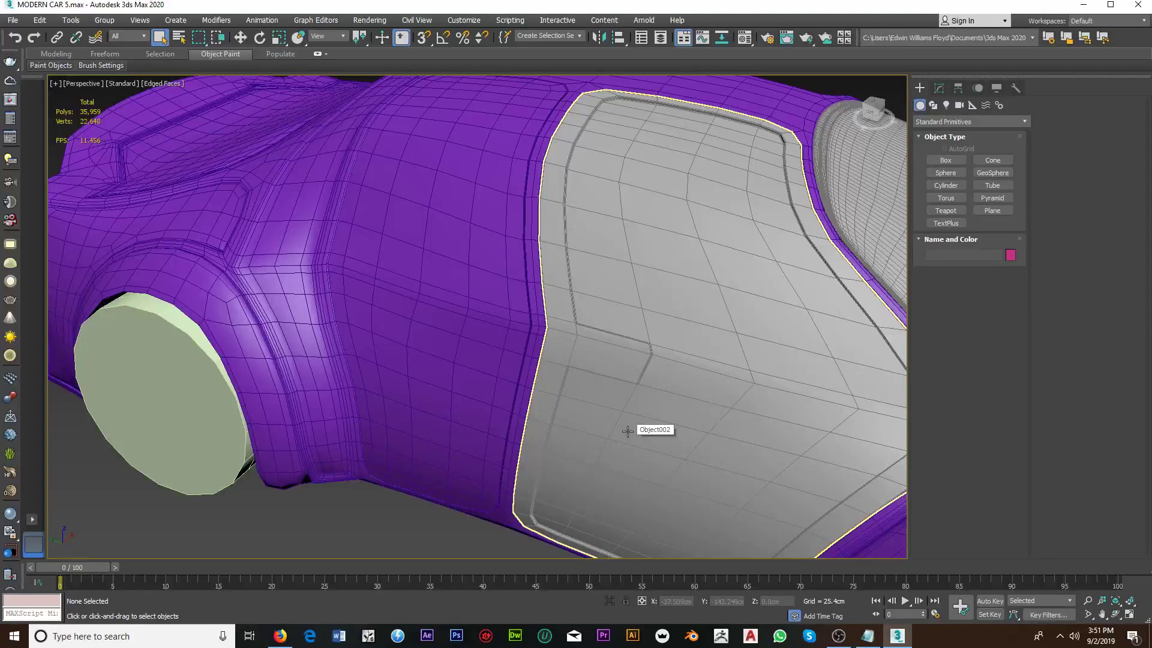
# Step: Frame the door panels and select the grey rear door panel (Object002)
pyautogui.moveTo(635, 352); pyautogui.dragTo(580, 366, button='middle')
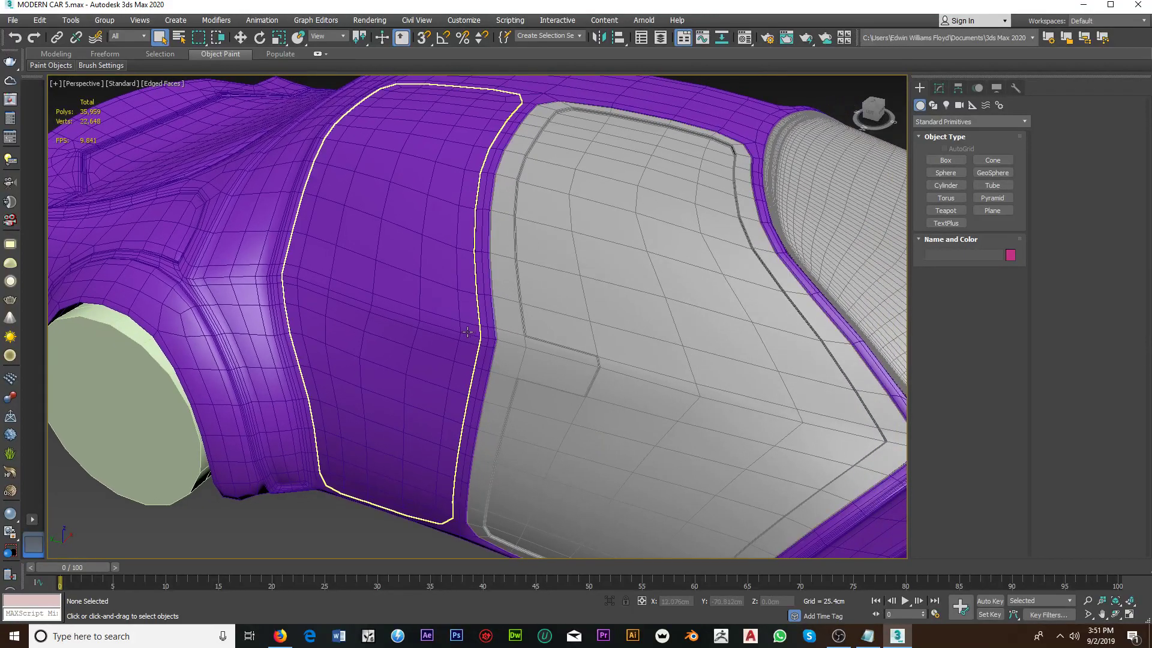
pyautogui.click(467, 332)
pyautogui.scroll(3, 474, 344)
pyautogui.moveTo(506, 357)
pyautogui.mouseDown(button='middle')
pyautogui.moveTo(475, 373)
pyautogui.moveTo(510, 336)
pyautogui.mouseUp(button='middle')
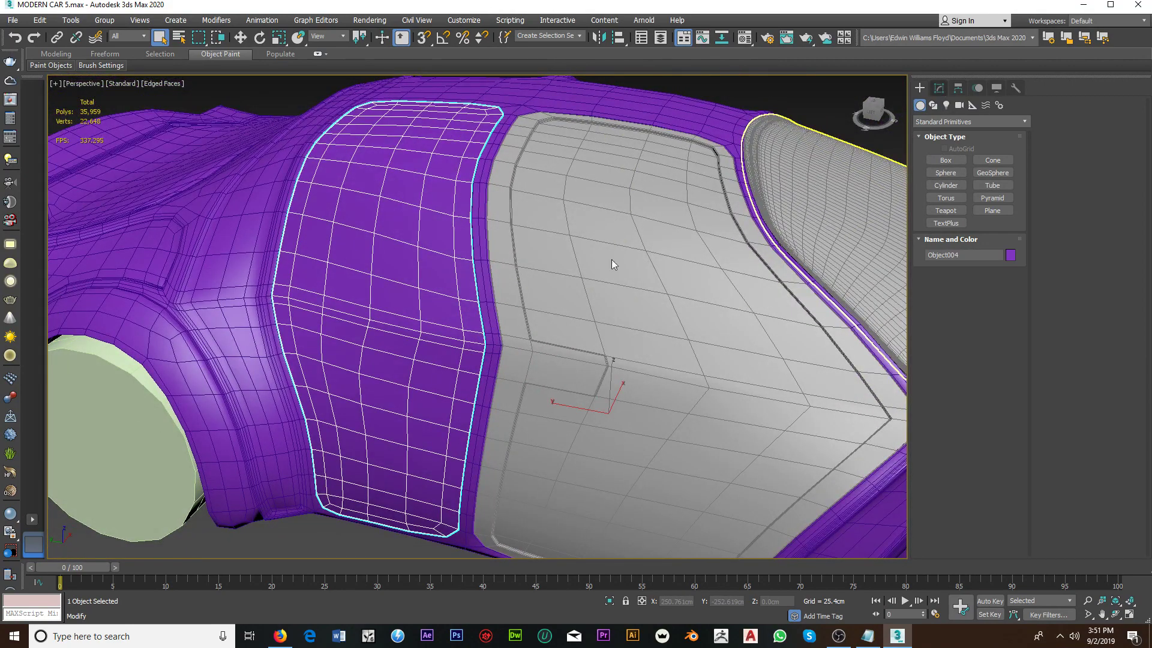
pyautogui.moveTo(611, 264)
pyautogui.keyDown('alt'); pyautogui.mouseDown(button='middle')
pyautogui.moveTo(445, 334)
pyautogui.moveTo(488, 334)
pyautogui.mouseUp(button='middle'); pyautogui.keyUp('alt')
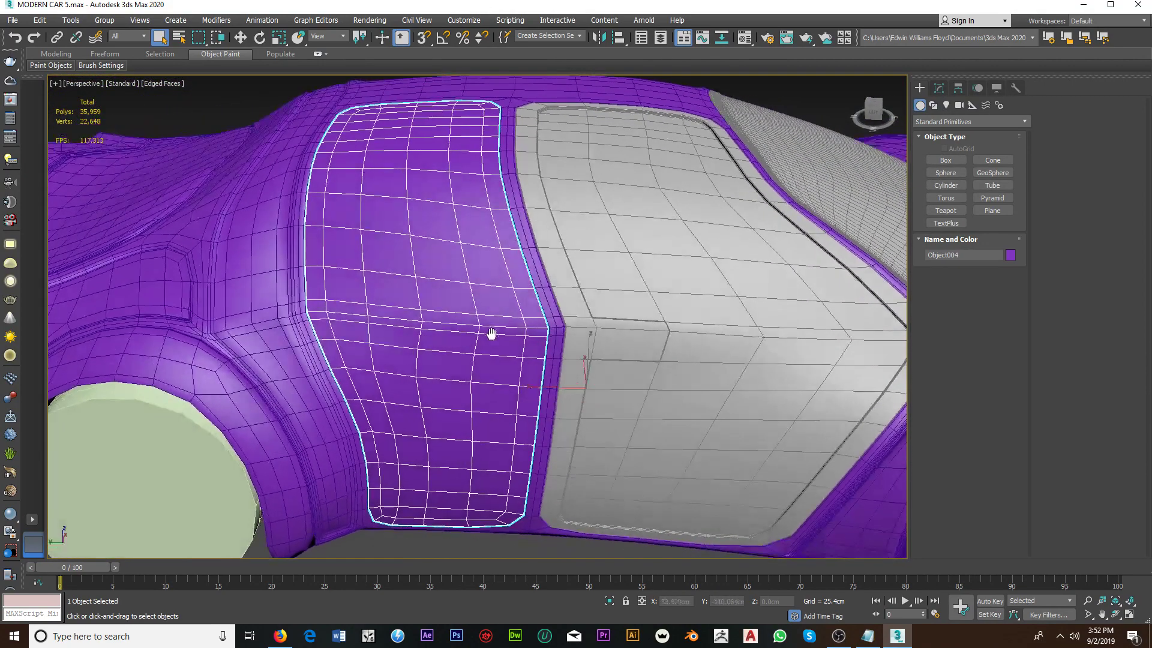
pyautogui.click(633, 347)
pyautogui.moveTo(664, 340)
pyautogui.keyDown('alt'); pyautogui.mouseDown(button='middle')
pyautogui.moveTo(625, 340)
pyautogui.moveTo(870, 215)
pyautogui.mouseUp(button='middle'); pyautogui.keyUp('alt')
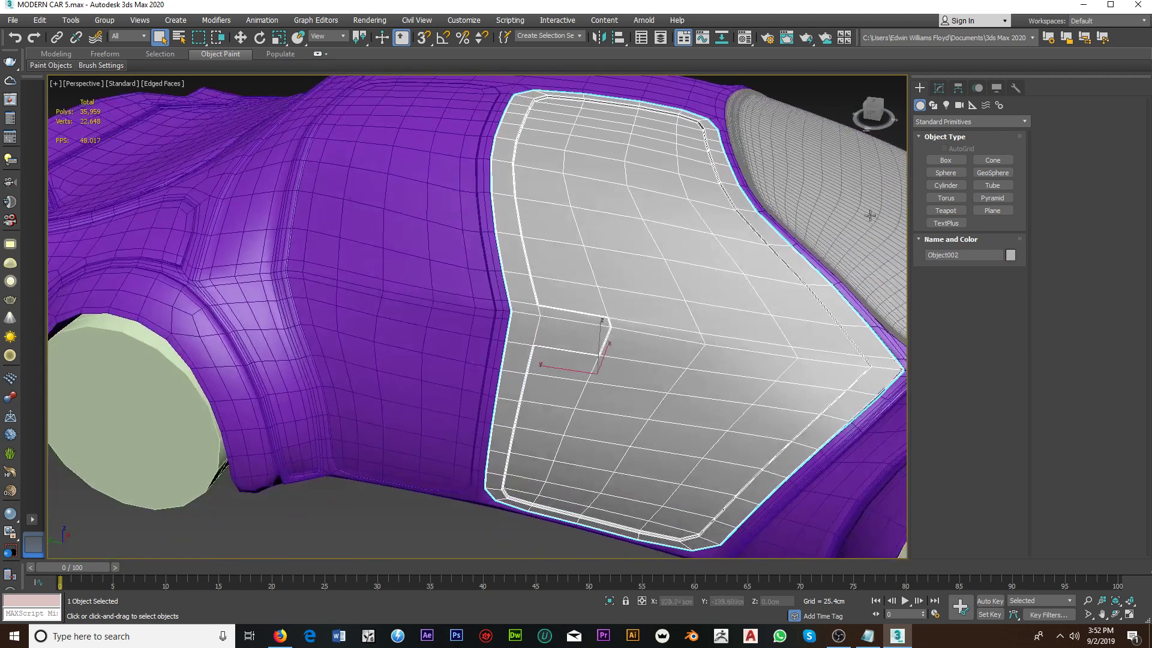
# Step: Switch off the grey panel's Edit Poly and Shell modifiers
pyautogui.click(939, 88)
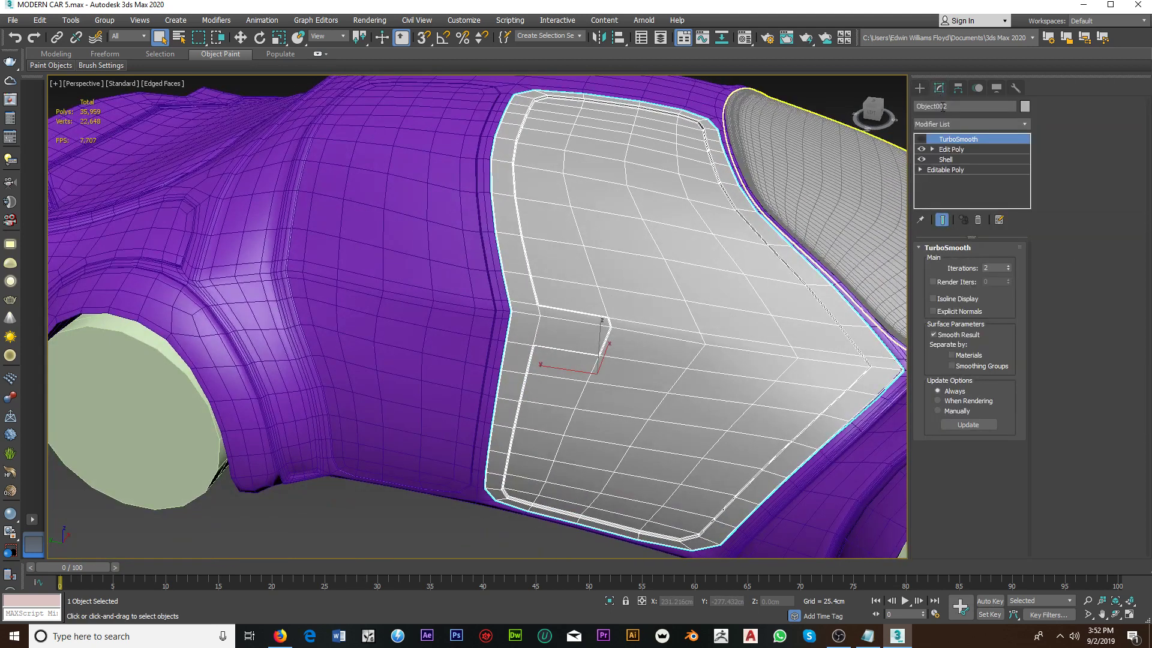
pyautogui.click(922, 149)
pyautogui.moveTo(691, 281)
pyautogui.keyDown('alt'); pyautogui.mouseDown(button='middle')
pyautogui.moveTo(666, 277)
pyautogui.moveTo(620, 309)
pyautogui.moveTo(660, 309)
pyautogui.mouseUp(button='middle'); pyautogui.keyUp('alt')
pyautogui.scroll(2, 620, 308)
pyautogui.click(922, 159)
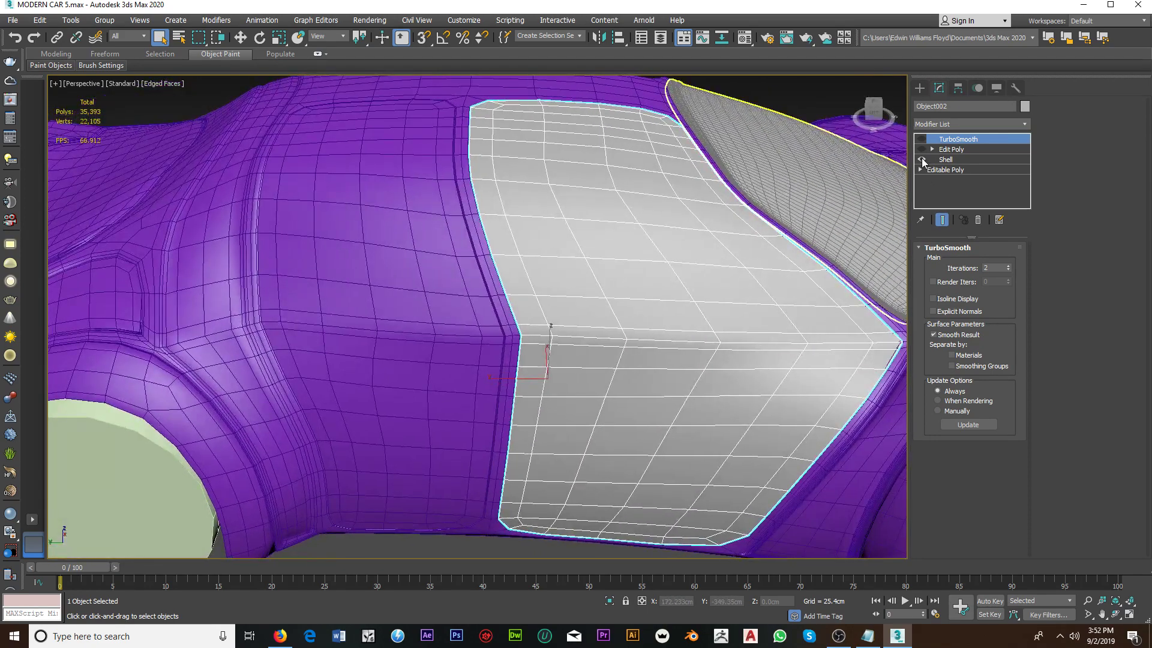
# Step: Drop to the base Editable Poly and enter Vertex sub-object mode
pyautogui.moveTo(617, 346)
pyautogui.keyDown('alt'); pyautogui.mouseDown(button='middle')
pyautogui.moveTo(625, 336)
pyautogui.moveTo(617, 346)
pyautogui.moveTo(561, 336)
pyautogui.mouseUp(button='middle'); pyautogui.keyUp('alt')
pyautogui.scroll(5, 561, 333)
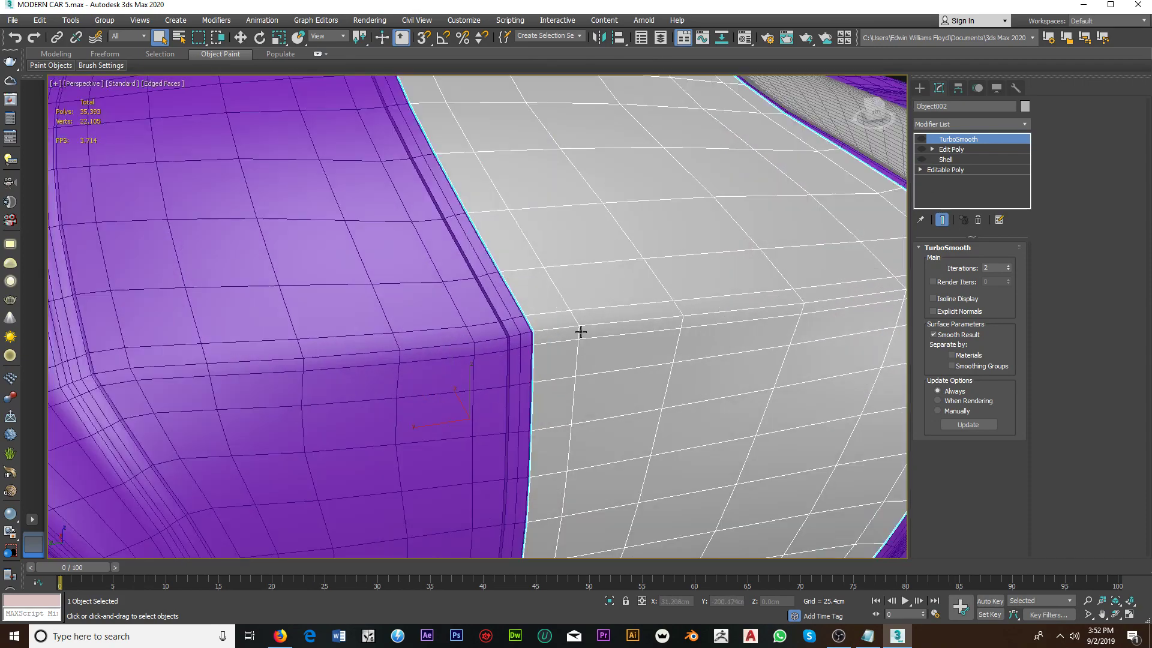
pyautogui.click(953, 170)
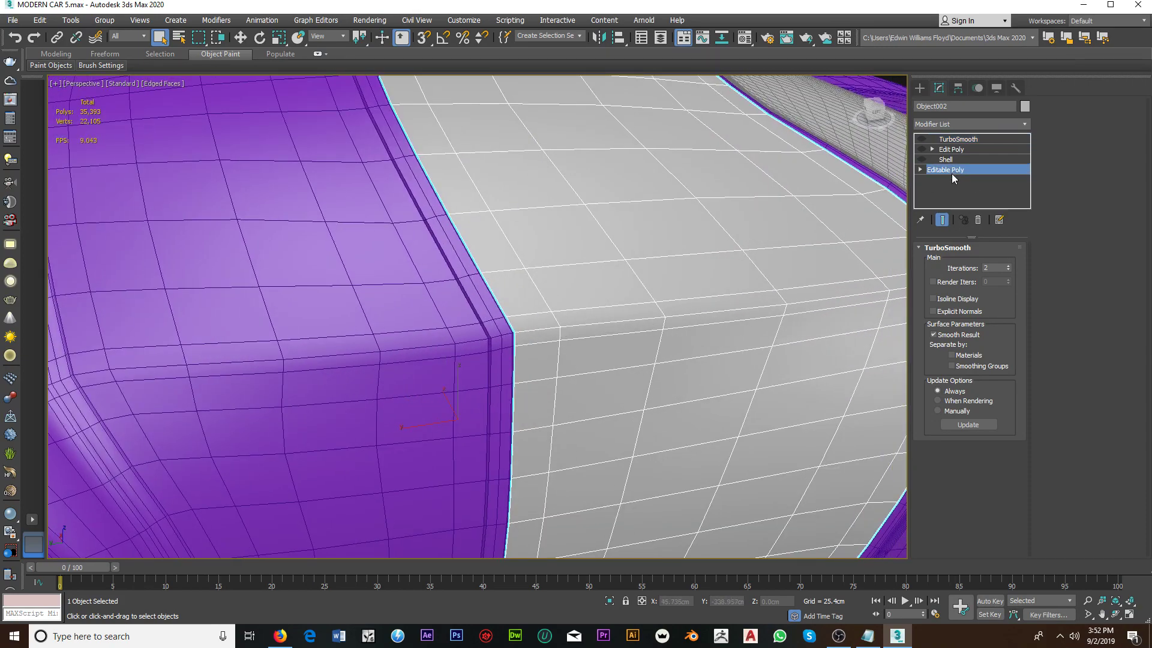
pyautogui.click(940, 262)
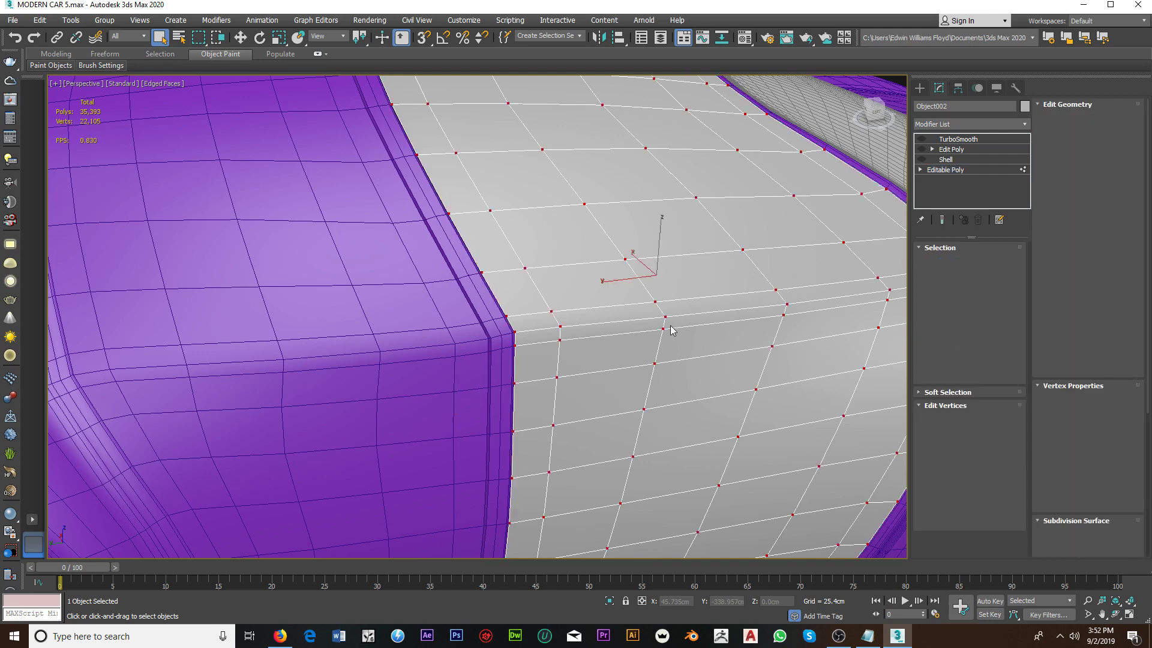
# Step: Target Weld the first stray vertices along the grey panel's inner edge onto their neighbours
pyautogui.scroll(3, 527, 339)
pyautogui.rightClick(531, 333)
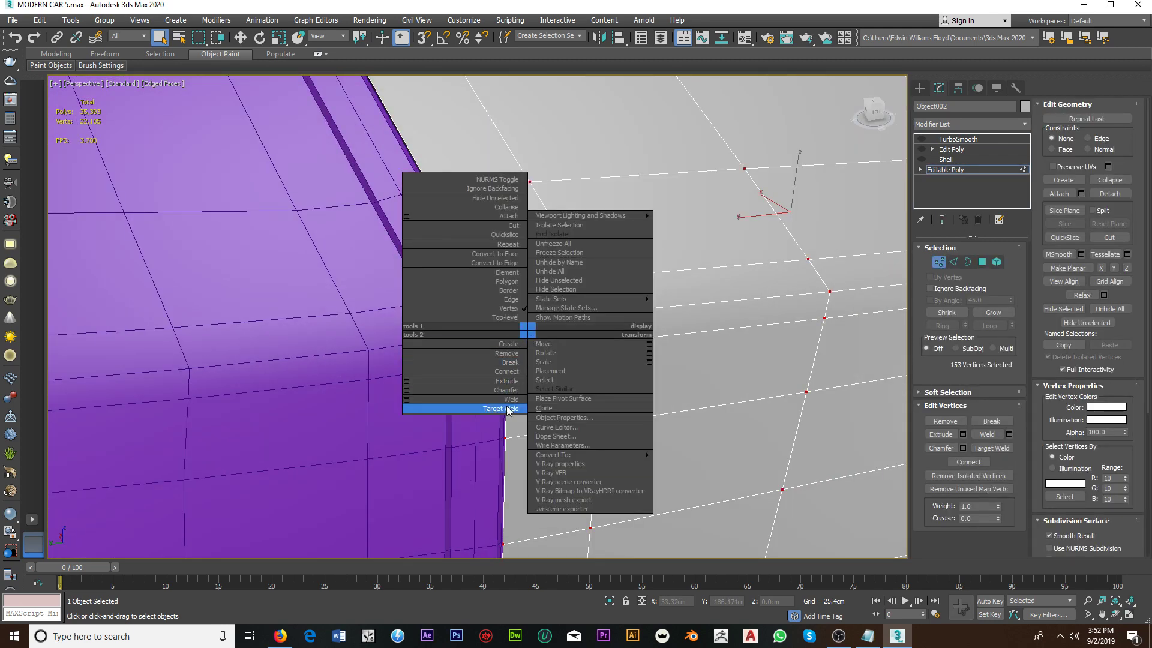
pyautogui.click(510, 406)
pyautogui.click(507, 355)
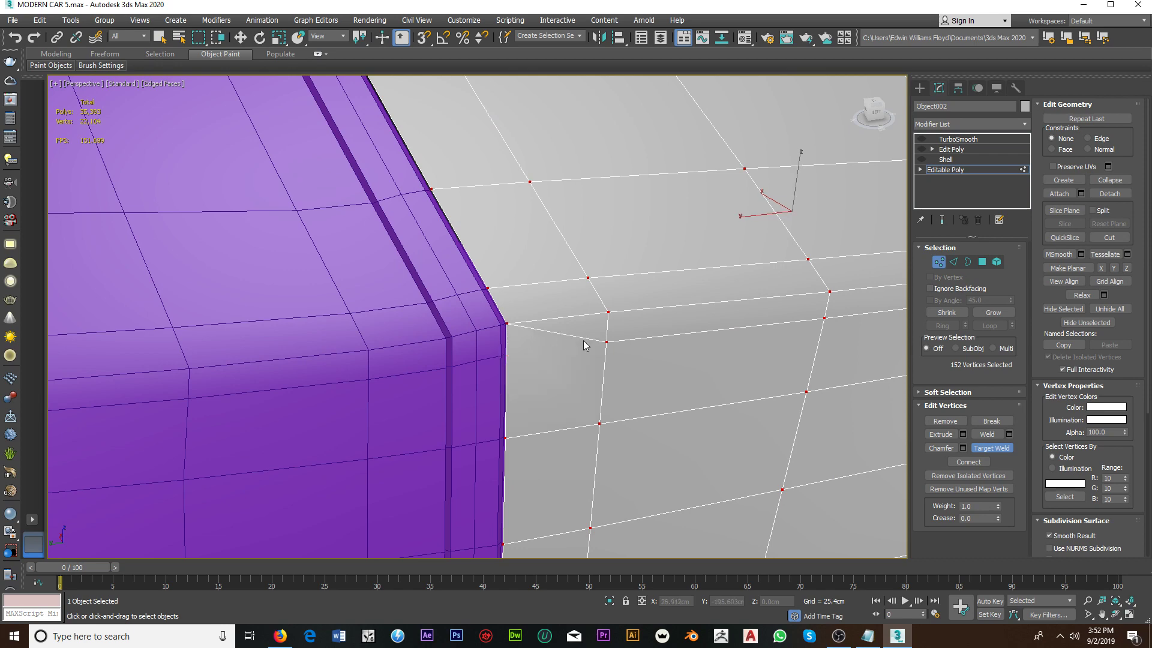
pyautogui.click(607, 342)
pyautogui.click(608, 311)
pyautogui.moveTo(608, 312); pyautogui.dragTo(461, 401, button='middle')
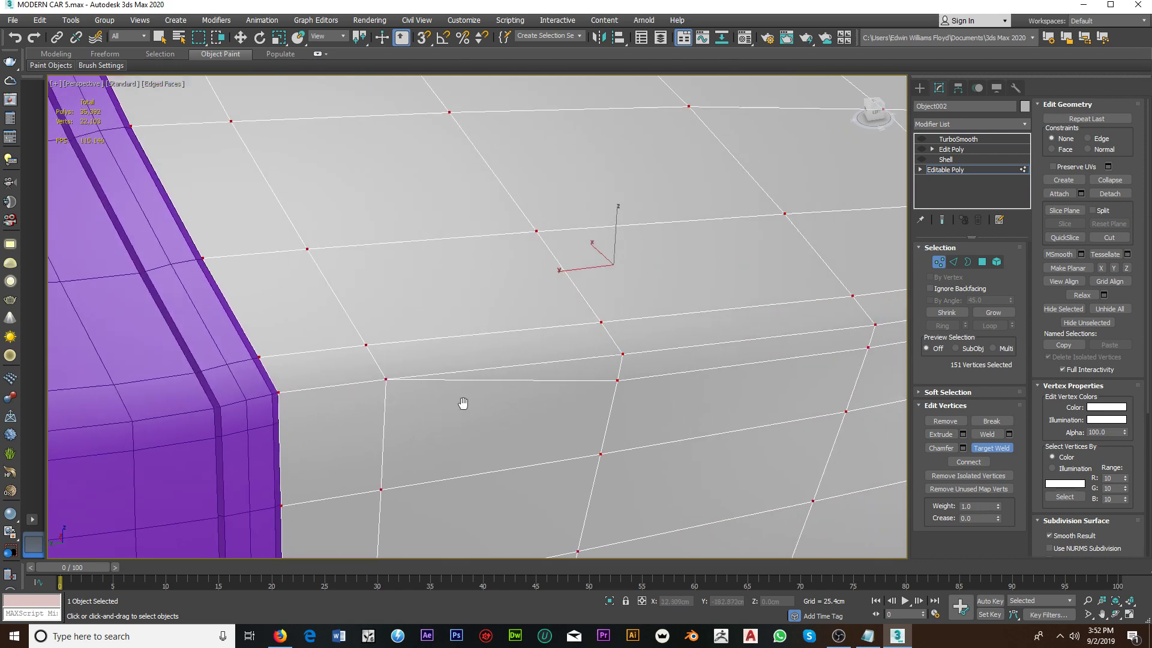
pyautogui.click(621, 354)
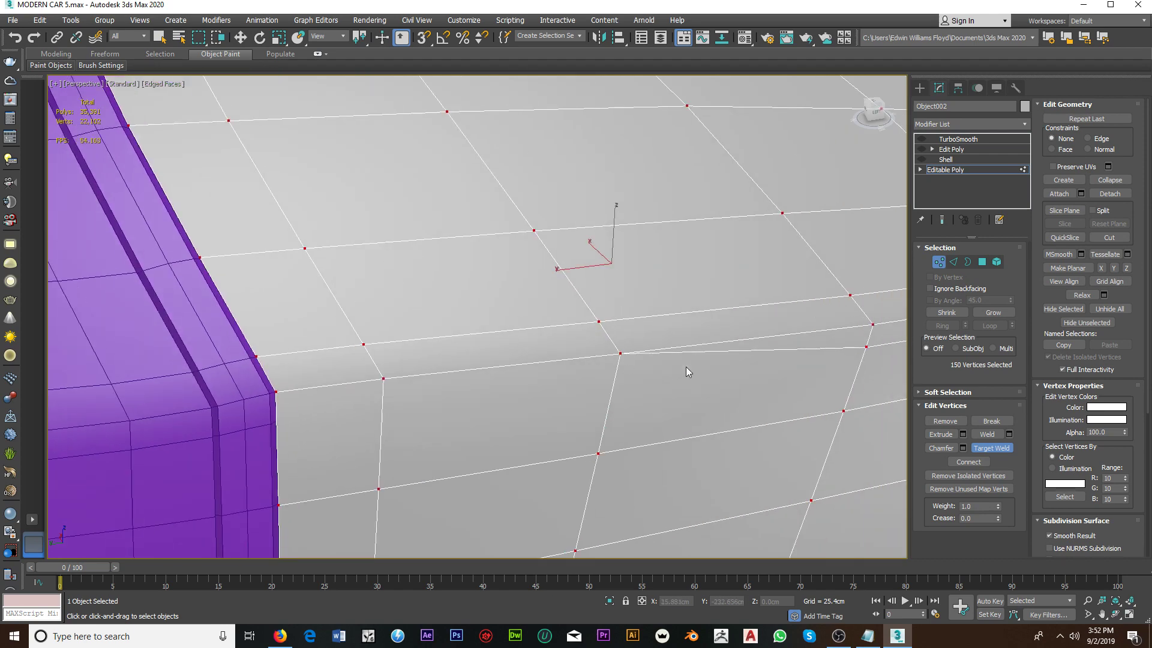
# Step: Weld the remaining stray vertices in the row down to 146, then exit Target Weld
pyautogui.moveTo(685, 366); pyautogui.dragTo(576, 382, button='middle')
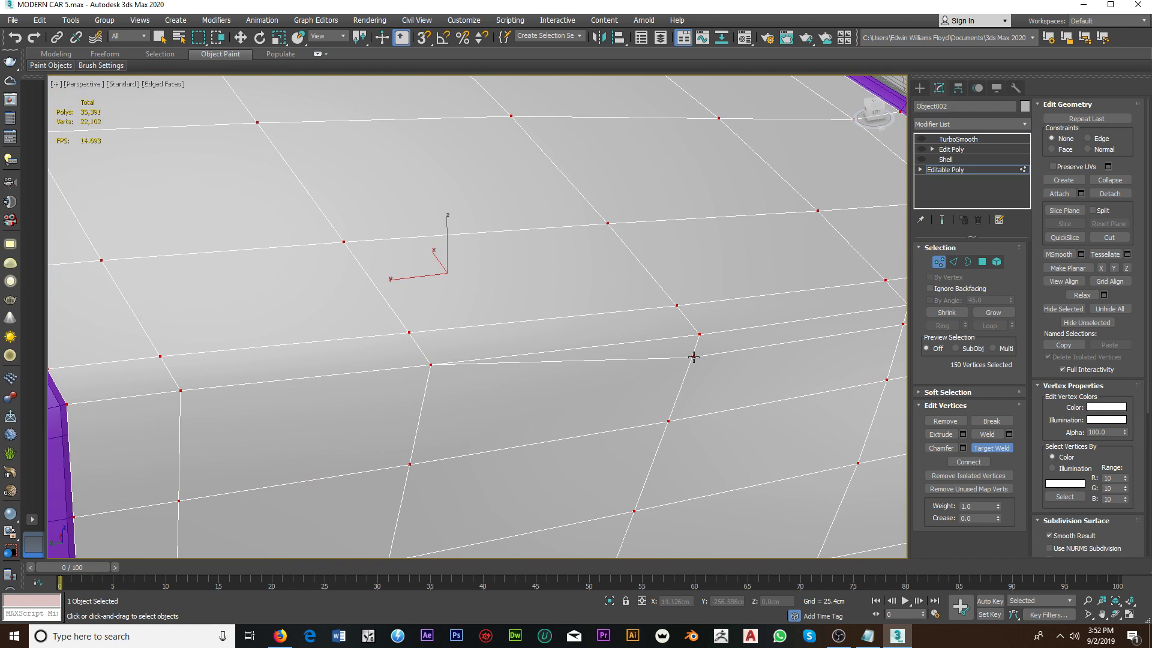
pyautogui.click(699, 334)
pyautogui.moveTo(766, 352); pyautogui.dragTo(635, 378, button='middle')
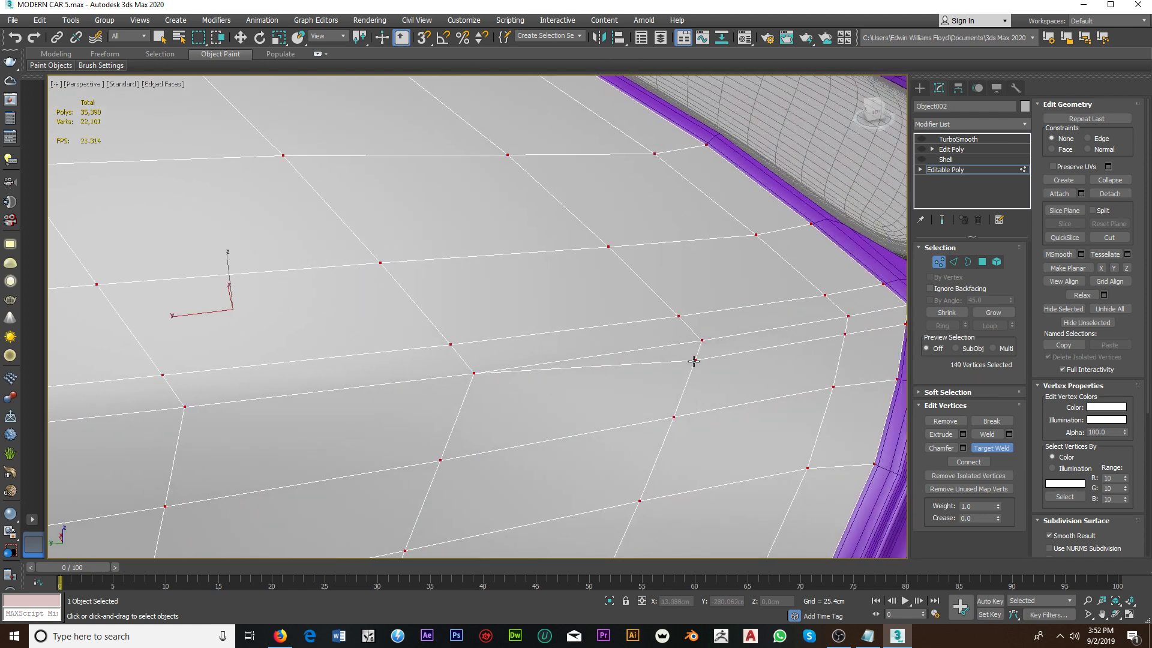
pyautogui.click(703, 341)
pyautogui.moveTo(746, 353); pyautogui.dragTo(625, 399, button='middle')
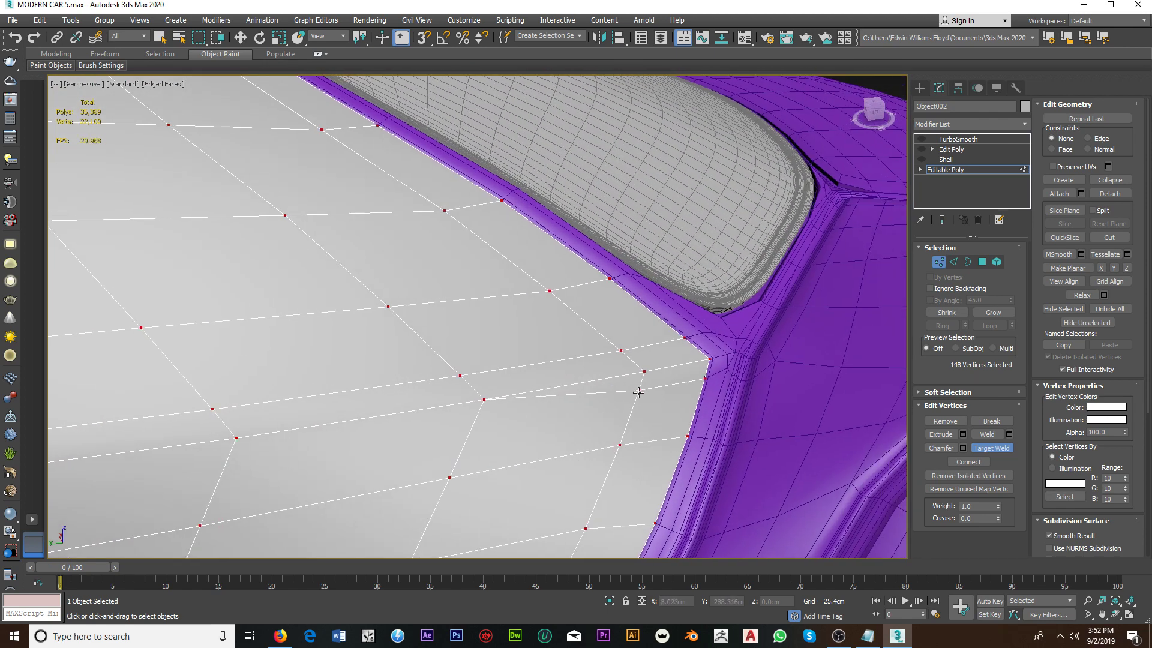
pyautogui.click(645, 373)
pyautogui.click(709, 360)
pyautogui.scroll(-8, 710, 360)
pyautogui.moveTo(710, 360)
pyautogui.keyDown('alt'); pyautogui.mouseDown(button='middle')
pyautogui.moveTo(705, 350)
pyautogui.moveTo(587, 366)
pyautogui.mouseUp(button='middle'); pyautogui.keyUp('alt')
pyautogui.click(991, 448)
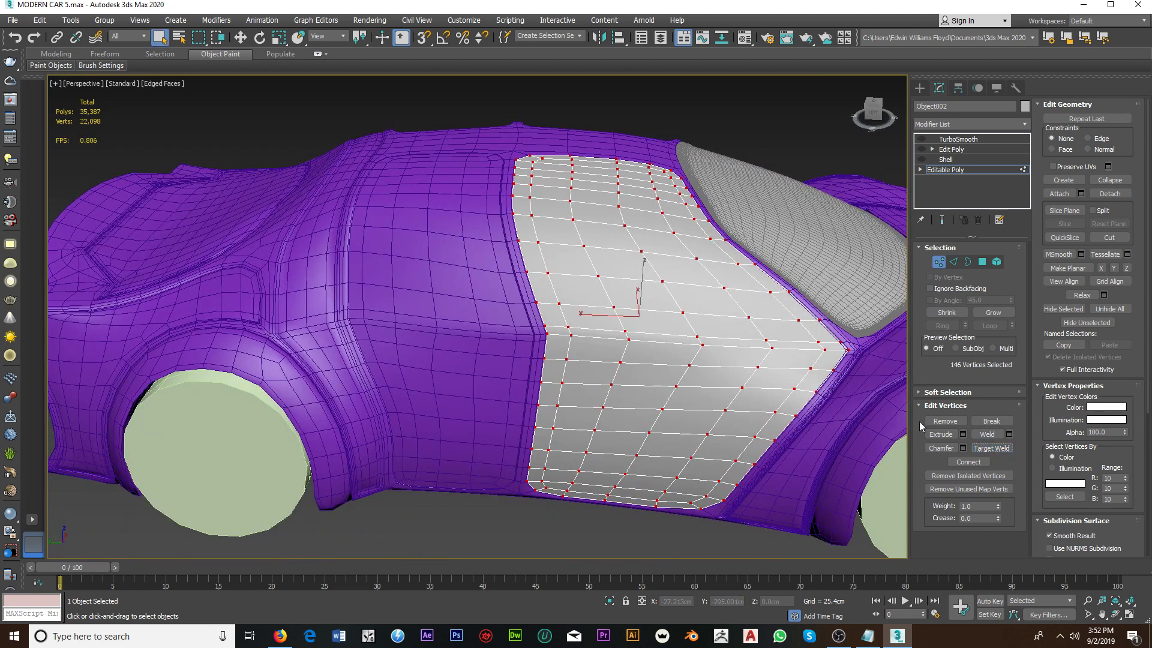
# Step: Select the purple front door panel (Object004) and set its object colour to grey
pyautogui.click(939, 261)
pyautogui.click(490, 339)
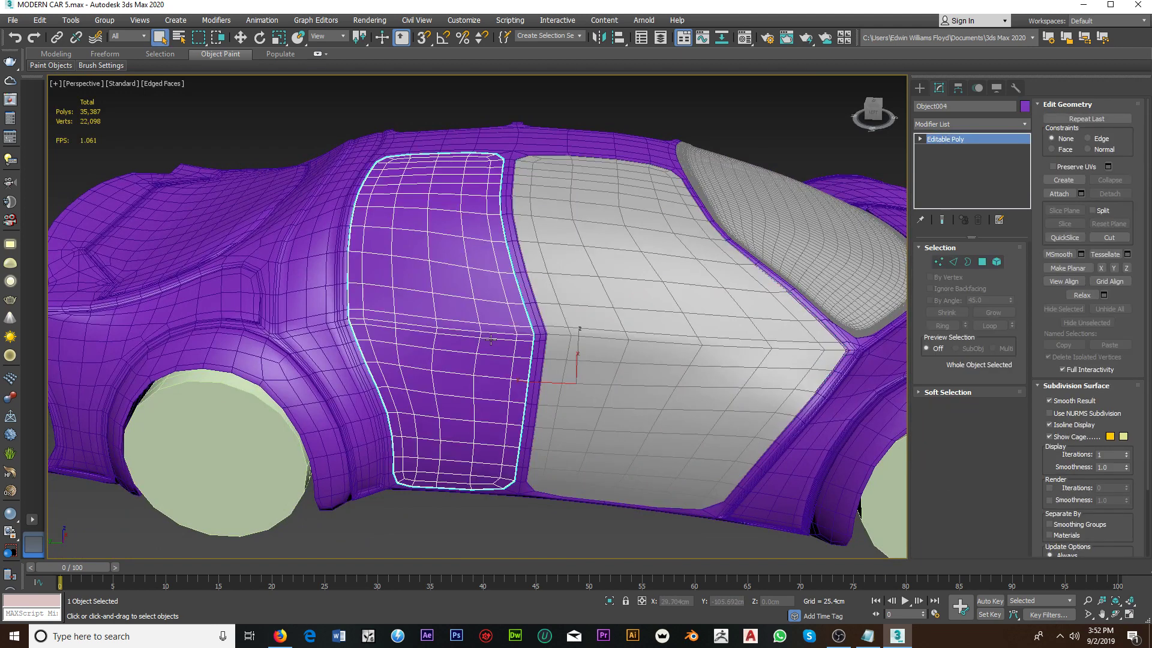
pyautogui.click(1024, 107)
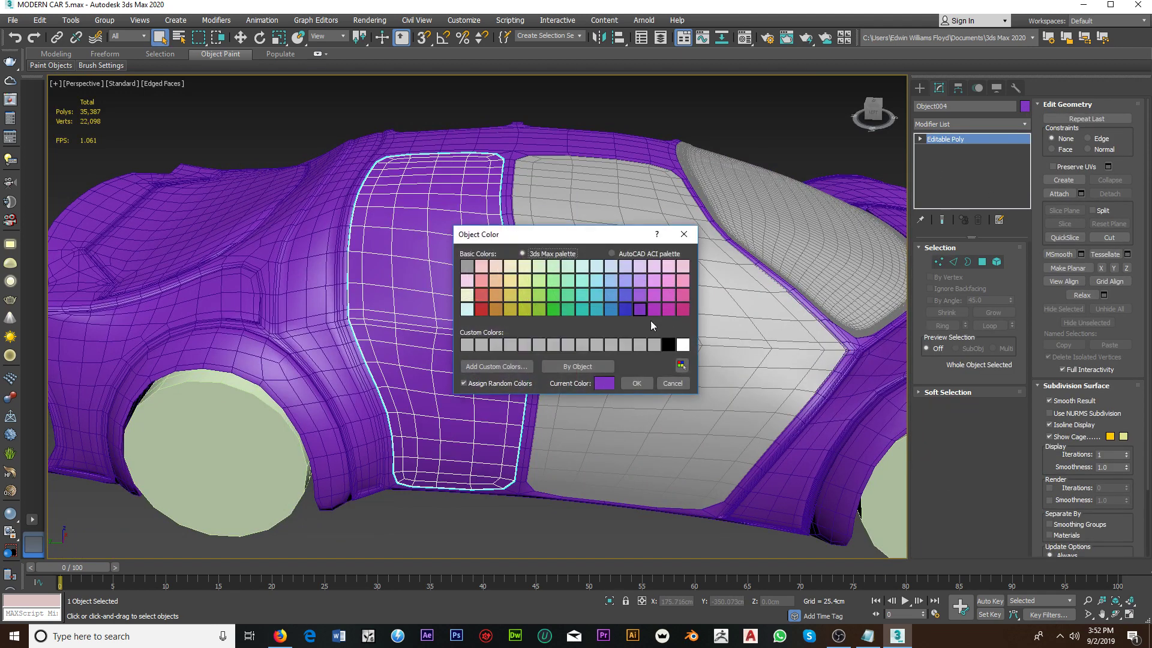
pyautogui.click(609, 344)
pyautogui.click(636, 383)
# Step: In Vertex mode, Target Weld the front panel's first extra vertices onto neighbours
pyautogui.click(939, 261)
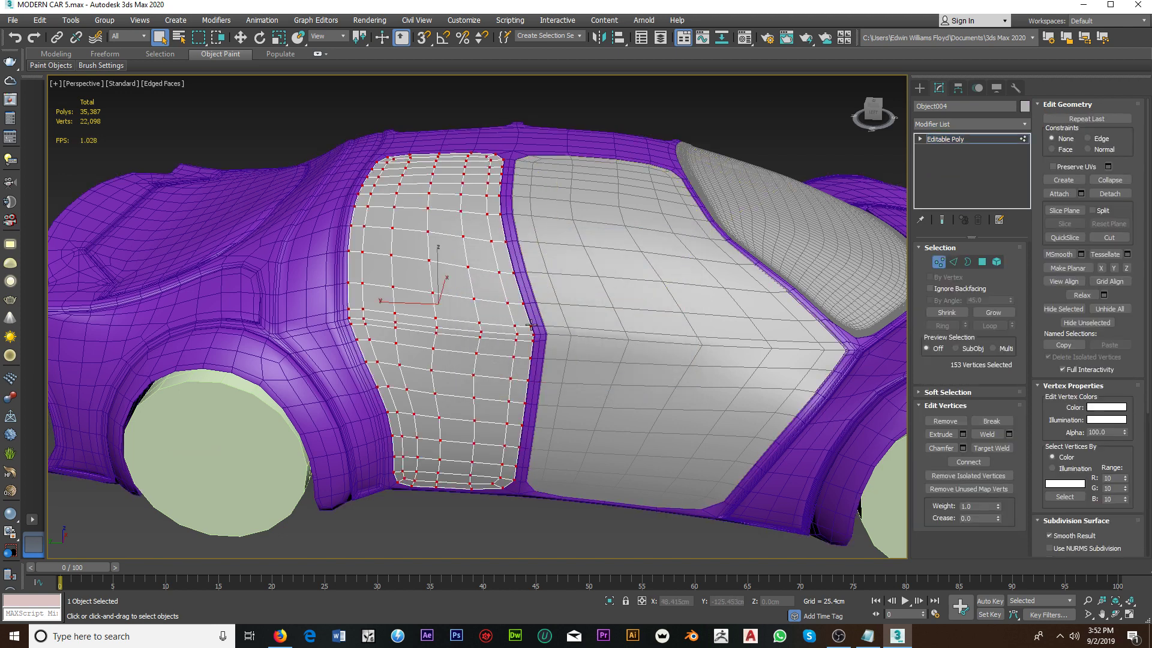
pyautogui.scroll(1, 531, 325)
pyautogui.scroll(1, 510, 322)
pyautogui.scroll(2, 490, 319)
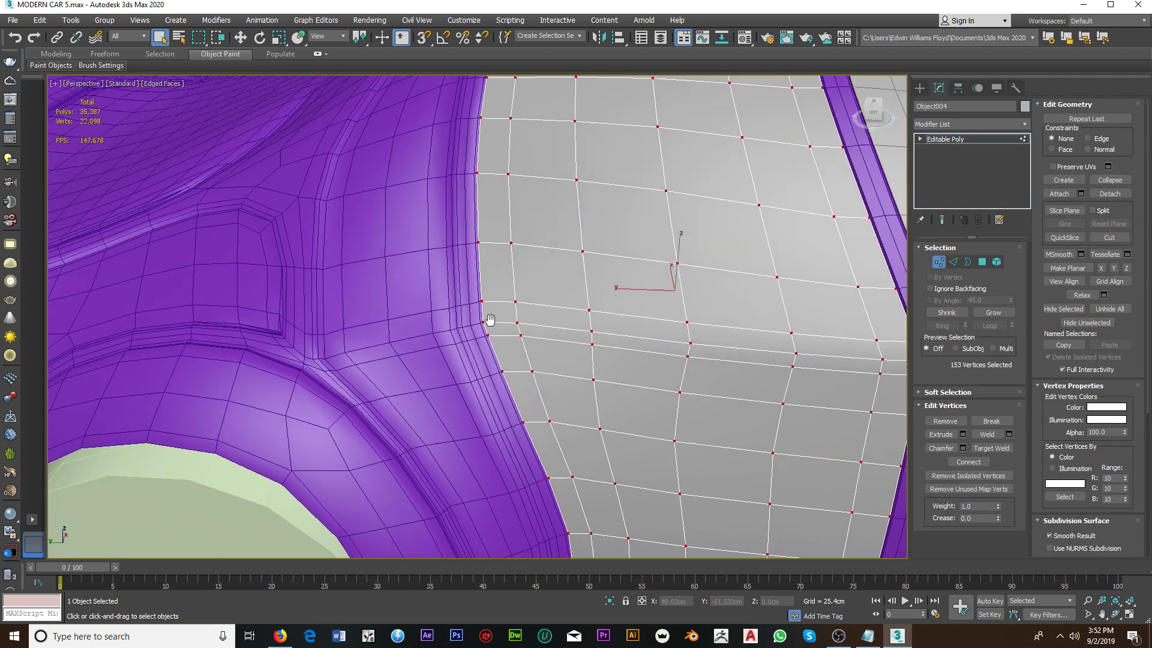
pyautogui.scroll(1, 490, 319)
pyautogui.scroll(1, 488, 324)
pyautogui.scroll(1, 487, 324)
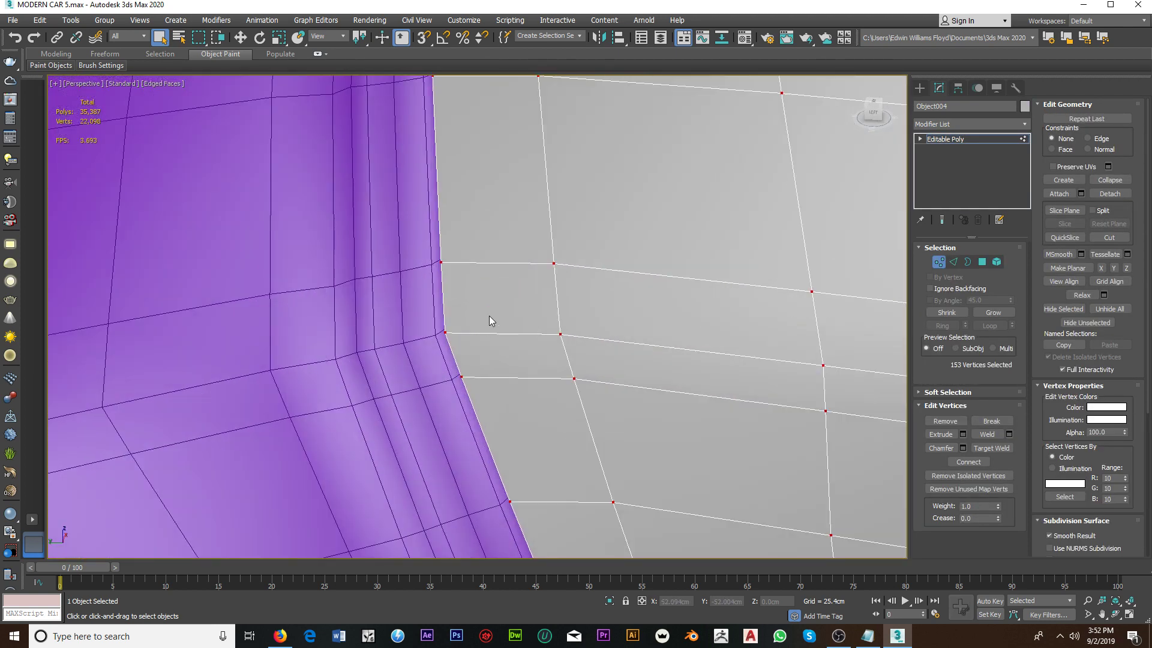
pyautogui.rightClick(489, 316)
pyautogui.click(455, 384)
pyautogui.click(462, 377)
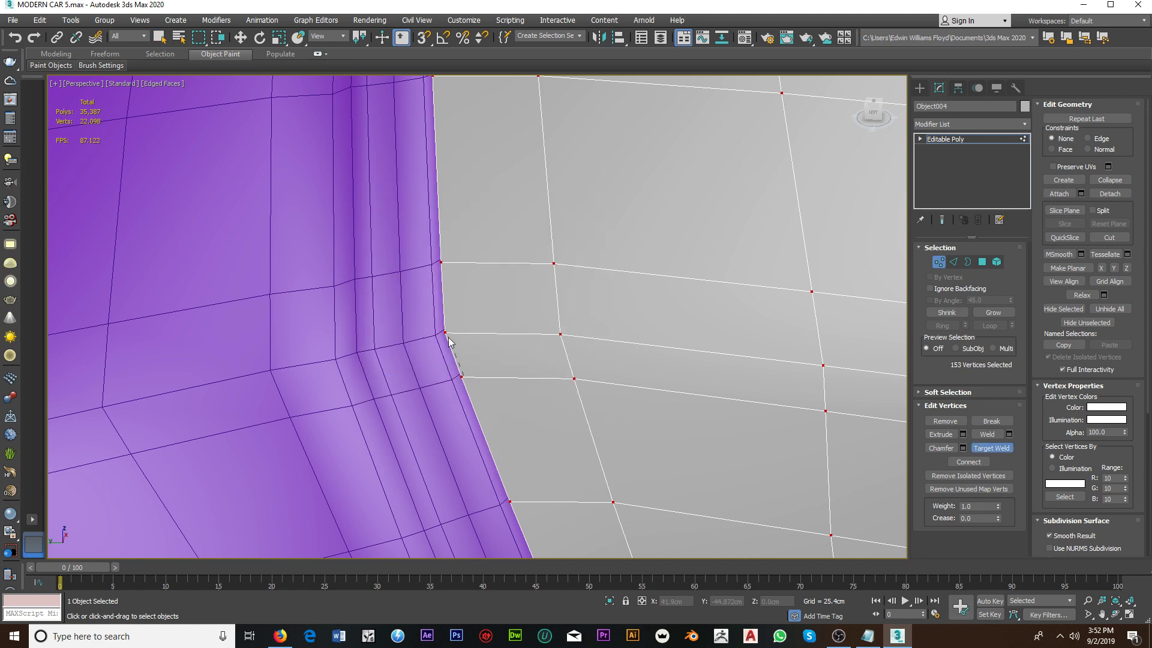
pyautogui.click(573, 377)
pyautogui.click(560, 334)
# Step: Weld the remaining middle-row stray vertices, leaving 146 vertices, and end the weld tool
pyautogui.scroll(-2, 558, 336)
pyautogui.click(530, 370)
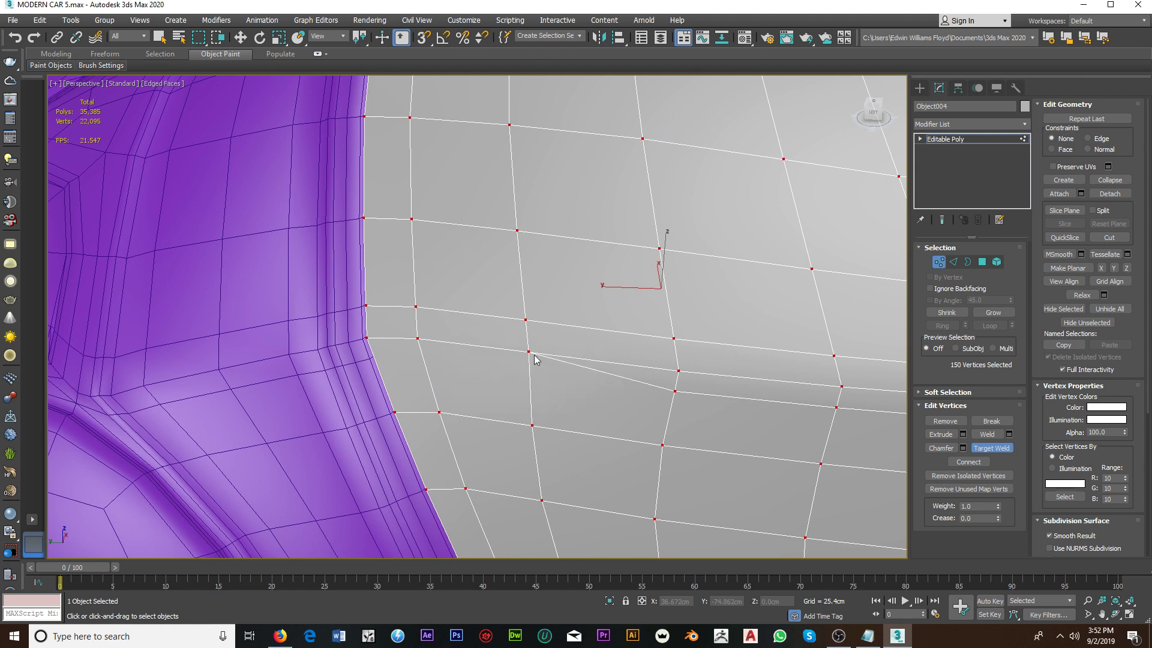
pyautogui.moveTo(533, 367); pyautogui.dragTo(489, 371, button='middle')
pyautogui.click(512, 353)
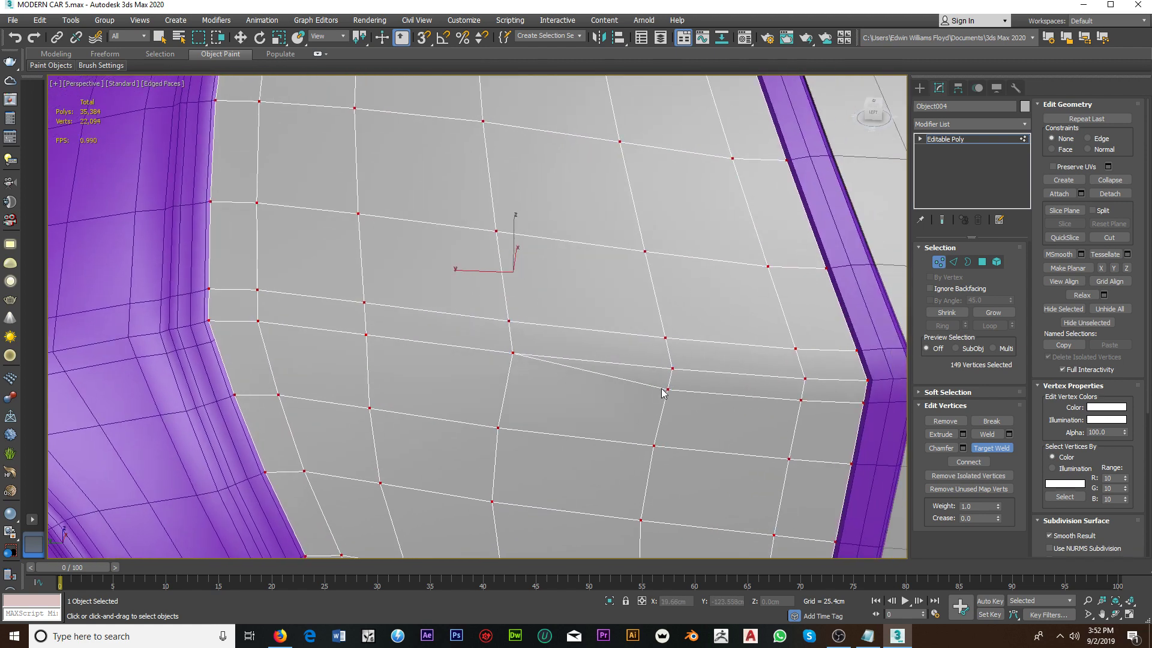
pyautogui.click(673, 368)
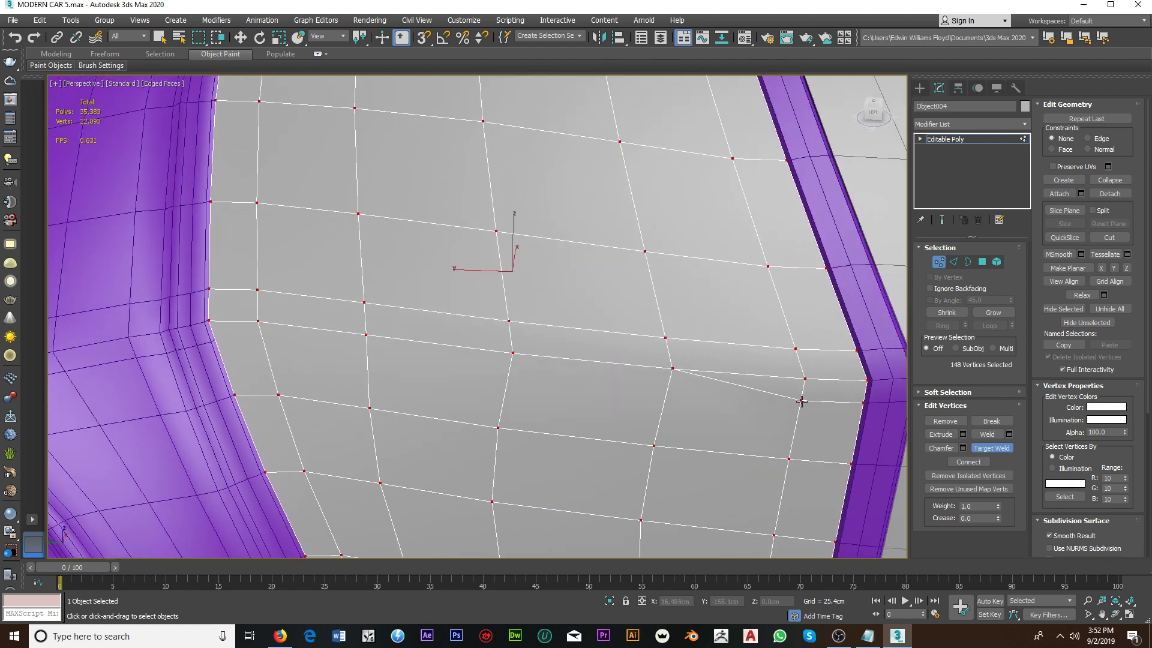
pyautogui.click(804, 378)
pyautogui.moveTo(804, 379)
pyautogui.mouseDown(button='middle')
pyautogui.moveTo(759, 386)
pyautogui.moveTo(730, 414)
pyautogui.mouseUp(button='middle')
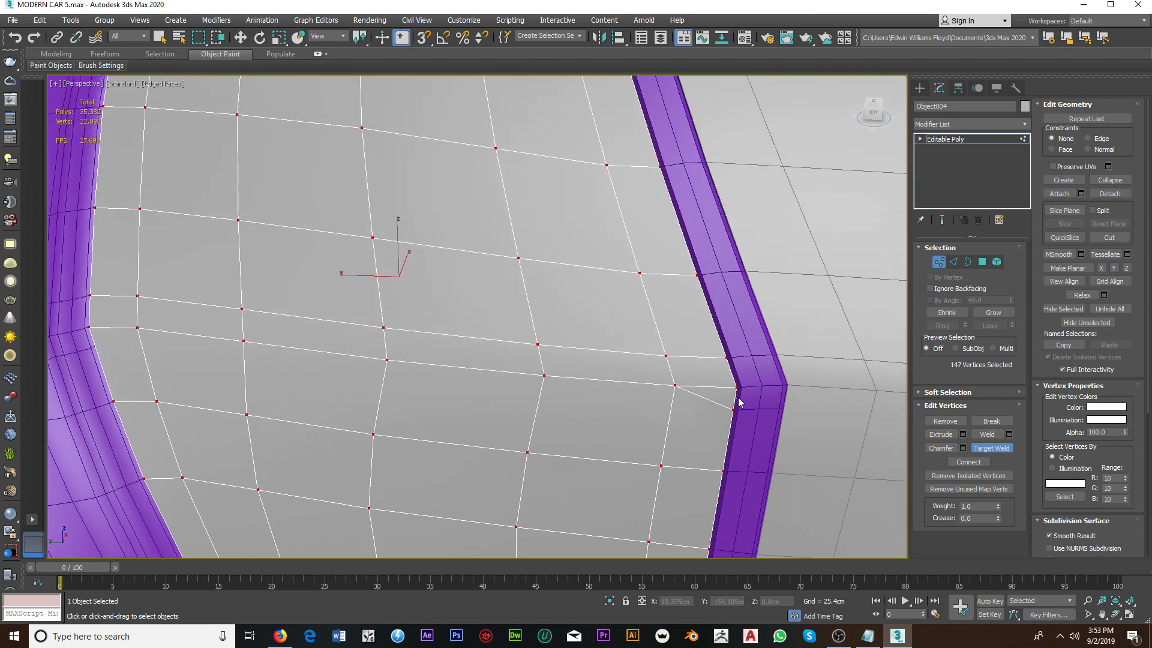
pyautogui.click(738, 389)
pyautogui.scroll(-5, 688, 385)
pyautogui.scroll(-5, 622, 385)
pyautogui.keyDown('alt'); pyautogui.moveTo(622, 386); pyautogui.dragTo(625, 388, button='middle'); pyautogui.keyUp('alt')
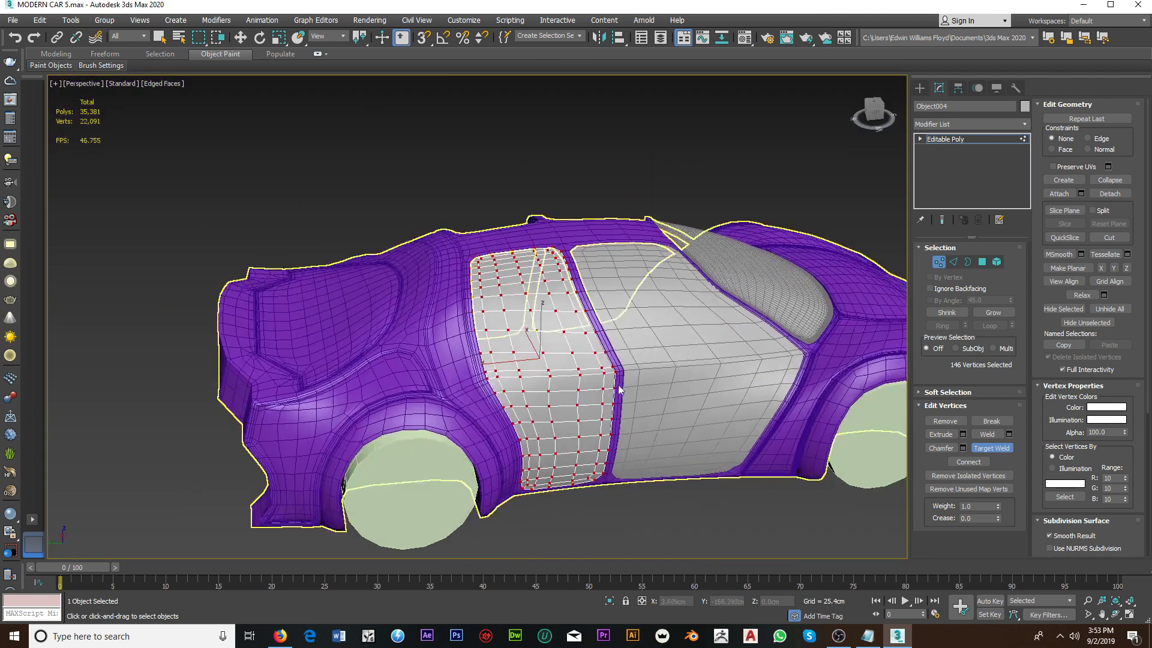
pyautogui.rightClick(624, 388)
pyautogui.scroll(5, 624, 388)
# Step: Select the purple car body (Box001) and toggle its TurboSmooth preview on then off
pyautogui.press('1')
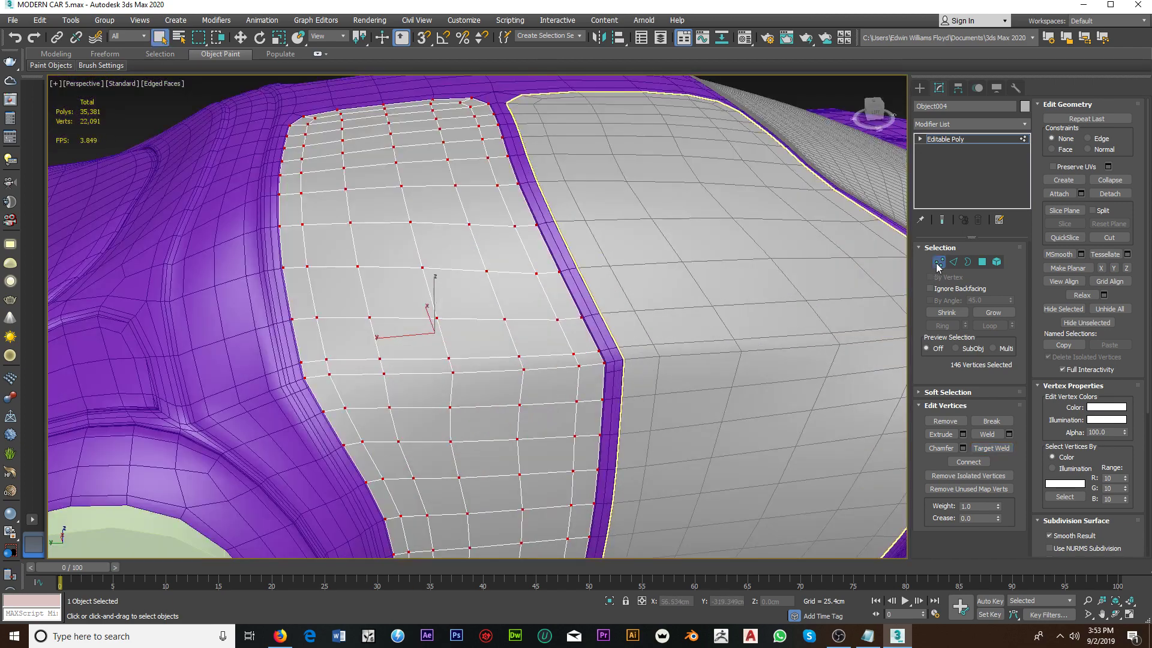
pyautogui.scroll(-3, 707, 394)
pyautogui.scroll(3, 599, 376)
pyautogui.scroll(3, 660, 336)
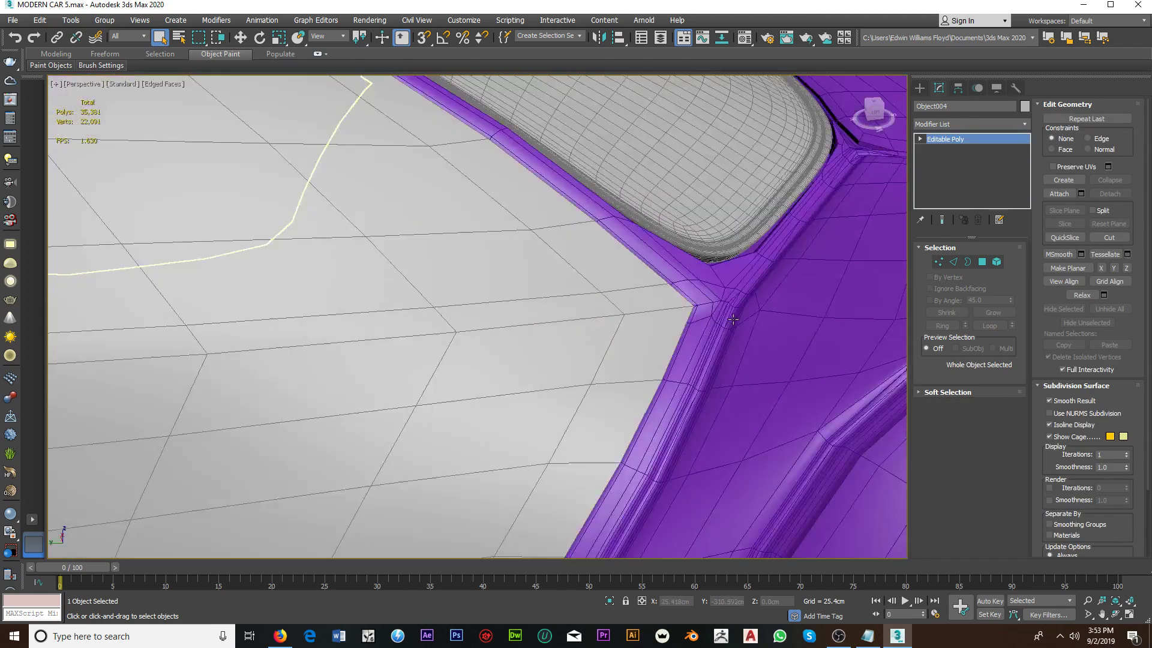
pyautogui.scroll(2, 700, 311)
pyautogui.scroll(2, 701, 310)
pyautogui.click(699, 319)
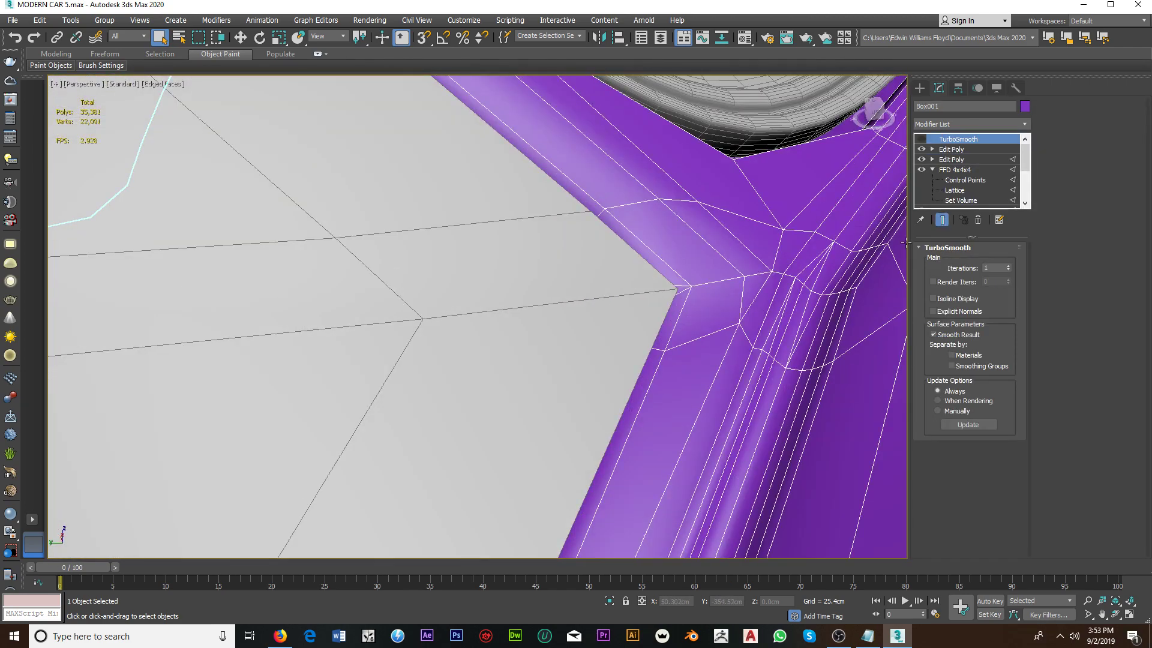
pyautogui.click(922, 140)
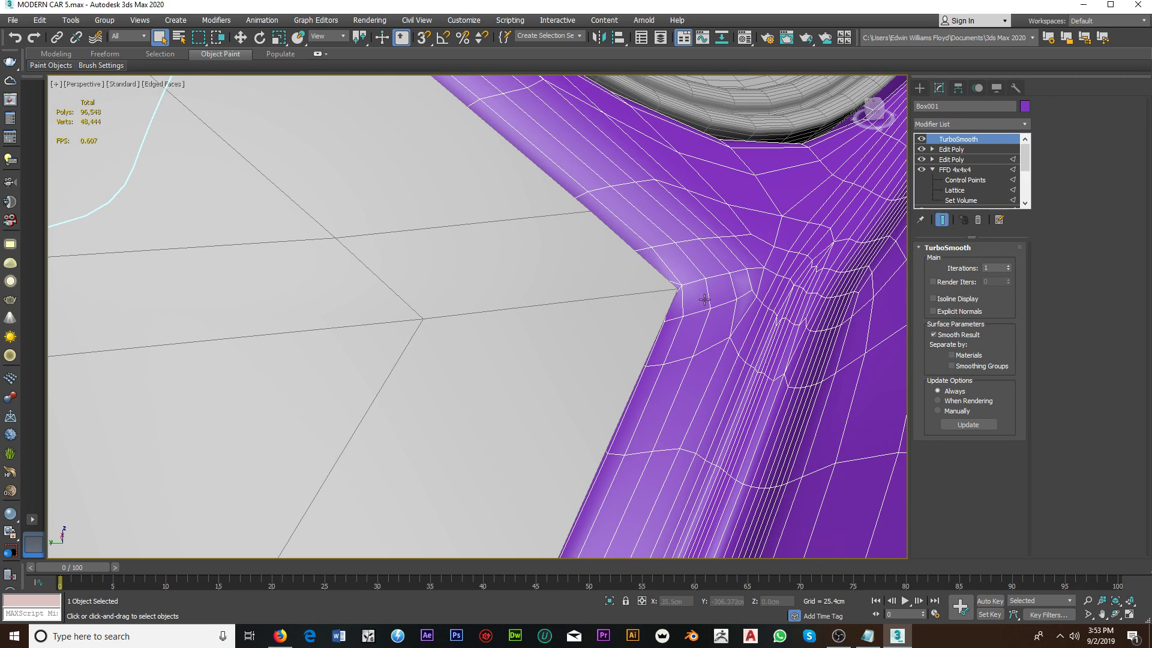
pyautogui.click(922, 140)
# Step: Isolate the car body on its own with Isolate Selection
pyautogui.scroll(-1, 728, 290)
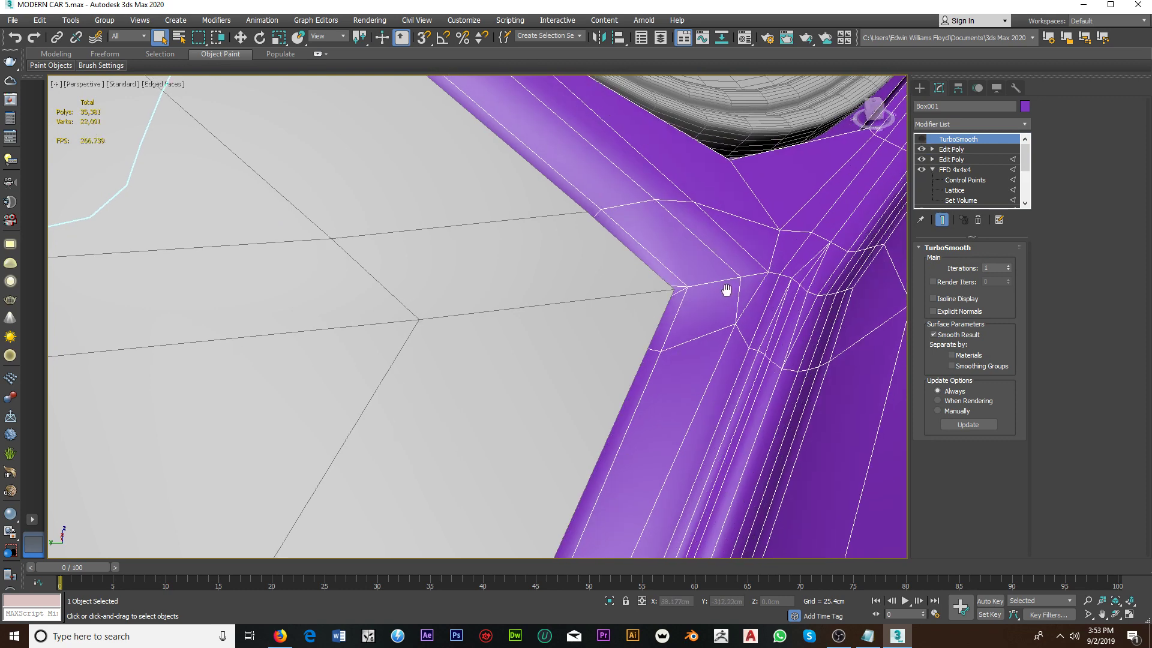
pyautogui.scroll(-2, 658, 312)
pyautogui.scroll(-2, 678, 323)
pyautogui.scroll(1, 677, 323)
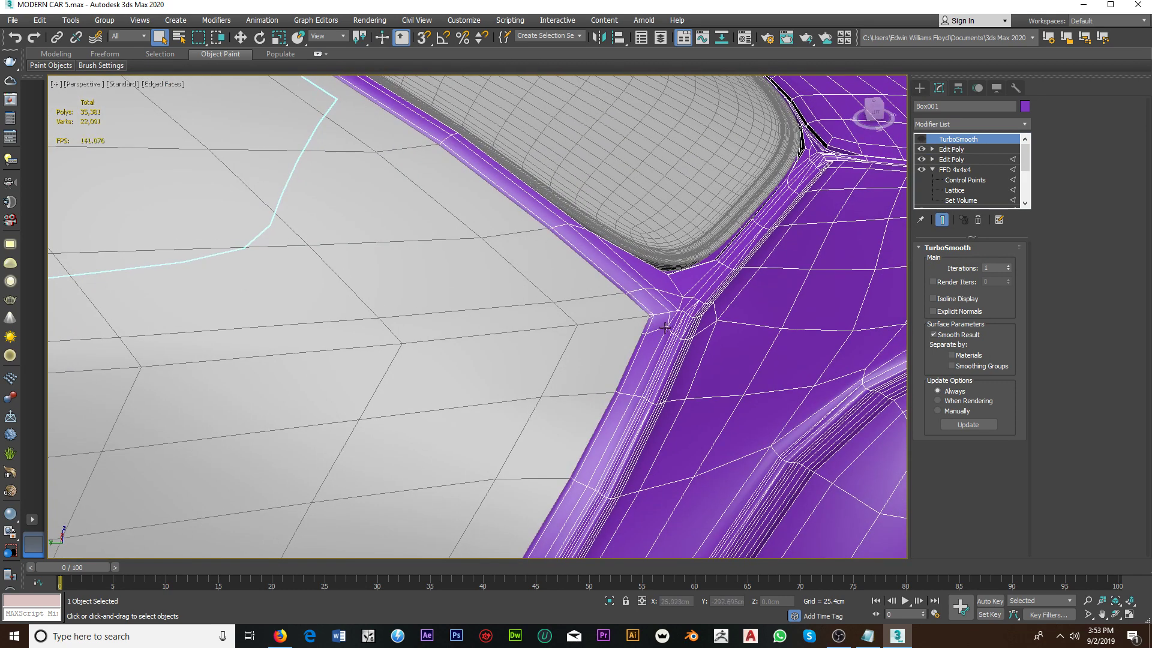
pyautogui.scroll(2, 670, 324)
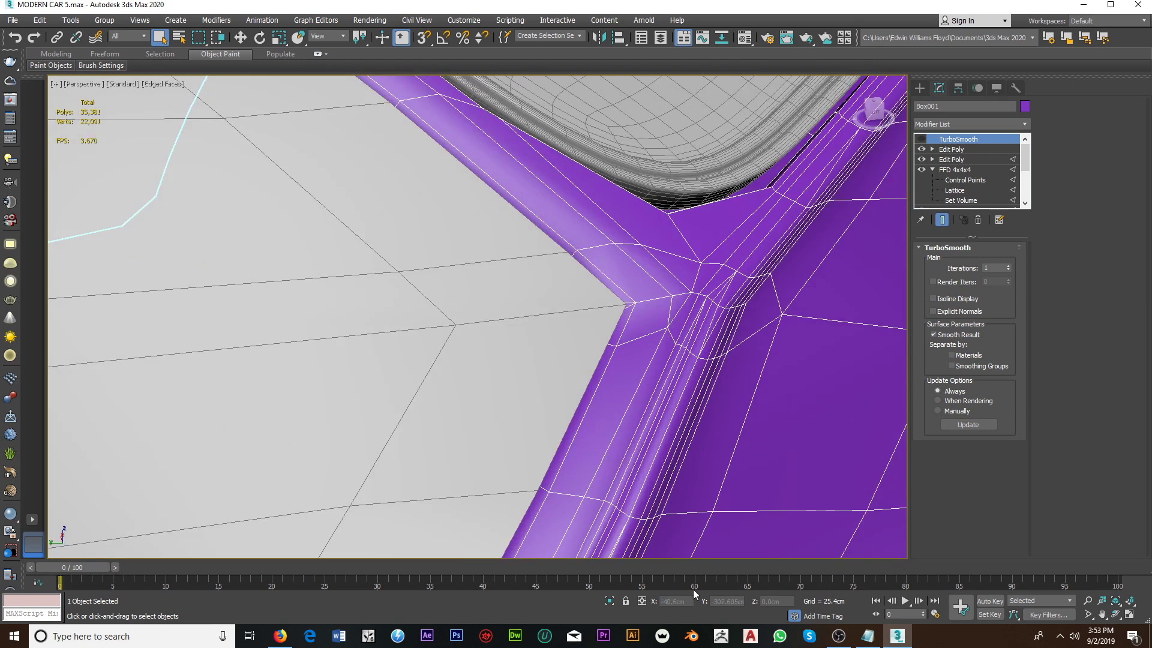
pyautogui.click(610, 602)
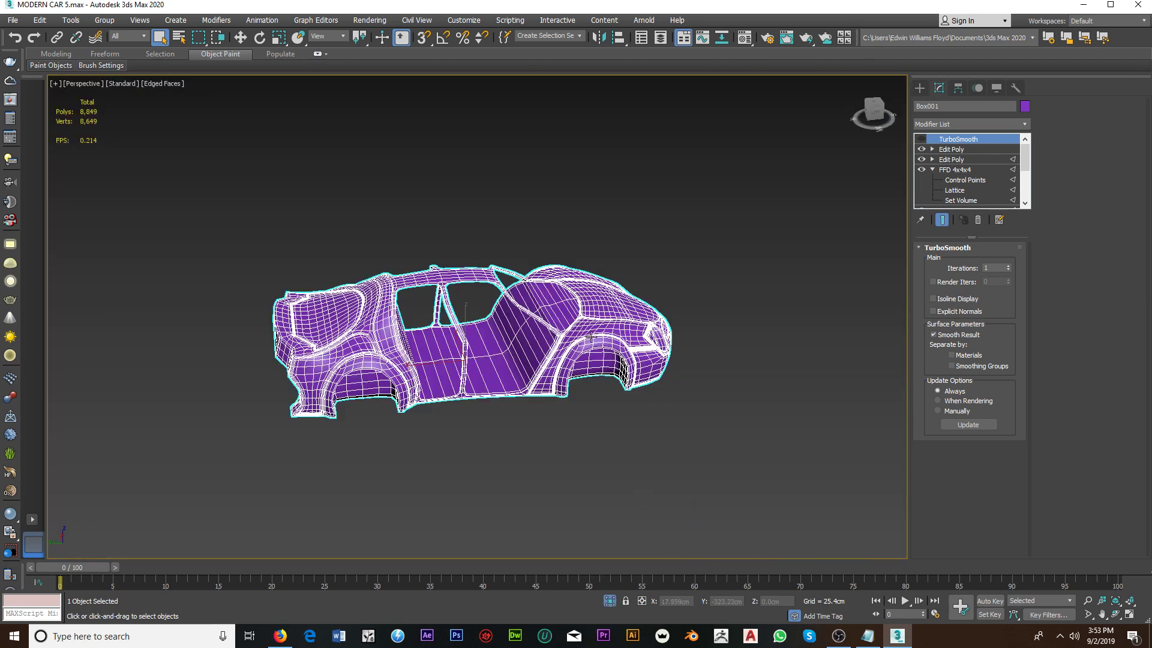
pyautogui.scroll(1, 591, 338)
pyautogui.scroll(4, 576, 329)
pyautogui.scroll(3, 564, 321)
pyautogui.scroll(3, 560, 319)
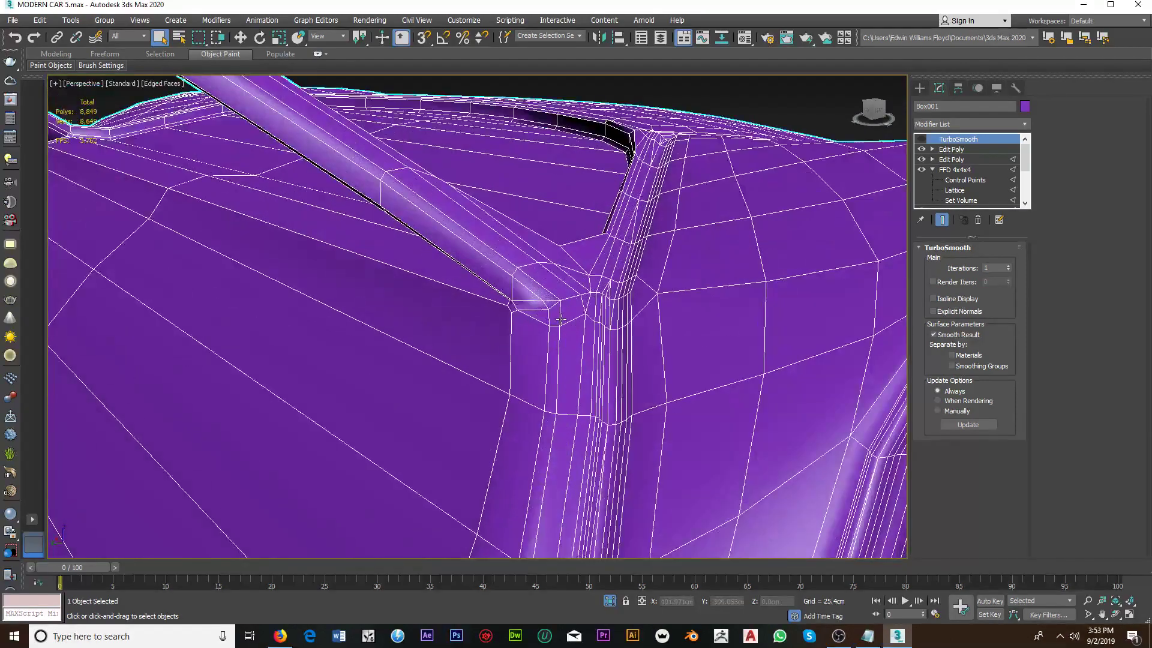
pyautogui.click(610, 601)
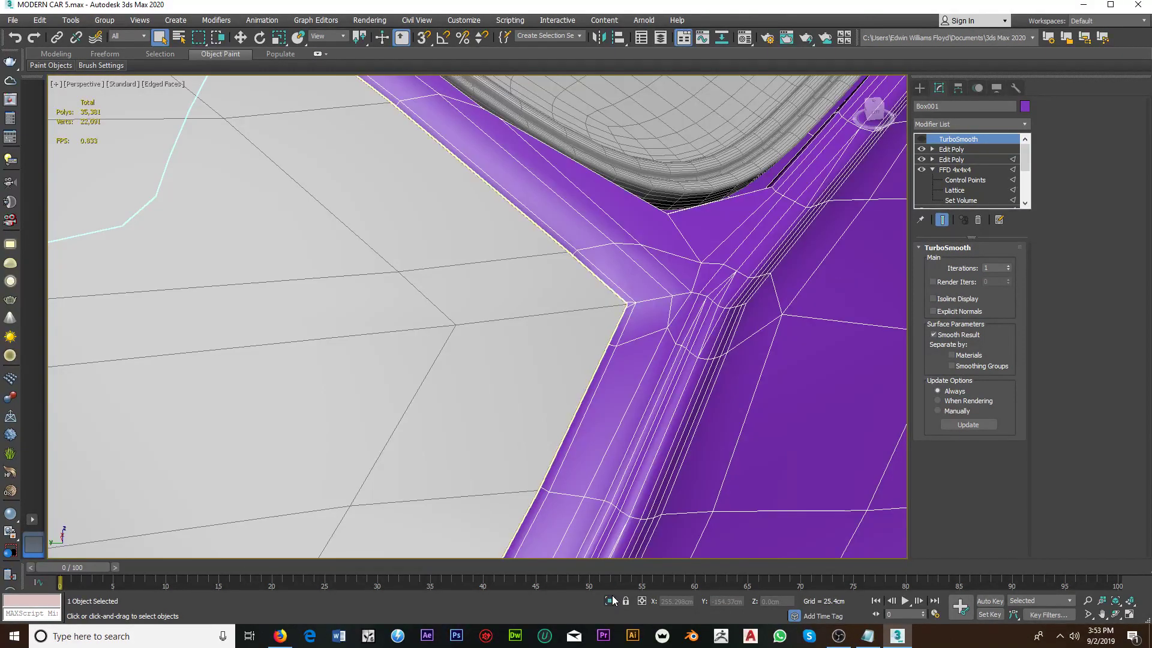
pyautogui.click(611, 601)
# Step: Open the upper Edit Poly modifier in the car body's stack
pyautogui.scroll(4, 556, 336)
pyautogui.scroll(2, 556, 335)
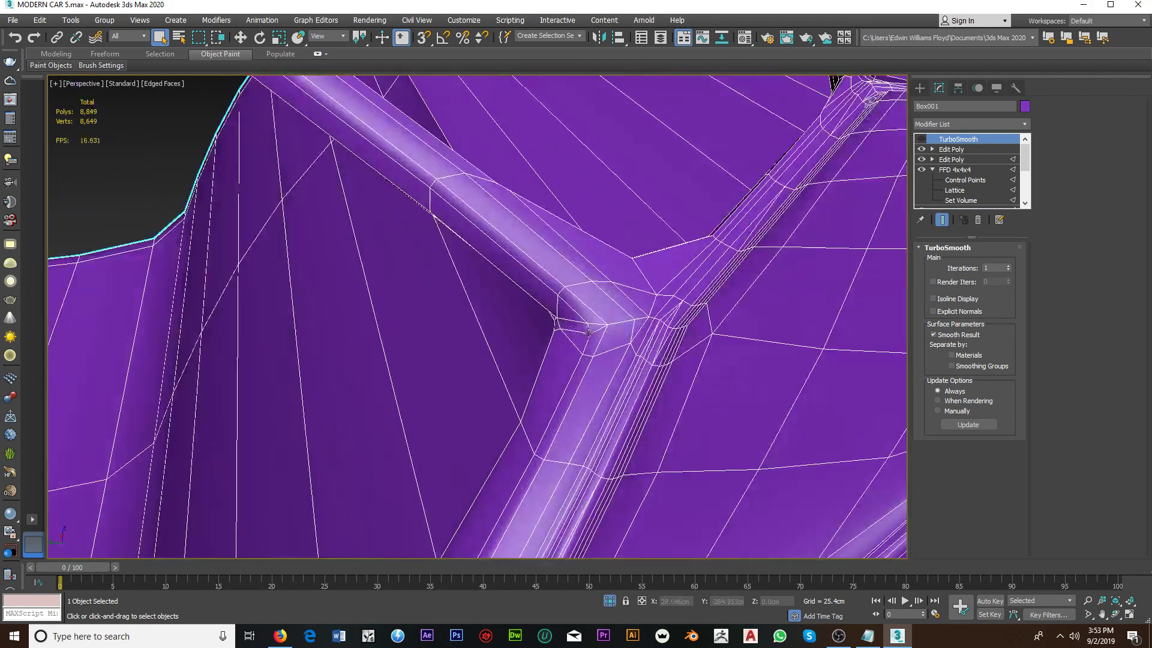
pyautogui.scroll(2, 564, 333)
pyautogui.scroll(1, 593, 332)
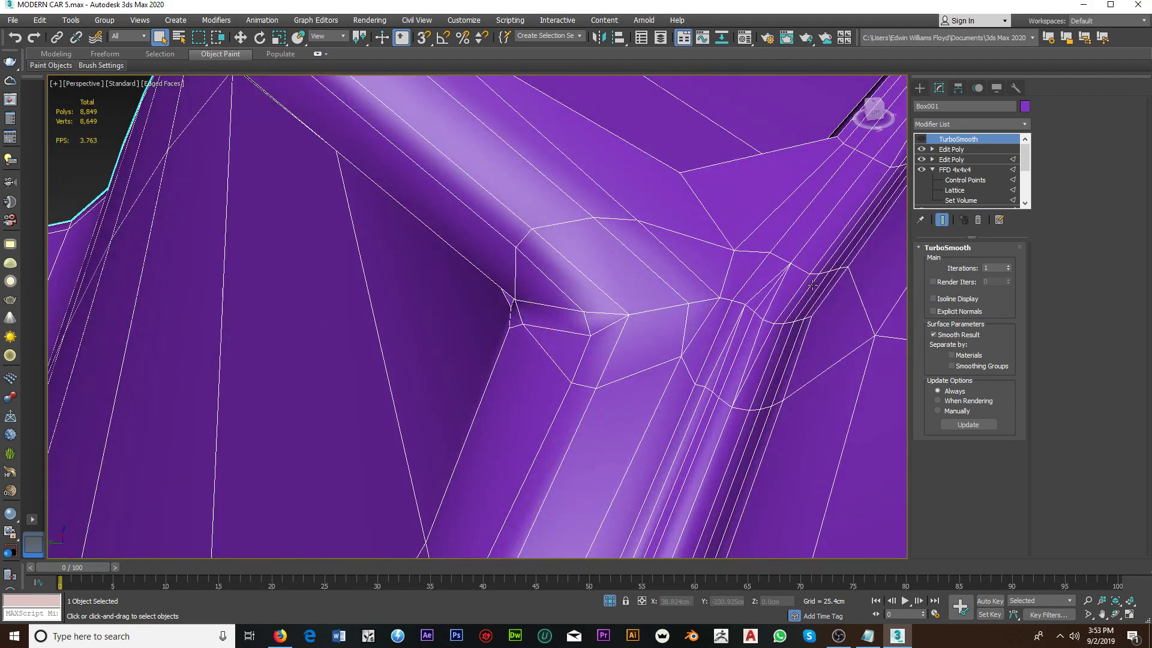
pyautogui.click(946, 149)
# Step: Enter Vertex mode, frame the pillar corner and start Target Weld
pyautogui.click(938, 342)
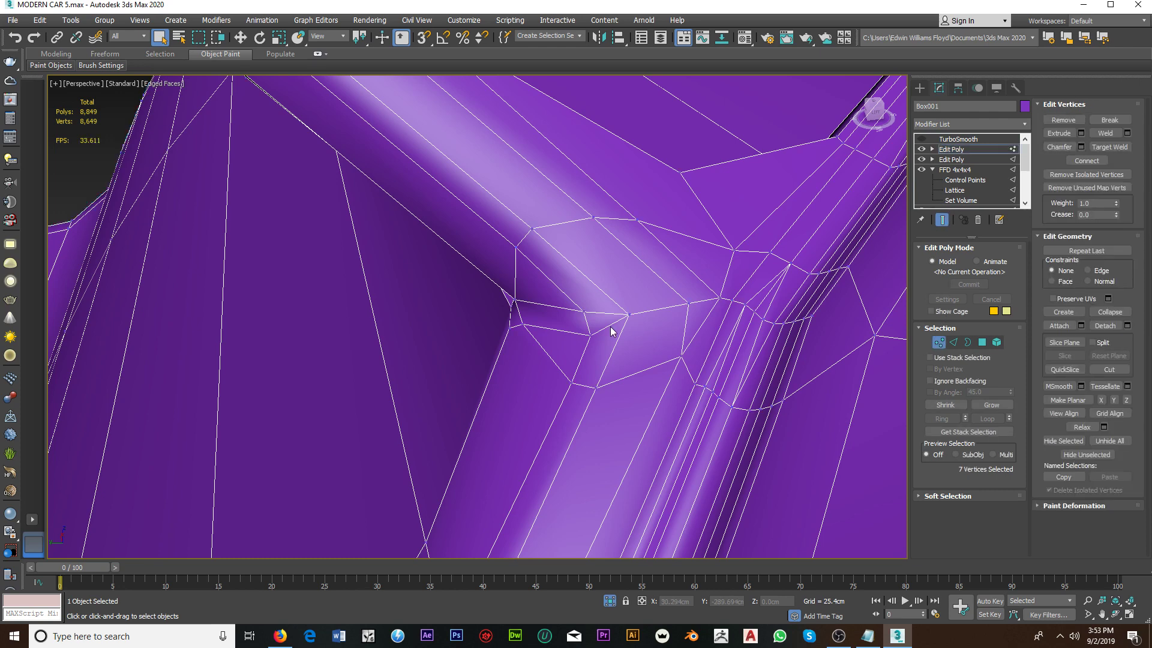
pyautogui.scroll(2, 611, 331)
pyautogui.scroll(-2, 576, 288)
pyautogui.moveTo(602, 286); pyautogui.dragTo(654, 348, button='middle')
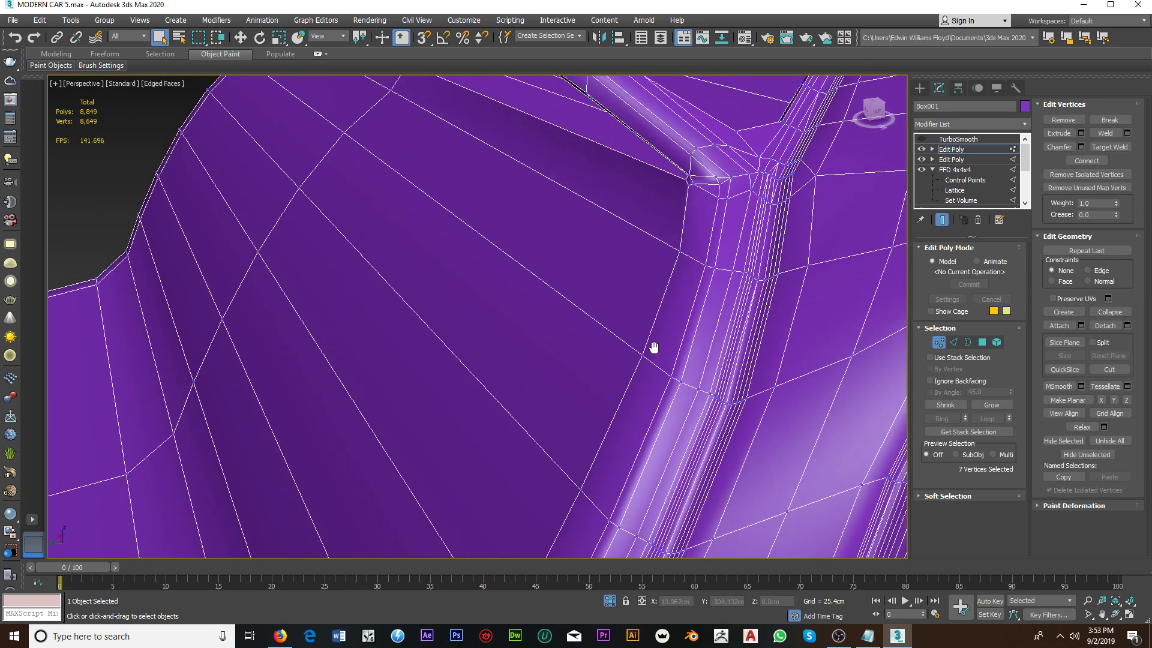
pyautogui.scroll(-1, 694, 190)
pyautogui.scroll(4, 695, 191)
pyautogui.moveTo(700, 196); pyautogui.dragTo(617, 244, button='middle')
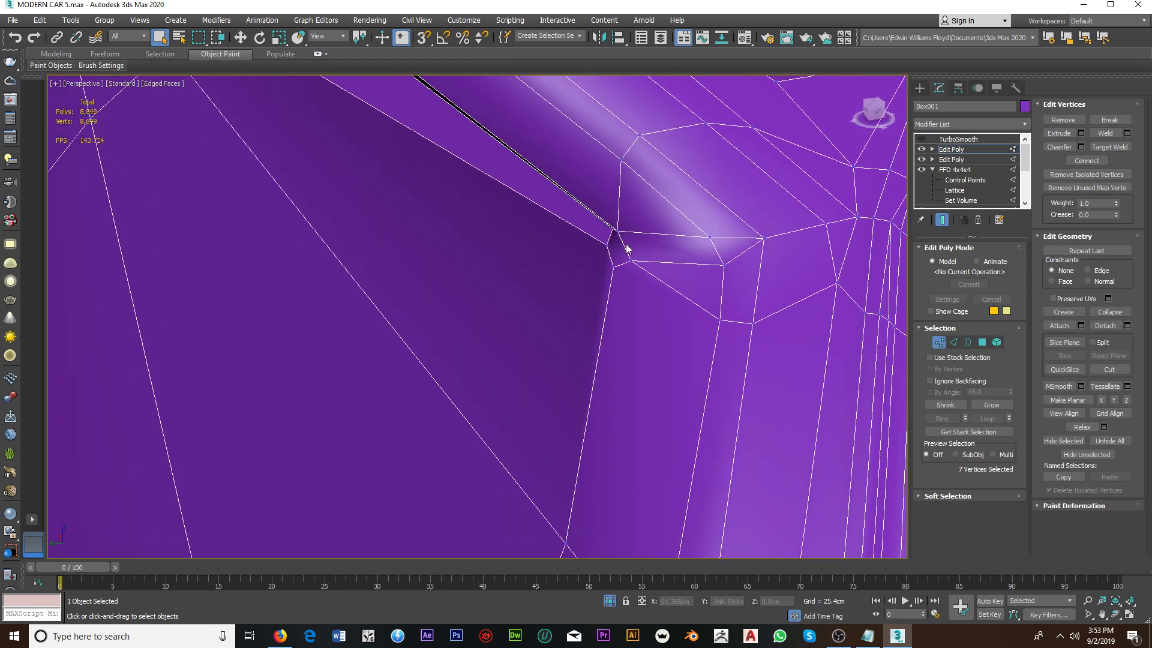
pyautogui.scroll(2, 617, 244)
pyautogui.rightClick(623, 293)
pyautogui.click(613, 319)
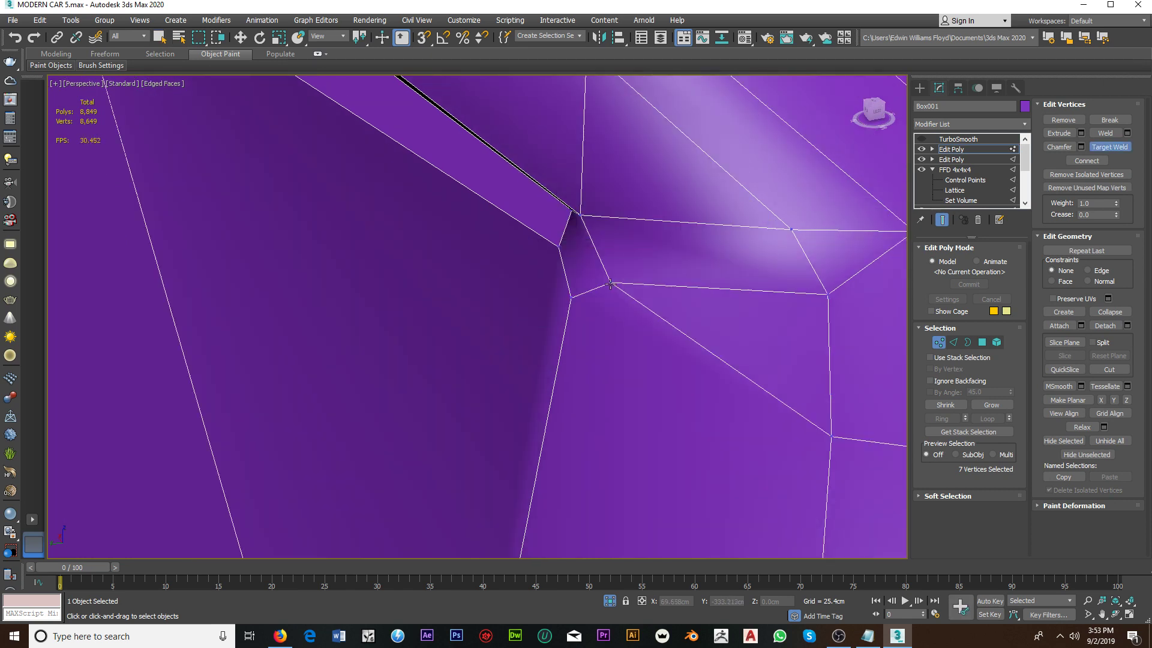
# Step: Weld the stray pillar-corner vertices onto neighbours, leaving 8,644 vertices
pyautogui.click(582, 218)
pyautogui.scroll(-2, 671, 252)
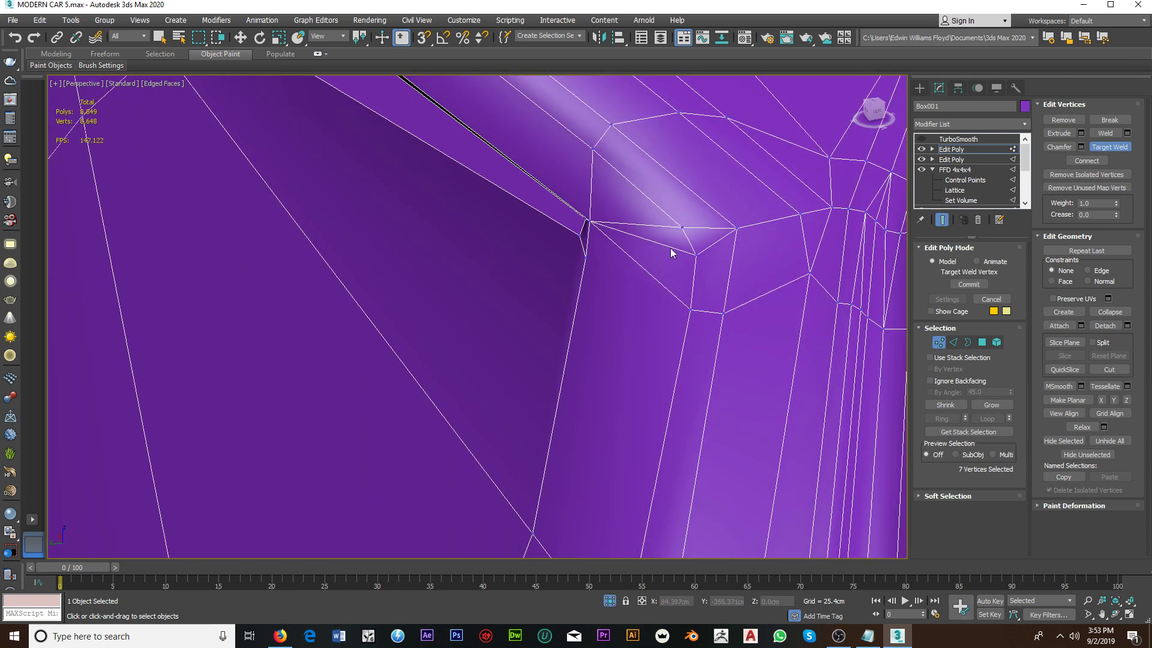
pyautogui.click(681, 229)
pyautogui.moveTo(714, 260); pyautogui.dragTo(675, 327, button='middle')
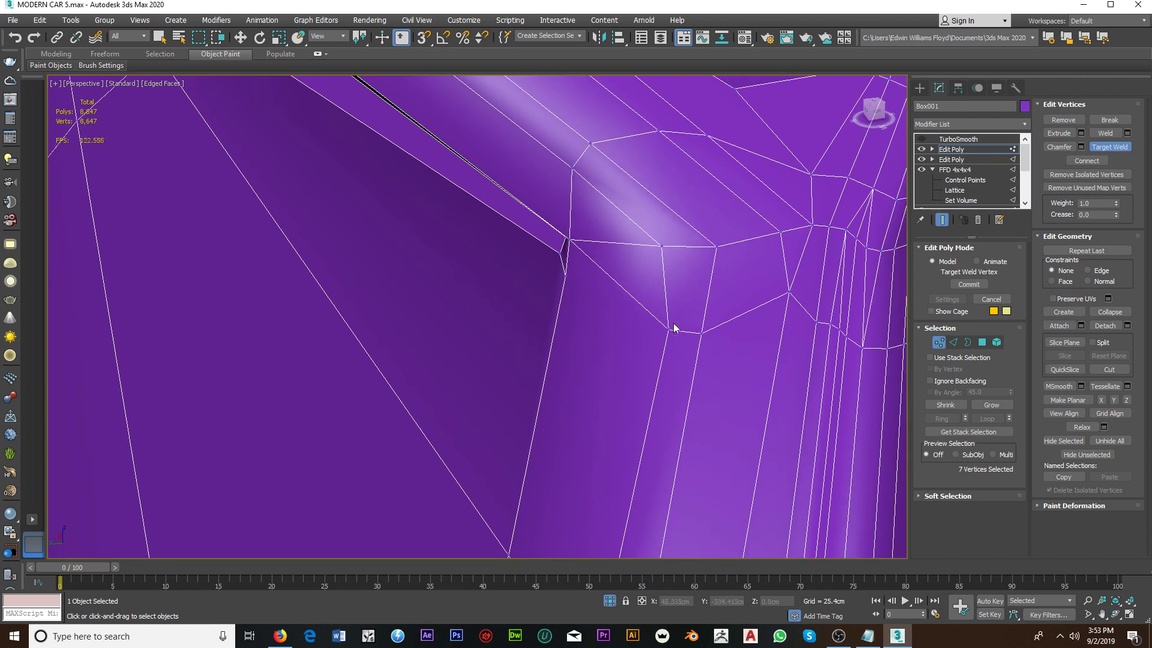
pyautogui.click(660, 247)
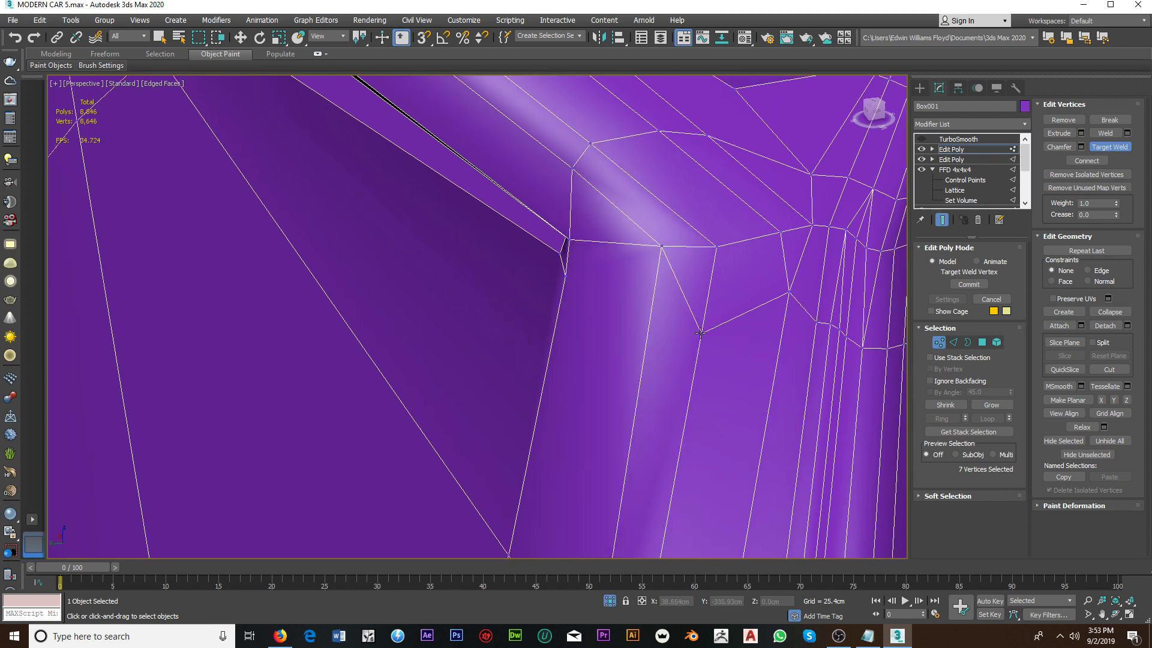
pyautogui.click(716, 251)
pyautogui.moveTo(784, 258); pyautogui.dragTo(703, 318, button='middle')
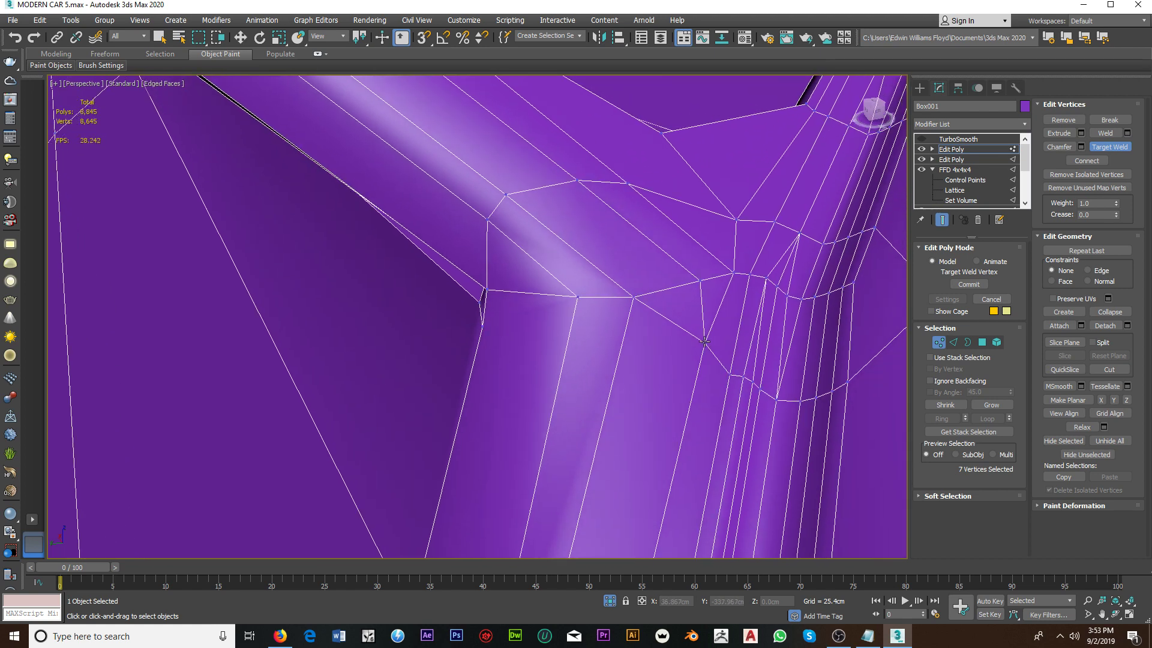
pyautogui.click(700, 281)
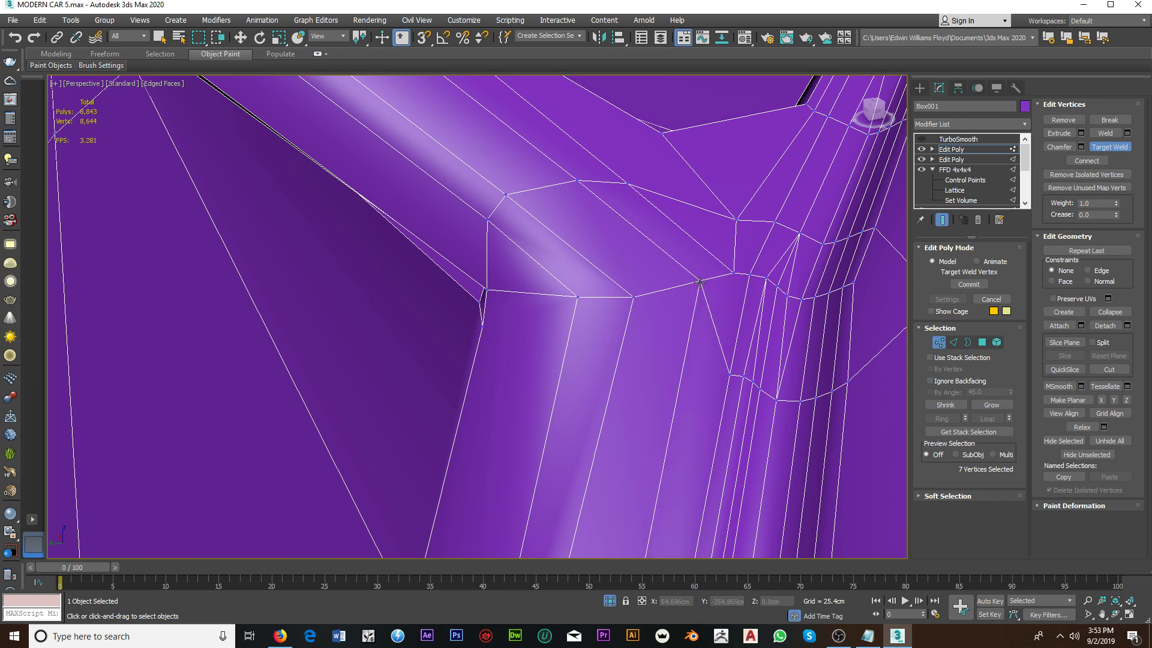
pyautogui.rightClick(726, 287)
# Step: Select the two corner vertices that will be joined
pyautogui.click(732, 275)
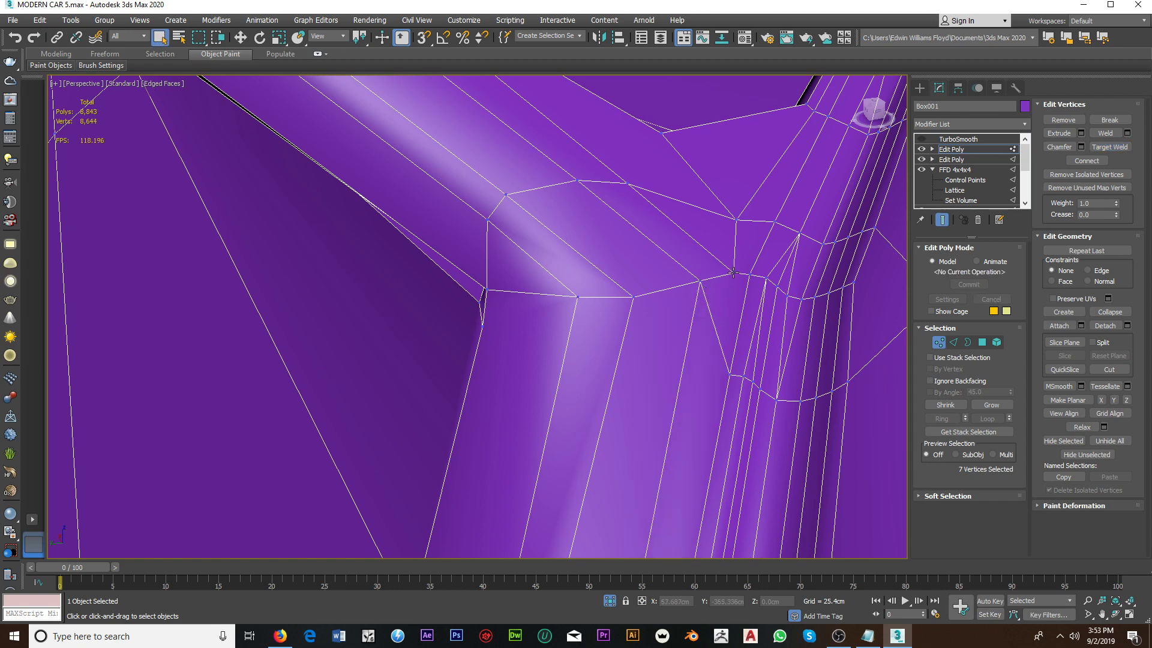
pyautogui.keyDown('ctrl'); pyautogui.click(728, 375); pyautogui.keyUp('ctrl')
pyautogui.scroll(-2, 681, 296)
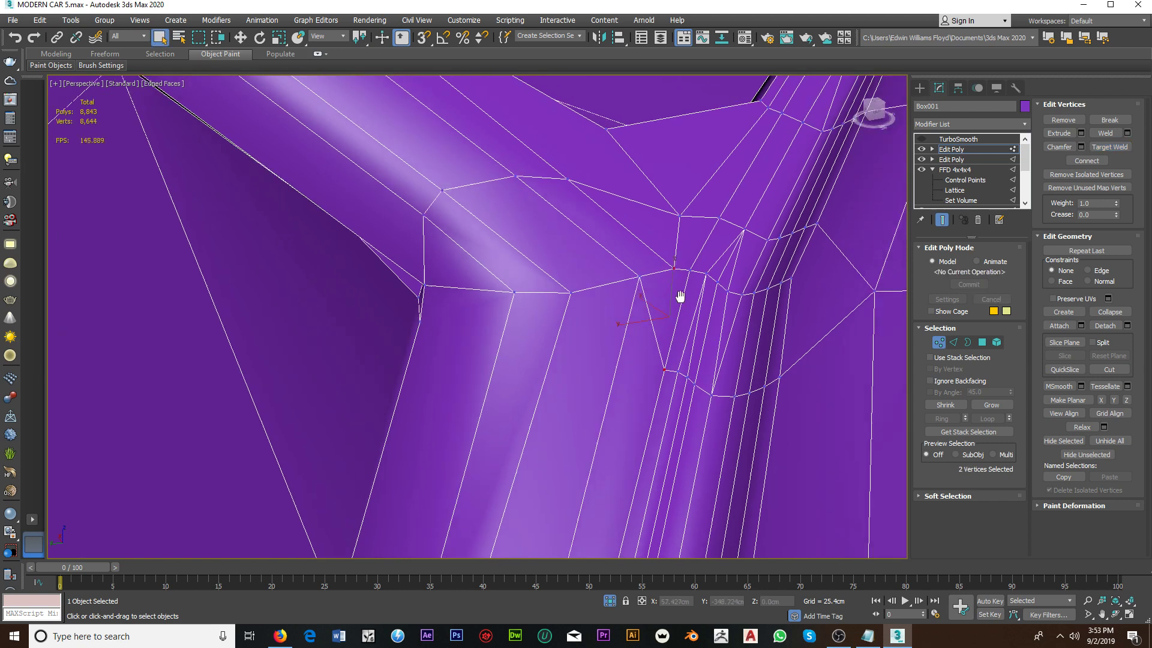
pyautogui.scroll(-1, 678, 295)
pyautogui.scroll(2, 645, 292)
# Step: Connect the two selected corner vertices with a new edge
pyautogui.rightClick(636, 285)
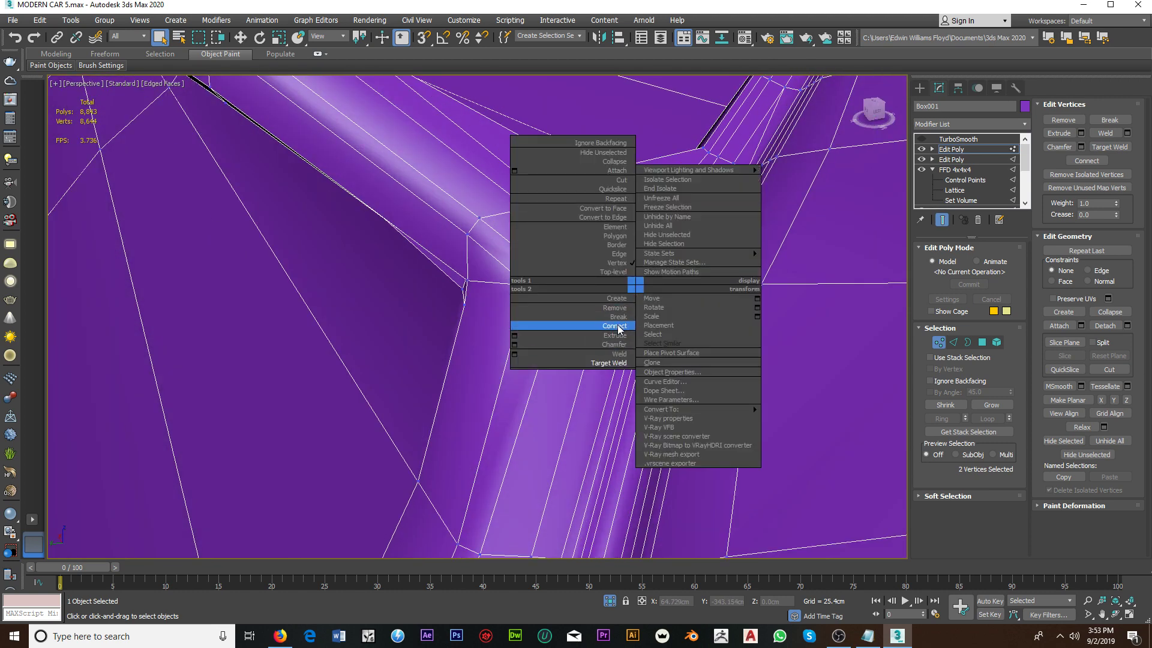
pyautogui.click(618, 326)
pyautogui.scroll(2, 631, 318)
pyautogui.scroll(-5, 631, 318)
# Step: Target Weld two roof-pillar vertices into their neighbours, leaving 8,642 vertices
pyautogui.keyDown('alt'); pyautogui.moveTo(631, 318); pyautogui.dragTo(503, 322, button='middle'); pyautogui.keyUp('alt')
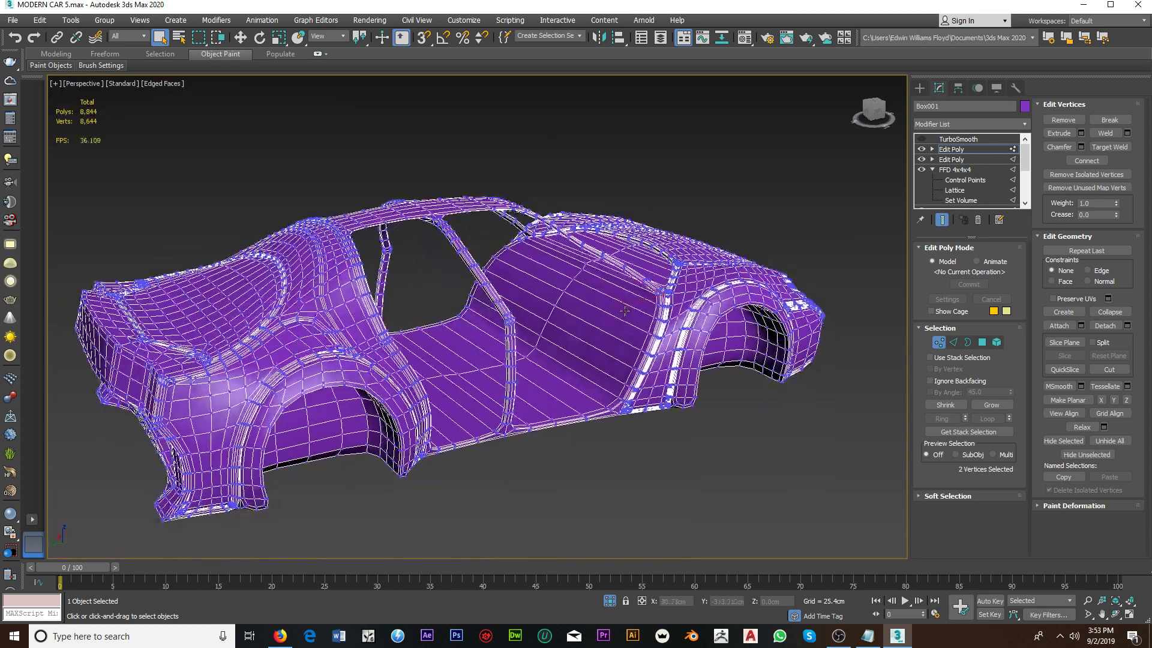
pyautogui.scroll(3, 503, 322)
pyautogui.scroll(3, 502, 322)
pyautogui.scroll(1, 502, 322)
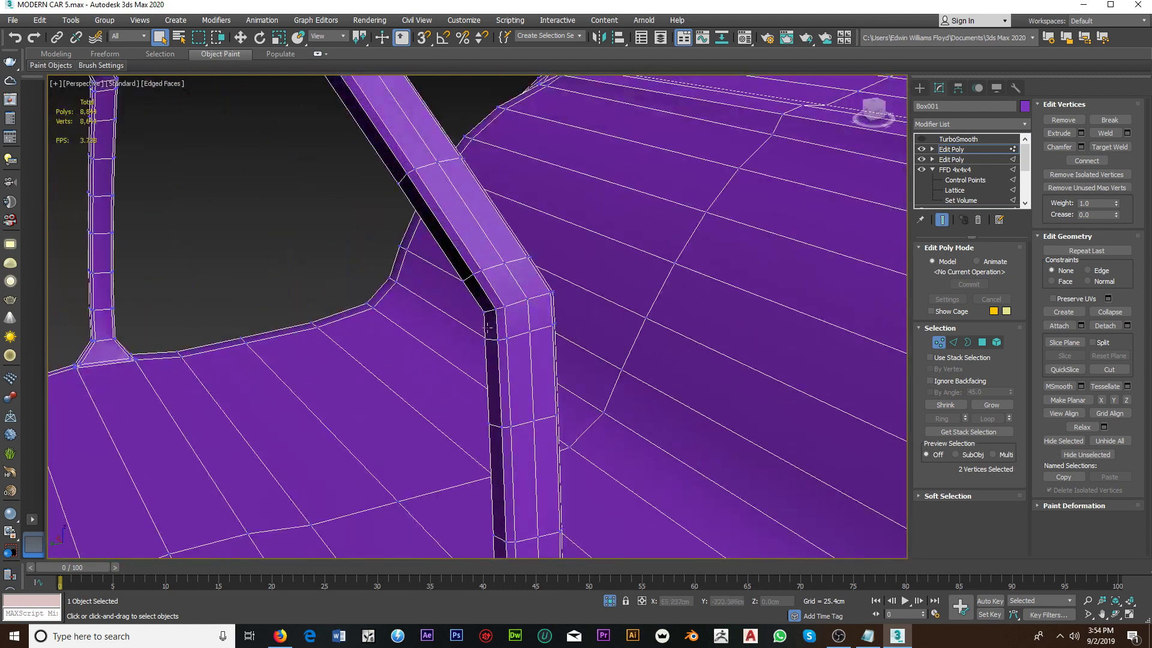
pyautogui.scroll(1, 487, 327)
pyautogui.rightClick(507, 314)
pyautogui.click(447, 391)
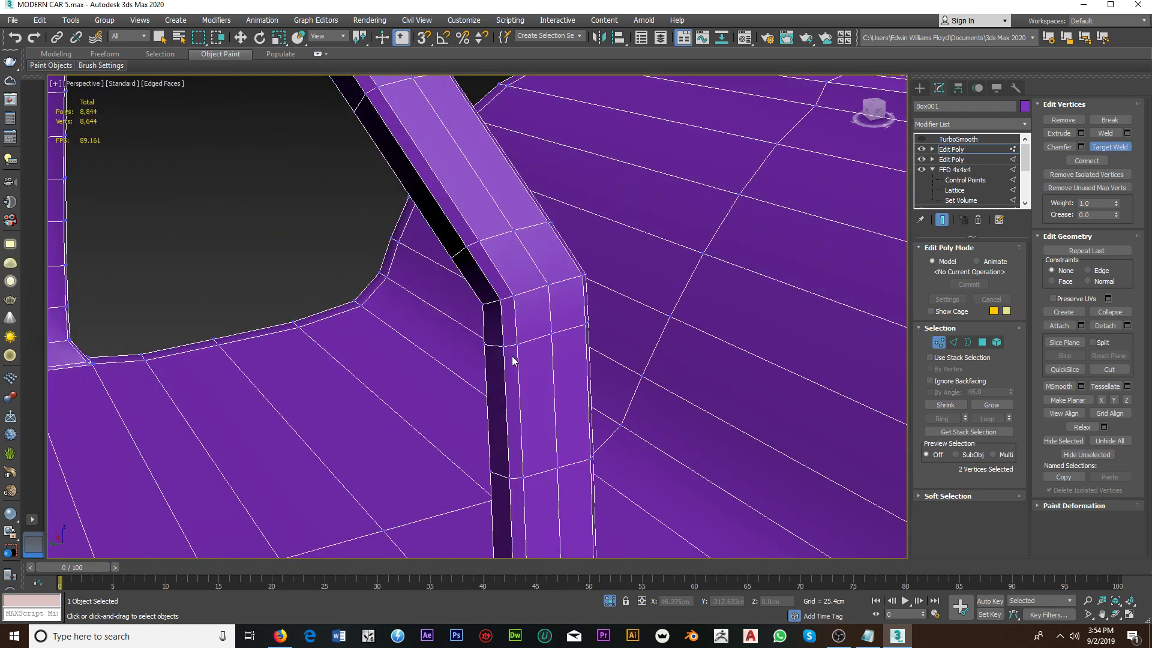
pyautogui.click(516, 346)
pyautogui.click(513, 295)
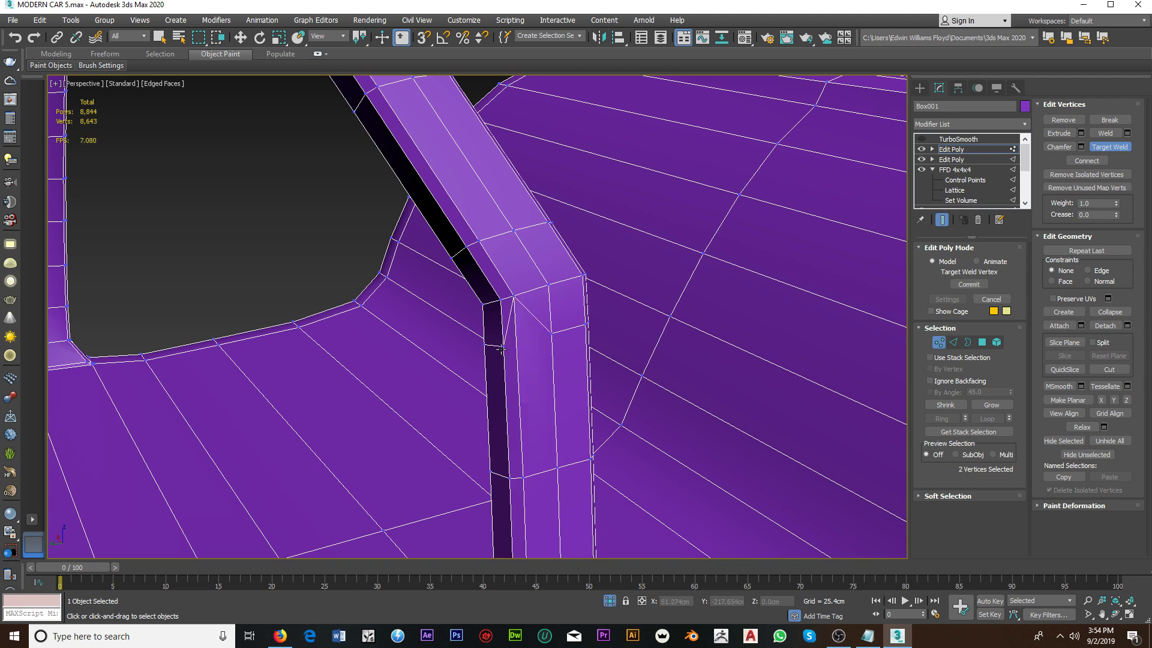
pyautogui.click(500, 300)
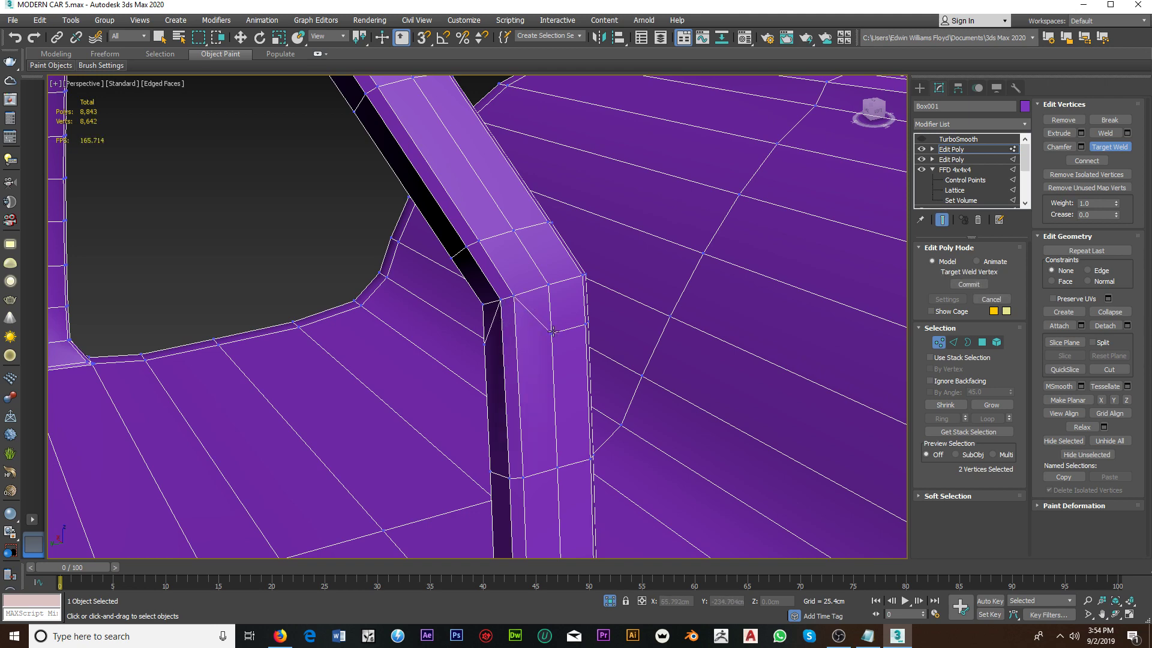
pyautogui.scroll(-5, 549, 300)
# Step: Target-weld the lower pillar vertex and two other stray vertices into their neighbours
pyautogui.scroll(-5, 552, 372)
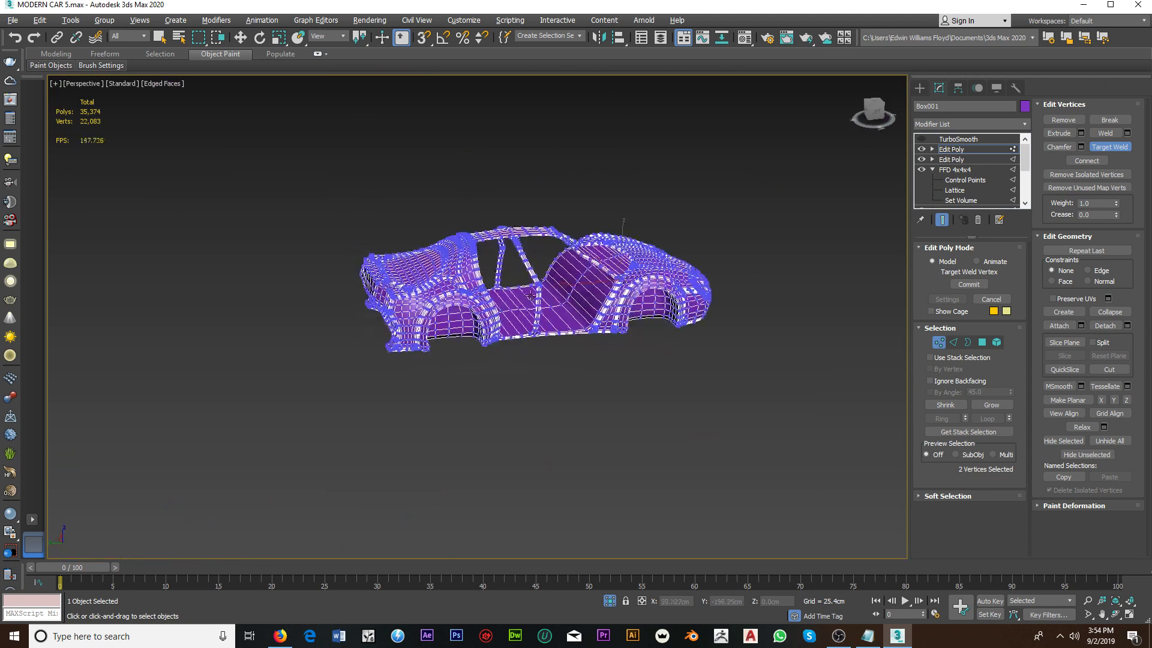
pyautogui.scroll(5, 530, 271)
pyautogui.scroll(5, 556, 248)
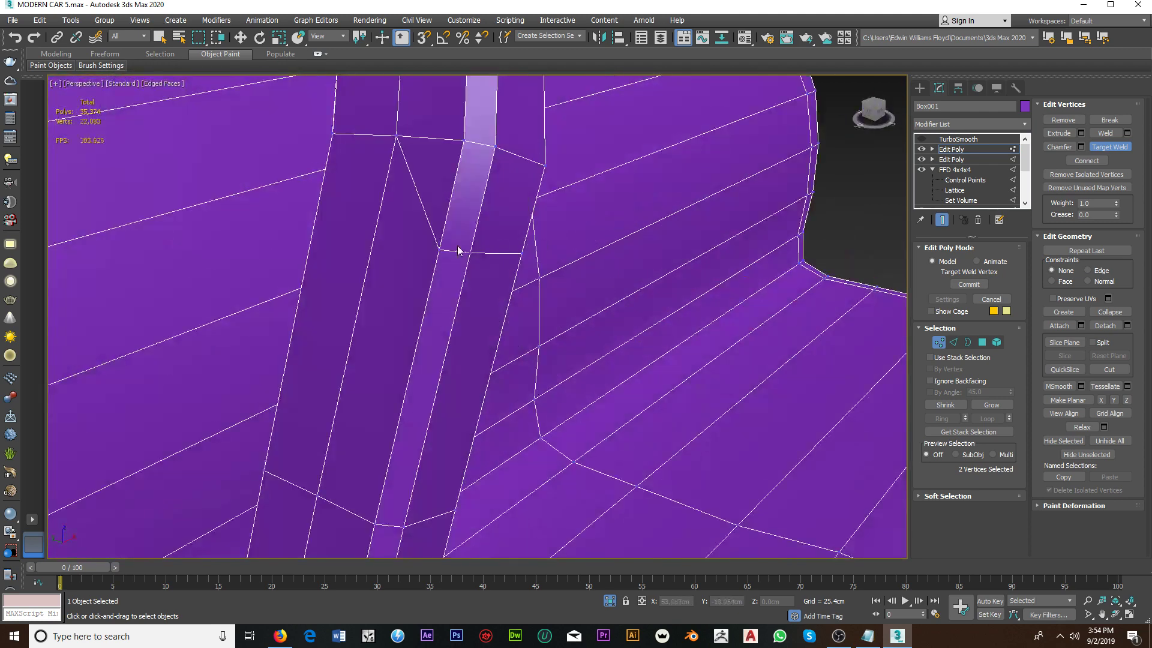
pyautogui.click(463, 140)
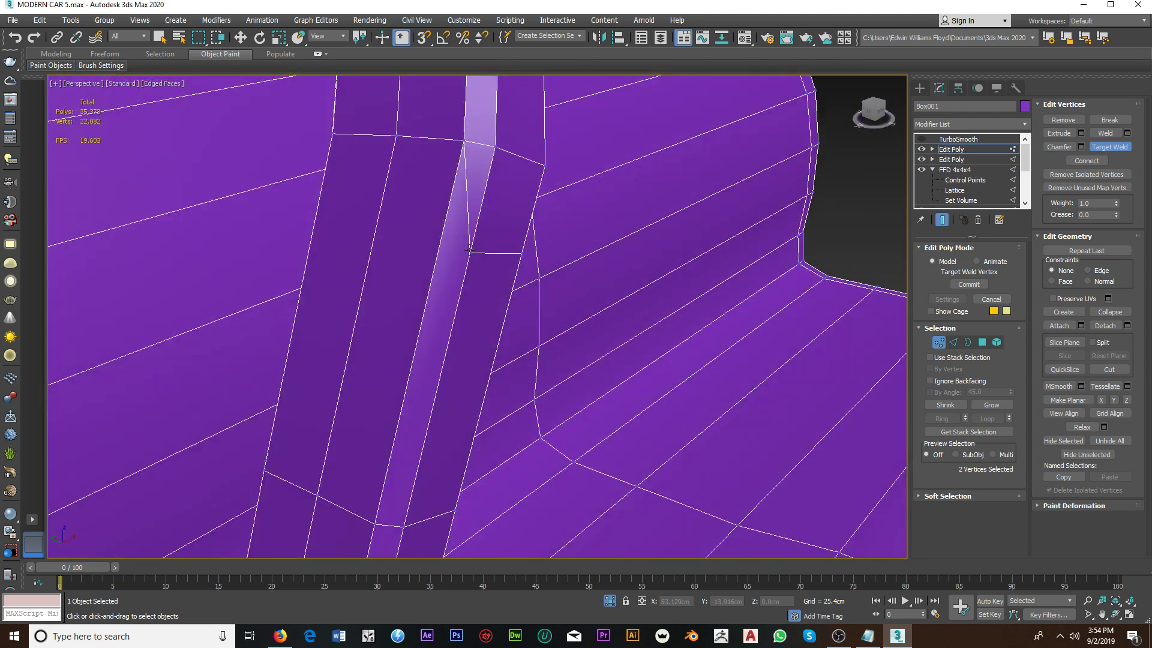
pyautogui.click(496, 148)
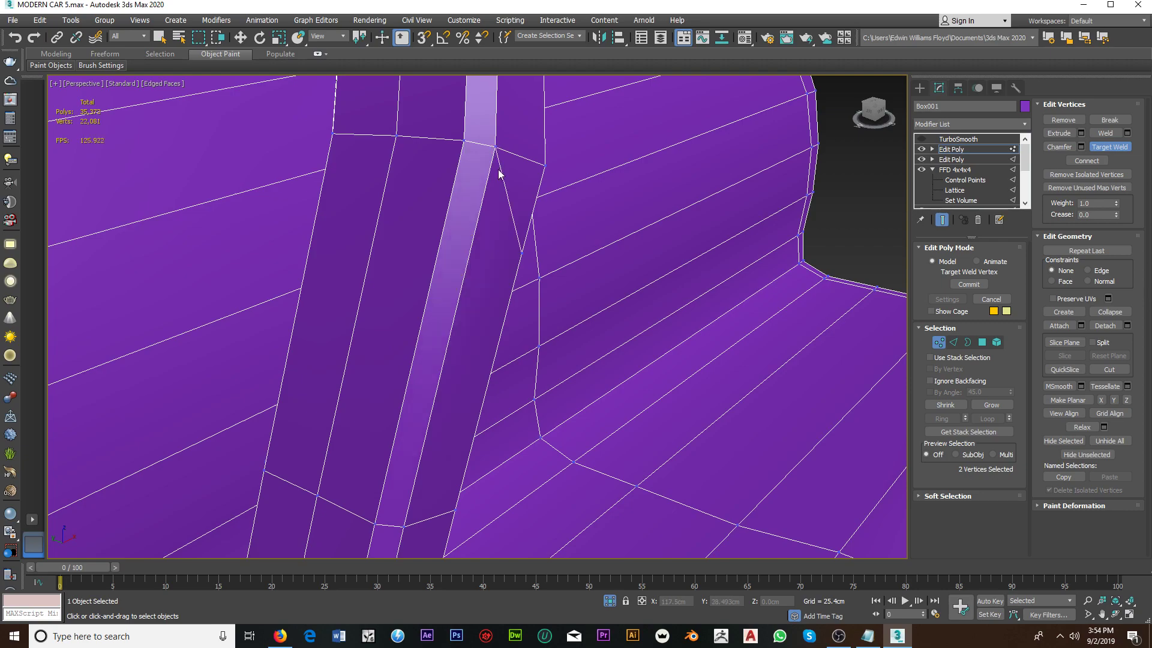
pyautogui.scroll(-5, 534, 283)
pyautogui.moveTo(488, 278); pyautogui.dragTo(471, 317, button='middle')
# Step: Weld two roof-pillar corner vertices onto their adjacent vertices
pyautogui.scroll(-5, 471, 317)
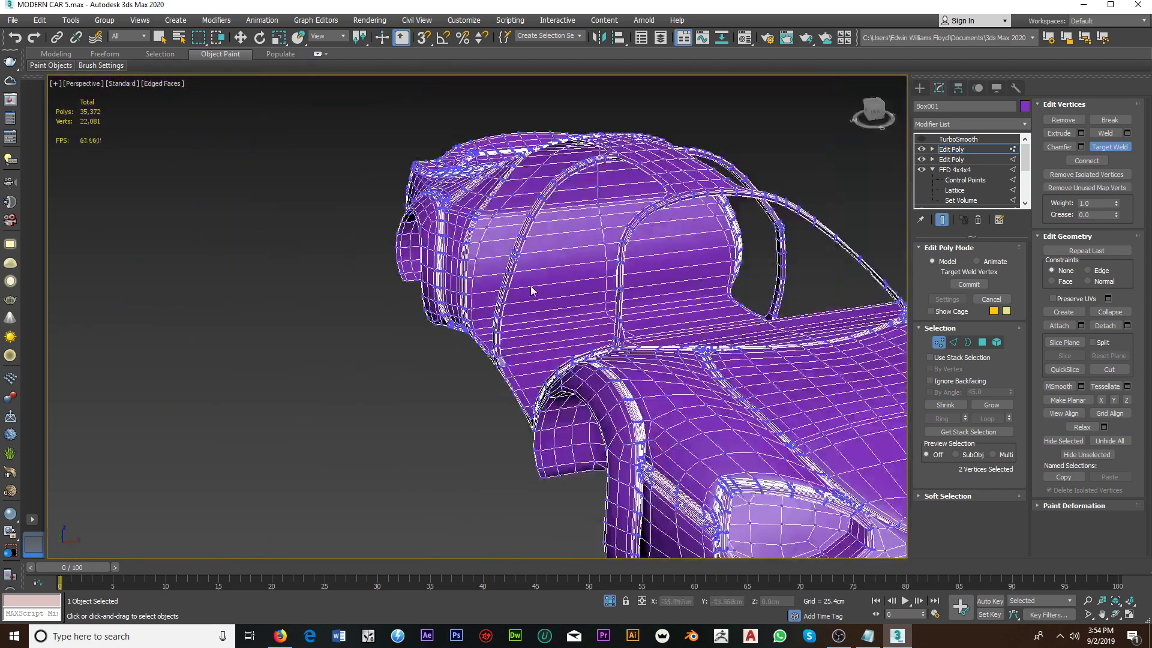
pyautogui.moveTo(529, 290)
pyautogui.keyDown('alt'); pyautogui.mouseDown(button='middle')
pyautogui.moveTo(452, 275)
pyautogui.moveTo(558, 321)
pyautogui.mouseUp(button='middle'); pyautogui.keyUp('alt')
pyautogui.scroll(5, 491, 314)
pyautogui.scroll(3, 420, 305)
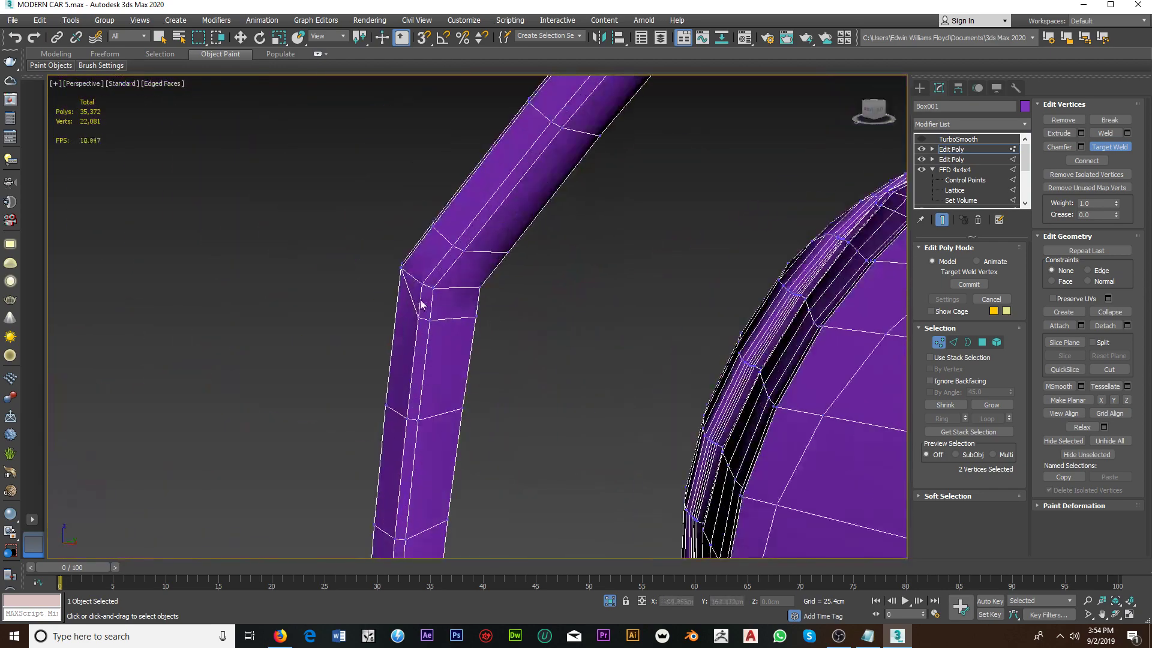
pyautogui.click(421, 288)
pyautogui.click(432, 318)
pyautogui.click(430, 320)
pyautogui.click(479, 289)
# Step: Weld the extra vertex at the pillar bend, leaving 22,077 scene vertices
pyautogui.scroll(-3, 477, 312)
pyautogui.scroll(-3, 494, 323)
pyautogui.scroll(3, 596, 342)
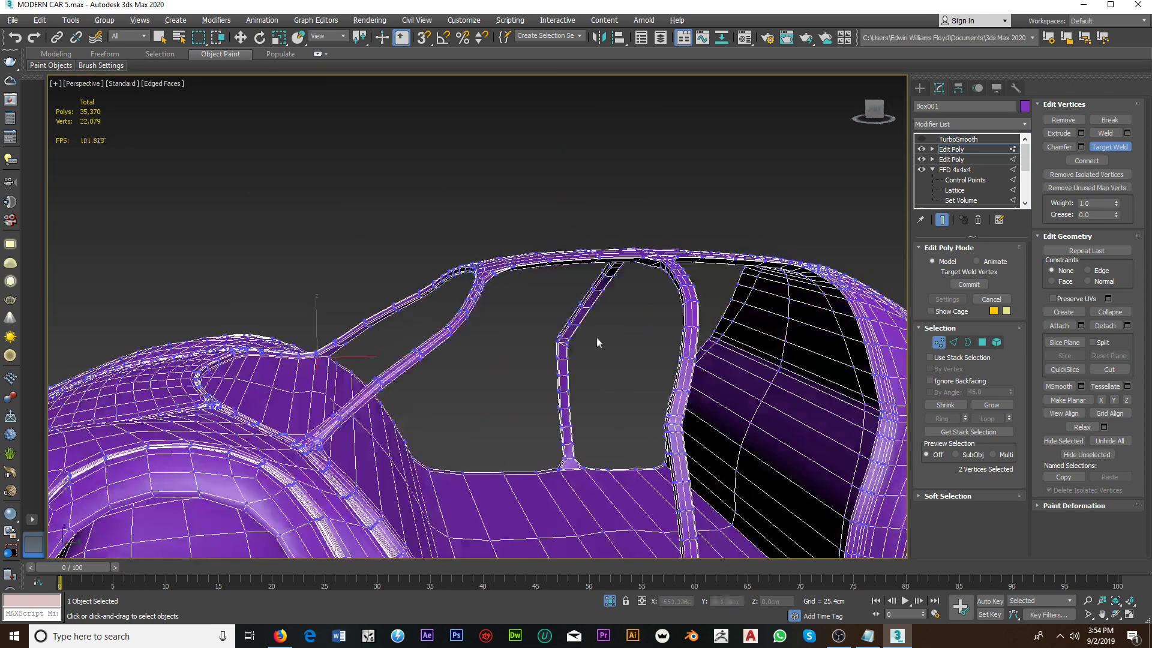
pyautogui.scroll(3, 596, 342)
pyautogui.scroll(5, 576, 354)
pyautogui.scroll(3, 563, 367)
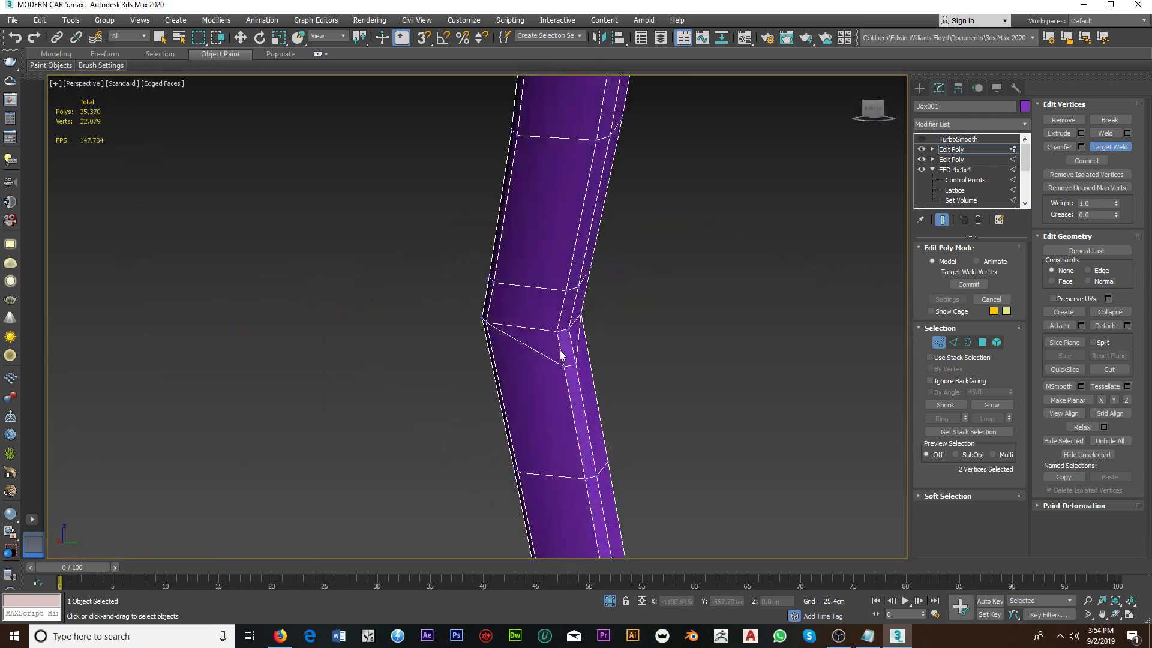
pyautogui.click(573, 363)
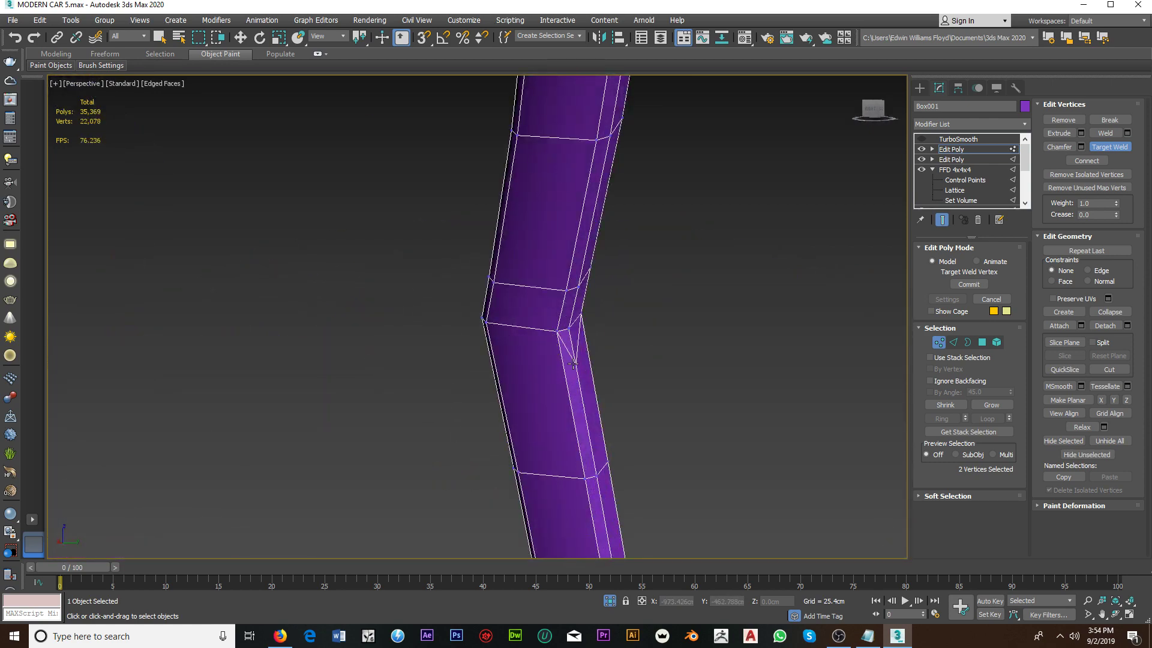
# Step: Weld another vertex near the pillar bend, then zoom in on the lower door panel
pyautogui.click(569, 330)
pyautogui.scroll(-4, 569, 331)
pyautogui.scroll(-3, 570, 331)
pyautogui.scroll(-3, 570, 330)
pyautogui.scroll(-2, 569, 331)
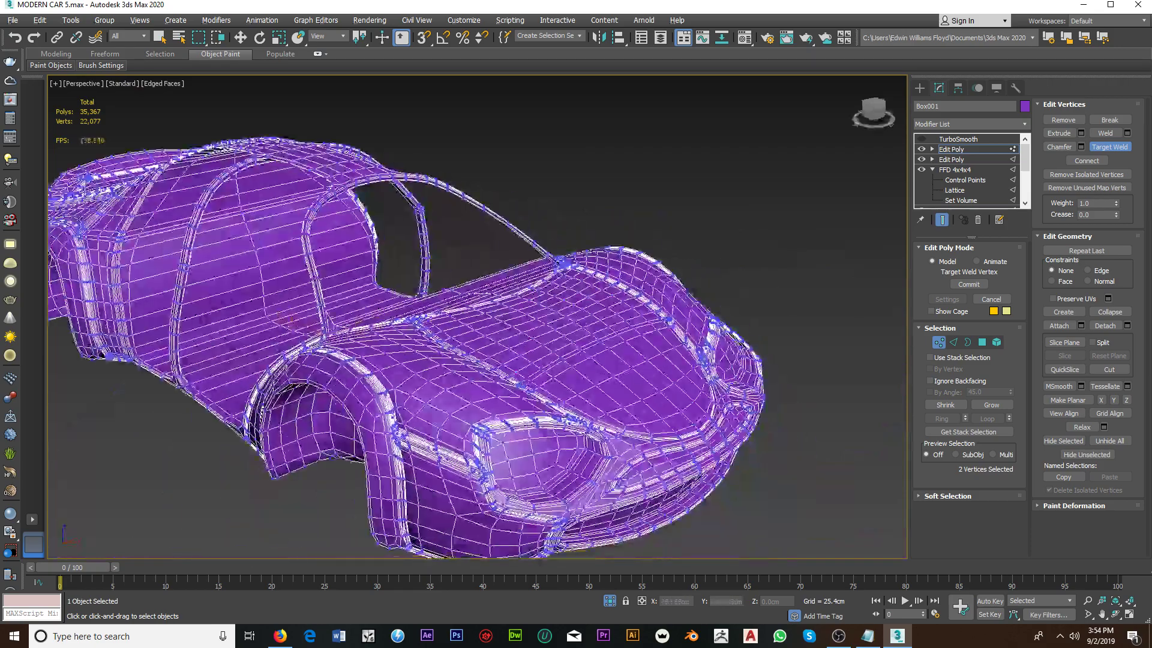
pyautogui.scroll(2, 646, 386)
pyautogui.scroll(2, 645, 385)
pyautogui.scroll(3, 306, 363)
pyautogui.scroll(3, 293, 358)
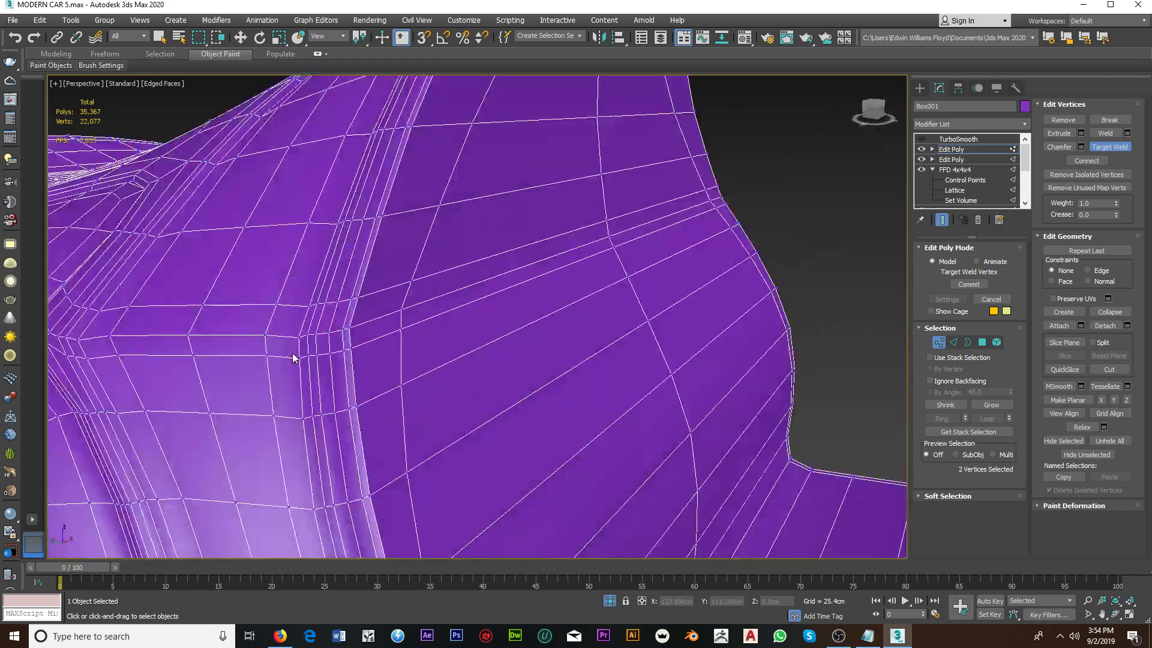
pyautogui.scroll(-4, 293, 358)
pyautogui.scroll(1, 454, 340)
pyautogui.scroll(1, 455, 339)
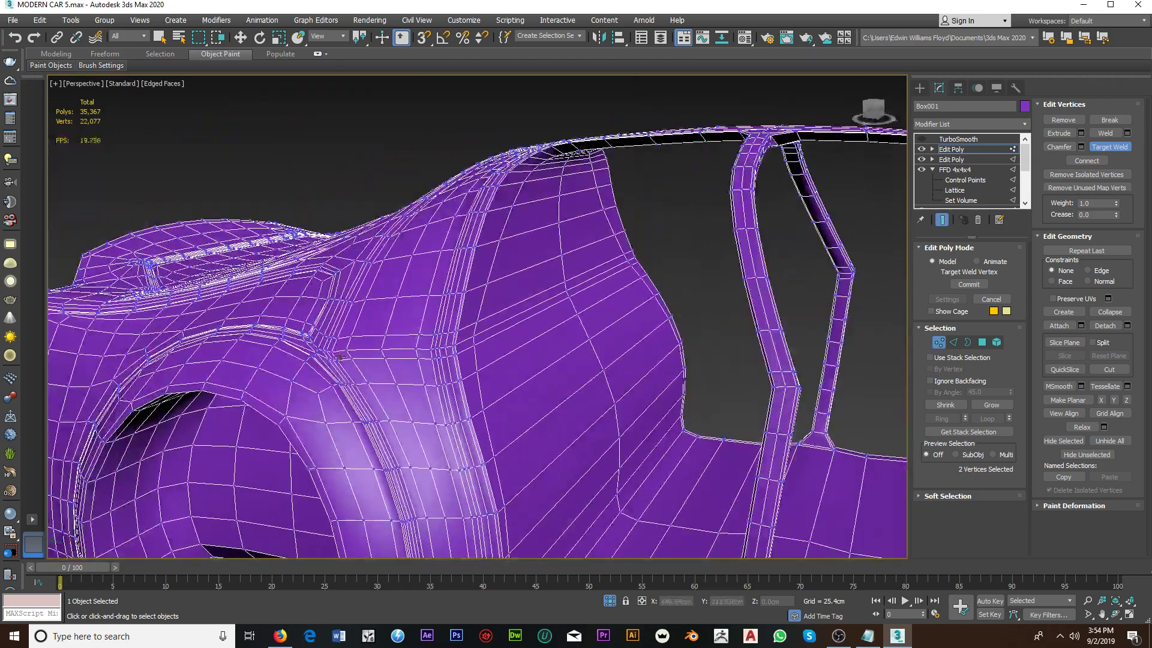
pyautogui.scroll(1, 339, 358)
pyautogui.scroll(1, 336, 383)
pyautogui.scroll(2, 337, 408)
pyautogui.scroll(1, 339, 423)
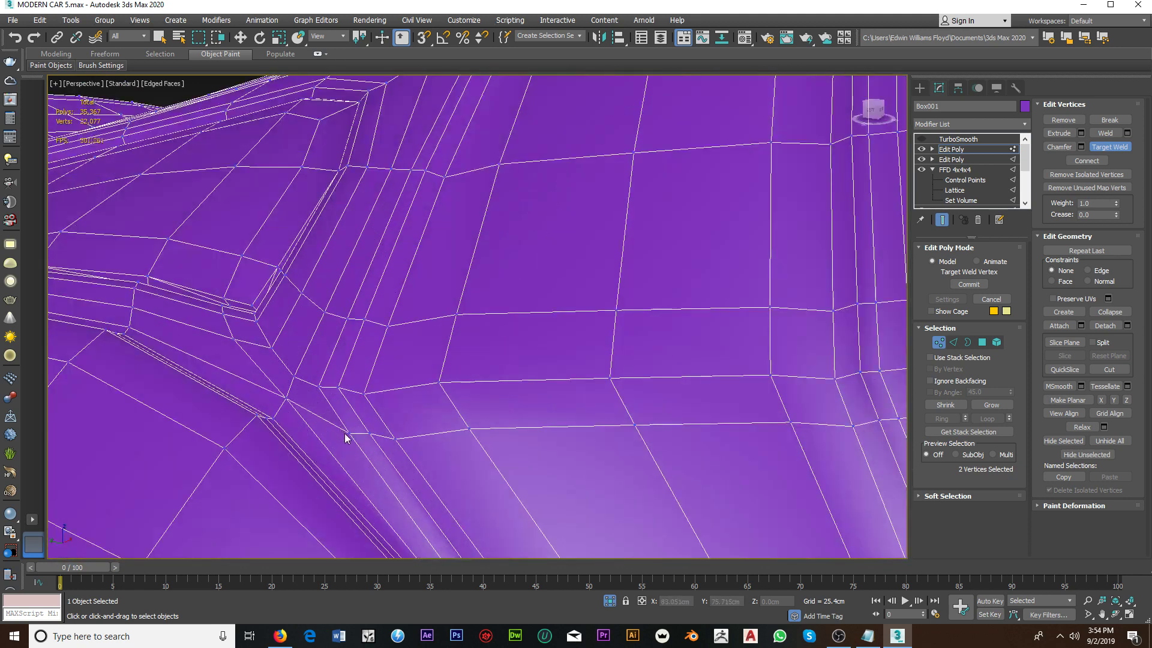
# Step: Target-weld four extra lower-panel vertices into the neighbouring vertices above them
pyautogui.moveTo(345, 433); pyautogui.dragTo(322, 391)
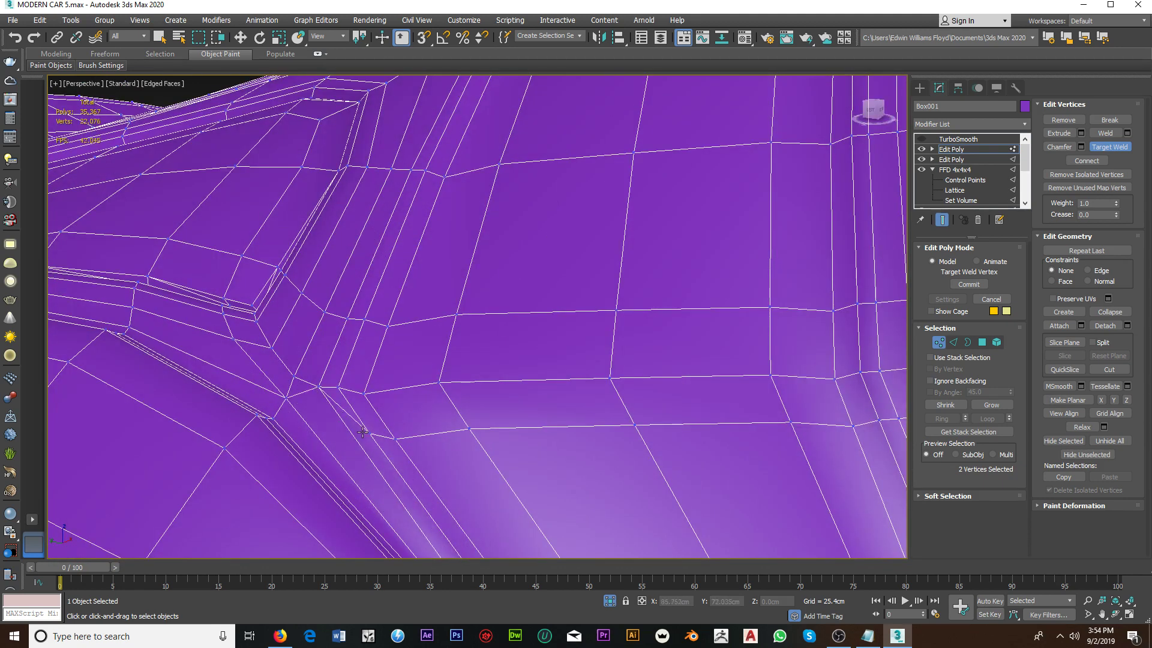
pyautogui.moveTo(369, 432); pyautogui.dragTo(390, 432)
pyautogui.click(364, 394)
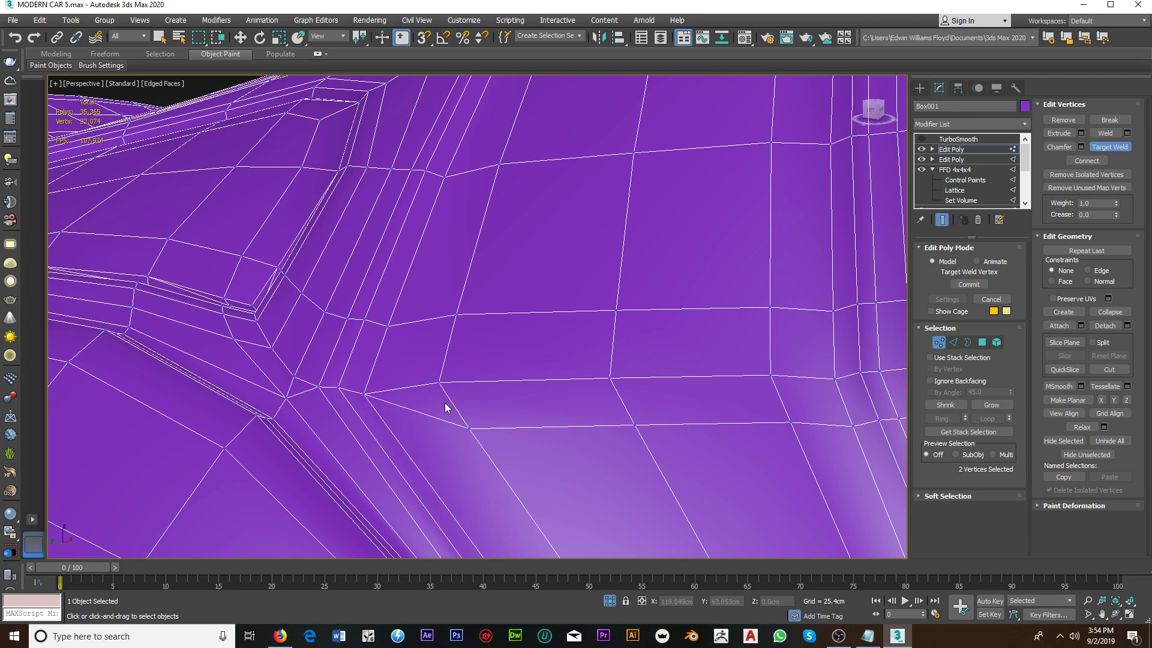
pyautogui.click(440, 383)
pyautogui.keyDown('alt'); pyautogui.moveTo(438, 385); pyautogui.dragTo(491, 409, button='middle'); pyautogui.keyUp('alt')
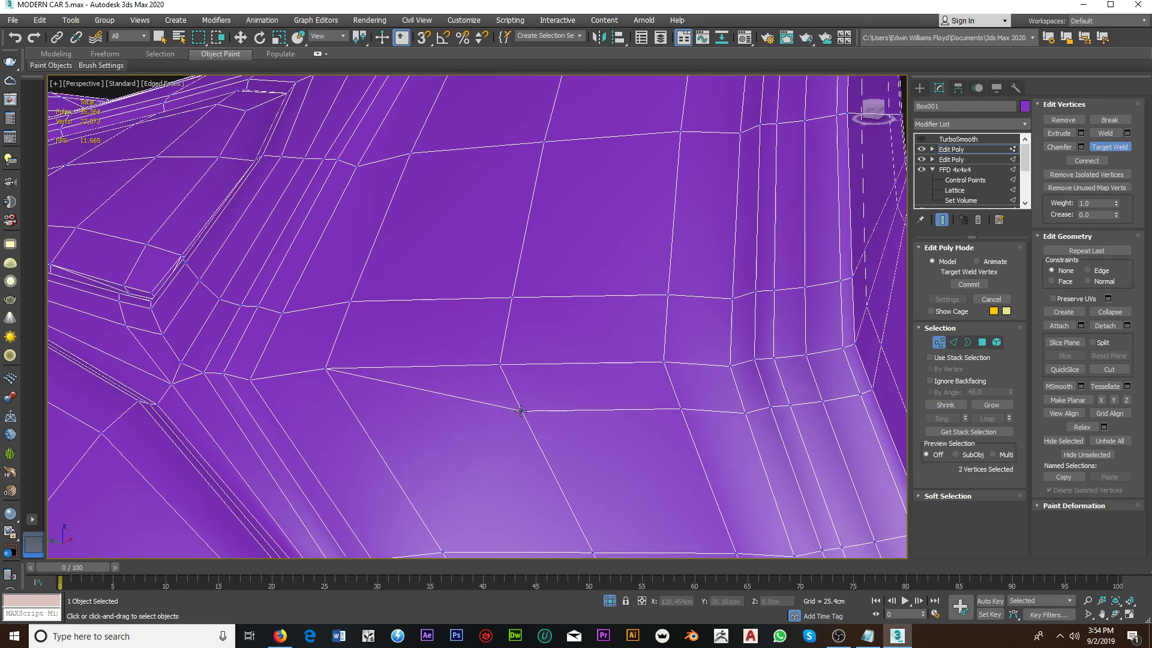
# Step: Weld four more extra vertices along the door edge into their neighbours
pyautogui.click(500, 365)
pyautogui.keyDown('alt'); pyautogui.moveTo(500, 365); pyautogui.dragTo(552, 414, button='middle'); pyautogui.keyUp('alt')
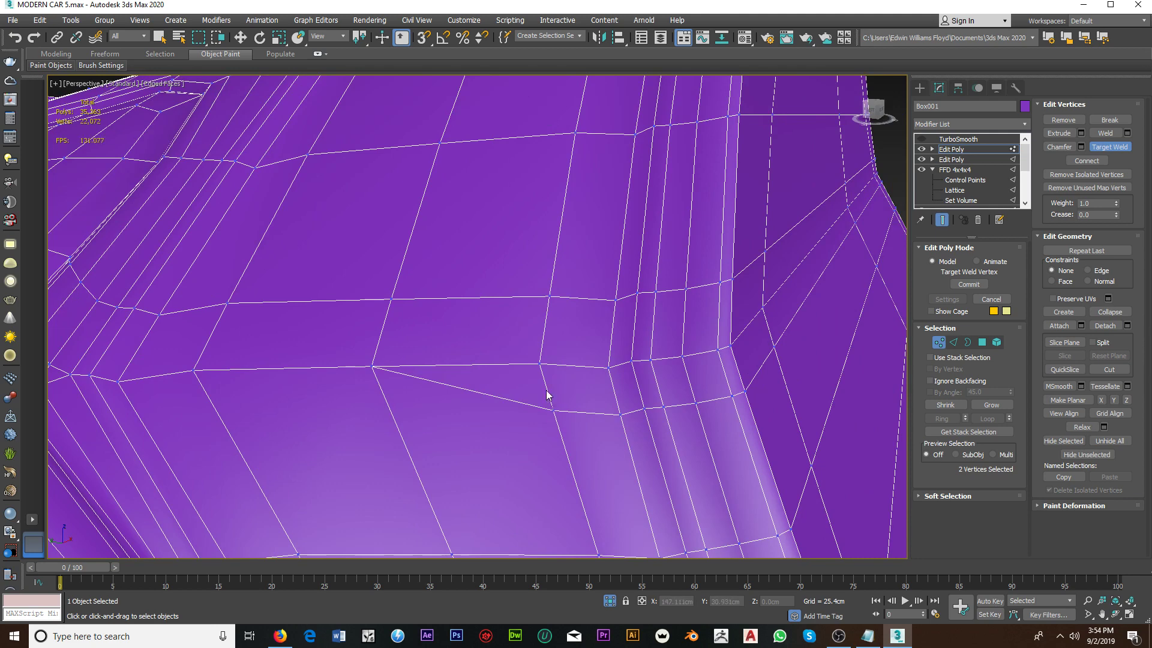
pyautogui.click(541, 365)
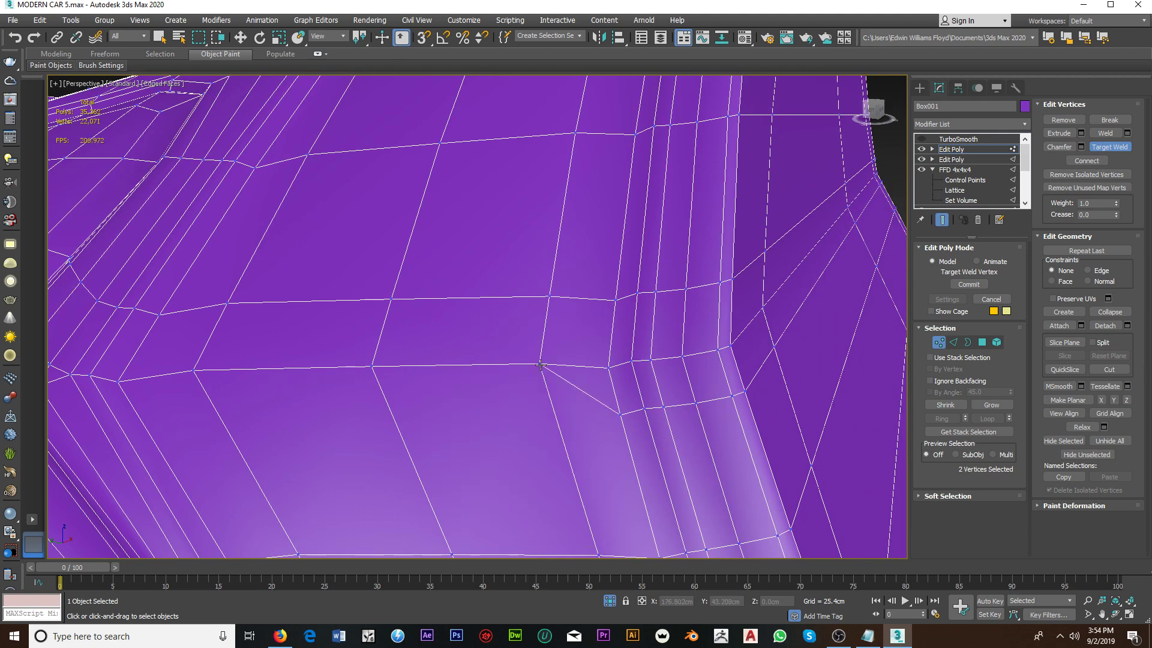
pyautogui.click(606, 370)
pyautogui.keyDown('alt'); pyautogui.moveTo(609, 368); pyautogui.dragTo(537, 427, button='middle'); pyautogui.keyUp('alt')
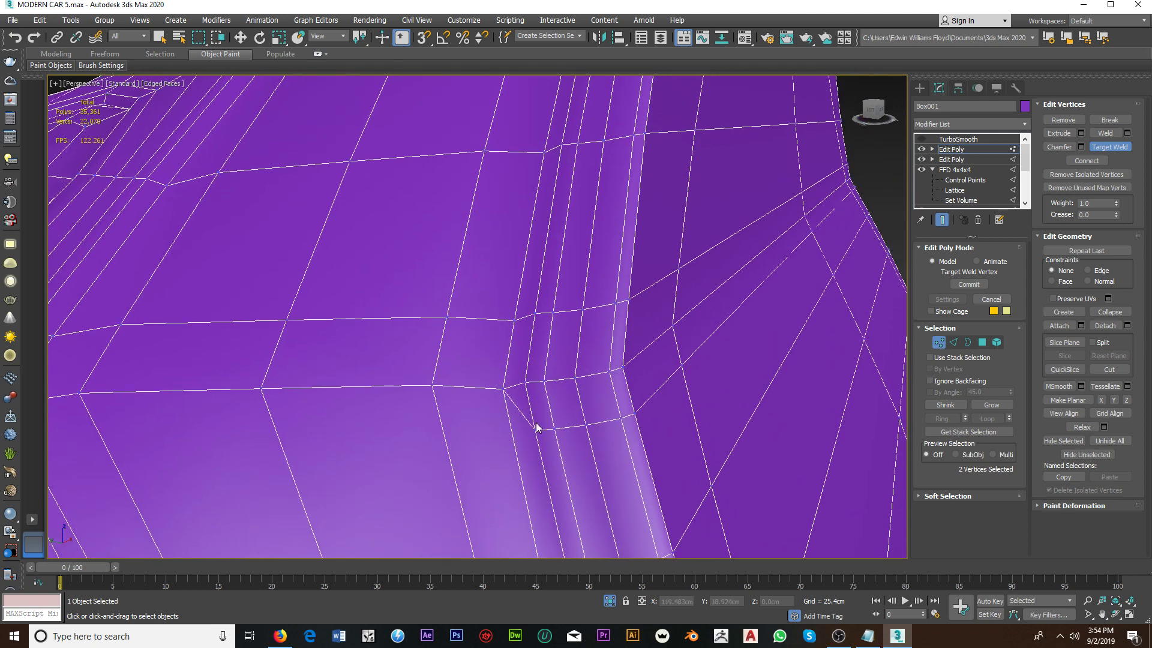
pyautogui.click(531, 392)
# Step: Weld the last extra door-border vertices upward, bringing the mesh to 22,063 vertices
pyautogui.click(585, 423)
pyautogui.click(575, 378)
pyautogui.click(611, 373)
pyautogui.moveTo(613, 375); pyautogui.dragTo(503, 399, button='middle')
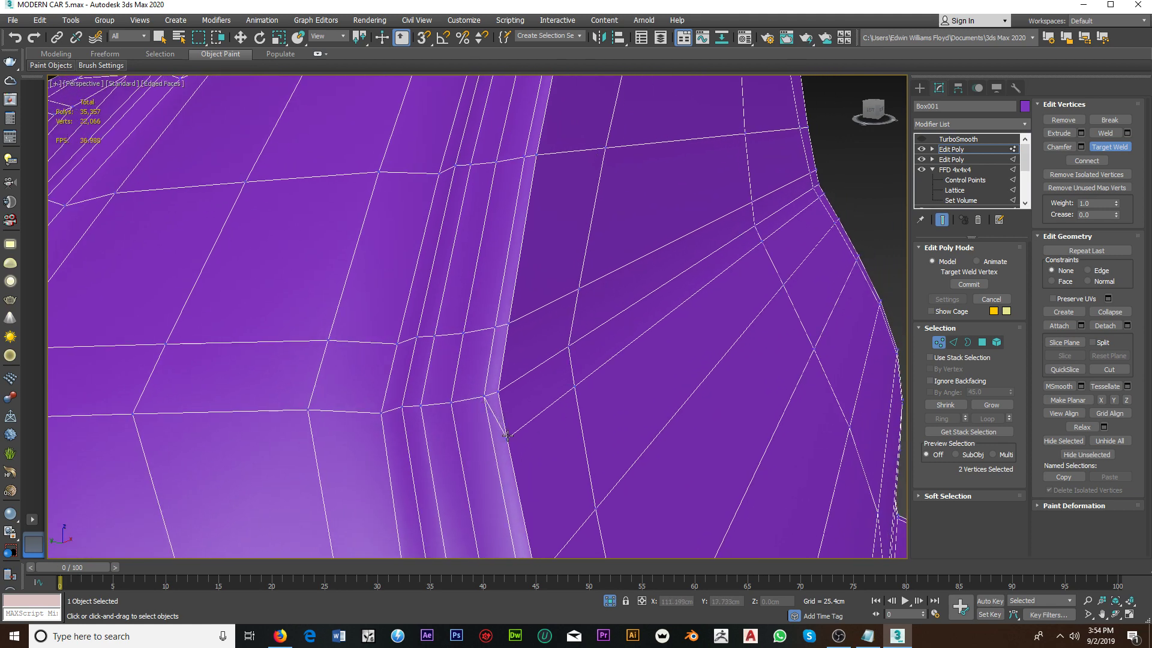
pyautogui.click(499, 394)
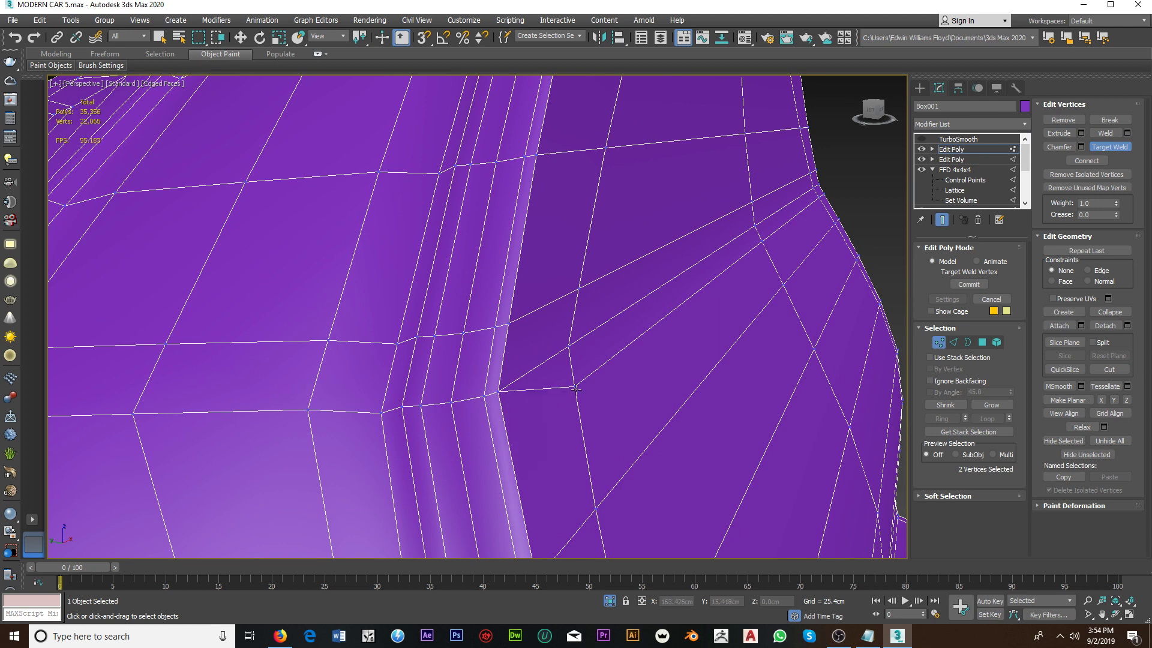
pyautogui.click(569, 347)
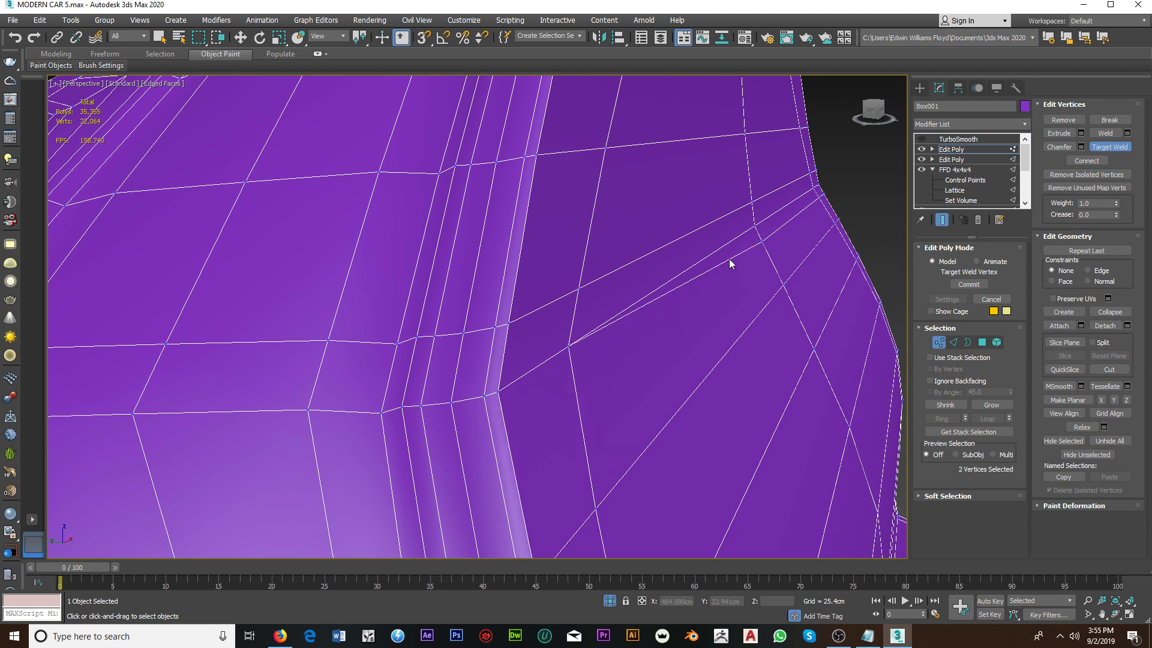
pyautogui.click(756, 228)
pyautogui.scroll(-5, 750, 257)
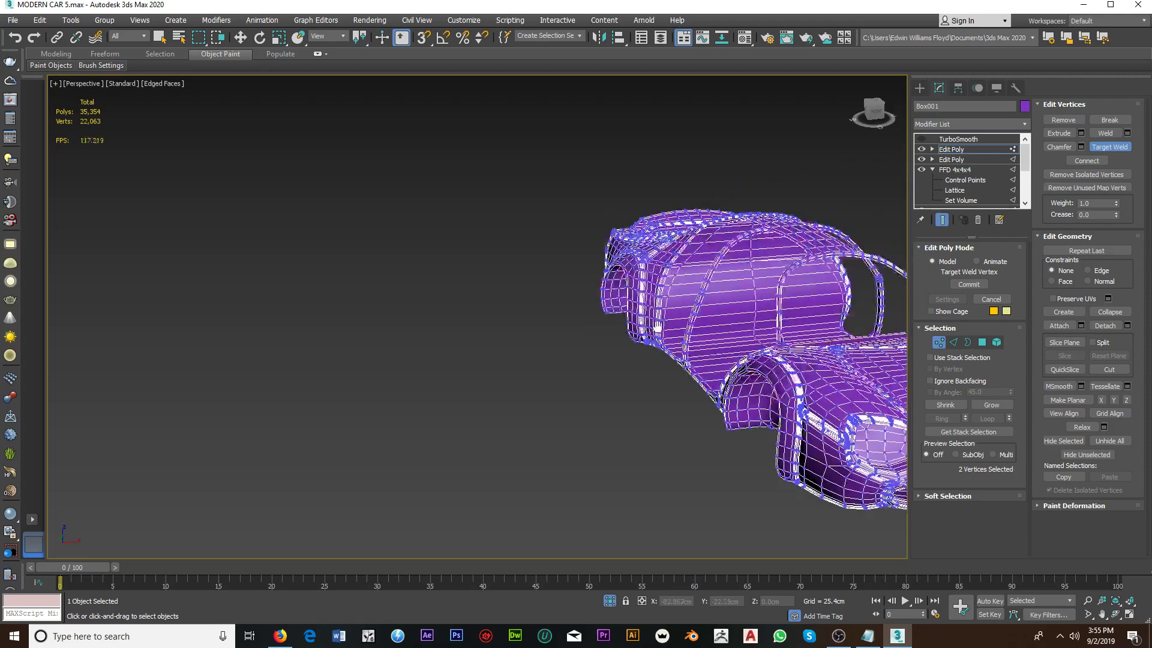
# Step: Target-weld one more vertex near the roof pillar, leaving 22,062 vertices
pyautogui.moveTo(657, 327)
pyautogui.keyDown('alt'); pyautogui.mouseDown(button='middle')
pyautogui.moveTo(669, 329)
pyautogui.moveTo(593, 330)
pyautogui.moveTo(696, 336)
pyautogui.mouseUp(button='middle'); pyautogui.keyUp('alt')
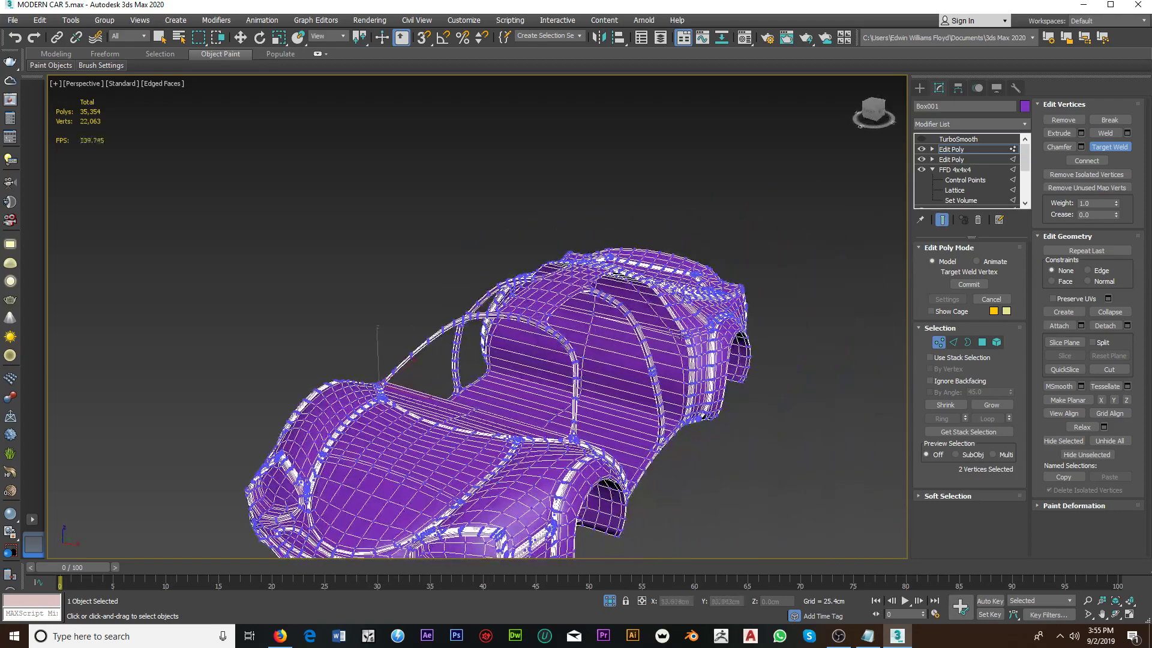
pyautogui.scroll(5, 672, 338)
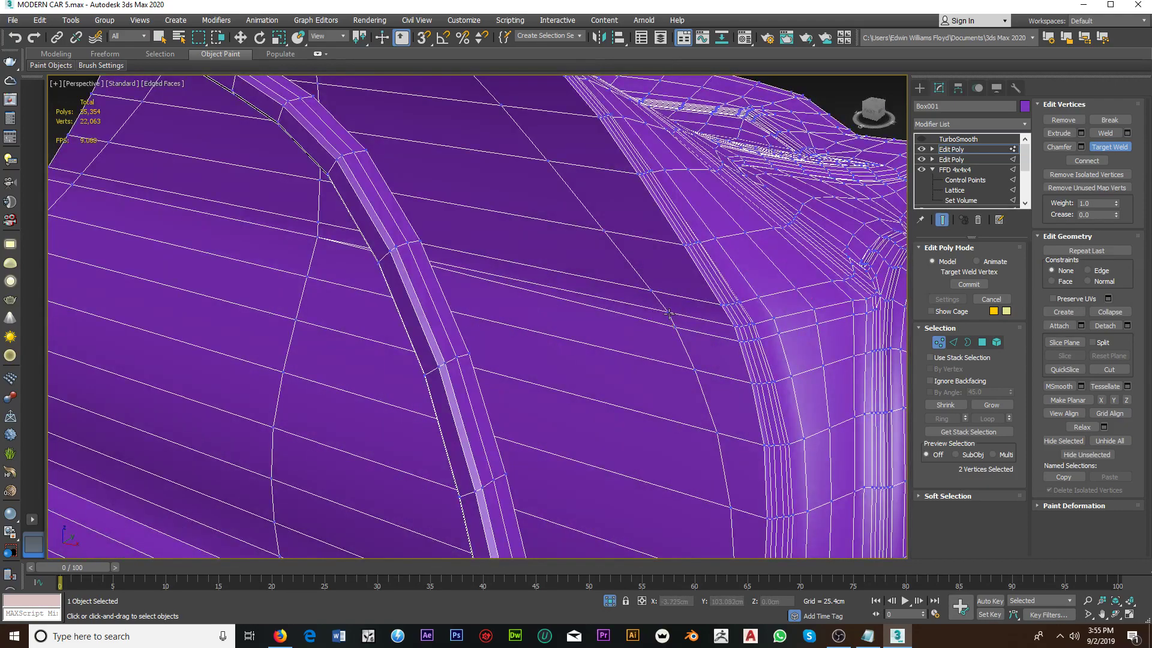
pyautogui.click(669, 313)
pyautogui.scroll(-5, 672, 318)
# Step: Exit vertex sub-object mode to return to whole-object editing of the car
pyautogui.moveTo(606, 327)
pyautogui.mouseDown(button='middle')
pyautogui.moveTo(732, 314)
pyautogui.moveTo(683, 330)
pyautogui.mouseUp(button='middle')
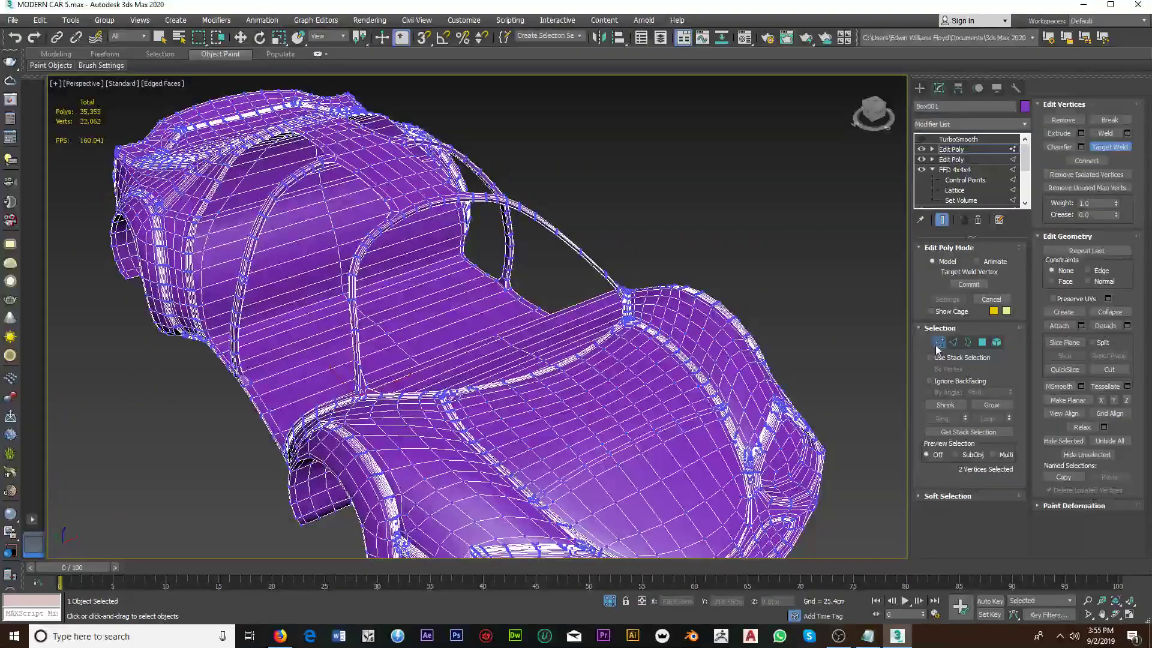
pyautogui.click(938, 343)
pyautogui.keyDown('alt'); pyautogui.moveTo(938, 350); pyautogui.dragTo(689, 342, button='middle'); pyautogui.keyUp('alt')
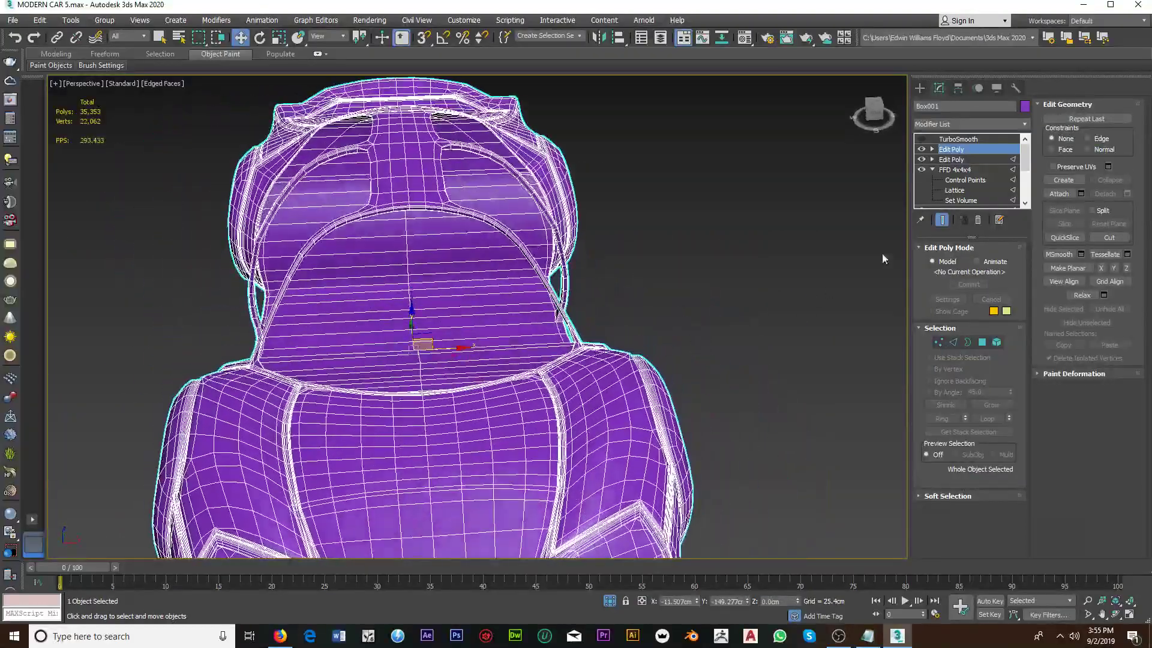
# Step: Add a Symmetry modifier on top of Edit Poly for the car body
pyautogui.click(971, 123)
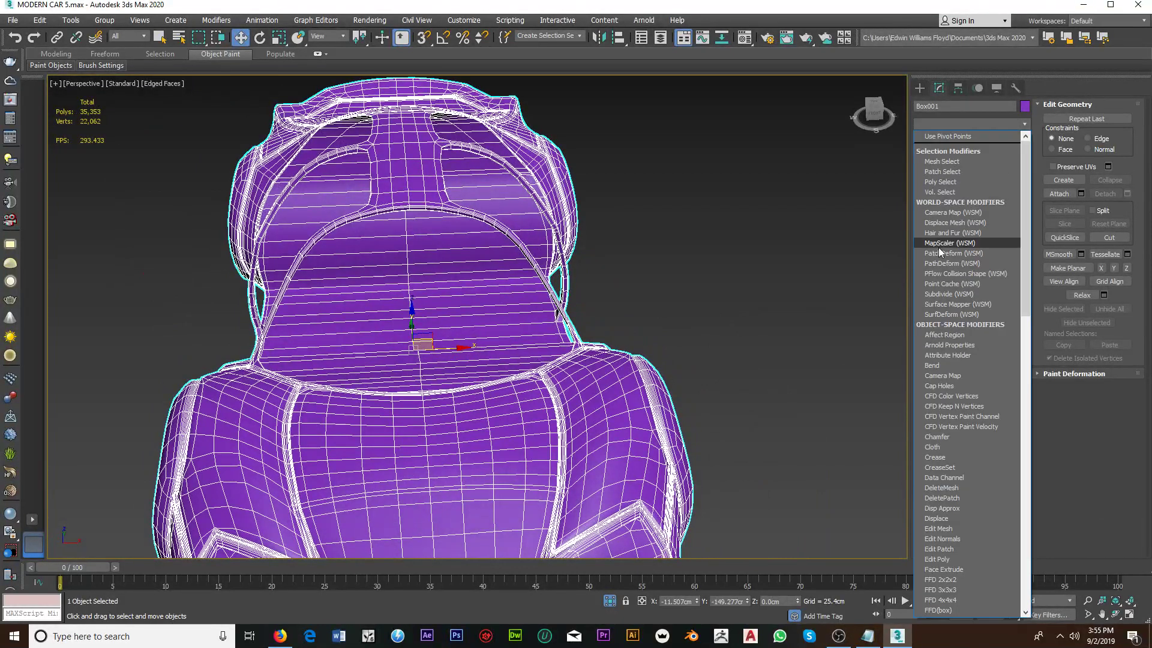
pyautogui.scroll(-5, 966, 350)
pyautogui.click(953, 360)
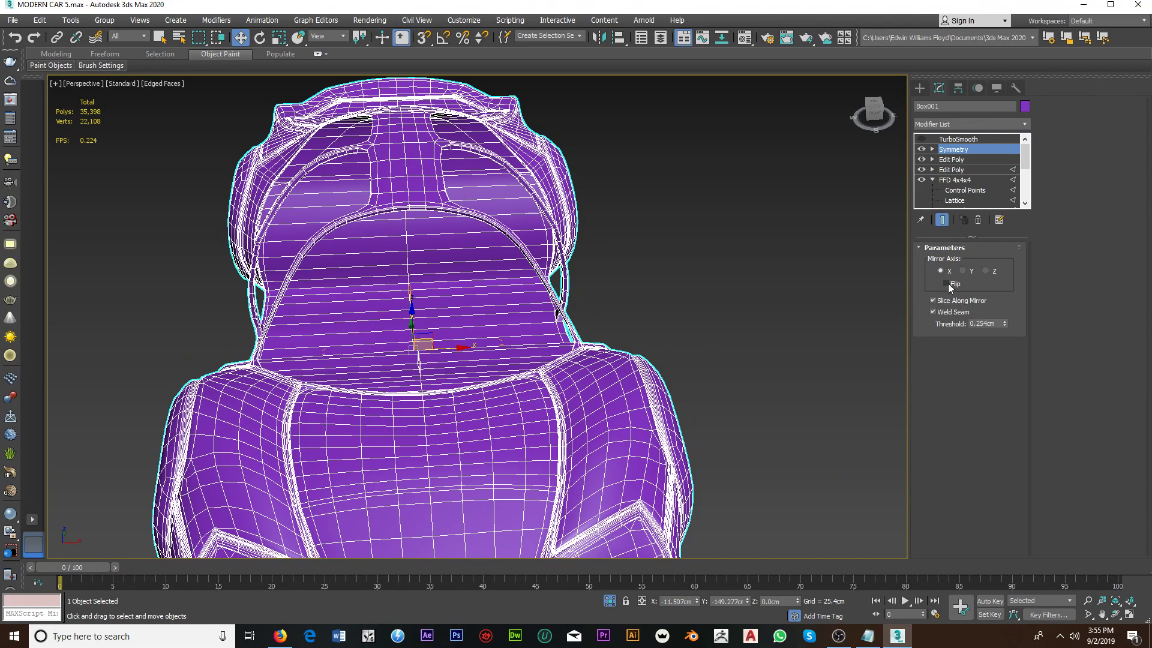
pyautogui.keyDown('alt'); pyautogui.moveTo(539, 352); pyautogui.dragTo(421, 317, button='middle'); pyautogui.keyUp('alt')
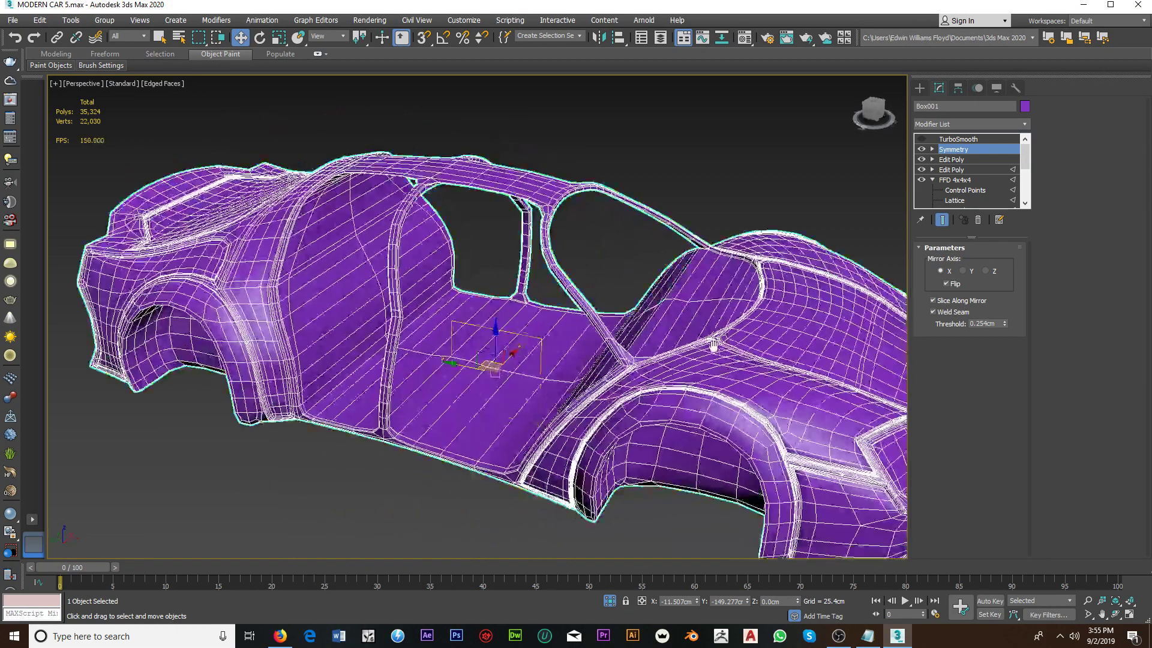
# Step: Toggle Symmetry's Flip option and set the weld threshold to 0.05cm
pyautogui.click(950, 288)
pyautogui.keyDown('alt'); pyautogui.moveTo(902, 293); pyautogui.dragTo(840, 342, button='middle'); pyautogui.keyUp('alt')
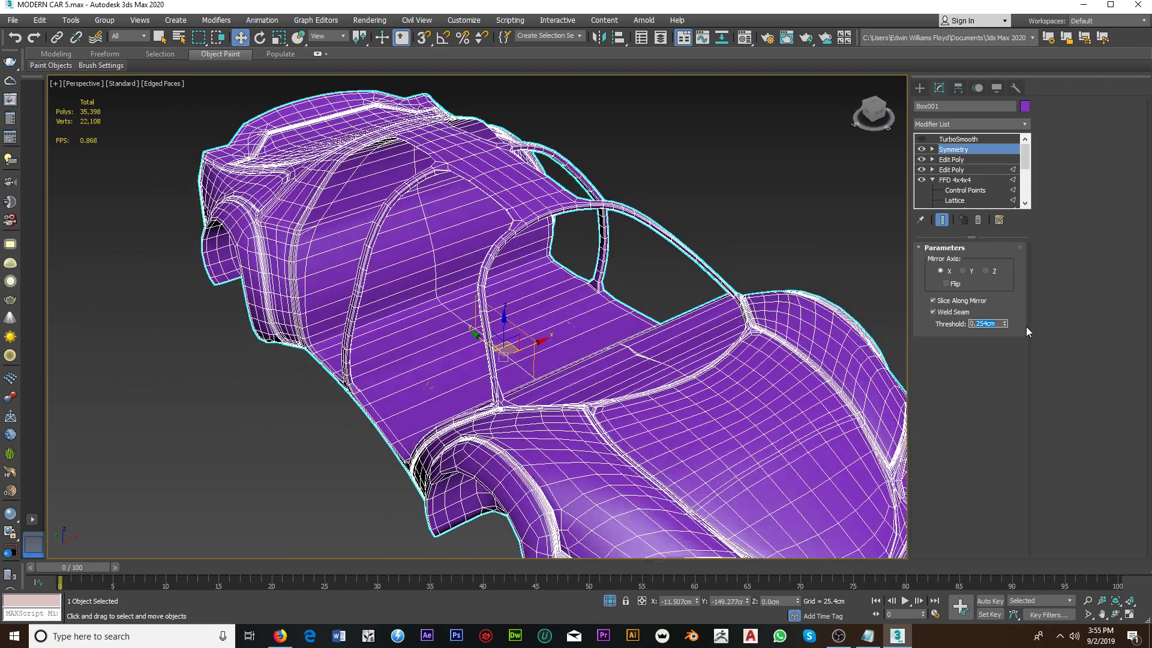
pyautogui.write('0.05')
pyautogui.press('Return')
# Step: Toggle Flip on and off again while inspecting the mirrored X-axis car body
pyautogui.moveTo(737, 370)
pyautogui.keyDown('alt'); pyautogui.mouseDown(button='middle')
pyautogui.moveTo(638, 368)
pyautogui.moveTo(527, 342)
pyautogui.moveTo(700, 314)
pyautogui.moveTo(664, 321)
pyautogui.moveTo(699, 304)
pyautogui.moveTo(681, 334)
pyautogui.moveTo(586, 391)
pyautogui.moveTo(560, 383)
pyautogui.moveTo(553, 366)
pyautogui.moveTo(528, 367)
pyautogui.mouseUp(button='middle'); pyautogui.keyUp('alt')
pyautogui.scroll(3, 527, 342)
pyautogui.scroll(4, 524, 341)
pyautogui.scroll(-2, 523, 340)
pyautogui.scroll(-4, 576, 330)
pyautogui.scroll(2, 701, 324)
pyautogui.scroll(2, 529, 367)
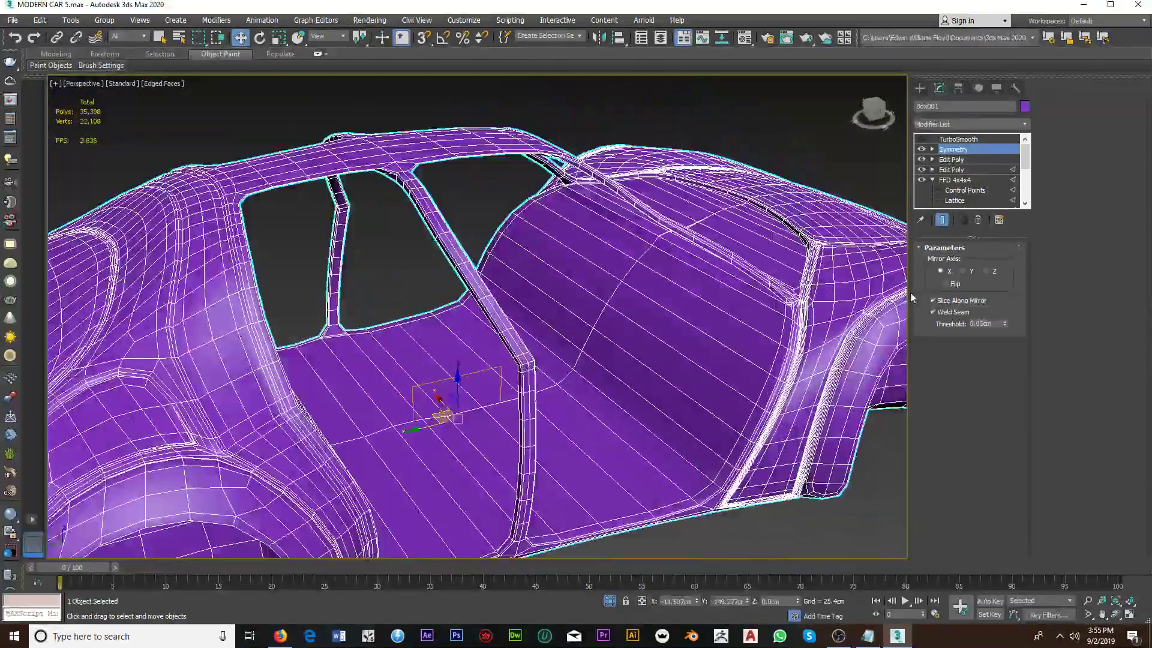
pyautogui.click(945, 283)
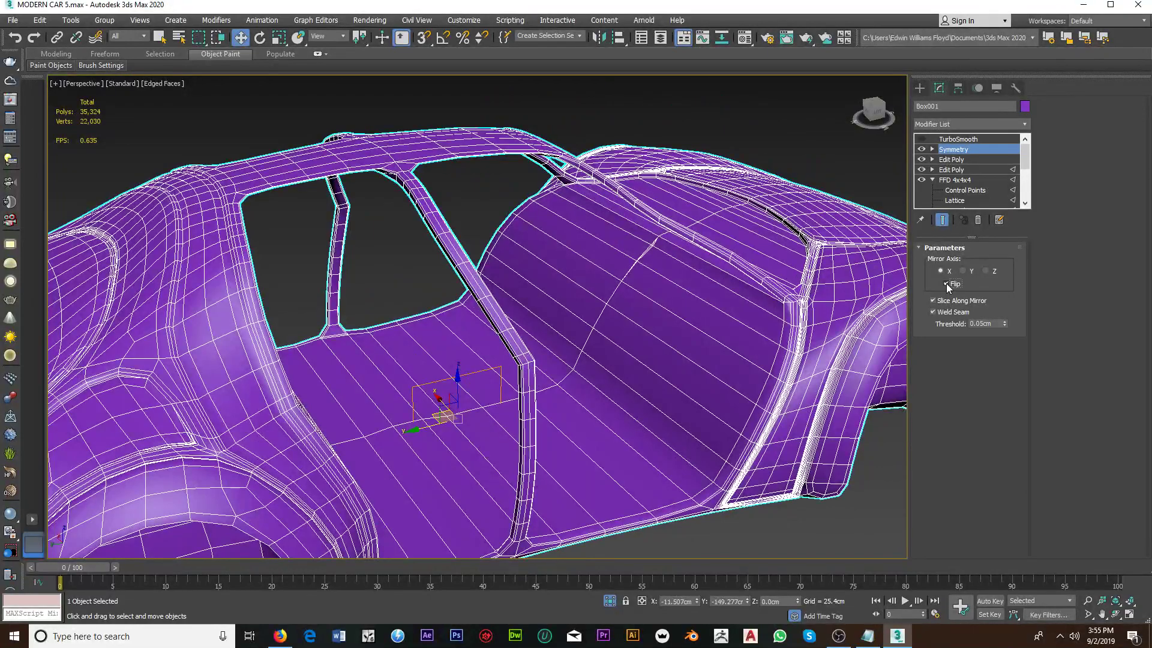
pyautogui.click(946, 283)
pyautogui.moveTo(773, 298)
pyautogui.keyDown('alt'); pyautogui.mouseDown(button='middle')
pyautogui.moveTo(735, 303)
pyautogui.moveTo(743, 286)
pyautogui.moveTo(732, 278)
pyautogui.moveTo(706, 337)
pyautogui.moveTo(650, 340)
pyautogui.moveTo(650, 298)
pyautogui.mouseUp(button='middle'); pyautogui.keyUp('alt')
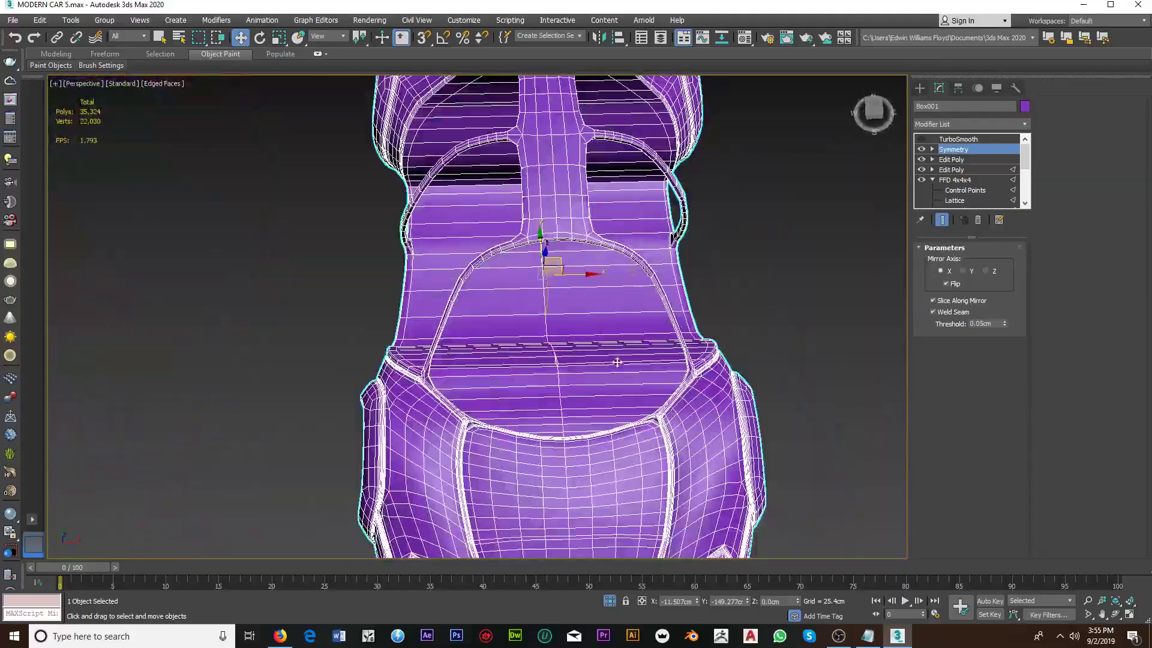
pyautogui.moveTo(616, 363)
pyautogui.mouseDown(button='middle')
pyautogui.moveTo(591, 244)
pyautogui.moveTo(610, 211)
pyautogui.moveTo(610, 273)
pyautogui.moveTo(607, 165)
pyautogui.moveTo(609, 420)
pyautogui.mouseUp(button='middle')
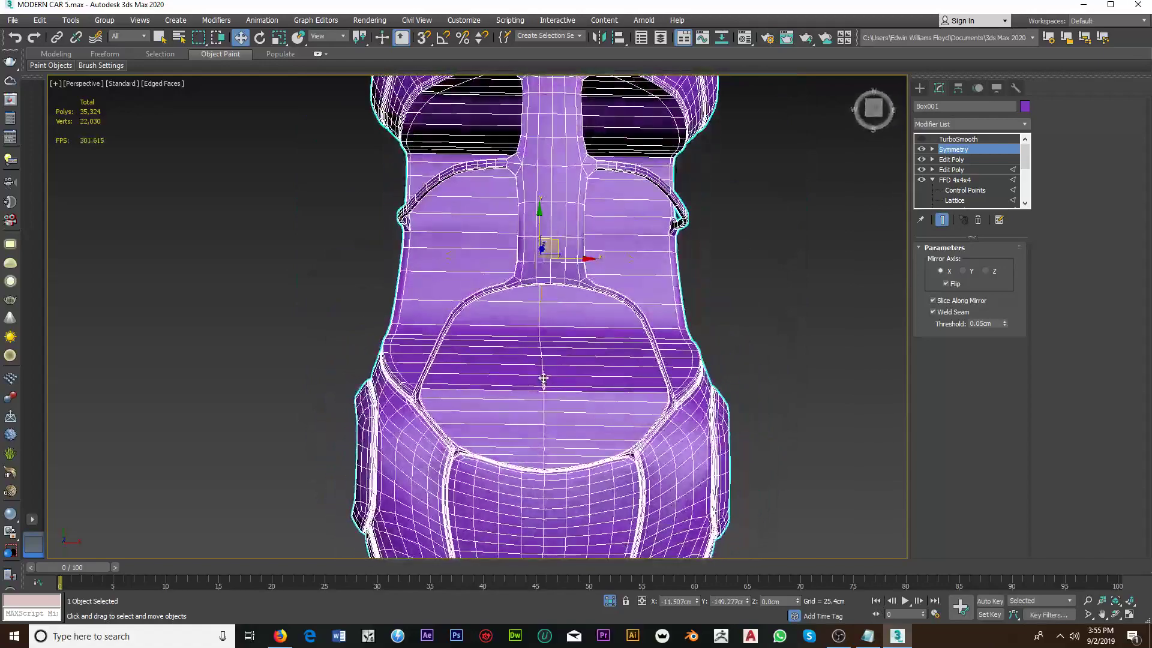
pyautogui.scroll(2, 543, 378)
# Step: Add a new Edit Poly modifier above Symmetry and enter vertex mode
pyautogui.click(969, 124)
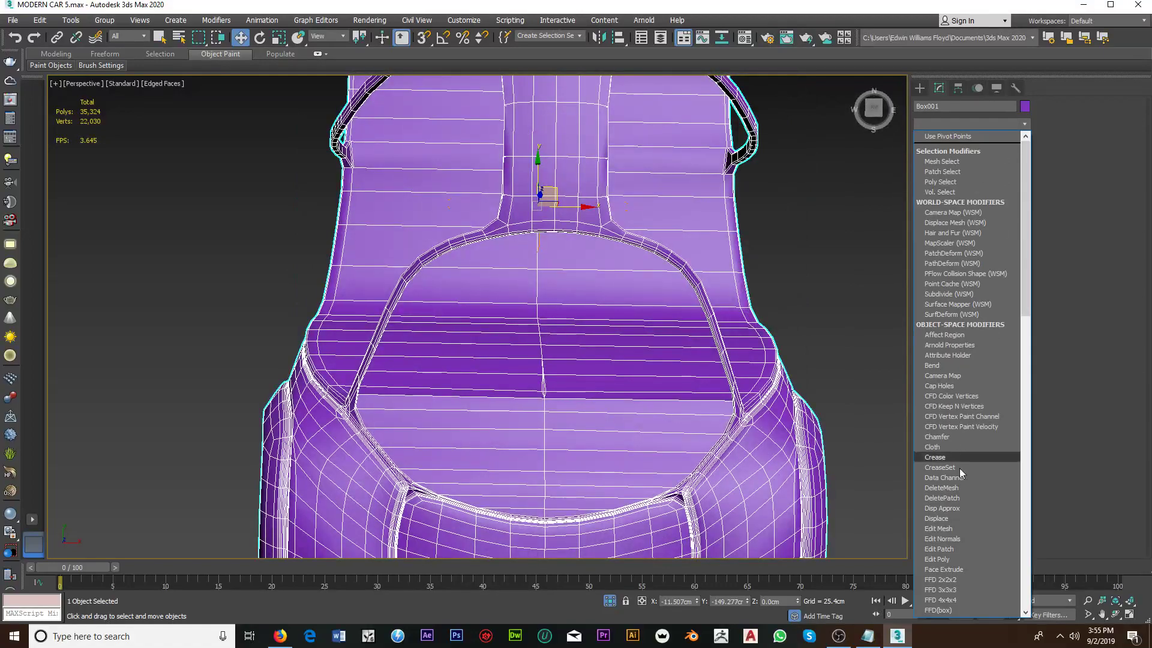
pyautogui.click(954, 559)
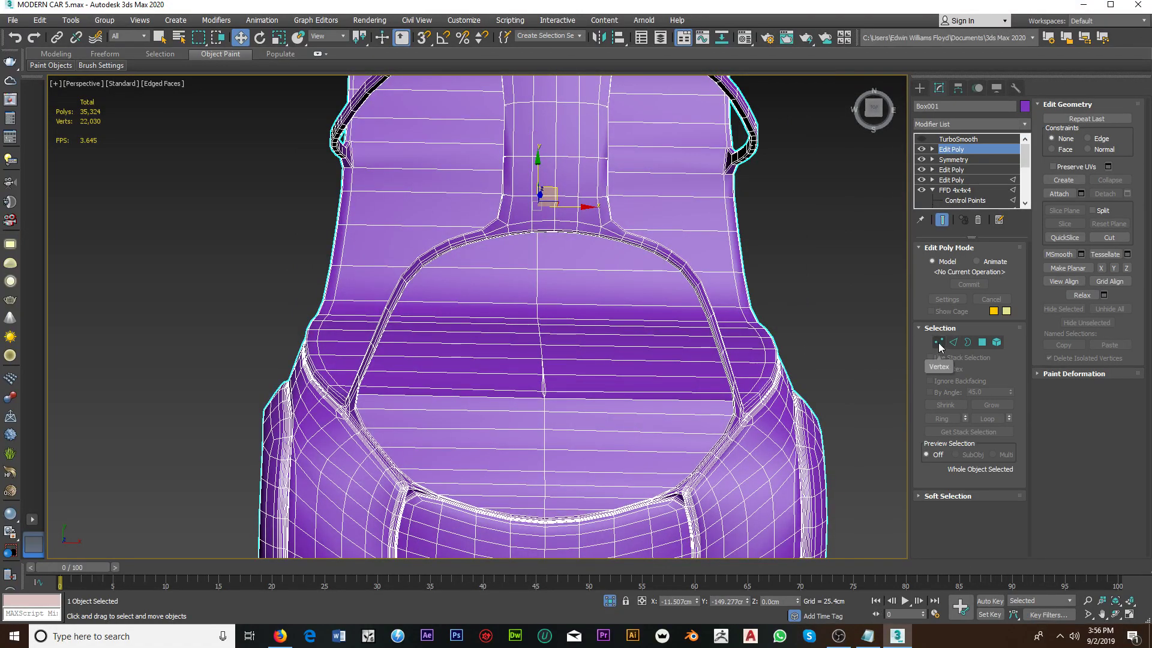
pyautogui.click(939, 342)
pyautogui.scroll(4, 543, 372)
pyautogui.scroll(-10, 605, 360)
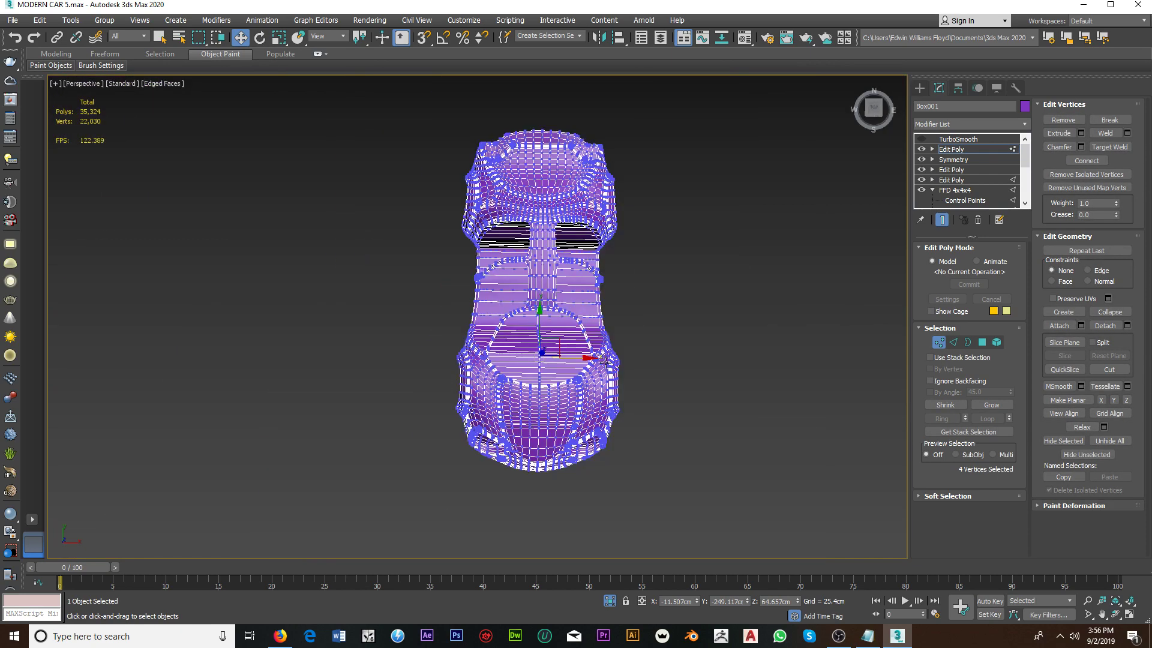
# Step: In four-viewport layout, select the centre-line column of vertices in the Front view
pyautogui.click(1130, 614)
pyautogui.click(704, 186)
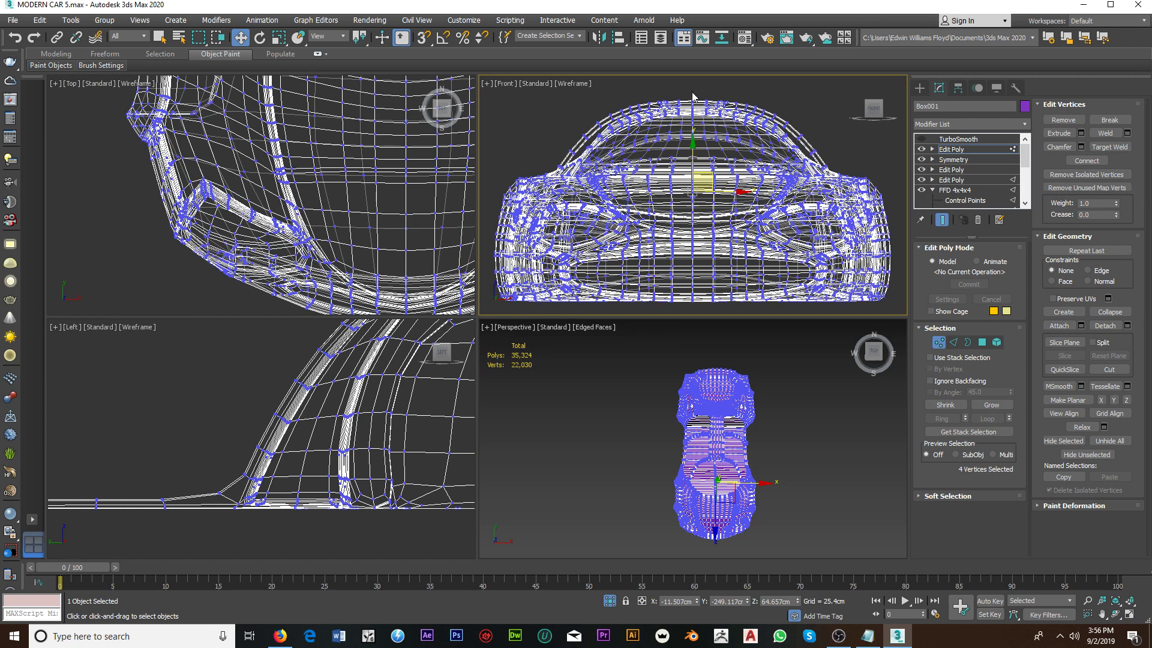
pyautogui.moveTo(681, 99); pyautogui.dragTo(701, 282)
pyautogui.scroll(-2, 690, 211)
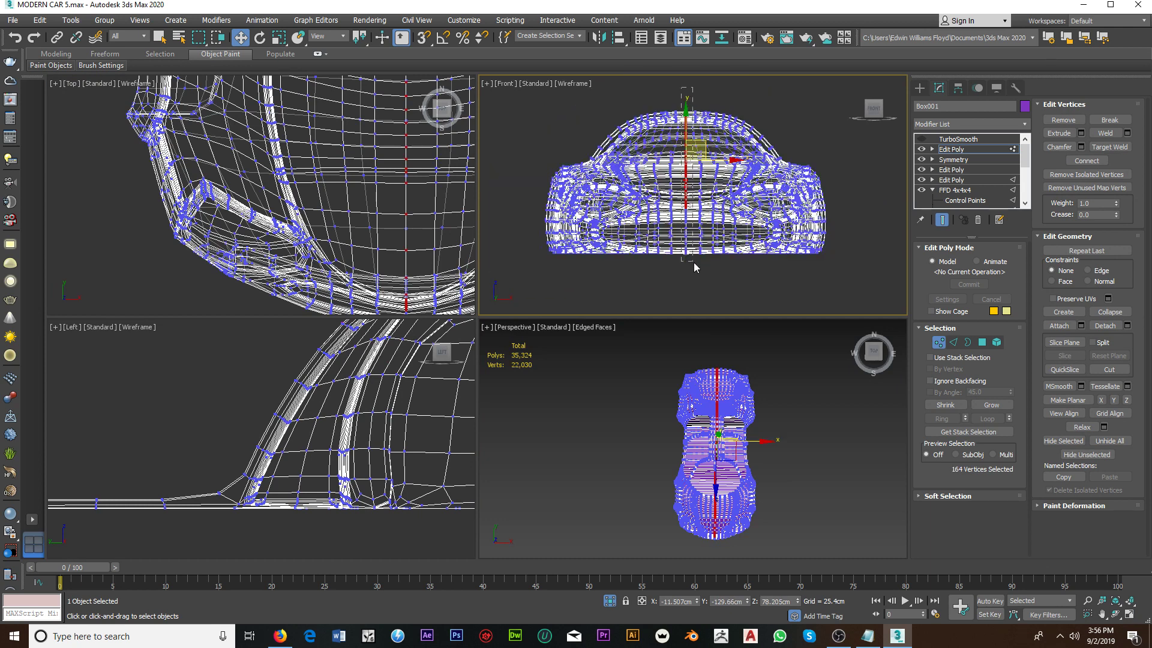
pyautogui.scroll(5, 715, 423)
pyautogui.moveTo(715, 444)
pyautogui.keyDown('alt'); pyautogui.mouseDown(button='middle')
pyautogui.moveTo(715, 424)
pyautogui.moveTo(768, 421)
pyautogui.mouseUp(button='middle'); pyautogui.keyUp('alt')
pyautogui.scroll(4, 716, 423)
pyautogui.scroll(2, 746, 365)
# Step: Maximize Perspective and orbit to inspect the 295 selected centre-seam vertices
pyautogui.click(1130, 615)
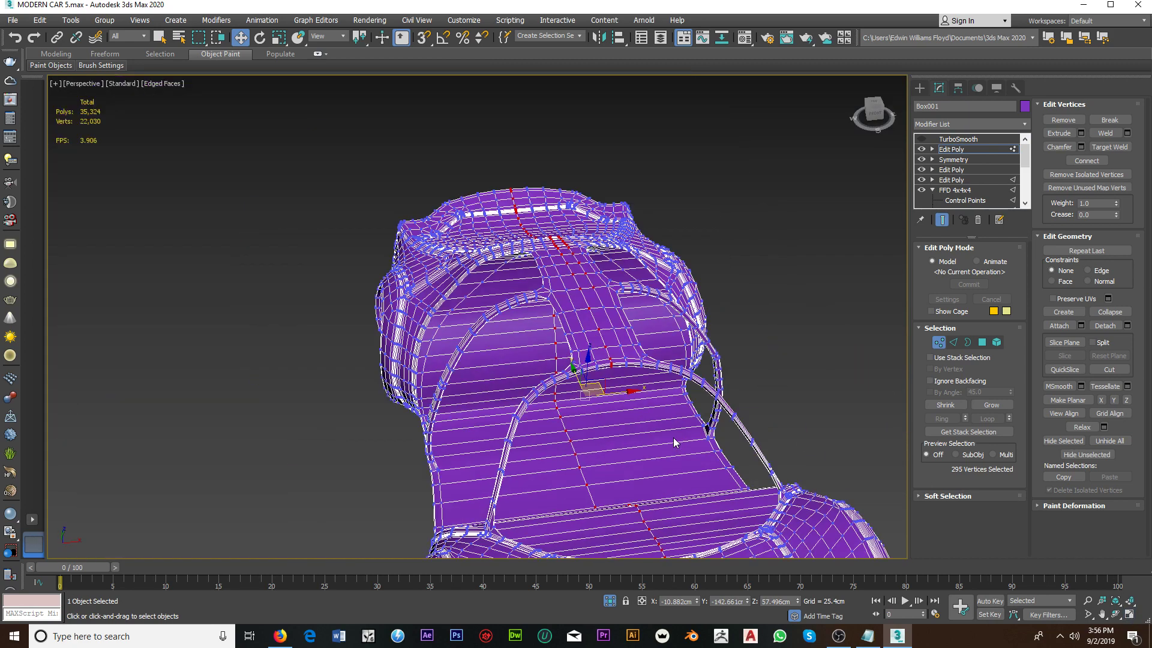
pyautogui.scroll(-4, 660, 414)
pyautogui.keyDown('alt'); pyautogui.moveTo(658, 391); pyautogui.dragTo(640, 420, button='middle'); pyautogui.keyUp('alt')
pyautogui.scroll(2, 622, 459)
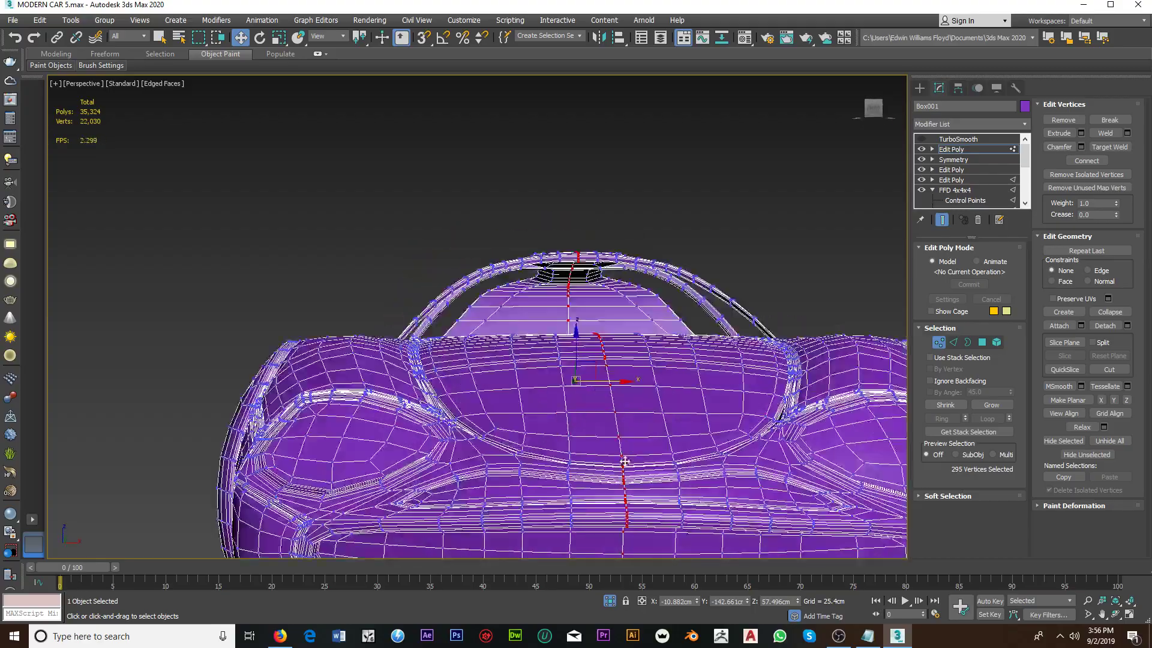
pyautogui.scroll(2, 623, 459)
pyautogui.scroll(2, 623, 459)
pyautogui.scroll(2, 622, 459)
pyautogui.scroll(-5, 622, 459)
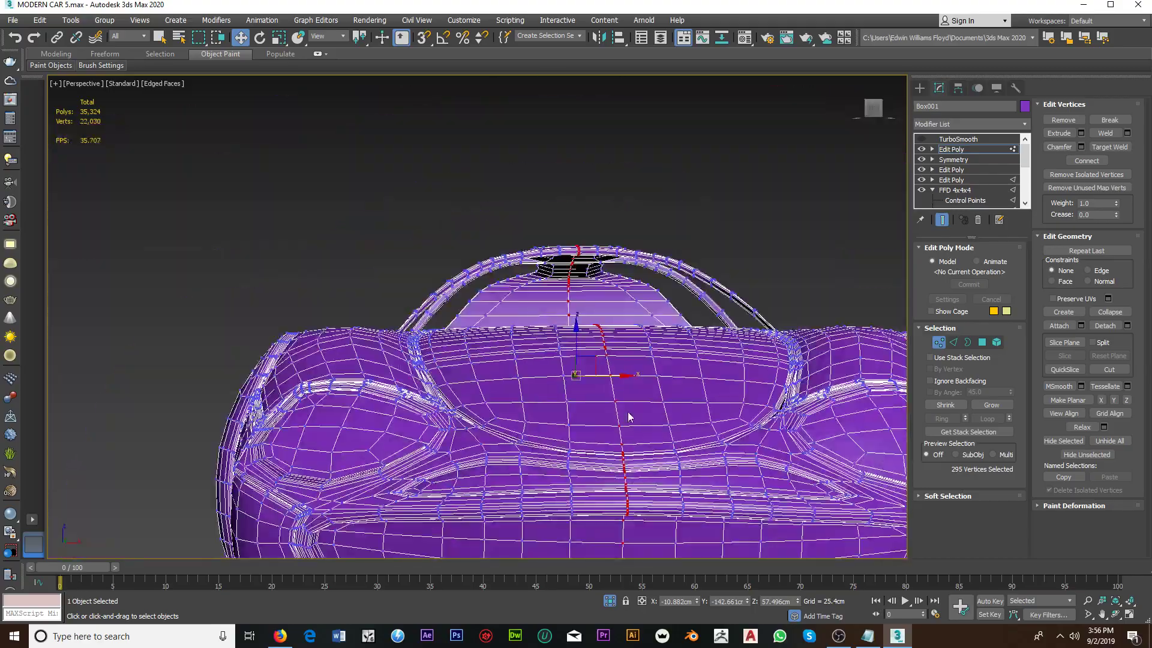
pyautogui.moveTo(625, 411)
pyautogui.keyDown('alt'); pyautogui.mouseDown(button='middle')
pyautogui.moveTo(630, 442)
pyautogui.moveTo(689, 458)
pyautogui.moveTo(627, 420)
pyautogui.moveTo(694, 450)
pyautogui.moveTo(630, 326)
pyautogui.moveTo(596, 306)
pyautogui.mouseUp(button='middle'); pyautogui.keyUp('alt')
pyautogui.scroll(3, 596, 307)
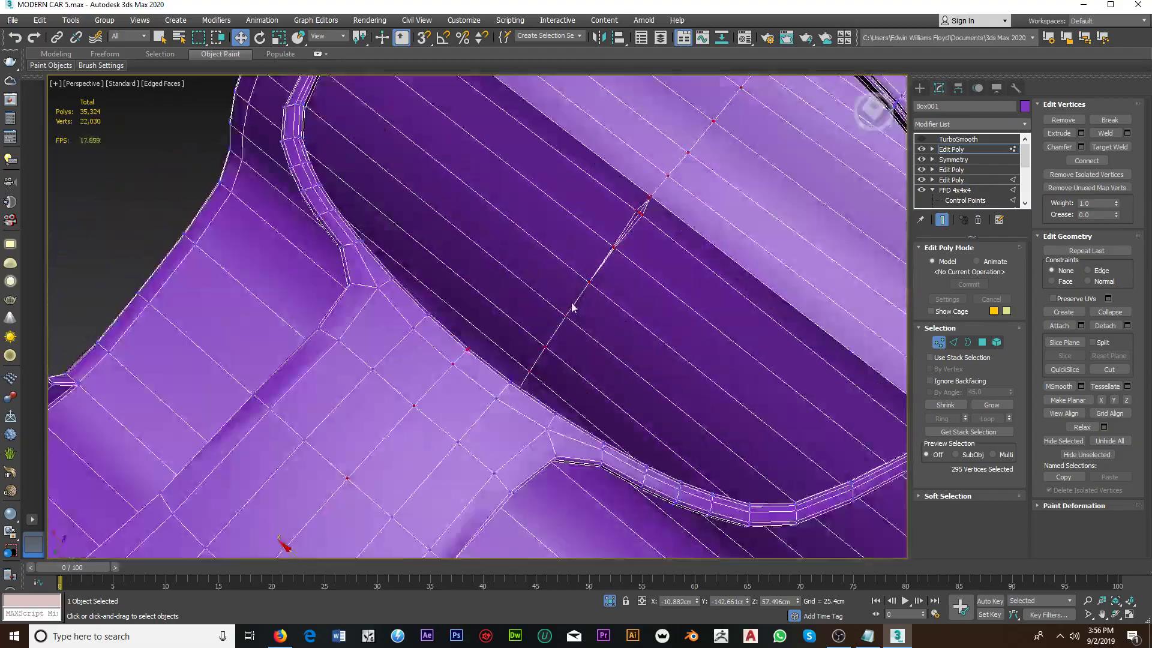
pyautogui.scroll(3, 573, 306)
pyautogui.click(178, 84)
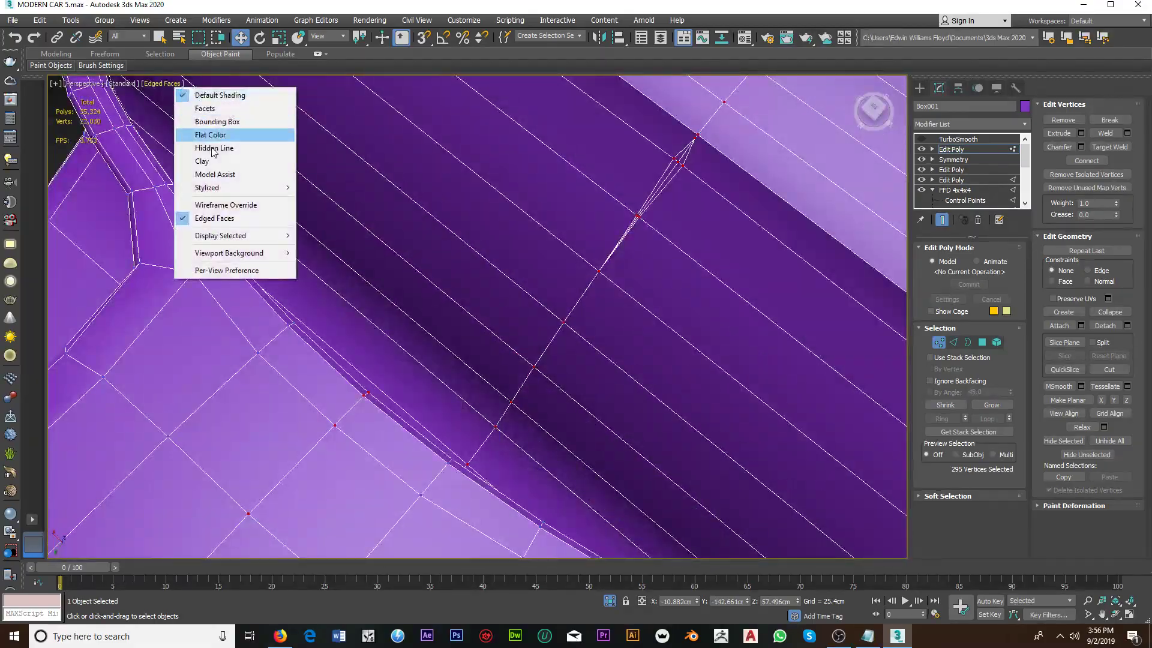
# Step: Switch the viewport to wireframe override and zoom toward the stray seam vertices
pyautogui.click(233, 204)
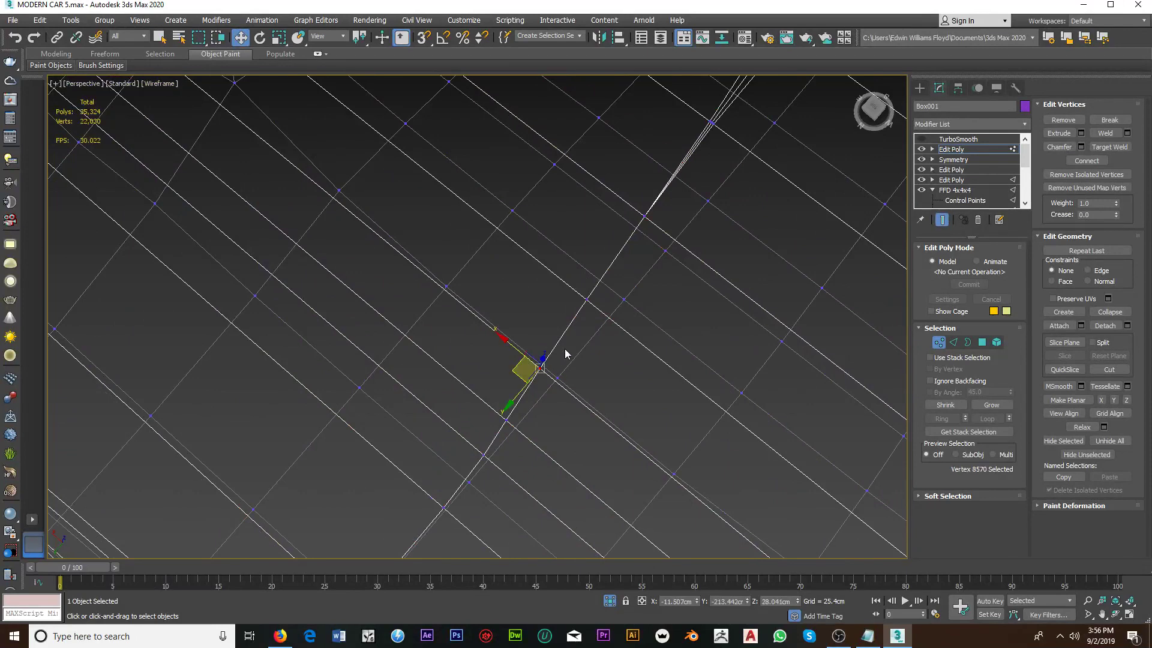
pyautogui.scroll(2, 611, 309)
pyautogui.scroll(2, 545, 378)
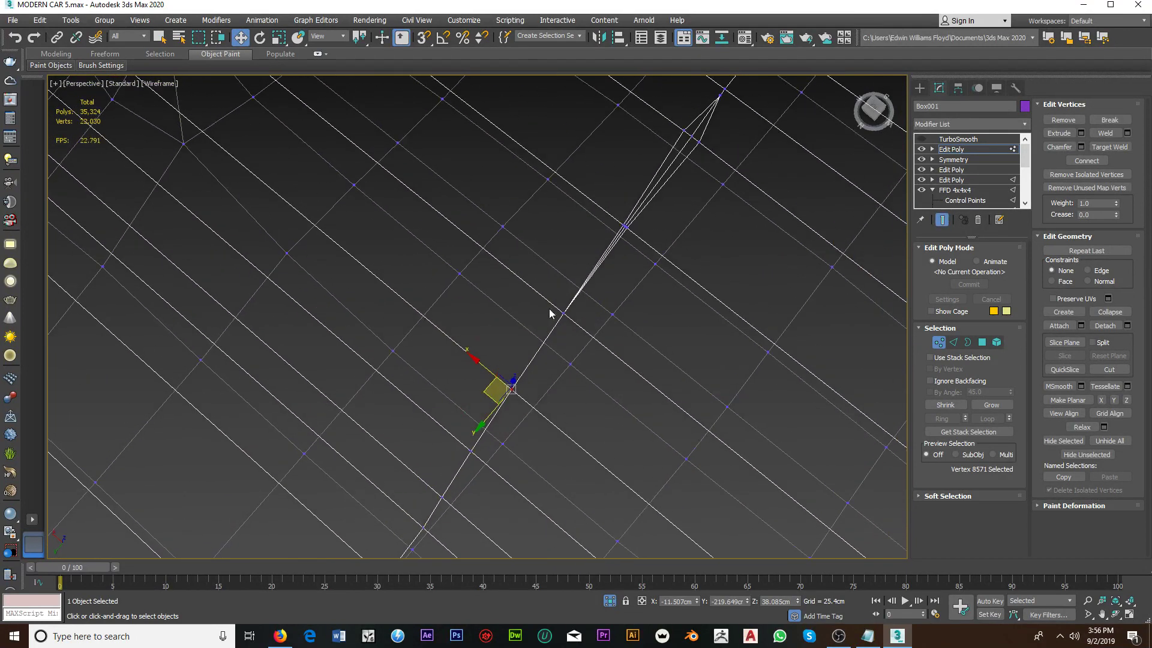
pyautogui.moveTo(586, 324); pyautogui.dragTo(545, 371, button='middle')
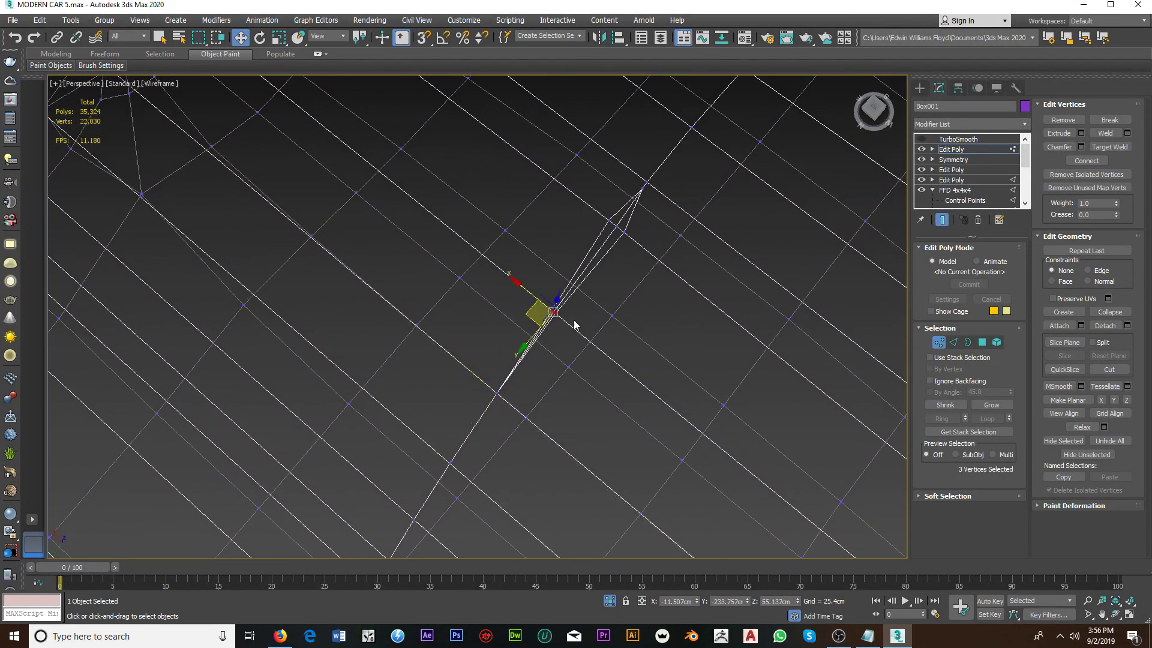
# Step: Weld the selected centre-seam vertices, repeating Weld with a larger threshold
pyautogui.click(1127, 133)
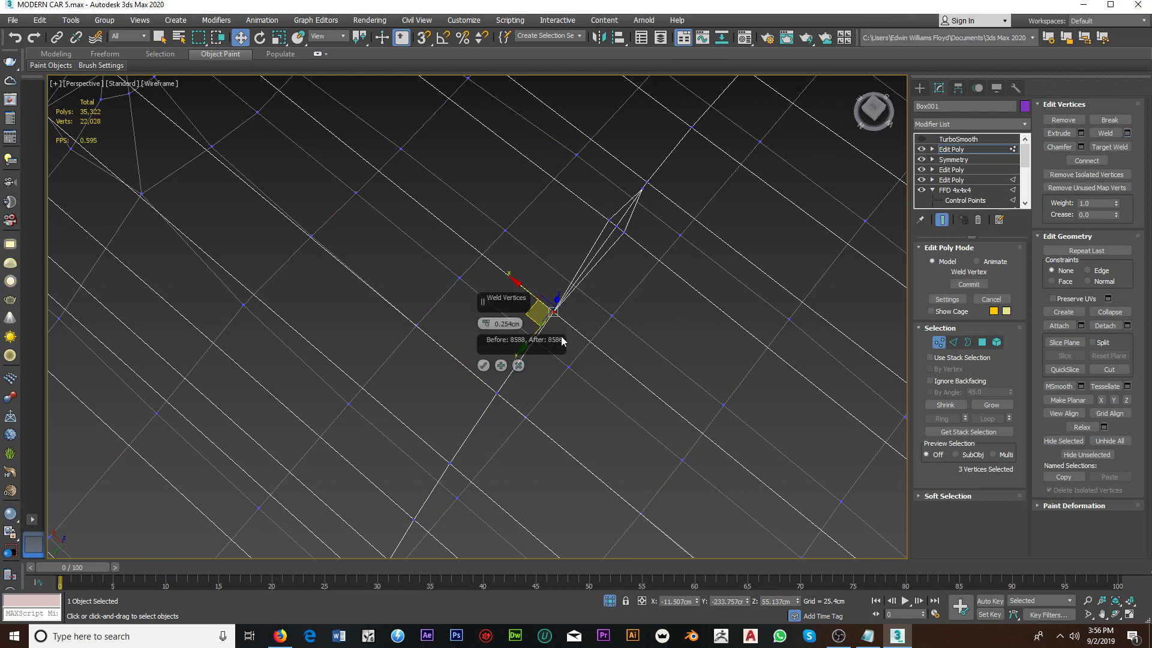
pyautogui.click(483, 365)
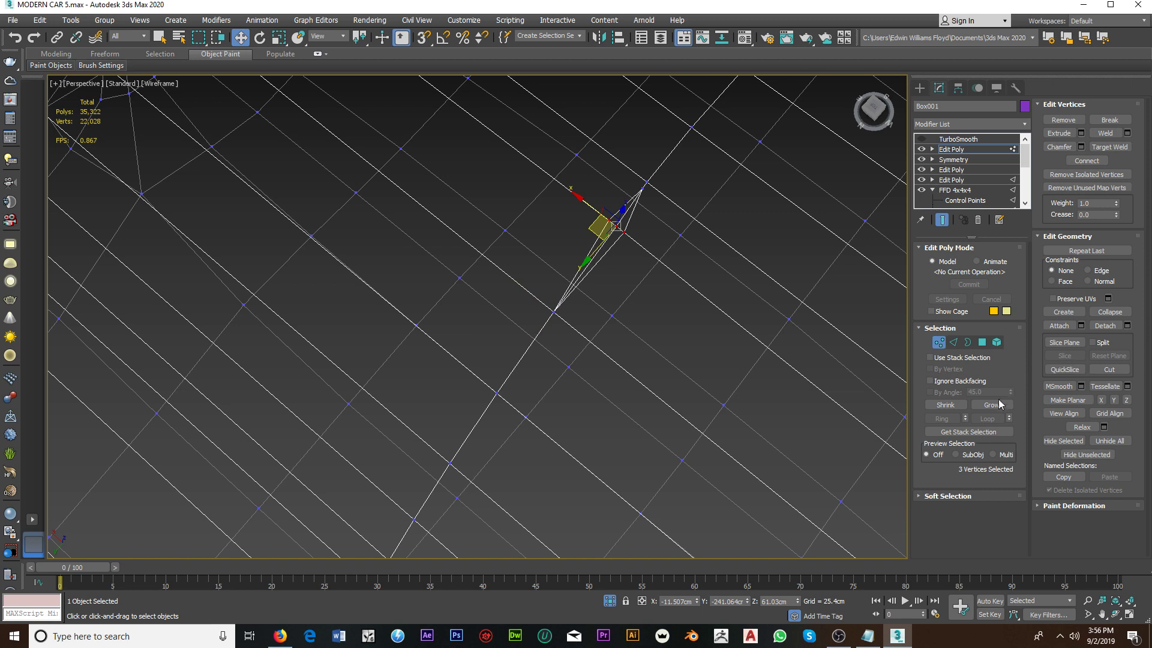
pyautogui.click(1127, 137)
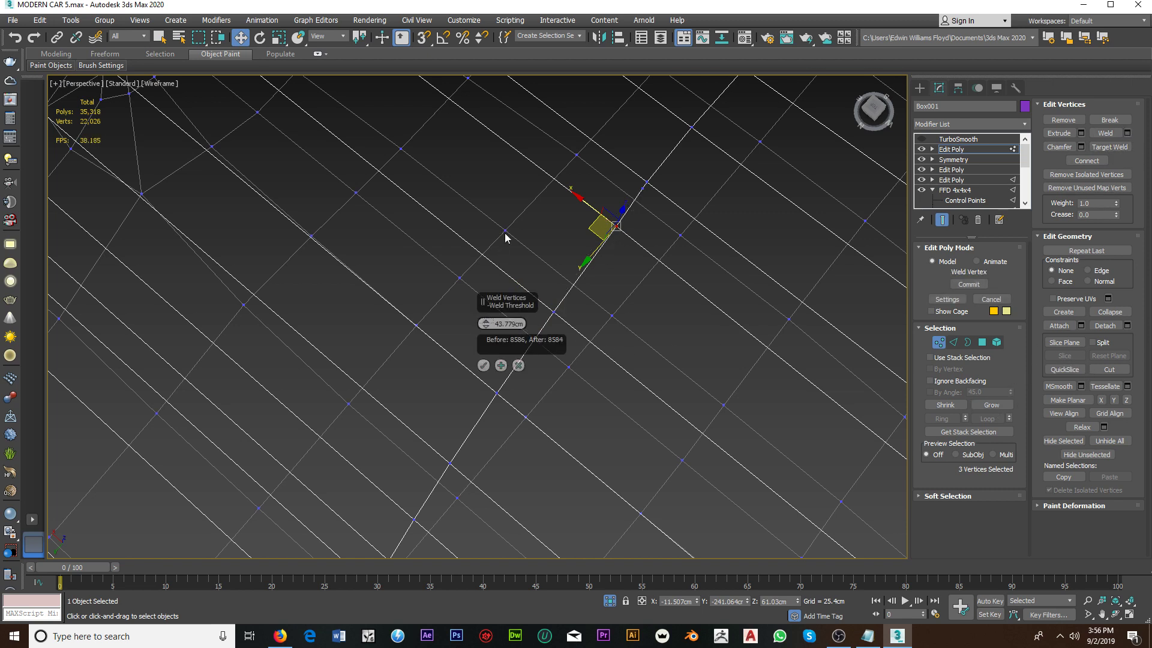
pyautogui.click(484, 365)
pyautogui.moveTo(571, 334); pyautogui.dragTo(561, 404, button='middle')
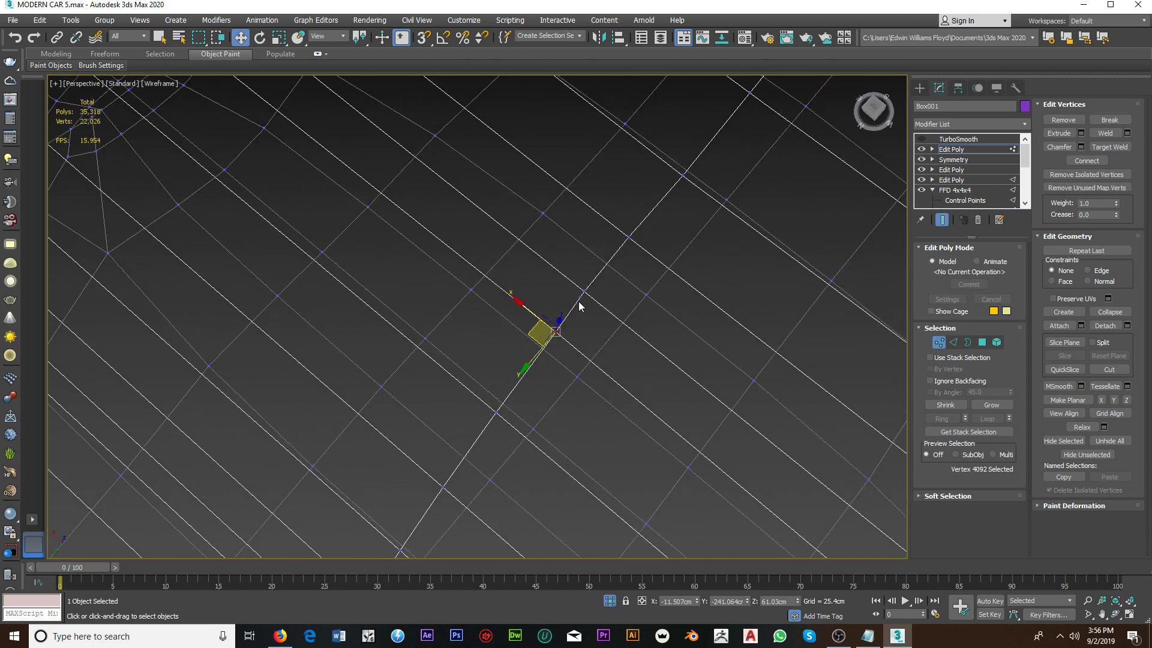
pyautogui.scroll(2, 594, 289)
# Step: Target-weld the remaining seam vertex via the quad menu, leaving 22,025 vertices
pyautogui.rightClick(592, 290)
pyautogui.click(575, 362)
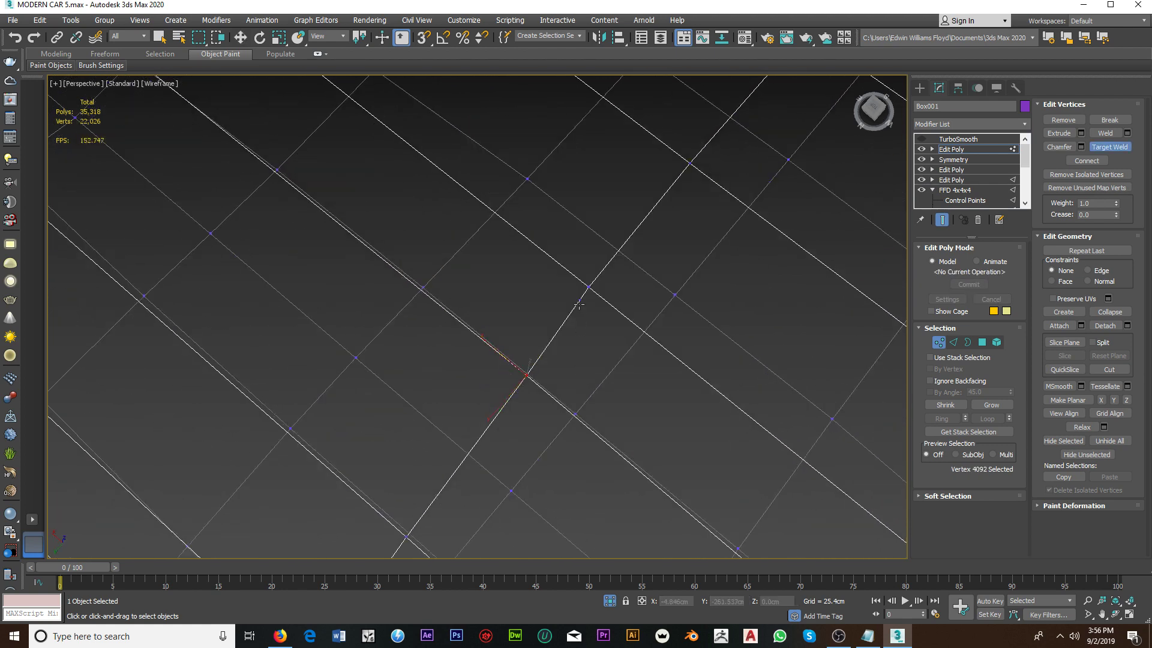
pyautogui.rightClick(590, 290)
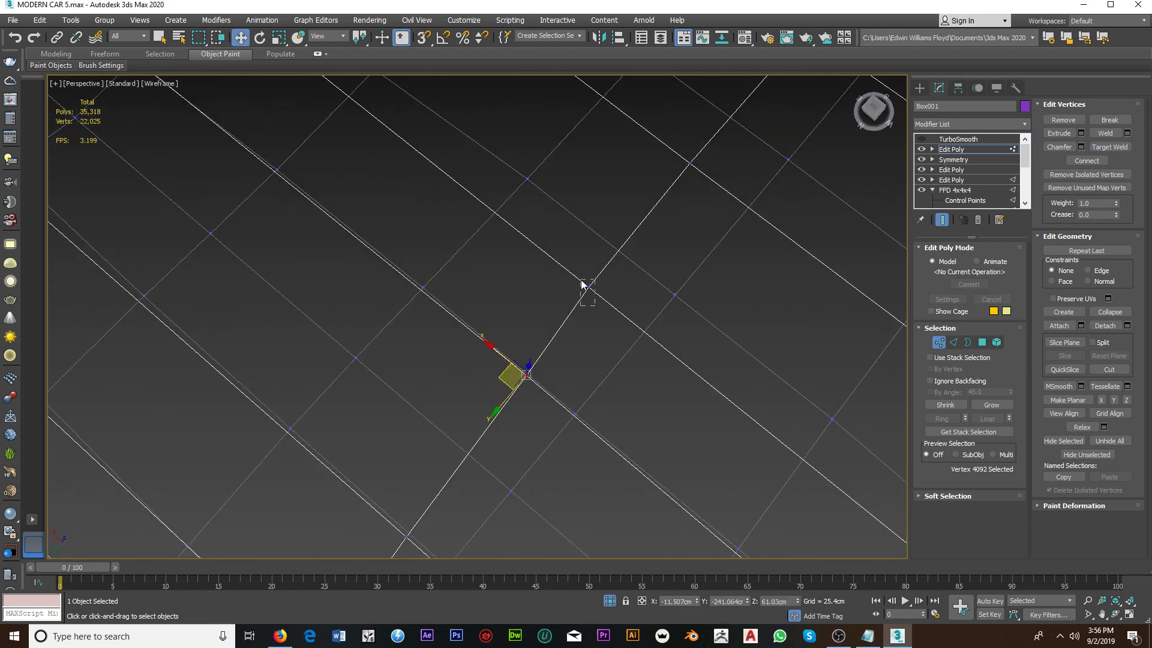
pyautogui.scroll(-3, 634, 306)
pyautogui.scroll(-3, 634, 306)
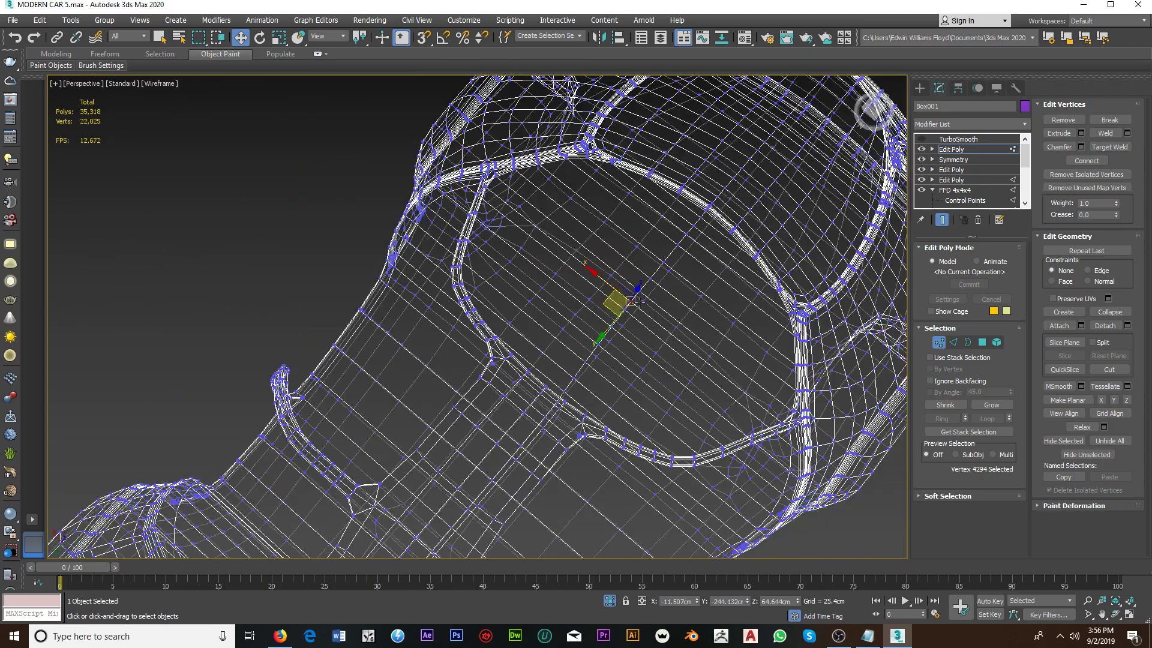
pyautogui.scroll(-3, 635, 306)
pyautogui.scroll(-2, 686, 279)
# Step: Exit vertex mode and set the viewport to Default Shading with Edged Faces
pyautogui.press('1')
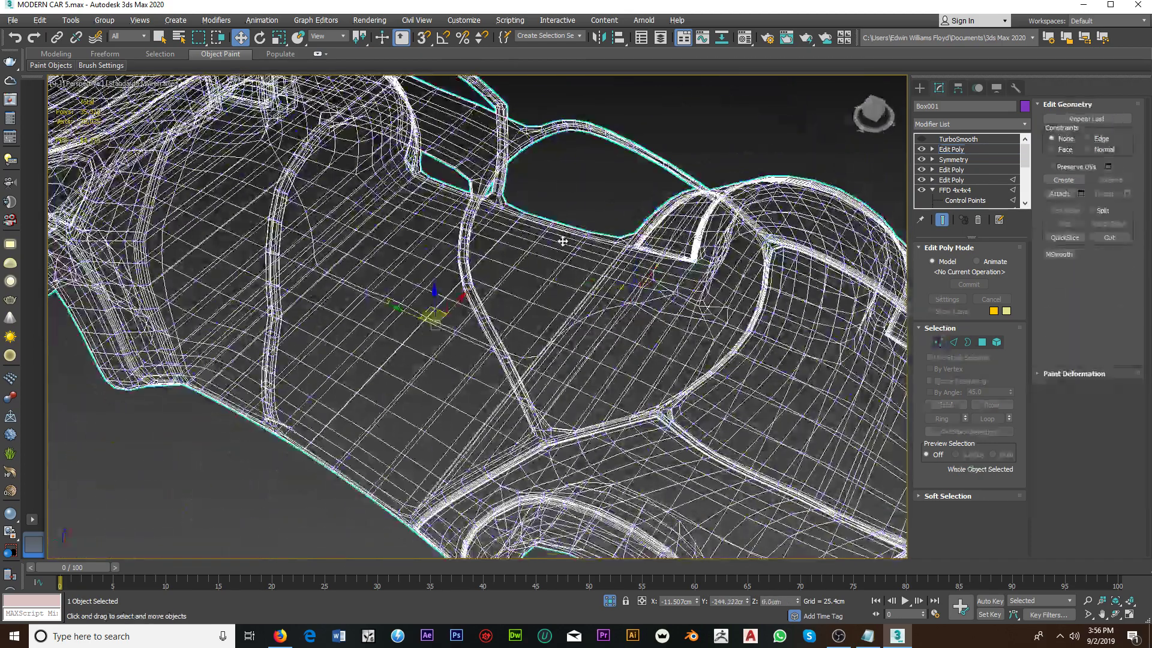
pyautogui.click(159, 83)
pyautogui.click(188, 96)
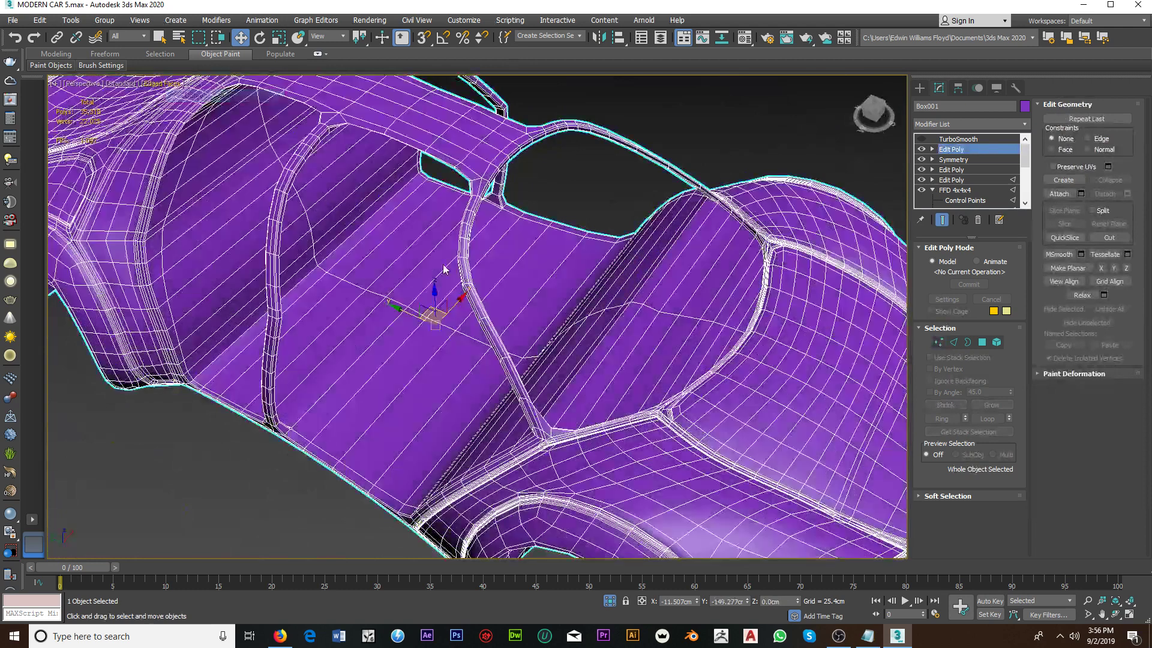
pyautogui.press('z')
# Step: Turn on the body's TurboSmooth modifier and deselect the car to view the result
pyautogui.press('1')
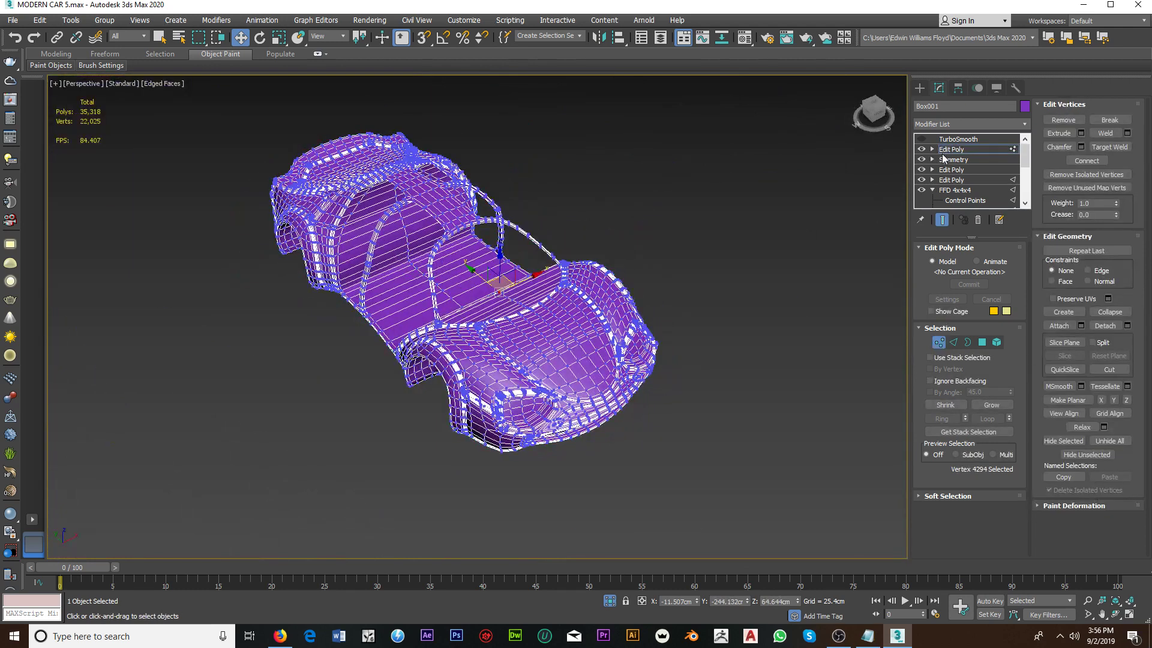
pyautogui.click(940, 339)
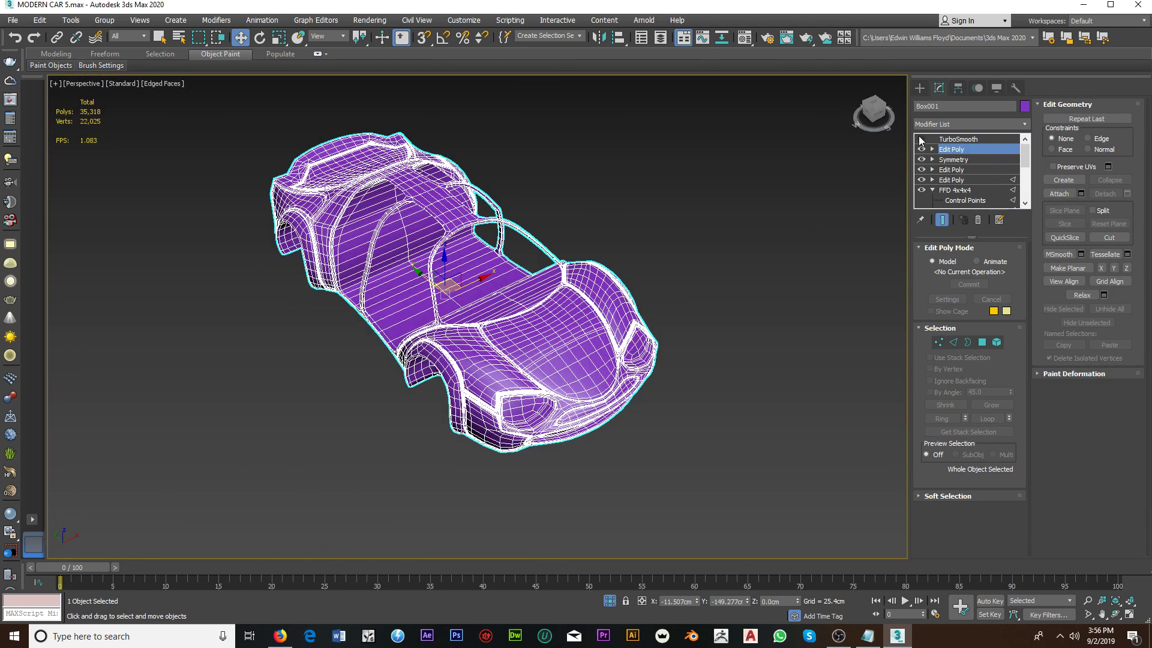
pyautogui.click(921, 140)
pyautogui.click(958, 139)
pyautogui.click(759, 236)
pyautogui.scroll(3, 564, 355)
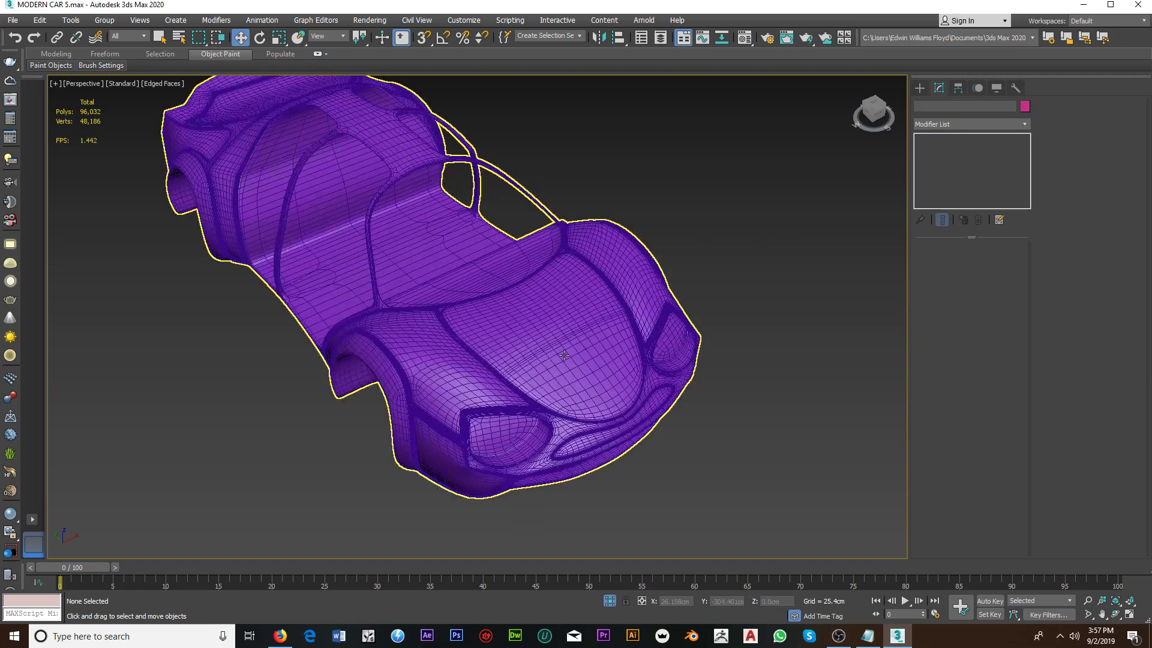
pyautogui.scroll(3, 564, 355)
pyautogui.scroll(2, 663, 393)
# Step: Orbit and zoom around the cabin to inspect the smoothed car body
pyautogui.moveTo(663, 393)
pyautogui.mouseDown(button='middle')
pyautogui.moveTo(733, 406)
pyautogui.moveTo(498, 292)
pyautogui.moveTo(642, 288)
pyautogui.moveTo(720, 314)
pyautogui.moveTo(534, 235)
pyautogui.moveTo(527, 186)
pyautogui.moveTo(373, 154)
pyautogui.moveTo(628, 221)
pyautogui.moveTo(464, 272)
pyautogui.moveTo(380, 330)
pyautogui.moveTo(406, 366)
pyautogui.moveTo(437, 378)
pyautogui.moveTo(411, 362)
pyautogui.moveTo(463, 348)
pyautogui.moveTo(467, 320)
pyautogui.moveTo(466, 337)
pyautogui.moveTo(543, 343)
pyautogui.mouseUp(button='middle')
pyautogui.scroll(3, 543, 343)
pyautogui.scroll(5, 534, 294)
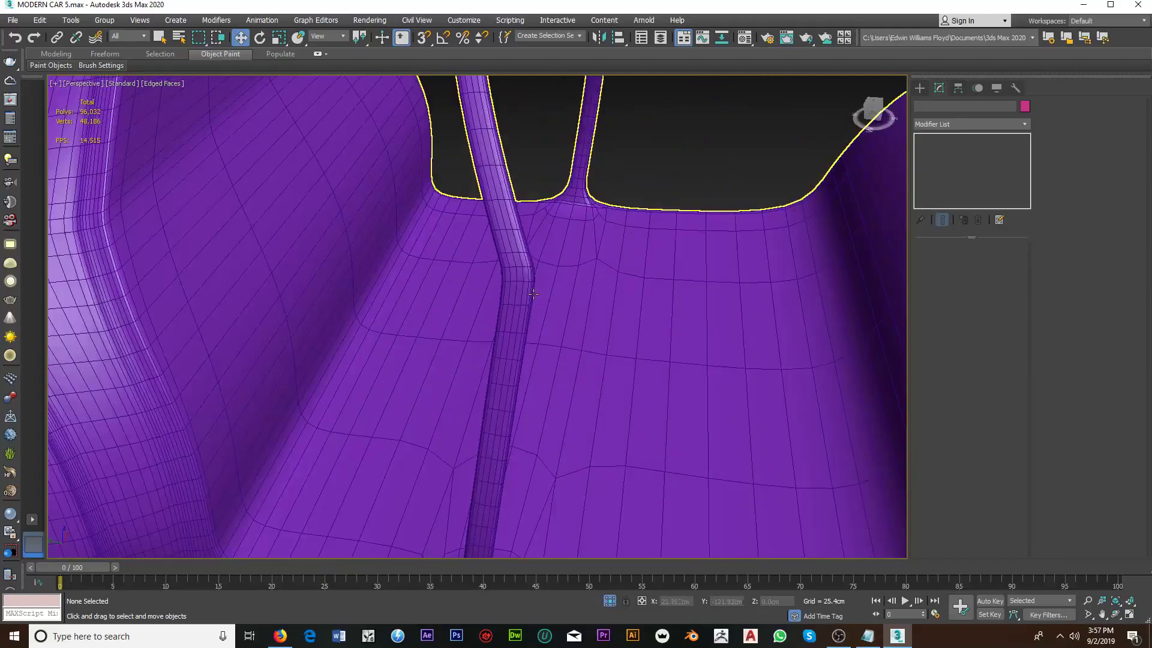
pyautogui.scroll(-2, 534, 294)
pyautogui.scroll(-2, 533, 294)
pyautogui.scroll(-2, 466, 304)
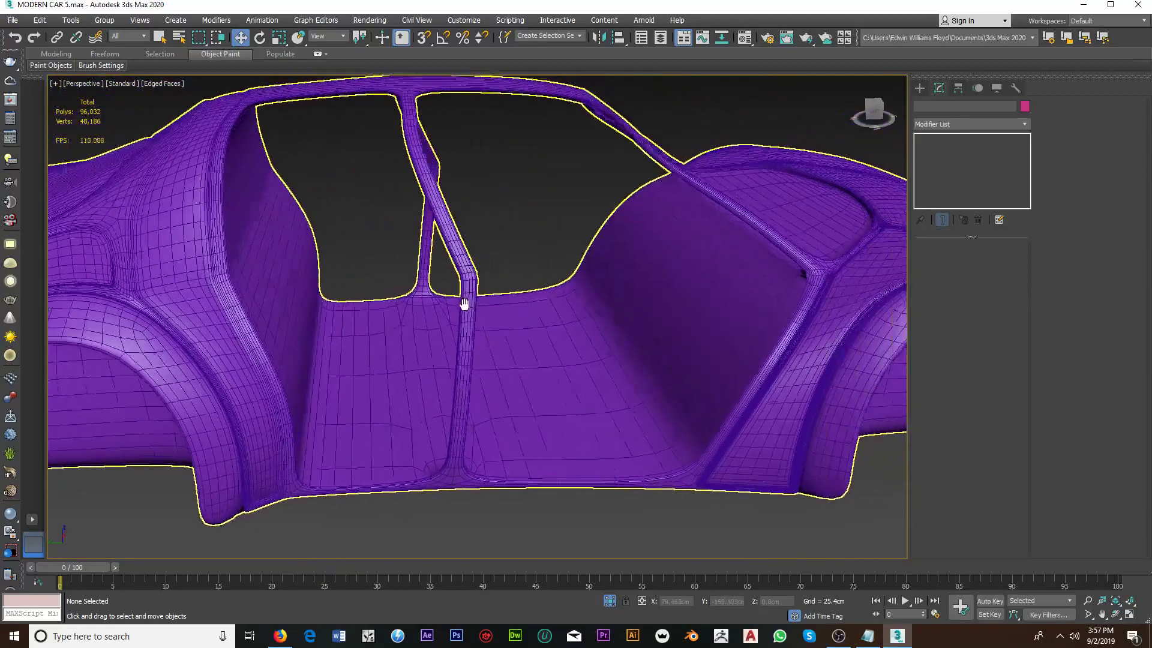
pyautogui.moveTo(466, 304)
pyautogui.keyDown('alt'); pyautogui.mouseDown(button='middle')
pyautogui.moveTo(707, 288)
pyautogui.moveTo(626, 258)
pyautogui.mouseUp(button='middle'); pyautogui.keyUp('alt')
pyautogui.scroll(5, 707, 289)
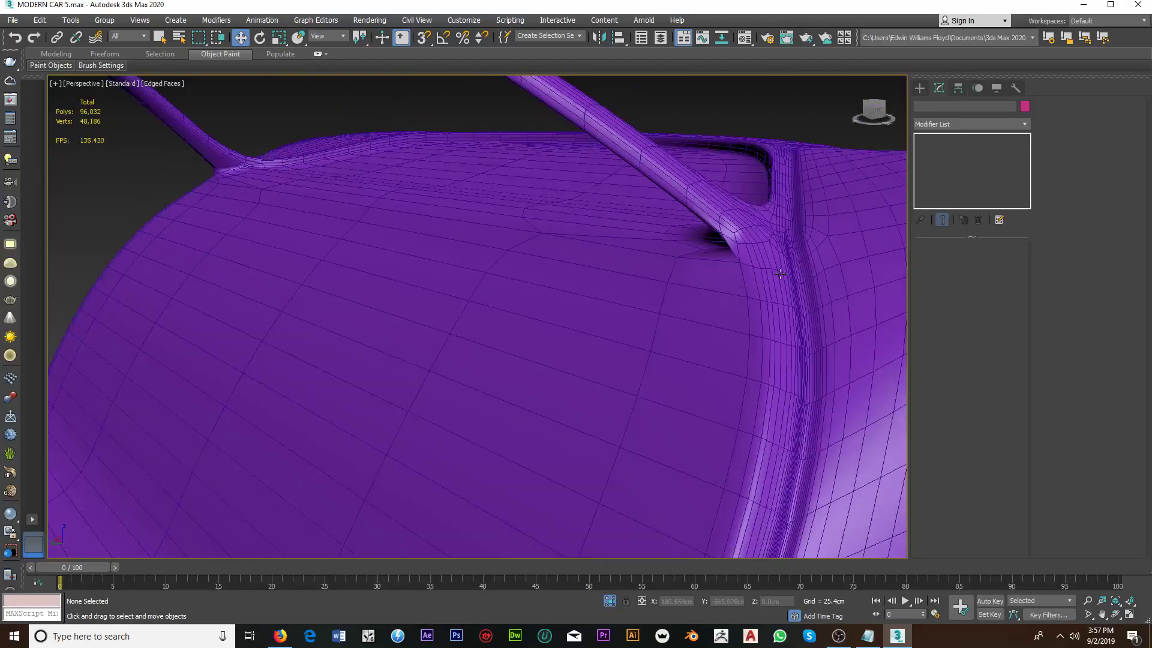
pyautogui.scroll(2, 626, 257)
pyautogui.scroll(2, 626, 259)
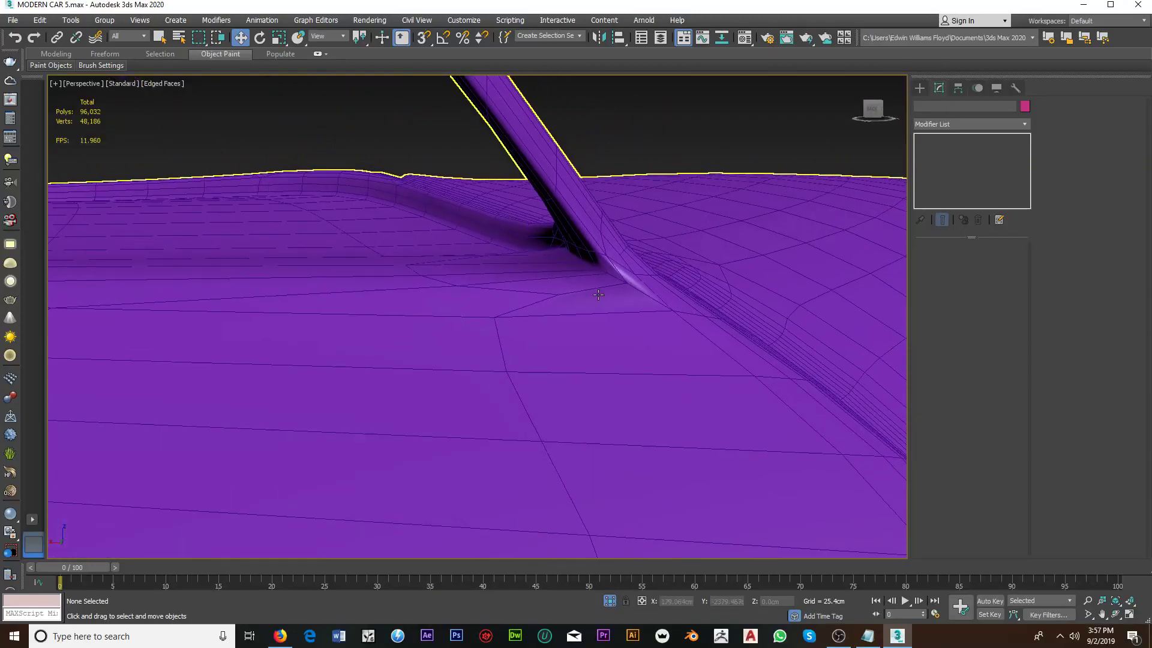
pyautogui.scroll(1, 626, 262)
pyautogui.scroll(2, 626, 266)
# Step: Select the car body, hide TurboSmooth, and enter Editable Poly vertex level
pyautogui.click(626, 266)
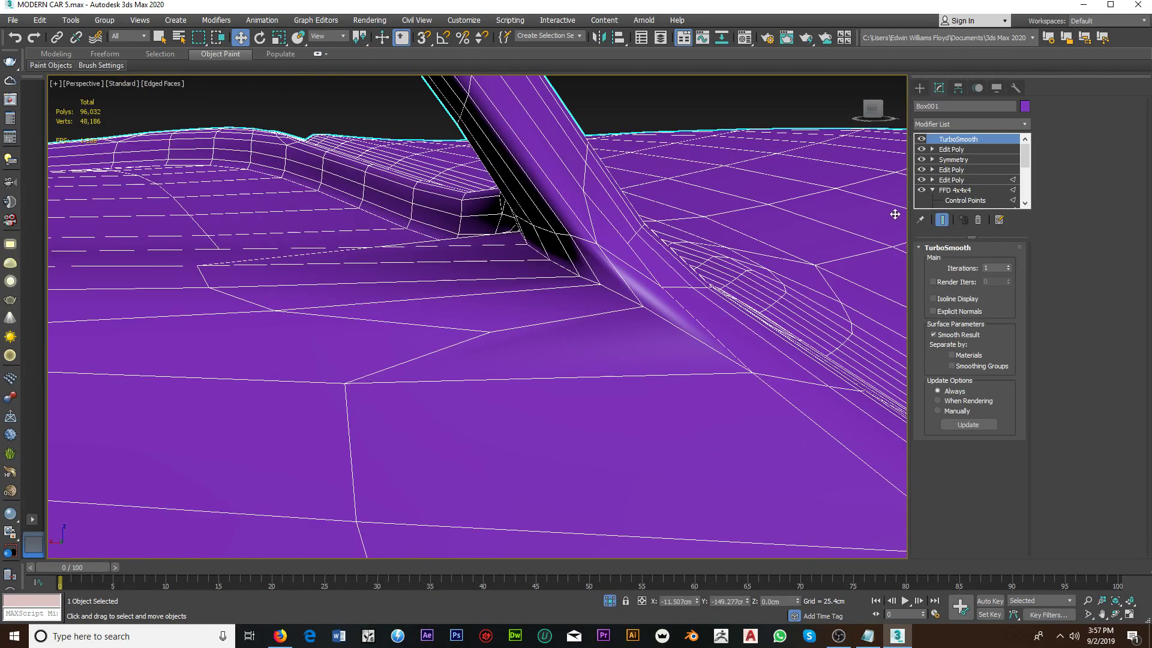
pyautogui.click(922, 141)
pyautogui.scroll(1, 600, 287)
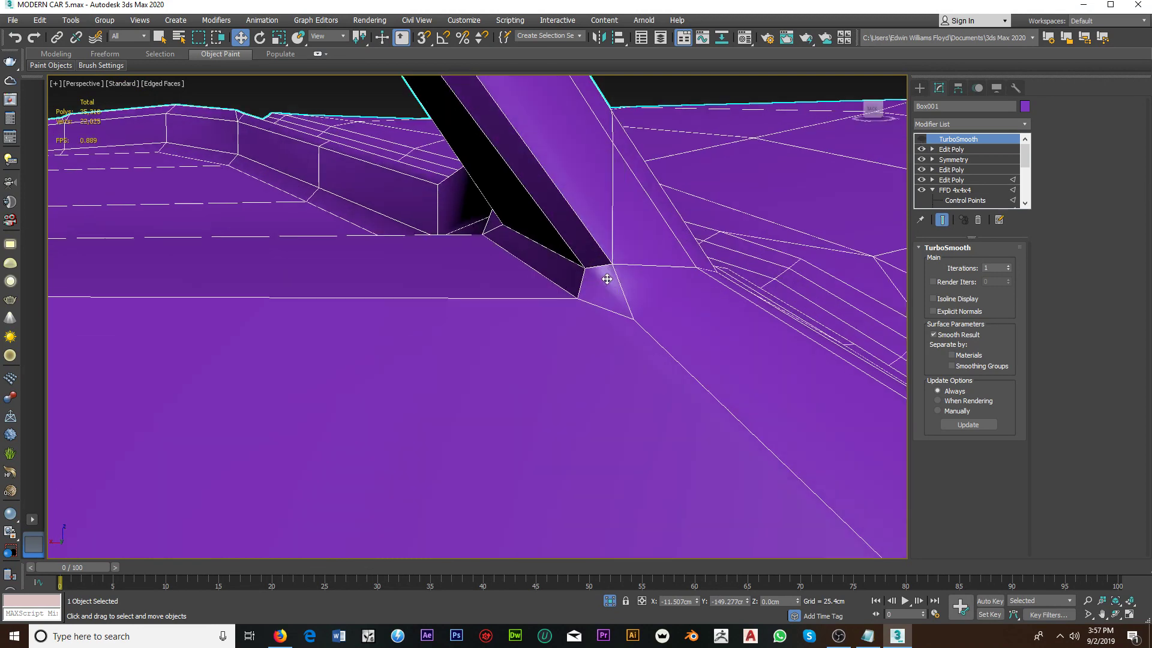
pyautogui.click(967, 150)
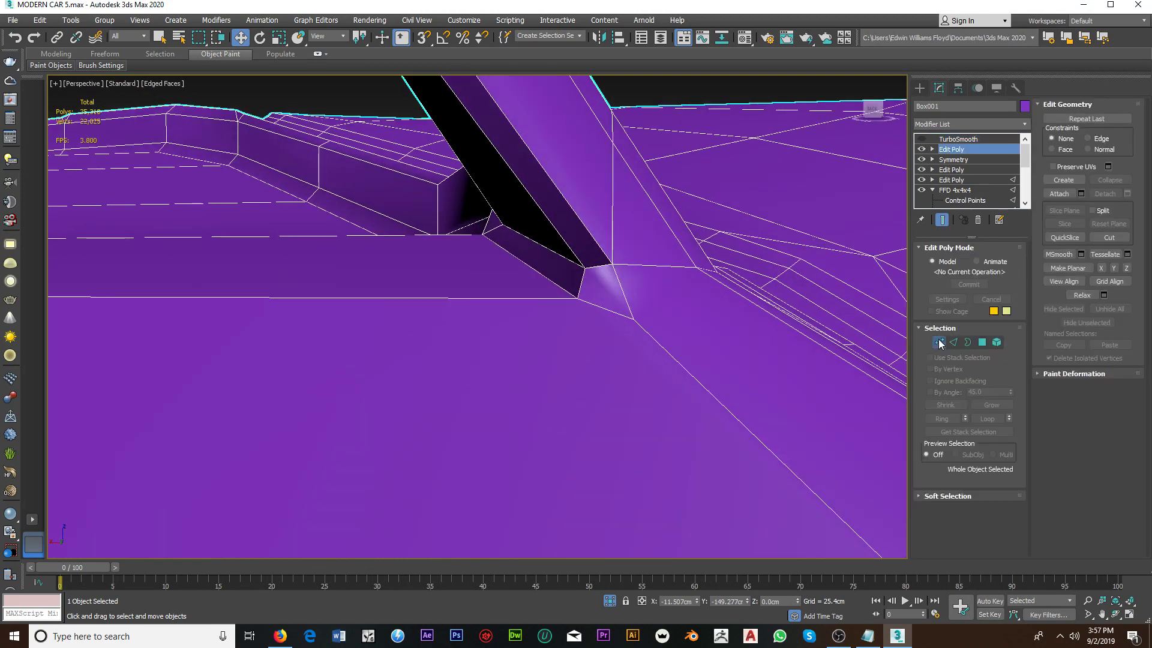
pyautogui.click(940, 342)
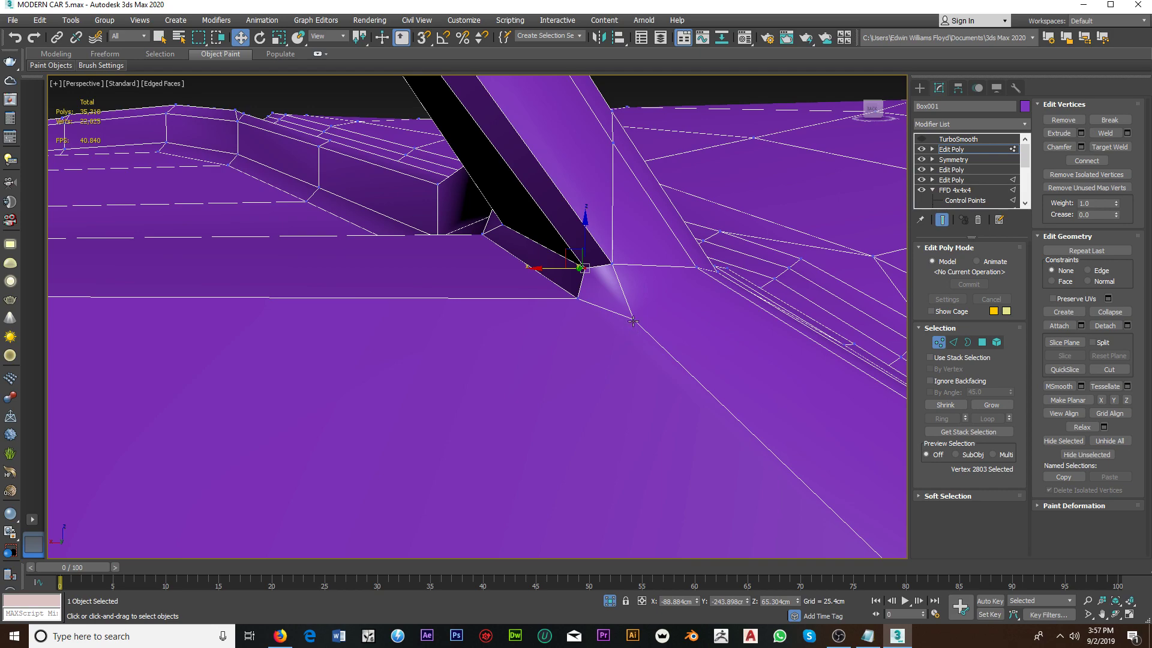
# Step: Connect two vertex pairs at the pillar strut base with new edges
pyautogui.rightClick(742, 329)
pyautogui.click(714, 365)
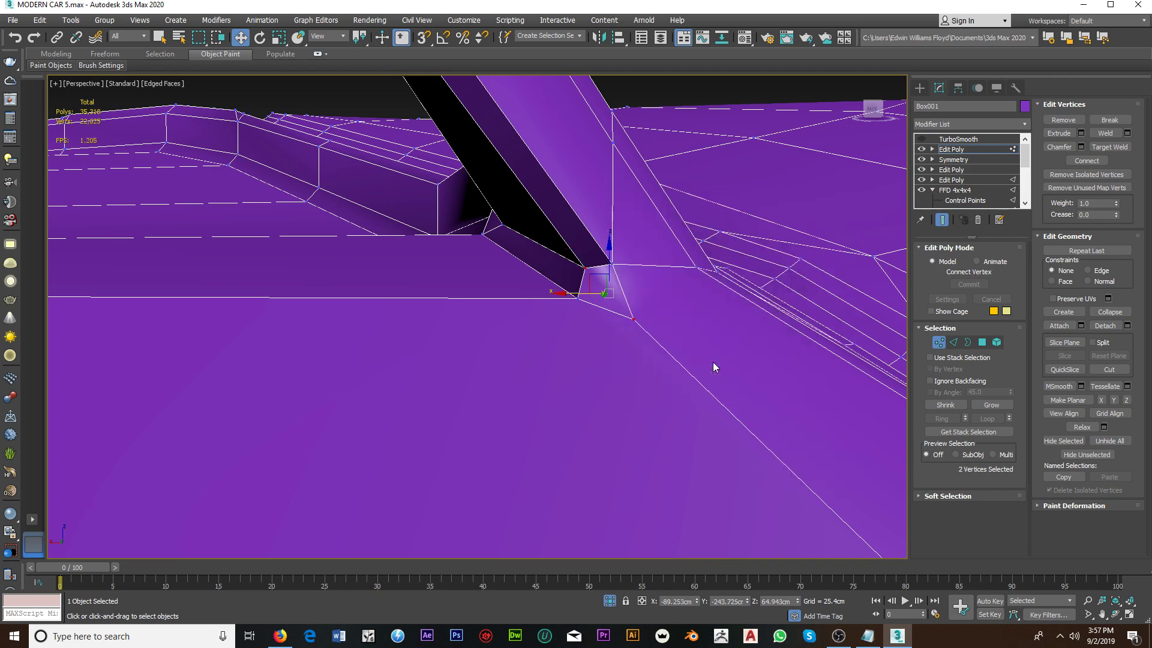
pyautogui.scroll(3, 540, 360)
pyautogui.scroll(3, 426, 356)
pyautogui.moveTo(426, 356)
pyautogui.mouseDown(button='middle')
pyautogui.moveTo(569, 351)
pyautogui.moveTo(484, 363)
pyautogui.mouseUp(button='middle')
pyautogui.scroll(-5, 535, 345)
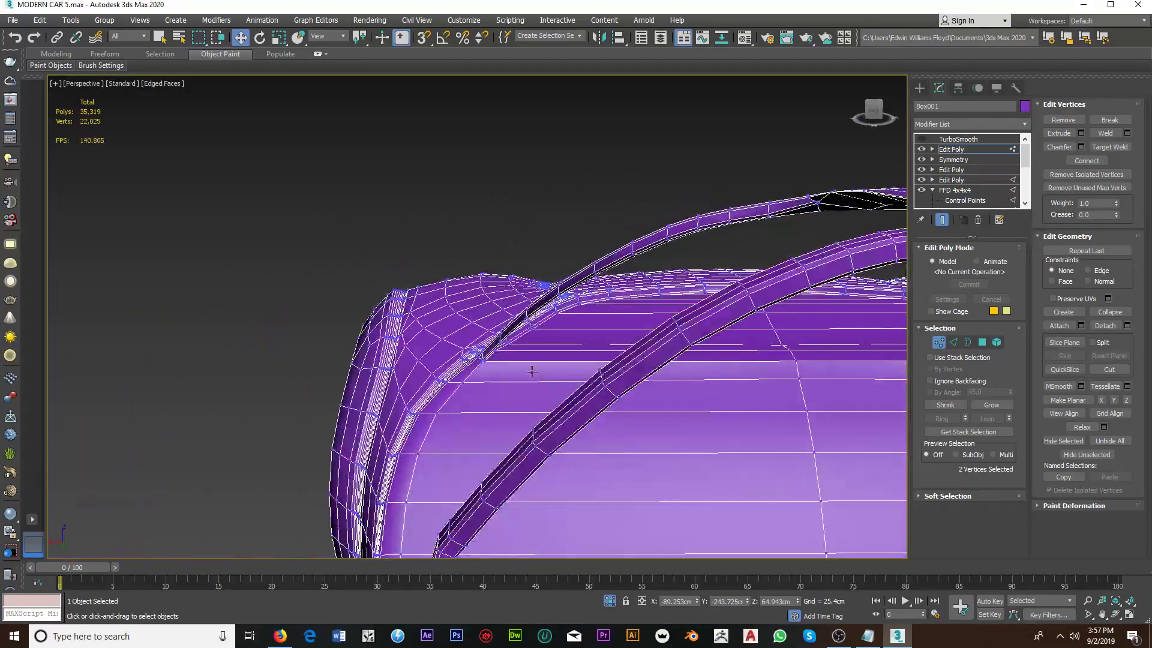
pyautogui.scroll(3, 493, 373)
pyautogui.scroll(2, 493, 374)
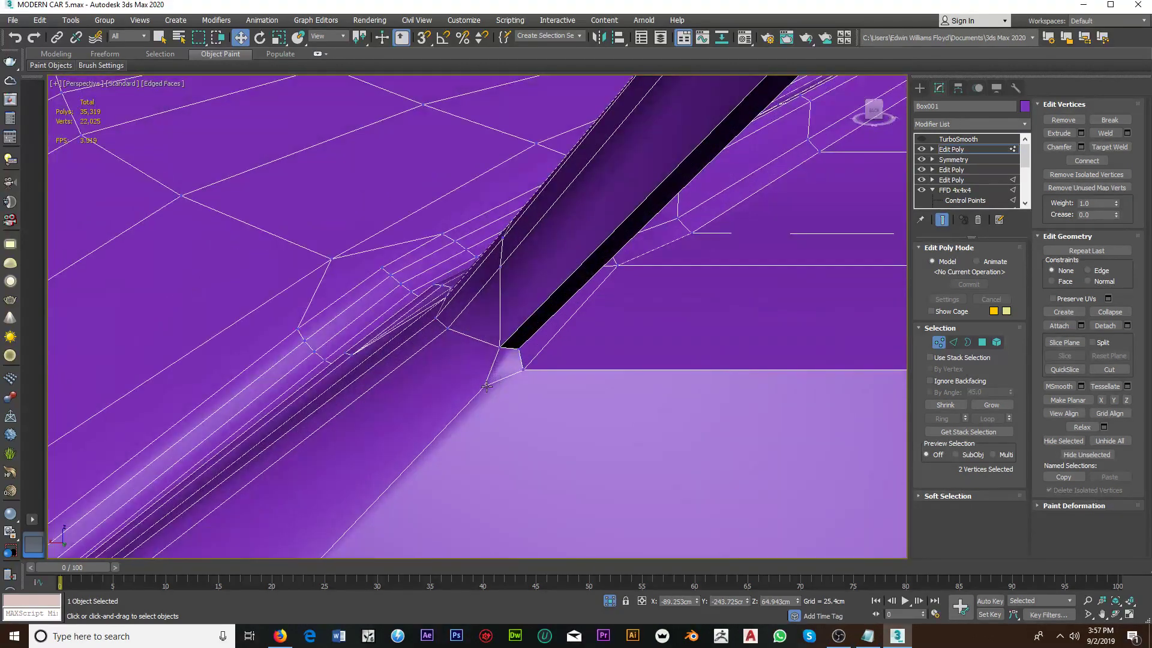
pyautogui.click(518, 350)
pyautogui.rightClick(507, 381)
pyautogui.click(486, 424)
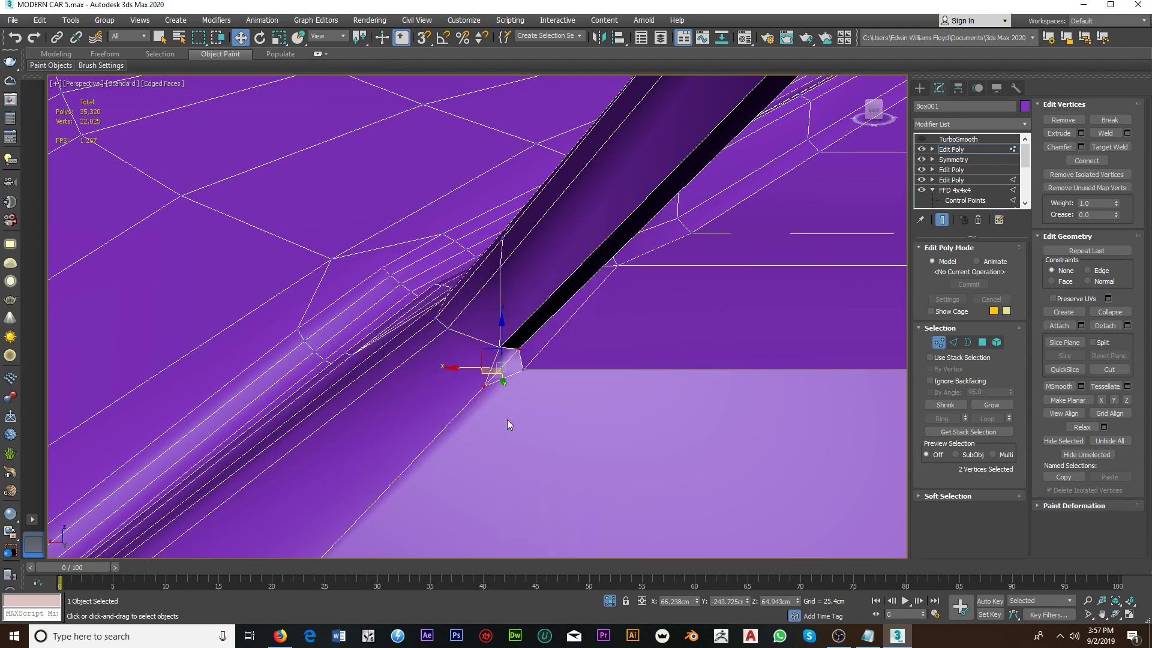
# Step: Exit vertex mode and re-enable TurboSmooth to view the smoothed body
pyautogui.click(937, 343)
pyautogui.click(922, 140)
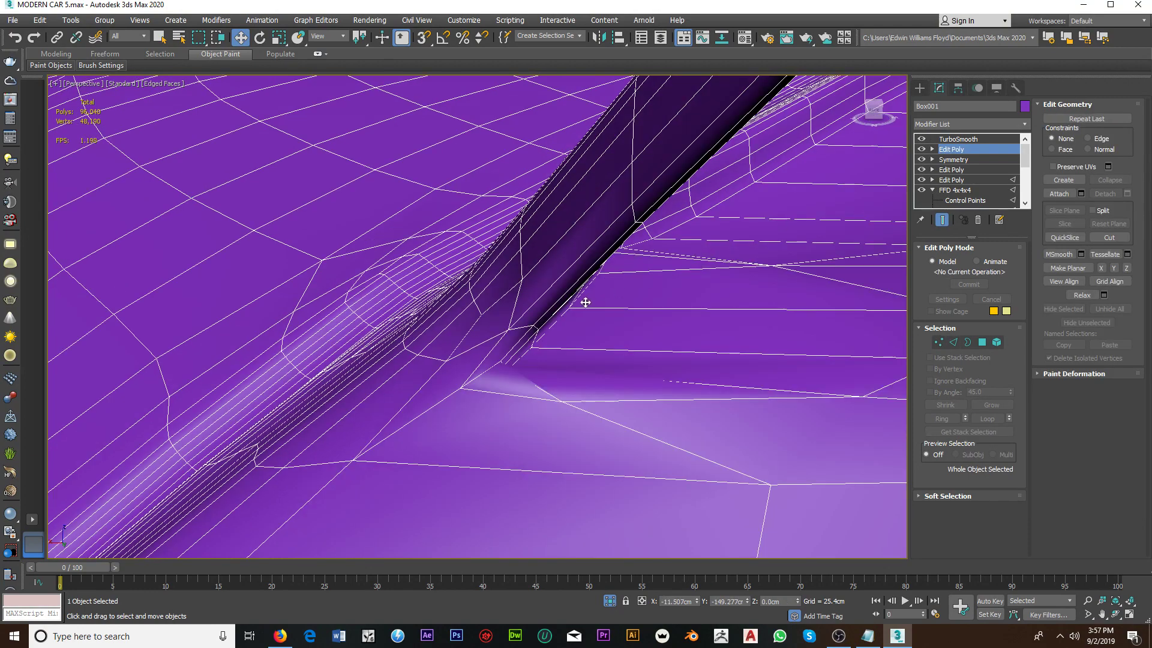
pyautogui.scroll(-3, 585, 303)
pyautogui.moveTo(576, 308)
pyautogui.keyDown('alt'); pyautogui.mouseDown(button='middle')
pyautogui.moveTo(403, 334)
pyautogui.moveTo(563, 296)
pyautogui.moveTo(453, 366)
pyautogui.mouseUp(button='middle'); pyautogui.keyUp('alt')
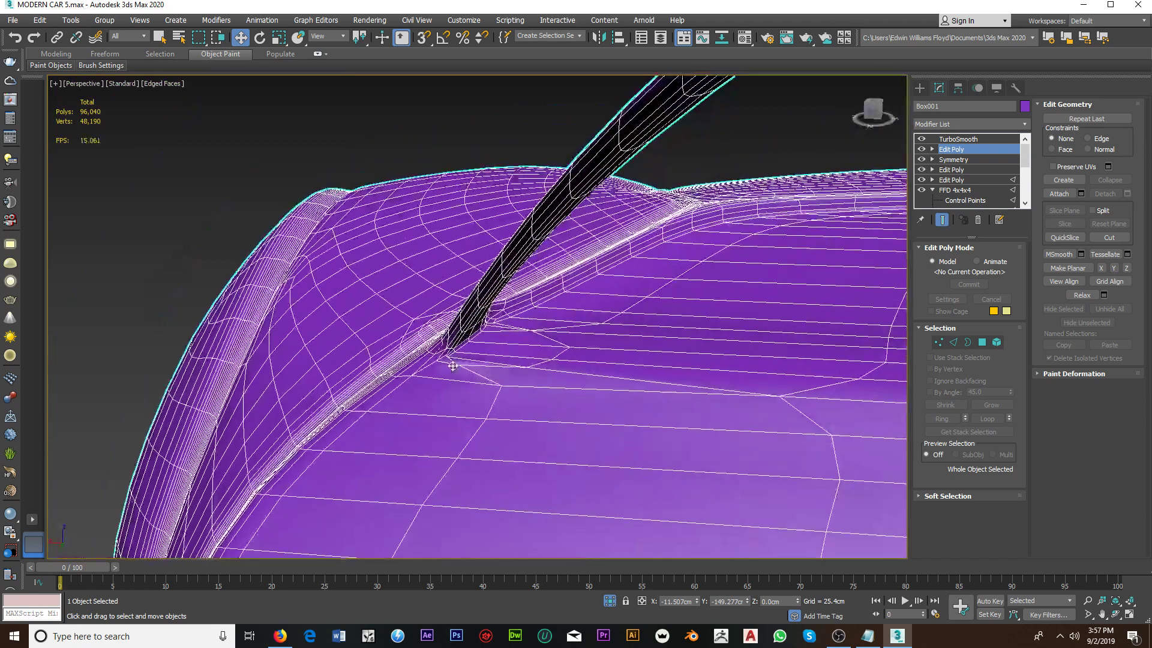
pyautogui.scroll(5, 452, 366)
# Step: Test TurboSmooth at 2 iterations, then return it to 1 iteration
pyautogui.click(962, 139)
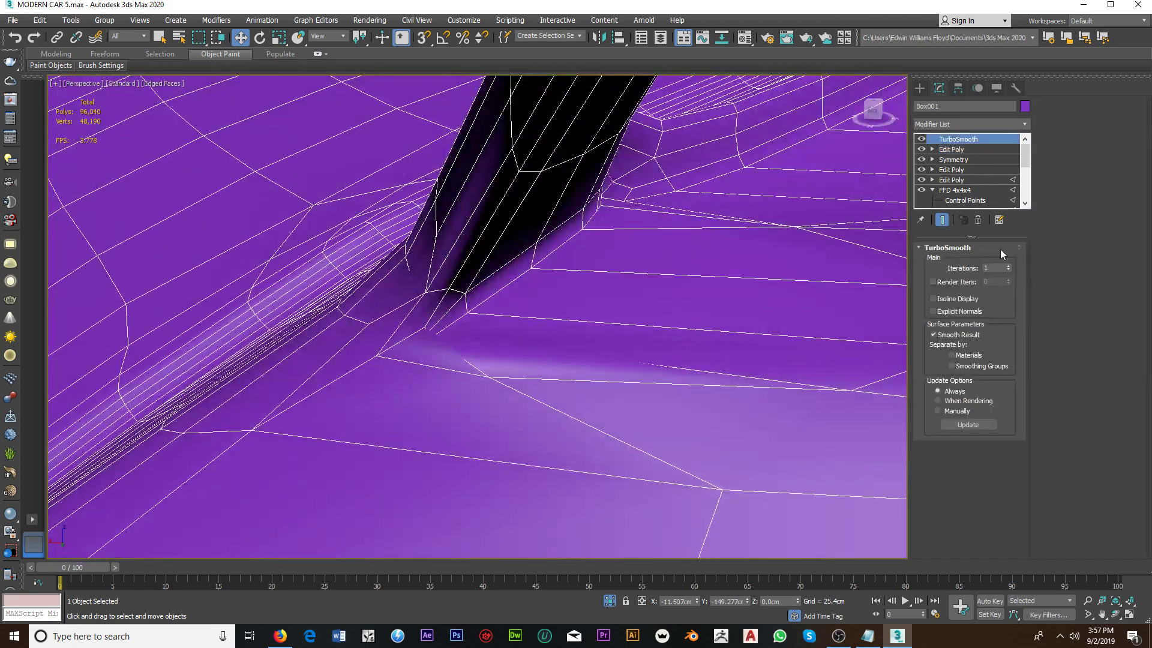
pyautogui.click(1009, 267)
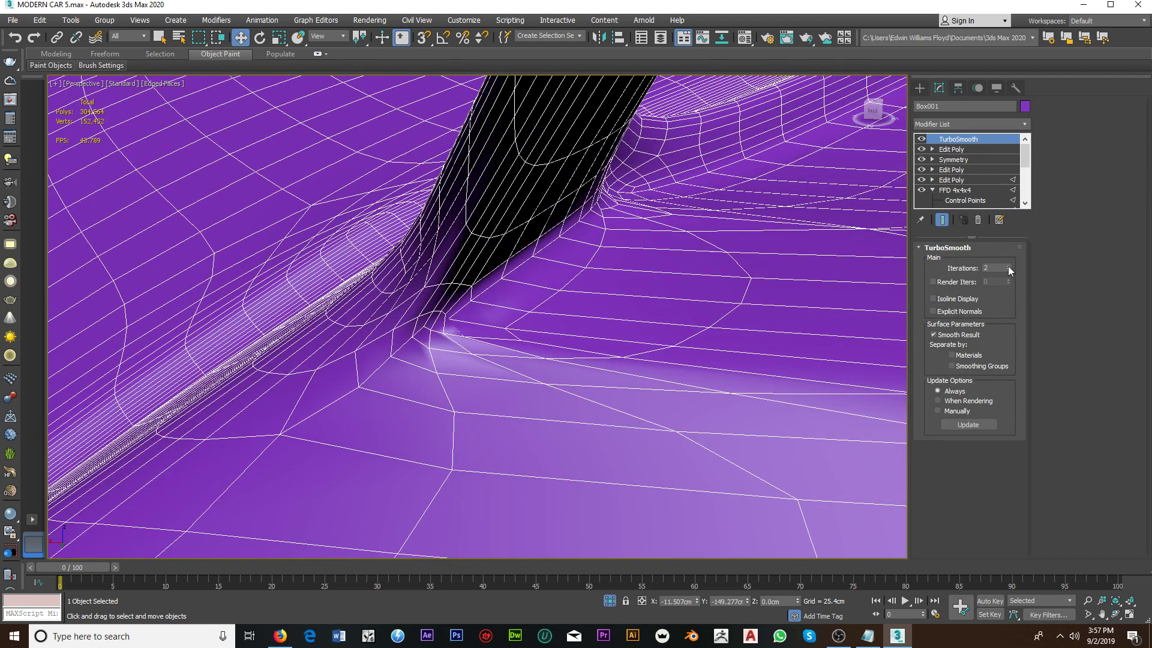
pyautogui.click(921, 140)
pyautogui.click(922, 140)
pyautogui.click(1008, 271)
pyautogui.scroll(-2, 452, 341)
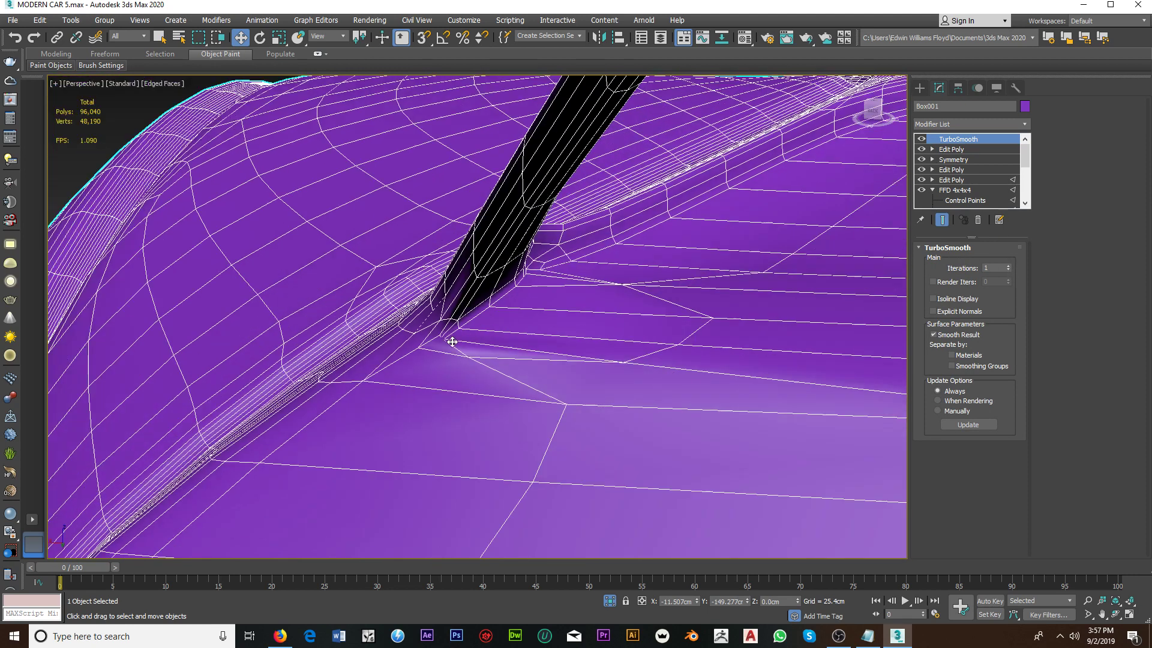
# Step: Switch TurboSmooth off and go to the Edit Poly level near the pillar base
pyautogui.click(922, 140)
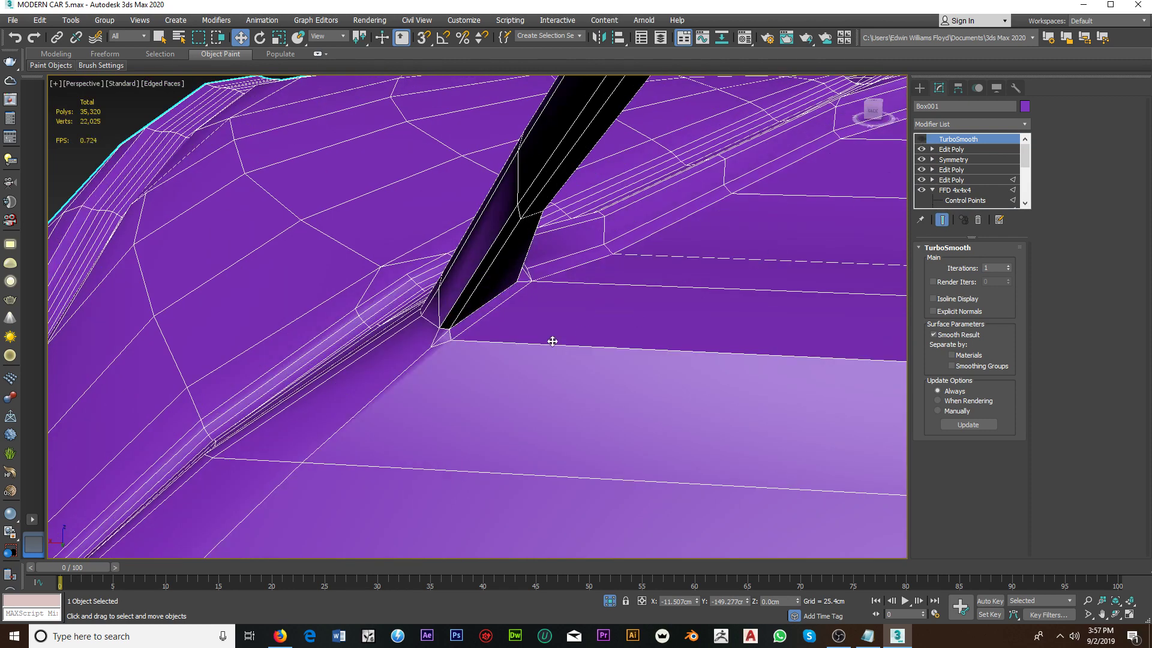
pyautogui.moveTo(550, 339)
pyautogui.mouseDown(button='middle')
pyautogui.moveTo(514, 352)
pyautogui.moveTo(584, 326)
pyautogui.moveTo(532, 301)
pyautogui.moveTo(466, 314)
pyautogui.moveTo(480, 326)
pyautogui.moveTo(523, 317)
pyautogui.moveTo(483, 313)
pyautogui.mouseUp(button='middle')
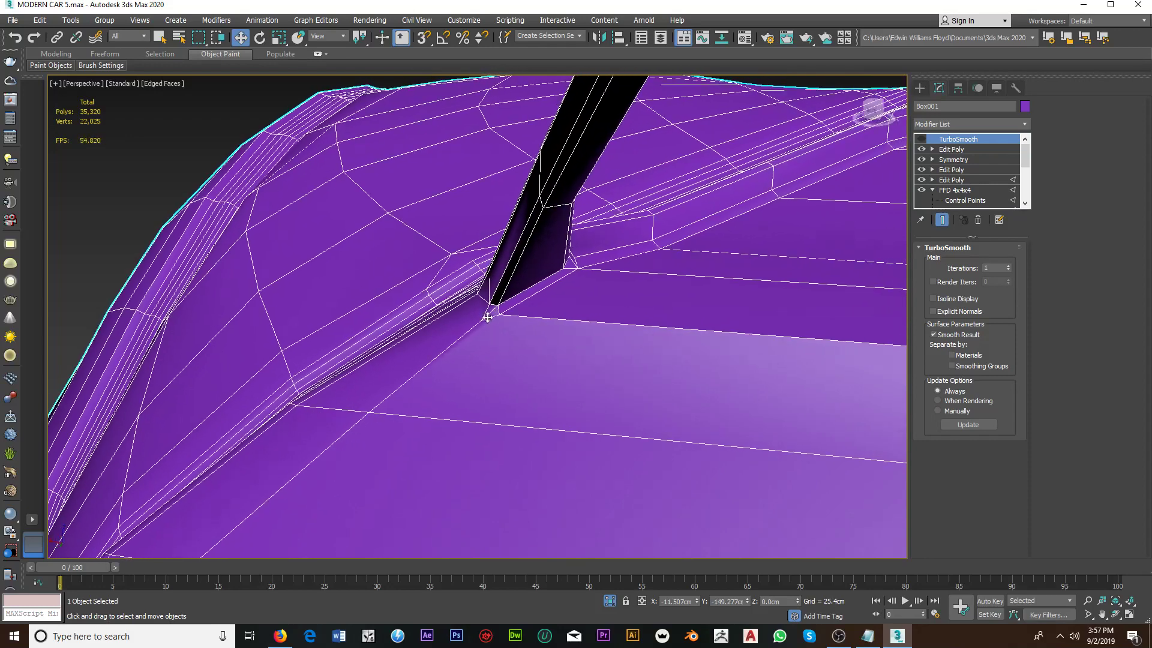
pyautogui.scroll(2, 483, 313)
pyautogui.scroll(2, 485, 315)
pyautogui.scroll(2, 488, 317)
pyautogui.scroll(-2, 487, 317)
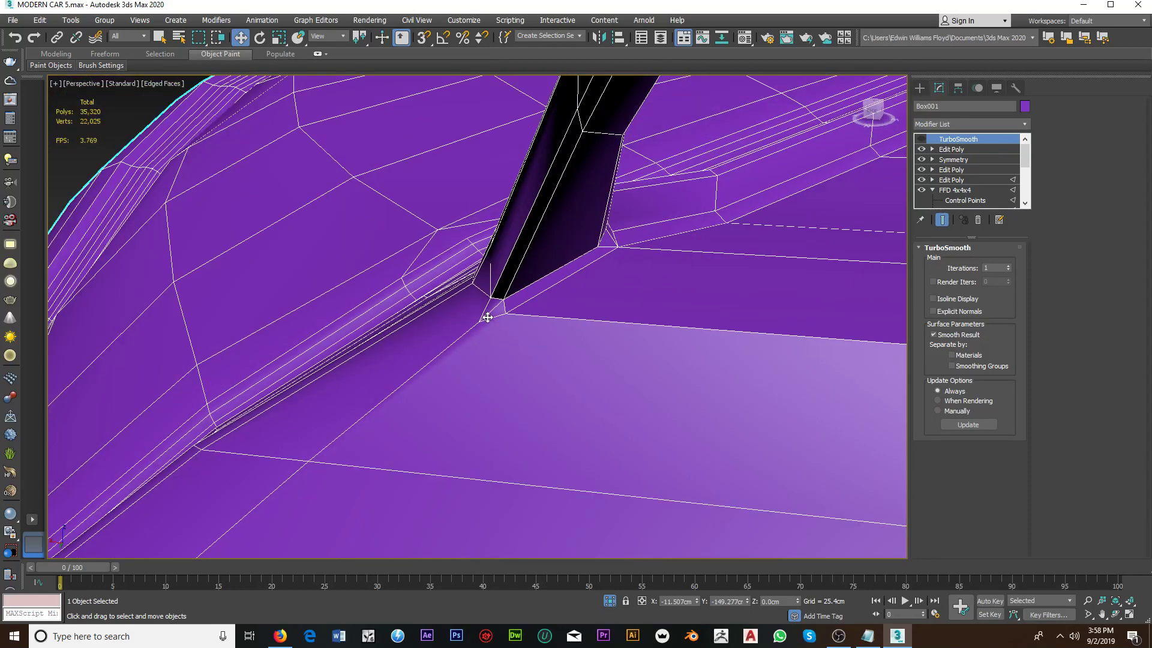
pyautogui.scroll(-2, 488, 317)
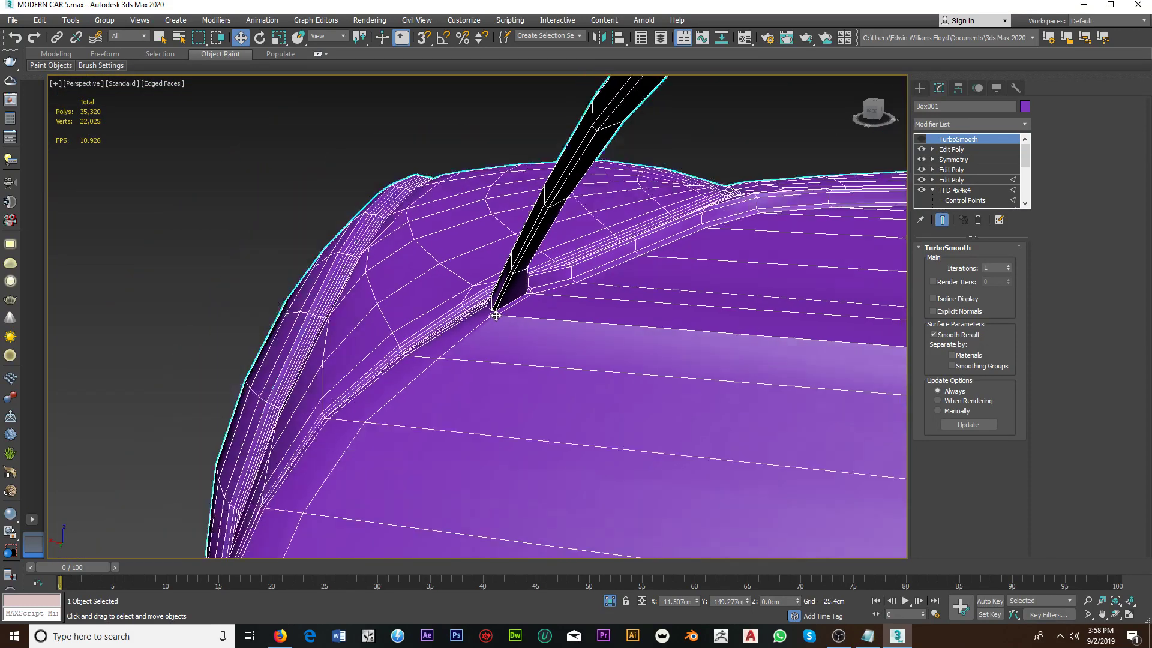
pyautogui.scroll(-2, 492, 317)
pyautogui.scroll(2, 495, 316)
pyautogui.scroll(2, 498, 316)
pyautogui.scroll(2, 497, 315)
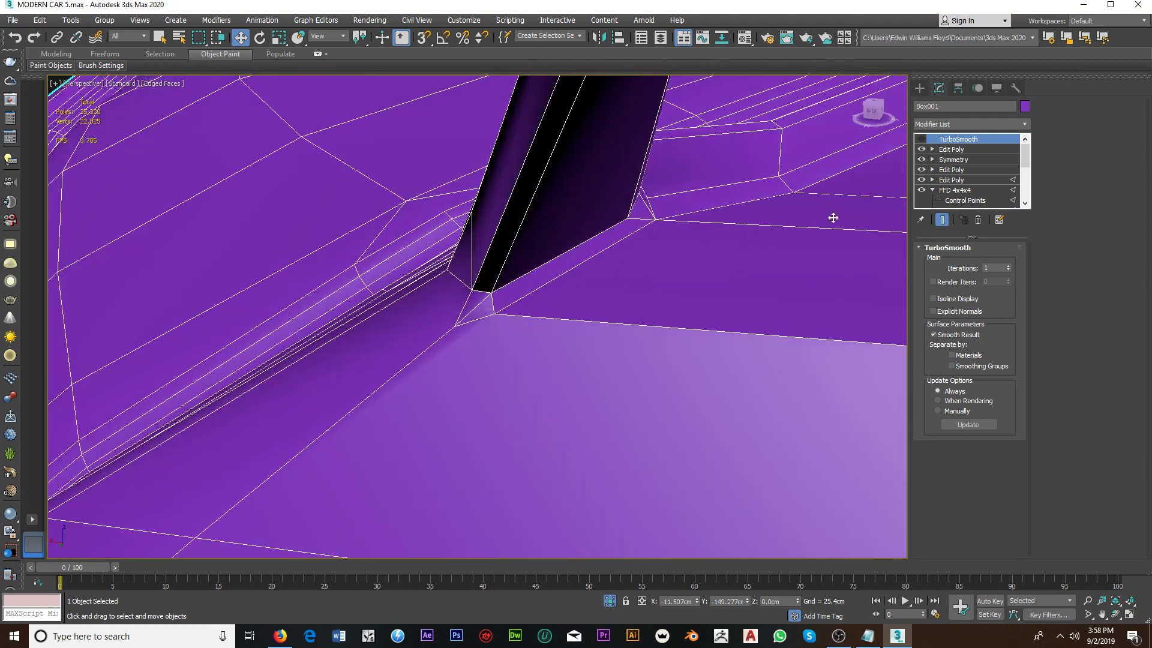
pyautogui.click(953, 149)
# Step: In vertex mode, set the reference coordinate system to Local and slide a vertex along X
pyautogui.click(938, 341)
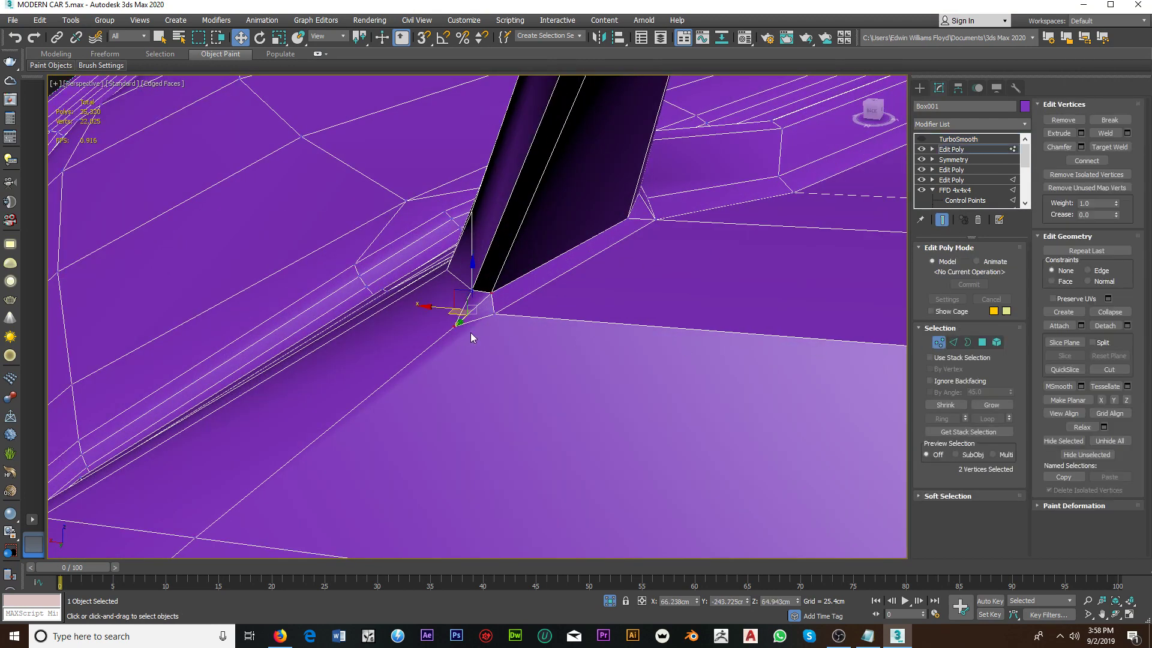
pyautogui.scroll(1, 455, 331)
pyautogui.scroll(1, 458, 327)
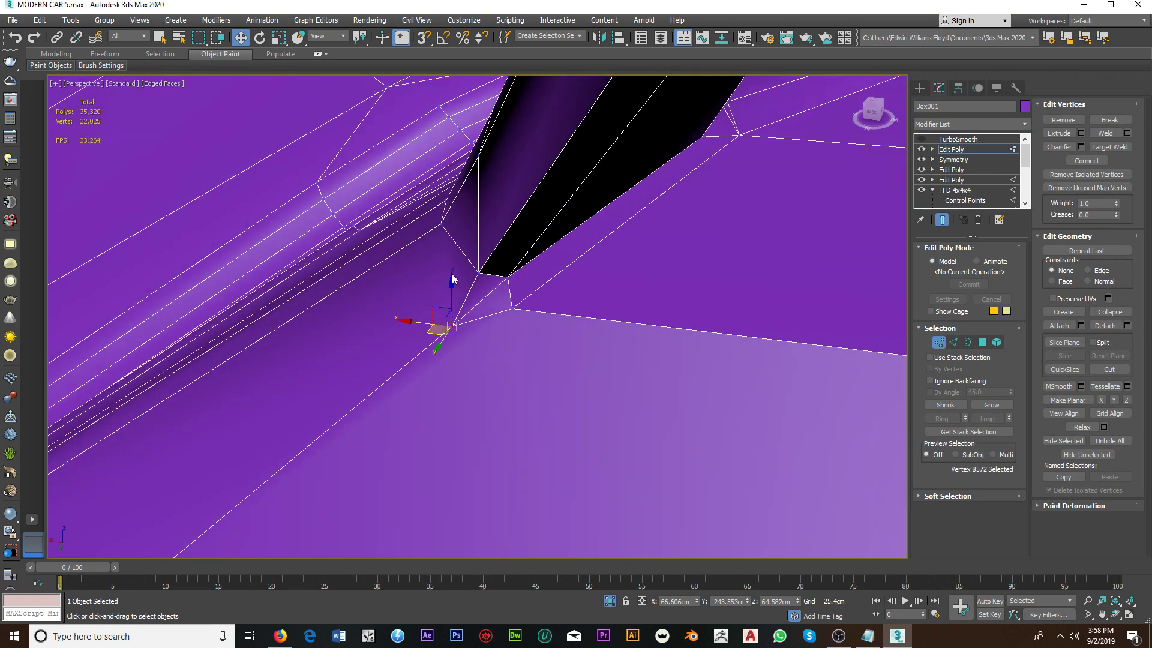
pyautogui.click(327, 36)
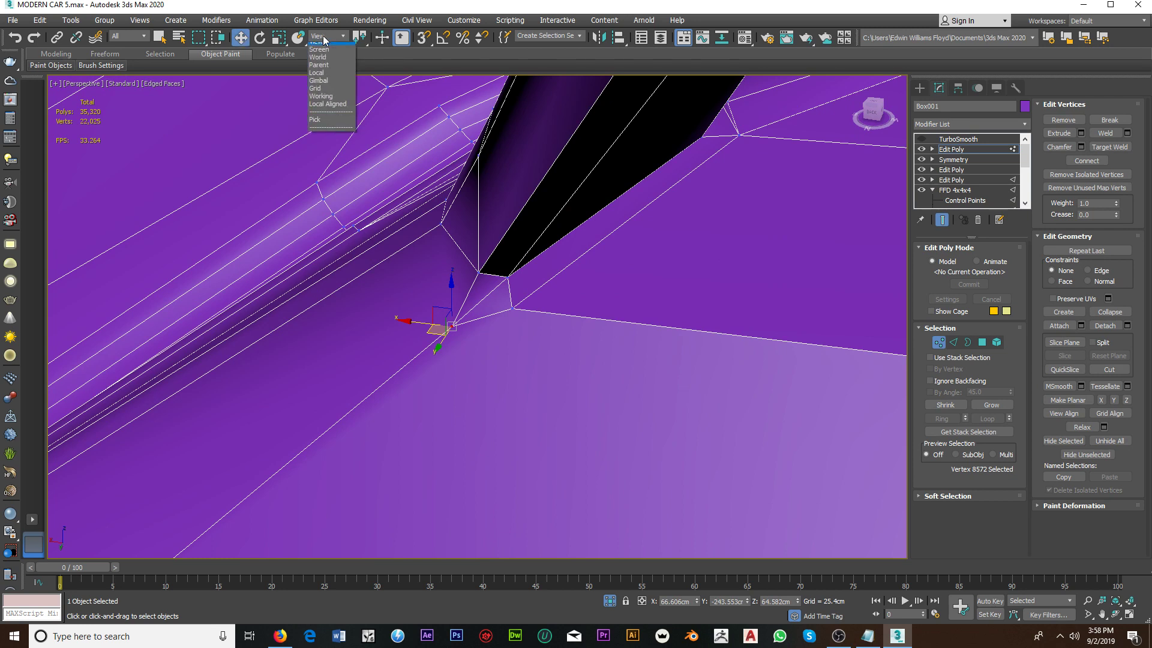
pyautogui.click(327, 85)
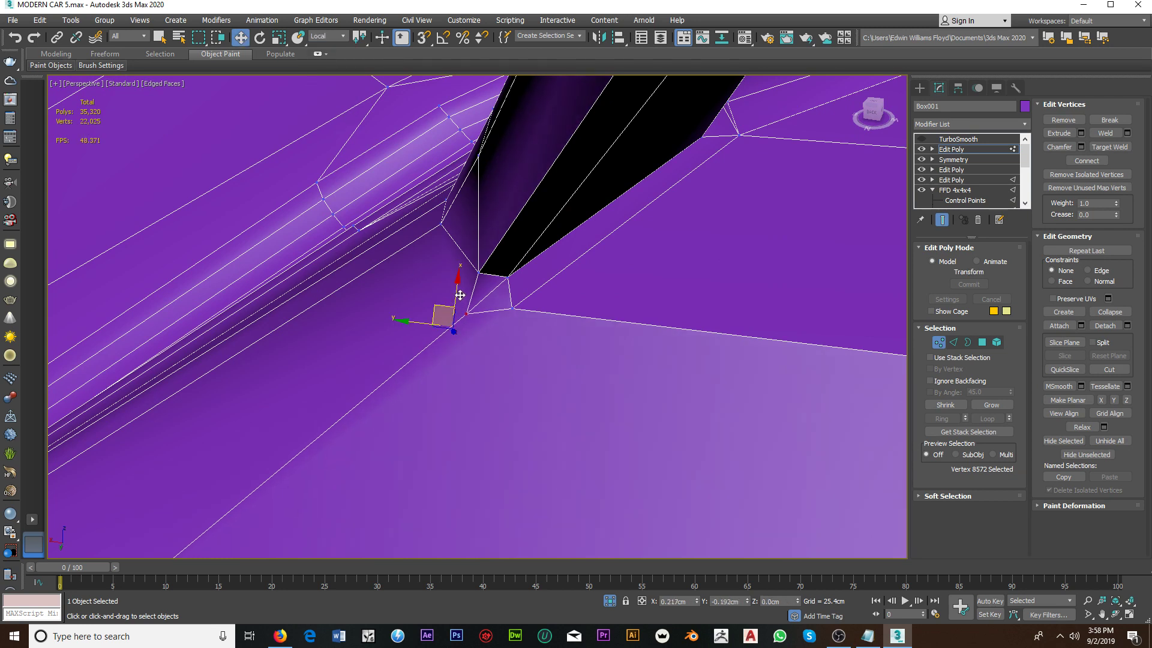
pyautogui.moveTo(461, 295); pyautogui.dragTo(476, 276)
pyautogui.moveTo(476, 276)
pyautogui.keyDown('alt'); pyautogui.mouseDown(button='middle')
pyautogui.moveTo(447, 258)
pyautogui.moveTo(463, 244)
pyautogui.moveTo(476, 267)
pyautogui.moveTo(514, 252)
pyautogui.moveTo(460, 257)
pyautogui.moveTo(465, 296)
pyautogui.moveTo(517, 306)
pyautogui.mouseUp(button='middle'); pyautogui.keyUp('alt')
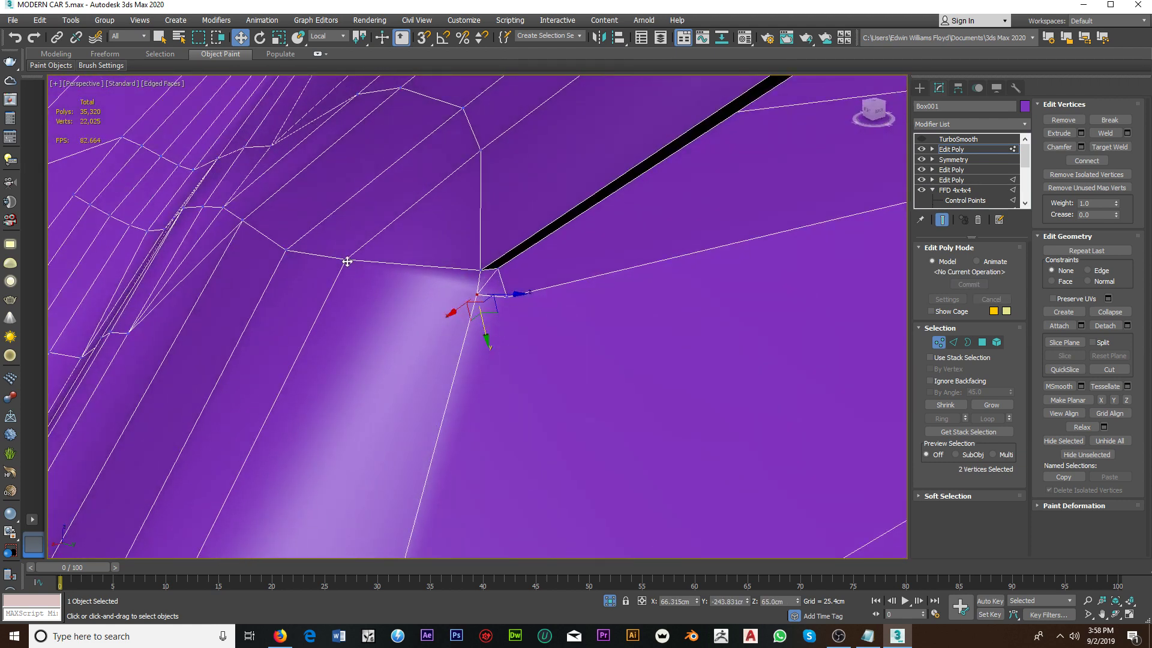
# Step: Connect the left vertex pair at the pillar base with a new edge
pyautogui.keyDown('ctrl'); pyautogui.click(347, 261); pyautogui.keyUp('ctrl')
pyautogui.rightClick(389, 281)
pyautogui.click(326, 309)
pyautogui.moveTo(463, 314)
pyautogui.keyDown('alt'); pyautogui.mouseDown(button='middle')
pyautogui.moveTo(431, 309)
pyautogui.moveTo(529, 348)
pyautogui.moveTo(551, 339)
pyautogui.mouseUp(button='middle'); pyautogui.keyUp('alt')
pyautogui.scroll(-5, 430, 309)
pyautogui.scroll(5, 552, 339)
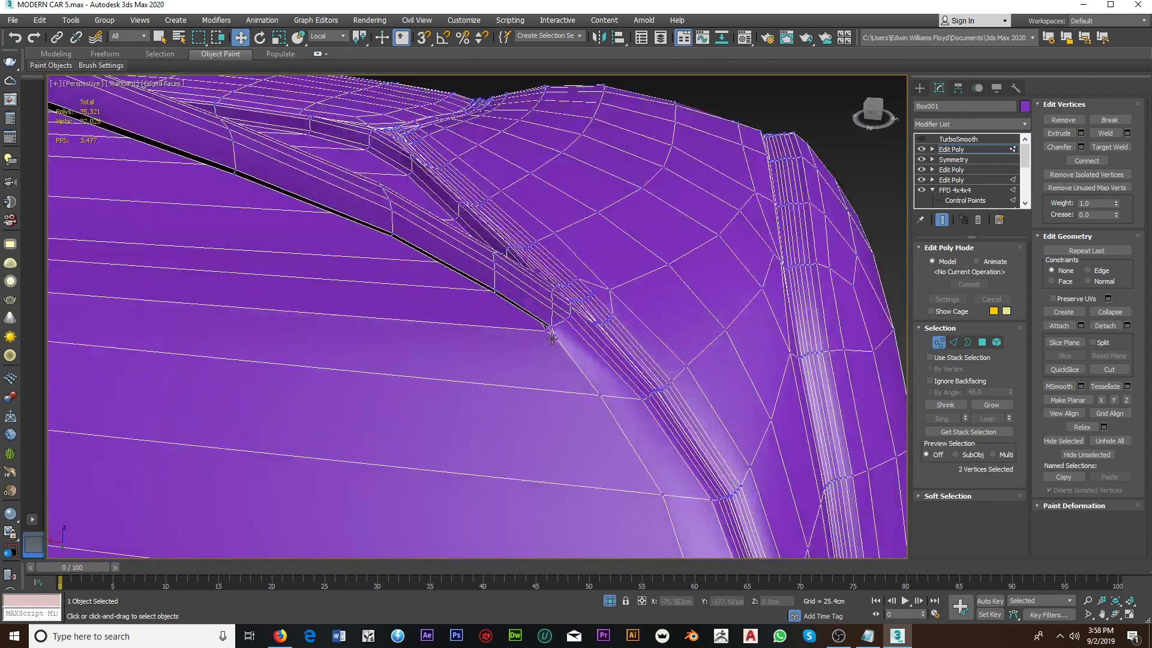
pyautogui.scroll(3, 552, 339)
# Step: Nudge a vertex into place, connect another vertex pair, and exit vertex mode
pyautogui.moveTo(538, 325)
pyautogui.keyDown('alt'); pyautogui.mouseDown(button='middle')
pyautogui.moveTo(562, 339)
pyautogui.moveTo(553, 326)
pyautogui.mouseUp(button='middle'); pyautogui.keyUp('alt')
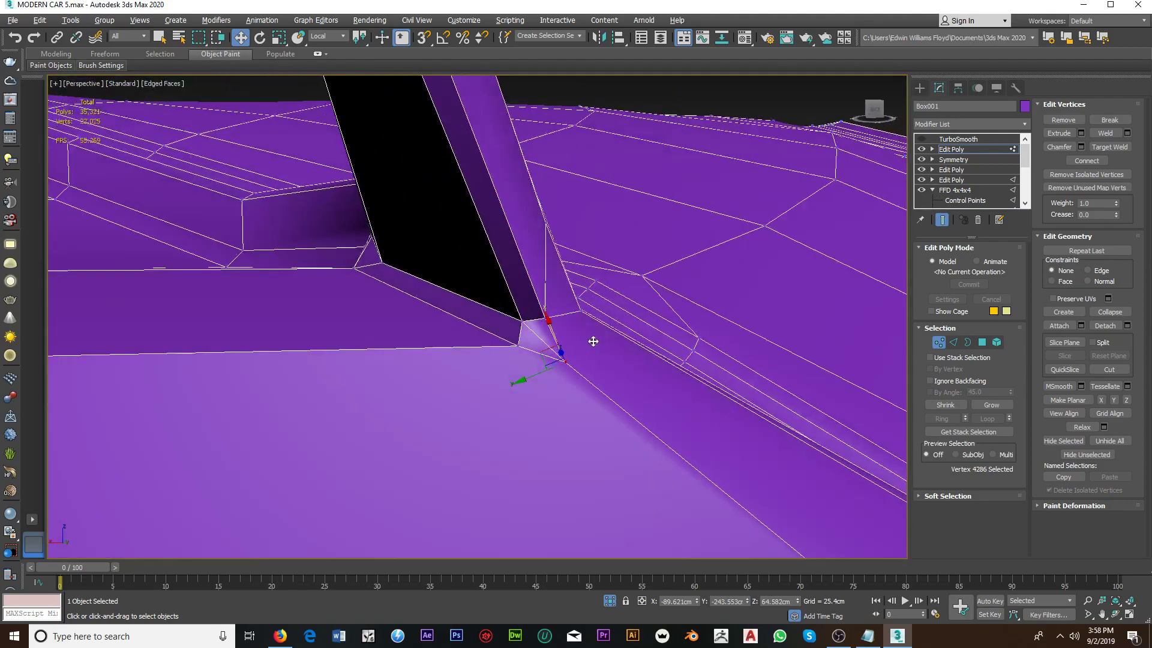
pyautogui.moveTo(545, 342); pyautogui.dragTo(534, 343)
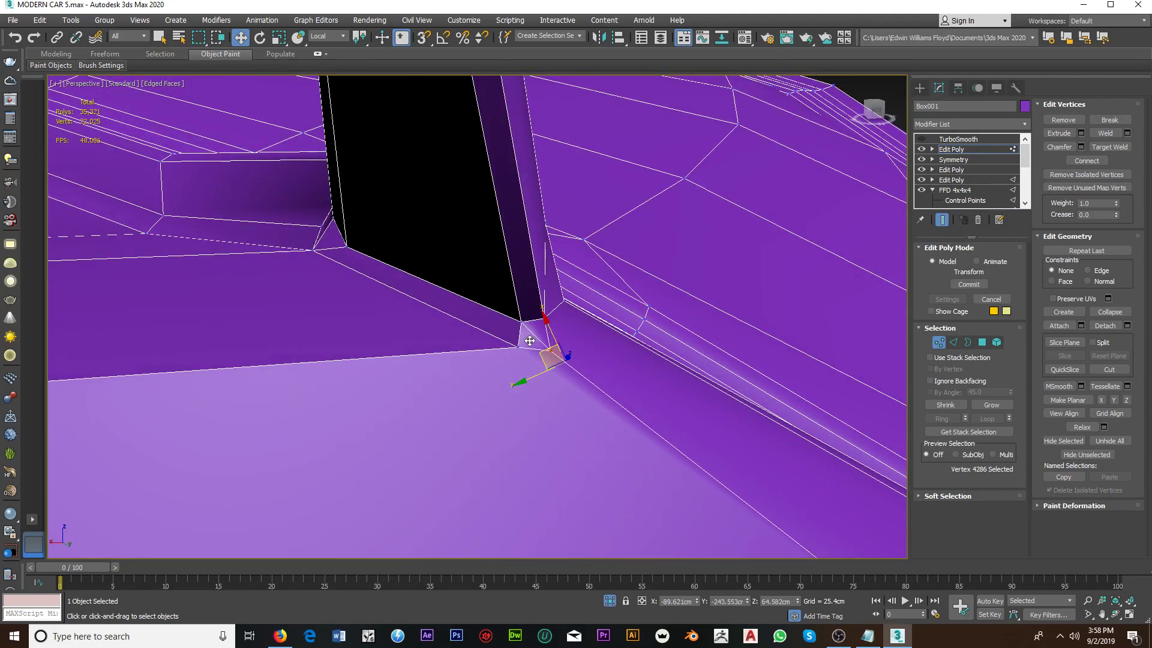
pyautogui.moveTo(535, 343)
pyautogui.keyDown('alt'); pyautogui.mouseDown(button='middle')
pyautogui.moveTo(543, 349)
pyautogui.moveTo(531, 345)
pyautogui.mouseUp(button='middle'); pyautogui.keyUp('alt')
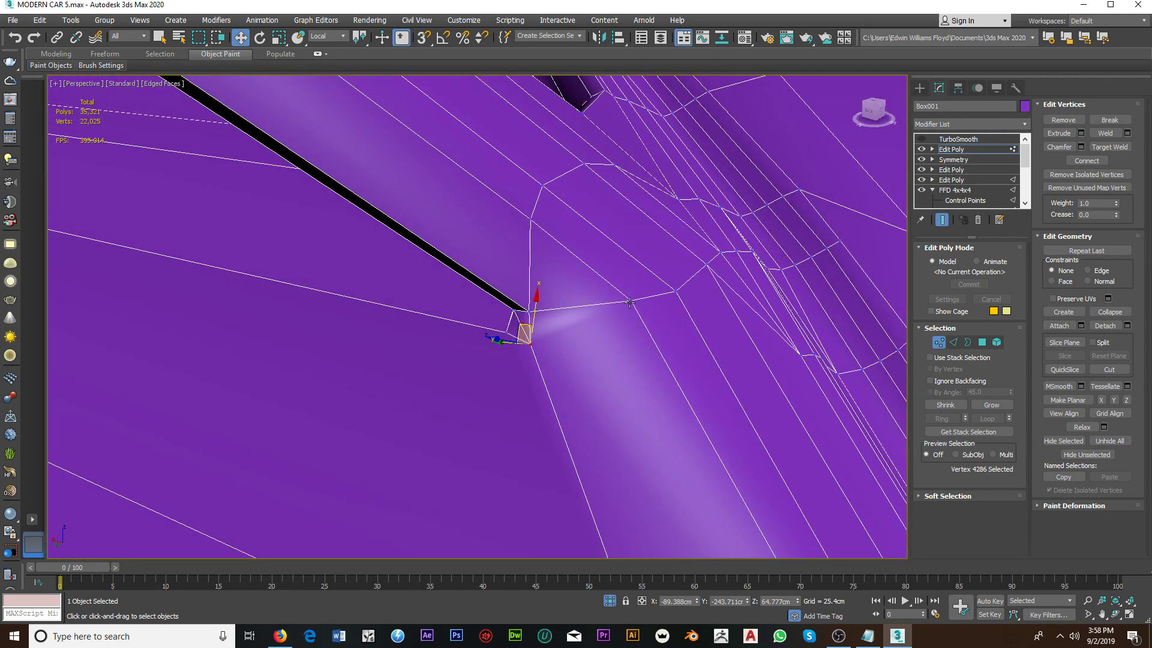
pyautogui.keyDown('ctrl'); pyautogui.click(630, 302); pyautogui.keyUp('ctrl')
pyautogui.rightClick(621, 332)
pyautogui.click(553, 372)
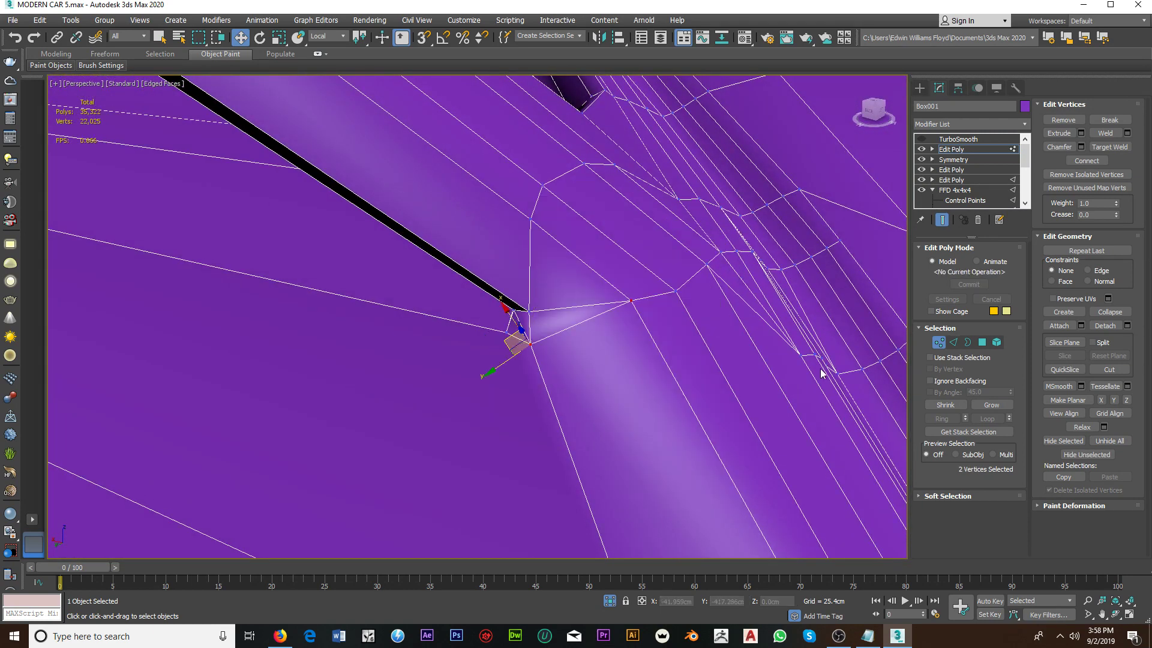
pyautogui.click(938, 344)
# Step: Re-enable TurboSmooth and orbit to a side view of the door frames
pyautogui.click(922, 139)
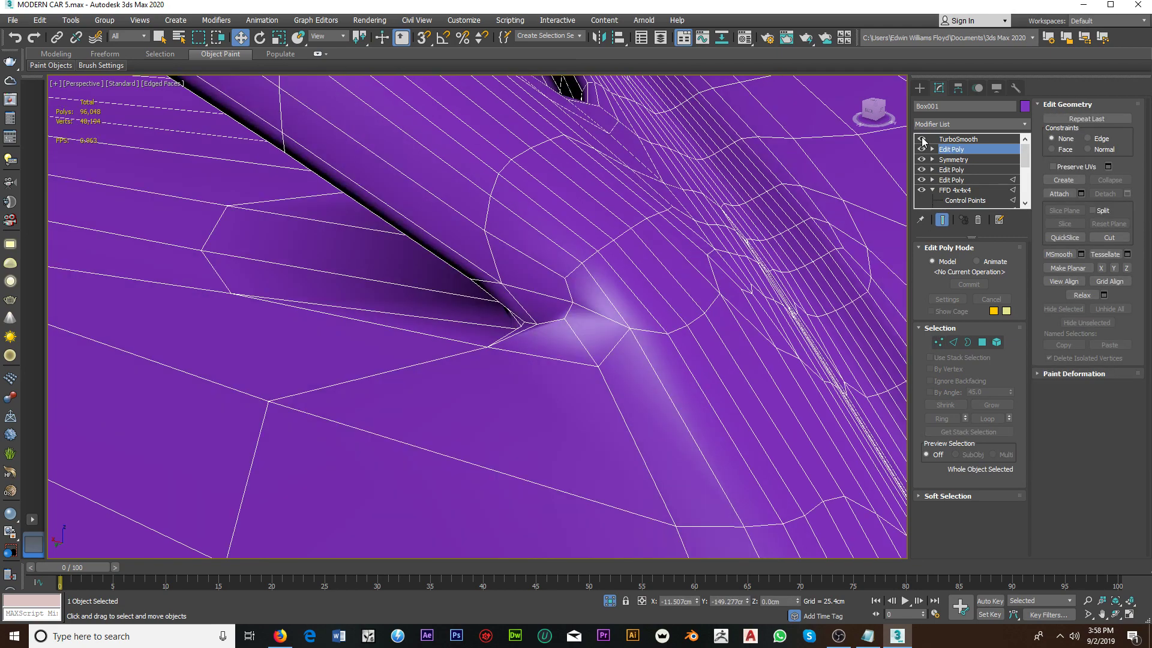
pyautogui.scroll(-5, 571, 324)
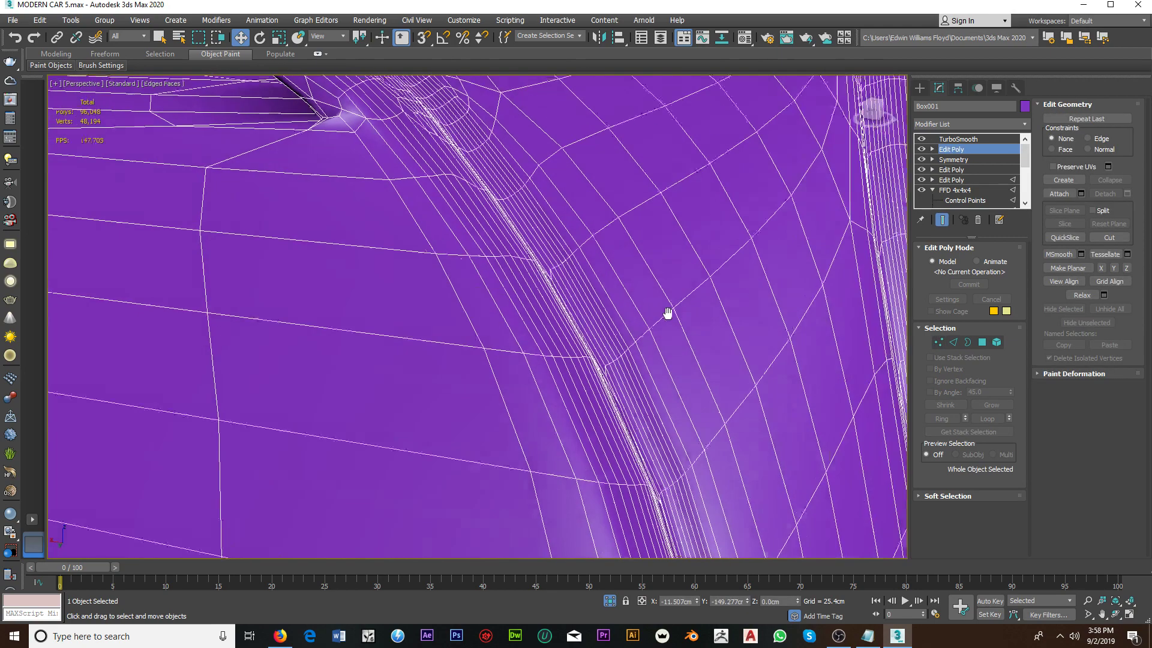
pyautogui.scroll(-3, 669, 312)
pyautogui.scroll(-6, 380, 255)
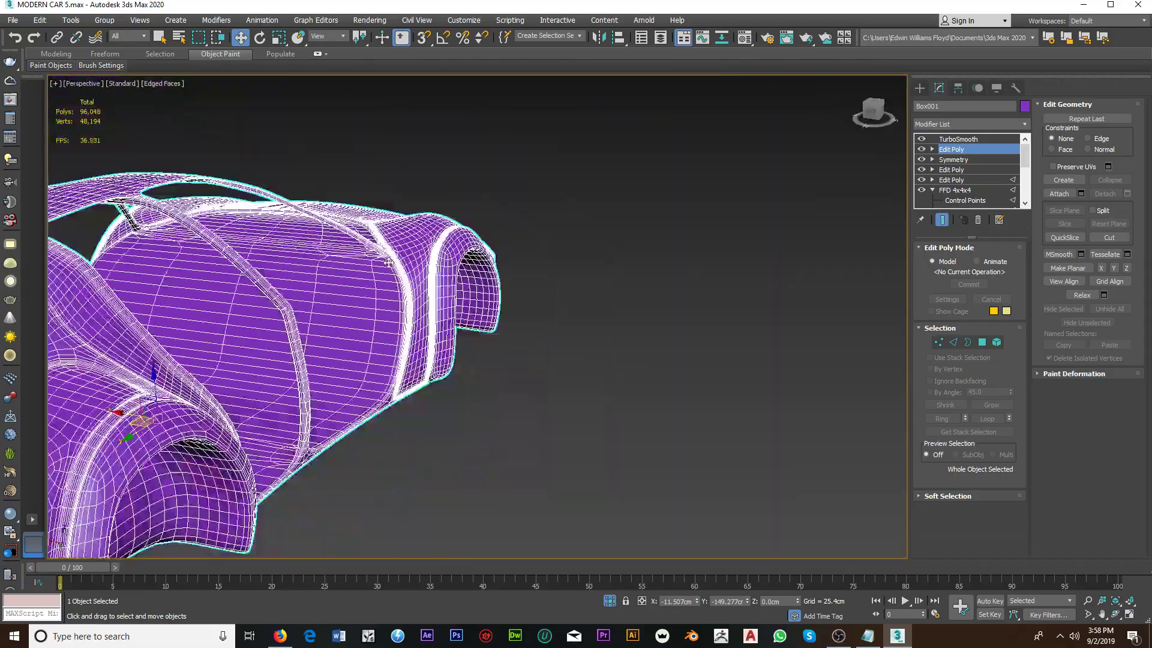
pyautogui.moveTo(380, 255)
pyautogui.keyDown('alt'); pyautogui.mouseDown(button='middle')
pyautogui.moveTo(531, 226)
pyautogui.moveTo(586, 240)
pyautogui.mouseUp(button='middle'); pyautogui.keyUp('alt')
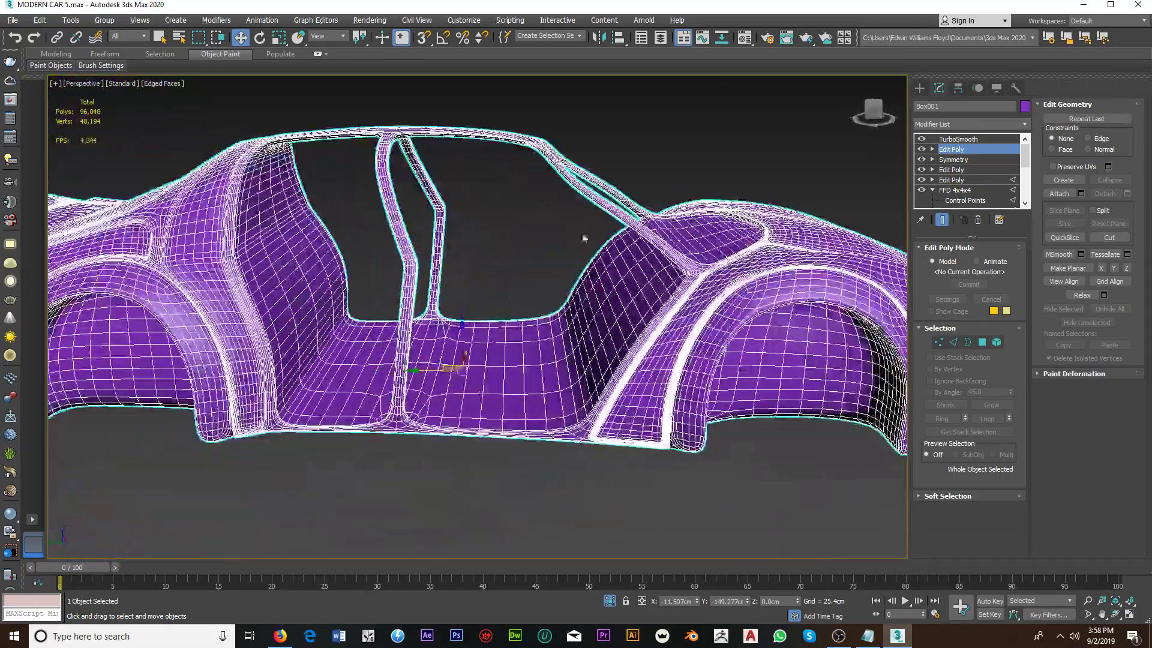
pyautogui.scroll(2, 535, 368)
# Step: Unhide all hidden car parts from the viewport quad menu
pyautogui.rightClick(529, 361)
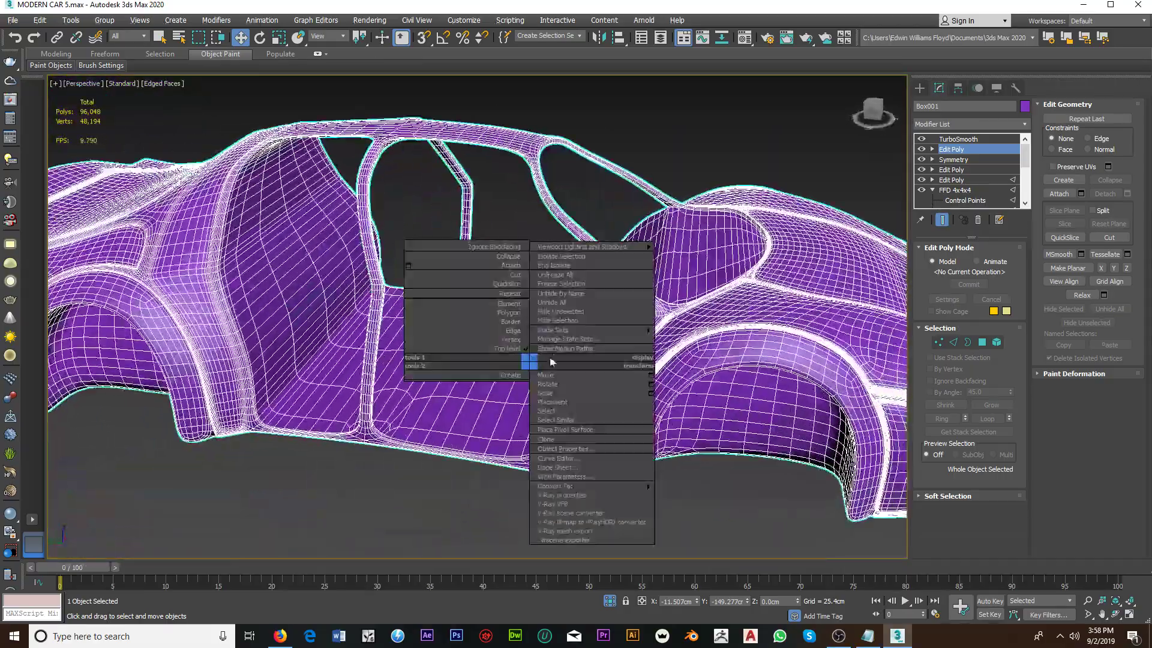
pyautogui.click(555, 302)
pyautogui.scroll(5, 692, 342)
pyautogui.scroll(-1, 692, 341)
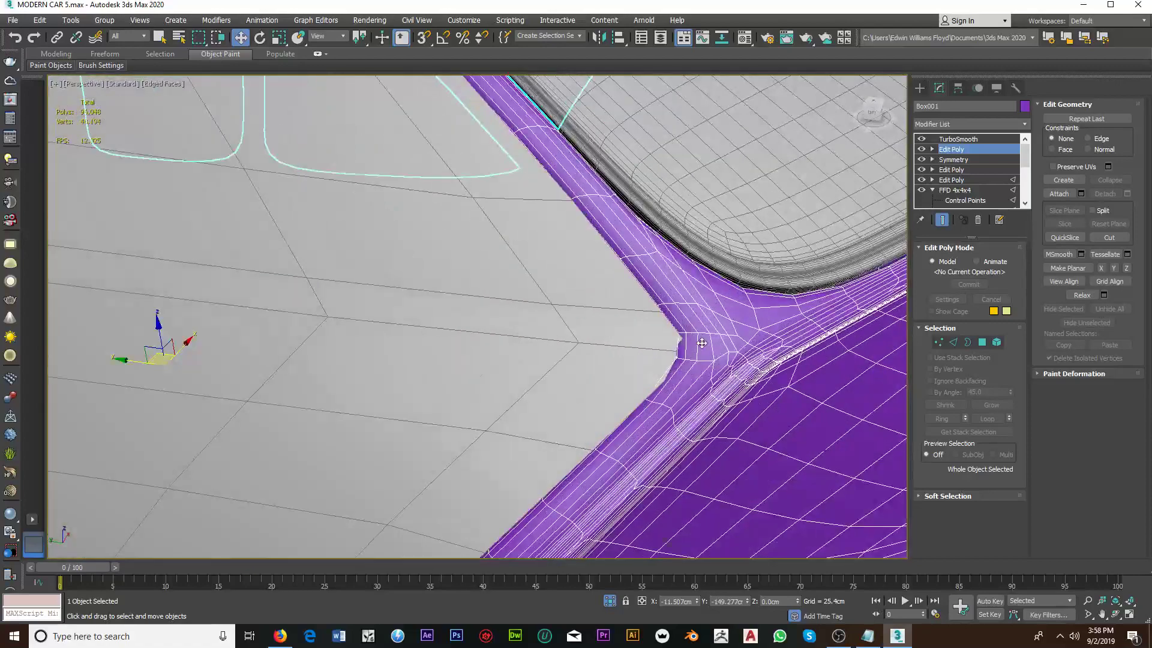
pyautogui.scroll(-2, 692, 342)
pyautogui.scroll(-1, 692, 342)
pyautogui.scroll(-5, 651, 298)
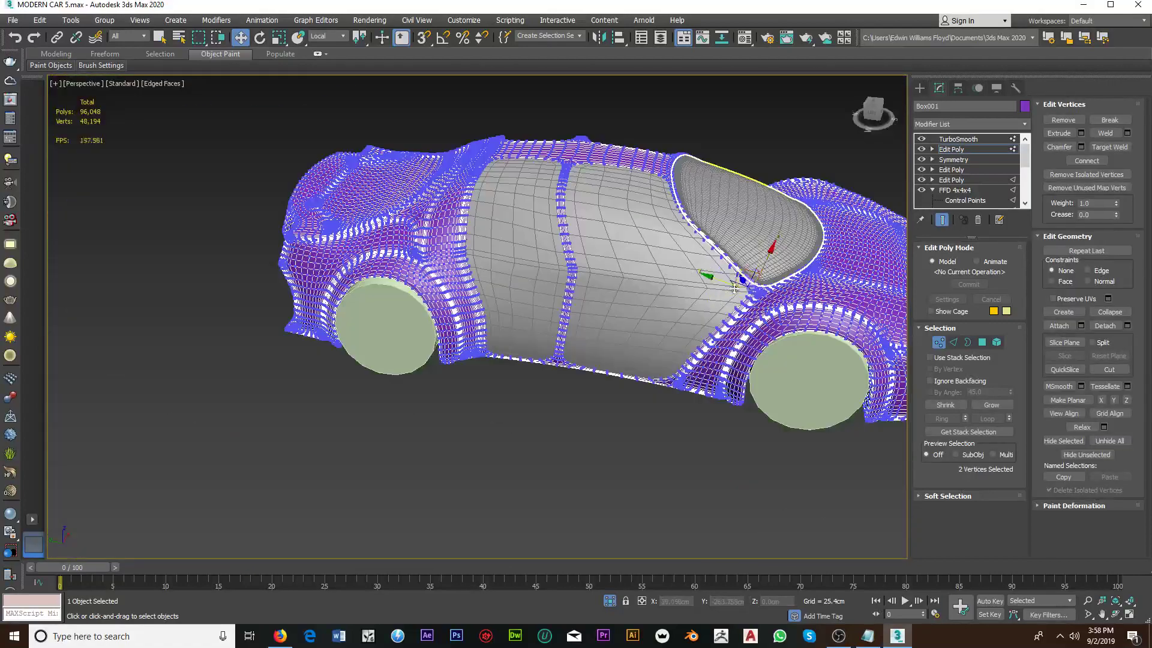
# Step: Select the front door panel and Attach the rear door panel to it
pyautogui.click(659, 304)
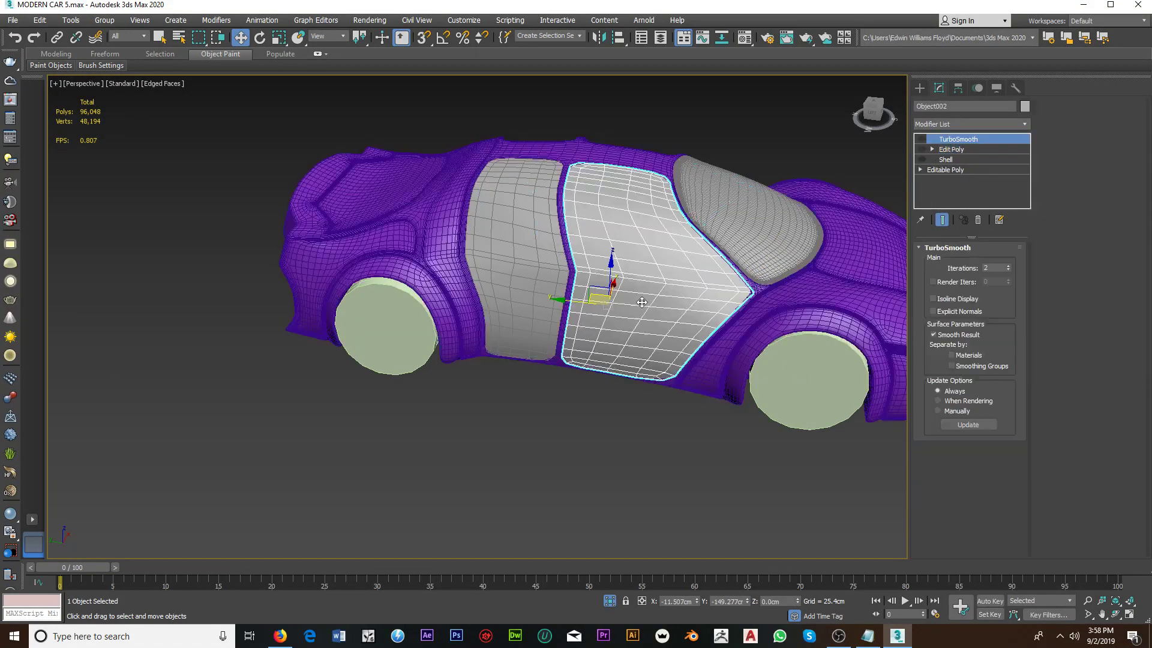
pyautogui.click(534, 276)
pyautogui.scroll(2, 587, 272)
pyautogui.scroll(-1, 587, 271)
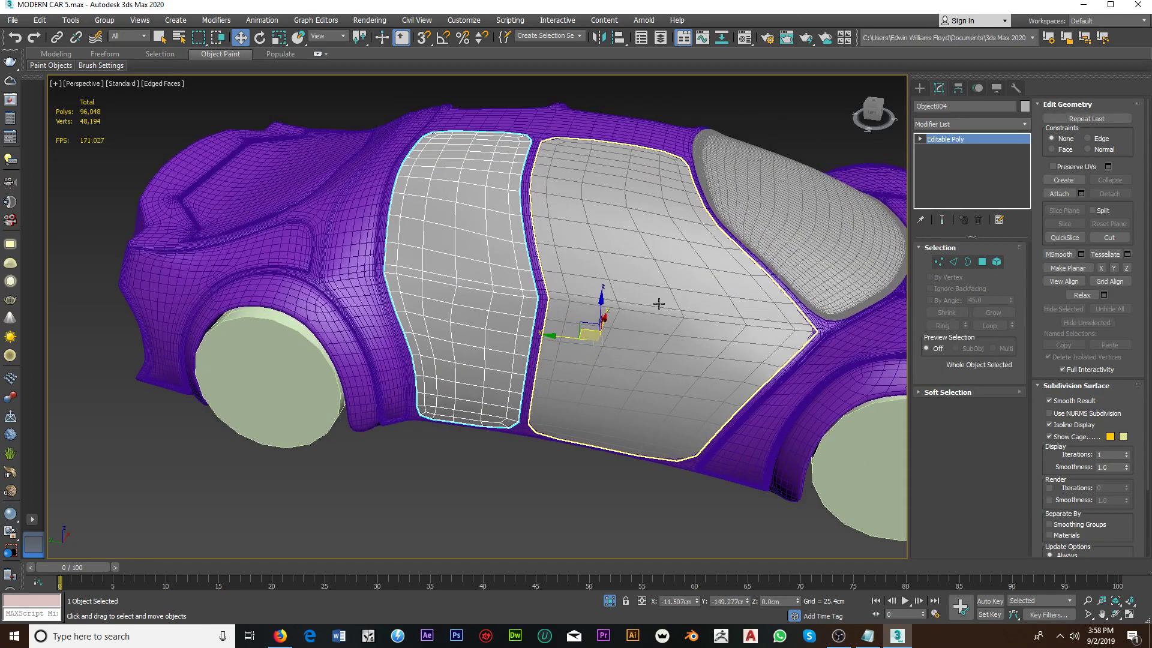
pyautogui.click(678, 310)
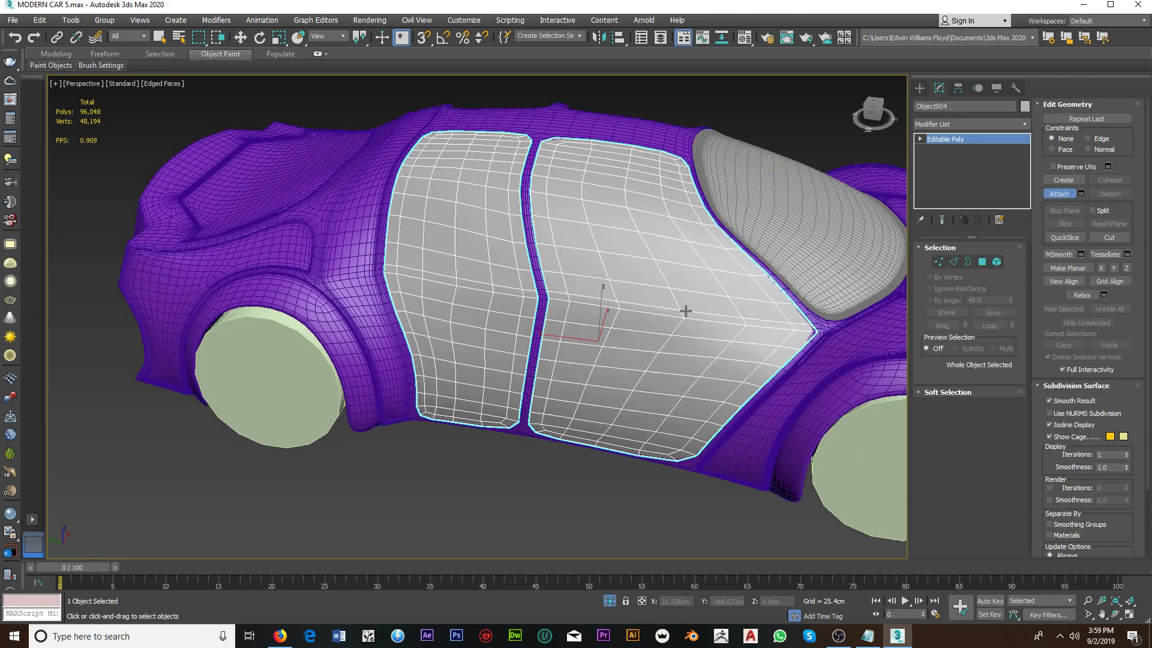
pyautogui.click(1057, 193)
# Step: Add a Shell modifier with Outer Amount 0.0cm and Inner Amount 3.0cm
pyautogui.click(980, 125)
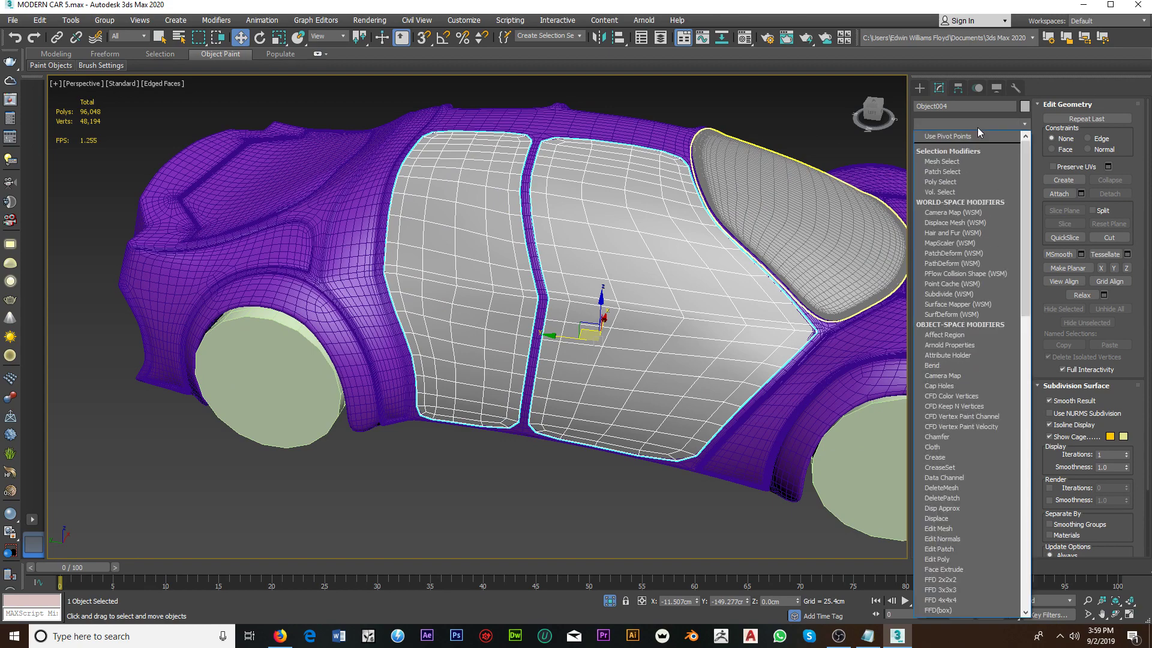
pyautogui.scroll(-1, 967, 198)
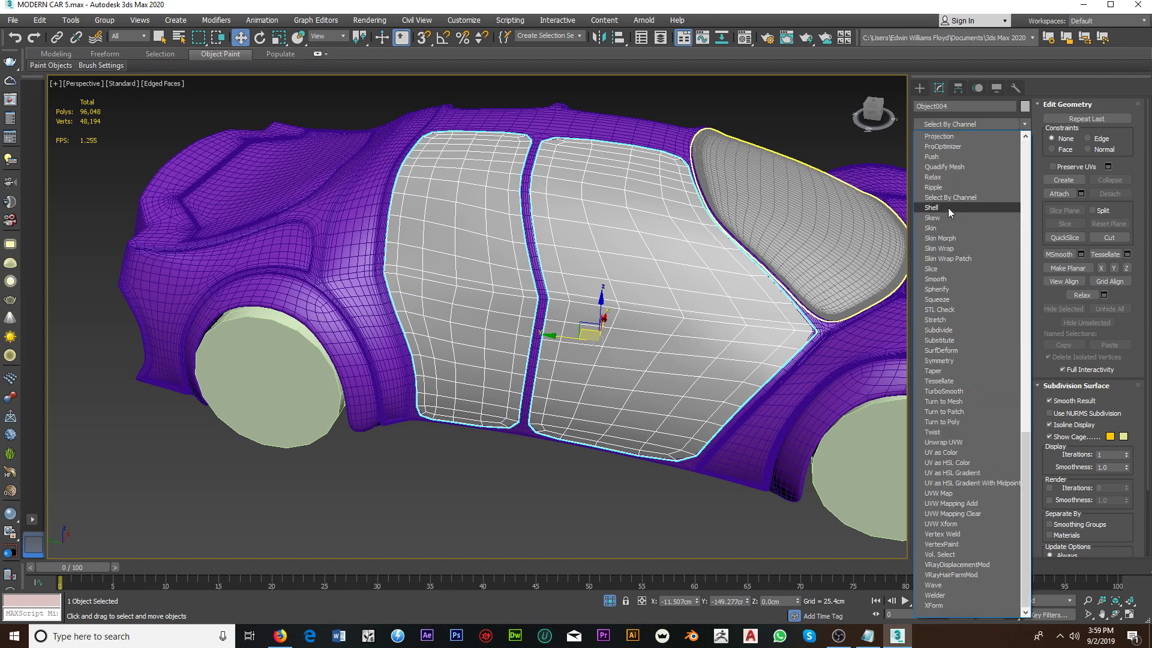
pyautogui.click(948, 208)
pyautogui.keyDown('alt'); pyautogui.moveTo(826, 289); pyautogui.dragTo(896, 261, button='middle'); pyautogui.keyUp('alt')
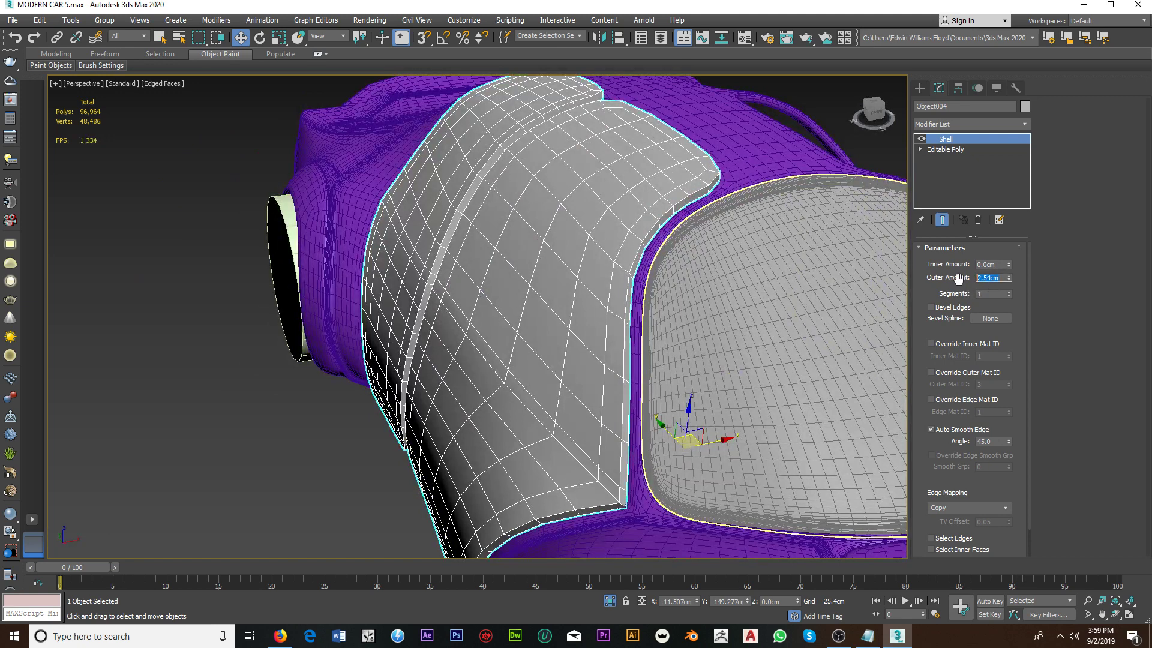
pyautogui.write('0')
pyautogui.press('Return')
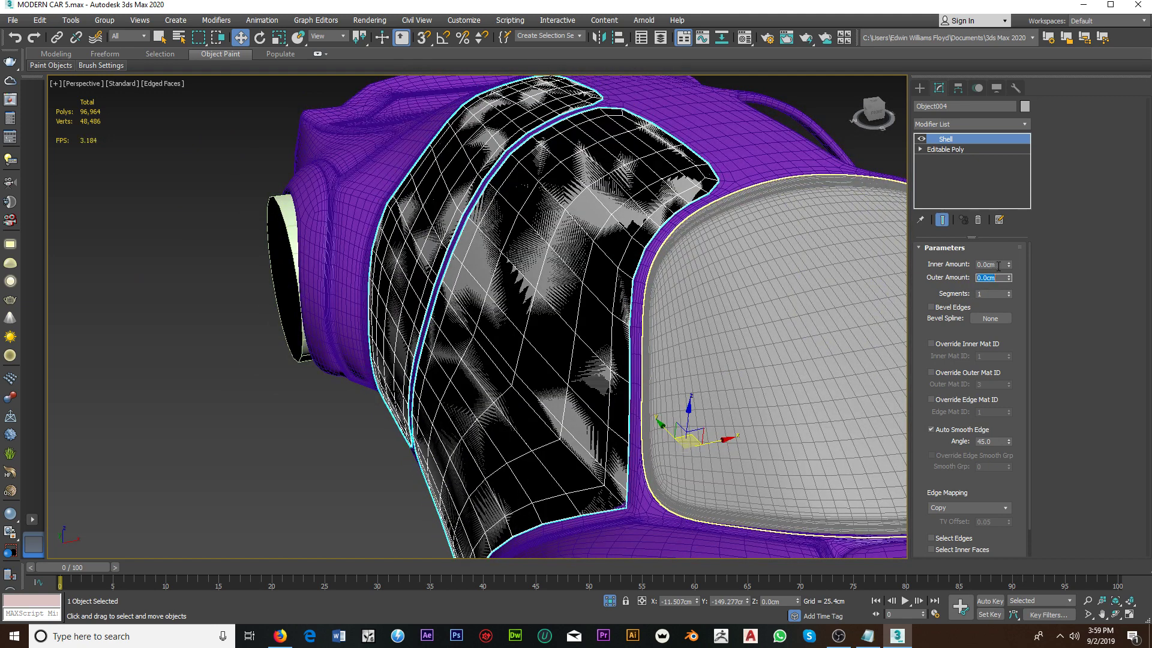
pyautogui.click(993, 265)
pyautogui.write('3')
pyautogui.press('Return')
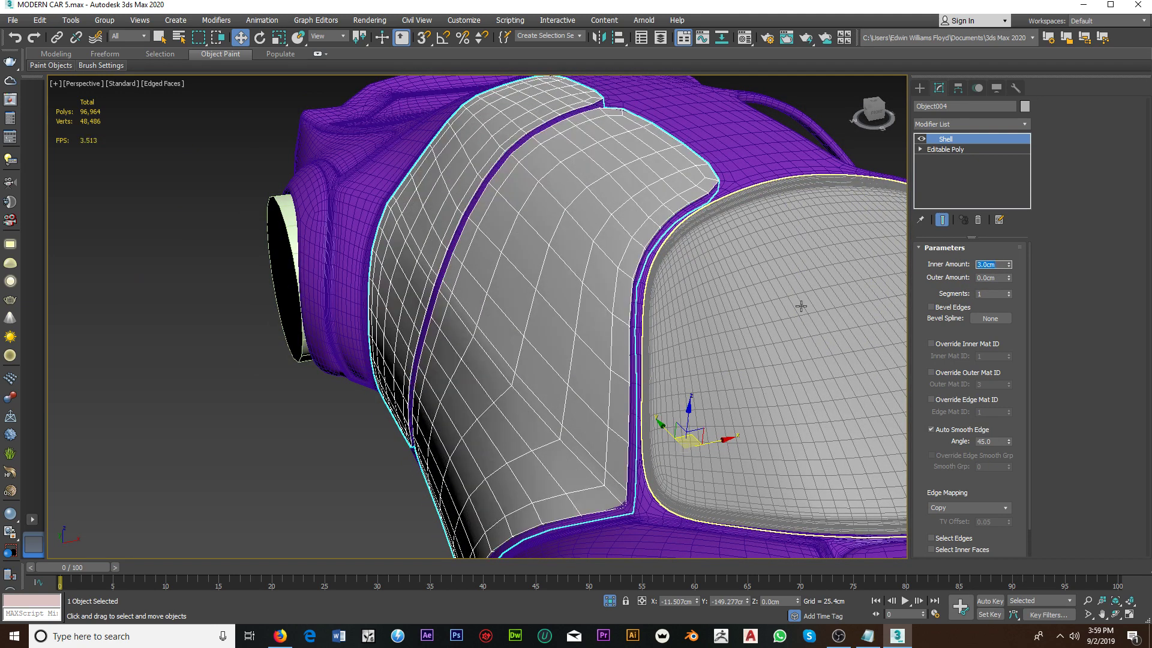
pyautogui.moveTo(801, 306)
pyautogui.keyDown('alt'); pyautogui.mouseDown(button='middle')
pyautogui.moveTo(737, 308)
pyautogui.moveTo(782, 298)
pyautogui.moveTo(754, 298)
pyautogui.moveTo(651, 311)
pyautogui.moveTo(758, 292)
pyautogui.mouseUp(button='middle'); pyautogui.keyUp('alt')
# Step: Toggle the Shell off and enter the Editable Poly vertex level
pyautogui.scroll(3, 738, 309)
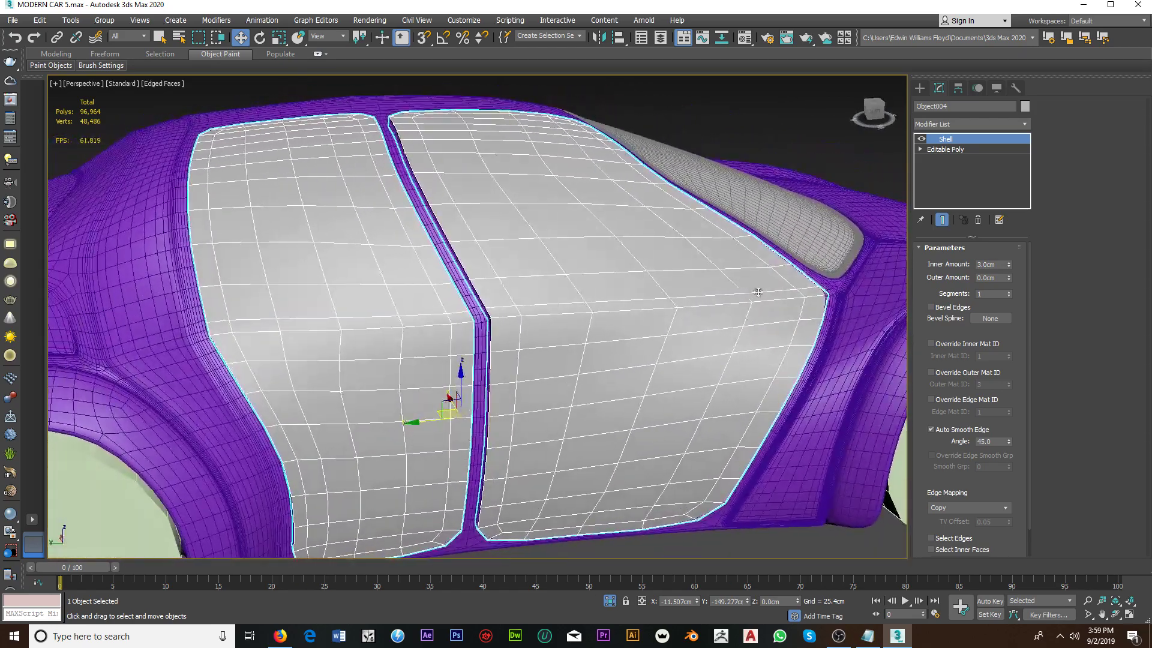
pyautogui.click(921, 139)
pyautogui.click(921, 149)
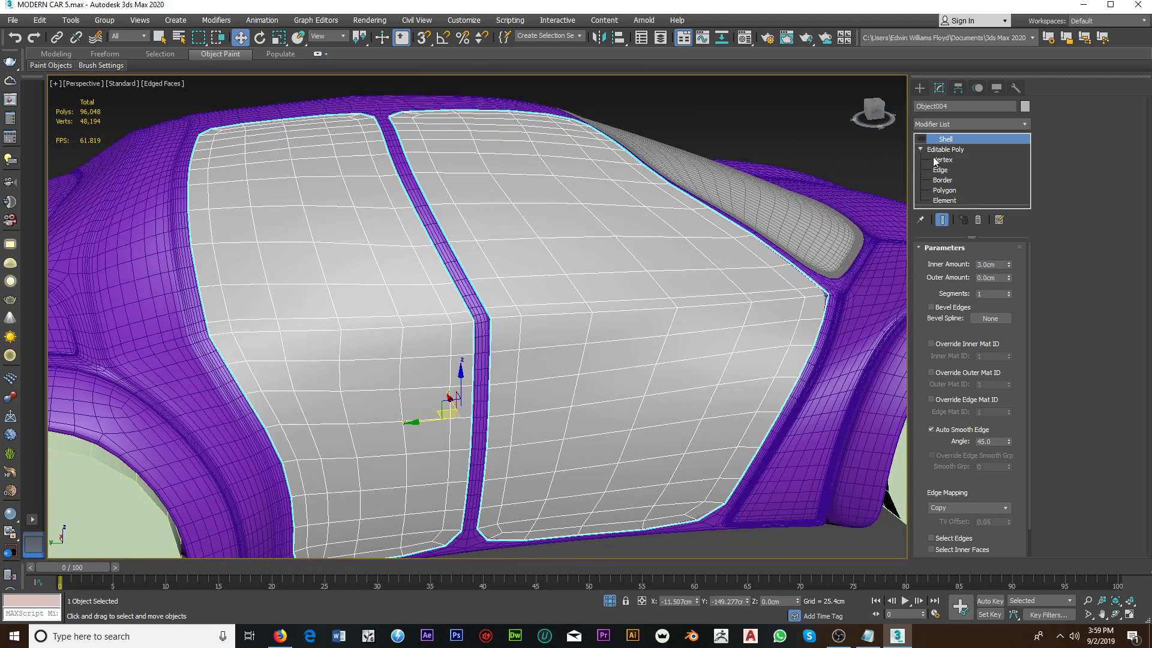
pyautogui.scroll(5, 512, 307)
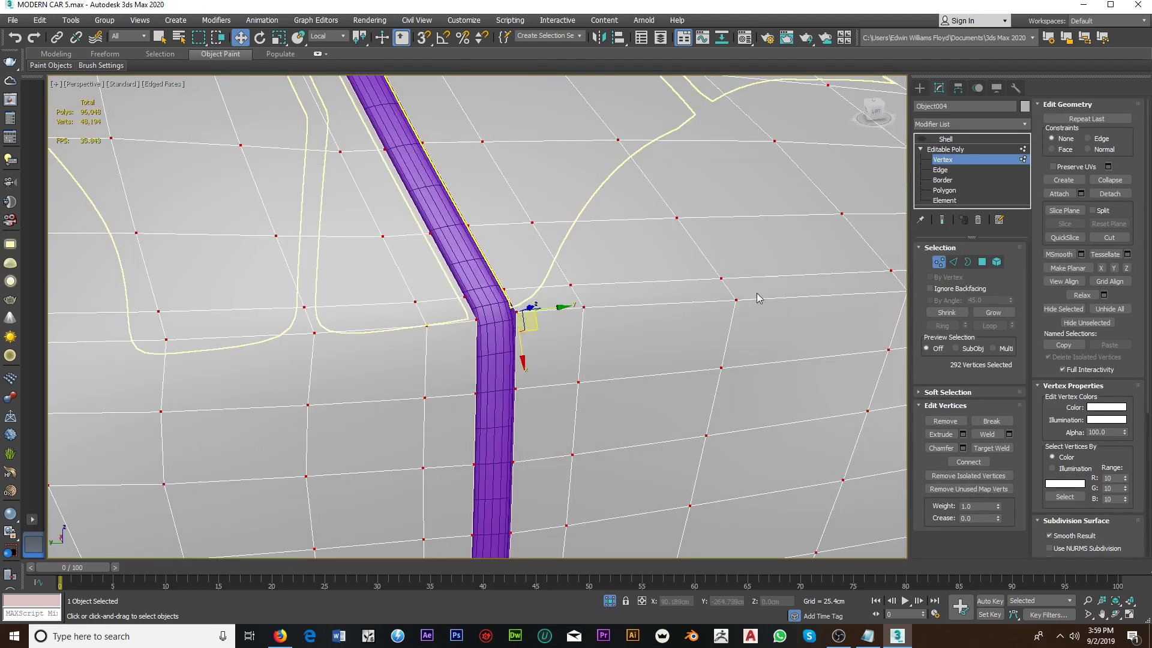
# Step: Exit door vertex mode, select Box001, and disable its TurboSmooth to see the base mesh
pyautogui.click(952, 161)
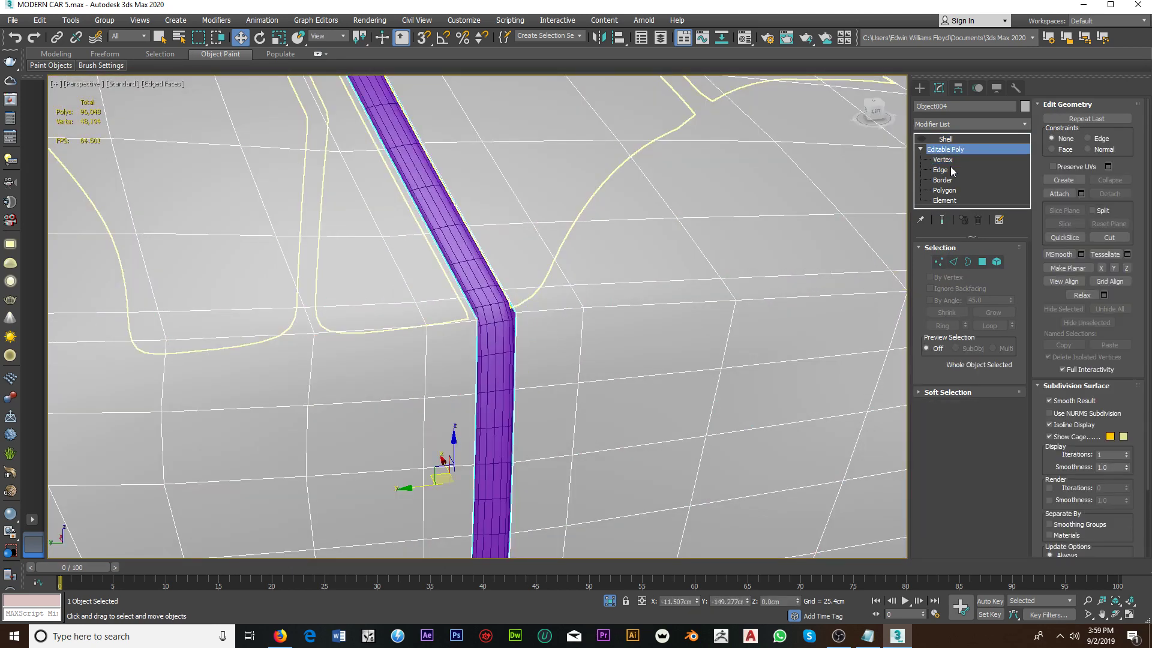
pyautogui.click(432, 240)
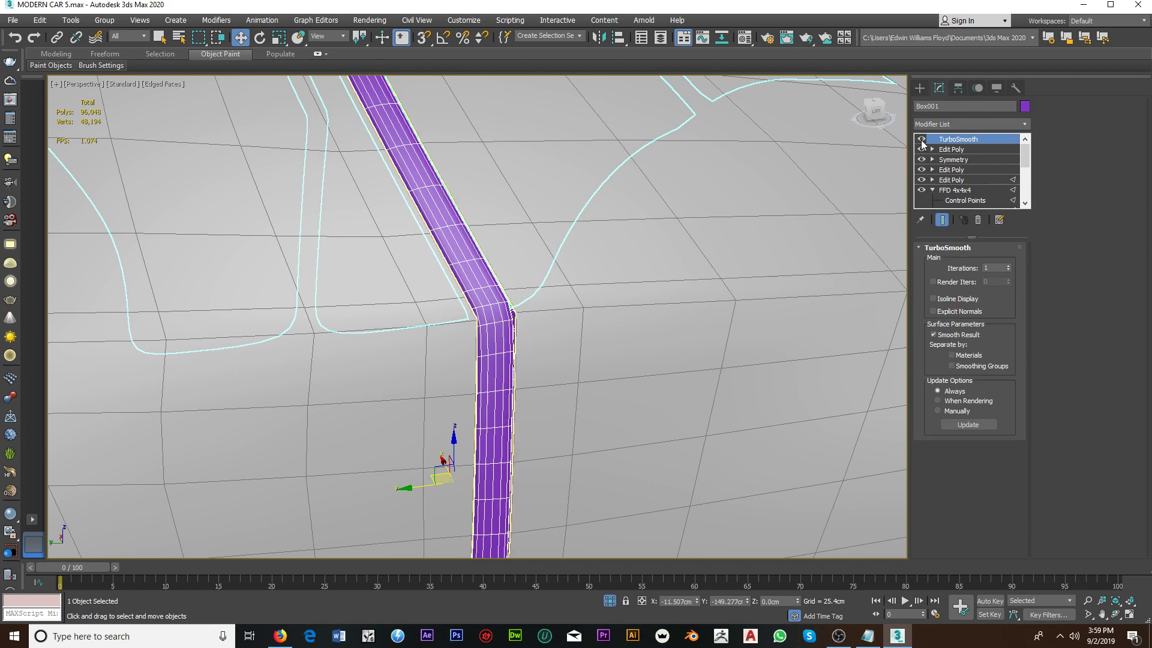
pyautogui.click(921, 139)
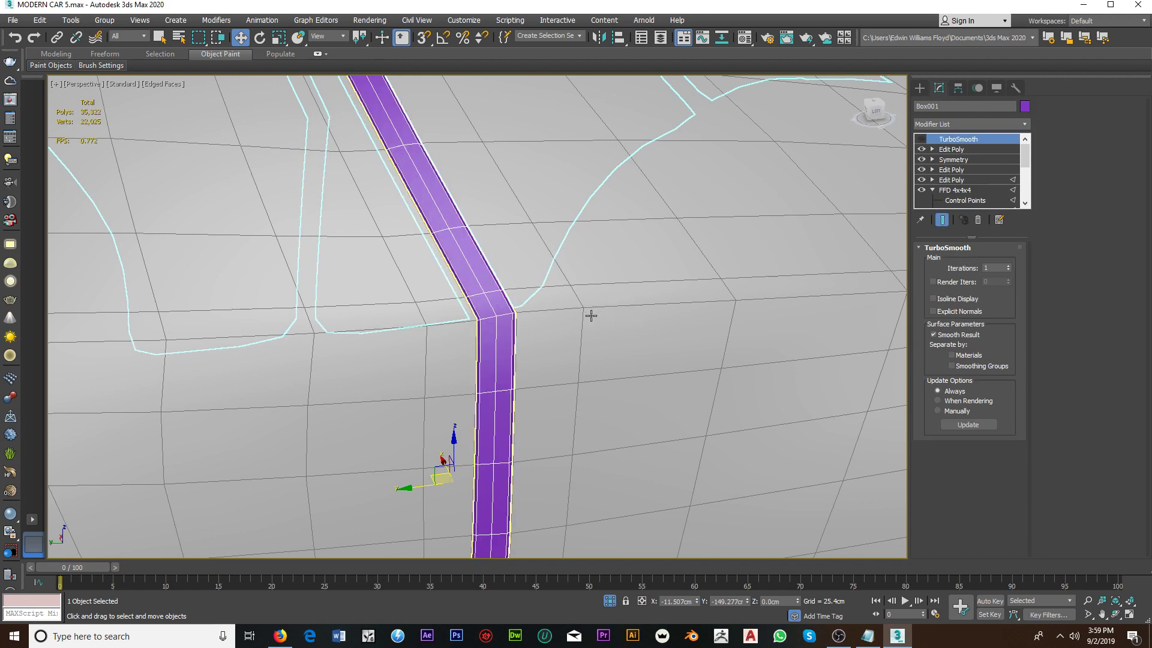
pyautogui.scroll(-2, 594, 314)
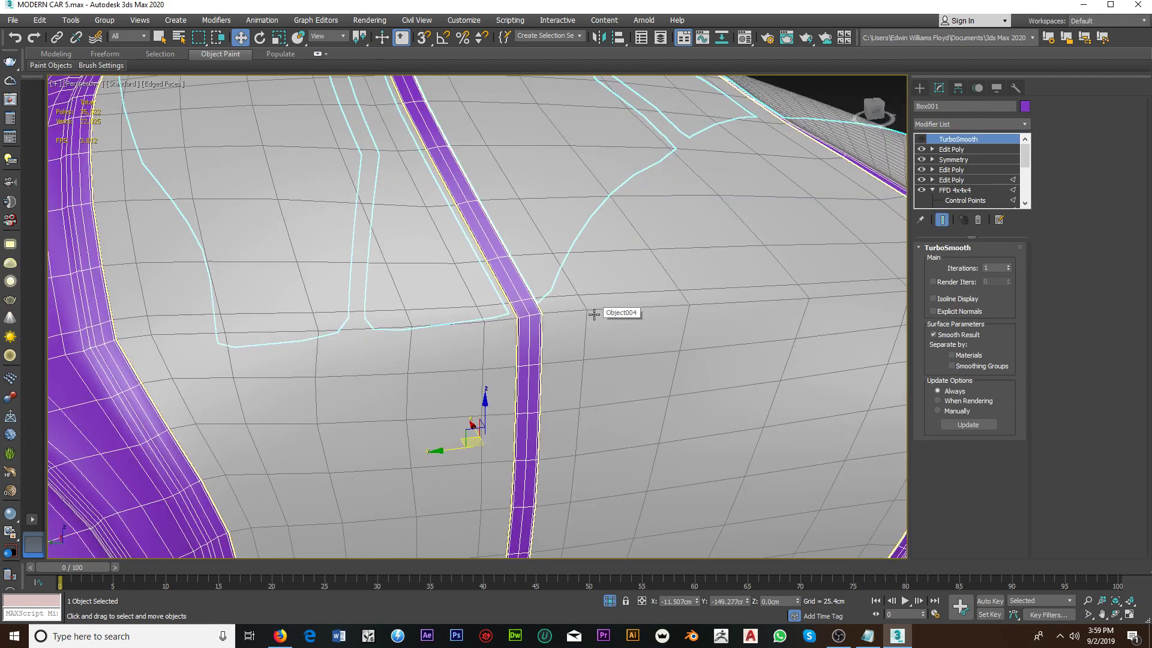
pyautogui.scroll(-5, 593, 314)
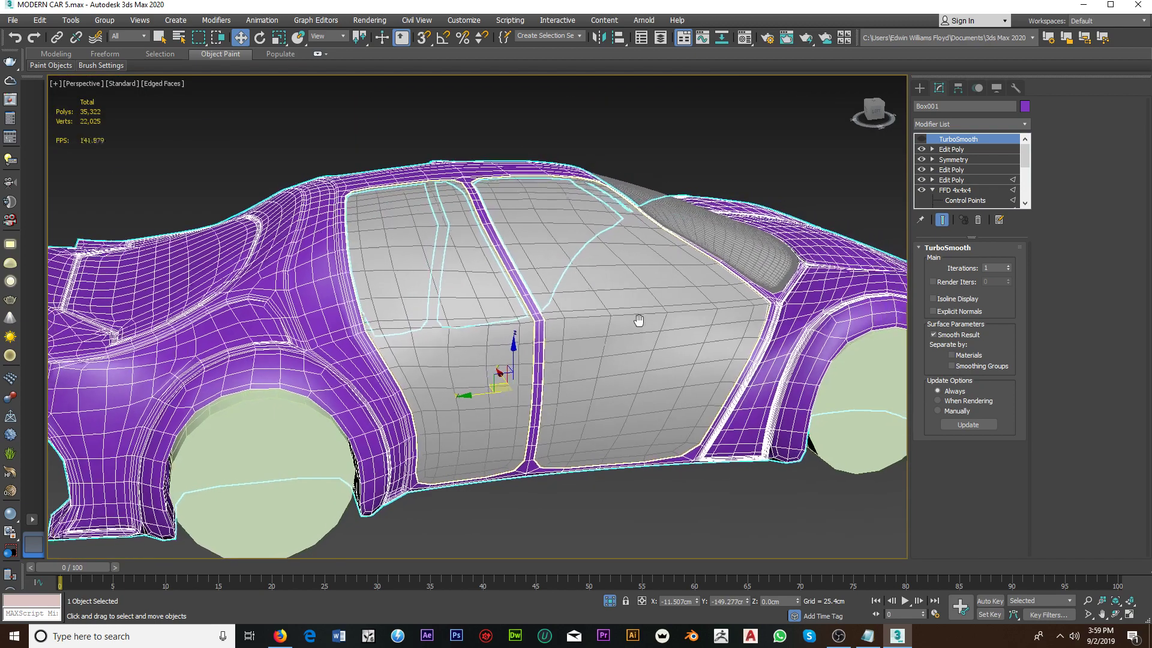
pyautogui.keyDown('alt'); pyautogui.moveTo(635, 319); pyautogui.dragTo(689, 323, button='middle'); pyautogui.keyUp('alt')
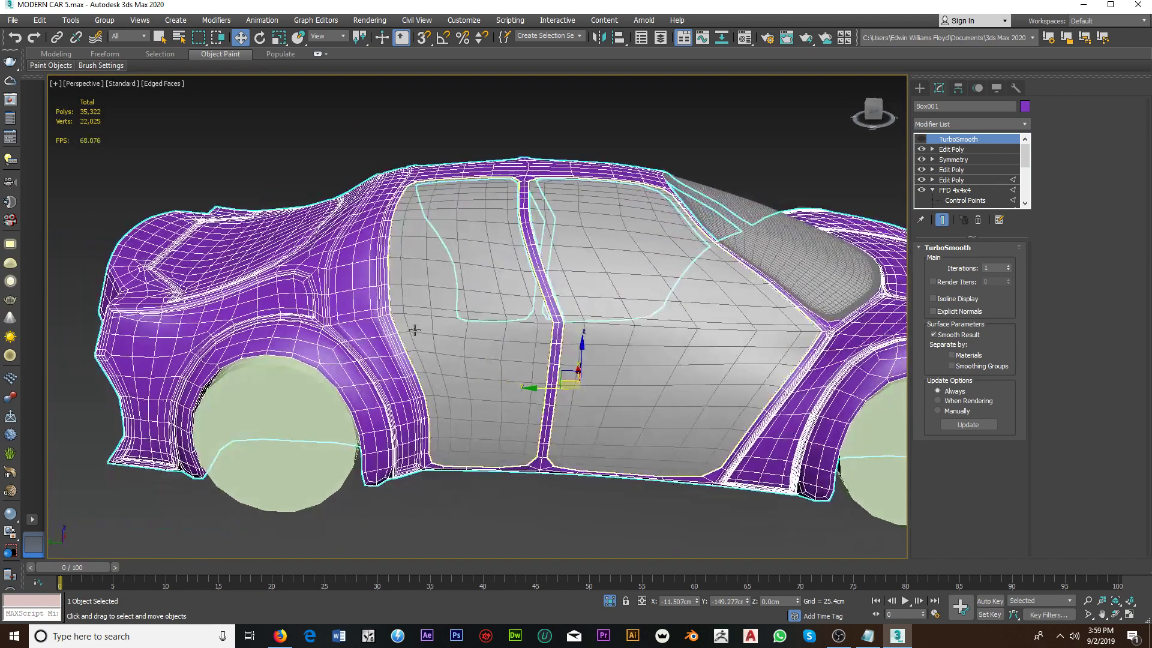
pyautogui.scroll(5, 414, 329)
pyautogui.moveTo(453, 324)
pyautogui.mouseDown(button='middle')
pyautogui.moveTo(334, 314)
pyautogui.moveTo(401, 319)
pyautogui.moveTo(399, 334)
pyautogui.moveTo(754, 372)
pyautogui.moveTo(444, 367)
pyautogui.mouseUp(button='middle')
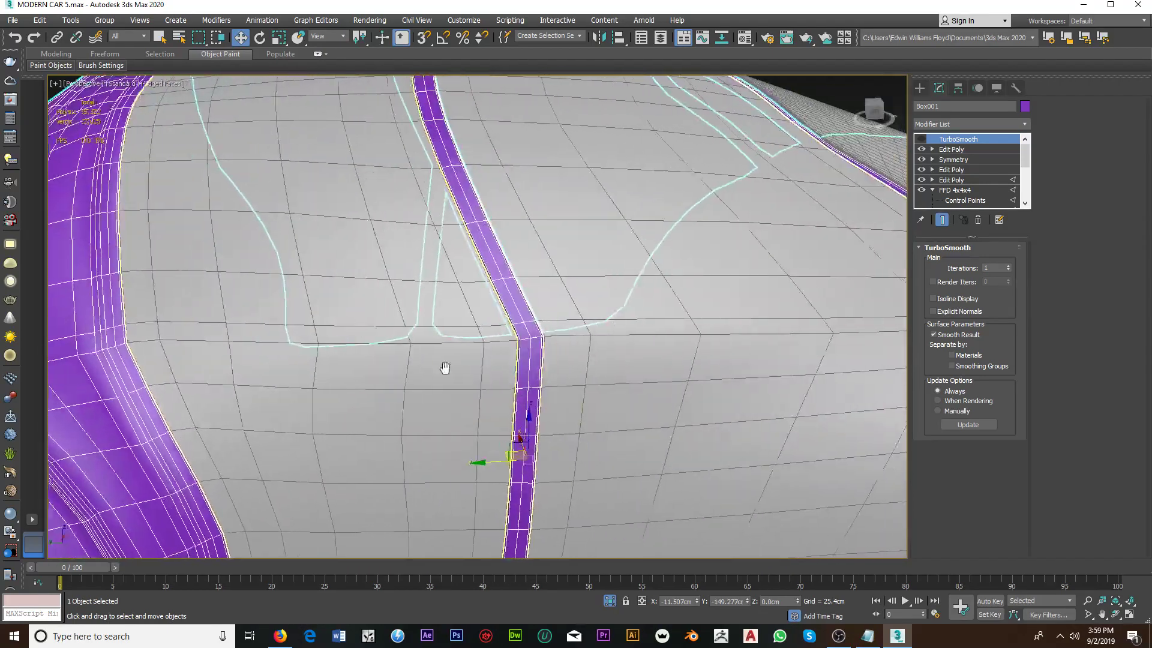
# Step: Select Object004 and enter Vertex sub-object mode
pyautogui.click(589, 335)
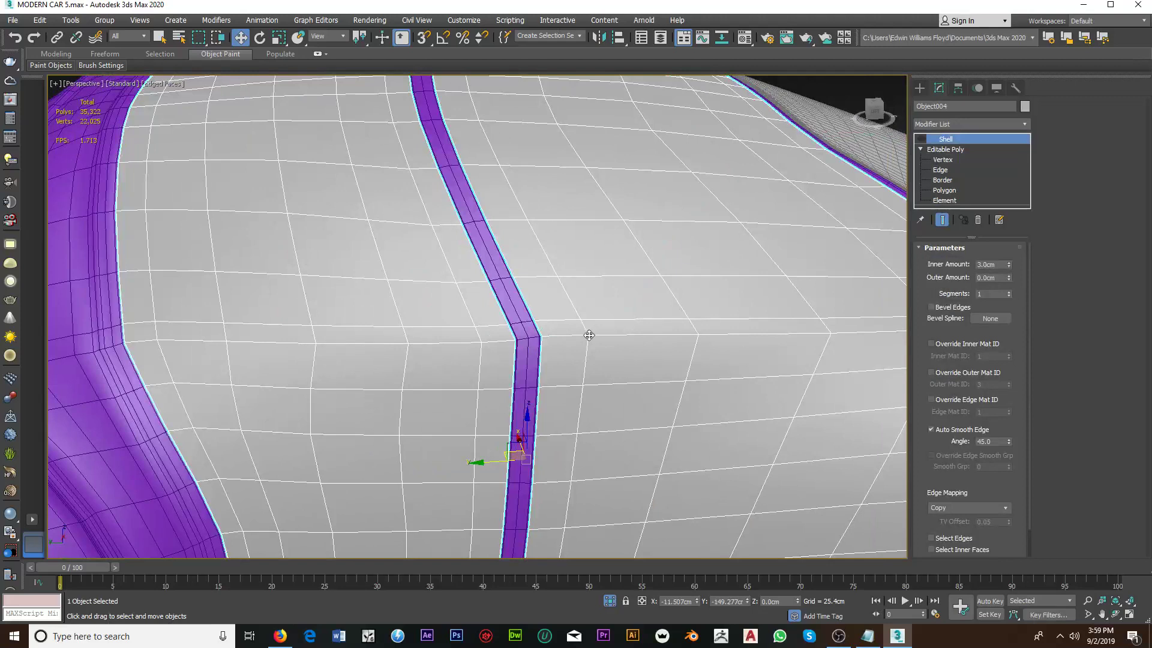
pyautogui.click(943, 159)
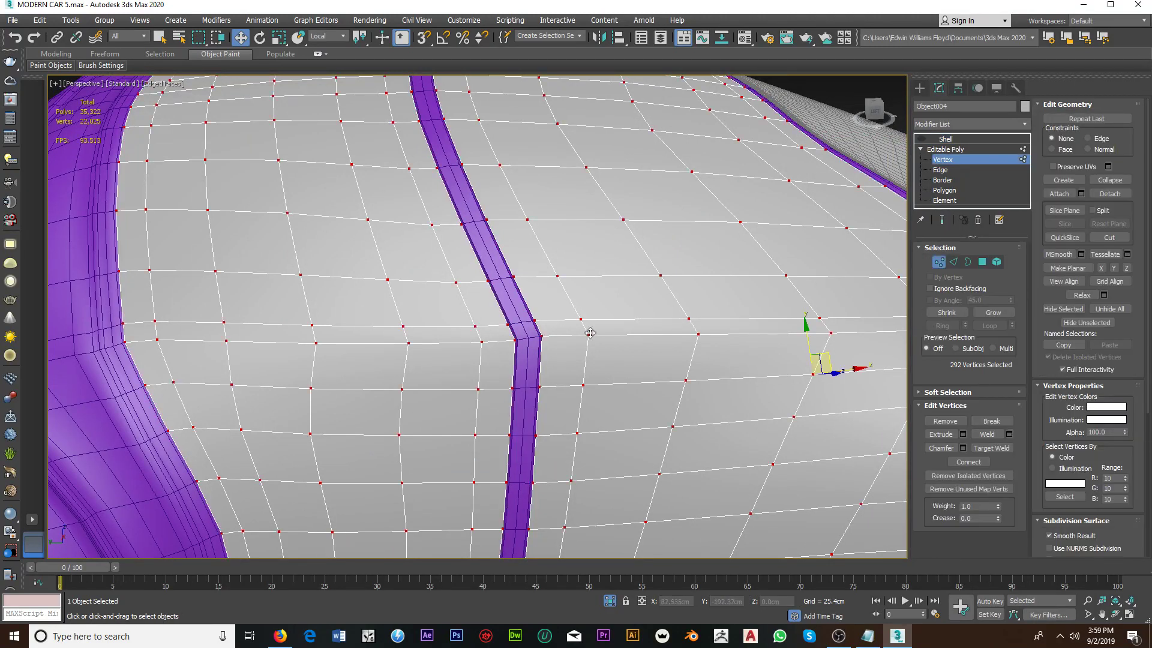
pyautogui.scroll(2, 562, 314)
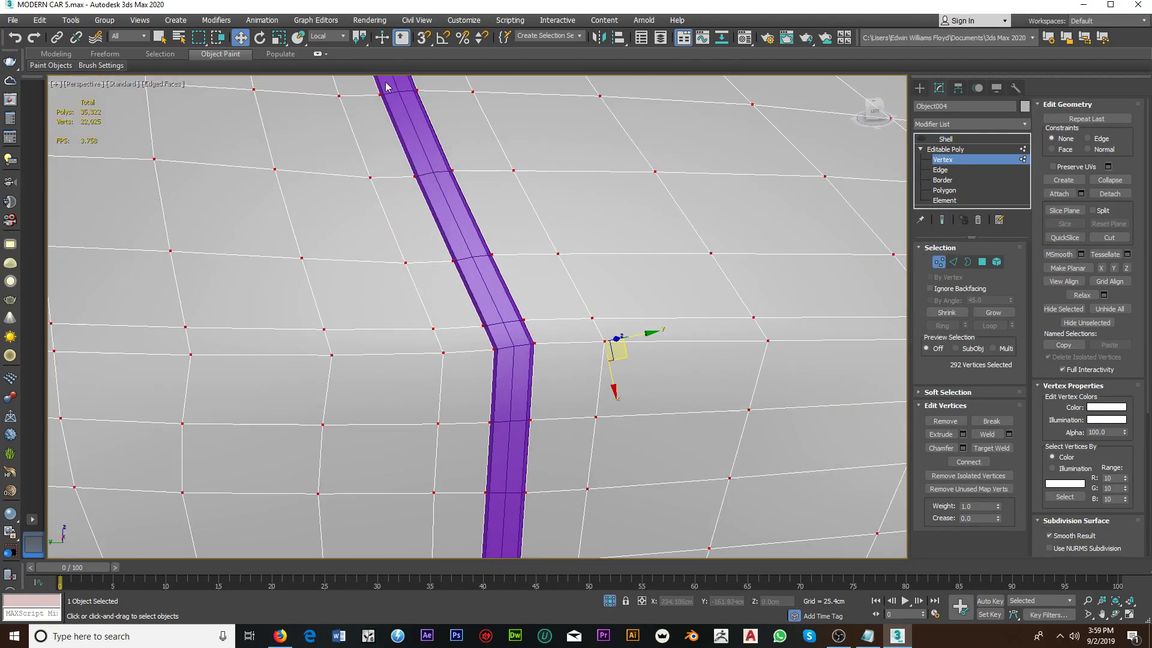
pyautogui.click(334, 41)
# Step: Target Weld the stray vertices near the purple strip onto their neighbouring vertices
pyautogui.rightClick(559, 265)
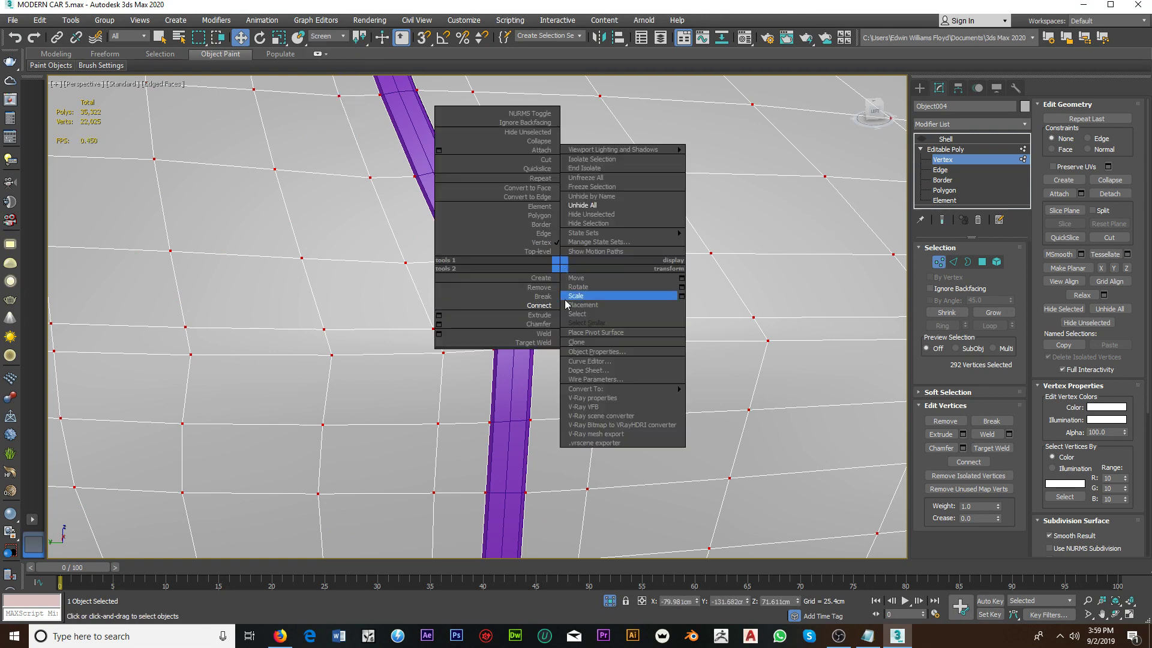
pyautogui.click(549, 343)
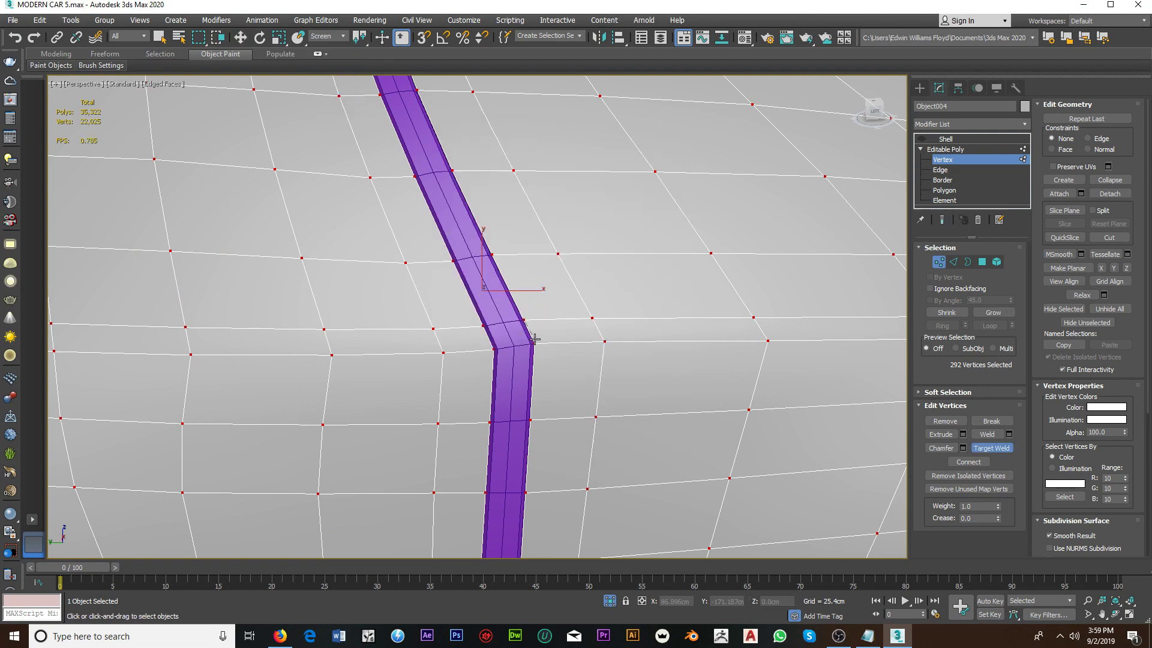
pyautogui.click(535, 340)
pyautogui.click(602, 341)
pyautogui.moveTo(733, 333); pyautogui.dragTo(561, 337, button='middle')
pyautogui.click(648, 342)
pyautogui.click(586, 345)
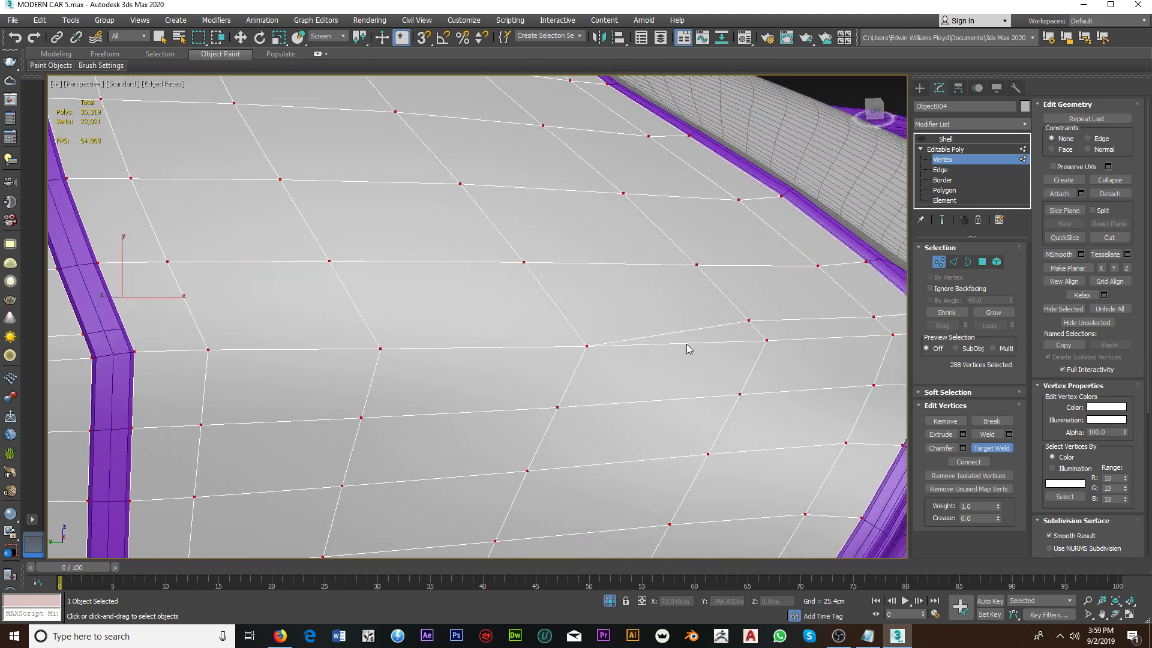
pyautogui.moveTo(690, 349); pyautogui.dragTo(519, 335, button='middle')
pyautogui.click(548, 347)
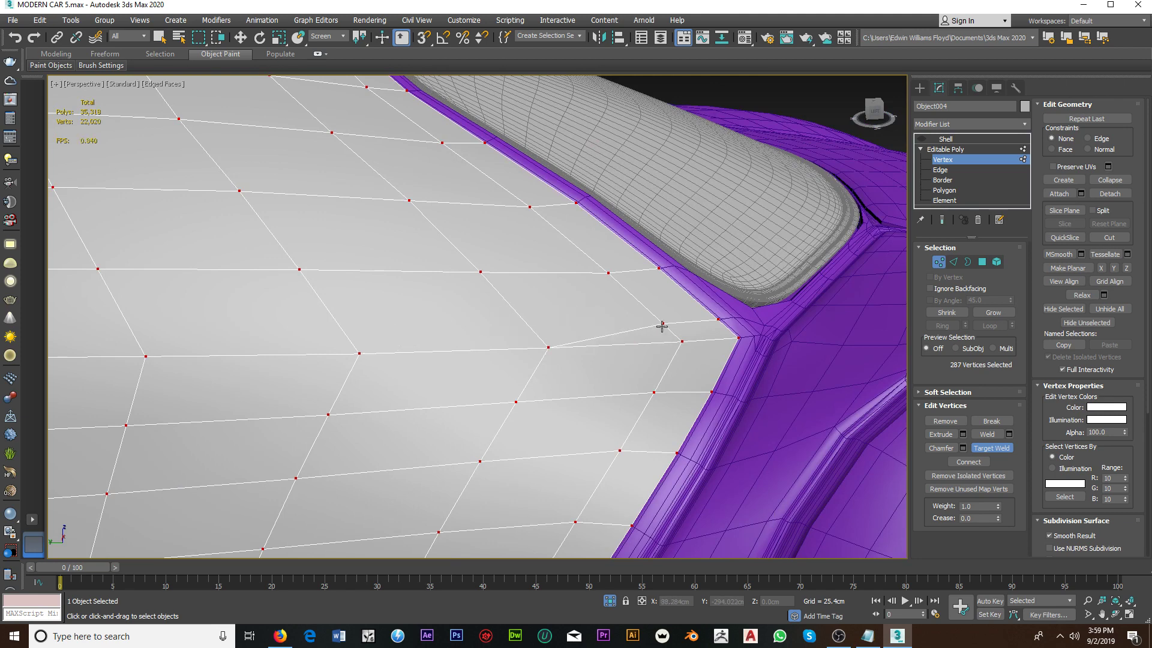
pyautogui.click(679, 341)
pyautogui.click(734, 337)
# Step: Weld the remaining loose edge vertices toward the wheel arch, leaving 22,011 vertices
pyautogui.scroll(-3, 718, 339)
pyautogui.moveTo(462, 357); pyautogui.dragTo(525, 336, button='middle')
pyautogui.scroll(3, 525, 333)
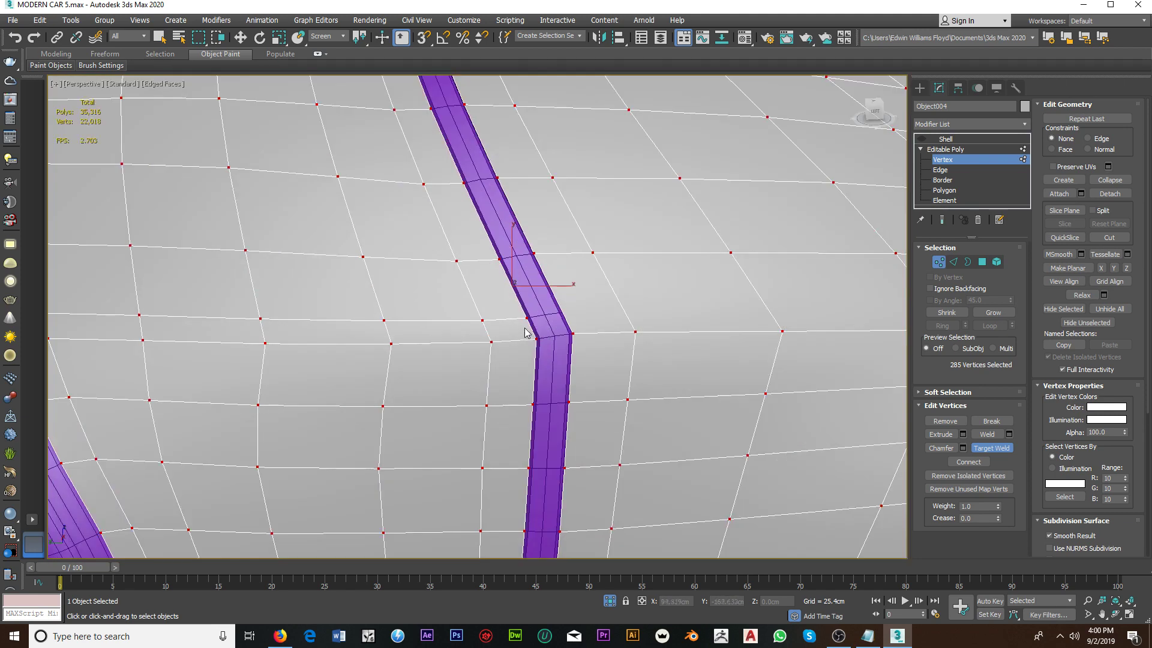
pyautogui.click(489, 342)
pyautogui.moveTo(413, 347); pyautogui.dragTo(665, 349, button='middle')
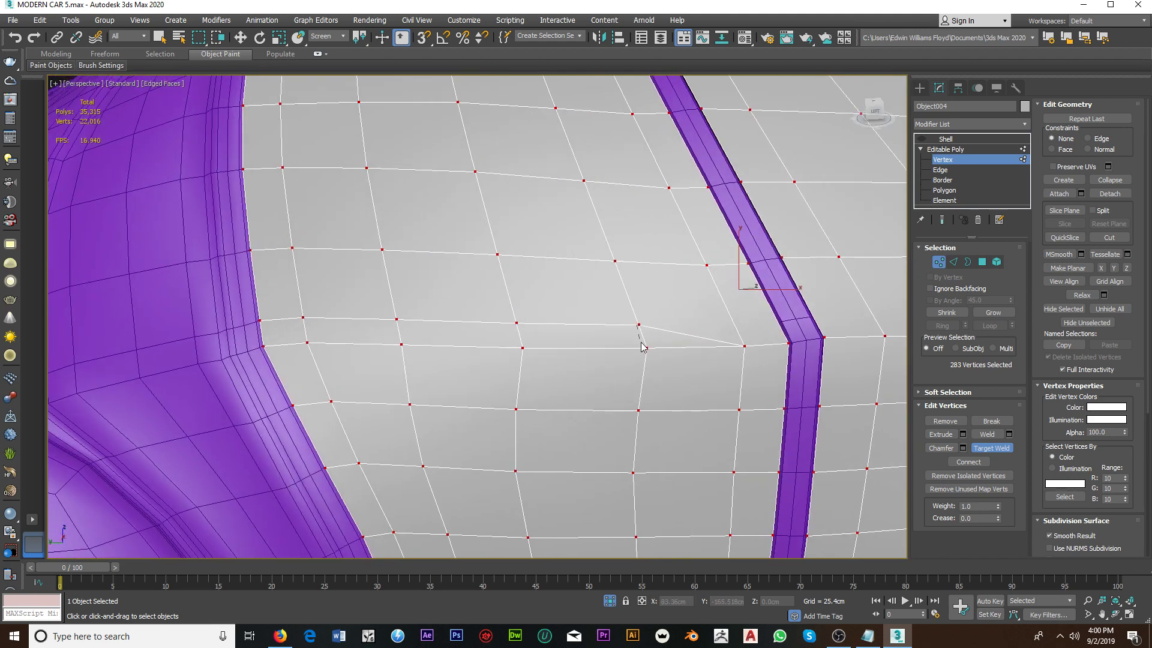
pyautogui.click(641, 346)
pyautogui.click(524, 346)
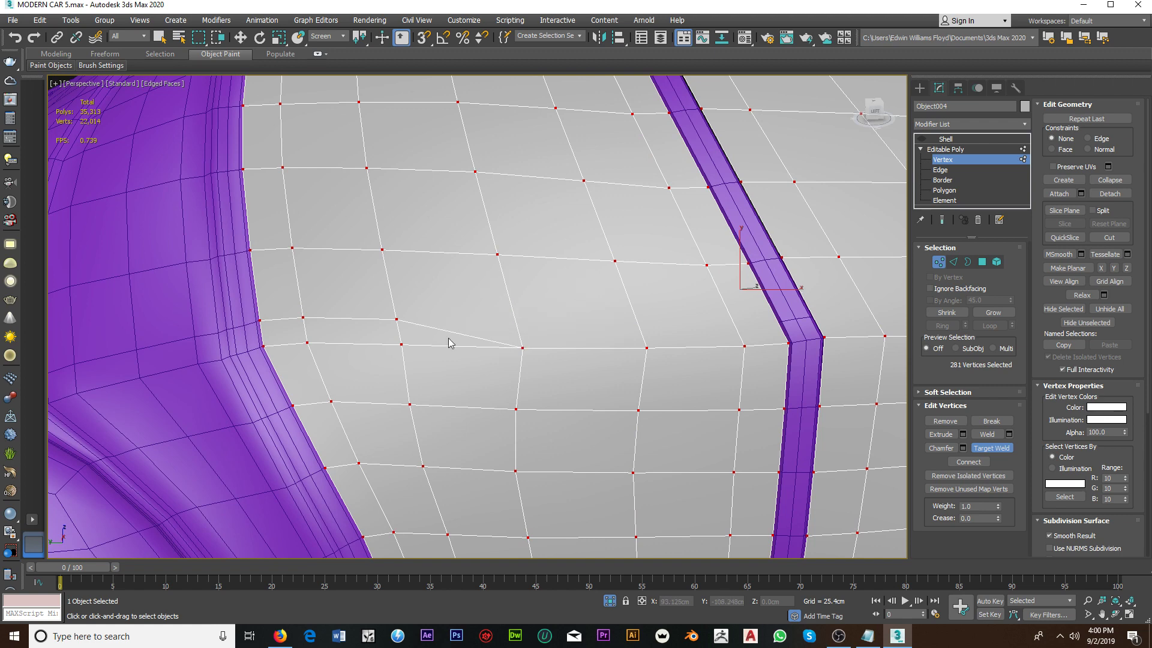
pyautogui.click(402, 345)
pyautogui.moveTo(270, 331); pyautogui.dragTo(443, 322, button='middle')
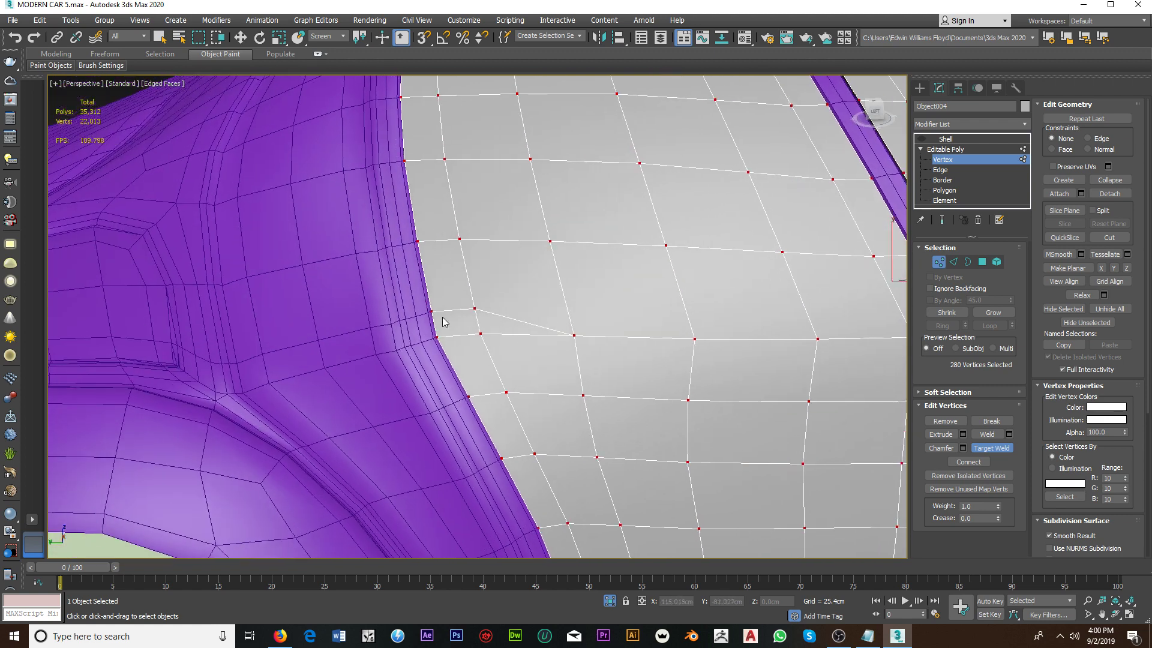
pyautogui.click(435, 338)
pyautogui.click(480, 333)
pyautogui.click(991, 448)
pyautogui.press('w')
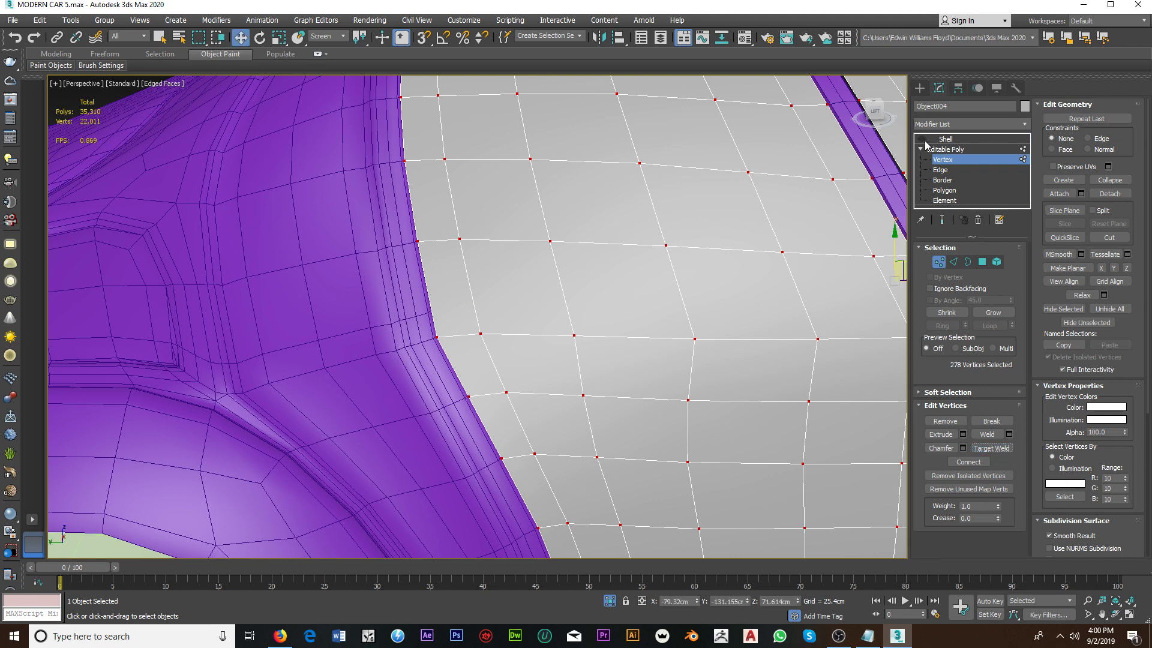
# Step: Leave Vertex mode and return to the Shell modifier on the door object
pyautogui.click(938, 262)
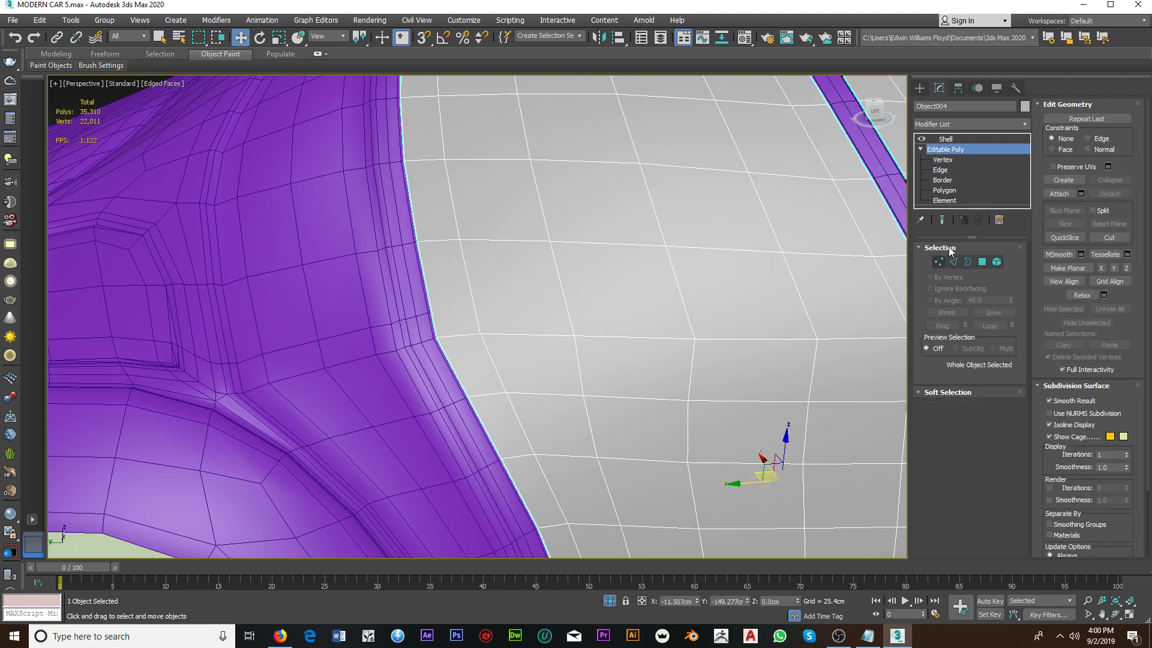
pyautogui.click(946, 140)
pyautogui.scroll(-3, 687, 298)
pyautogui.moveTo(687, 298)
pyautogui.keyDown('alt'); pyautogui.mouseDown(button='middle')
pyautogui.moveTo(660, 311)
pyautogui.moveTo(525, 306)
pyautogui.mouseUp(button='middle'); pyautogui.keyUp('alt')
pyautogui.scroll(3, 525, 306)
pyautogui.scroll(2, 552, 311)
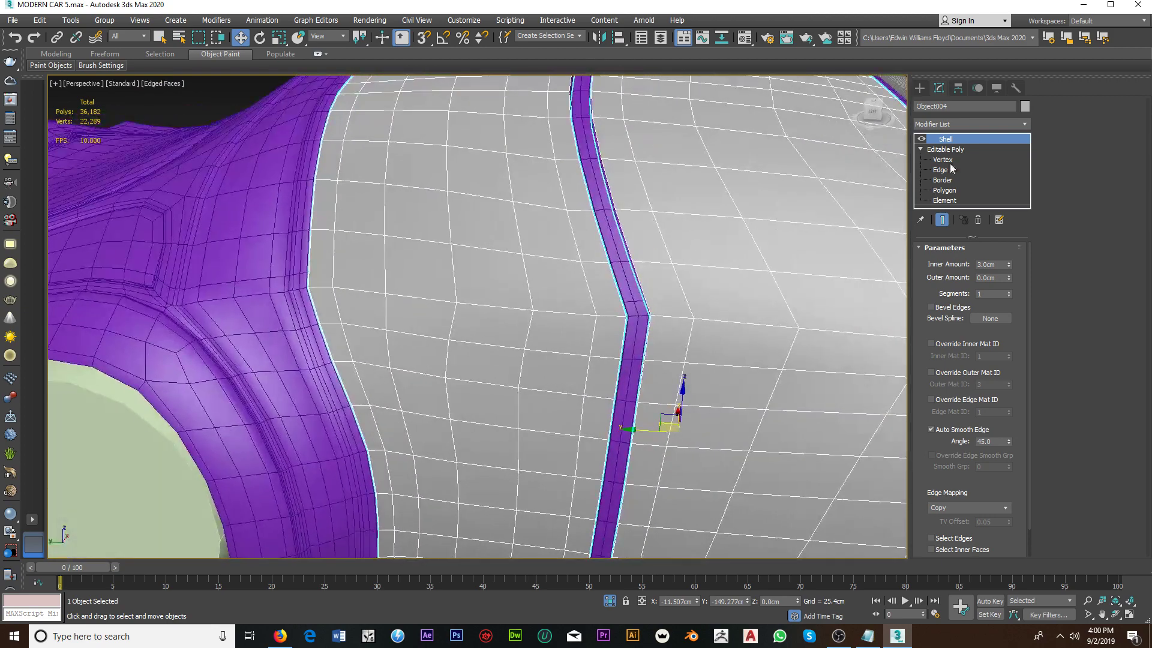
# Step: Add an Edit Poly modifier above Shell, enter Polygon mode, then exit sub-object mode
pyautogui.click(967, 123)
pyautogui.scroll(-2, 955, 445)
pyautogui.click(959, 529)
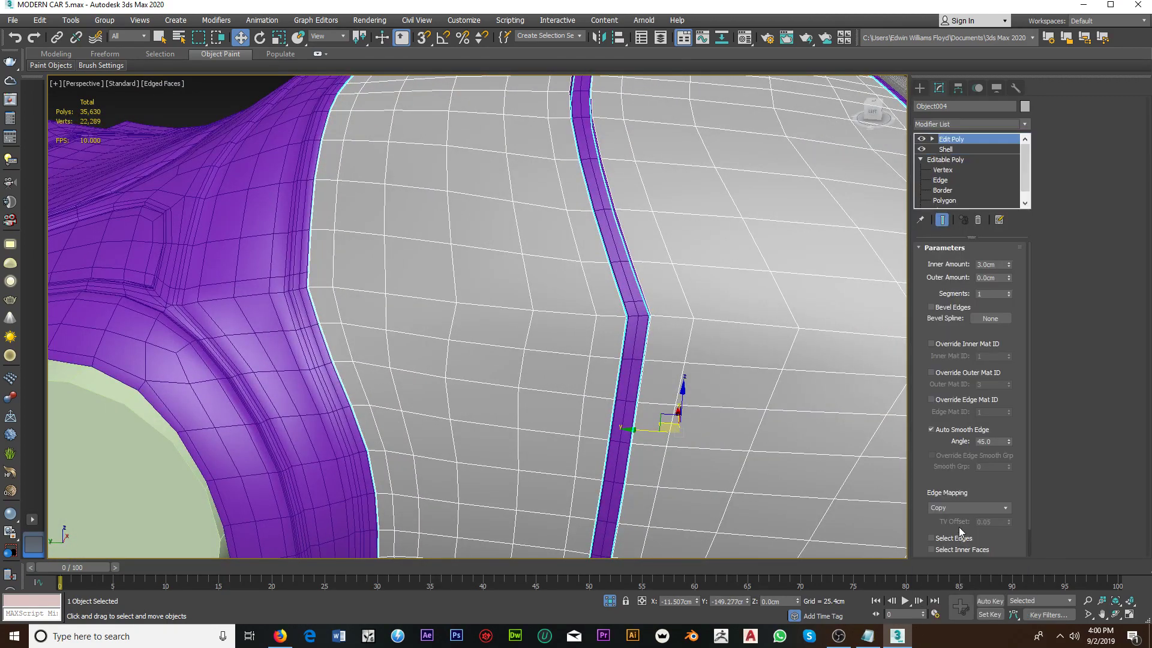
pyautogui.press('4')
pyautogui.scroll(-5, 638, 329)
pyautogui.moveTo(638, 329)
pyautogui.keyDown('alt'); pyautogui.mouseDown(button='middle')
pyautogui.moveTo(579, 386)
pyautogui.moveTo(588, 370)
pyautogui.moveTo(568, 359)
pyautogui.mouseUp(button='middle'); pyautogui.keyUp('alt')
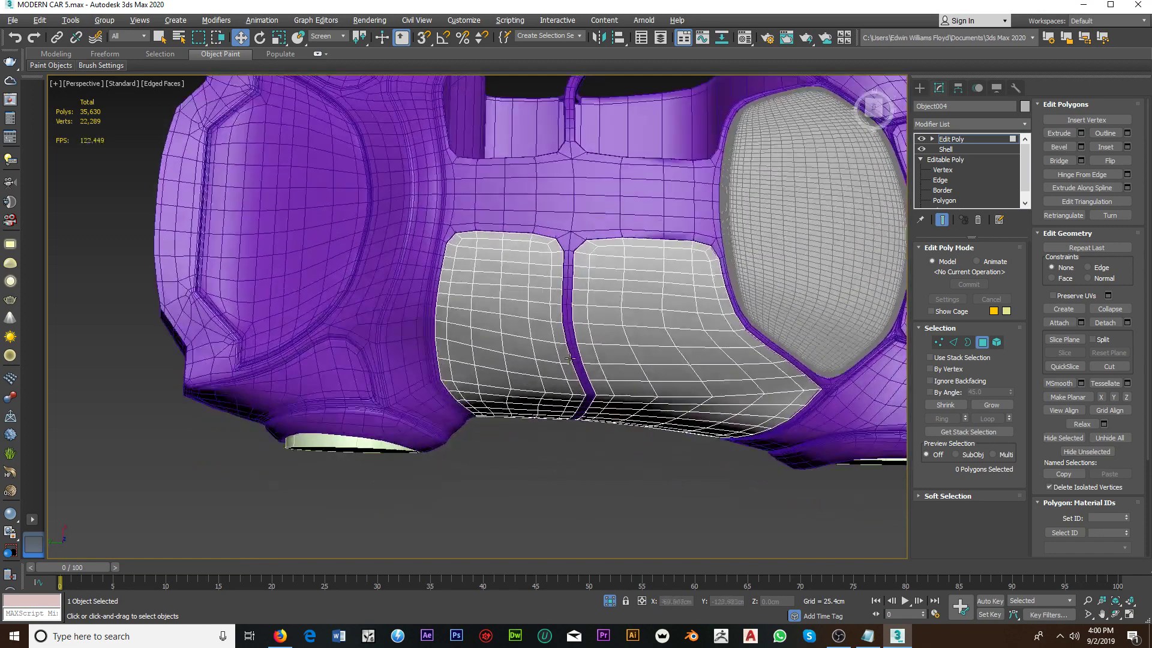
pyautogui.click(161, 40)
pyautogui.scroll(2, 468, 251)
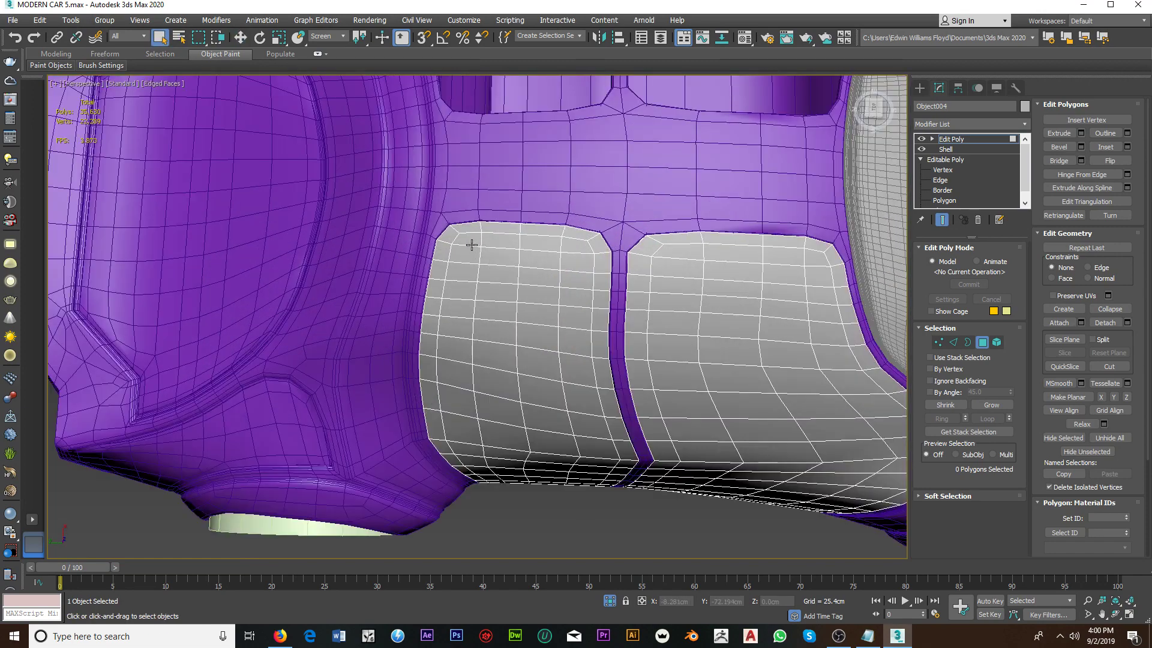
pyautogui.click(982, 341)
pyautogui.keyDown('alt'); pyautogui.moveTo(663, 250); pyautogui.dragTo(673, 313, button='middle'); pyautogui.keyUp('alt')
# Step: Turn on See-Through display in the door object's Object Properties
pyautogui.rightClick(669, 312)
pyautogui.click(701, 399)
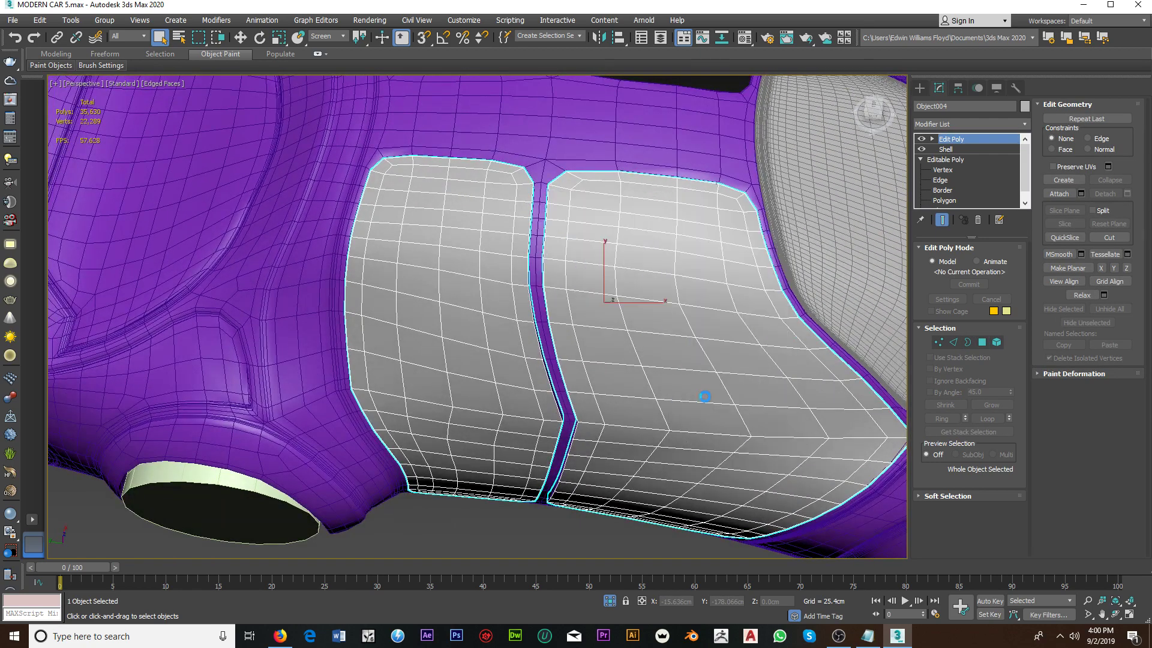
pyautogui.click(492, 328)
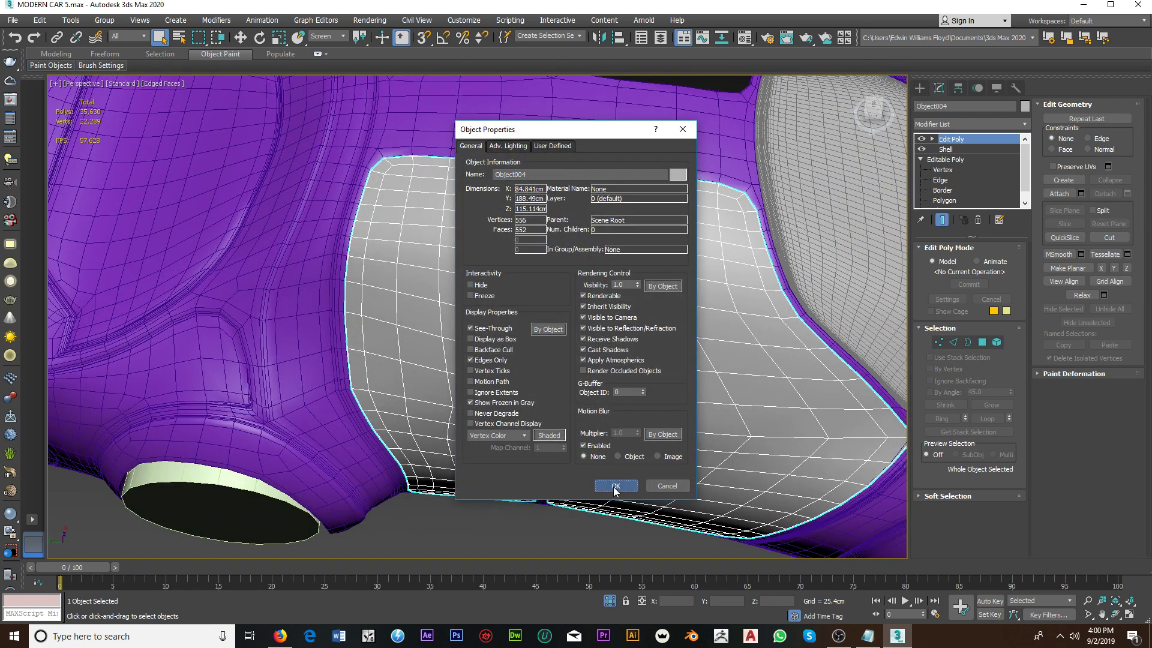
pyautogui.click(616, 485)
# Step: In Polygon mode, select the main block of front door panel polygons
pyautogui.click(982, 342)
pyautogui.scroll(1, 481, 266)
pyautogui.scroll(2, 456, 240)
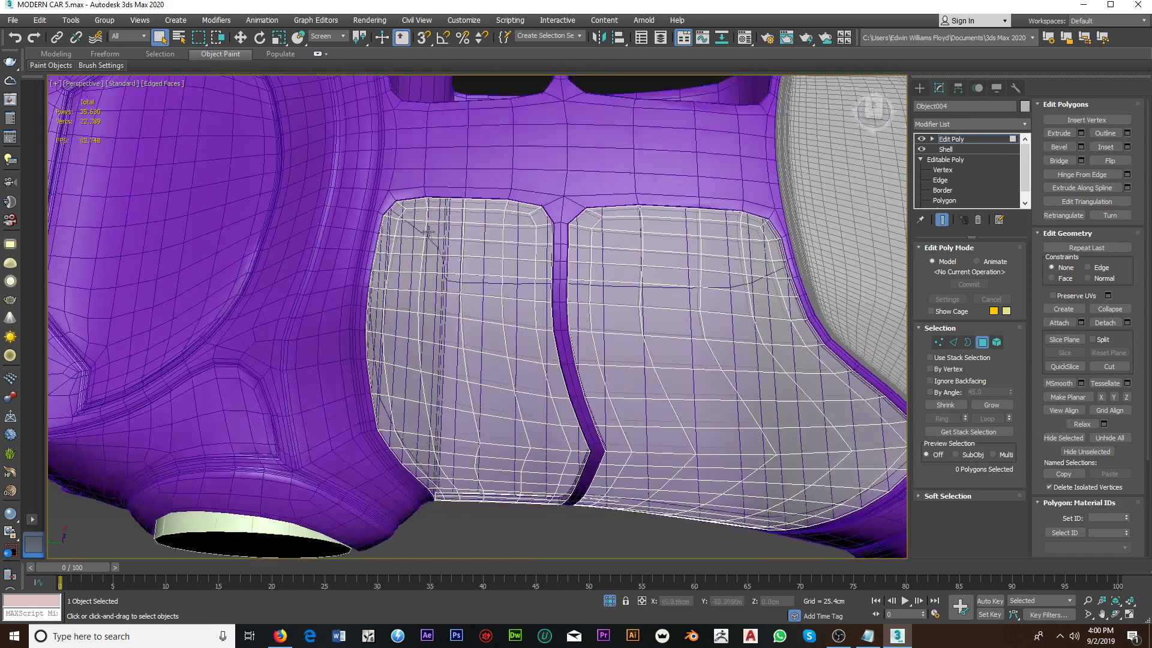
pyautogui.scroll(2, 414, 210)
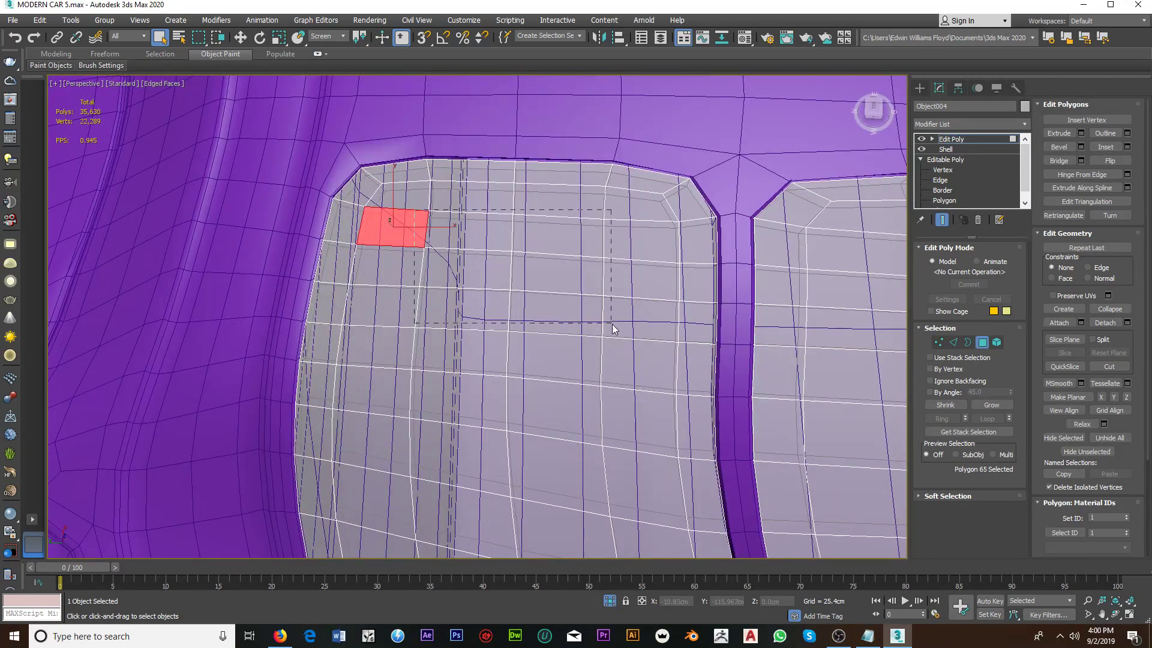
pyautogui.moveTo(415, 210); pyautogui.dragTo(612, 329)
pyautogui.keyDown('alt'); pyautogui.moveTo(532, 288); pyautogui.dragTo(374, 240, button='middle'); pyautogui.keyUp('alt')
pyautogui.keyDown('ctrl'); pyautogui.moveTo(578, 389); pyautogui.dragTo(578, 390); pyautogui.keyUp('ctrl')
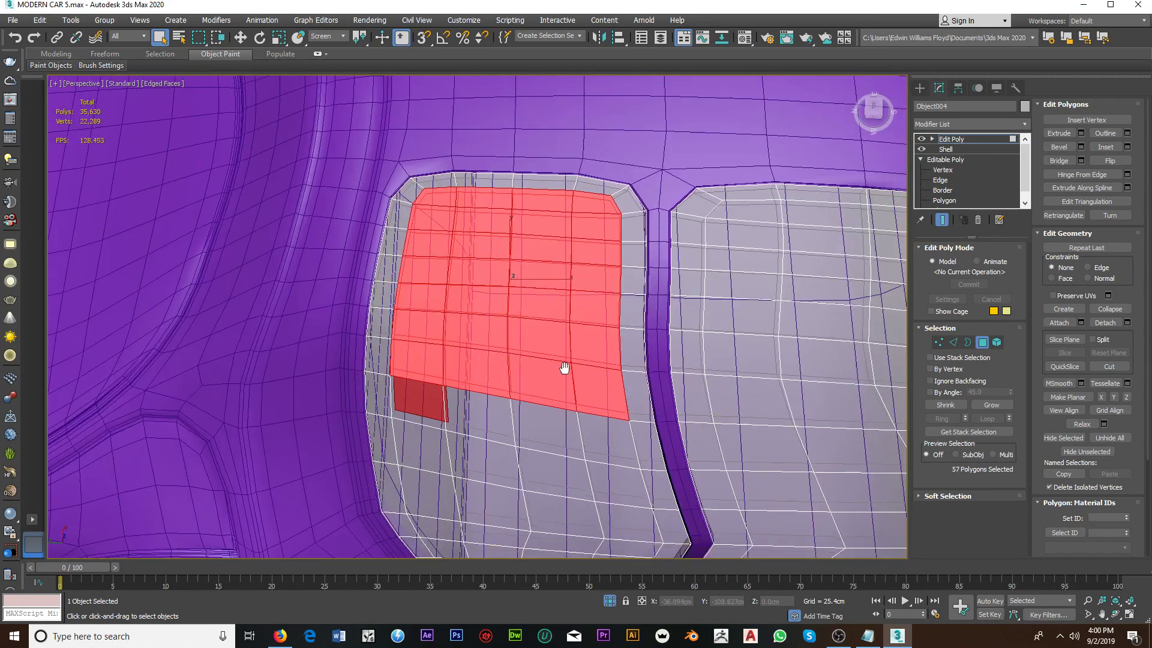
pyautogui.keyDown('alt'); pyautogui.moveTo(564, 368); pyautogui.dragTo(510, 230, button='middle'); pyautogui.keyUp('alt')
pyautogui.keyDown('ctrl'); pyautogui.moveTo(400, 252); pyautogui.dragTo(624, 444); pyautogui.keyUp('ctrl')
pyautogui.keyDown('alt'); pyautogui.moveTo(624, 444); pyautogui.dragTo(526, 254, button='middle'); pyautogui.keyUp('alt')
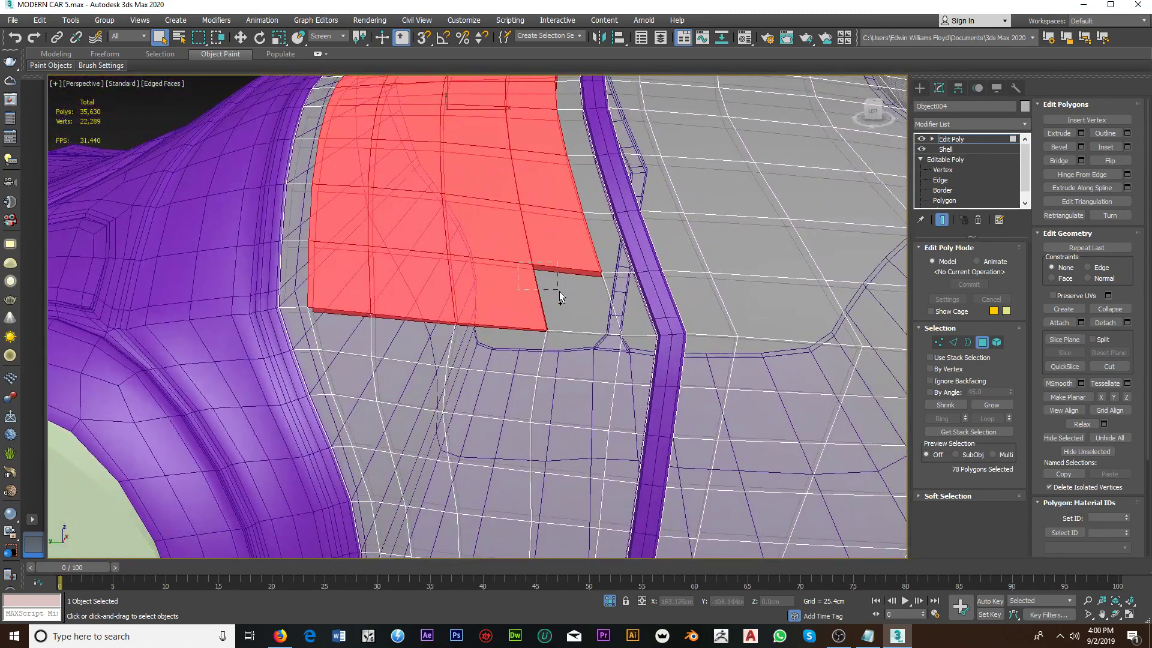
pyautogui.keyDown('ctrl'); pyautogui.moveTo(560, 297); pyautogui.dragTo(560, 297); pyautogui.keyUp('ctrl')
# Step: Add the lower and lower-left front panel polygons to the selection
pyautogui.keyDown('alt'); pyautogui.moveTo(560, 297); pyautogui.dragTo(381, 257, button='middle'); pyautogui.keyUp('alt')
pyautogui.keyDown('ctrl'); pyautogui.moveTo(387, 274); pyautogui.dragTo(470, 347); pyautogui.keyUp('ctrl')
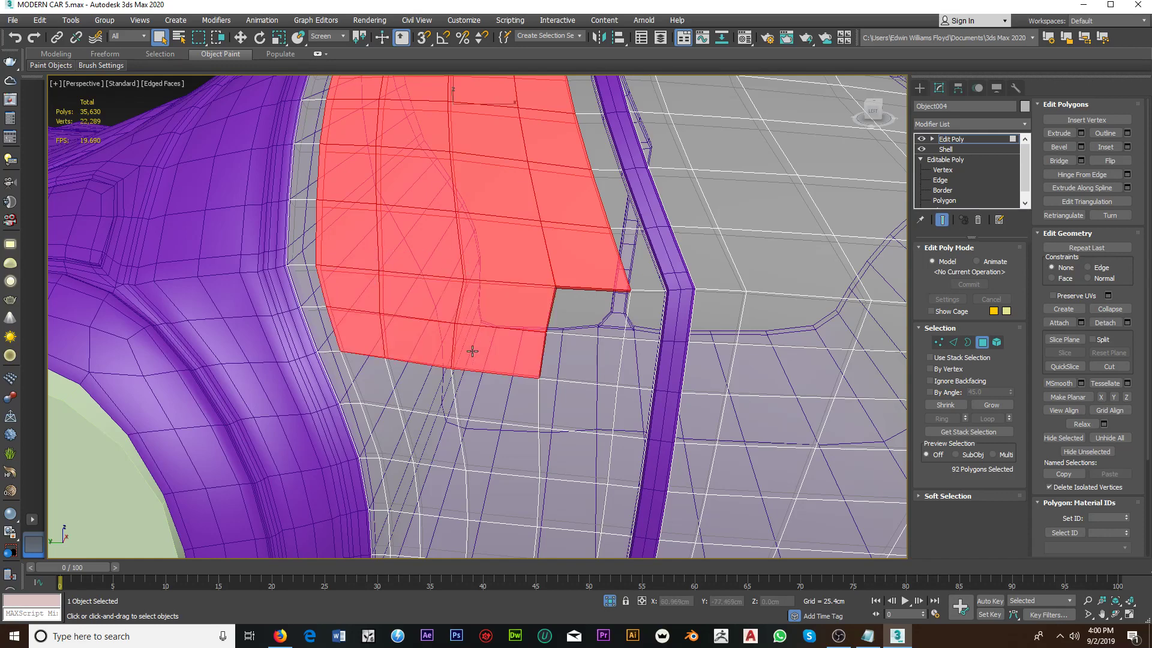
pyautogui.keyDown('alt'); pyautogui.moveTo(471, 347); pyautogui.dragTo(466, 272, button='middle'); pyautogui.keyUp('alt')
pyautogui.keyDown('ctrl'); pyautogui.moveTo(392, 310); pyautogui.dragTo(437, 352); pyautogui.keyUp('ctrl')
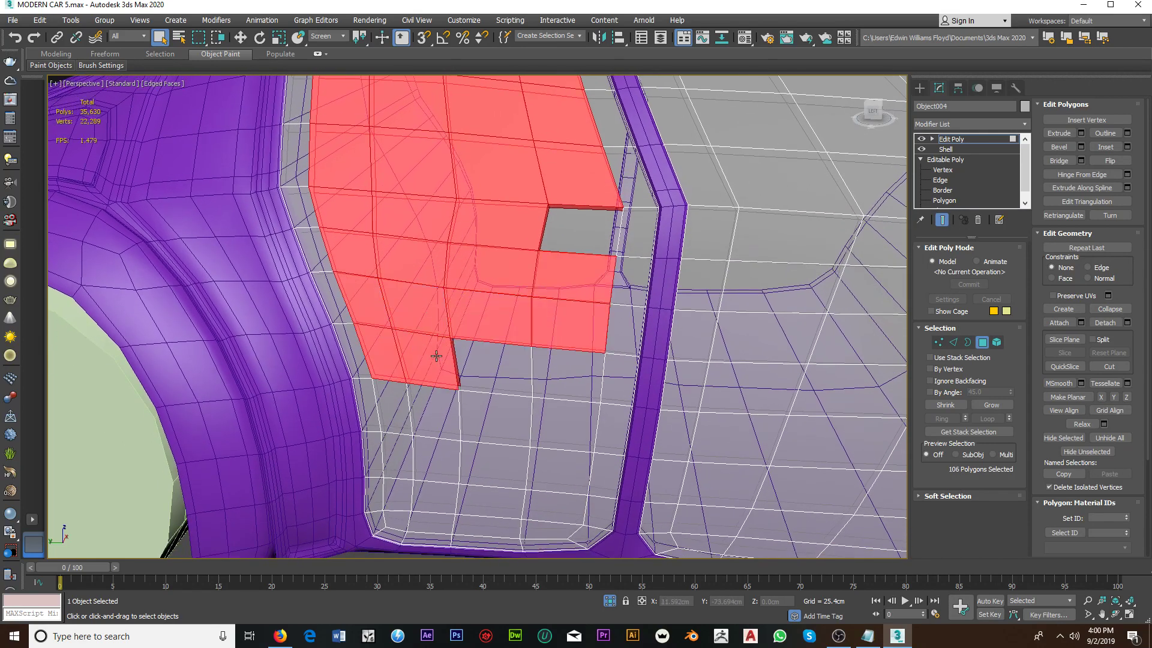
pyautogui.moveTo(437, 352)
pyautogui.keyDown('alt'); pyautogui.mouseDown(button='middle')
pyautogui.moveTo(437, 313)
pyautogui.moveTo(418, 361)
pyautogui.mouseUp(button='middle'); pyautogui.keyUp('alt')
pyautogui.keyDown('ctrl'); pyautogui.moveTo(441, 474); pyautogui.dragTo(444, 477); pyautogui.keyUp('ctrl')
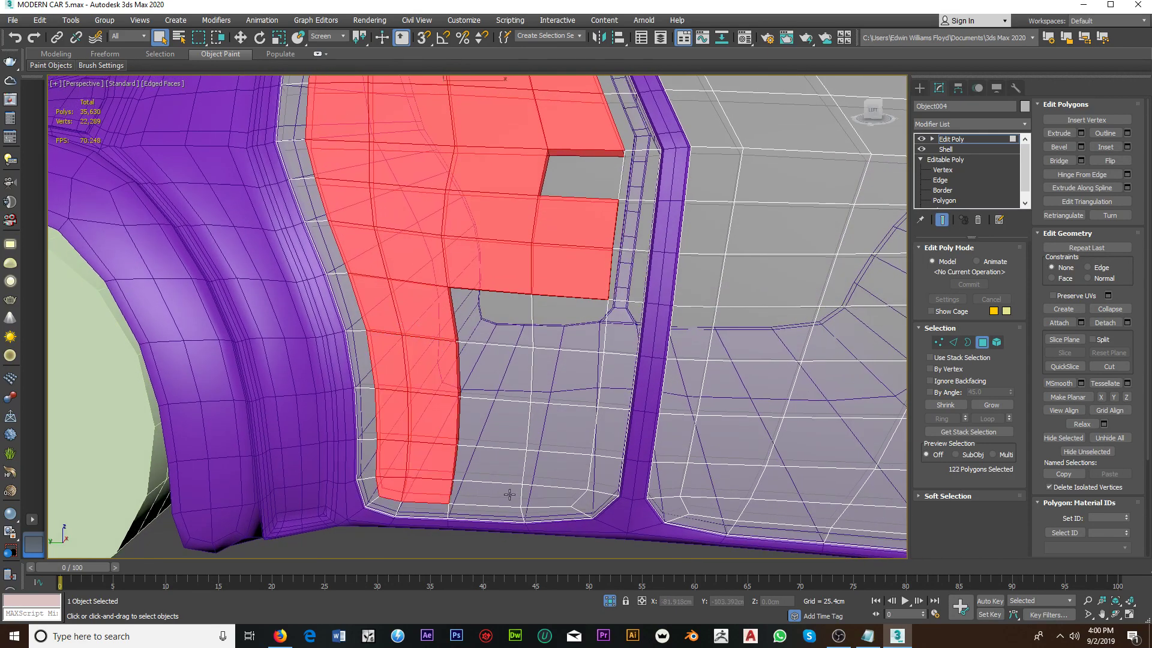
pyautogui.keyDown('ctrl'); pyautogui.click(531, 489); pyautogui.keyUp('ctrl')
pyautogui.keyDown('ctrl'); pyautogui.moveTo(501, 304); pyautogui.dragTo(501, 305); pyautogui.keyUp('ctrl')
pyautogui.scroll(-3, 548, 390)
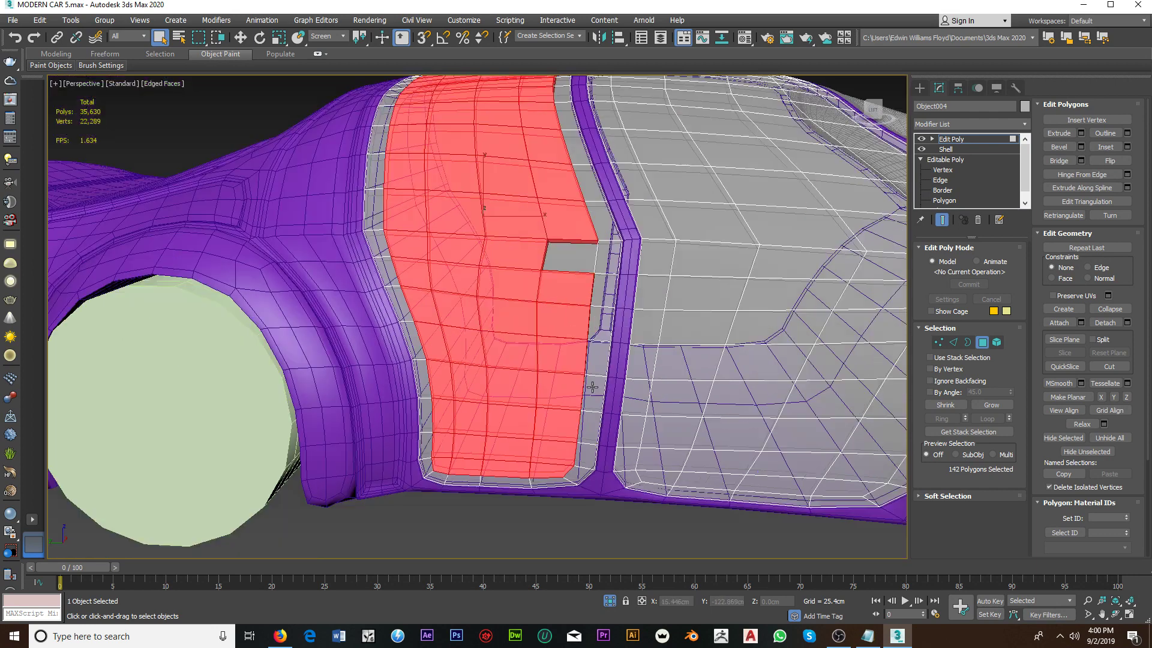
# Step: Add the rear door panel polygons row by row to the selection
pyautogui.keyDown('alt'); pyautogui.moveTo(542, 422); pyautogui.dragTo(459, 430, button='middle'); pyautogui.keyUp('alt')
pyautogui.keyDown('ctrl'); pyautogui.moveTo(573, 346); pyautogui.dragTo(590, 412); pyautogui.keyUp('ctrl')
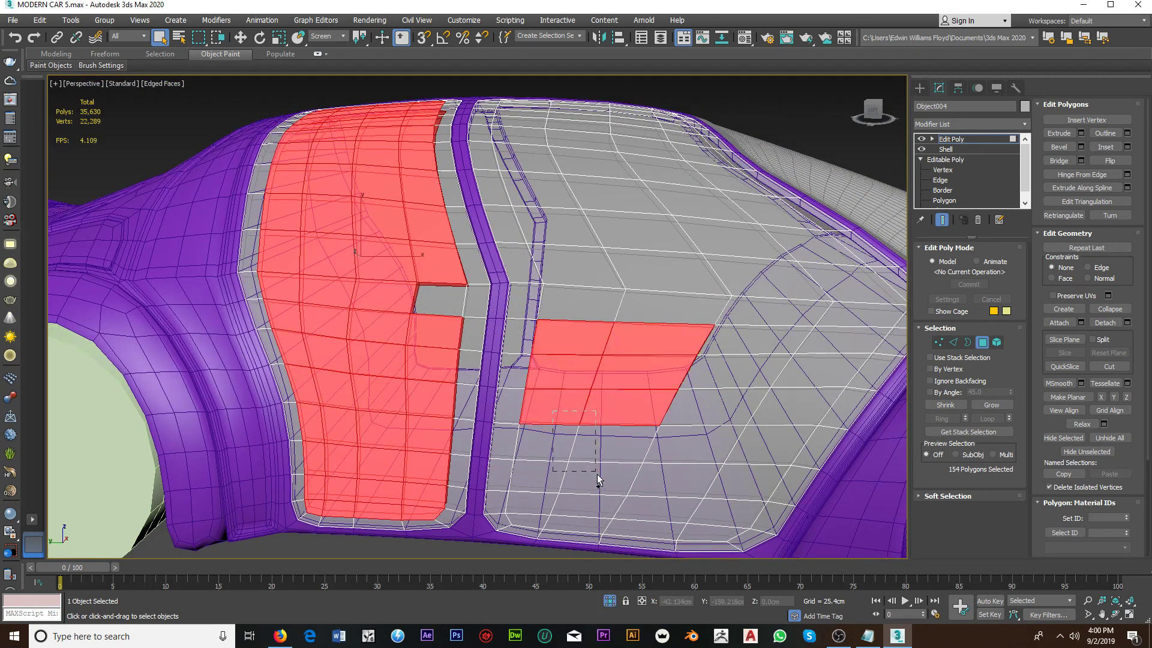
pyautogui.moveTo(597, 480)
pyautogui.keyDown('ctrl'); pyautogui.mouseDown()
pyautogui.moveTo(544, 485)
pyautogui.moveTo(580, 519)
pyautogui.mouseUp(); pyautogui.keyUp('ctrl')
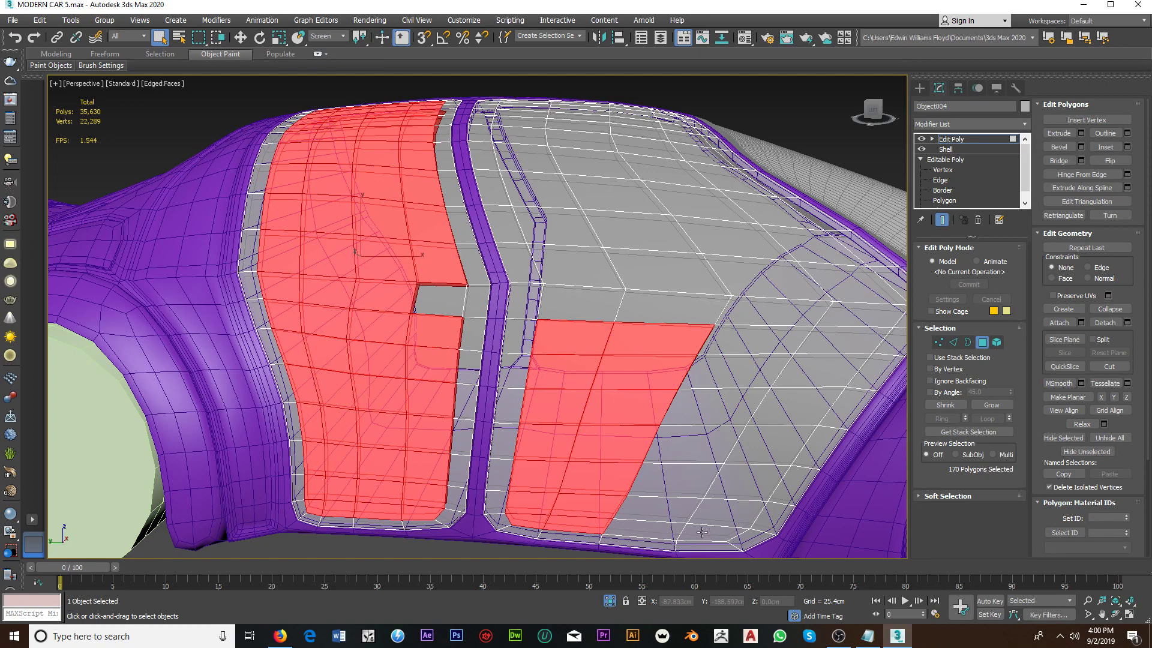
pyautogui.keyDown('ctrl'); pyautogui.moveTo(702, 532); pyautogui.dragTo(663, 453); pyautogui.keyUp('ctrl')
pyautogui.keyDown('alt'); pyautogui.moveTo(663, 453); pyautogui.dragTo(636, 474, button='middle'); pyautogui.keyUp('alt')
pyautogui.moveTo(627, 465)
pyautogui.keyDown('ctrl'); pyautogui.mouseDown()
pyautogui.moveTo(686, 406)
pyautogui.moveTo(618, 320)
pyautogui.mouseUp(); pyautogui.keyUp('ctrl')
pyautogui.moveTo(618, 320)
pyautogui.keyDown('alt'); pyautogui.mouseDown(button='middle')
pyautogui.moveTo(561, 368)
pyautogui.moveTo(581, 393)
pyautogui.mouseUp(button='middle'); pyautogui.keyUp('alt')
pyautogui.moveTo(580, 393)
pyautogui.keyDown('ctrl'); pyautogui.mouseDown()
pyautogui.moveTo(511, 312)
pyautogui.moveTo(470, 291)
pyautogui.mouseUp(); pyautogui.keyUp('ctrl')
pyautogui.moveTo(628, 327)
pyautogui.keyDown('alt'); pyautogui.mouseDown(button='middle')
pyautogui.moveTo(540, 352)
pyautogui.moveTo(607, 398)
pyautogui.mouseUp(button='middle'); pyautogui.keyUp('alt')
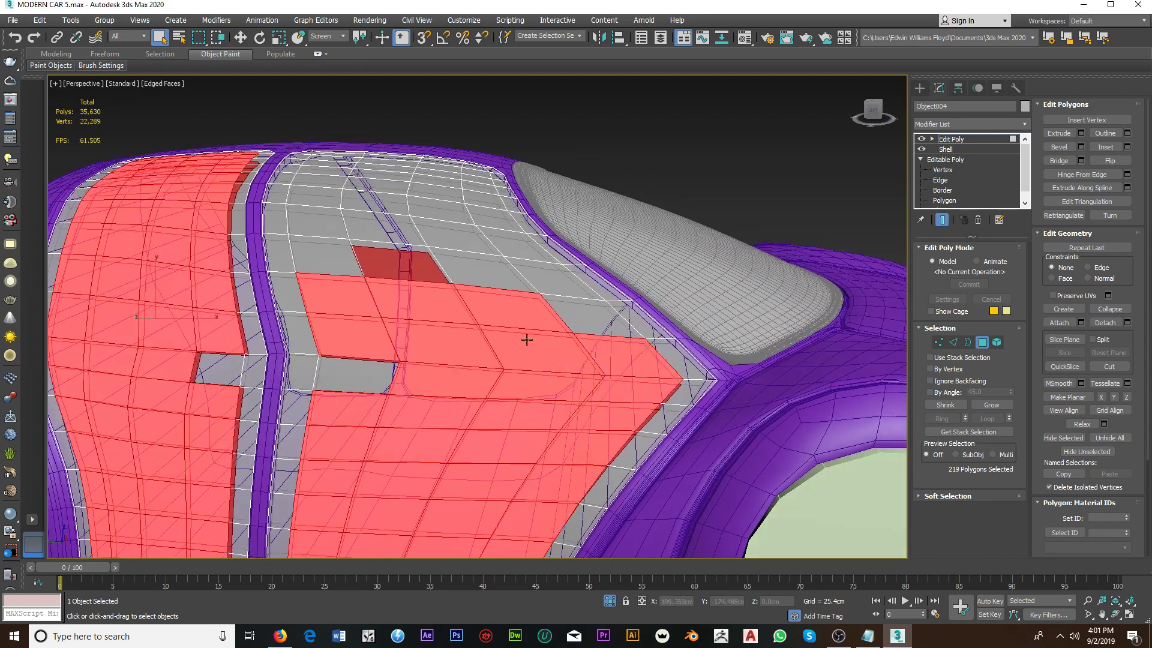
# Step: Add the top and upper-right panel polygons, totalling 284 selected
pyautogui.keyDown('ctrl'); pyautogui.moveTo(527, 340); pyautogui.dragTo(548, 288); pyautogui.keyUp('ctrl')
pyautogui.moveTo(548, 288)
pyautogui.keyDown('alt'); pyautogui.mouseDown(button='middle')
pyautogui.moveTo(612, 360)
pyautogui.moveTo(520, 368)
pyautogui.mouseUp(button='middle'); pyautogui.keyUp('alt')
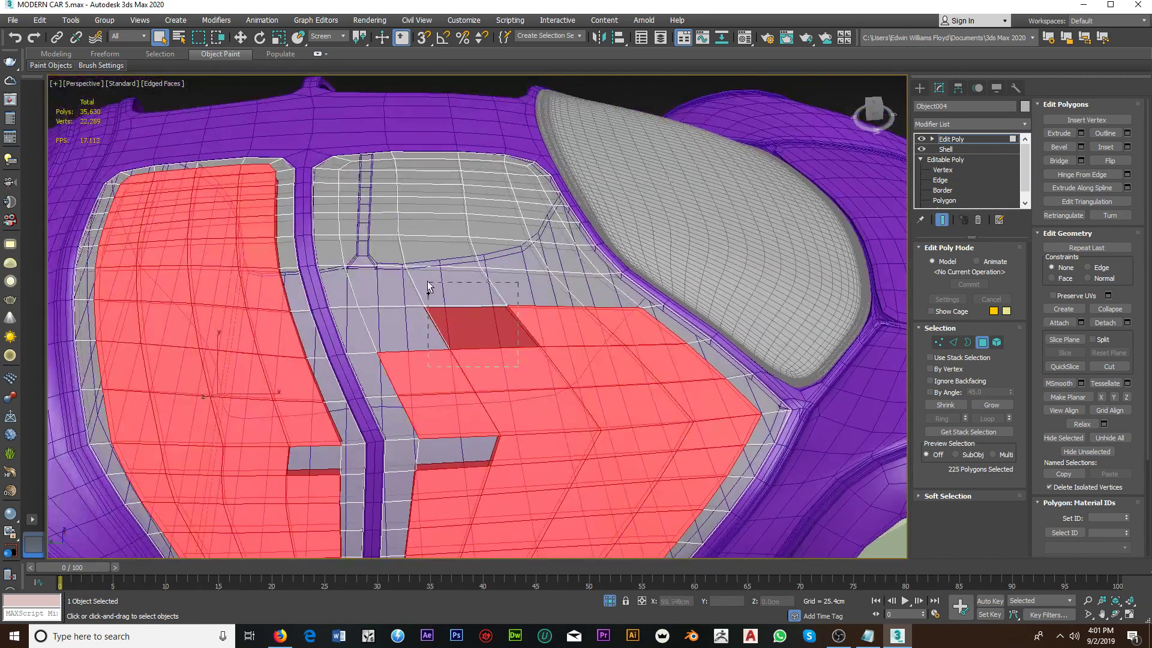
pyautogui.keyDown('ctrl'); pyautogui.moveTo(517, 366); pyautogui.dragTo(427, 280); pyautogui.keyUp('ctrl')
pyautogui.keyDown('alt'); pyautogui.moveTo(427, 280); pyautogui.dragTo(478, 373, button='middle'); pyautogui.keyUp('alt')
pyautogui.keyDown('ctrl'); pyautogui.moveTo(478, 372); pyautogui.dragTo(417, 241); pyautogui.keyUp('ctrl')
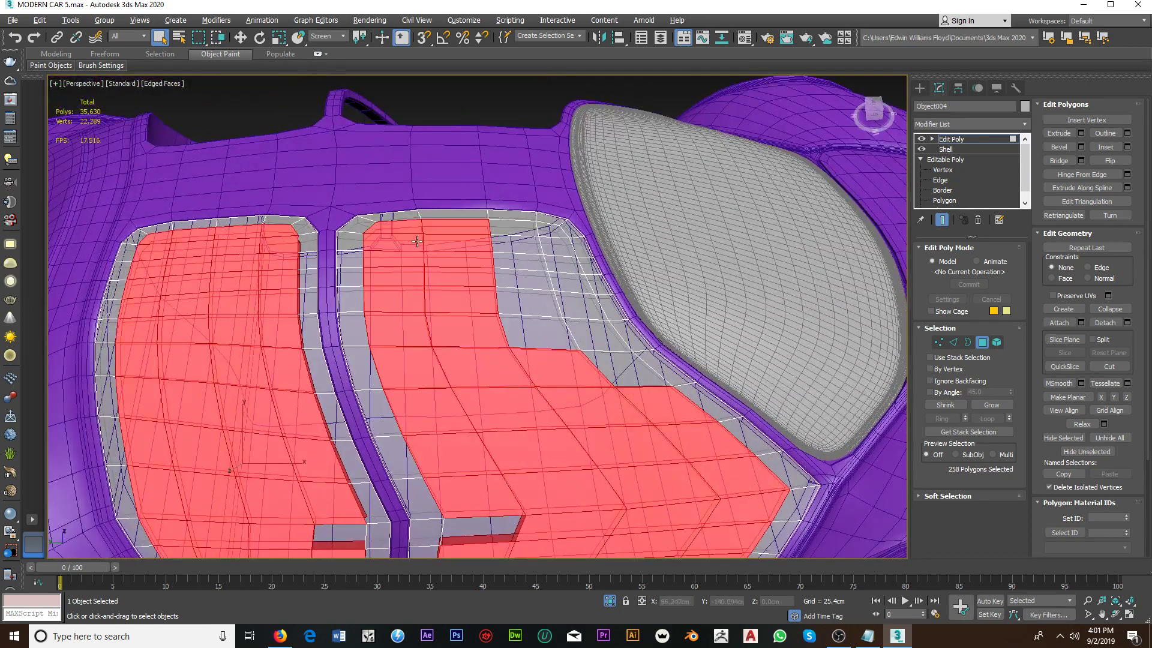
pyautogui.moveTo(417, 242)
pyautogui.keyDown('alt'); pyautogui.mouseDown(button='middle')
pyautogui.moveTo(381, 275)
pyautogui.moveTo(504, 396)
pyautogui.mouseUp(button='middle'); pyautogui.keyUp('alt')
pyautogui.moveTo(543, 375)
pyautogui.keyDown('ctrl'); pyautogui.mouseDown()
pyautogui.moveTo(479, 334)
pyautogui.moveTo(507, 261)
pyautogui.mouseUp(); pyautogui.keyUp('ctrl')
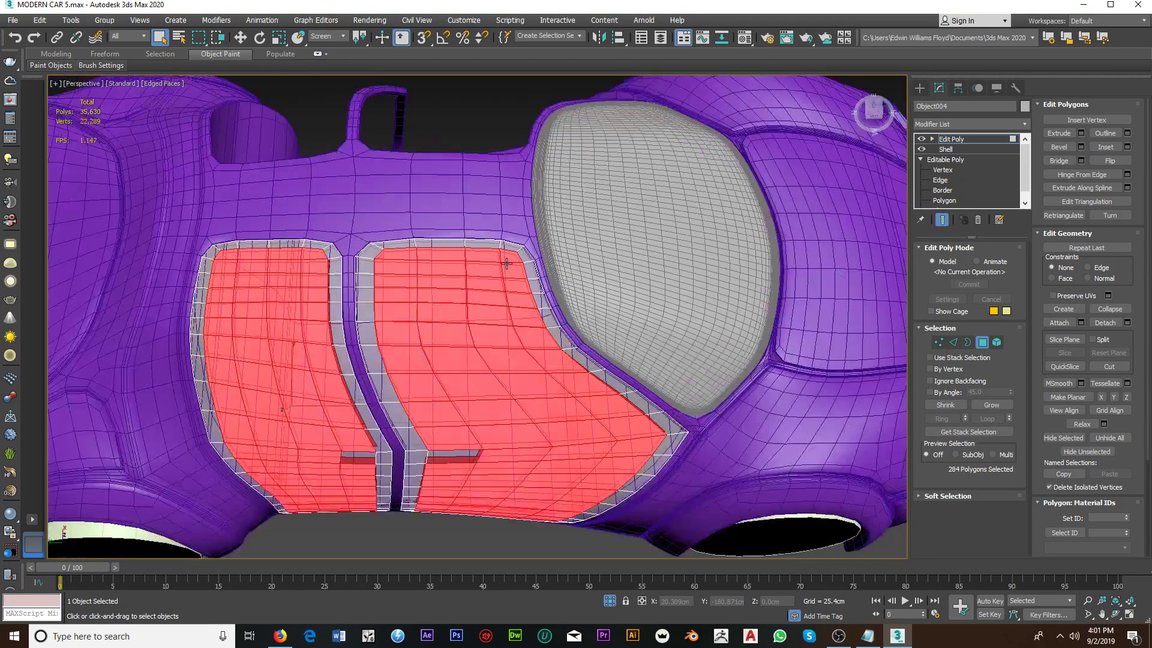
pyautogui.scroll(-5, 507, 261)
pyautogui.keyDown('alt'); pyautogui.moveTo(508, 261); pyautogui.dragTo(664, 262, button='middle'); pyautogui.keyUp('alt')
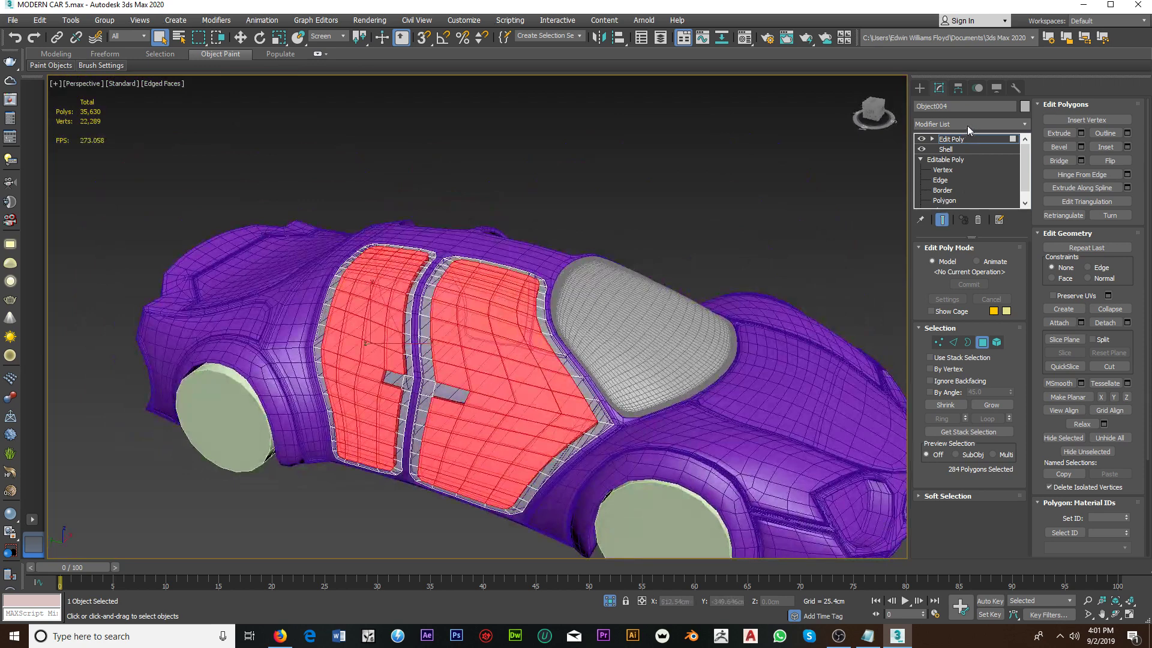
# Step: Extrude the 284 selected polygons -1.0cm along Local Normals to recess them
pyautogui.click(1083, 136)
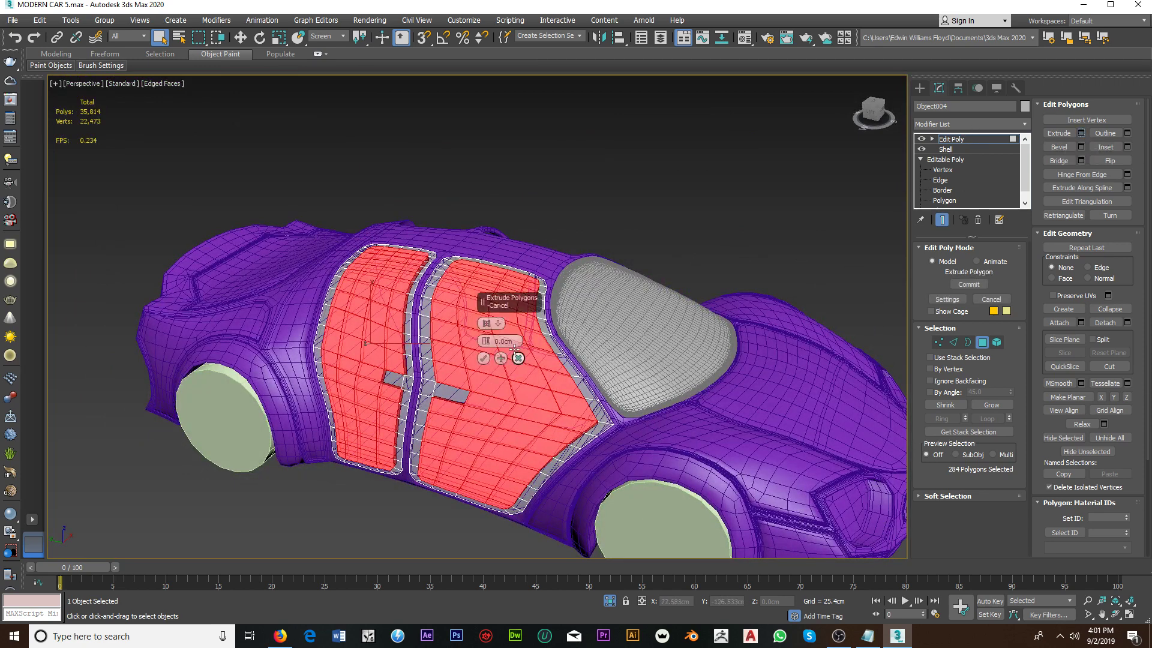
pyautogui.click(486, 323)
pyautogui.click(530, 351)
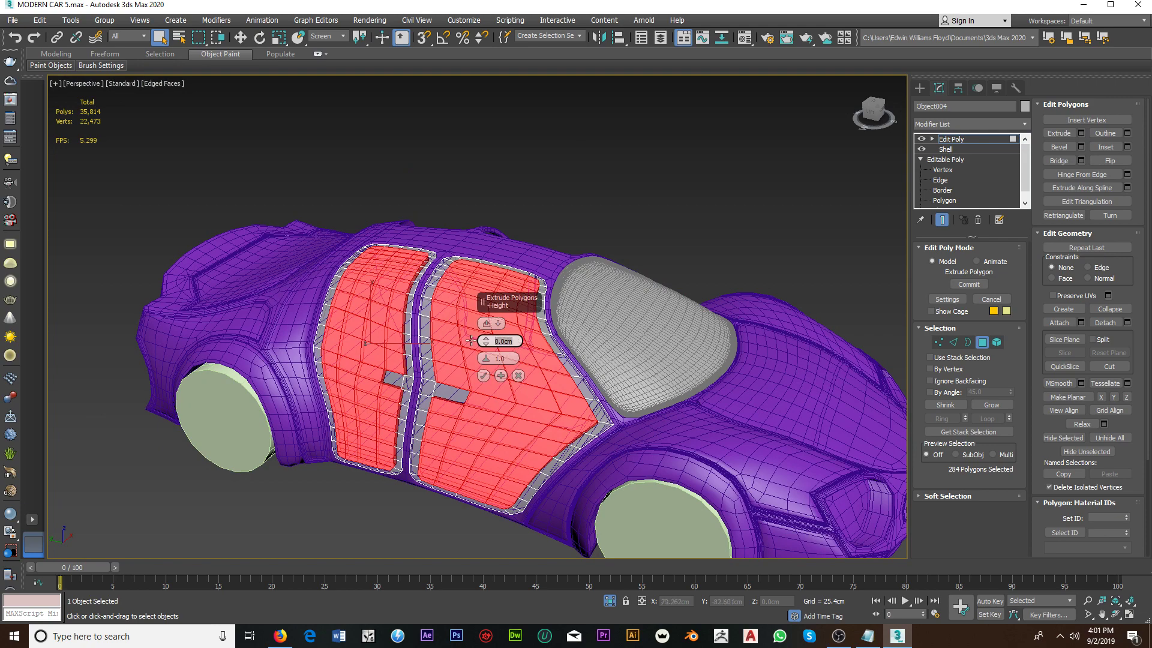
pyautogui.write('-1')
pyautogui.press('Return')
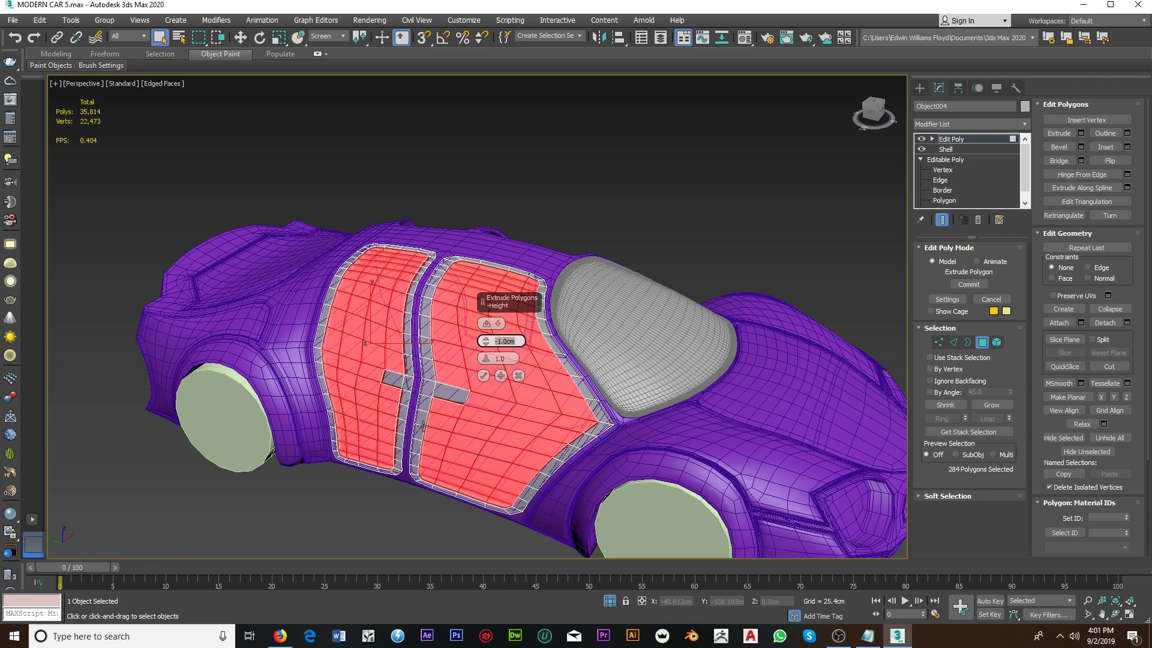
pyautogui.moveTo(423, 426)
pyautogui.keyDown('alt'); pyautogui.mouseDown(button='middle')
pyautogui.moveTo(420, 360)
pyautogui.moveTo(477, 384)
pyautogui.mouseUp(button='middle'); pyautogui.keyUp('alt')
pyautogui.scroll(3, 427, 384)
pyautogui.scroll(3, 429, 366)
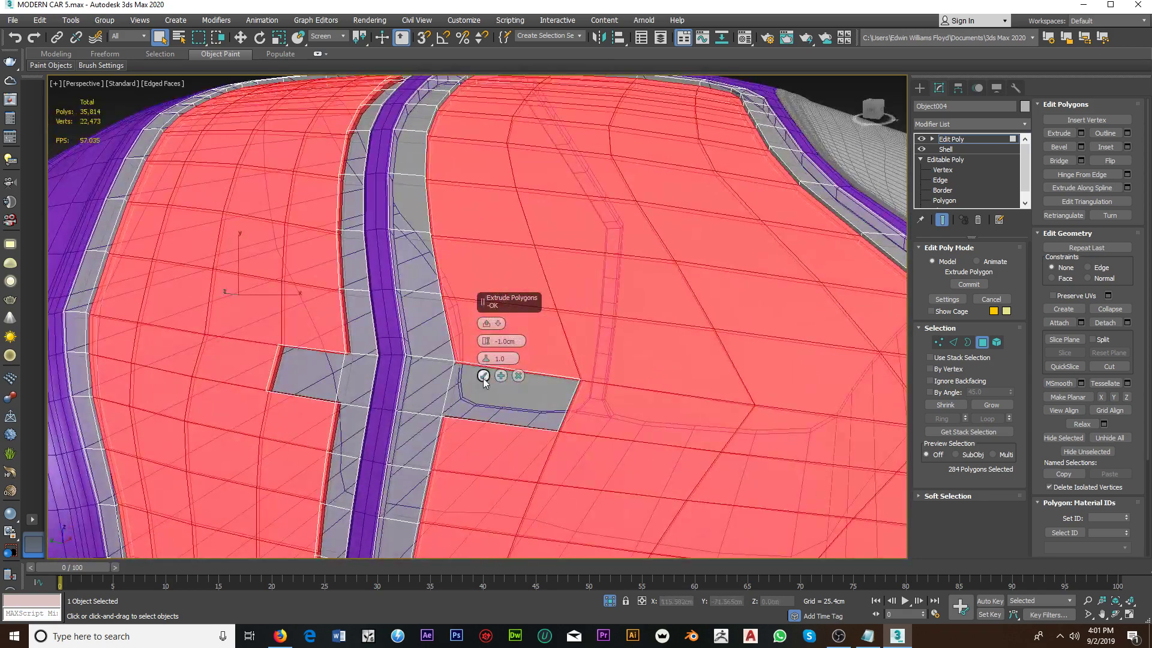
pyautogui.click(483, 376)
# Step: Switch to Edge mode and turn off See-Through in the door's Object Properties
pyautogui.click(954, 343)
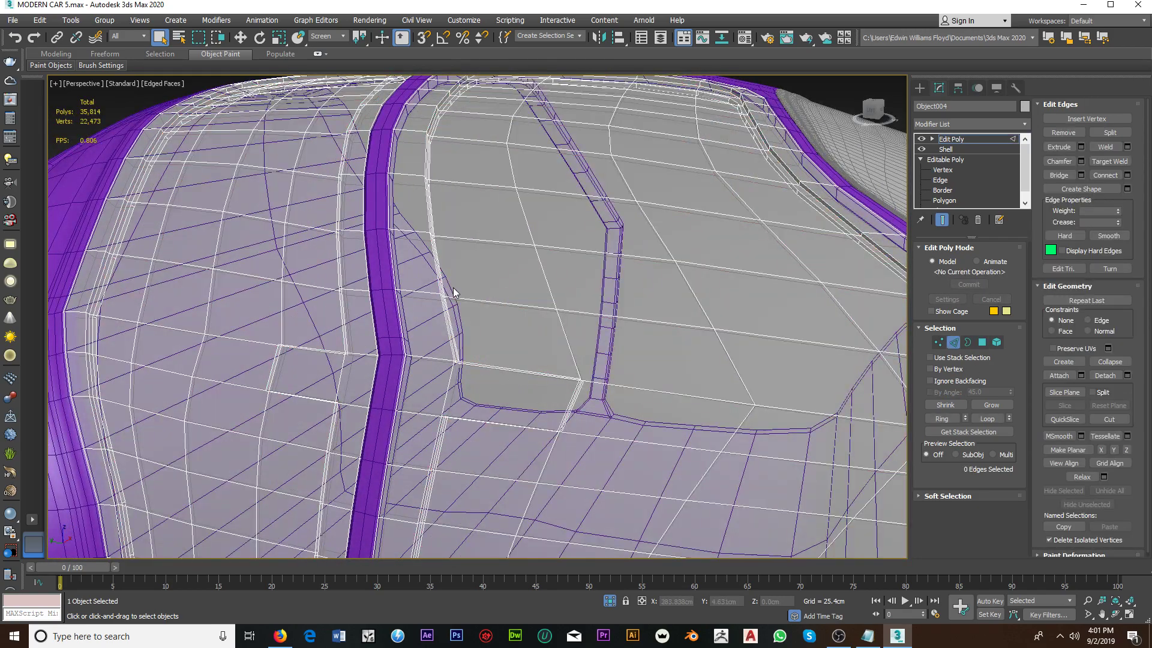
pyautogui.moveTo(453, 287)
pyautogui.keyDown('alt'); pyautogui.mouseDown(button='middle')
pyautogui.moveTo(406, 326)
pyautogui.moveTo(393, 397)
pyautogui.mouseUp(button='middle'); pyautogui.keyUp('alt')
pyautogui.scroll(2, 394, 398)
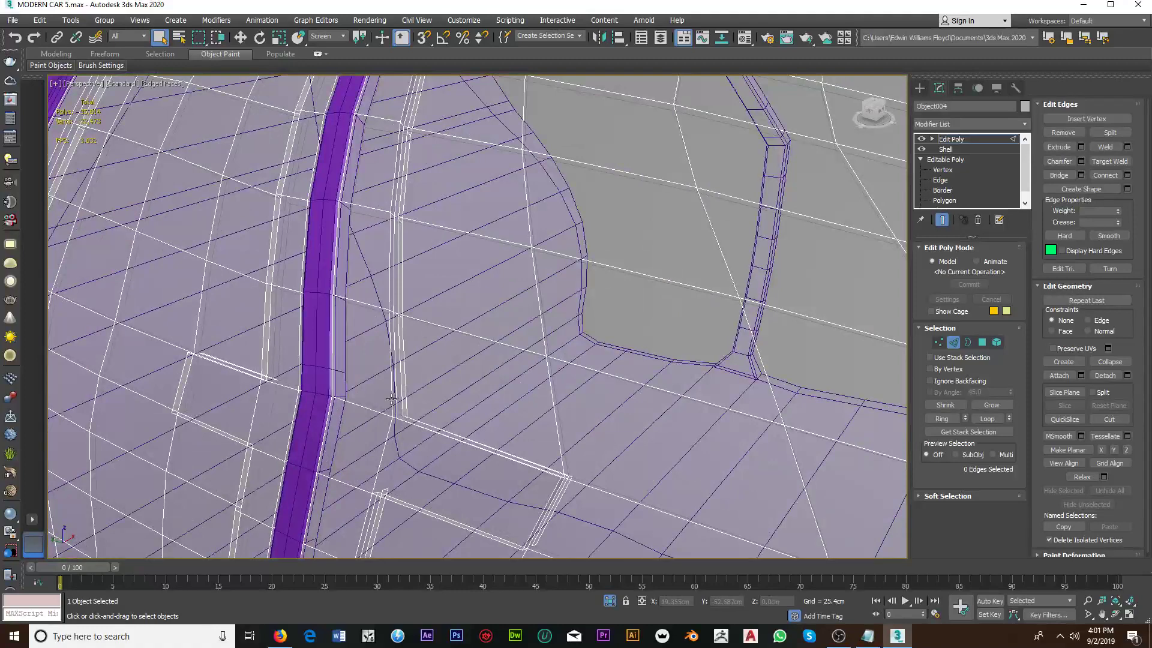
pyautogui.rightClick(429, 398)
pyautogui.click(510, 480)
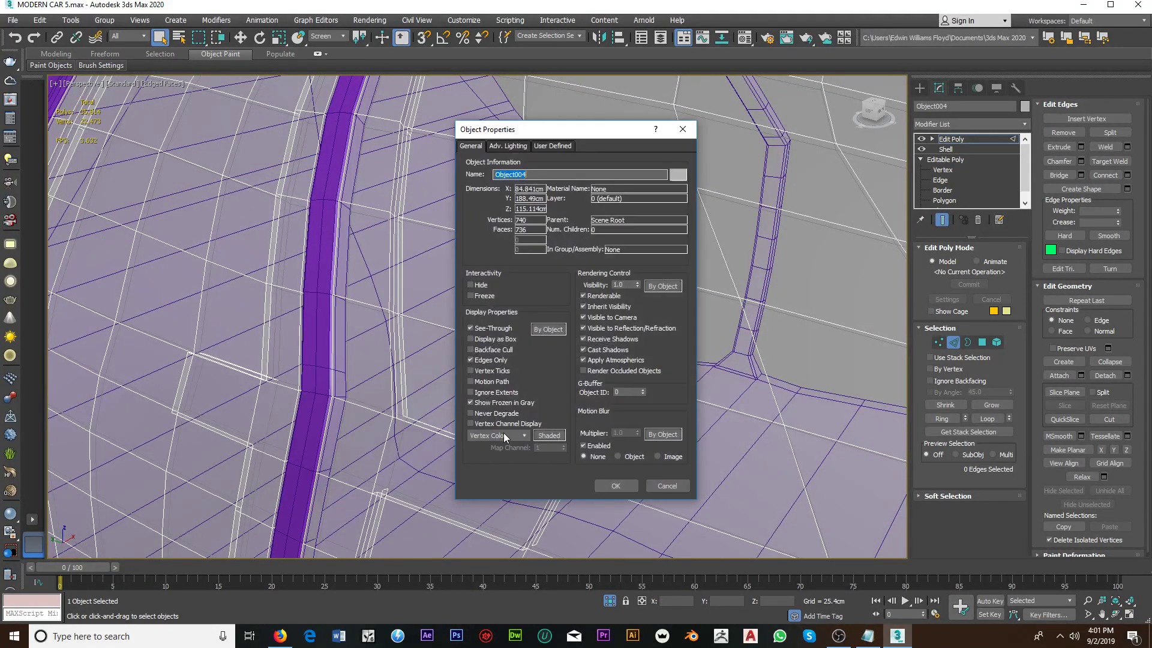
pyautogui.click(491, 330)
pyautogui.click(615, 485)
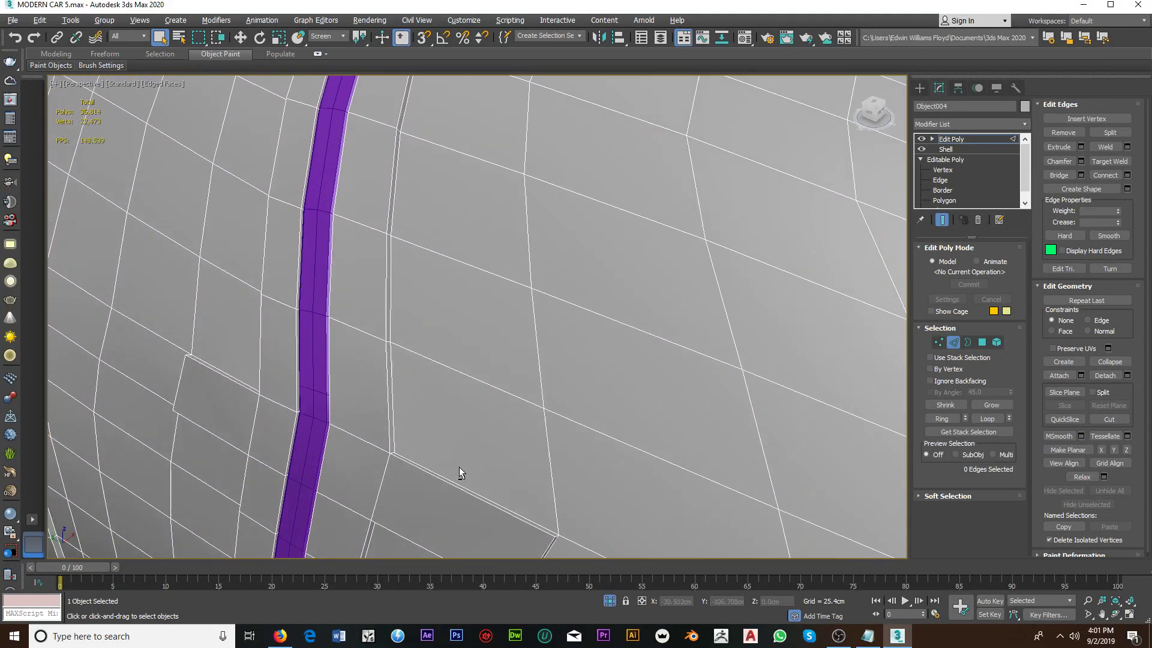
pyautogui.moveTo(461, 471); pyautogui.dragTo(430, 373, button='middle')
# Step: Select two adjoining border edges and Loop them around the panel's border
pyautogui.doubleClick(433, 423)
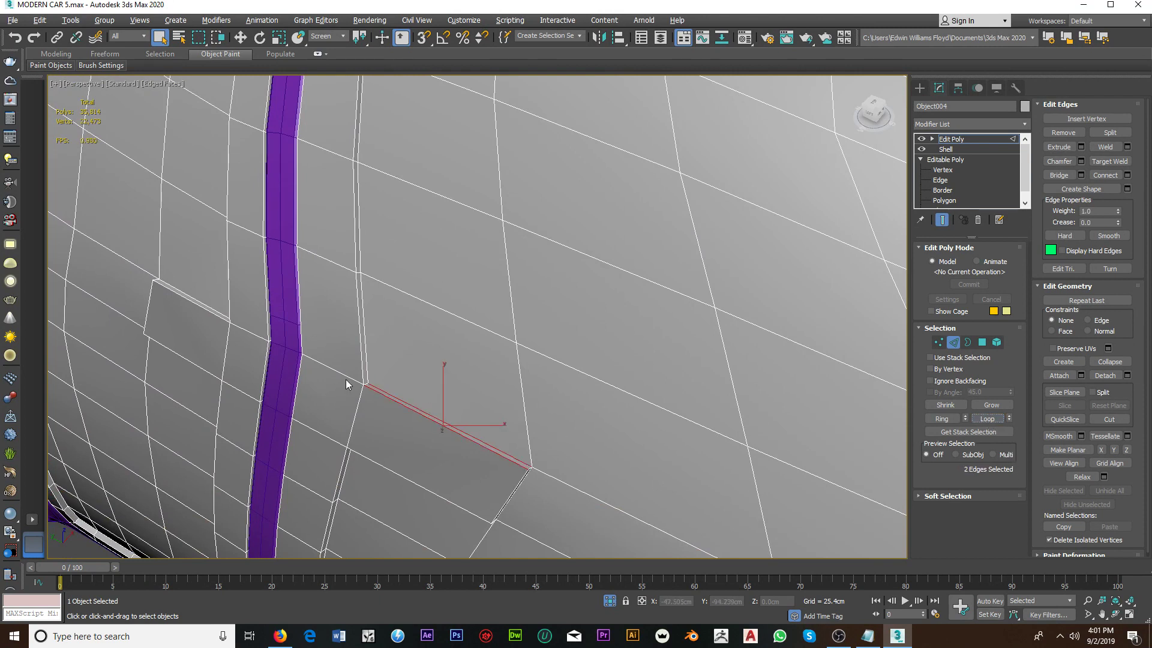
pyautogui.keyDown('ctrl'); pyautogui.click(363, 374); pyautogui.keyUp('ctrl')
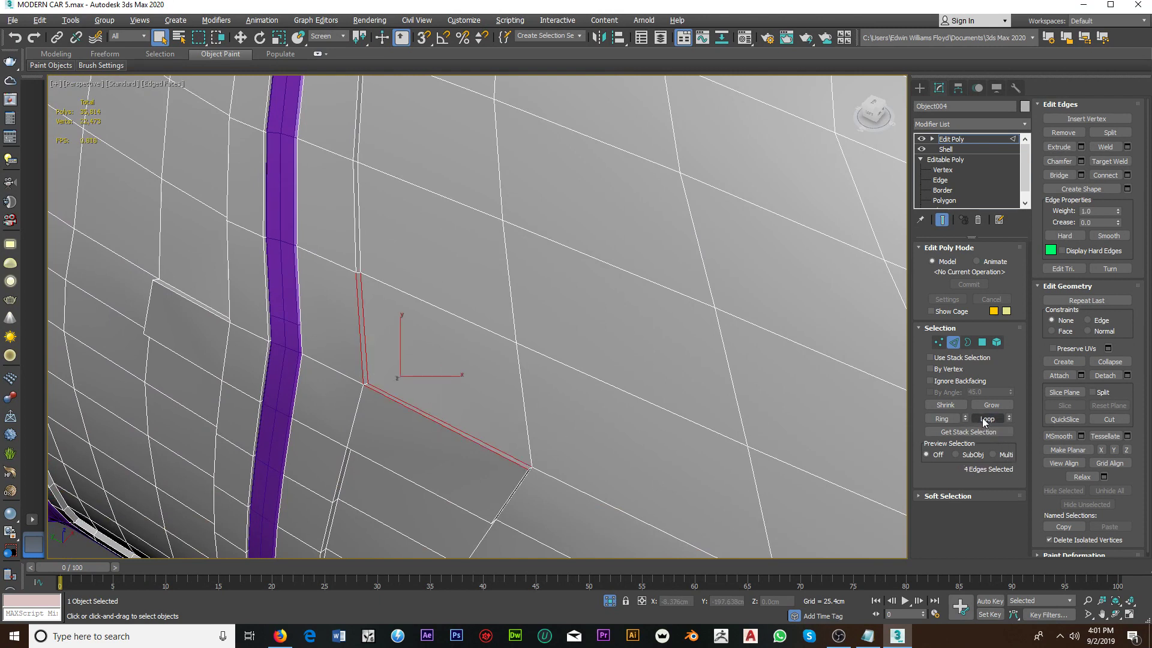
pyautogui.click(983, 419)
pyautogui.scroll(-5, 486, 373)
pyautogui.keyDown('alt'); pyautogui.moveTo(527, 365); pyautogui.dragTo(507, 303, button='middle'); pyautogui.keyUp('alt')
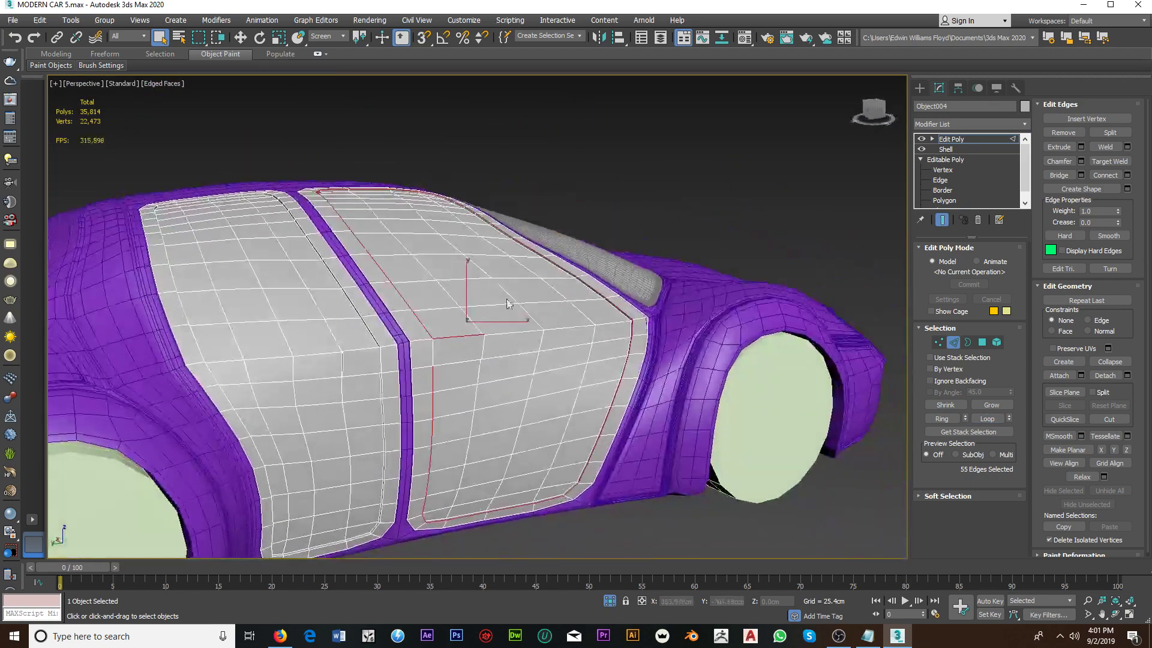
pyautogui.moveTo(408, 204)
pyautogui.keyDown('alt'); pyautogui.mouseDown(button='middle')
pyautogui.moveTo(368, 231)
pyautogui.moveTo(404, 180)
pyautogui.mouseUp(button='middle'); pyautogui.keyUp('alt')
pyautogui.scroll(5, 403, 176)
pyautogui.scroll(3, 428, 165)
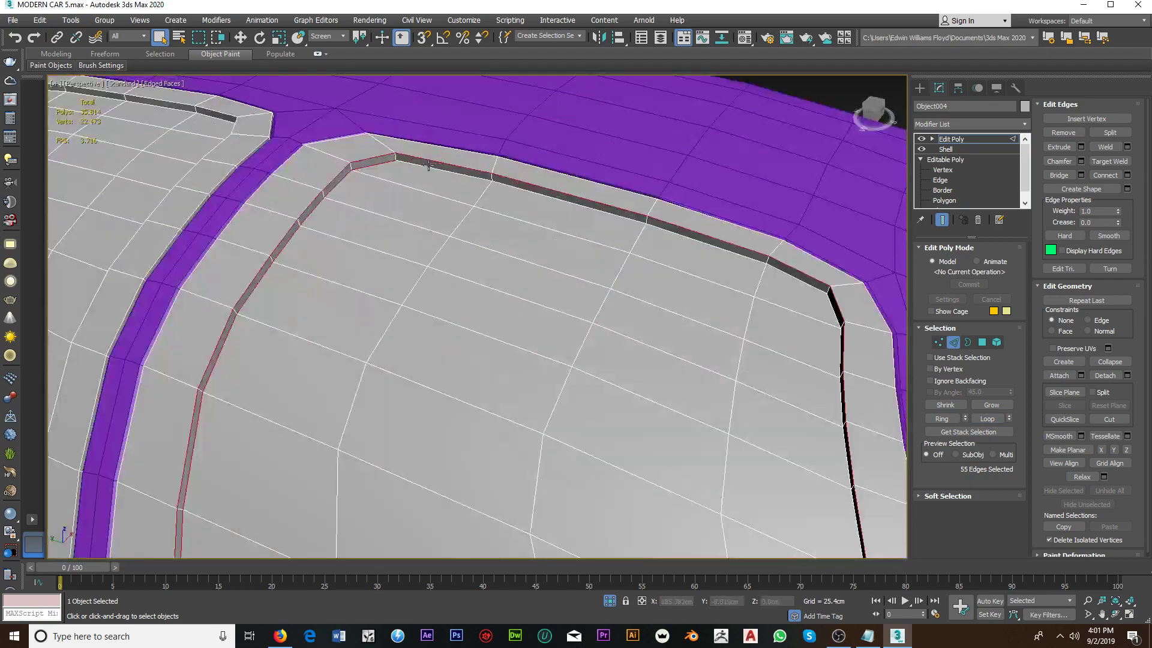
# Step: Add an inset border edge and extend the Loop selection along the border
pyautogui.keyDown('ctrl'); pyautogui.click(428, 166); pyautogui.keyUp('ctrl')
pyautogui.click(986, 419)
pyautogui.scroll(-4, 774, 381)
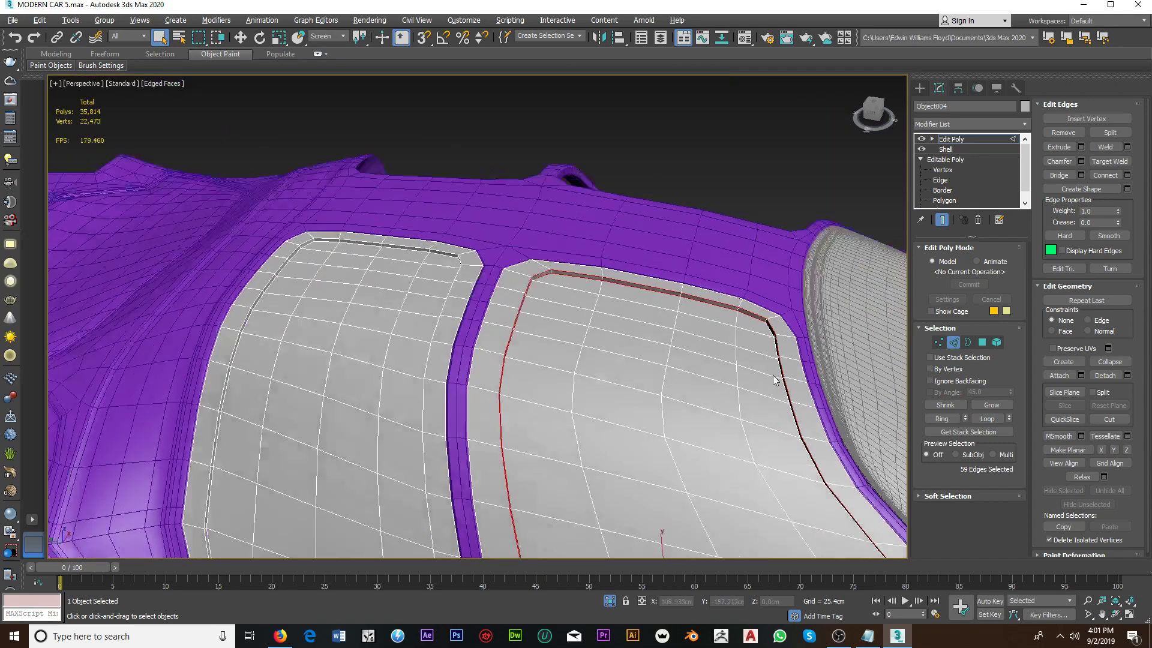
pyautogui.keyDown('alt'); pyautogui.moveTo(774, 381); pyautogui.dragTo(702, 331, button='middle'); pyautogui.keyUp('alt')
pyautogui.scroll(3, 700, 330)
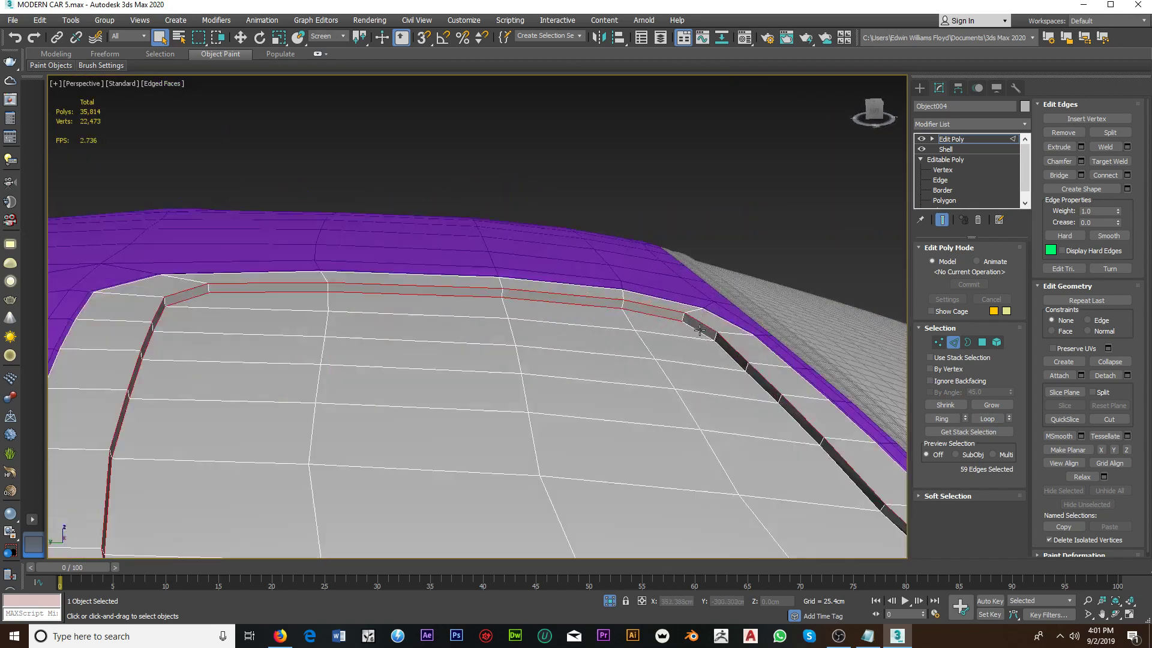
pyautogui.click(987, 419)
pyautogui.scroll(-5, 686, 373)
pyautogui.keyDown('alt'); pyautogui.moveTo(686, 372); pyautogui.dragTo(679, 374, button='middle'); pyautogui.keyUp('alt')
pyautogui.scroll(5, 679, 374)
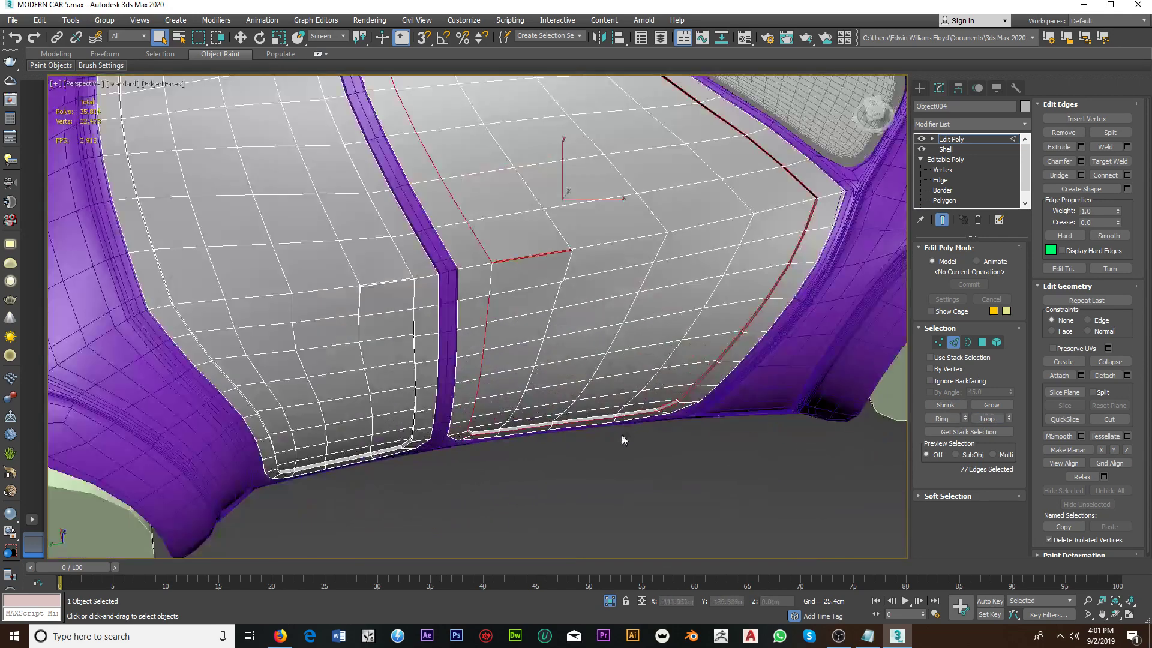
pyautogui.scroll(3, 624, 435)
# Step: Add the door's lower-edge loops to reach 88 edges, then isolate the door object
pyautogui.click(986, 418)
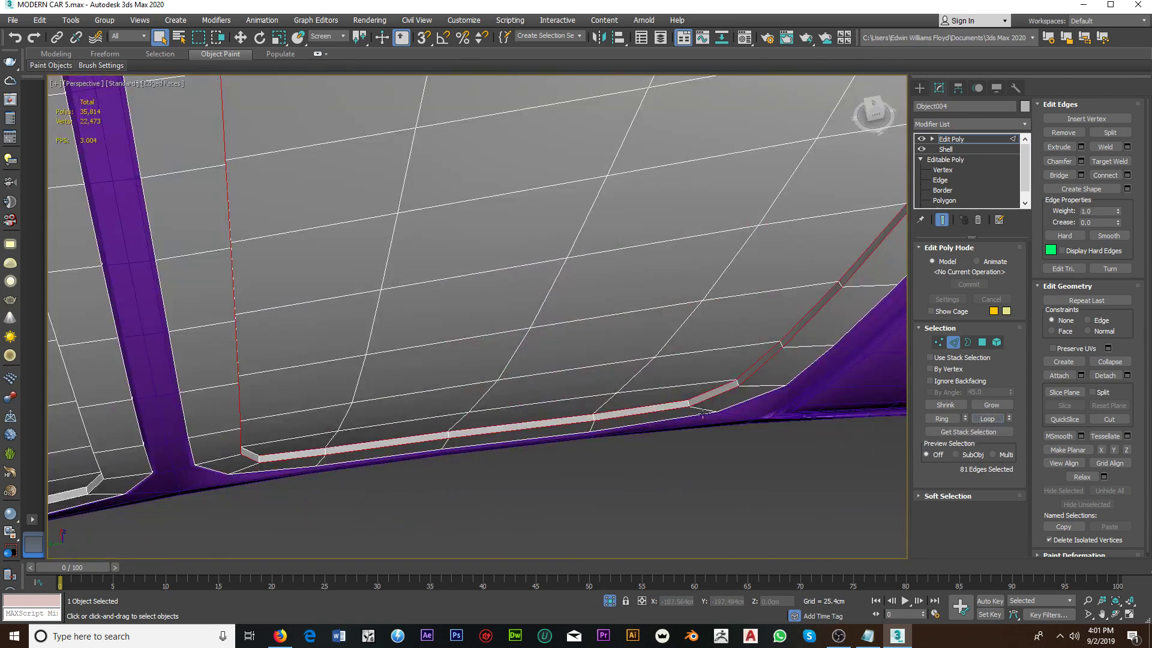
pyautogui.keyDown('alt'); pyautogui.moveTo(636, 414); pyautogui.dragTo(651, 391, button='middle'); pyautogui.keyUp('alt')
pyautogui.scroll(3, 500, 491)
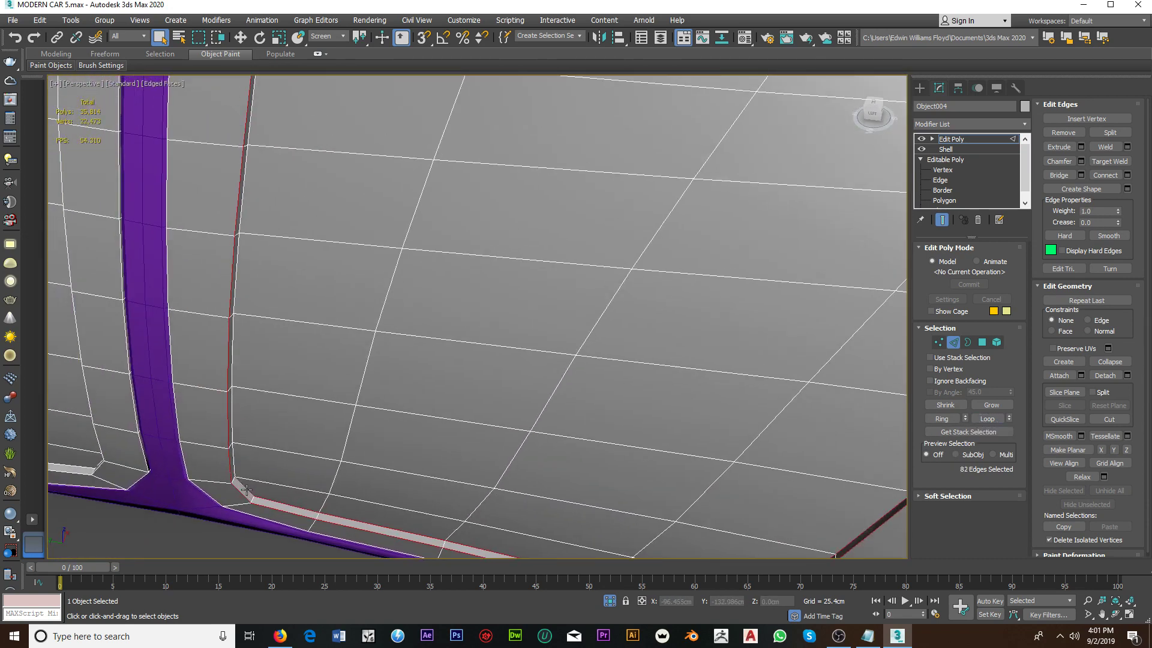
pyautogui.click(975, 419)
pyautogui.moveTo(471, 504); pyautogui.dragTo(682, 498, button='middle')
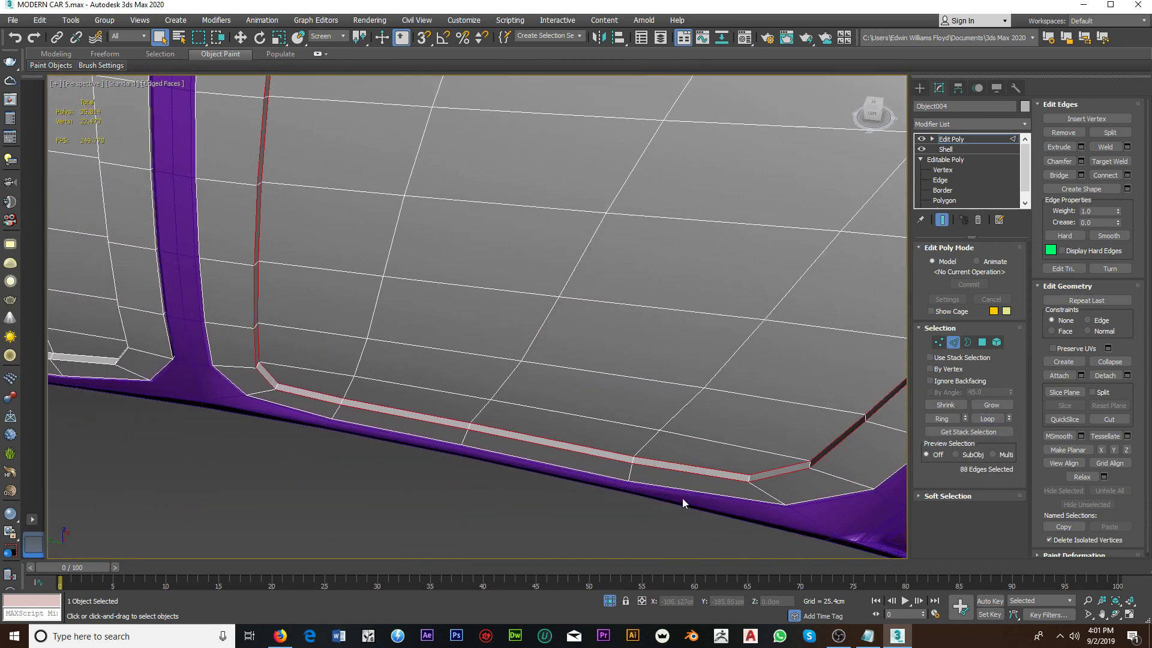
pyautogui.click(613, 599)
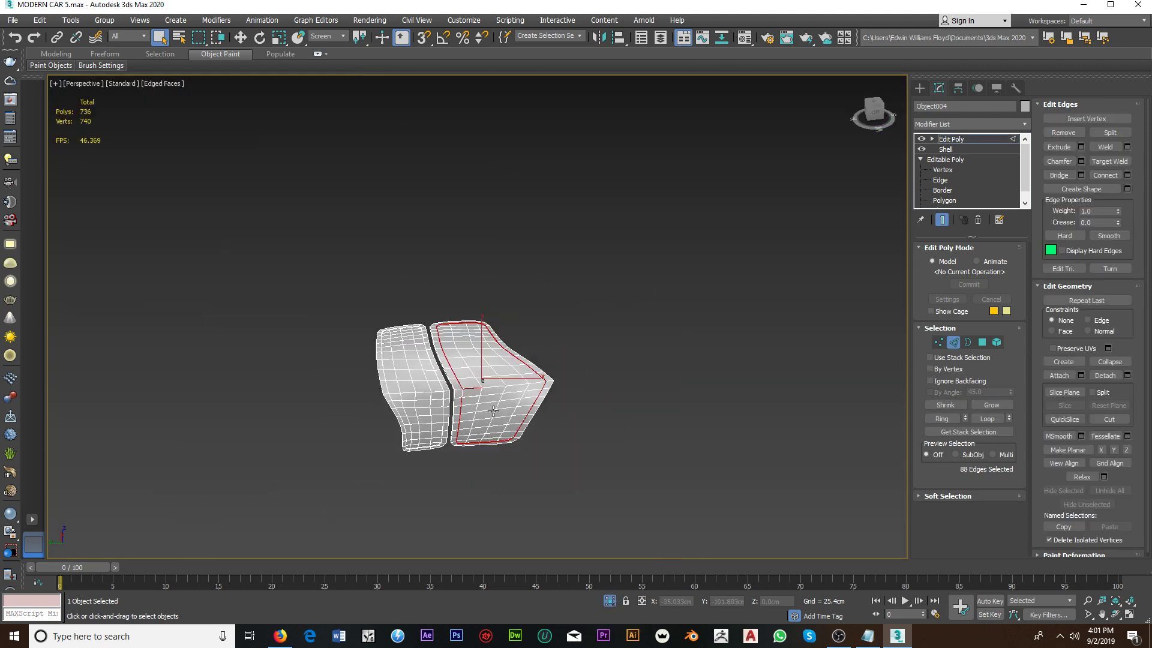
# Step: Box-select edges at the panel's bottom corner and grow them into border loops
pyautogui.scroll(3, 459, 449)
pyautogui.scroll(5, 473, 447)
pyautogui.scroll(1, 473, 449)
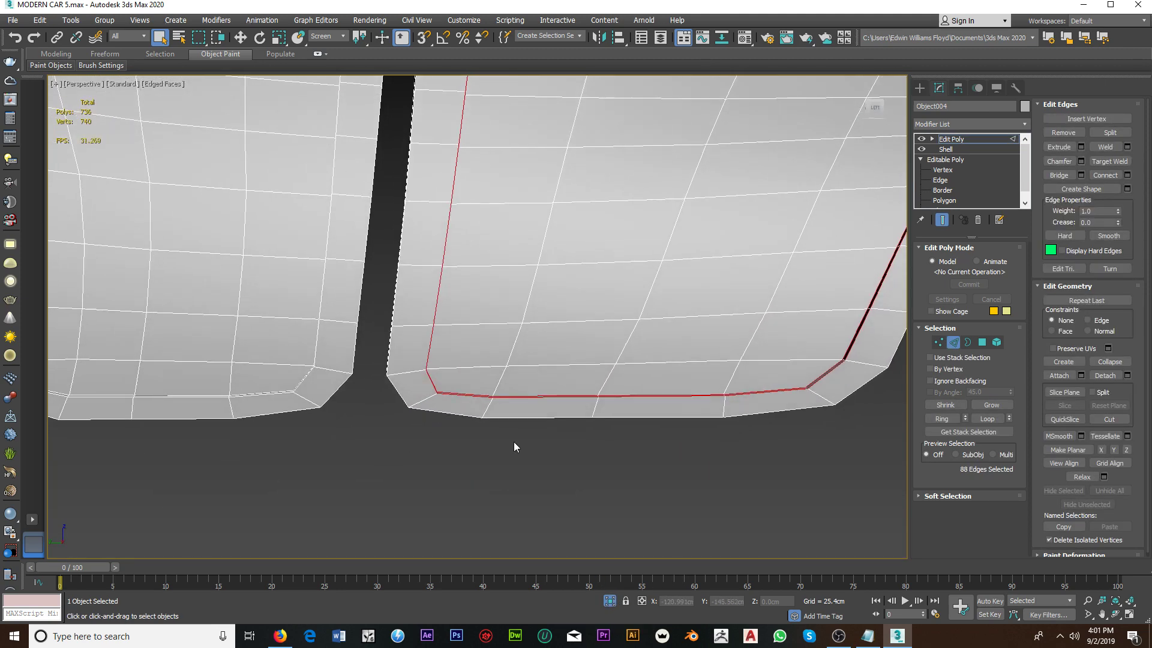
pyautogui.moveTo(523, 412); pyautogui.dragTo(596, 414)
pyautogui.keyDown('alt'); pyautogui.moveTo(617, 406); pyautogui.dragTo(413, 408, button='middle'); pyautogui.keyUp('alt')
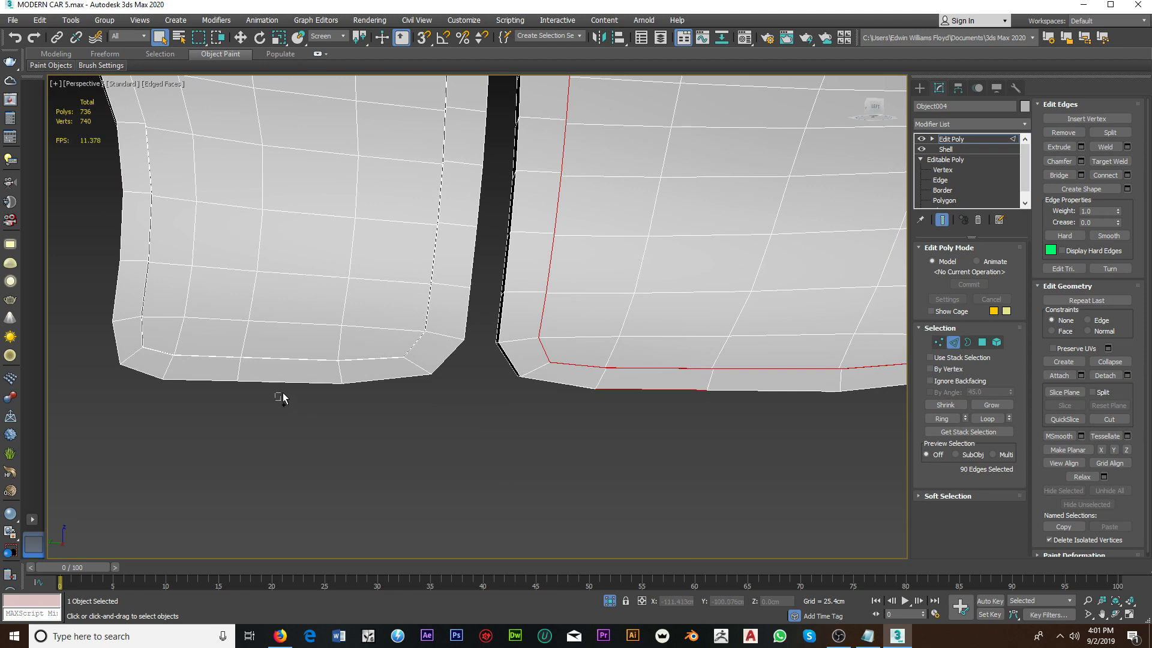
pyautogui.click(985, 420)
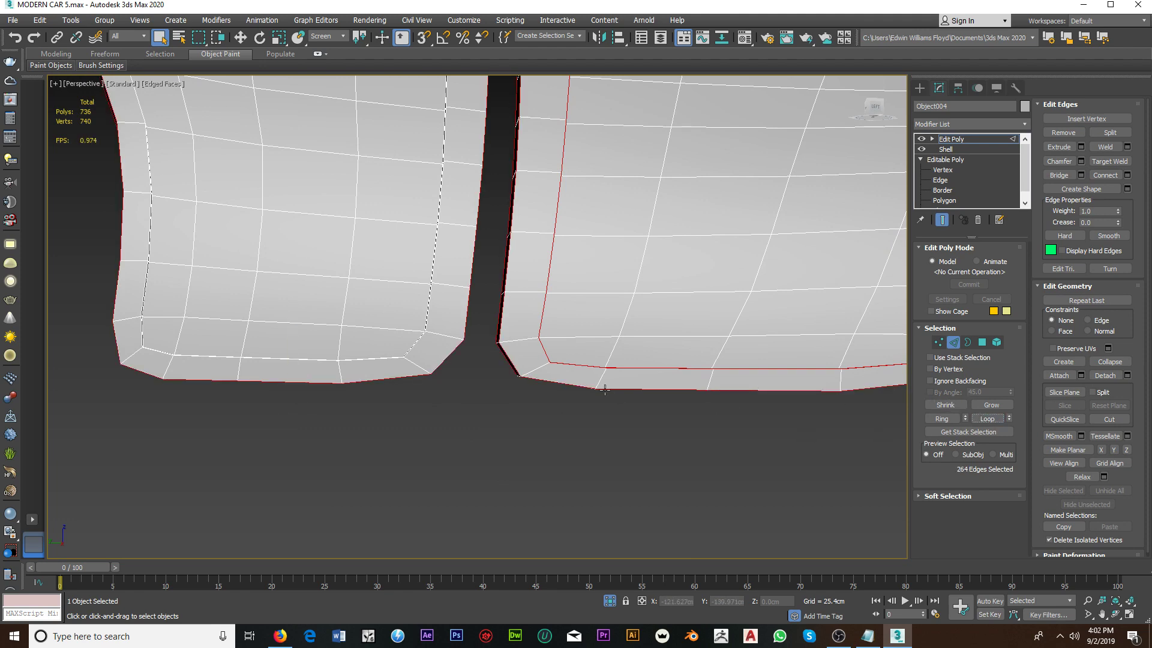
# Step: Add two neighbouring slot edges on the door panel to the edge selection
pyautogui.scroll(-6, 552, 378)
pyautogui.moveTo(552, 378)
pyautogui.keyDown('alt'); pyautogui.mouseDown(button='middle')
pyautogui.moveTo(549, 390)
pyautogui.moveTo(556, 306)
pyautogui.mouseUp(button='middle'); pyautogui.keyUp('alt')
pyautogui.scroll(4, 556, 306)
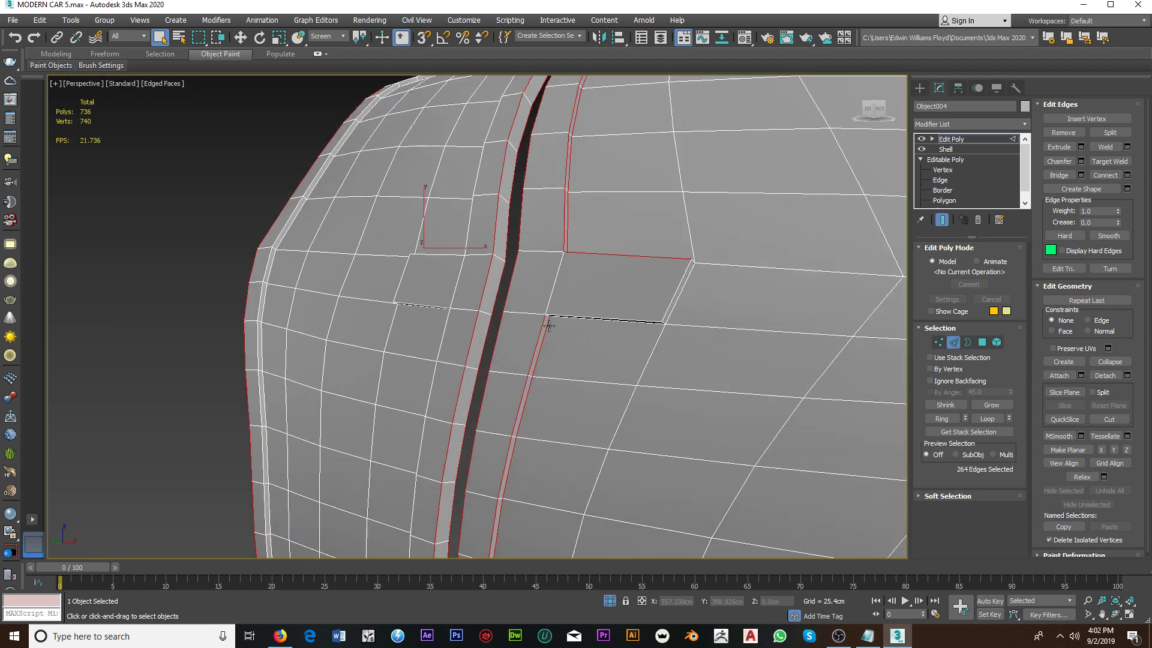
pyautogui.scroll(3, 552, 315)
pyautogui.scroll(3, 591, 263)
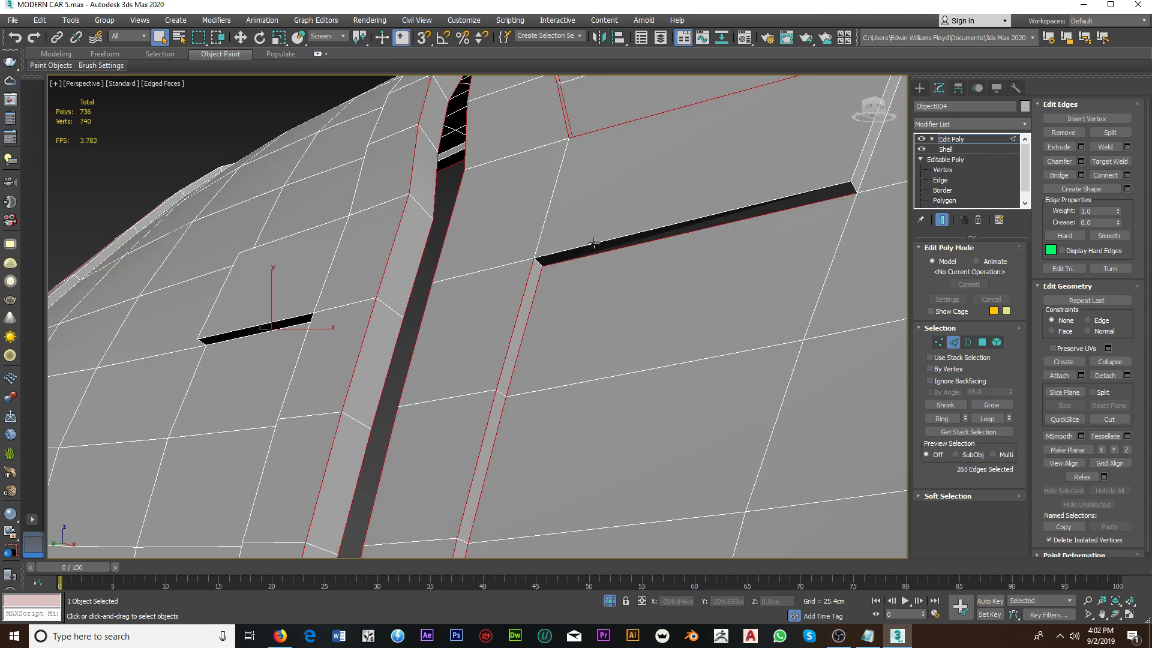
pyautogui.keyDown('ctrl'); pyautogui.click(593, 242); pyautogui.keyUp('ctrl')
pyautogui.moveTo(593, 242)
pyautogui.keyDown('alt'); pyautogui.mouseDown(button='middle')
pyautogui.moveTo(637, 278)
pyautogui.moveTo(522, 362)
pyautogui.mouseUp(button='middle'); pyautogui.keyUp('alt')
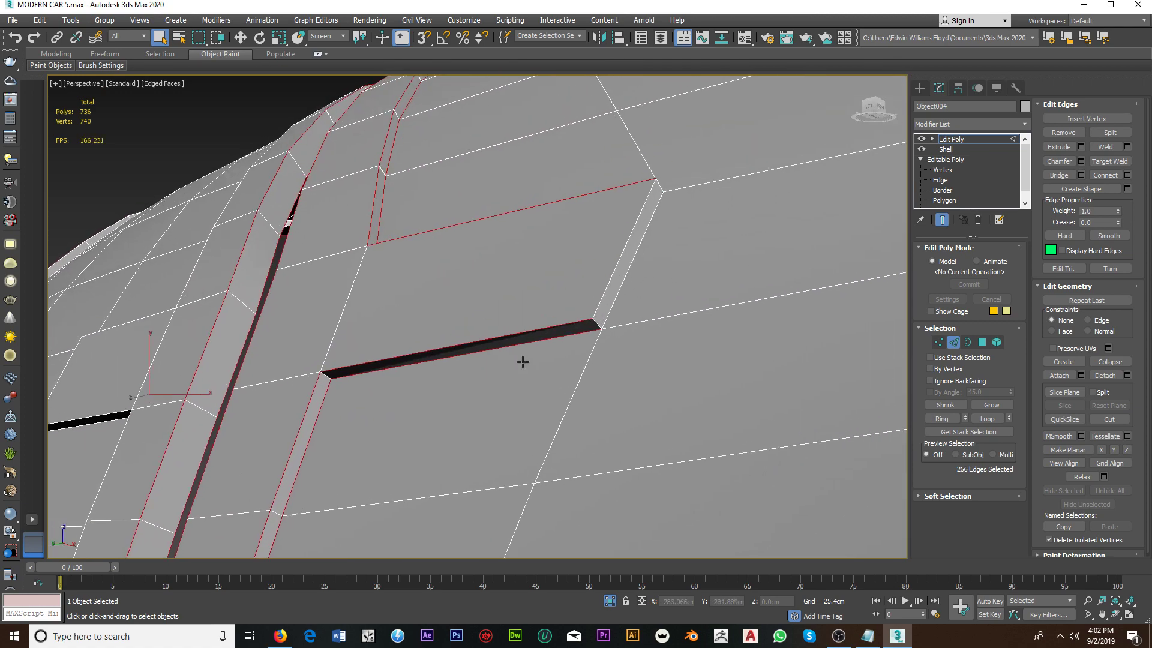
pyautogui.keyDown('ctrl'); pyautogui.click(612, 306); pyautogui.keyUp('ctrl')
pyautogui.scroll(-5, 612, 306)
pyautogui.keyDown('alt'); pyautogui.moveTo(612, 306); pyautogui.dragTo(571, 352, button='middle'); pyautogui.keyUp('alt')
# Step: Extend the slot edges into full edge loops with Loop
pyautogui.scroll(4, 589, 330)
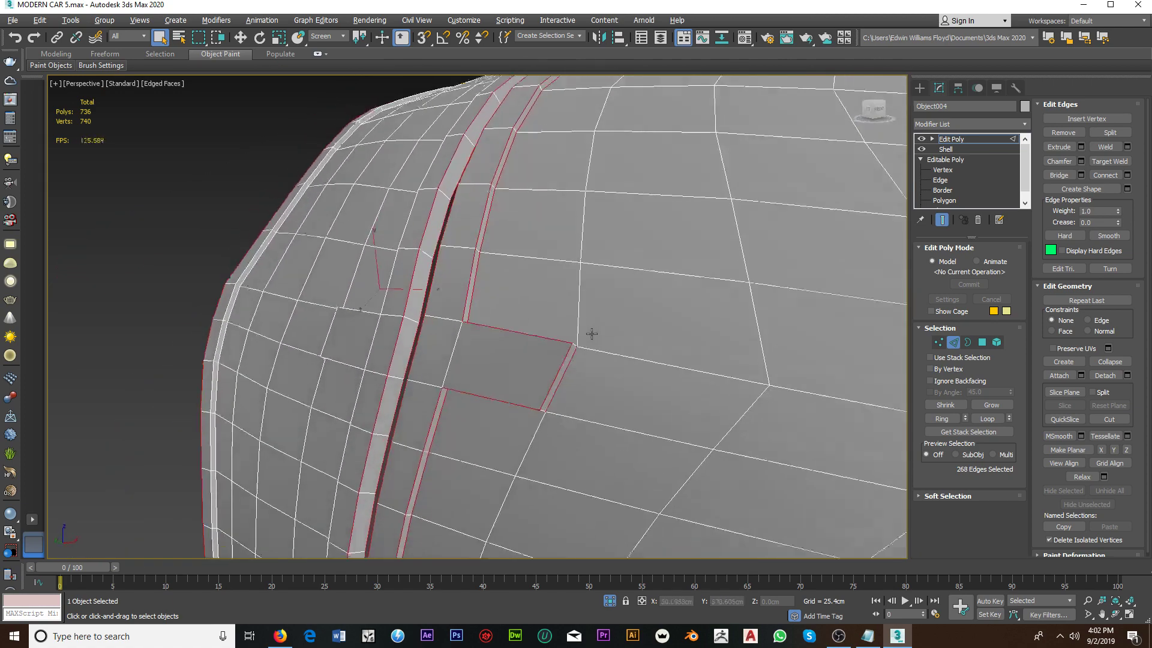
pyautogui.moveTo(541, 303); pyautogui.dragTo(545, 273, button='middle')
pyautogui.scroll(3, 612, 298)
pyautogui.moveTo(612, 298)
pyautogui.keyDown('alt'); pyautogui.mouseDown(button='middle')
pyautogui.moveTo(466, 244)
pyautogui.moveTo(531, 278)
pyautogui.moveTo(470, 303)
pyautogui.moveTo(334, 404)
pyautogui.mouseUp(button='middle'); pyautogui.keyUp('alt')
pyautogui.scroll(-3, 530, 278)
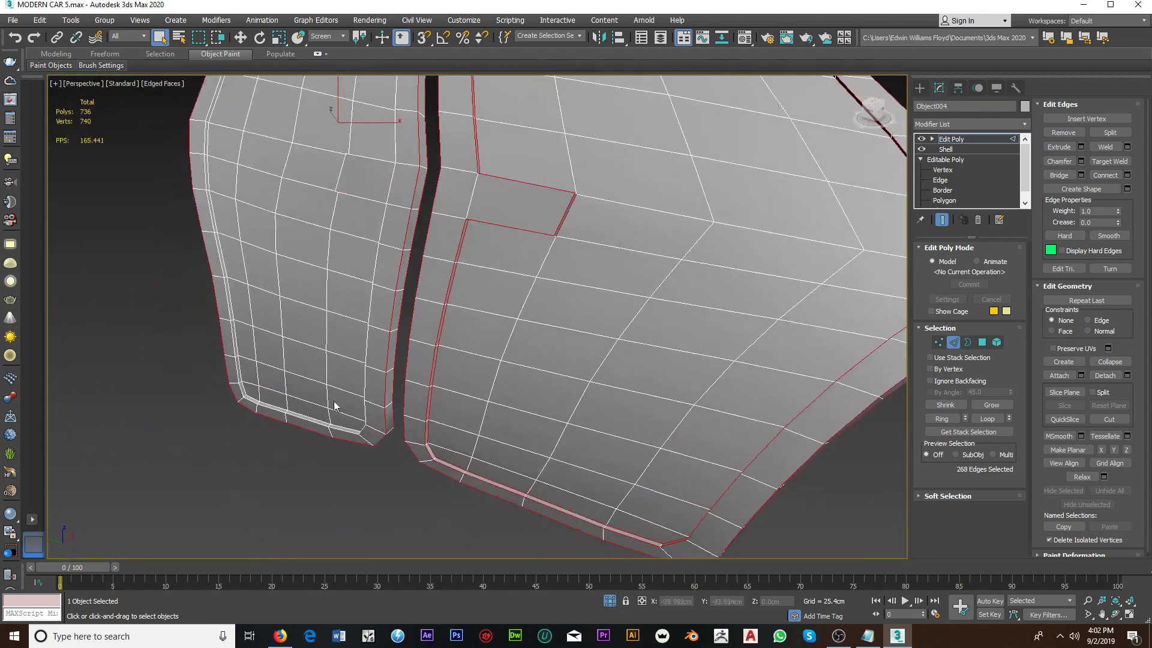
pyautogui.scroll(4, 318, 423)
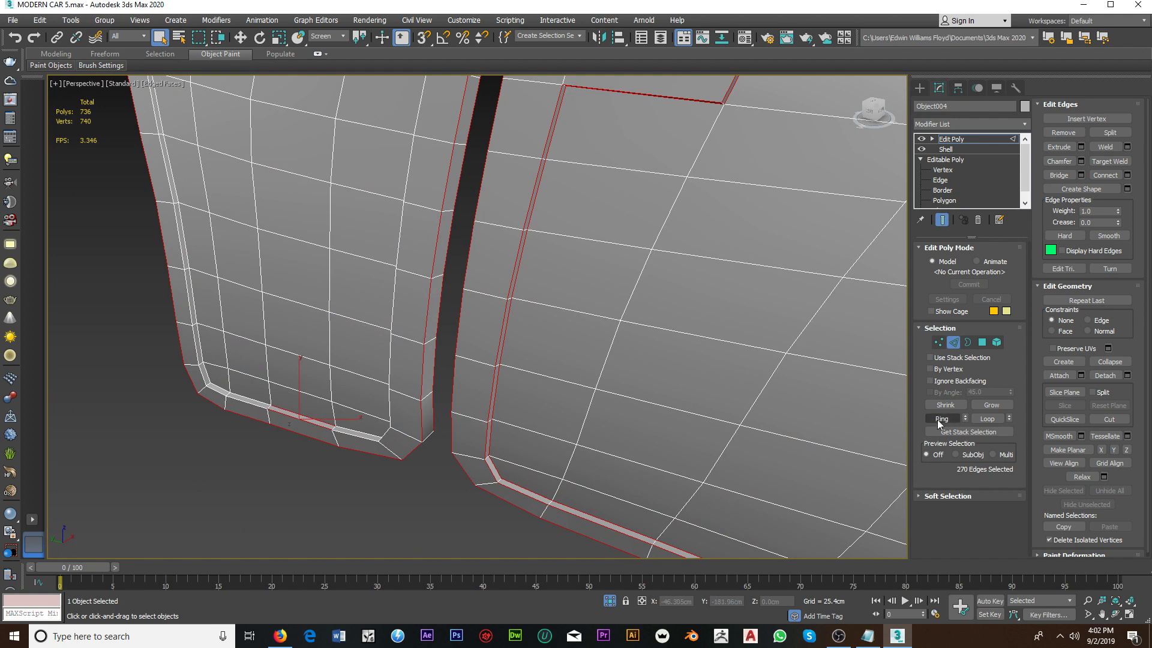
pyautogui.click(987, 418)
# Step: Check the door seam's lower corner and grow the selection with Loop again
pyautogui.scroll(-3, 552, 411)
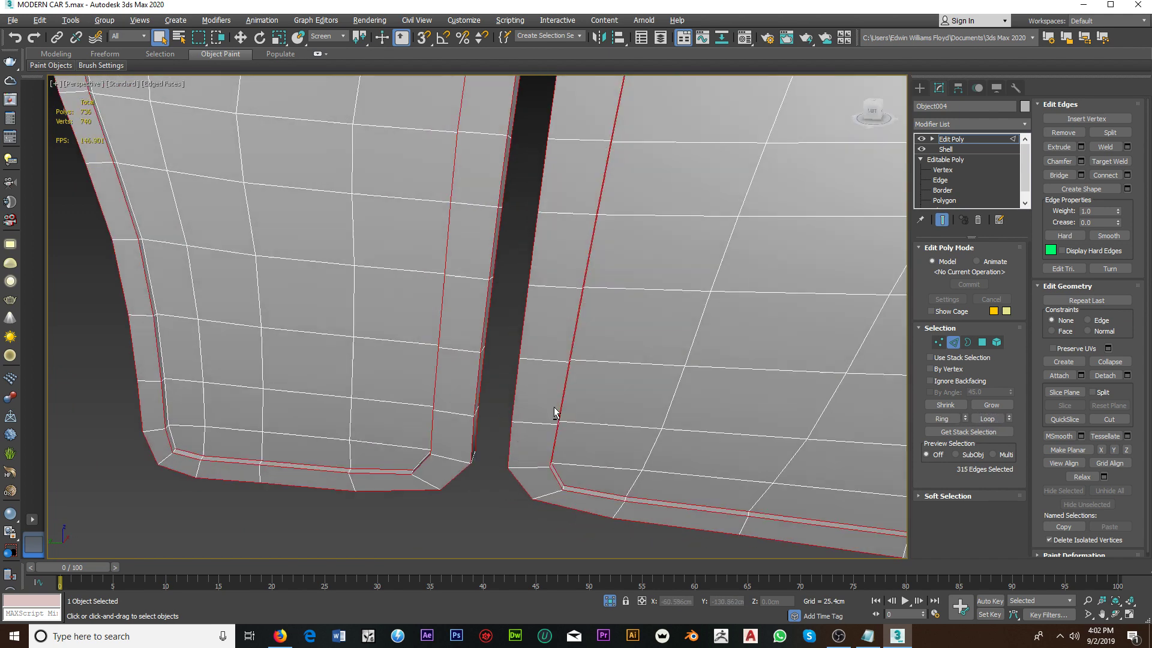
pyautogui.keyDown('alt'); pyautogui.moveTo(552, 411); pyautogui.dragTo(609, 398, button='middle'); pyautogui.keyUp('alt')
pyautogui.scroll(3, 608, 398)
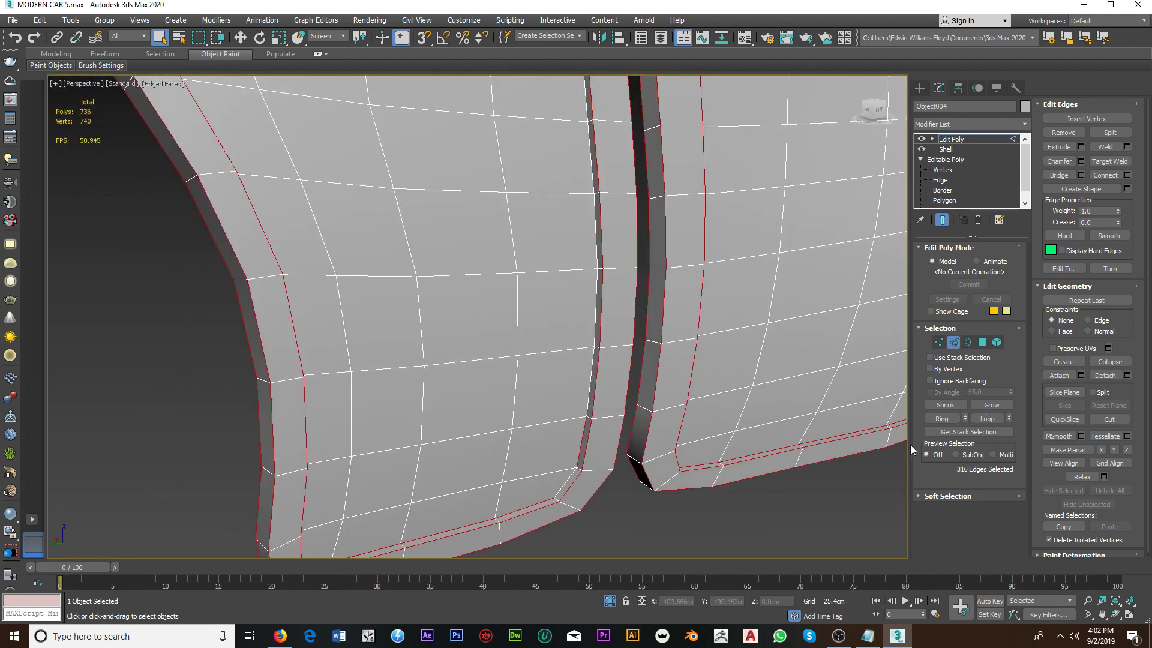
pyautogui.scroll(-2, 565, 465)
pyautogui.keyDown('alt'); pyautogui.moveTo(532, 414); pyautogui.dragTo(474, 406, button='middle'); pyautogui.keyUp('alt')
pyautogui.scroll(3, 474, 407)
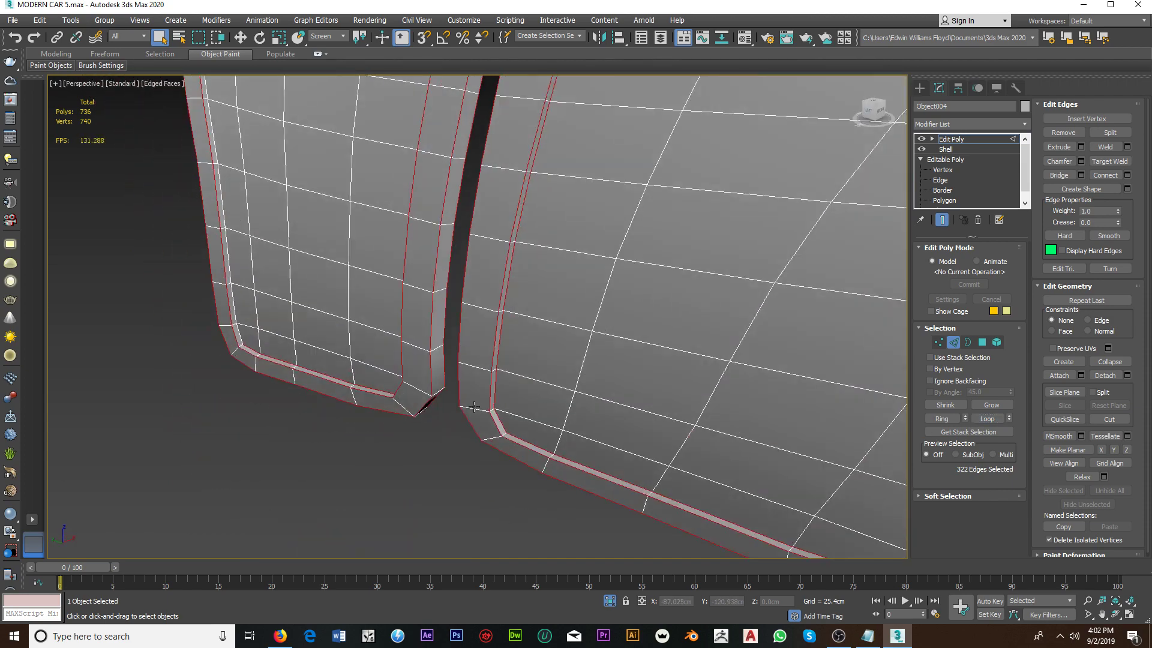
pyautogui.scroll(2, 237, 317)
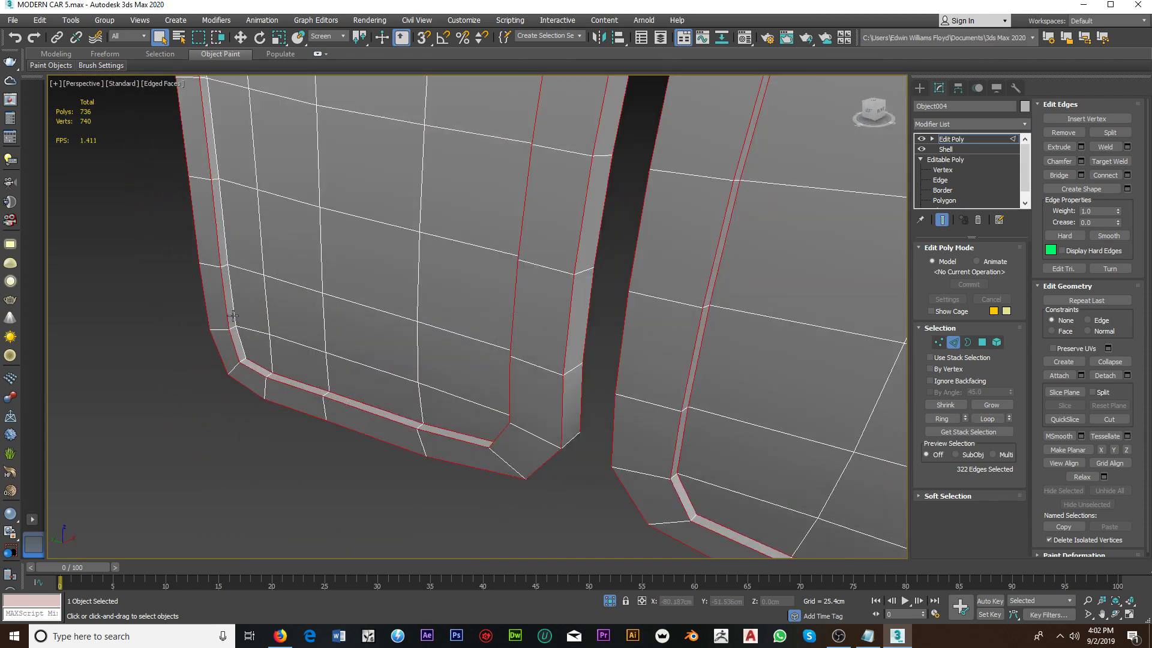
pyautogui.click(979, 420)
# Step: Add an edge on the panel's top border and extend it into a complete border loop
pyautogui.scroll(-2, 540, 450)
pyautogui.moveTo(511, 496)
pyautogui.keyDown('alt'); pyautogui.mouseDown(button='middle')
pyautogui.moveTo(502, 376)
pyautogui.moveTo(578, 379)
pyautogui.moveTo(590, 339)
pyautogui.mouseUp(button='middle'); pyautogui.keyUp('alt')
pyautogui.scroll(3, 590, 339)
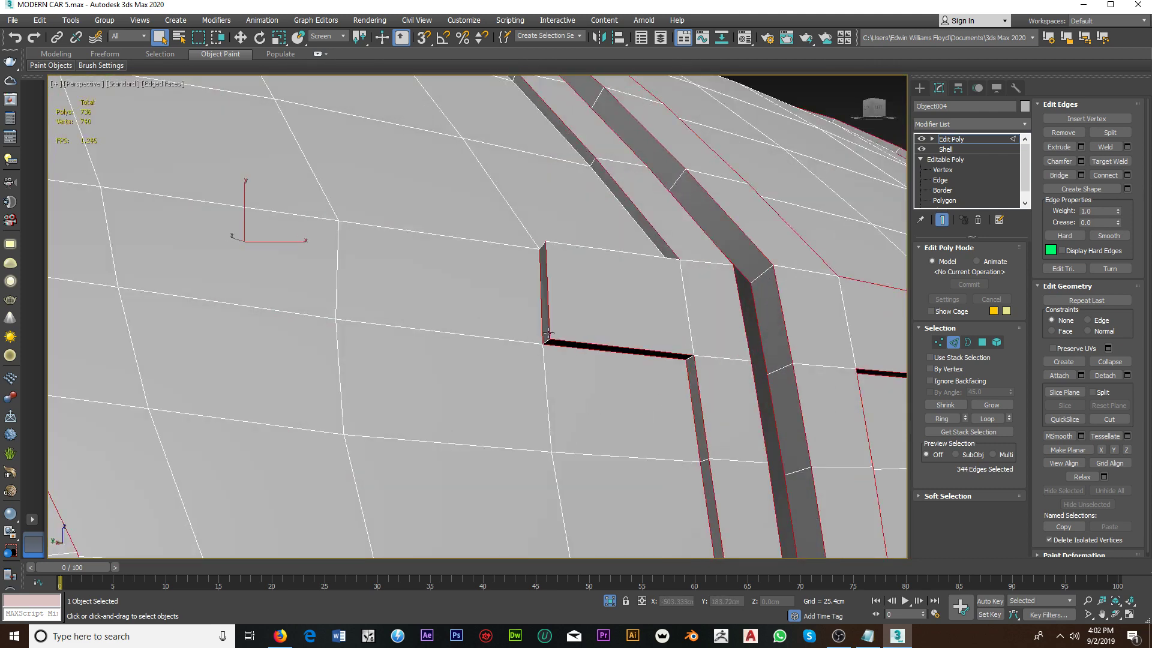
pyautogui.keyDown('alt'); pyautogui.moveTo(548, 333); pyautogui.dragTo(555, 401, button='middle'); pyautogui.keyUp('alt')
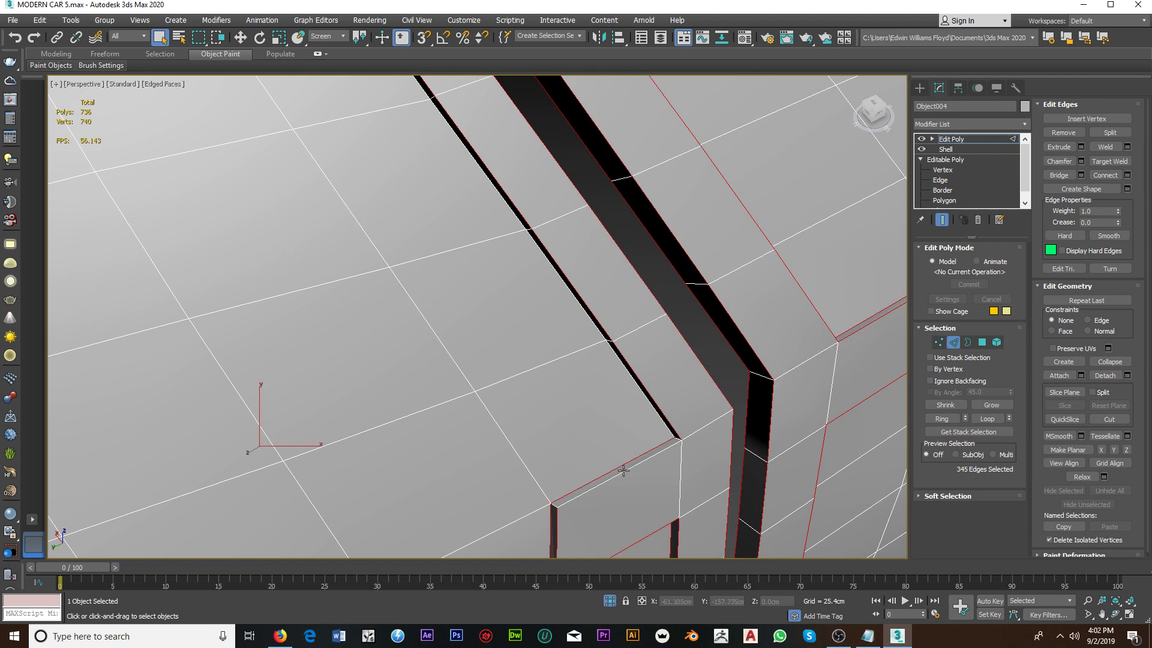
pyautogui.scroll(-3, 624, 471)
pyautogui.keyDown('alt'); pyautogui.moveTo(617, 457); pyautogui.dragTo(571, 437, button='middle'); pyautogui.keyUp('alt')
pyautogui.scroll(2, 401, 121)
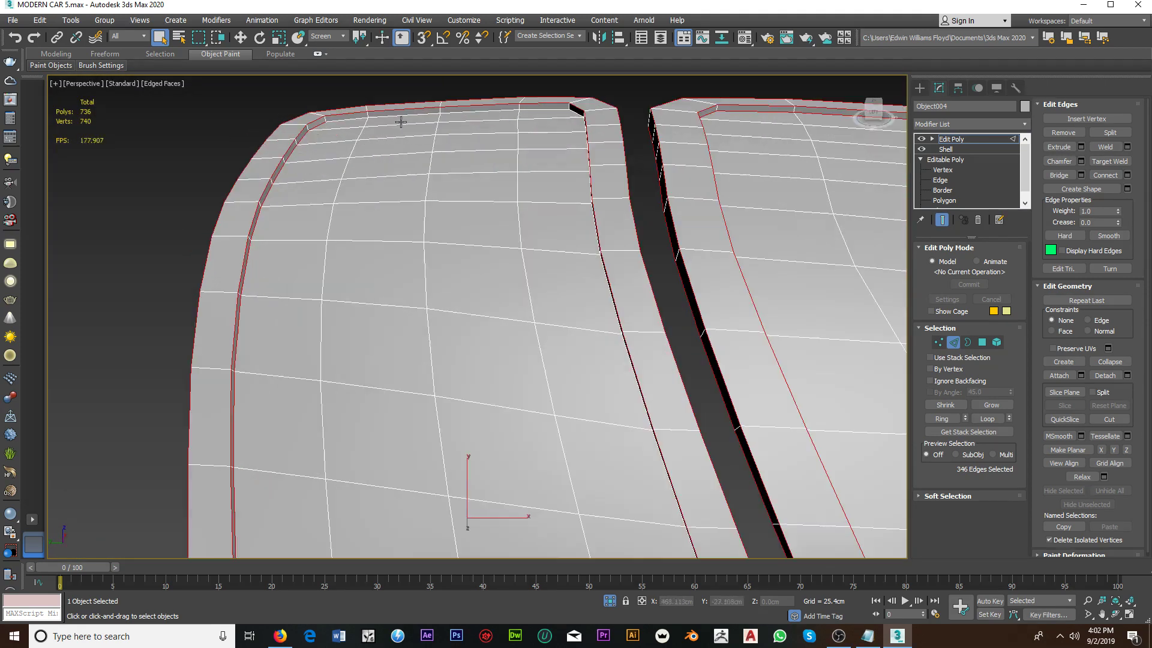
pyautogui.keyDown('ctrl'); pyautogui.click(407, 116); pyautogui.keyUp('ctrl')
pyautogui.scroll(-2, 407, 116)
pyautogui.keyDown('alt'); pyautogui.moveTo(456, 138); pyautogui.dragTo(766, 194, button='middle'); pyautogui.keyUp('alt')
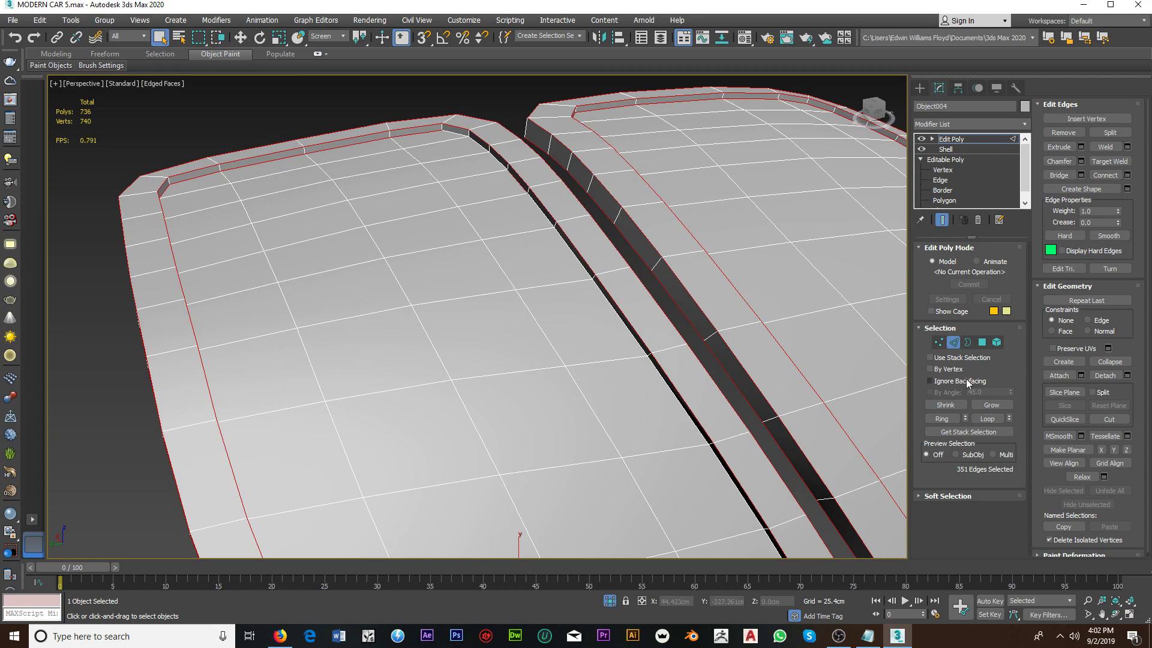
pyautogui.click(982, 419)
# Step: Orbit around both door panels to review the selected border and slot edges
pyautogui.scroll(-4, 564, 258)
pyautogui.moveTo(564, 258)
pyautogui.keyDown('alt'); pyautogui.mouseDown(button='middle')
pyautogui.moveTo(594, 383)
pyautogui.moveTo(663, 439)
pyautogui.moveTo(640, 417)
pyautogui.moveTo(496, 370)
pyautogui.mouseUp(button='middle'); pyautogui.keyUp('alt')
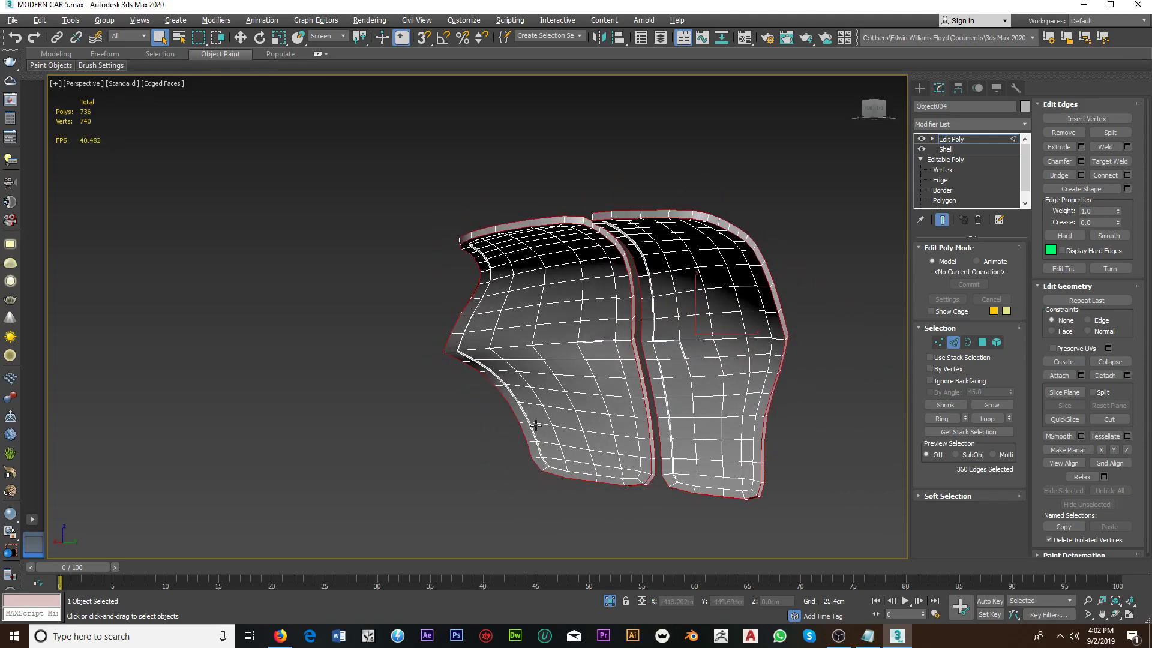
pyautogui.scroll(4, 497, 370)
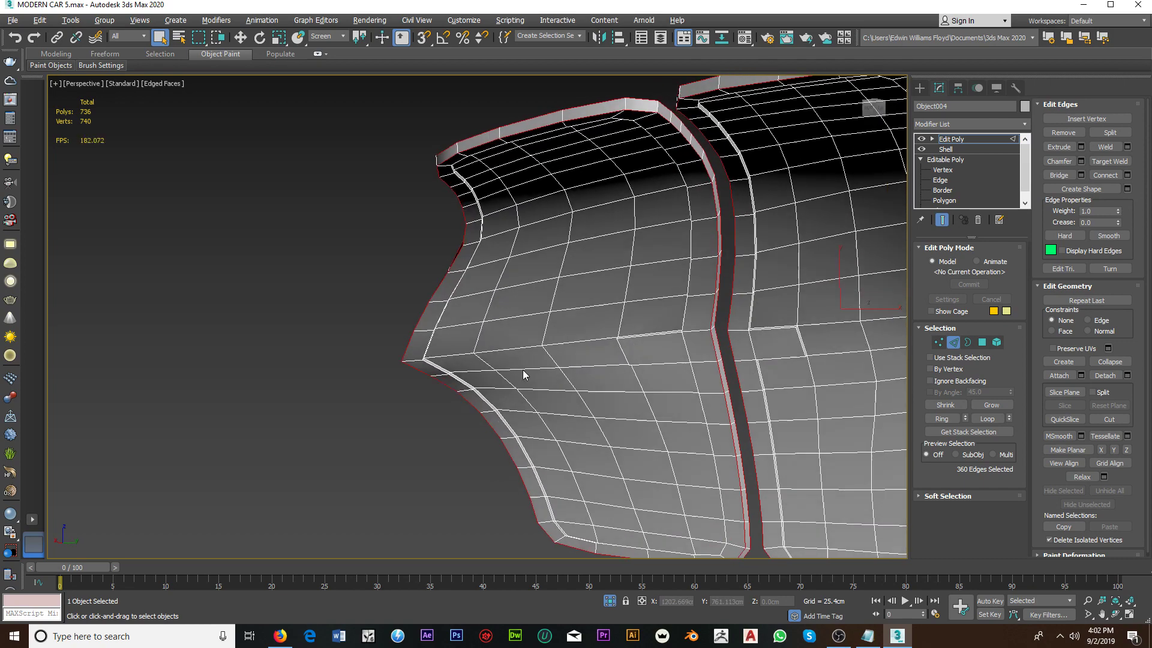
pyautogui.keyDown('alt'); pyautogui.moveTo(518, 379); pyautogui.dragTo(612, 339, button='middle'); pyautogui.keyUp('alt')
pyautogui.scroll(5, 611, 370)
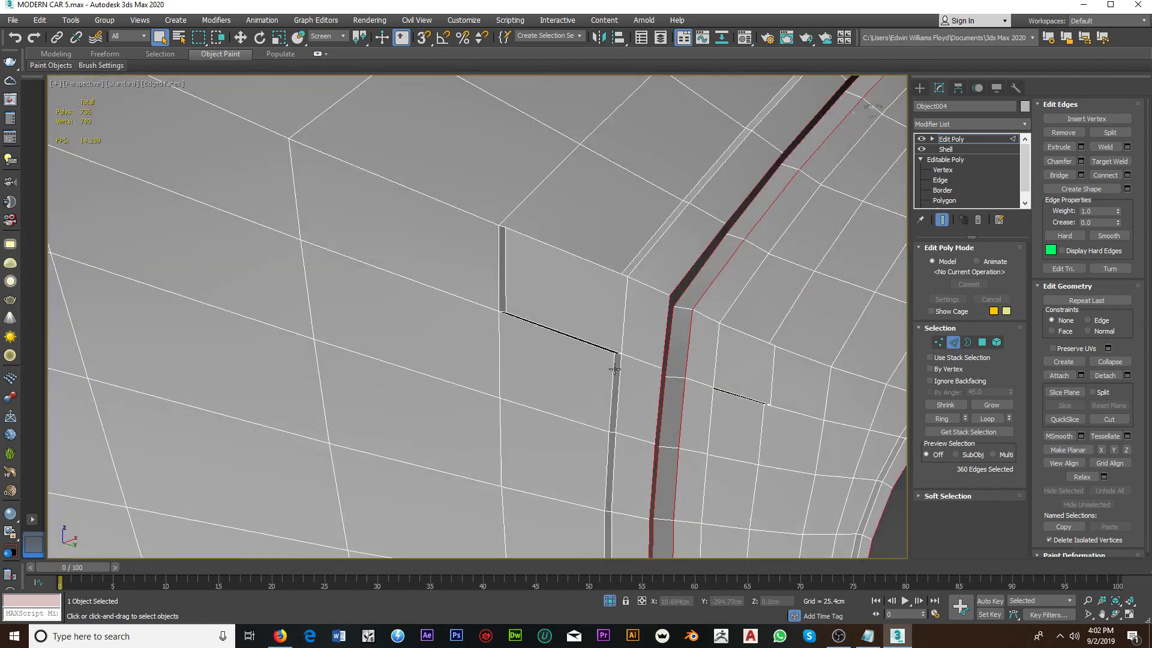
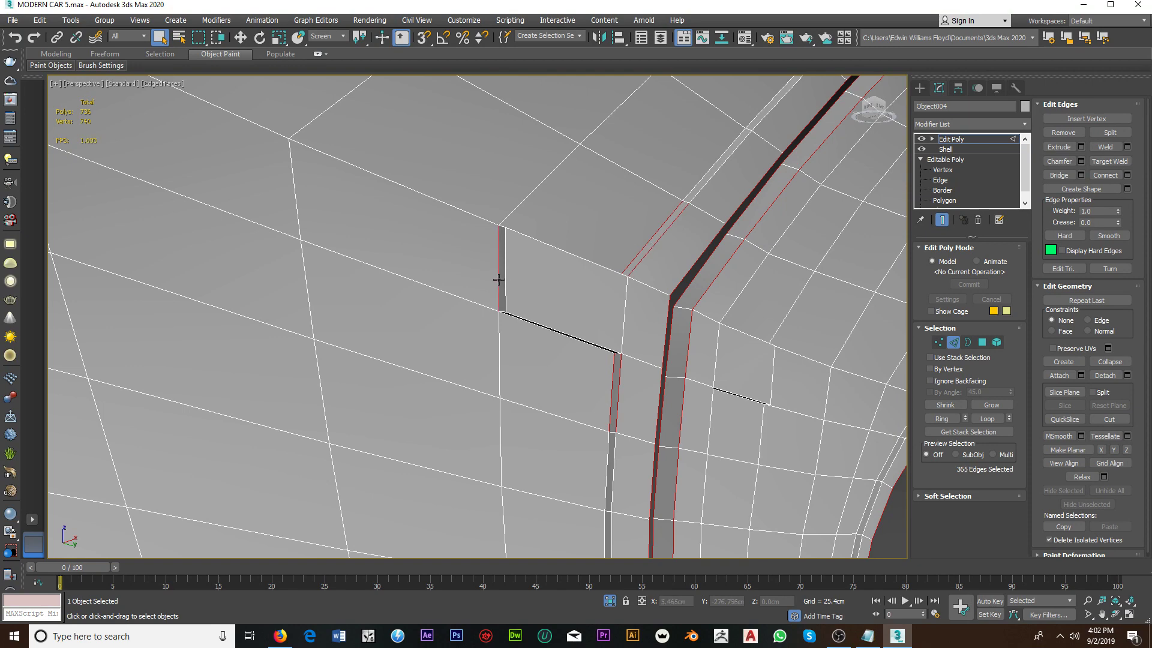
# Step: Loop-select the first border edges running around the door panel
pyautogui.click(989, 423)
pyautogui.keyDown('alt'); pyautogui.moveTo(624, 378); pyautogui.dragTo(587, 302, button='middle'); pyautogui.keyUp('alt')
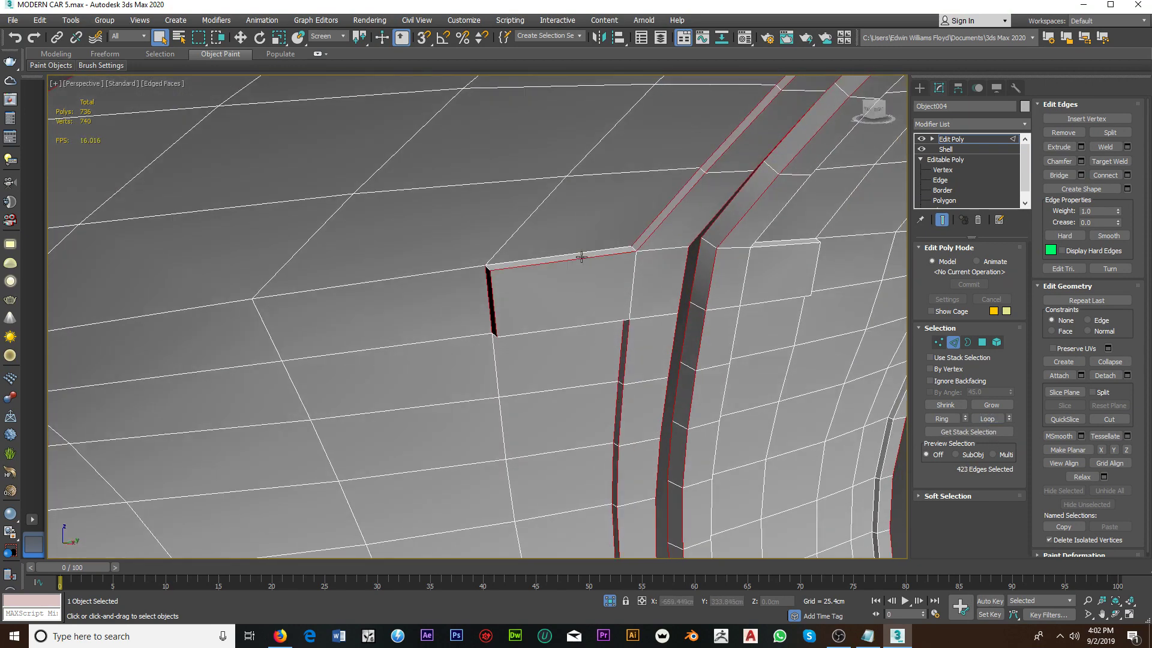
pyautogui.moveTo(580, 254)
pyautogui.keyDown('alt'); pyautogui.mouseDown(button='middle')
pyautogui.moveTo(559, 348)
pyautogui.moveTo(572, 370)
pyautogui.mouseUp(button='middle'); pyautogui.keyUp('alt')
pyautogui.keyDown('ctrl'); pyautogui.click(565, 338); pyautogui.keyUp('ctrl')
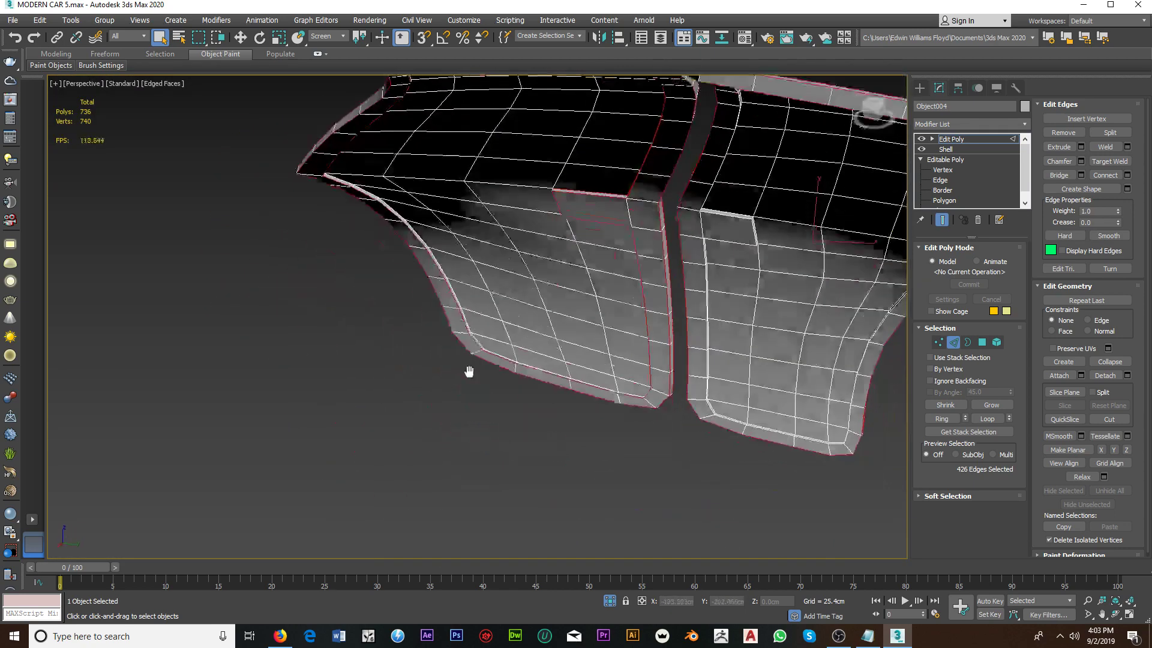
pyautogui.scroll(3, 572, 370)
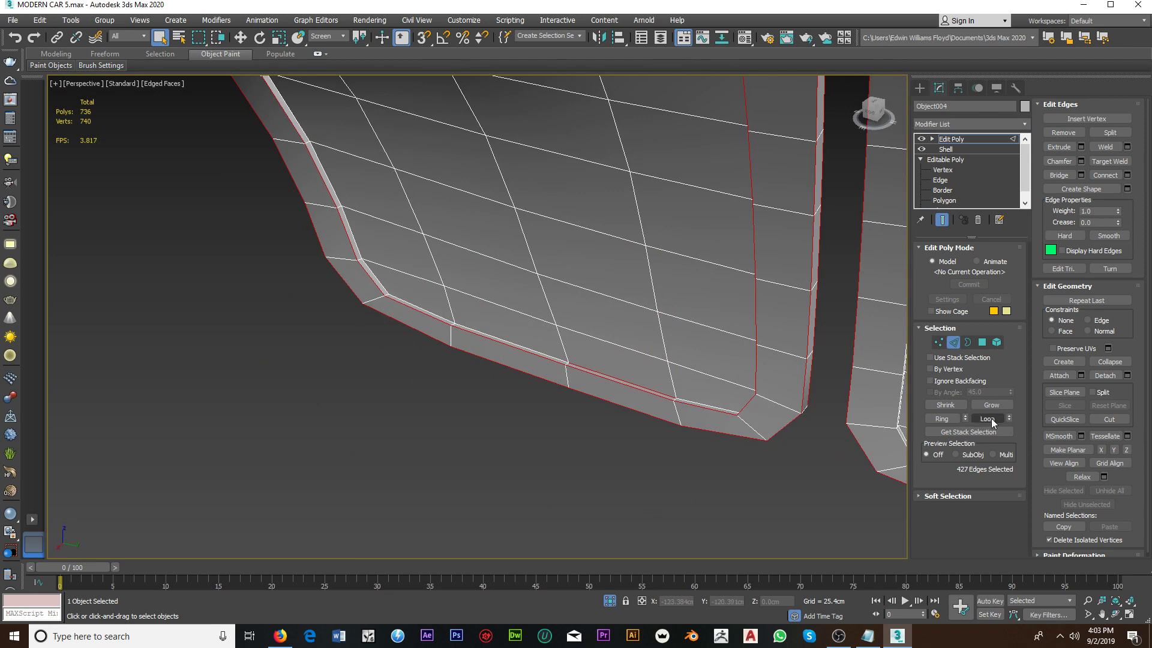
pyautogui.keyDown('alt'); pyautogui.moveTo(654, 403); pyautogui.dragTo(677, 400, button='middle'); pyautogui.keyUp('alt')
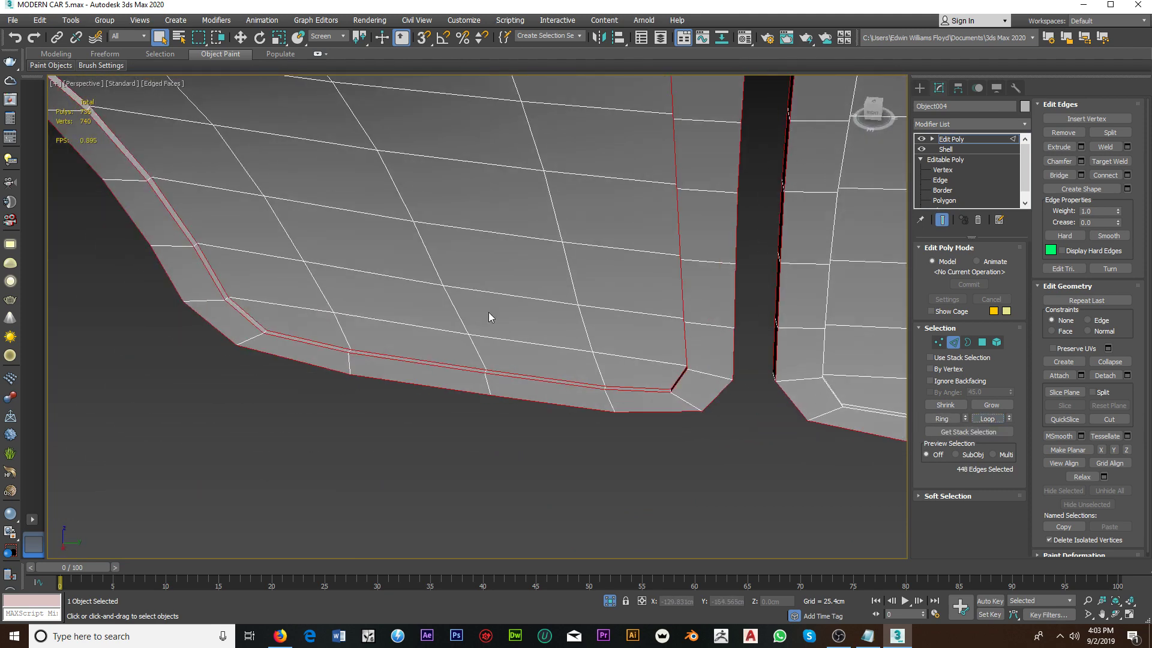
pyautogui.scroll(-5, 488, 317)
pyautogui.moveTo(548, 432)
pyautogui.keyDown('alt'); pyautogui.mouseDown(button='middle')
pyautogui.moveTo(515, 347)
pyautogui.moveTo(522, 283)
pyautogui.moveTo(469, 272)
pyautogui.mouseUp(button='middle'); pyautogui.keyUp('alt')
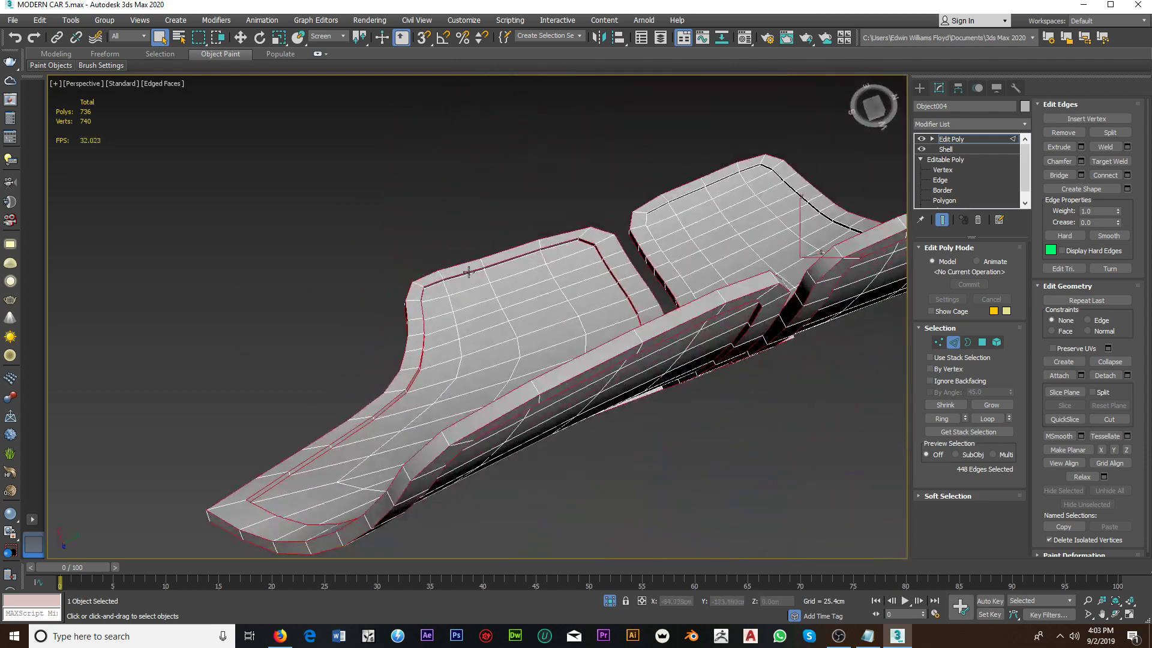
pyautogui.scroll(4, 469, 271)
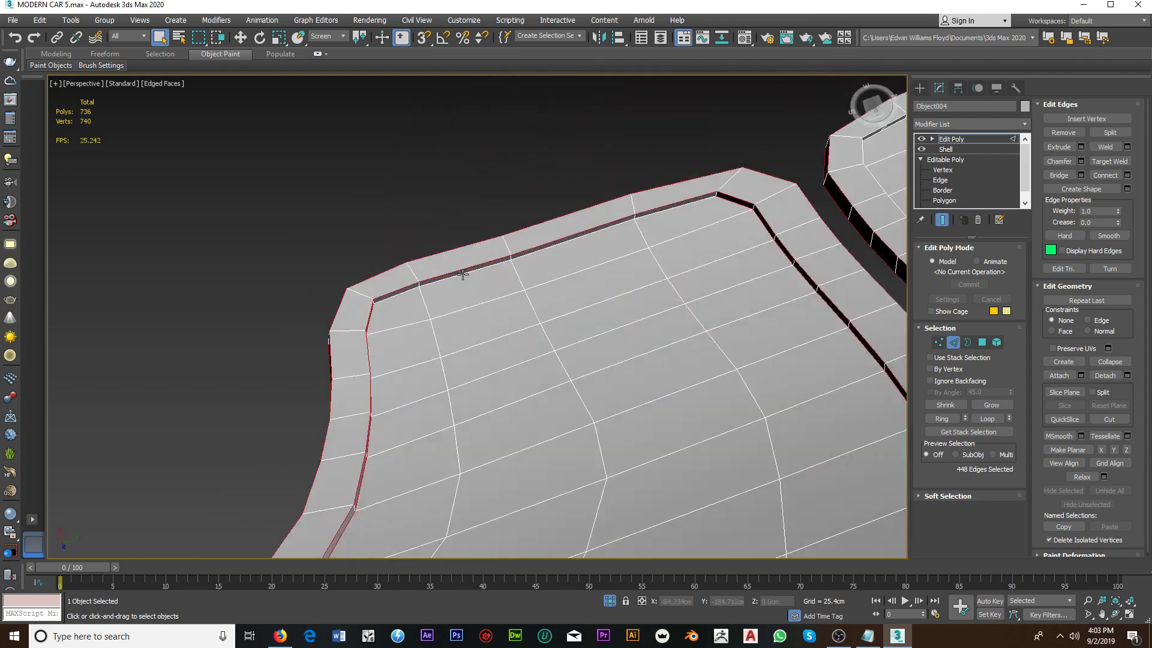
pyautogui.click(988, 420)
pyautogui.scroll(3, 694, 354)
pyautogui.scroll(3, 650, 362)
pyautogui.scroll(3, 602, 390)
pyautogui.moveTo(602, 391); pyautogui.dragTo(567, 416, button='middle')
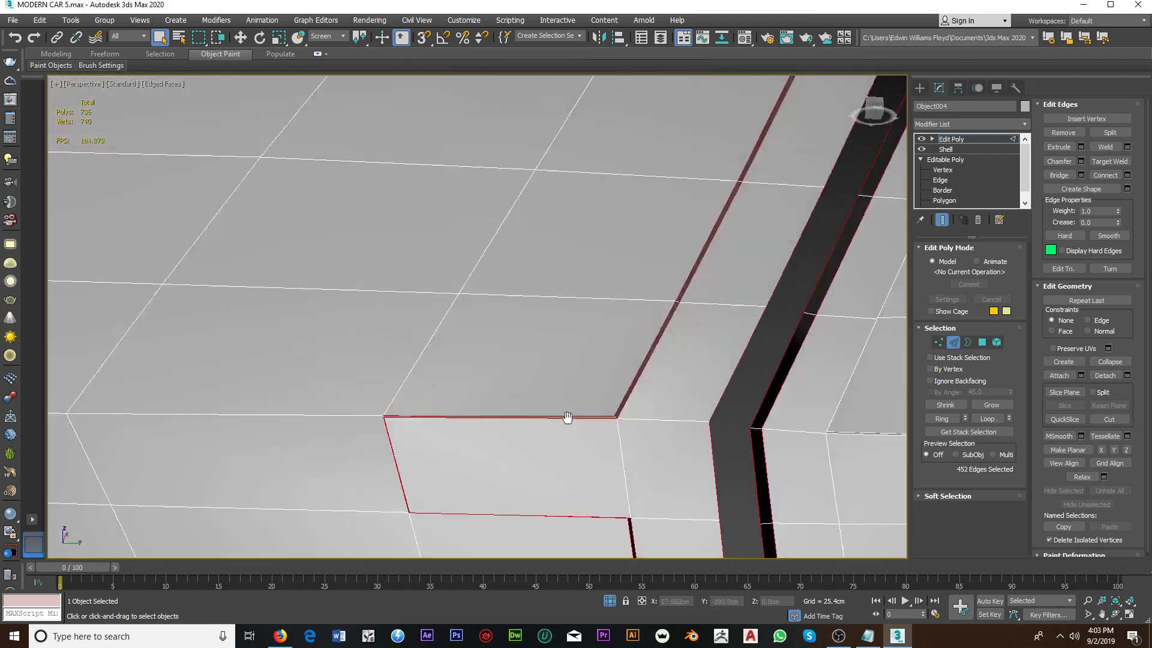
pyautogui.scroll(-3, 524, 401)
pyautogui.scroll(-3, 619, 390)
pyautogui.scroll(-3, 540, 347)
pyautogui.scroll(-2, 505, 341)
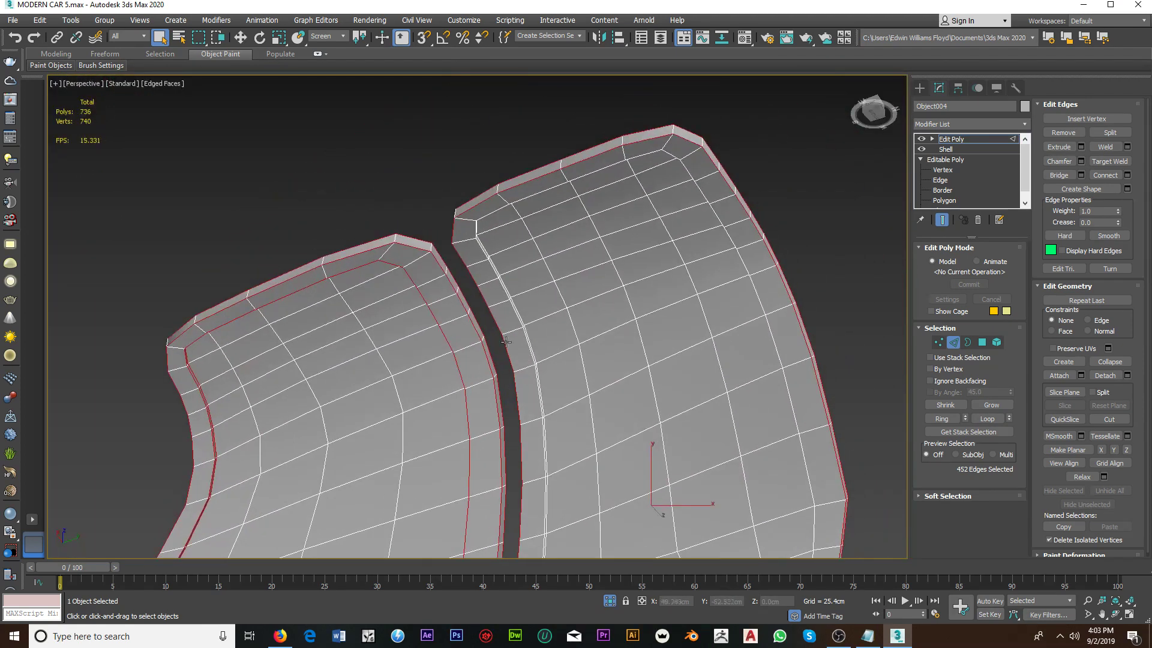
pyautogui.scroll(1, 506, 340)
pyautogui.scroll(3, 468, 288)
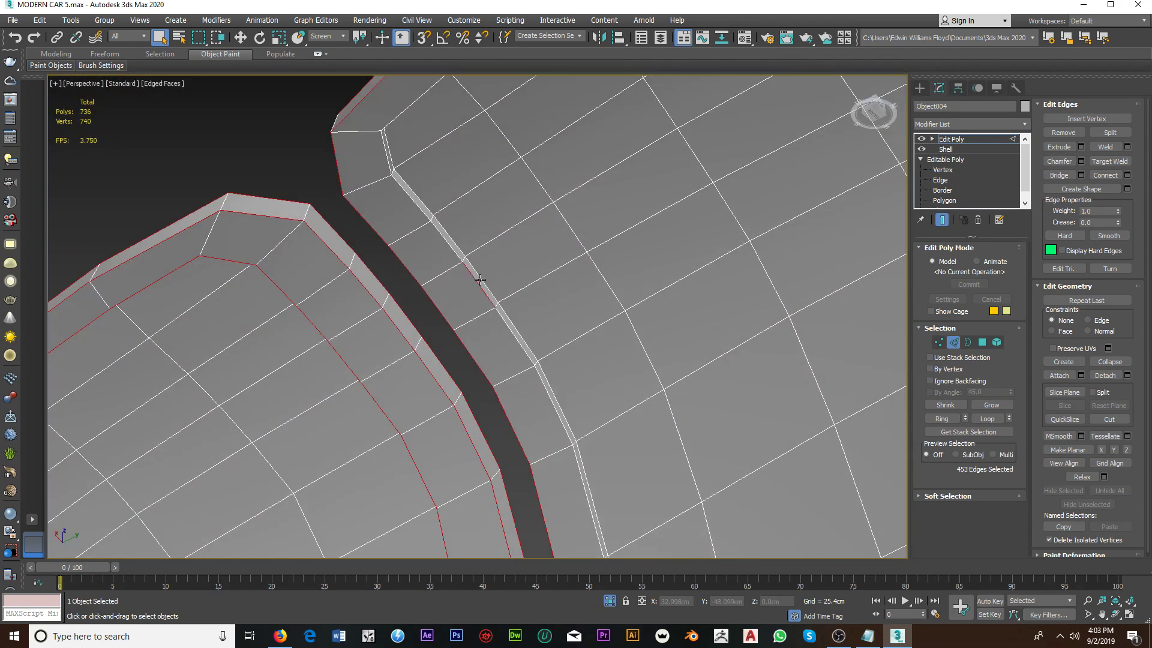
# Step: Add the next edge loop and a handle-pocket outline edge to the selection
pyautogui.click(994, 420)
pyautogui.scroll(-3, 656, 407)
pyautogui.moveTo(656, 406)
pyautogui.keyDown('alt'); pyautogui.mouseDown(button='middle')
pyautogui.moveTo(522, 339)
pyautogui.moveTo(517, 293)
pyautogui.mouseUp(button='middle'); pyautogui.keyUp('alt')
pyautogui.scroll(5, 560, 430)
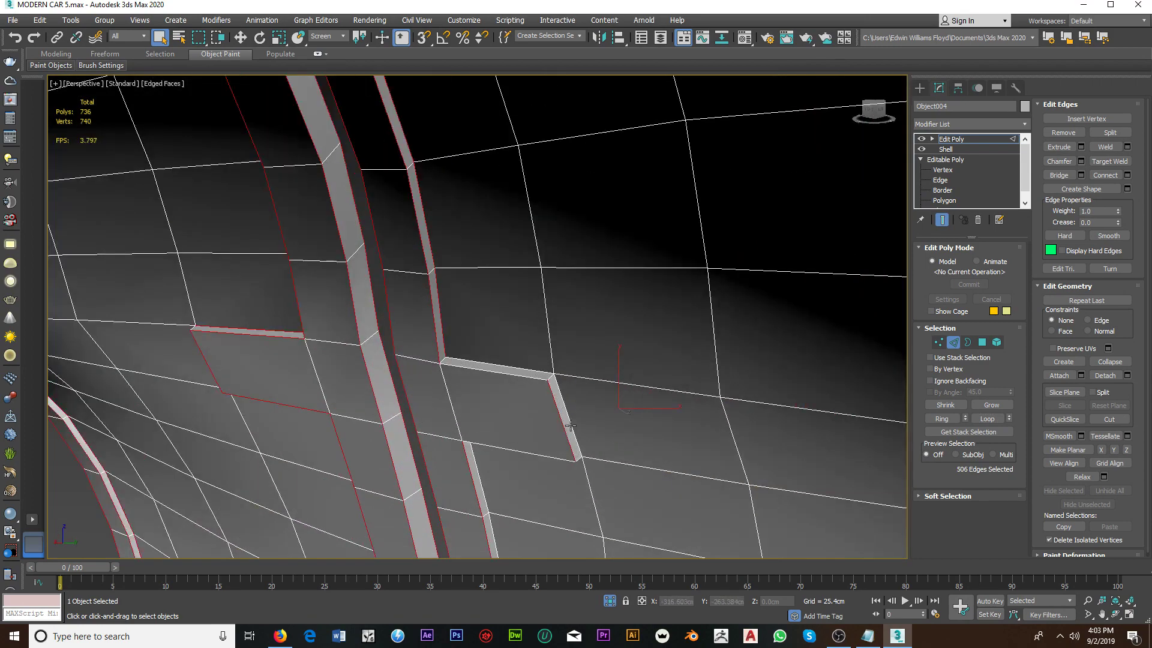
pyautogui.moveTo(565, 423)
pyautogui.keyDown('alt'); pyautogui.mouseDown(button='middle')
pyautogui.moveTo(543, 300)
pyautogui.moveTo(549, 354)
pyautogui.mouseUp(button='middle'); pyautogui.keyUp('alt')
pyautogui.keyDown('ctrl'); pyautogui.click(554, 360); pyautogui.keyUp('ctrl')
pyautogui.scroll(-3, 516, 413)
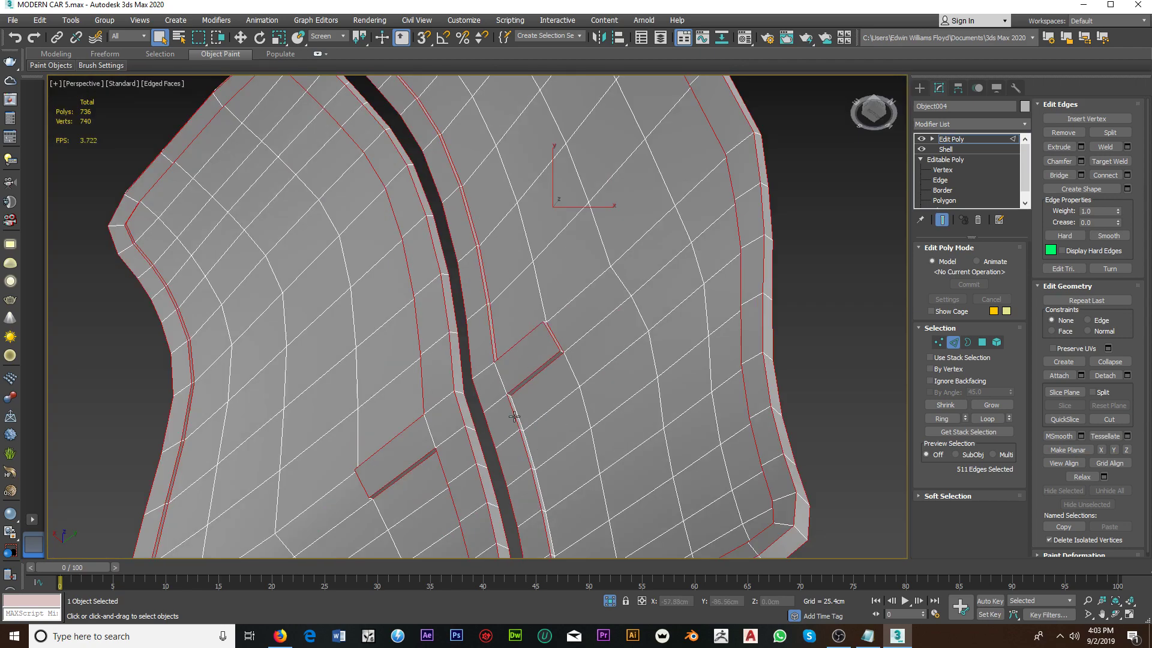
pyautogui.scroll(3, 516, 414)
pyautogui.scroll(-3, 521, 413)
pyautogui.keyDown('alt'); pyautogui.moveTo(525, 420); pyautogui.dragTo(617, 459, button='middle'); pyautogui.keyUp('alt')
pyautogui.scroll(-4, 617, 459)
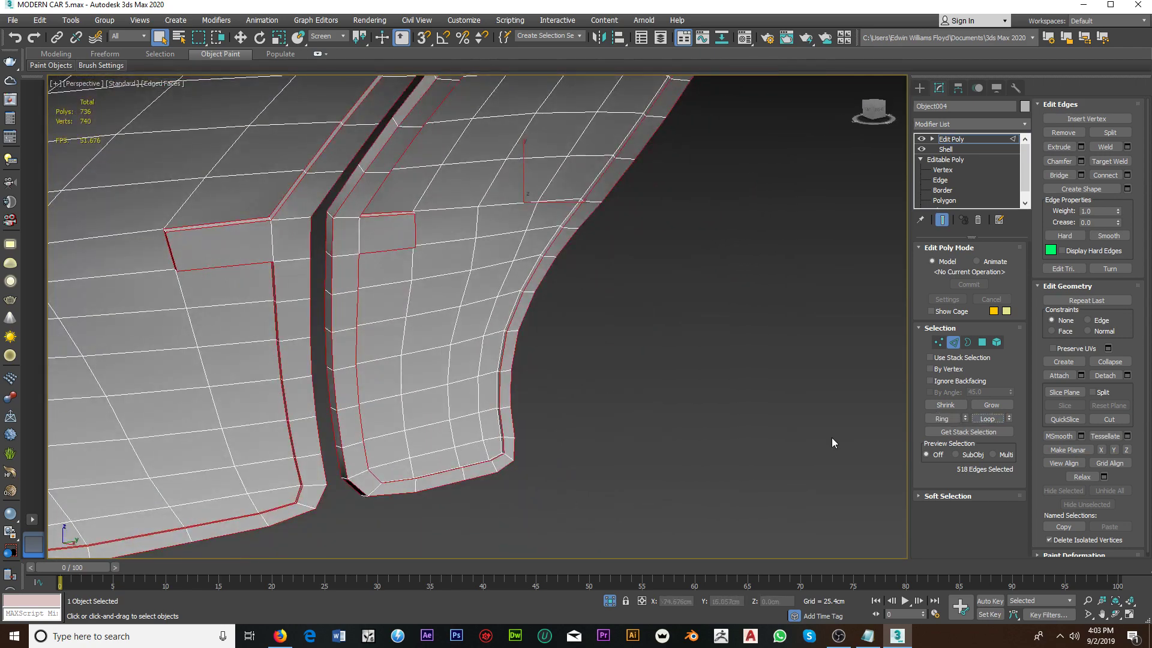
pyautogui.scroll(1, 539, 445)
pyautogui.scroll(2, 543, 448)
pyautogui.scroll(2, 558, 451)
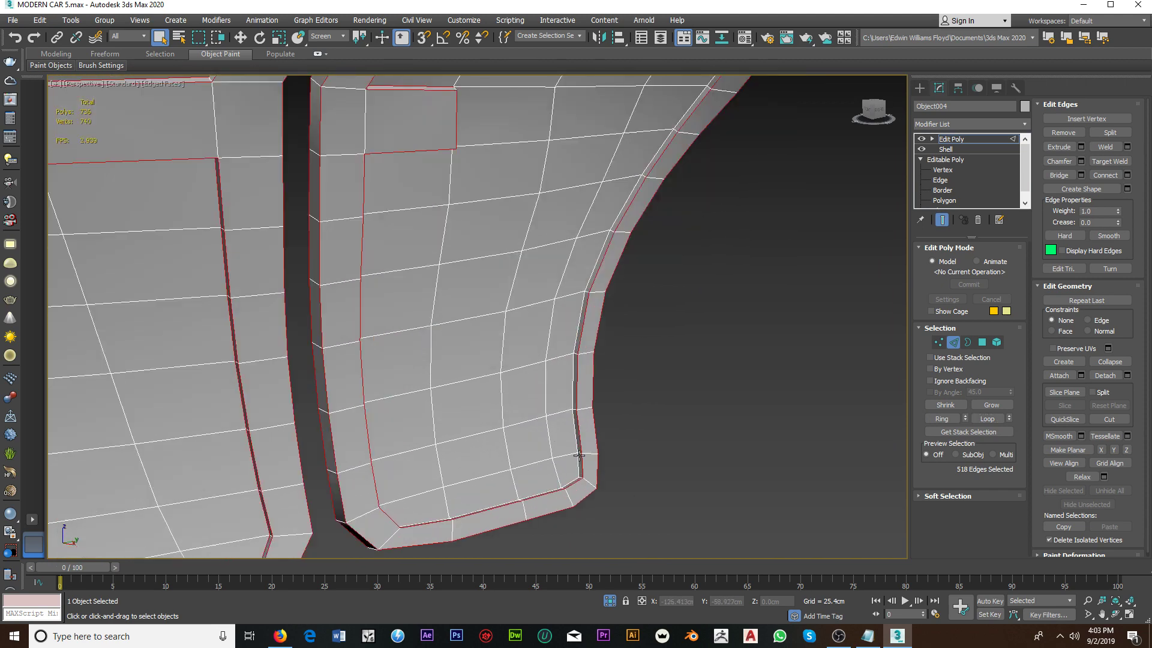
pyautogui.scroll(2, 576, 454)
pyautogui.scroll(-2, 578, 455)
pyautogui.scroll(-2, 578, 454)
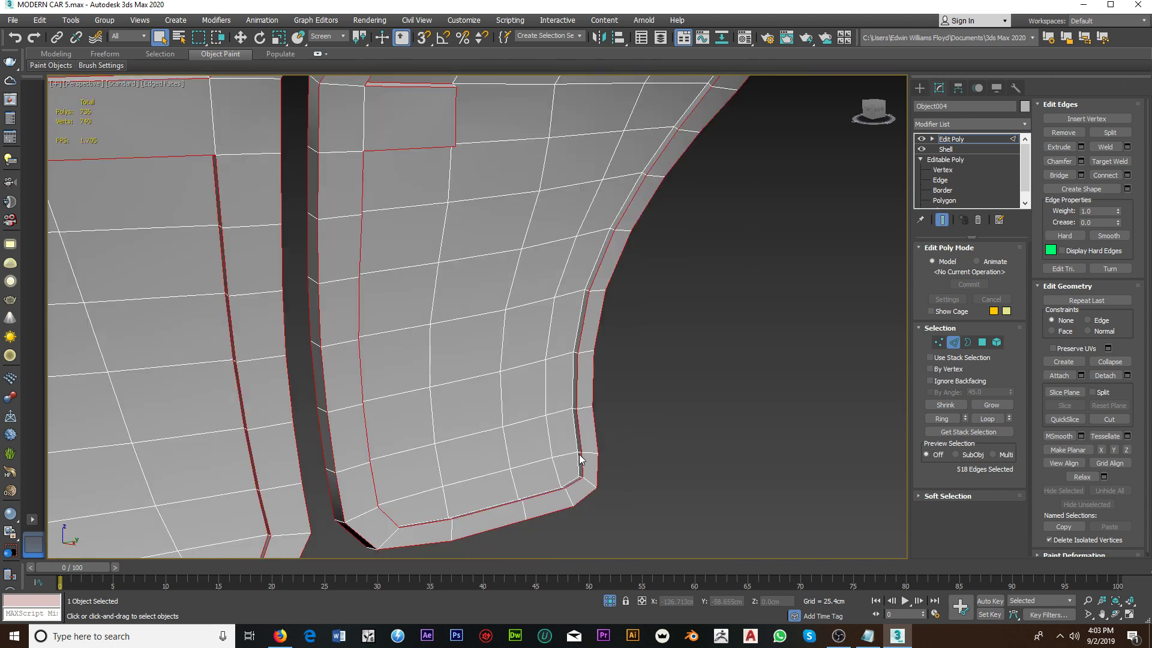
pyautogui.scroll(-1, 579, 457)
pyautogui.moveTo(579, 457)
pyautogui.keyDown('alt'); pyautogui.mouseDown(button='middle')
pyautogui.moveTo(632, 411)
pyautogui.moveTo(560, 432)
pyautogui.moveTo(544, 426)
pyautogui.moveTo(550, 418)
pyautogui.mouseUp(button='middle'); pyautogui.keyUp('alt')
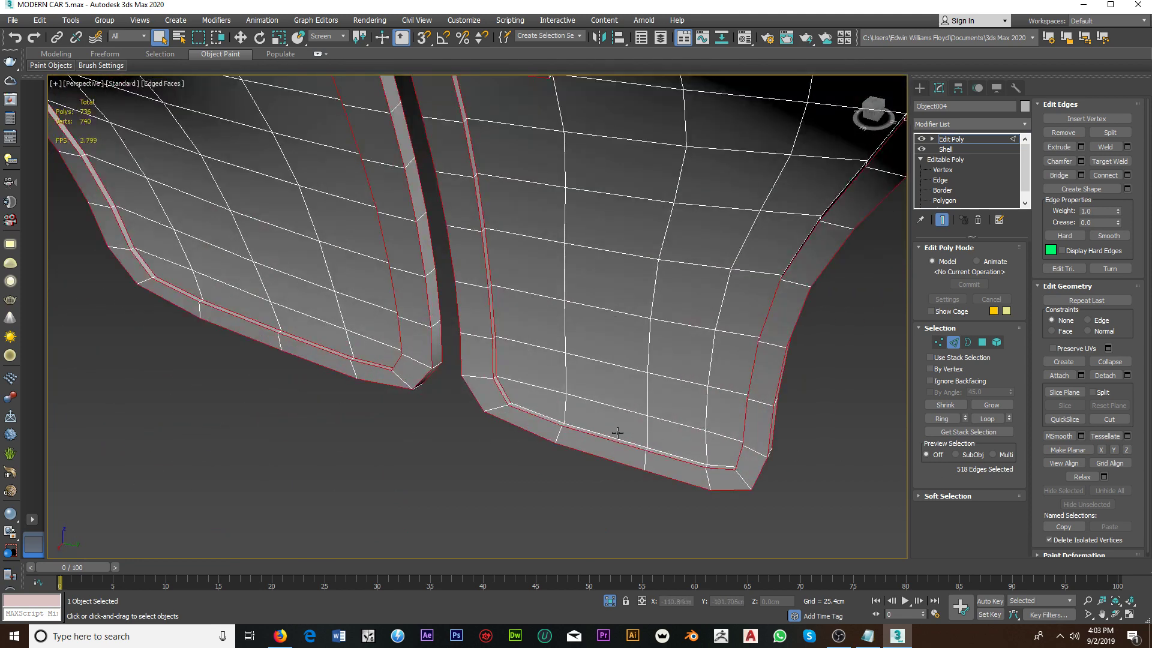
pyautogui.scroll(3, 618, 432)
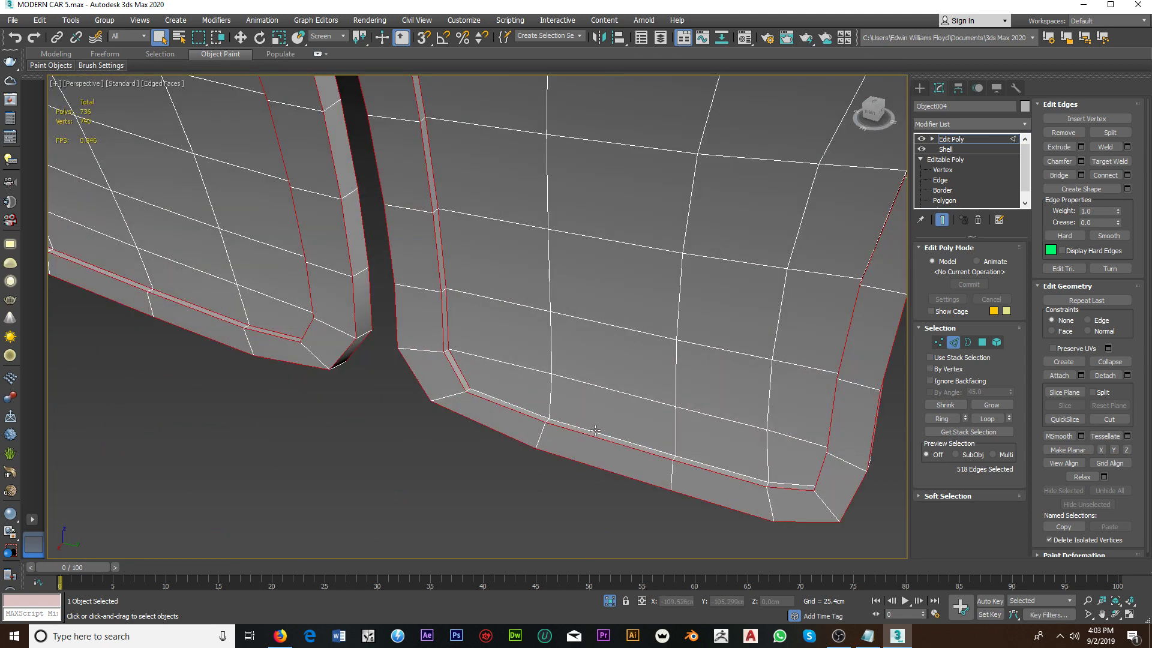
# Step: Add the lower border and panel outline loops, bringing the selection to 544 edges
pyautogui.click(982, 424)
pyautogui.moveTo(625, 427)
pyautogui.keyDown('alt'); pyautogui.mouseDown(button='middle')
pyautogui.moveTo(712, 403)
pyautogui.moveTo(559, 460)
pyautogui.mouseUp(button='middle'); pyautogui.keyUp('alt')
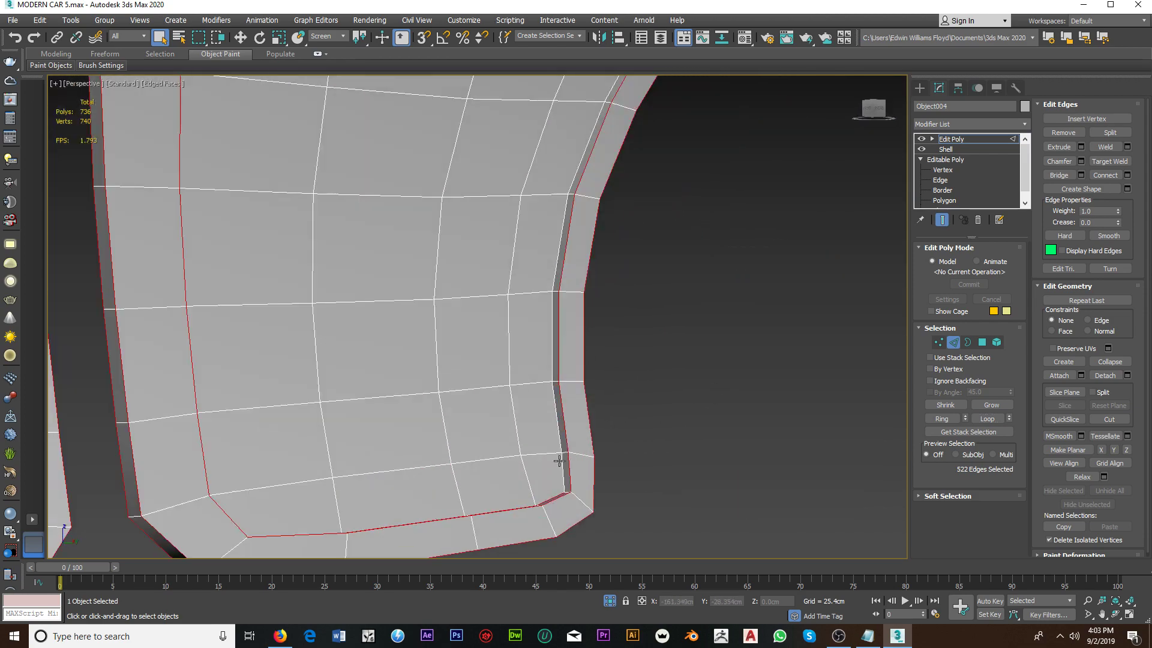
pyautogui.click(980, 416)
pyautogui.scroll(-3, 674, 426)
pyautogui.moveTo(674, 426)
pyautogui.keyDown('alt'); pyautogui.mouseDown(button='middle')
pyautogui.moveTo(606, 504)
pyautogui.moveTo(617, 427)
pyautogui.moveTo(635, 404)
pyautogui.moveTo(563, 378)
pyautogui.mouseUp(button='middle'); pyautogui.keyUp('alt')
pyautogui.scroll(5, 600, 246)
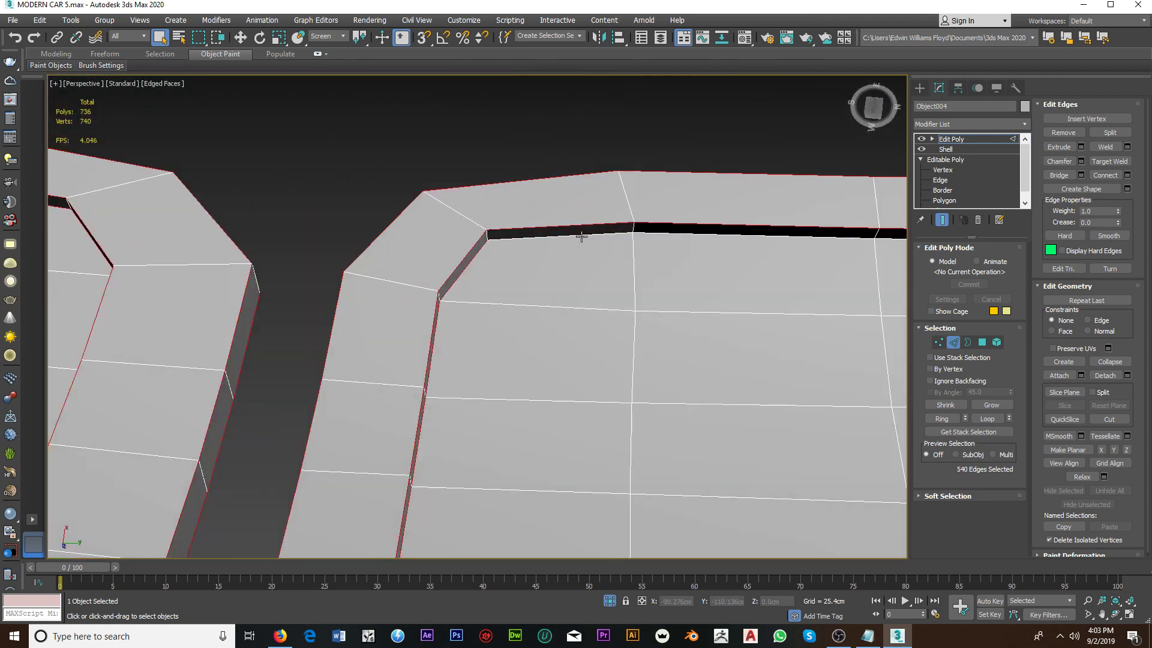
pyautogui.scroll(-3, 558, 358)
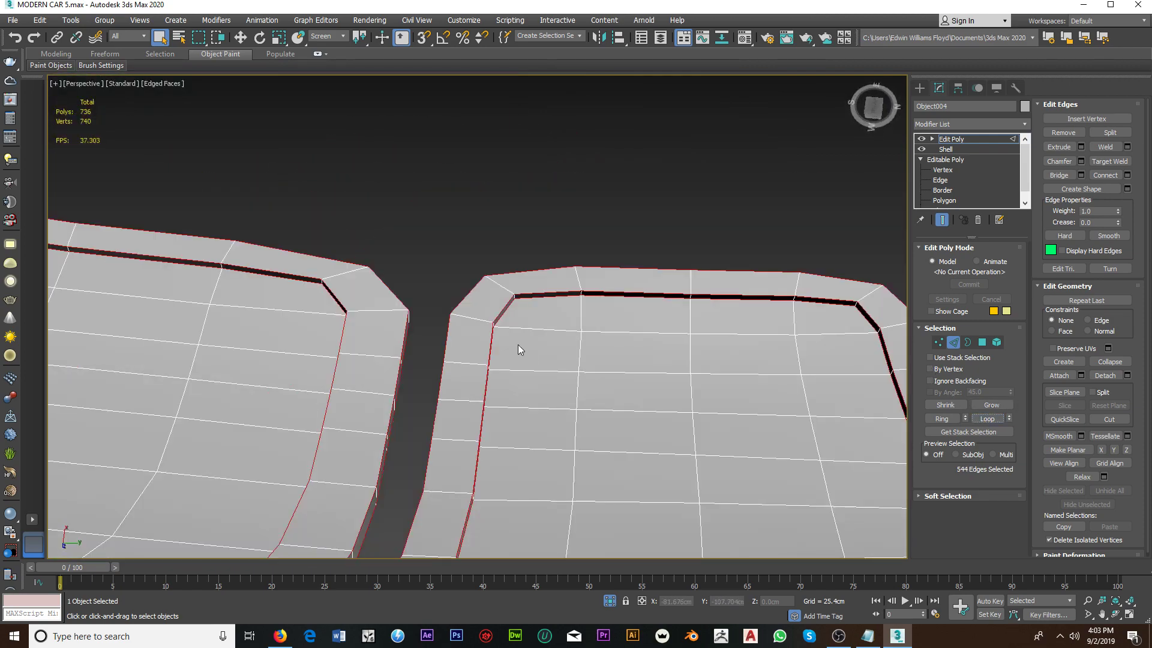
pyautogui.moveTo(517, 345)
pyautogui.keyDown('alt'); pyautogui.mouseDown(button='middle')
pyautogui.moveTo(423, 384)
pyautogui.moveTo(438, 390)
pyautogui.mouseUp(button='middle'); pyautogui.keyUp('alt')
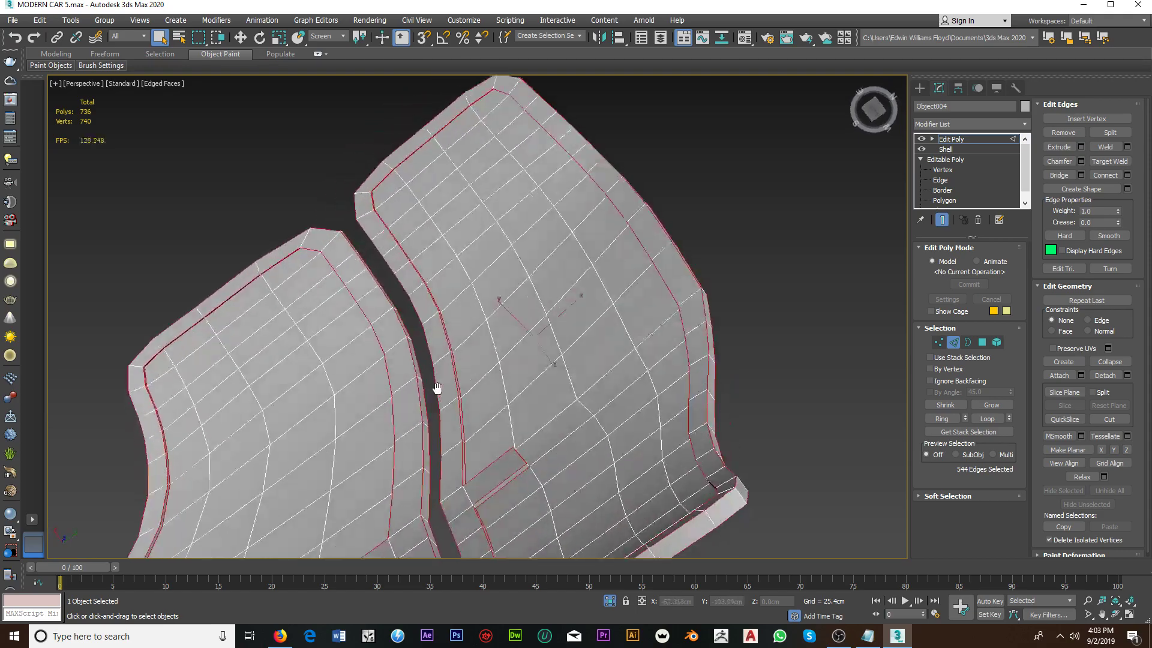
pyautogui.scroll(3, 550, 422)
pyautogui.scroll(2, 540, 452)
pyautogui.moveTo(540, 453)
pyautogui.mouseDown(button='middle')
pyautogui.moveTo(543, 391)
pyautogui.moveTo(466, 378)
pyautogui.mouseUp(button='middle')
pyautogui.scroll(-3, 542, 391)
pyautogui.scroll(4, 442, 336)
pyautogui.scroll(-3, 442, 336)
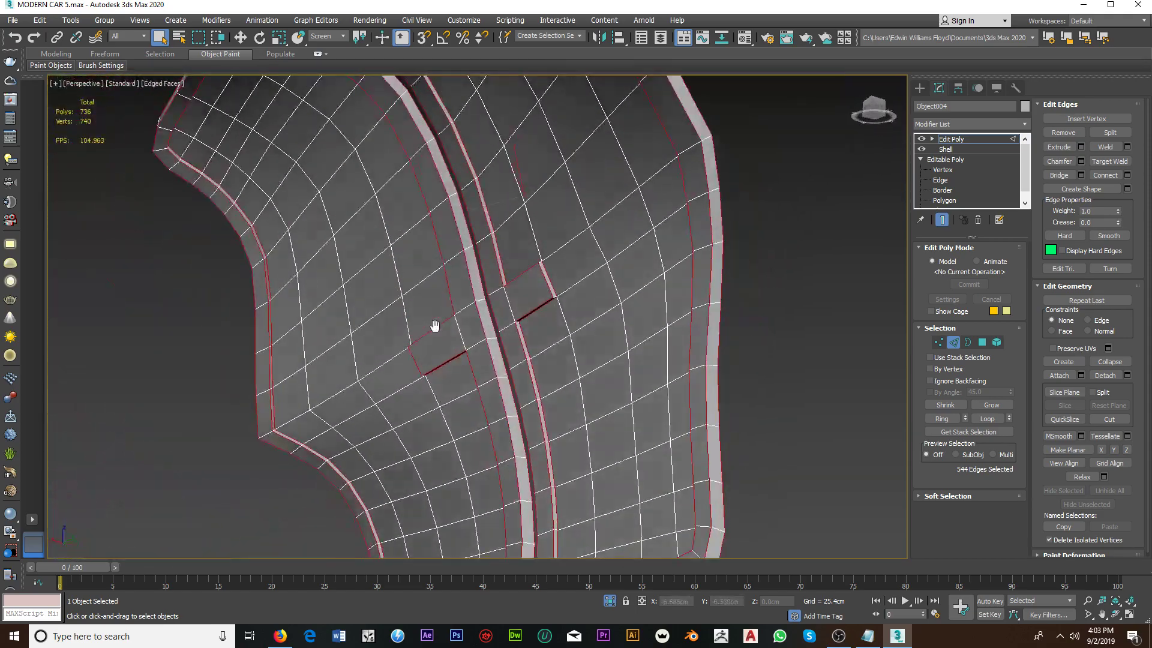
pyautogui.moveTo(438, 326)
pyautogui.keyDown('alt'); pyautogui.mouseDown(button='middle')
pyautogui.moveTo(432, 357)
pyautogui.moveTo(453, 363)
pyautogui.mouseUp(button='middle'); pyautogui.keyUp('alt')
pyautogui.scroll(3, 550, 363)
pyautogui.scroll(-3, 549, 363)
pyautogui.moveTo(550, 363)
pyautogui.keyDown('alt'); pyautogui.mouseDown(button='middle')
pyautogui.moveTo(697, 309)
pyautogui.moveTo(686, 326)
pyautogui.mouseUp(button='middle'); pyautogui.keyUp('alt')
pyautogui.scroll(3, 608, 328)
pyautogui.scroll(-2, 608, 327)
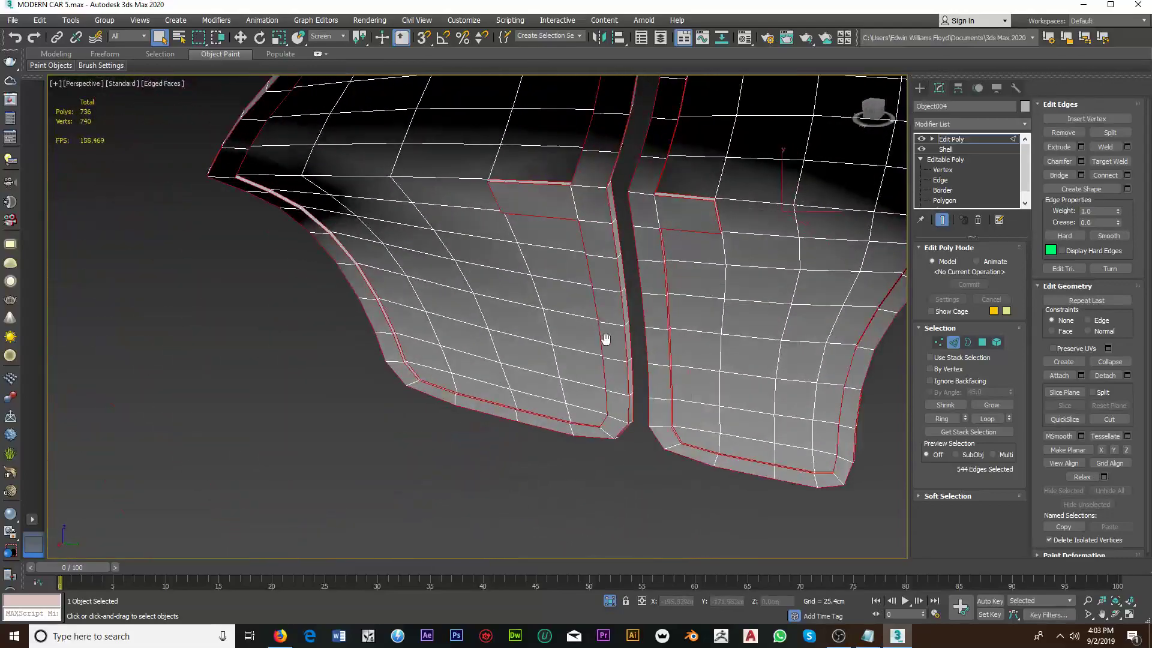
pyautogui.moveTo(606, 336)
pyautogui.keyDown('alt'); pyautogui.mouseDown(button='middle')
pyautogui.moveTo(606, 360)
pyautogui.moveTo(589, 319)
pyautogui.mouseUp(button='middle'); pyautogui.keyUp('alt')
pyautogui.scroll(3, 595, 272)
pyautogui.scroll(-2, 595, 273)
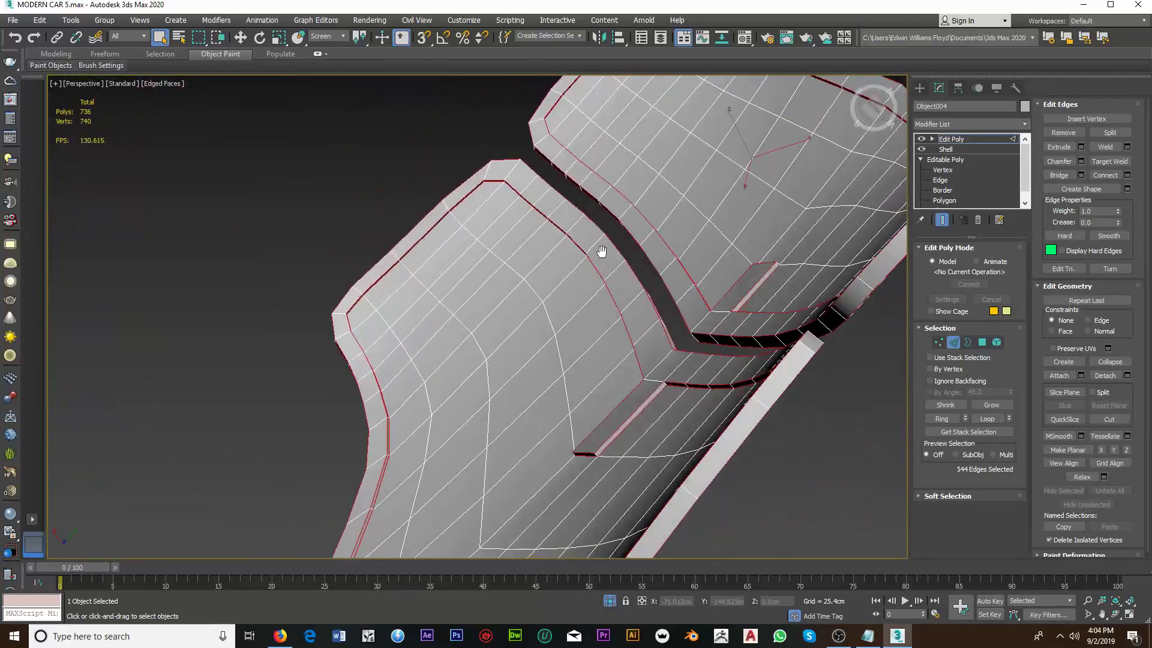
pyautogui.moveTo(600, 250)
pyautogui.keyDown('alt'); pyautogui.mouseDown(button='middle')
pyautogui.moveTo(600, 357)
pyautogui.moveTo(746, 442)
pyautogui.moveTo(673, 352)
pyautogui.moveTo(563, 355)
pyautogui.moveTo(581, 318)
pyautogui.moveTo(597, 370)
pyautogui.moveTo(575, 370)
pyautogui.moveTo(563, 424)
pyautogui.moveTo(546, 437)
pyautogui.moveTo(749, 371)
pyautogui.moveTo(697, 357)
pyautogui.moveTo(681, 396)
pyautogui.moveTo(602, 319)
pyautogui.moveTo(590, 282)
pyautogui.moveTo(598, 247)
pyautogui.mouseUp(button='middle'); pyautogui.keyUp('alt')
pyautogui.scroll(-2, 624, 362)
# Step: Chamfer the selected panel edges by 0.2cm and commit the chamfer
pyautogui.moveTo(573, 359)
pyautogui.keyDown('alt'); pyautogui.mouseDown(button='middle')
pyautogui.moveTo(619, 321)
pyautogui.moveTo(726, 341)
pyautogui.mouseUp(button='middle'); pyautogui.keyUp('alt')
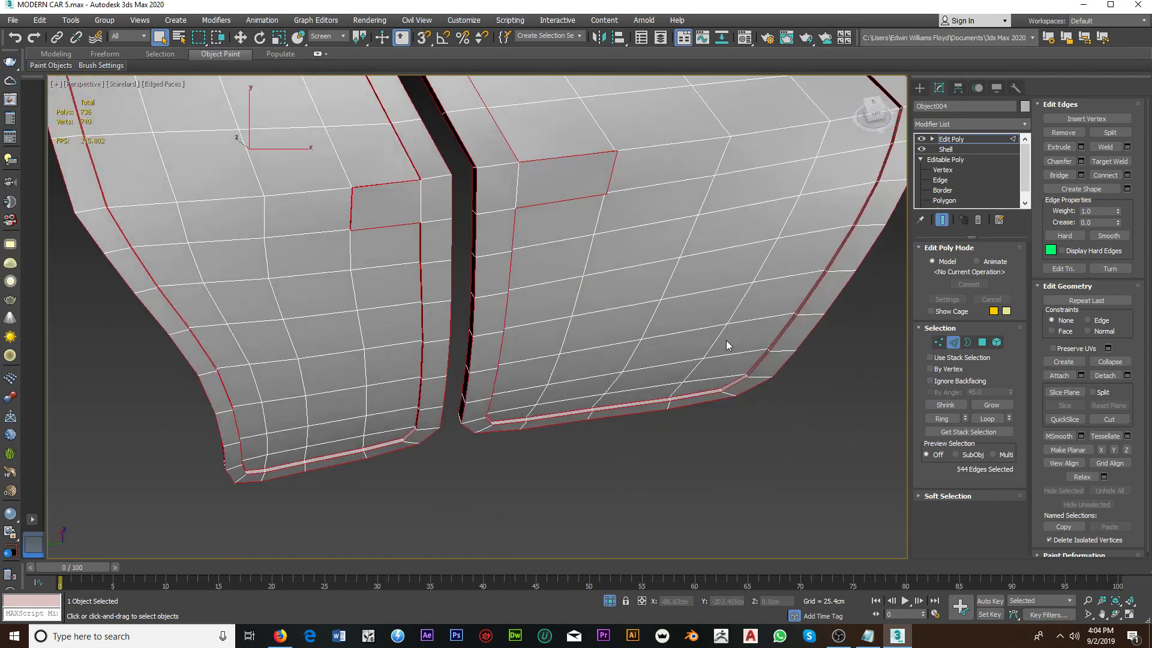
pyautogui.click(1081, 160)
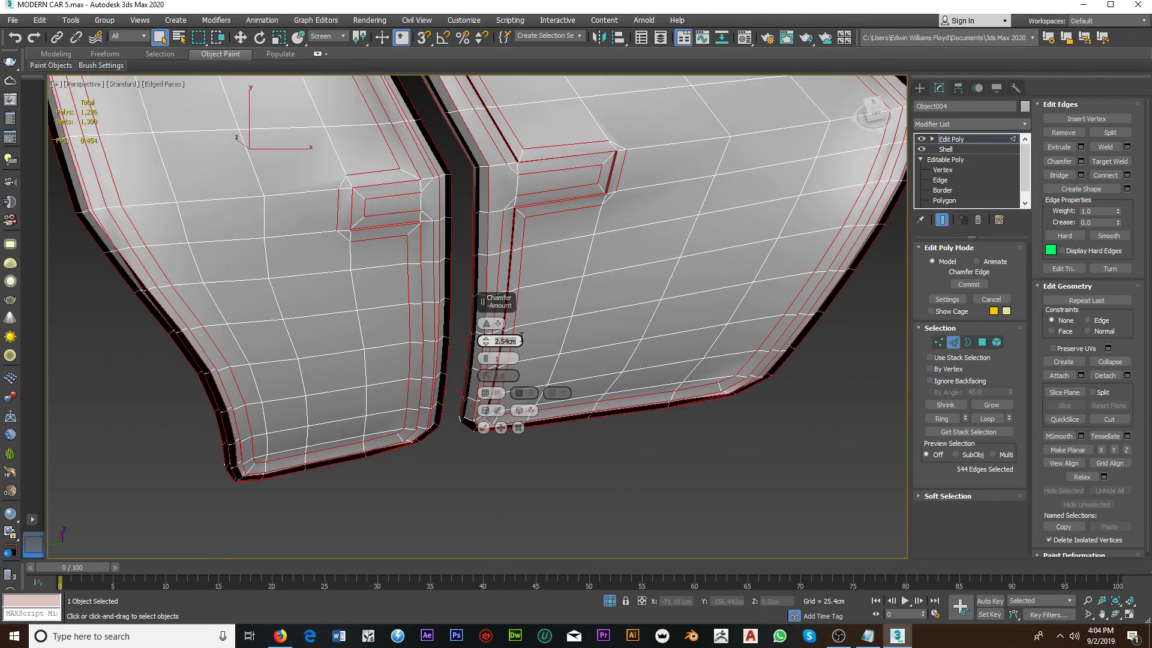
pyautogui.write('2')
pyautogui.write('0.2')
pyautogui.press('Return')
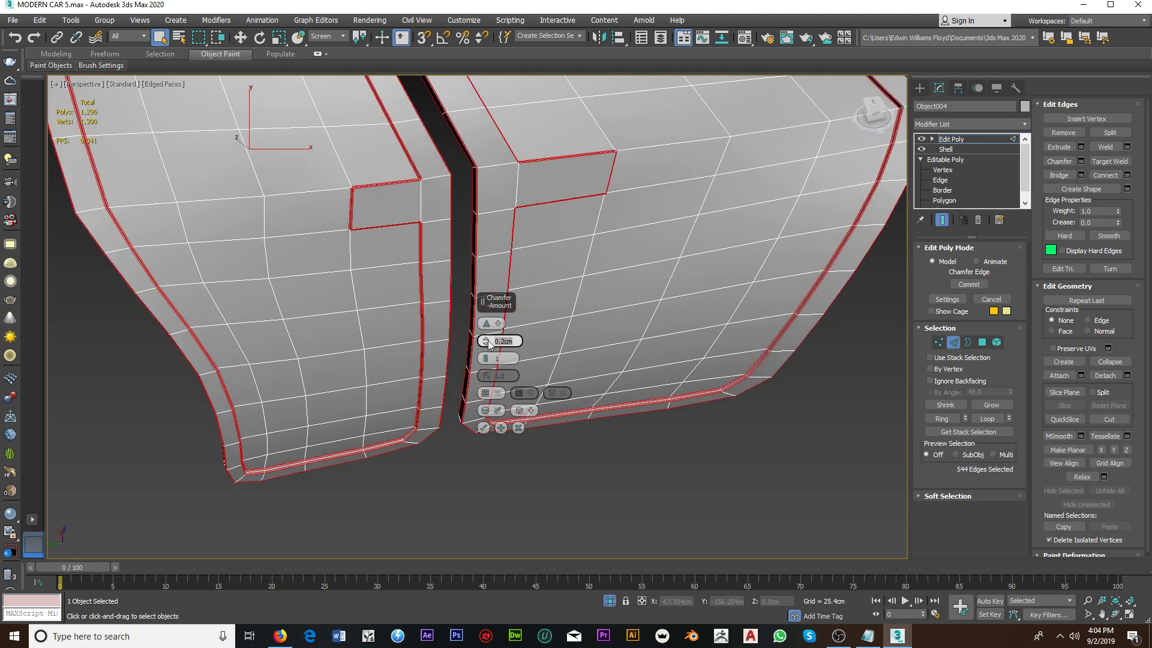
pyautogui.moveTo(489, 343)
pyautogui.keyDown('alt'); pyautogui.mouseDown(button='middle')
pyautogui.moveTo(437, 298)
pyautogui.moveTo(464, 376)
pyautogui.mouseUp(button='middle'); pyautogui.keyUp('alt')
pyautogui.click(485, 430)
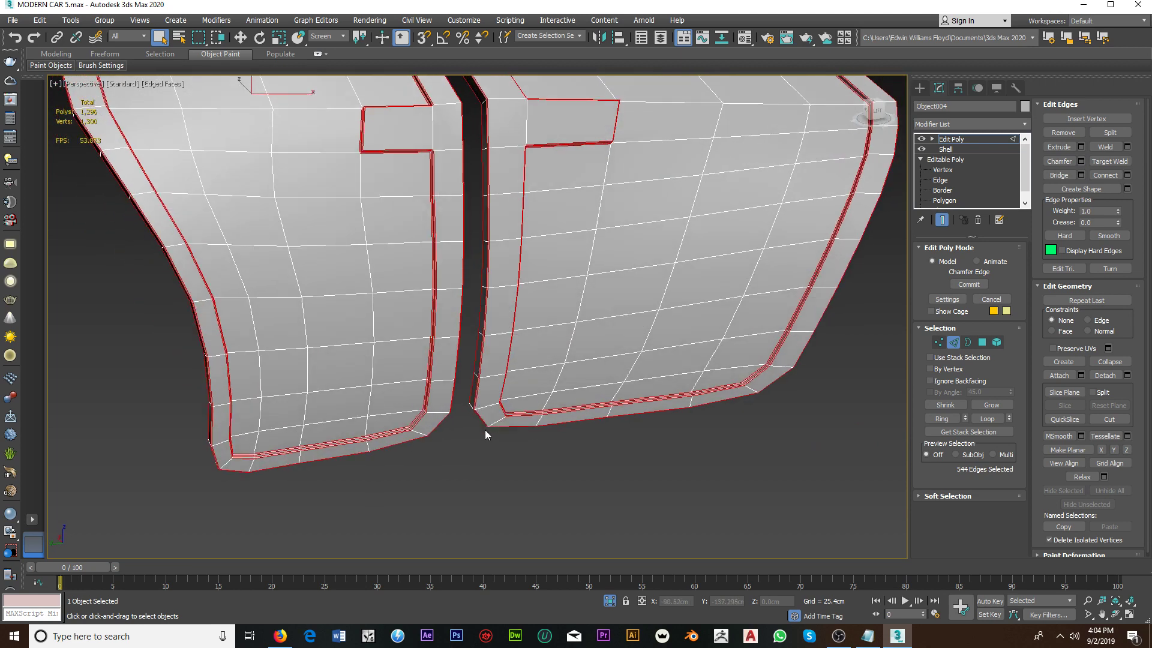
pyautogui.moveTo(484, 429)
pyautogui.keyDown('alt'); pyautogui.mouseDown(button='middle')
pyautogui.moveTo(494, 412)
pyautogui.moveTo(603, 371)
pyautogui.mouseUp(button='middle'); pyautogui.keyUp('alt')
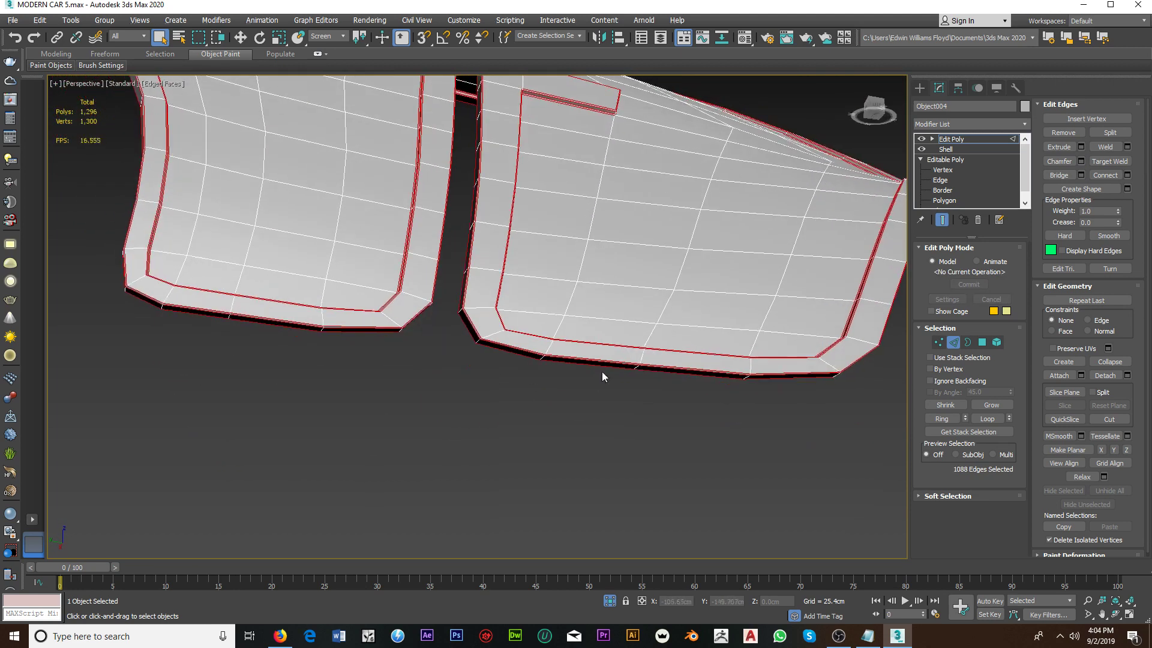
# Step: Exit Edge sub-object mode, returning the Edit Poly modifier to object level
pyautogui.click(955, 343)
pyautogui.scroll(2, 776, 368)
pyautogui.scroll(3, 767, 435)
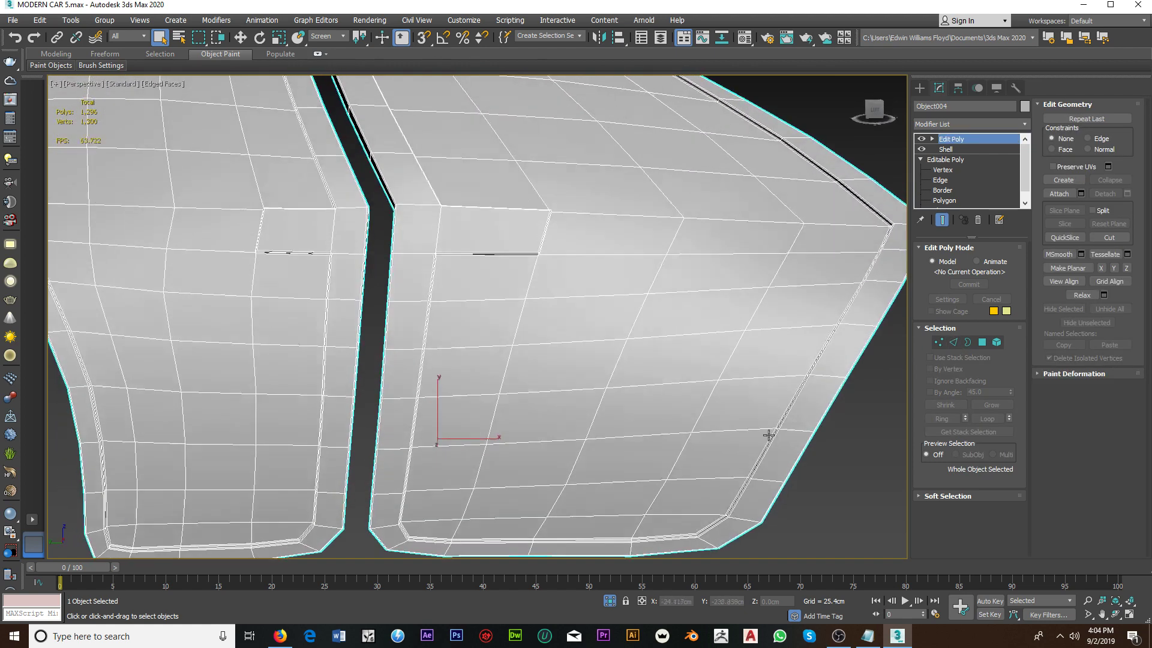
pyautogui.click(967, 123)
# Step: Add a TurboSmooth modifier to the door panels with 2 iterations
pyautogui.press('t')
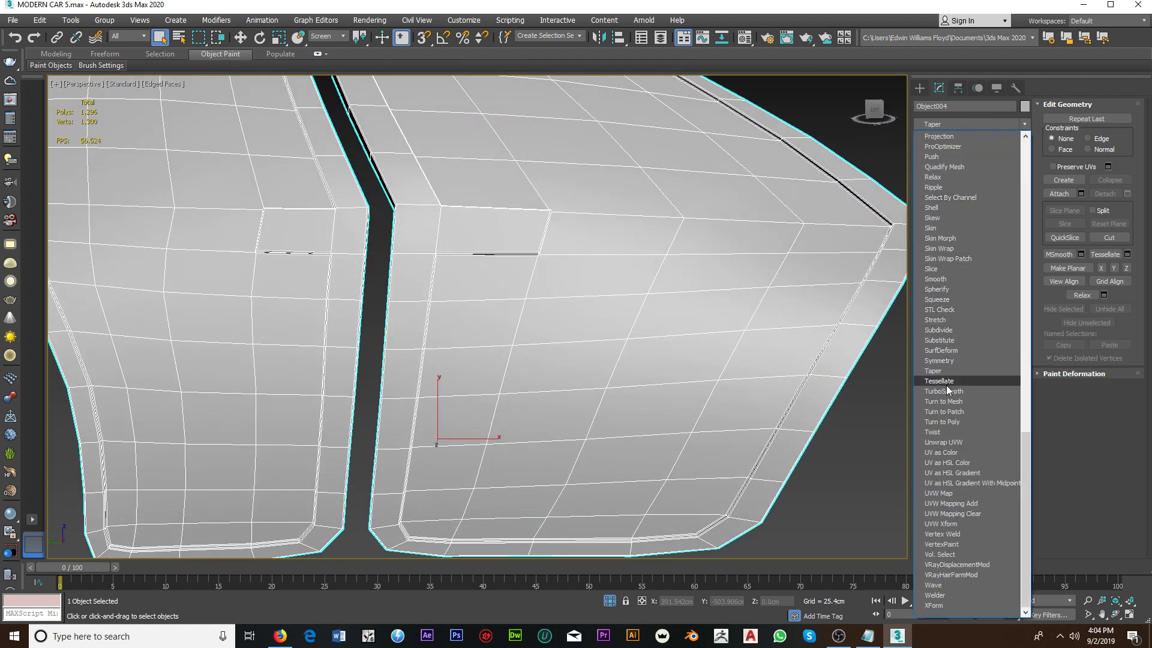
pyautogui.click(946, 390)
pyautogui.keyDown('alt'); pyautogui.moveTo(807, 337); pyautogui.dragTo(779, 352, button='middle'); pyautogui.keyUp('alt')
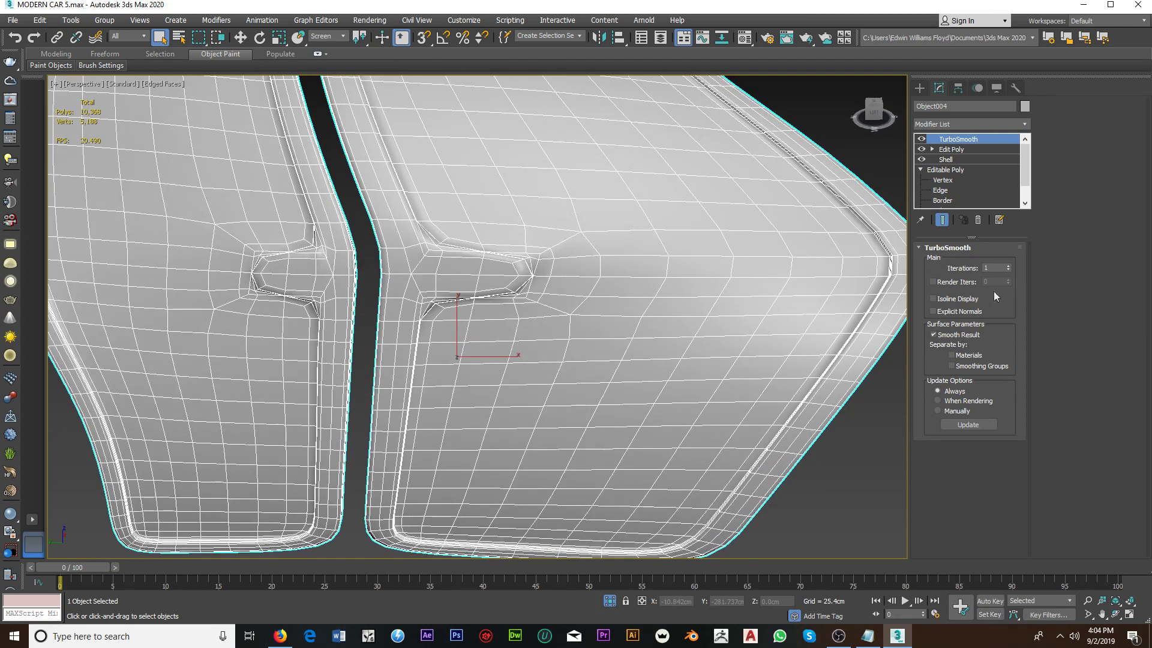
pyautogui.click(1008, 266)
pyautogui.scroll(2, 650, 311)
pyautogui.keyDown('alt'); pyautogui.moveTo(643, 321); pyautogui.dragTo(497, 258, button='middle'); pyautogui.keyUp('alt')
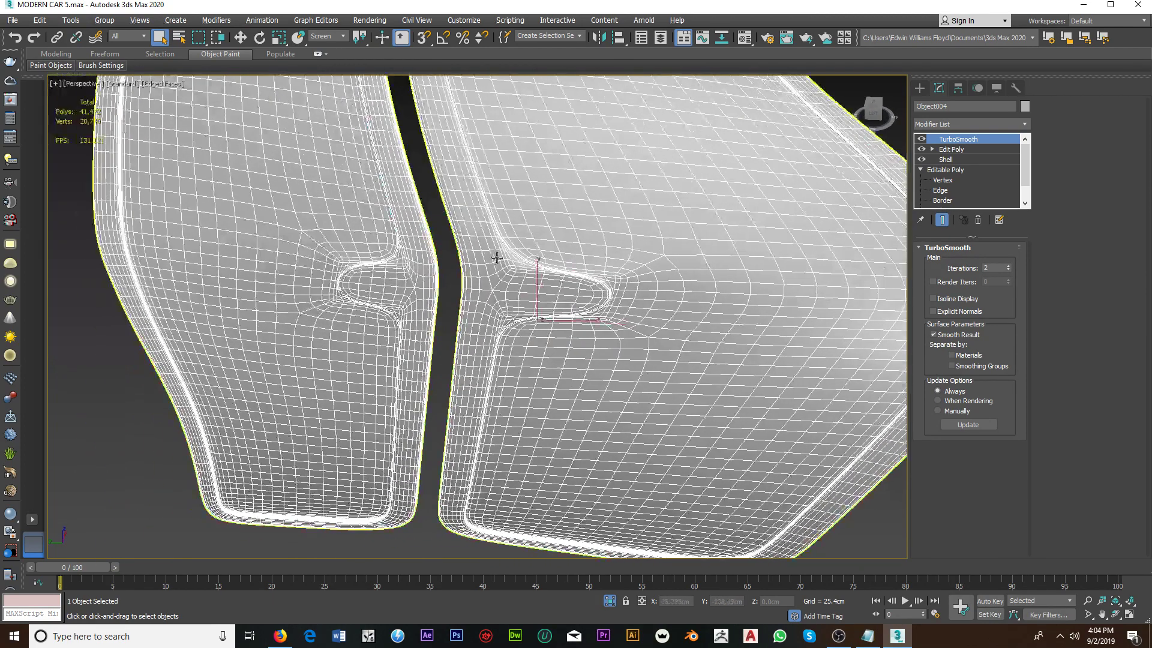
# Step: Turn Edged Faces off to inspect the pocket shading, then back on
pyautogui.click(162, 84)
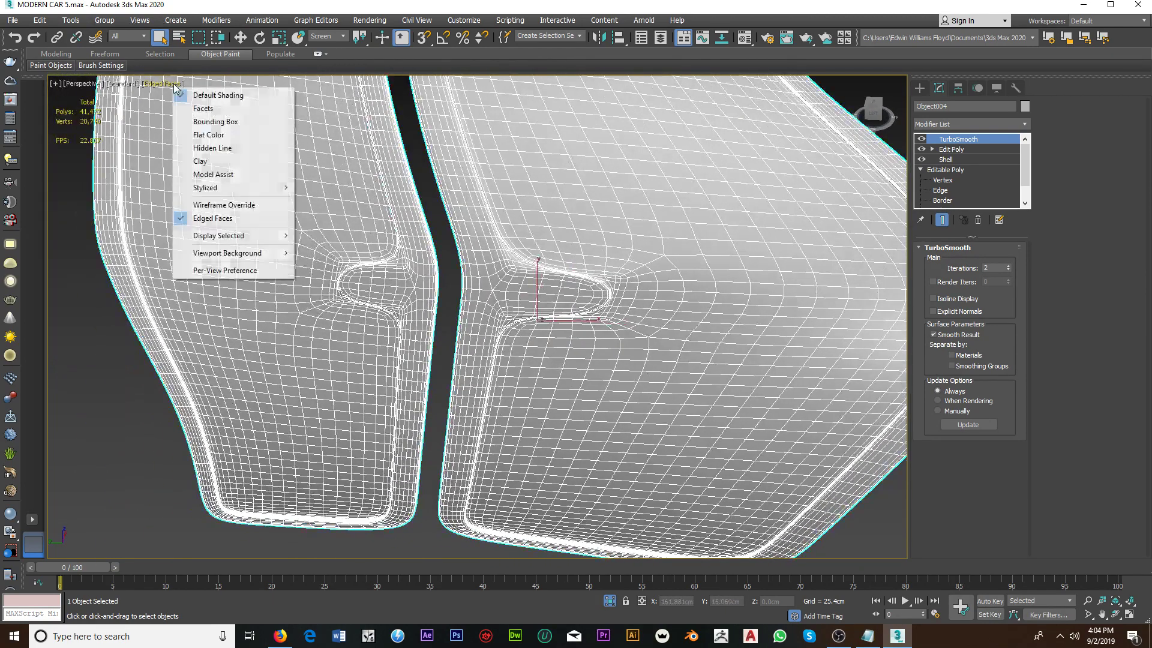
pyautogui.click(222, 218)
pyautogui.scroll(-5, 348, 258)
pyautogui.moveTo(336, 258)
pyautogui.keyDown('alt'); pyautogui.mouseDown(button='middle')
pyautogui.moveTo(509, 246)
pyautogui.moveTo(532, 226)
pyautogui.moveTo(635, 283)
pyautogui.mouseUp(button='middle'); pyautogui.keyUp('alt')
pyautogui.scroll(5, 360, 252)
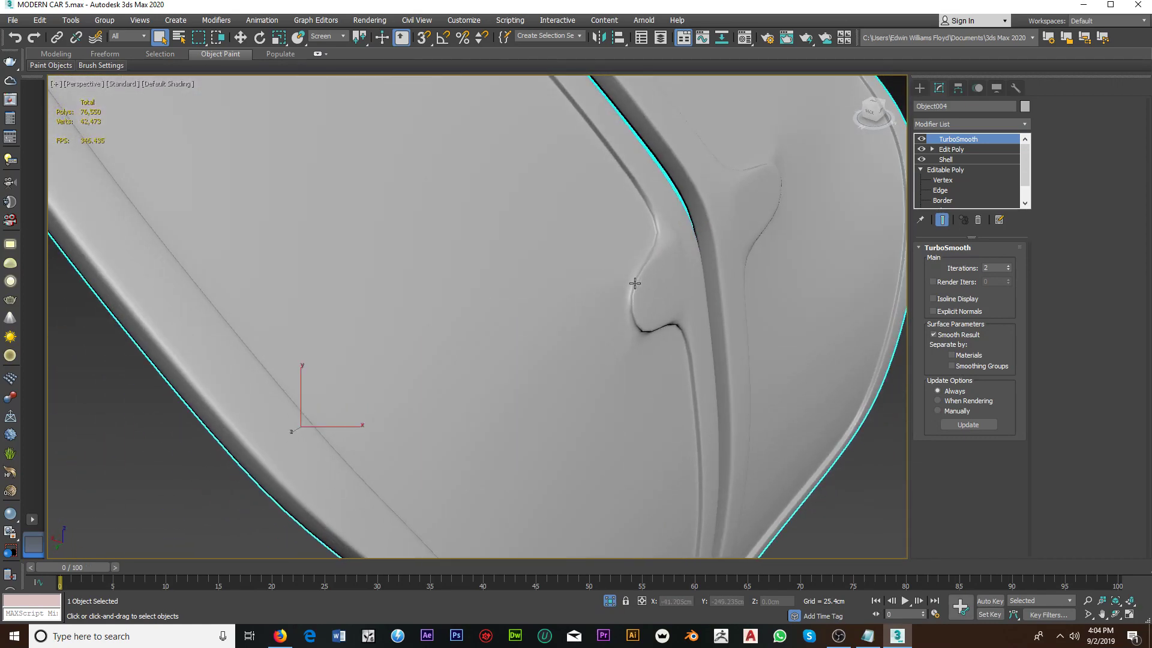
pyautogui.scroll(3, 651, 266)
pyautogui.keyDown('alt'); pyautogui.moveTo(677, 245); pyautogui.dragTo(874, 195, button='middle'); pyautogui.keyUp('alt')
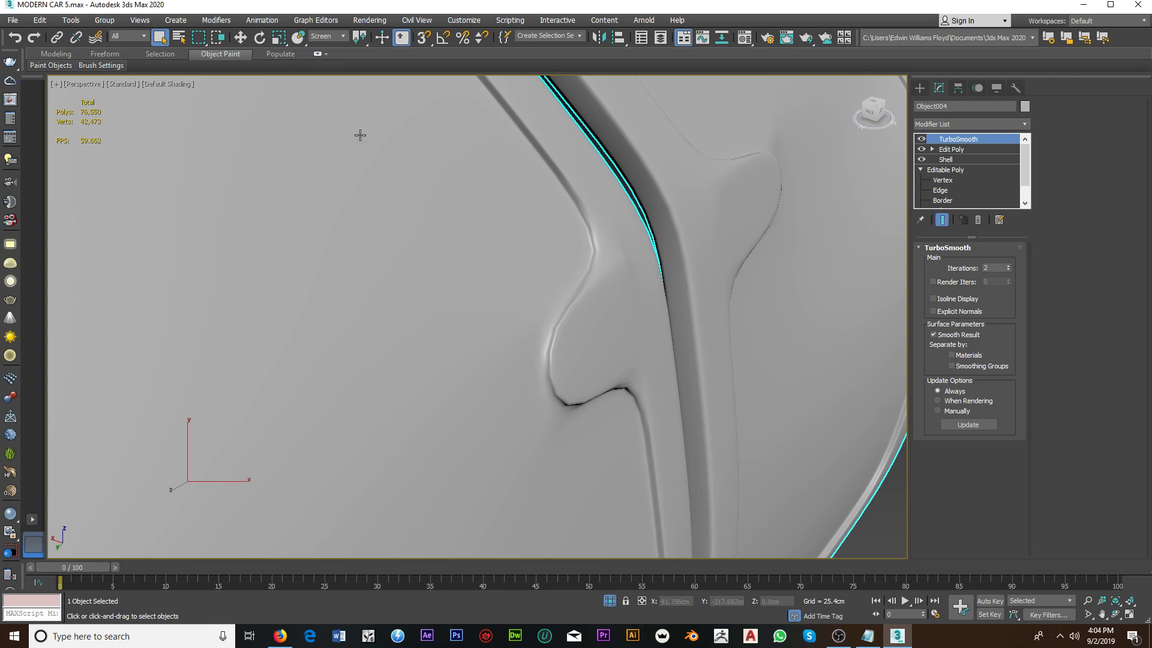
pyautogui.click(181, 85)
pyautogui.click(226, 220)
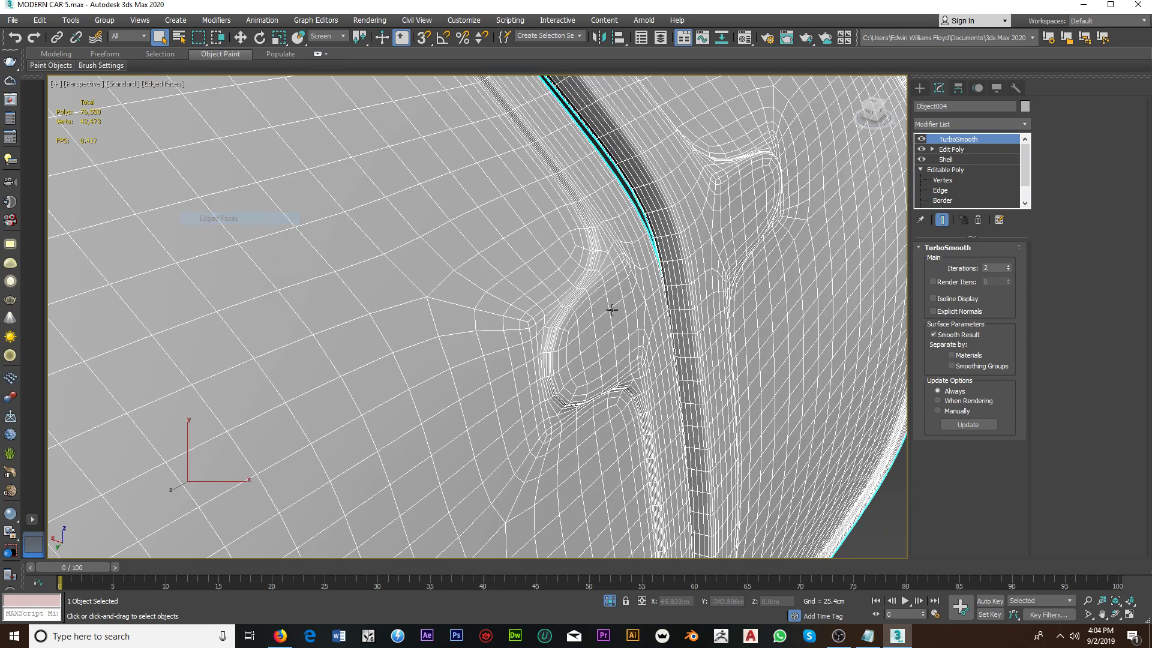
pyautogui.moveTo(456, 312)
pyautogui.keyDown('alt'); pyautogui.mouseDown(button='middle')
pyautogui.moveTo(581, 311)
pyautogui.moveTo(460, 318)
pyautogui.mouseUp(button='middle'); pyautogui.keyUp('alt')
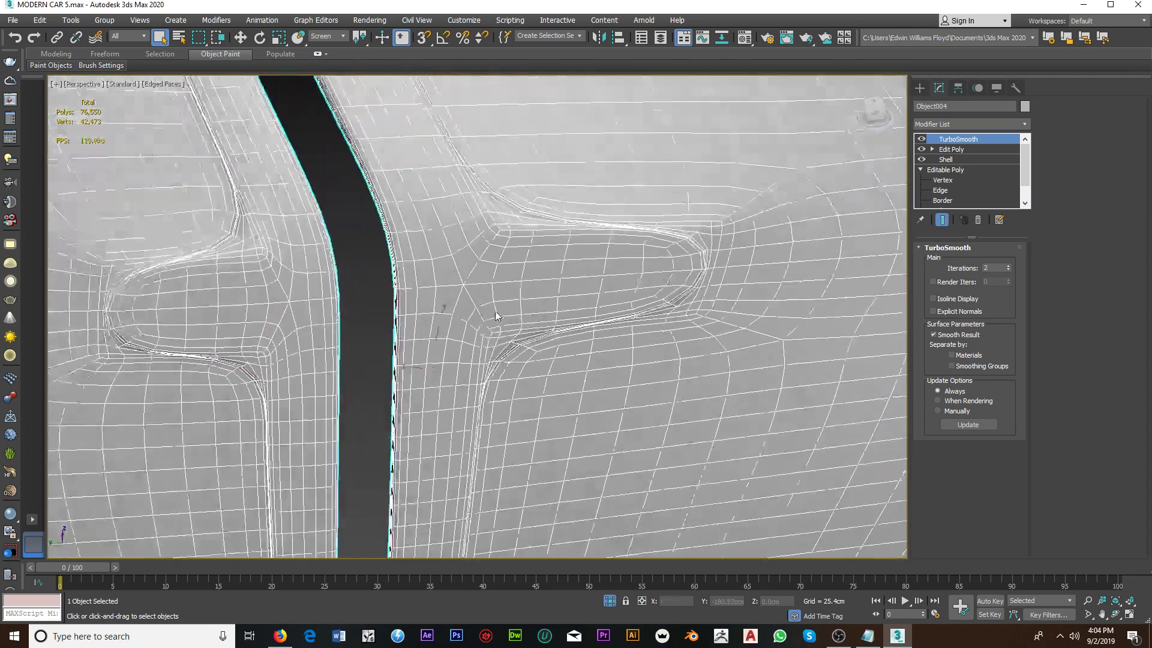
pyautogui.scroll(-5, 460, 318)
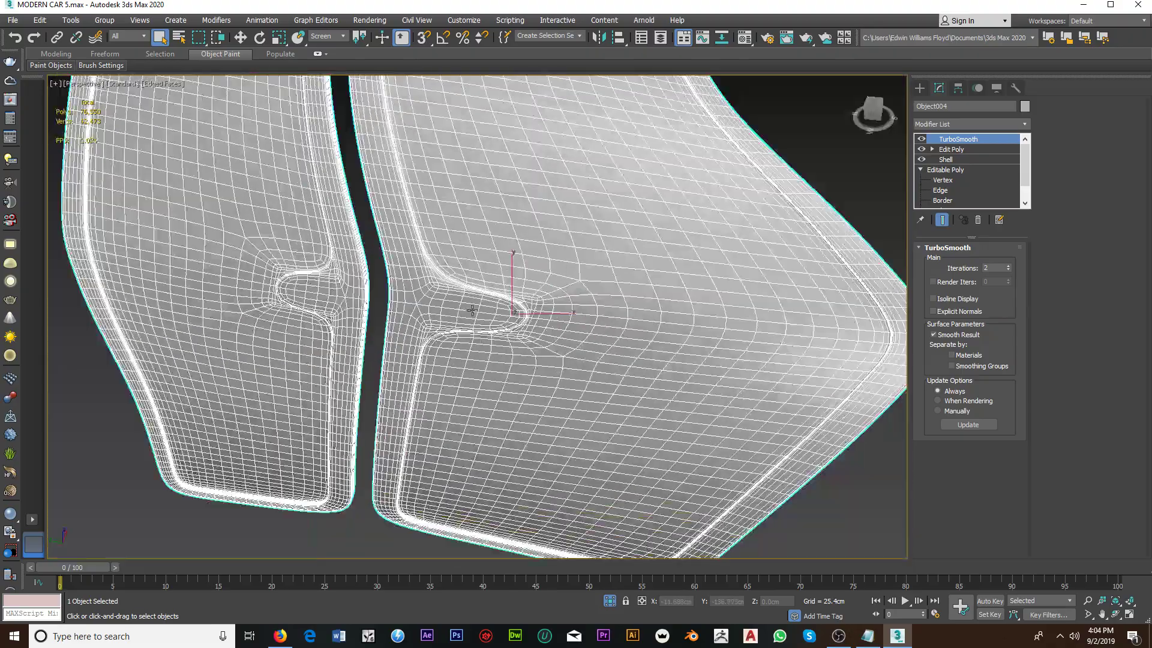
pyautogui.moveTo(461, 318)
pyautogui.keyDown('alt'); pyautogui.mouseDown(button='middle')
pyautogui.moveTo(525, 300)
pyautogui.moveTo(470, 288)
pyautogui.mouseUp(button='middle'); pyautogui.keyUp('alt')
# Step: Lower TurboSmooth to 1 iteration and disable it in the viewport
pyautogui.click(922, 140)
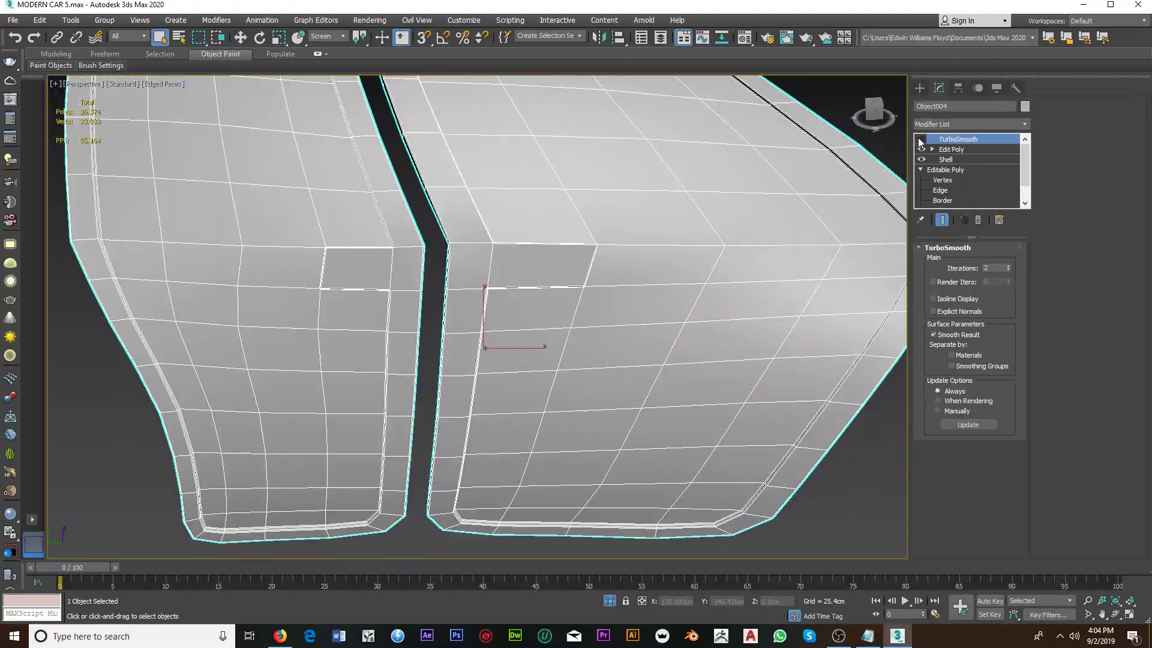
pyautogui.click(922, 140)
pyautogui.click(1008, 271)
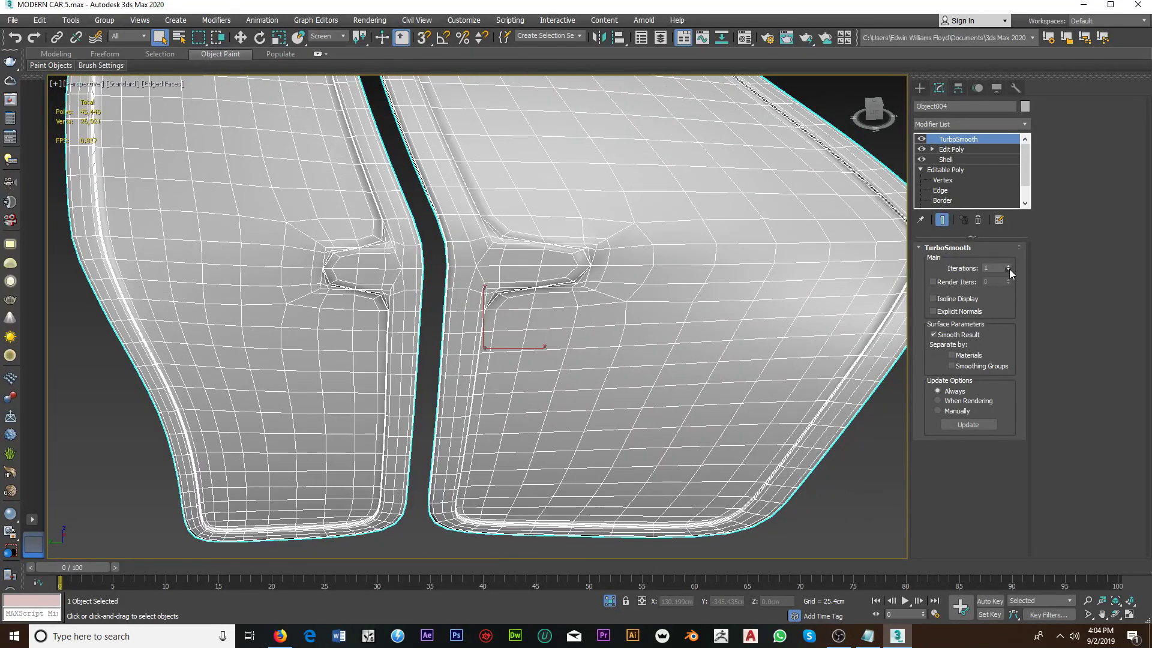
pyautogui.scroll(1, 663, 283)
pyautogui.scroll(2, 654, 288)
pyautogui.scroll(2, 509, 251)
pyautogui.scroll(2, 510, 251)
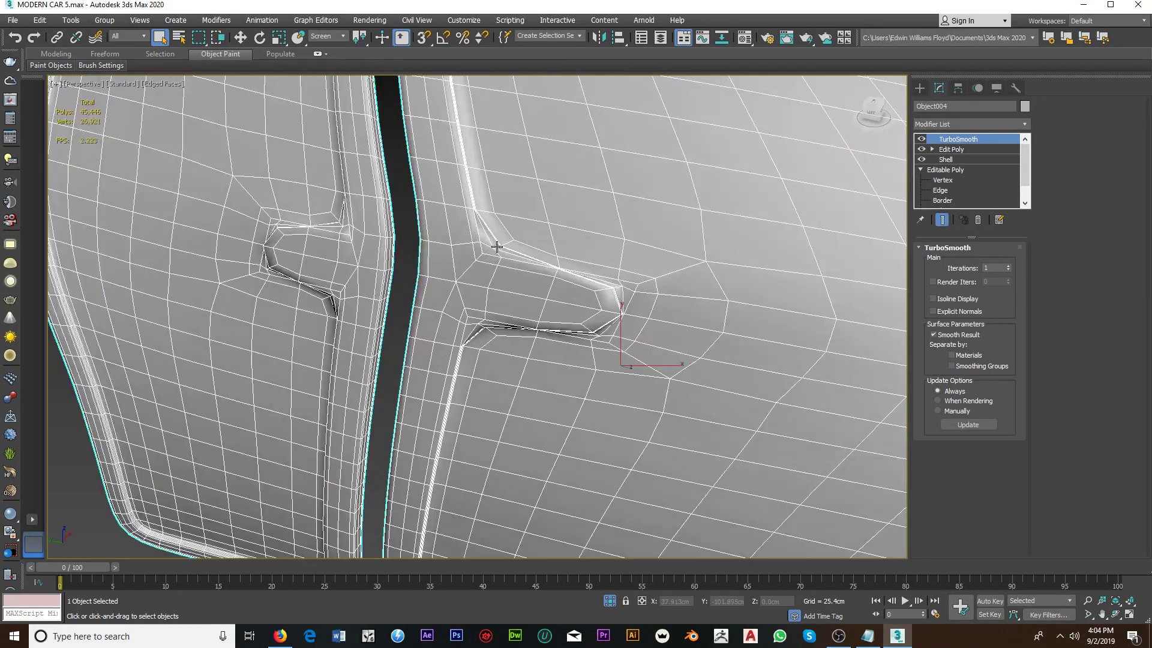
pyautogui.moveTo(497, 247)
pyautogui.keyDown('alt'); pyautogui.mouseDown(button='middle')
pyautogui.moveTo(478, 246)
pyautogui.moveTo(690, 258)
pyautogui.mouseUp(button='middle'); pyautogui.keyUp('alt')
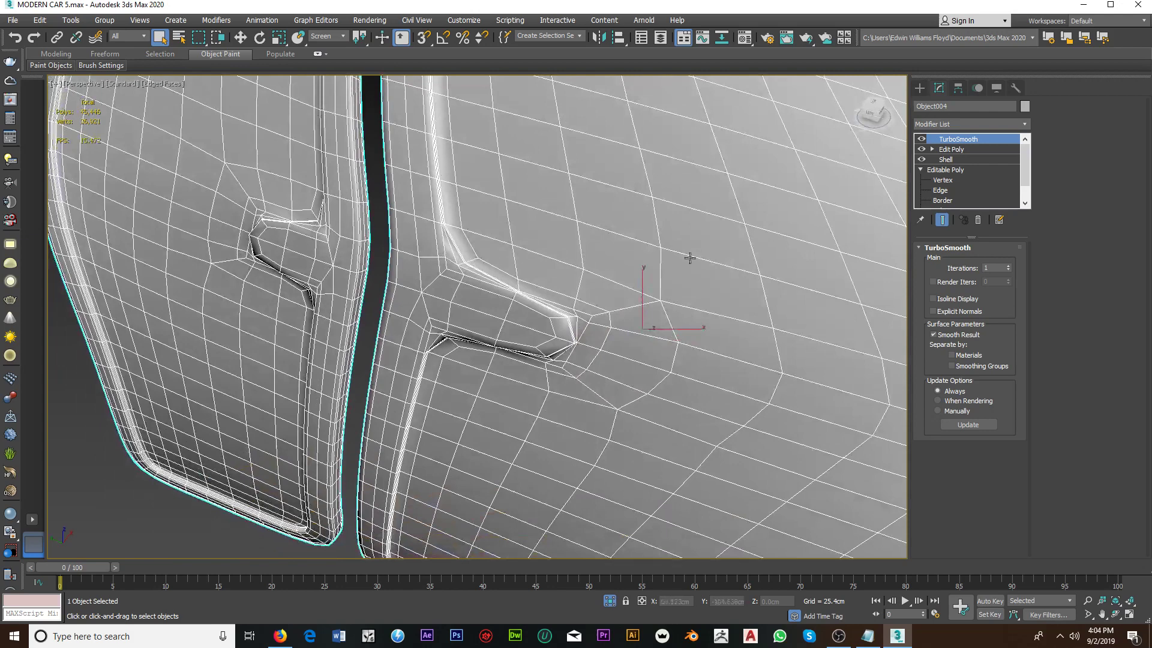
pyautogui.click(922, 139)
pyautogui.moveTo(748, 214)
pyautogui.keyDown('alt'); pyautogui.mouseDown(button='middle')
pyautogui.moveTo(537, 290)
pyautogui.moveTo(538, 275)
pyautogui.mouseUp(button='middle'); pyautogui.keyUp('alt')
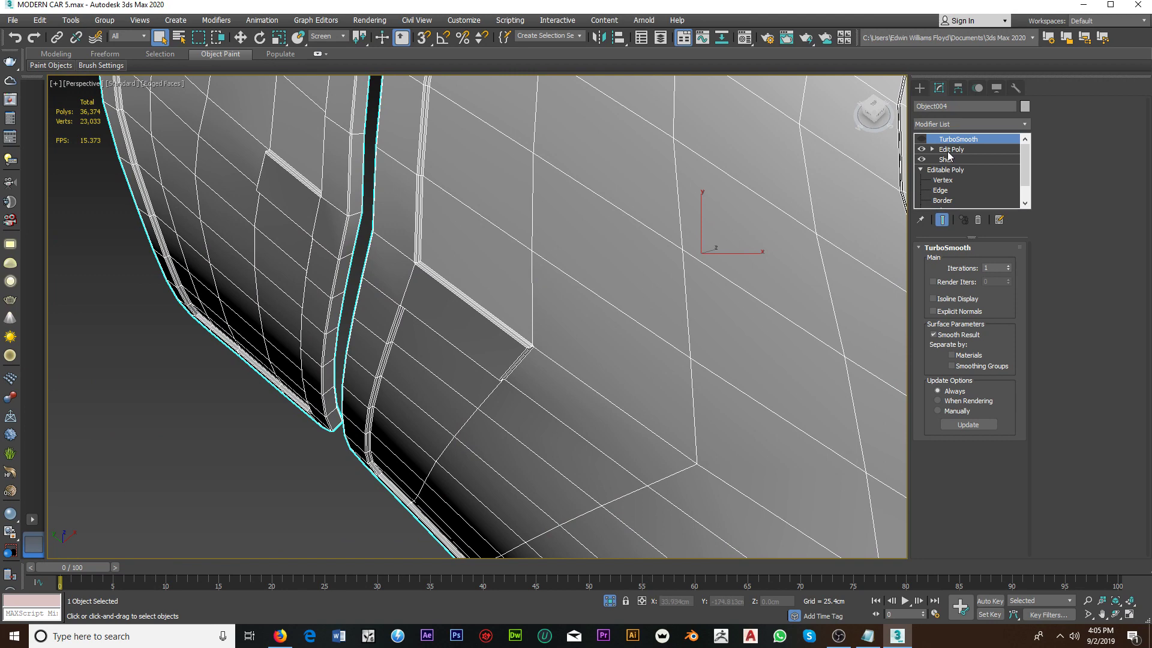
# Step: In Edge mode, select the edges where the window groove meets the panel groove
pyautogui.click(952, 342)
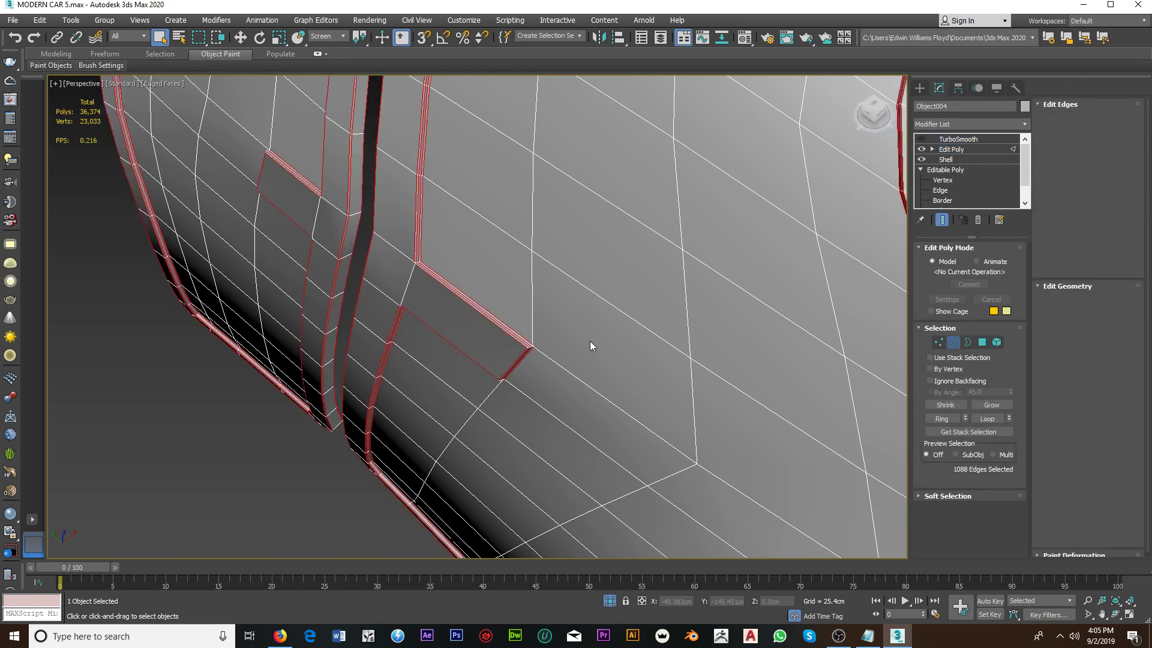
pyautogui.scroll(4, 420, 259)
pyautogui.scroll(3, 419, 264)
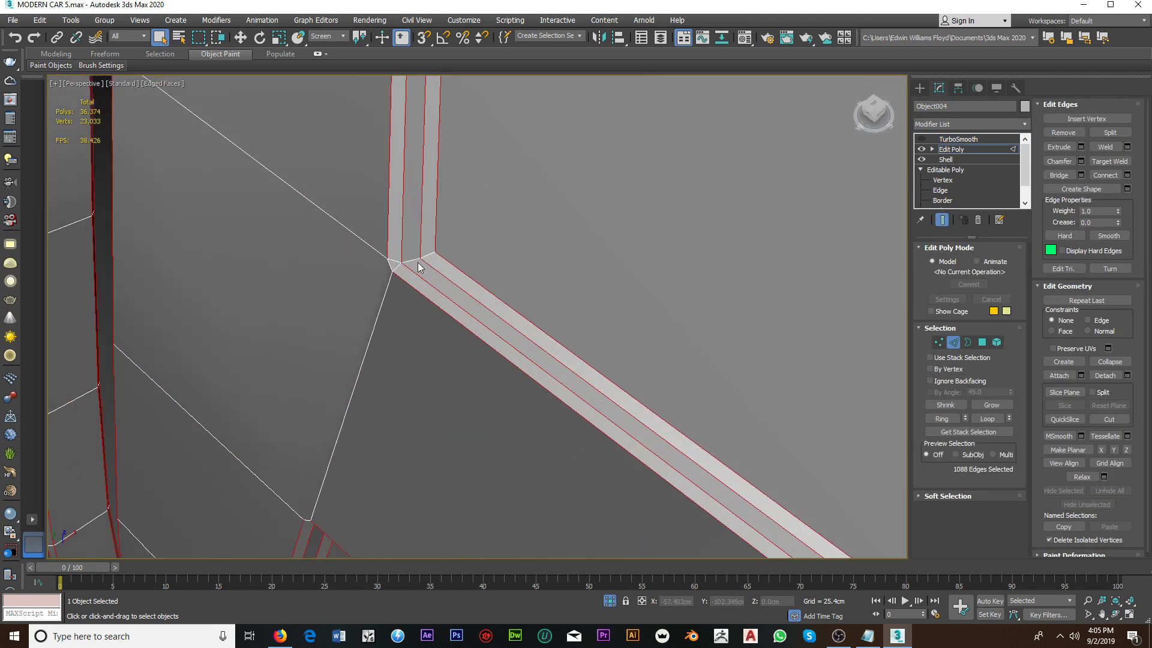
pyautogui.keyDown('alt'); pyautogui.moveTo(415, 260); pyautogui.dragTo(390, 254, button='middle'); pyautogui.keyUp('alt')
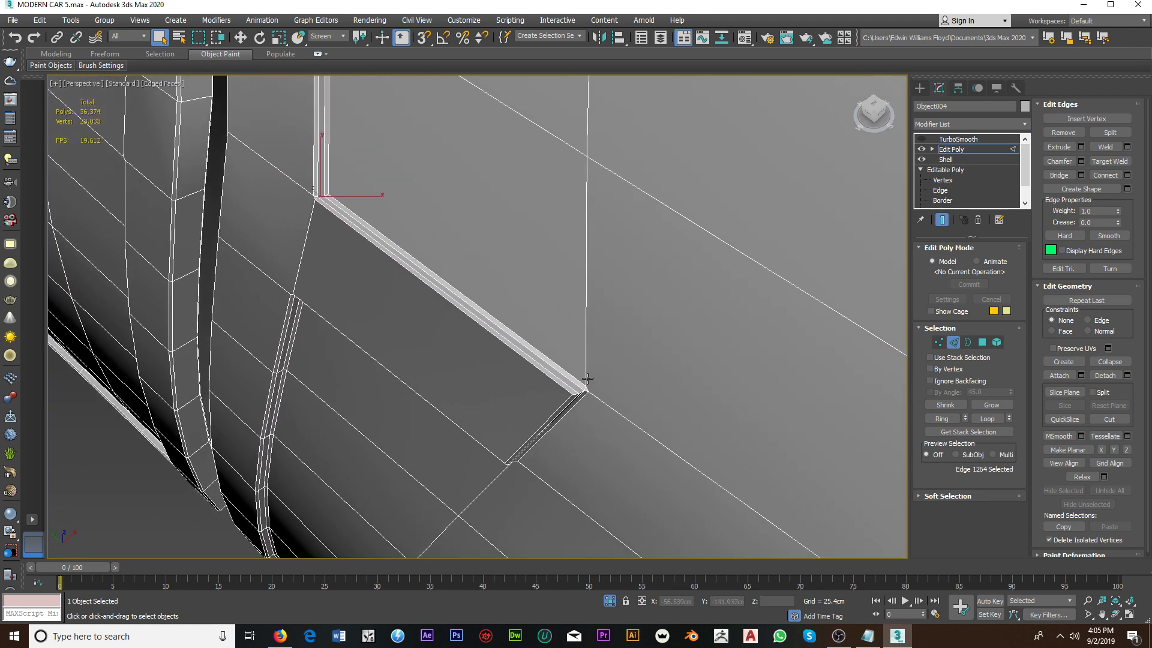
pyautogui.click(579, 395)
pyautogui.keyDown('ctrl'); pyautogui.click(579, 394); pyautogui.keyUp('ctrl')
pyautogui.keyDown('alt'); pyautogui.moveTo(579, 394); pyautogui.dragTo(539, 384, button='middle'); pyautogui.keyUp('alt')
pyautogui.scroll(3, 543, 378)
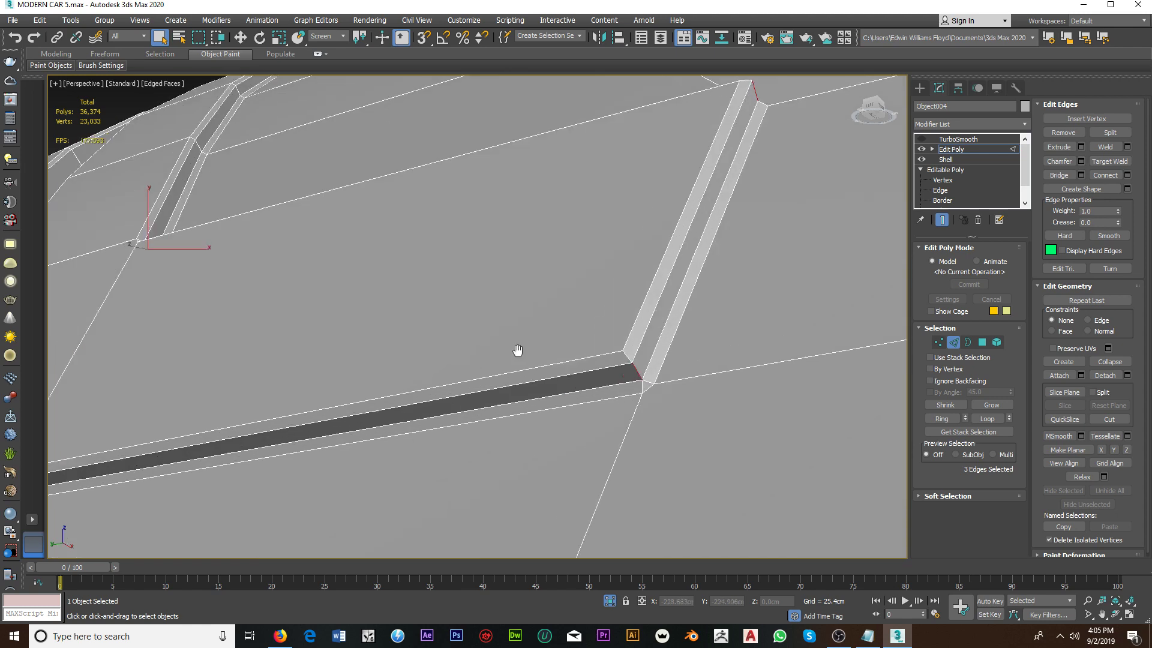
pyautogui.scroll(-1, 514, 352)
pyautogui.keyDown('ctrl'); pyautogui.click(216, 442); pyautogui.keyUp('ctrl')
pyautogui.scroll(-3, 216, 443)
pyautogui.scroll(-3, 246, 436)
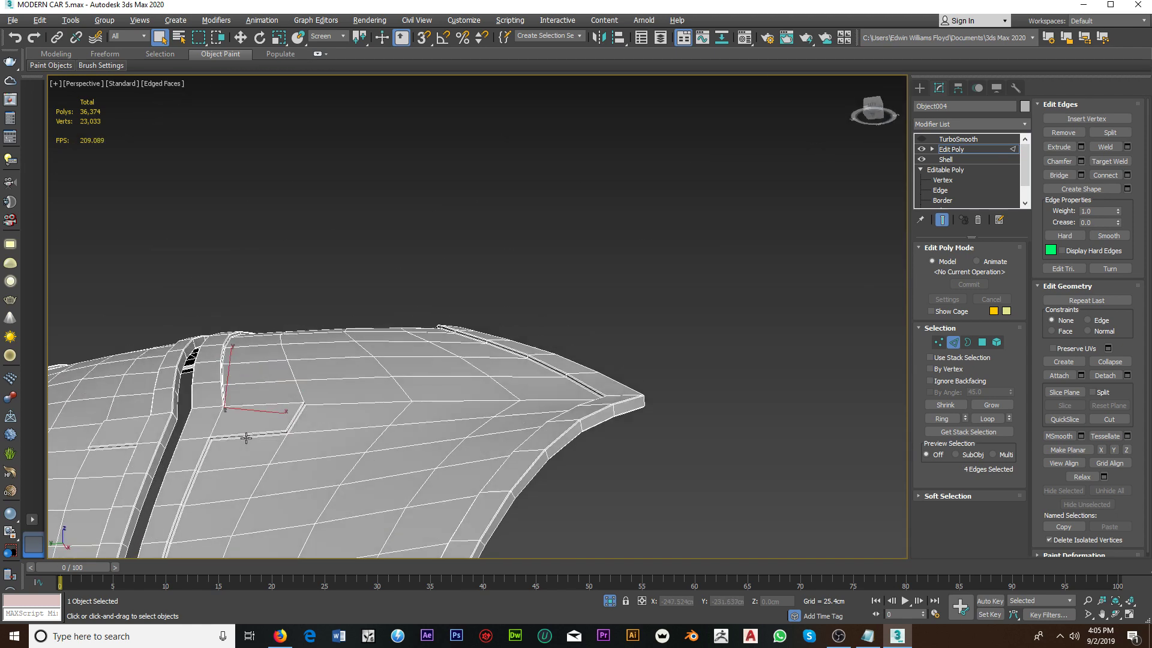
pyautogui.scroll(-2, 391, 429)
pyautogui.scroll(3, 345, 408)
pyautogui.scroll(3, 335, 387)
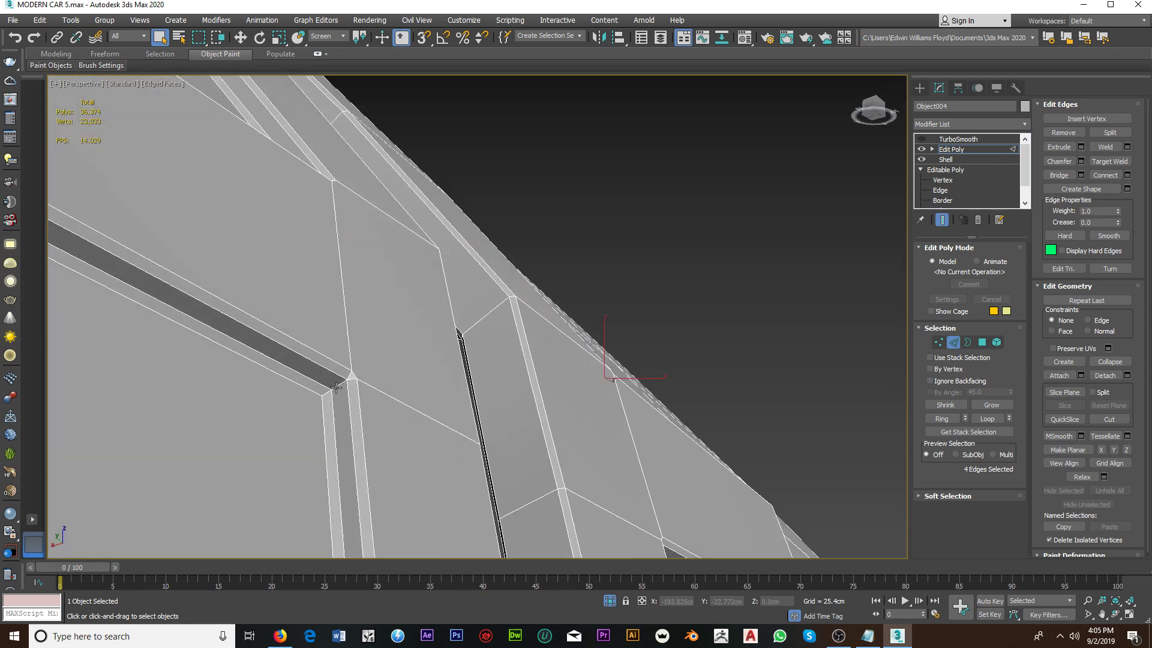
pyautogui.keyDown('ctrl'); pyautogui.click(352, 386); pyautogui.keyUp('ctrl')
pyautogui.scroll(2, 343, 355)
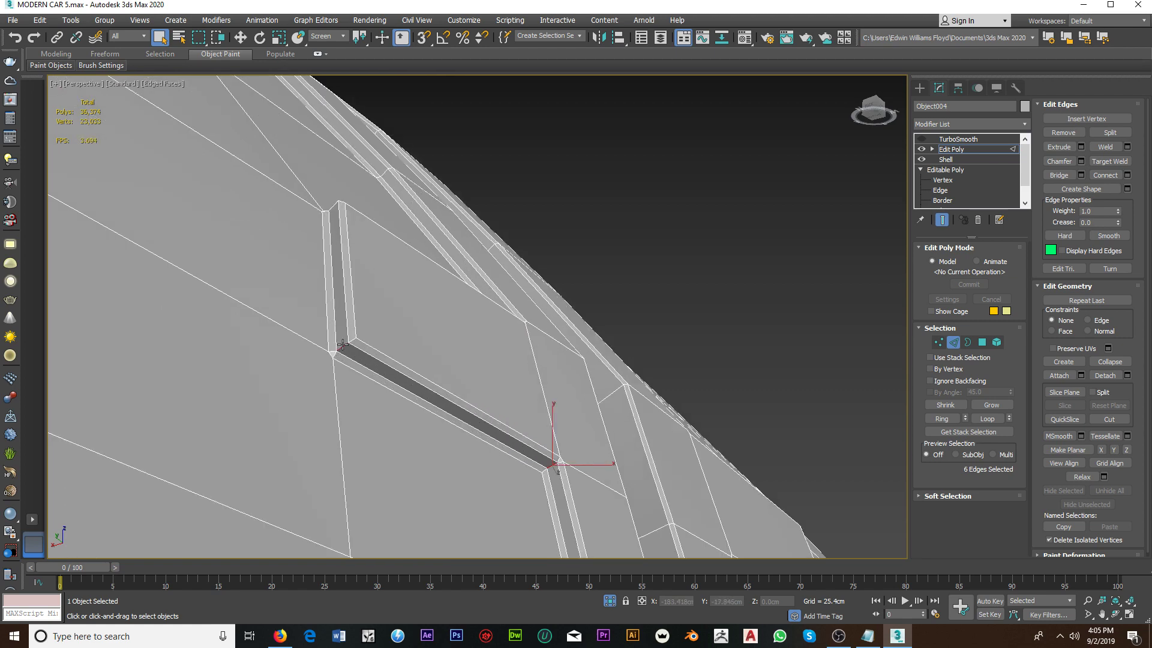
pyautogui.keyDown('alt'); pyautogui.moveTo(343, 345); pyautogui.dragTo(409, 284, button='middle'); pyautogui.keyUp('alt')
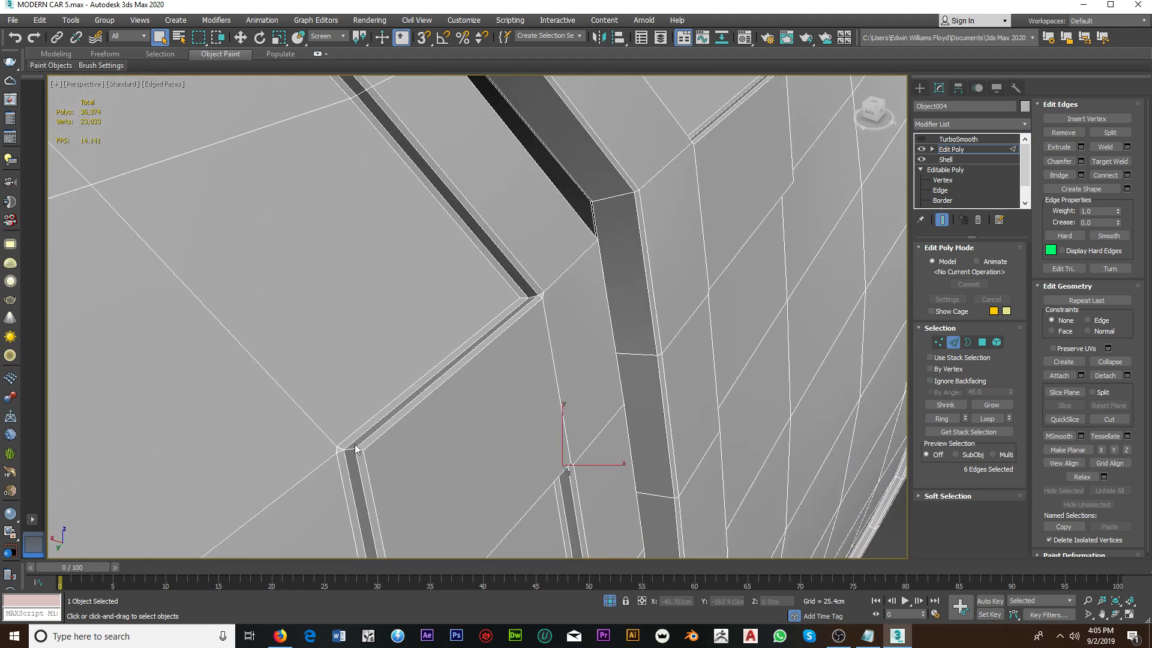
pyautogui.scroll(2, 355, 447)
pyautogui.scroll(2, 604, 234)
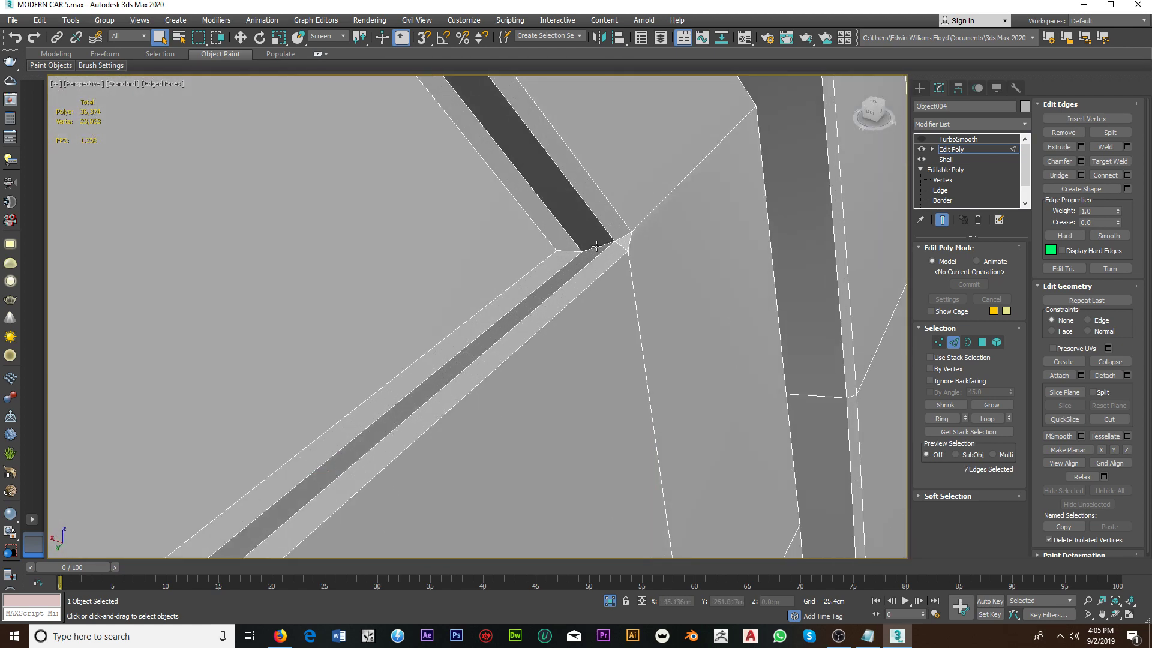
# Step: Chamfer the groove-corner edges, then switch to Vertex sub-object level
pyautogui.click(1081, 161)
pyautogui.click(484, 429)
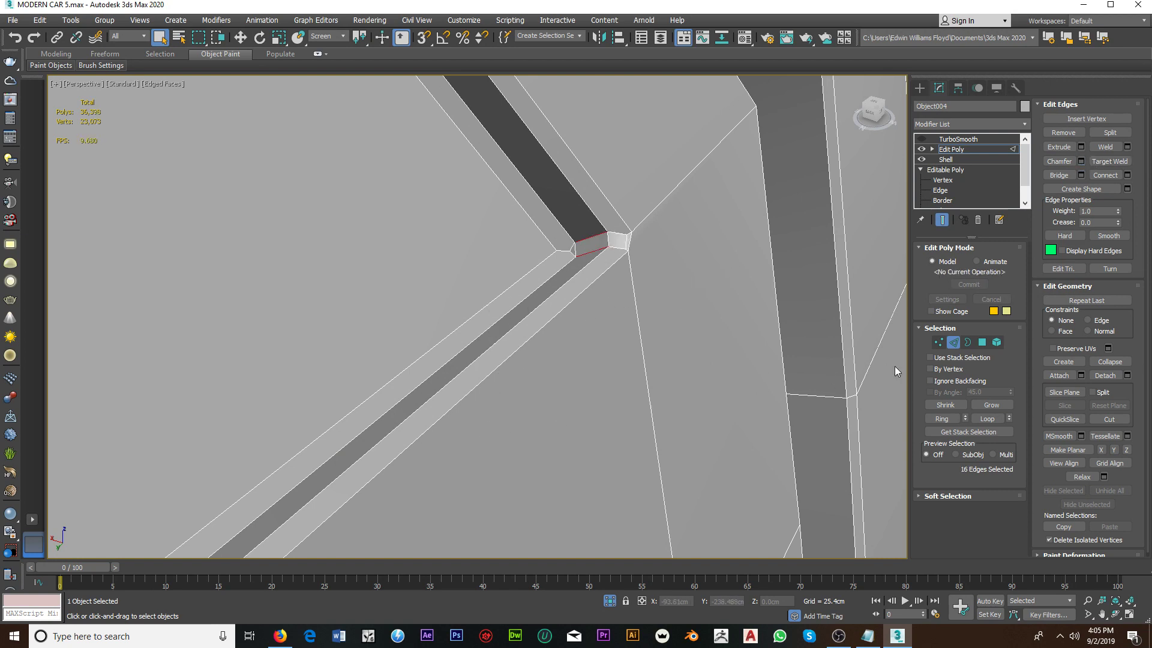
pyautogui.click(938, 342)
pyautogui.scroll(2, 563, 275)
# Step: Target Weld three stray vertices onto their neighbours at the first gap-strip corner
pyautogui.scroll(1, 563, 275)
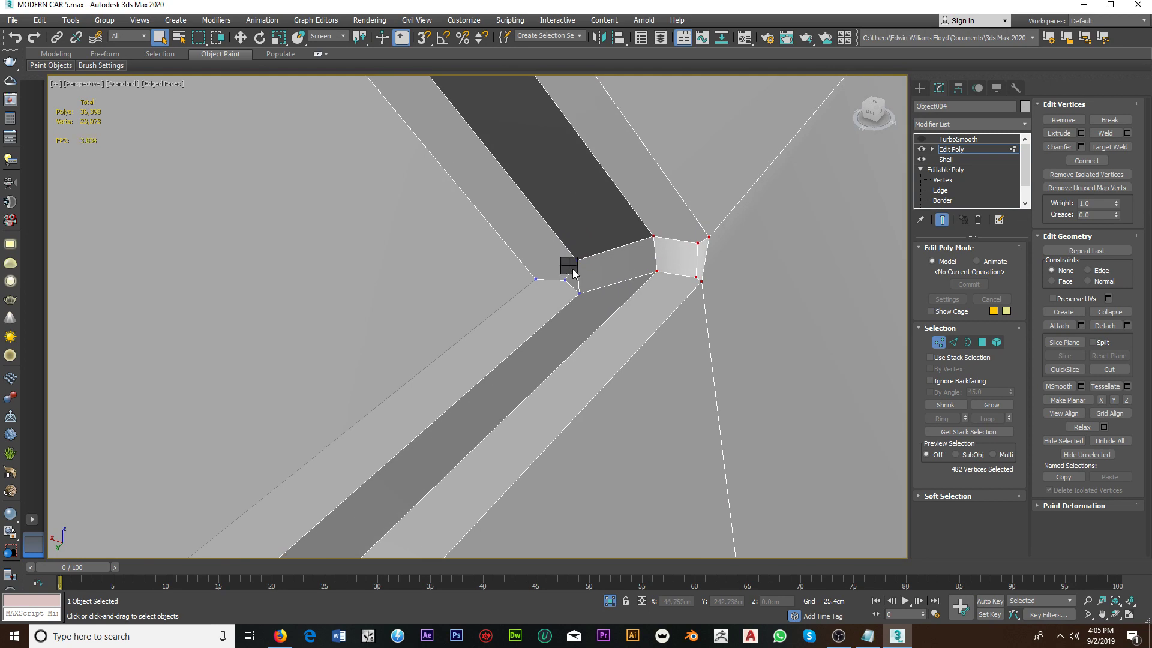
pyautogui.rightClick(567, 270)
pyautogui.click(543, 342)
pyautogui.click(536, 279)
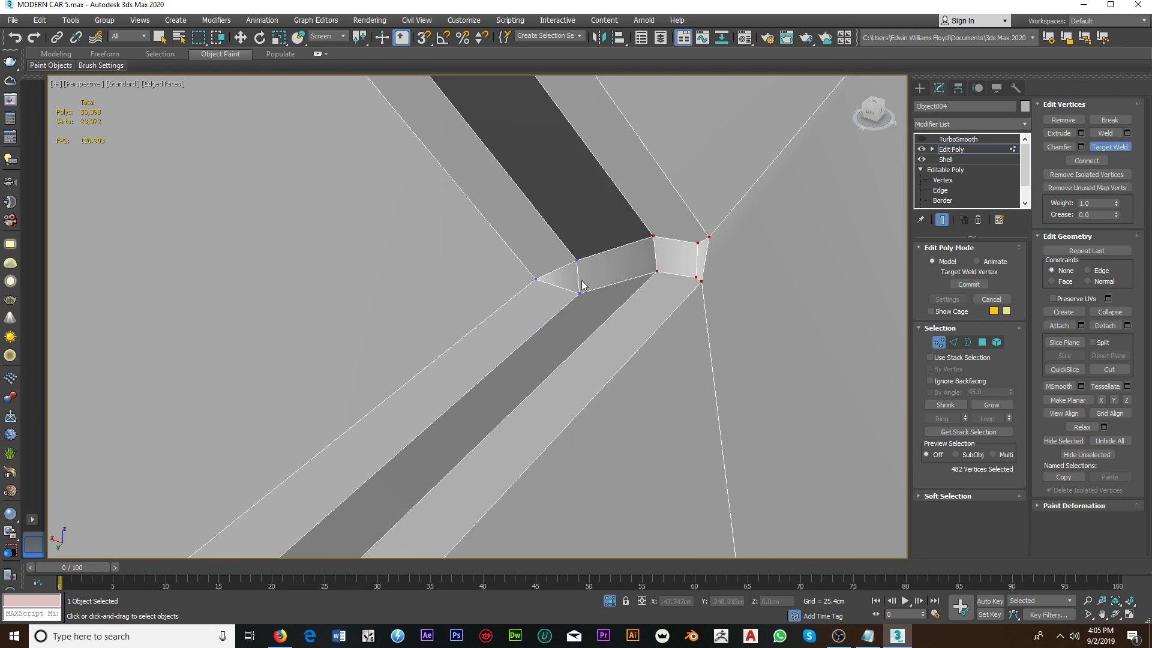
pyautogui.click(709, 237)
pyautogui.click(699, 280)
pyautogui.rightClick(703, 291)
pyautogui.scroll(-3, 703, 291)
pyautogui.moveTo(703, 291); pyautogui.dragTo(651, 317, button='middle')
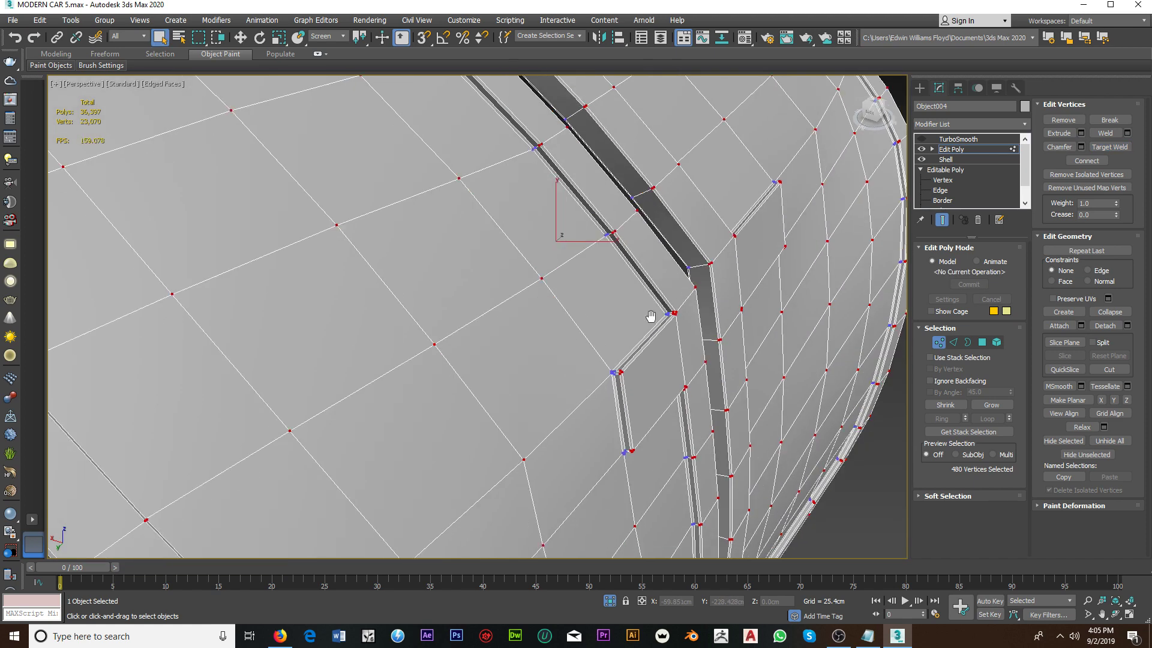
pyautogui.scroll(3, 621, 366)
pyautogui.scroll(3, 621, 378)
pyautogui.scroll(2, 627, 375)
# Step: Target Weld the leftover vertices into the corner vertices at the second groove corner
pyautogui.rightClick(639, 349)
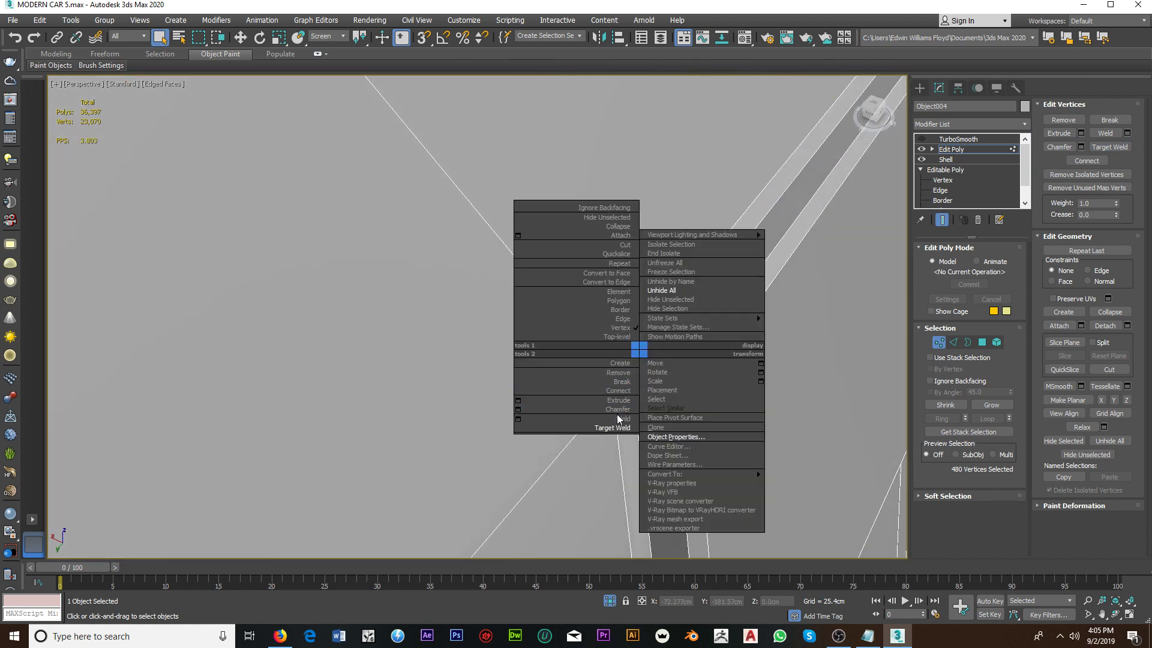
pyautogui.click(617, 427)
pyautogui.click(616, 391)
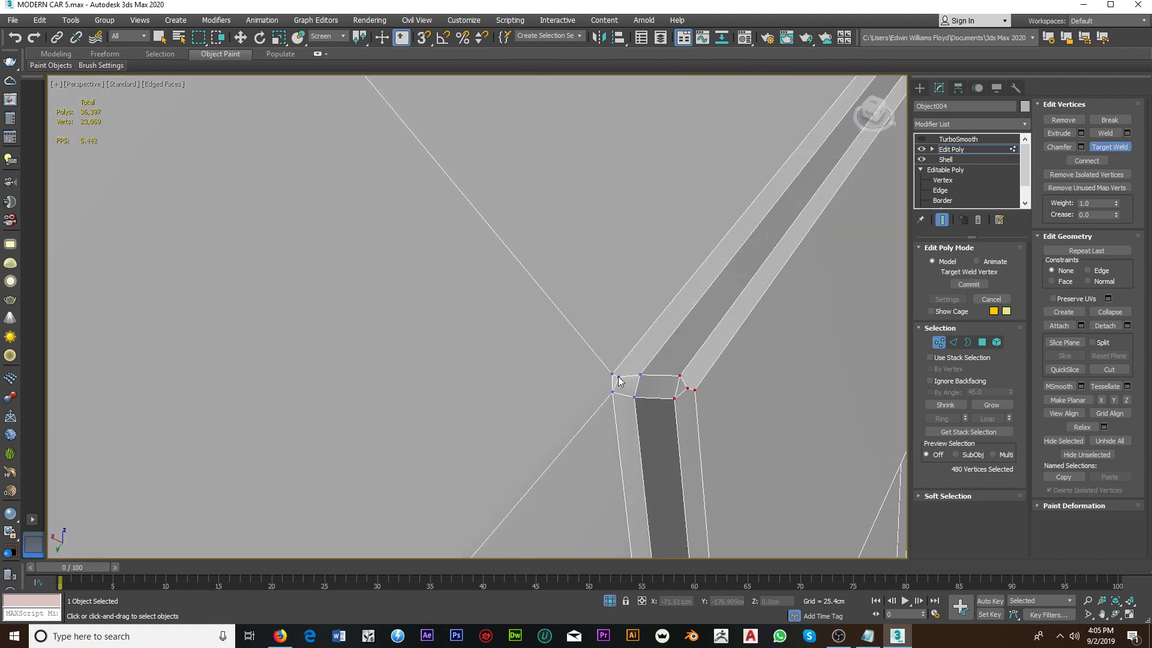
pyautogui.click(618, 377)
pyautogui.click(612, 374)
pyautogui.click(694, 390)
pyautogui.scroll(-3, 694, 390)
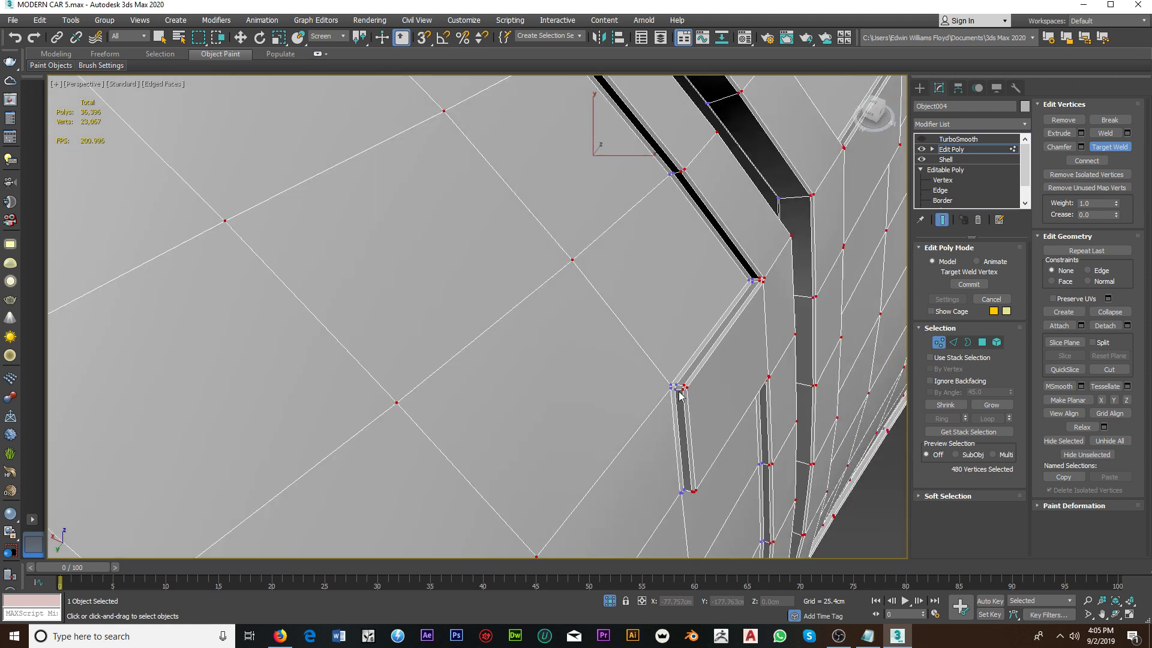
pyautogui.moveTo(640, 363); pyautogui.dragTo(680, 481, button='middle')
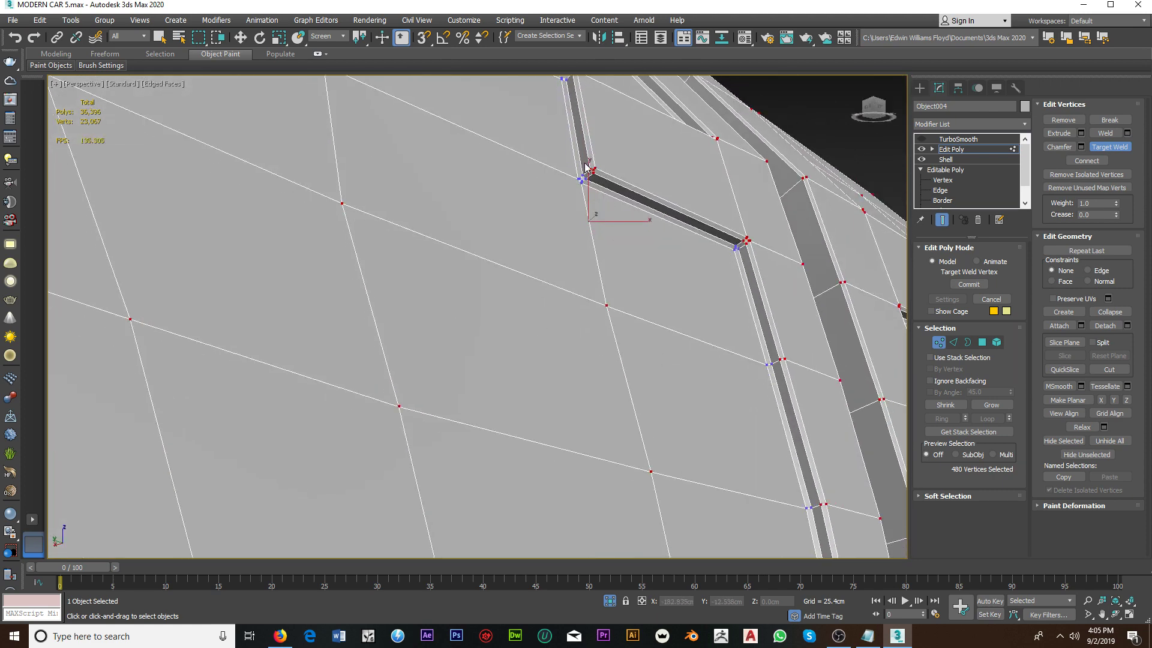
pyautogui.scroll(3, 576, 192)
pyautogui.scroll(2, 565, 206)
# Step: Weld the small corner vertices at the next gap corner, dragging one onto its corner
pyautogui.click(550, 208)
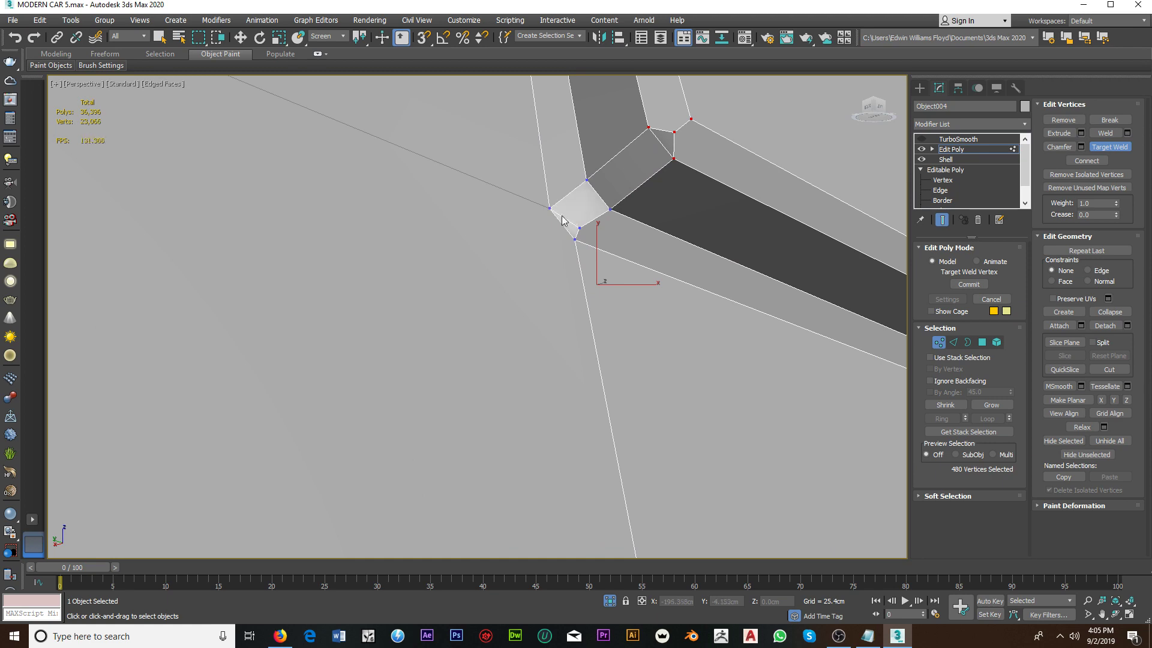
pyautogui.click(573, 241)
pyautogui.moveTo(678, 151); pyautogui.dragTo(587, 245, button='middle')
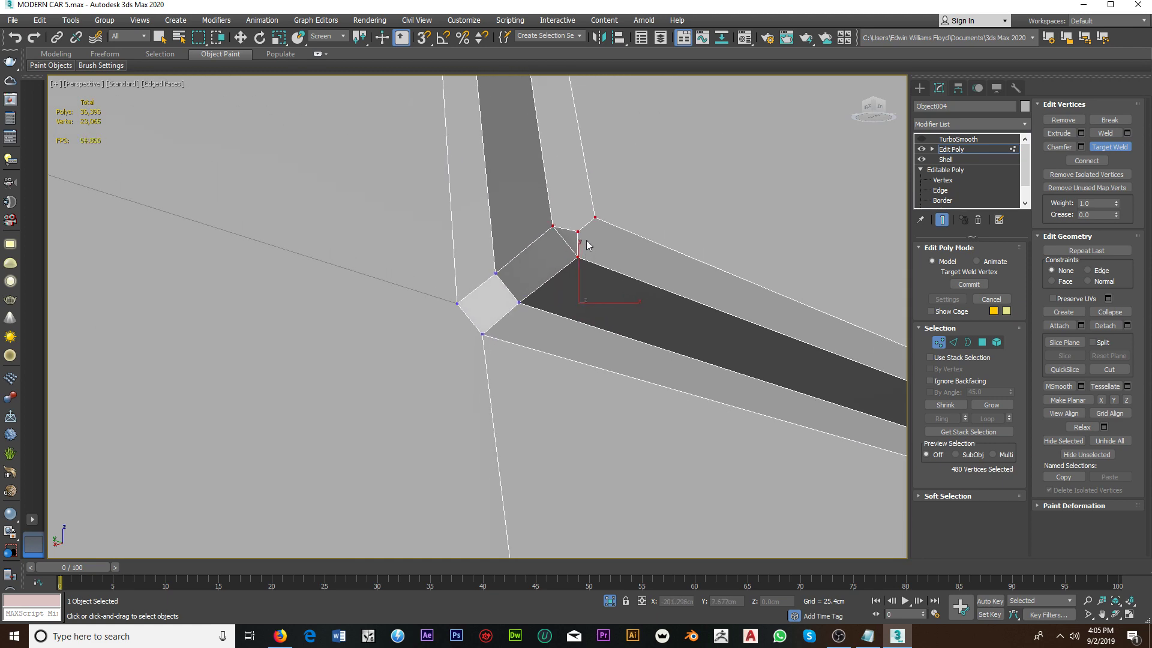
pyautogui.click(596, 218)
pyautogui.scroll(-4, 694, 283)
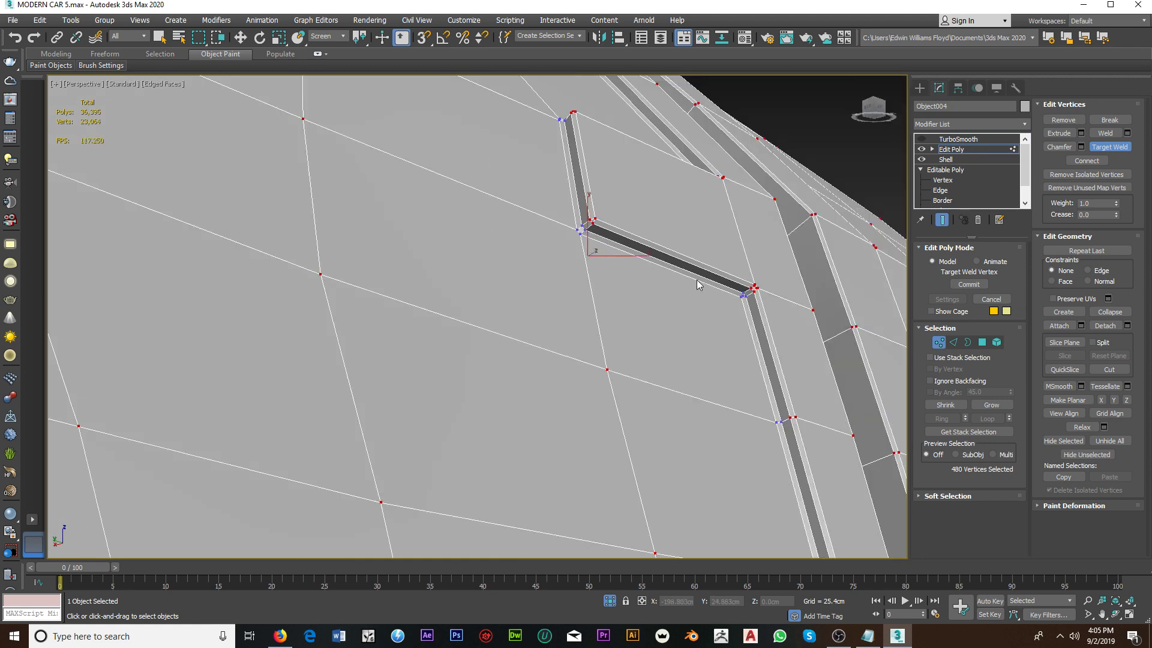
pyautogui.scroll(2, 579, 276)
pyautogui.scroll(2, 547, 209)
pyautogui.scroll(2, 547, 208)
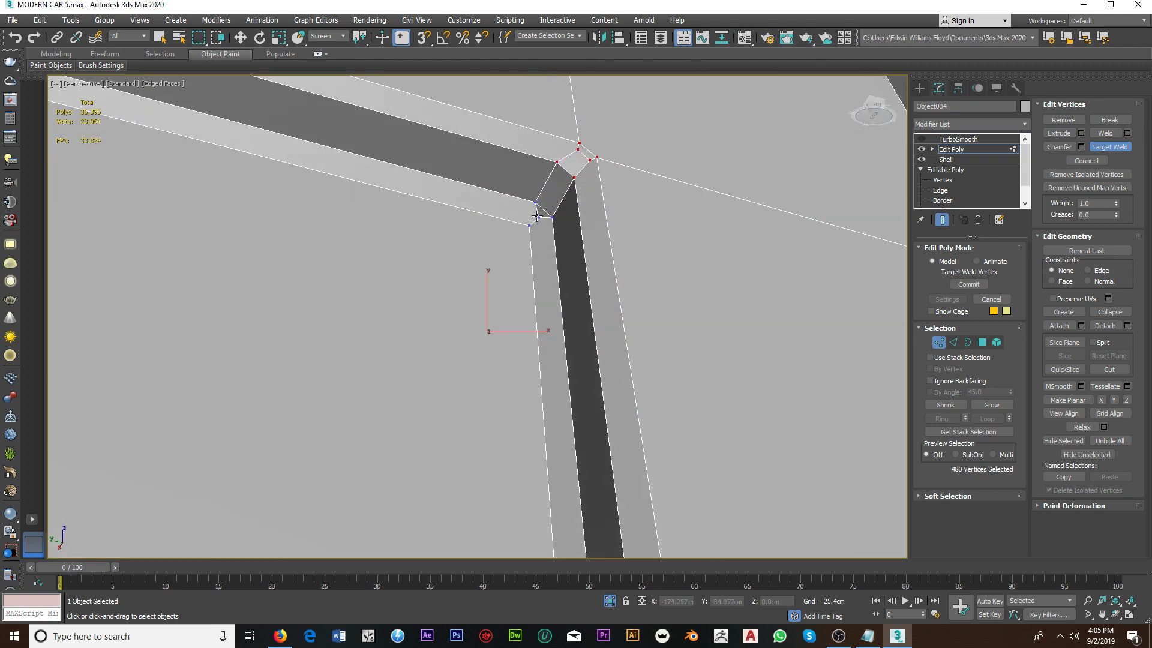
pyautogui.click(528, 224)
pyautogui.click(583, 156)
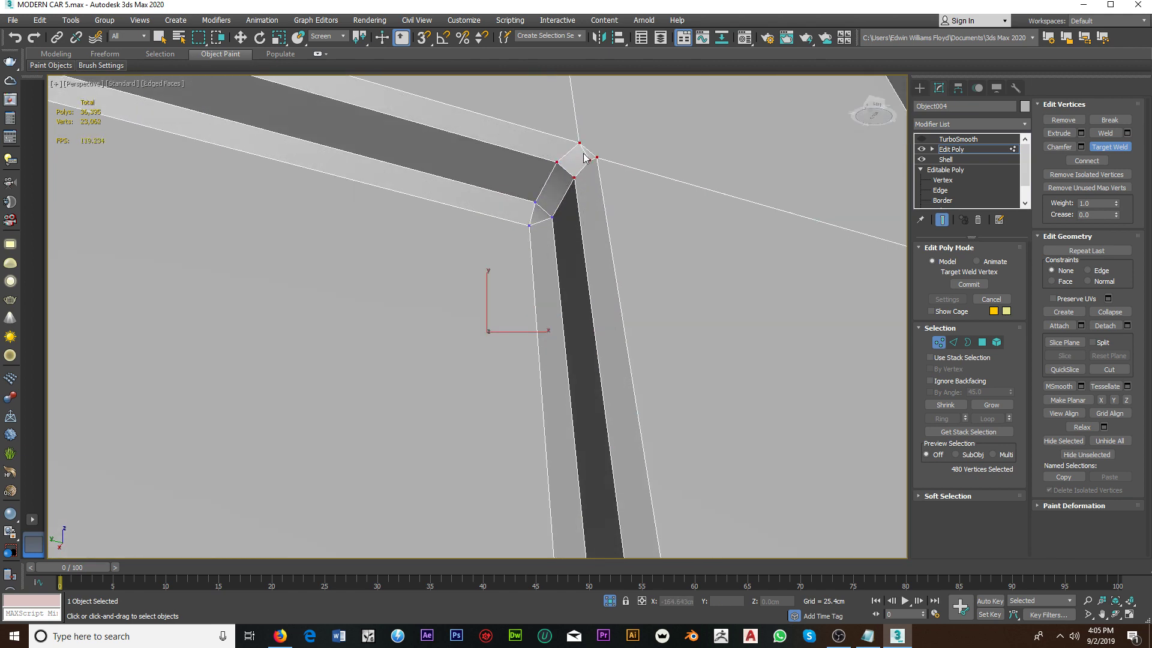
# Step: Weld the stray vertices at both ends of the dark strip into their corners
pyautogui.scroll(-5, 597, 159)
pyautogui.scroll(-1, 616, 270)
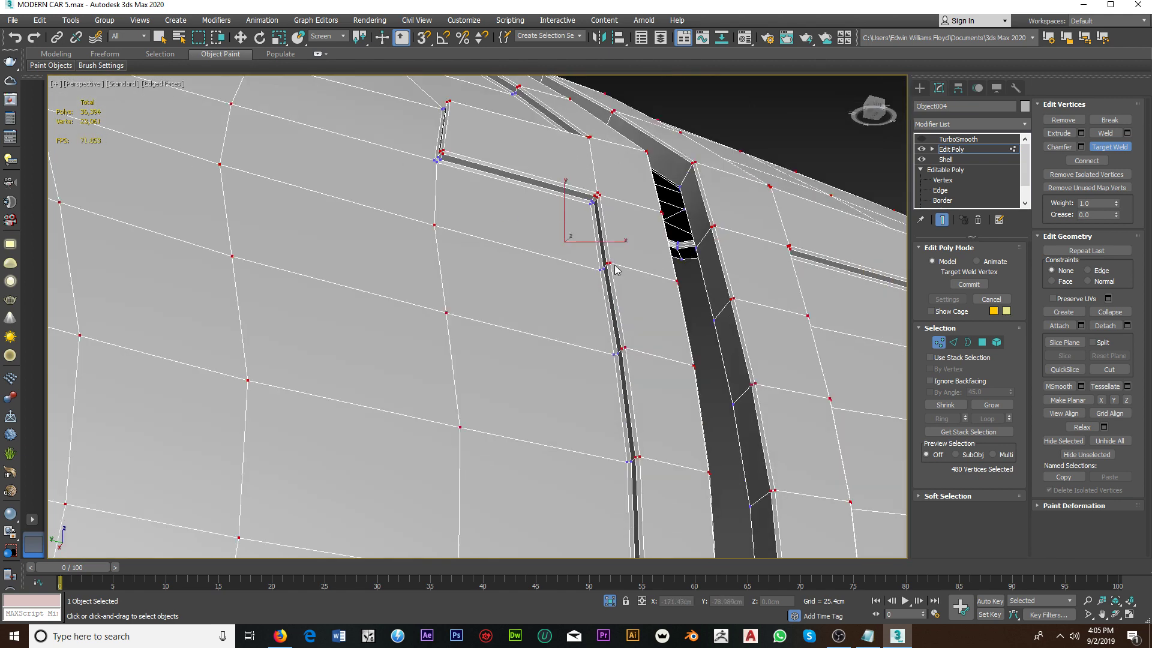
pyautogui.scroll(-3, 647, 240)
pyautogui.keyDown('alt'); pyautogui.moveTo(647, 239); pyautogui.dragTo(562, 280, button='middle'); pyautogui.keyUp('alt')
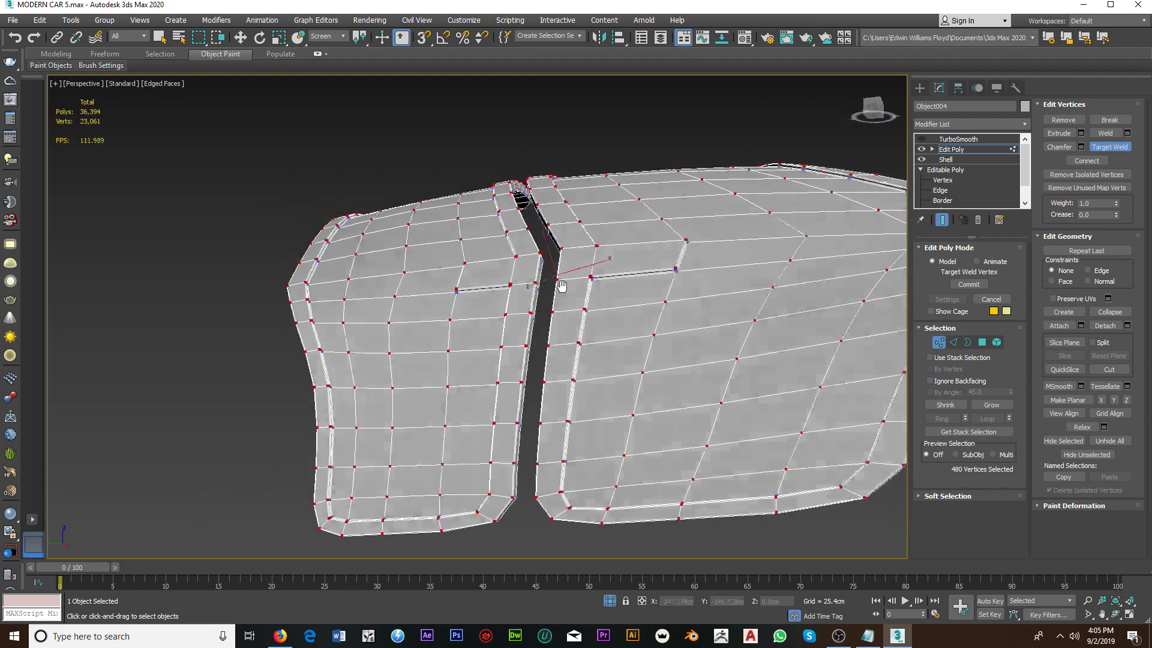
pyautogui.scroll(4, 563, 280)
pyautogui.scroll(3, 548, 252)
pyautogui.scroll(1, 537, 246)
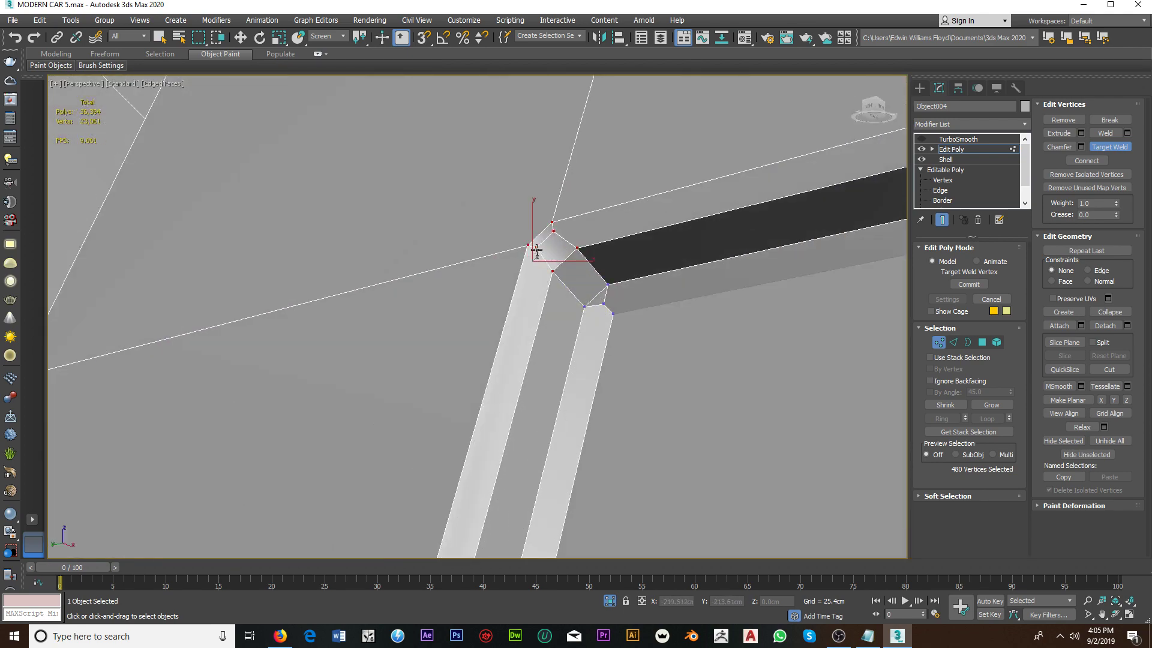
pyautogui.click(552, 223)
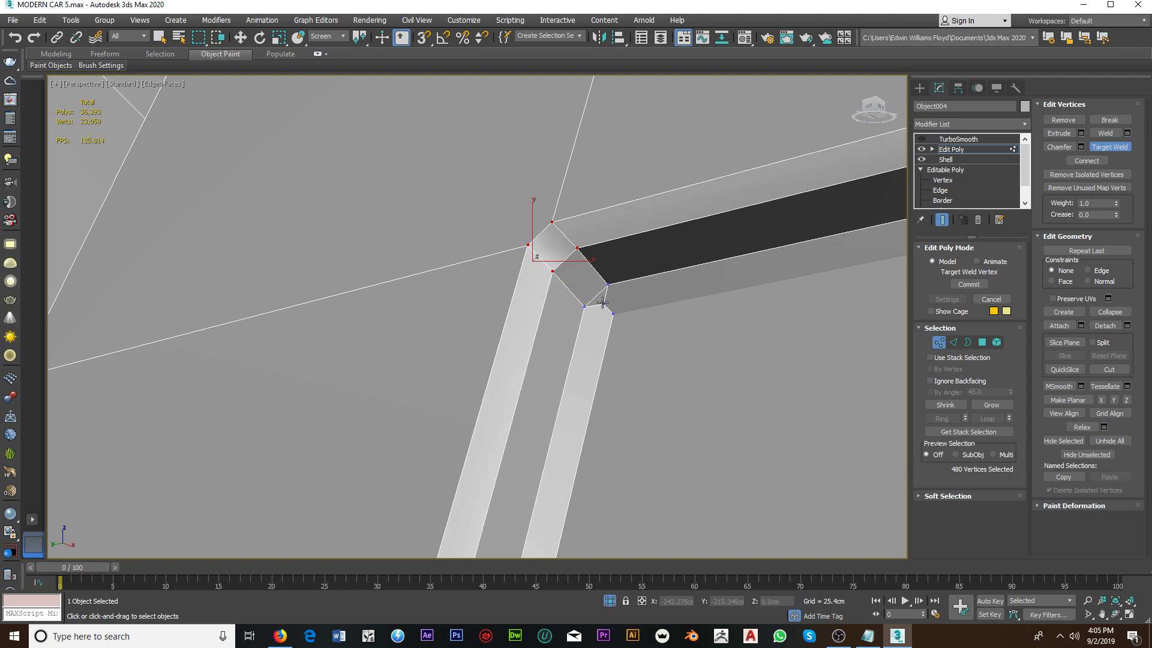
pyautogui.scroll(-2, 607, 313)
pyautogui.scroll(-2, 673, 316)
pyautogui.moveTo(673, 316)
pyautogui.mouseDown(button='middle')
pyautogui.moveTo(480, 368)
pyautogui.moveTo(520, 363)
pyautogui.mouseUp(button='middle')
pyautogui.scroll(2, 535, 332)
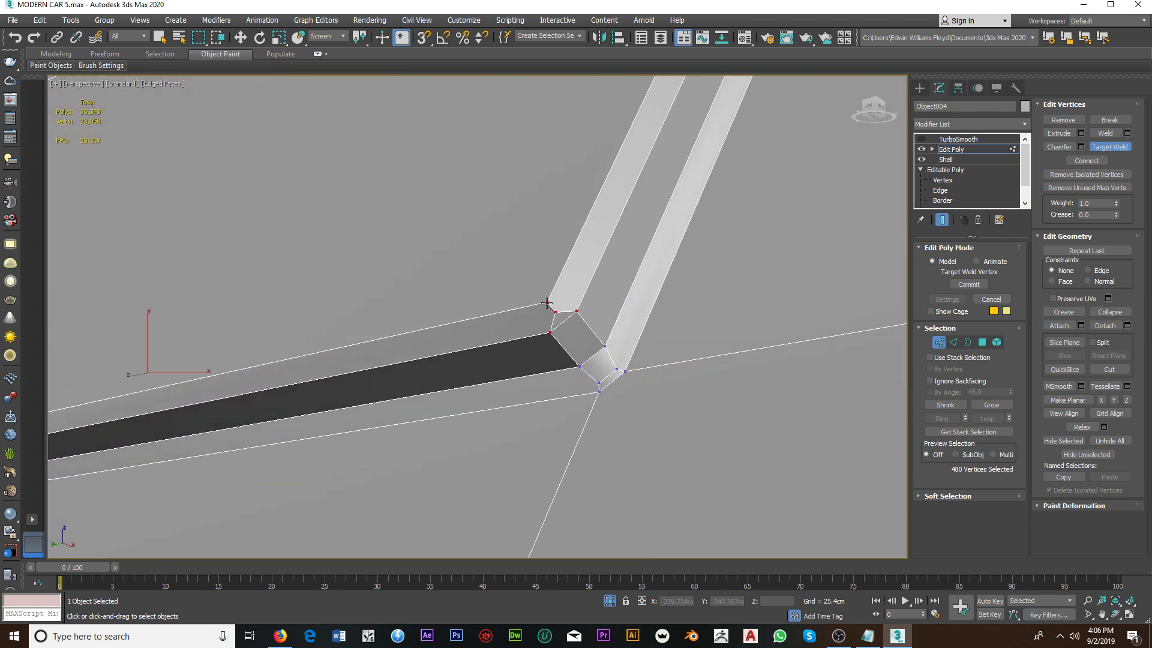
pyautogui.click(547, 303)
pyautogui.click(598, 390)
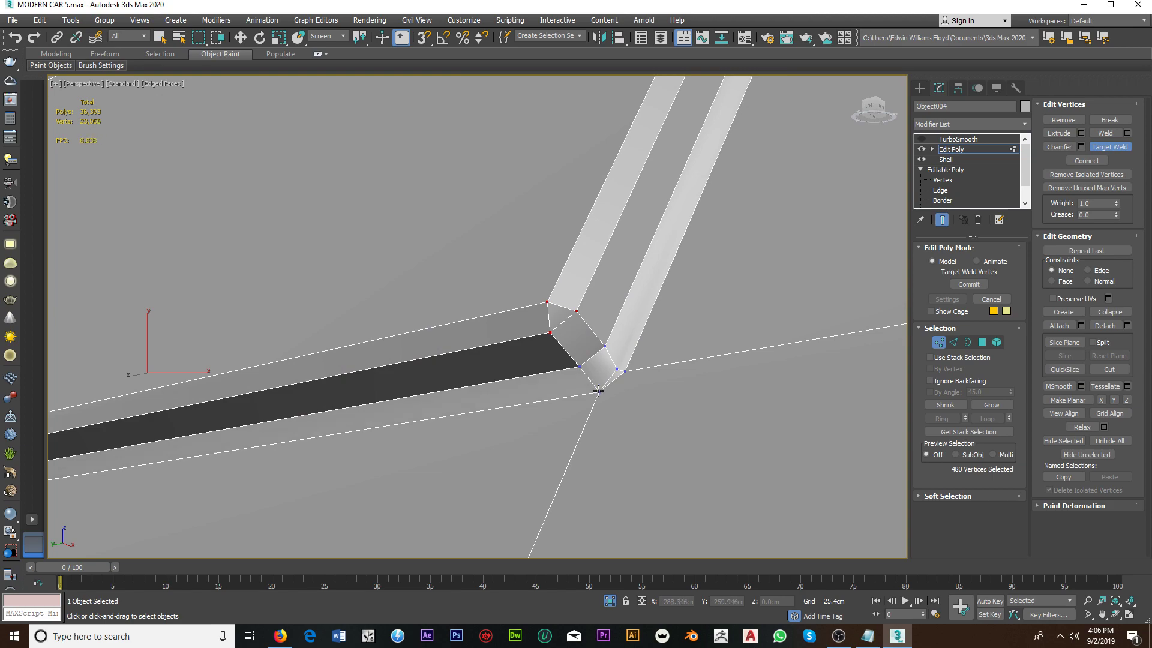
pyautogui.click(624, 372)
# Step: Target Weld the remaining extra strip-corner vertices elsewhere on the car body
pyautogui.scroll(-3, 624, 372)
pyautogui.moveTo(624, 371)
pyautogui.keyDown('alt'); pyautogui.mouseDown(button='middle')
pyautogui.moveTo(617, 360)
pyautogui.moveTo(575, 360)
pyautogui.mouseUp(button='middle'); pyautogui.keyUp('alt')
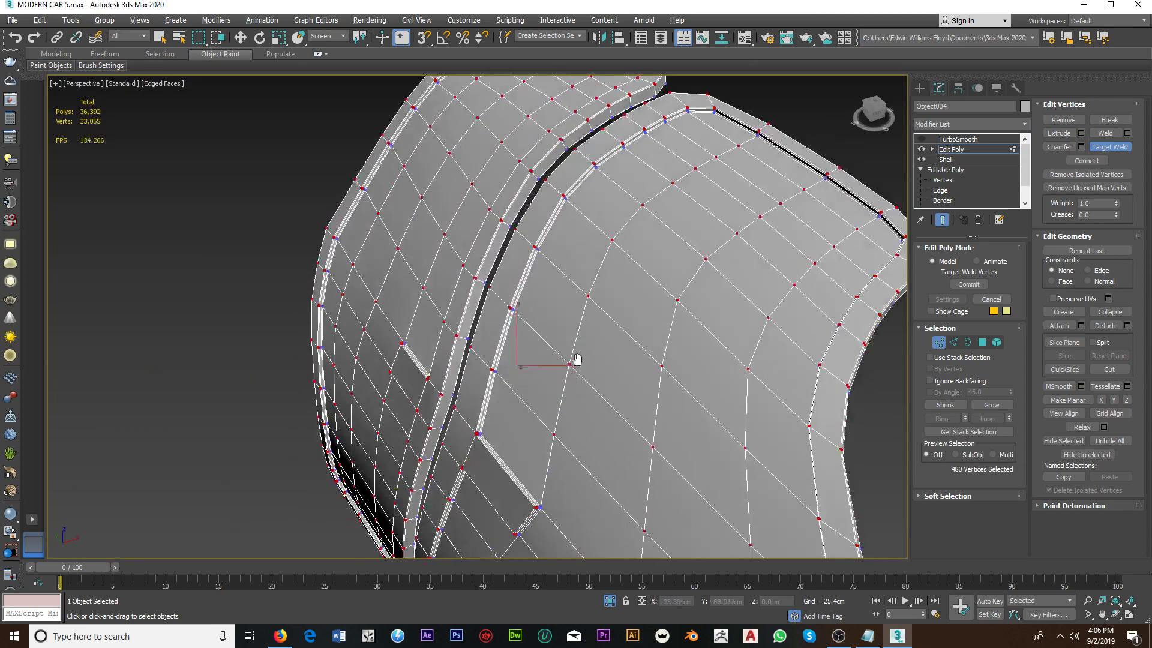
pyautogui.scroll(2, 576, 359)
pyautogui.scroll(5, 514, 382)
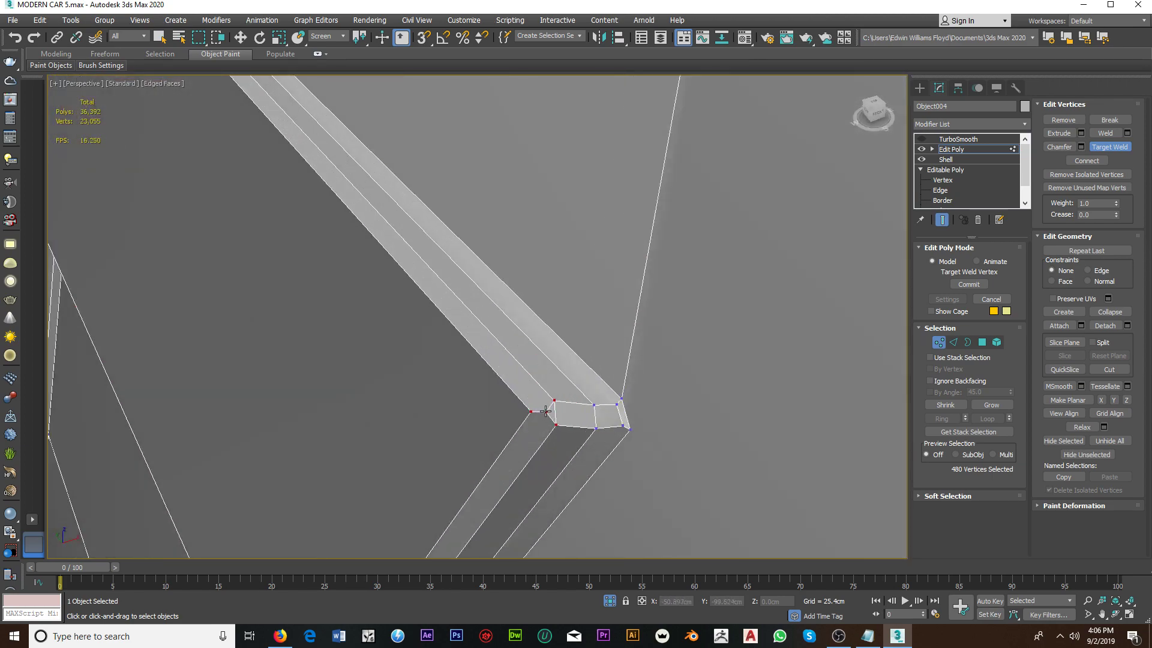
pyautogui.click(530, 410)
pyautogui.click(619, 400)
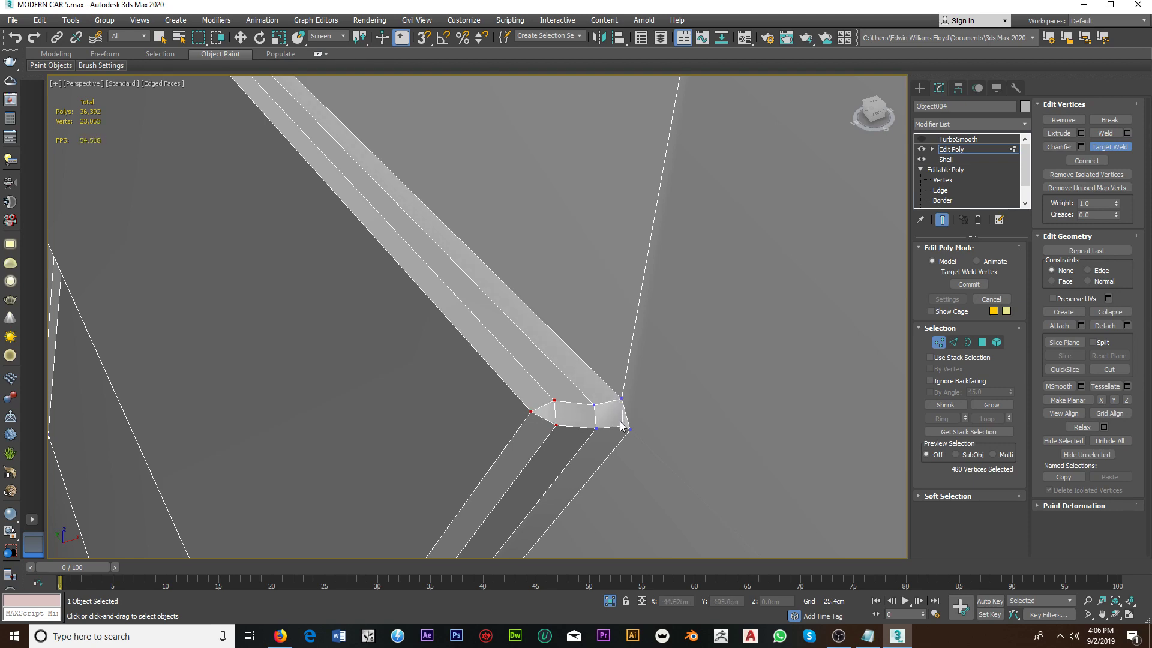
pyautogui.click(625, 430)
pyautogui.keyDown('alt'); pyautogui.moveTo(625, 431); pyautogui.dragTo(470, 313, button='middle'); pyautogui.keyUp('alt')
pyautogui.scroll(4, 471, 314)
pyautogui.click(474, 307)
pyautogui.click(481, 335)
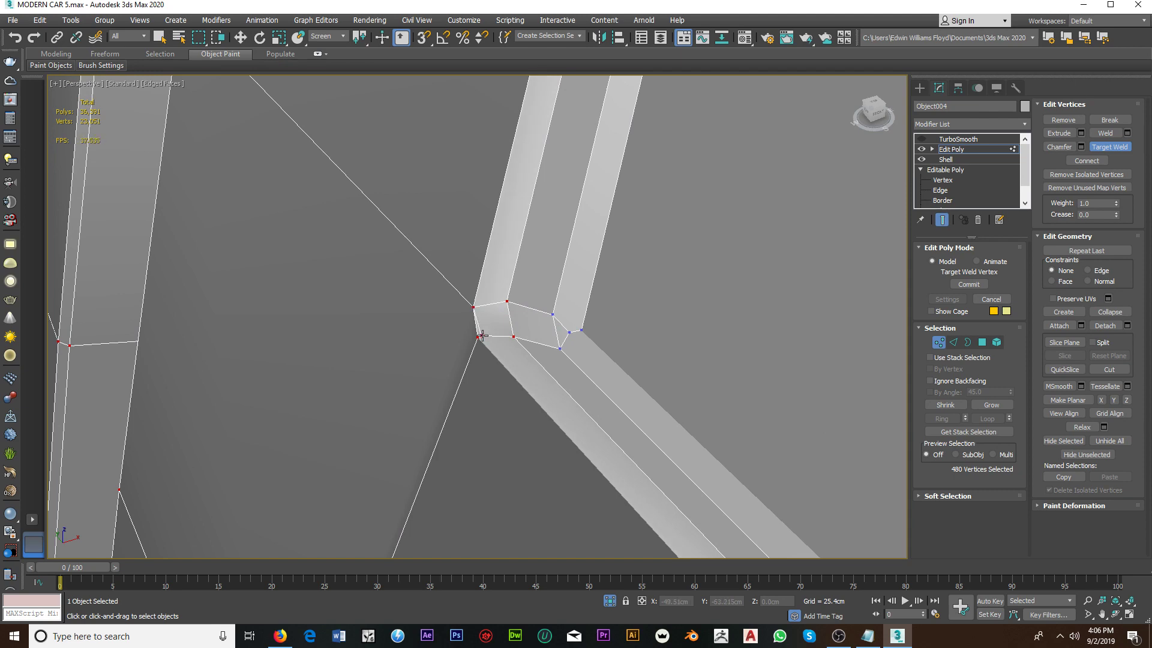
pyautogui.rightClick(534, 327)
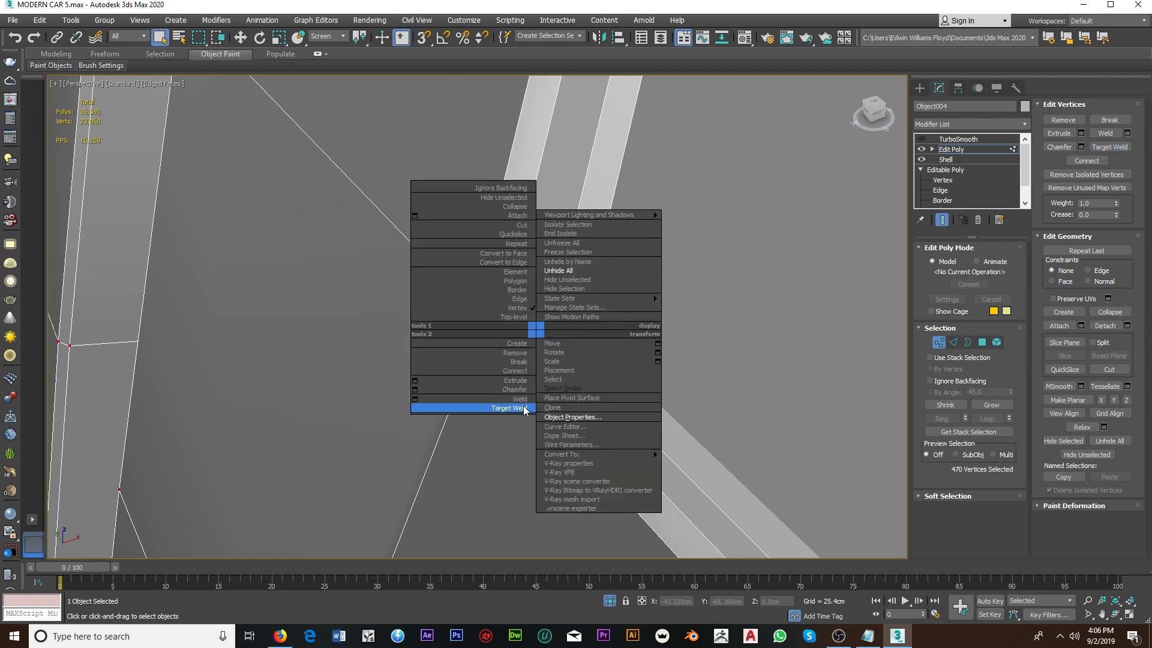
pyautogui.click(480, 408)
pyautogui.click(581, 332)
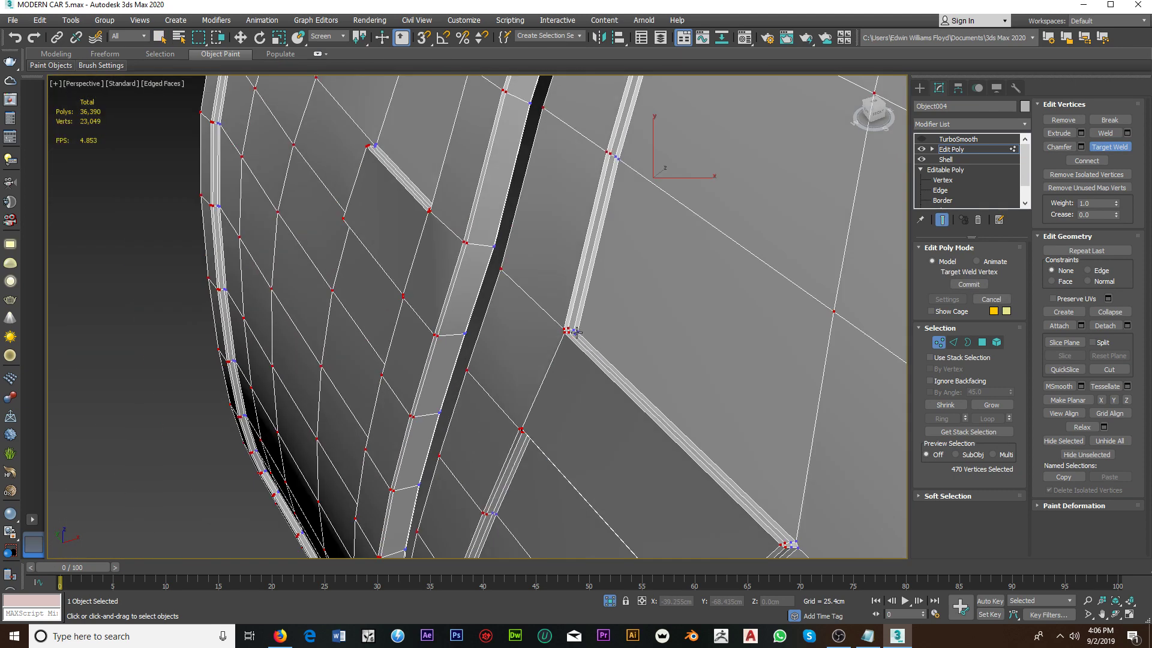
pyautogui.scroll(-5, 886, 330)
# Step: In Edge mode, select the first groove-corner edges around the panel corner
pyautogui.moveTo(786, 302)
pyautogui.keyDown('alt'); pyautogui.mouseDown(button='middle')
pyautogui.moveTo(622, 283)
pyautogui.moveTo(648, 266)
pyautogui.mouseUp(button='middle'); pyautogui.keyUp('alt')
pyautogui.click(957, 345)
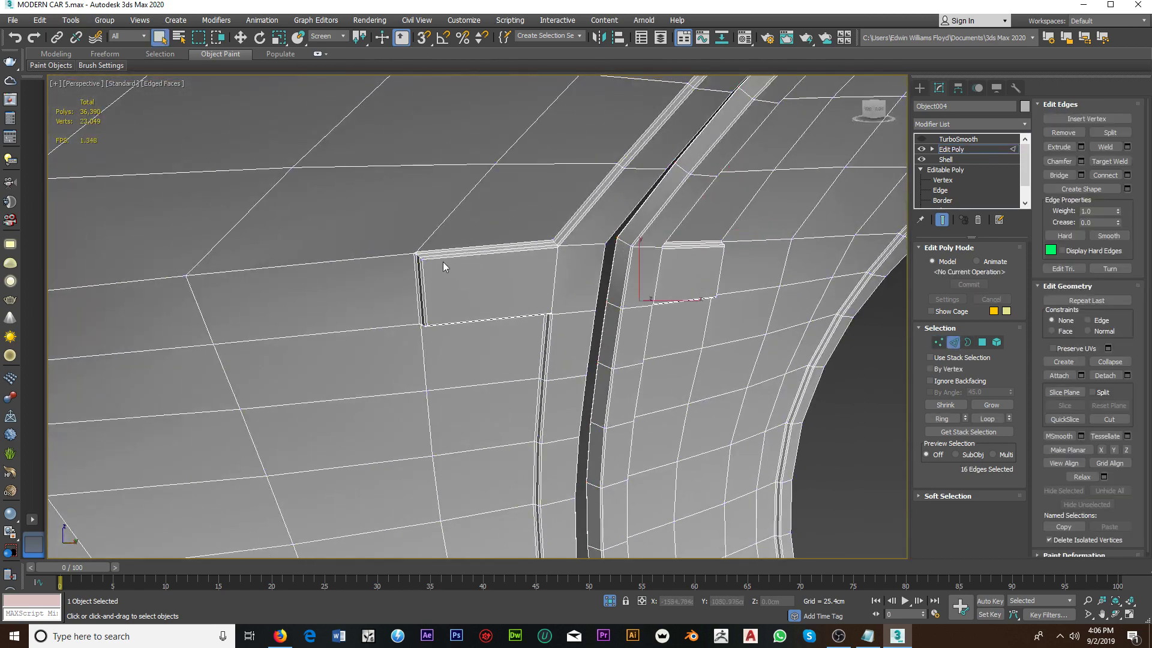
pyautogui.scroll(5, 423, 255)
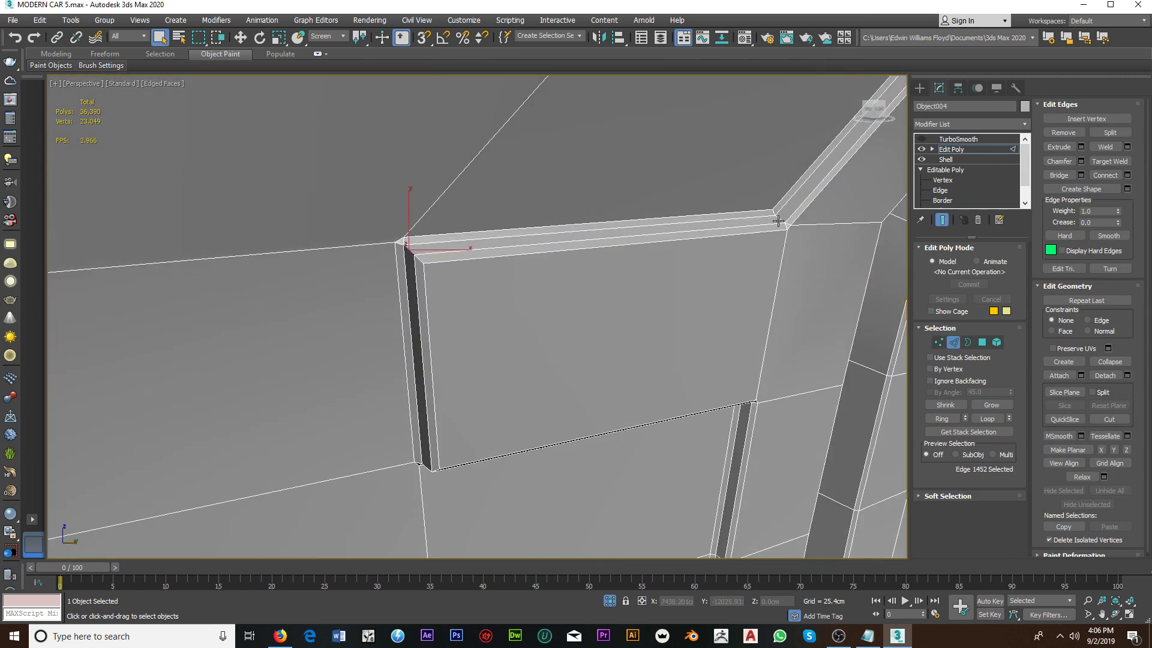
pyautogui.scroll(3, 779, 218)
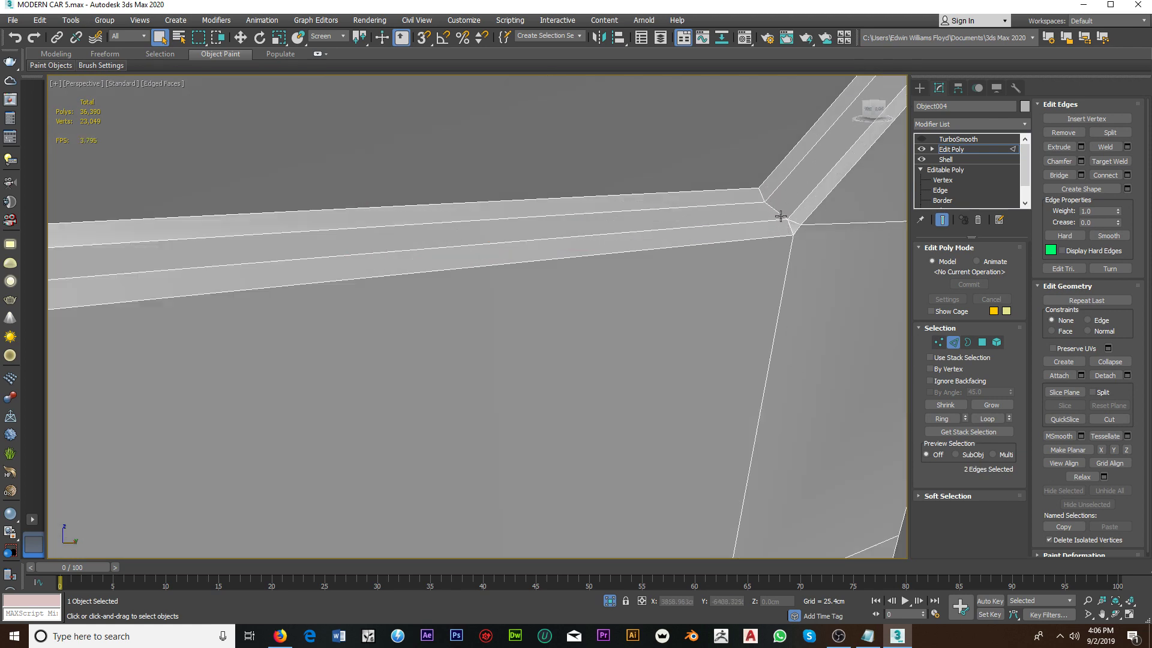
pyautogui.moveTo(781, 216)
pyautogui.keyDown('alt'); pyautogui.mouseDown(button='middle')
pyautogui.moveTo(763, 245)
pyautogui.moveTo(760, 216)
pyautogui.mouseUp(button='middle'); pyautogui.keyUp('alt')
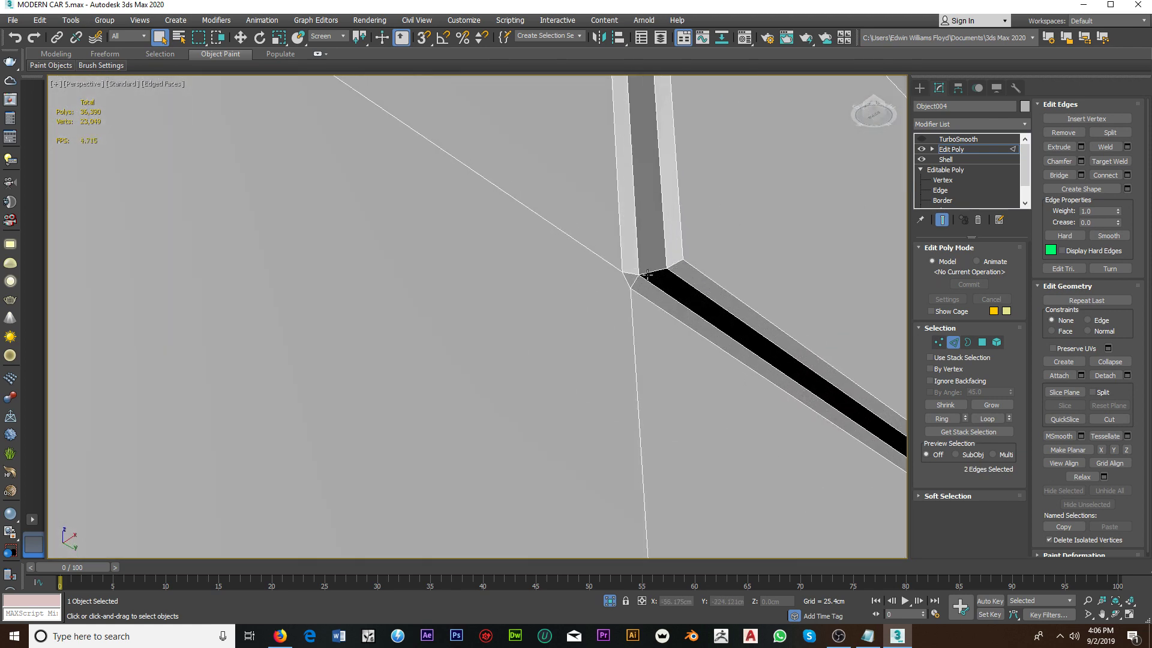
pyautogui.keyDown('ctrl'); pyautogui.click(646, 271); pyautogui.keyUp('ctrl')
pyautogui.scroll(-3, 610, 221)
pyautogui.scroll(3, 788, 375)
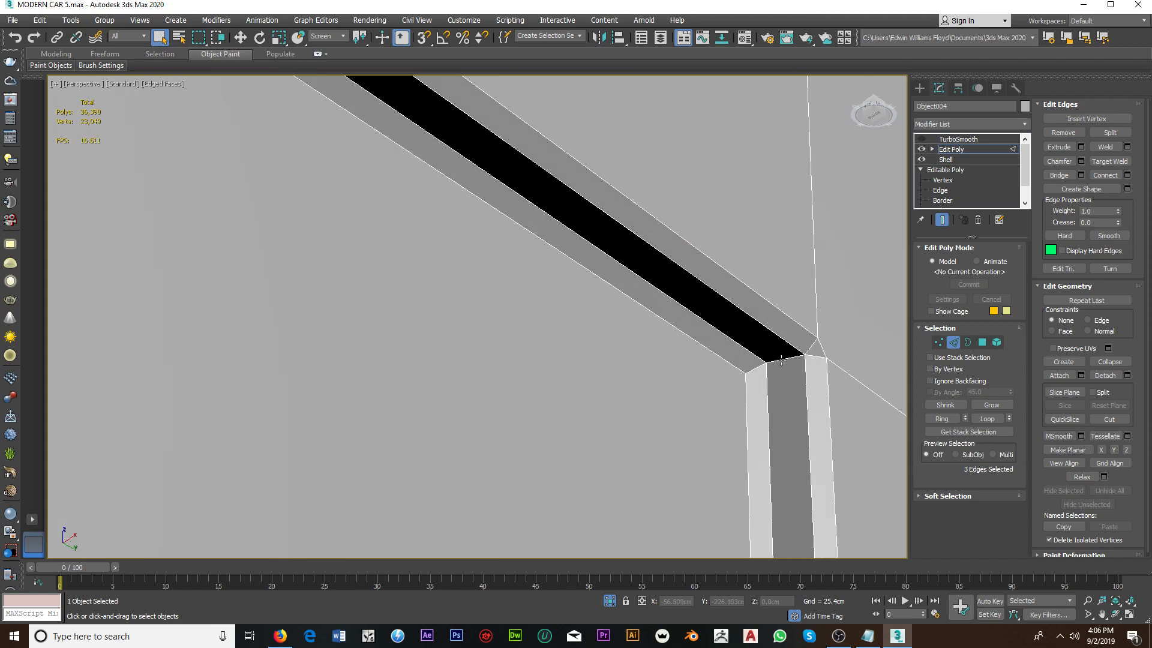
pyautogui.keyDown('ctrl'); pyautogui.click(787, 318); pyautogui.keyUp('ctrl')
pyautogui.moveTo(783, 360)
pyautogui.keyDown('alt'); pyautogui.mouseDown(button='middle')
pyautogui.moveTo(792, 384)
pyautogui.moveTo(550, 326)
pyautogui.moveTo(442, 323)
pyautogui.moveTo(628, 342)
pyautogui.moveTo(648, 330)
pyautogui.mouseUp(button='middle'); pyautogui.keyUp('alt')
# Step: Add the remaining corner edges and chamfer all eight at 0.2cm
pyautogui.scroll(5, 566, 323)
pyautogui.scroll(3, 702, 251)
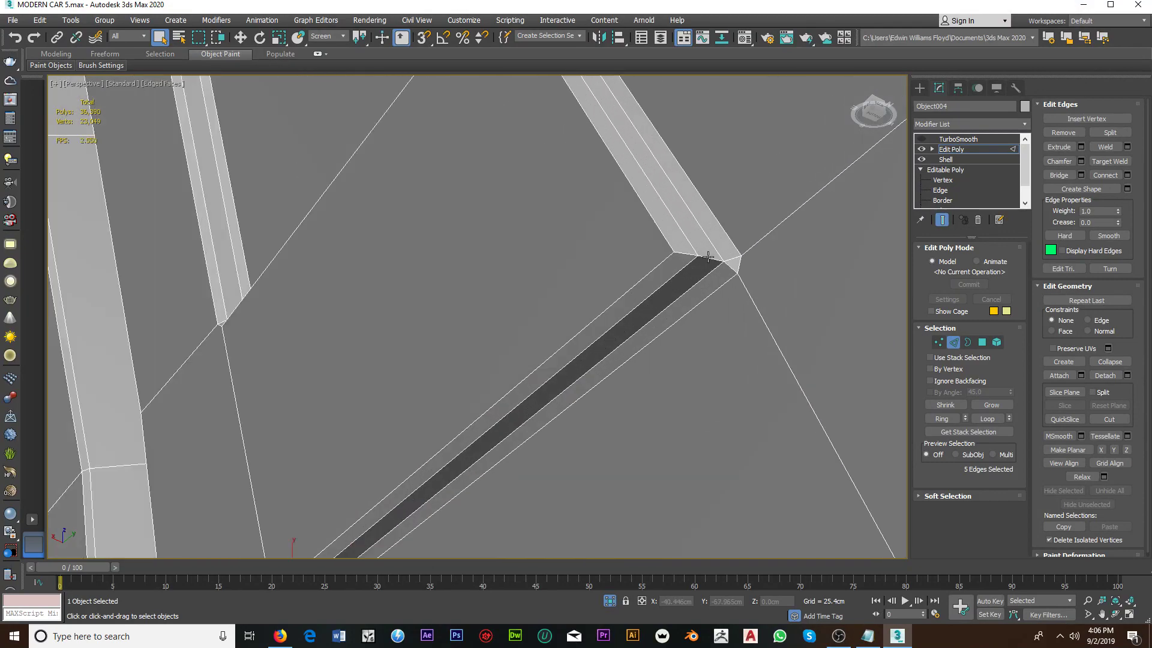
pyautogui.keyDown('ctrl'); pyautogui.click(708, 256); pyautogui.keyUp('ctrl')
pyautogui.scroll(-3, 708, 257)
pyautogui.keyDown('alt'); pyautogui.moveTo(708, 257); pyautogui.dragTo(675, 425, button='middle'); pyautogui.keyUp('alt')
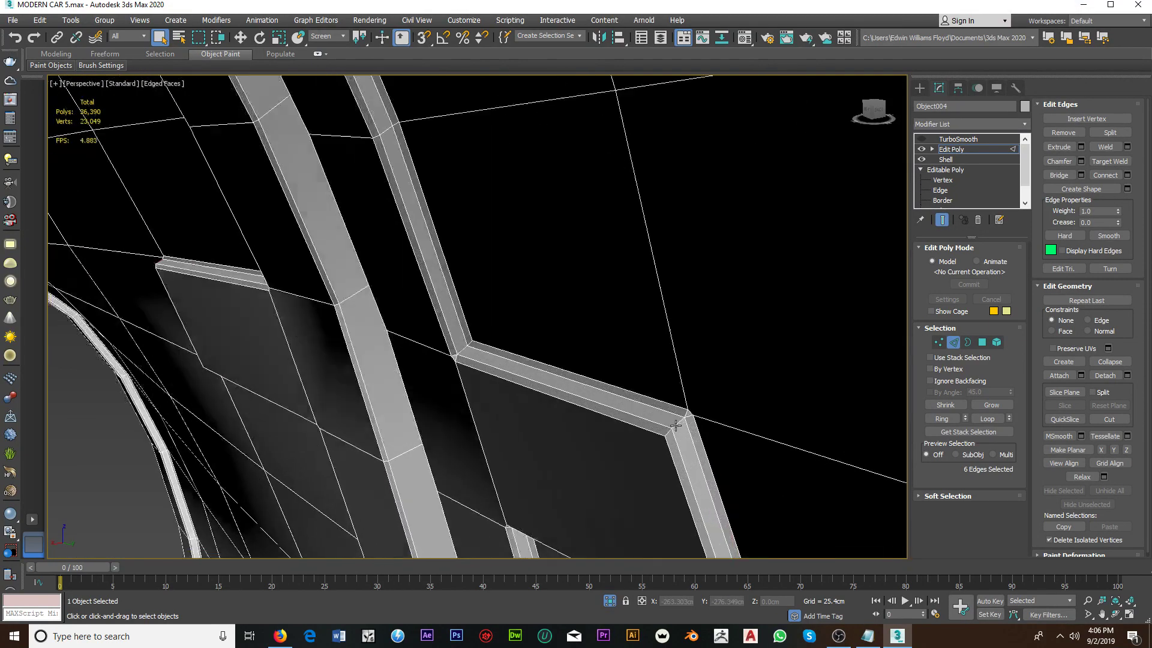
pyautogui.keyDown('ctrl'); pyautogui.click(675, 424); pyautogui.keyUp('ctrl')
pyautogui.keyDown('ctrl'); pyautogui.click(391, 325); pyautogui.keyUp('ctrl')
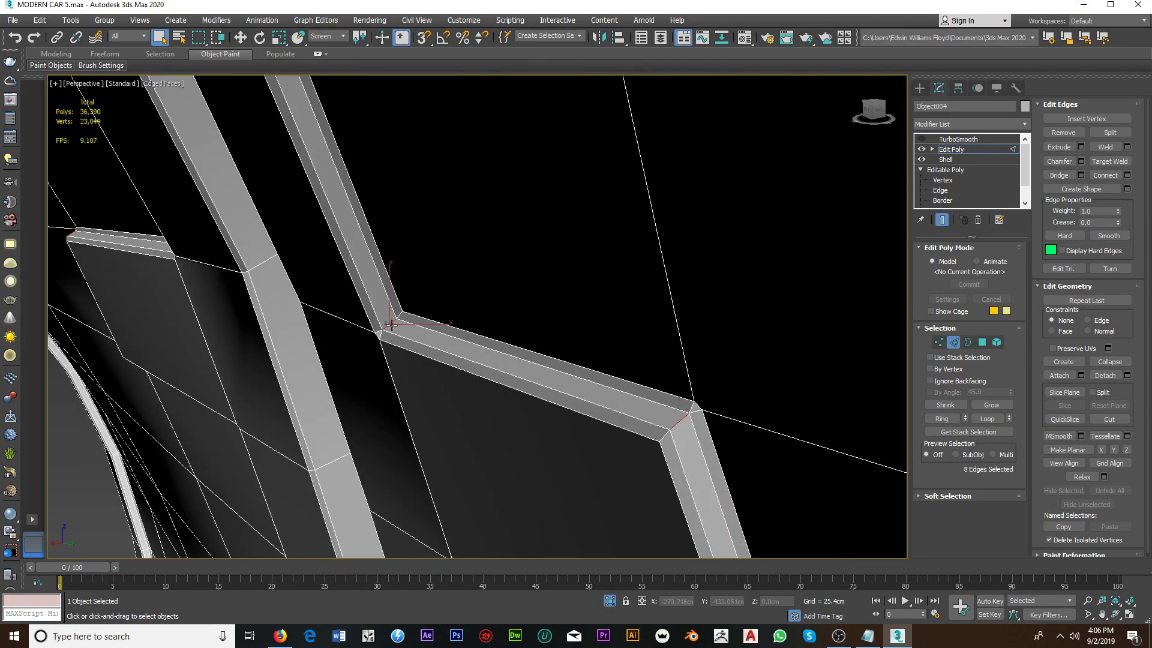
pyautogui.keyDown('alt'); pyautogui.moveTo(391, 324); pyautogui.dragTo(612, 303, button='middle'); pyautogui.keyUp('alt')
pyautogui.scroll(5, 611, 303)
pyautogui.moveTo(693, 291); pyautogui.dragTo(796, 321, button='middle')
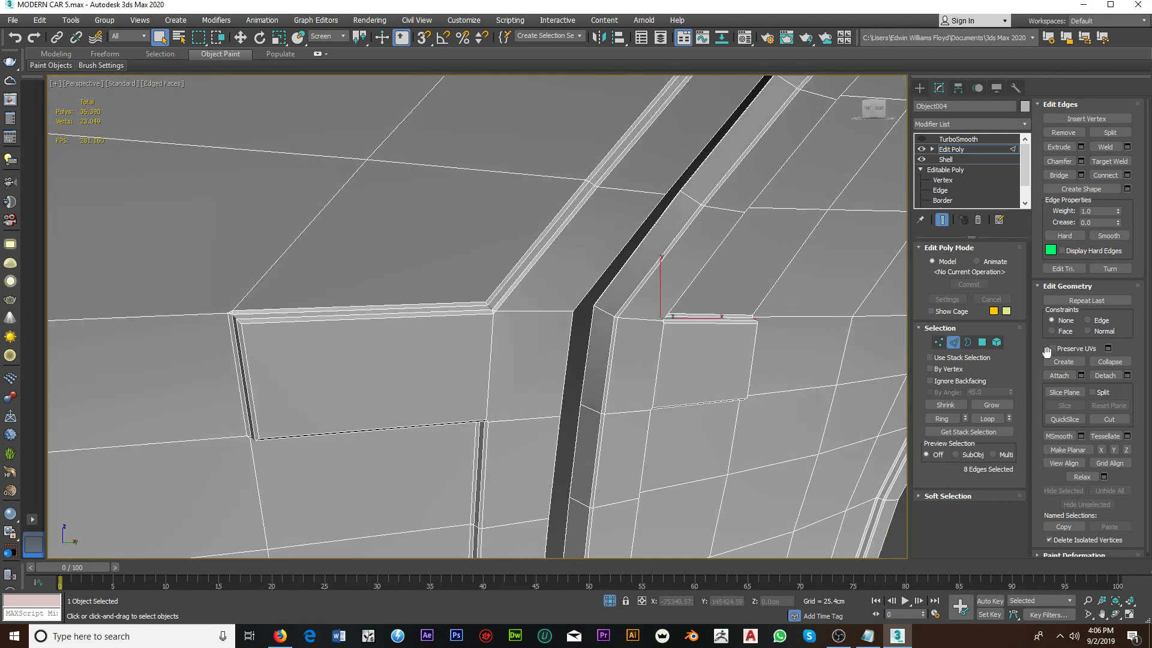
pyautogui.click(1081, 160)
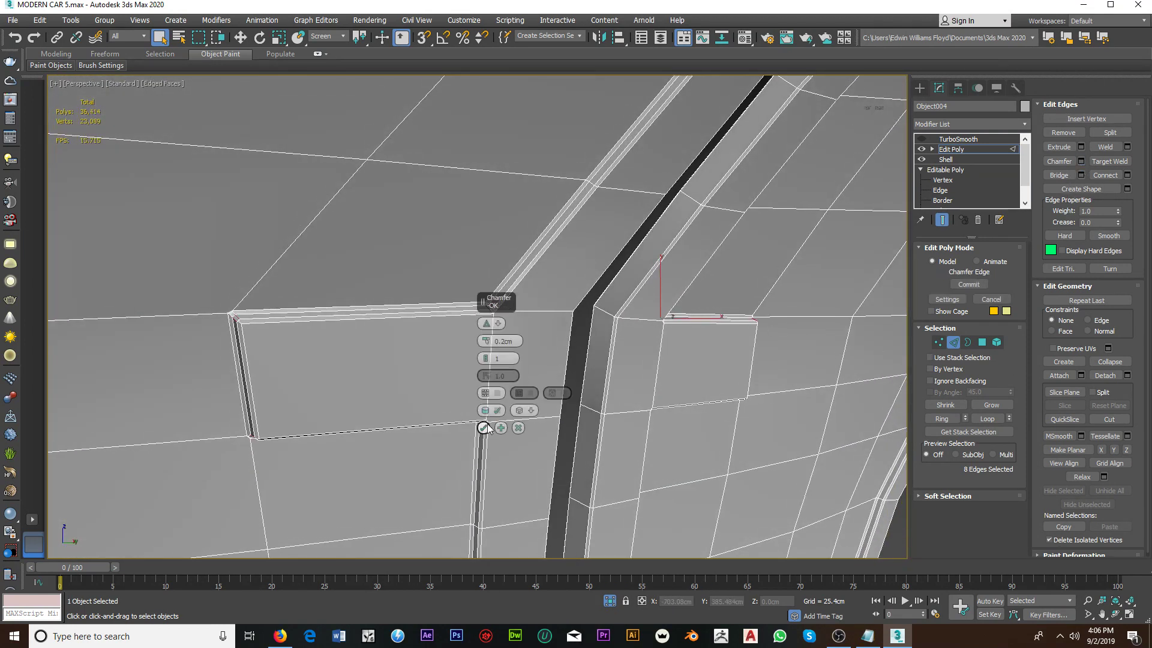
pyautogui.click(483, 427)
# Step: Switch to Vertex level and bring up Target Weld at a close-up pocket corner
pyautogui.click(938, 341)
pyautogui.keyDown('alt'); pyautogui.moveTo(492, 312); pyautogui.dragTo(528, 290, button='middle'); pyautogui.keyUp('alt')
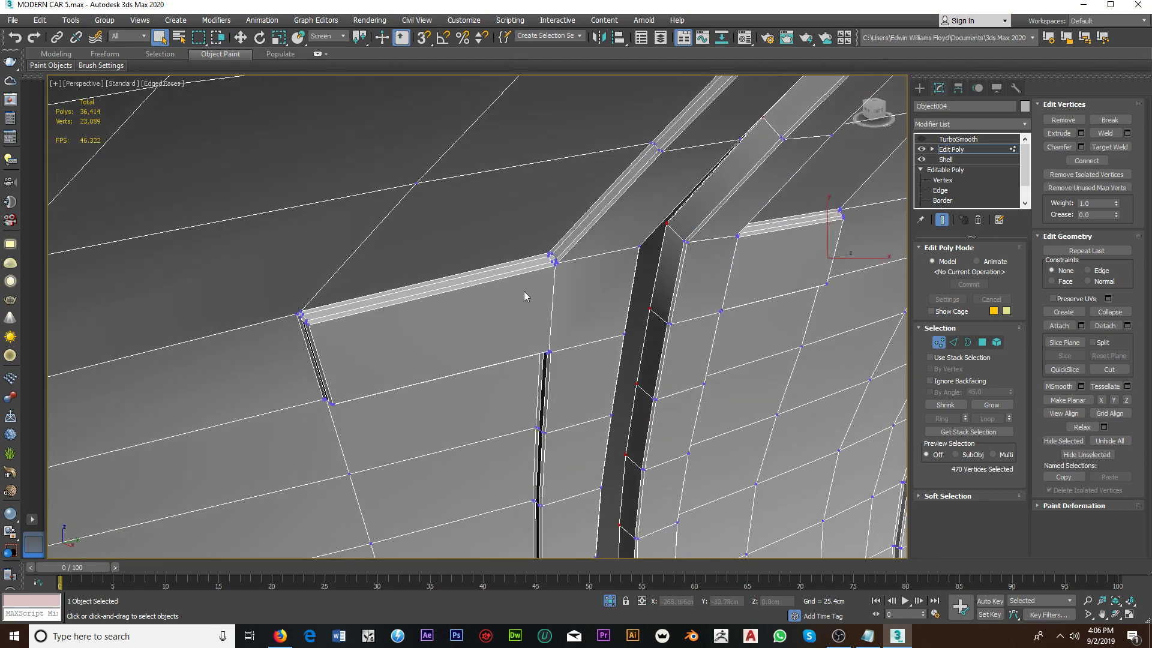
pyautogui.scroll(4, 553, 257)
pyautogui.scroll(3, 555, 246)
pyautogui.rightClick(555, 246)
# Step: With Target Weld on, weld the stray vertices at the first two pocket corners
pyautogui.click(518, 317)
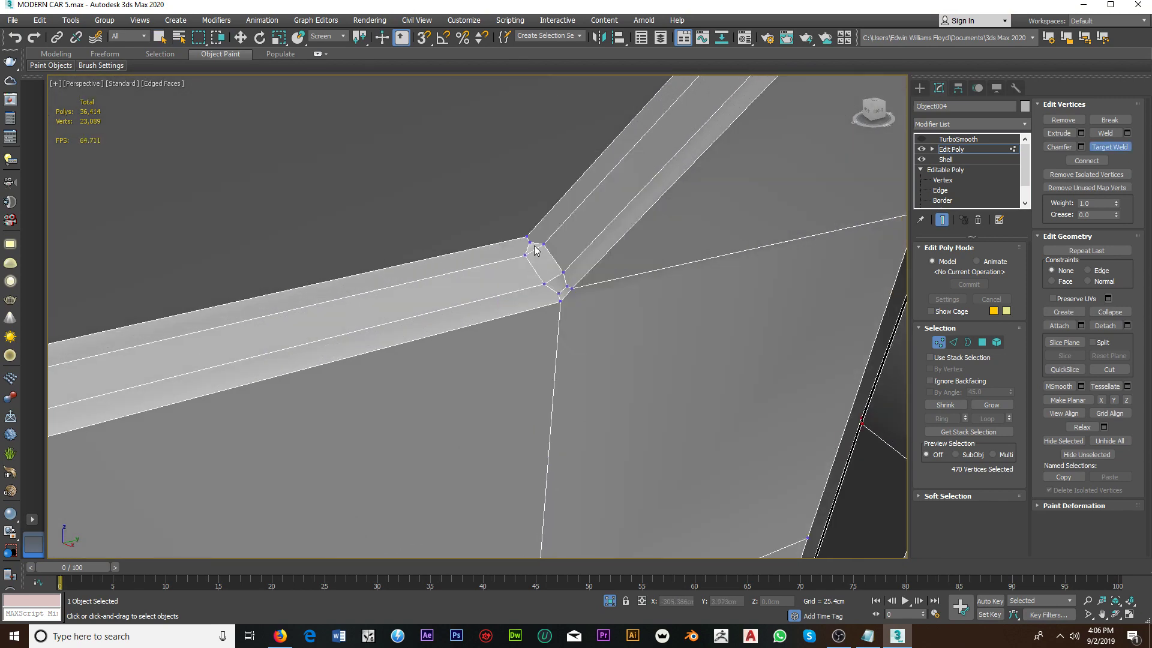
pyautogui.click(570, 288)
pyautogui.click(558, 293)
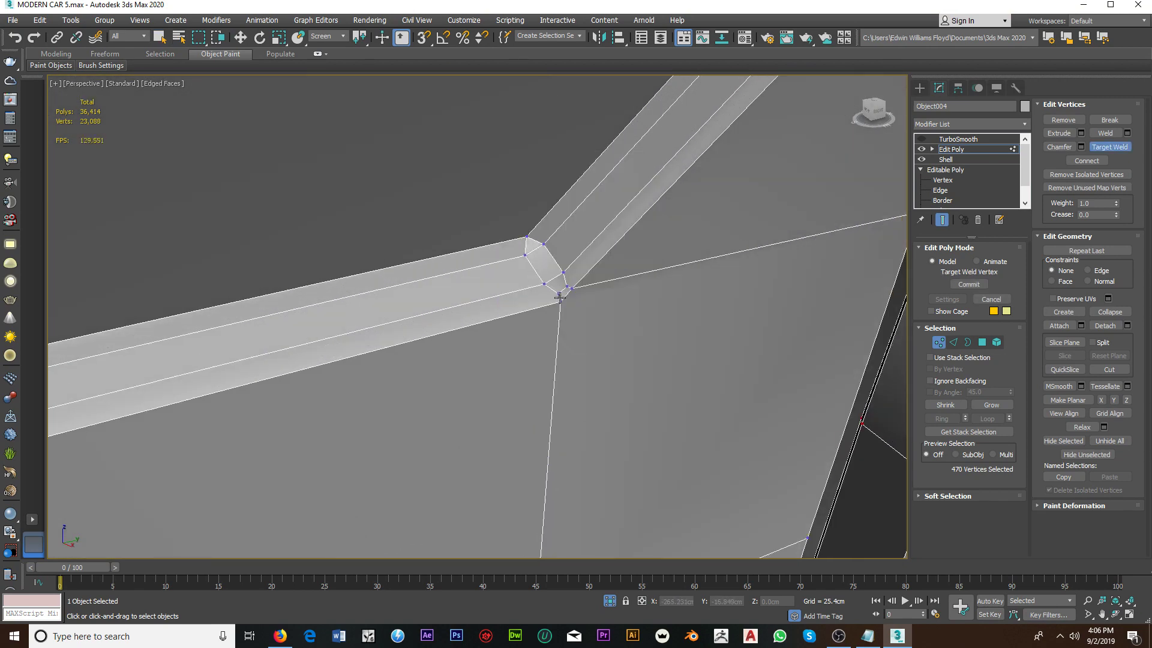
pyautogui.click(559, 298)
pyautogui.click(565, 288)
pyautogui.click(560, 300)
pyautogui.moveTo(561, 288)
pyautogui.keyDown('alt'); pyautogui.mouseDown(button='middle')
pyautogui.moveTo(576, 304)
pyautogui.moveTo(467, 309)
pyautogui.mouseUp(button='middle'); pyautogui.keyUp('alt')
pyautogui.click(452, 300)
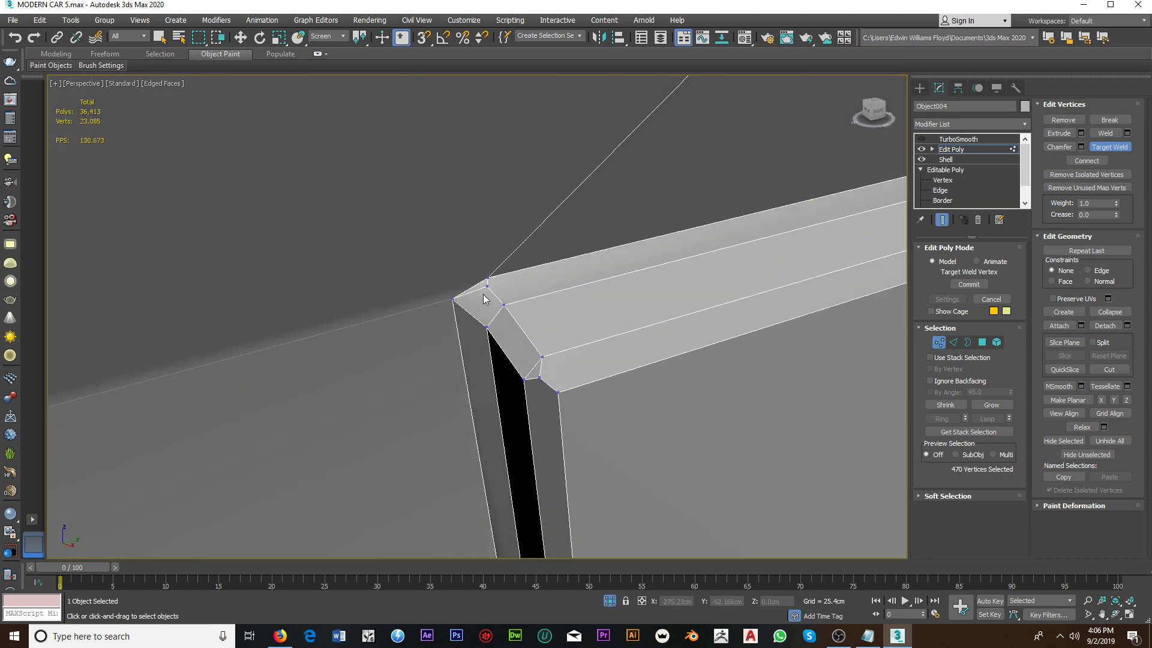
pyautogui.click(486, 286)
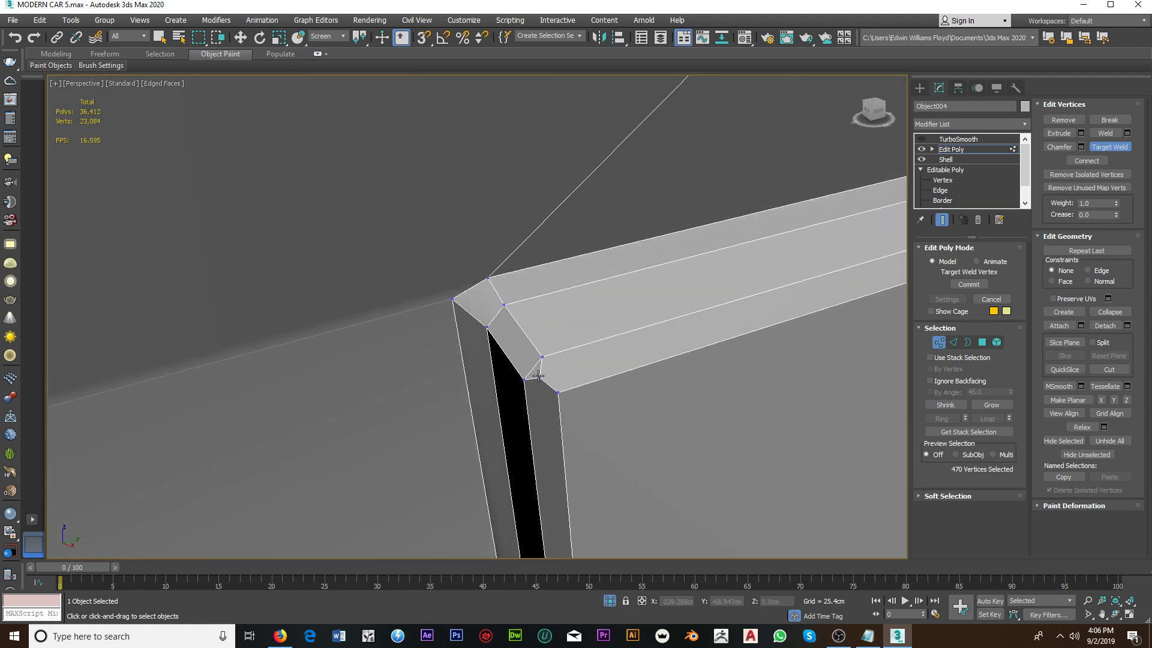
pyautogui.click(558, 392)
# Step: Weld the doubled side and outer vertices onto the next frame corners
pyautogui.scroll(5, 555, 399)
pyautogui.scroll(5, 549, 414)
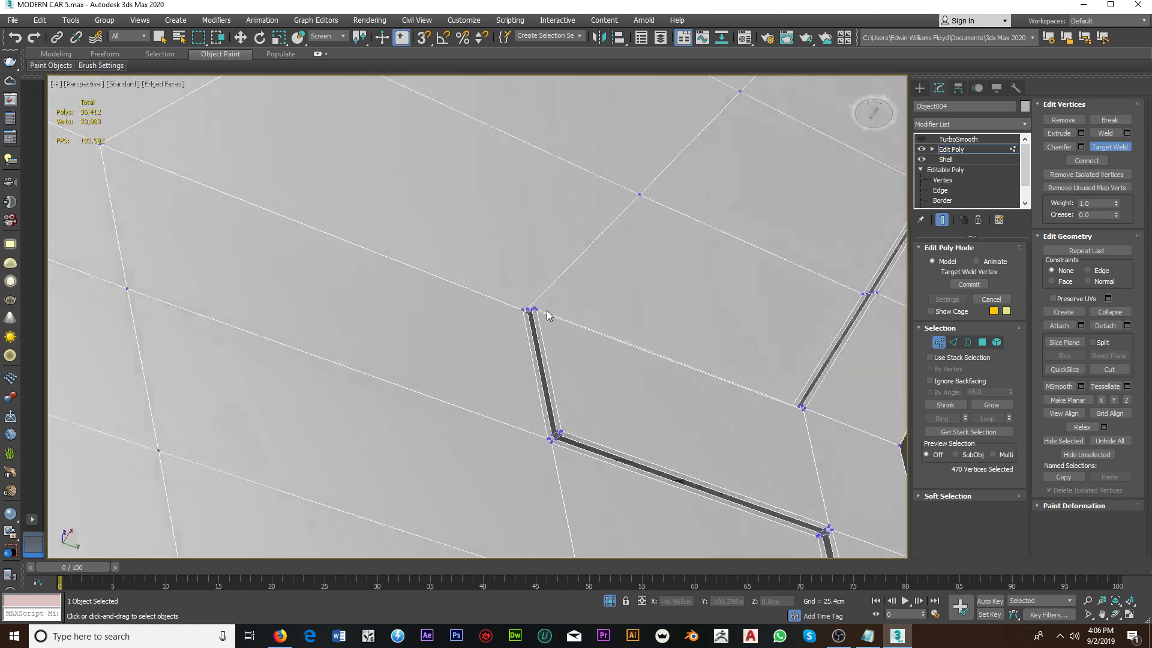
pyautogui.scroll(5, 549, 429)
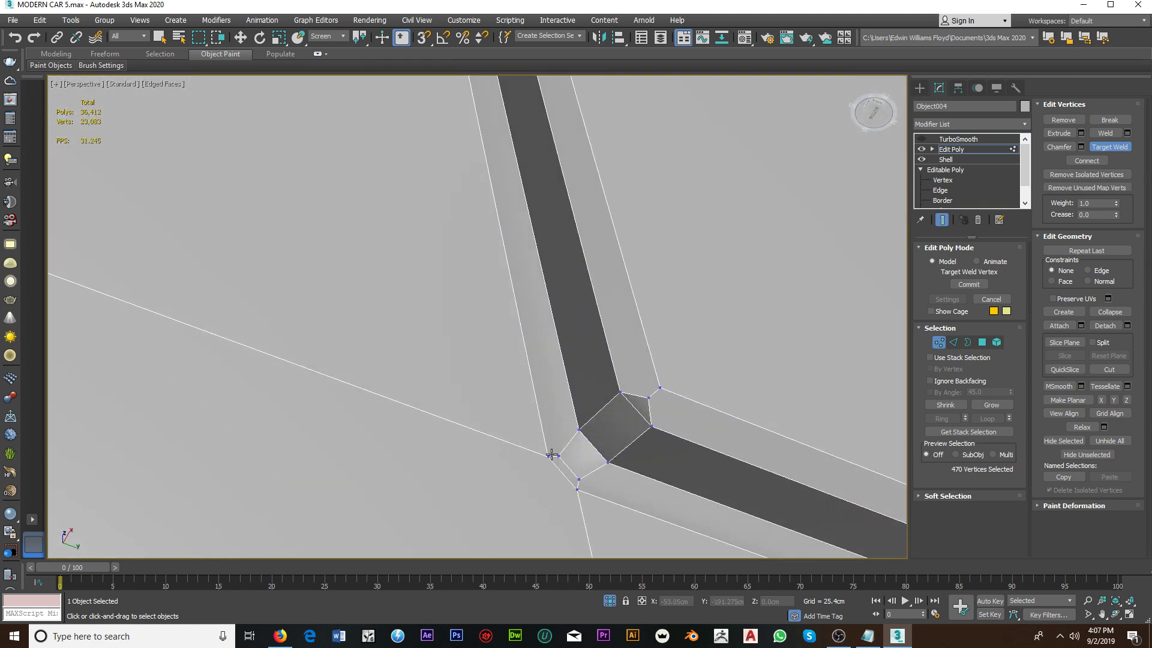
pyautogui.click(549, 455)
pyautogui.click(579, 487)
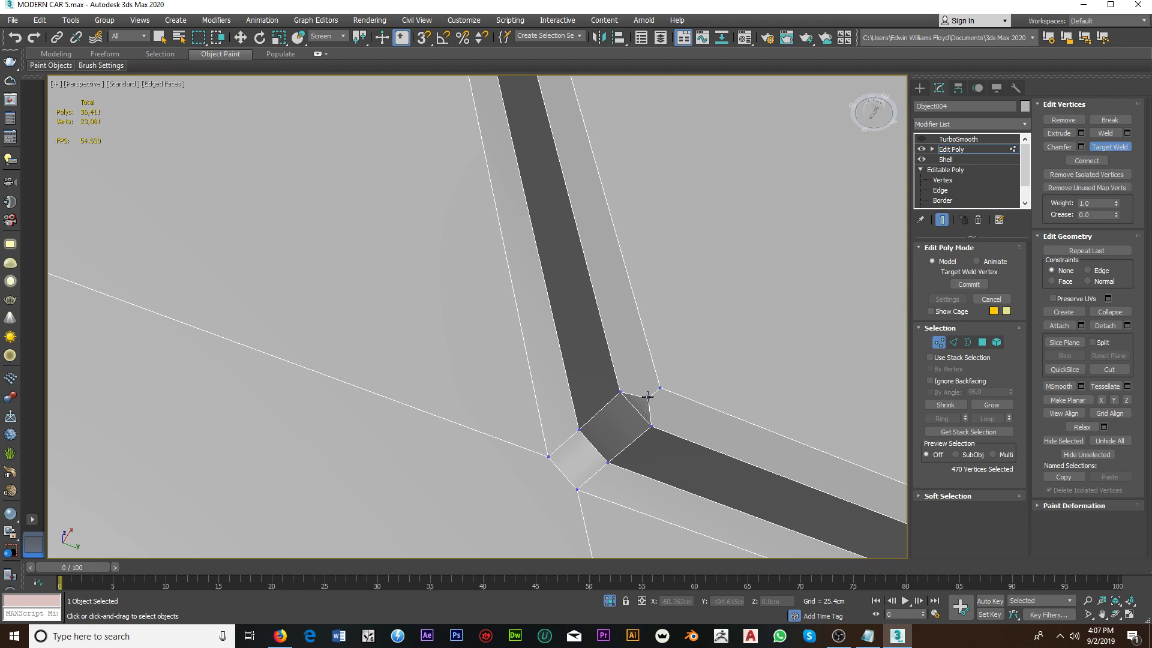
pyautogui.click(661, 389)
pyautogui.scroll(-5, 630, 412)
pyautogui.moveTo(630, 412); pyautogui.dragTo(389, 316, button='middle')
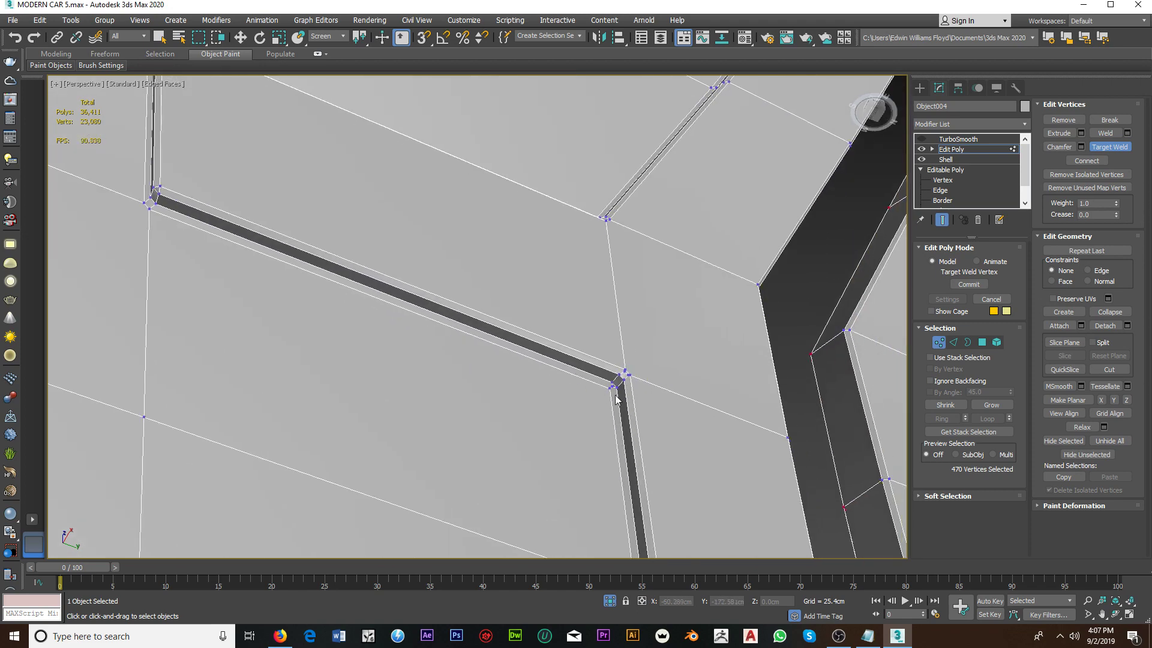
pyautogui.scroll(5, 601, 381)
pyautogui.scroll(3, 602, 381)
pyautogui.click(564, 365)
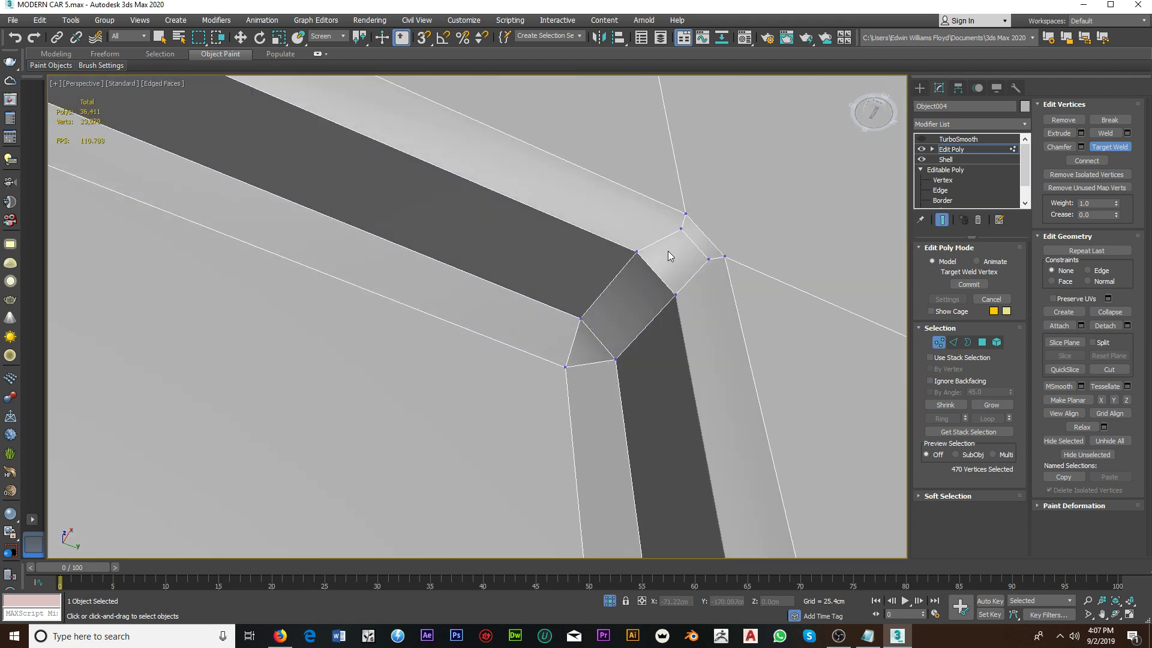
pyautogui.click(685, 215)
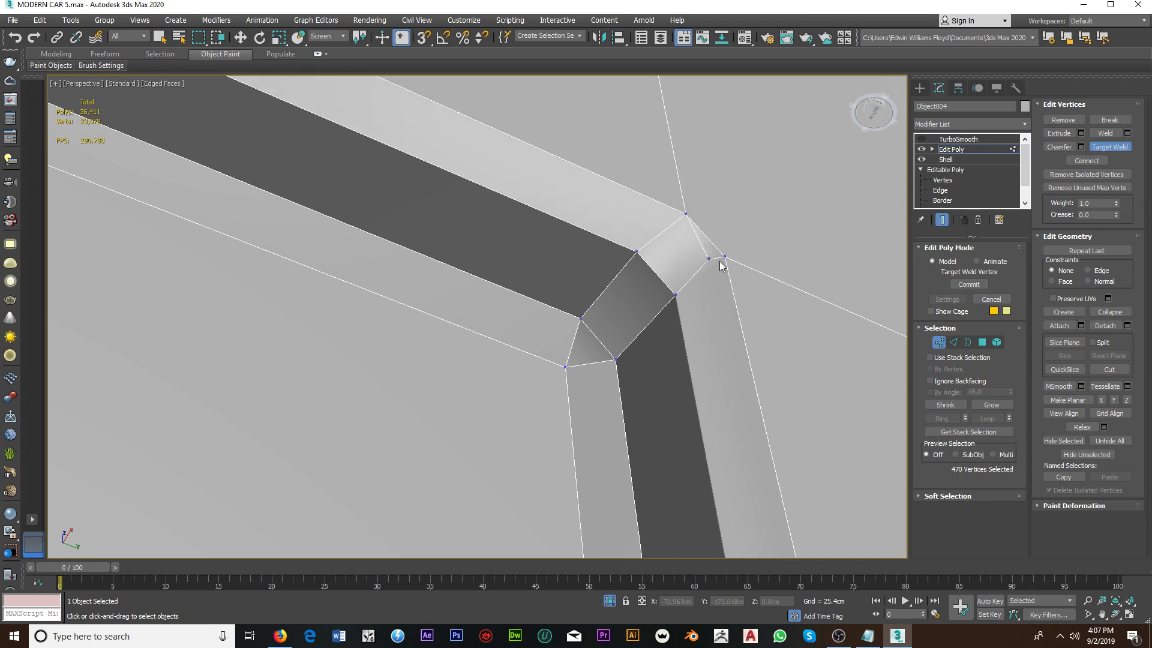
pyautogui.click(724, 258)
# Step: Merge the upper and lower stray vertices onto another pocket corner
pyautogui.scroll(-3, 689, 257)
pyautogui.scroll(3, 600, 300)
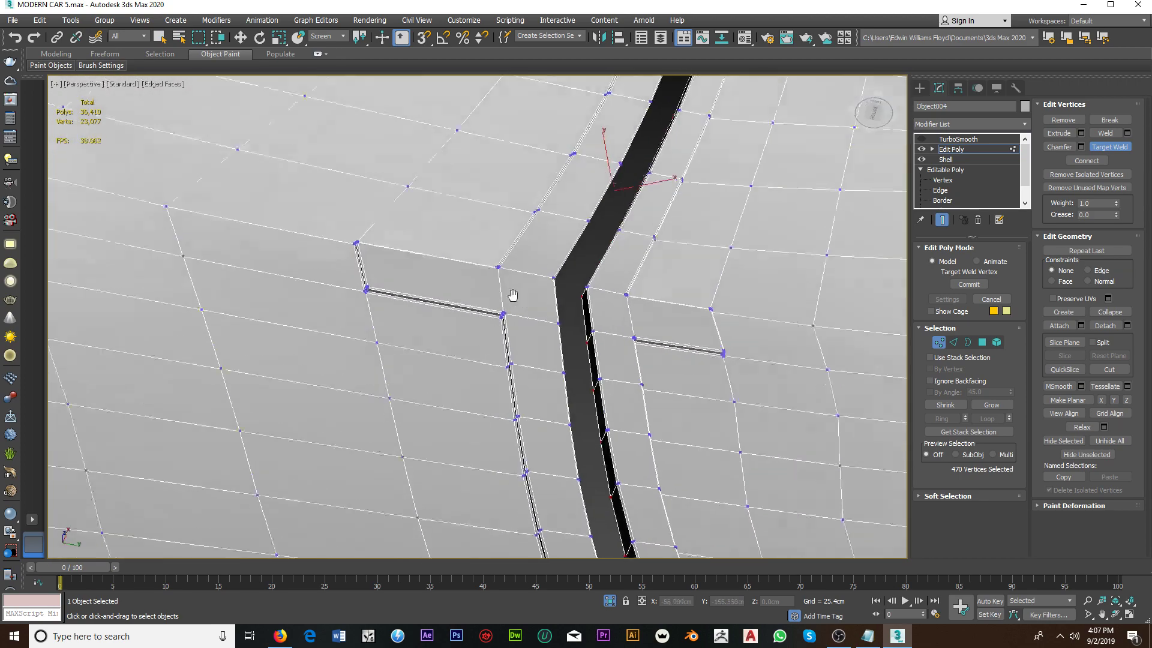
pyautogui.moveTo(509, 314)
pyautogui.mouseDown(button='middle')
pyautogui.moveTo(620, 307)
pyautogui.moveTo(530, 312)
pyautogui.mouseUp(button='middle')
pyautogui.scroll(4, 659, 324)
pyautogui.scroll(3, 686, 342)
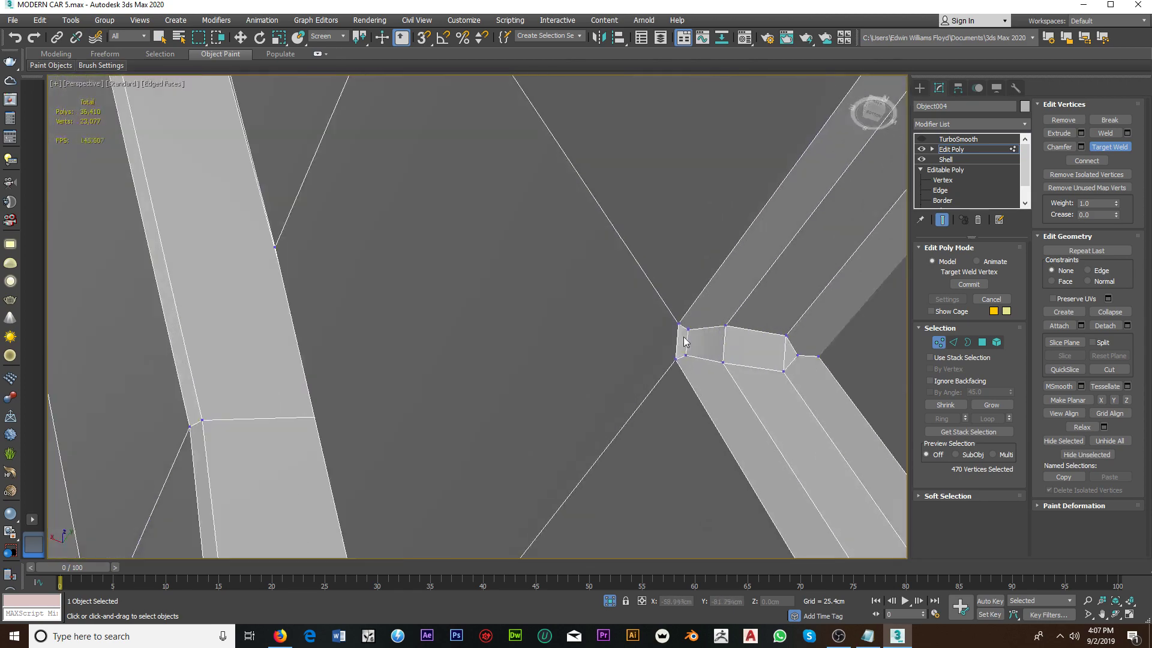
pyautogui.click(680, 324)
pyautogui.click(676, 359)
pyautogui.click(783, 371)
# Step: Target-weld the leftover vertices at the next two handle-pocket junctions
pyautogui.keyDown('alt'); pyautogui.moveTo(784, 370); pyautogui.dragTo(686, 254, button='middle'); pyautogui.keyUp('alt')
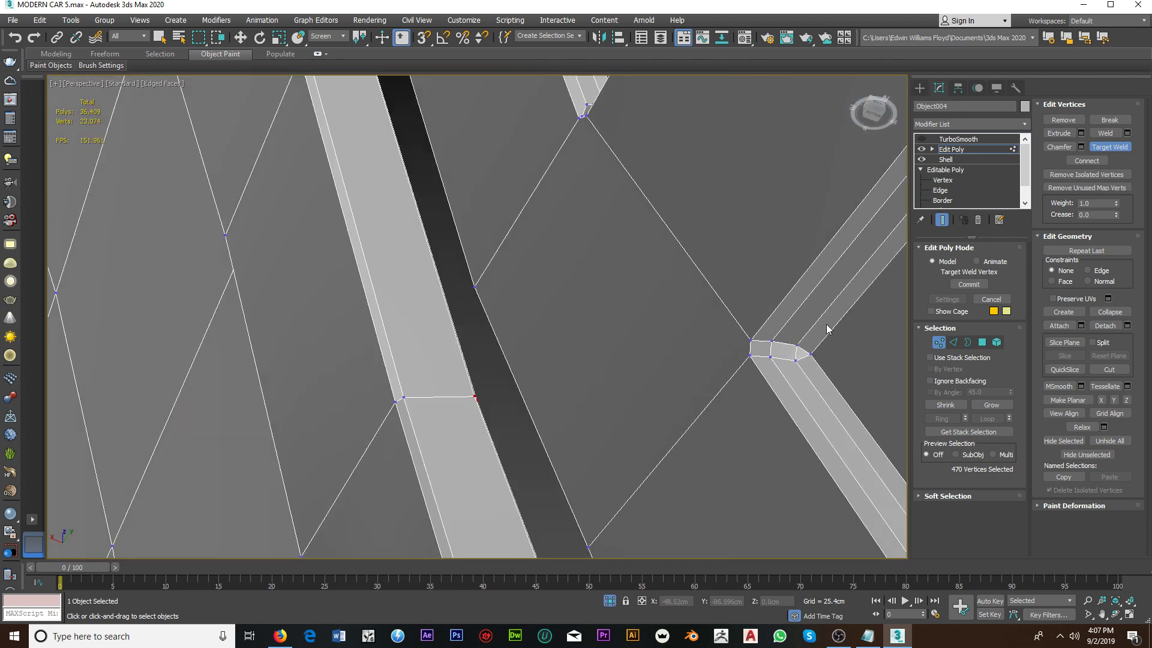
pyautogui.scroll(2, 685, 254)
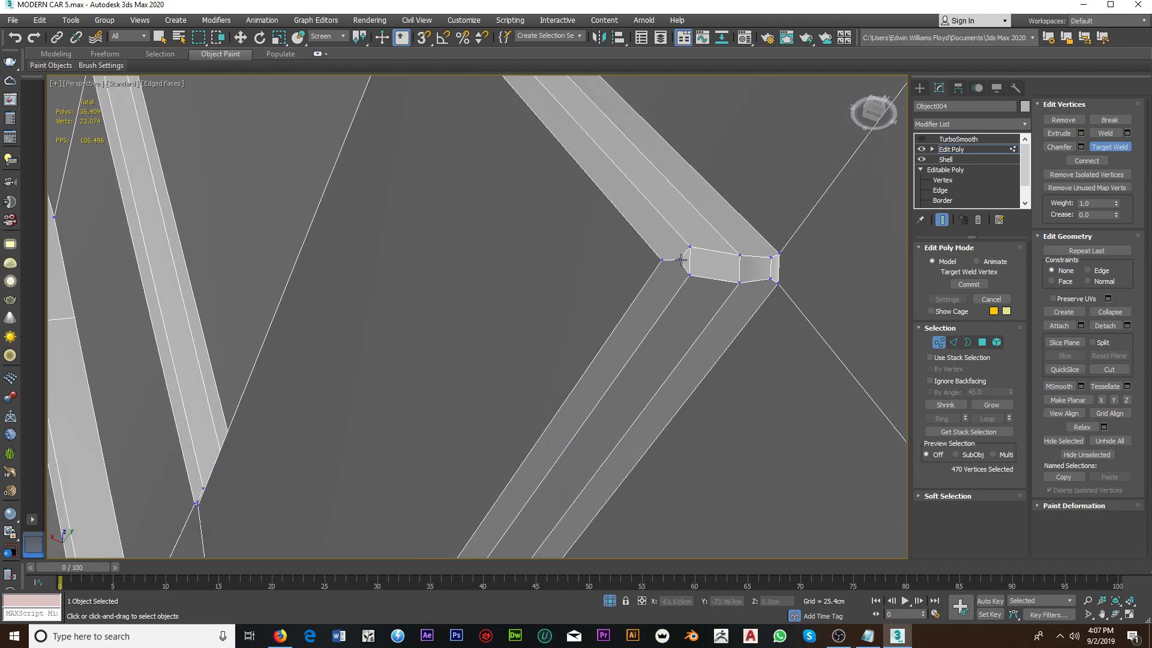
pyautogui.click(663, 259)
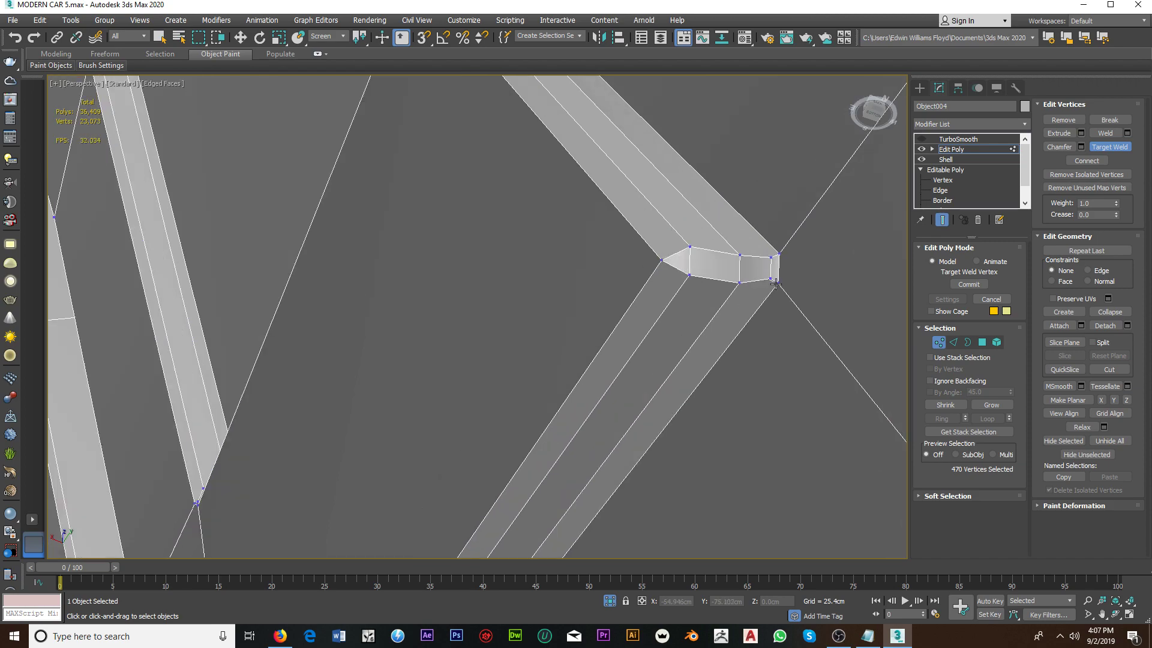
pyautogui.click(776, 284)
pyautogui.click(779, 253)
pyautogui.scroll(-3, 778, 252)
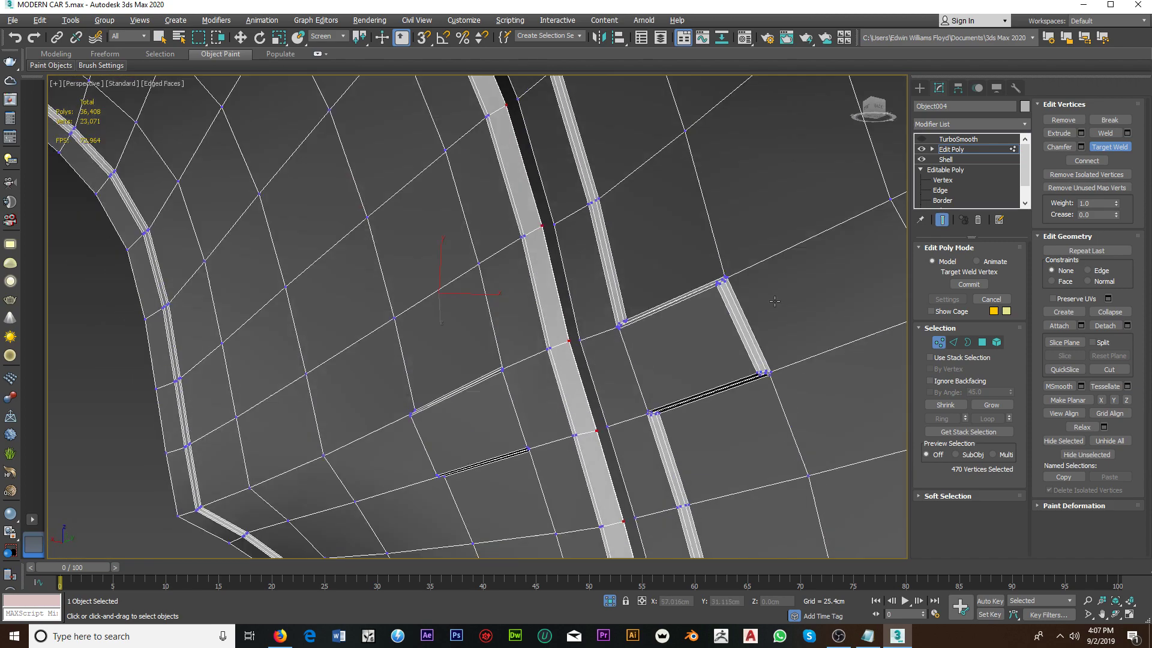
pyautogui.keyDown('alt'); pyautogui.moveTo(778, 253); pyautogui.dragTo(732, 337, button='middle'); pyautogui.keyUp('alt')
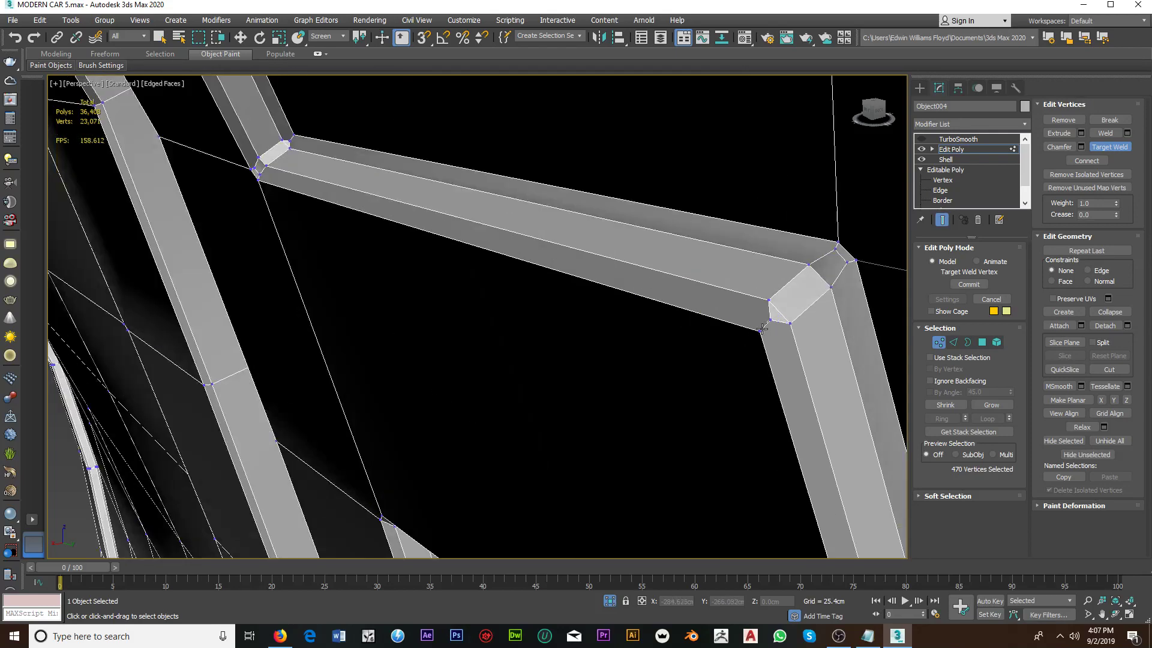
pyautogui.click(762, 329)
pyautogui.click(838, 244)
pyautogui.click(846, 260)
# Step: Weld the final stray vertices at the last pocket corner
pyautogui.keyDown('alt'); pyautogui.moveTo(795, 265); pyautogui.dragTo(780, 321, button='middle'); pyautogui.keyUp('alt')
pyautogui.scroll(3, 570, 260)
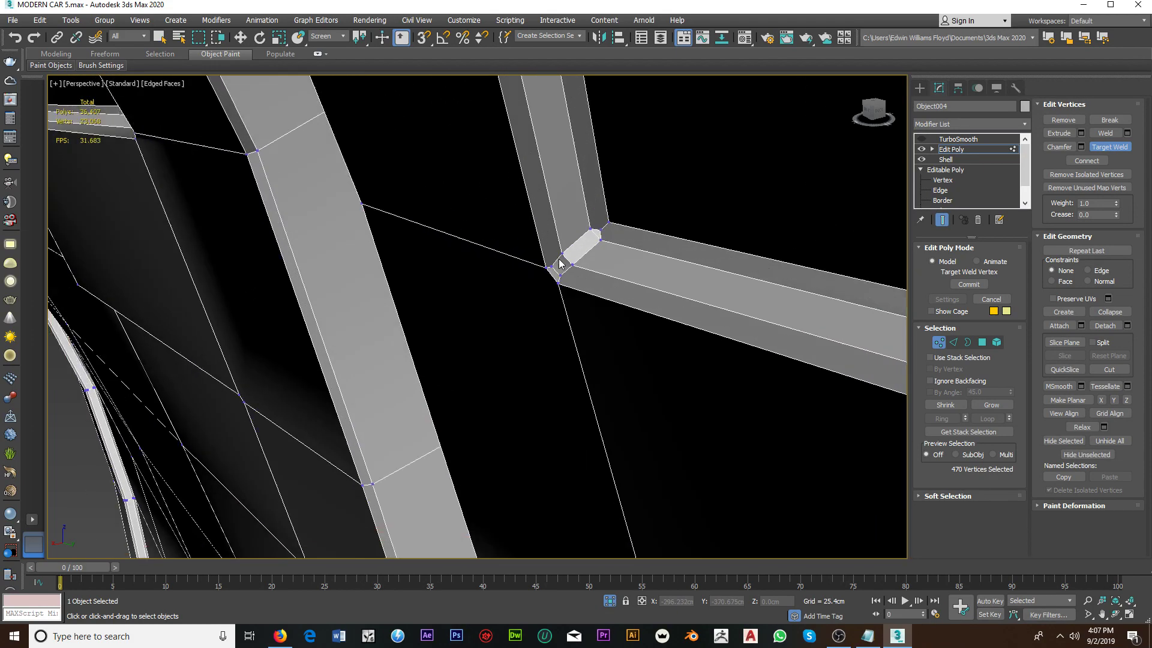
pyautogui.click(548, 278)
pyautogui.click(532, 276)
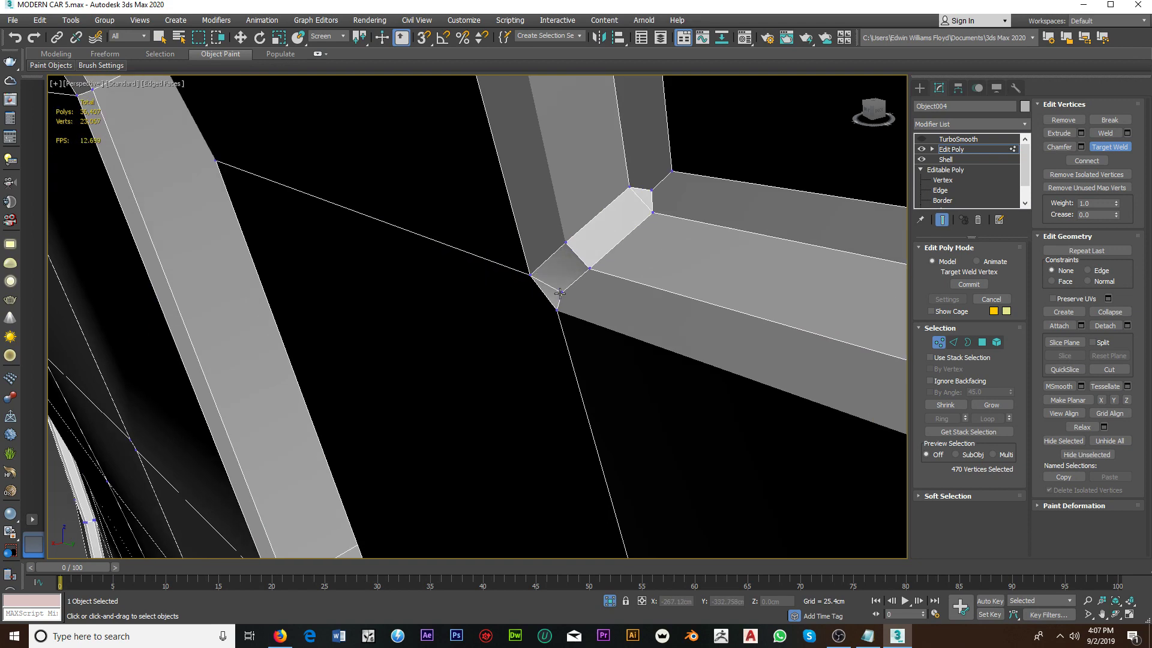
pyautogui.click(557, 308)
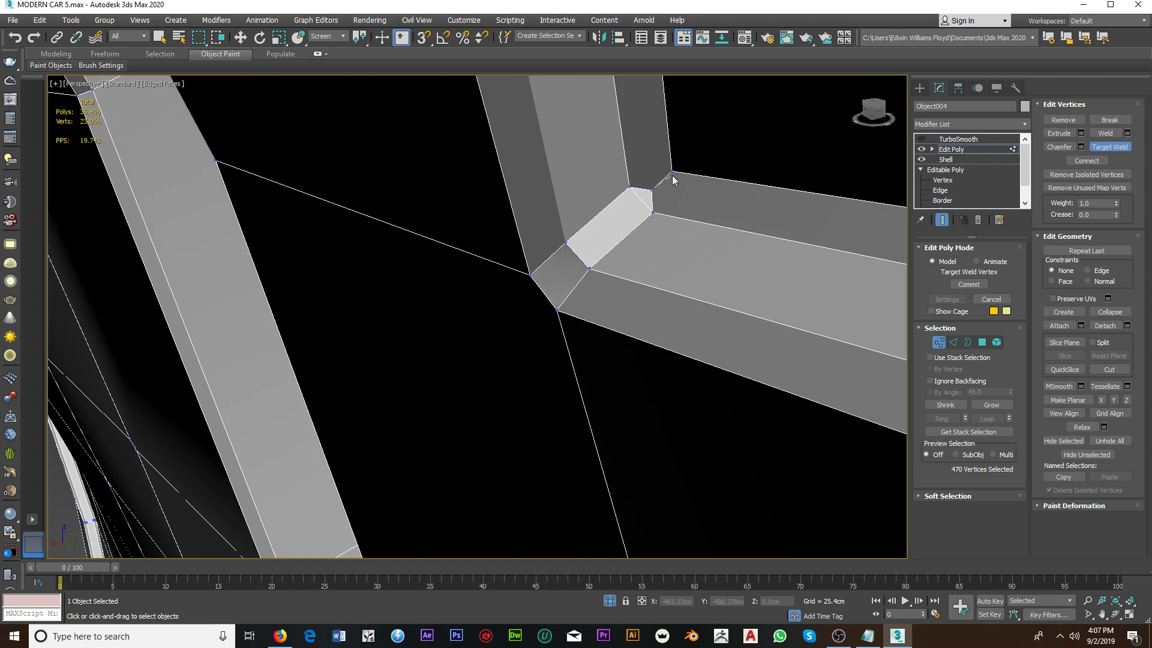
pyautogui.click(652, 189)
pyautogui.scroll(-5, 599, 240)
# Step: Exit Vertex mode and switch to Move, leaving 23,065 vertices and 36,406 polygons
pyautogui.keyDown('alt'); pyautogui.moveTo(600, 240); pyautogui.dragTo(554, 209, button='middle'); pyautogui.keyUp('alt')
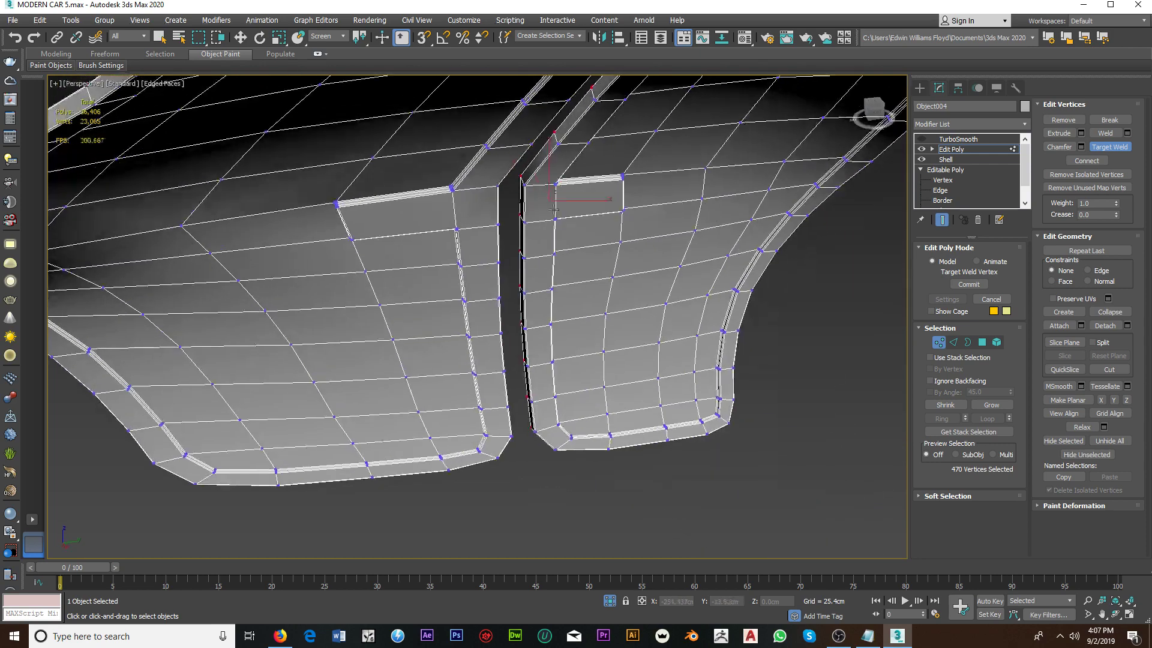
pyautogui.scroll(4, 554, 209)
pyautogui.scroll(2, 554, 209)
pyautogui.scroll(-4, 496, 216)
pyautogui.scroll(1, 888, 303)
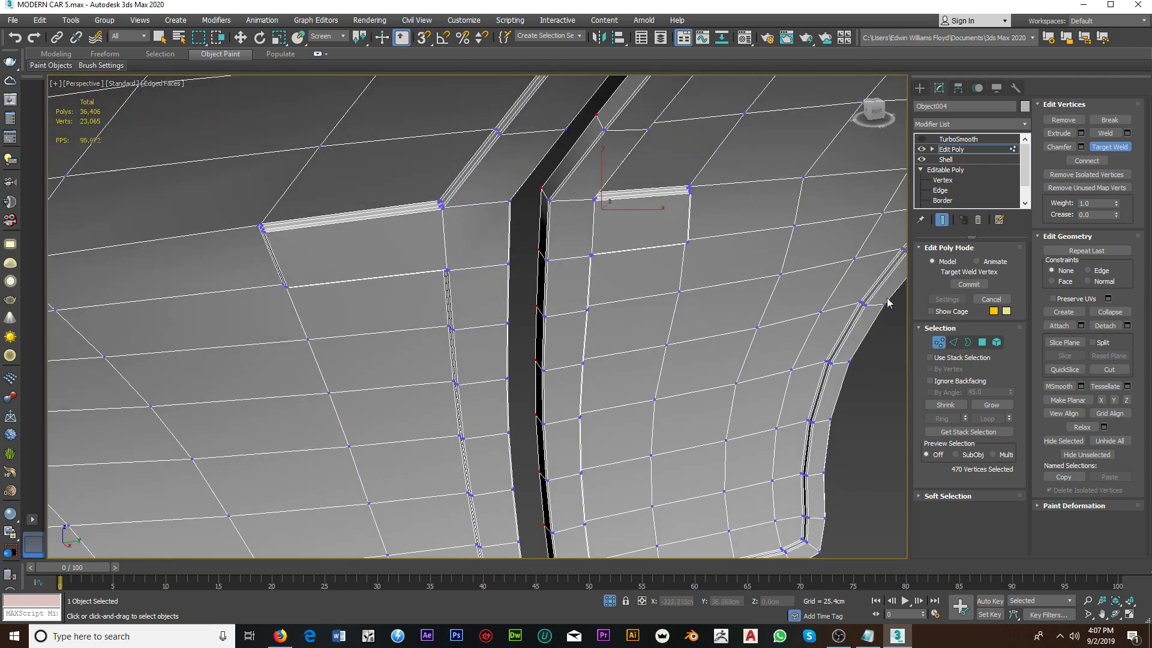
pyautogui.click(938, 342)
pyautogui.press('w')
pyautogui.scroll(-5, 738, 292)
pyautogui.moveTo(738, 292); pyautogui.dragTo(610, 308, button='middle')
# Step: Turn TurboSmooth back on and set its iterations to 2
pyautogui.press('1')
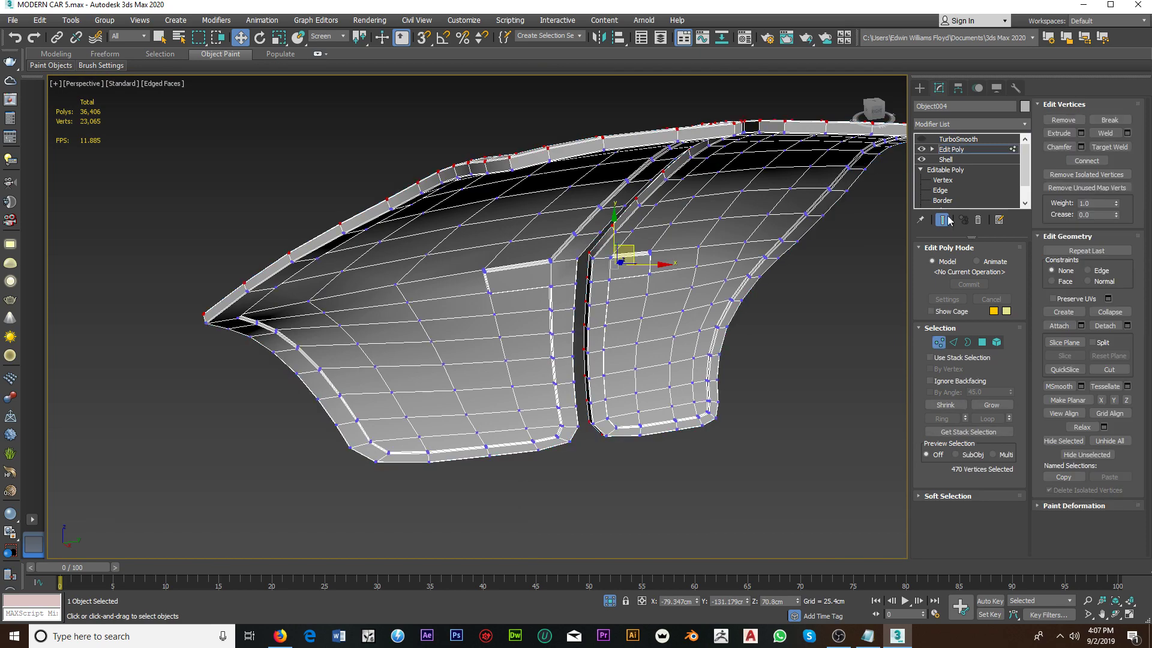
pyautogui.press('1')
pyautogui.click(922, 139)
pyautogui.click(958, 139)
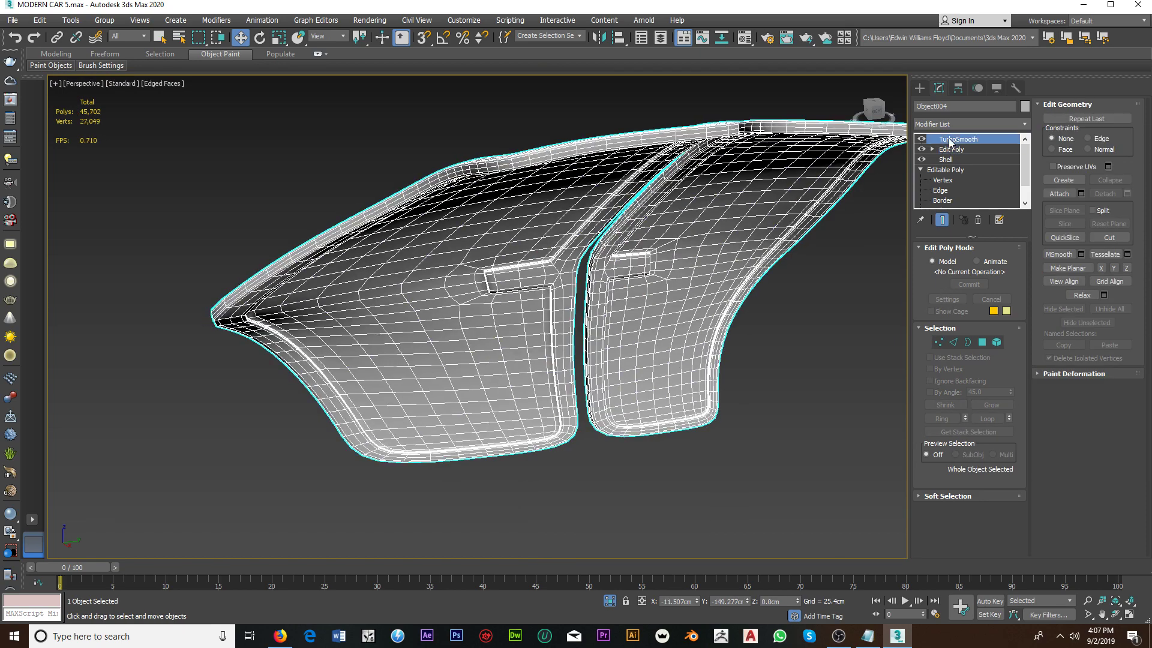
pyautogui.keyDown('alt'); pyautogui.moveTo(480, 288); pyautogui.dragTo(607, 278, button='middle'); pyautogui.keyUp('alt')
pyautogui.scroll(10, 500, 290)
pyautogui.scroll(-2, 430, 288)
pyautogui.moveTo(429, 288); pyautogui.dragTo(308, 285, button='middle')
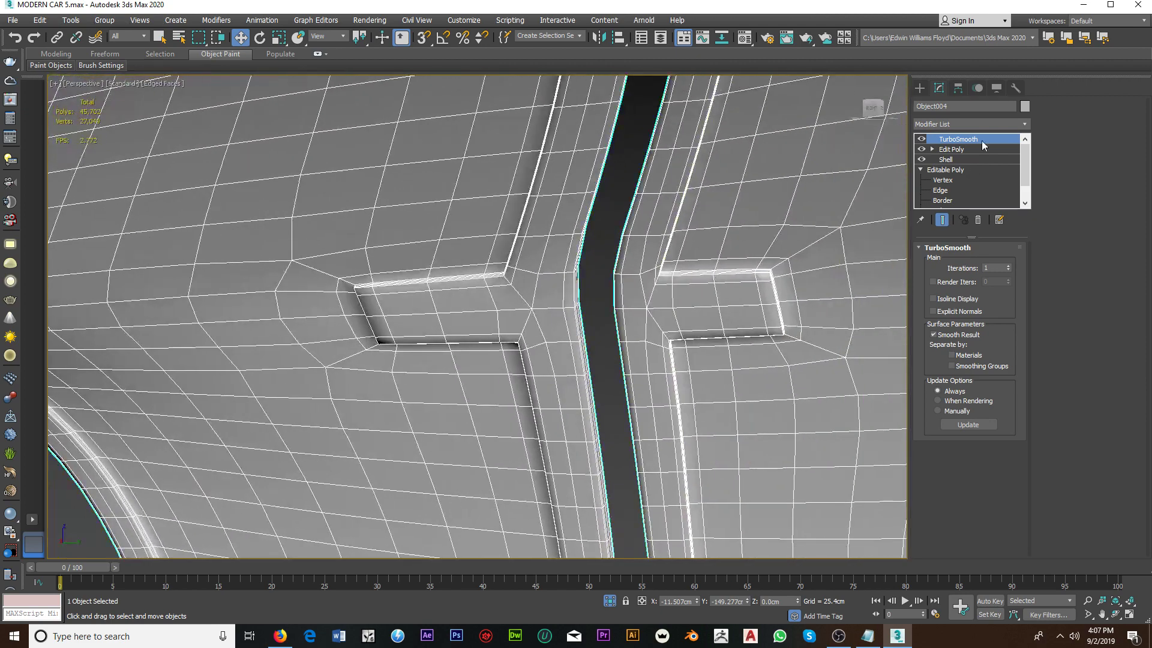
pyautogui.click(1008, 268)
pyautogui.keyDown('alt'); pyautogui.moveTo(548, 284); pyautogui.dragTo(580, 279, button='middle'); pyautogui.keyUp('alt')
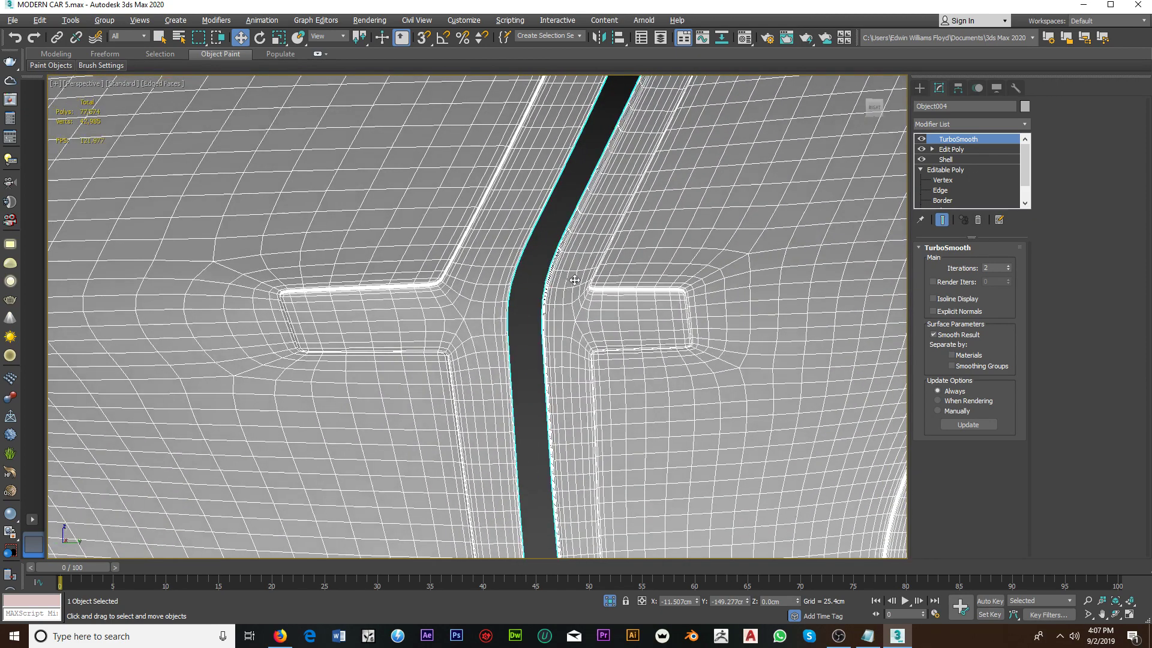
# Step: Set viewport shading to Edged Faces so the wireframe shows over the panels
pyautogui.click(162, 84)
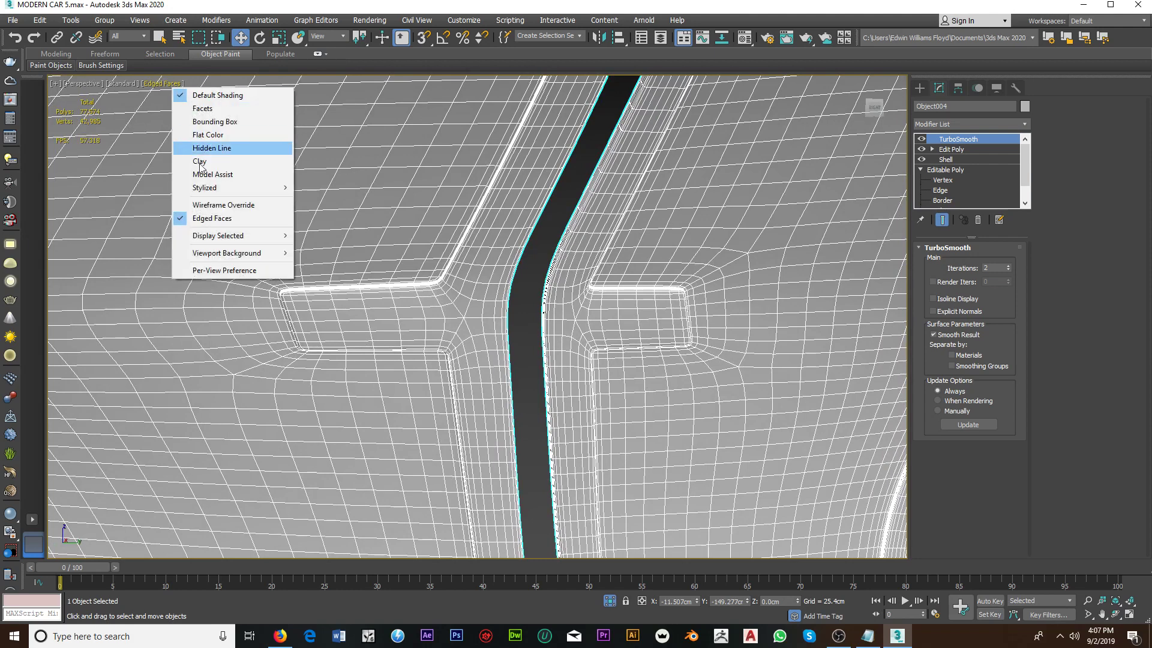
pyautogui.click(205, 219)
pyautogui.scroll(-5, 458, 265)
pyautogui.moveTo(486, 277)
pyautogui.keyDown('alt'); pyautogui.mouseDown(button='middle')
pyautogui.moveTo(638, 298)
pyautogui.moveTo(534, 314)
pyautogui.moveTo(588, 324)
pyautogui.moveTo(570, 321)
pyautogui.moveTo(604, 307)
pyautogui.moveTo(656, 310)
pyautogui.mouseUp(button='middle'); pyautogui.keyUp('alt')
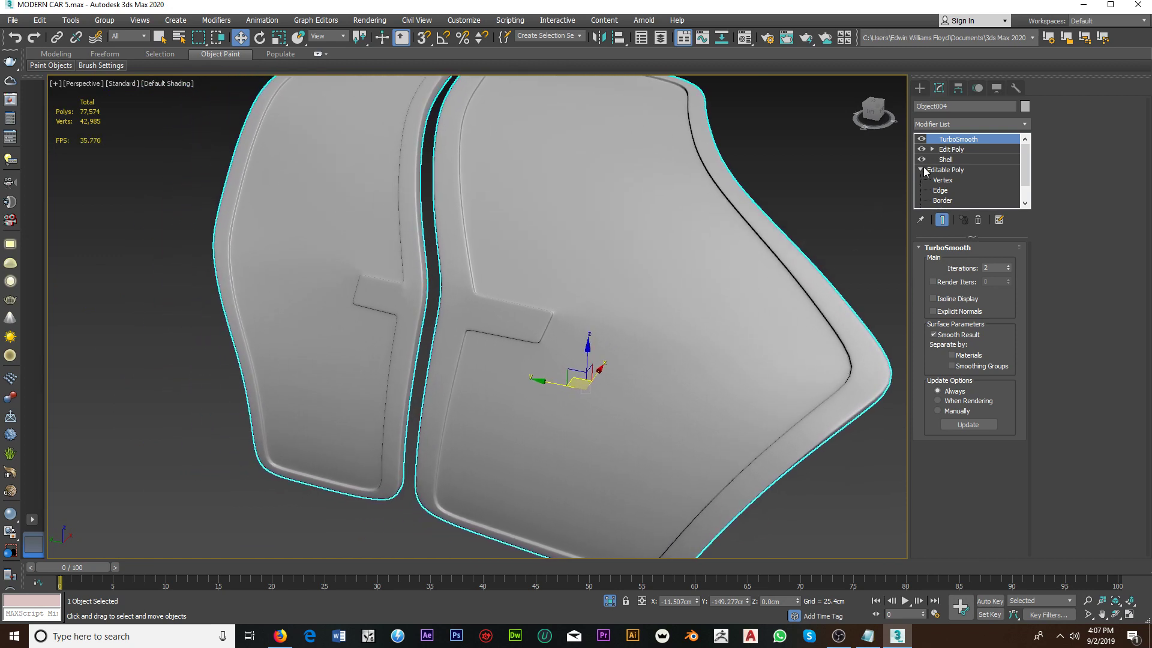
pyautogui.click(183, 89)
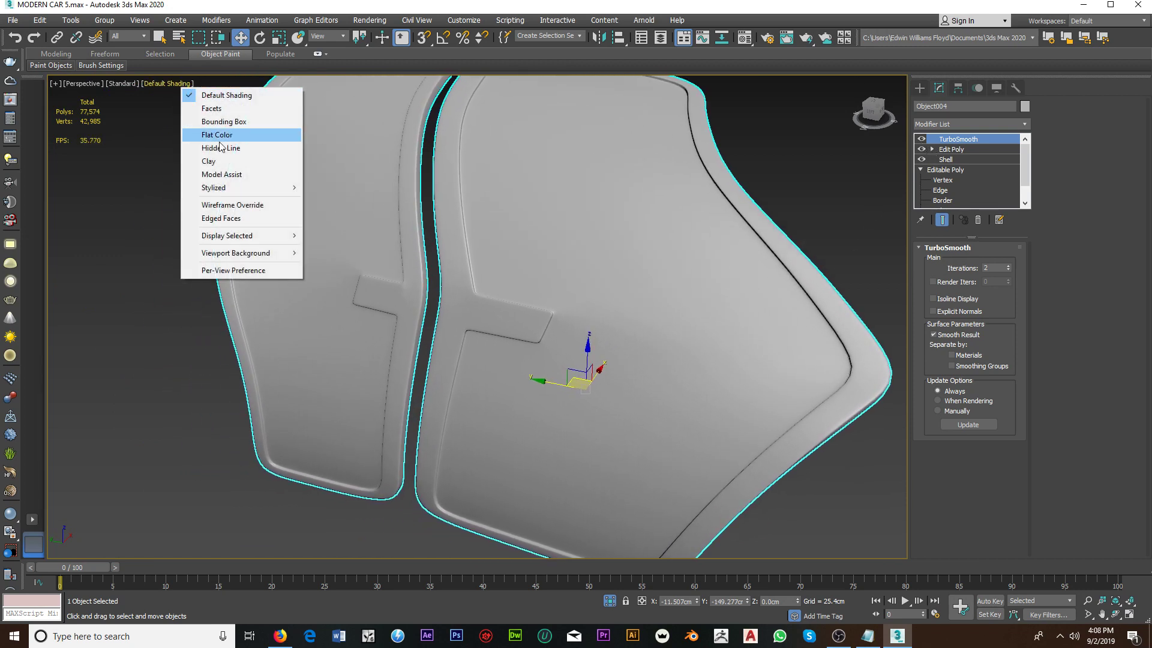
pyautogui.click(228, 218)
pyautogui.scroll(2, 513, 320)
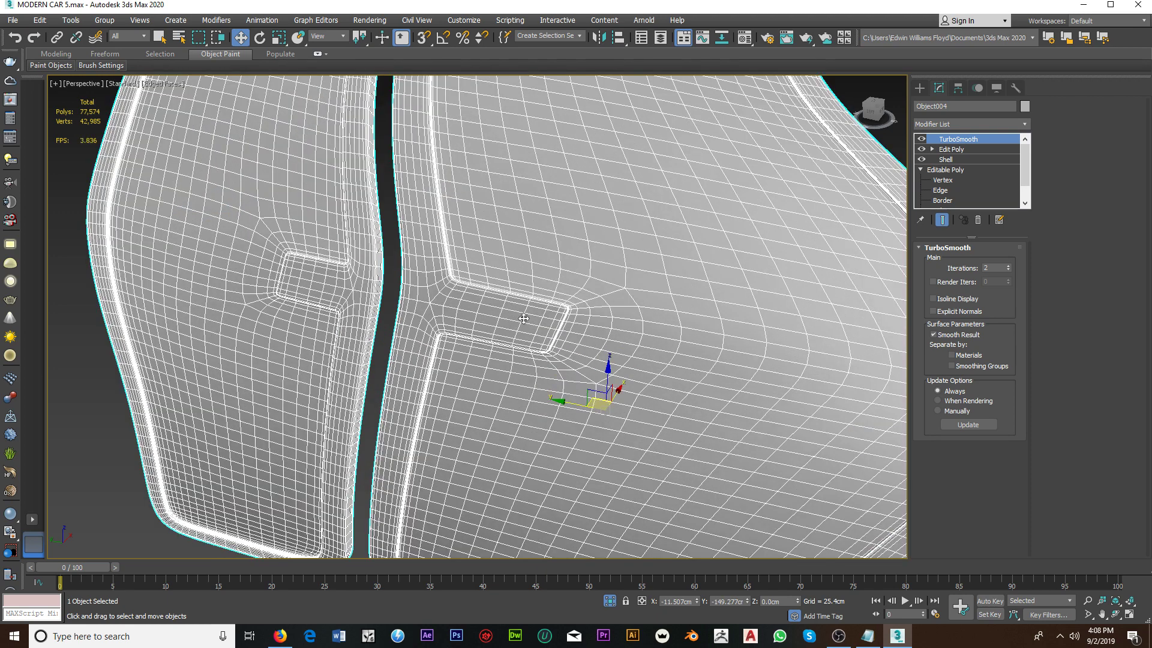
# Step: Toggle TurboSmooth off and on, then lower its iterations from 2 to 1
pyautogui.click(923, 140)
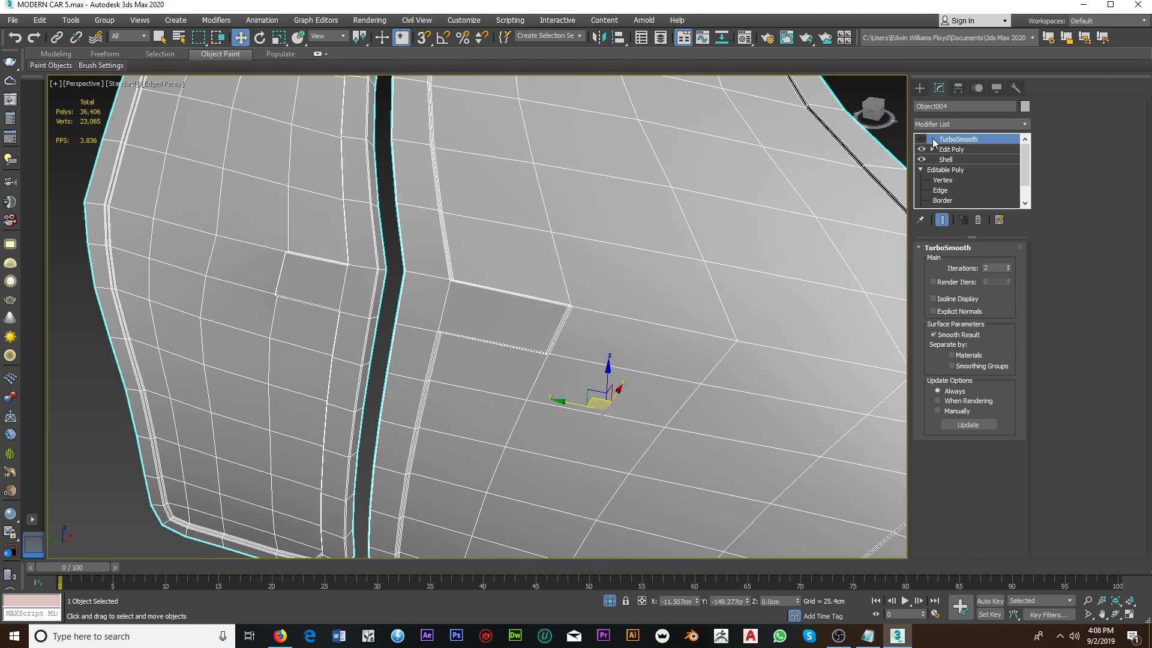
pyautogui.click(922, 139)
pyautogui.click(1009, 270)
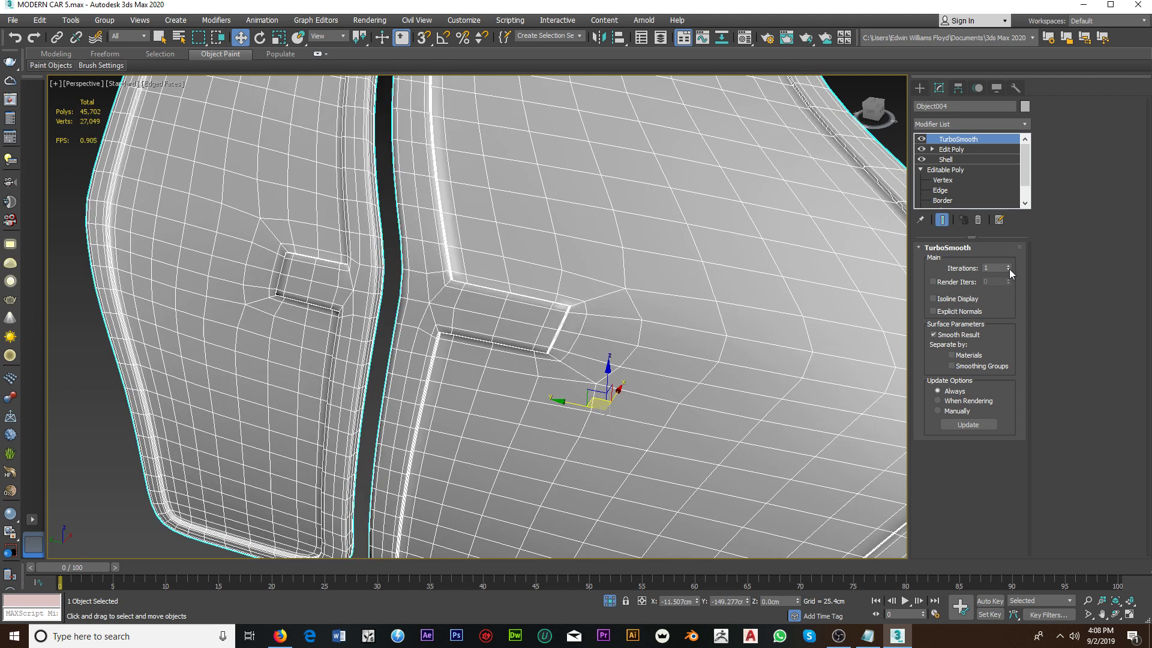
pyautogui.scroll(2, 516, 322)
pyautogui.scroll(2, 539, 321)
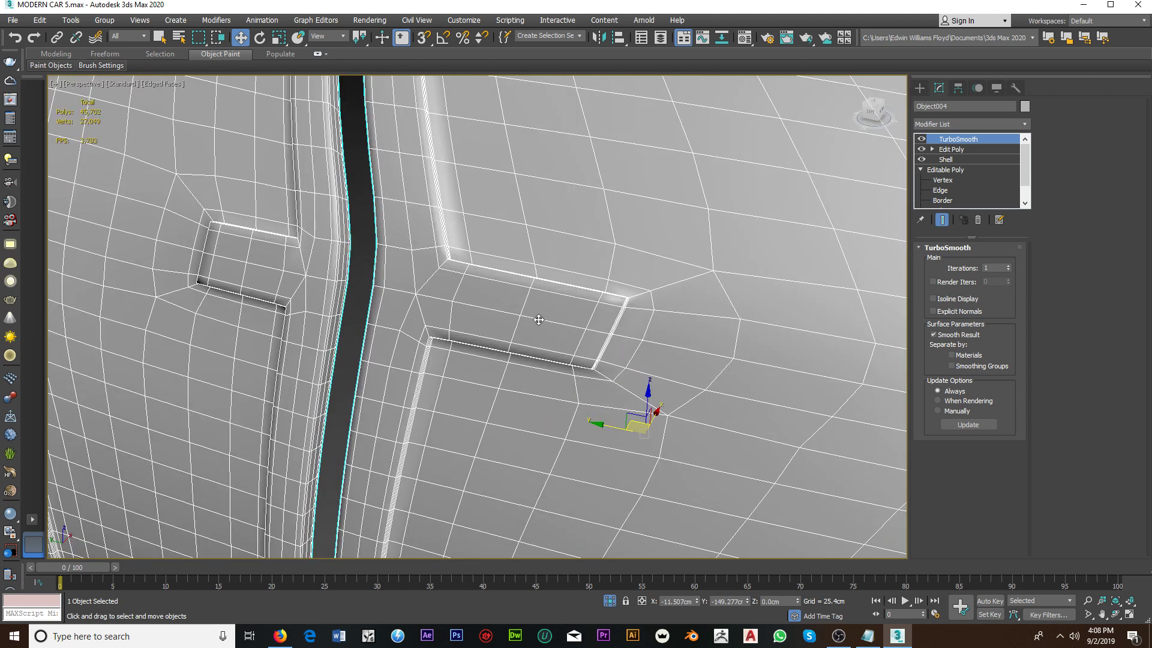
pyautogui.moveTo(543, 318)
pyautogui.mouseDown(button='middle')
pyautogui.moveTo(668, 309)
pyautogui.moveTo(631, 312)
pyautogui.mouseUp(button='middle')
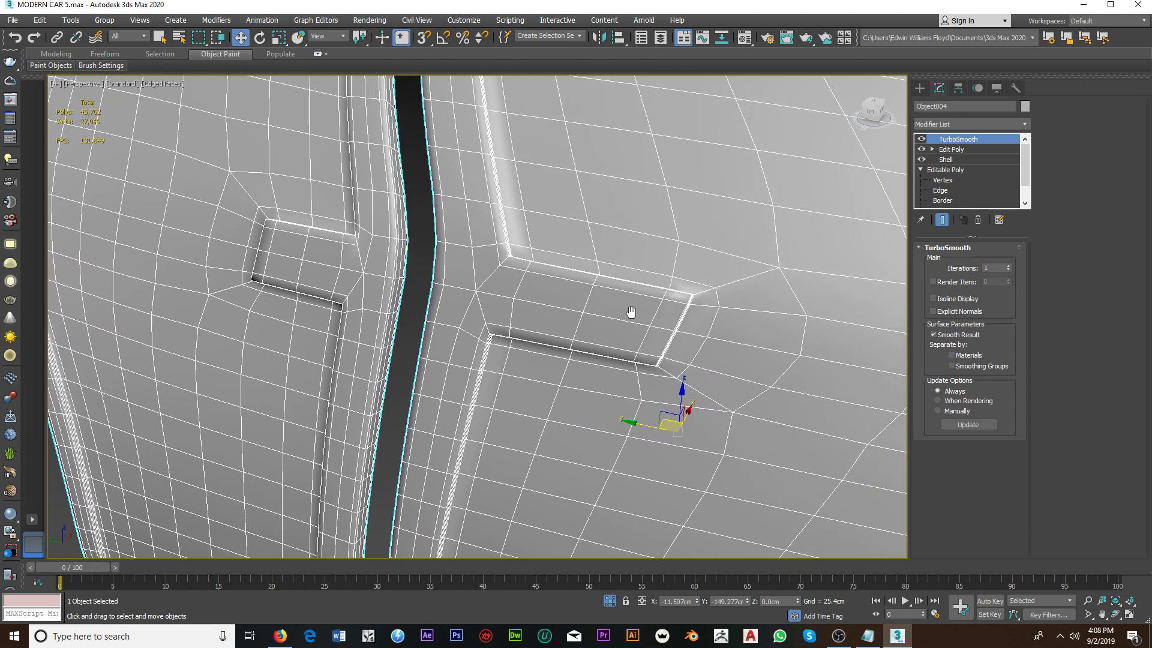
pyautogui.click(973, 126)
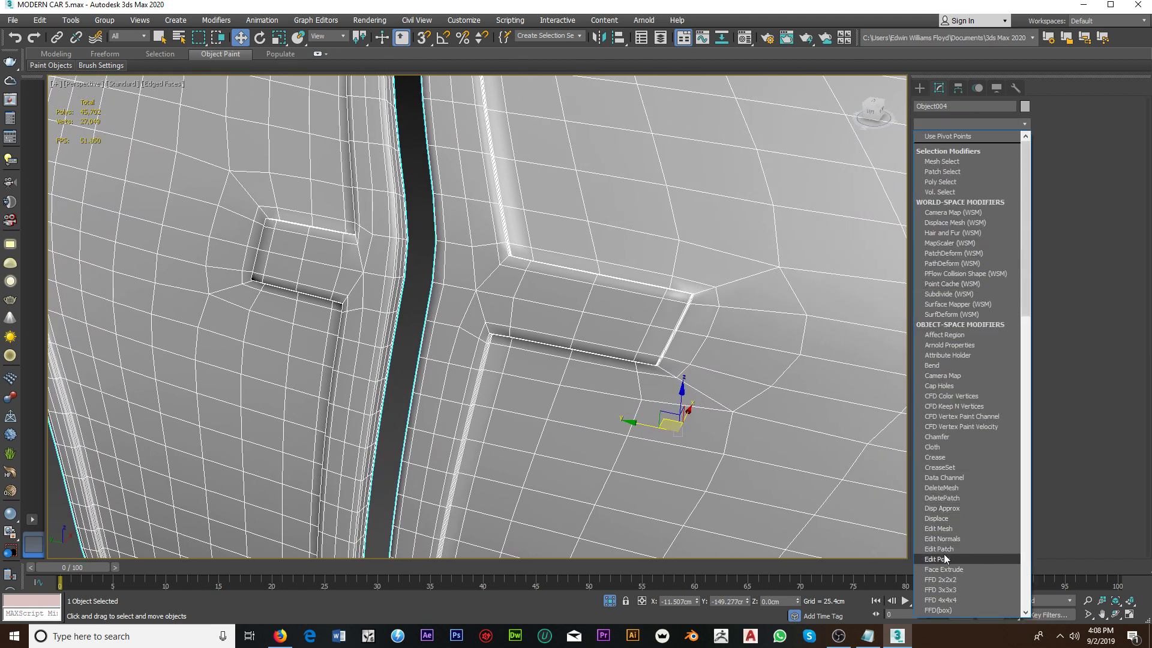
# Step: Add an Edit Poly modifier and select the right pocket's floor polygons
pyautogui.press('Escape')
pyautogui.click(982, 342)
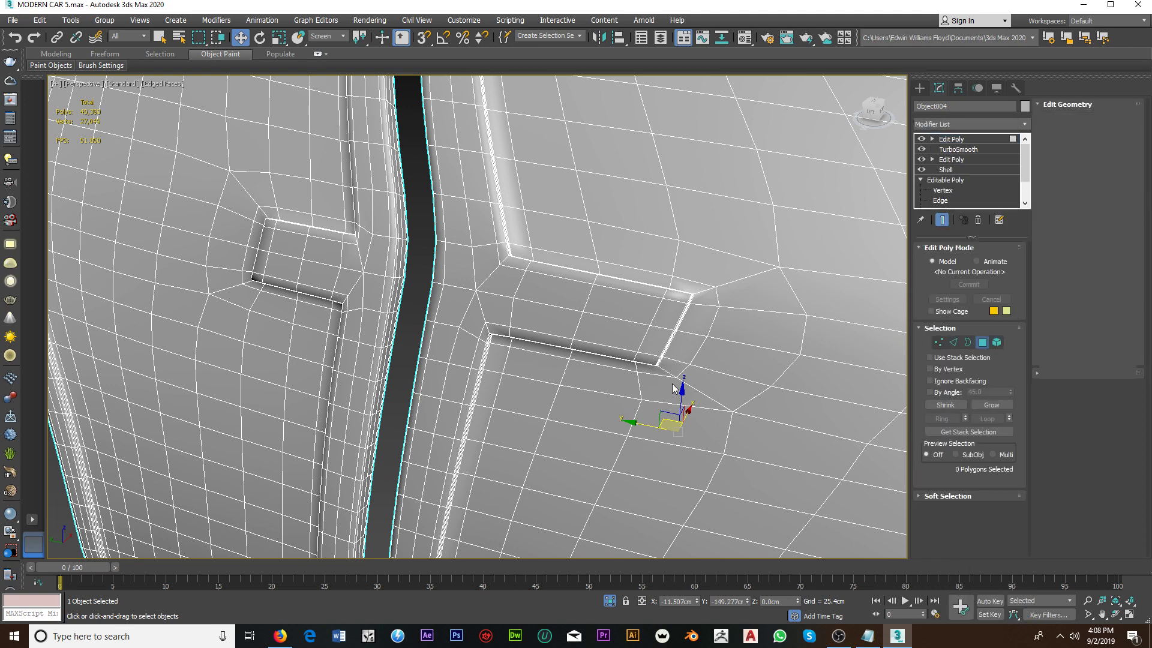
pyautogui.scroll(2, 546, 324)
pyautogui.click(551, 321)
pyautogui.keyDown('ctrl'); pyautogui.click(574, 290); pyautogui.keyUp('ctrl')
pyautogui.keyDown('ctrl'); pyautogui.click(623, 295); pyautogui.keyUp('ctrl')
pyautogui.keyDown('ctrl'); pyautogui.click(624, 342); pyautogui.keyUp('ctrl')
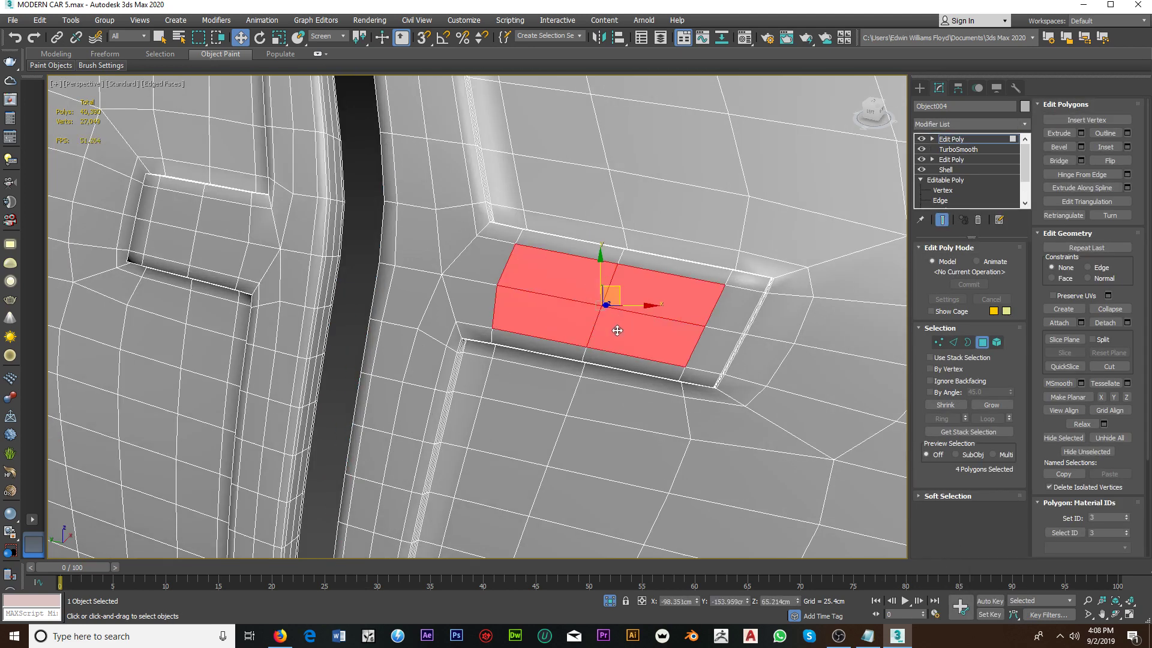
# Step: Add the left pocket's floor polygons, giving 12 selected pocket faces
pyautogui.moveTo(577, 321); pyautogui.dragTo(724, 362, button='middle')
pyautogui.keyDown('ctrl'); pyautogui.click(334, 251); pyautogui.keyUp('ctrl')
pyautogui.keyDown('ctrl'); pyautogui.click(327, 275); pyautogui.keyUp('ctrl')
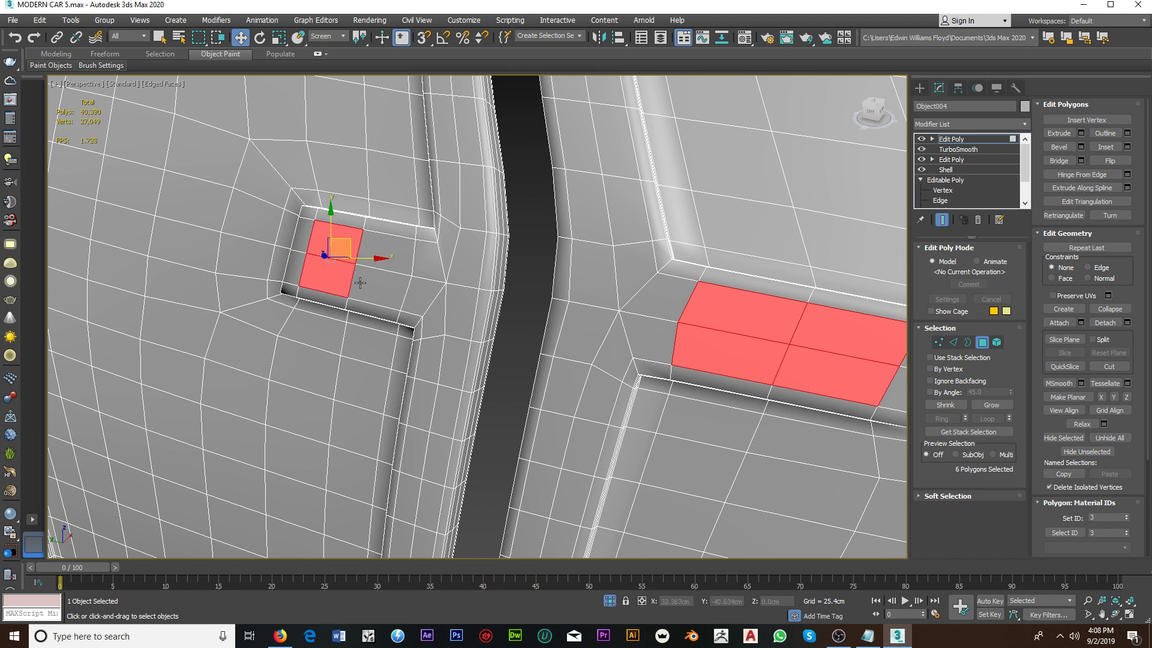
pyautogui.keyDown('ctrl'); pyautogui.click(375, 285); pyautogui.keyUp('ctrl')
pyautogui.keyDown('ctrl'); pyautogui.click(399, 262); pyautogui.keyUp('ctrl')
pyautogui.scroll(-3, 401, 262)
pyautogui.scroll(-1, 405, 276)
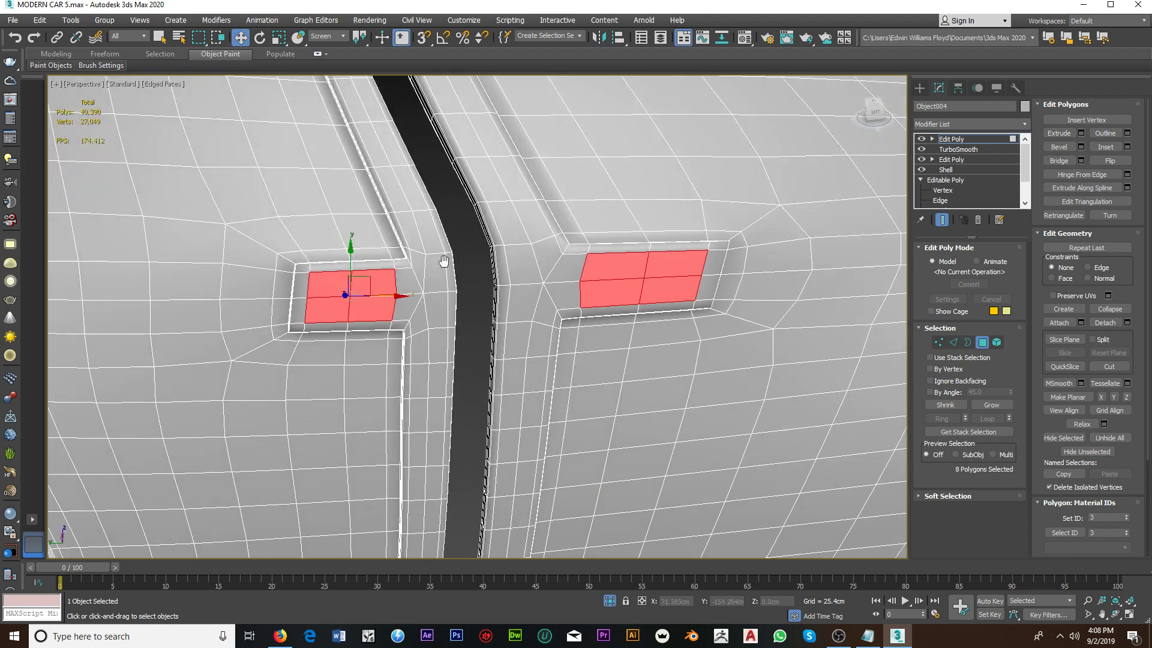
pyautogui.keyDown('ctrl'); pyautogui.click(408, 281); pyautogui.keyUp('ctrl')
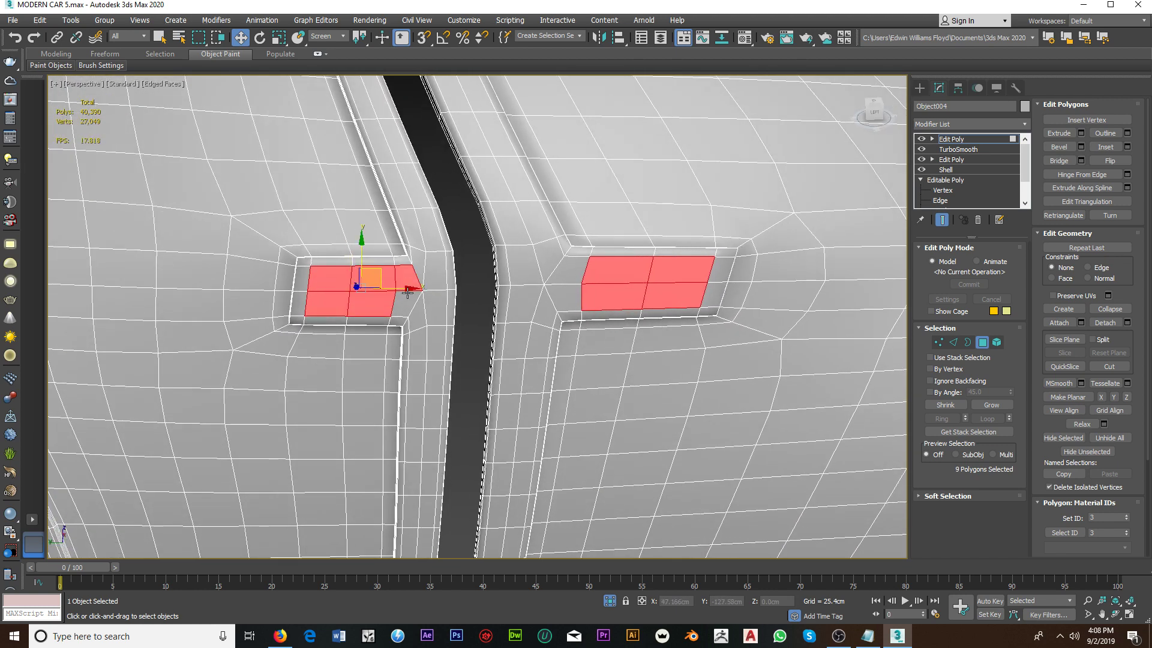
pyautogui.keyDown('ctrl'); pyautogui.click(571, 294); pyautogui.keyUp('ctrl')
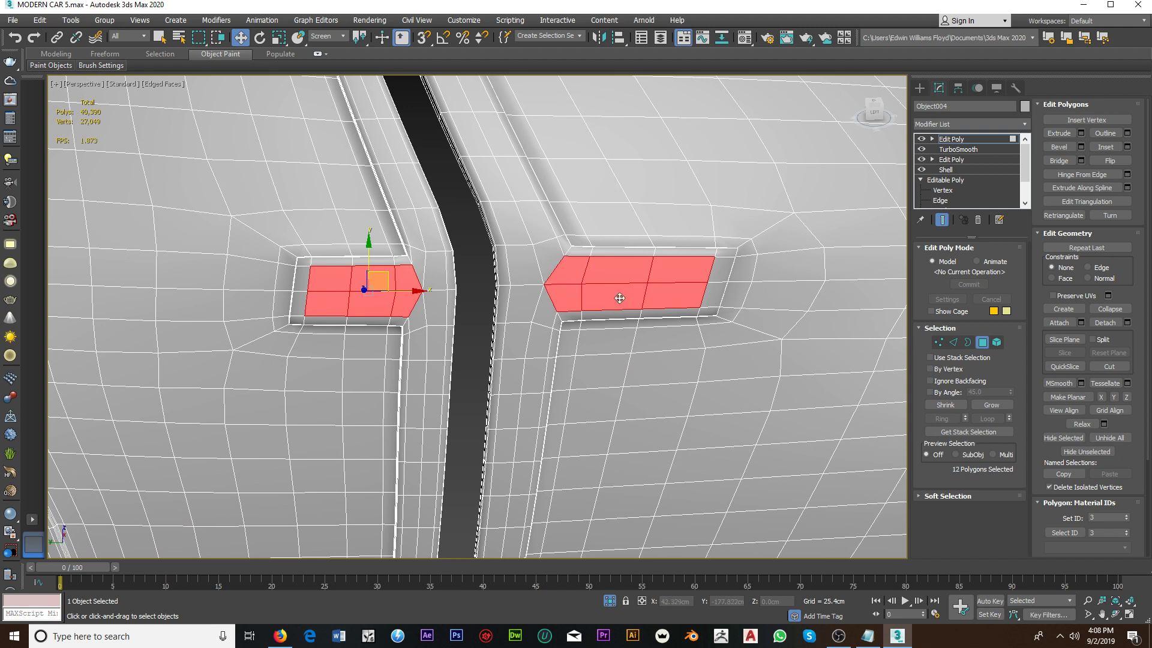
# Step: Inset the selected pocket polygons by 1.176cm
pyautogui.click(1125, 149)
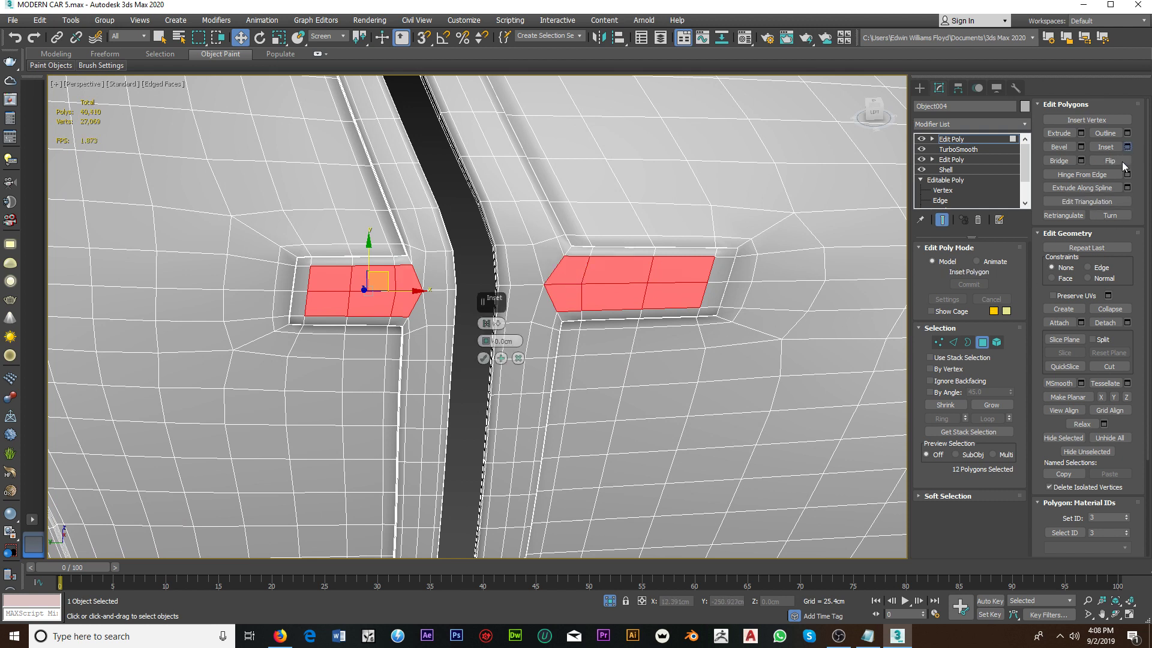
pyautogui.moveTo(487, 342); pyautogui.dragTo(491, 334)
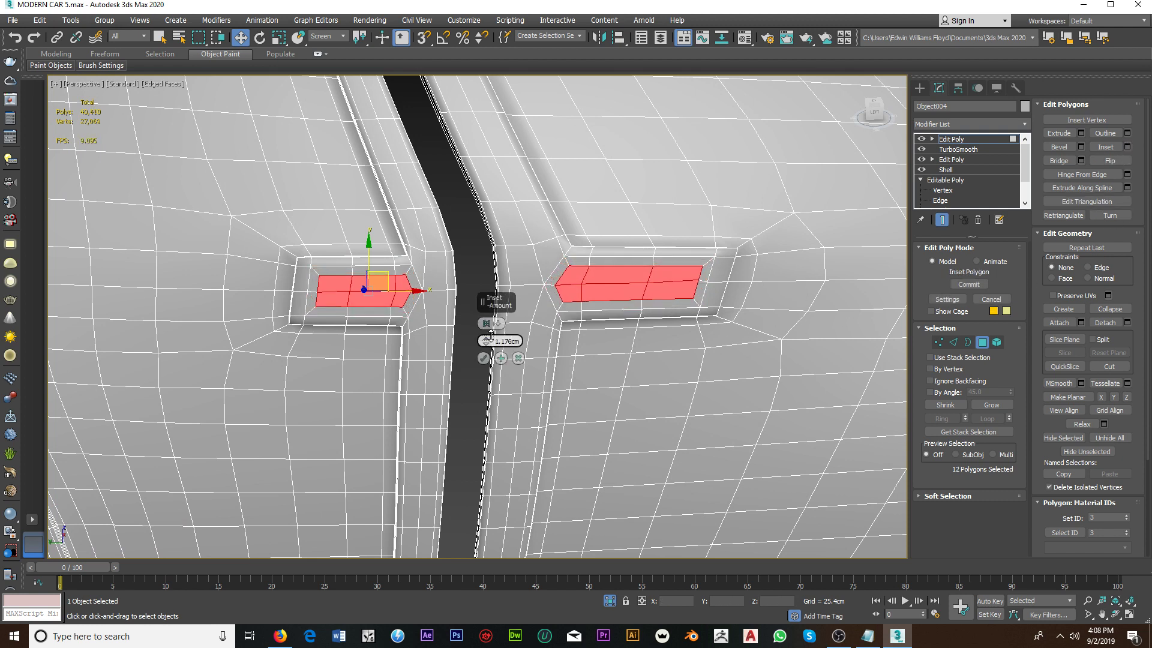
pyautogui.keyDown('alt'); pyautogui.moveTo(492, 338); pyautogui.dragTo(696, 306, button='middle'); pyautogui.keyUp('alt')
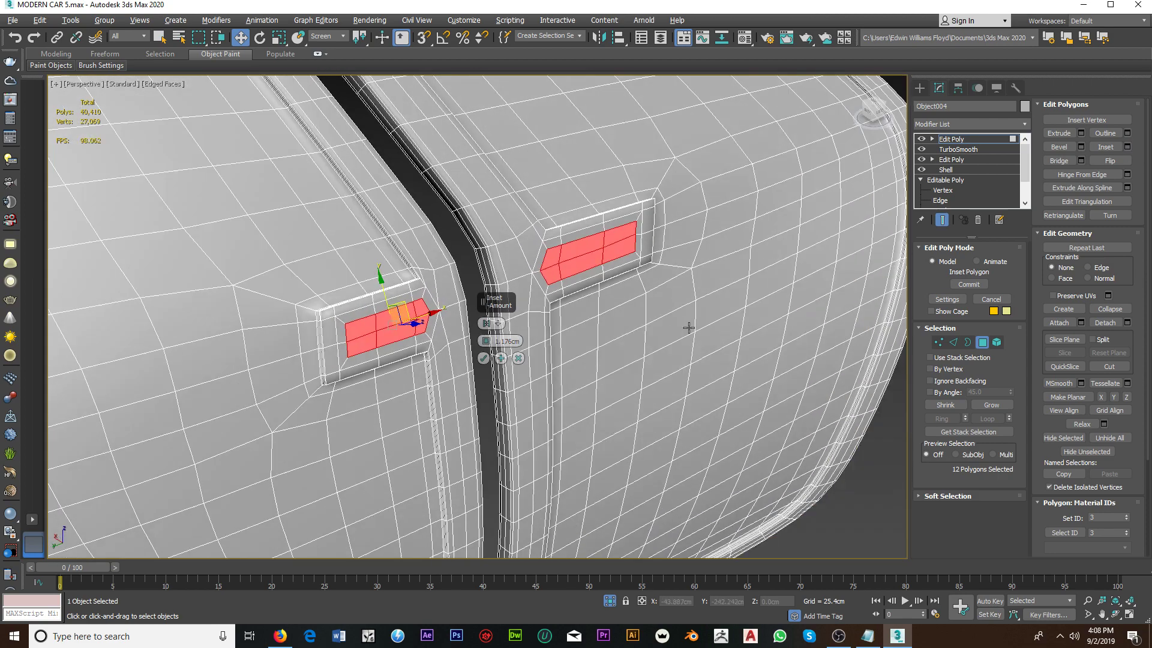
# Step: Commit the inset and extrude the pocket polygons -1.0cm along Local Normal
pyautogui.click(482, 358)
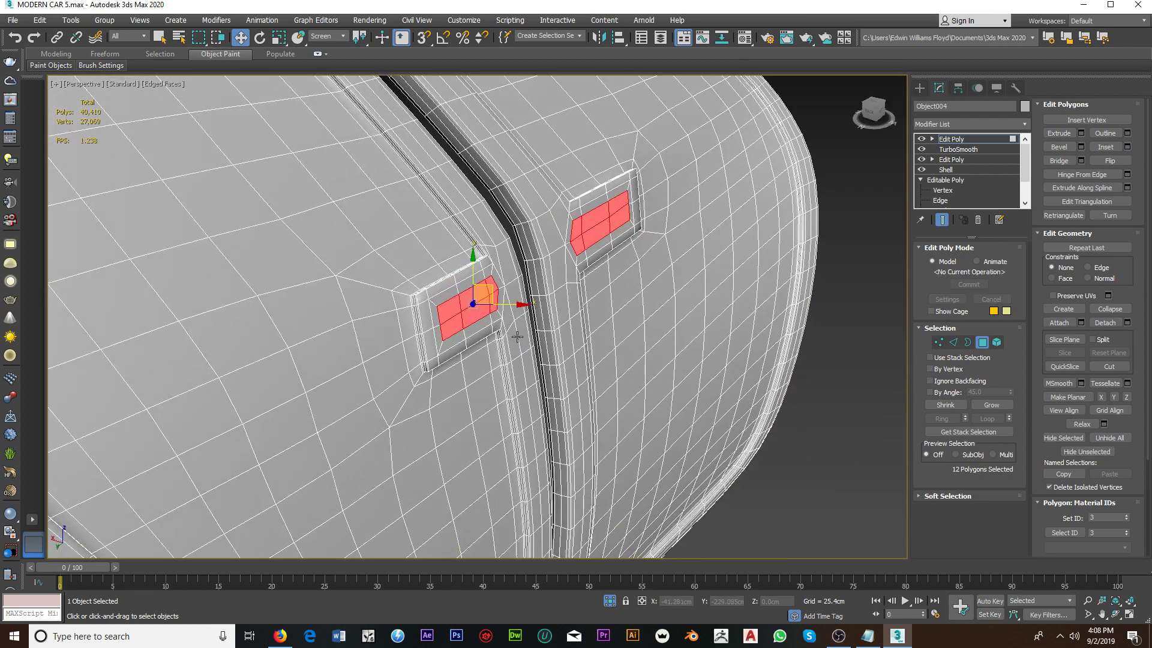
pyautogui.click(1080, 133)
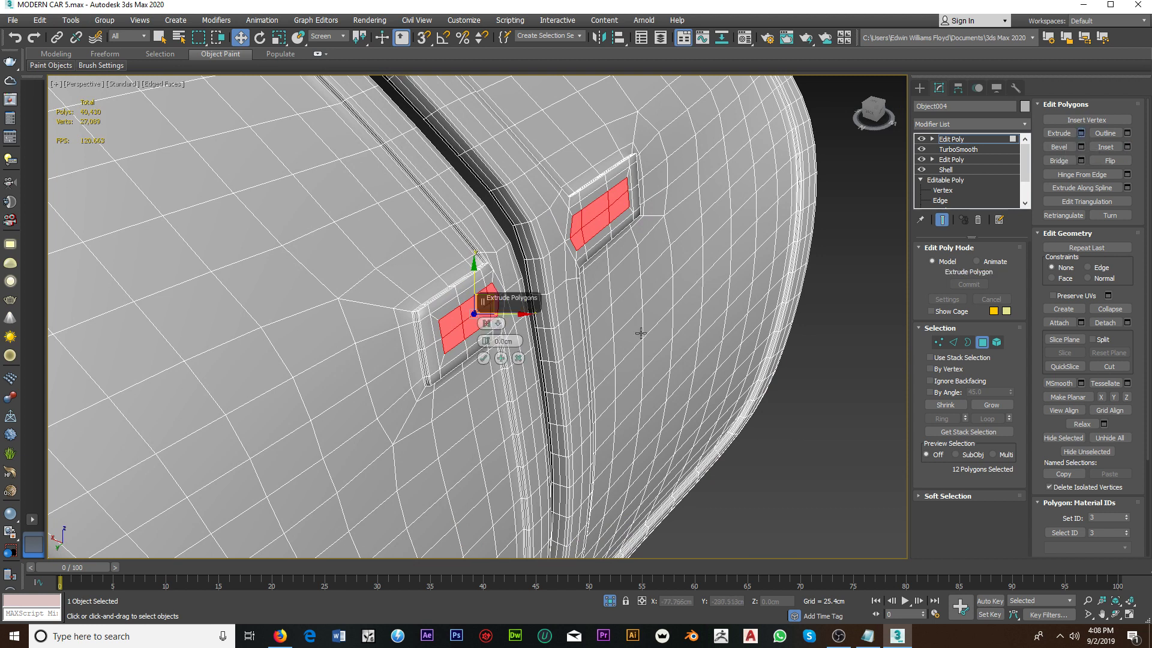
pyautogui.click(510, 344)
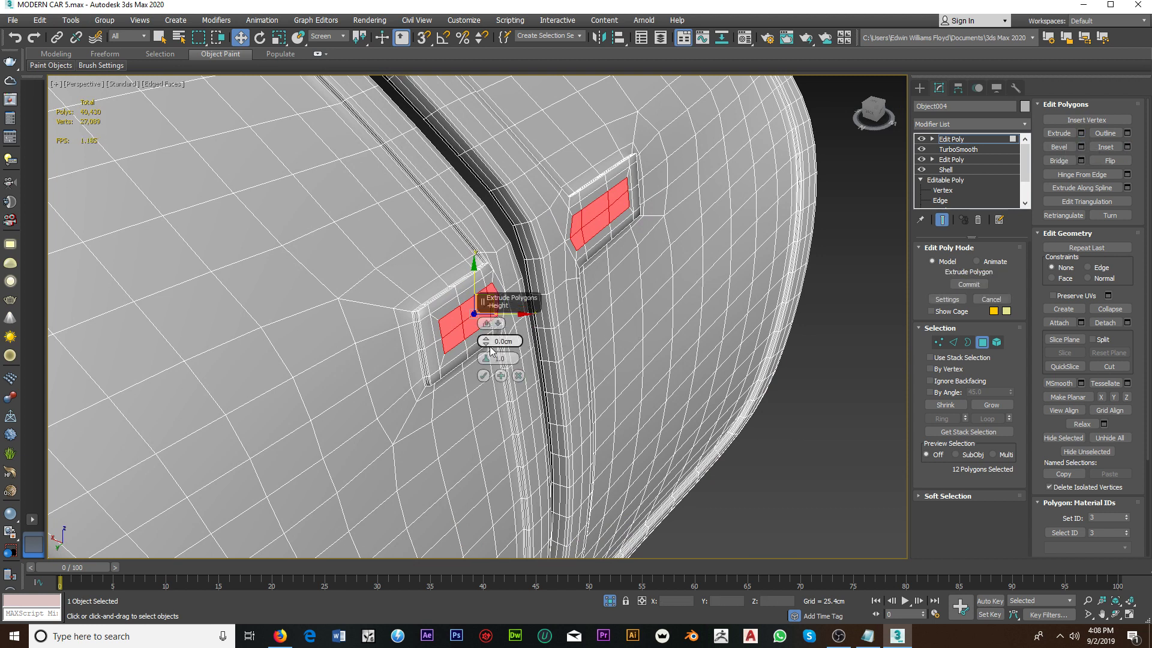
pyautogui.moveTo(486, 341); pyautogui.dragTo(487, 343)
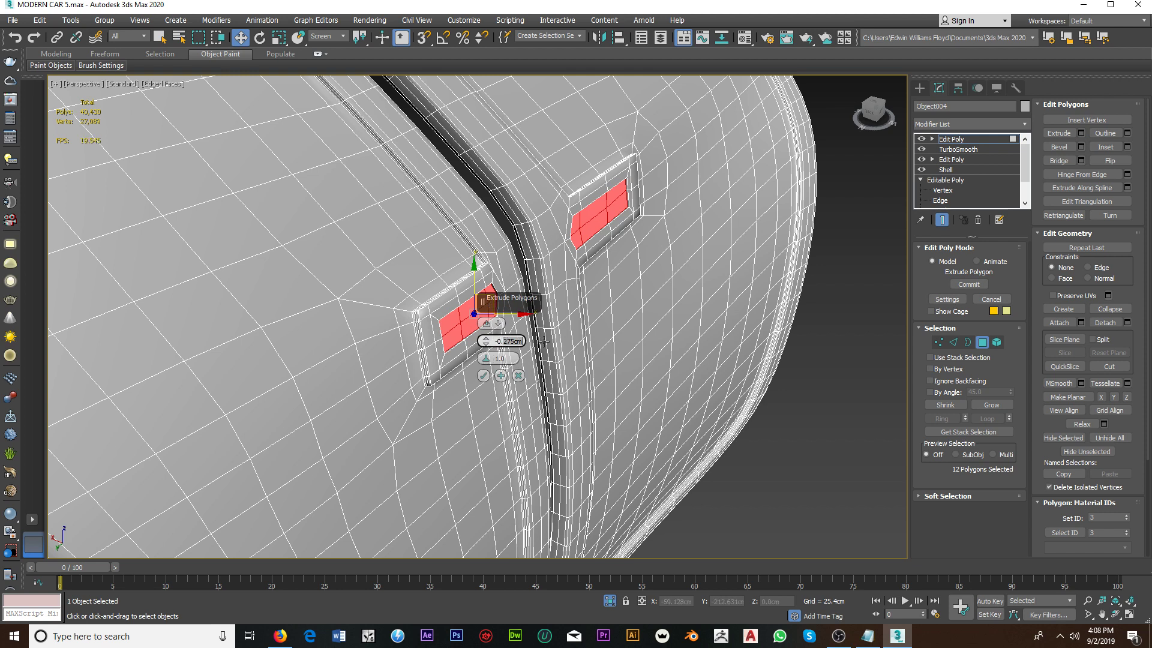
pyautogui.write('-1')
pyautogui.press('Return')
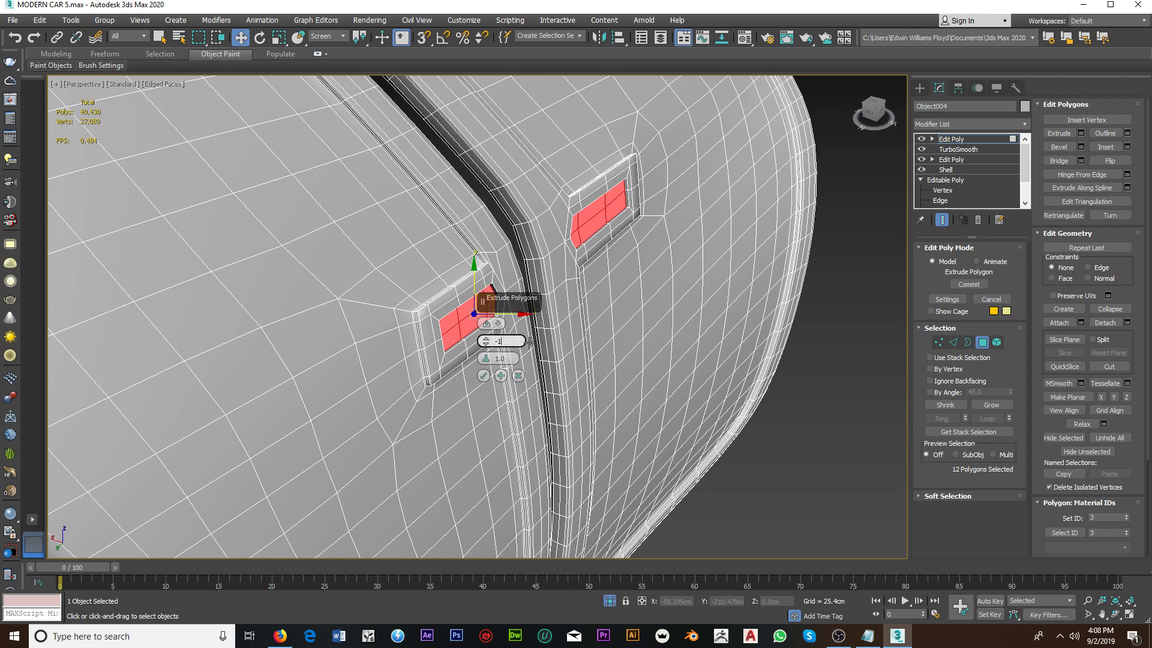
pyautogui.press('Return')
pyautogui.keyDown('alt'); pyautogui.moveTo(530, 341); pyautogui.dragTo(486, 375, button='middle'); pyautogui.keyUp('alt')
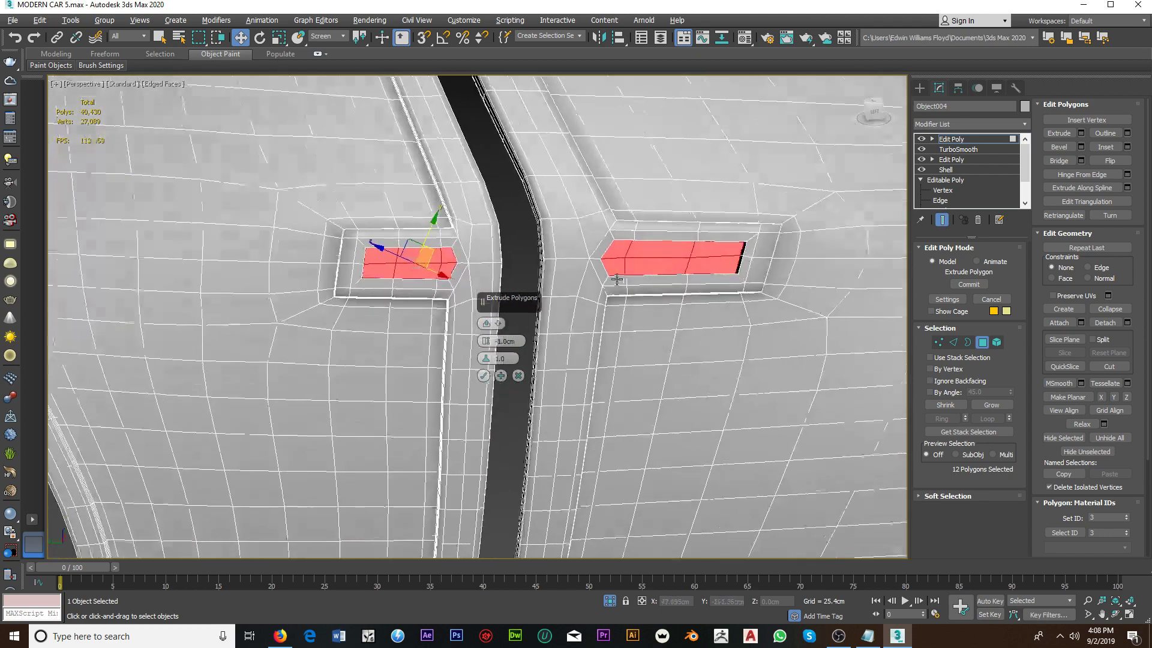
pyautogui.click(483, 376)
pyautogui.moveTo(483, 375)
pyautogui.keyDown('alt'); pyautogui.mouseDown(button='middle')
pyautogui.moveTo(632, 316)
pyautogui.moveTo(553, 337)
pyautogui.moveTo(864, 329)
pyautogui.mouseUp(button='middle'); pyautogui.keyUp('alt')
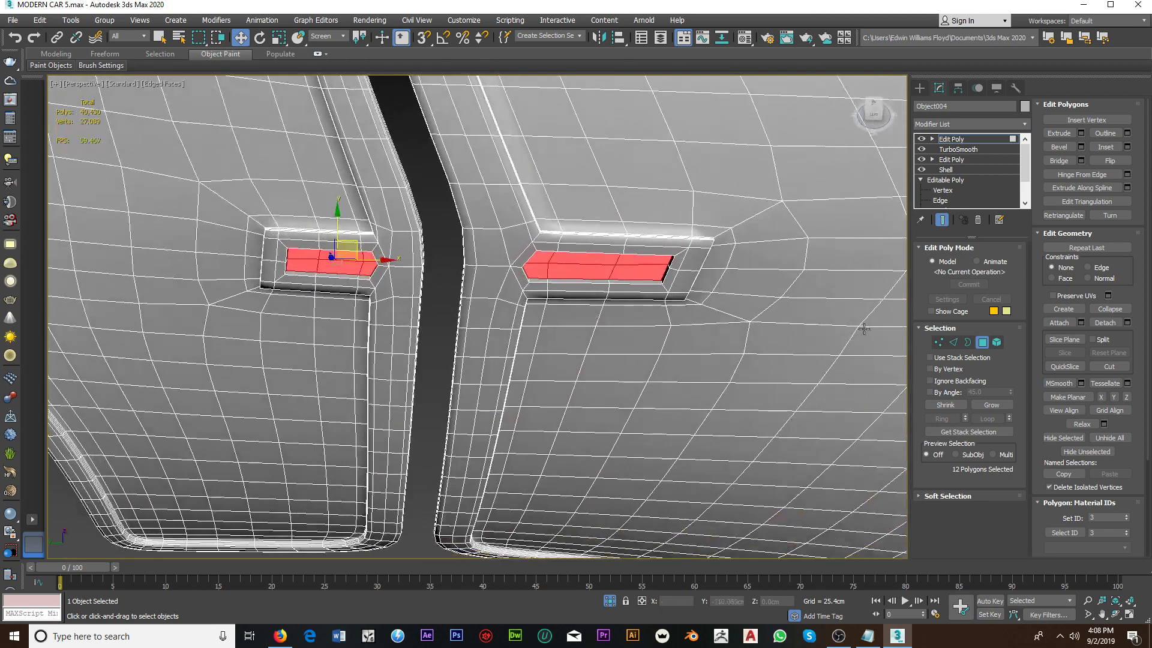
# Step: In Edge mode, select the right pocket's recess edges and extend them with Loop
pyautogui.click(953, 342)
pyautogui.click(667, 270)
pyautogui.scroll(3, 660, 273)
pyautogui.scroll(3, 652, 279)
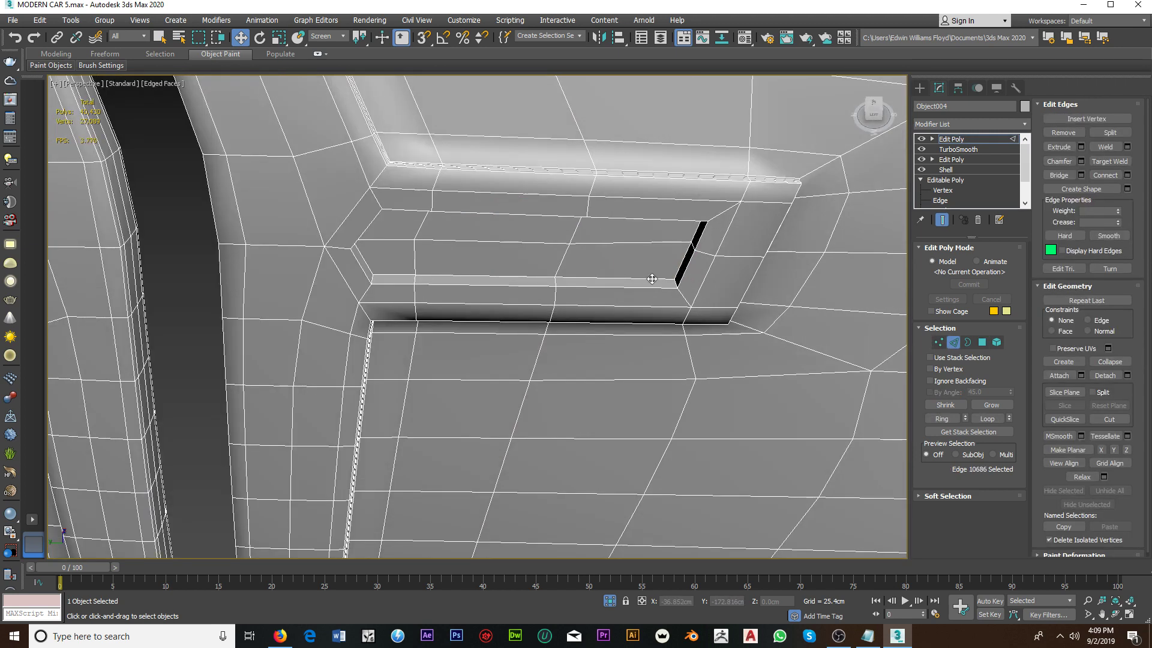
pyautogui.click(987, 418)
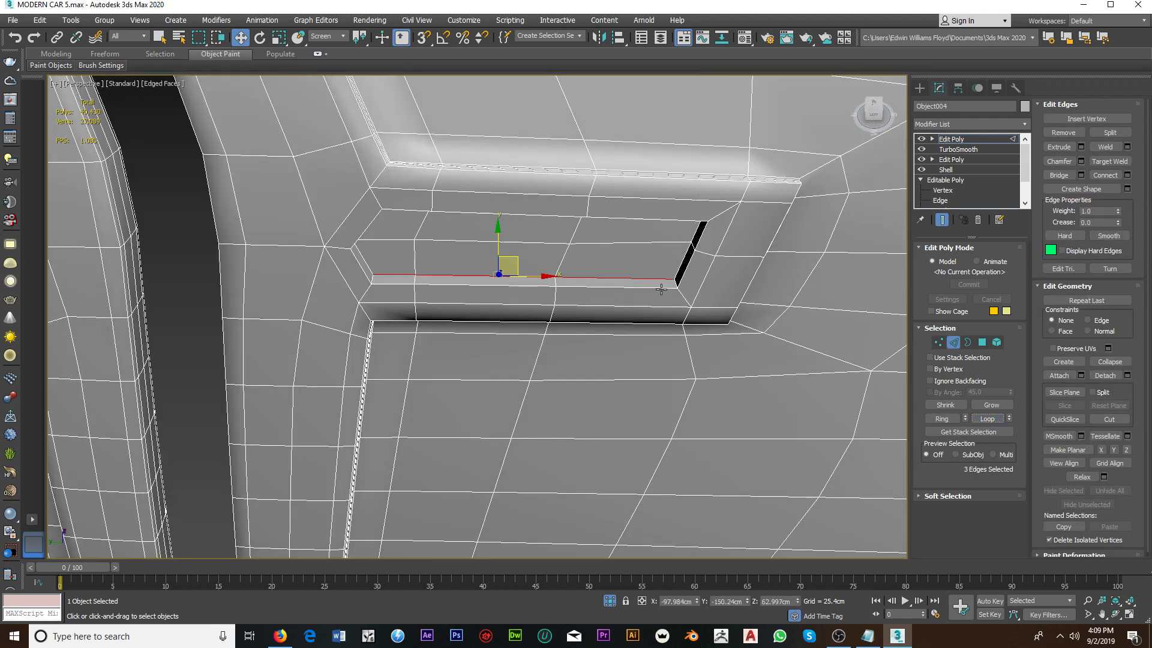
pyautogui.keyDown('ctrl'); pyautogui.click(662, 286); pyautogui.keyUp('ctrl')
pyautogui.scroll(3, 668, 286)
pyautogui.keyDown('ctrl'); pyautogui.click(685, 279); pyautogui.keyUp('ctrl')
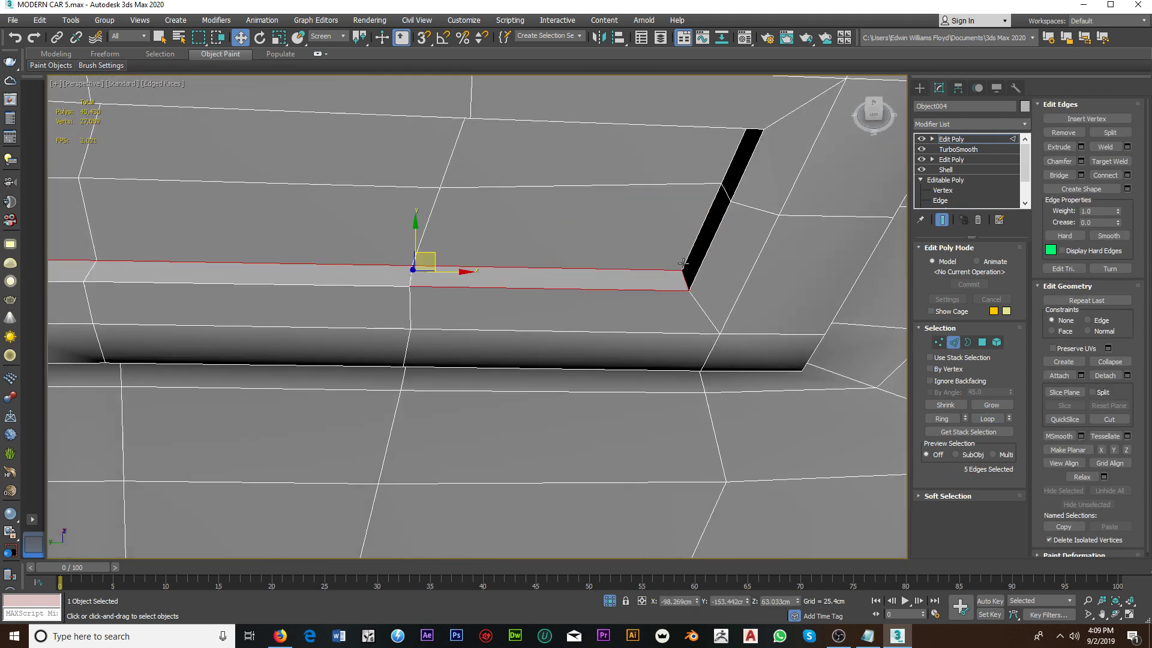
pyautogui.keyDown('ctrl'); pyautogui.click(699, 270); pyautogui.keyUp('ctrl')
pyautogui.scroll(-4, 667, 331)
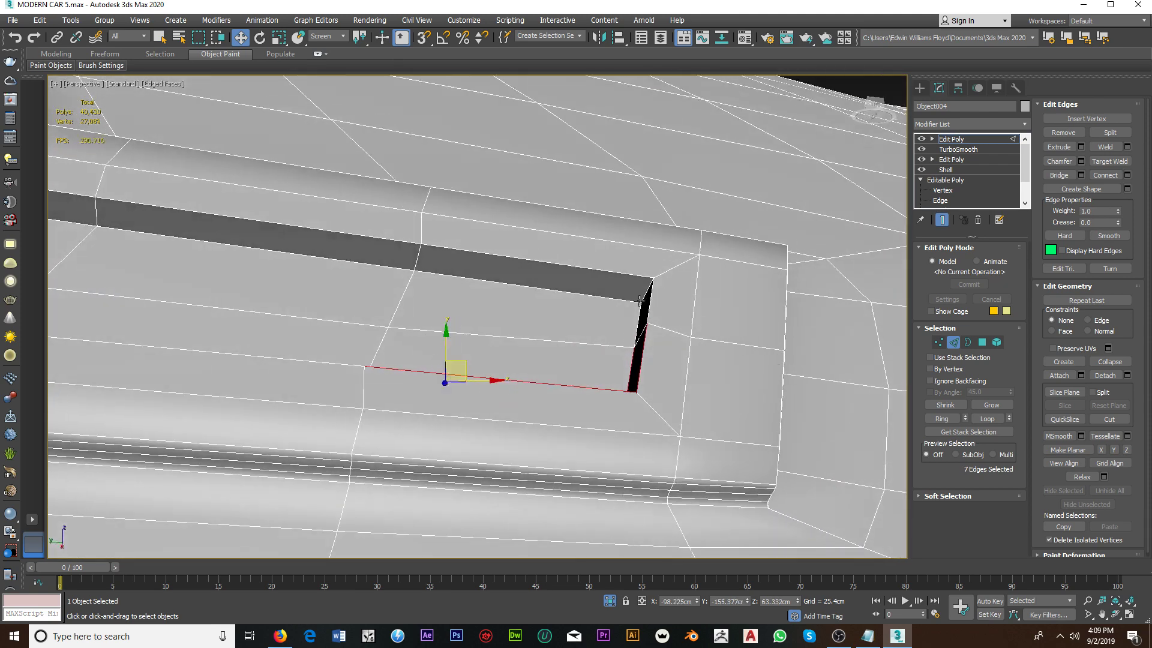
pyautogui.scroll(3, 639, 301)
pyautogui.keyDown('ctrl'); pyautogui.click(638, 300); pyautogui.keyUp('ctrl')
pyautogui.keyDown('ctrl'); pyautogui.click(639, 299); pyautogui.keyUp('ctrl')
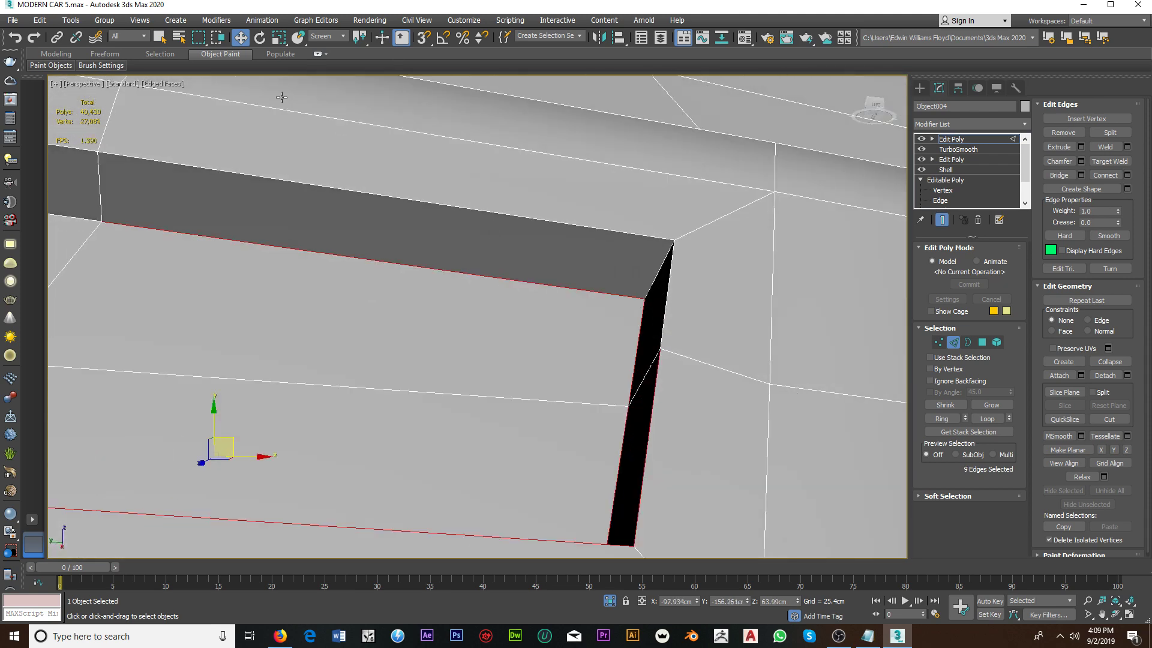
# Step: Add the remaining slot rim edges around the corners, looping them into full rings
pyautogui.click(160, 39)
pyautogui.moveTo(480, 300)
pyautogui.keyDown('alt'); pyautogui.mouseDown(button='middle')
pyautogui.moveTo(564, 258)
pyautogui.moveTo(564, 300)
pyautogui.mouseUp(button='middle'); pyautogui.keyUp('alt')
pyautogui.keyDown('ctrl'); pyautogui.click(569, 264); pyautogui.keyUp('ctrl')
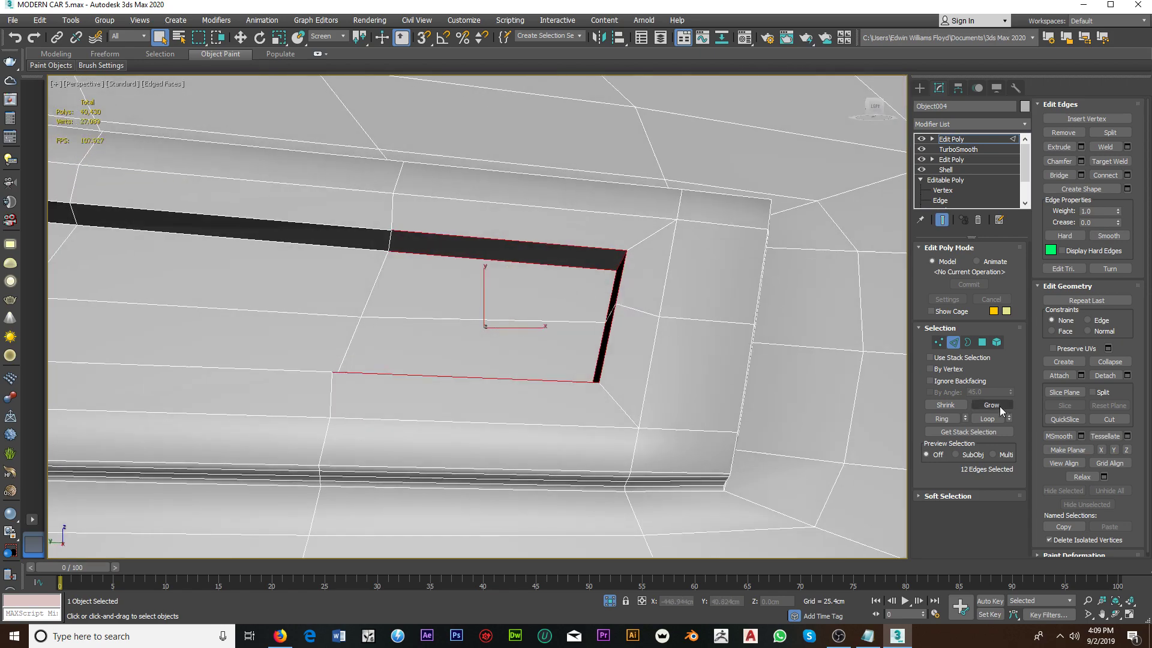
pyautogui.click(987, 419)
pyautogui.moveTo(636, 337)
pyautogui.keyDown('alt'); pyautogui.mouseDown(button='middle')
pyautogui.moveTo(686, 321)
pyautogui.moveTo(360, 297)
pyautogui.moveTo(424, 260)
pyautogui.moveTo(368, 252)
pyautogui.mouseUp(button='middle'); pyautogui.keyUp('alt')
pyautogui.scroll(3, 378, 291)
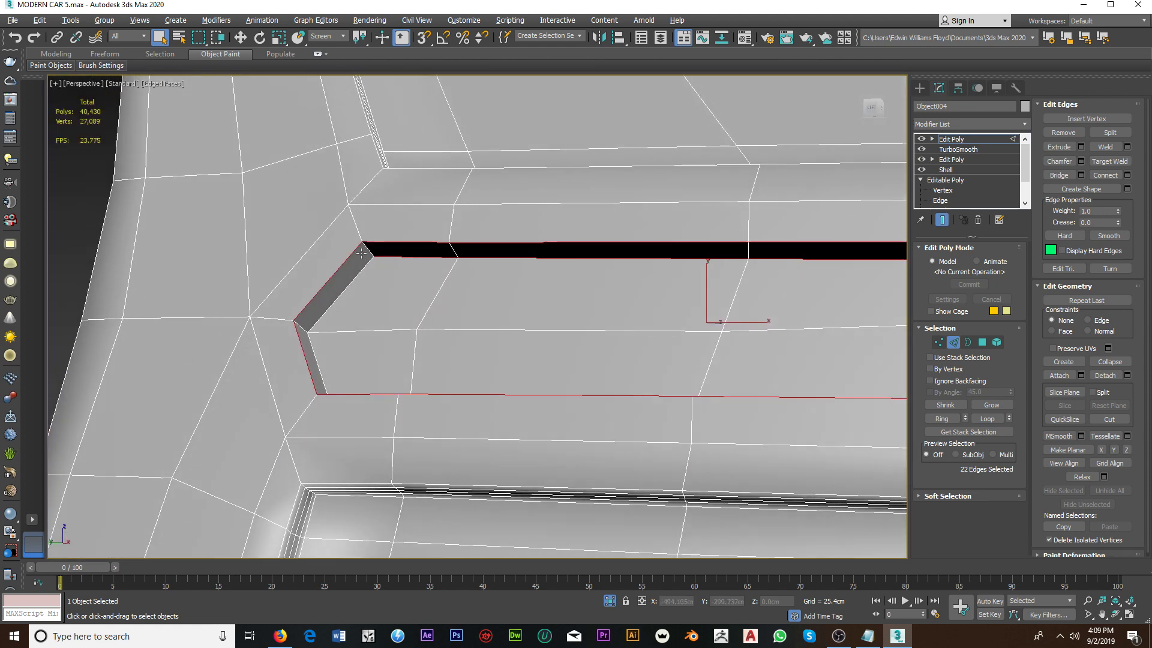
pyautogui.keyDown('ctrl'); pyautogui.click(368, 253); pyautogui.keyUp('ctrl')
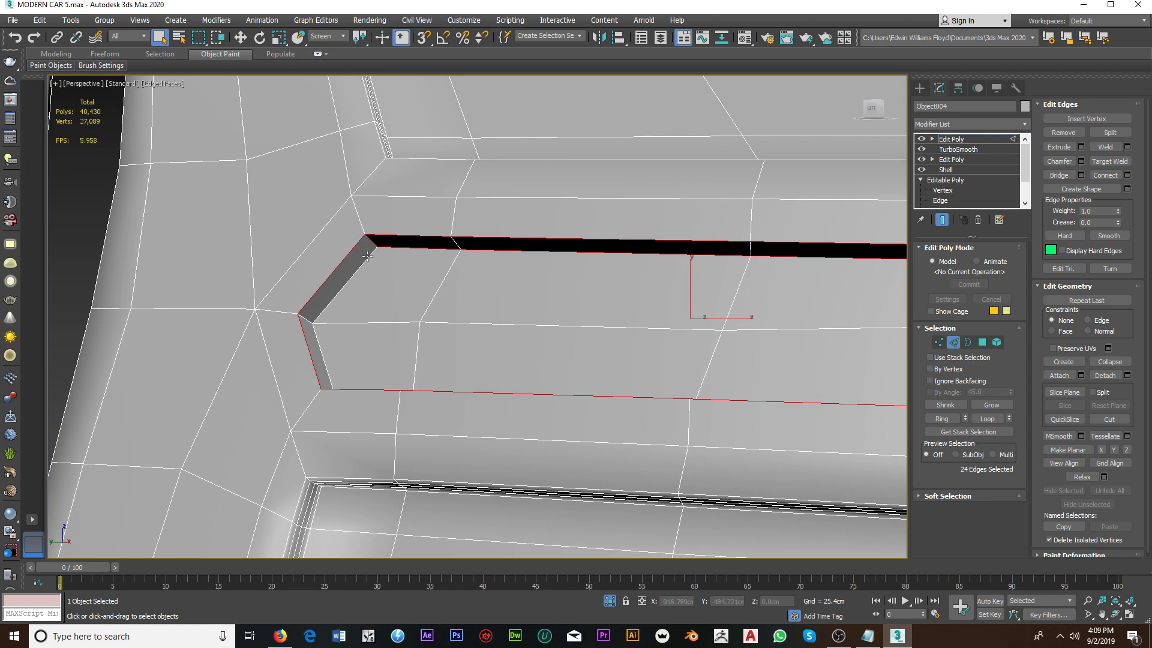
pyautogui.keyDown('ctrl'); pyautogui.click(368, 255); pyautogui.keyUp('ctrl')
pyautogui.keyDown('alt'); pyautogui.moveTo(367, 256); pyautogui.dragTo(360, 288, button='middle'); pyautogui.keyUp('alt')
pyautogui.scroll(2, 358, 305)
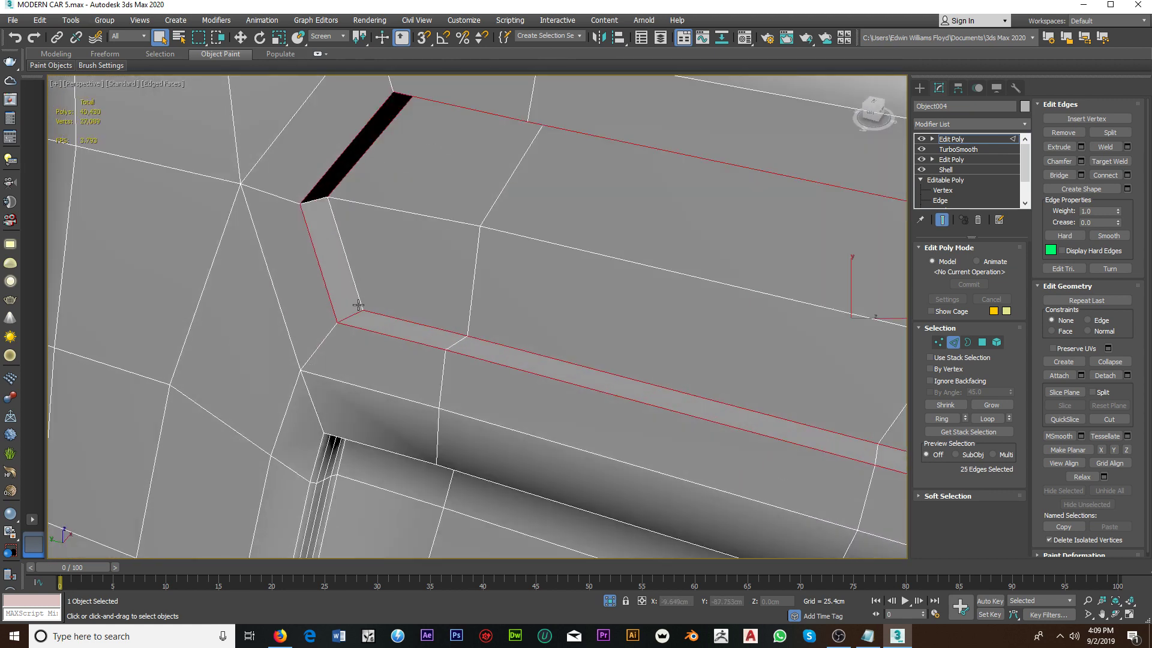
pyautogui.keyDown('ctrl'); pyautogui.click(358, 303); pyautogui.keyUp('ctrl')
pyautogui.scroll(-4, 360, 297)
pyautogui.scroll(2, 377, 282)
pyautogui.moveTo(381, 264)
pyautogui.mouseDown(button='middle')
pyautogui.moveTo(340, 241)
pyautogui.moveTo(420, 283)
pyautogui.mouseUp(button='middle')
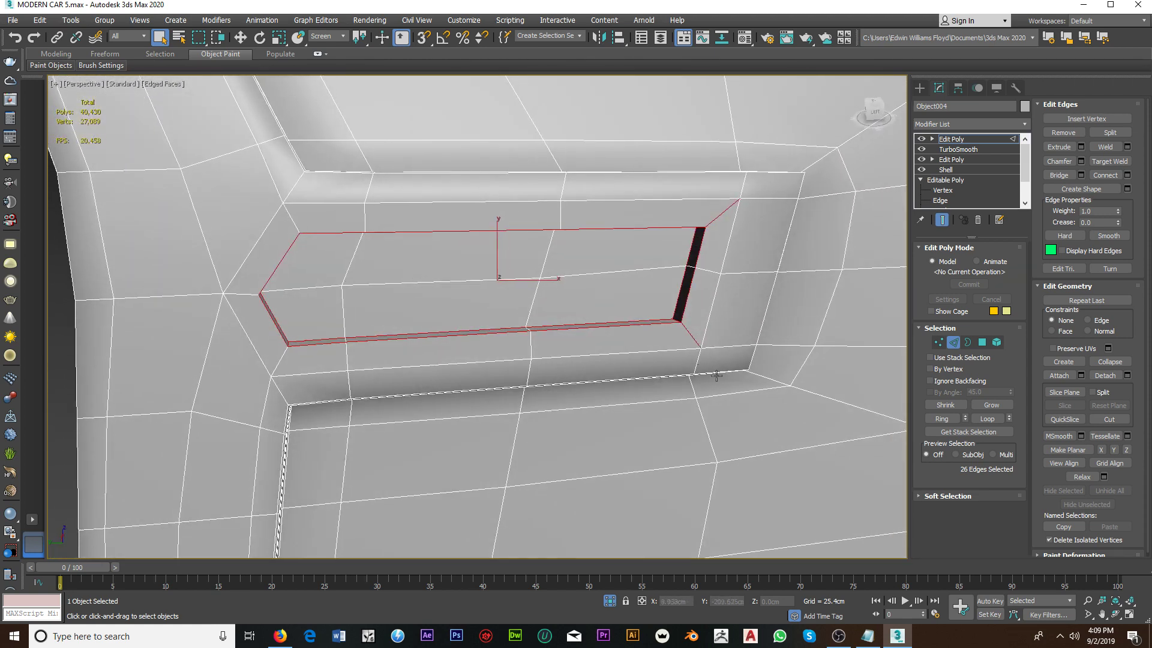
# Step: Deselect stray edges at the slot's right end, leaving 24 rim edges selected
pyautogui.keyDown('alt'); pyautogui.click(690, 335); pyautogui.keyUp('alt')
pyautogui.keyDown('alt'); pyautogui.moveTo(727, 215); pyautogui.dragTo(723, 198); pyautogui.keyUp('alt')
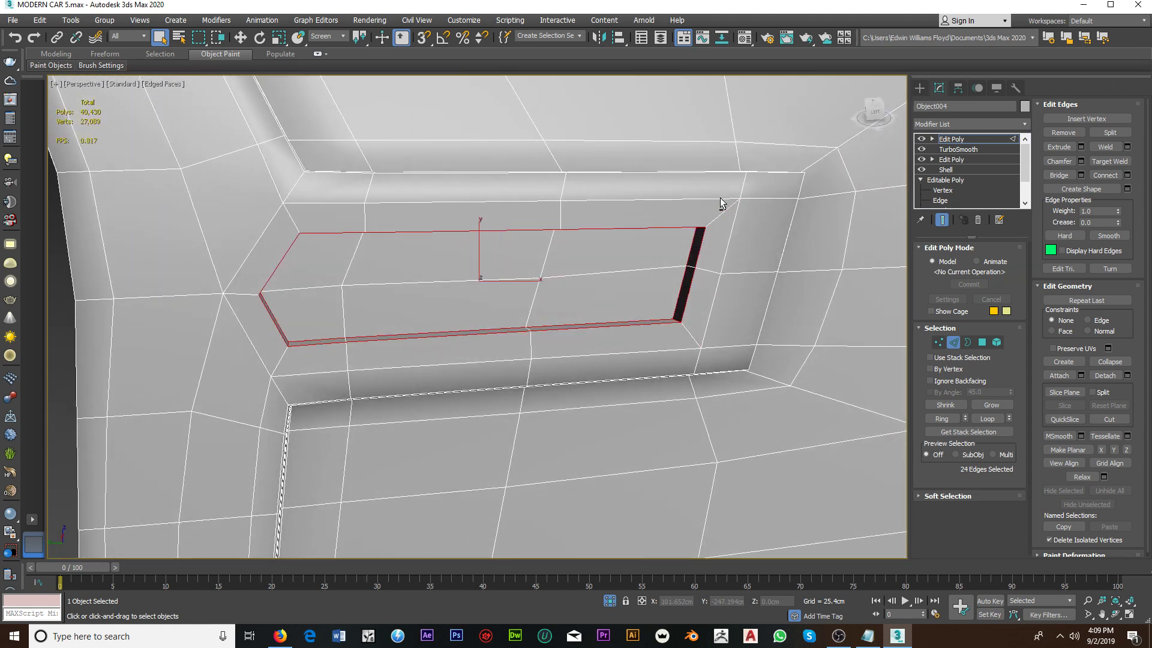
pyautogui.scroll(-3, 690, 210)
pyautogui.scroll(-2, 686, 219)
pyautogui.moveTo(600, 240)
pyautogui.mouseDown(button='middle')
pyautogui.moveTo(517, 280)
pyautogui.moveTo(610, 312)
pyautogui.mouseUp(button='middle')
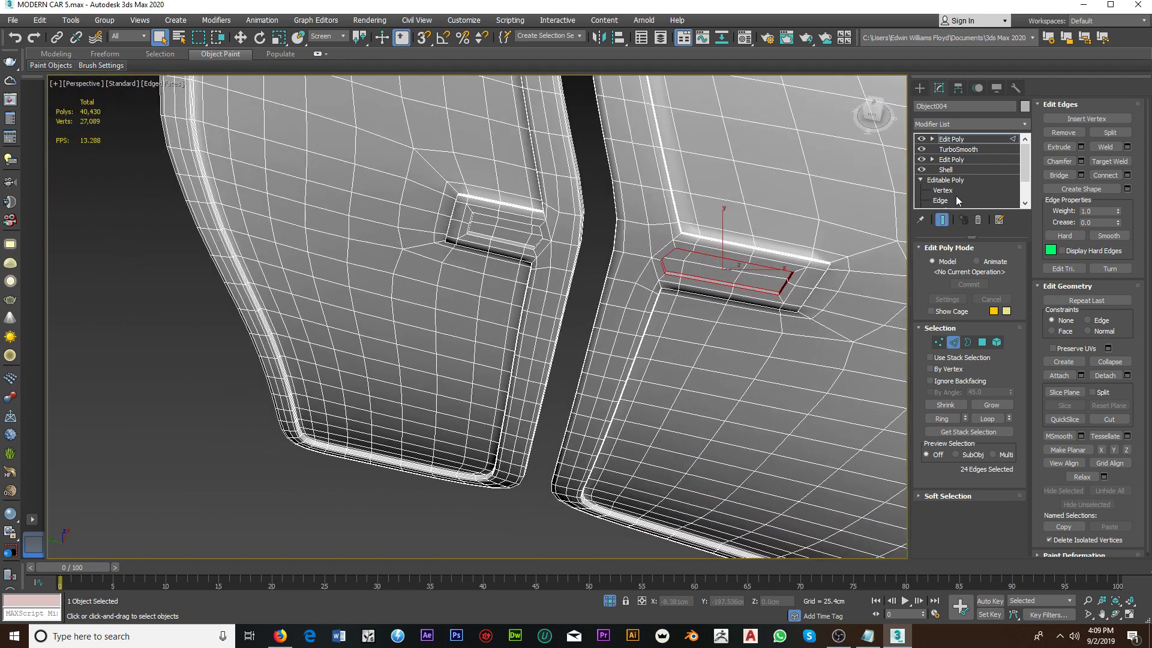
# Step: Add the left door slot's rim and corner edges to the current selection
pyautogui.scroll(4, 519, 246)
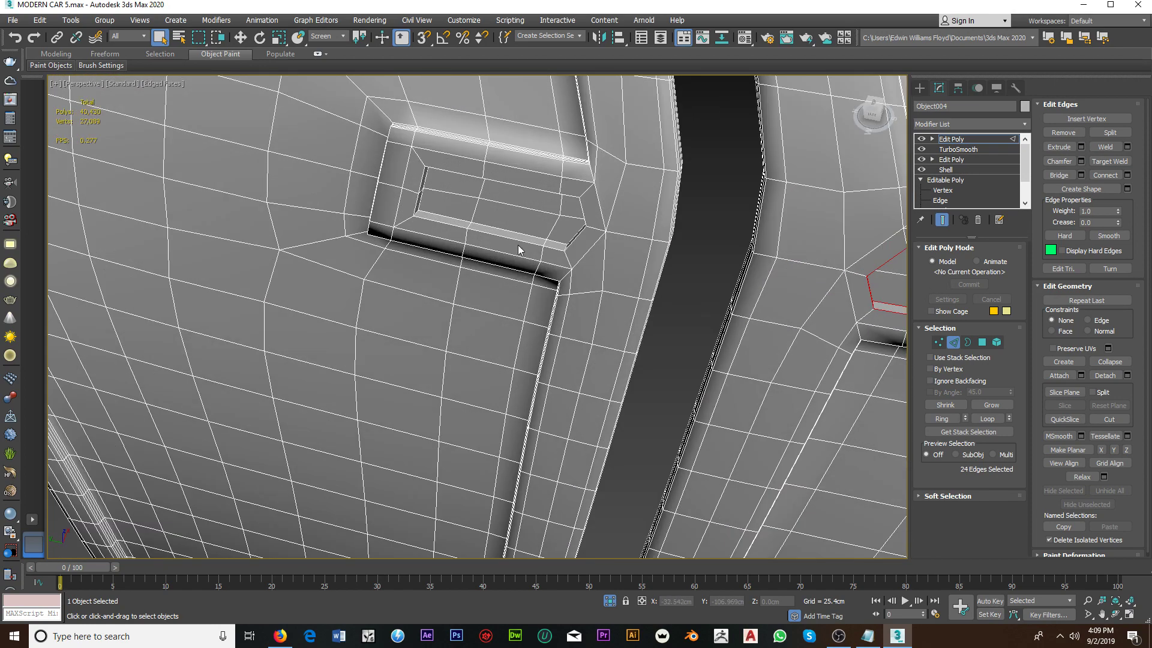
pyautogui.scroll(2, 517, 245)
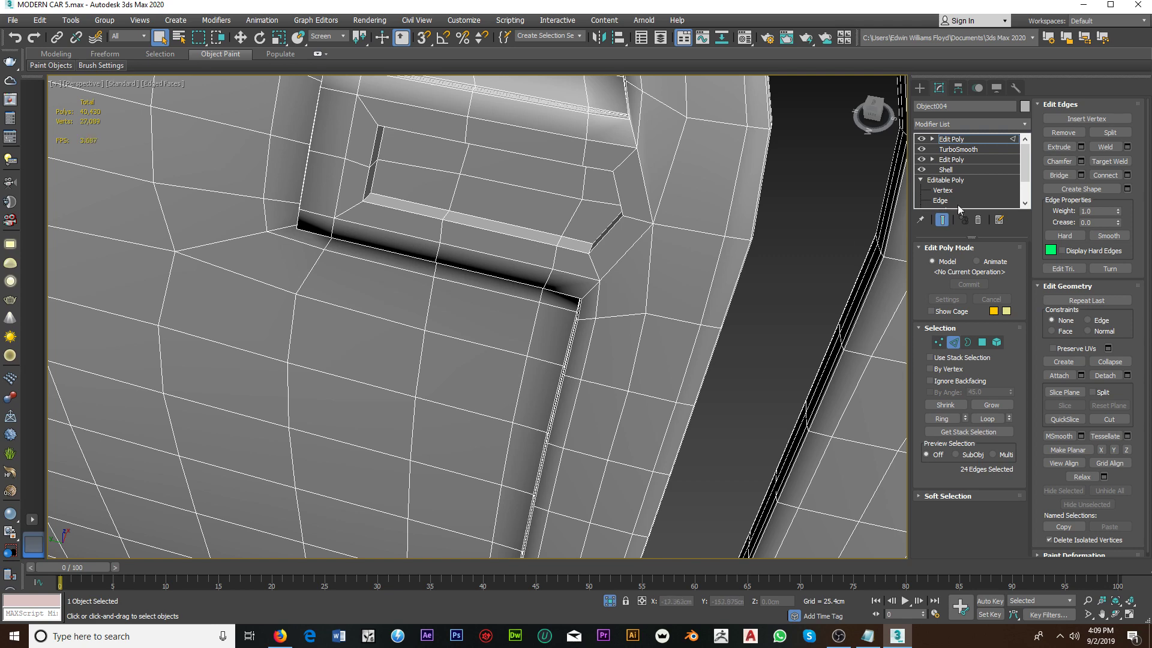
pyautogui.keyDown('ctrl'); pyautogui.click(543, 244); pyautogui.keyUp('ctrl')
pyautogui.keyDown('ctrl'); pyautogui.click(550, 236); pyautogui.keyUp('ctrl')
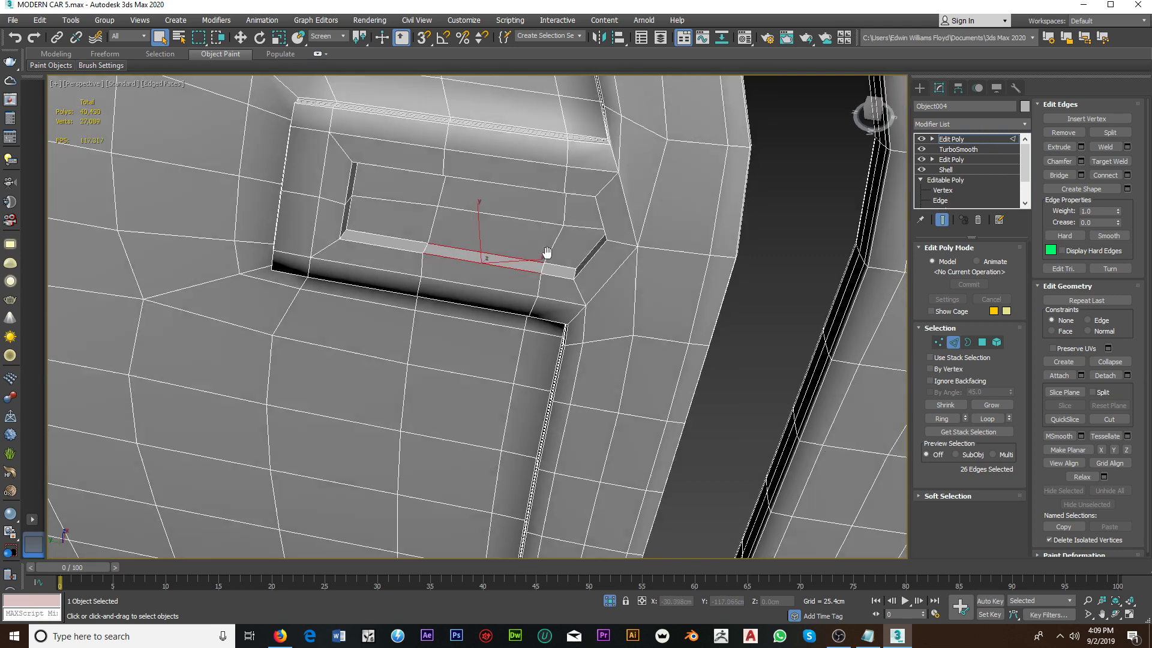
pyautogui.keyDown('alt'); pyautogui.moveTo(546, 251); pyautogui.dragTo(592, 331, button='middle'); pyautogui.keyUp('alt')
pyautogui.scroll(2, 592, 330)
pyautogui.keyDown('ctrl'); pyautogui.click(594, 329); pyautogui.keyUp('ctrl')
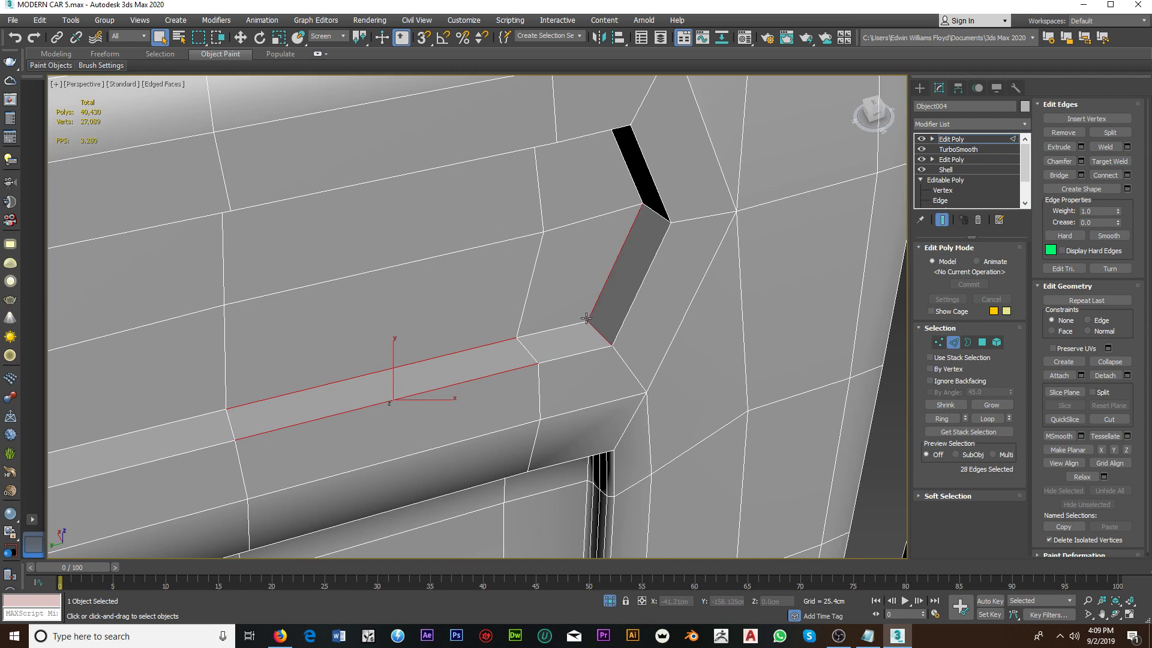
pyautogui.keyDown('ctrl'); pyautogui.click(570, 327); pyautogui.keyUp('ctrl')
pyautogui.keyDown('ctrl'); pyautogui.click(617, 333); pyautogui.keyUp('ctrl')
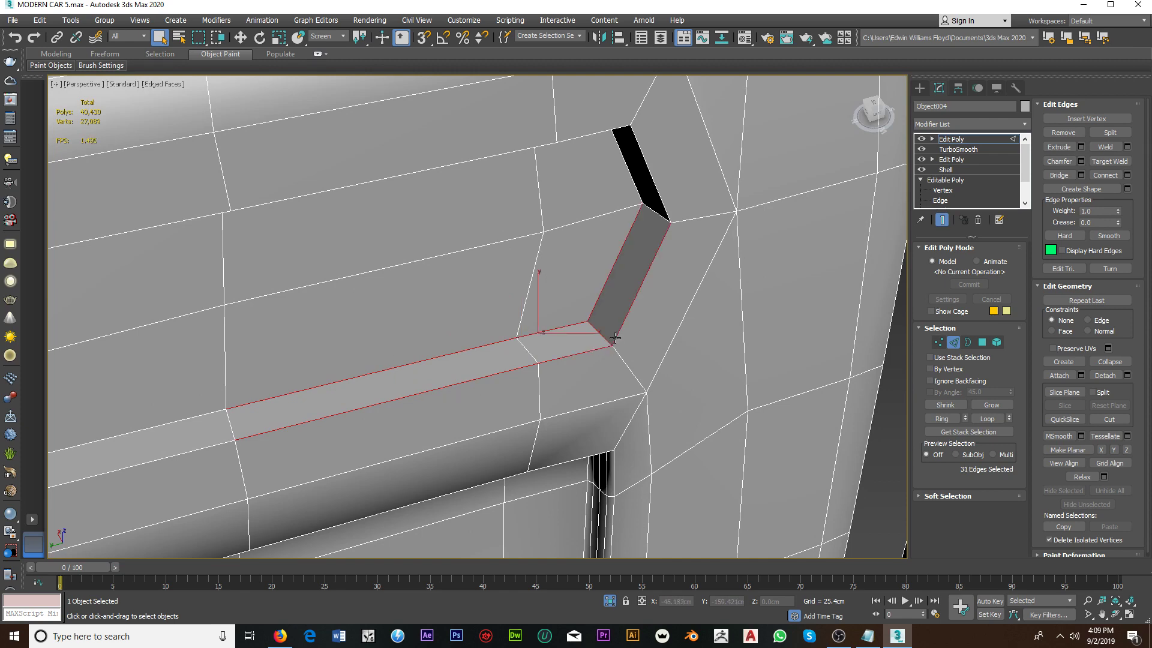
pyautogui.moveTo(615, 321)
pyautogui.mouseDown(button='middle')
pyautogui.moveTo(597, 384)
pyautogui.moveTo(596, 218)
pyautogui.mouseUp(button='middle')
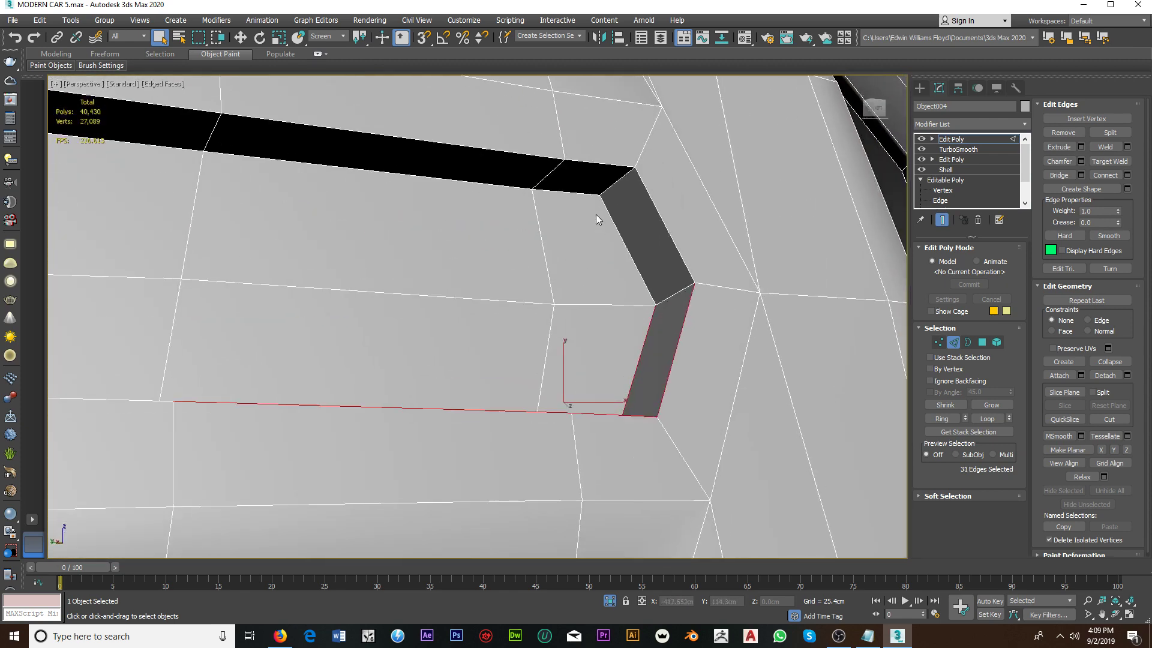
pyautogui.keyDown('ctrl'); pyautogui.click(592, 193); pyautogui.keyUp('ctrl')
pyautogui.keyDown('ctrl'); pyautogui.click(616, 173); pyautogui.keyUp('ctrl')
pyautogui.keyDown('ctrl'); pyautogui.click(606, 207); pyautogui.keyUp('ctrl')
pyautogui.keyDown('ctrl'); pyautogui.click(646, 195); pyautogui.keyUp('ctrl')
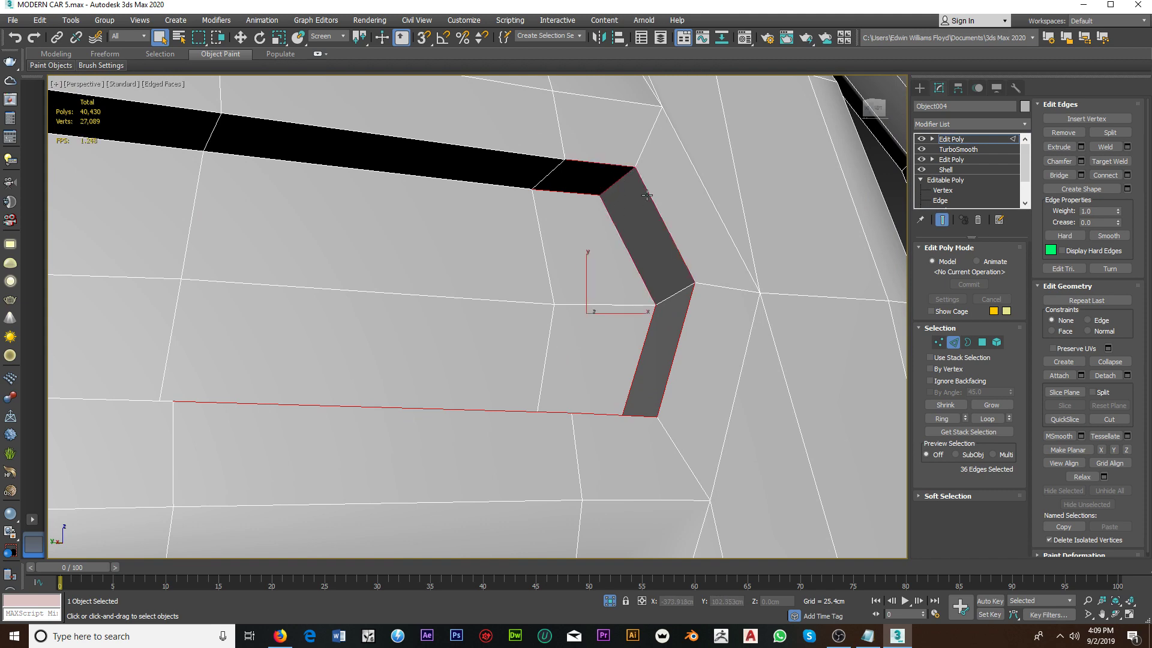
pyautogui.scroll(-5, 647, 195)
pyautogui.keyDown('alt'); pyautogui.moveTo(609, 218); pyautogui.dragTo(618, 228, button='middle'); pyautogui.keyUp('alt')
# Step: Loop the left slot rim into a full ring and add the missing edges
pyautogui.click(986, 418)
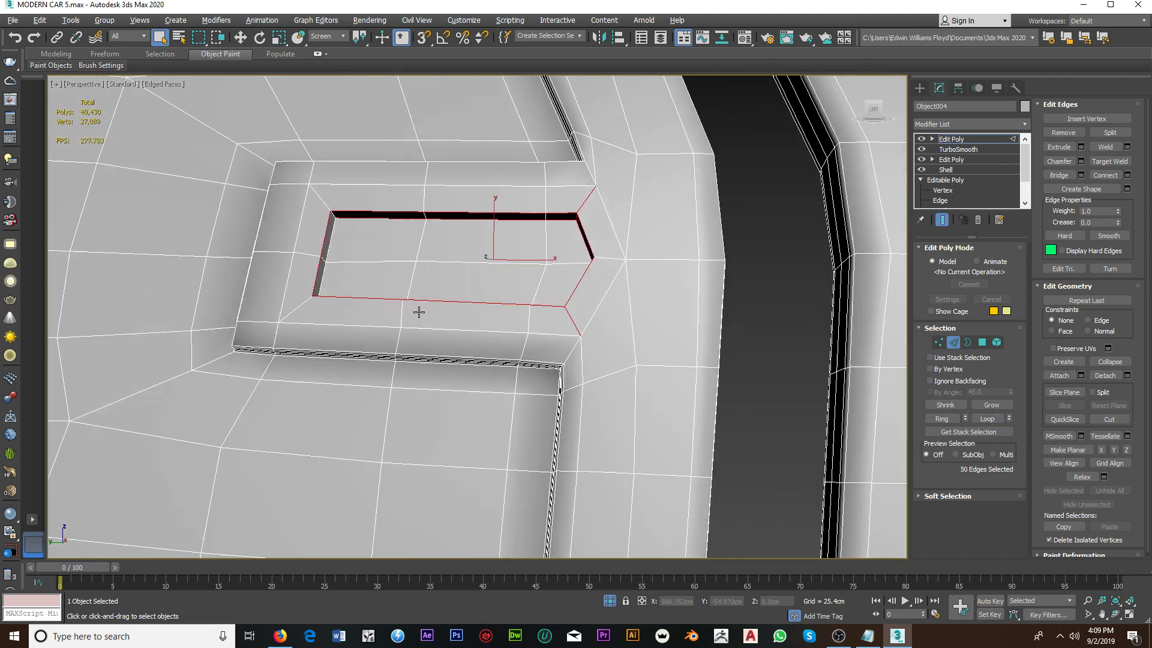
pyautogui.keyDown('alt'); pyautogui.moveTo(418, 311); pyautogui.dragTo(408, 303, button='middle'); pyautogui.keyUp('alt')
pyautogui.scroll(5, 396, 300)
pyautogui.scroll(3, 393, 298)
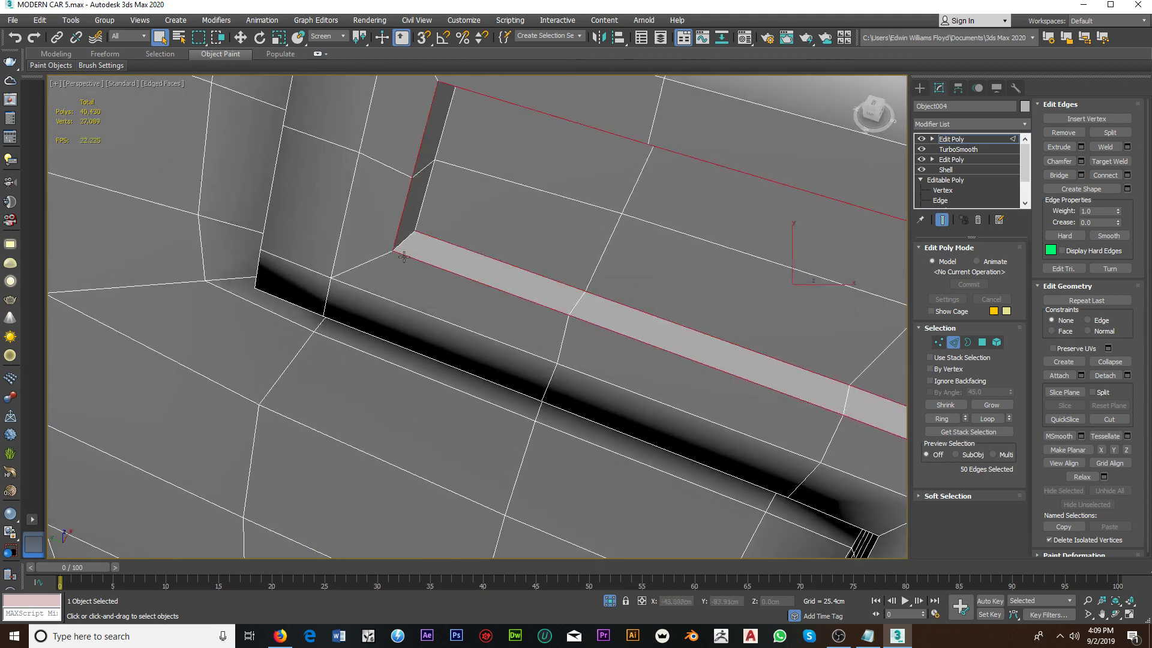
pyautogui.scroll(3, 403, 257)
pyautogui.keyDown('ctrl'); pyautogui.click(422, 206); pyautogui.keyUp('ctrl')
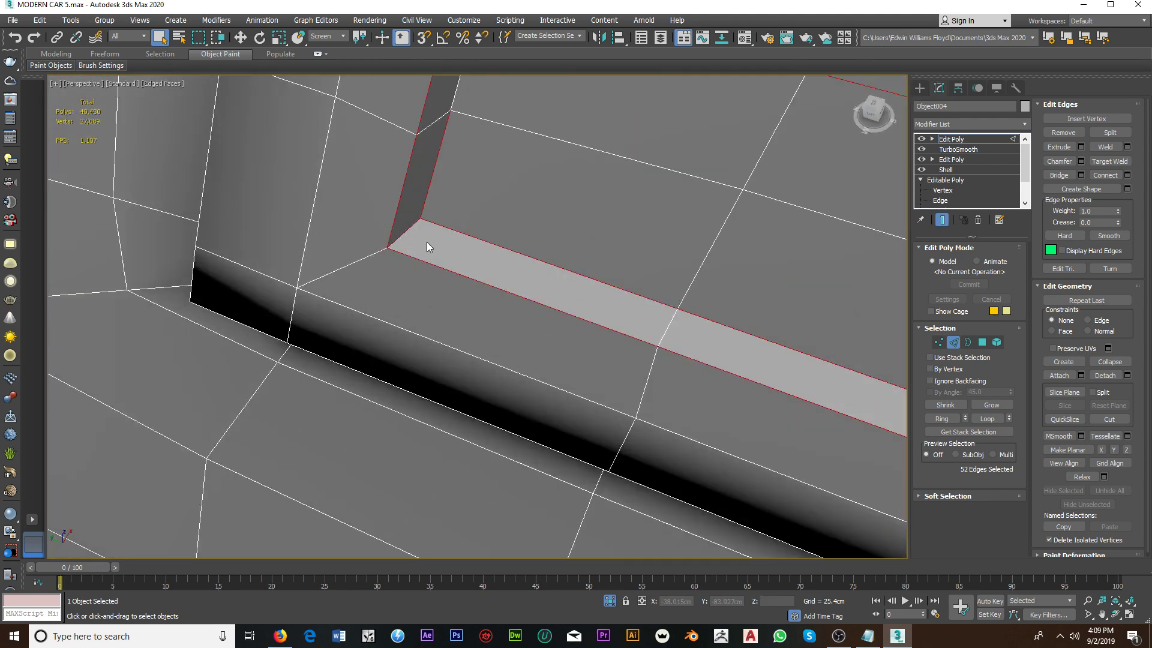
pyautogui.scroll(-3, 426, 244)
pyautogui.keyDown('alt'); pyautogui.moveTo(426, 244); pyautogui.dragTo(419, 376, button='middle'); pyautogui.keyUp('alt')
pyautogui.scroll(2, 426, 319)
pyautogui.scroll(-5, 436, 307)
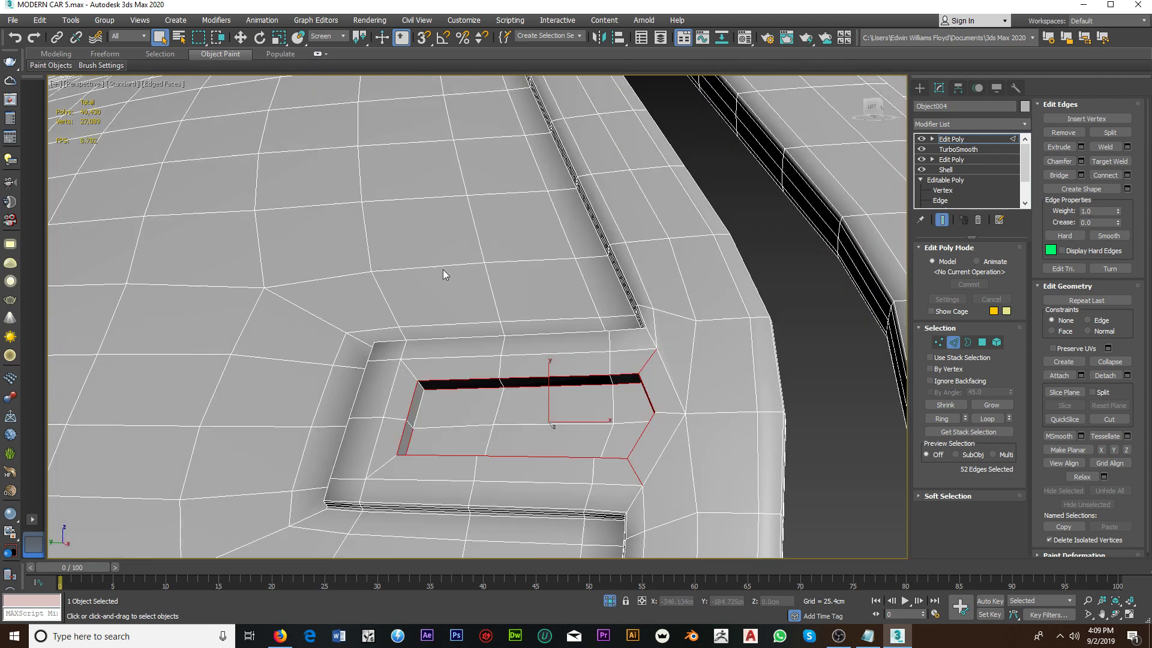
pyautogui.keyDown('alt'); pyautogui.moveTo(442, 269); pyautogui.dragTo(466, 306, button='middle'); pyautogui.keyUp('alt')
pyautogui.scroll(2, 466, 306)
pyautogui.keyDown('ctrl'); pyautogui.click(409, 338); pyautogui.keyUp('ctrl')
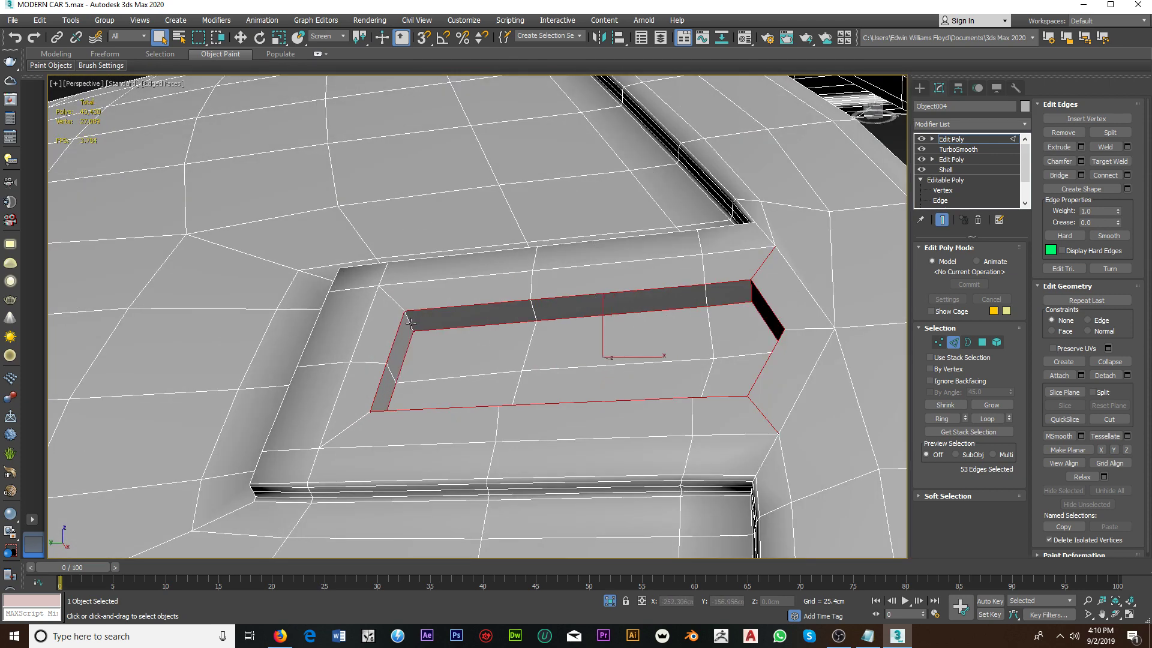
pyautogui.moveTo(643, 373)
pyautogui.keyDown('alt'); pyautogui.mouseDown(button='middle')
pyautogui.moveTo(483, 354)
pyautogui.moveTo(558, 339)
pyautogui.mouseUp(button='middle'); pyautogui.keyUp('alt')
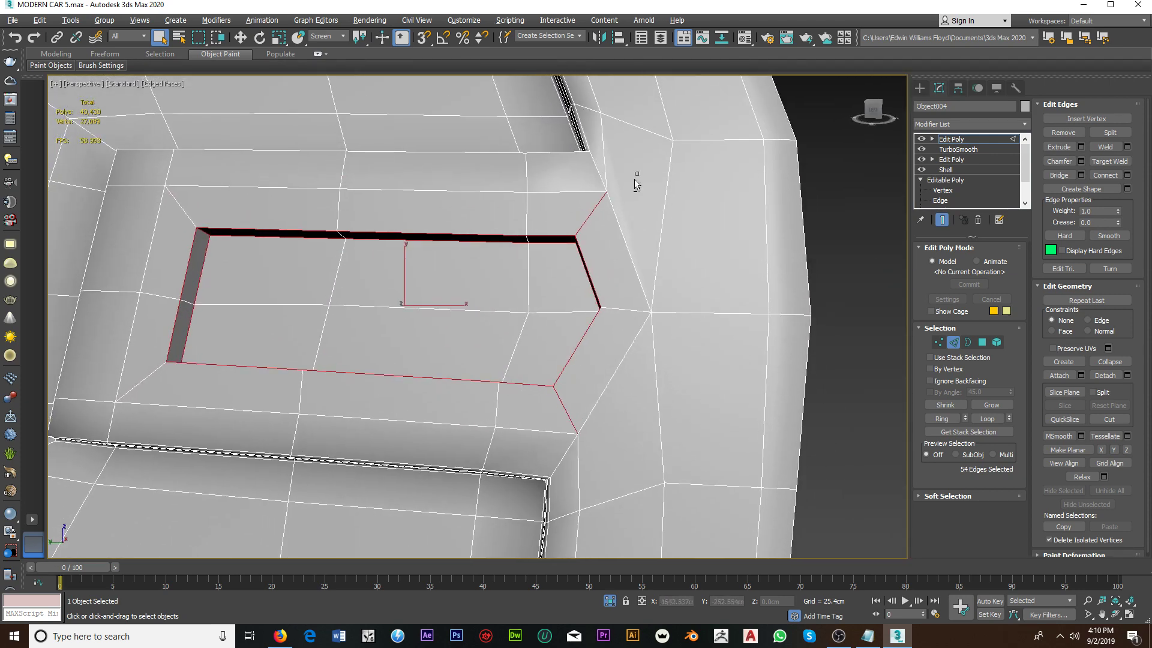
# Step: Deselect the diagonal stray corner edges on both slots until 48 edges remain
pyautogui.keyDown('alt'); pyautogui.moveTo(635, 179); pyautogui.dragTo(603, 234); pyautogui.keyUp('alt')
pyautogui.keyDown('alt'); pyautogui.moveTo(550, 422); pyautogui.dragTo(548, 419); pyautogui.keyUp('alt')
pyautogui.moveTo(548, 418)
pyautogui.keyDown('alt'); pyautogui.mouseDown(button='middle')
pyautogui.moveTo(594, 433)
pyautogui.moveTo(508, 366)
pyautogui.moveTo(467, 354)
pyautogui.moveTo(613, 319)
pyautogui.moveTo(654, 368)
pyautogui.mouseUp(button='middle'); pyautogui.keyUp('alt')
pyautogui.scroll(-3, 594, 433)
pyautogui.keyDown('alt'); pyautogui.moveTo(684, 353); pyautogui.dragTo(684, 354); pyautogui.keyUp('alt')
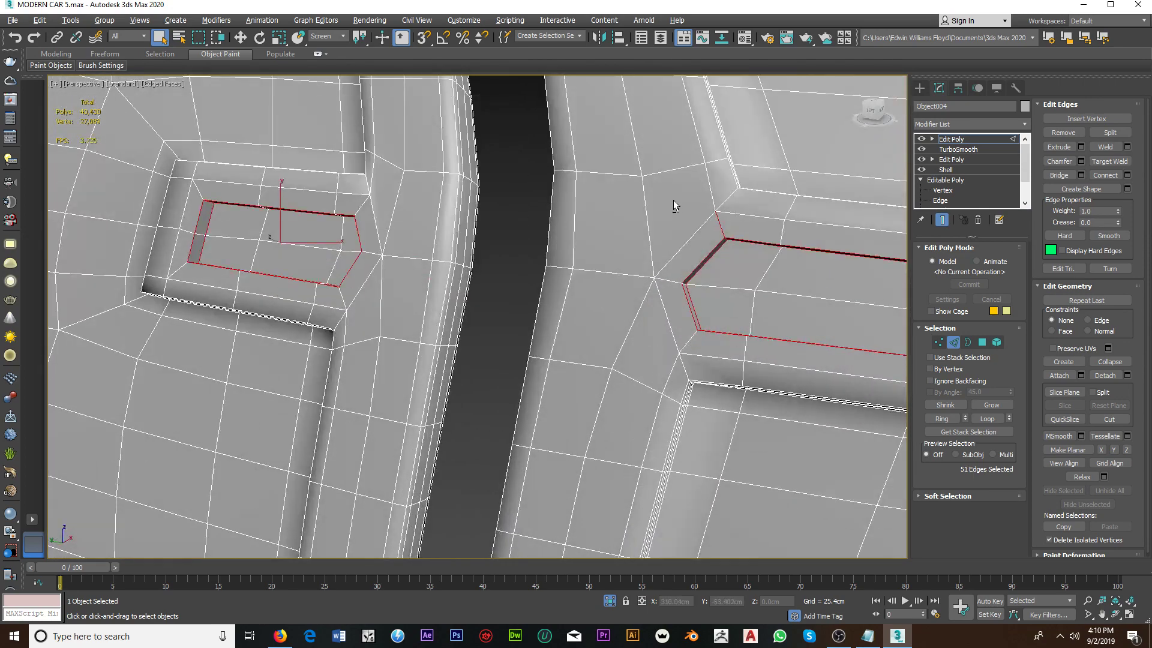
pyautogui.keyDown('alt'); pyautogui.moveTo(716, 218); pyautogui.dragTo(731, 234); pyautogui.keyUp('alt')
pyautogui.moveTo(731, 234)
pyautogui.keyDown('alt'); pyautogui.mouseDown(button='middle')
pyautogui.moveTo(714, 215)
pyautogui.moveTo(803, 231)
pyautogui.moveTo(768, 226)
pyautogui.moveTo(711, 253)
pyautogui.mouseUp(button='middle'); pyautogui.keyUp('alt')
pyautogui.keyDown('alt'); pyautogui.click(849, 230); pyautogui.keyUp('alt')
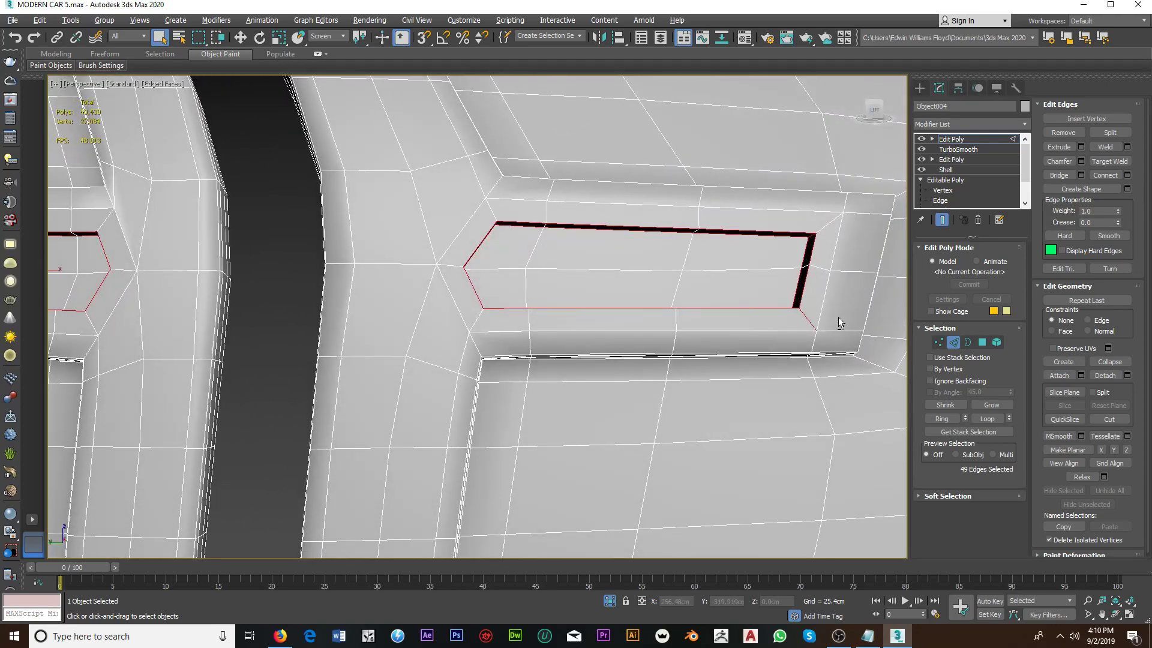
pyautogui.keyDown('alt'); pyautogui.click(805, 319); pyautogui.keyUp('alt')
pyautogui.scroll(-3, 804, 321)
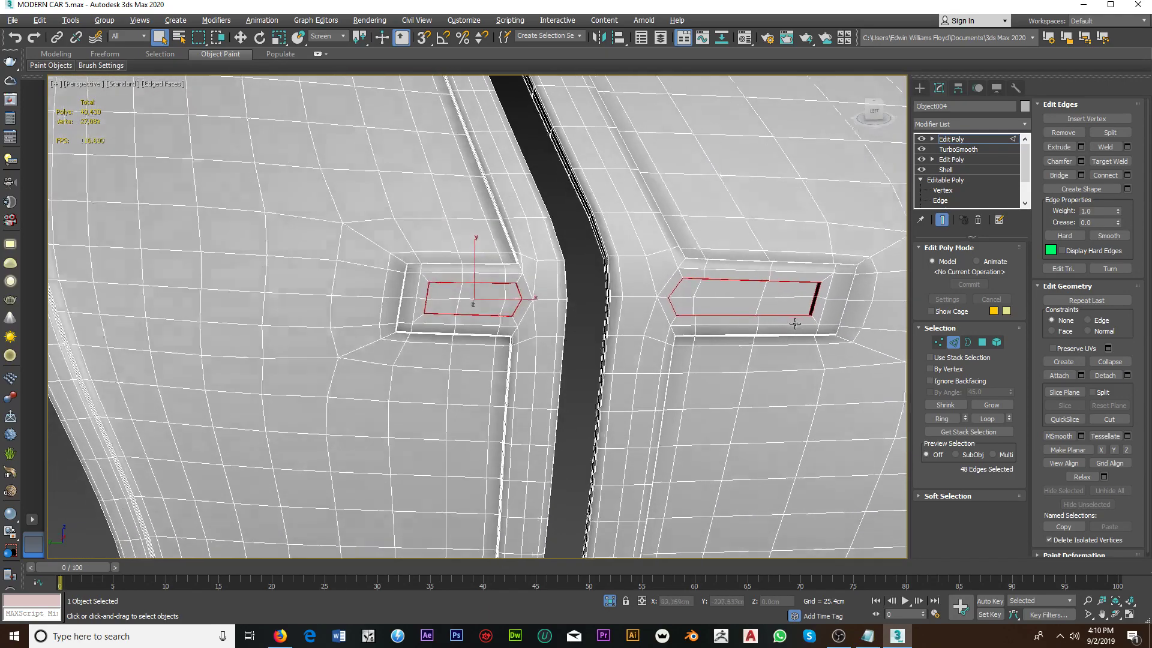
pyautogui.keyDown('alt'); pyautogui.moveTo(795, 324); pyautogui.dragTo(798, 339, button='middle'); pyautogui.keyUp('alt')
pyautogui.scroll(2, 801, 337)
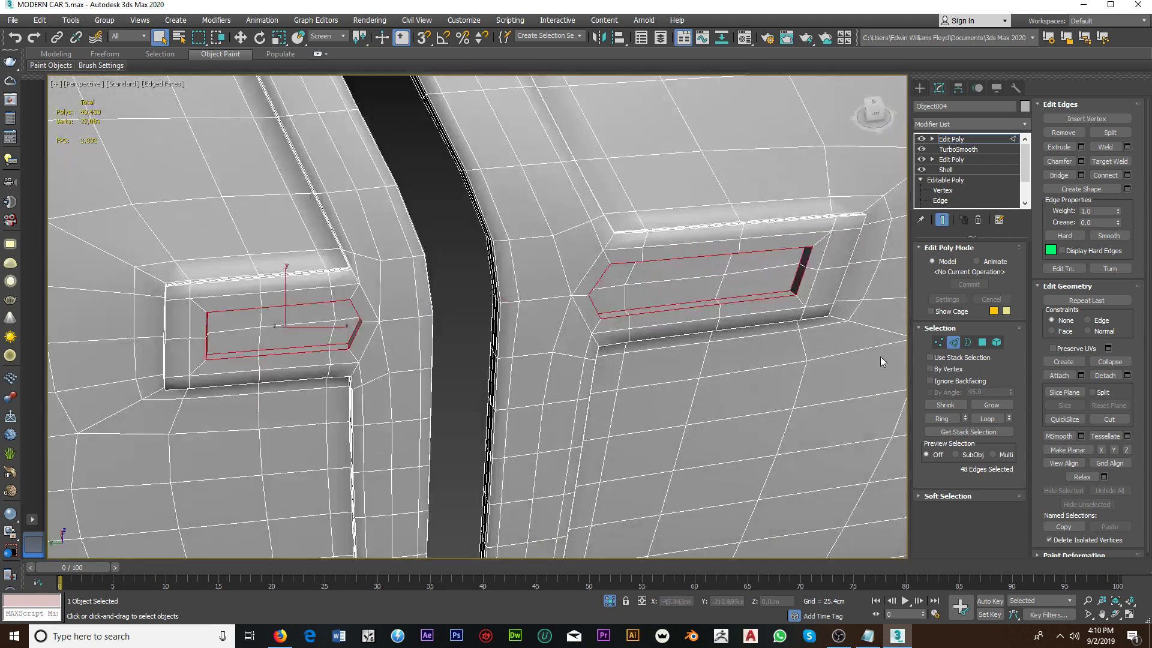
# Step: Chamfer the selected slot rim edges on both doors by 0.2cm
pyautogui.click(1080, 162)
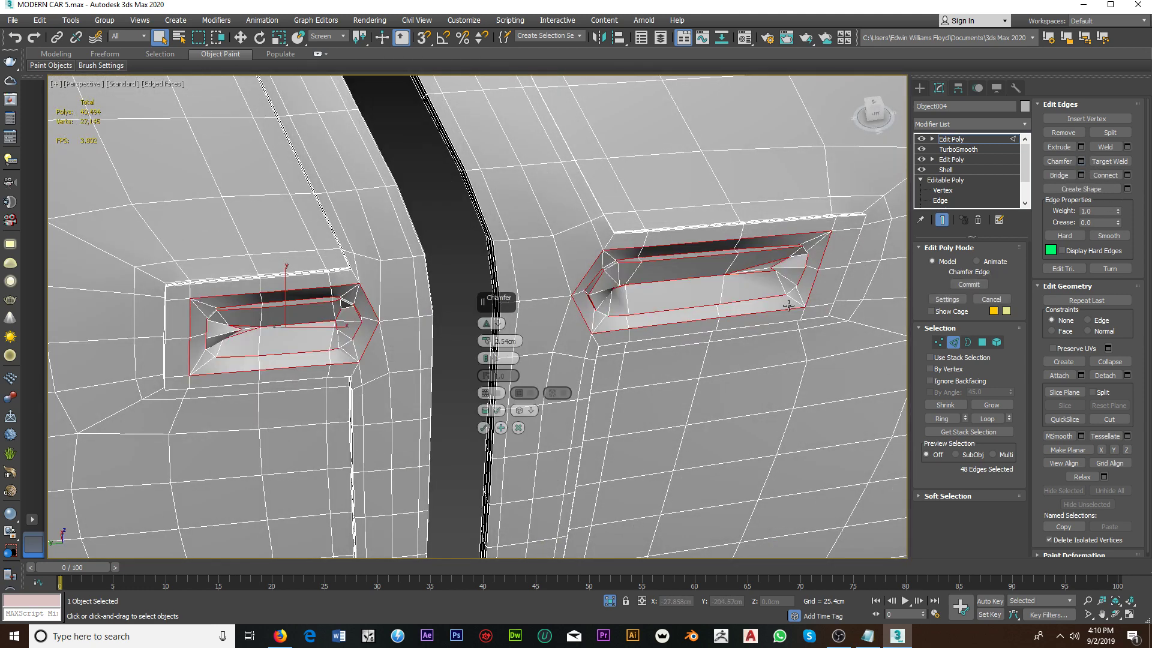
pyautogui.click(521, 340)
pyautogui.write('2')
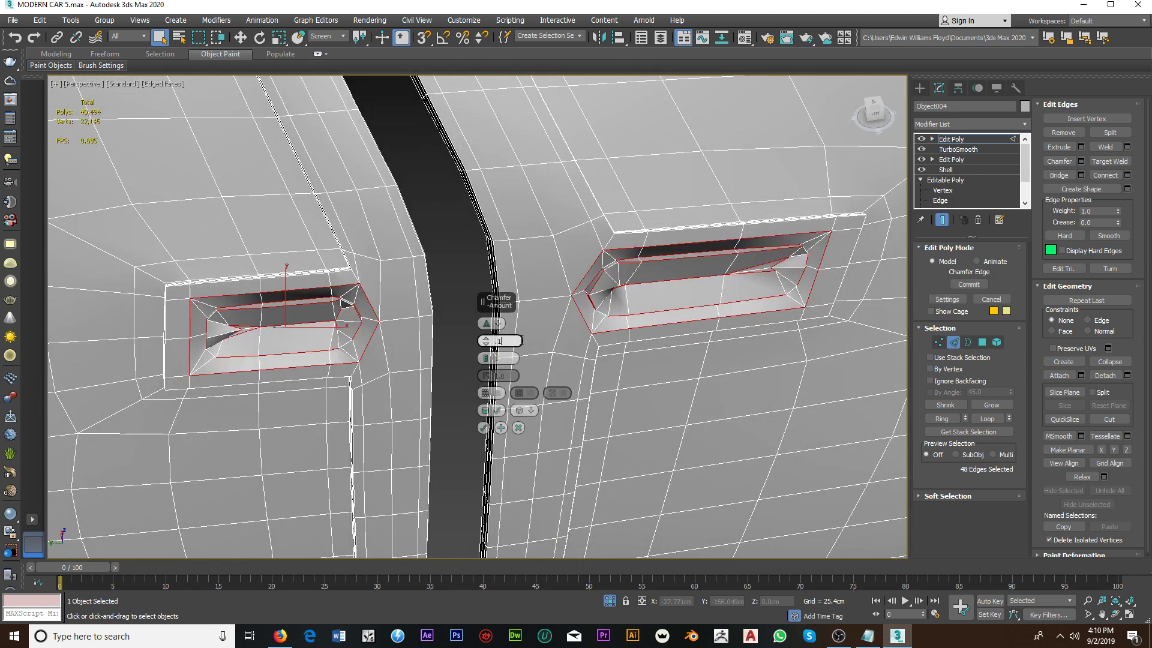
pyautogui.press('Return')
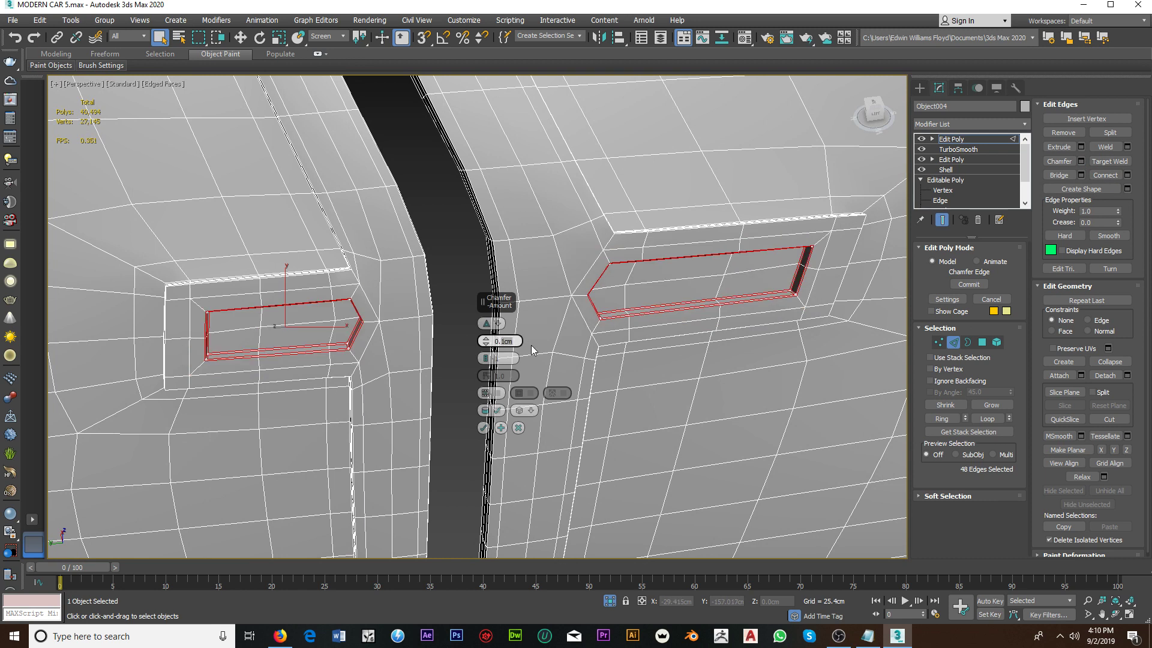
pyautogui.write('.2')
pyautogui.press('Return')
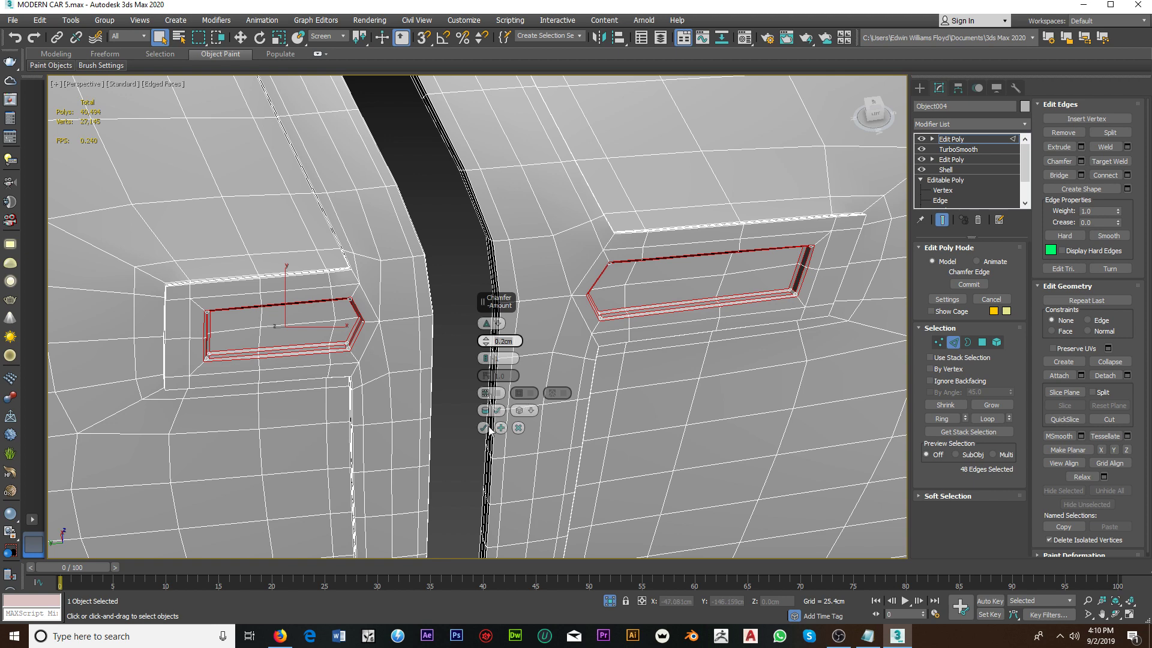
pyautogui.click(483, 427)
# Step: Leave Edge mode and add a TurboSmooth modifier on top of the door panel
pyautogui.click(953, 342)
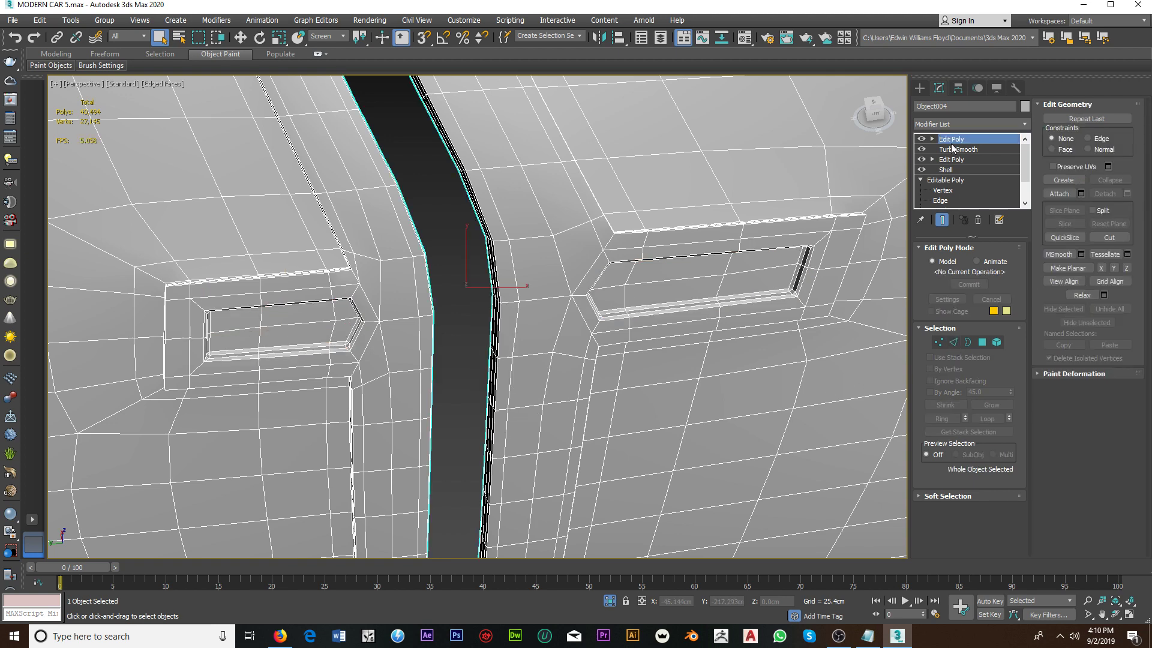
pyautogui.click(955, 123)
pyautogui.press('t')
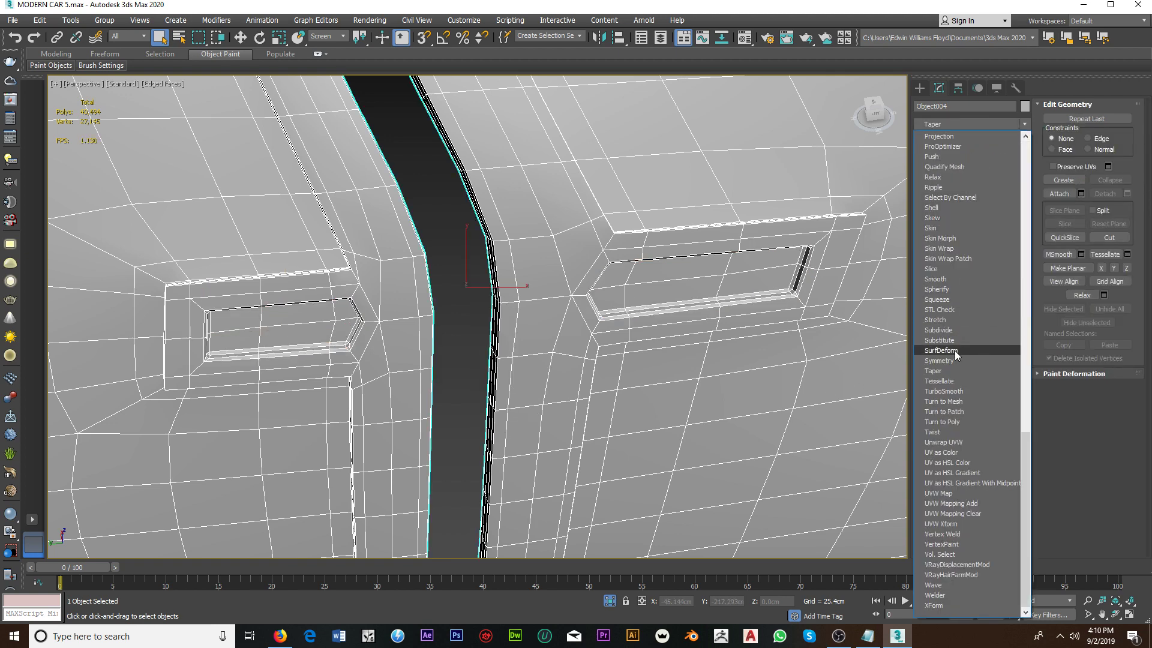
pyautogui.click(943, 391)
pyautogui.scroll(3, 798, 342)
pyautogui.scroll(3, 762, 316)
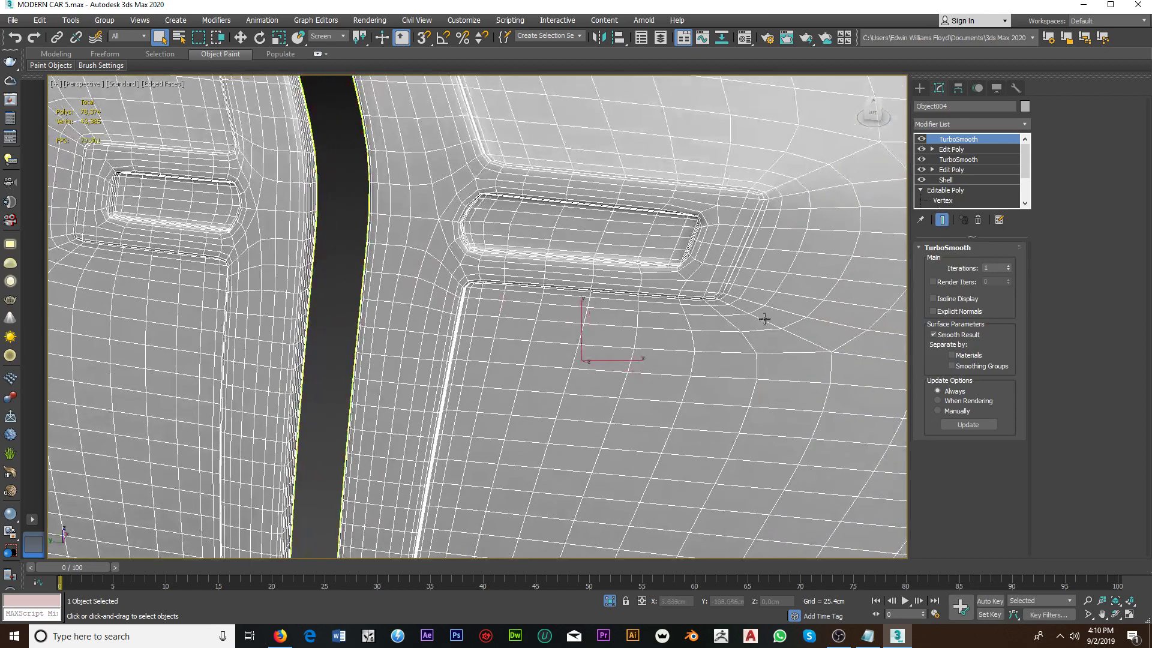
pyautogui.scroll(3, 683, 268)
pyautogui.scroll(-2, 684, 268)
pyautogui.scroll(-3, 677, 261)
pyautogui.scroll(-3, 720, 258)
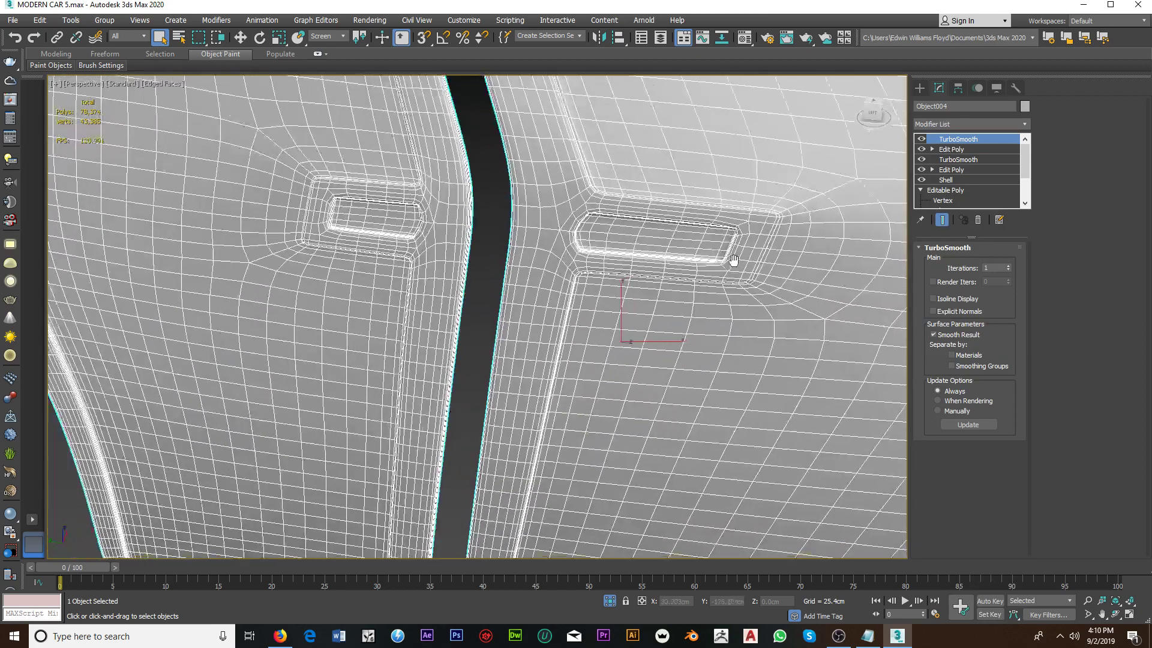
pyautogui.scroll(-2, 706, 293)
pyautogui.scroll(2, 567, 325)
pyautogui.scroll(2, 534, 337)
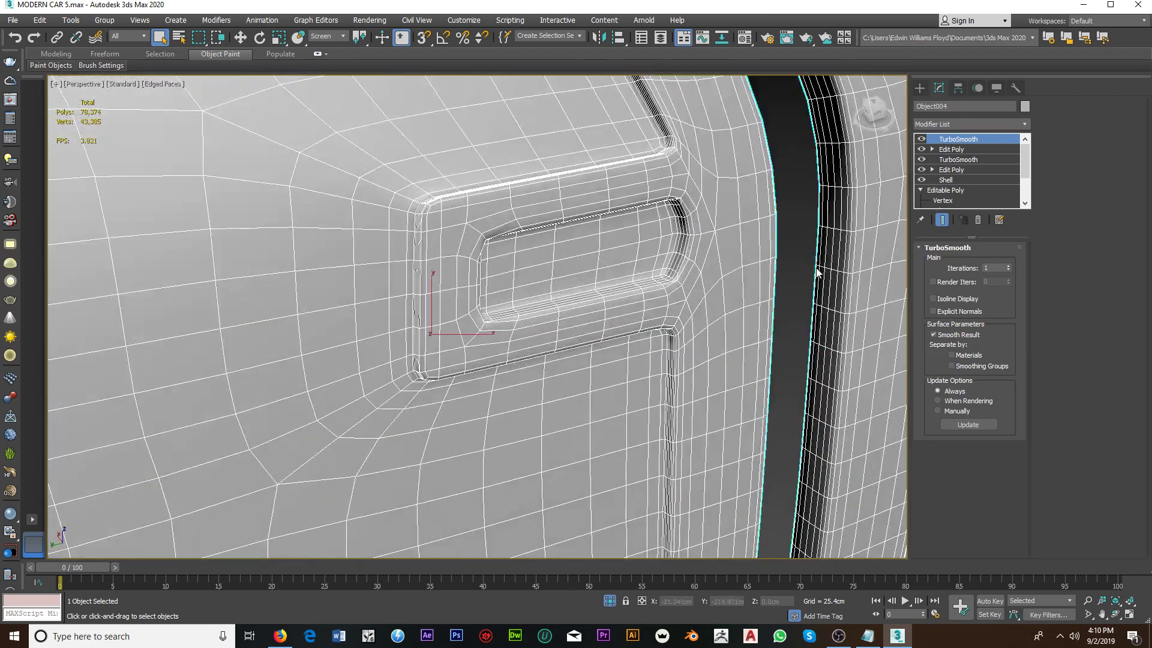
pyautogui.scroll(2, 807, 261)
pyautogui.scroll(2, 766, 264)
pyautogui.scroll(3, 505, 330)
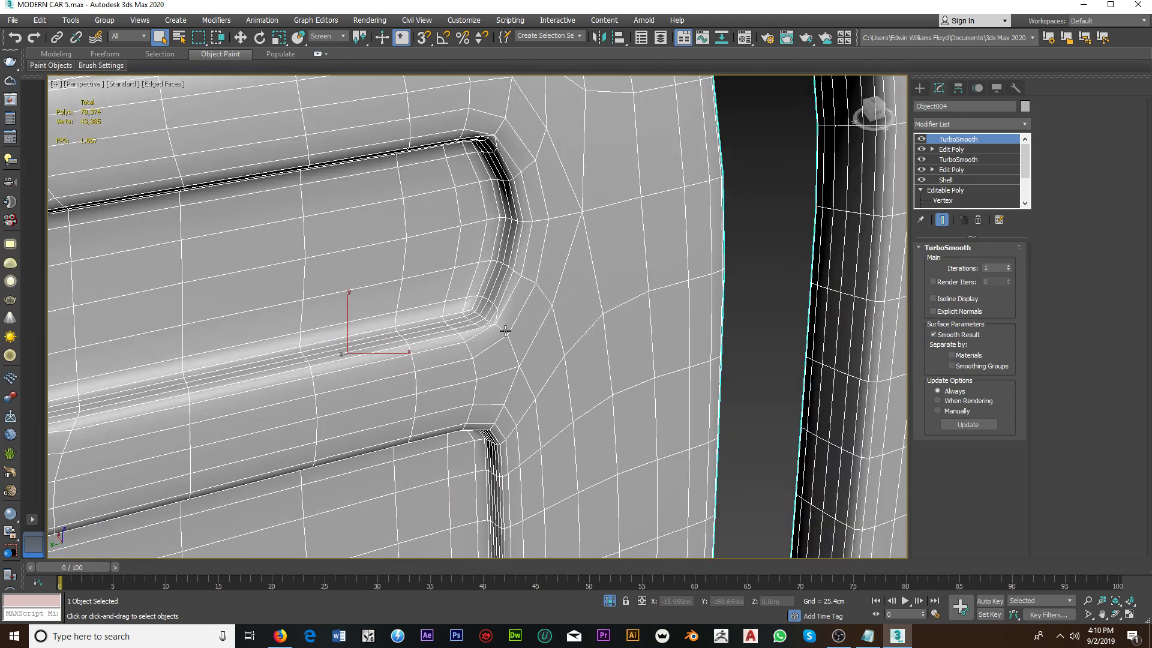
pyautogui.scroll(-2, 505, 331)
pyautogui.scroll(-2, 505, 330)
# Step: Switch the TurboSmooth off to inspect the unsmoothed handle recess corner
pyautogui.click(922, 140)
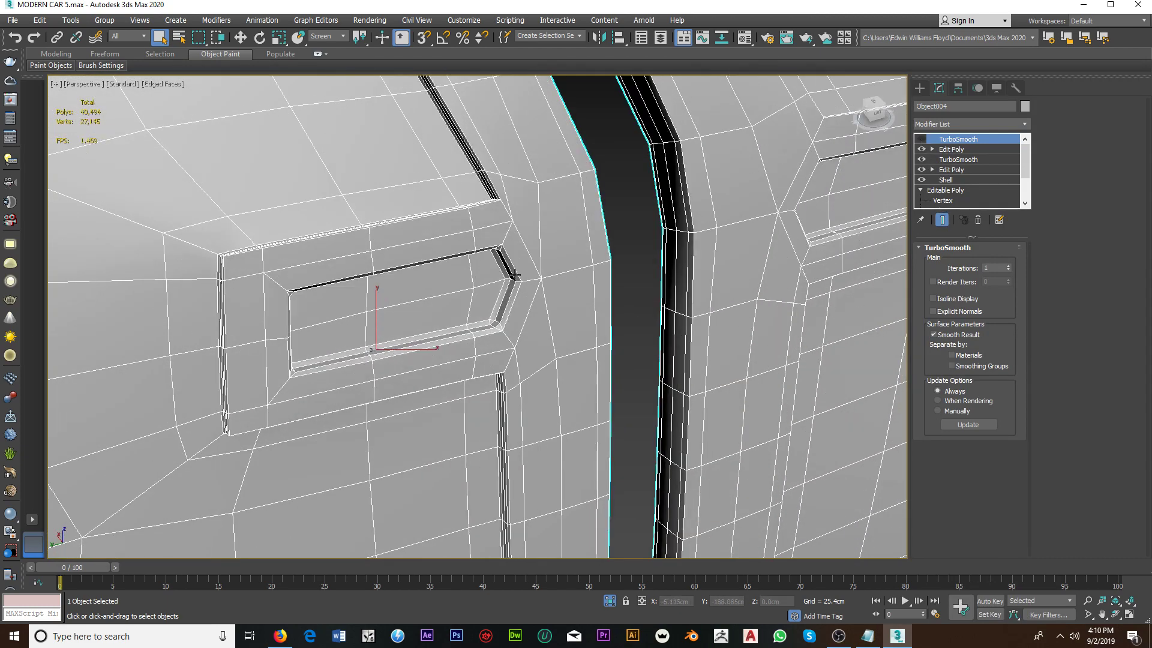
pyautogui.scroll(2, 453, 265)
pyautogui.moveTo(452, 265)
pyautogui.mouseDown(button='middle')
pyautogui.moveTo(610, 290)
pyautogui.moveTo(619, 270)
pyautogui.moveTo(694, 352)
pyautogui.moveTo(647, 362)
pyautogui.moveTo(688, 376)
pyautogui.mouseUp(button='middle')
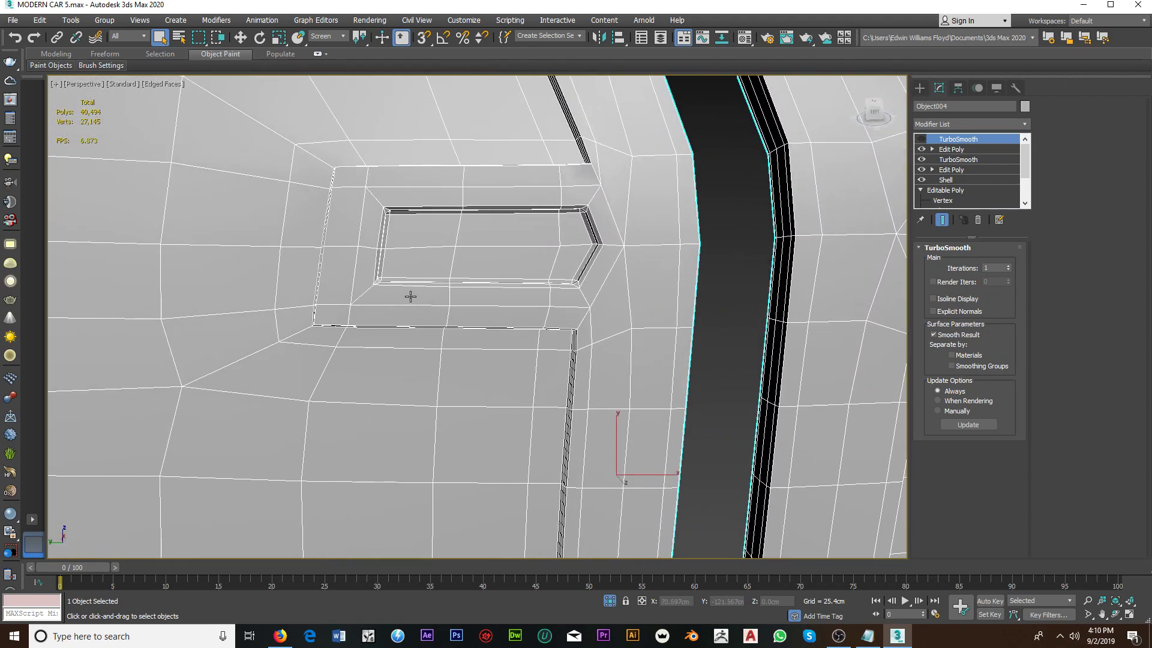
pyautogui.scroll(2, 390, 287)
pyautogui.scroll(3, 373, 283)
pyautogui.scroll(-3, 373, 282)
pyautogui.scroll(-2, 372, 282)
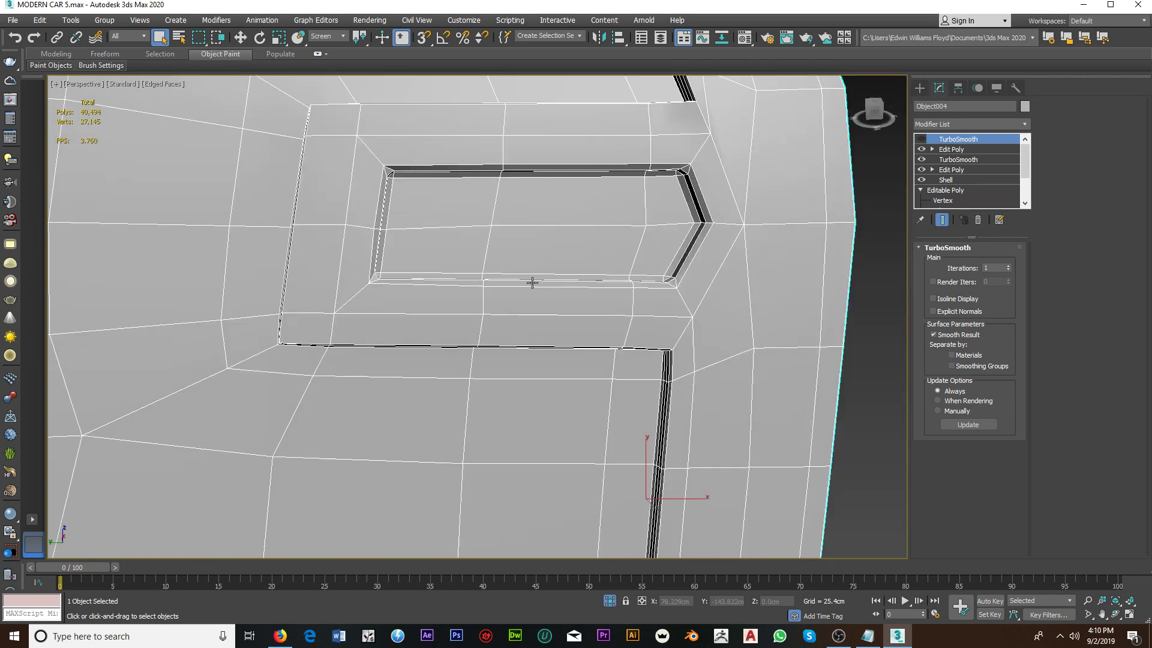
pyautogui.moveTo(532, 282)
pyautogui.mouseDown(button='middle')
pyautogui.moveTo(596, 288)
pyautogui.moveTo(593, 307)
pyautogui.moveTo(574, 314)
pyautogui.mouseUp(button='middle')
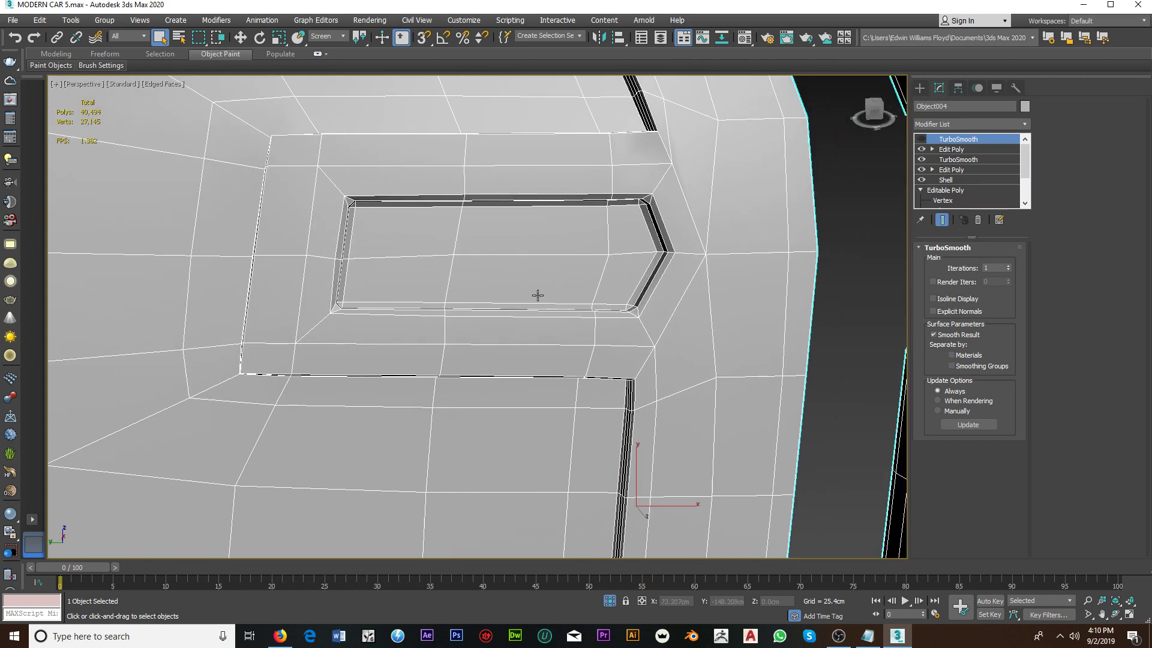
# Step: Set TurboSmooth iterations to 2, disable it, and return to the Edit Poly modifier
pyautogui.click(921, 139)
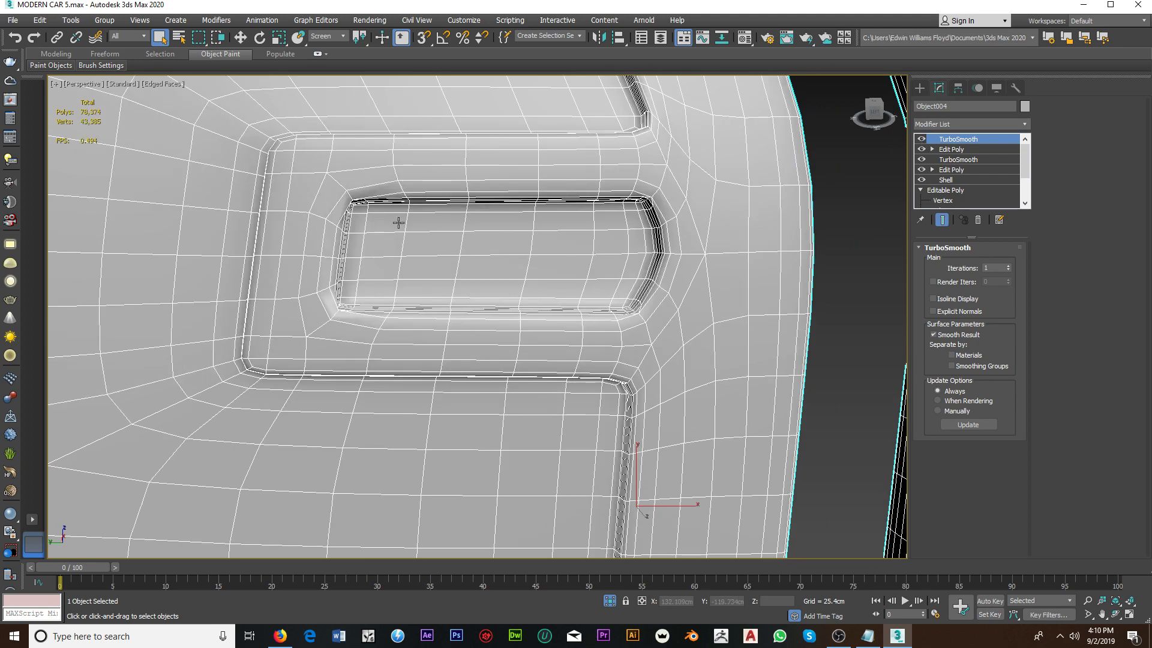
pyautogui.click(1009, 266)
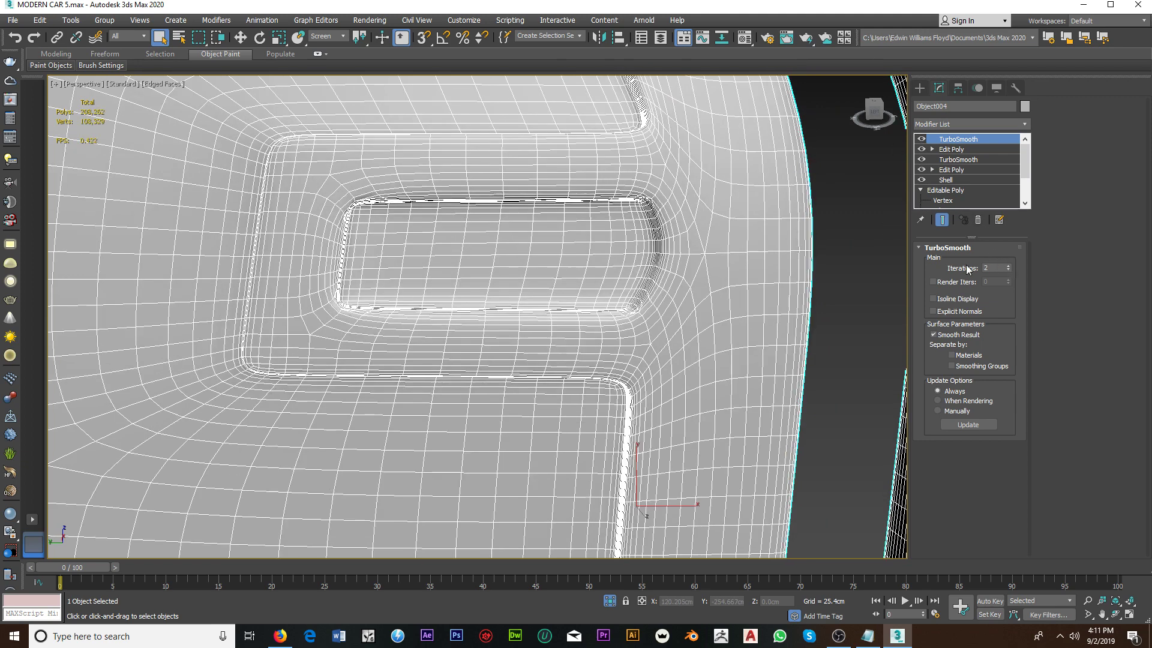
pyautogui.scroll(3, 648, 199)
pyautogui.scroll(-4, 672, 210)
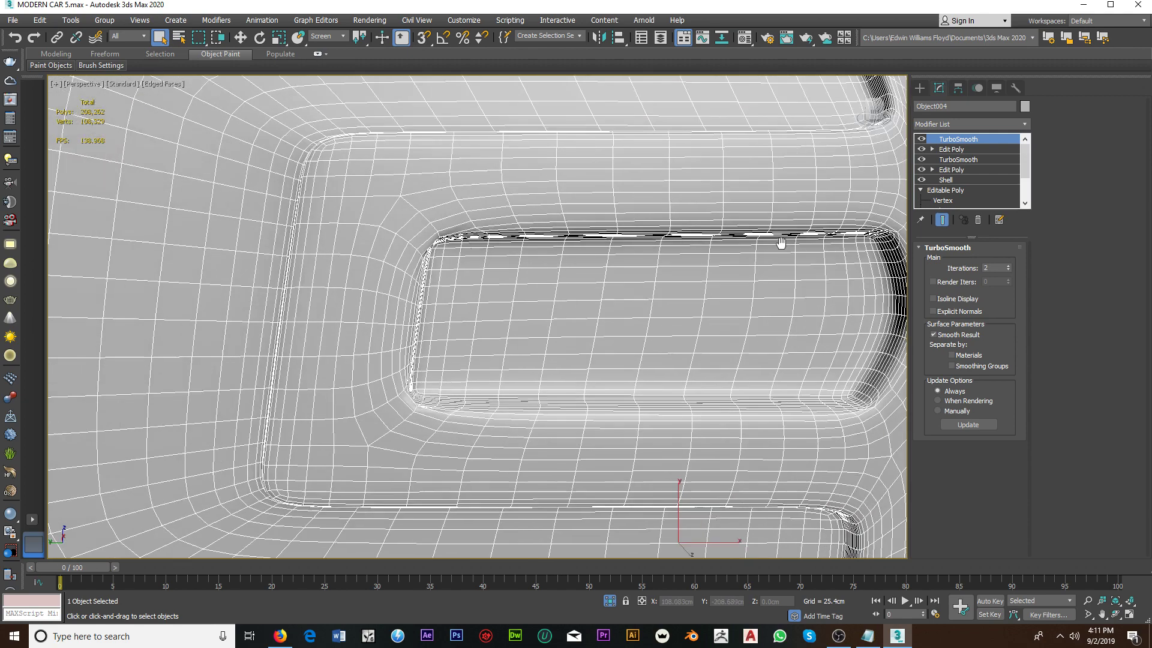
pyautogui.moveTo(780, 150); pyautogui.dragTo(695, 221, button='middle')
pyautogui.scroll(-3, 526, 260)
pyautogui.scroll(3, 526, 260)
pyautogui.scroll(2, 420, 180)
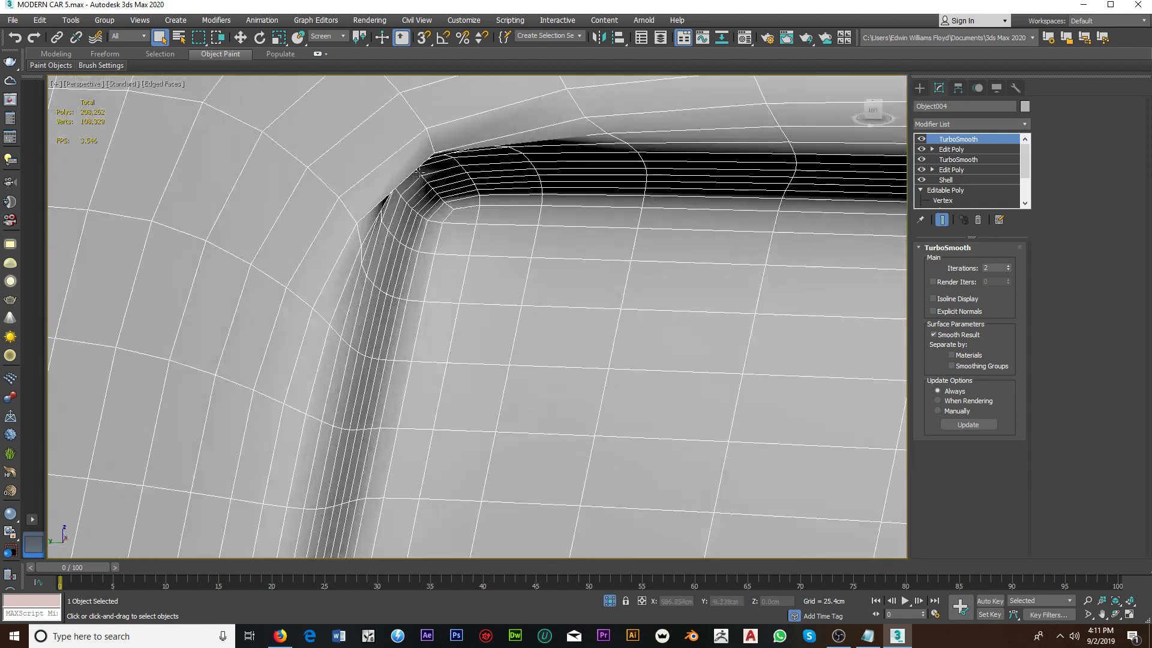
pyautogui.click(921, 139)
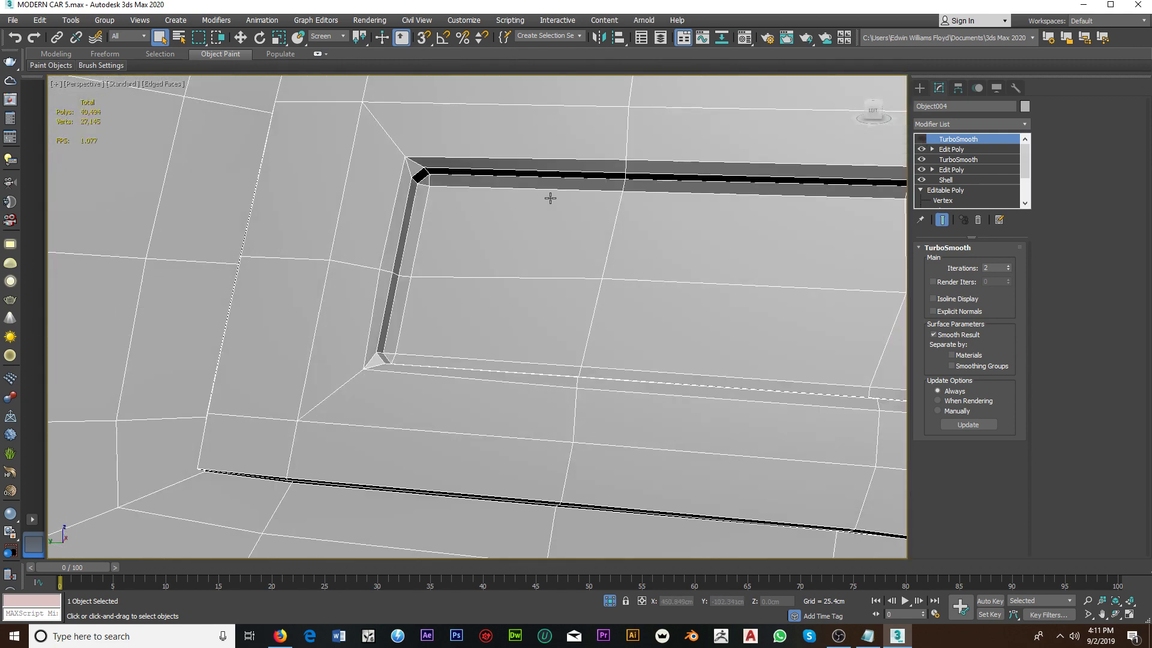
pyautogui.keyDown('alt'); pyautogui.moveTo(548, 195); pyautogui.dragTo(776, 206, button='middle'); pyautogui.keyUp('alt')
pyautogui.click(953, 149)
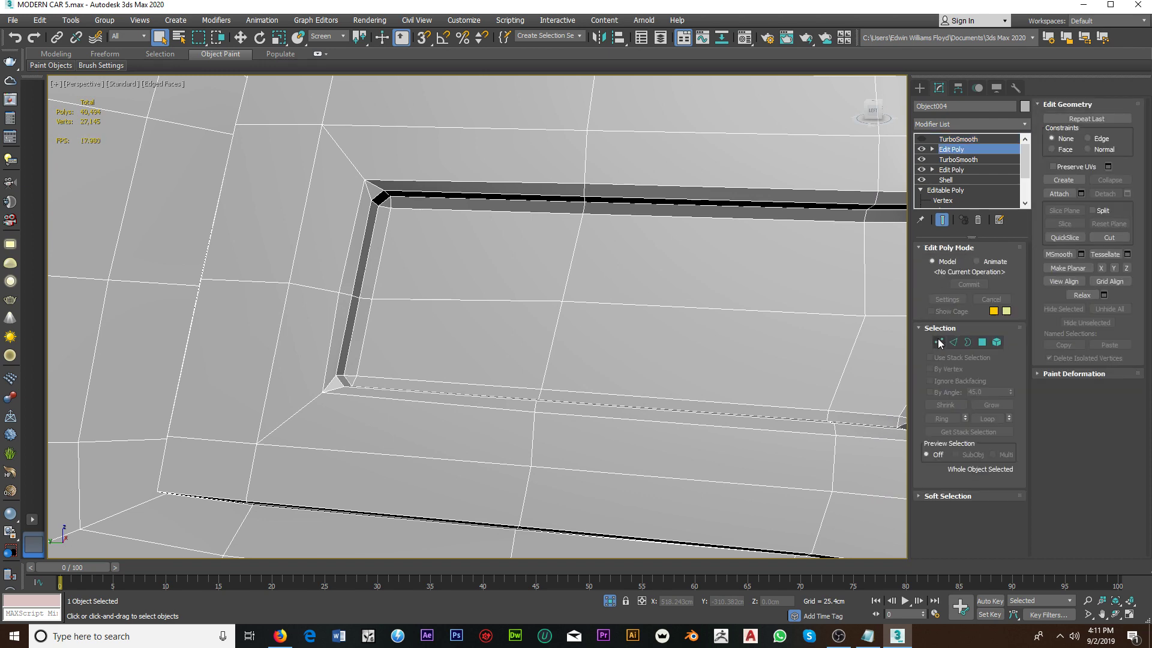
# Step: Select the handle recess's four corner vertices
pyautogui.click(365, 179)
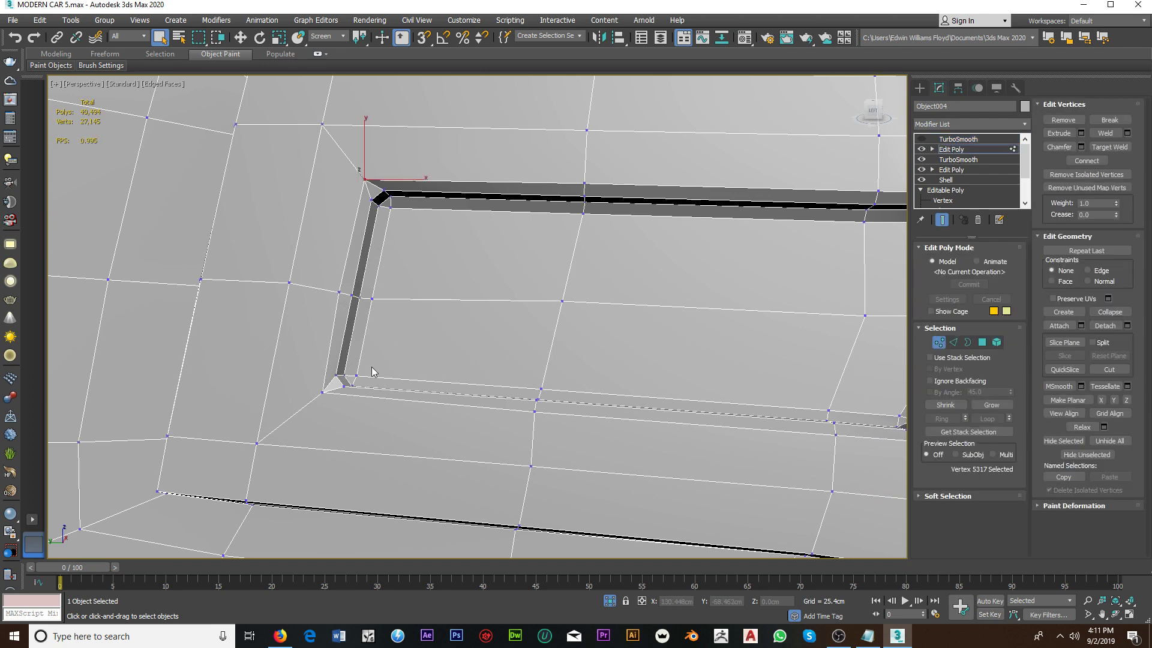
pyautogui.keyDown('ctrl'); pyautogui.click(321, 393); pyautogui.keyUp('ctrl')
pyautogui.scroll(-3, 545, 339)
pyautogui.scroll(2, 579, 342)
pyautogui.moveTo(579, 342); pyautogui.dragTo(532, 371, button='middle')
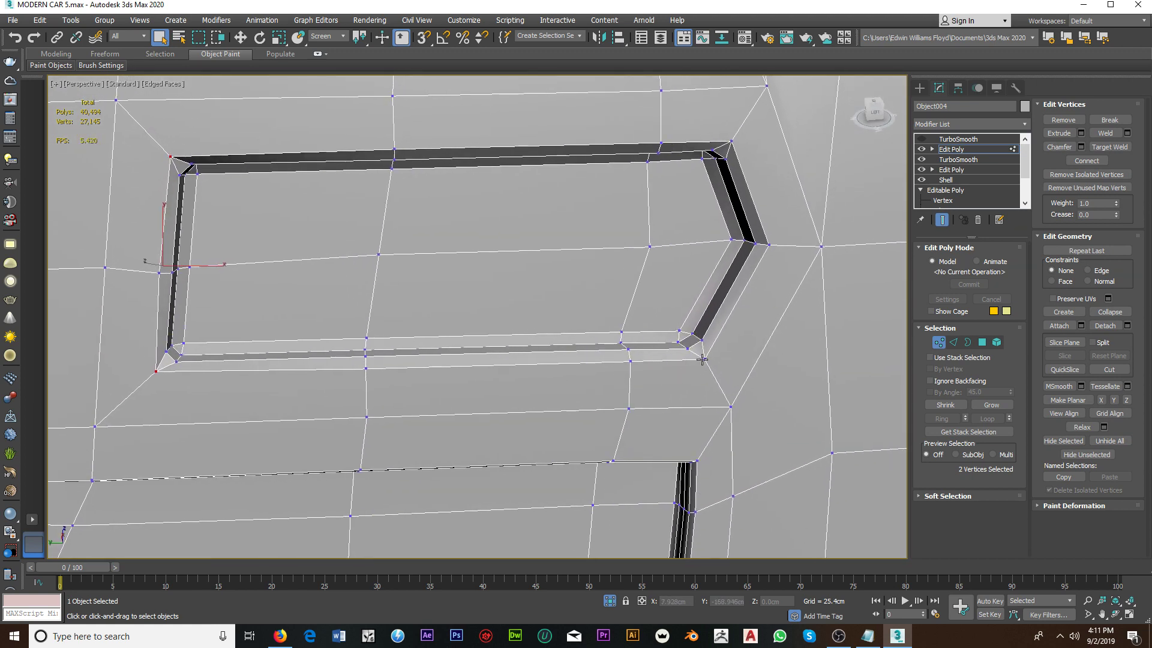
pyautogui.keyDown('ctrl'); pyautogui.click(705, 359); pyautogui.keyUp('ctrl')
pyautogui.keyDown('ctrl'); pyautogui.click(731, 142); pyautogui.keyUp('ctrl')
# Step: Chamfer the four selected corner vertices by 0.2cm
pyautogui.click(1081, 147)
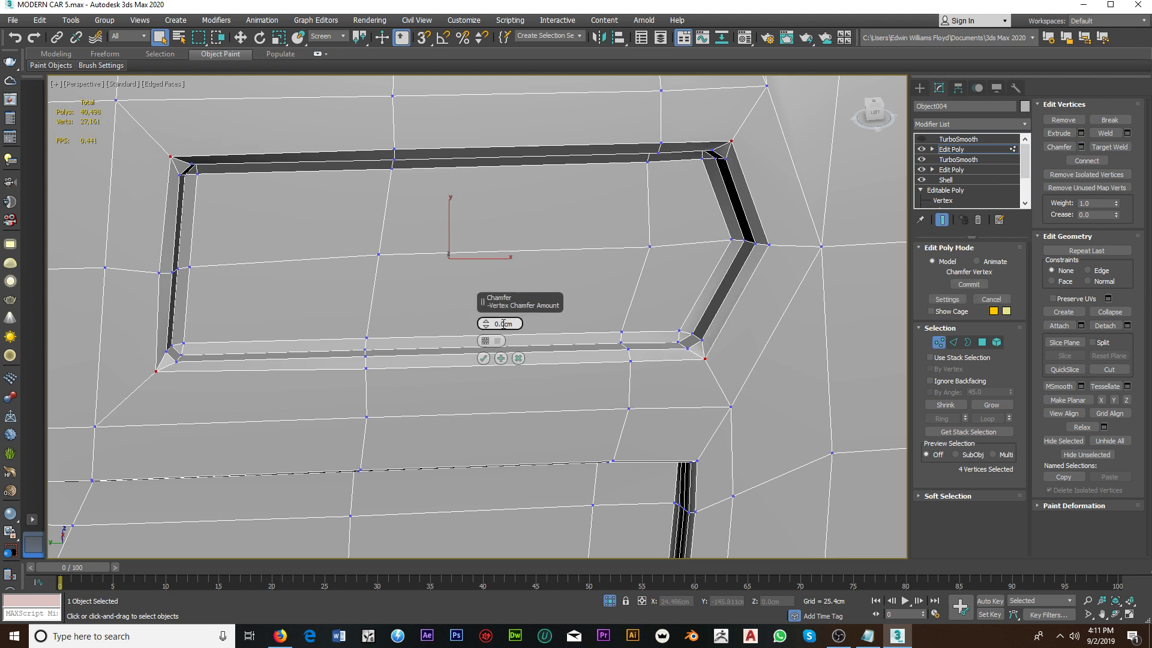
pyautogui.write('0.2')
pyautogui.press('Return')
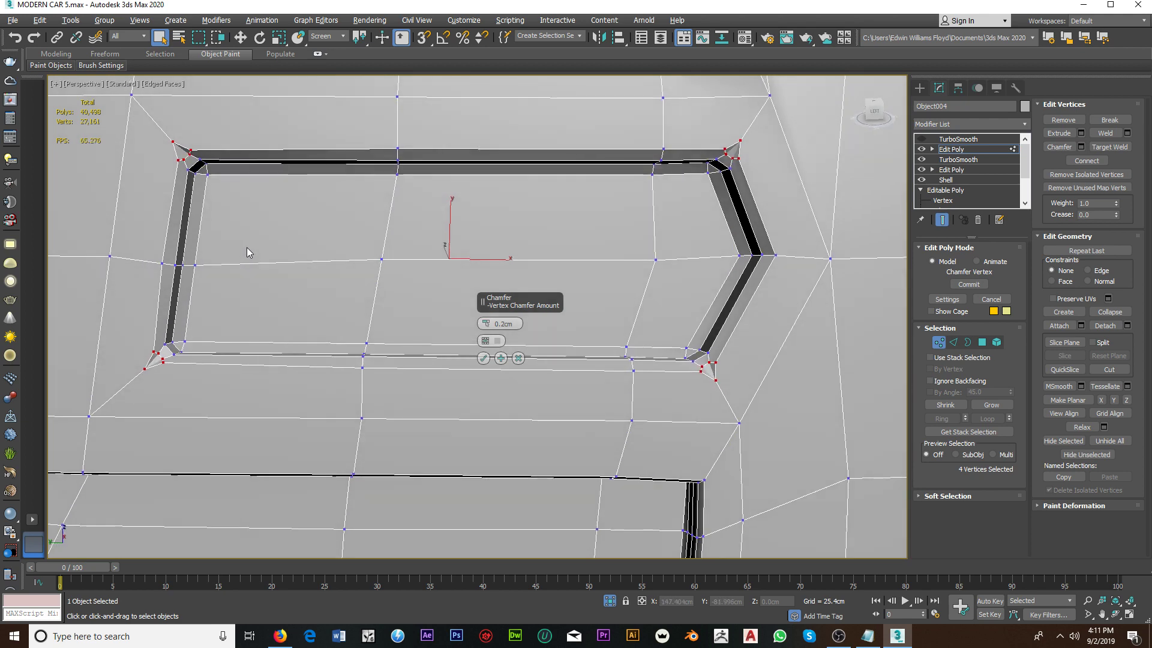
pyautogui.moveTo(247, 247); pyautogui.dragTo(317, 241, button='middle')
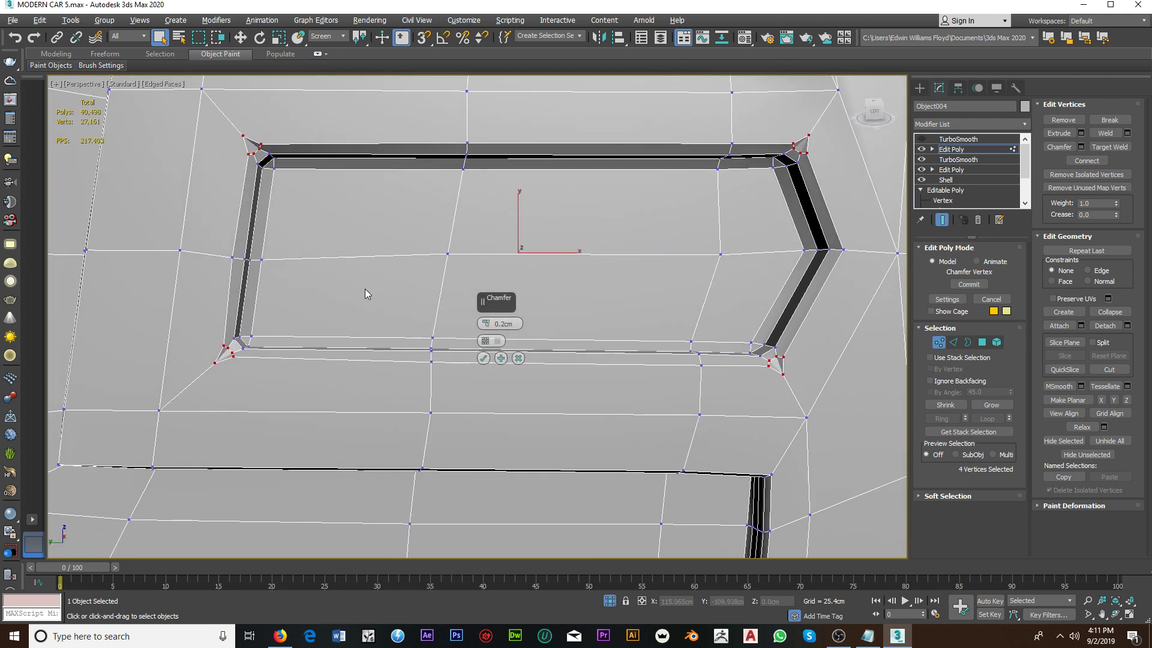
pyautogui.click(484, 358)
# Step: Target Weld the first two stray chamfer vertices onto their neighbours
pyautogui.moveTo(382, 204); pyautogui.dragTo(411, 304, button='middle')
pyautogui.scroll(2, 411, 303)
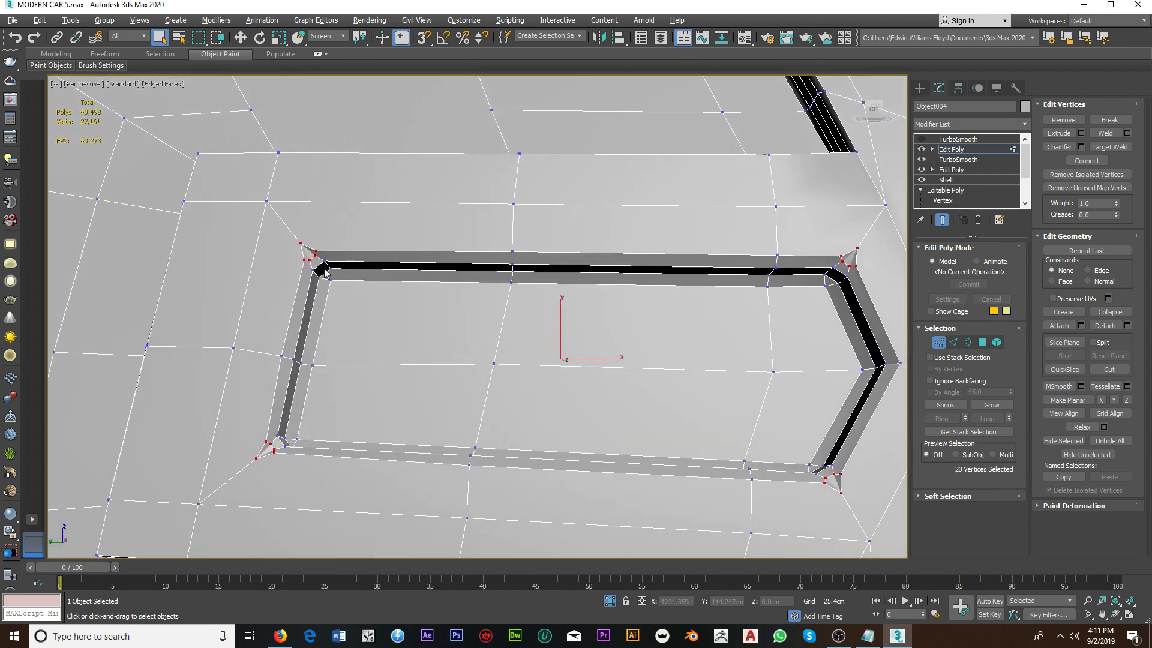
pyautogui.scroll(6, 311, 257)
pyautogui.rightClick(310, 257)
pyautogui.click(303, 318)
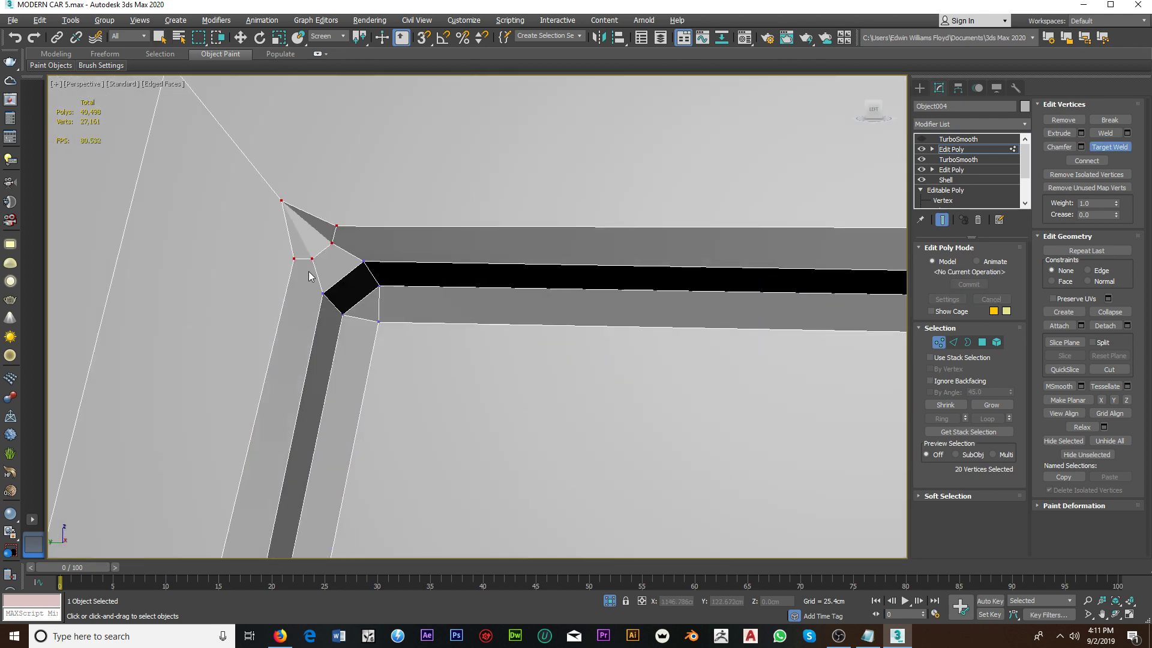
pyautogui.moveTo(312, 259); pyautogui.dragTo(282, 200)
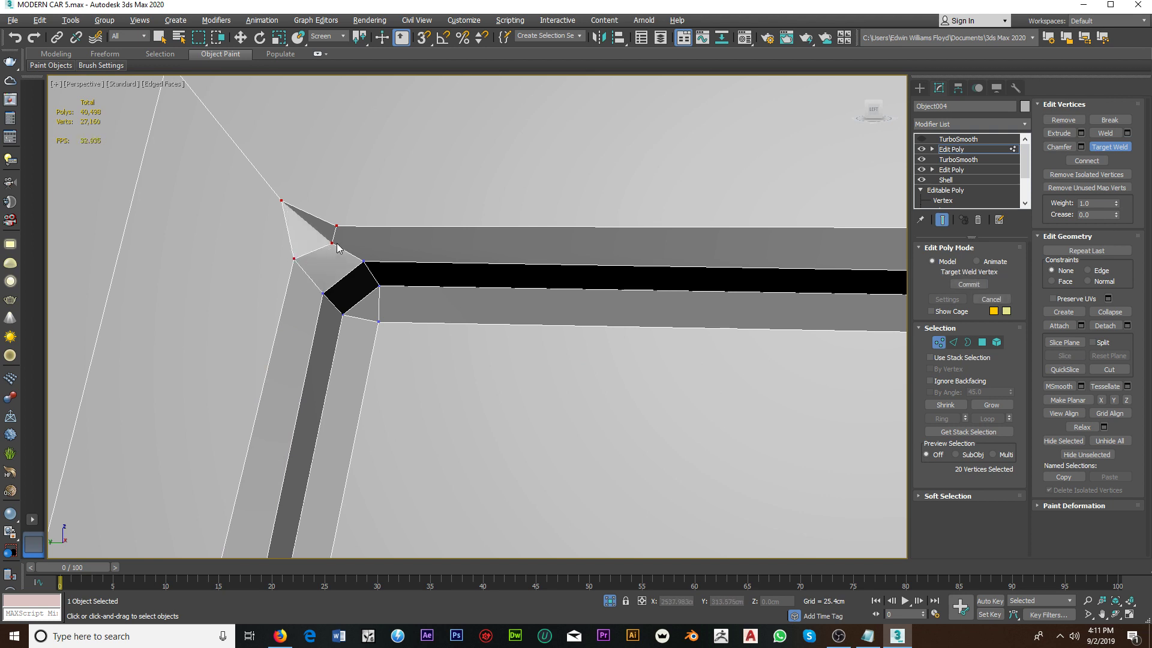
pyautogui.moveTo(332, 243)
pyautogui.mouseDown()
pyautogui.moveTo(337, 225)
pyautogui.moveTo(260, 152)
pyautogui.mouseUp()
# Step: Target-weld the remaining stray chamfer vertices at the other recess corners
pyautogui.scroll(-3, 317, 225)
pyautogui.moveTo(318, 360); pyautogui.dragTo(376, 354, button='middle')
pyautogui.scroll(2, 372, 369)
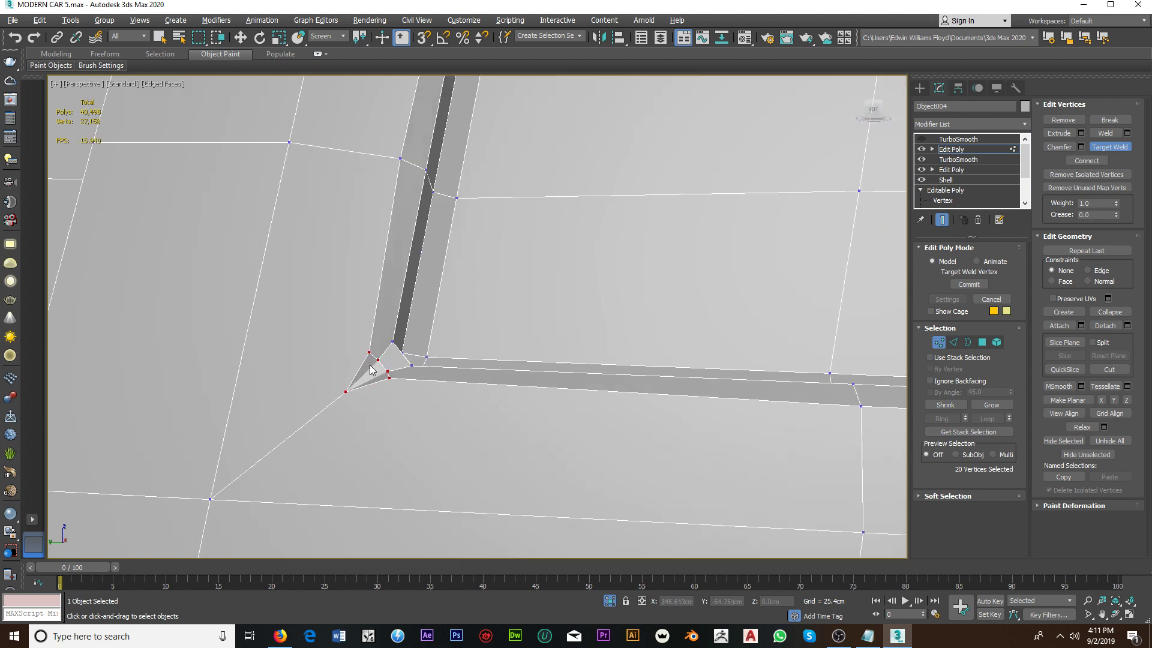
pyautogui.click(369, 352)
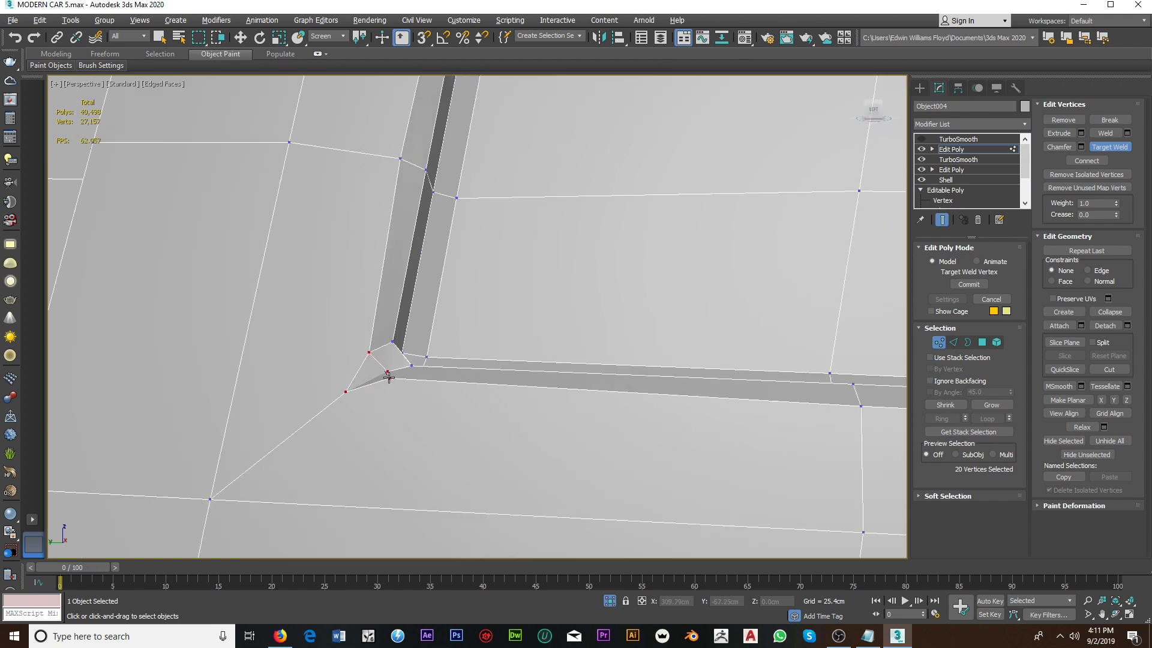
pyautogui.click(389, 377)
pyautogui.click(211, 499)
pyautogui.scroll(-5, 211, 499)
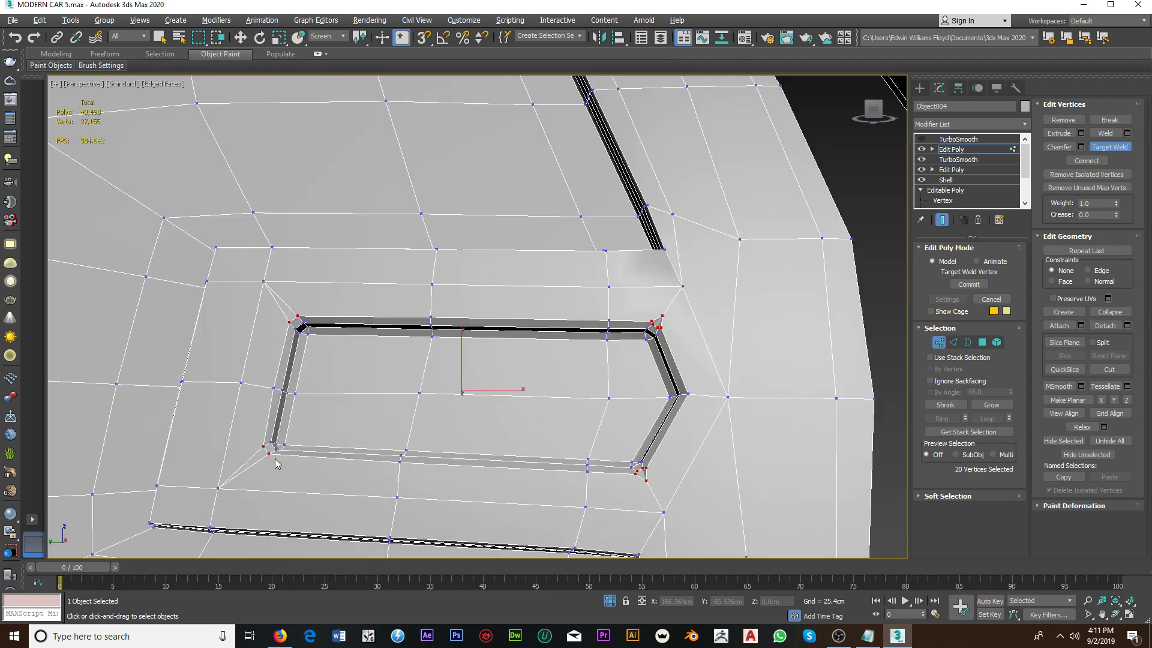
pyautogui.scroll(-1, 399, 380)
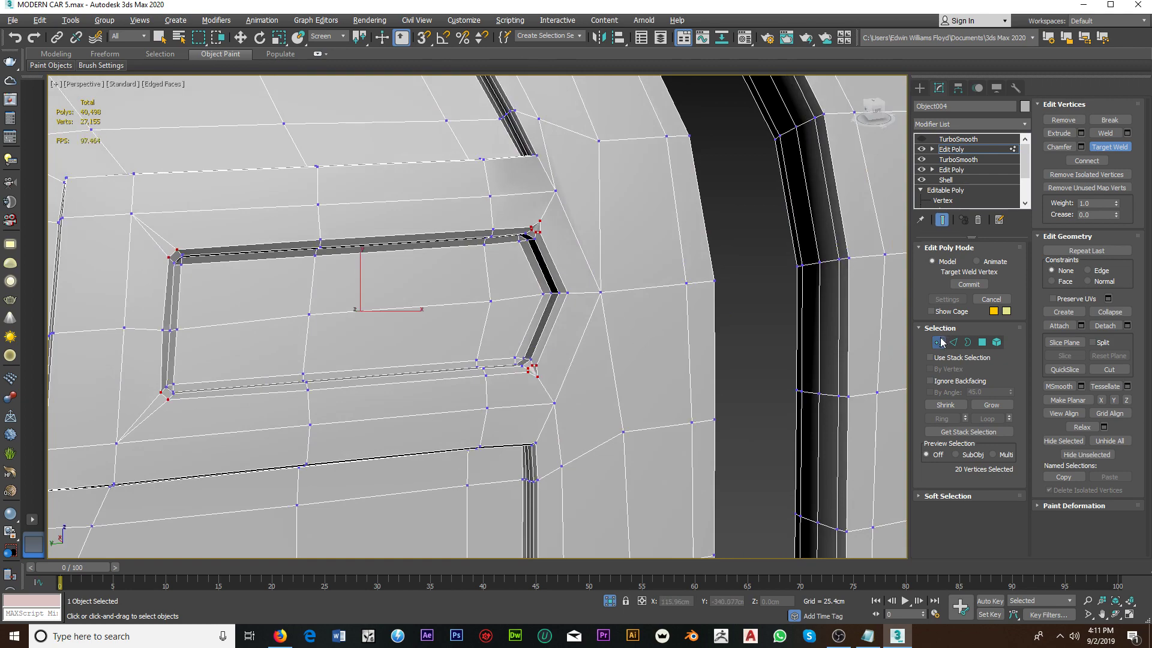
# Step: At object level, briefly preview the door with the top TurboSmooth on, then turn it off
pyautogui.click(939, 342)
pyautogui.click(922, 138)
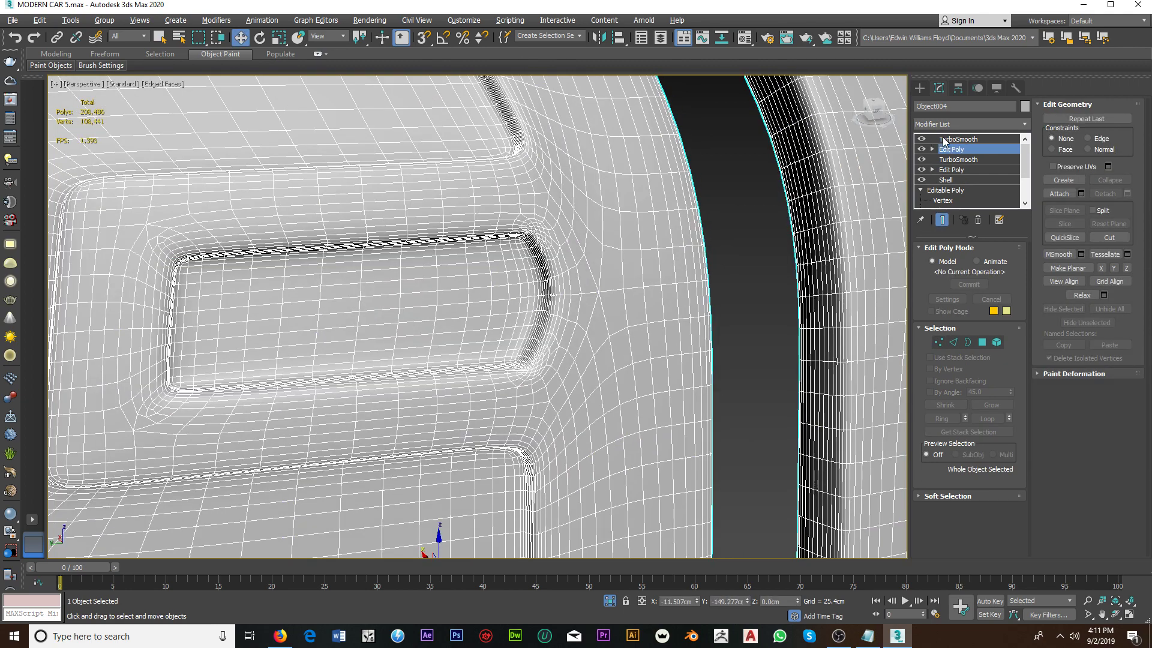
pyautogui.scroll(-2, 238, 180)
pyautogui.scroll(-2, 238, 181)
pyautogui.scroll(5, 238, 181)
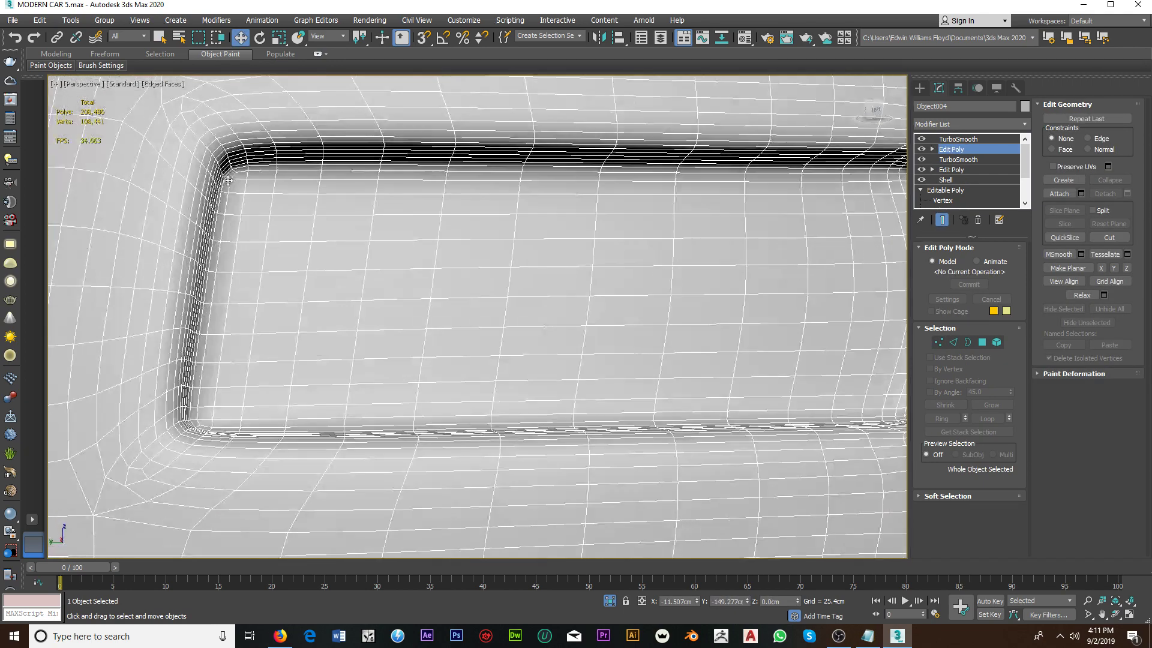
pyautogui.scroll(-1, 239, 181)
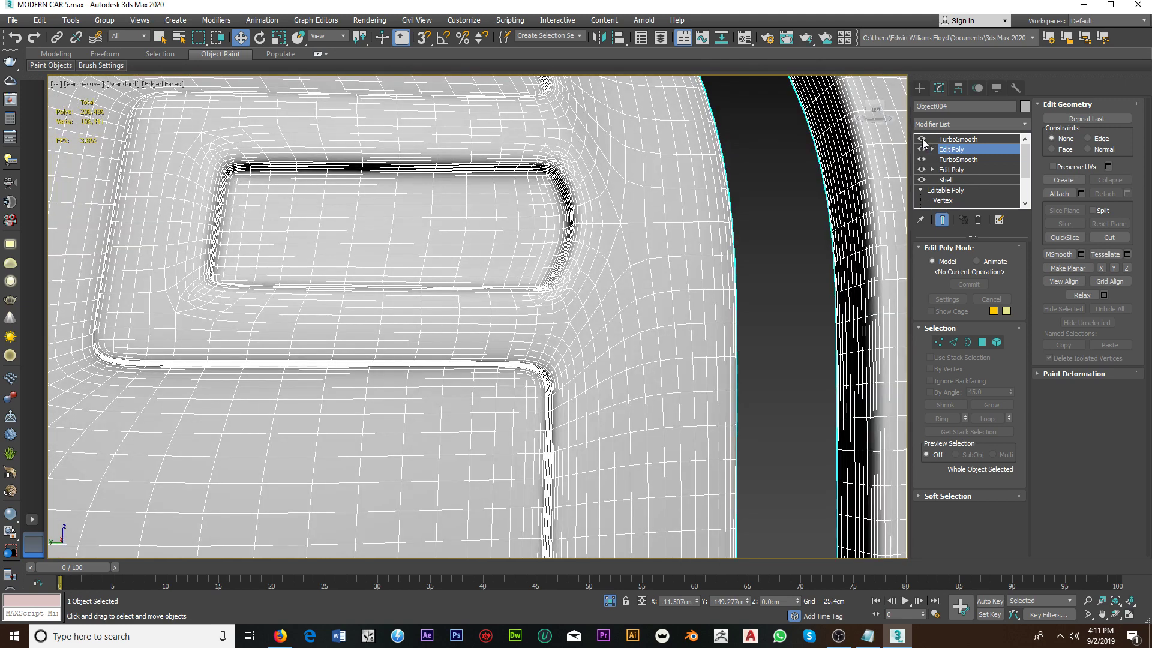
pyautogui.click(922, 139)
# Step: In Vertex mode, Target Weld the stray vertices at the pocket's upper corner
pyautogui.click(932, 149)
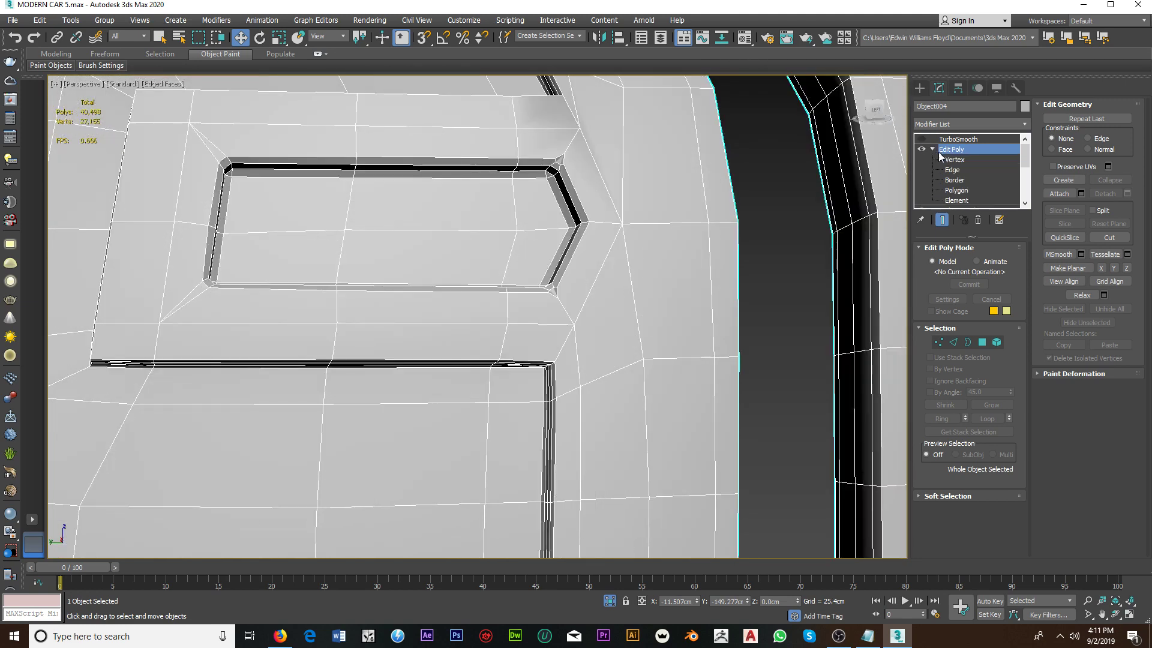
pyautogui.moveTo(673, 175); pyautogui.dragTo(568, 236, button='middle')
pyautogui.rightClick(543, 191)
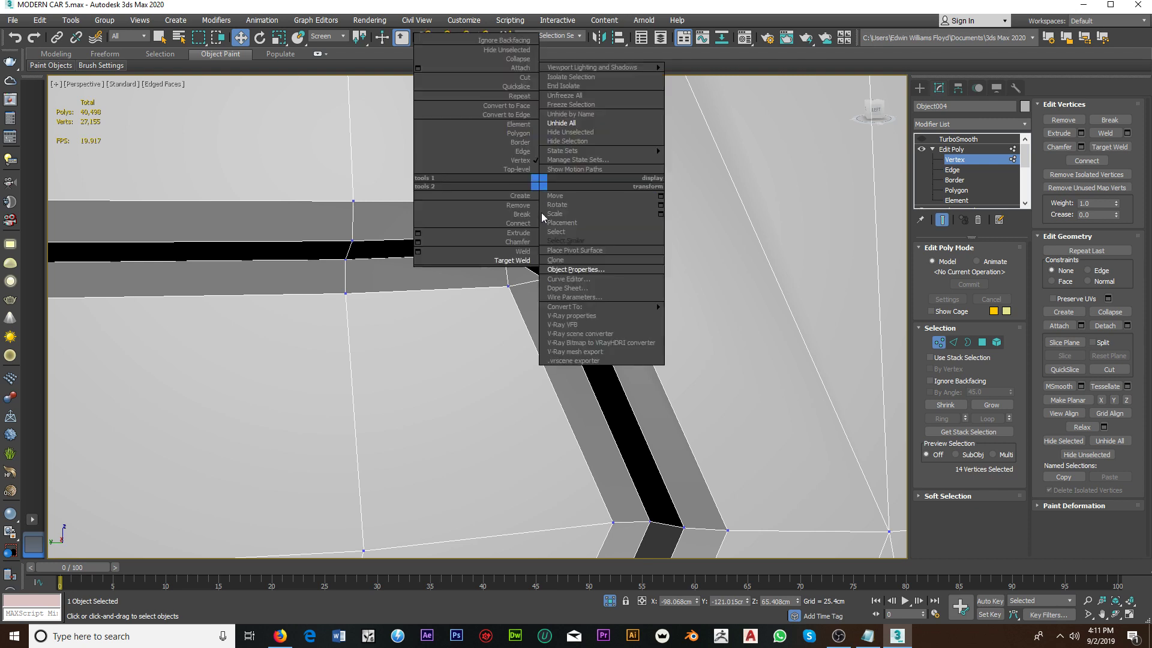
pyautogui.click(523, 257)
pyautogui.click(550, 212)
pyautogui.click(549, 202)
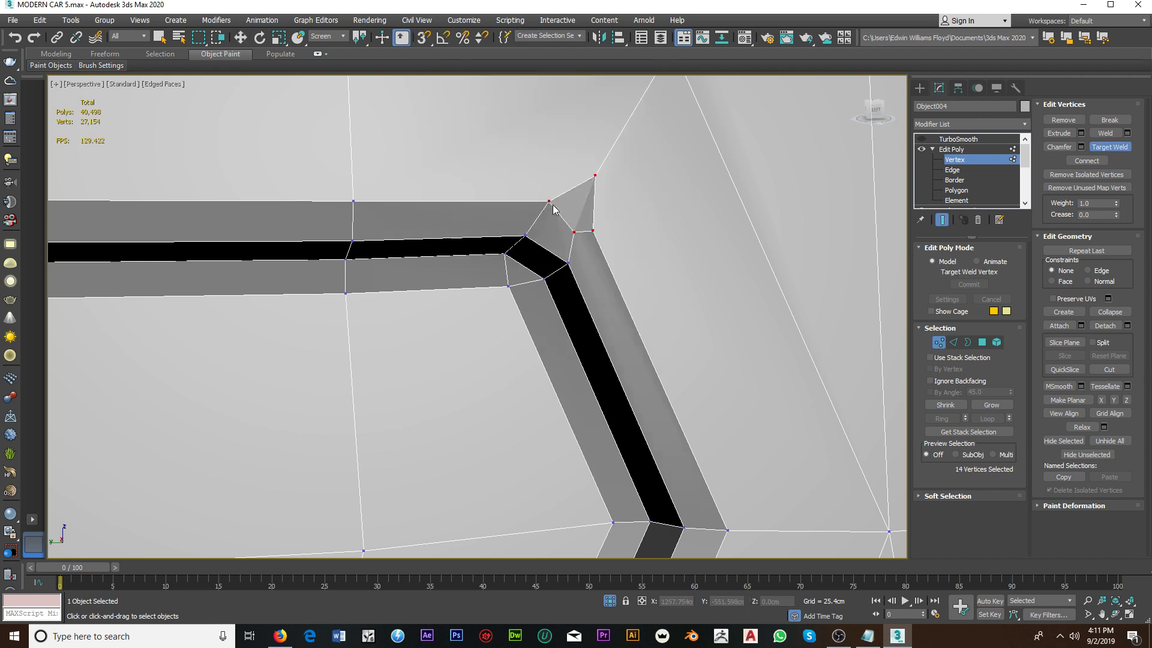
pyautogui.click(589, 233)
# Step: Target-weld the stray vertices at the pocket's bottom corner, bringing the mesh to 27,149 vertices
pyautogui.scroll(-2, 595, 206)
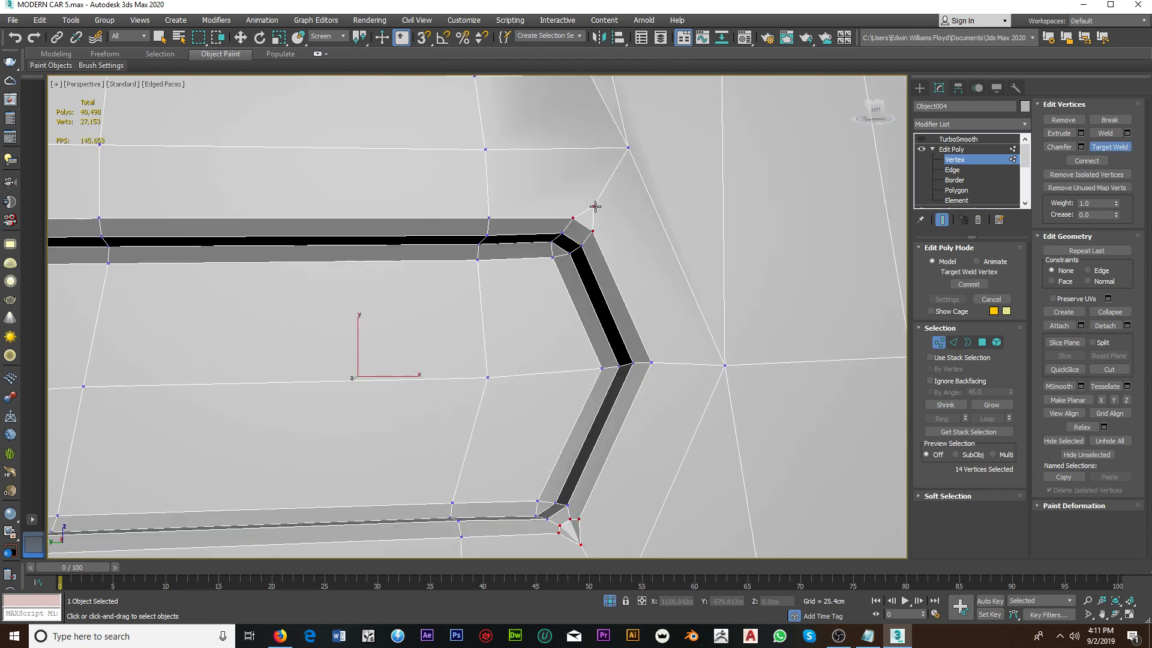
pyautogui.moveTo(636, 277); pyautogui.dragTo(643, 134, button='middle')
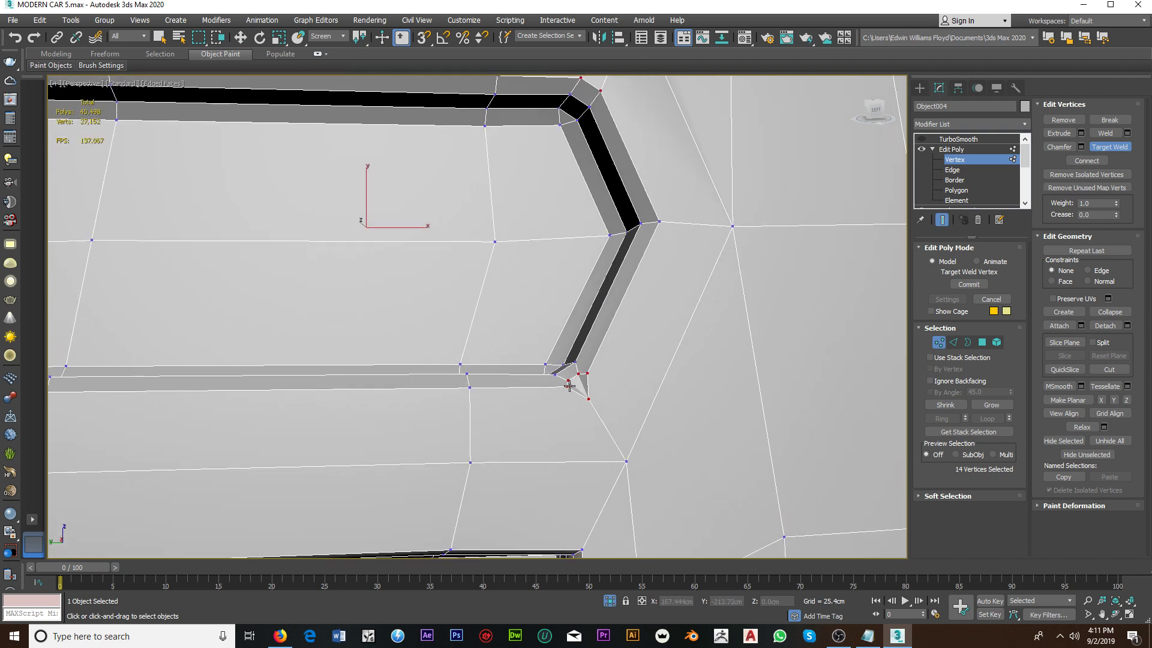
pyautogui.scroll(2, 567, 381)
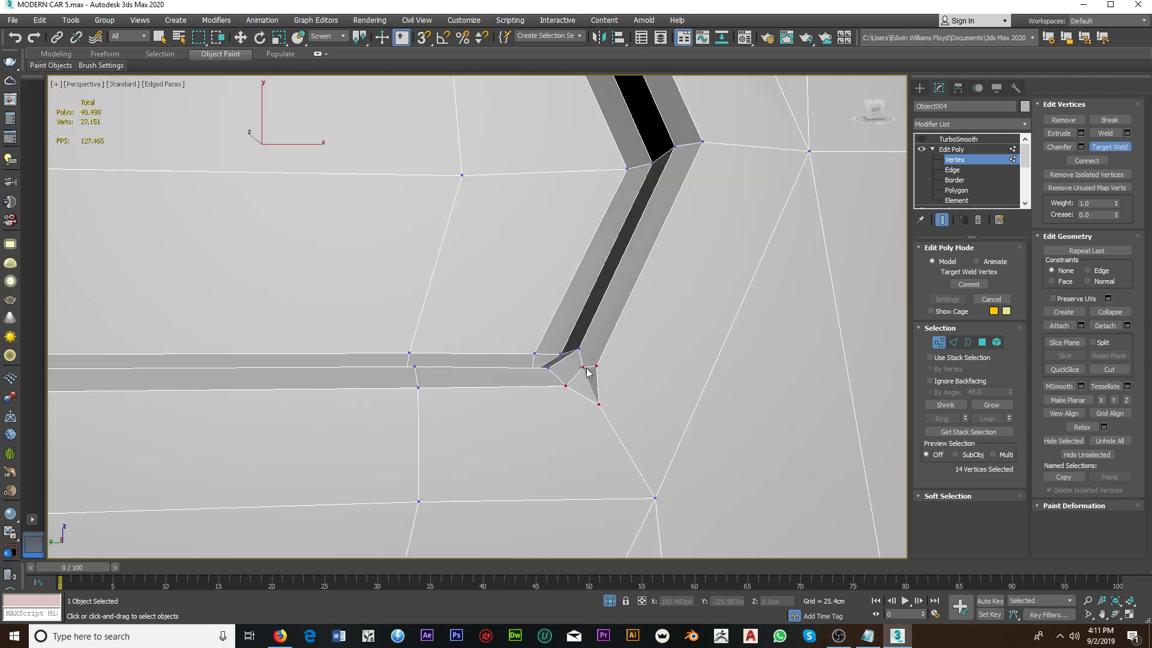
pyautogui.click(583, 367)
pyautogui.click(596, 365)
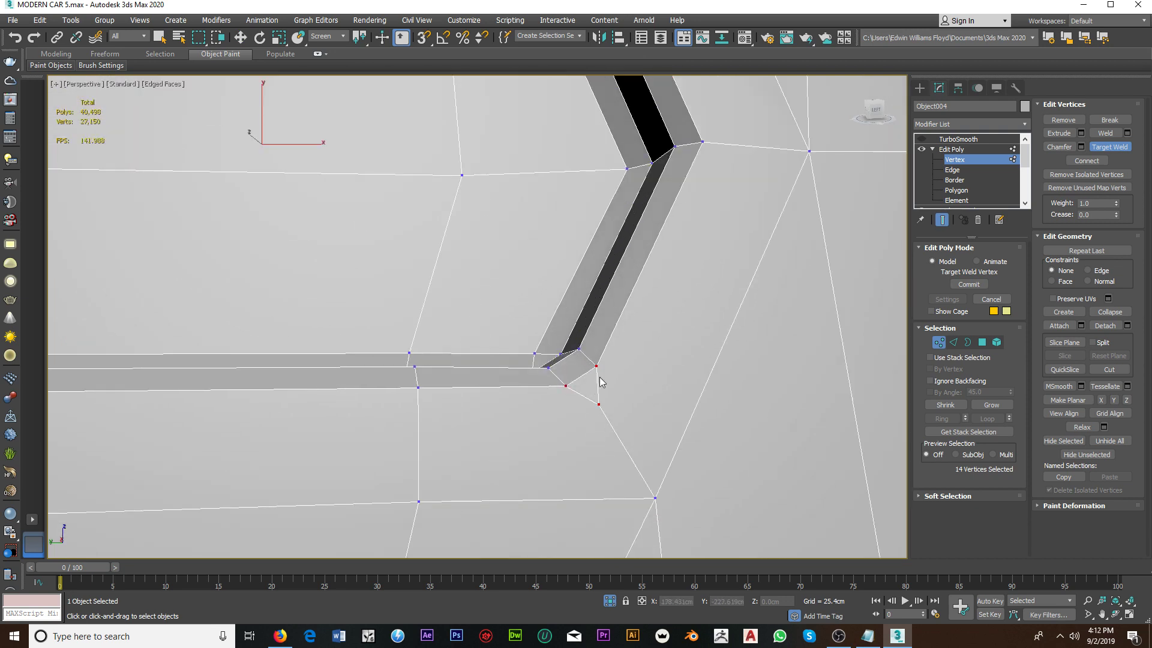
pyautogui.click(655, 496)
pyautogui.scroll(-3, 656, 496)
pyautogui.keyDown('alt'); pyautogui.moveTo(586, 430); pyautogui.dragTo(681, 371, button='middle'); pyautogui.keyUp('alt')
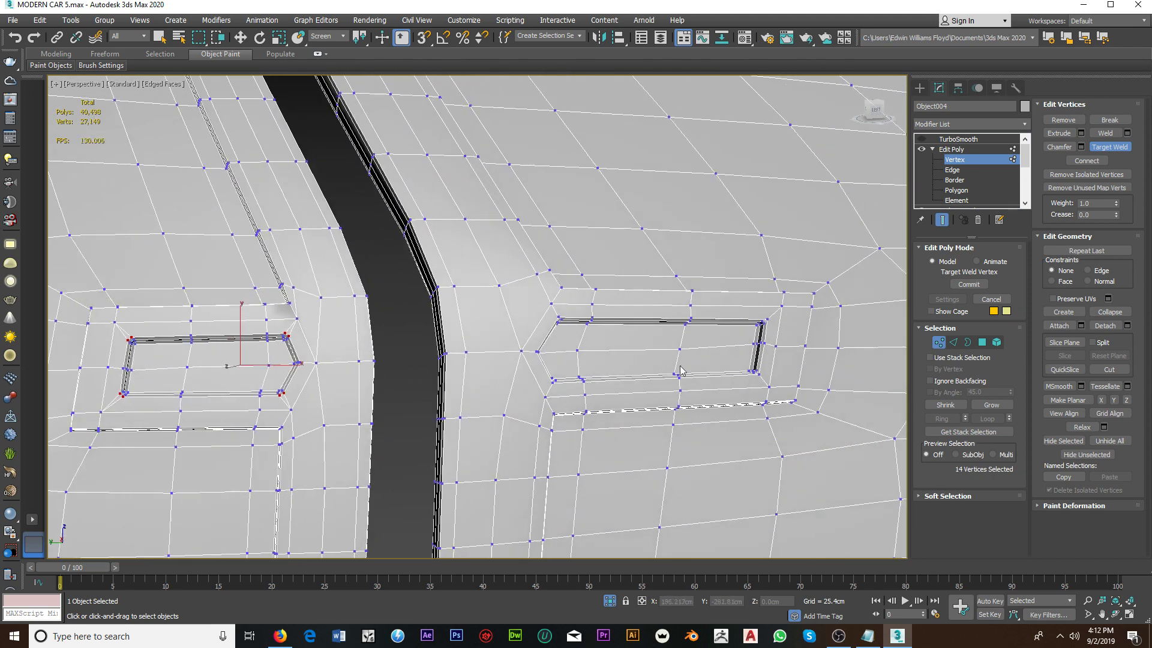
# Step: Select the other handle pocket's four corner vertices
pyautogui.scroll(2, 681, 370)
pyautogui.scroll(2, 772, 314)
pyautogui.scroll(2, 758, 334)
pyautogui.press('w')
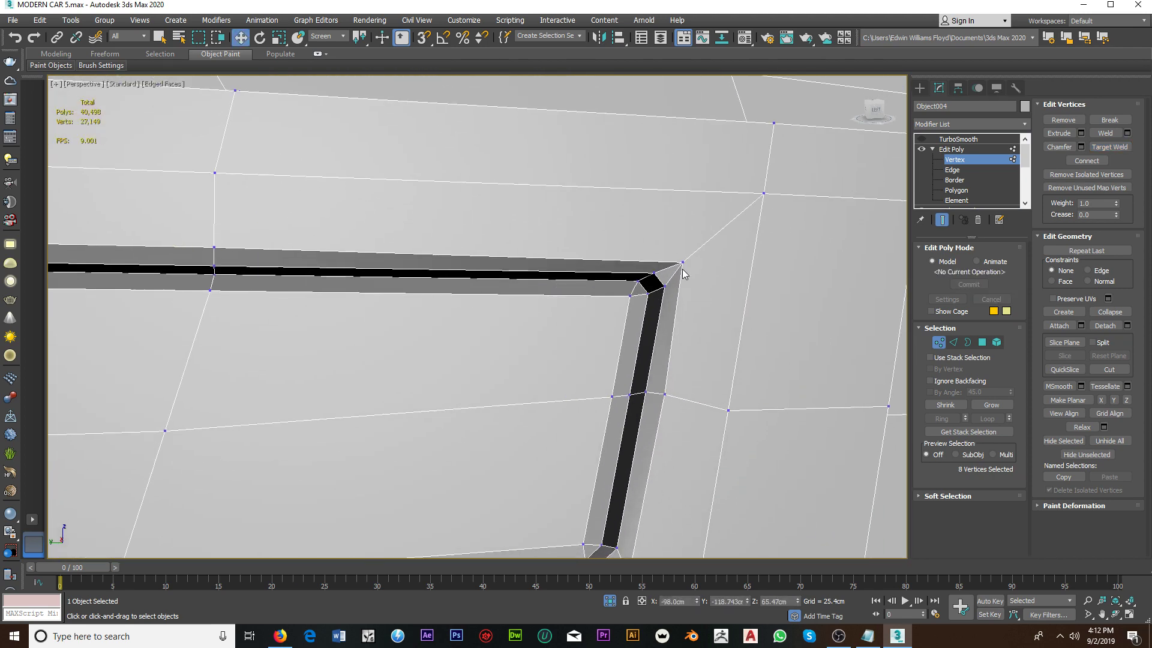
pyautogui.click(683, 264)
pyautogui.scroll(-2, 684, 267)
pyautogui.keyDown('ctrl'); pyautogui.click(649, 390); pyautogui.keyUp('ctrl')
pyautogui.scroll(-2, 630, 412)
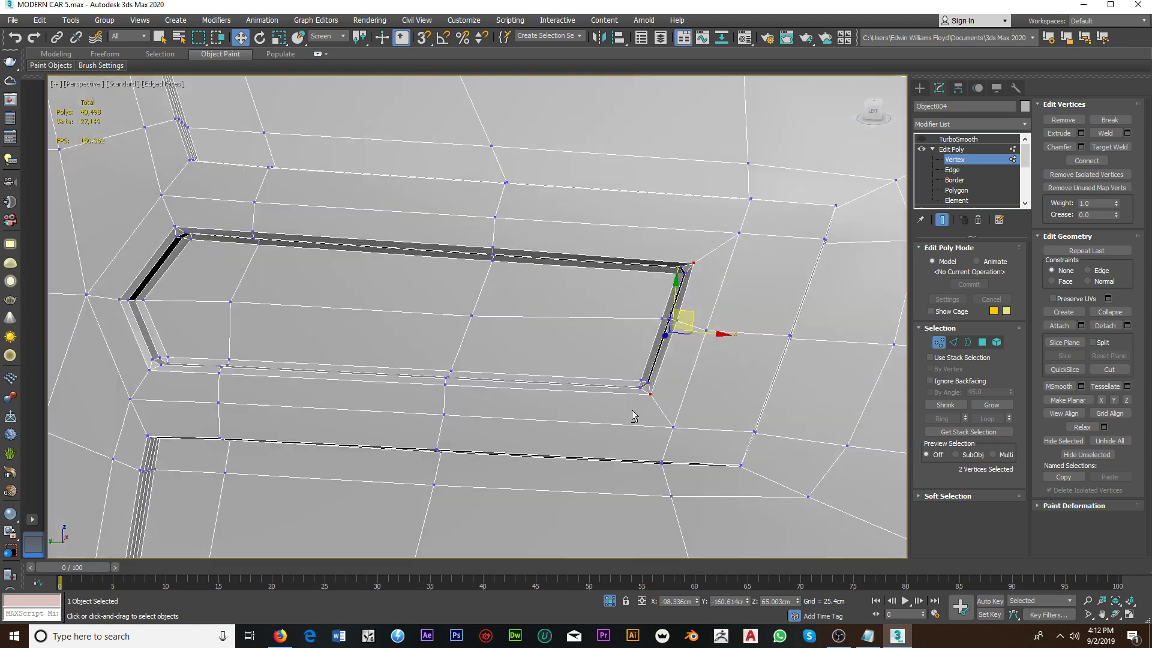
pyautogui.keyDown('alt'); pyautogui.moveTo(630, 411); pyautogui.dragTo(400, 358, button='middle'); pyautogui.keyUp('alt')
pyautogui.scroll(2, 318, 344)
pyautogui.keyDown('ctrl'); pyautogui.click(313, 343); pyautogui.keyUp('ctrl')
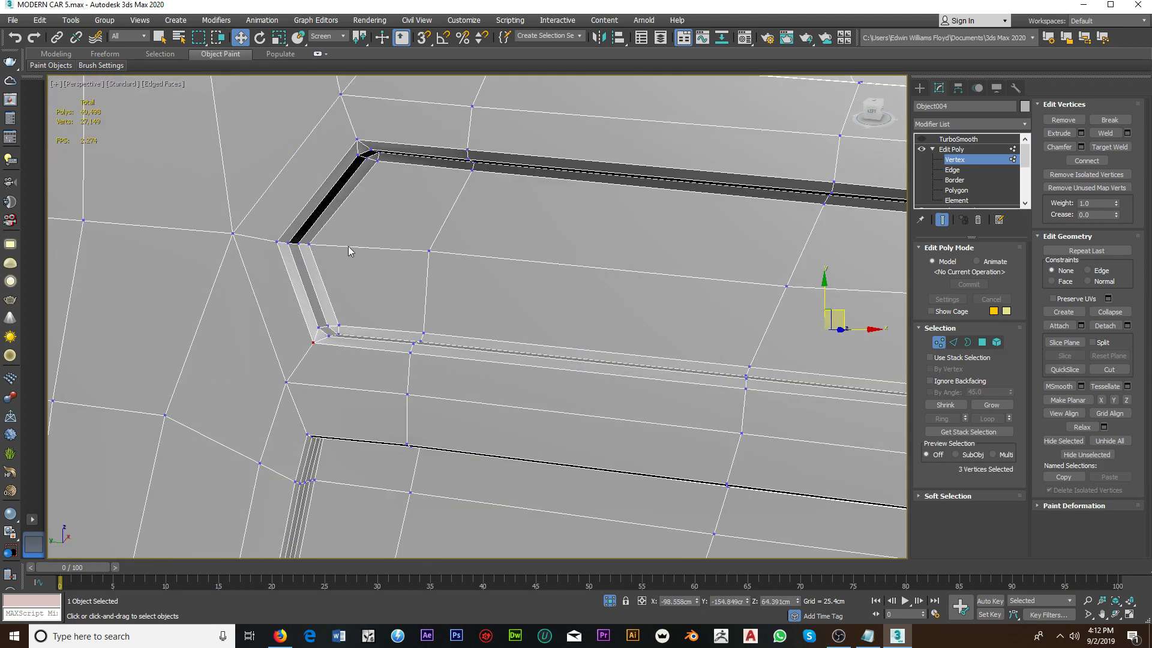
pyautogui.keyDown('ctrl'); pyautogui.click(356, 140); pyautogui.keyUp('ctrl')
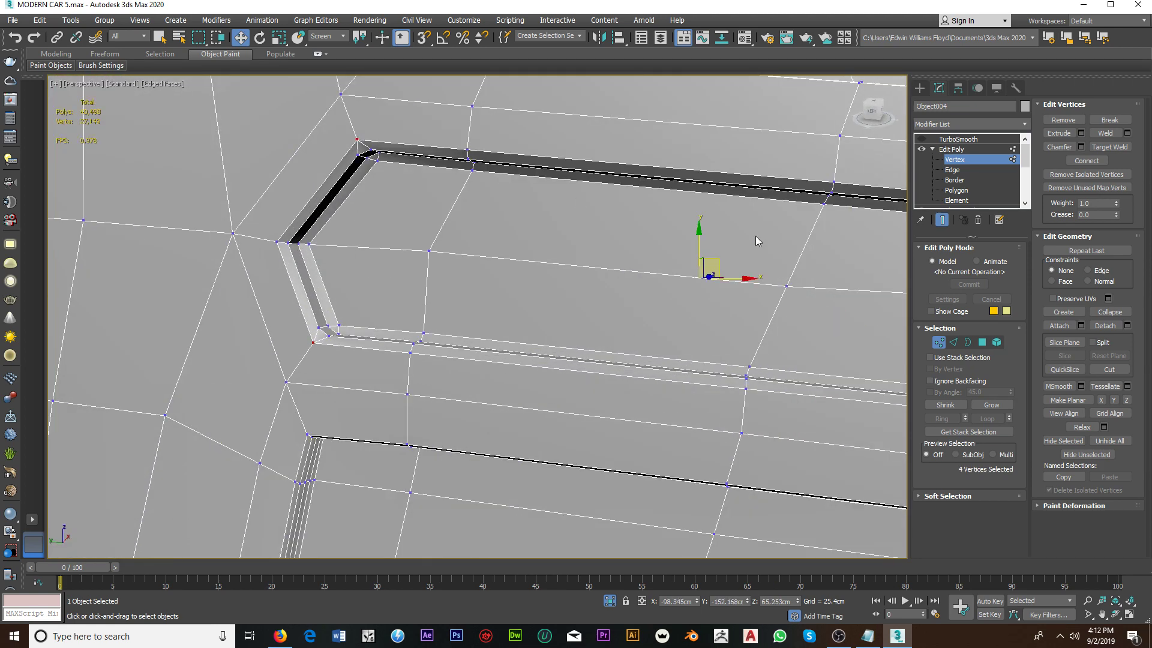
# Step: Chamfer the four pocket corners and Target Weld the first extra chamfer vertices
pyautogui.click(1081, 147)
pyautogui.click(485, 326)
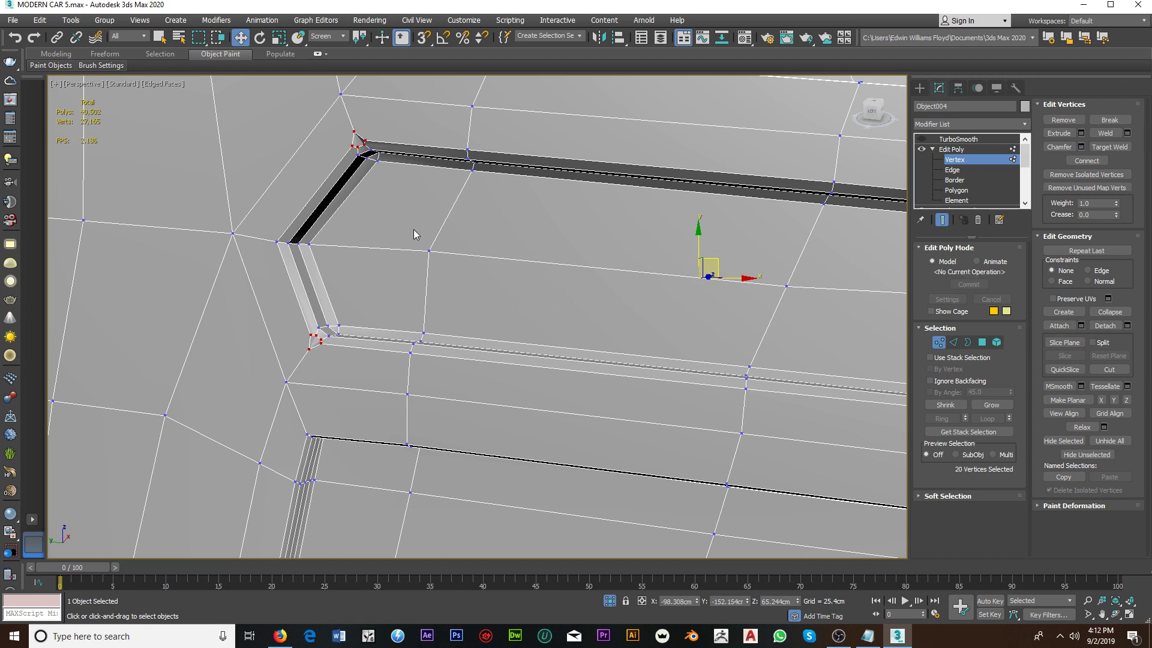
pyautogui.scroll(3, 458, 252)
pyautogui.scroll(3, 459, 252)
pyautogui.rightClick(461, 258)
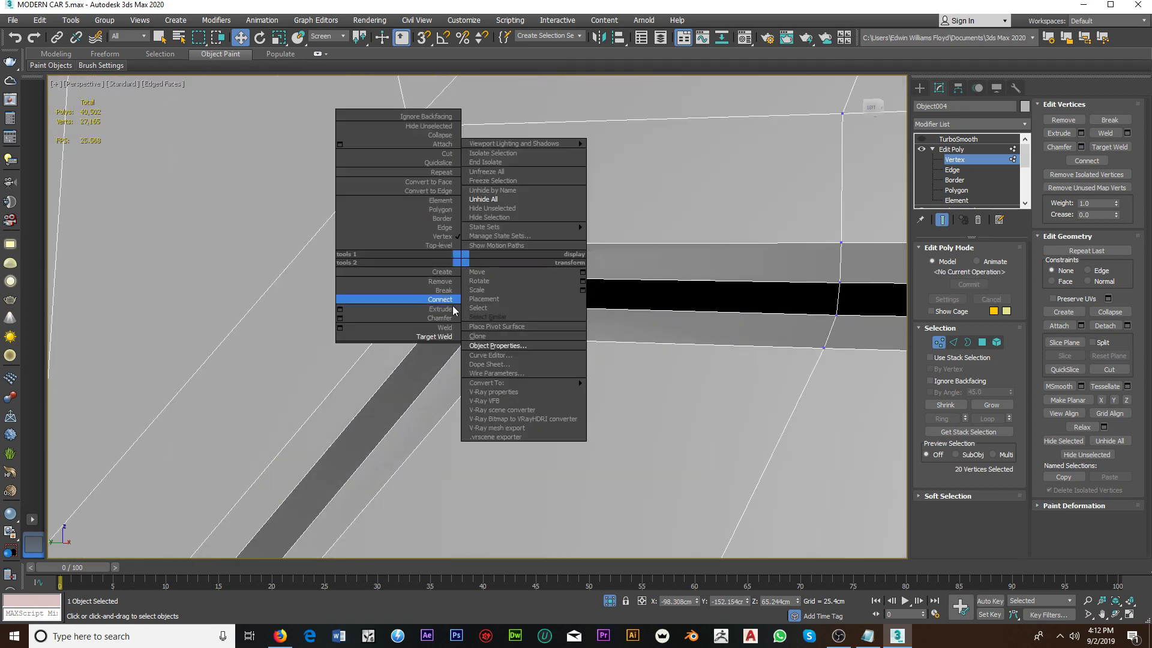
pyautogui.click(443, 336)
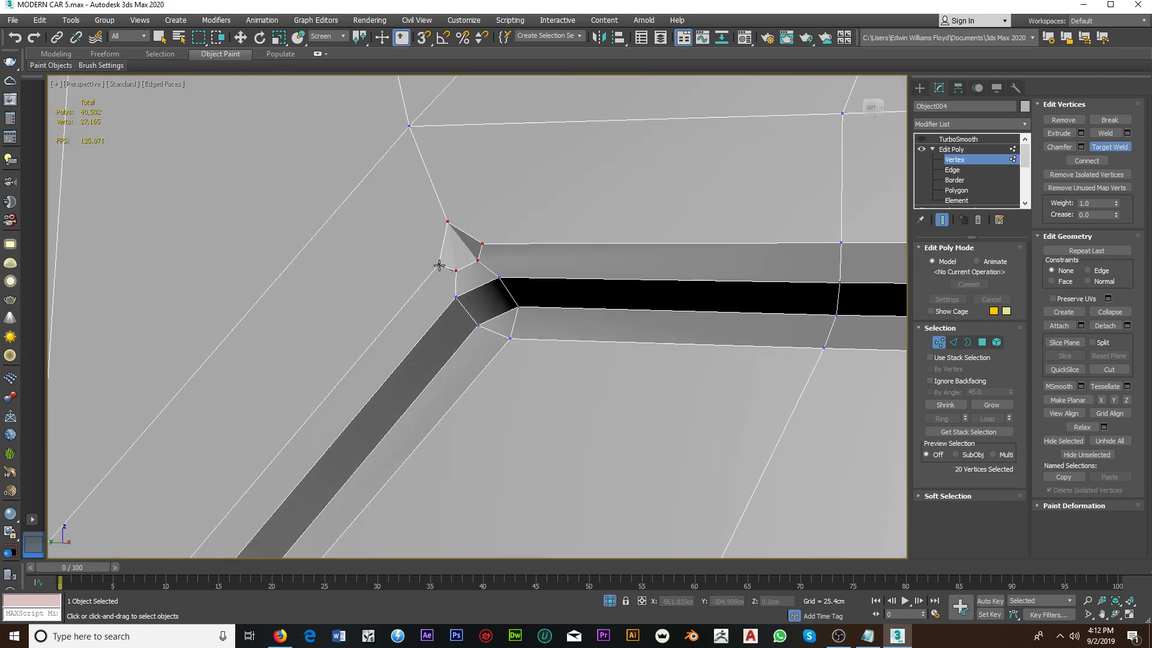
pyautogui.click(439, 265)
pyautogui.click(482, 245)
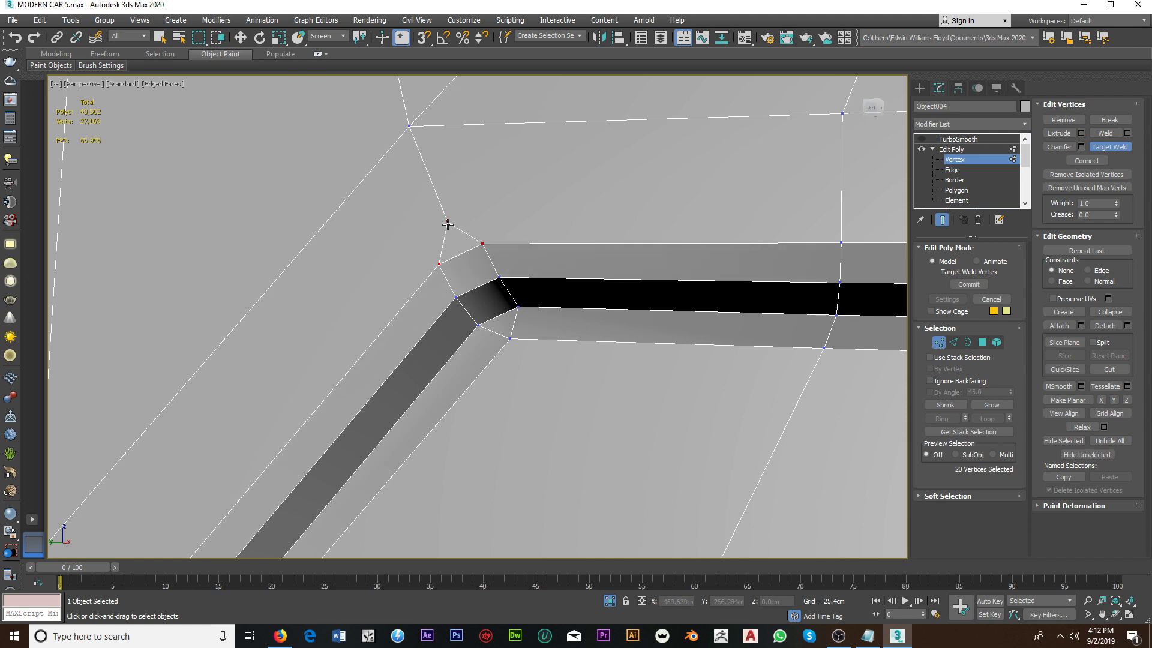
pyautogui.click(411, 128)
# Step: Target-weld the extra chamfer vertices at the next corner and the lower-right corner
pyautogui.scroll(-3, 380, 360)
pyautogui.scroll(2, 506, 291)
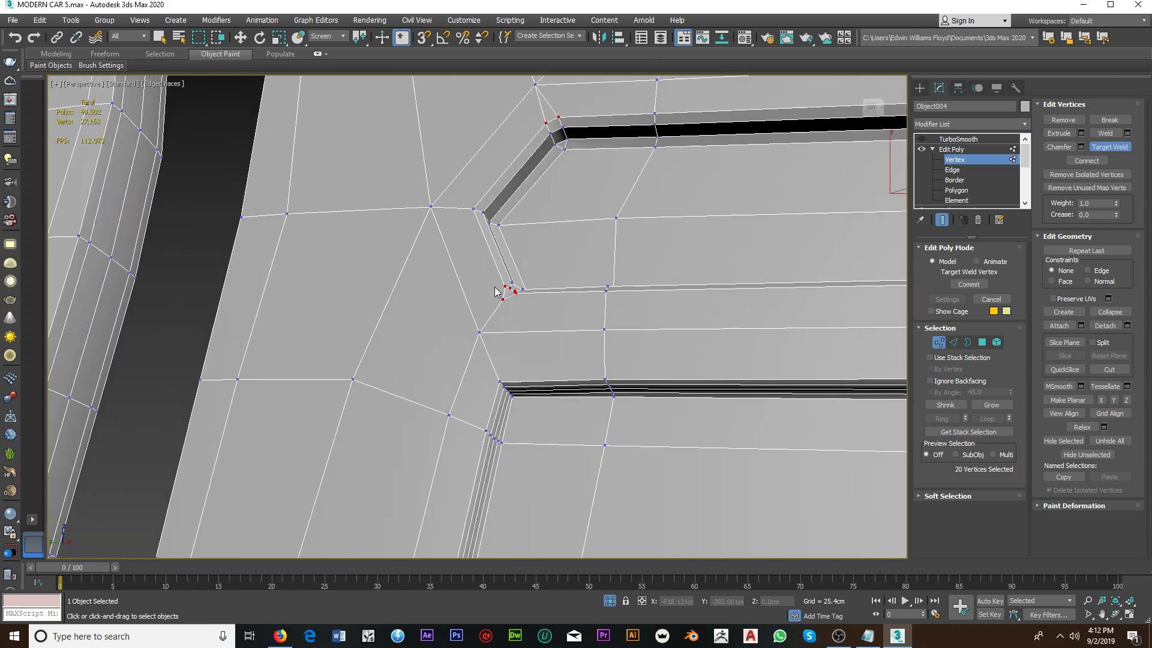
pyautogui.scroll(1, 502, 301)
pyautogui.scroll(2, 521, 276)
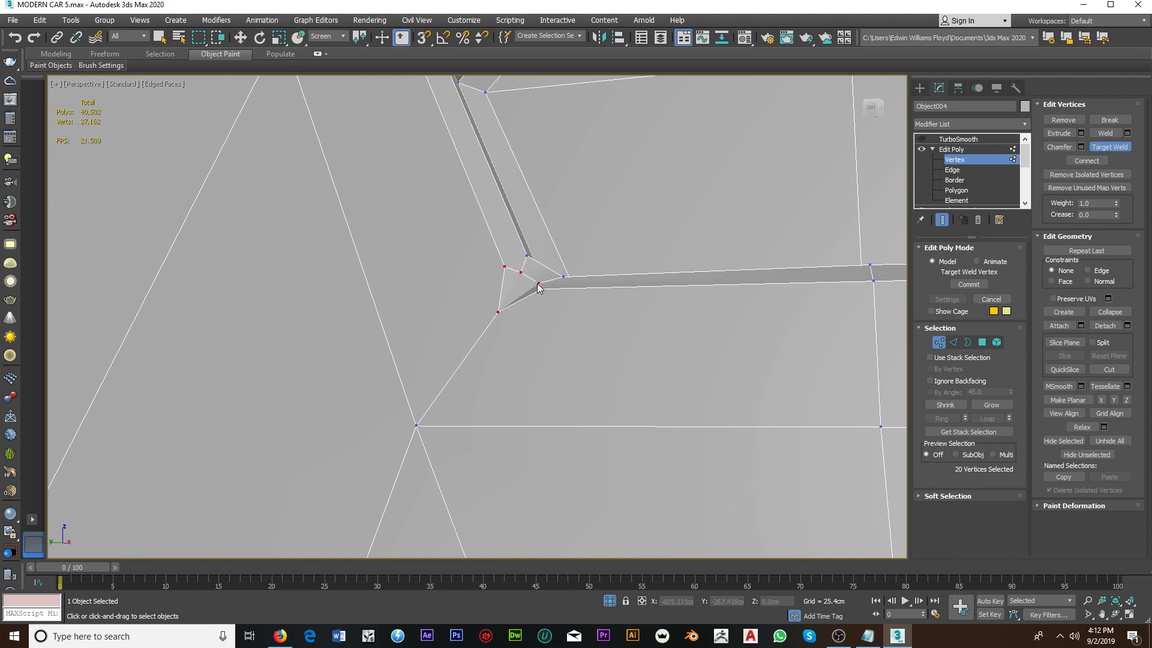
pyautogui.click(504, 267)
pyautogui.click(419, 424)
pyautogui.scroll(-3, 416, 404)
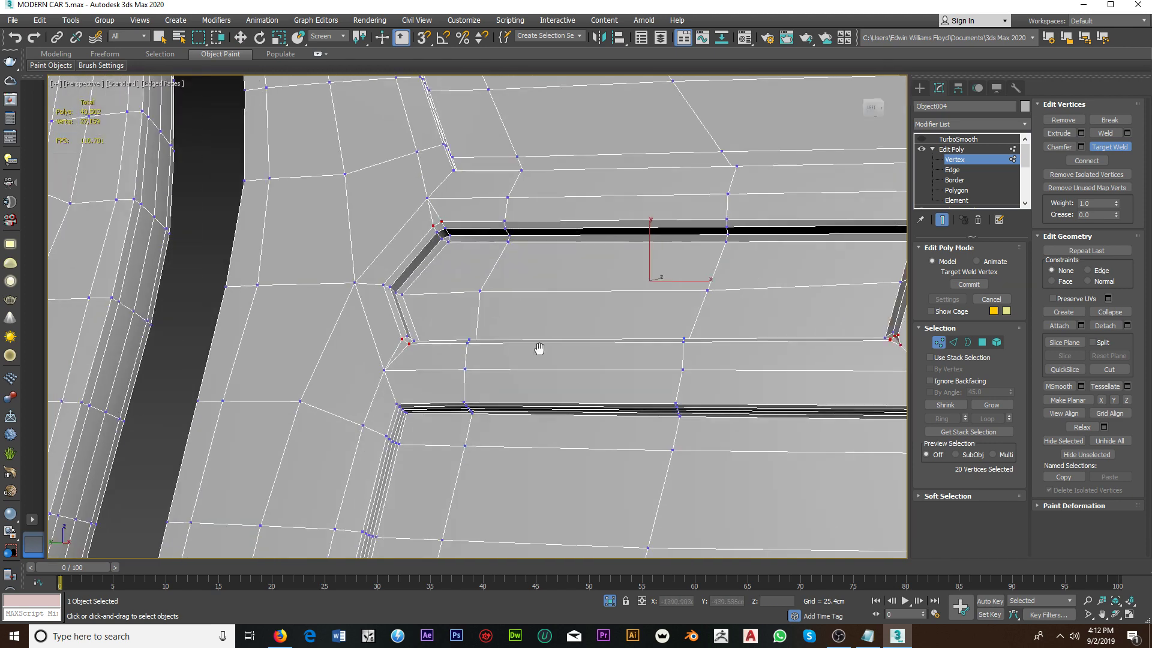
pyautogui.scroll(-2, 540, 347)
pyautogui.moveTo(450, 334); pyautogui.dragTo(668, 338, button='middle')
pyautogui.scroll(3, 666, 327)
pyautogui.scroll(3, 661, 312)
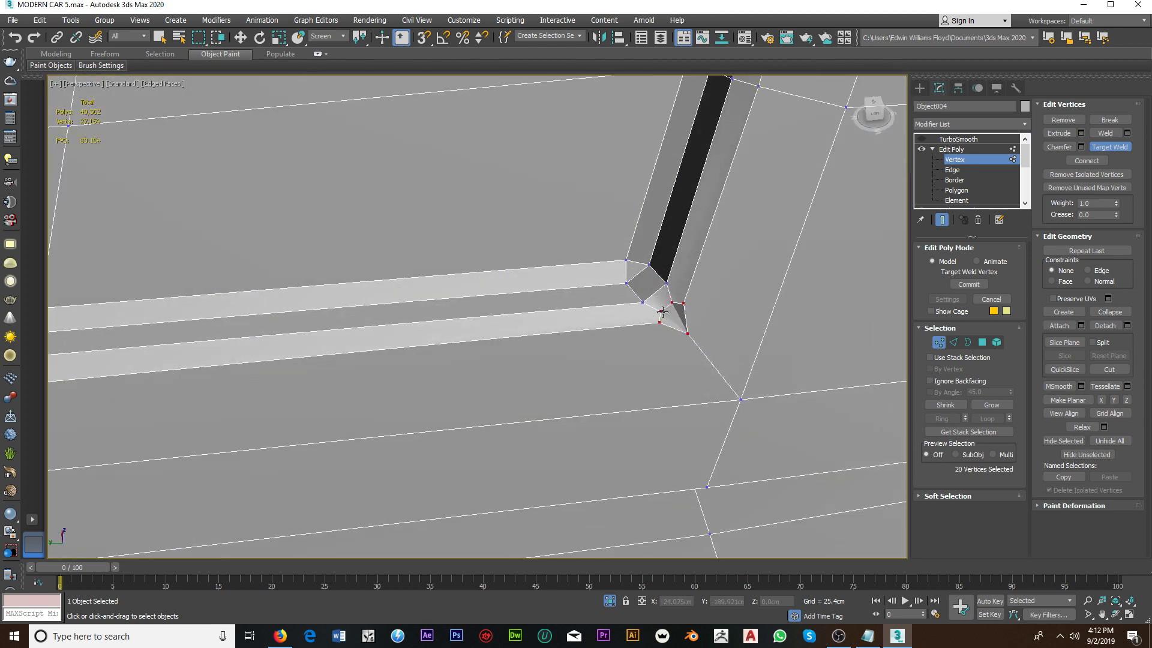
pyautogui.click(684, 304)
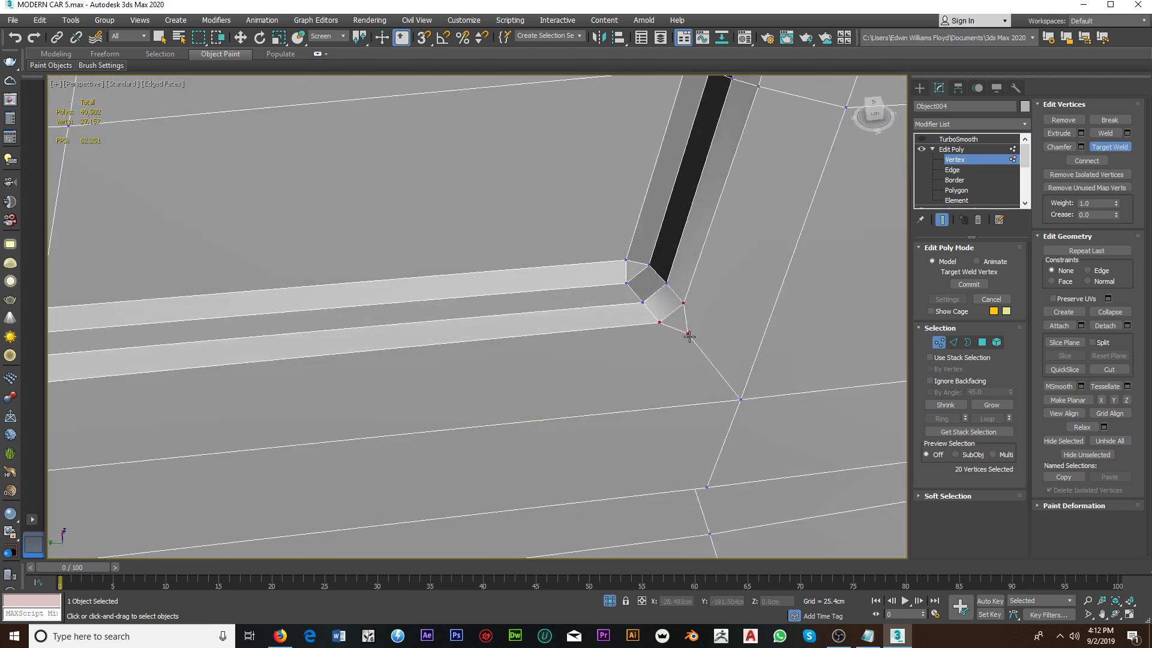
# Step: Weld the upper-right corner's extra vertex and return to whole-object level
pyautogui.scroll(-5, 714, 375)
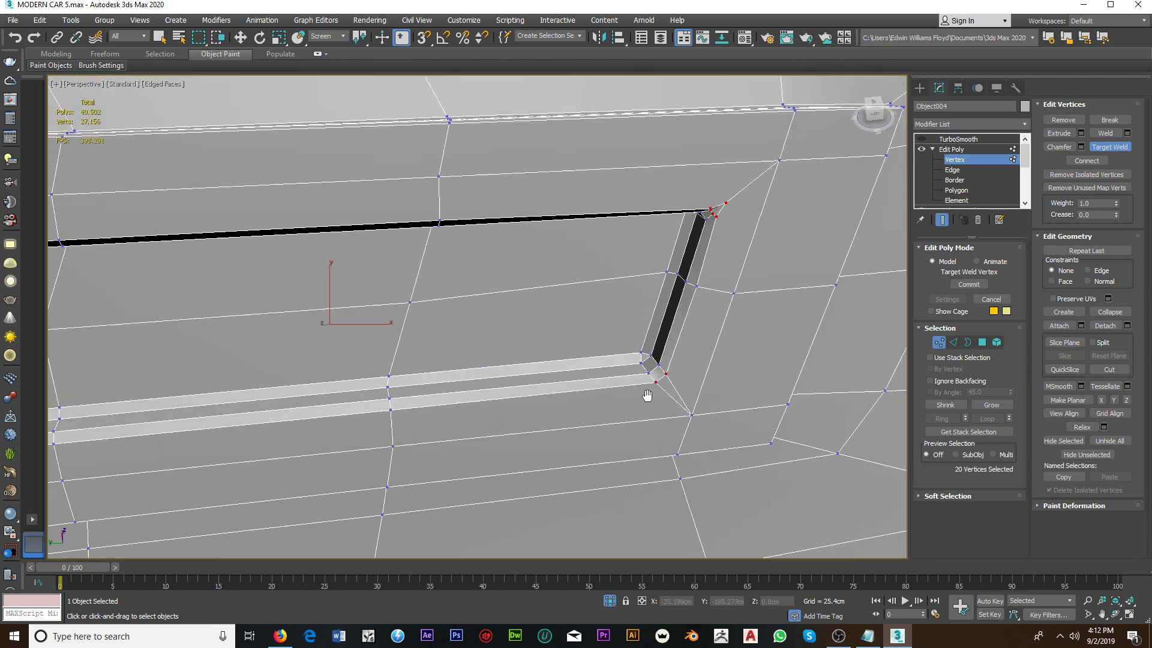
pyautogui.scroll(2, 625, 372)
pyautogui.scroll(1, 677, 300)
pyautogui.scroll(2, 675, 289)
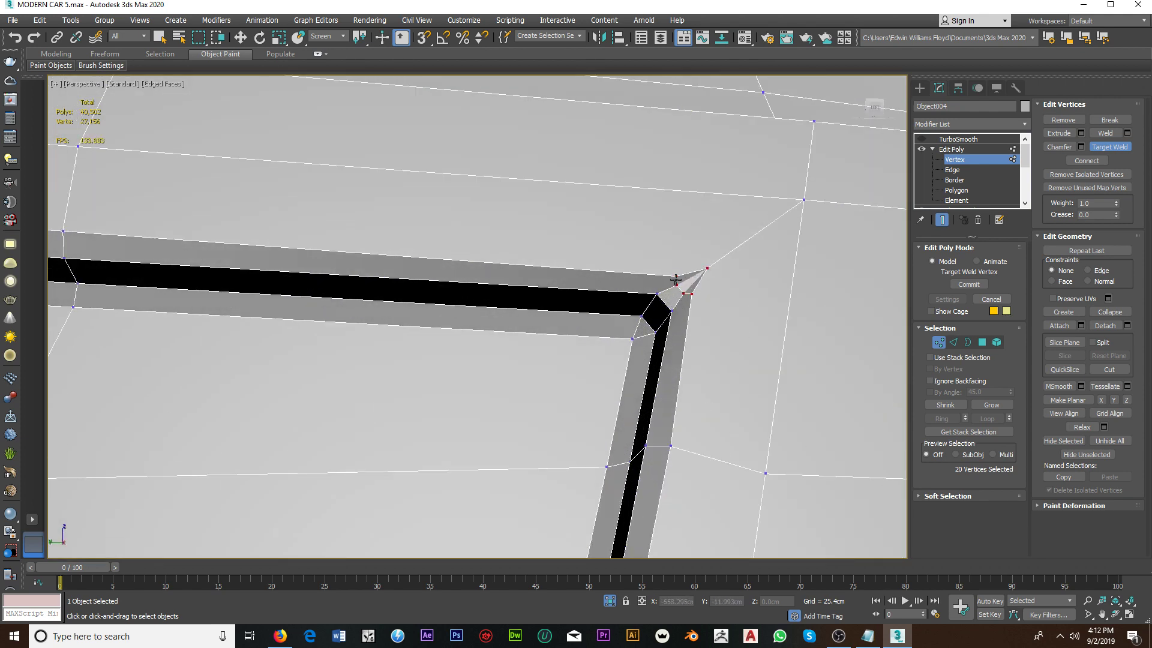
pyautogui.click(691, 293)
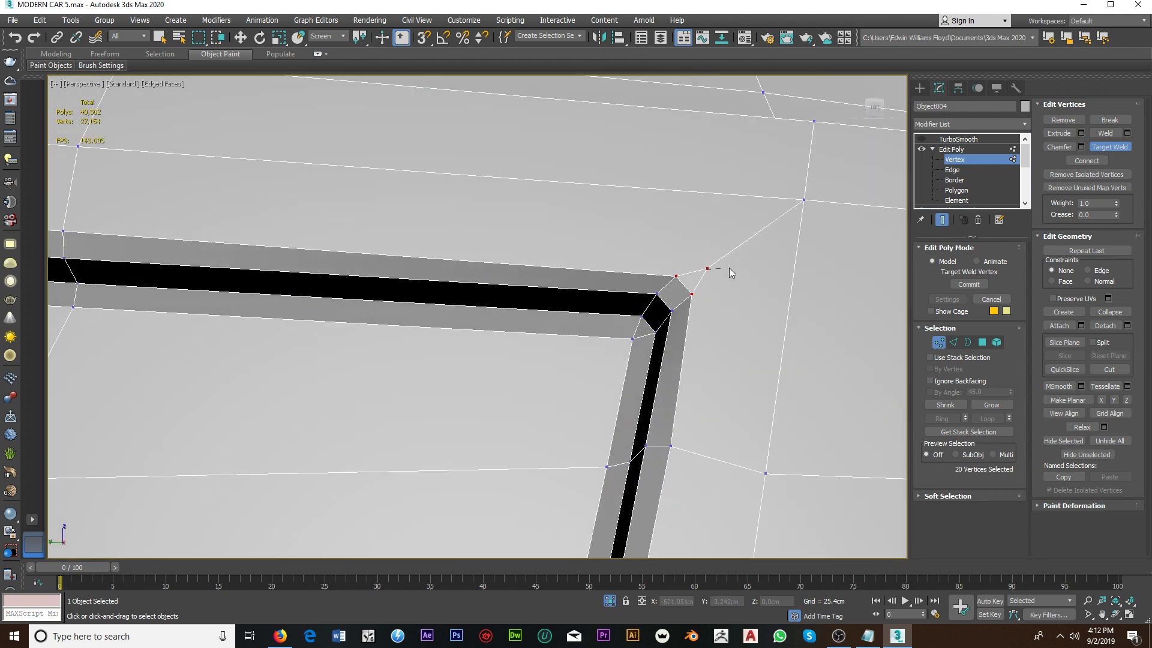
pyautogui.scroll(-3, 745, 228)
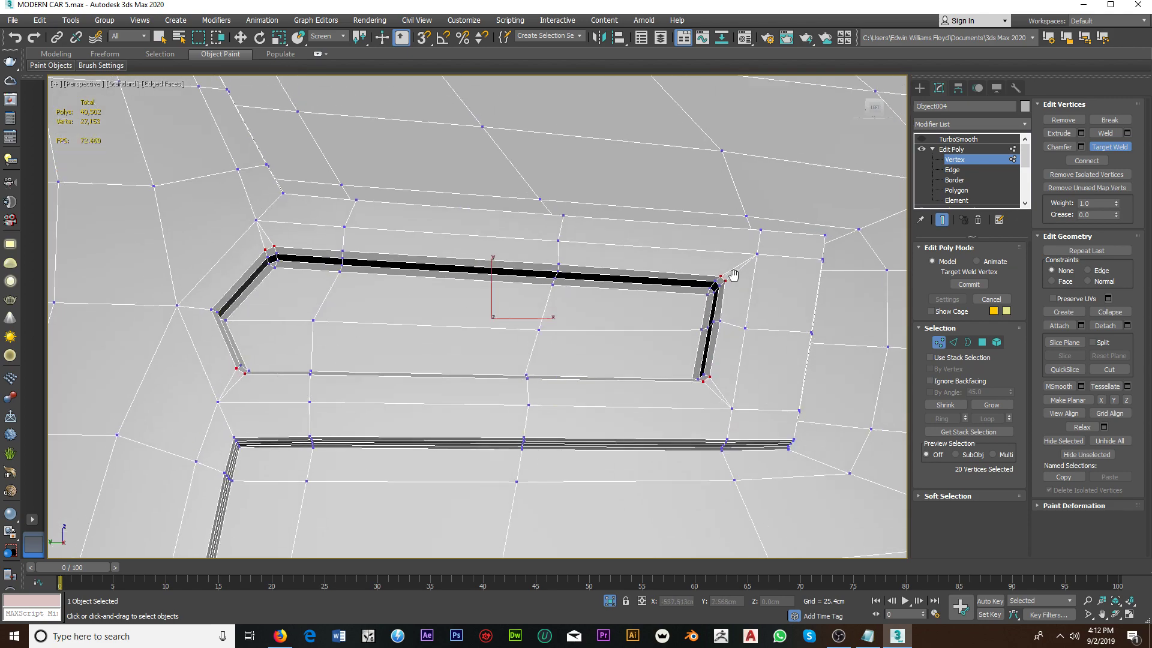
pyautogui.moveTo(732, 275); pyautogui.dragTo(632, 296, button='middle')
pyautogui.click(938, 342)
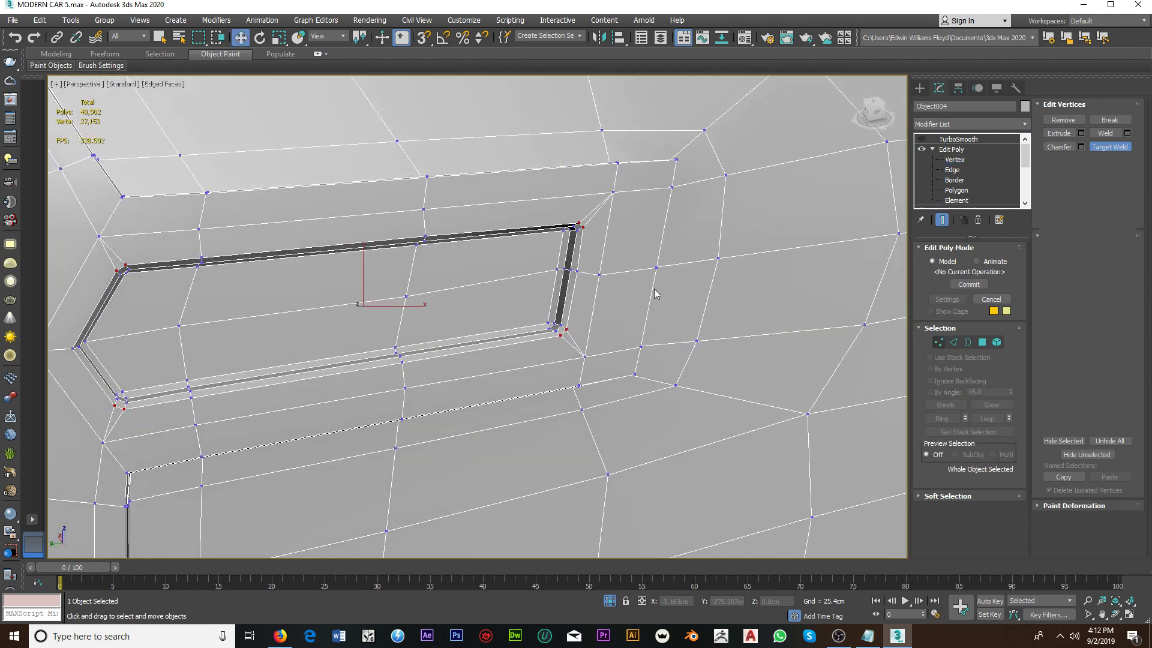
pyautogui.scroll(-5, 600, 282)
# Step: Turn TurboSmooth on, deselect the door, and hide edged faces to inspect the smoothed panels
pyautogui.scroll(-3, 544, 270)
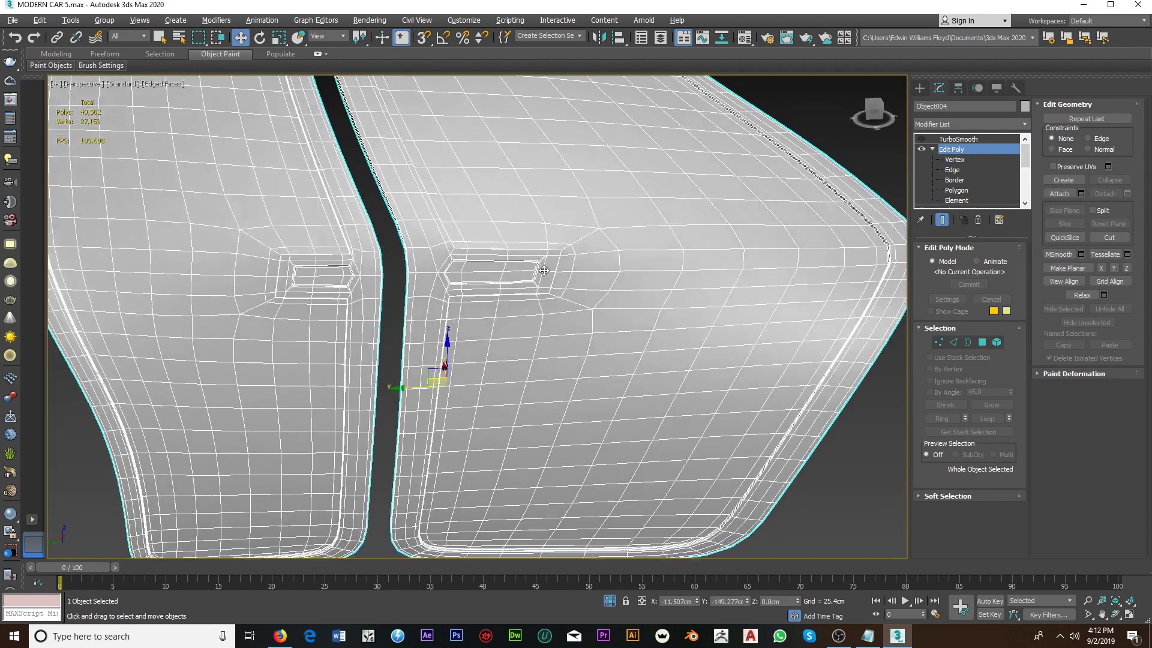
pyautogui.click(921, 139)
pyautogui.click(958, 139)
pyautogui.click(869, 402)
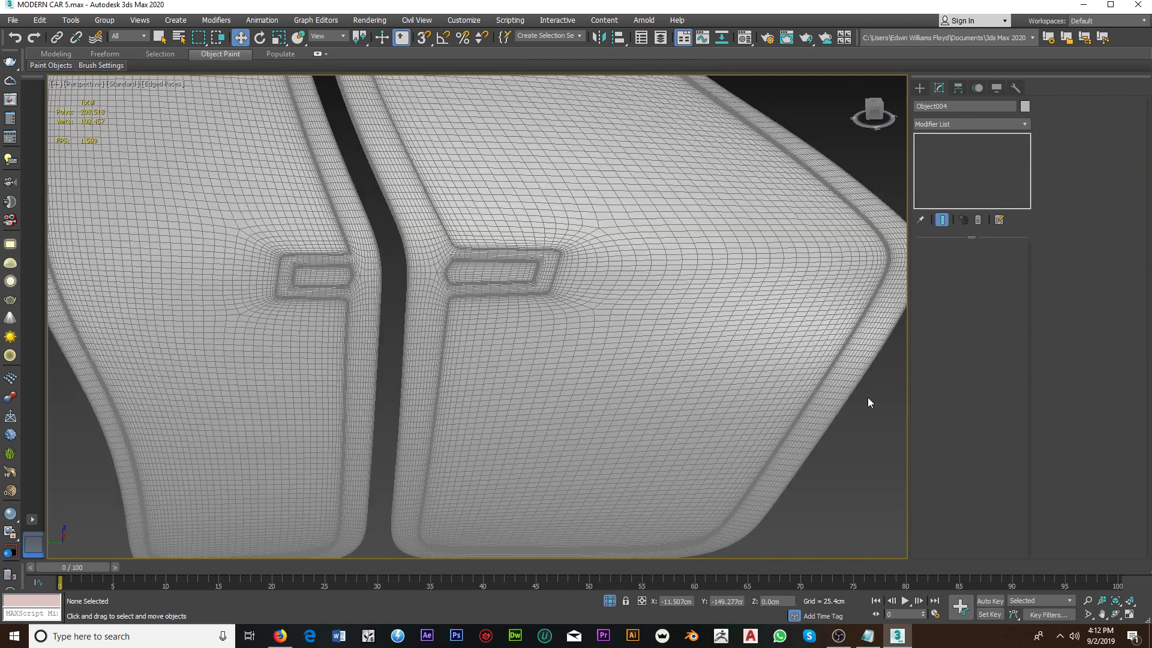
pyautogui.click(171, 84)
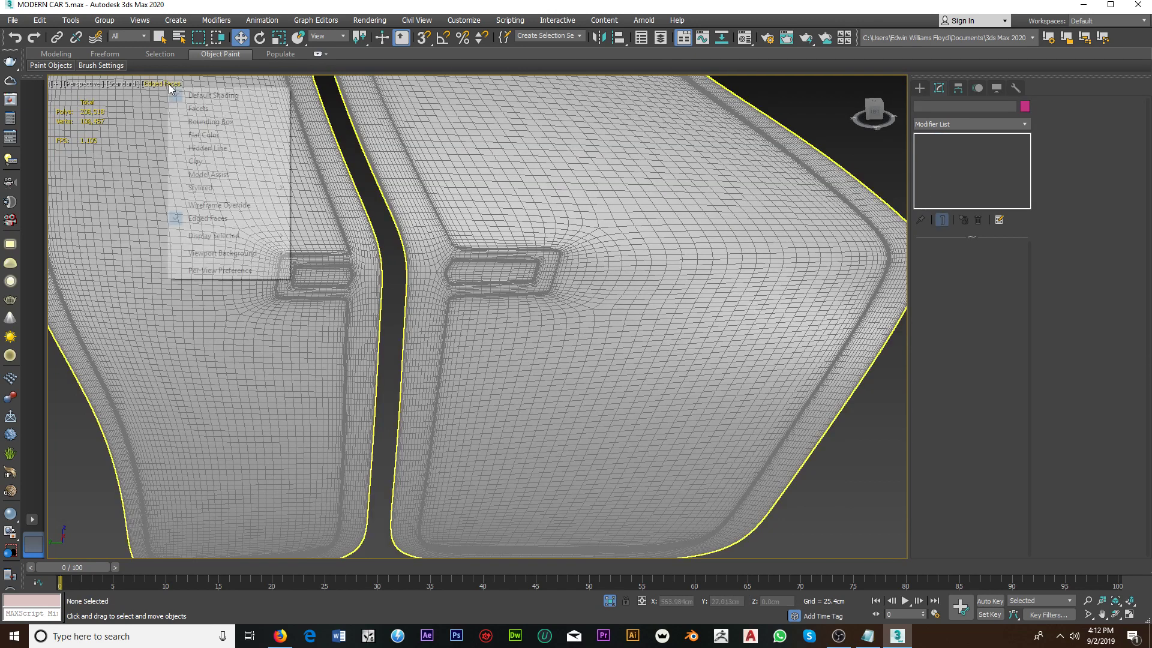
pyautogui.click(216, 204)
pyautogui.moveTo(364, 258)
pyautogui.mouseDown(button='middle')
pyautogui.moveTo(403, 248)
pyautogui.moveTo(366, 250)
pyautogui.mouseUp(button='middle')
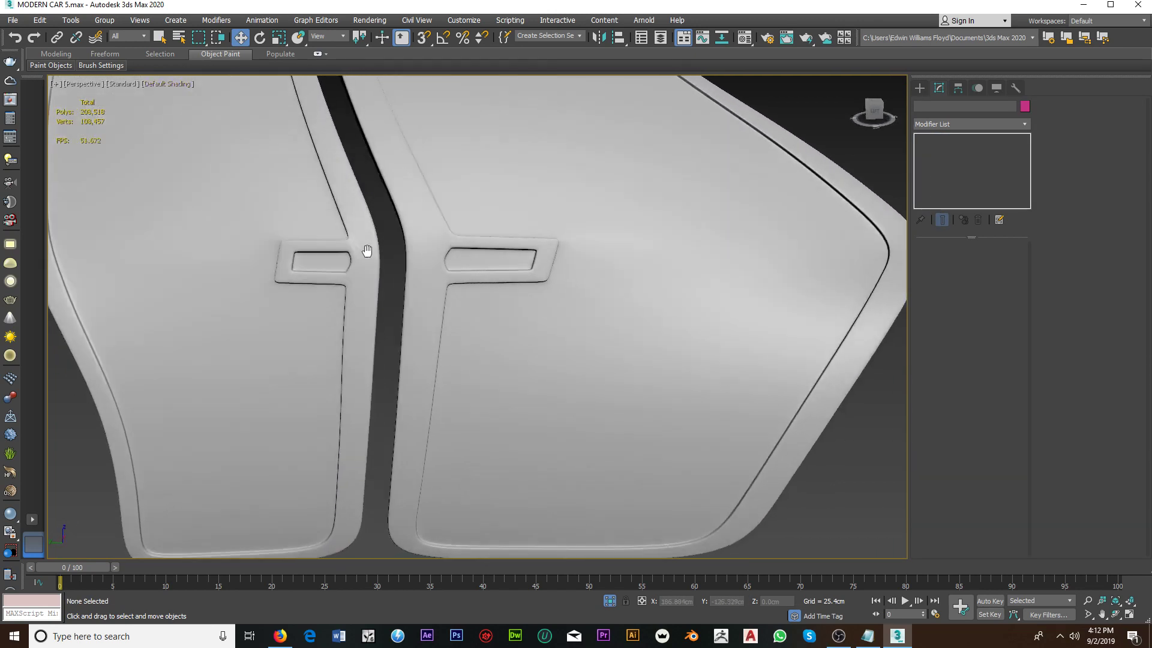
pyautogui.scroll(5, 427, 256)
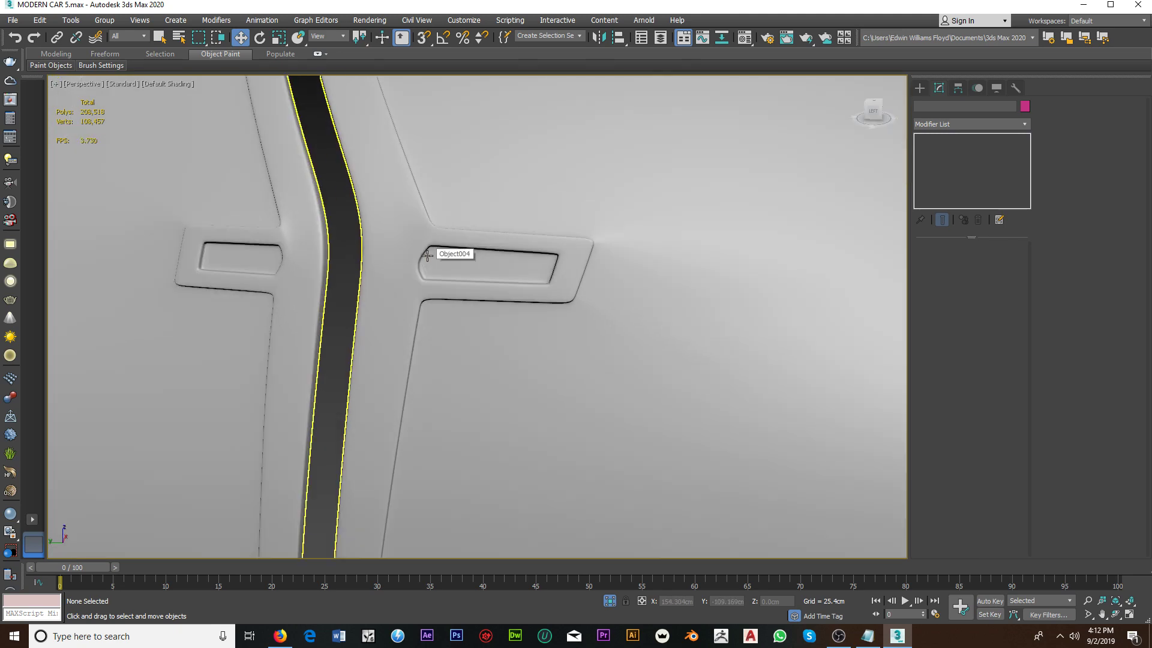
pyautogui.moveTo(427, 257)
pyautogui.mouseDown(button='middle')
pyautogui.moveTo(437, 290)
pyautogui.moveTo(450, 250)
pyautogui.moveTo(514, 257)
pyautogui.moveTo(437, 256)
pyautogui.mouseUp(button='middle')
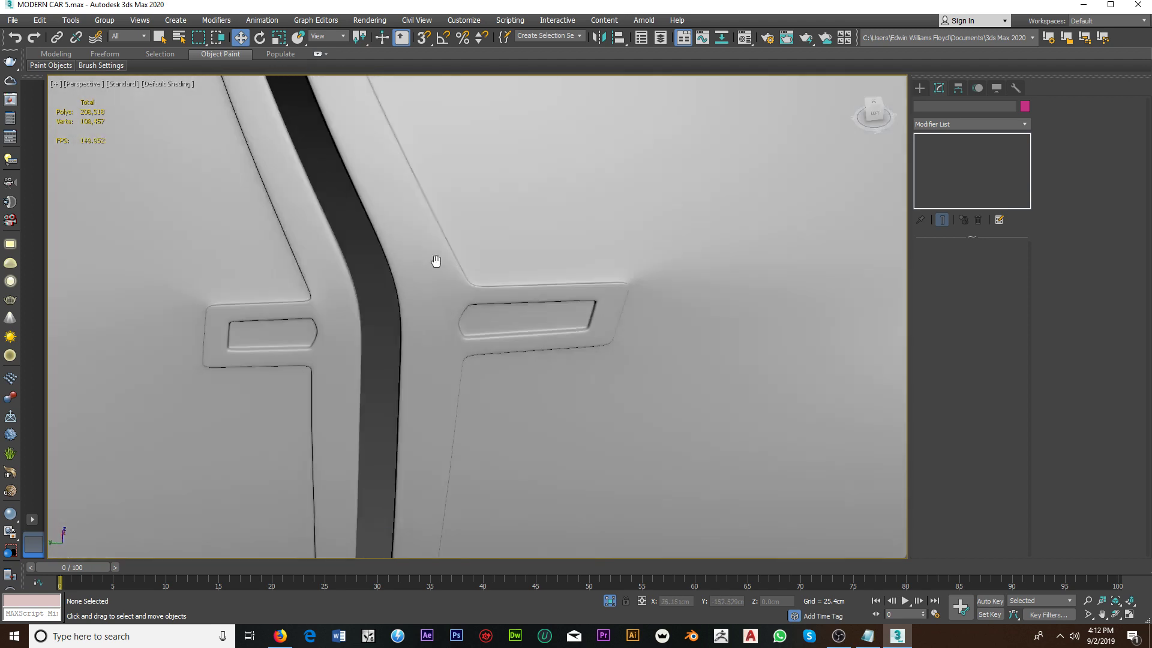
# Step: Select the door, disable TurboSmooth, show Edged Faces, and zoom to the handle at Edit Poly level
pyautogui.click(446, 285)
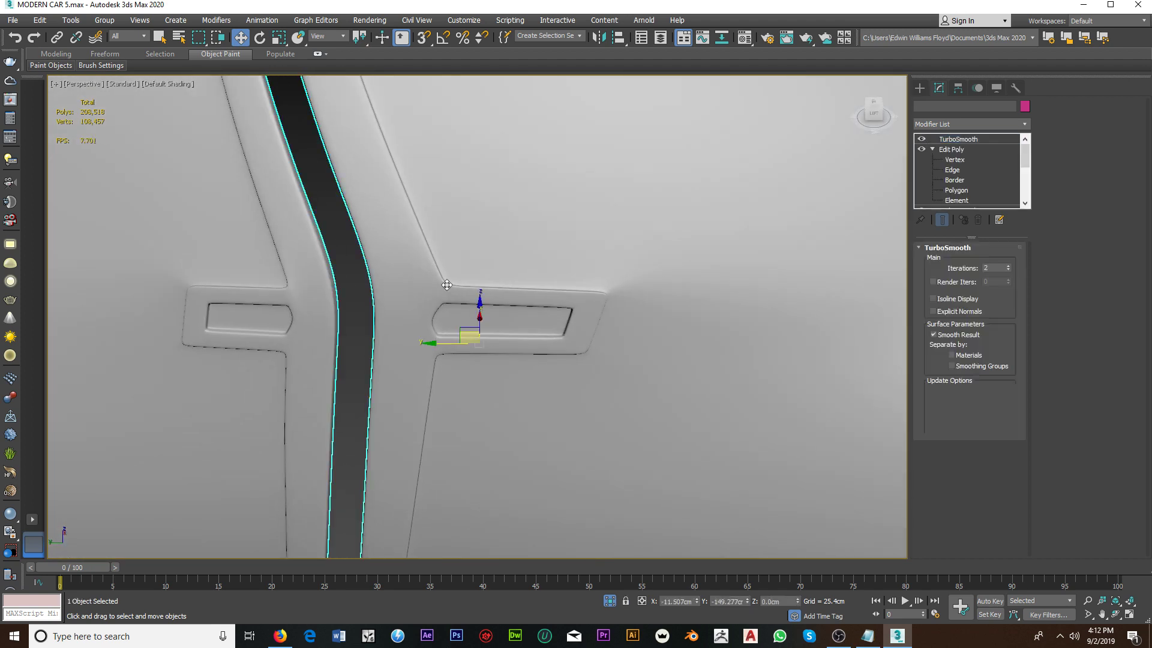
pyautogui.click(922, 139)
pyautogui.click(184, 85)
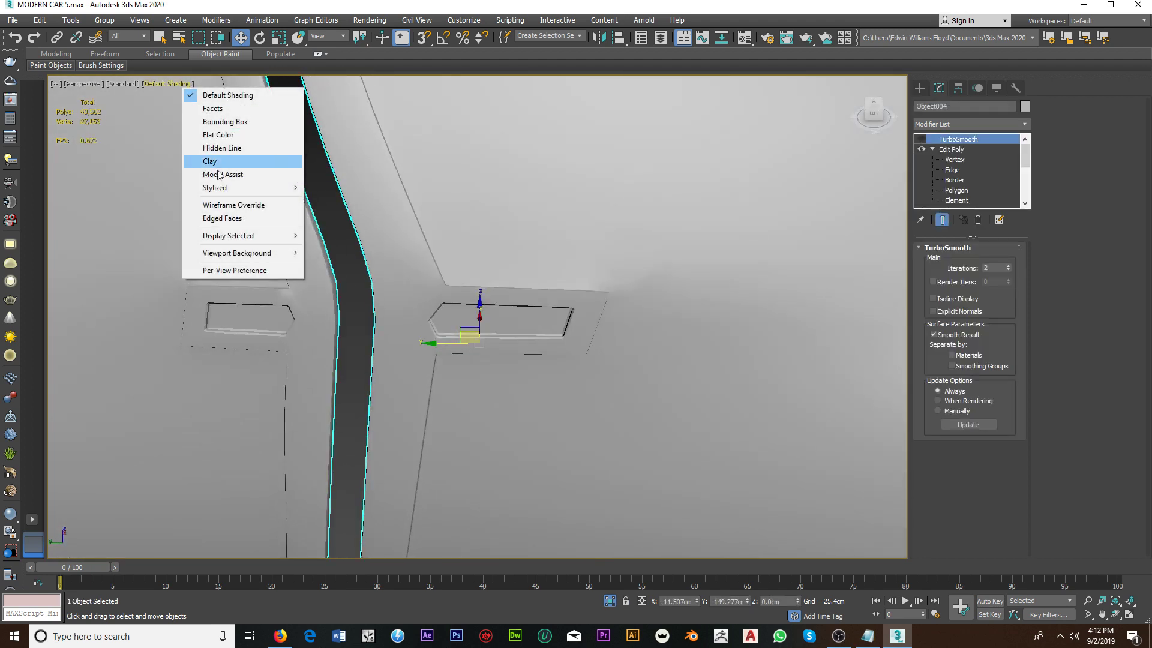
pyautogui.click(227, 224)
pyautogui.moveTo(458, 325); pyautogui.dragTo(514, 265, button='middle')
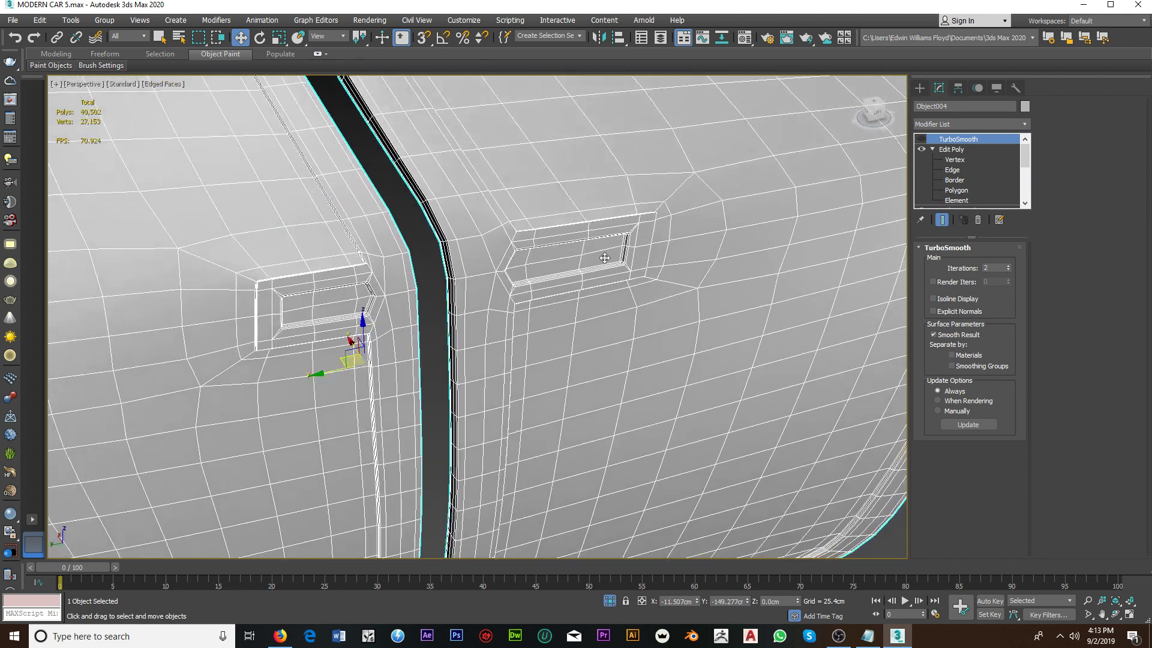
pyautogui.scroll(3, 594, 260)
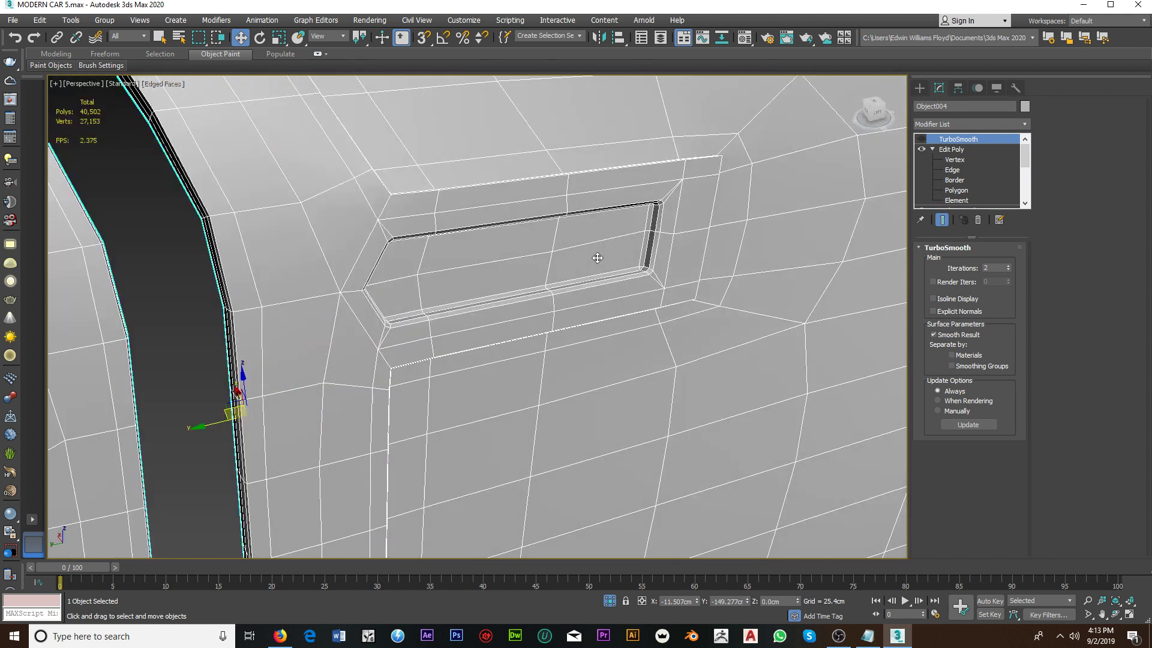
pyautogui.click(956, 150)
# Step: In Polygon mode, select the polygons of the first handle pocket
pyautogui.click(933, 149)
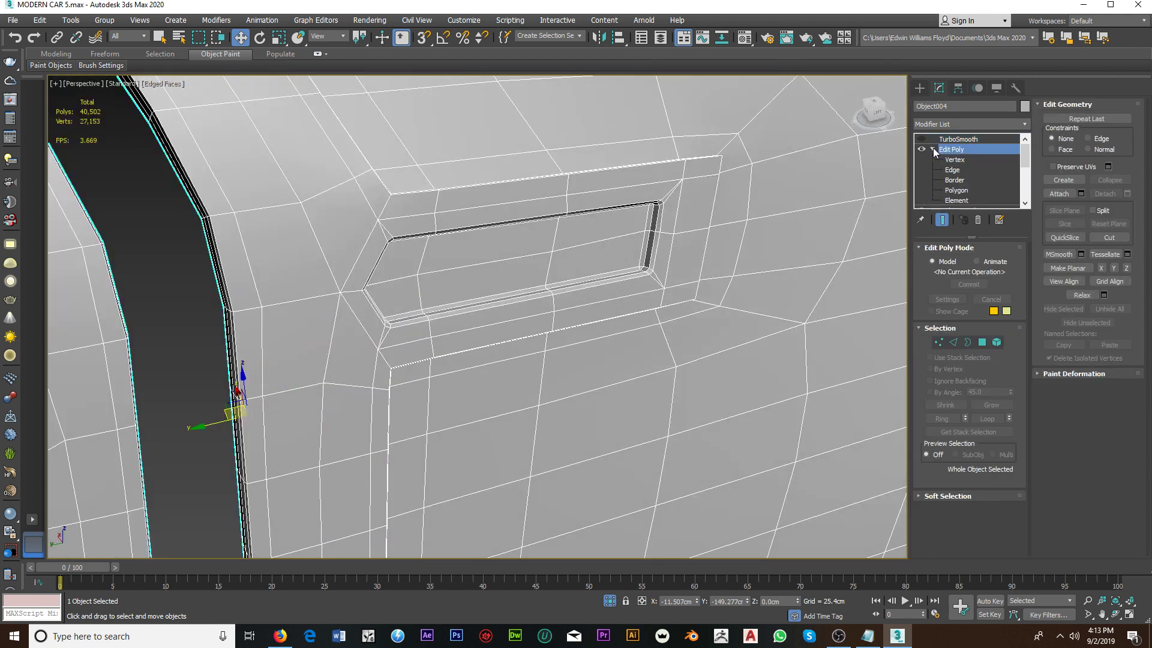
pyautogui.click(982, 342)
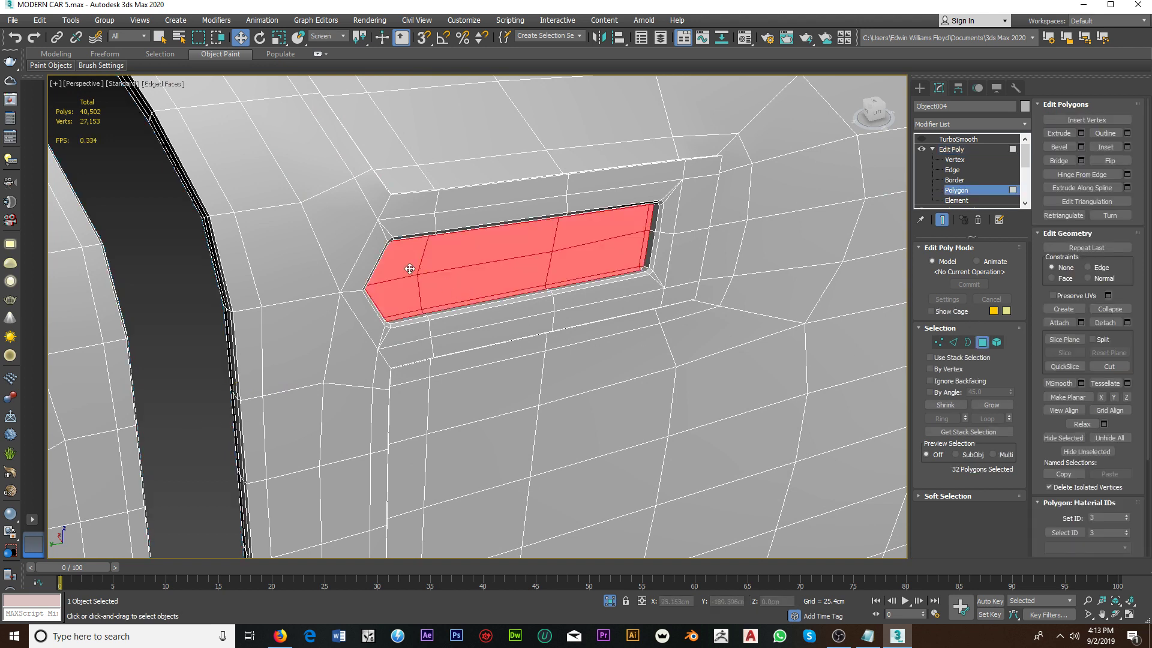
pyautogui.click(410, 269)
pyautogui.keyDown('ctrl'); pyautogui.click(490, 285); pyautogui.keyUp('ctrl')
pyautogui.keyDown('ctrl'); pyautogui.click(530, 246); pyautogui.keyUp('ctrl')
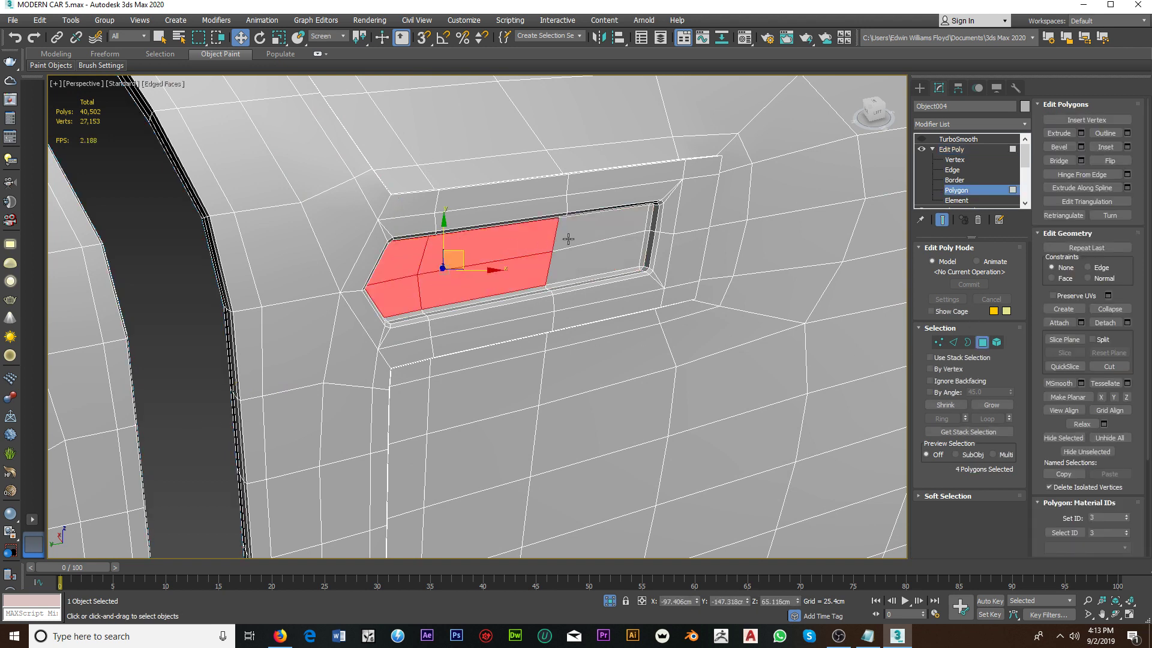
pyautogui.keyDown('ctrl'); pyautogui.click(569, 239); pyautogui.keyUp('ctrl')
pyautogui.keyDown('ctrl'); pyautogui.click(576, 264); pyautogui.keyUp('ctrl')
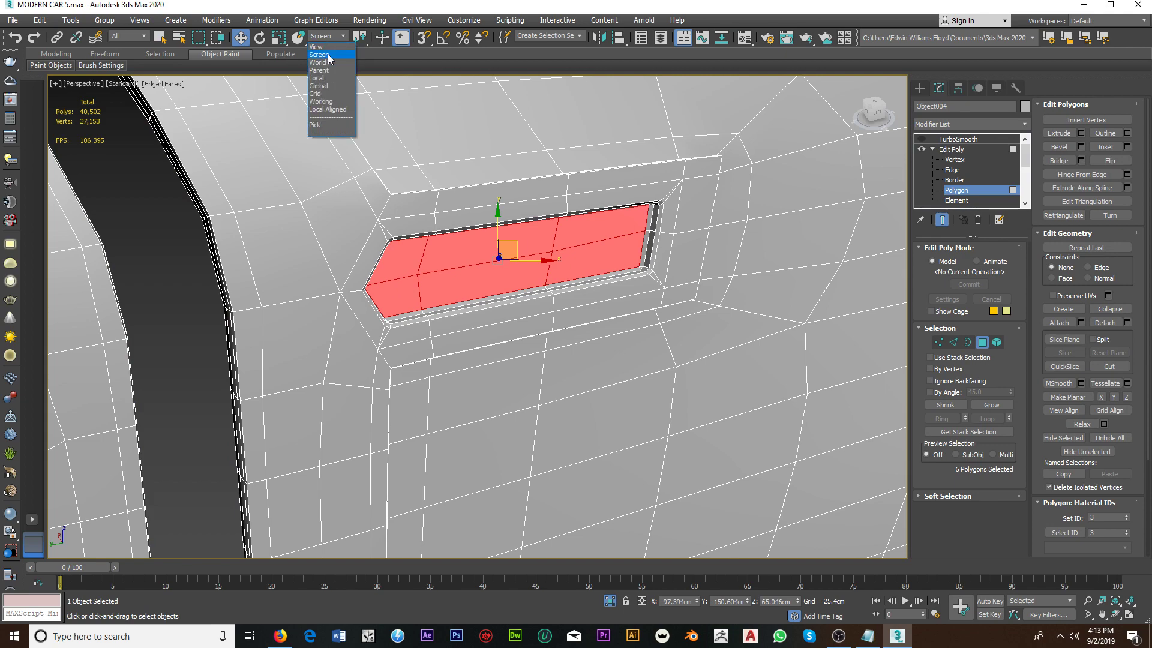
# Step: Using Local coordinates, Shift-drag the first pocket's polygons outward to clone them as an element
pyautogui.click(328, 78)
pyautogui.keyDown('alt'); pyautogui.moveTo(514, 250); pyautogui.dragTo(555, 241, button='middle'); pyautogui.keyUp('alt')
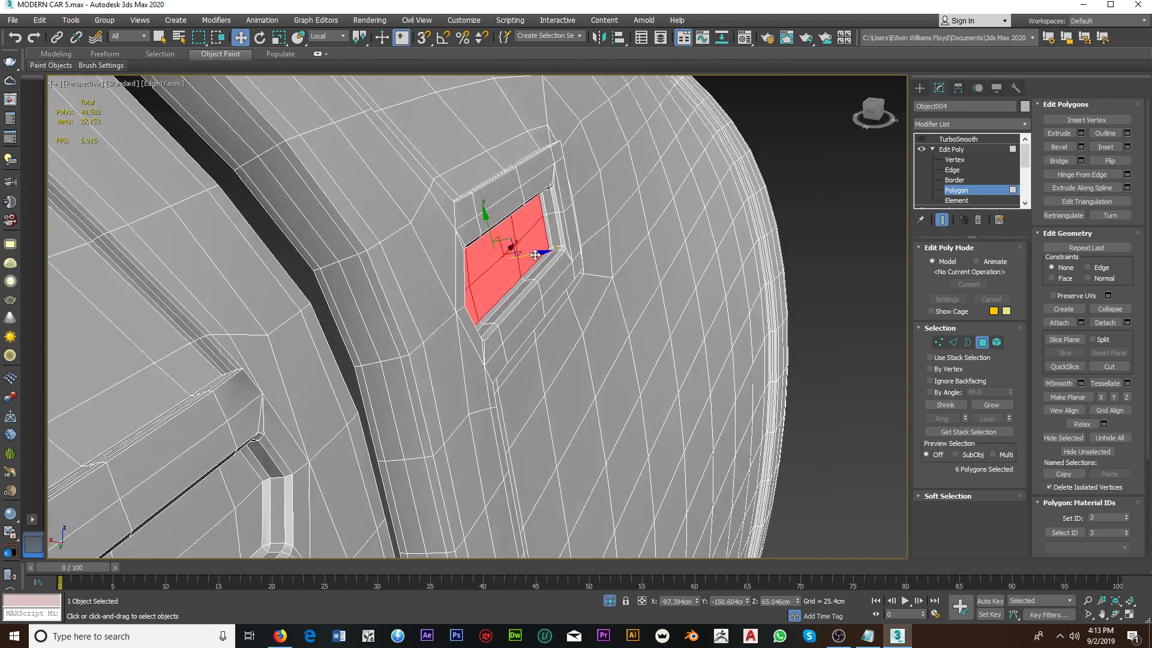
pyautogui.keyDown('shift'); pyautogui.moveTo(534, 255); pyautogui.dragTo(561, 251); pyautogui.keyUp('shift')
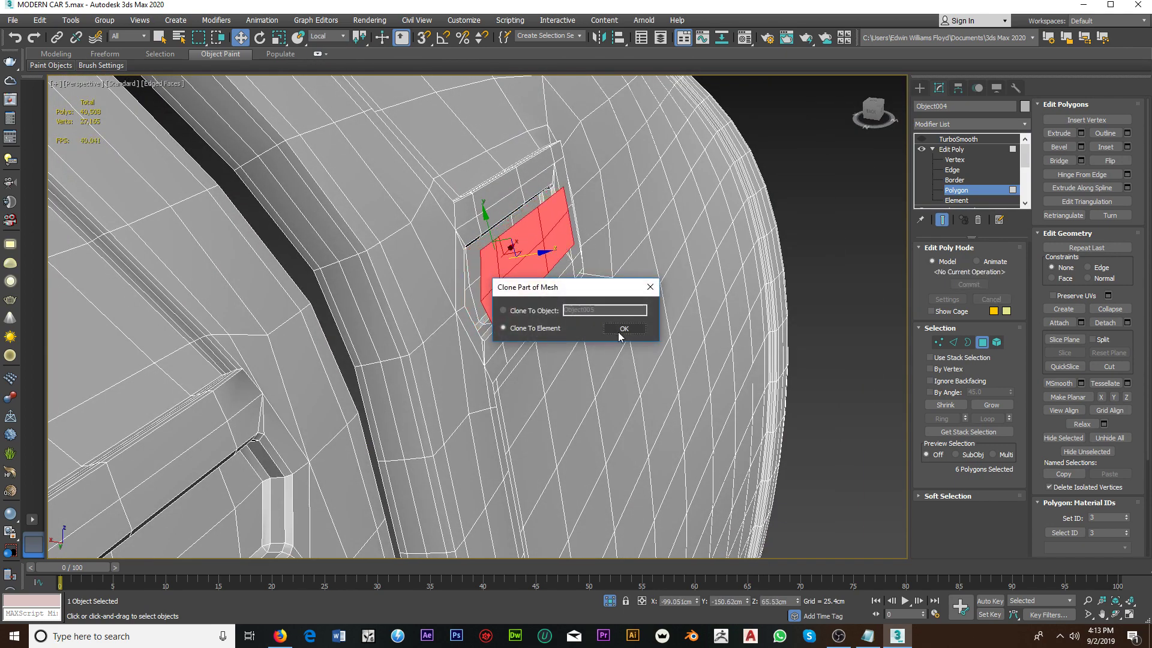
pyautogui.click(623, 329)
# Step: Select the five polygons of the second handle pocket
pyautogui.moveTo(360, 420); pyautogui.dragTo(487, 213, button='middle')
pyautogui.click(274, 324)
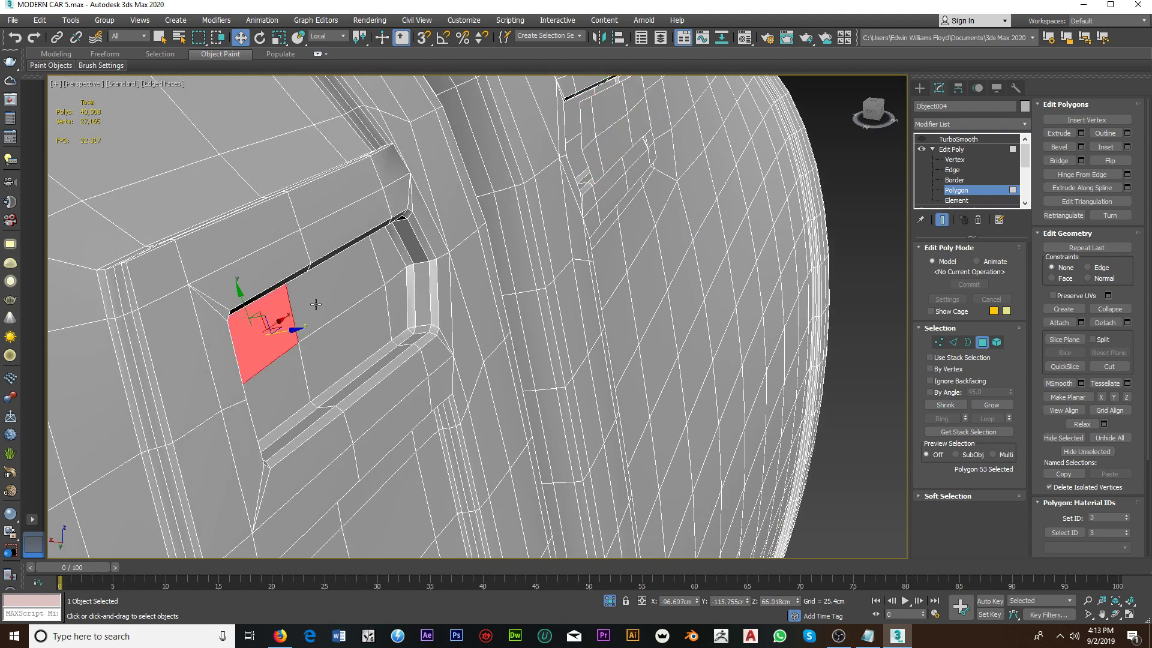
pyautogui.keyDown('ctrl'); pyautogui.click(316, 304); pyautogui.keyUp('ctrl')
pyautogui.keyDown('ctrl'); pyautogui.click(384, 273); pyautogui.keyUp('ctrl')
pyautogui.keyDown('ctrl'); pyautogui.click(352, 318); pyautogui.keyUp('ctrl')
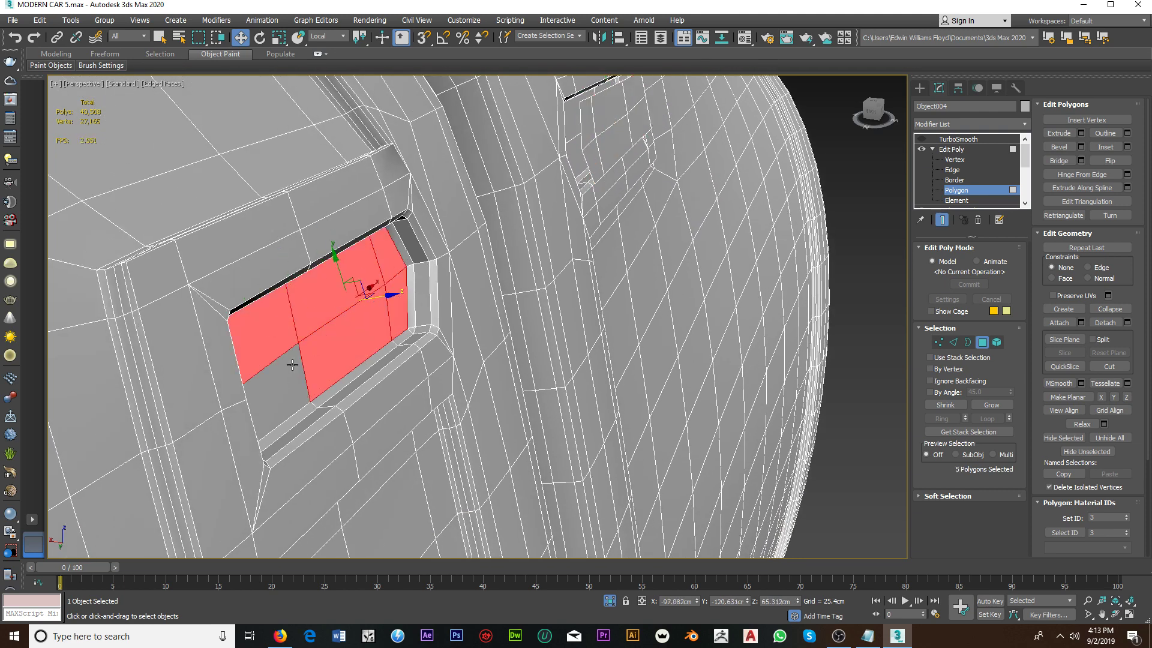
pyautogui.keyDown('ctrl'); pyautogui.click(293, 365); pyautogui.keyUp('ctrl')
pyautogui.scroll(-2, 362, 320)
# Step: Clone the second pocket's polygons outward and detach the cloned handle polygons as an object
pyautogui.keyDown('shift'); pyautogui.moveTo(366, 311); pyautogui.dragTo(393, 303); pyautogui.keyUp('shift')
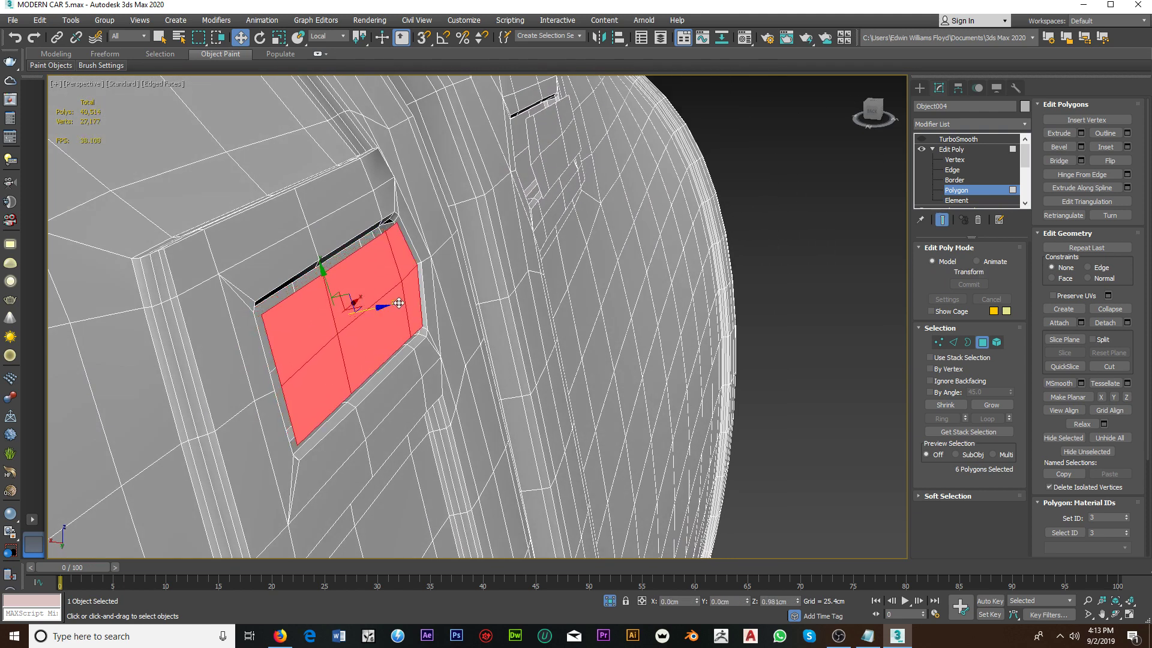
pyautogui.click(619, 329)
pyautogui.scroll(2, 610, 260)
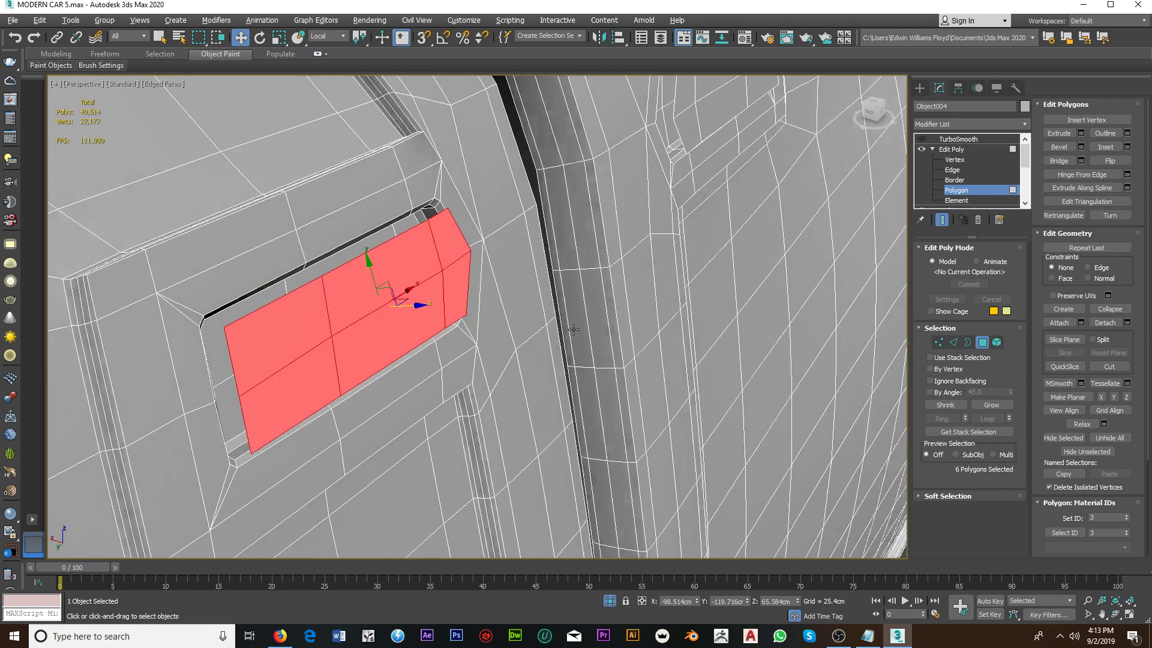
pyautogui.scroll(2, 610, 260)
pyautogui.scroll(1, 609, 260)
pyautogui.scroll(1, 610, 260)
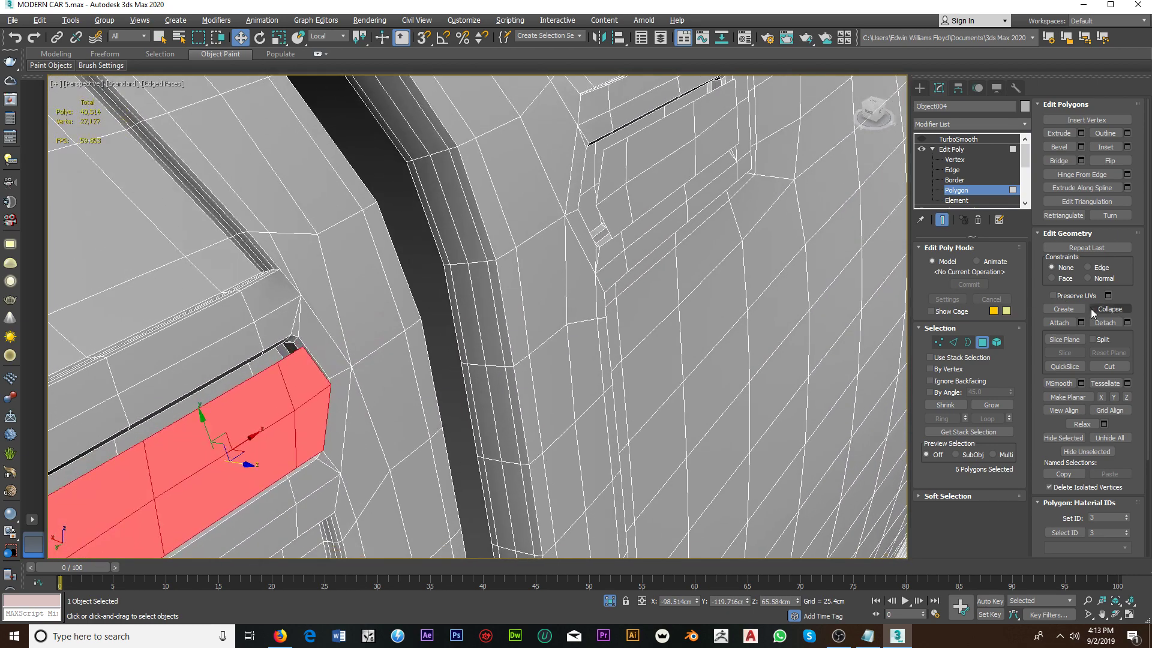
pyautogui.click(1104, 322)
# Step: Detach the other handle's cloned polygons as its own object, then select Object007
pyautogui.click(622, 175)
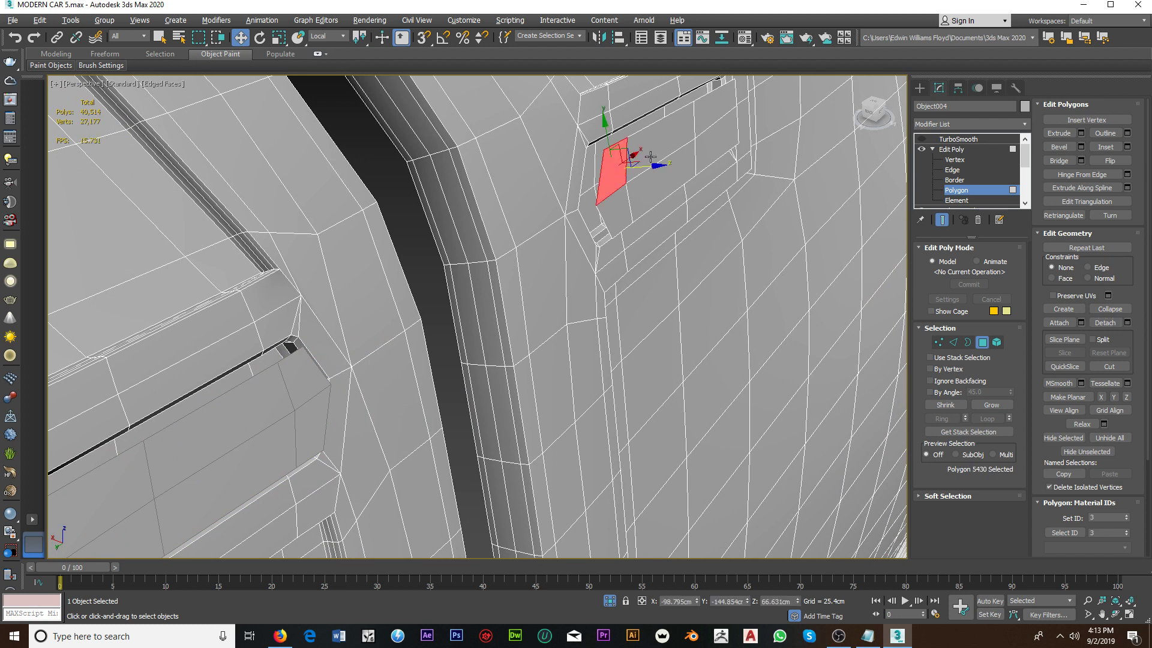
pyautogui.keyDown('ctrl'); pyautogui.click(651, 157); pyautogui.keyUp('ctrl')
pyautogui.keyDown('ctrl'); pyautogui.click(709, 127); pyautogui.keyUp('ctrl')
pyautogui.keyDown('ctrl'); pyautogui.click(621, 203); pyautogui.keyUp('ctrl')
pyautogui.keyDown('ctrl'); pyautogui.click(657, 190); pyautogui.keyUp('ctrl')
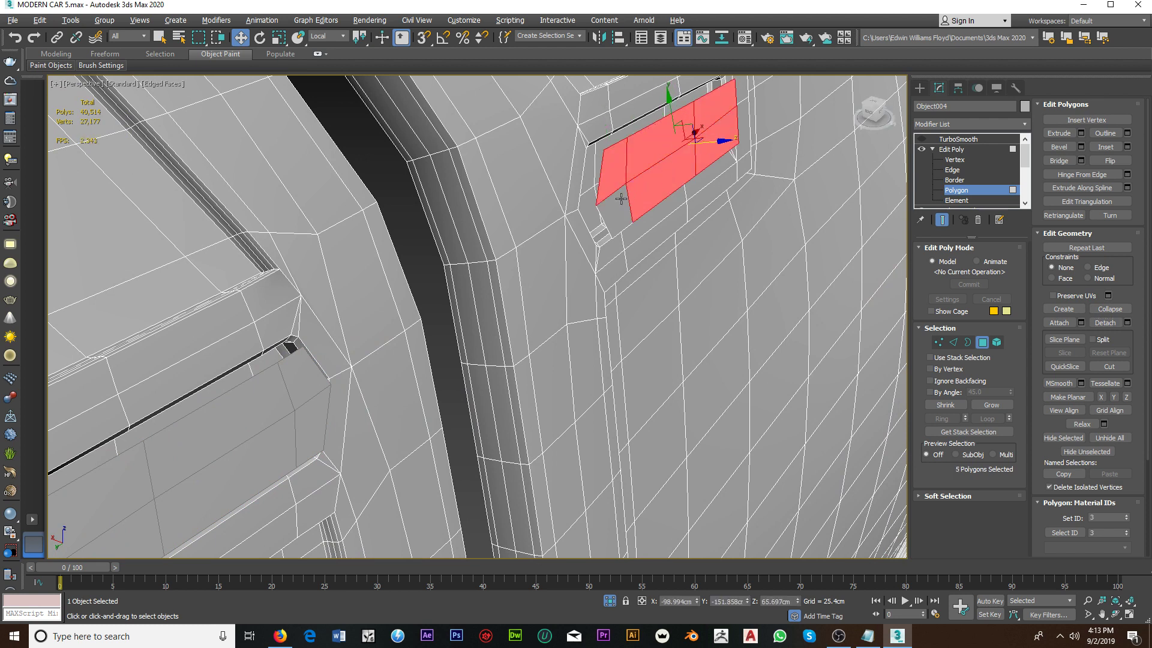
pyautogui.click(1104, 324)
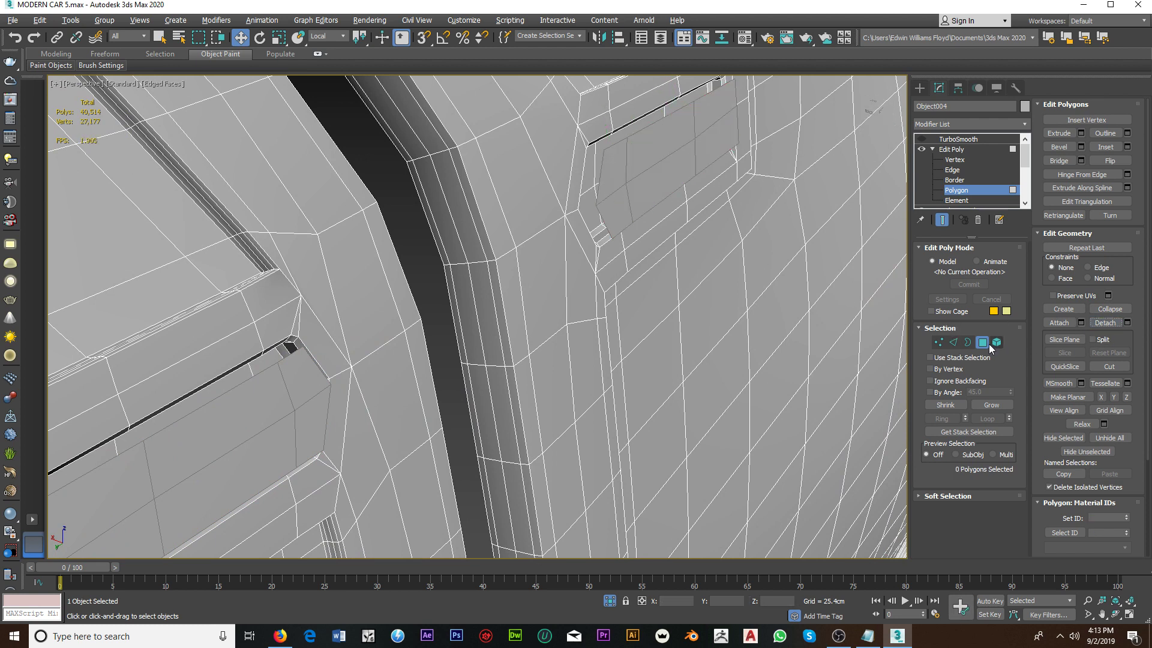
pyautogui.click(982, 342)
pyautogui.click(651, 172)
pyautogui.scroll(3, 651, 174)
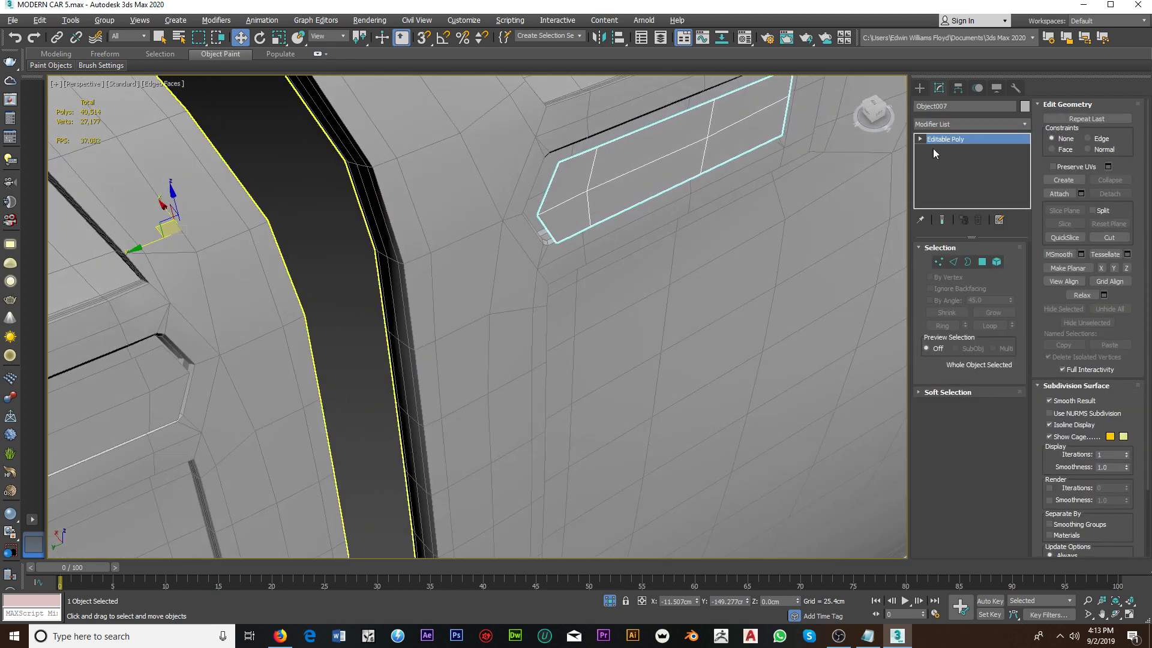
# Step: Center Object007's pivot to the object using Affect Pivot Only
pyautogui.click(957, 91)
pyautogui.click(982, 170)
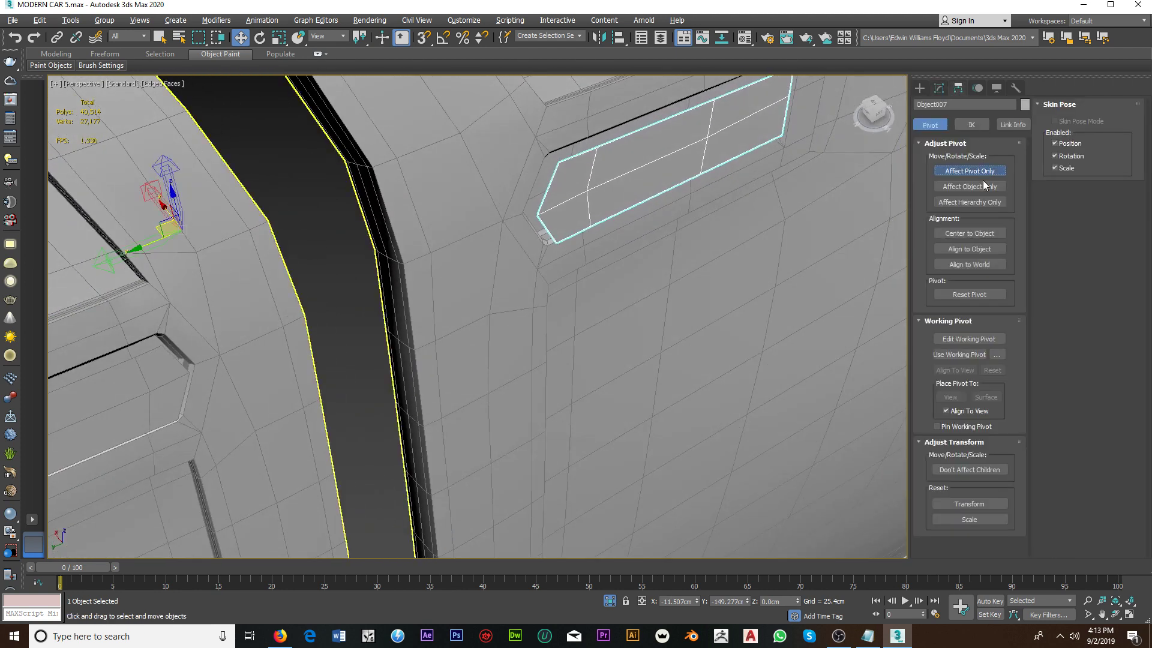
pyautogui.click(969, 233)
pyautogui.click(939, 88)
# Step: Connect a new edge across the handle's middle crosswise edges
pyautogui.moveTo(686, 205)
pyautogui.mouseDown(button='middle')
pyautogui.moveTo(681, 249)
pyautogui.moveTo(634, 301)
pyautogui.moveTo(596, 155)
pyautogui.moveTo(585, 152)
pyautogui.moveTo(594, 240)
pyautogui.moveTo(667, 311)
pyautogui.moveTo(596, 334)
pyautogui.moveTo(743, 308)
pyautogui.mouseUp(button='middle')
pyautogui.click(954, 265)
pyautogui.keyDown('alt'); pyautogui.moveTo(606, 336); pyautogui.dragTo(581, 355, button='middle'); pyautogui.keyUp('alt')
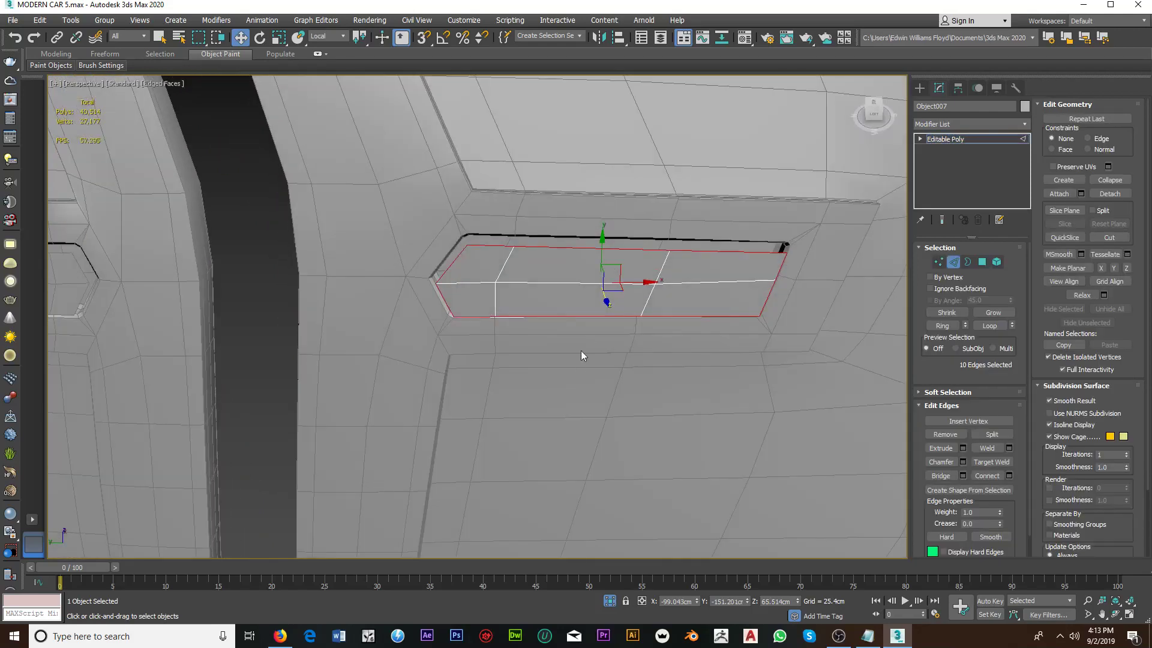
pyautogui.moveTo(578, 360); pyautogui.dragTo(582, 223)
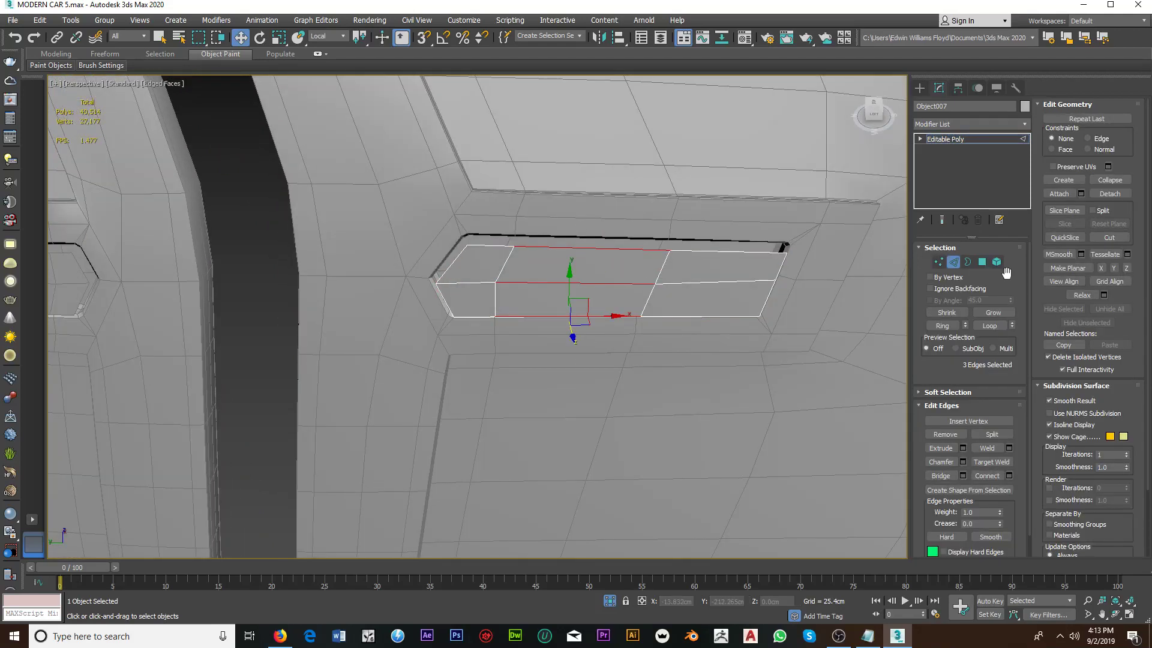
pyautogui.click(1009, 476)
pyautogui.keyDown('alt'); pyautogui.moveTo(706, 416); pyautogui.dragTo(499, 383, button='middle'); pyautogui.keyUp('alt')
pyautogui.click(487, 377)
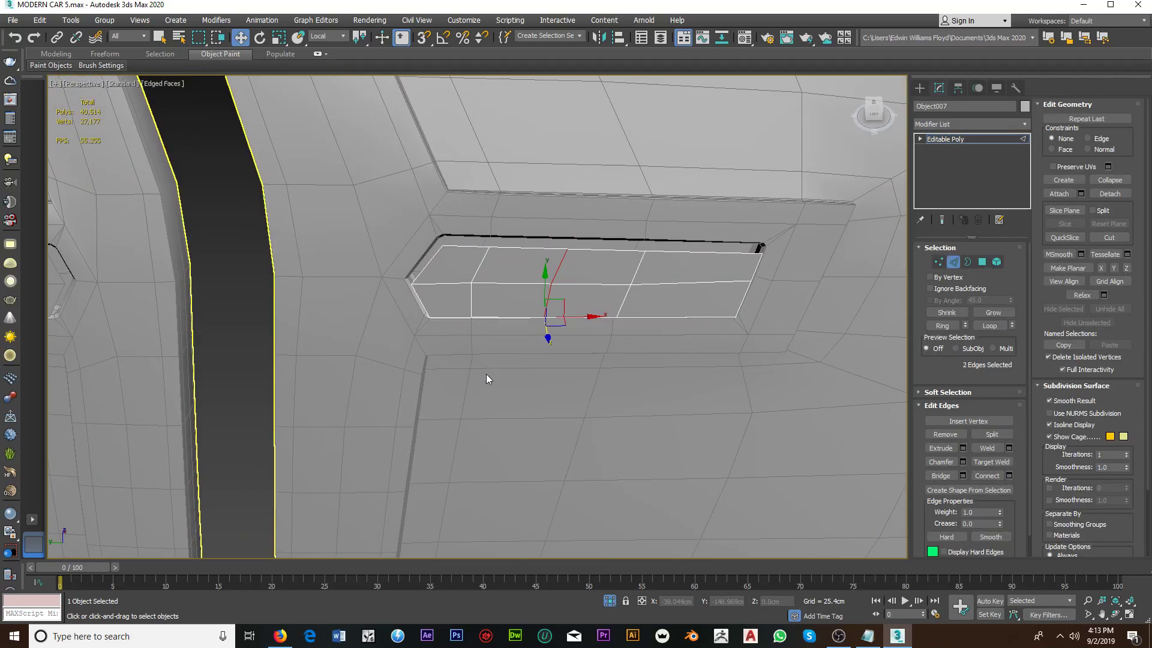
pyautogui.moveTo(690, 372)
pyautogui.keyDown('alt'); pyautogui.mouseDown(button='middle')
pyautogui.moveTo(676, 369)
pyautogui.moveTo(682, 394)
pyautogui.moveTo(668, 339)
pyautogui.moveTo(766, 293)
pyautogui.moveTo(695, 313)
pyautogui.moveTo(702, 329)
pyautogui.mouseUp(button='middle'); pyautogui.keyUp('alt')
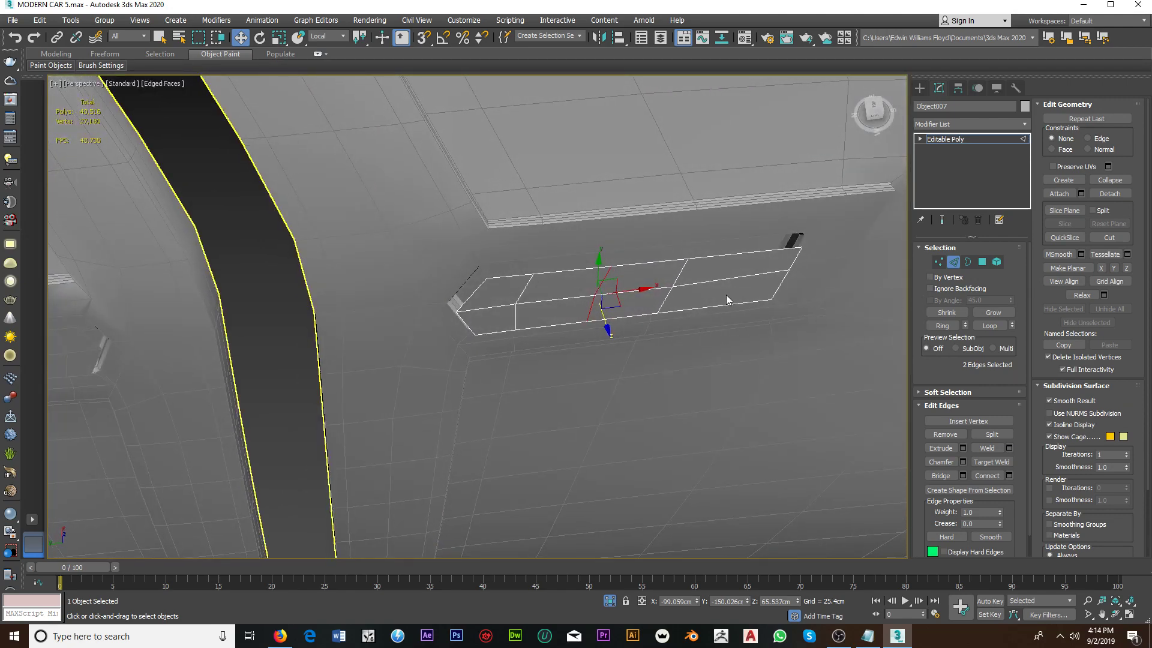
# Step: Select the right grille panel's left-end edges and push them slightly inward
pyautogui.keyDown('alt'); pyautogui.moveTo(725, 294); pyautogui.dragTo(562, 386, button='middle'); pyautogui.keyUp('alt')
pyautogui.click(564, 384)
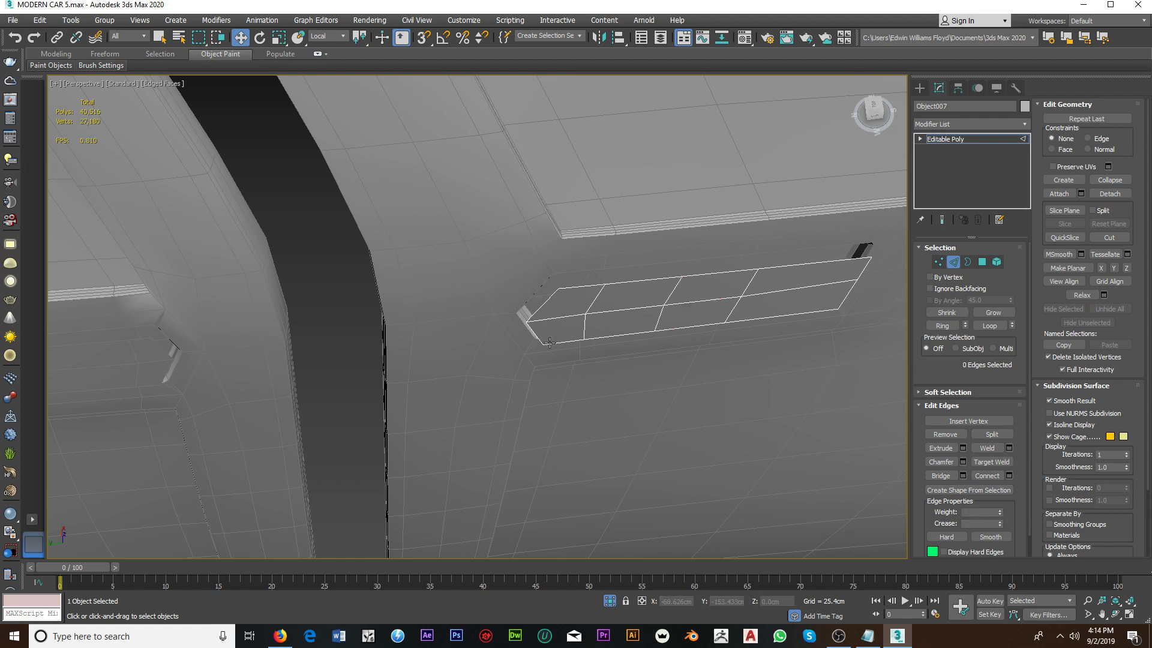
pyautogui.click(534, 331)
pyautogui.keyDown('alt'); pyautogui.moveTo(544, 304); pyautogui.dragTo(543, 325, button='middle'); pyautogui.keyUp('alt')
pyautogui.moveTo(562, 318); pyautogui.dragTo(554, 321)
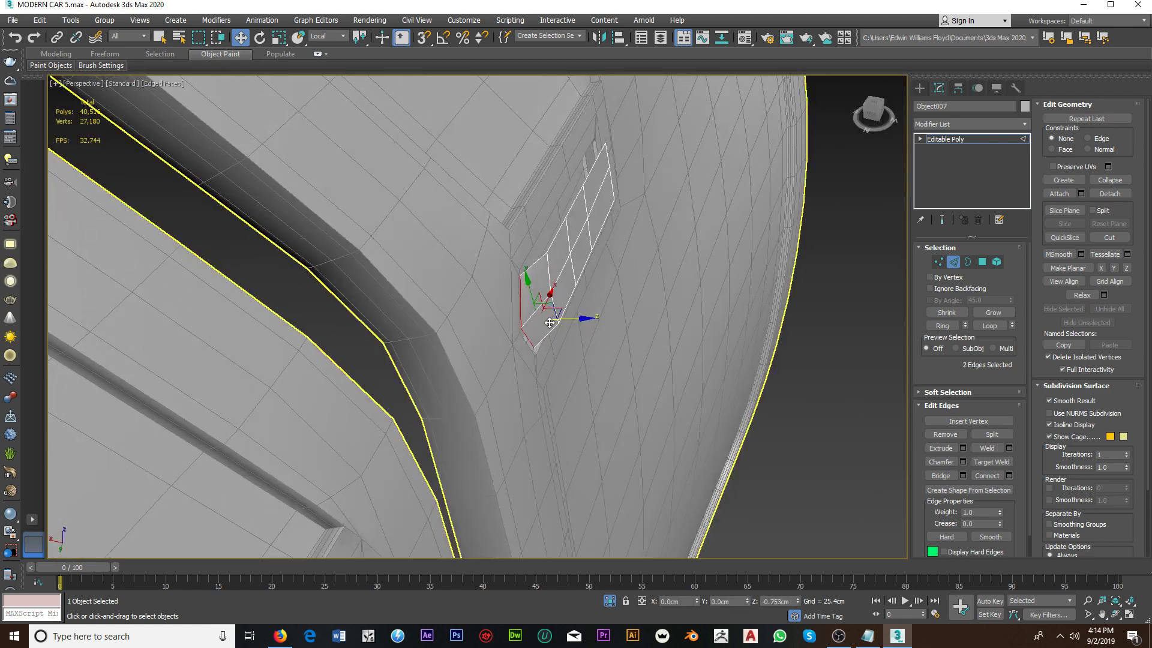
pyautogui.keyDown('alt'); pyautogui.moveTo(550, 323); pyautogui.dragTo(596, 326, button='middle'); pyautogui.keyUp('alt')
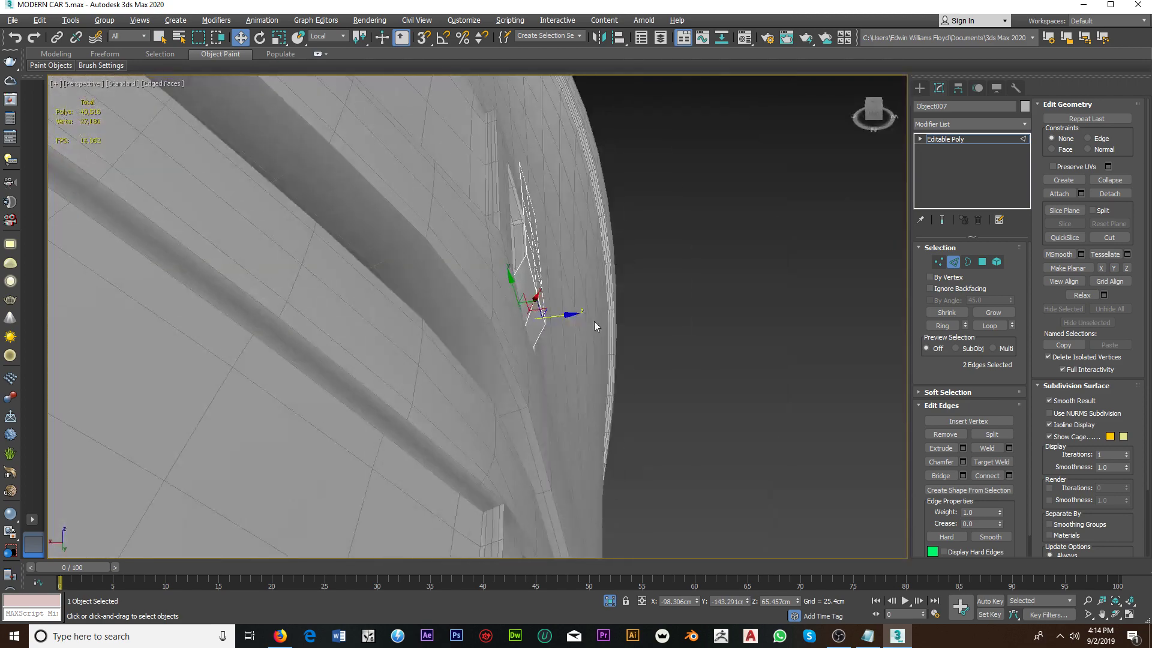
# Step: Reselect the pair of end edges and nudge them 0.5cm along Z
pyautogui.moveTo(560, 318)
pyautogui.keyDown('alt'); pyautogui.mouseDown(button='middle')
pyautogui.moveTo(549, 295)
pyautogui.moveTo(543, 355)
pyautogui.mouseUp(button='middle'); pyautogui.keyUp('alt')
pyautogui.click(561, 282)
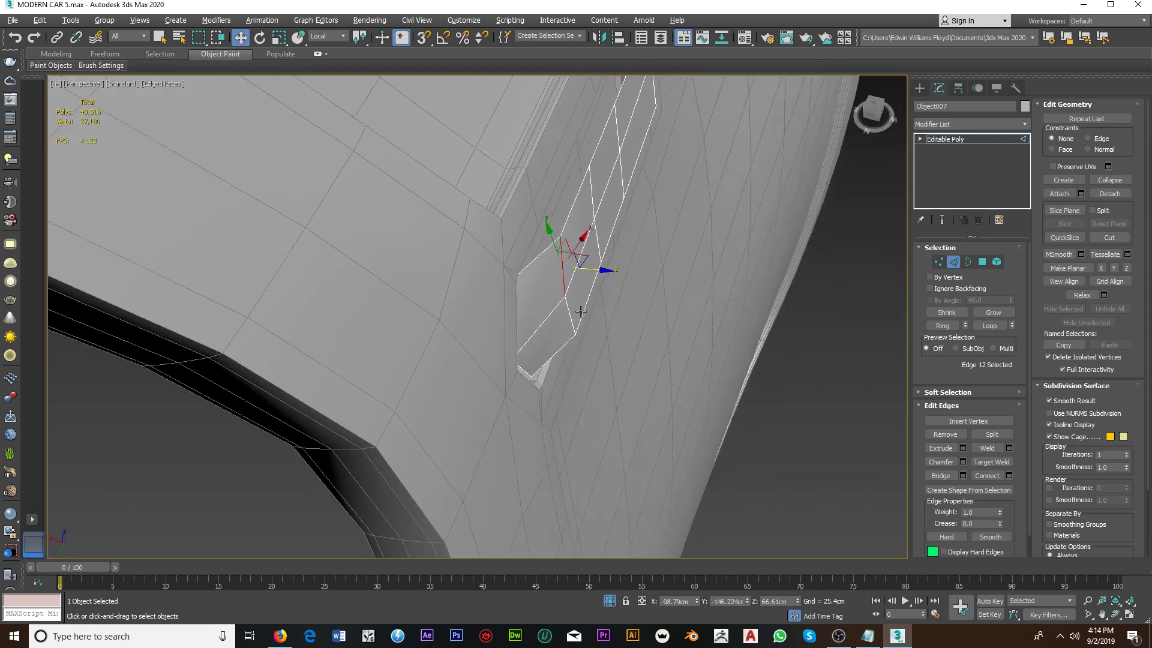
pyautogui.keyDown('ctrl'); pyautogui.click(570, 314); pyautogui.keyUp('ctrl')
pyautogui.moveTo(570, 313)
pyautogui.keyDown('alt'); pyautogui.mouseDown(button='middle')
pyautogui.moveTo(598, 301)
pyautogui.moveTo(548, 330)
pyautogui.moveTo(576, 343)
pyautogui.moveTo(567, 298)
pyautogui.mouseUp(button='middle'); pyautogui.keyUp('alt')
pyautogui.click(579, 285)
pyautogui.keyDown('ctrl'); pyautogui.click(553, 358); pyautogui.keyUp('ctrl')
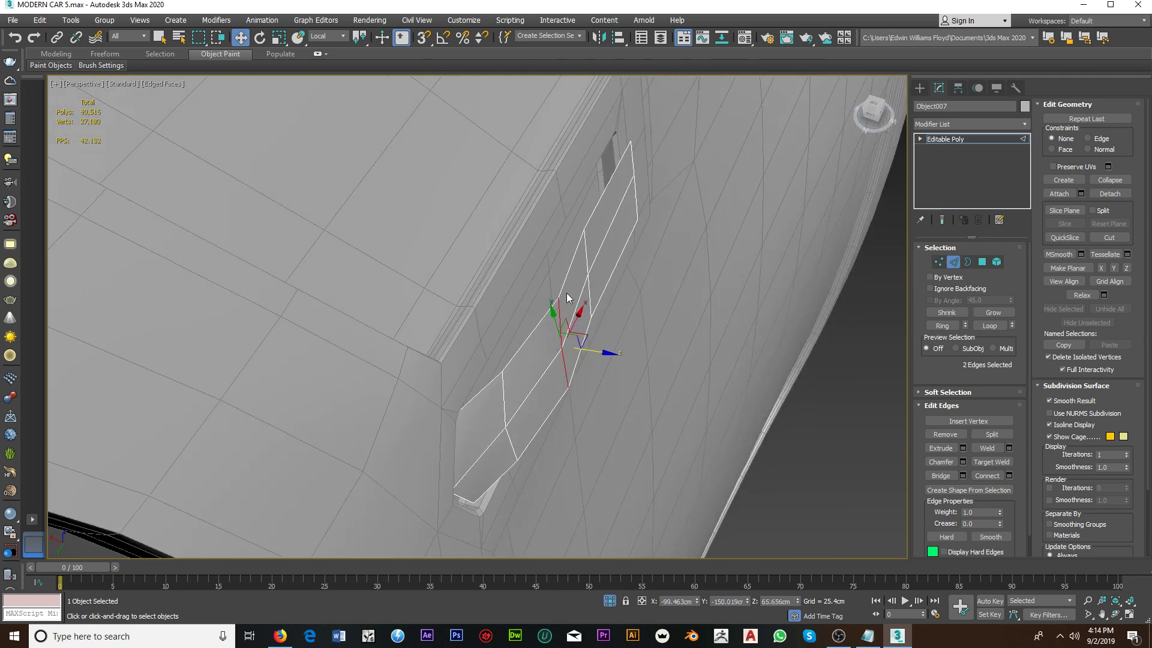
pyautogui.keyDown('alt'); pyautogui.moveTo(585, 260); pyautogui.dragTo(615, 269, button='middle'); pyautogui.keyUp('alt')
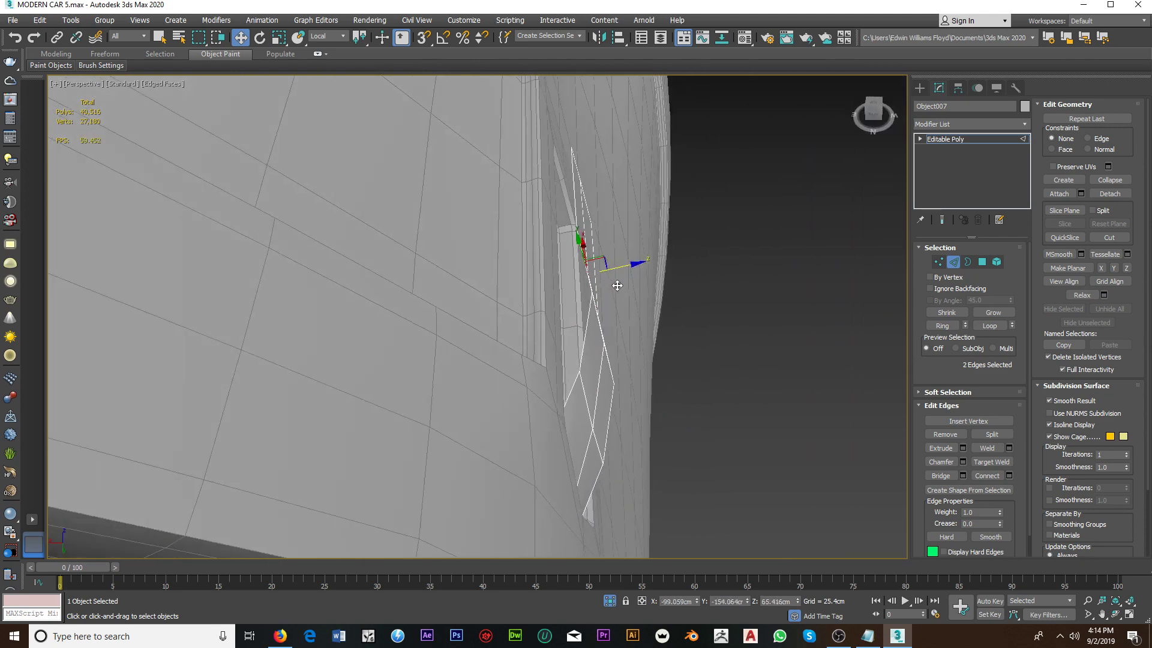
pyautogui.moveTo(615, 269); pyautogui.dragTo(628, 264)
pyautogui.moveTo(630, 263)
pyautogui.keyDown('alt'); pyautogui.mouseDown(button='middle')
pyautogui.moveTo(546, 309)
pyautogui.moveTo(563, 260)
pyautogui.moveTo(586, 257)
pyautogui.moveTo(527, 232)
pyautogui.moveTo(480, 232)
pyautogui.moveTo(594, 226)
pyautogui.mouseUp(button='middle'); pyautogui.keyUp('alt')
pyautogui.click(556, 246)
pyautogui.click(560, 265)
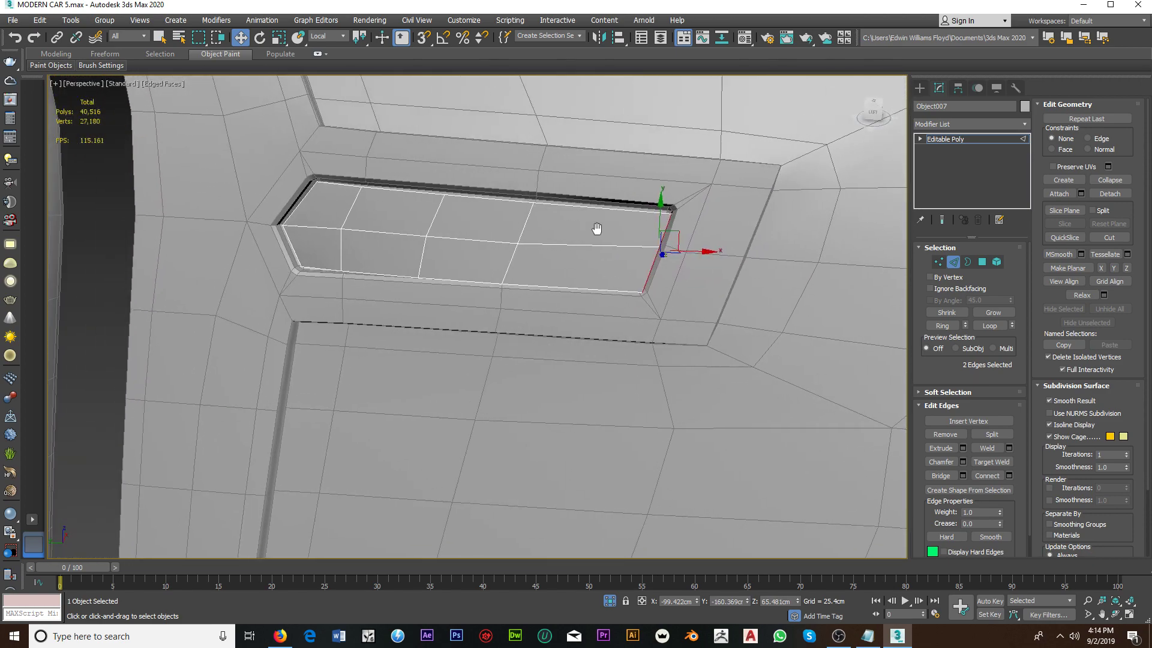
# Step: Select a three-vertex column and stretch it taller using Local-coordinate scaling
pyautogui.click(937, 262)
pyautogui.moveTo(505, 192); pyautogui.dragTo(535, 288)
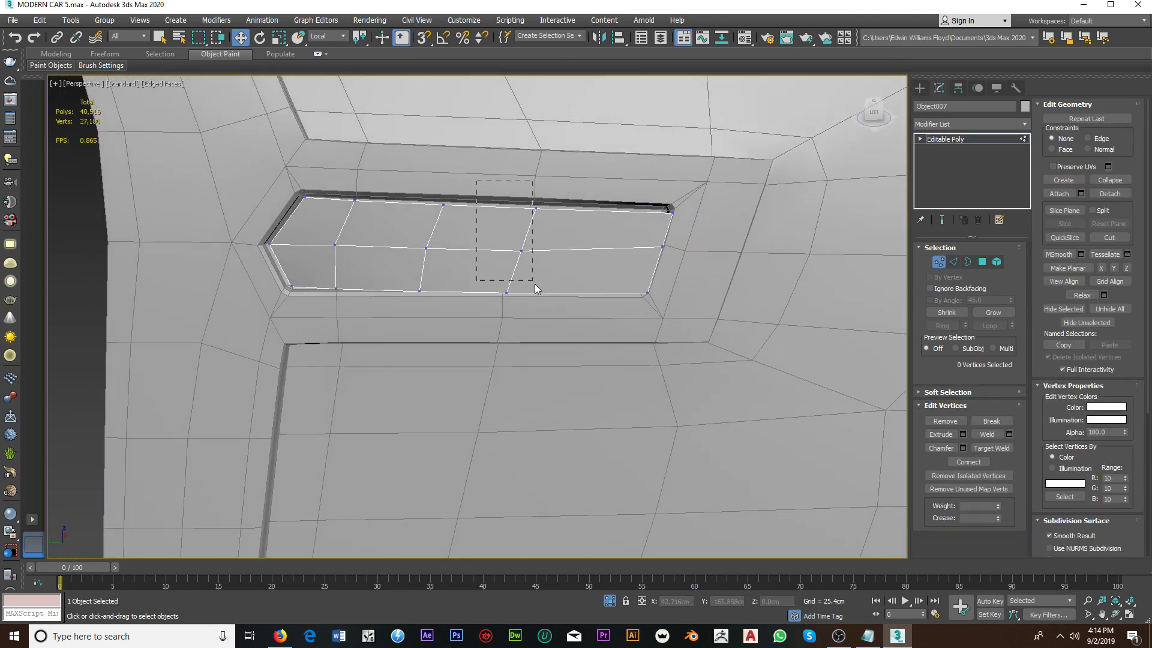
pyautogui.moveTo(534, 288)
pyautogui.keyDown('alt'); pyautogui.mouseDown(button='middle')
pyautogui.moveTo(570, 308)
pyautogui.moveTo(508, 181)
pyautogui.mouseUp(button='middle'); pyautogui.keyUp('alt')
pyautogui.click(279, 37)
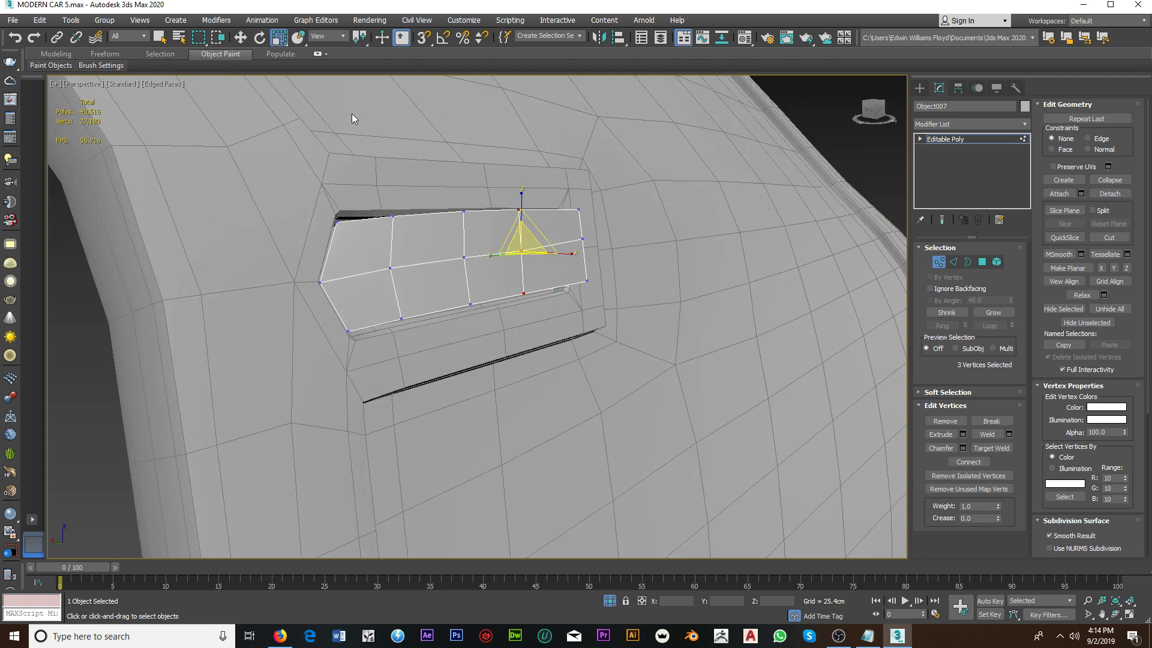
pyautogui.keyDown('alt'); pyautogui.moveTo(498, 280); pyautogui.dragTo(480, 270, button='middle'); pyautogui.keyUp('alt')
pyautogui.click(327, 36)
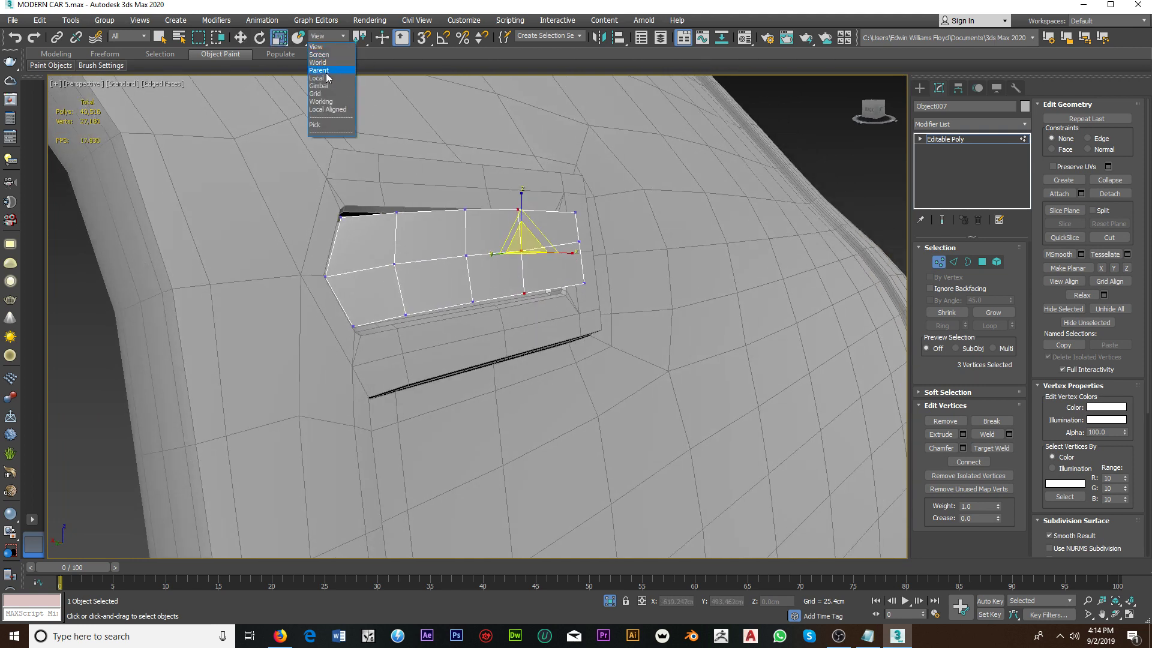
pyautogui.click(329, 78)
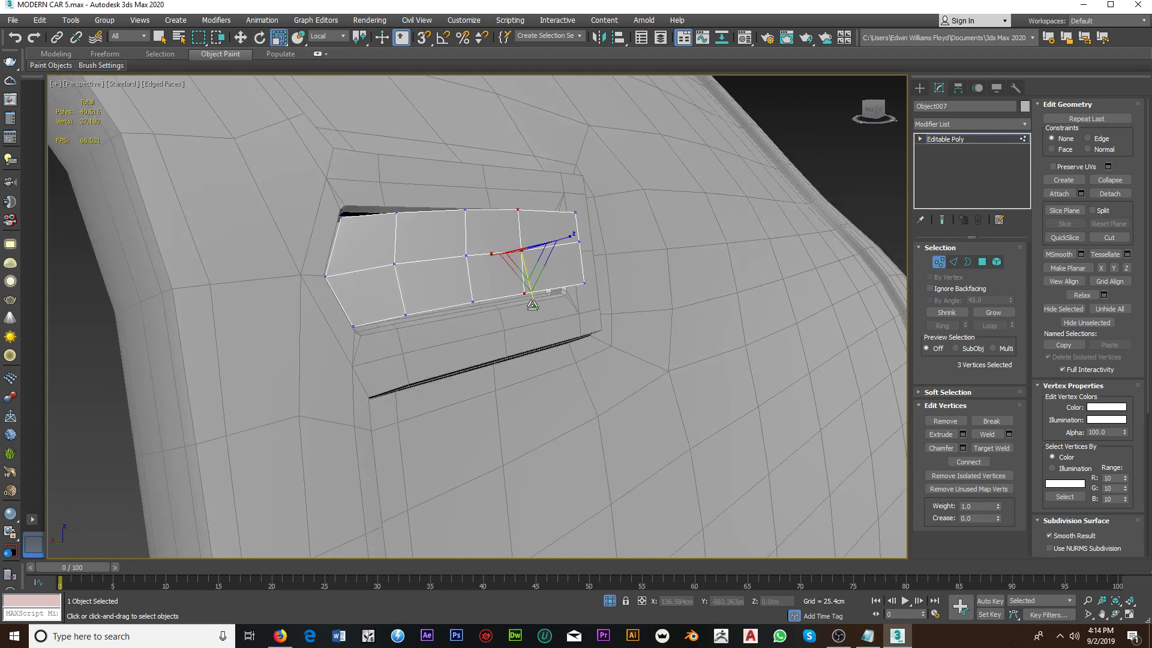
pyautogui.moveTo(536, 290)
pyautogui.keyDown('alt'); pyautogui.mouseDown(button='middle')
pyautogui.moveTo(564, 300)
pyautogui.moveTo(540, 270)
pyautogui.mouseUp(button='middle'); pyautogui.keyUp('alt')
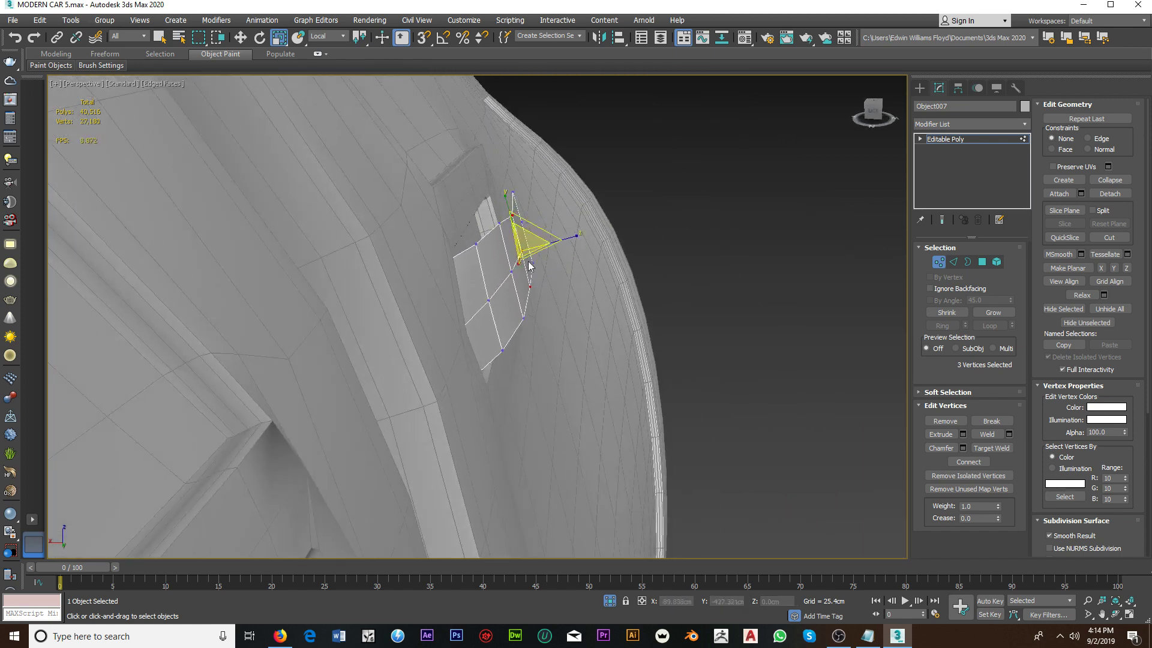
pyautogui.keyDown('alt'); pyautogui.moveTo(509, 201); pyautogui.dragTo(453, 212, button='middle'); pyautogui.keyUp('alt')
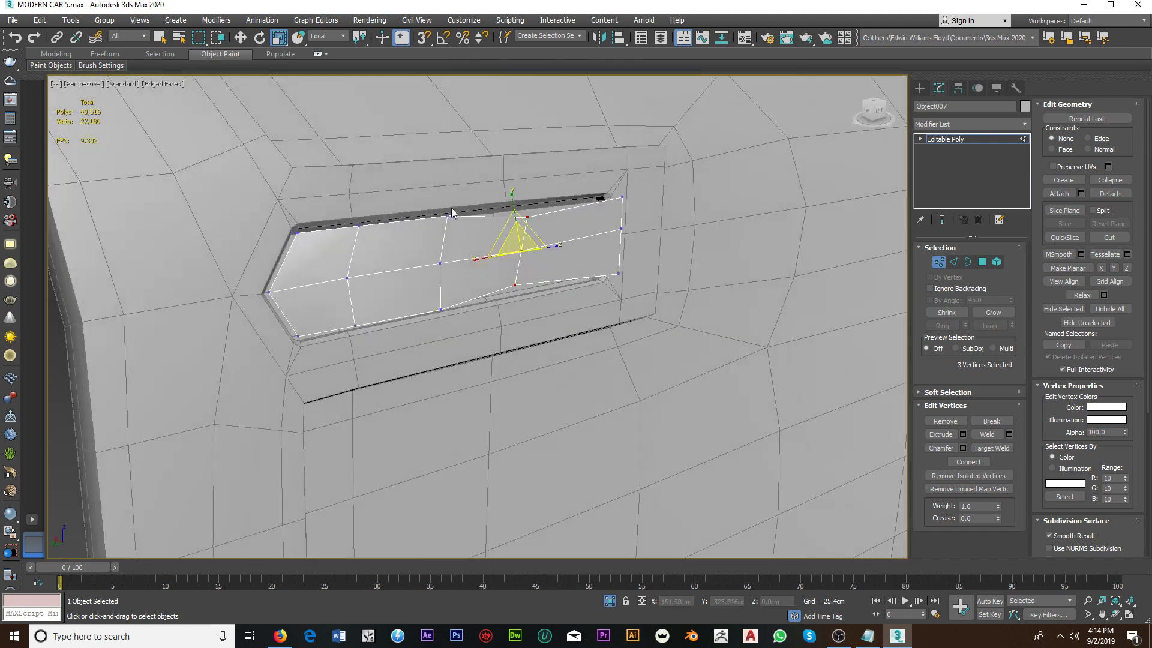
pyautogui.moveTo(501, 221); pyautogui.dragTo(545, 195)
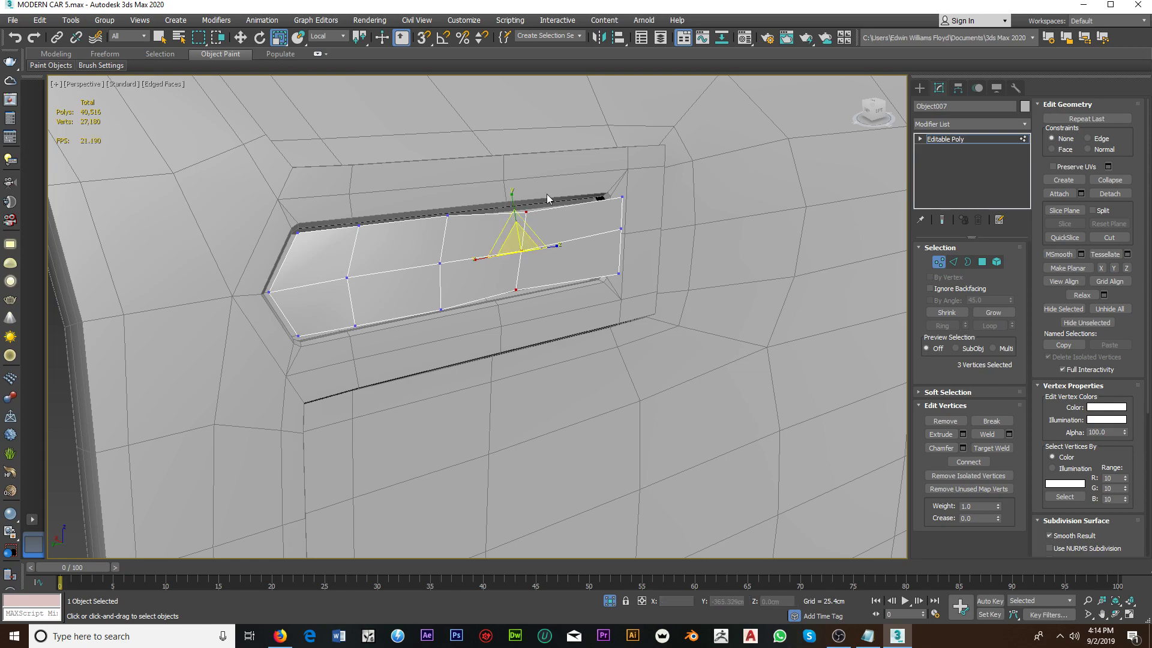
# Step: Squeeze the panel's right-end vertices to 83% height, then leave vertex editing
pyautogui.moveTo(635, 268); pyautogui.dragTo(636, 270)
pyautogui.keyDown('alt'); pyautogui.moveTo(636, 270); pyautogui.dragTo(616, 198, button='middle'); pyautogui.keyUp('alt')
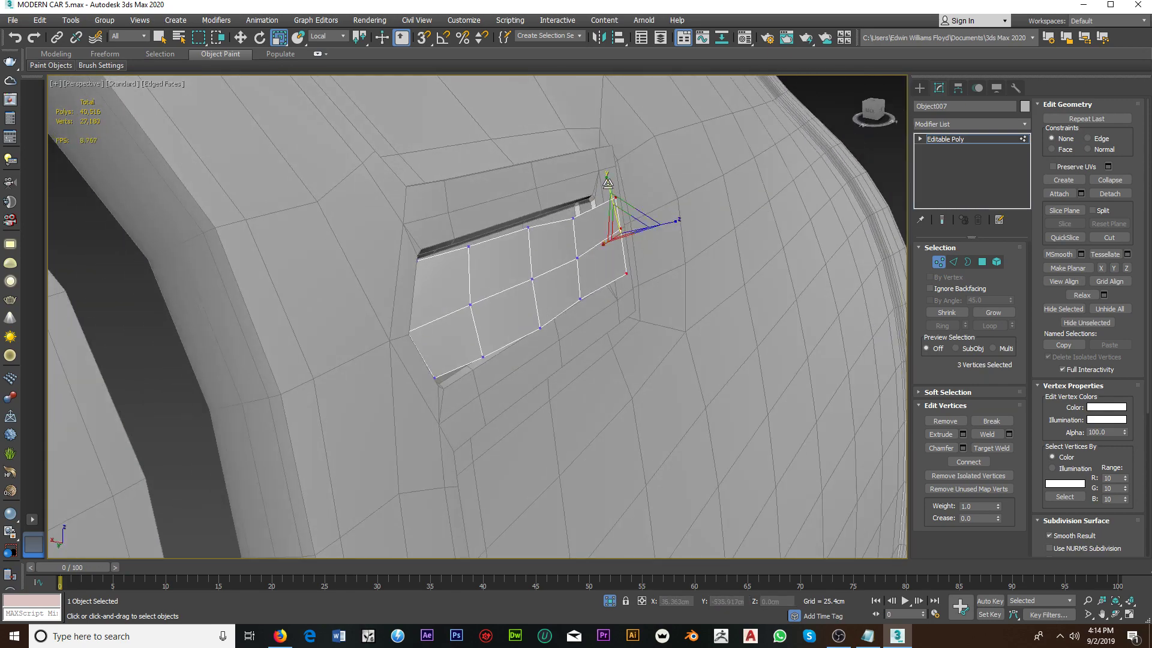
pyautogui.moveTo(608, 182); pyautogui.dragTo(613, 192)
pyautogui.moveTo(622, 210)
pyautogui.keyDown('alt'); pyautogui.mouseDown(button='middle')
pyautogui.moveTo(474, 235)
pyautogui.moveTo(573, 293)
pyautogui.moveTo(678, 285)
pyautogui.moveTo(607, 275)
pyautogui.mouseUp(button='middle'); pyautogui.keyUp('alt')
pyautogui.scroll(3, 604, 249)
pyautogui.scroll(3, 578, 203)
pyautogui.scroll(-2, 579, 203)
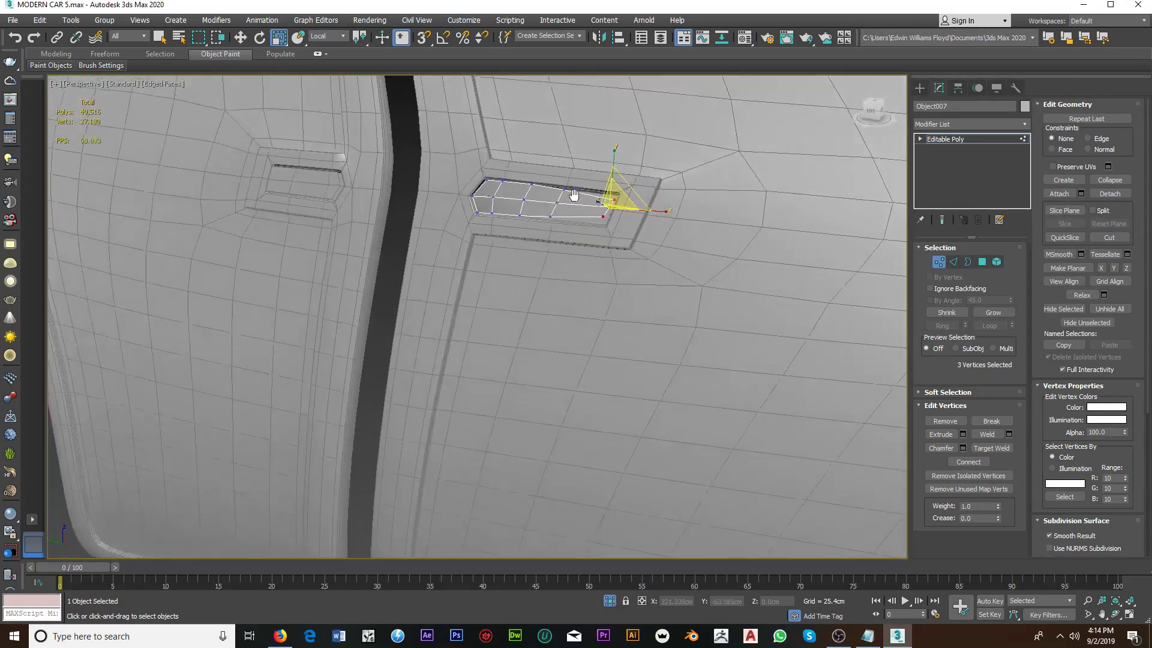
pyautogui.moveTo(576, 195)
pyautogui.keyDown('alt'); pyautogui.mouseDown(button='middle')
pyautogui.moveTo(576, 138)
pyautogui.moveTo(594, 170)
pyautogui.moveTo(719, 266)
pyautogui.moveTo(702, 300)
pyautogui.moveTo(604, 290)
pyautogui.moveTo(479, 255)
pyautogui.mouseUp(button='middle'); pyautogui.keyUp('alt')
pyautogui.scroll(2, 719, 266)
pyautogui.click(939, 262)
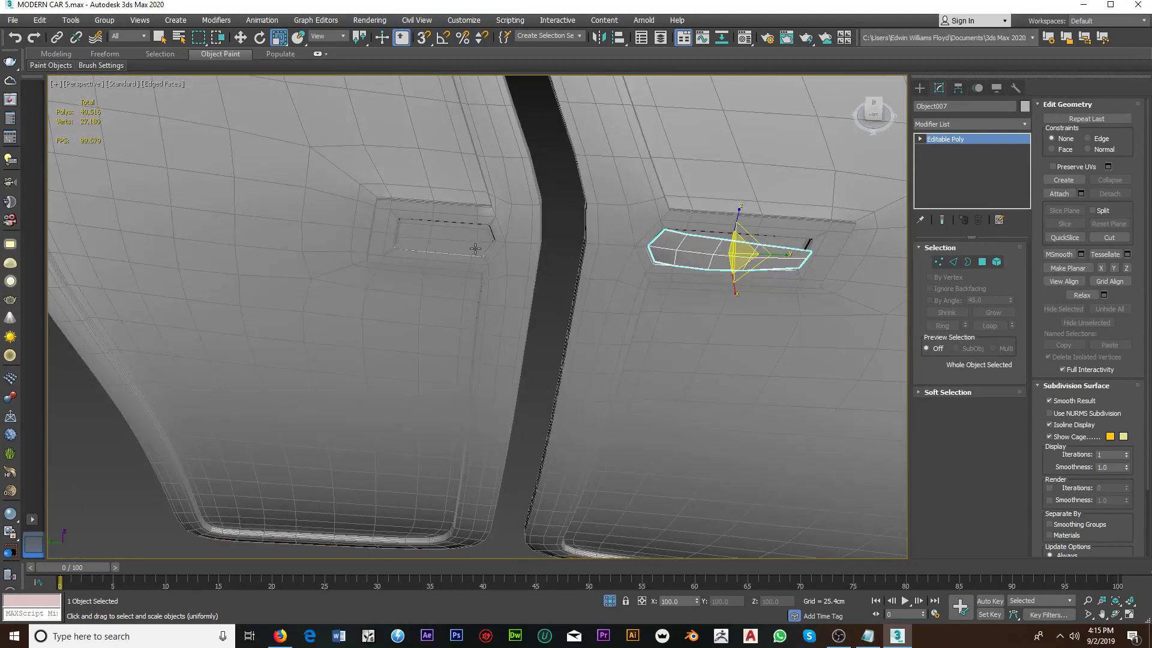
# Step: Add a connecting edge across the left grille panel's three horizontal edges
pyautogui.click(475, 253)
pyautogui.click(953, 262)
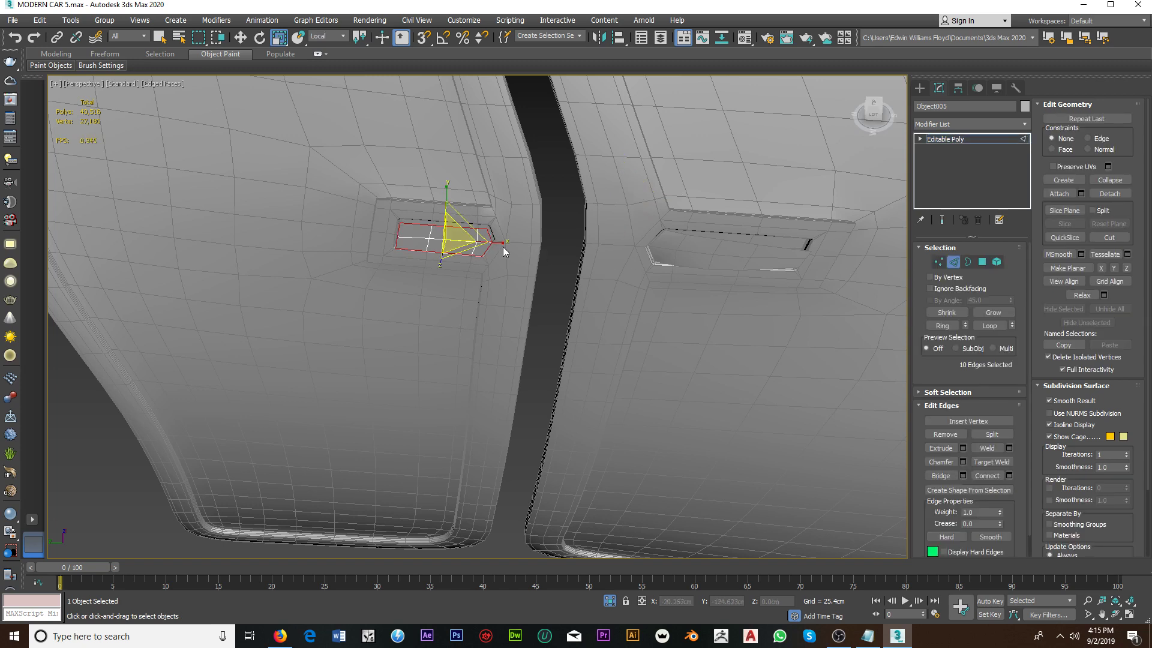
pyautogui.moveTo(450, 213); pyautogui.dragTo(458, 280)
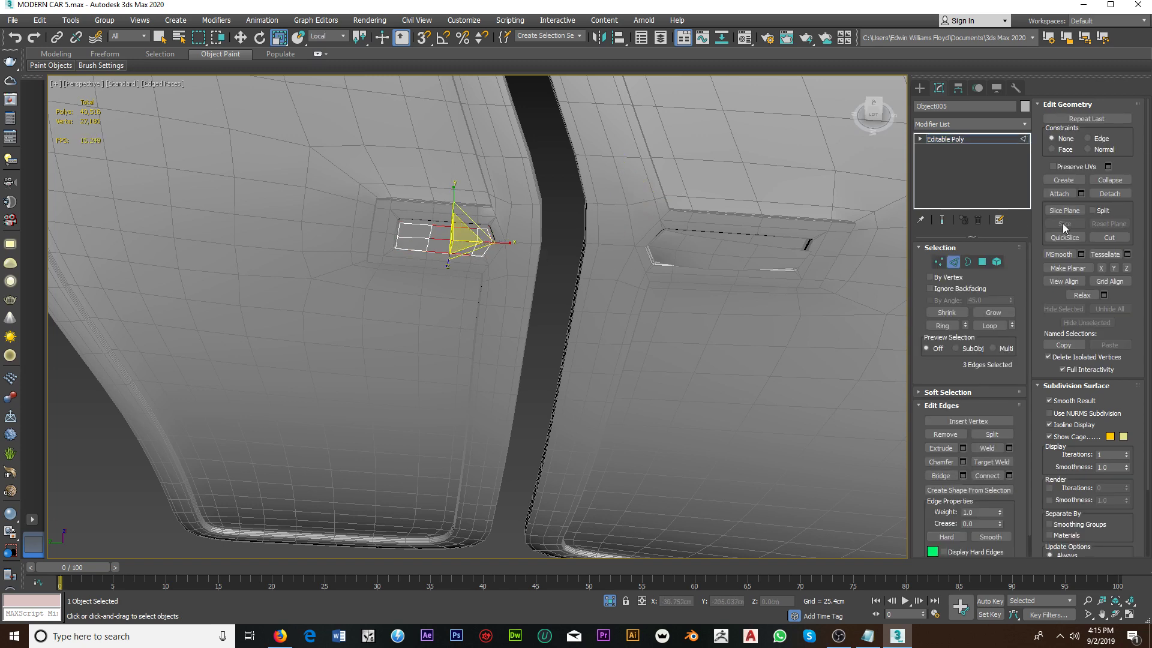
pyautogui.click(1009, 475)
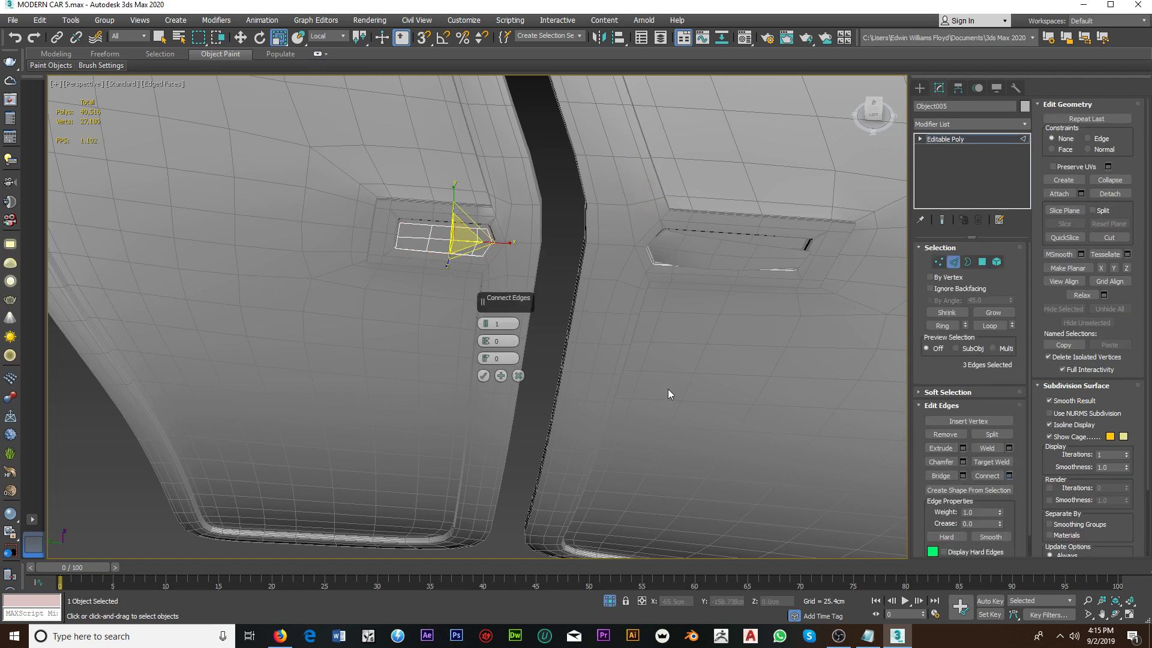
pyautogui.click(483, 375)
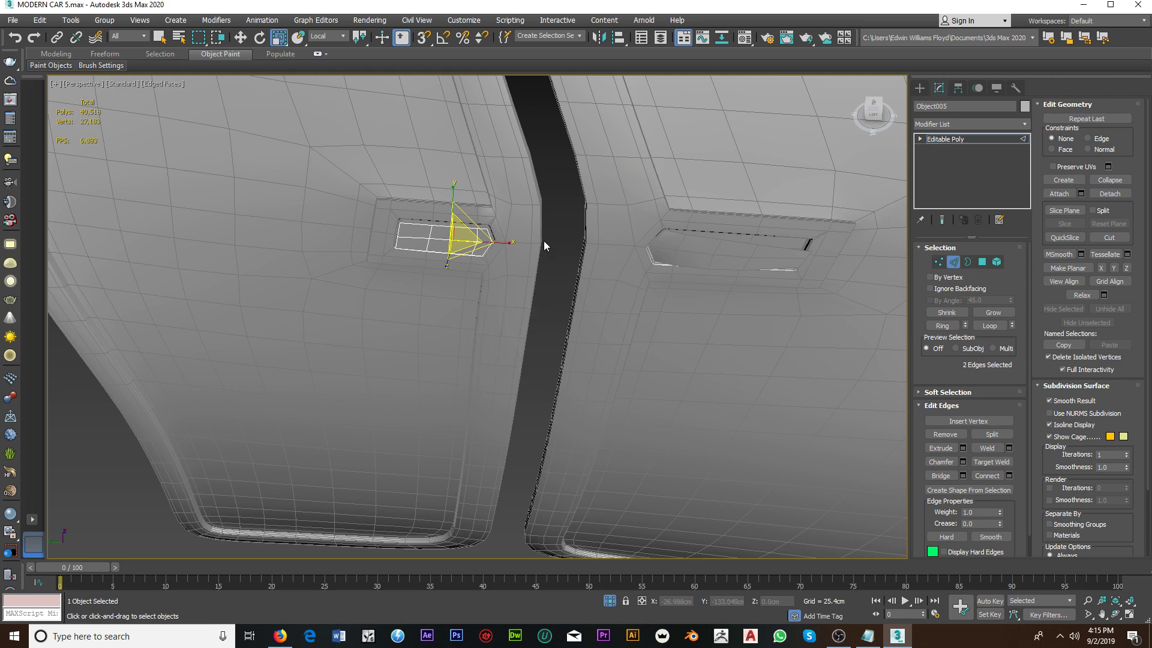
pyautogui.scroll(5, 499, 238)
# Step: Extrude new faces from the right-corner edges and shift them 0.406cm along Z
pyautogui.click(502, 233)
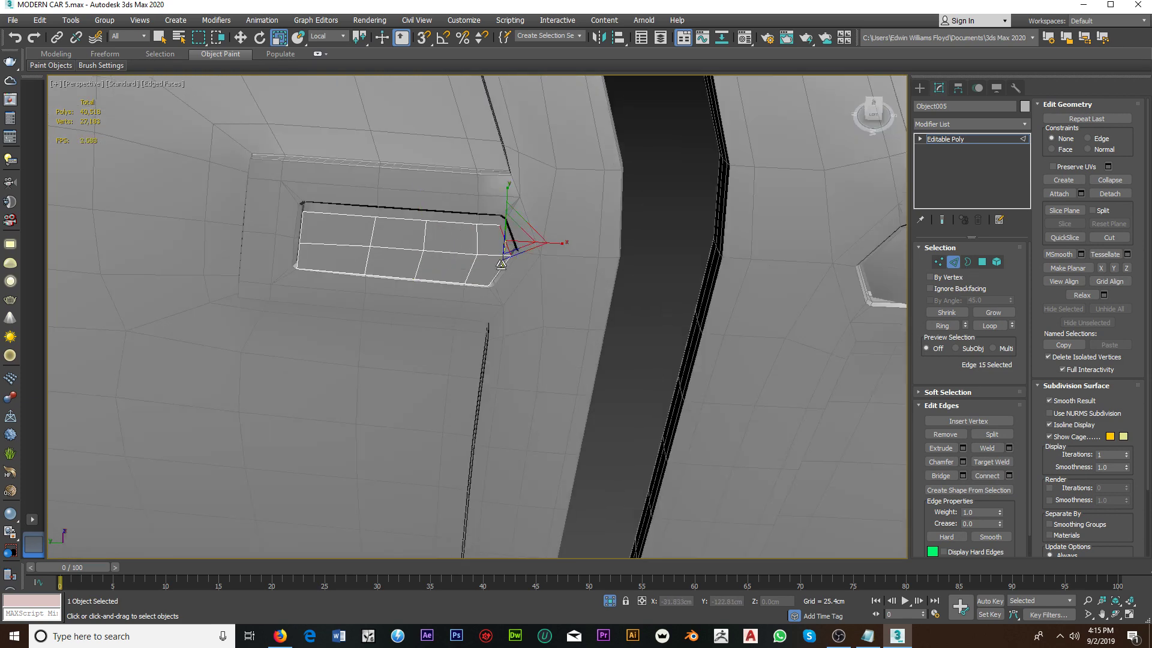
pyautogui.click(241, 37)
pyautogui.keyDown('alt'); pyautogui.moveTo(479, 179); pyautogui.dragTo(501, 251, button='middle'); pyautogui.keyUp('alt')
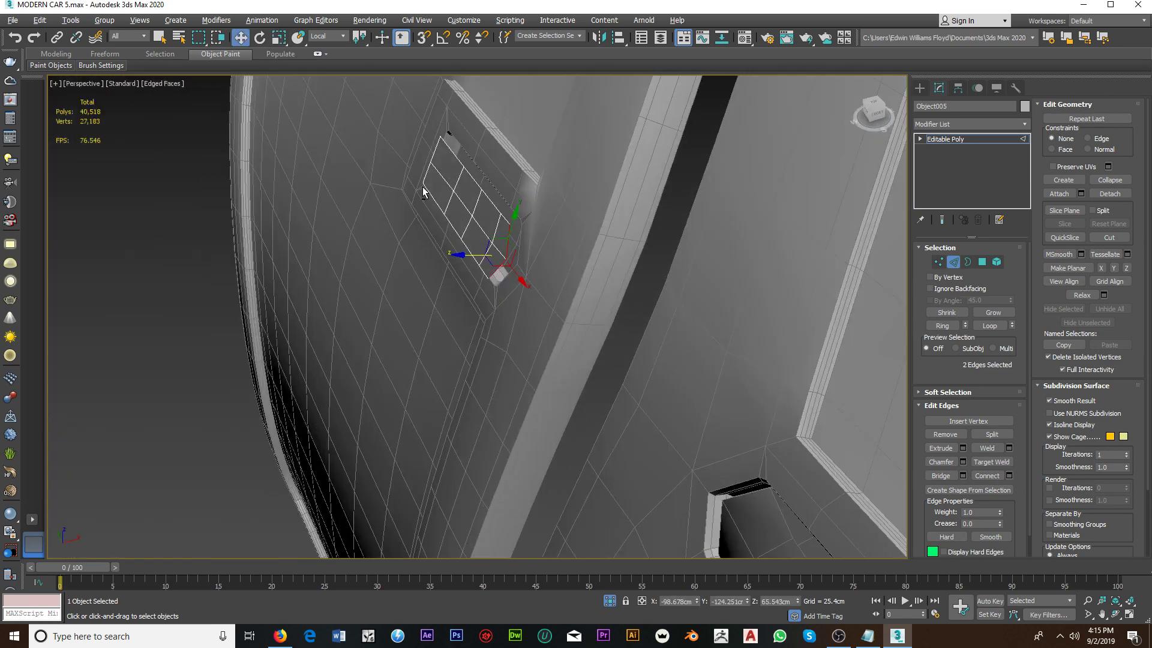
pyautogui.keyDown('shift'); pyautogui.moveTo(501, 252); pyautogui.dragTo(532, 256); pyautogui.keyUp('shift')
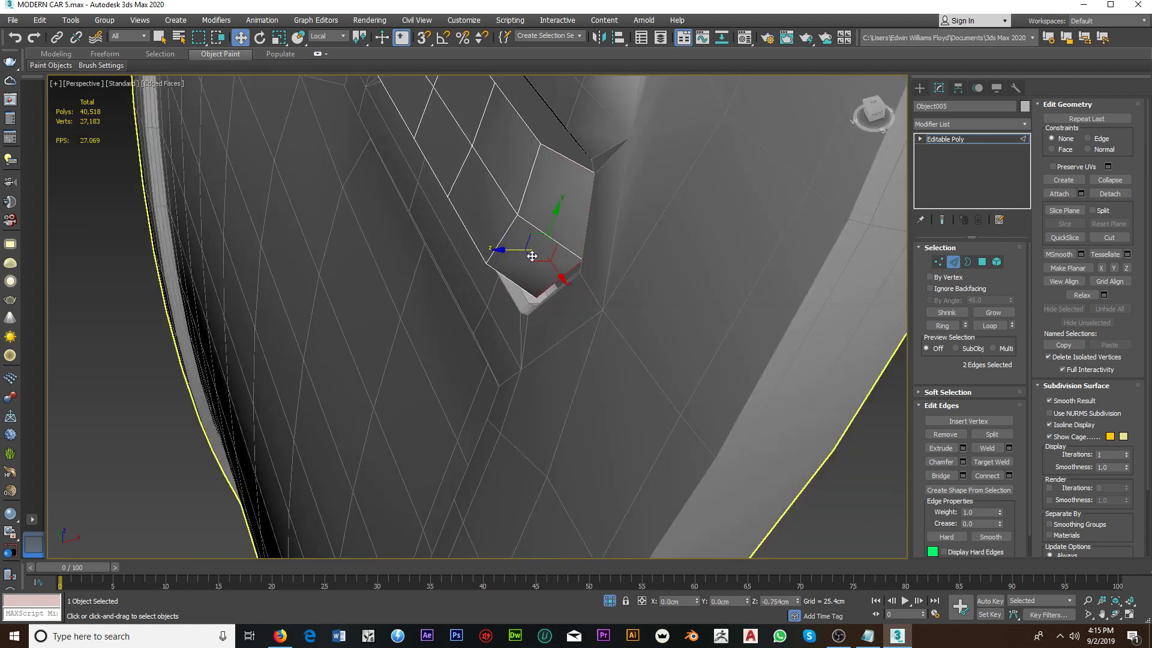
pyautogui.moveTo(531, 261)
pyautogui.keyDown('alt'); pyautogui.mouseDown(button='middle')
pyautogui.moveTo(569, 275)
pyautogui.moveTo(547, 267)
pyautogui.mouseUp(button='middle'); pyautogui.keyUp('alt')
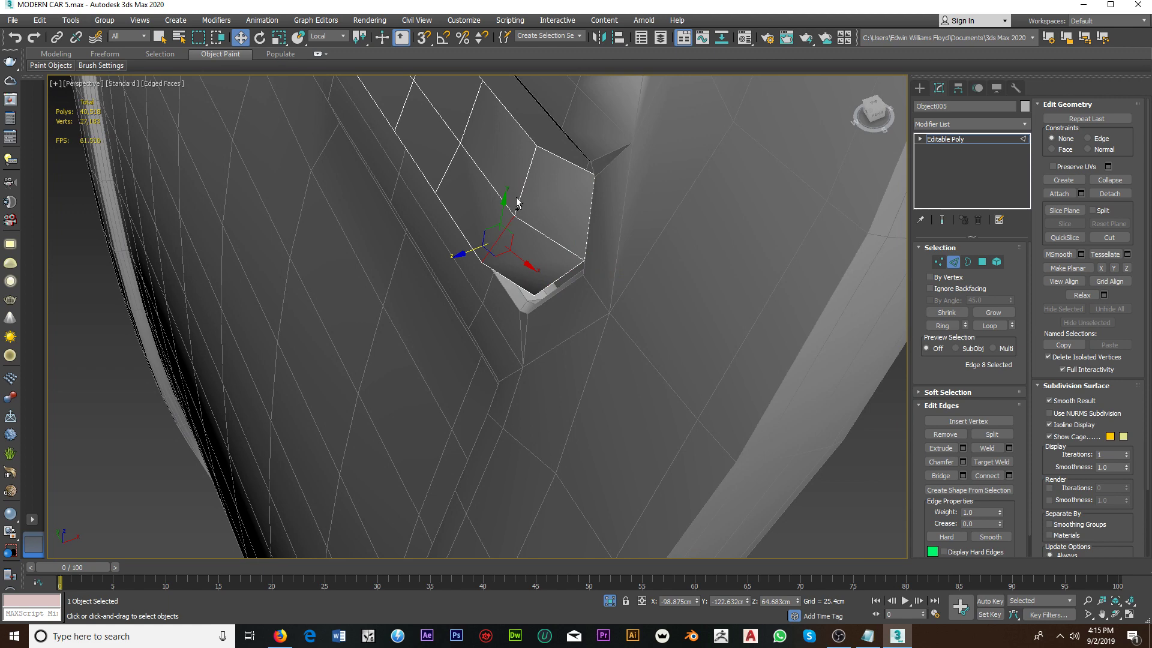
pyautogui.keyDown('alt'); pyautogui.moveTo(519, 197); pyautogui.dragTo(436, 222, button='middle'); pyautogui.keyUp('alt')
pyautogui.moveTo(434, 229); pyautogui.dragTo(462, 188)
pyautogui.keyDown('alt'); pyautogui.moveTo(458, 169); pyautogui.dragTo(440, 234, button='middle'); pyautogui.keyUp('alt')
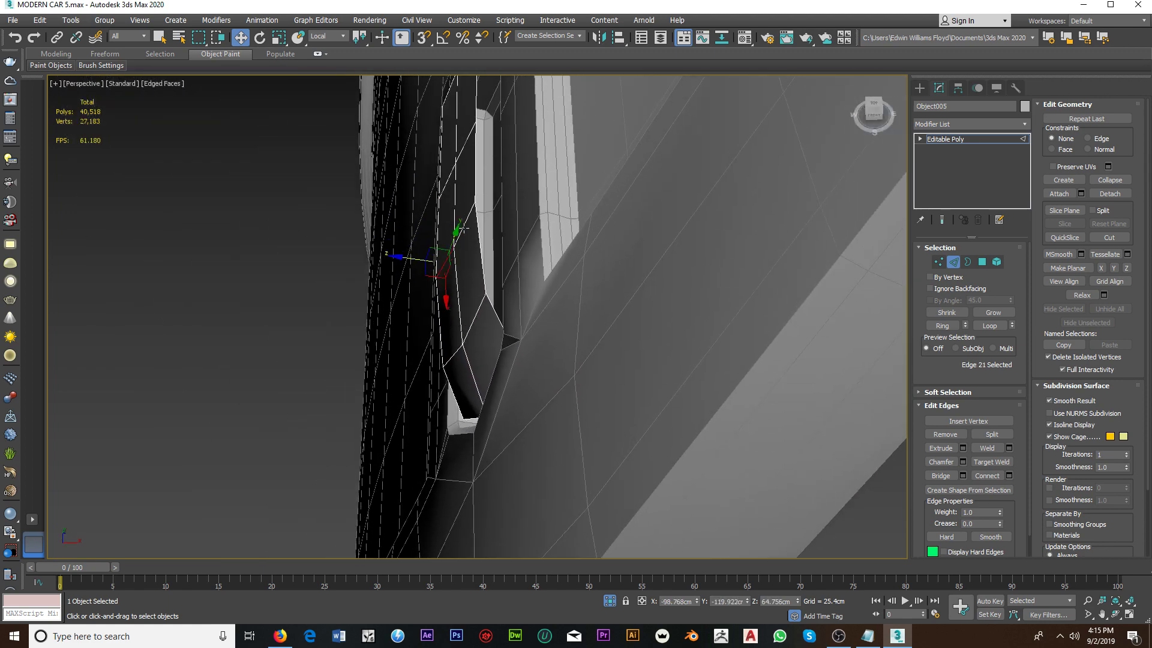
pyautogui.moveTo(423, 239); pyautogui.dragTo(413, 238)
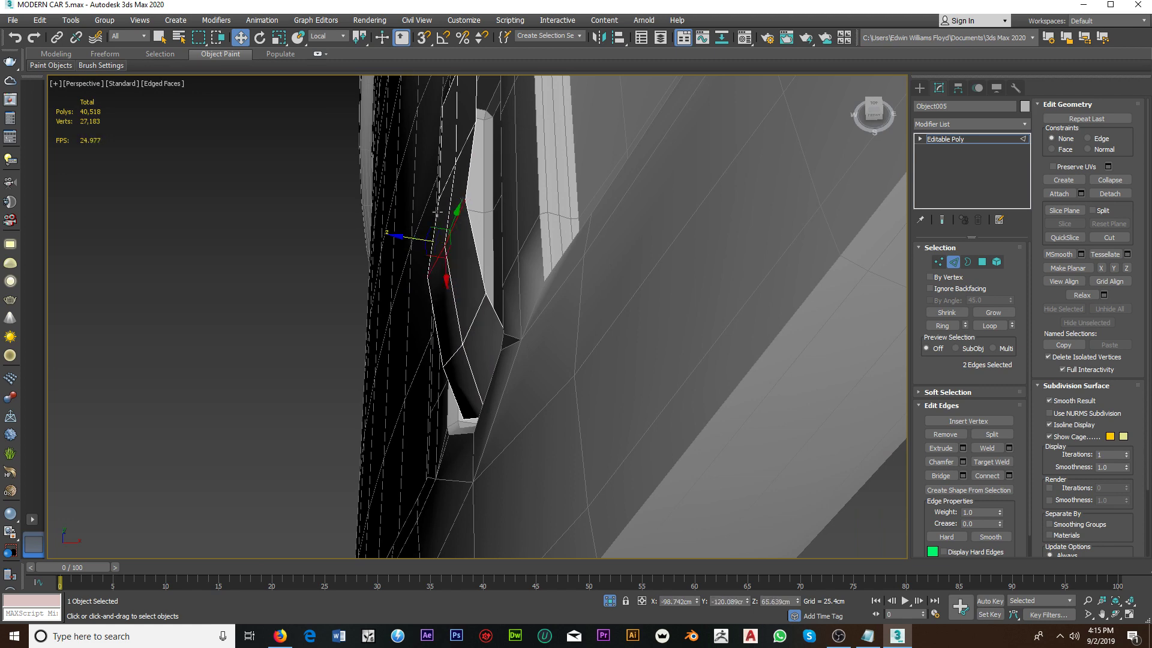
pyautogui.keyDown('alt'); pyautogui.moveTo(414, 238); pyautogui.dragTo(450, 267, button='middle'); pyautogui.keyUp('alt')
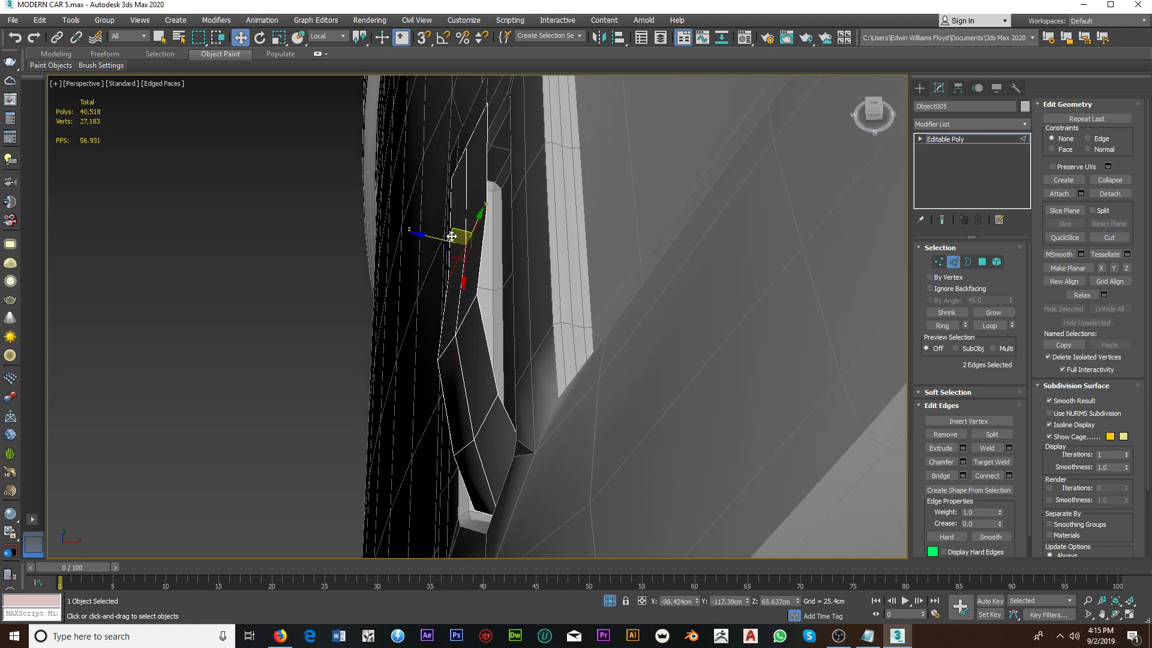
pyautogui.moveTo(436, 238); pyautogui.dragTo(420, 238)
pyautogui.moveTo(420, 238)
pyautogui.keyDown('alt'); pyautogui.mouseDown(button='middle')
pyautogui.moveTo(466, 278)
pyautogui.moveTo(468, 239)
pyautogui.mouseUp(button='middle'); pyautogui.keyUp('alt')
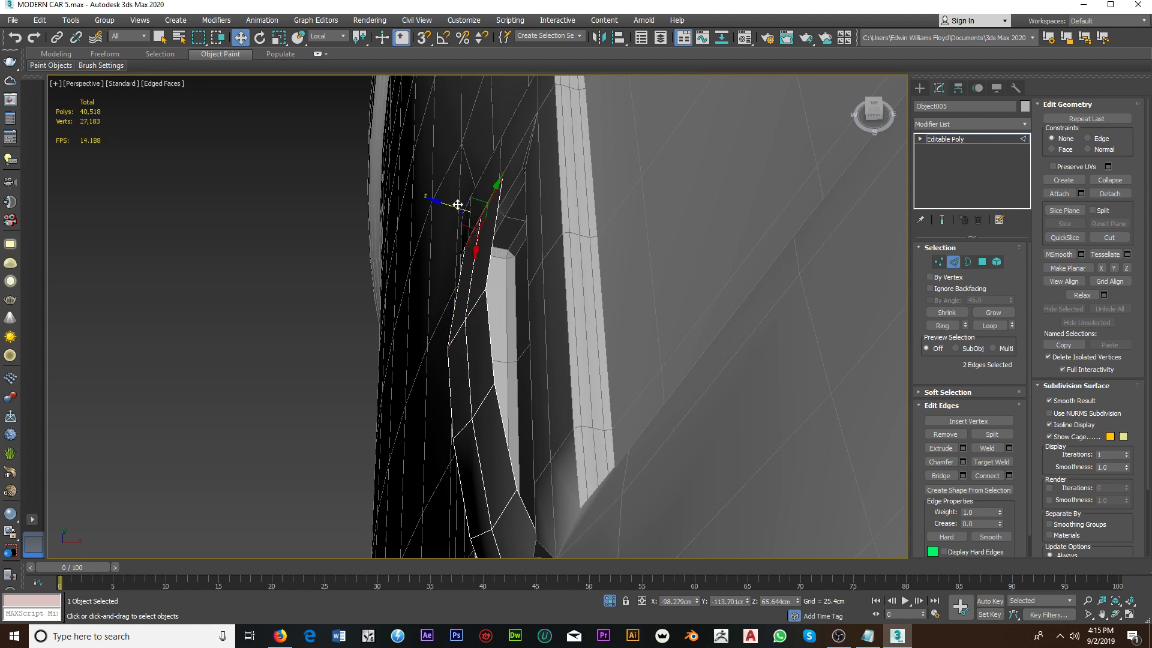
pyautogui.moveTo(458, 204)
pyautogui.keyDown('alt'); pyautogui.mouseDown(button='middle')
pyautogui.moveTo(494, 197)
pyautogui.moveTo(856, 283)
pyautogui.mouseUp(button='middle'); pyautogui.keyUp('alt')
# Step: Scale three vertex columns vertically so the door-opening panel tapers toward its left end
pyautogui.click(938, 264)
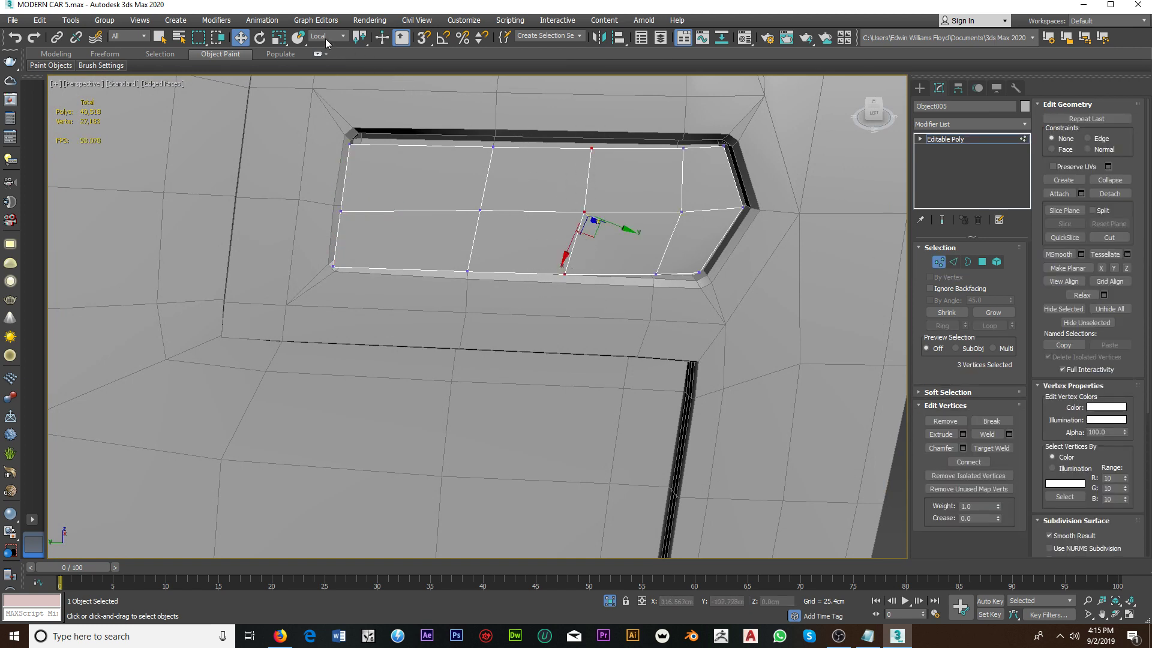
pyautogui.press('r')
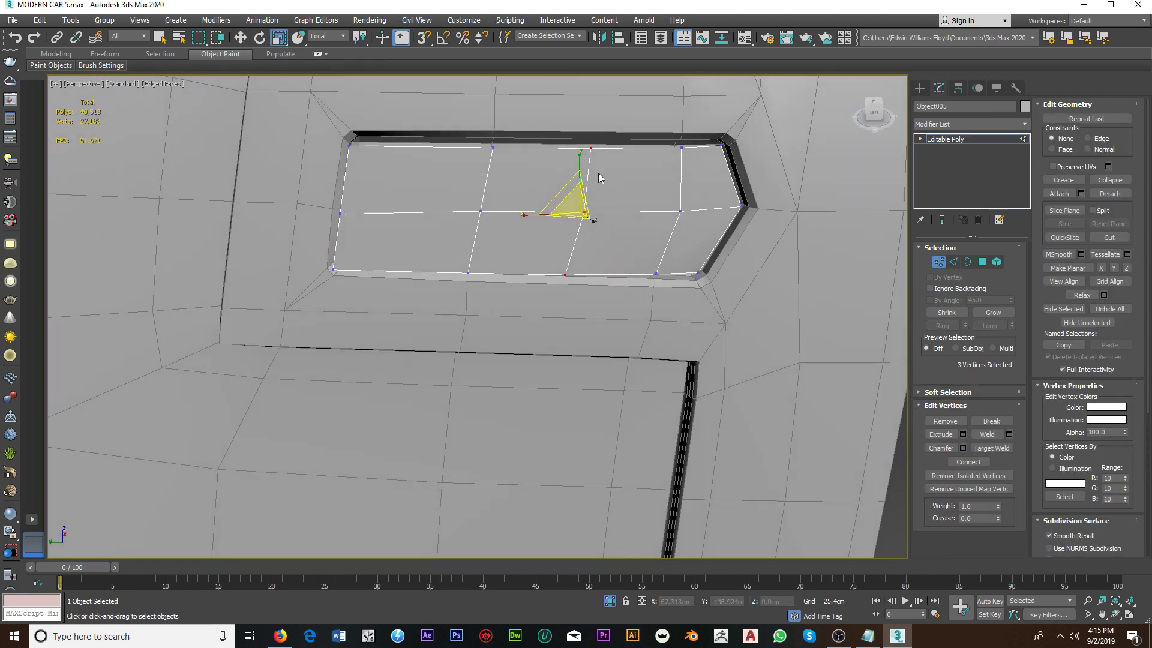
pyautogui.moveTo(567, 201); pyautogui.dragTo(567, 219)
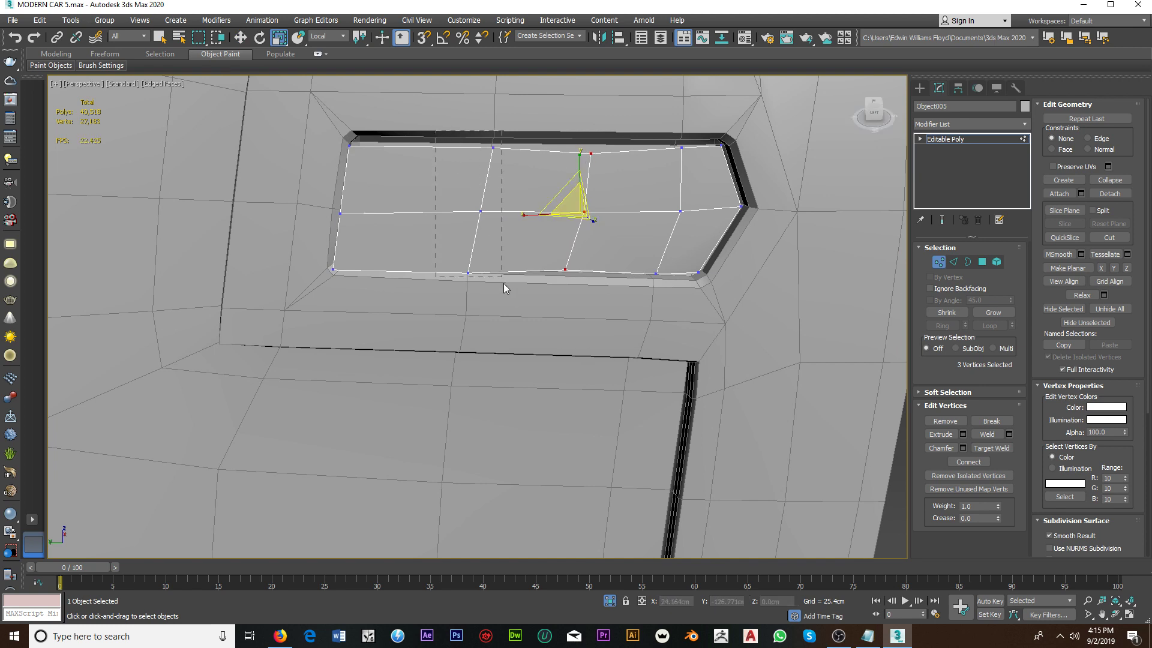
pyautogui.moveTo(502, 284); pyautogui.dragTo(502, 277)
pyautogui.moveTo(482, 158); pyautogui.dragTo(483, 169)
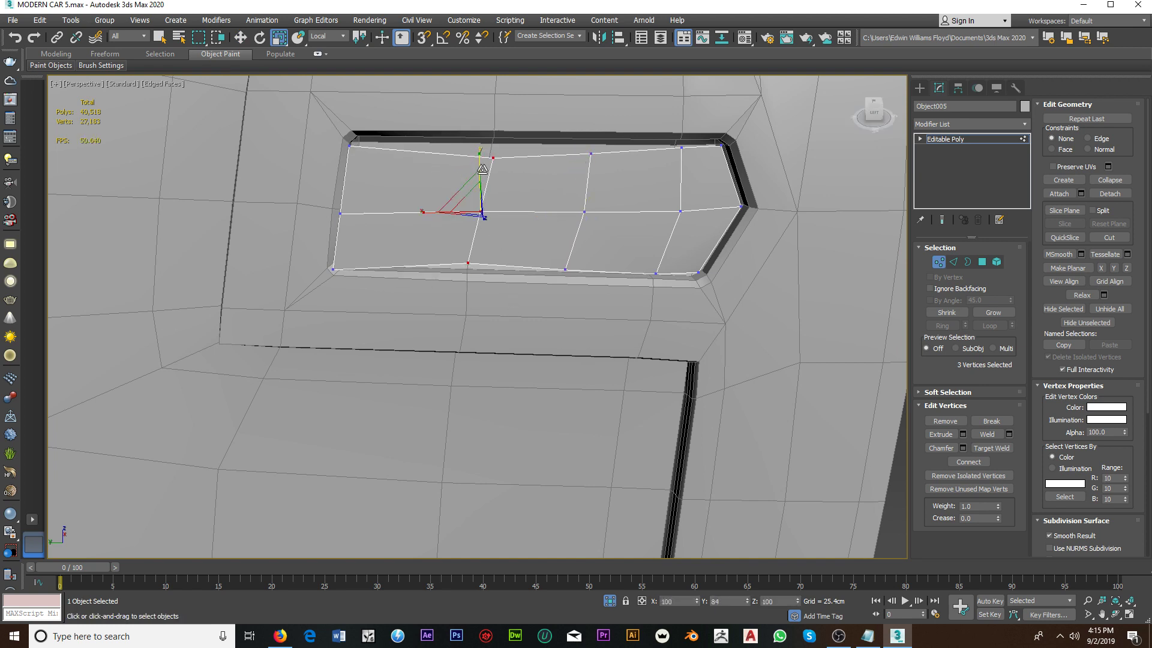
pyautogui.moveTo(347, 224); pyautogui.dragTo(354, 277)
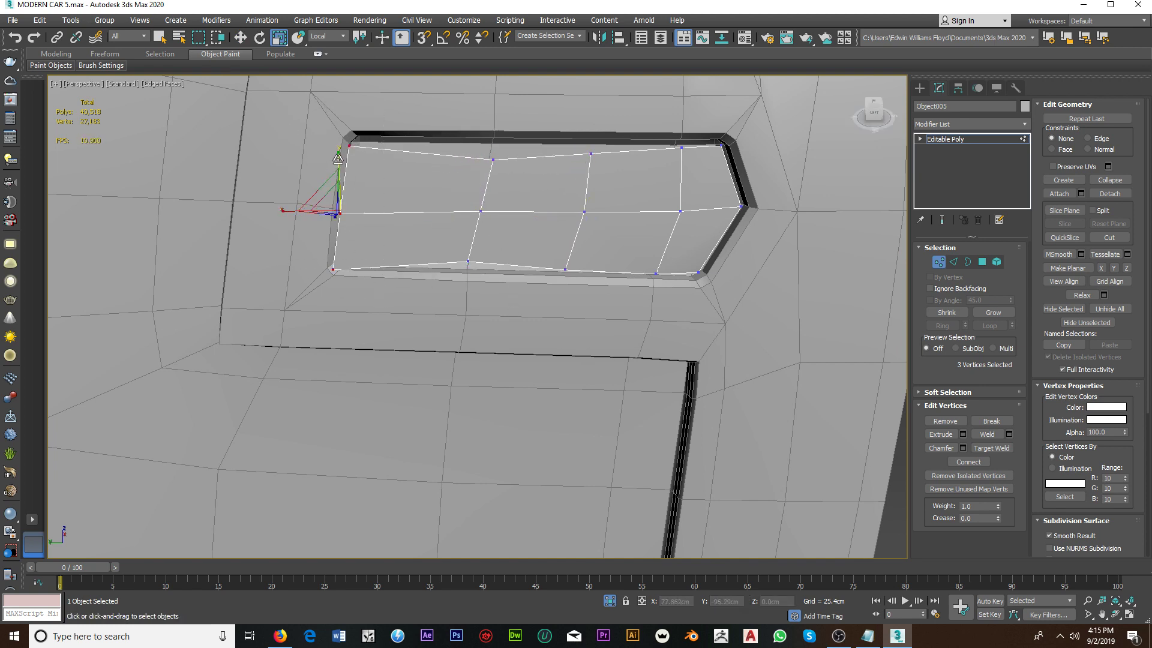
pyautogui.moveTo(338, 158); pyautogui.dragTo(350, 201)
pyautogui.scroll(-2, 354, 206)
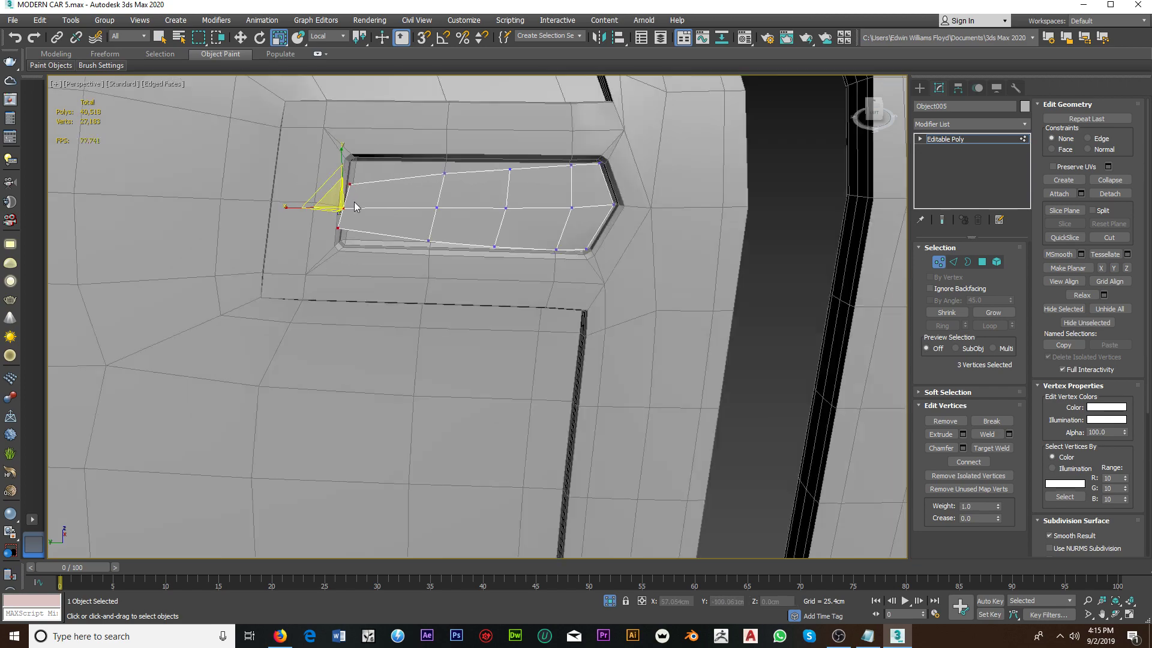
pyautogui.moveTo(354, 206)
pyautogui.keyDown('alt'); pyautogui.mouseDown(button='middle')
pyautogui.moveTo(491, 244)
pyautogui.moveTo(533, 216)
pyautogui.moveTo(459, 259)
pyautogui.moveTo(510, 290)
pyautogui.moveTo(470, 308)
pyautogui.moveTo(386, 286)
pyautogui.moveTo(412, 205)
pyautogui.moveTo(394, 145)
pyautogui.mouseUp(button='middle'); pyautogui.keyUp('alt')
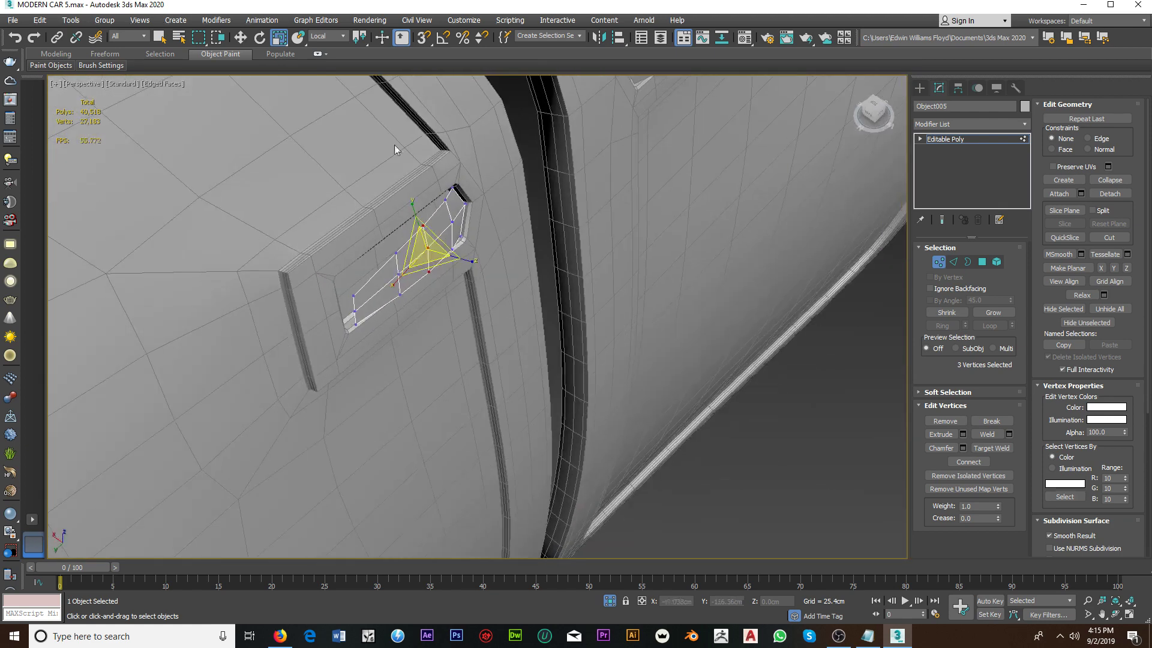
# Step: Move the panel's right-end corner vertices to follow the opening's angled end
pyautogui.click(243, 39)
pyautogui.moveTo(420, 252)
pyautogui.keyDown('alt'); pyautogui.mouseDown(button='middle')
pyautogui.moveTo(460, 237)
pyautogui.moveTo(384, 227)
pyautogui.moveTo(475, 222)
pyautogui.mouseUp(button='middle'); pyautogui.keyUp('alt')
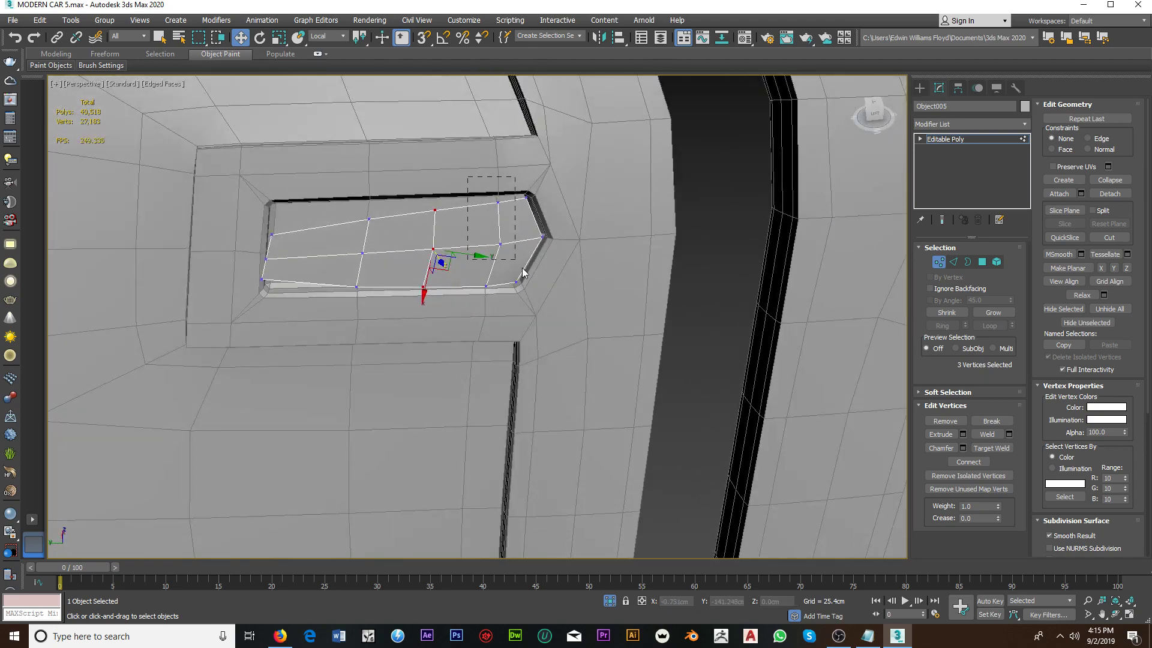
pyautogui.keyDown('ctrl'); pyautogui.moveTo(510, 186); pyautogui.dragTo(561, 283); pyautogui.keyUp('ctrl')
pyautogui.moveTo(560, 283)
pyautogui.keyDown('alt'); pyautogui.mouseDown(button='middle')
pyautogui.moveTo(539, 277)
pyautogui.moveTo(557, 296)
pyautogui.moveTo(514, 295)
pyautogui.moveTo(437, 278)
pyautogui.moveTo(447, 198)
pyautogui.moveTo(424, 270)
pyautogui.mouseUp(button='middle'); pyautogui.keyUp('alt')
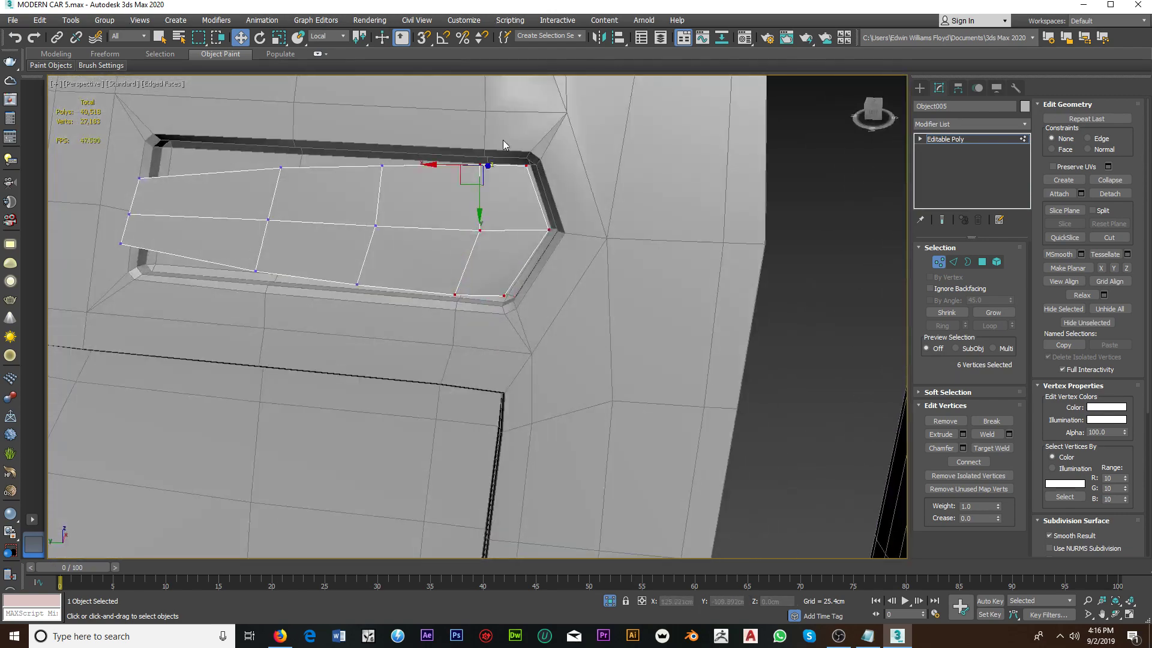
pyautogui.moveTo(570, 301); pyautogui.dragTo(570, 302)
pyautogui.moveTo(570, 302)
pyautogui.keyDown('alt'); pyautogui.mouseDown(button='middle')
pyautogui.moveTo(596, 311)
pyautogui.moveTo(585, 298)
pyautogui.moveTo(548, 306)
pyautogui.moveTo(468, 273)
pyautogui.mouseUp(button='middle'); pyautogui.keyUp('alt')
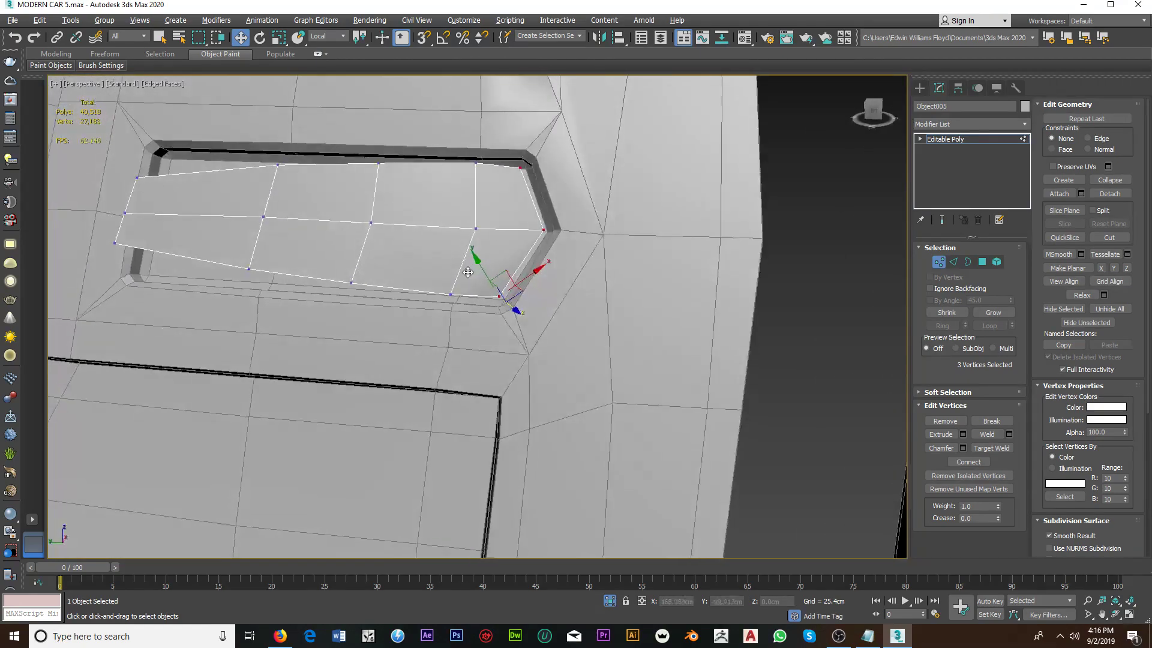
pyautogui.keyDown('ctrl'); pyautogui.moveTo(463, 313); pyautogui.dragTo(463, 312); pyautogui.keyUp('ctrl')
pyautogui.moveTo(462, 313)
pyautogui.keyDown('alt'); pyautogui.mouseDown(button='middle')
pyautogui.moveTo(520, 294)
pyautogui.moveTo(543, 300)
pyautogui.moveTo(531, 313)
pyautogui.moveTo(355, 311)
pyautogui.mouseUp(button='middle'); pyautogui.keyUp('alt')
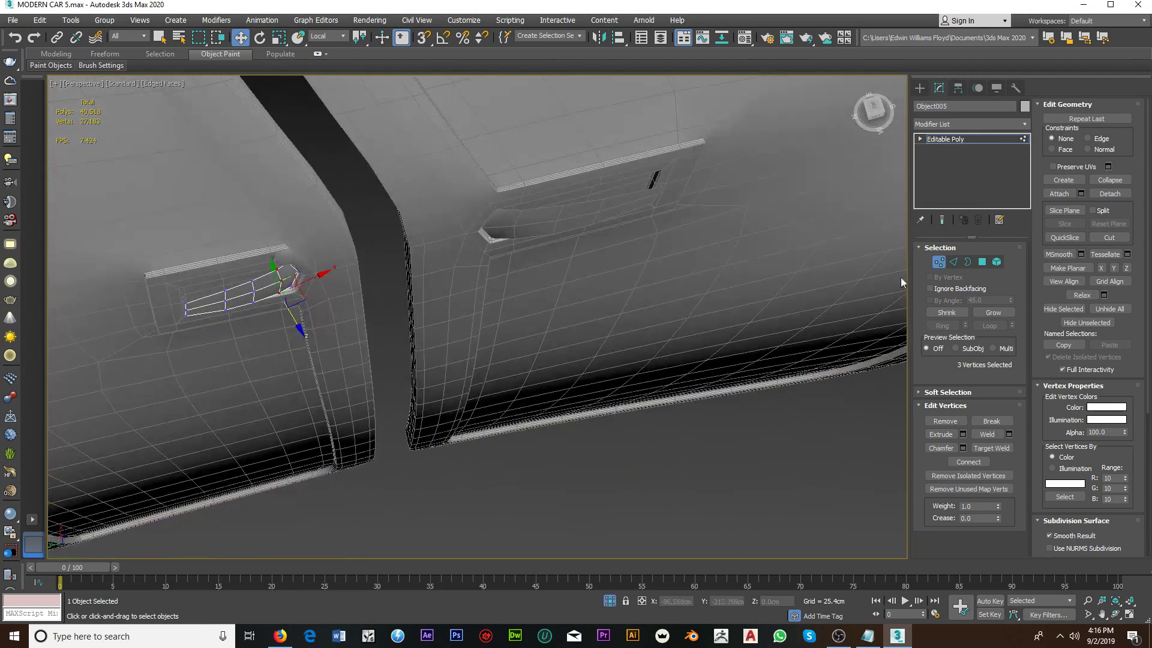
# Step: Select Object007 and nudge its right-end vertices inward to sit in the recess
pyautogui.click(940, 265)
pyautogui.click(543, 229)
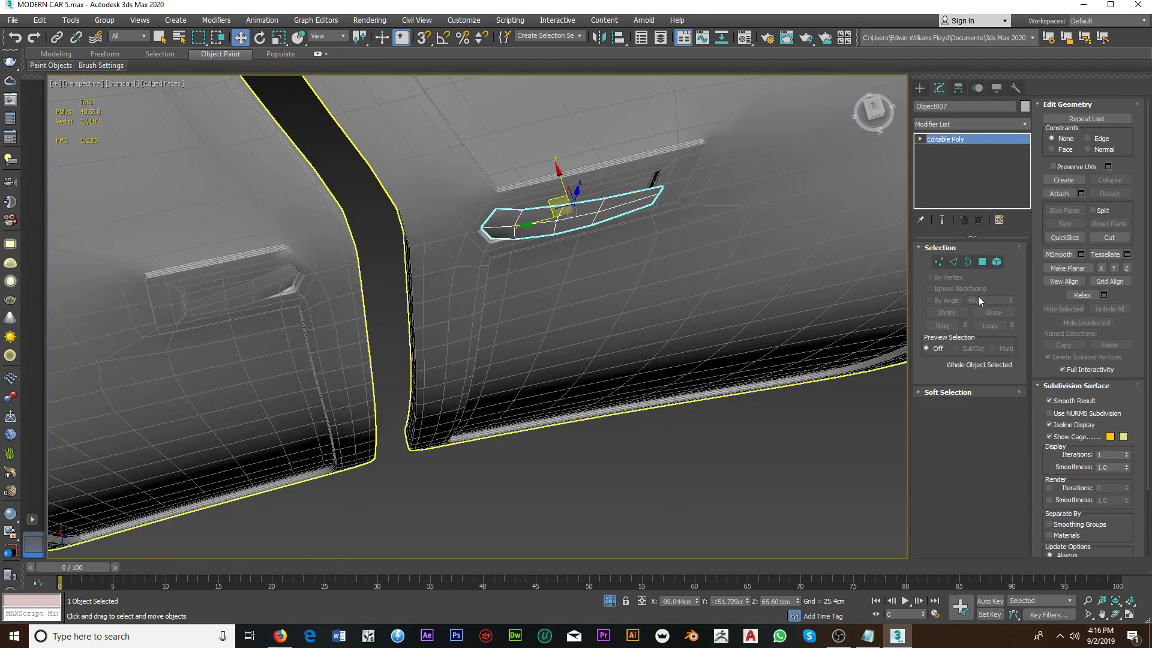
pyautogui.click(939, 265)
pyautogui.keyDown('alt'); pyautogui.moveTo(612, 270); pyautogui.dragTo(492, 210, button='middle'); pyautogui.keyUp('alt')
pyautogui.scroll(3, 492, 210)
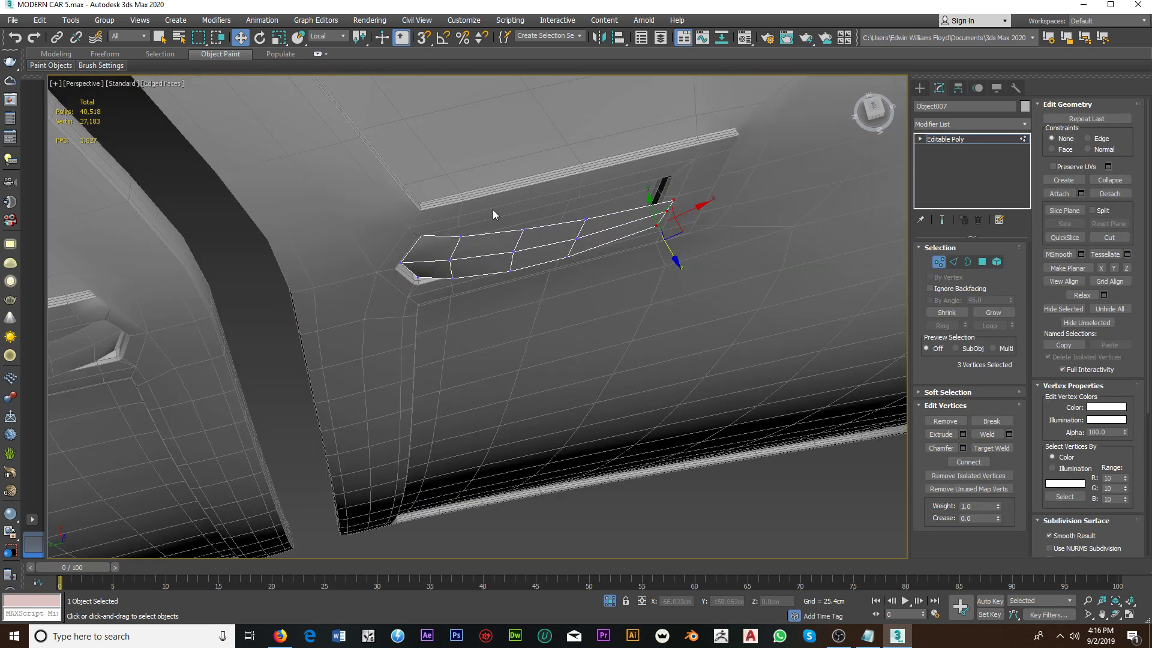
pyautogui.keyDown('alt'); pyautogui.moveTo(545, 300); pyautogui.dragTo(522, 292, button='middle'); pyautogui.keyUp('alt')
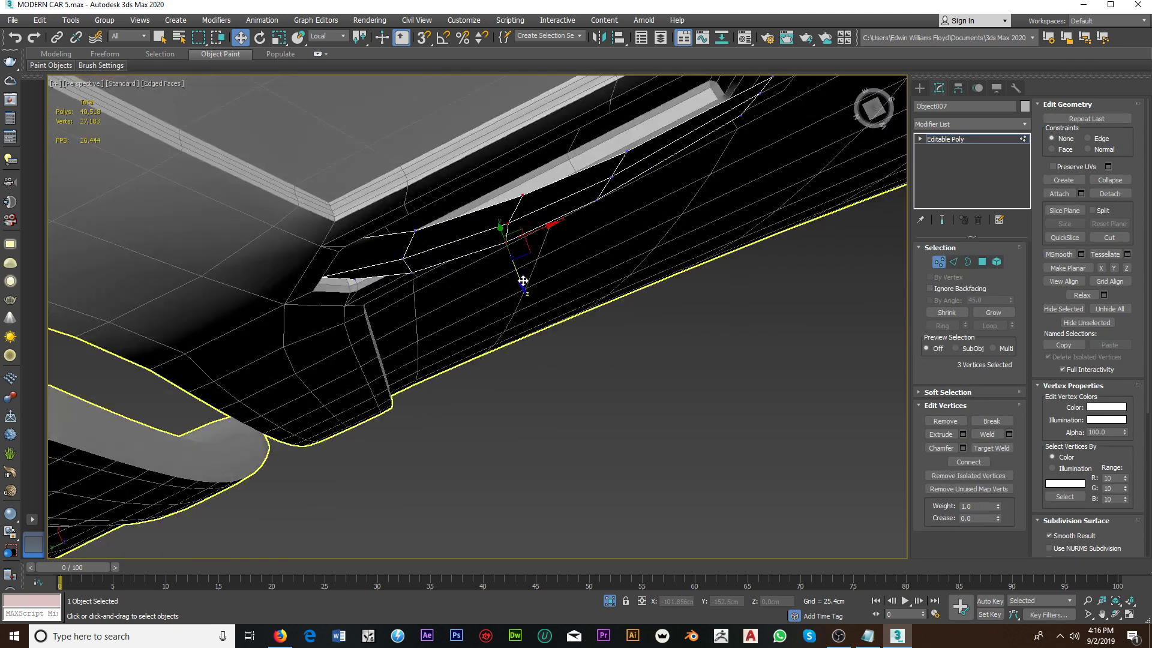
pyautogui.moveTo(523, 281); pyautogui.dragTo(485, 281)
pyautogui.moveTo(413, 243)
pyautogui.keyDown('alt'); pyautogui.mouseDown(button='middle')
pyautogui.moveTo(404, 213)
pyautogui.moveTo(430, 293)
pyautogui.mouseUp(button='middle'); pyautogui.keyUp('alt')
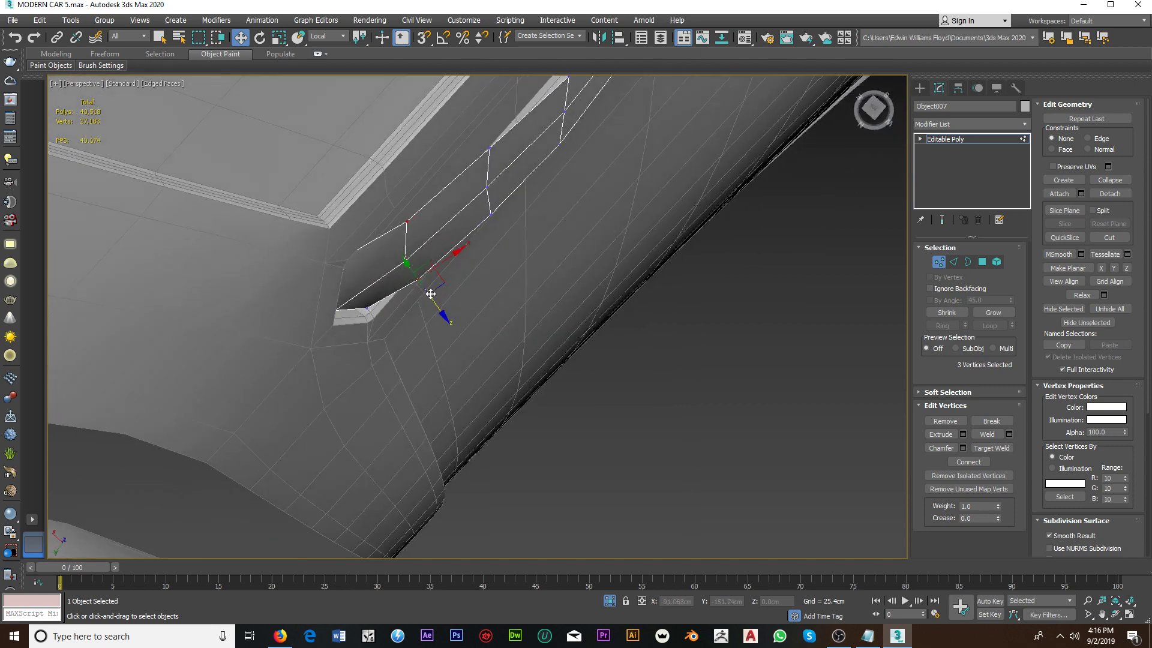
pyautogui.moveTo(433, 300); pyautogui.dragTo(431, 300)
pyautogui.keyDown('alt'); pyautogui.moveTo(427, 297); pyautogui.dragTo(382, 280, button='middle'); pyautogui.keyUp('alt')
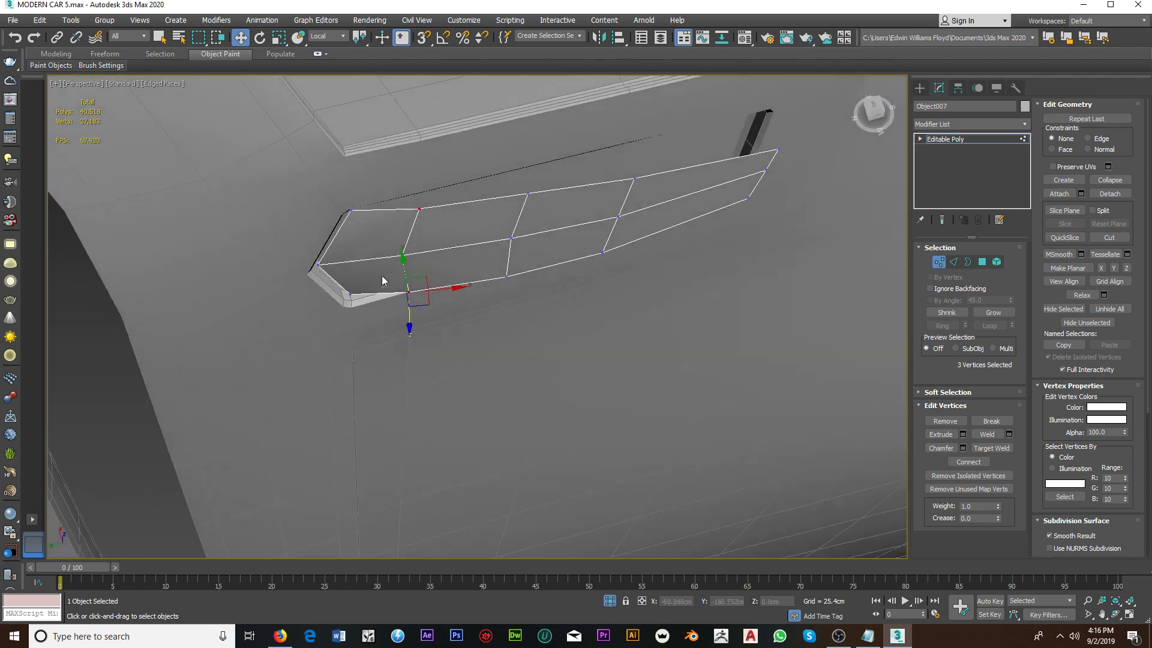
pyautogui.moveTo(322, 193)
pyautogui.keyDown('alt'); pyautogui.mouseDown(button='middle')
pyautogui.moveTo(377, 273)
pyautogui.moveTo(904, 293)
pyautogui.mouseUp(button='middle'); pyautogui.keyUp('alt')
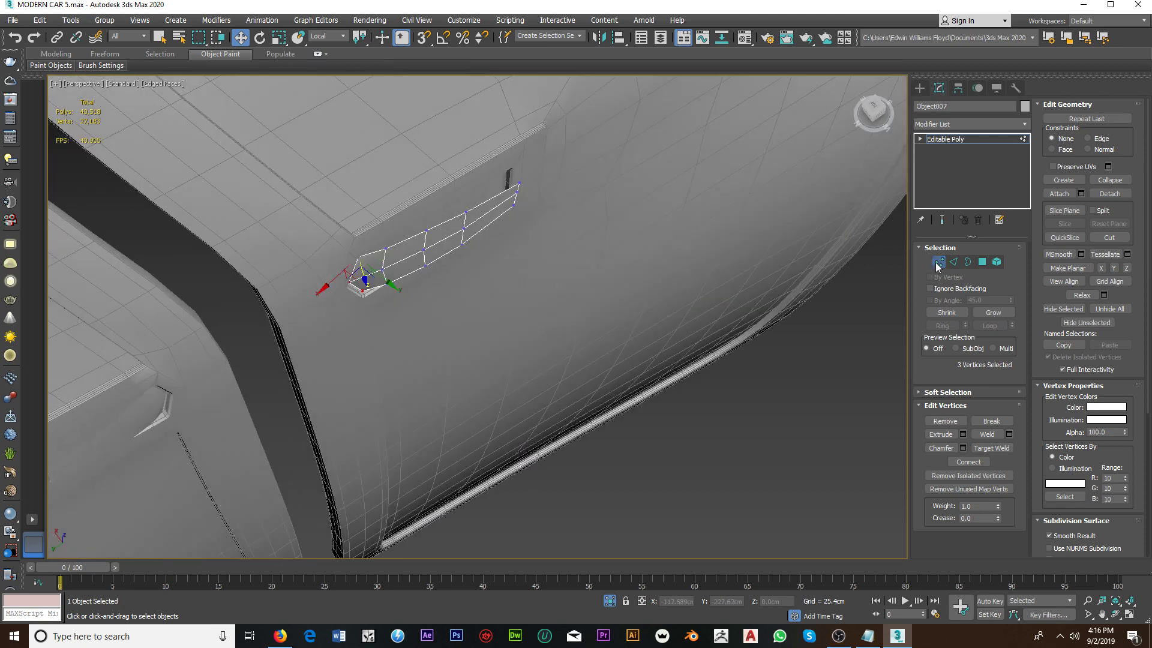
pyautogui.click(939, 262)
pyautogui.click(960, 125)
# Step: Add a Shell modifier with Inner Amount 0.0cm and Outer Amount 2.0cm
pyautogui.press('s')
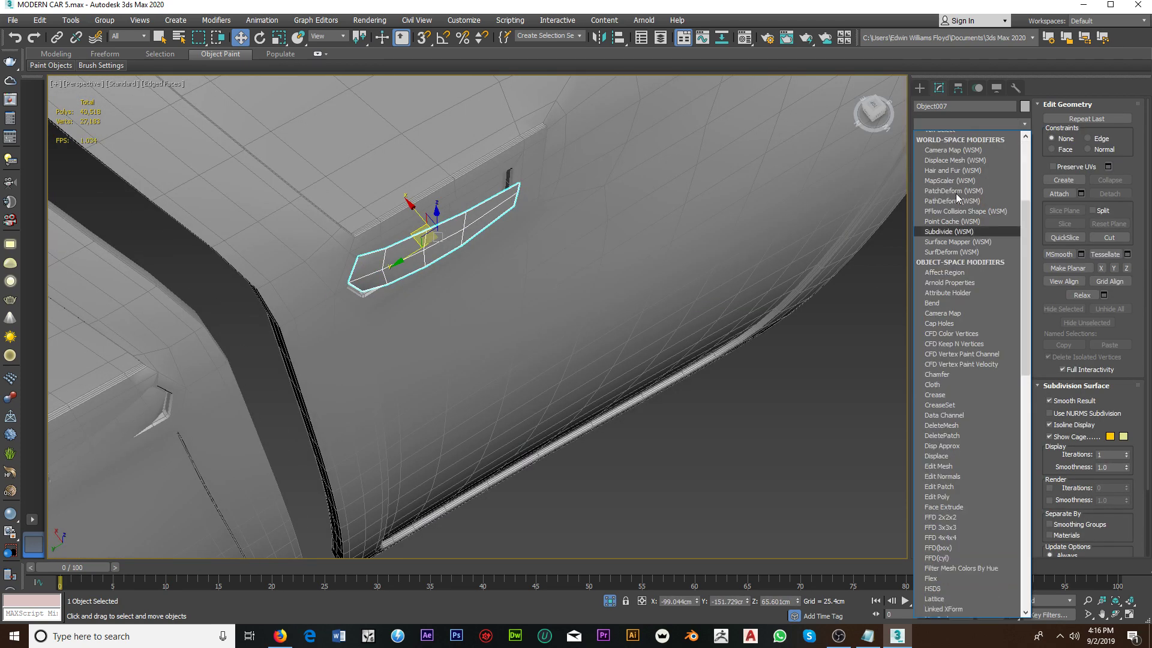
pyautogui.click(942, 206)
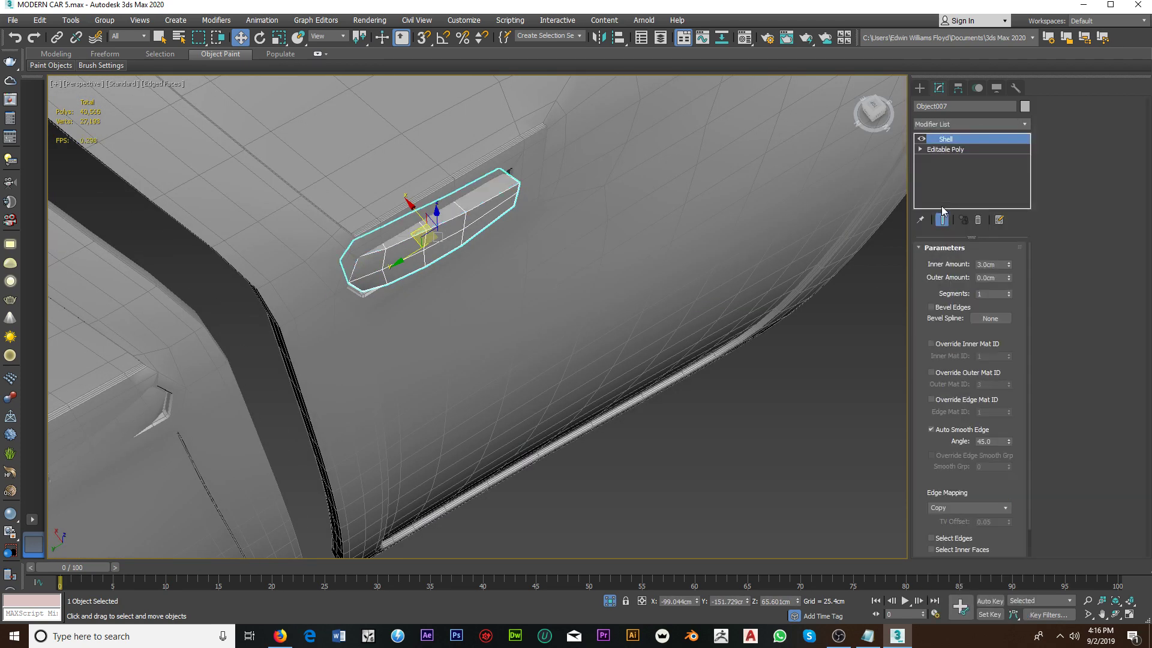
pyautogui.doubleClick(998, 266)
pyautogui.write('0')
pyautogui.press('Return')
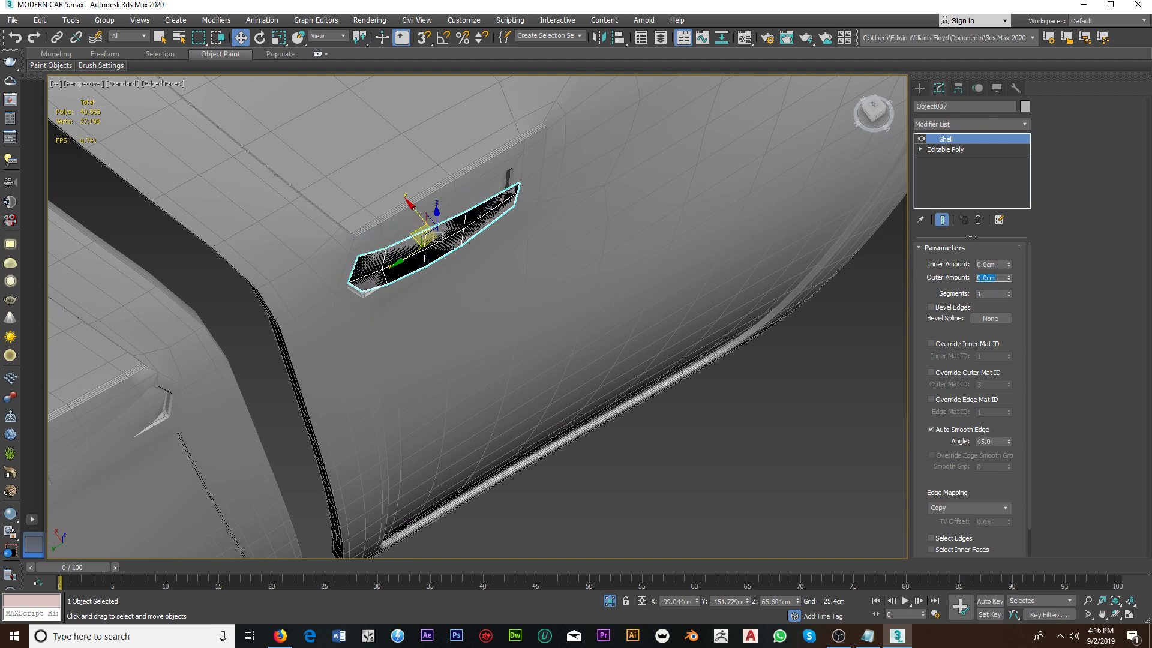
pyautogui.write('2')
pyautogui.press('Return')
# Step: Copy the Shell onto the other door panel, then reselect Object007
pyautogui.moveTo(526, 313)
pyautogui.keyDown('alt'); pyautogui.mouseDown(button='middle')
pyautogui.moveTo(586, 322)
pyautogui.moveTo(476, 316)
pyautogui.moveTo(396, 276)
pyautogui.moveTo(360, 276)
pyautogui.moveTo(476, 253)
pyautogui.moveTo(471, 191)
pyautogui.moveTo(470, 244)
pyautogui.moveTo(540, 288)
pyautogui.moveTo(748, 342)
pyautogui.moveTo(876, 267)
pyautogui.mouseUp(button='middle'); pyautogui.keyUp('alt')
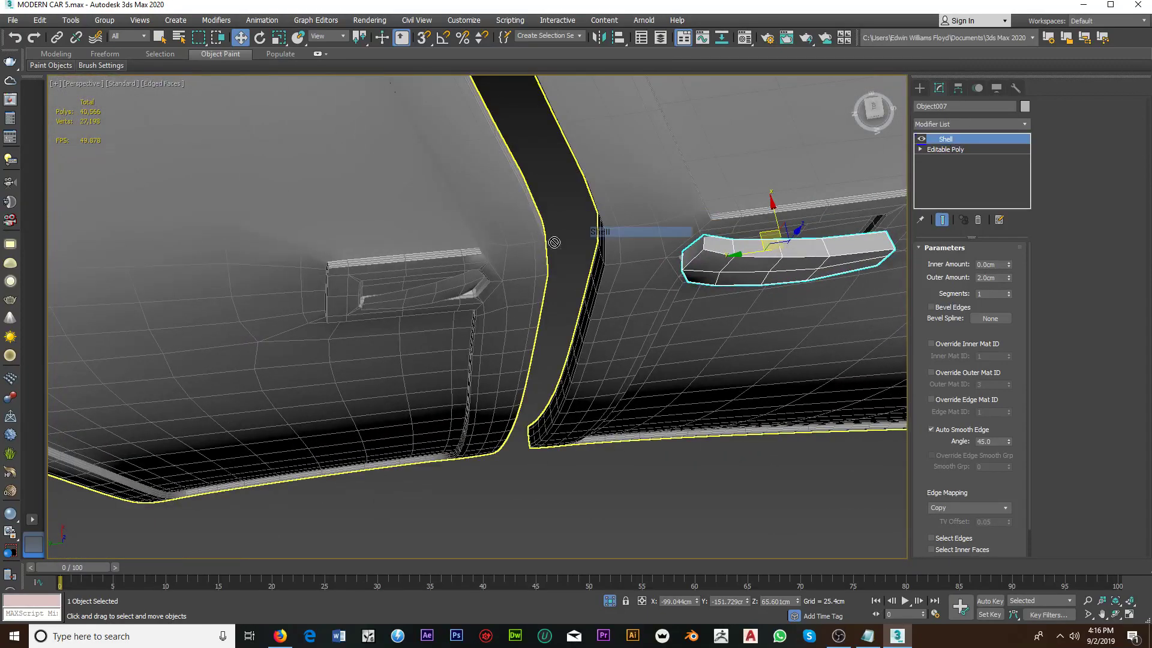
pyautogui.keyDown('shift'); pyautogui.moveTo(774, 244); pyautogui.dragTo(420, 288); pyautogui.keyUp('shift')
pyautogui.click(772, 258)
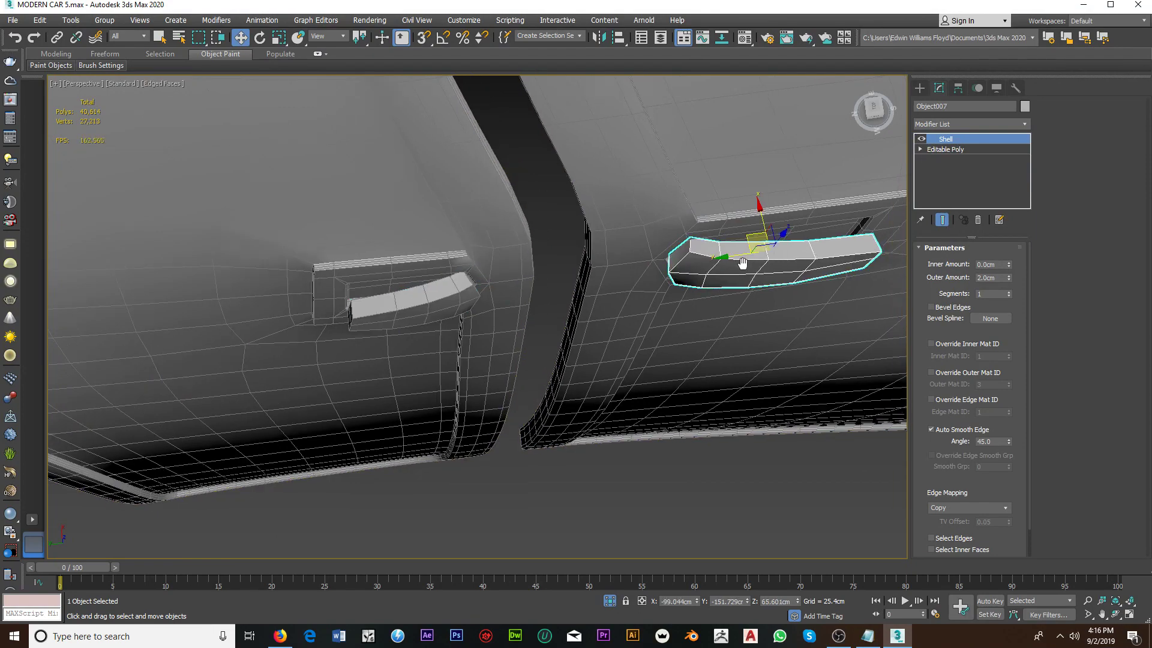
pyautogui.moveTo(772, 258)
pyautogui.keyDown('alt'); pyautogui.mouseDown(button='middle')
pyautogui.moveTo(542, 286)
pyautogui.moveTo(594, 296)
pyautogui.moveTo(558, 320)
pyautogui.mouseUp(button='middle'); pyautogui.keyUp('alt')
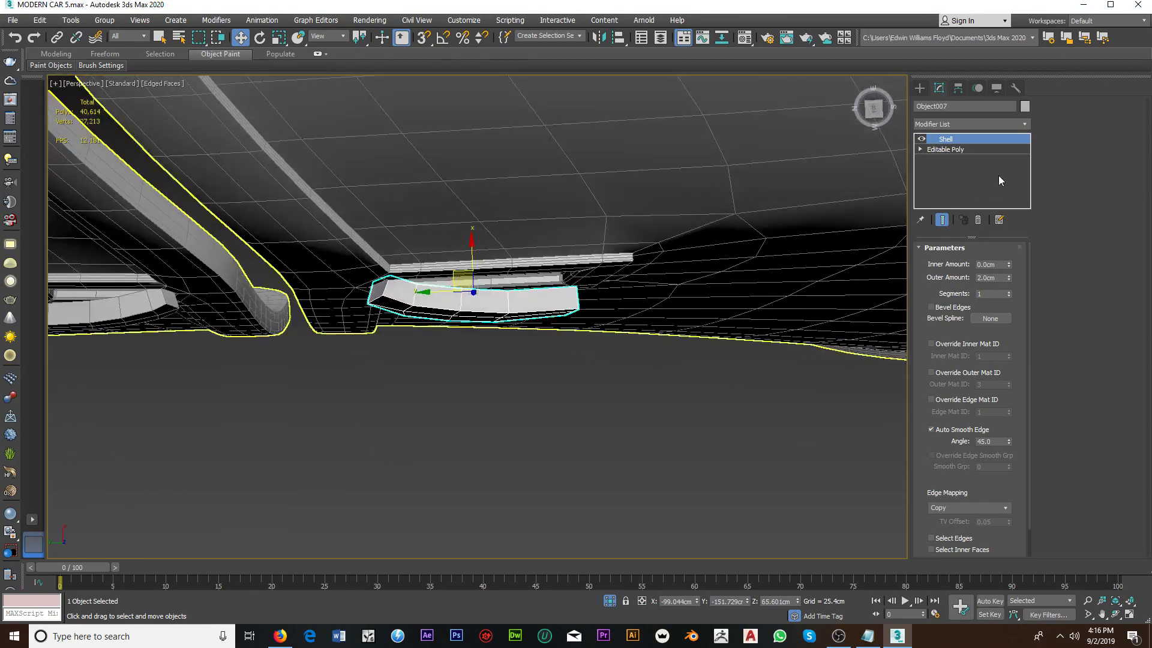
pyautogui.click(962, 124)
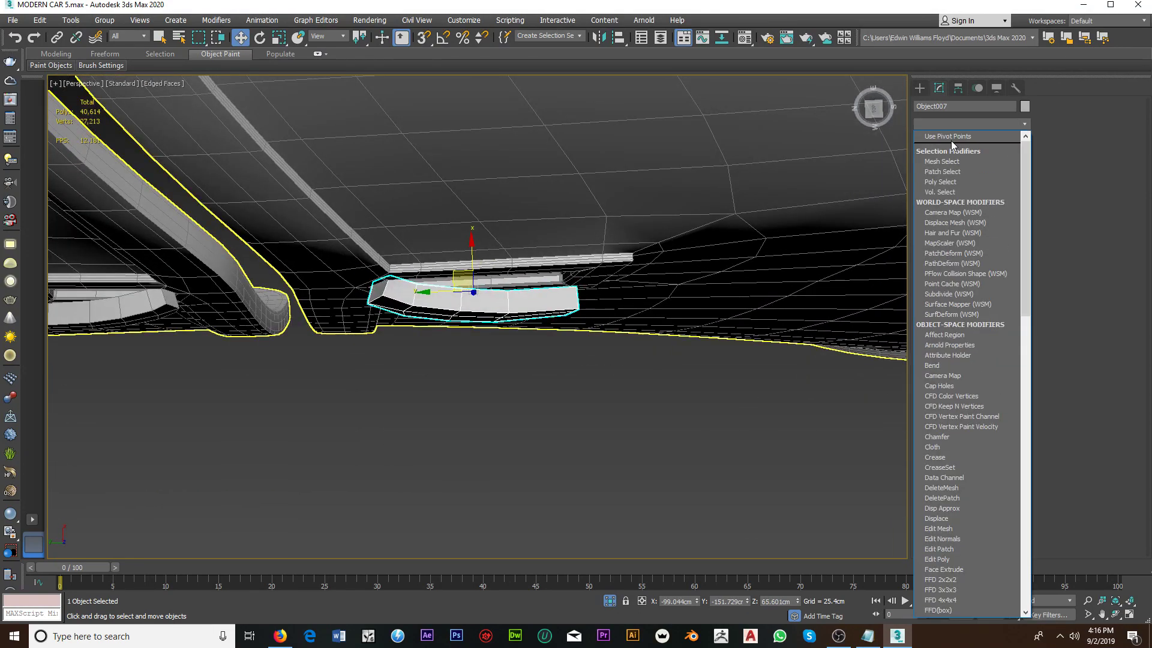
# Step: Add an Edit Poly above the Shell, then scale and move six end vertices into the recess
pyautogui.click(952, 558)
pyautogui.click(939, 342)
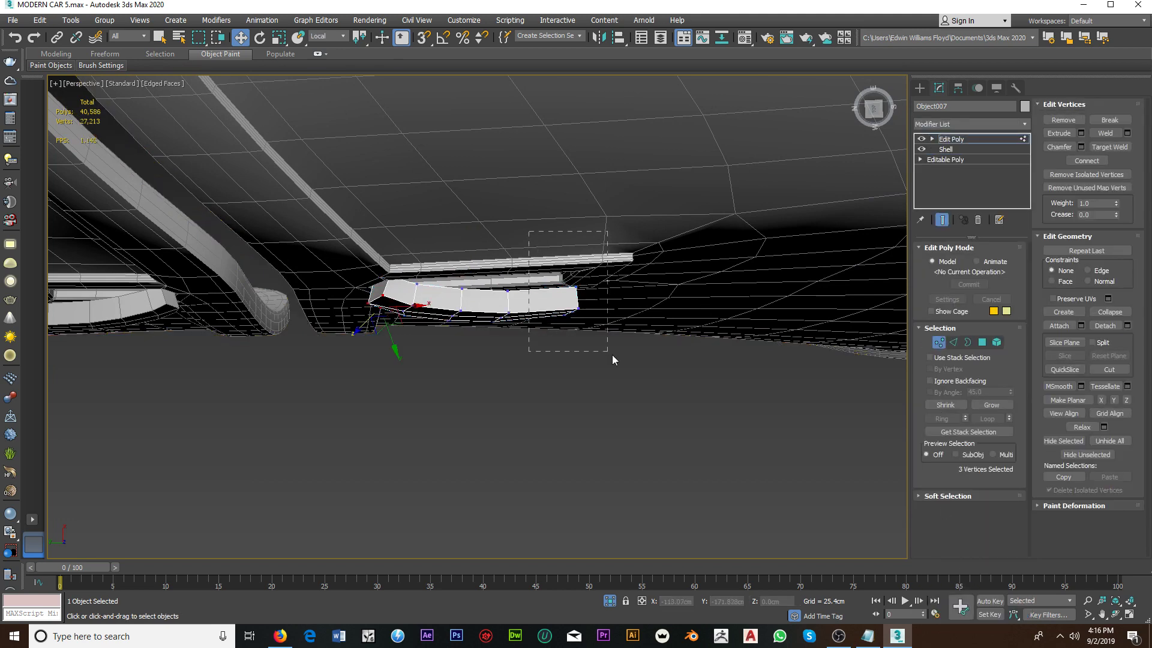
pyautogui.moveTo(612, 358); pyautogui.dragTo(612, 359)
pyautogui.keyDown('alt'); pyautogui.moveTo(606, 337); pyautogui.dragTo(337, 122, button='middle'); pyautogui.keyUp('alt')
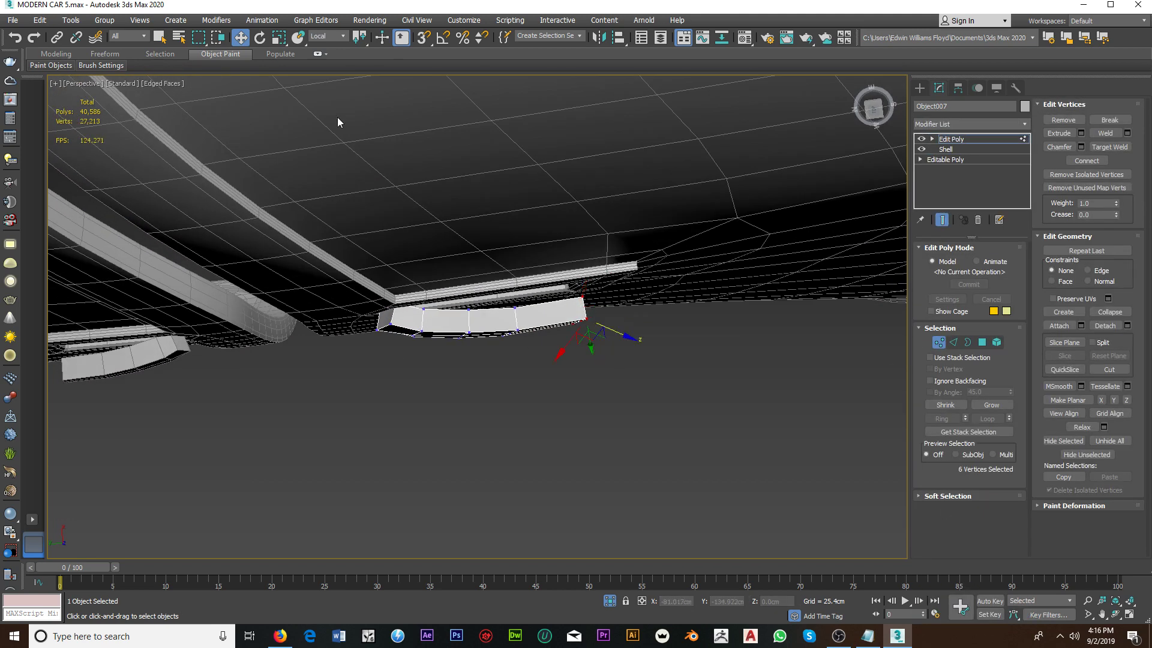
pyautogui.click(280, 38)
pyautogui.moveTo(459, 182)
pyautogui.keyDown('alt'); pyautogui.mouseDown(button='middle')
pyautogui.moveTo(502, 210)
pyautogui.moveTo(405, 168)
pyautogui.mouseUp(button='middle'); pyautogui.keyUp('alt')
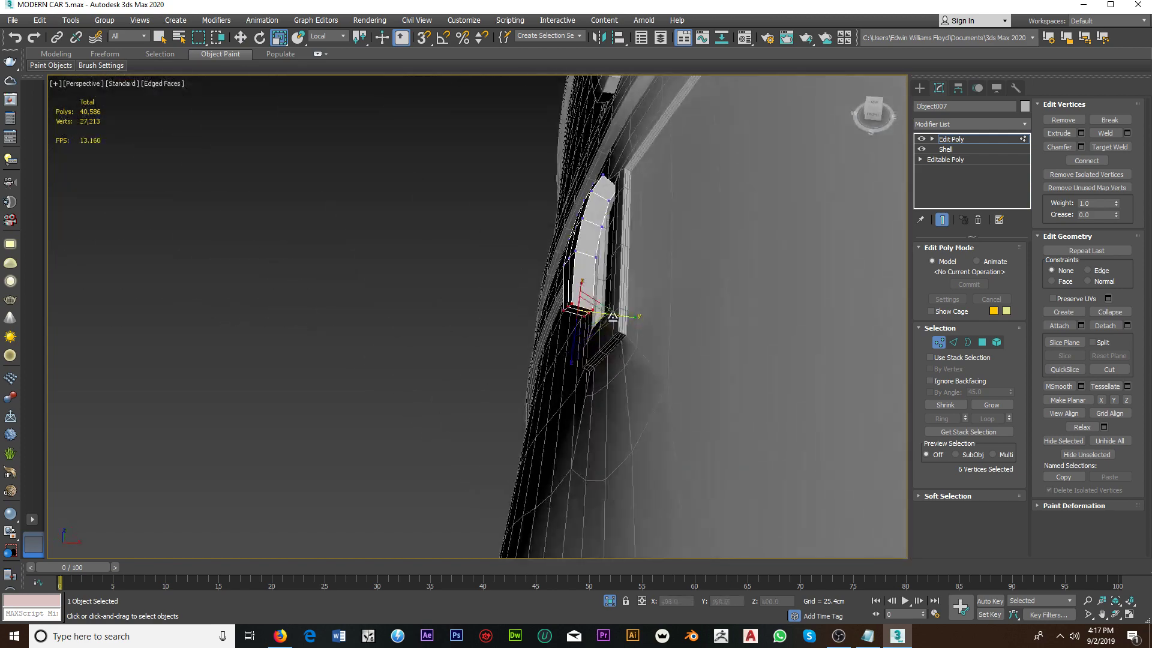
pyautogui.moveTo(613, 317)
pyautogui.mouseDown()
pyautogui.moveTo(631, 320)
pyautogui.moveTo(580, 324)
pyautogui.mouseUp()
pyautogui.moveTo(580, 324)
pyautogui.keyDown('alt'); pyautogui.mouseDown(button='middle')
pyautogui.moveTo(420, 252)
pyautogui.moveTo(465, 319)
pyautogui.mouseUp(button='middle'); pyautogui.keyUp('alt')
pyautogui.click(244, 40)
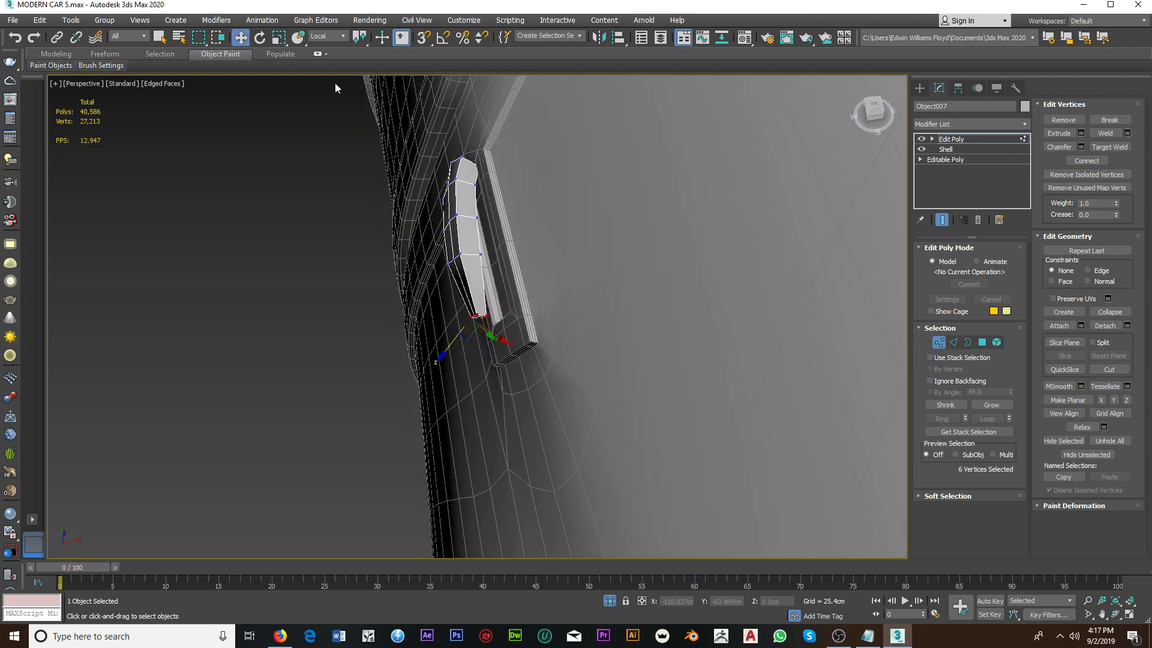
pyautogui.moveTo(477, 270)
pyautogui.keyDown('alt'); pyautogui.mouseDown(button='middle')
pyautogui.moveTo(515, 220)
pyautogui.moveTo(559, 254)
pyautogui.moveTo(546, 201)
pyautogui.moveTo(492, 354)
pyautogui.mouseUp(button='middle'); pyautogui.keyUp('alt')
pyautogui.moveTo(492, 354); pyautogui.dragTo(498, 360)
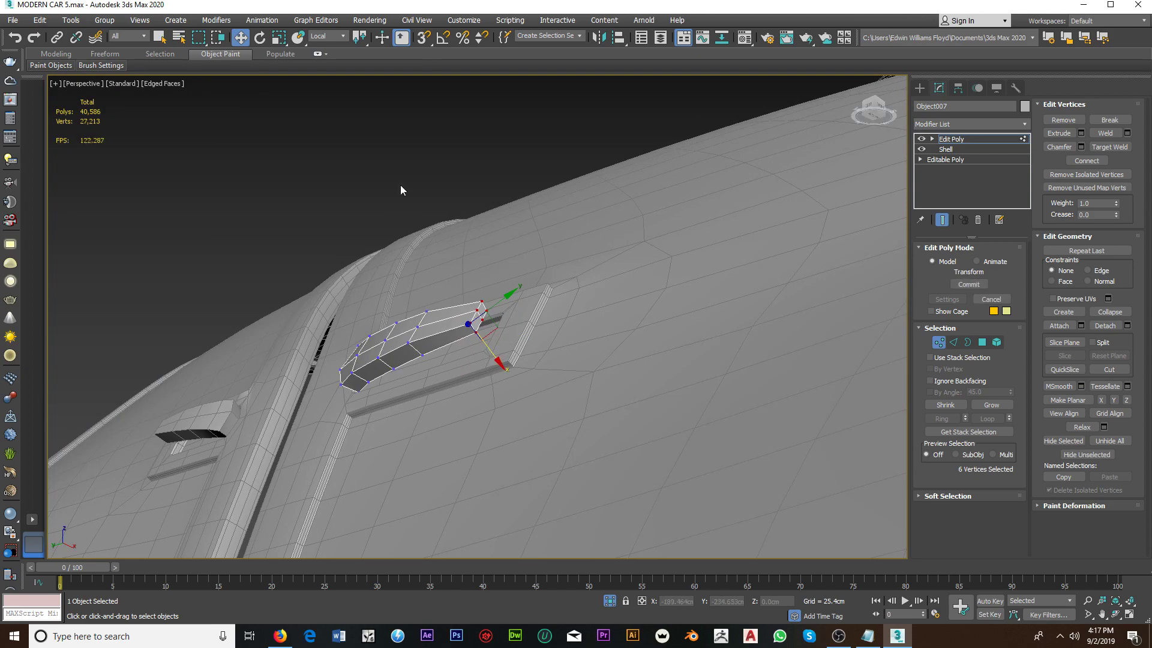
pyautogui.moveTo(419, 168)
pyautogui.keyDown('alt'); pyautogui.mouseDown(button='middle')
pyautogui.moveTo(507, 274)
pyautogui.moveTo(531, 379)
pyautogui.moveTo(304, 96)
pyautogui.mouseUp(button='middle'); pyautogui.keyUp('alt')
# Step: Set the reference coordinate system to Parent and inspect the vent insert's vertices
pyautogui.click(316, 41)
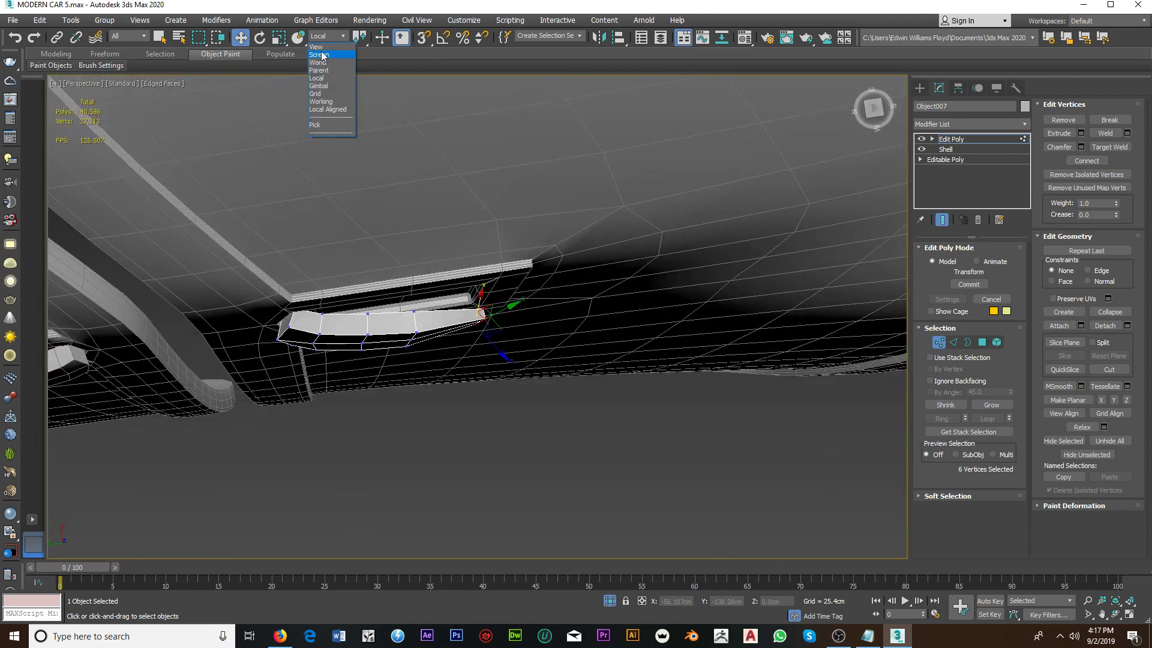
pyautogui.moveTo(360, 150)
pyautogui.keyDown('alt'); pyautogui.mouseDown(button='middle')
pyautogui.moveTo(430, 236)
pyautogui.moveTo(390, 204)
pyautogui.mouseUp(button='middle'); pyautogui.keyUp('alt')
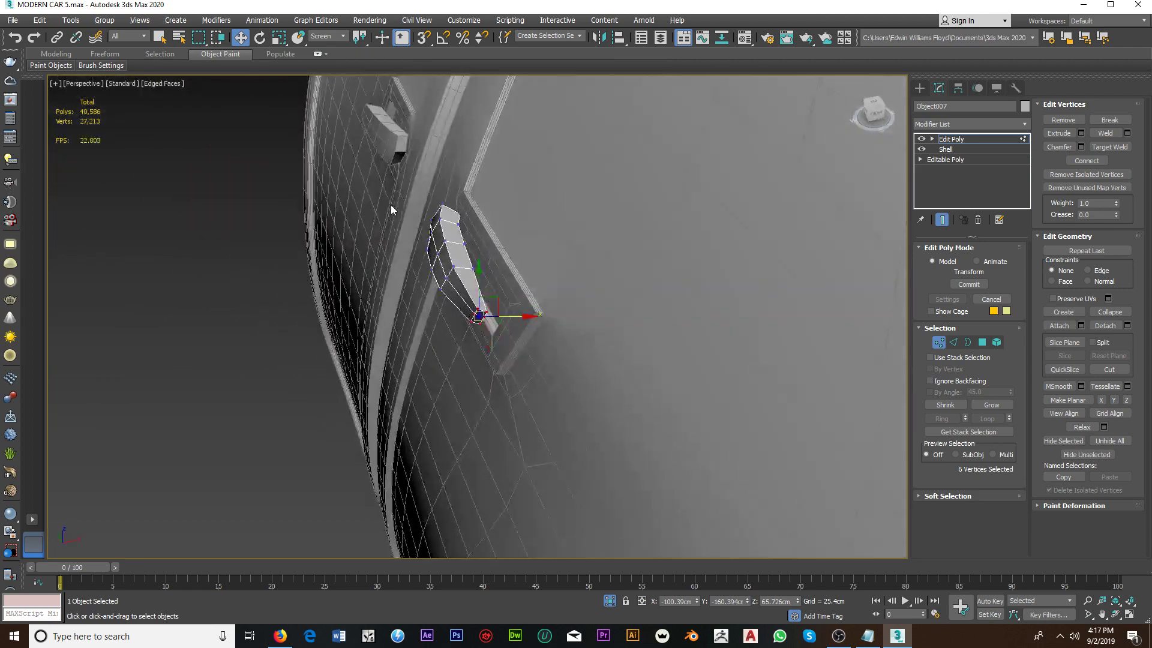
pyautogui.moveTo(491, 292)
pyautogui.keyDown('alt'); pyautogui.mouseDown(button='middle')
pyautogui.moveTo(483, 300)
pyautogui.moveTo(495, 319)
pyautogui.moveTo(504, 306)
pyautogui.moveTo(580, 316)
pyautogui.moveTo(471, 304)
pyautogui.mouseUp(button='middle'); pyautogui.keyUp('alt')
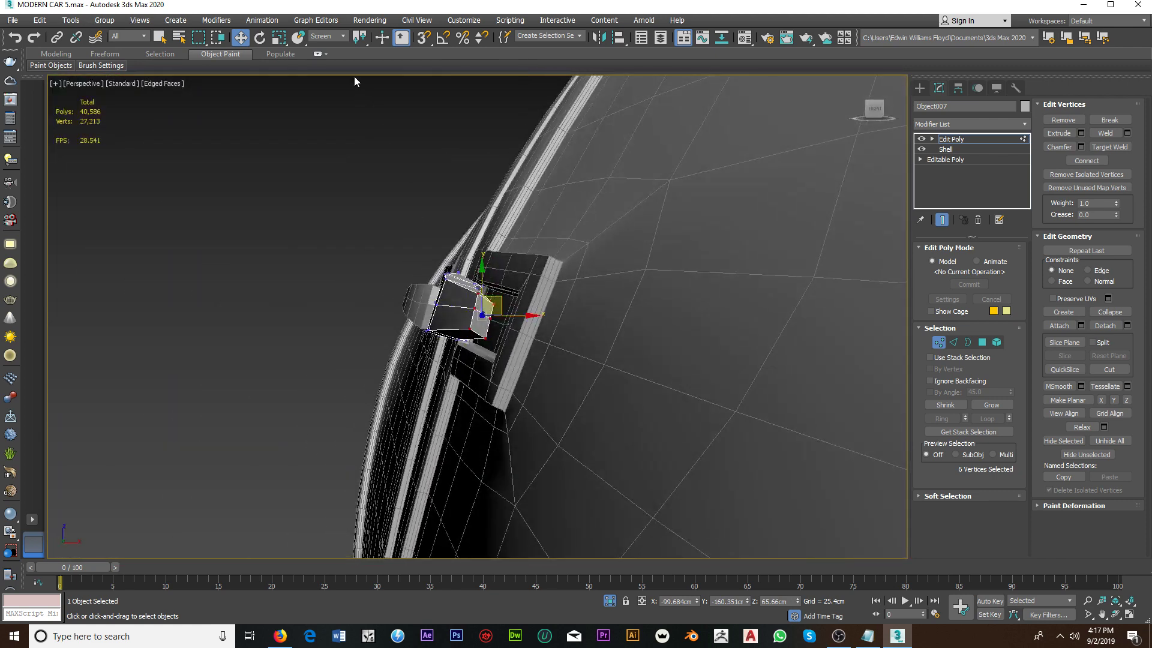
pyautogui.click(328, 37)
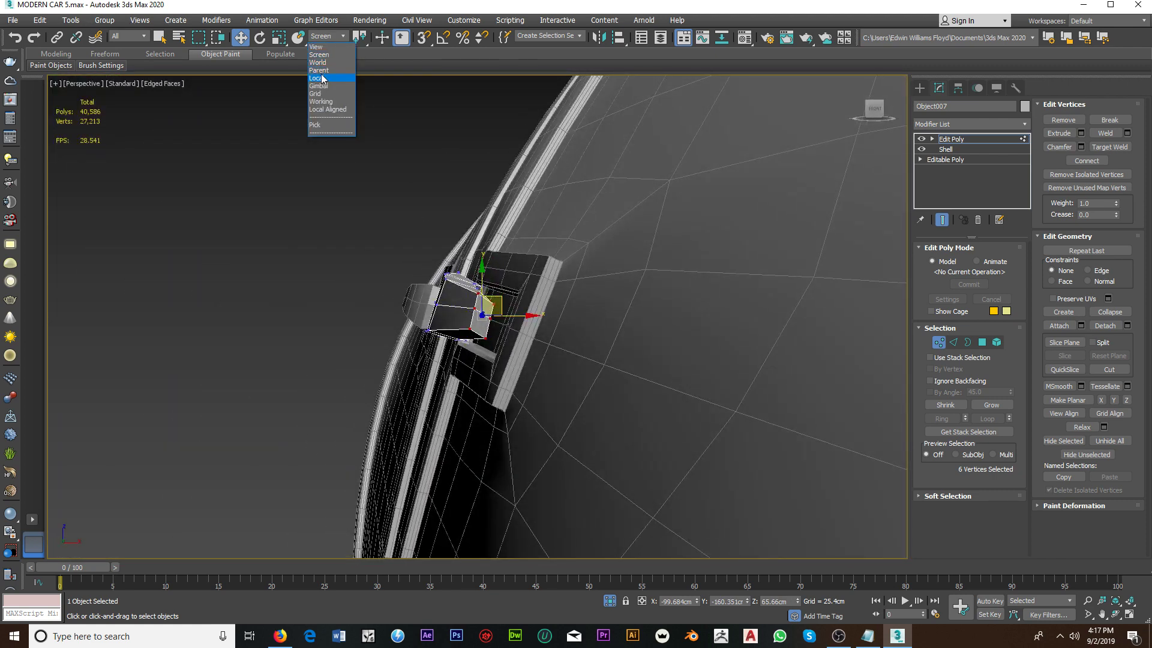
pyautogui.click(321, 70)
pyautogui.keyDown('alt'); pyautogui.moveTo(480, 293); pyautogui.dragTo(486, 329, button='middle'); pyautogui.keyUp('alt')
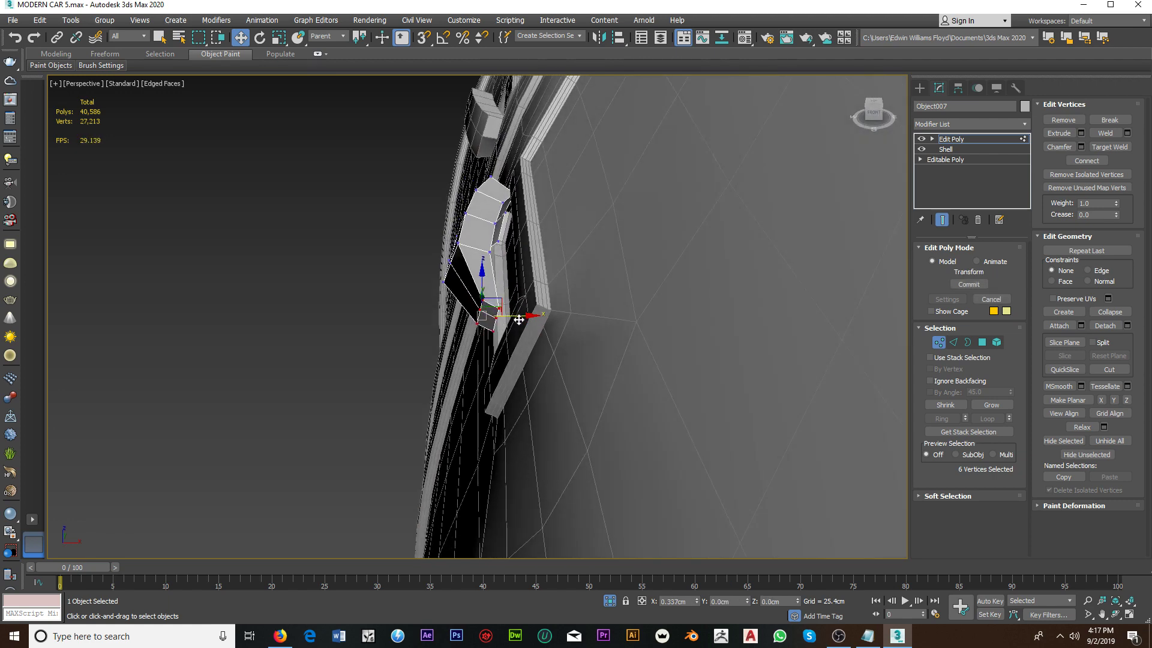
pyautogui.keyDown('alt'); pyautogui.moveTo(521, 319); pyautogui.dragTo(630, 313, button='middle'); pyautogui.keyUp('alt')
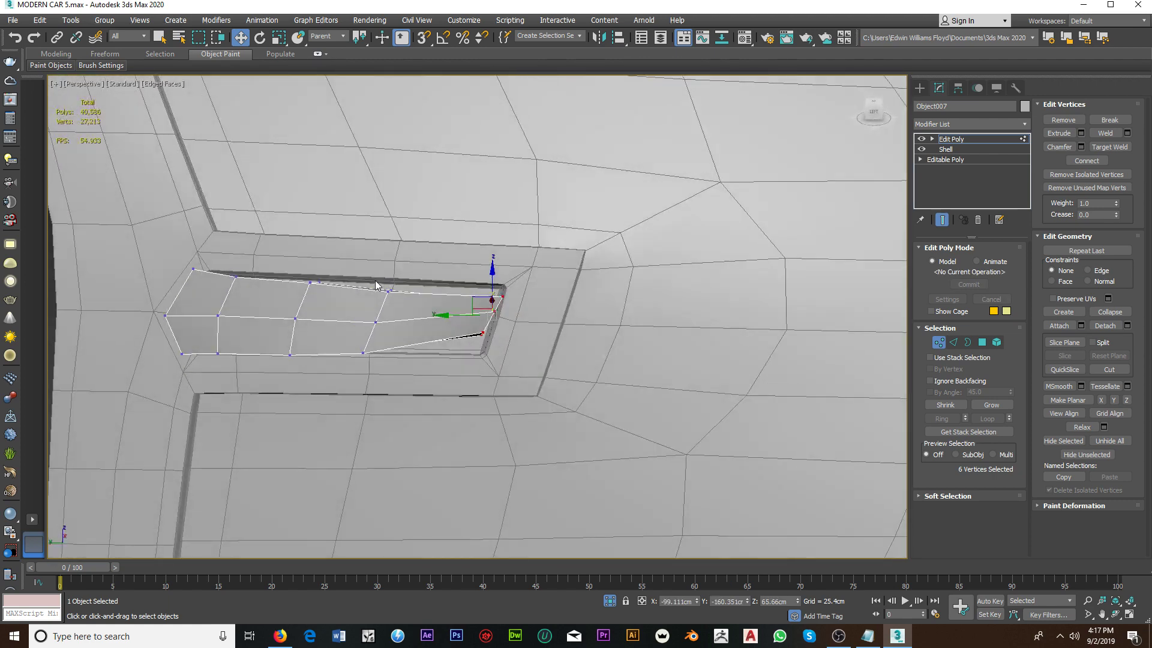
# Step: Tuck the right insert's three end vertices into the recess by sliding them along X and Z
pyautogui.keyDown('alt'); pyautogui.moveTo(375, 280); pyautogui.dragTo(364, 283, button='middle'); pyautogui.keyUp('alt')
pyautogui.moveTo(411, 381)
pyautogui.keyDown('alt'); pyautogui.mouseDown(button='middle')
pyautogui.moveTo(303, 360)
pyautogui.moveTo(394, 362)
pyautogui.moveTo(544, 338)
pyautogui.moveTo(528, 333)
pyautogui.mouseUp(button='middle'); pyautogui.keyUp('alt')
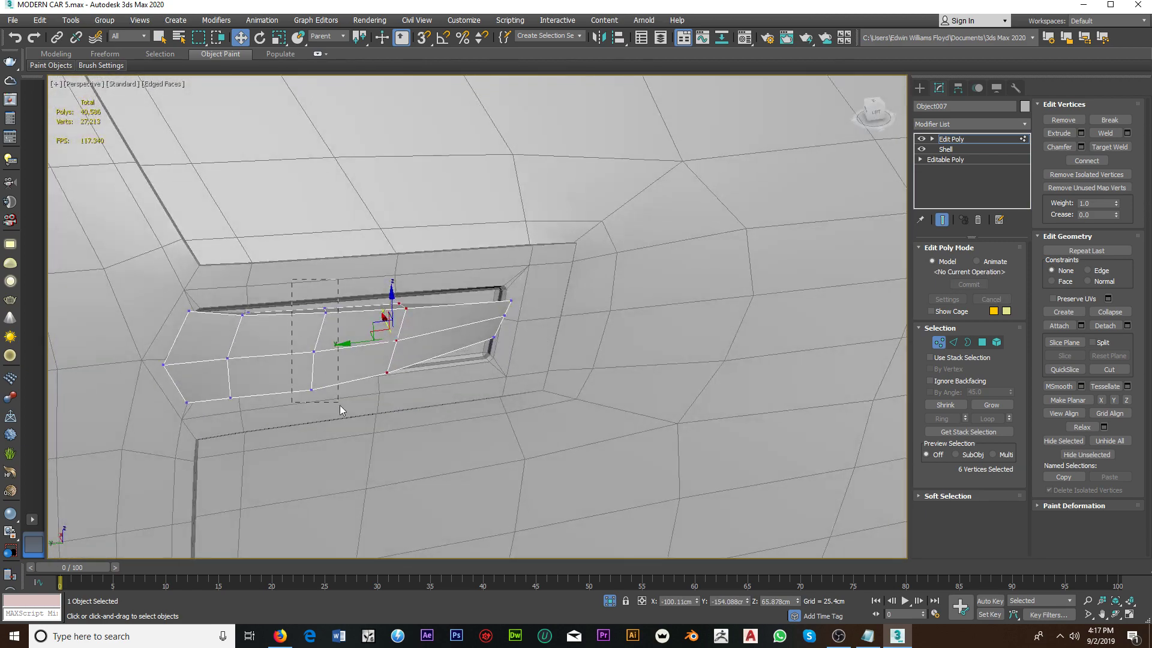
pyautogui.moveTo(340, 405)
pyautogui.keyDown('alt'); pyautogui.mouseDown(button='middle')
pyautogui.moveTo(322, 390)
pyautogui.moveTo(322, 441)
pyautogui.mouseUp(button='middle'); pyautogui.keyUp('alt')
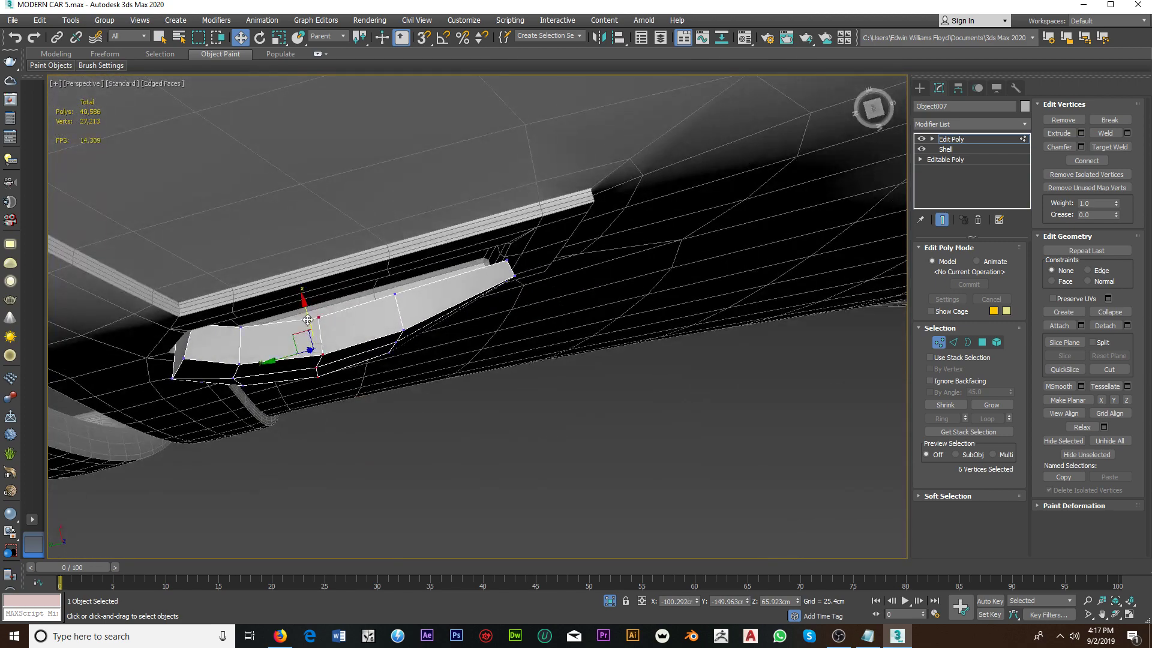
pyautogui.keyDown('alt'); pyautogui.moveTo(307, 320); pyautogui.dragTo(350, 398, button='middle'); pyautogui.keyUp('alt')
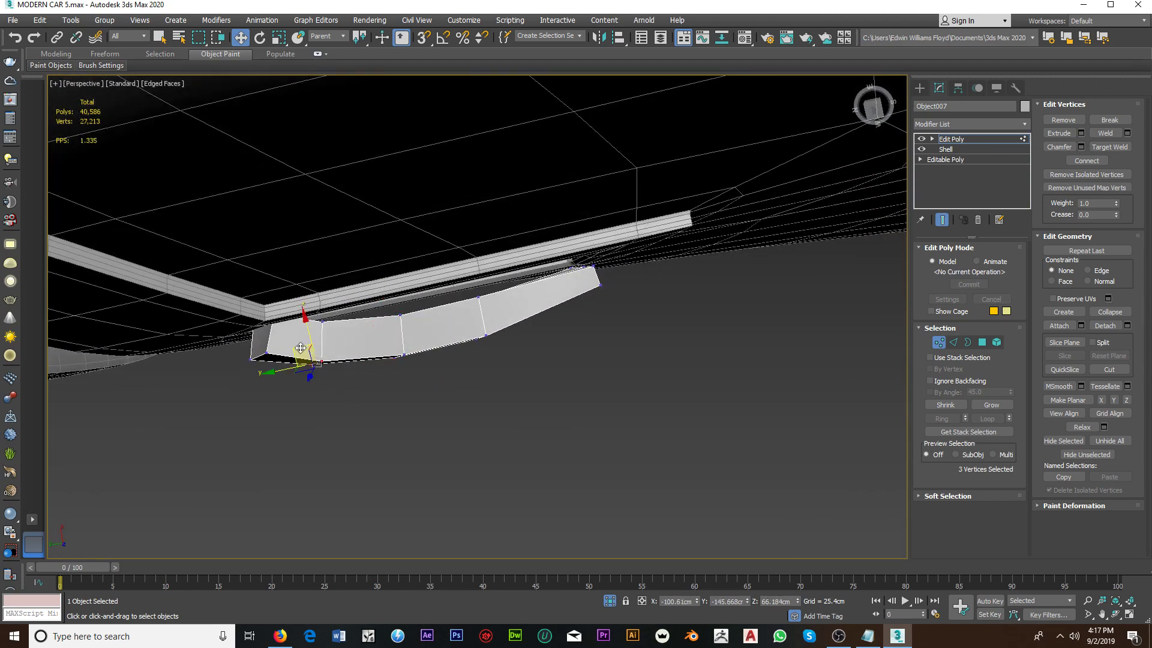
pyautogui.moveTo(307, 335); pyautogui.dragTo(237, 338)
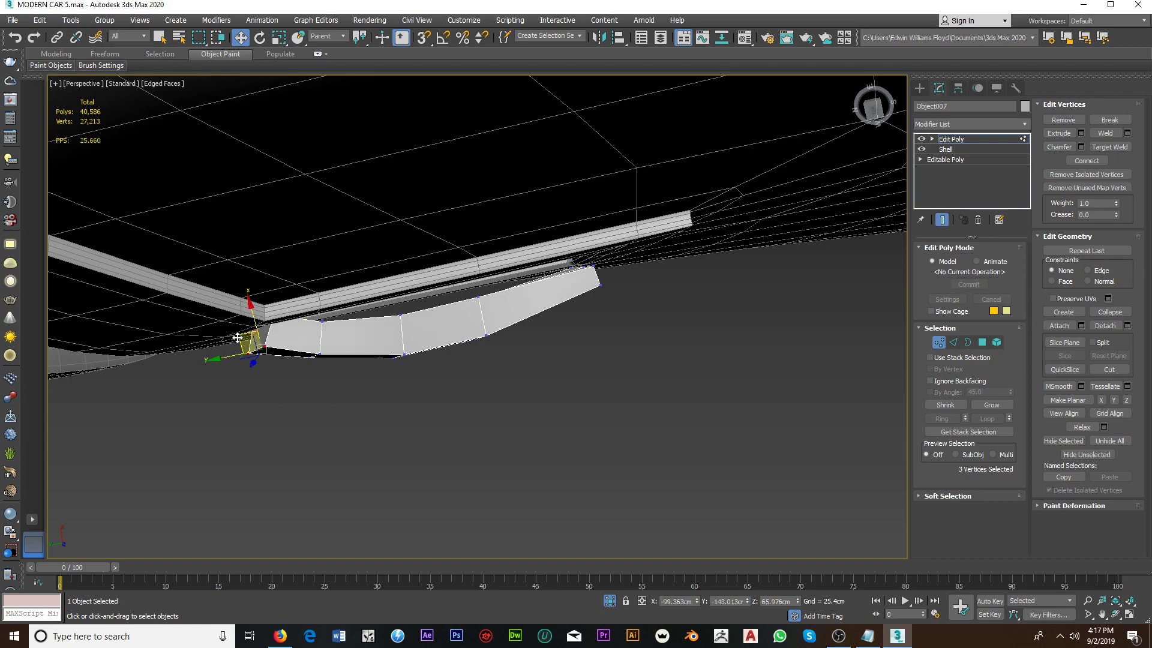
pyautogui.keyDown('alt'); pyautogui.moveTo(237, 355); pyautogui.dragTo(363, 277, button='middle'); pyautogui.keyUp('alt')
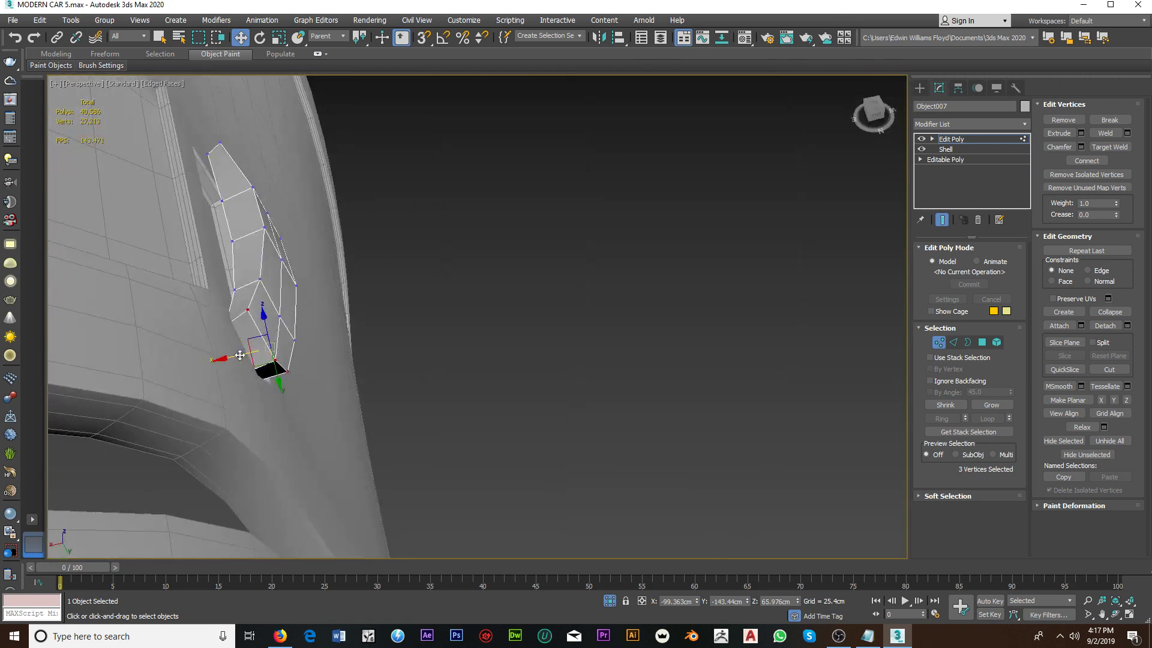
pyautogui.moveTo(239, 355); pyautogui.dragTo(232, 360)
pyautogui.keyDown('alt'); pyautogui.moveTo(232, 360); pyautogui.dragTo(237, 317, button='middle'); pyautogui.keyUp('alt')
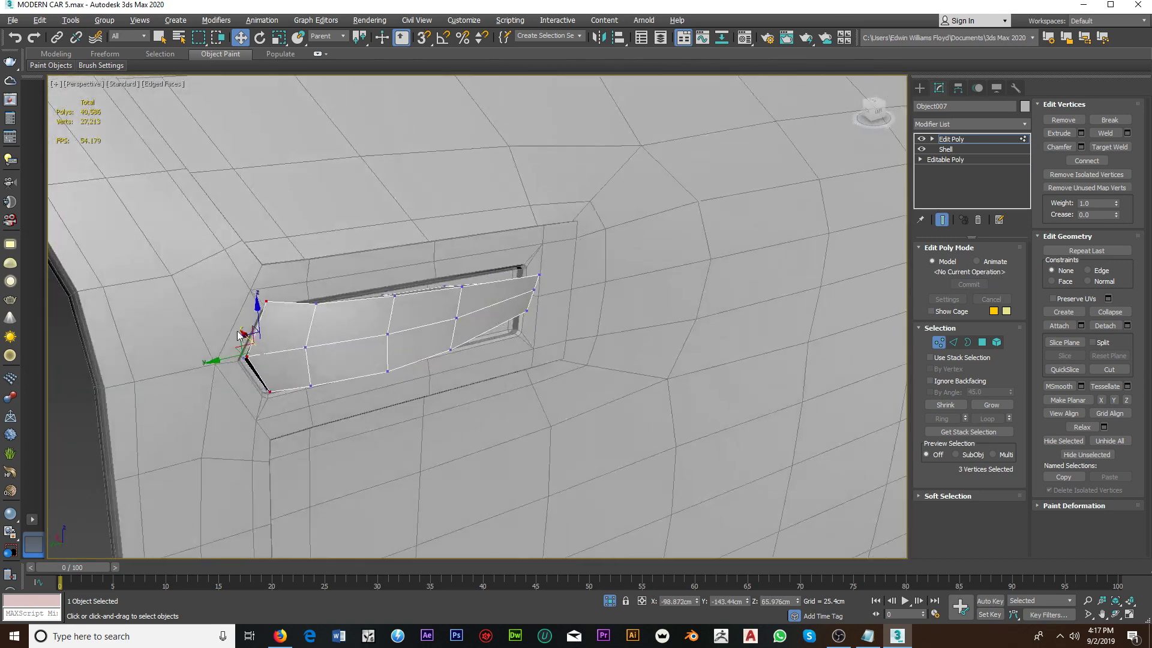
pyautogui.moveTo(260, 311); pyautogui.dragTo(259, 315)
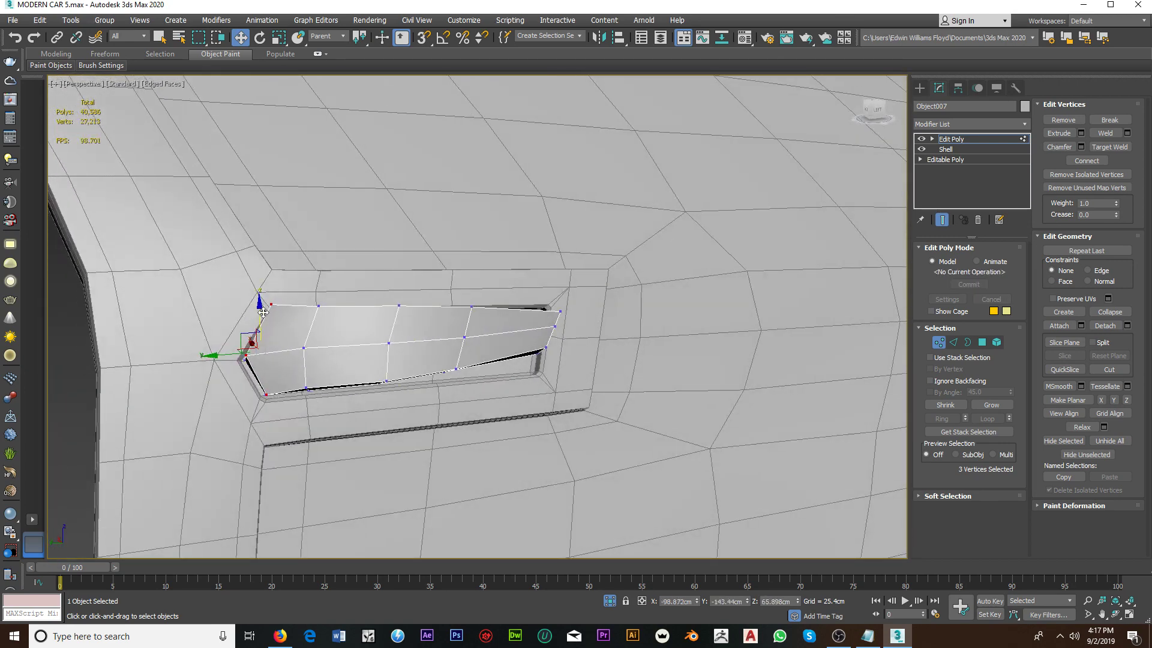
pyautogui.keyDown('alt'); pyautogui.moveTo(260, 315); pyautogui.dragTo(273, 308, button='middle'); pyautogui.keyUp('alt')
# Step: Move the insert's corner vertex slightly down, using Local, then Screen, reference coordinates
pyautogui.click(273, 306)
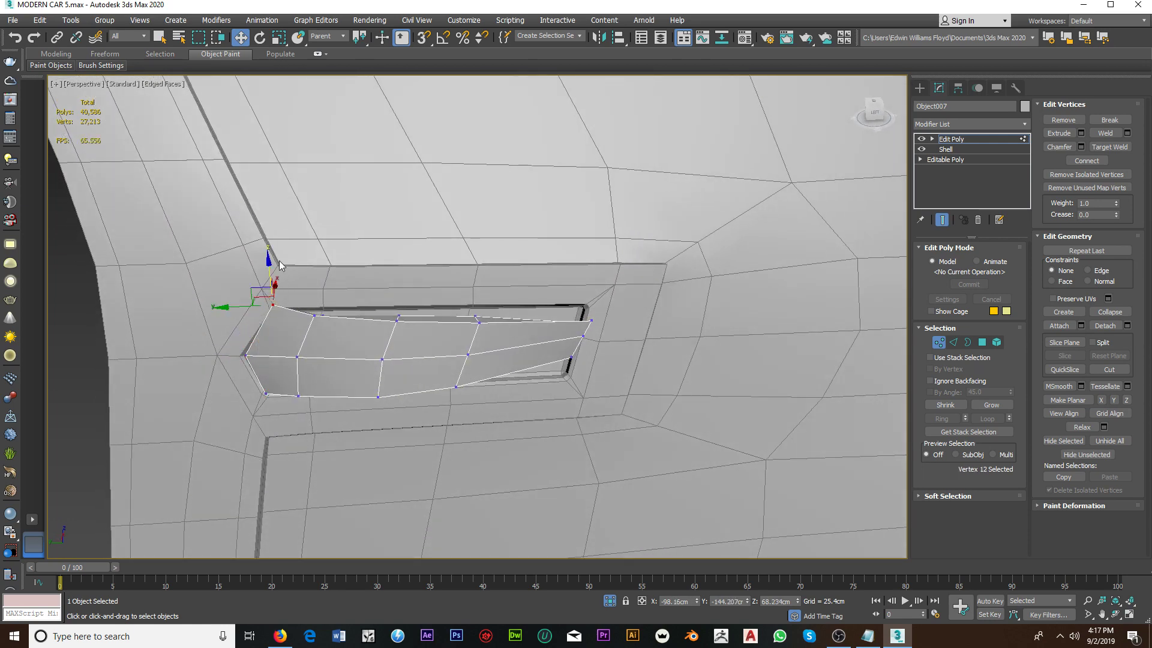
pyautogui.click(324, 36)
pyautogui.click(325, 78)
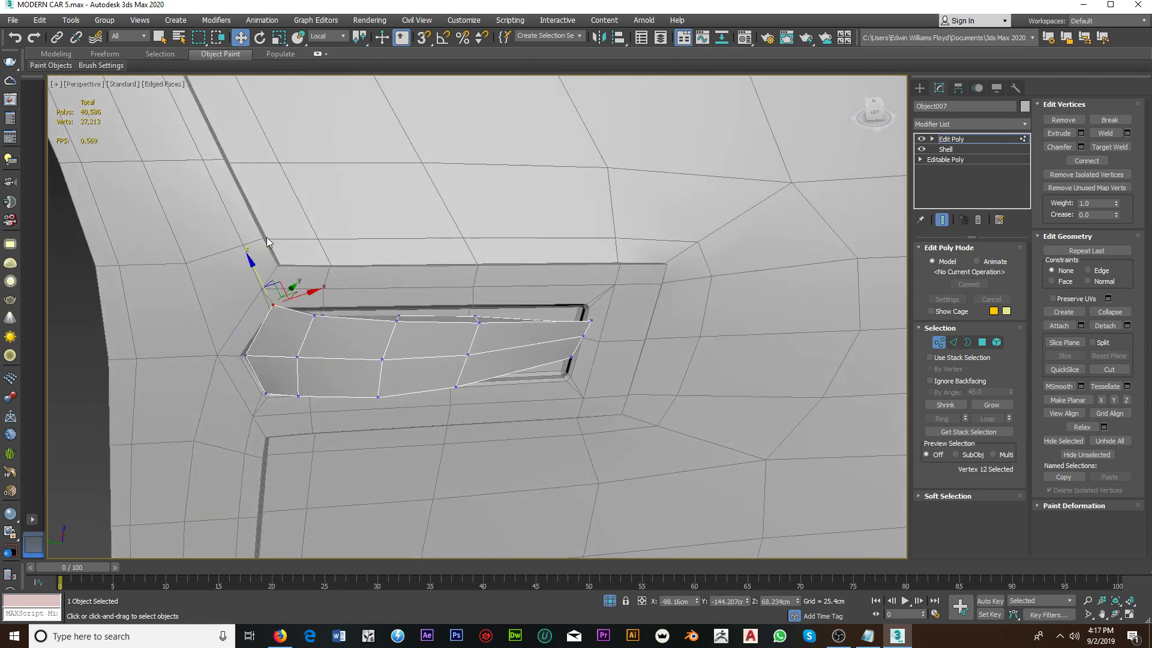
pyautogui.click(325, 37)
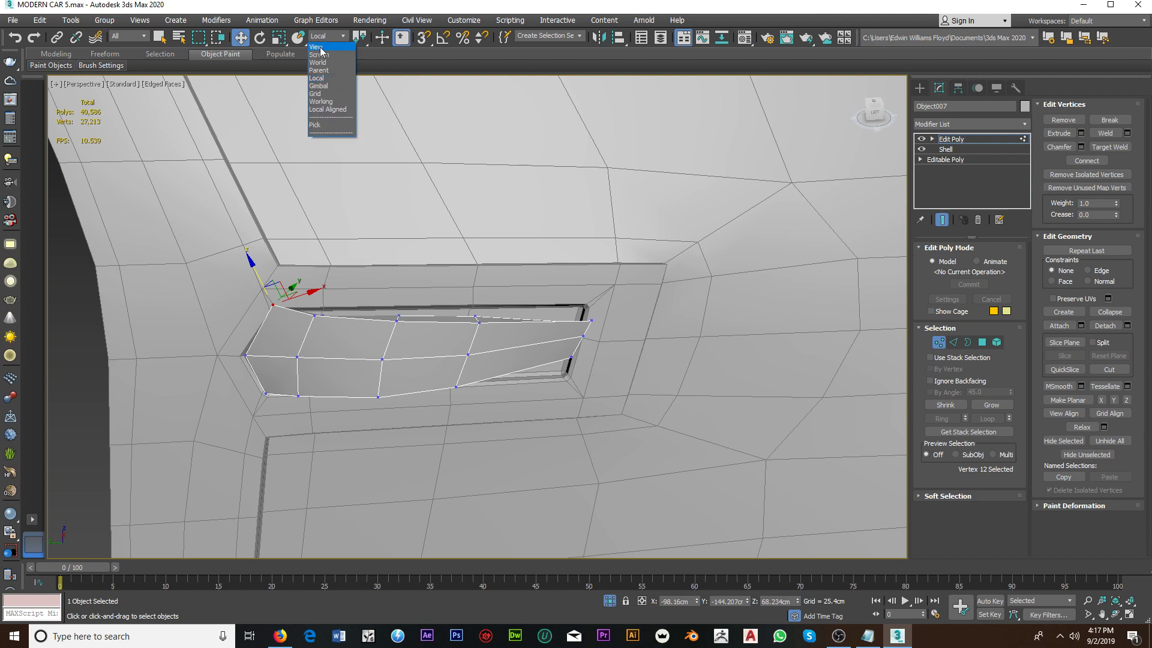
pyautogui.moveTo(273, 272); pyautogui.dragTo(275, 279)
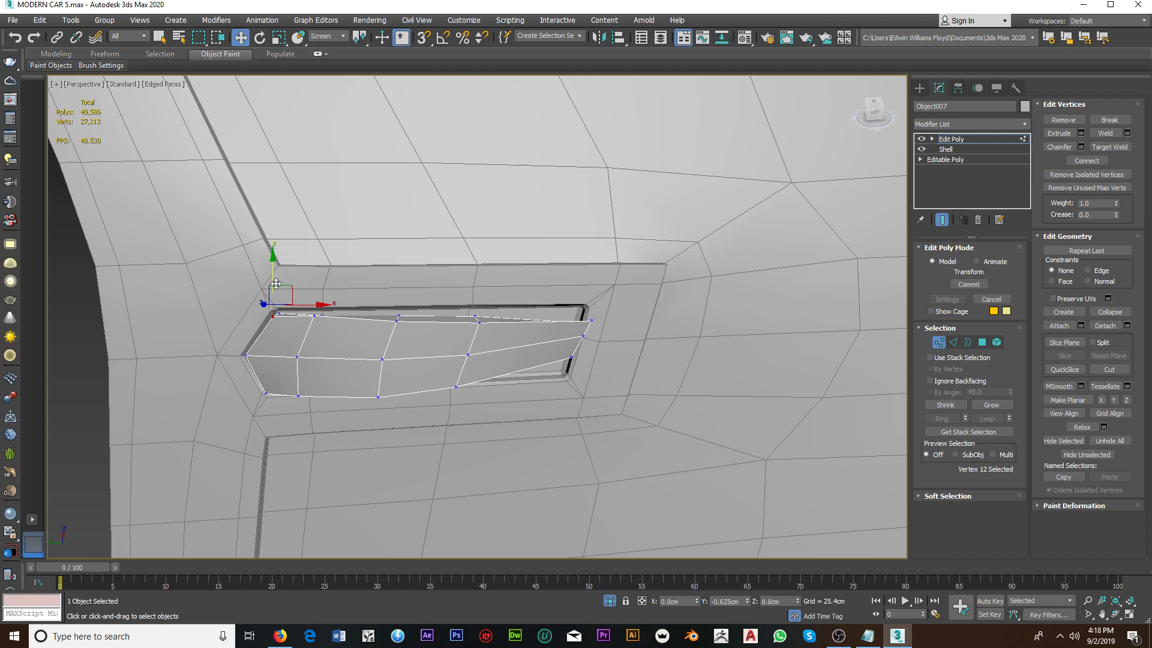
pyautogui.moveTo(276, 281)
pyautogui.keyDown('alt'); pyautogui.mouseDown(button='middle')
pyautogui.moveTo(293, 263)
pyautogui.moveTo(270, 386)
pyautogui.mouseUp(button='middle'); pyautogui.keyUp('alt')
pyautogui.scroll(2, 268, 394)
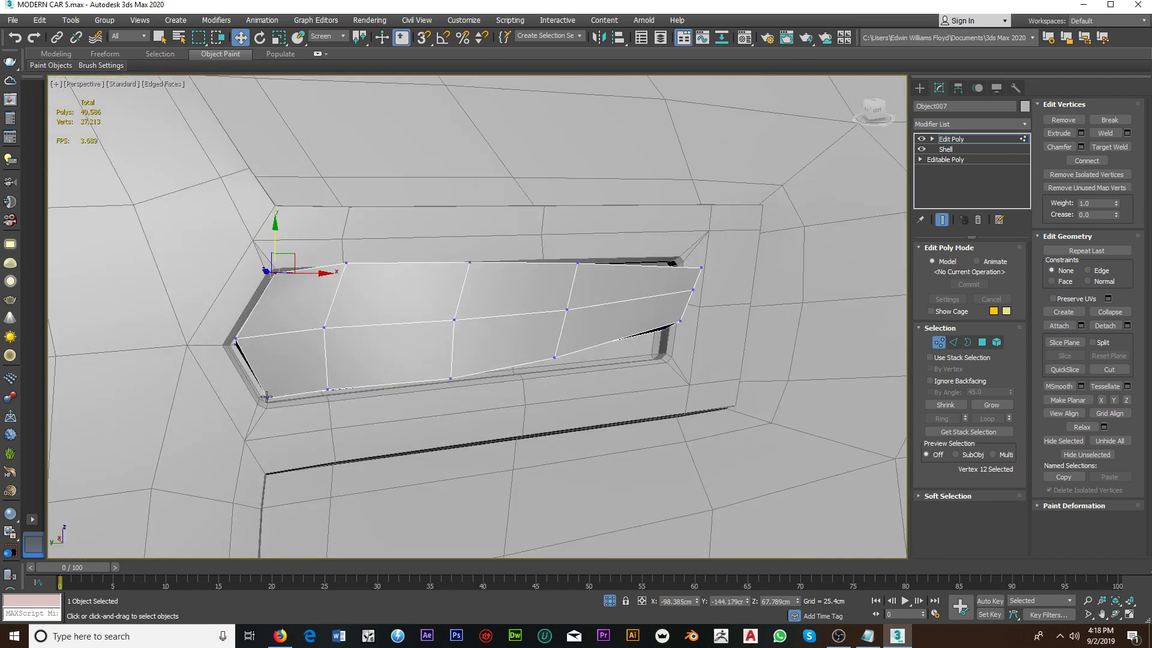
pyautogui.moveTo(266, 373)
pyautogui.keyDown('alt'); pyautogui.mouseDown(button='middle')
pyautogui.moveTo(334, 381)
pyautogui.moveTo(336, 397)
pyautogui.moveTo(319, 363)
pyautogui.mouseUp(button='middle'); pyautogui.keyUp('alt')
# Step: Select the insert's top-left vertex plus two more and move them slightly down
pyautogui.keyDown('alt'); pyautogui.click(318, 318); pyautogui.keyUp('alt')
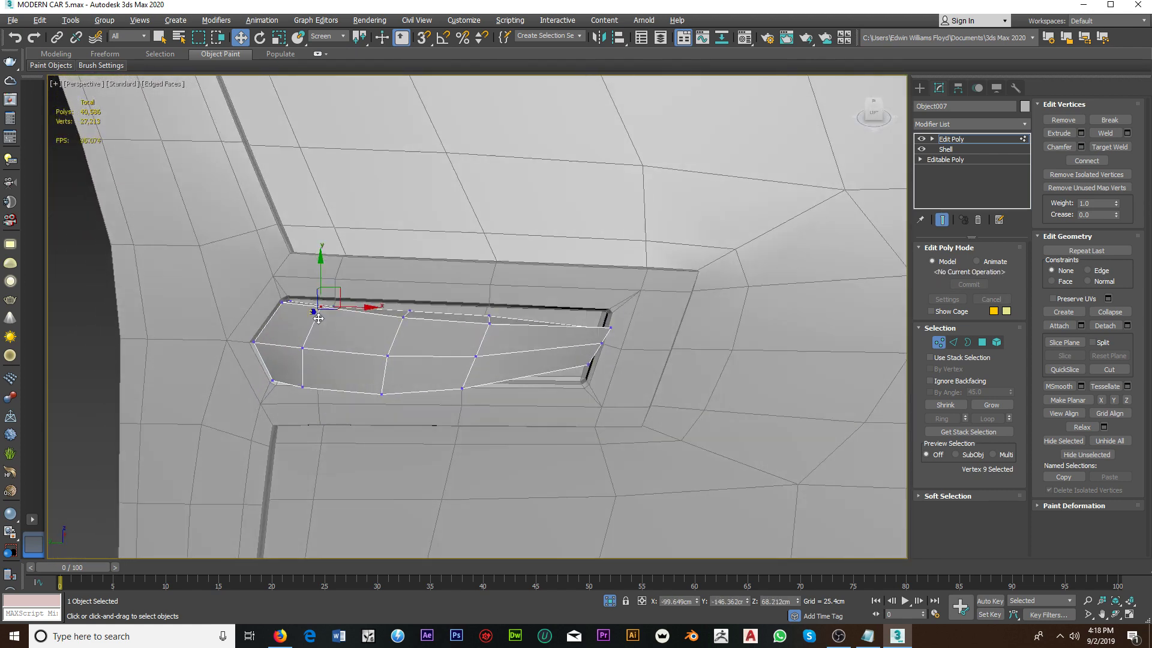
pyautogui.moveTo(324, 288)
pyautogui.keyDown('alt'); pyautogui.mouseDown(button='middle')
pyautogui.moveTo(489, 359)
pyautogui.moveTo(478, 359)
pyautogui.mouseUp(button='middle'); pyautogui.keyUp('alt')
pyautogui.keyDown('ctrl'); pyautogui.click(485, 362); pyautogui.keyUp('ctrl')
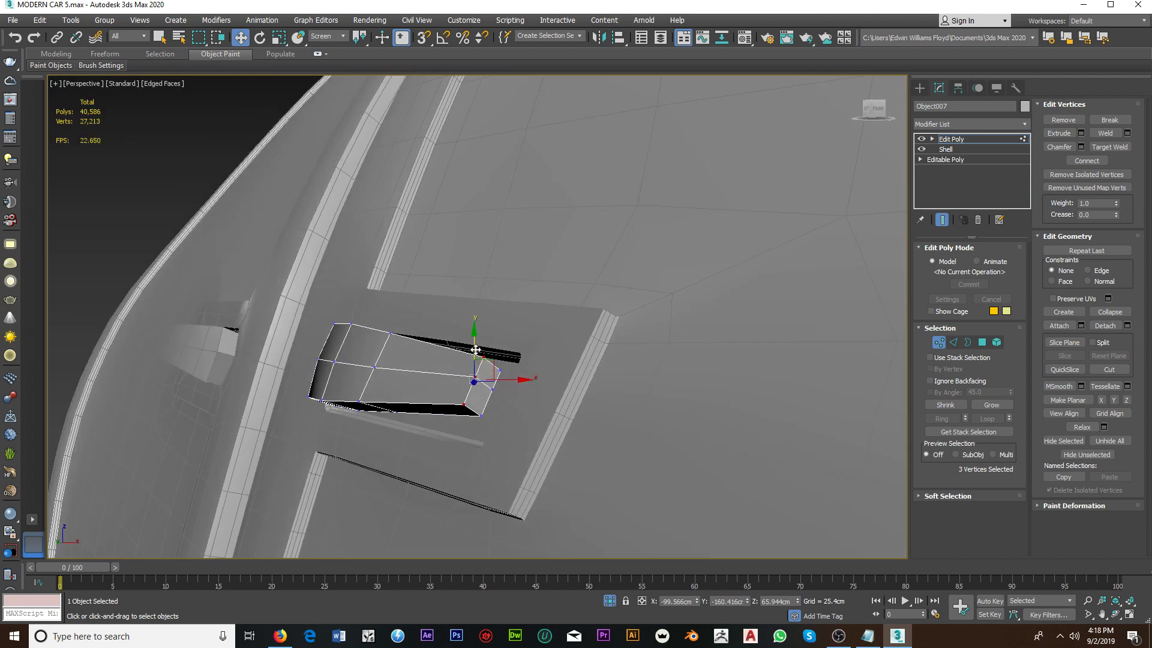
pyautogui.moveTo(478, 359); pyautogui.dragTo(475, 353)
pyautogui.moveTo(475, 357)
pyautogui.keyDown('alt'); pyautogui.mouseDown(button='middle')
pyautogui.moveTo(486, 384)
pyautogui.moveTo(411, 390)
pyautogui.moveTo(618, 366)
pyautogui.moveTo(507, 458)
pyautogui.moveTo(303, 441)
pyautogui.moveTo(730, 334)
pyautogui.mouseUp(button='middle'); pyautogui.keyUp('alt')
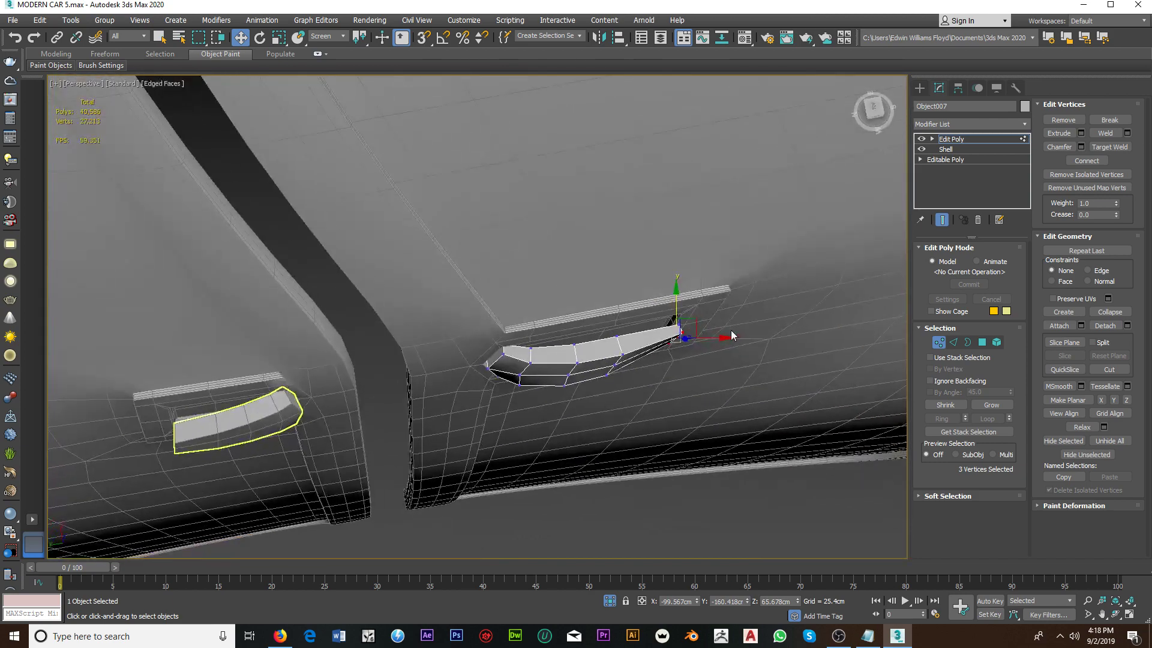
# Step: Leave vertex editing and select the left vent insert, Object005
pyautogui.click(940, 345)
pyautogui.moveTo(480, 360)
pyautogui.keyDown('alt'); pyautogui.mouseDown(button='middle')
pyautogui.moveTo(342, 375)
pyautogui.moveTo(338, 310)
pyautogui.mouseUp(button='middle'); pyautogui.keyUp('alt')
pyautogui.click(344, 375)
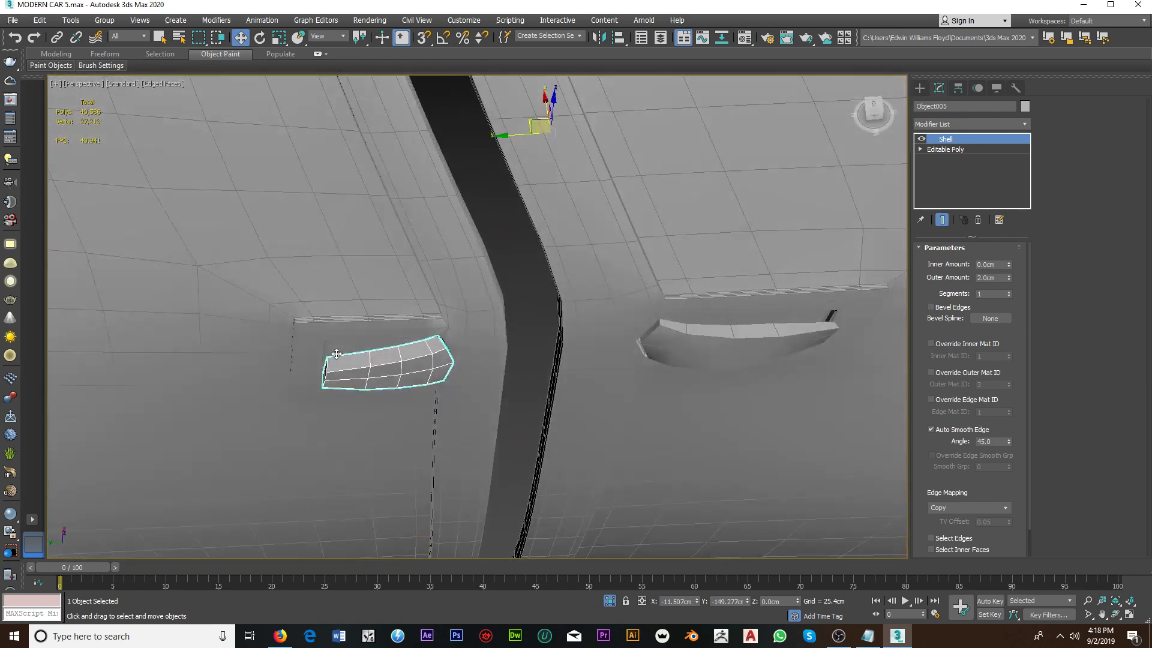
# Step: Add an Edit Poly above Object005's Shell and scale the selected vertices to 73% along Y
pyautogui.keyDown('alt'); pyautogui.moveTo(339, 311); pyautogui.dragTo(348, 366, button='middle'); pyautogui.keyUp('alt')
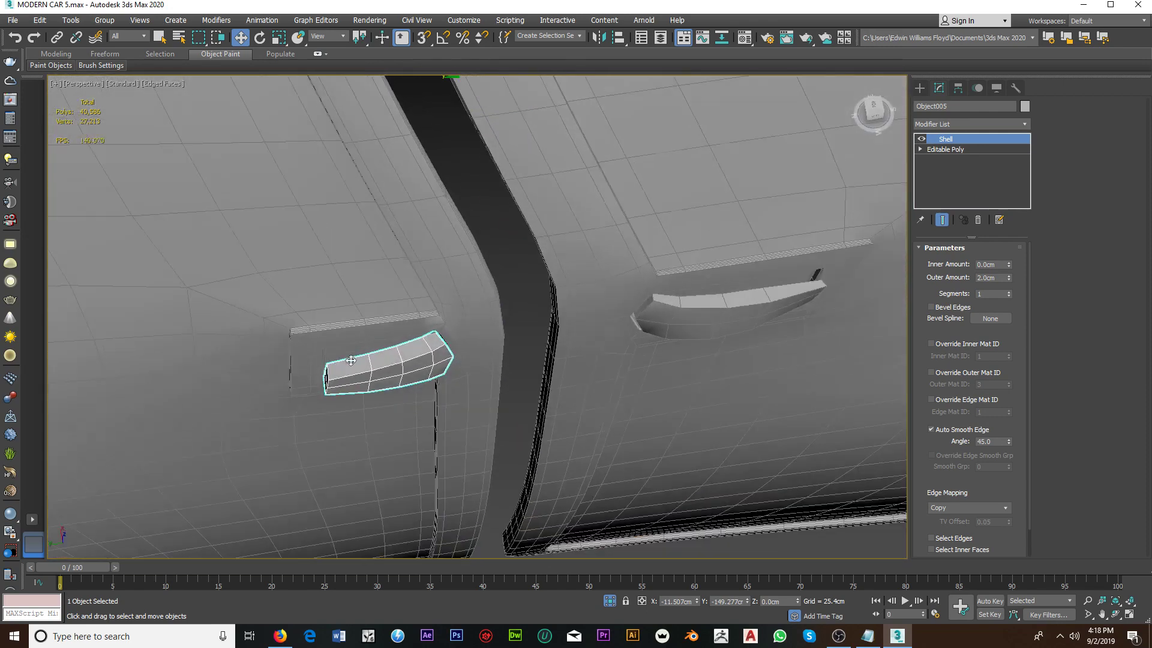
pyautogui.click(972, 123)
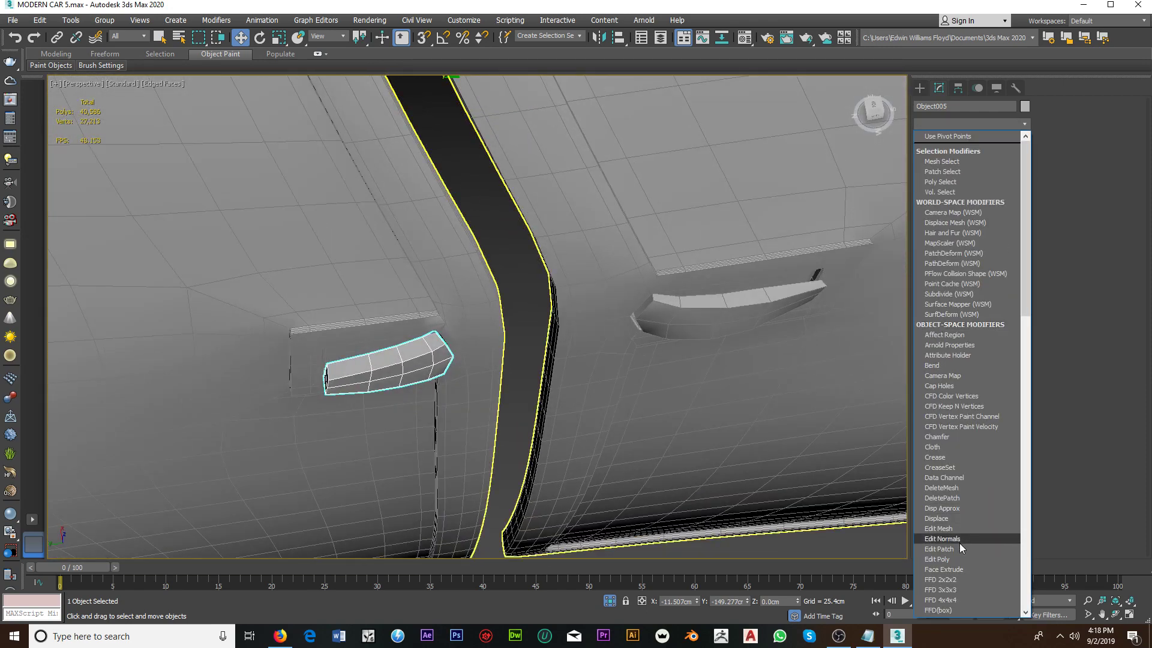
pyautogui.click(952, 559)
pyautogui.keyDown('alt'); pyautogui.moveTo(746, 414); pyautogui.dragTo(400, 450, button='middle'); pyautogui.keyUp('alt')
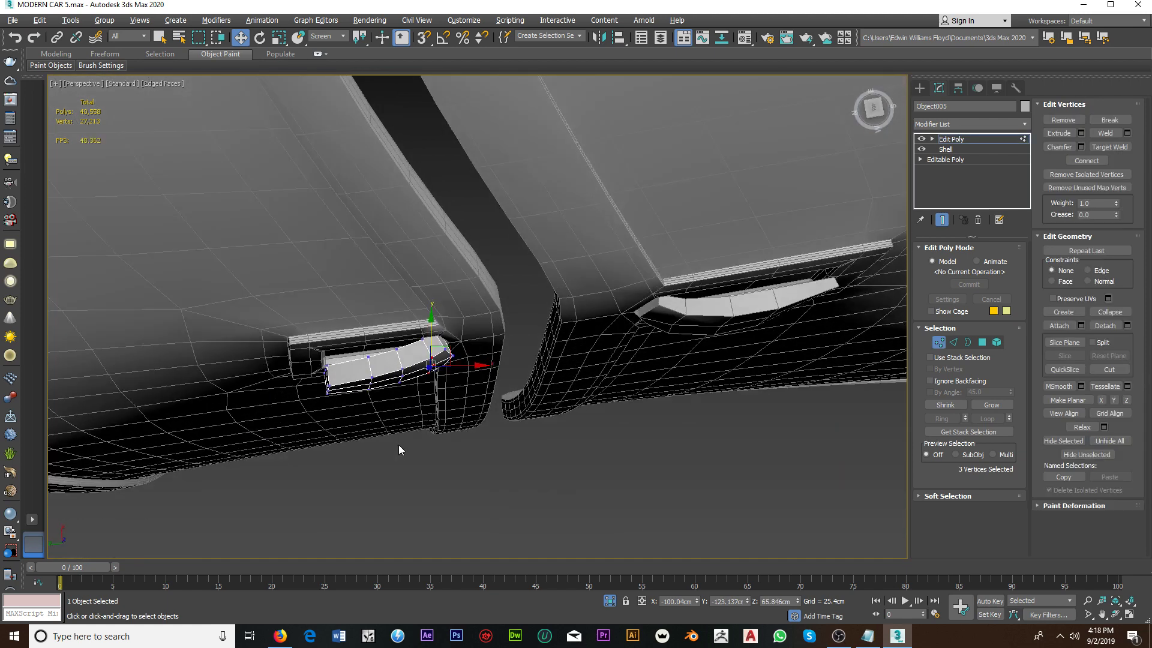
pyautogui.click(279, 37)
pyautogui.moveTo(331, 433); pyautogui.dragTo(319, 390)
pyautogui.click(249, 40)
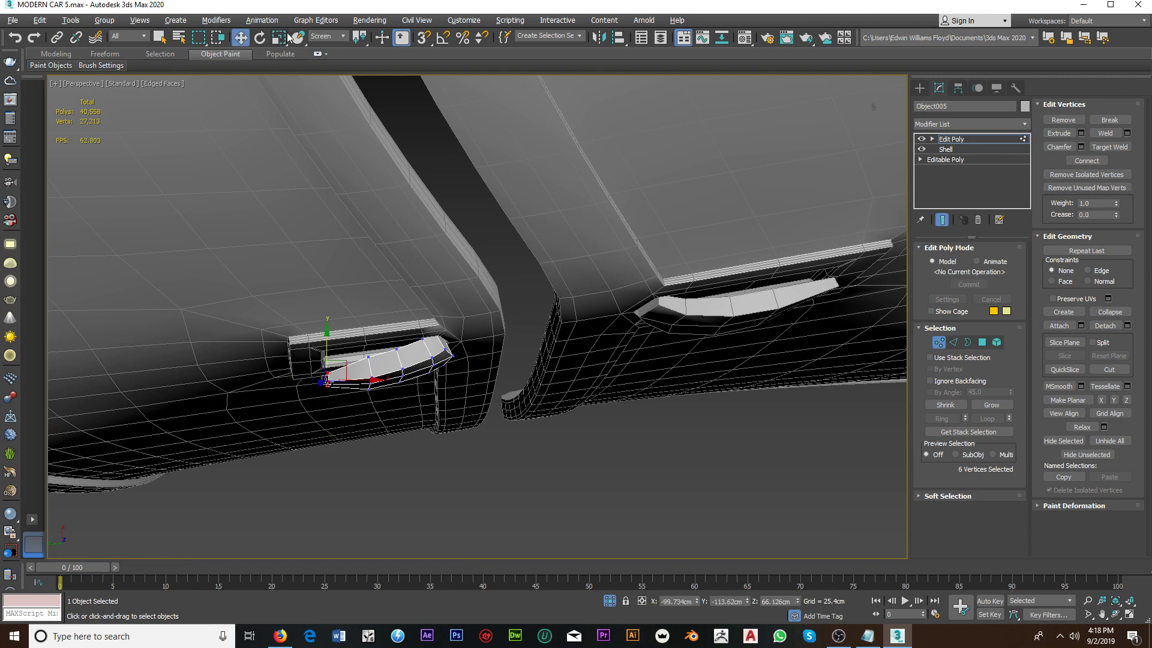
# Step: Move the left insert's selected vertices in Local coordinates, then switch back to Parent axes
pyautogui.moveTo(296, 341)
pyautogui.keyDown('alt'); pyautogui.mouseDown(button='middle')
pyautogui.moveTo(323, 243)
pyautogui.moveTo(390, 270)
pyautogui.moveTo(423, 347)
pyautogui.mouseUp(button='middle'); pyautogui.keyUp('alt')
pyautogui.click(318, 37)
pyautogui.click(320, 78)
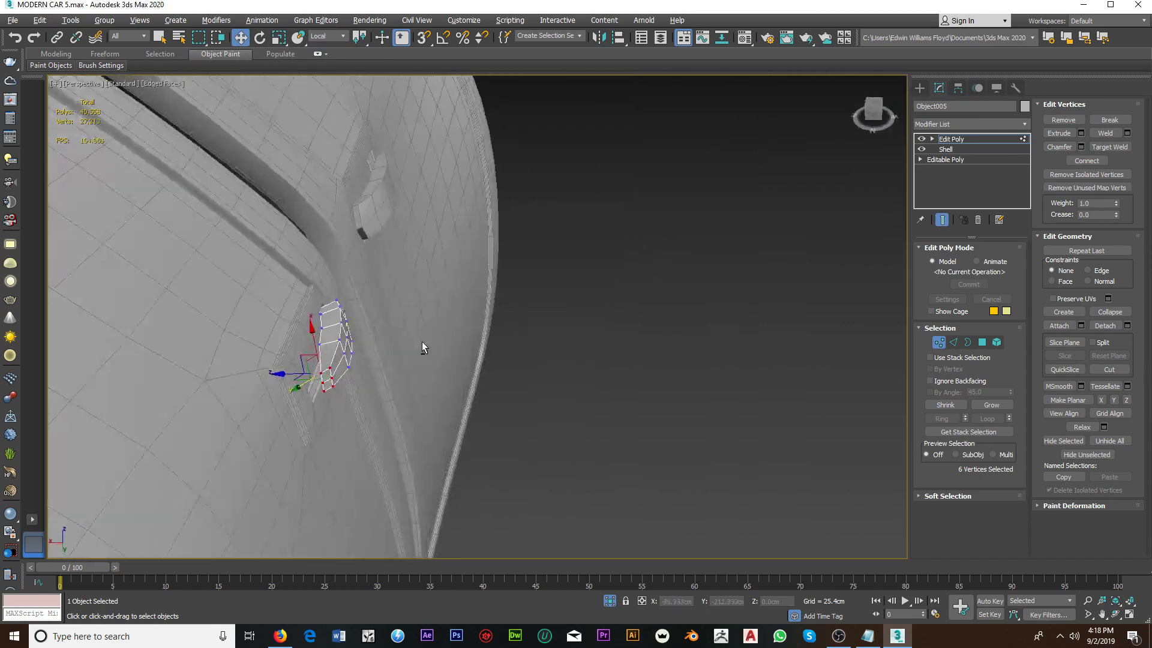
pyautogui.moveTo(301, 384); pyautogui.dragTo(306, 383)
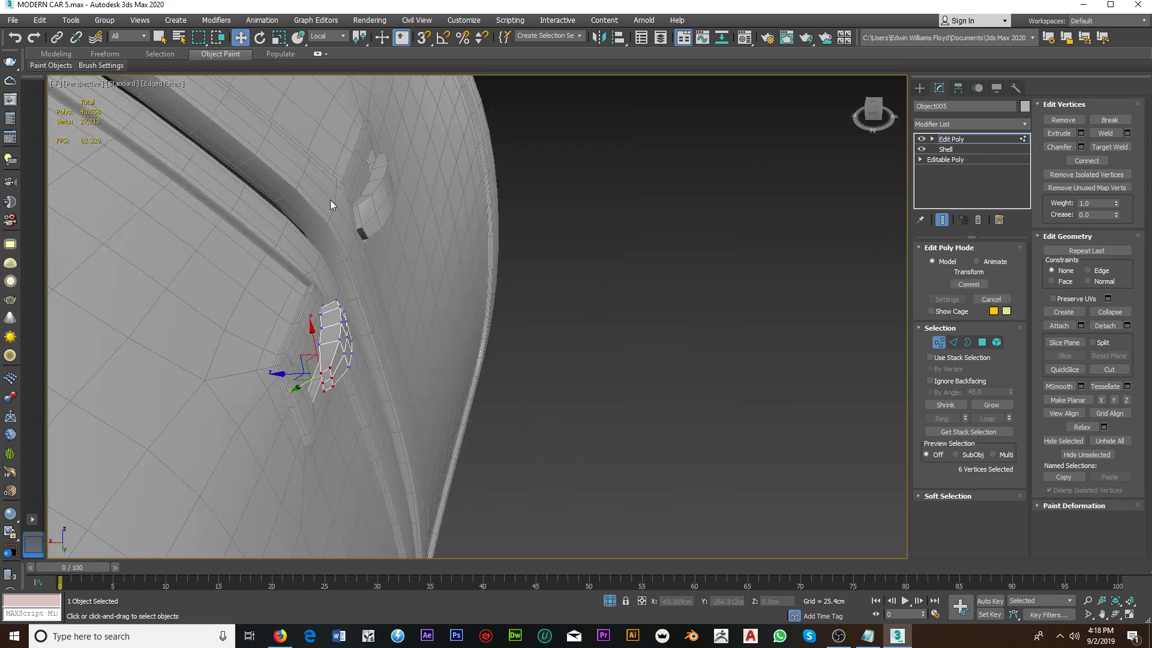
pyautogui.click(315, 38)
pyautogui.click(318, 70)
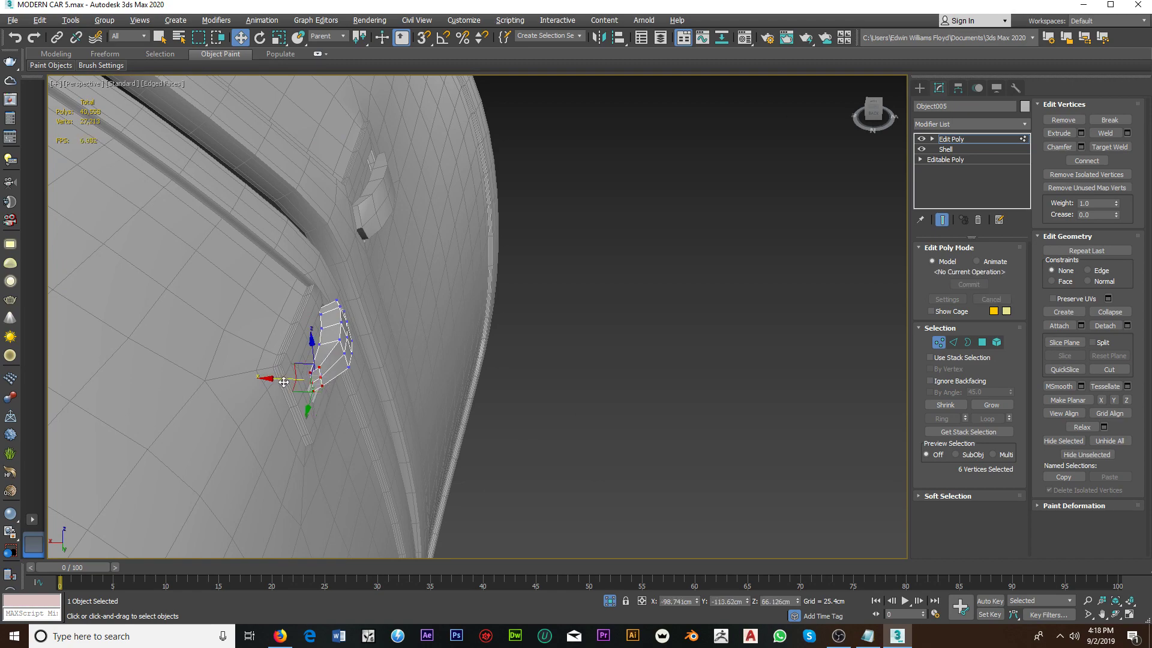
pyautogui.scroll(5, 287, 380)
# Step: Nudge the selected handle vertices slightly downward and add more handle vertices to the selection
pyautogui.moveTo(287, 381)
pyautogui.keyDown('alt'); pyautogui.mouseDown(button='middle')
pyautogui.moveTo(327, 354)
pyautogui.moveTo(307, 390)
pyautogui.moveTo(244, 386)
pyautogui.mouseUp(button='middle'); pyautogui.keyUp('alt')
pyautogui.scroll(3, 175, 381)
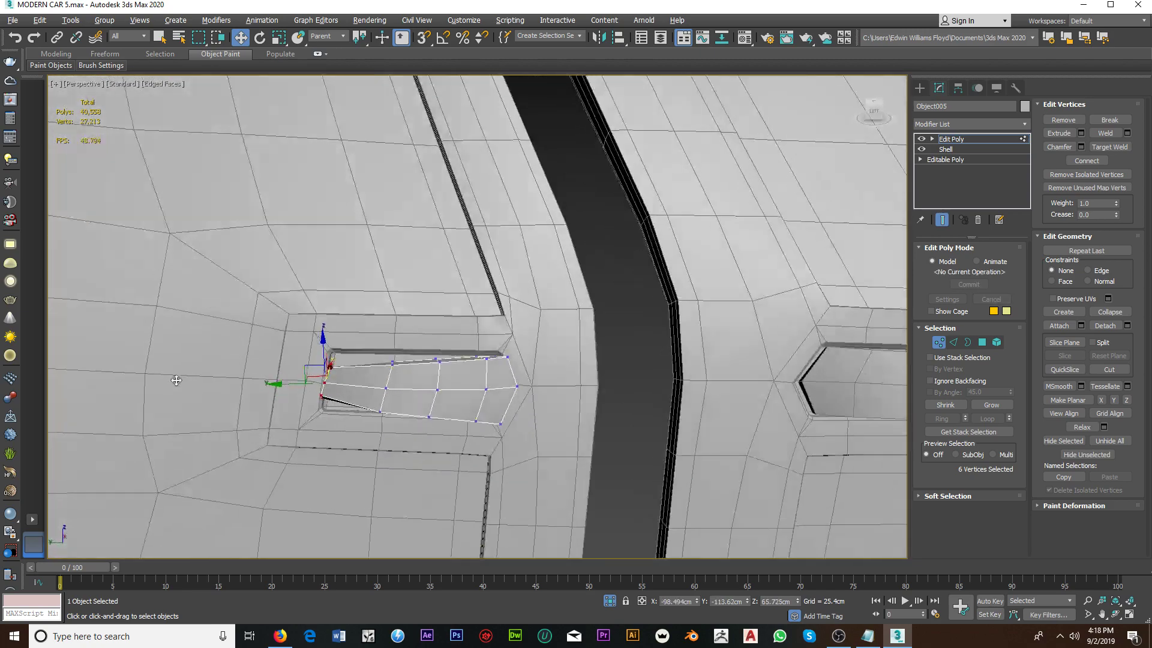
pyautogui.scroll(-3, 351, 391)
pyautogui.keyDown('alt'); pyautogui.moveTo(351, 391); pyautogui.dragTo(337, 367, button='middle'); pyautogui.keyUp('alt')
pyautogui.scroll(2, 337, 367)
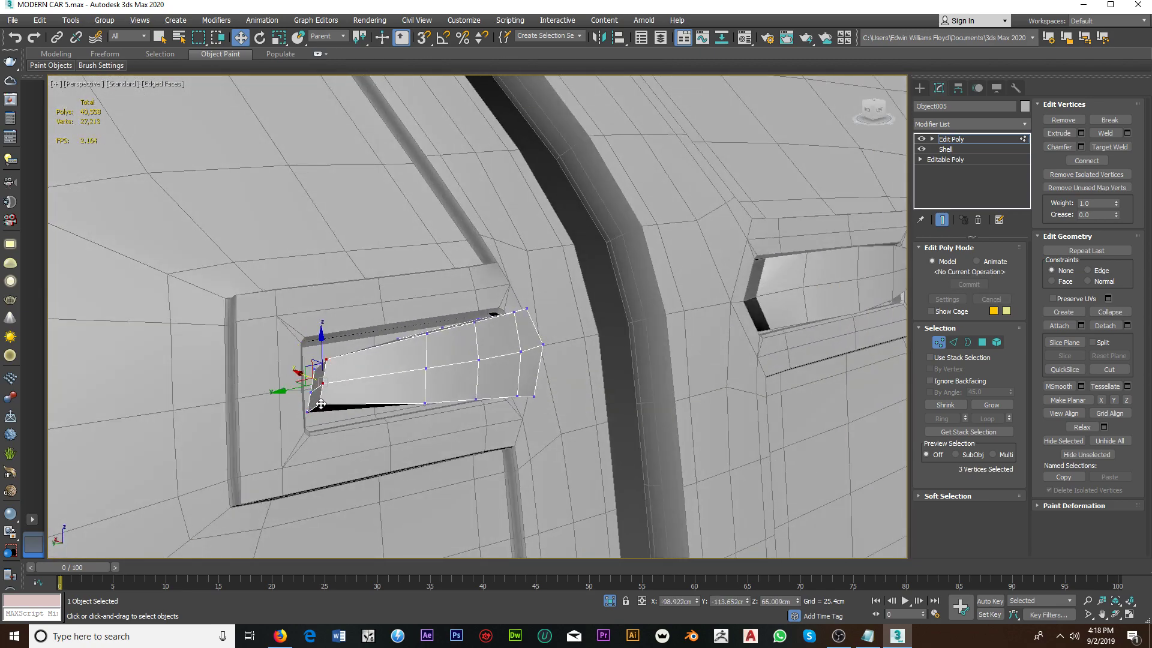
pyautogui.keyDown('alt'); pyautogui.moveTo(321, 405); pyautogui.dragTo(350, 384, button='middle'); pyautogui.keyUp('alt')
pyautogui.moveTo(323, 349); pyautogui.dragTo(323, 354)
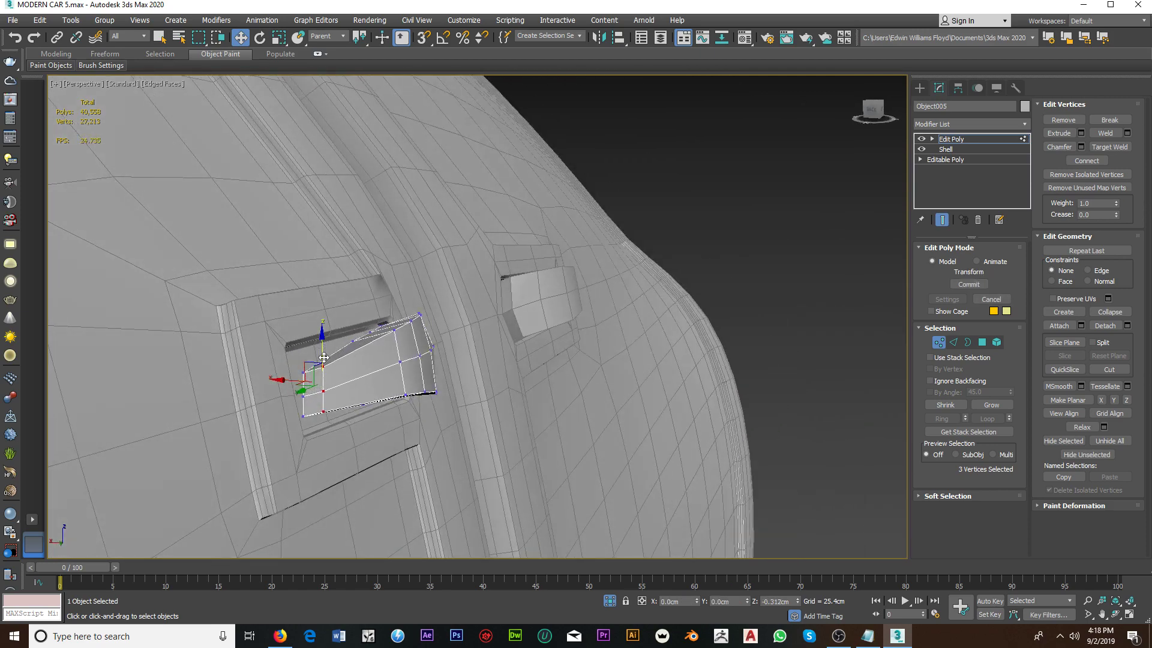
pyautogui.keyDown('alt'); pyautogui.moveTo(324, 357); pyautogui.dragTo(391, 322, button='middle'); pyautogui.keyUp('alt')
pyautogui.scroll(2, 390, 322)
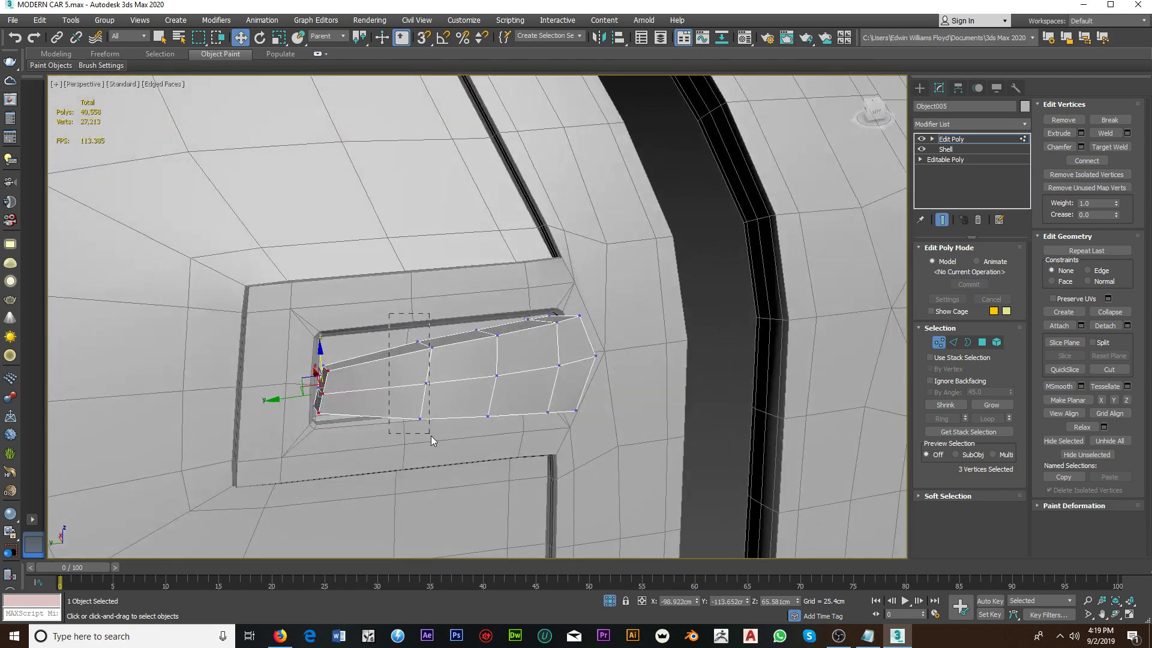
pyautogui.keyDown('ctrl'); pyautogui.moveTo(431, 435); pyautogui.dragTo(432, 435); pyautogui.keyUp('ctrl')
# Step: Select the three vertices at the handle's end and shift them into the recess
pyautogui.keyDown('alt'); pyautogui.moveTo(447, 433); pyautogui.dragTo(499, 438, button='middle'); pyautogui.keyUp('alt')
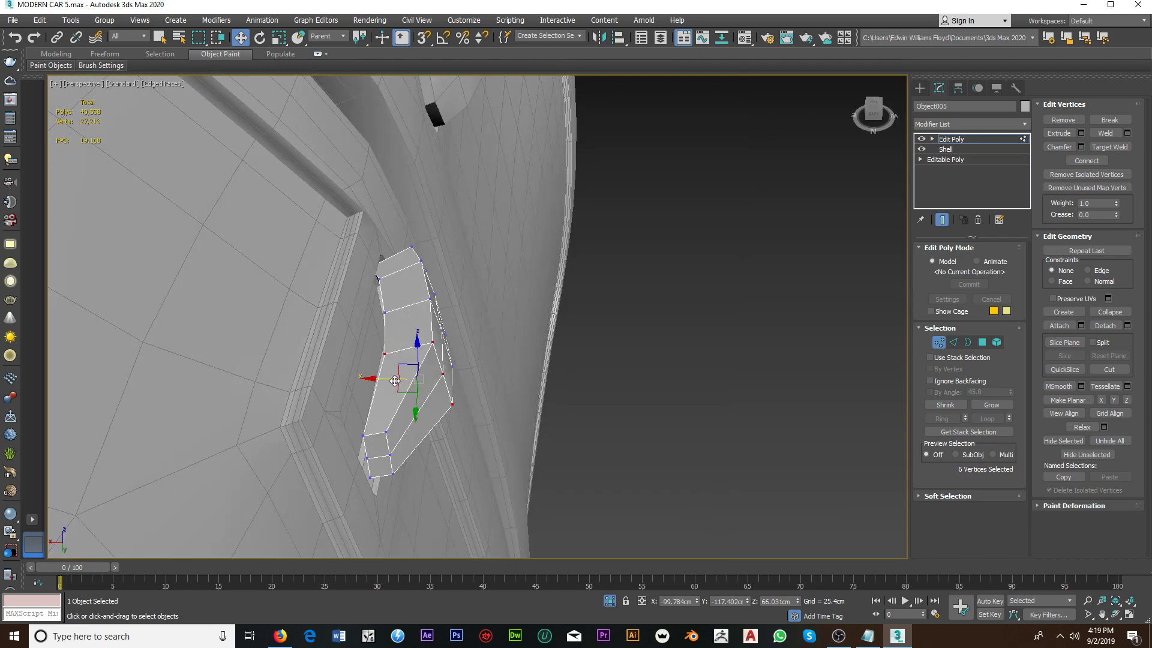
pyautogui.moveTo(395, 381)
pyautogui.keyDown('alt'); pyautogui.mouseDown(button='middle')
pyautogui.moveTo(453, 466)
pyautogui.moveTo(287, 470)
pyautogui.moveTo(393, 483)
pyautogui.mouseUp(button='middle'); pyautogui.keyUp('alt')
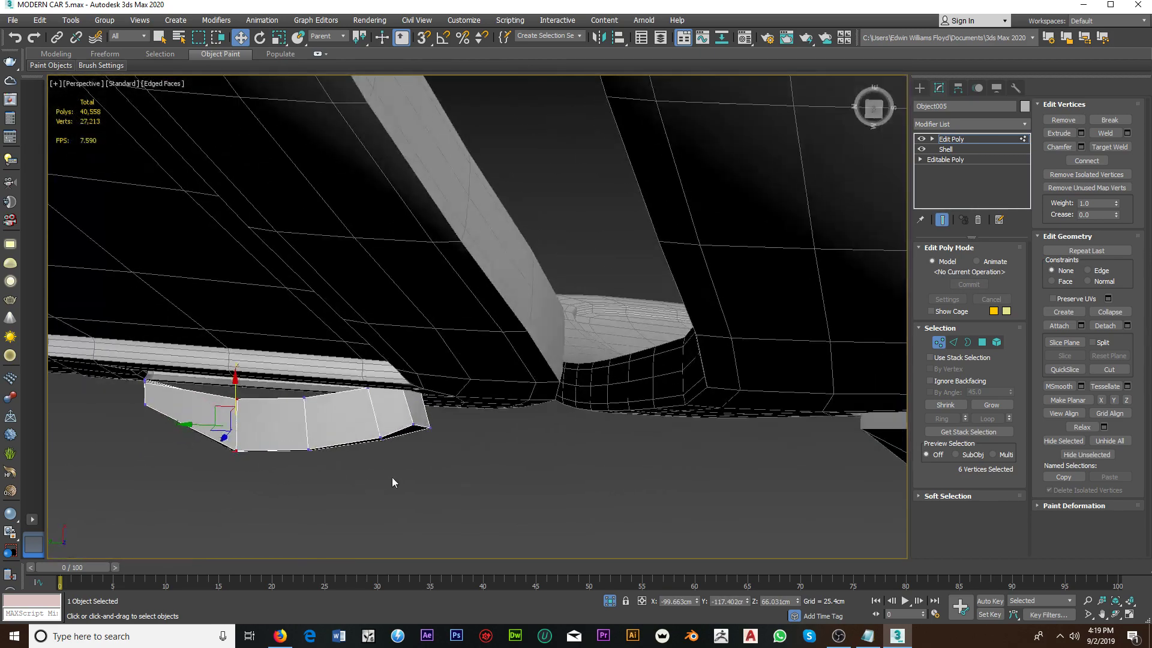
pyautogui.moveTo(393, 483)
pyautogui.mouseDown()
pyautogui.moveTo(359, 434)
pyautogui.moveTo(359, 403)
pyautogui.mouseUp()
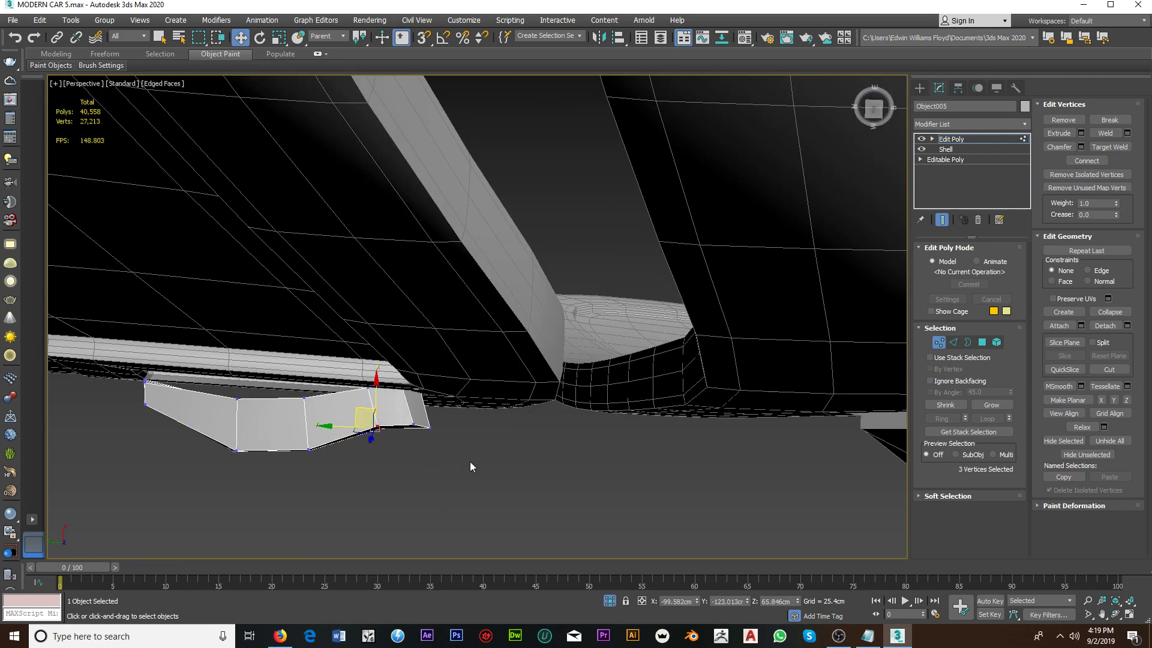
pyautogui.keyDown('alt'); pyautogui.moveTo(398, 412); pyautogui.dragTo(397, 405, button='middle'); pyautogui.keyUp('alt')
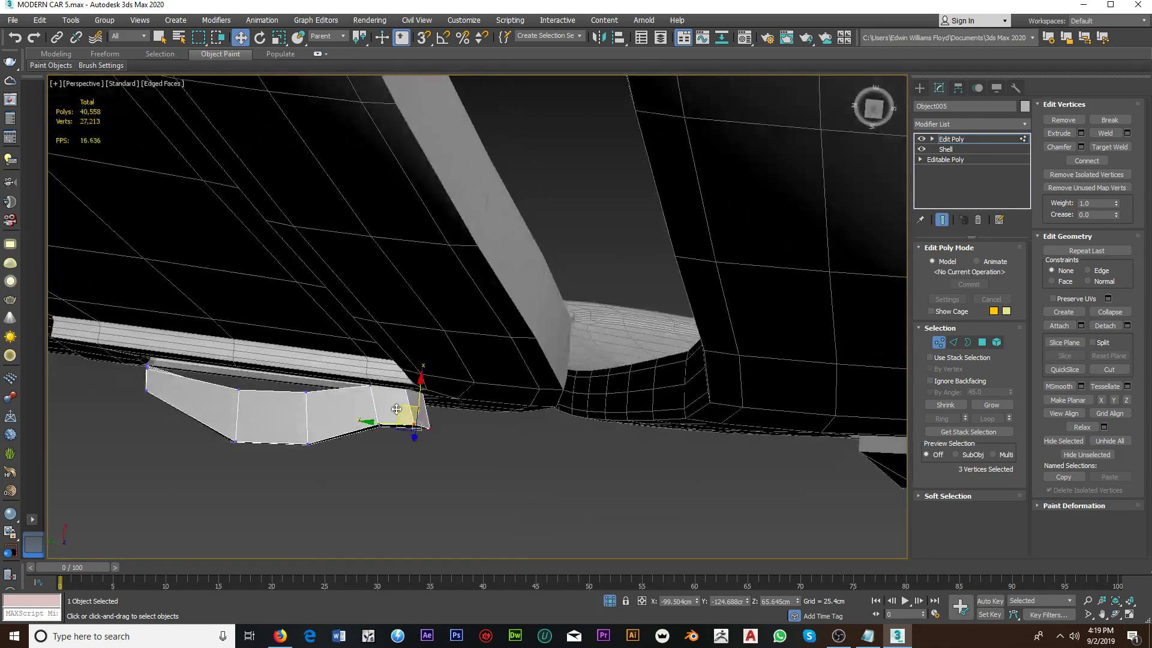
pyautogui.moveTo(396, 405); pyautogui.dragTo(400, 402)
pyautogui.keyDown('alt'); pyautogui.moveTo(395, 390); pyautogui.dragTo(419, 303, button='middle'); pyautogui.keyUp('alt')
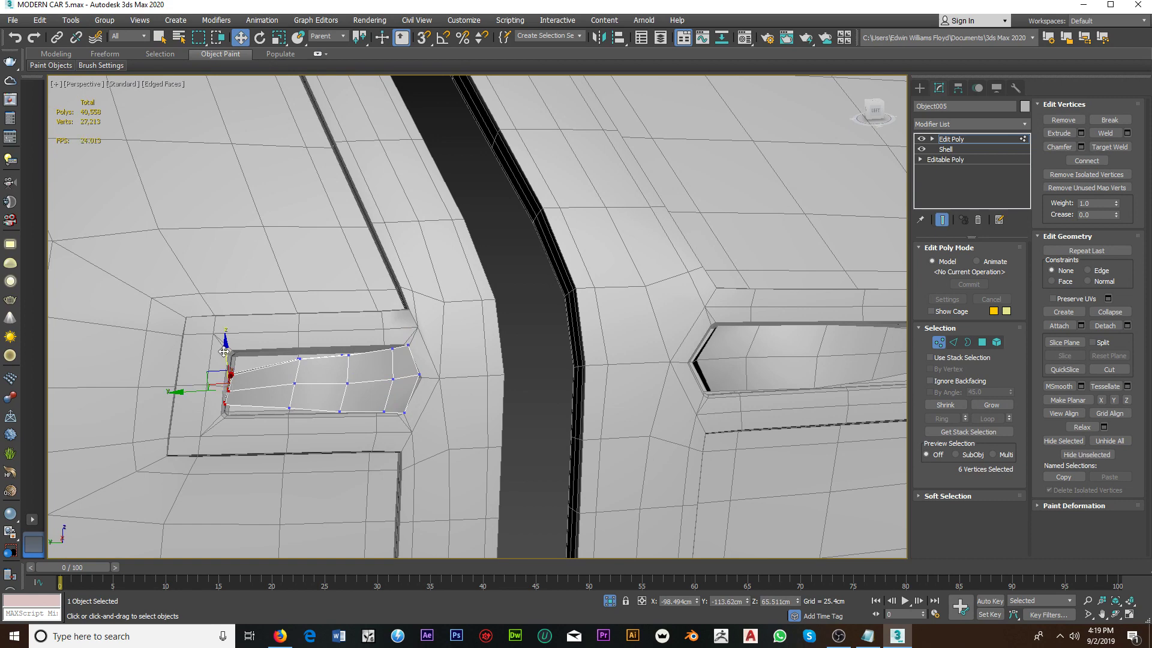
pyautogui.press('z')
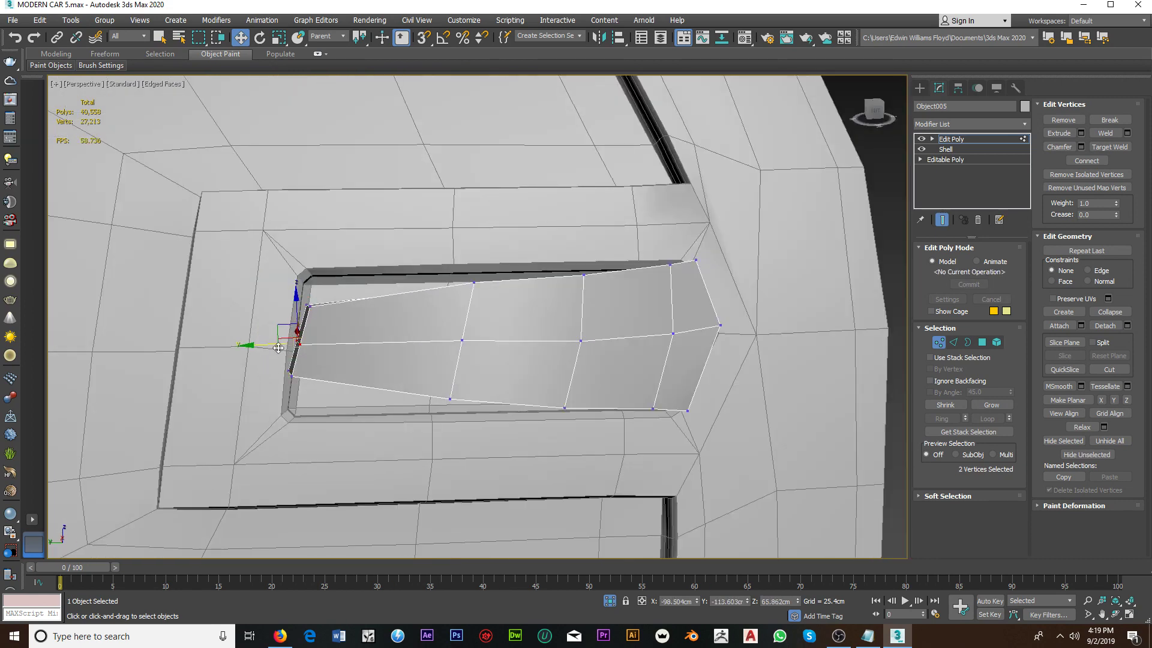
pyautogui.moveTo(271, 345); pyautogui.dragTo(276, 375)
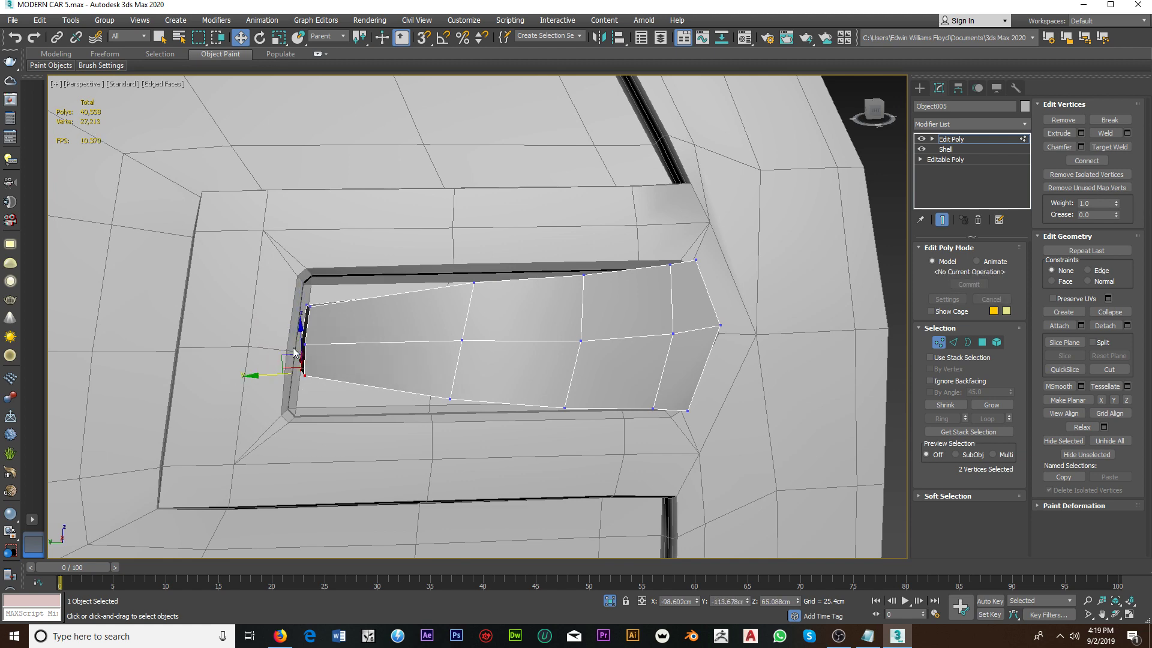
pyautogui.scroll(-2, 301, 340)
pyautogui.scroll(2, 318, 351)
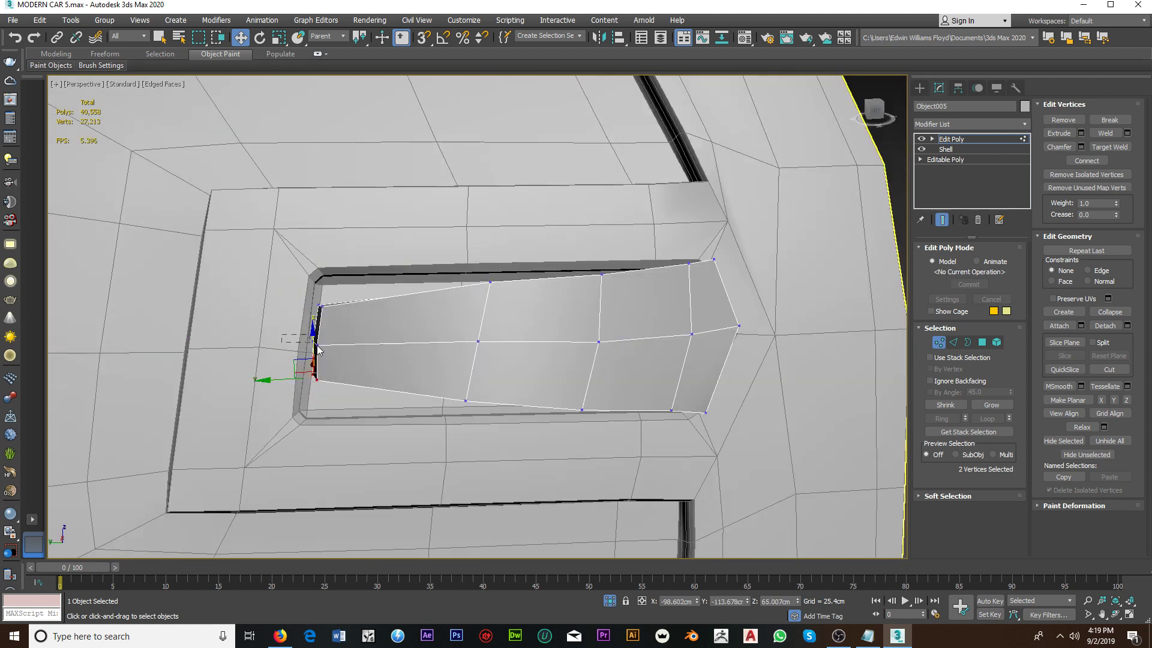
pyautogui.scroll(-2, 294, 342)
pyautogui.moveTo(301, 339)
pyautogui.keyDown('alt'); pyautogui.mouseDown(button='middle')
pyautogui.moveTo(372, 344)
pyautogui.moveTo(318, 364)
pyautogui.moveTo(810, 367)
pyautogui.mouseUp(button='middle'); pyautogui.keyUp('alt')
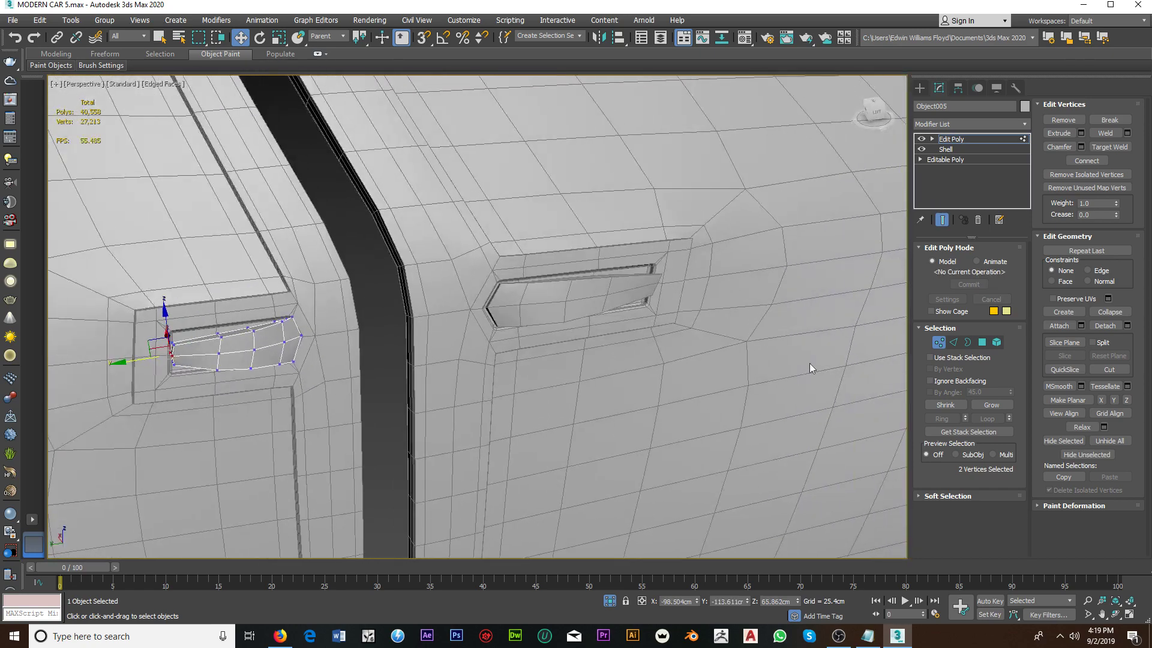
# Step: Center the left handle's pivot on the object with Affect Pivot Only
pyautogui.click(940, 344)
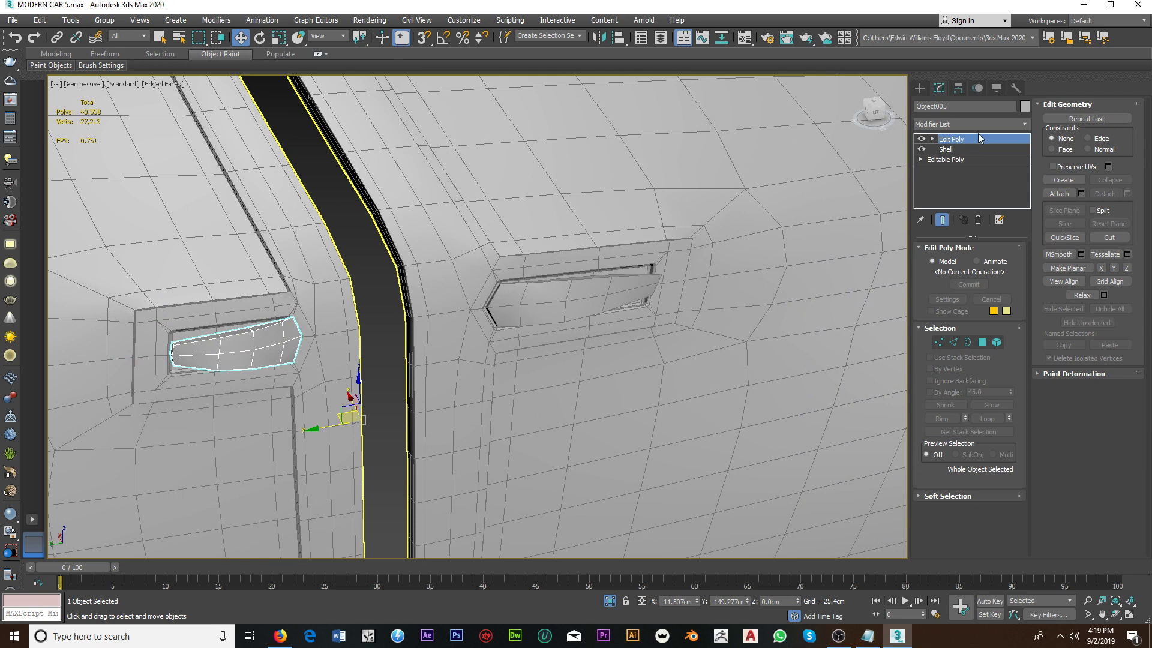
pyautogui.click(957, 88)
pyautogui.click(970, 170)
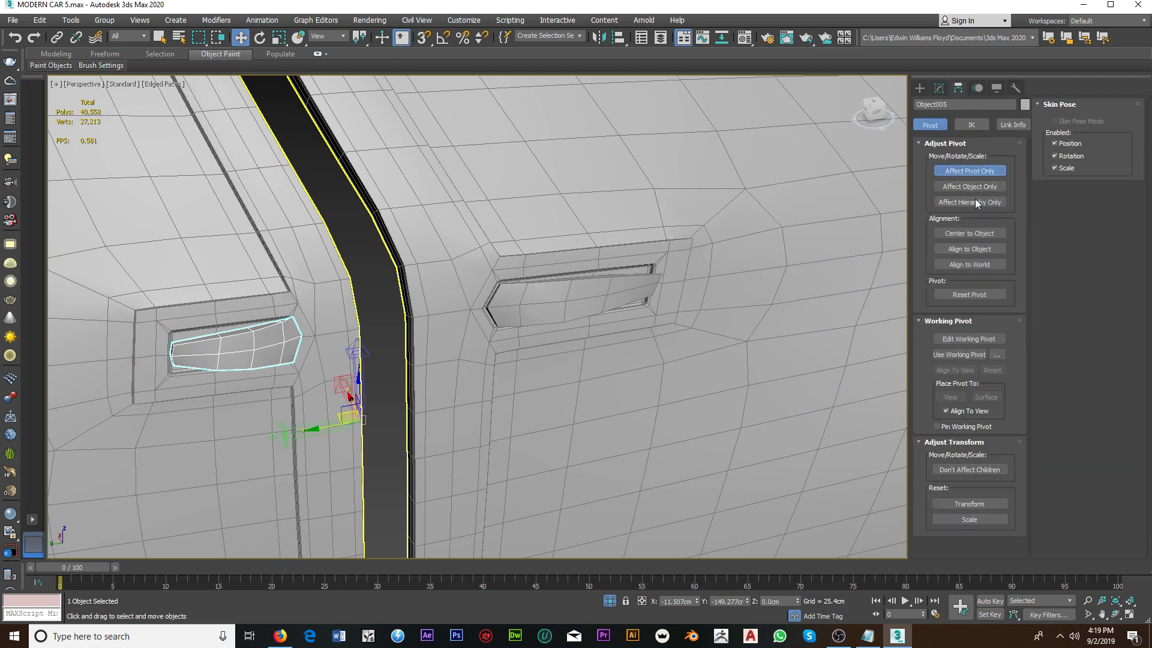
pyautogui.click(973, 233)
pyautogui.click(939, 89)
# Step: Add TurboSmooth to the left handle and drag-copy it onto the right door handle
pyautogui.click(959, 124)
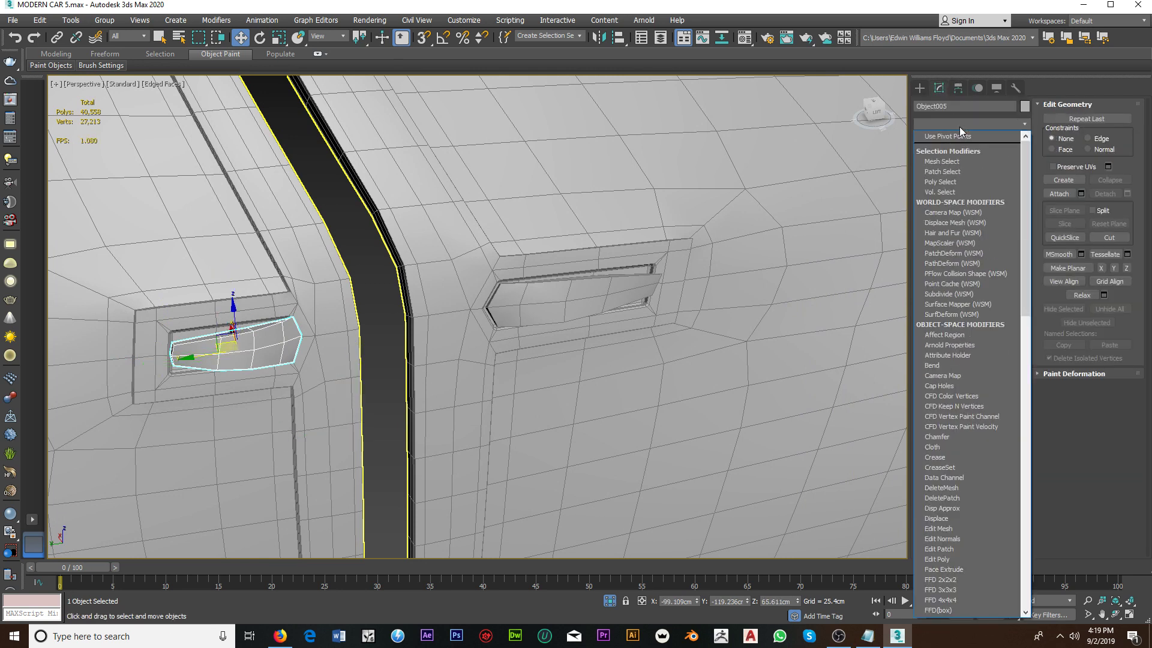
pyautogui.press('t')
pyautogui.click(950, 392)
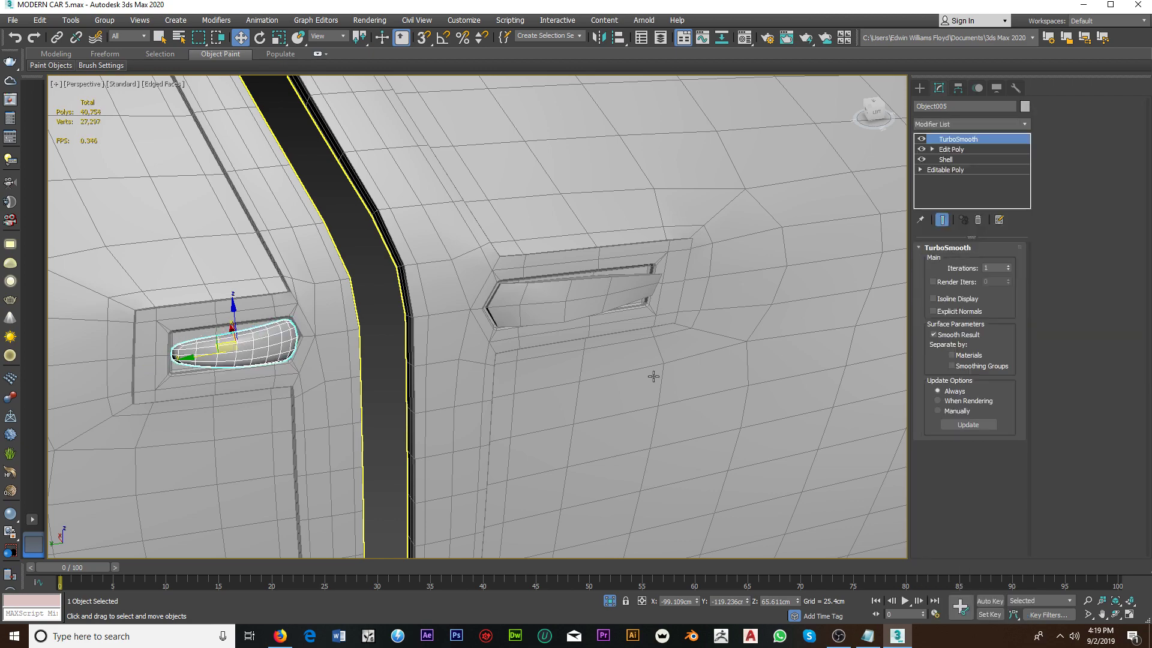
pyautogui.moveTo(654, 378)
pyautogui.keyDown('alt'); pyautogui.mouseDown(button='middle')
pyautogui.moveTo(516, 322)
pyautogui.moveTo(599, 337)
pyautogui.moveTo(611, 367)
pyautogui.moveTo(587, 316)
pyautogui.moveTo(292, 347)
pyautogui.moveTo(390, 330)
pyautogui.moveTo(431, 300)
pyautogui.moveTo(423, 294)
pyautogui.moveTo(407, 320)
pyautogui.moveTo(516, 336)
pyautogui.moveTo(466, 335)
pyautogui.moveTo(480, 339)
pyautogui.mouseUp(button='middle'); pyautogui.keyUp('alt')
pyautogui.click(696, 303)
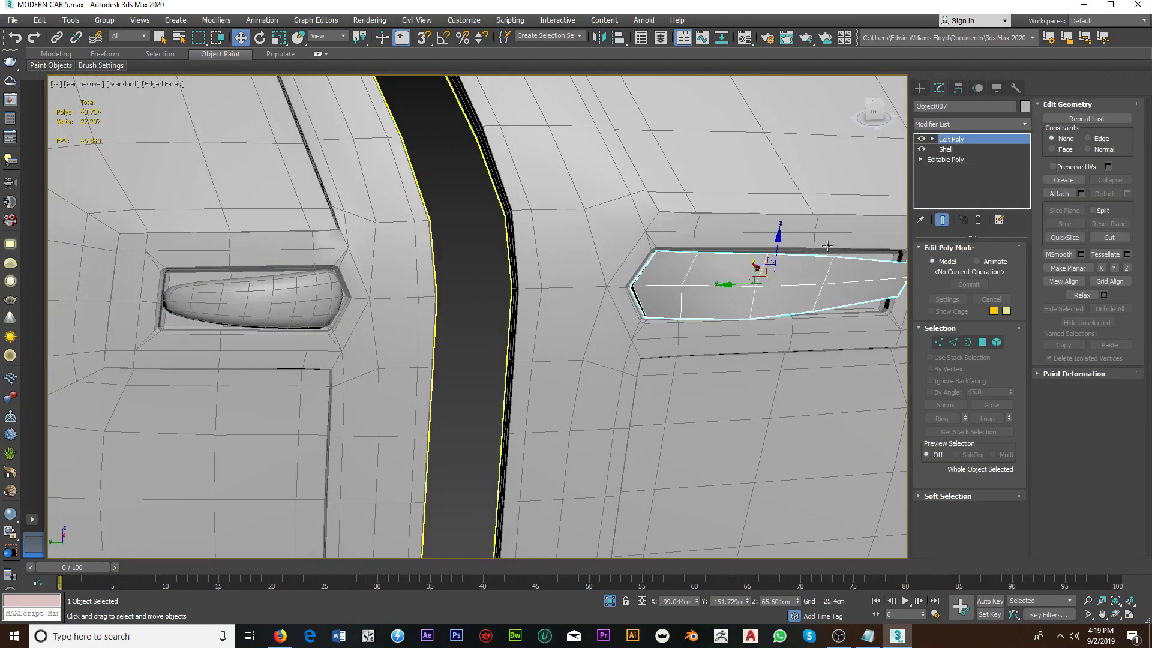
pyautogui.click(313, 302)
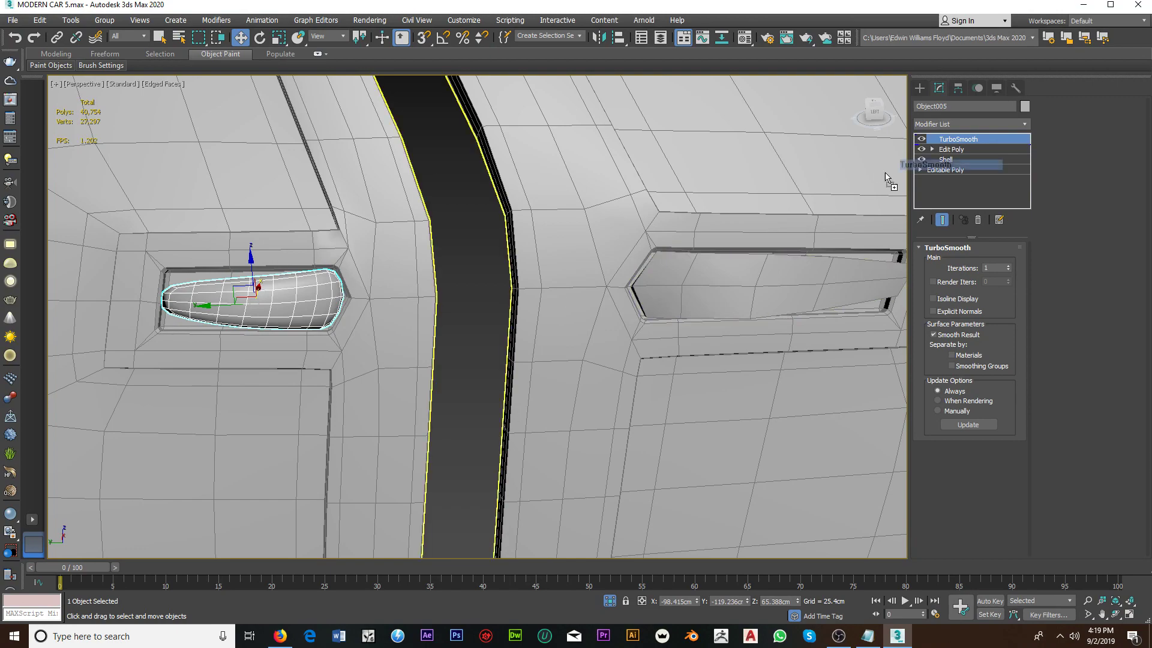
pyautogui.moveTo(885, 178); pyautogui.dragTo(728, 290)
pyautogui.moveTo(746, 276)
pyautogui.keyDown('alt'); pyautogui.mouseDown(button='middle')
pyautogui.moveTo(609, 352)
pyautogui.moveTo(636, 318)
pyautogui.moveTo(638, 179)
pyautogui.moveTo(614, 240)
pyautogui.moveTo(677, 278)
pyautogui.moveTo(626, 248)
pyautogui.moveTo(454, 276)
pyautogui.mouseUp(button='middle'); pyautogui.keyUp('alt')
# Step: Enable the door's TurboSmooth and turn off Edged Faces in the viewport
pyautogui.click(626, 249)
pyautogui.click(922, 139)
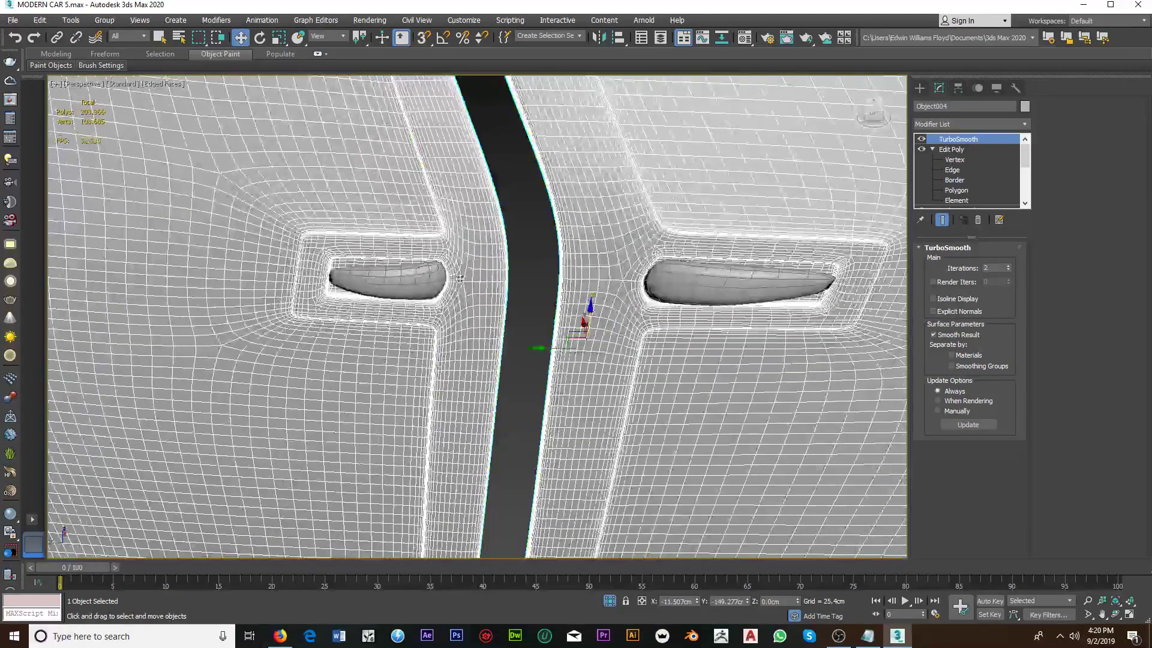
pyautogui.scroll(-3, 455, 277)
pyautogui.scroll(-5, 455, 276)
pyautogui.click(527, 406)
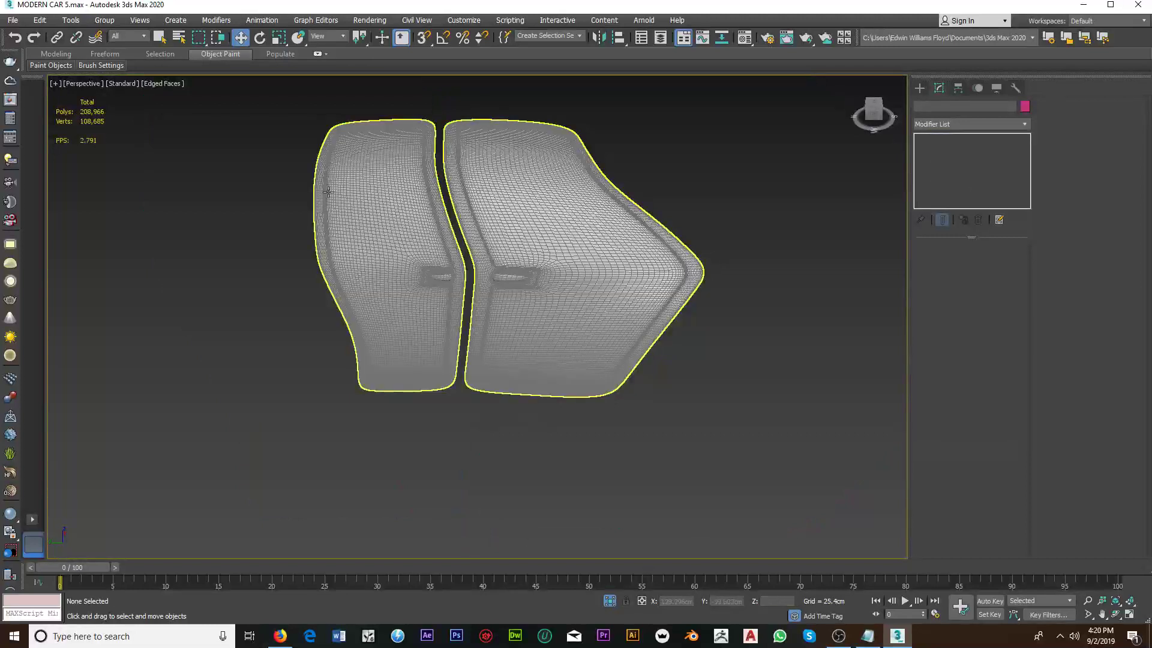
pyautogui.click(177, 84)
pyautogui.click(207, 218)
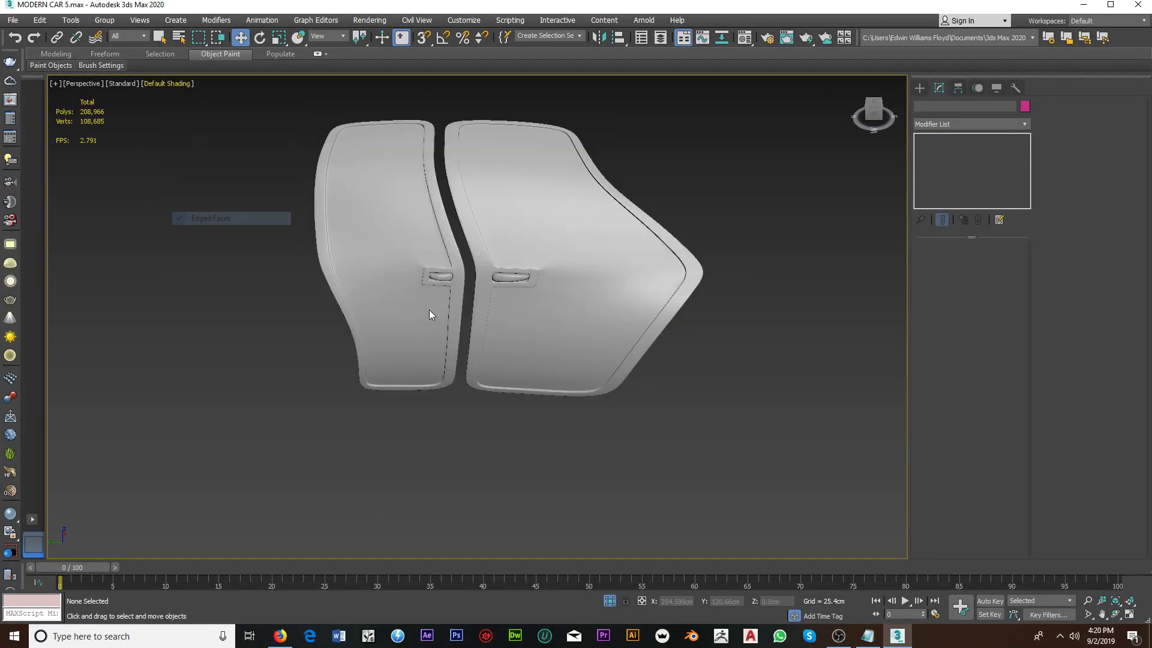
# Step: Select the left door handle, then exit Isolate Selection to show the whole car
pyautogui.keyDown('alt'); pyautogui.moveTo(430, 310); pyautogui.dragTo(444, 276, button='middle'); pyautogui.keyUp('alt')
pyautogui.scroll(5, 531, 277)
pyautogui.scroll(3, 531, 277)
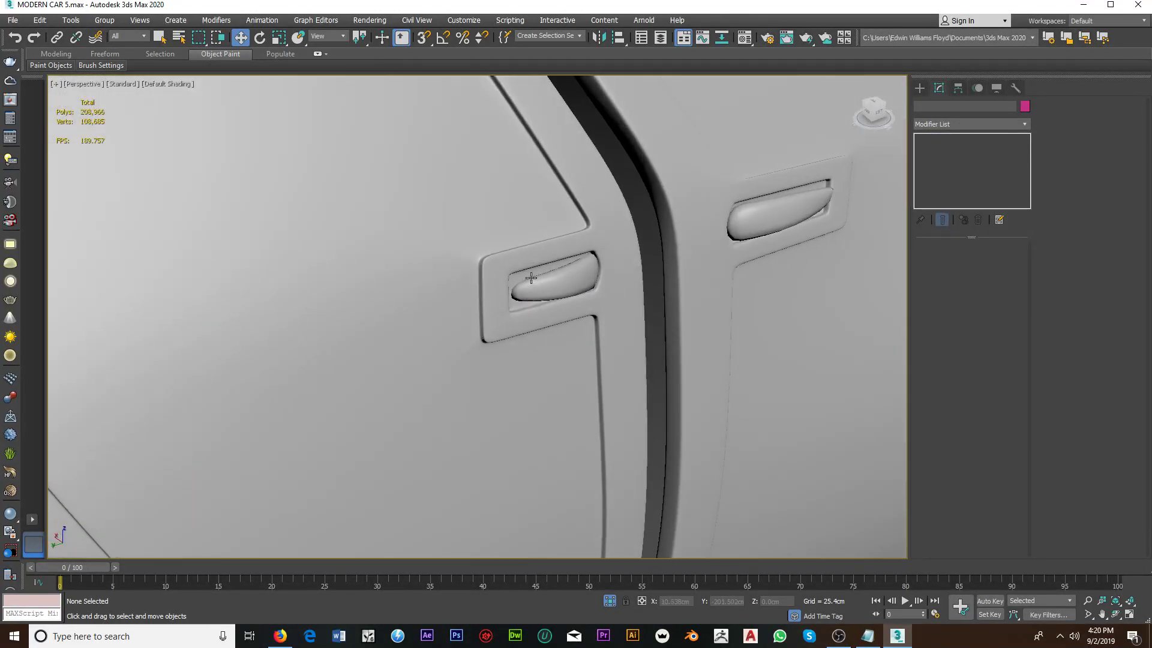
pyautogui.moveTo(530, 278)
pyautogui.mouseDown(button='middle')
pyautogui.moveTo(416, 257)
pyautogui.moveTo(519, 251)
pyautogui.moveTo(420, 253)
pyautogui.mouseUp(button='middle')
pyautogui.click(462, 250)
pyautogui.scroll(-4, 420, 253)
pyautogui.scroll(4, 378, 256)
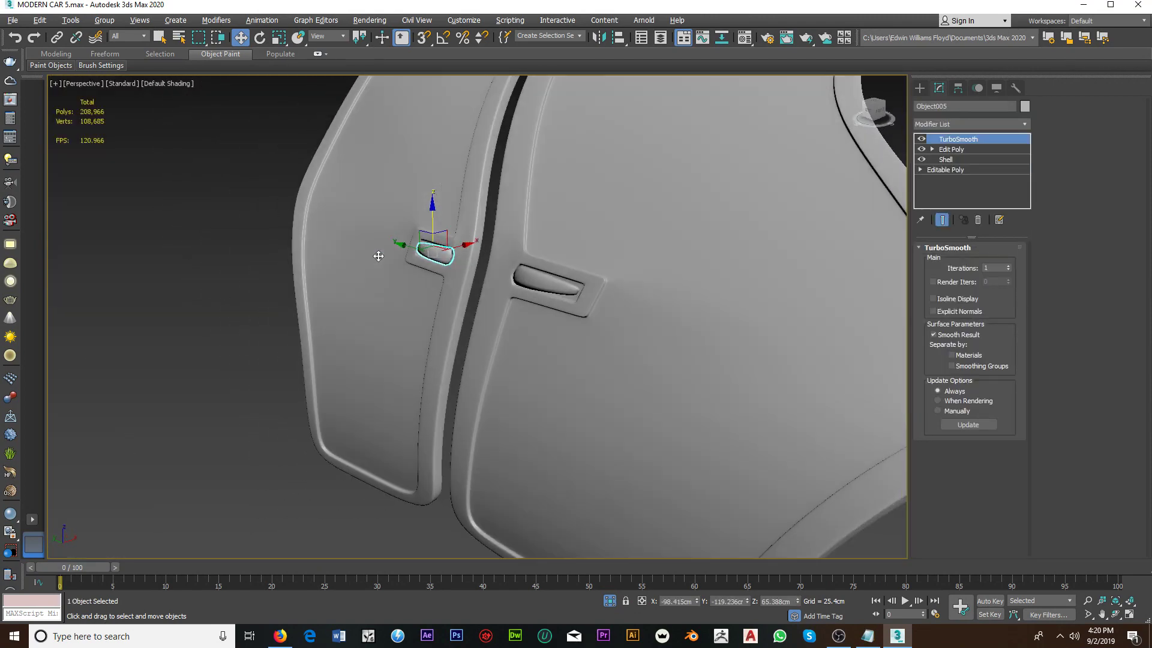
pyautogui.scroll(-2, 378, 256)
pyautogui.scroll(-2, 379, 256)
pyautogui.scroll(-2, 378, 256)
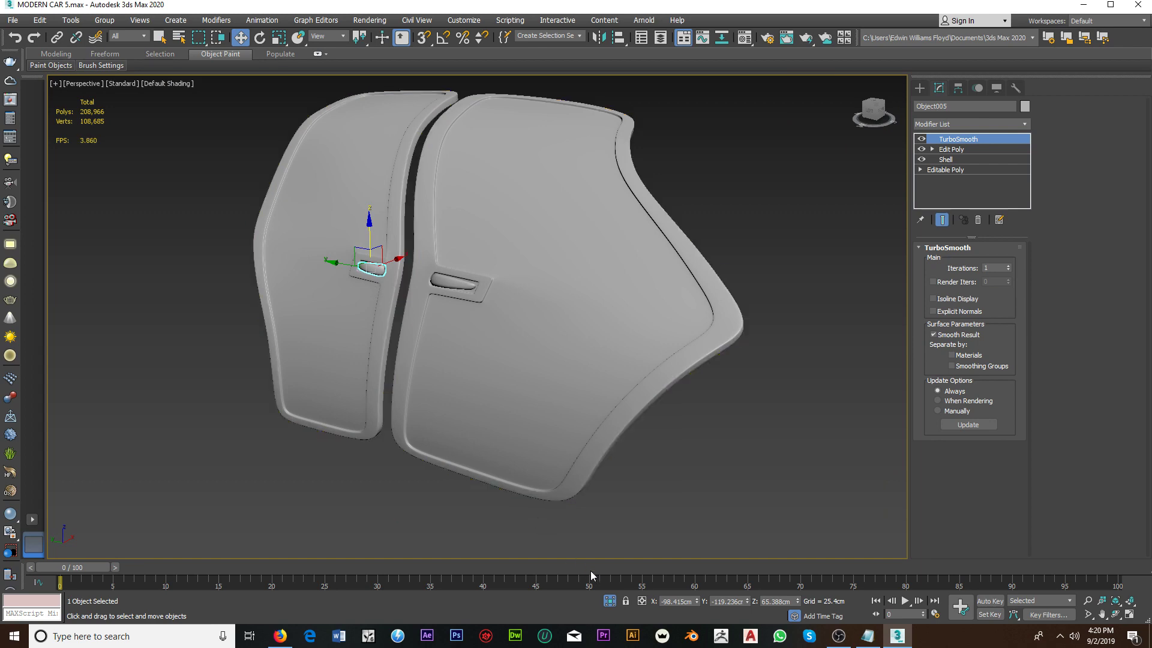
pyautogui.click(610, 601)
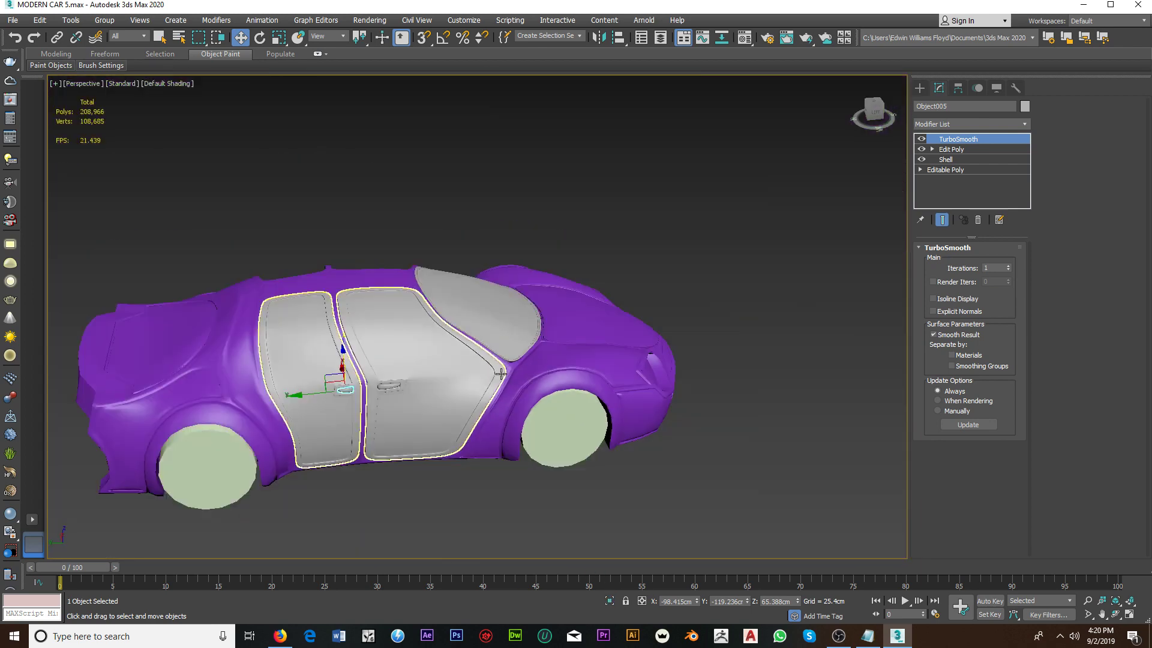
# Step: Select the purple car body and enable its TurboSmooth
pyautogui.click(533, 330)
pyautogui.scroll(2, 533, 330)
pyautogui.scroll(3, 540, 333)
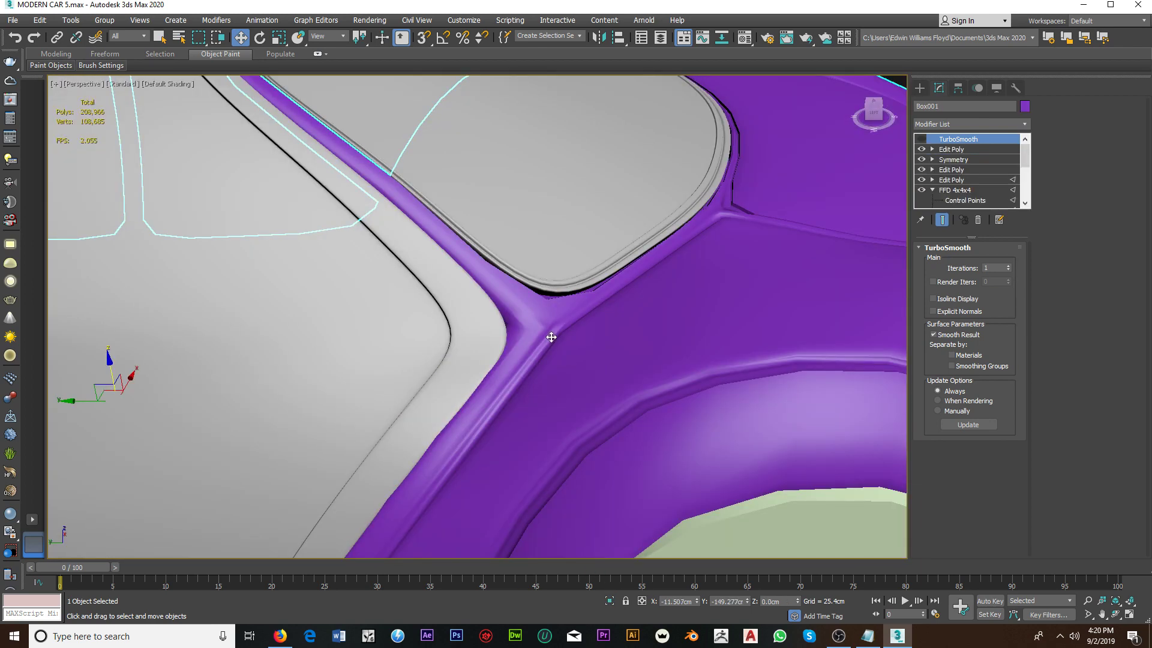
pyautogui.click(922, 140)
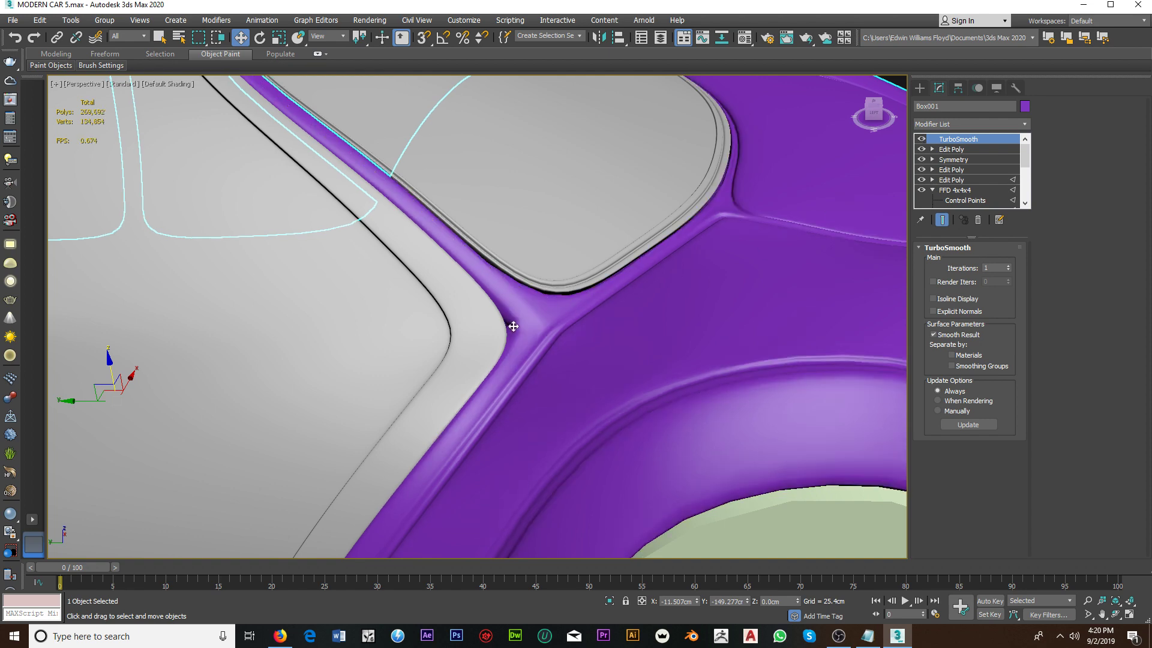
pyautogui.scroll(4, 513, 326)
pyautogui.scroll(-4, 528, 325)
pyautogui.scroll(-2, 525, 324)
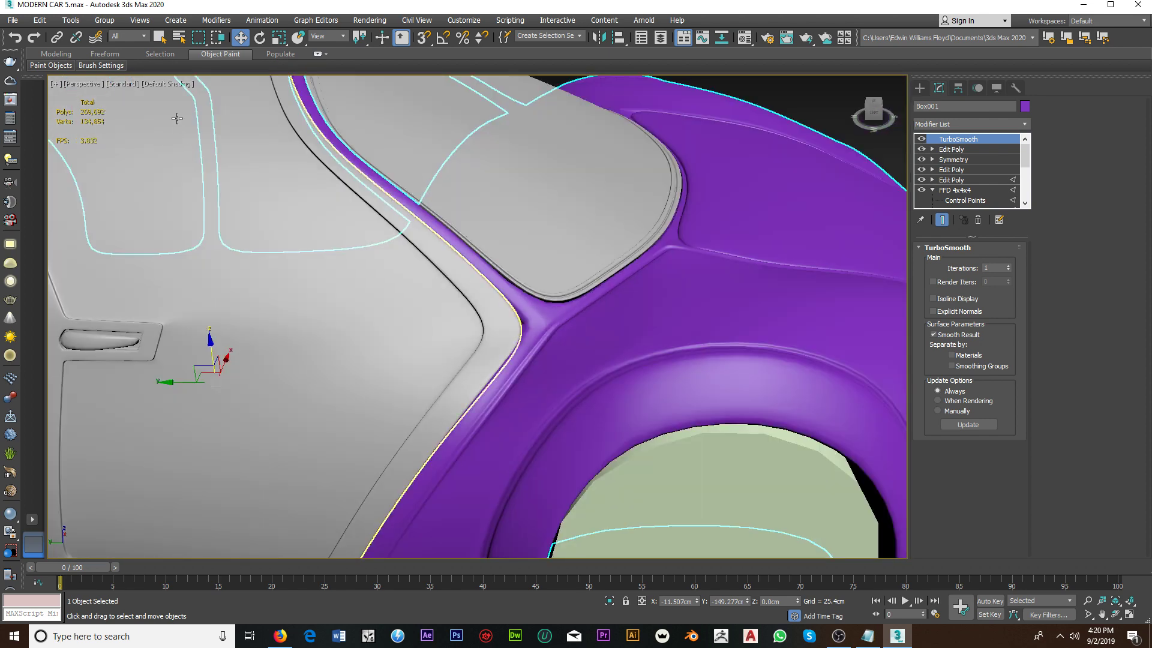
# Step: Show Edged Faces and raise the body's TurboSmooth iterations to 2
pyautogui.click(169, 87)
pyautogui.click(201, 220)
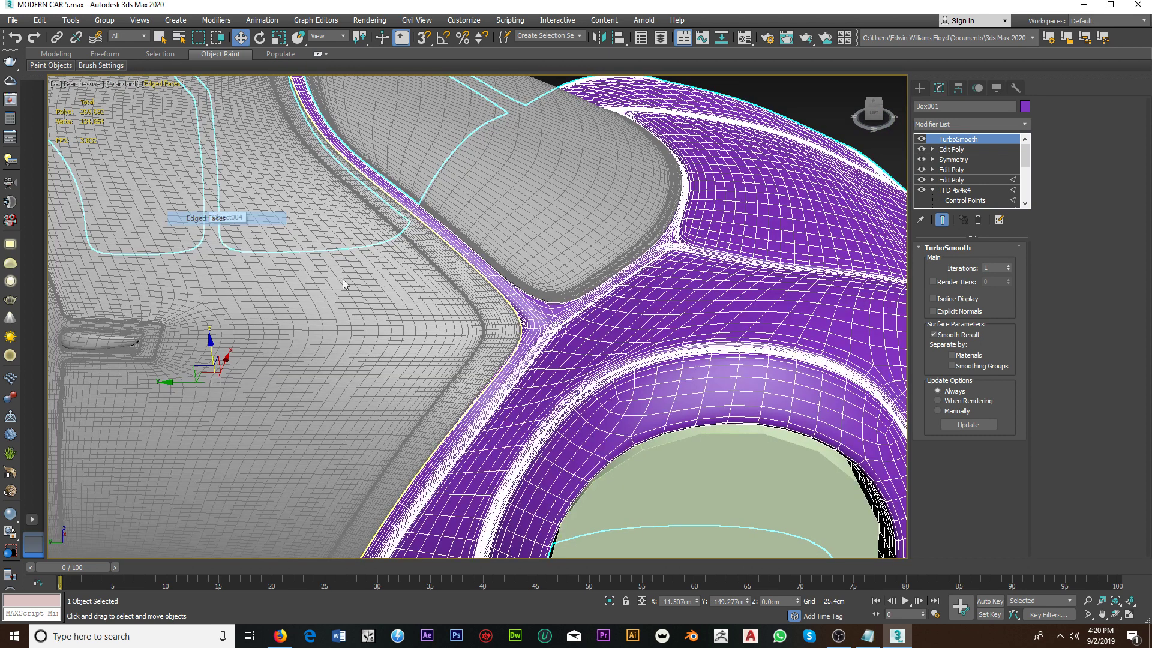
pyautogui.scroll(3, 532, 310)
pyautogui.scroll(2, 507, 317)
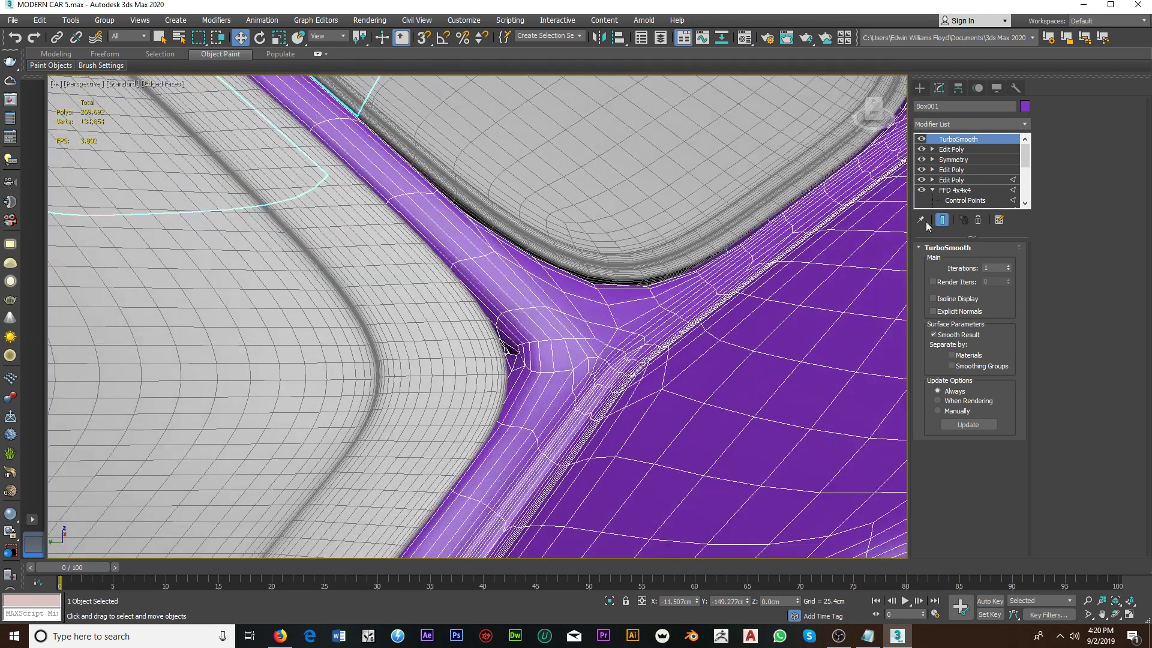
pyautogui.click(1008, 267)
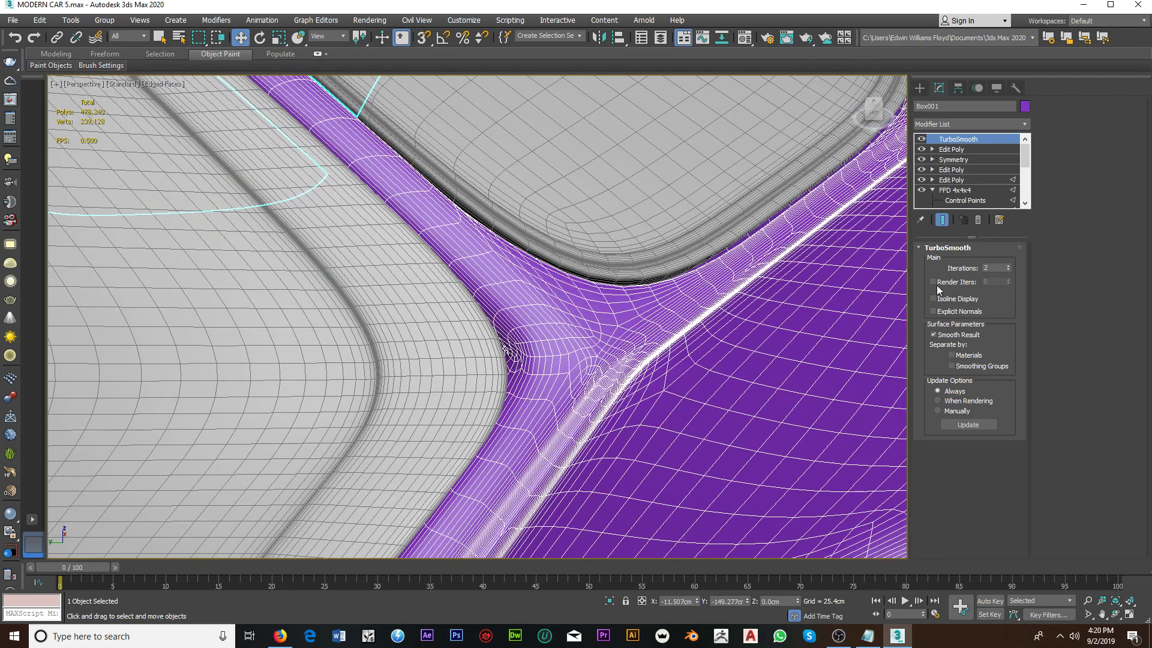
pyautogui.scroll(-2, 509, 354)
pyautogui.scroll(-5, 508, 354)
pyautogui.scroll(-2, 509, 354)
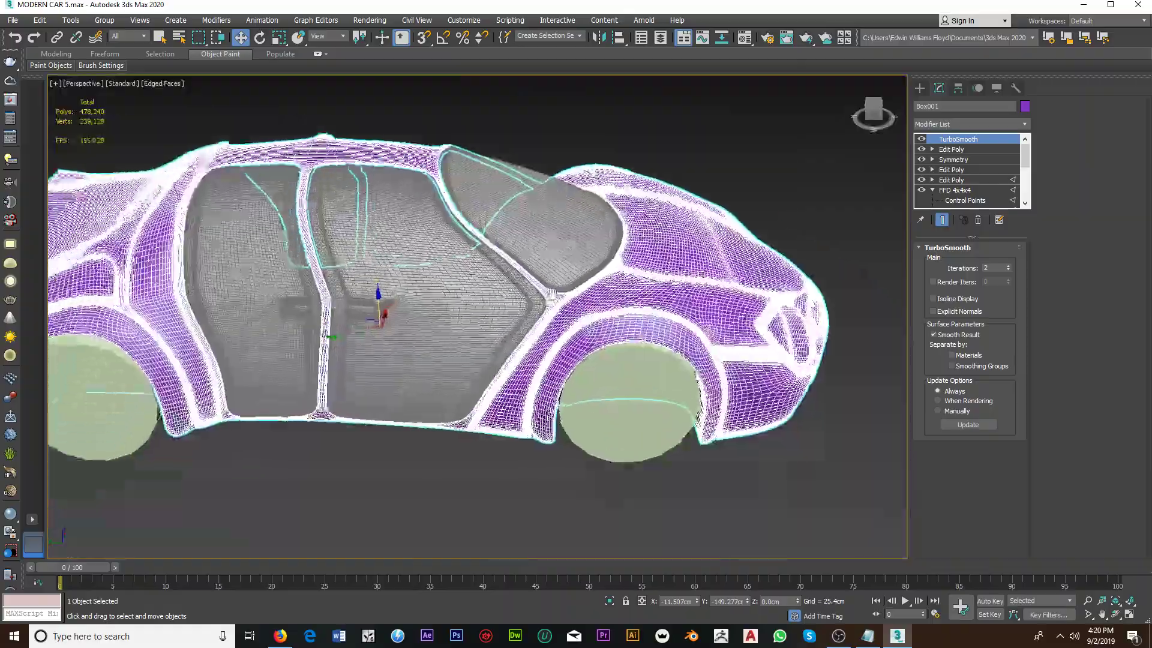
# Step: Turn off Edged Faces and orbit low to face the front lower grille
pyautogui.moveTo(543, 309)
pyautogui.mouseDown(button='middle')
pyautogui.moveTo(539, 278)
pyautogui.moveTo(483, 276)
pyautogui.moveTo(667, 273)
pyautogui.moveTo(527, 260)
pyautogui.moveTo(392, 274)
pyautogui.moveTo(707, 231)
pyautogui.mouseUp(button='middle')
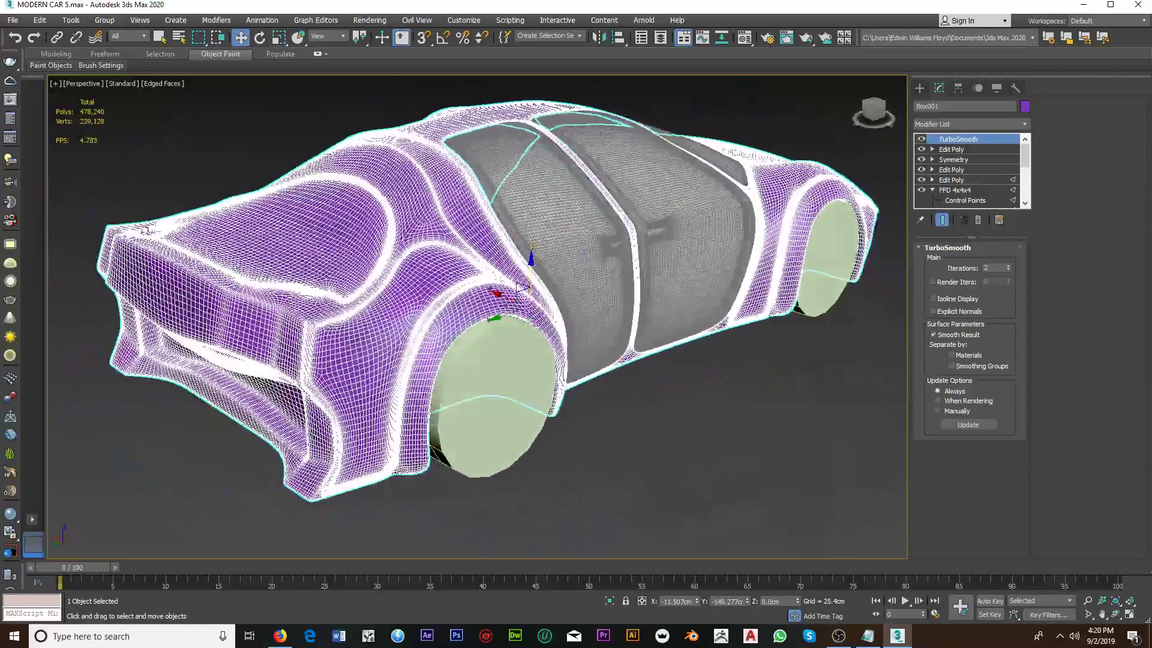
pyautogui.click(178, 84)
pyautogui.click(200, 218)
pyautogui.moveTo(301, 229)
pyautogui.keyDown('alt'); pyautogui.mouseDown(button='middle')
pyautogui.moveTo(458, 254)
pyautogui.moveTo(359, 280)
pyautogui.moveTo(383, 327)
pyautogui.moveTo(376, 267)
pyautogui.mouseUp(button='middle'); pyautogui.keyUp('alt')
pyautogui.moveTo(444, 419)
pyautogui.mouseDown(button='middle')
pyautogui.moveTo(444, 342)
pyautogui.moveTo(410, 345)
pyautogui.moveTo(443, 373)
pyautogui.mouseUp(button='middle')
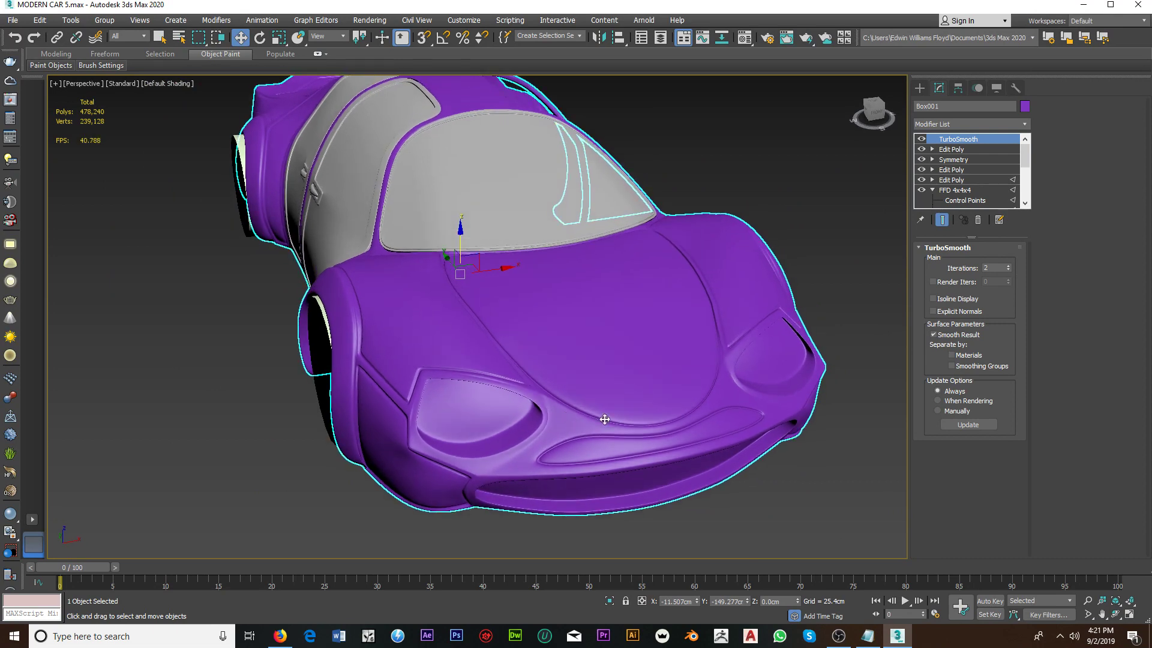
pyautogui.moveTo(604, 420)
pyautogui.keyDown('alt'); pyautogui.mouseDown(button='middle')
pyautogui.moveTo(546, 366)
pyautogui.moveTo(567, 363)
pyautogui.mouseUp(button='middle'); pyautogui.keyUp('alt')
# Step: Disable Box001's TurboSmooth, enable Edged Faces, and make the top Edit Poly active
pyautogui.click(922, 140)
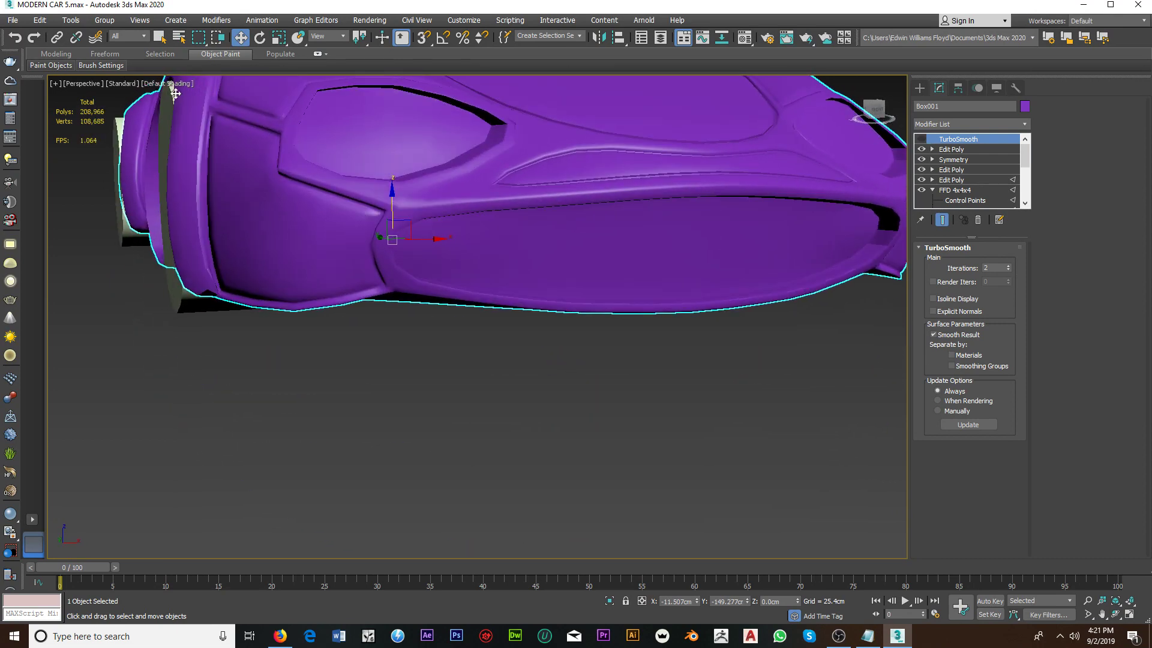
pyautogui.click(175, 88)
pyautogui.click(228, 219)
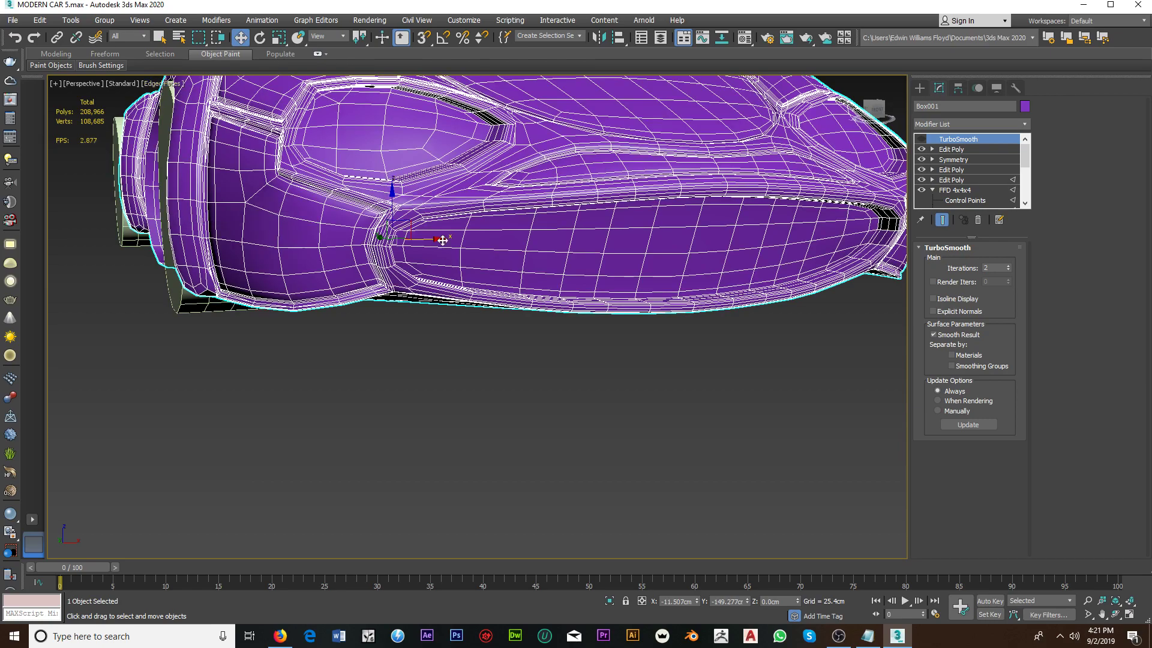
pyautogui.moveTo(444, 242)
pyautogui.mouseDown(button='middle')
pyautogui.moveTo(571, 268)
pyautogui.moveTo(561, 275)
pyautogui.mouseUp(button='middle')
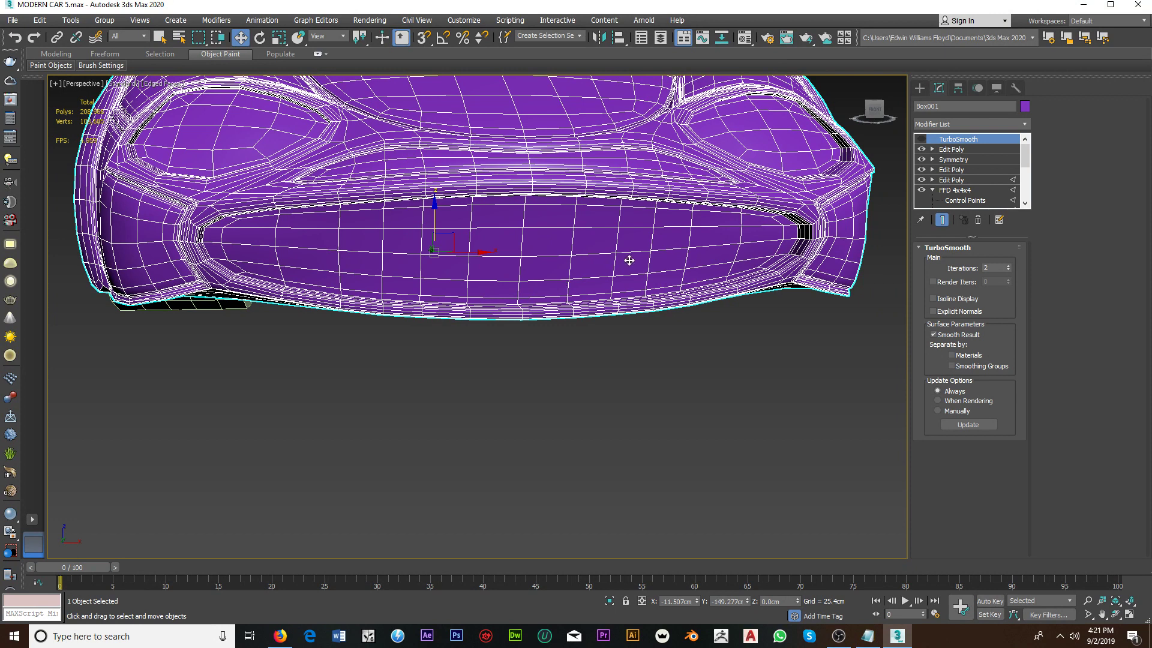
pyautogui.click(949, 152)
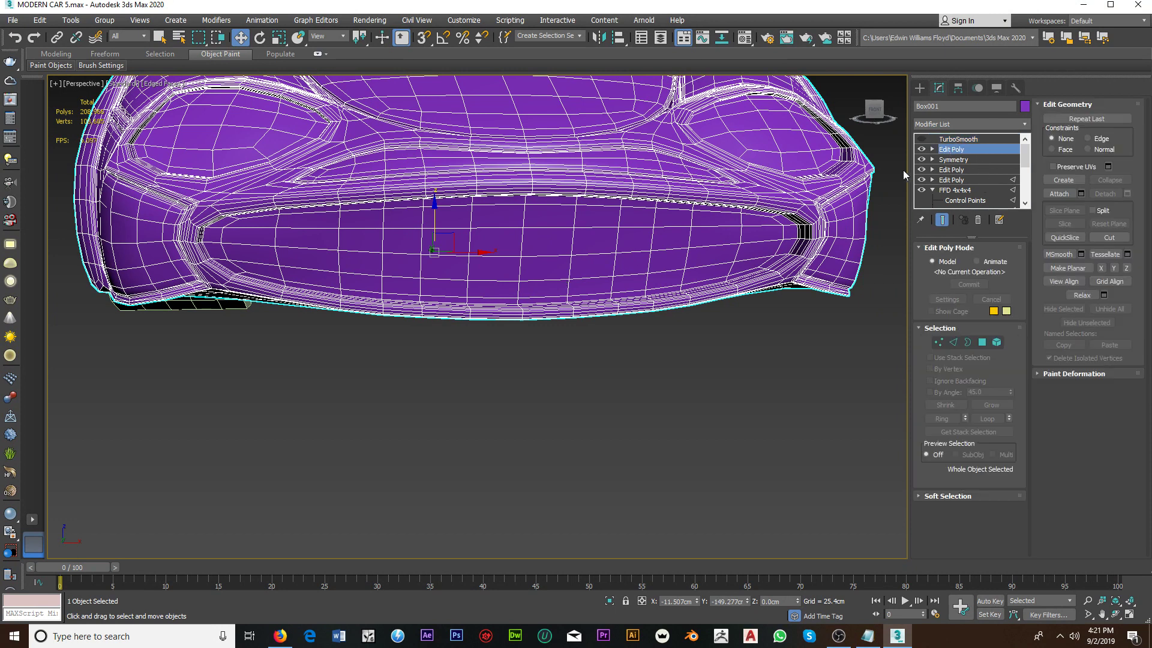
pyautogui.scroll(-2, 1014, 180)
pyautogui.scroll(-3, 1014, 180)
pyautogui.scroll(-3, 1013, 181)
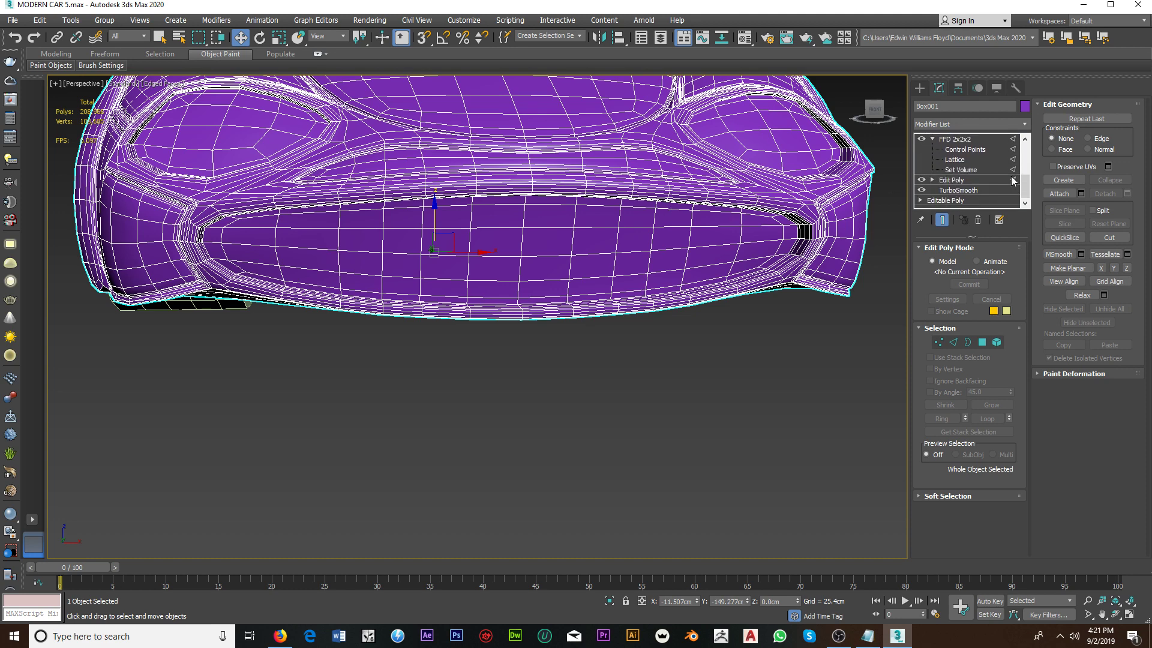
# Step: Collapse the car to Editable Poly and add an Edit Poly modifier at Polygon level
pyautogui.scroll(2, 639, 177)
pyautogui.rightClick(625, 179)
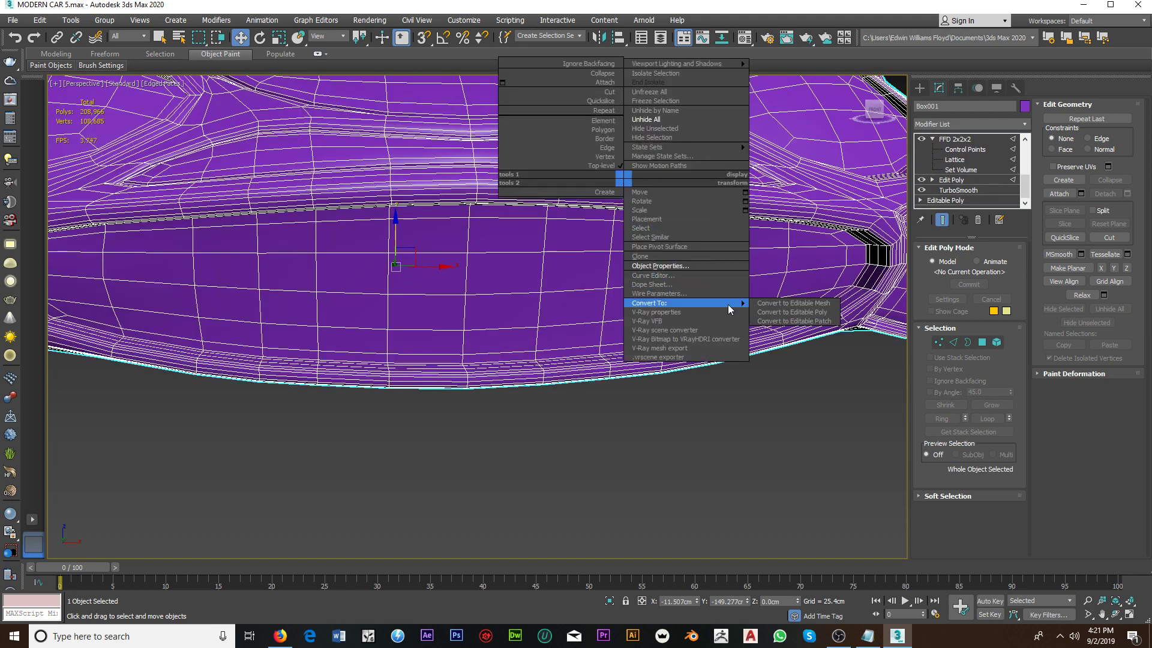
pyautogui.click(778, 313)
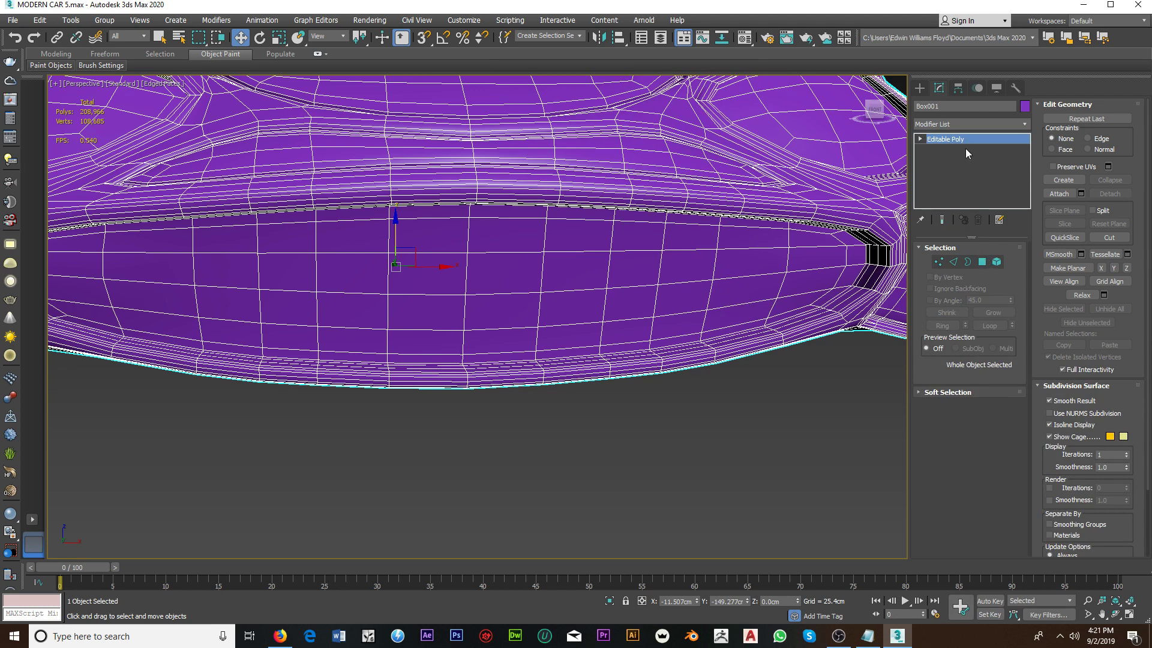
pyautogui.click(972, 124)
pyautogui.click(954, 558)
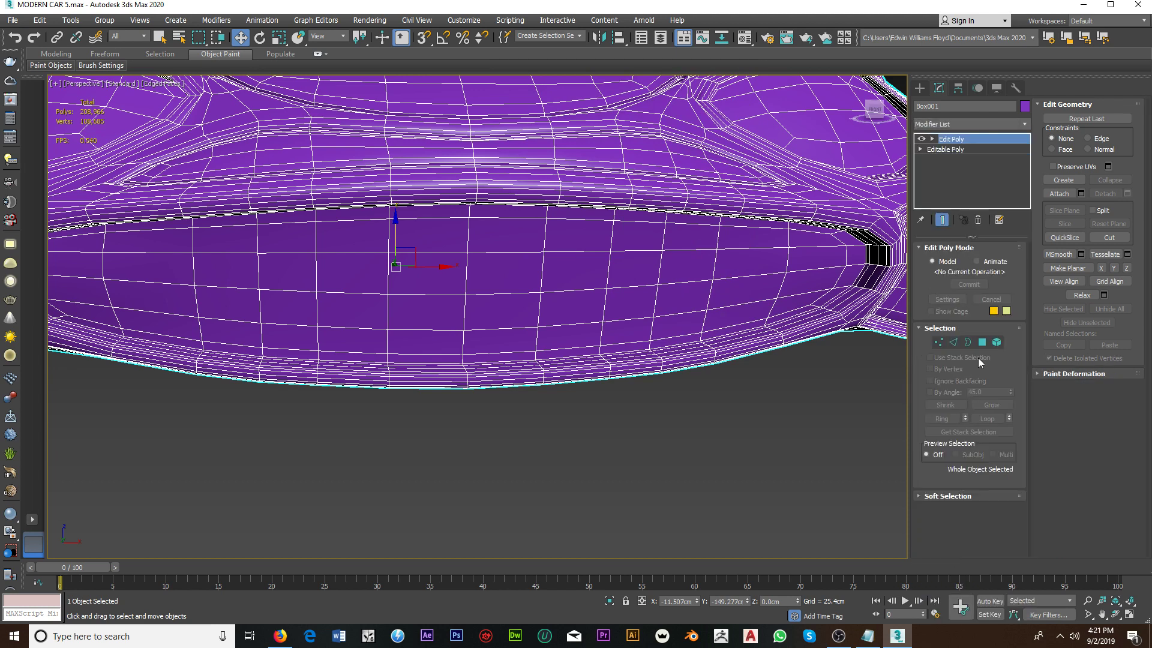
pyautogui.click(982, 343)
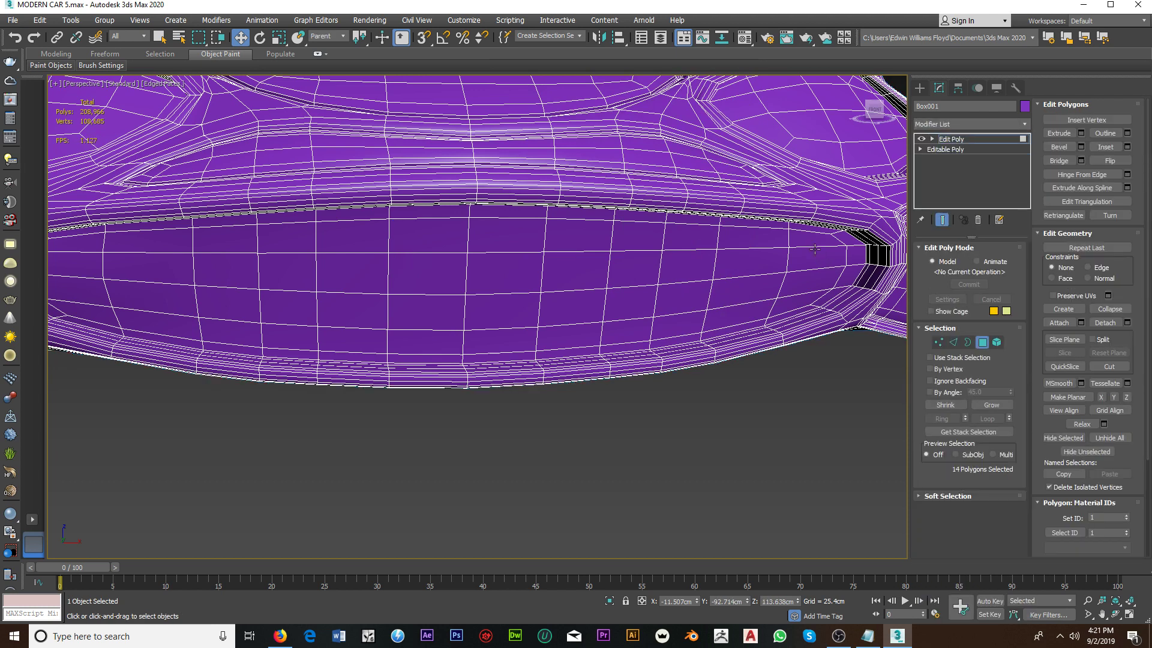
# Step: Select the grille's top-row faces from the right end leftward
pyautogui.keyDown('ctrl'); pyautogui.click(758, 236); pyautogui.keyUp('ctrl')
pyautogui.keyDown('ctrl'); pyautogui.click(696, 237); pyautogui.keyUp('ctrl')
pyautogui.keyDown('ctrl'); pyautogui.click(642, 235); pyautogui.keyUp('ctrl')
pyautogui.keyDown('ctrl'); pyautogui.click(564, 236); pyautogui.keyUp('ctrl')
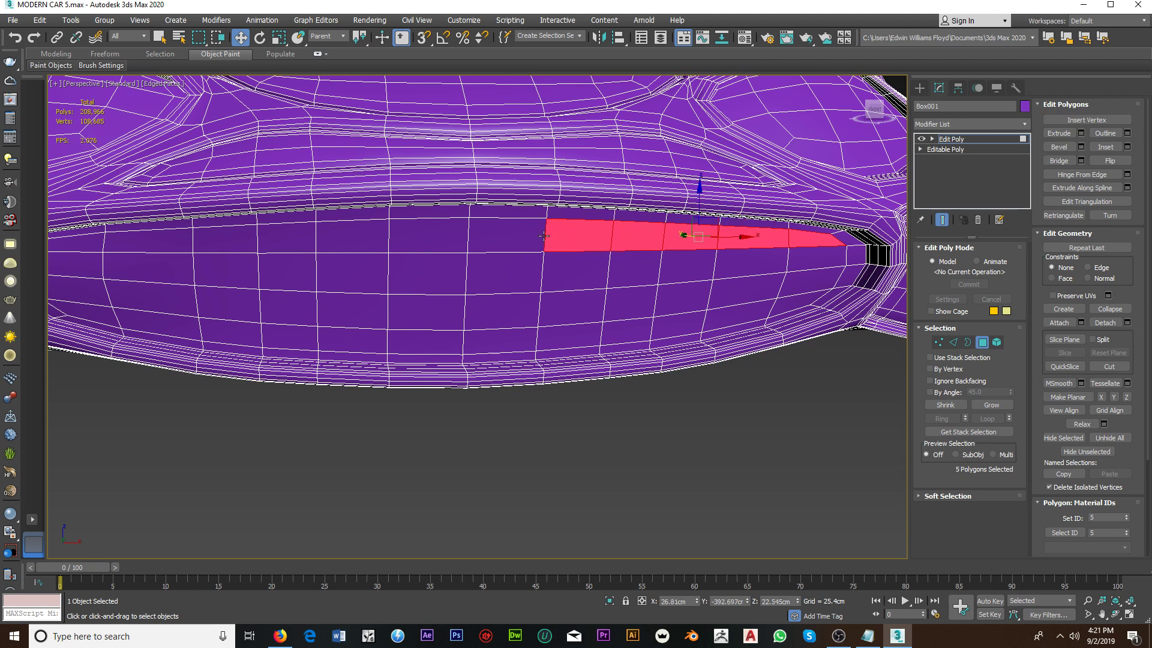
pyautogui.keyDown('ctrl'); pyautogui.click(525, 236); pyautogui.keyUp('ctrl')
pyautogui.moveTo(523, 234); pyautogui.dragTo(721, 226, button='middle')
pyautogui.keyDown('ctrl'); pyautogui.click(659, 223); pyautogui.keyUp('ctrl')
pyautogui.keyDown('ctrl'); pyautogui.click(578, 222); pyautogui.keyUp('ctrl')
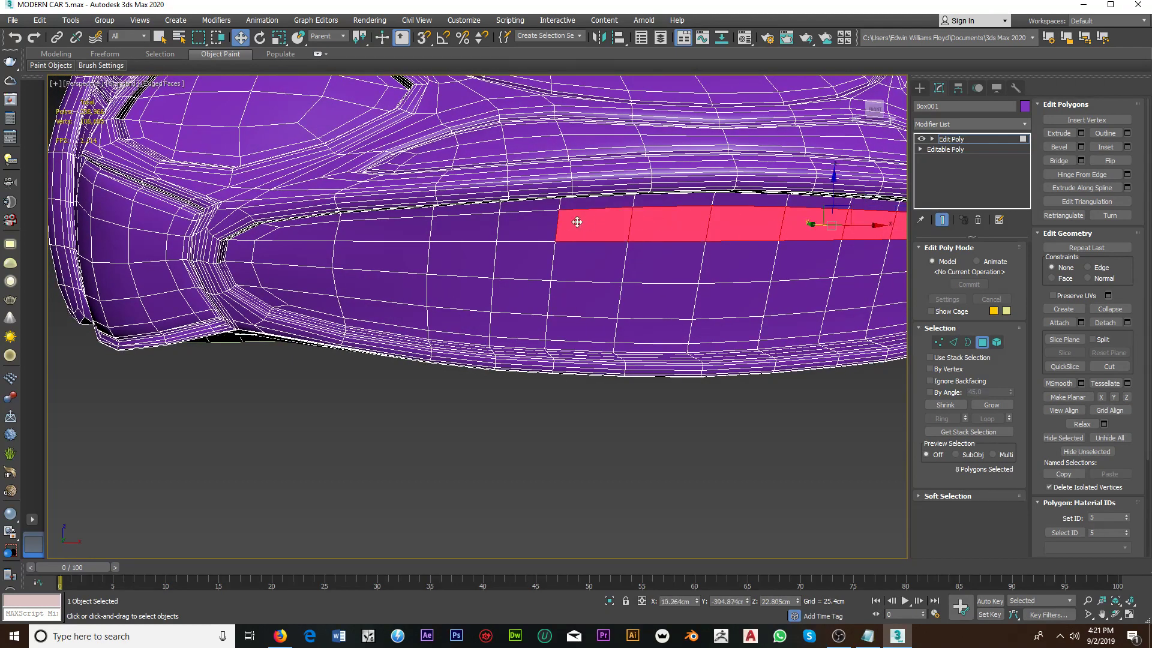
pyautogui.keyDown('ctrl'); pyautogui.click(531, 226); pyautogui.keyUp('ctrl')
pyautogui.keyDown('ctrl'); pyautogui.click(468, 225); pyautogui.keyUp('ctrl')
pyautogui.keyDown('ctrl'); pyautogui.click(384, 229); pyautogui.keyUp('ctrl')
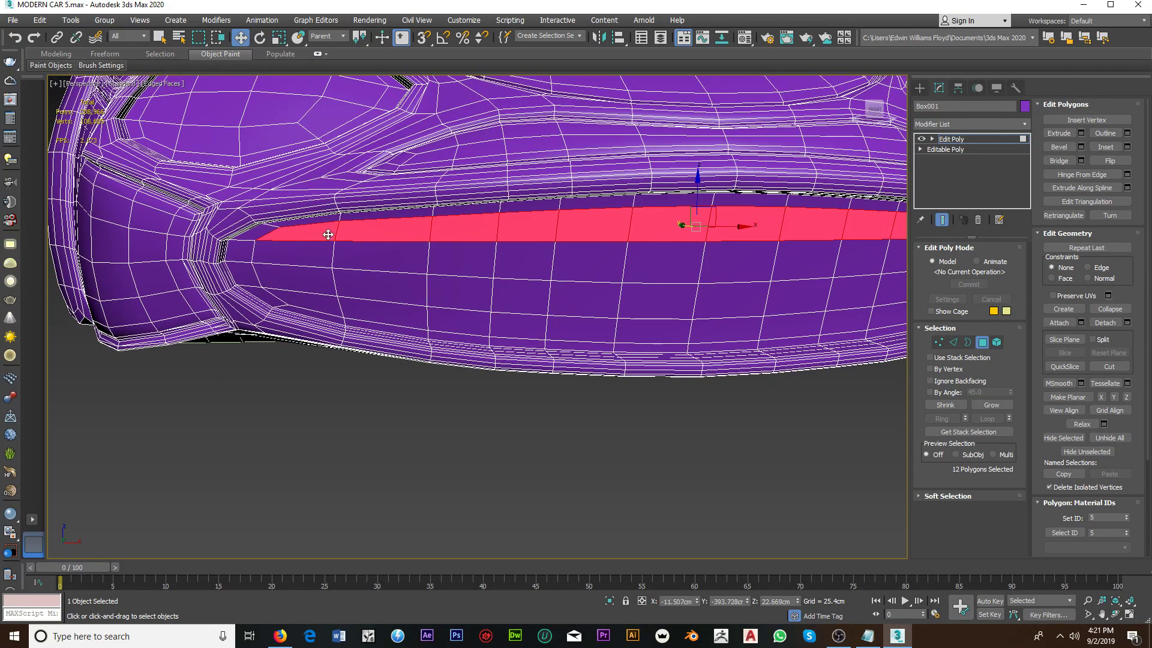
pyautogui.keyDown('ctrl'); pyautogui.click(329, 231); pyautogui.keyUp('ctrl')
# Step: Add the top row's leftmost face, the left-end faces and the first lower-row faces
pyautogui.scroll(-5, 330, 233)
pyautogui.moveTo(330, 233)
pyautogui.keyDown('alt'); pyautogui.mouseDown(button='middle')
pyautogui.moveTo(386, 219)
pyautogui.moveTo(385, 236)
pyautogui.moveTo(357, 231)
pyautogui.mouseUp(button='middle'); pyautogui.keyUp('alt')
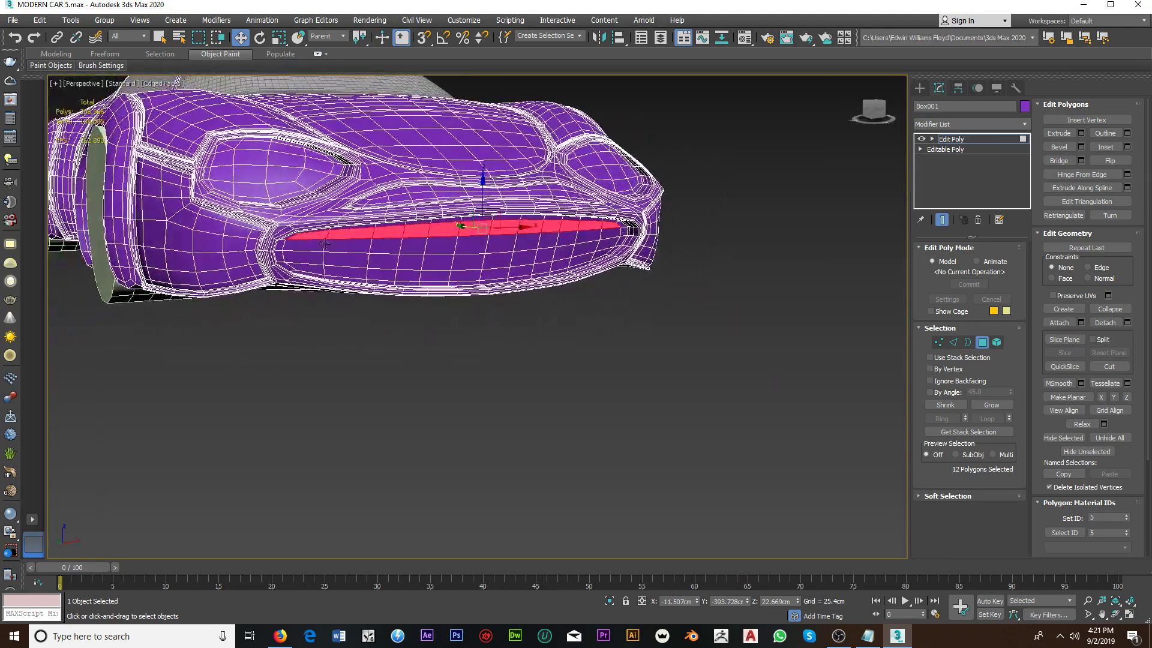
pyautogui.scroll(3, 357, 231)
pyautogui.keyDown('ctrl'); pyautogui.click(315, 249); pyautogui.keyUp('ctrl')
pyautogui.keyDown('ctrl'); pyautogui.click(321, 280); pyautogui.keyUp('ctrl')
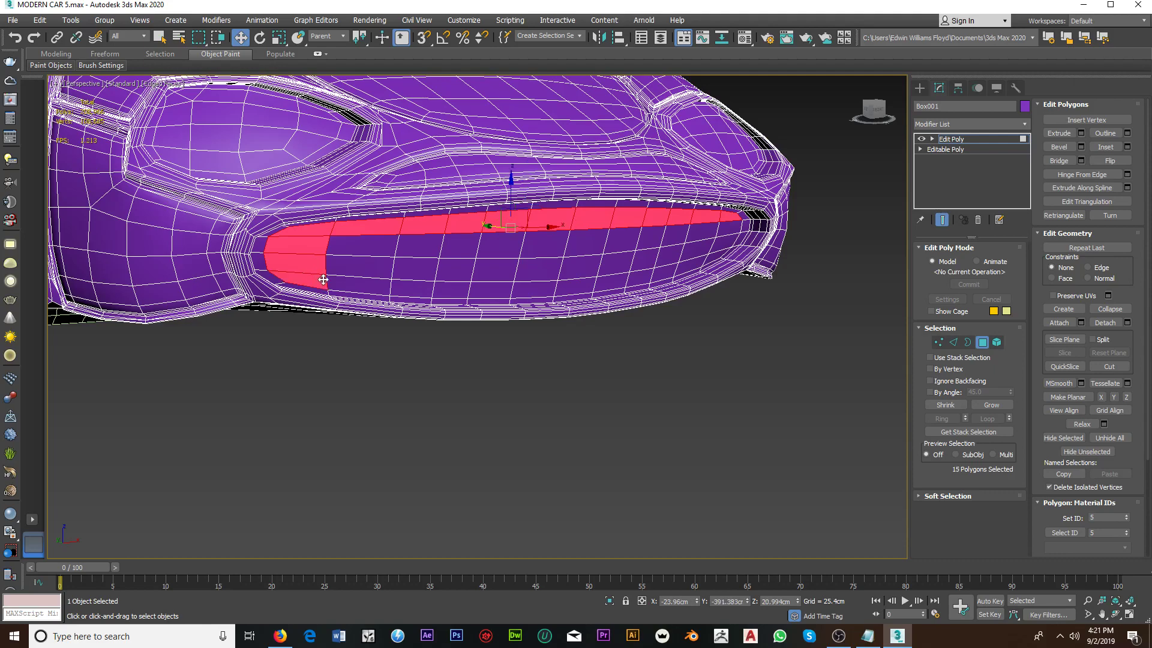
pyautogui.keyDown('ctrl'); pyautogui.click(359, 284); pyautogui.keyUp('ctrl')
pyautogui.keyDown('ctrl'); pyautogui.click(369, 247); pyautogui.keyUp('ctrl')
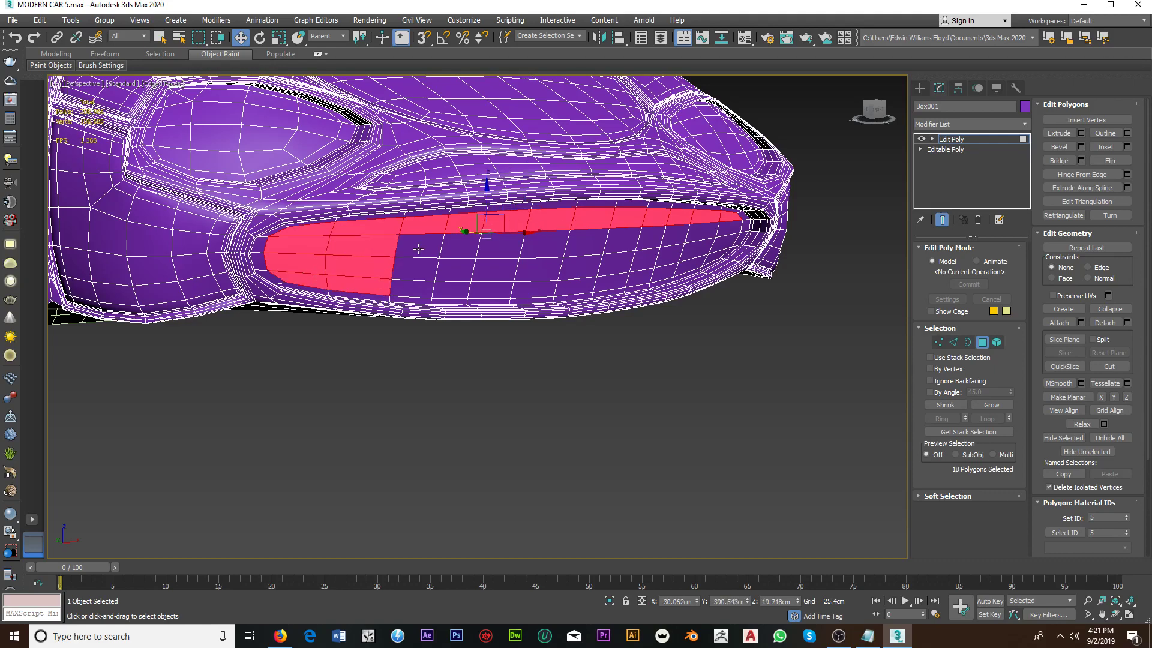
pyautogui.keyDown('ctrl'); pyautogui.click(411, 246); pyautogui.keyUp('ctrl')
pyautogui.keyDown('ctrl'); pyautogui.click(435, 246); pyautogui.keyUp('ctrl')
pyautogui.keyDown('ctrl'); pyautogui.click(546, 247); pyautogui.keyUp('ctrl')
pyautogui.keyDown('ctrl'); pyautogui.click(587, 245); pyautogui.keyUp('ctrl')
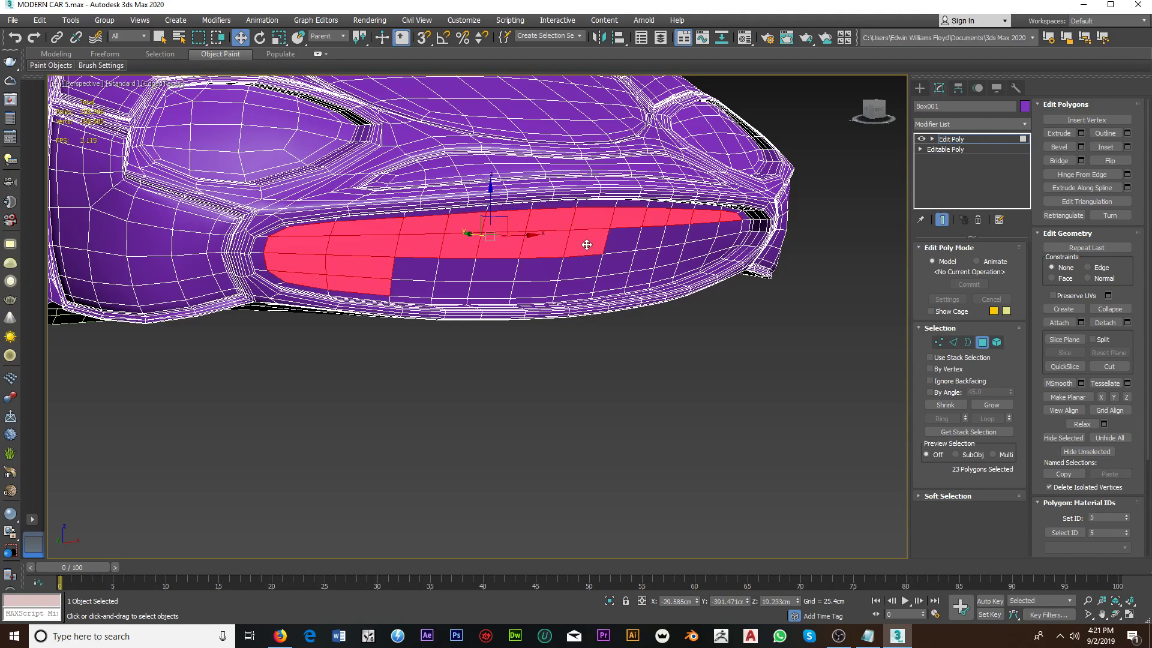
# Step: Add the remaining lower-row faces and the bottom-row grille faces right to left
pyautogui.moveTo(587, 244)
pyautogui.keyDown('alt'); pyautogui.mouseDown(button='middle')
pyautogui.moveTo(502, 247)
pyautogui.moveTo(541, 252)
pyautogui.mouseUp(button='middle'); pyautogui.keyUp('alt')
pyautogui.keyDown('ctrl'); pyautogui.click(582, 250); pyautogui.keyUp('ctrl')
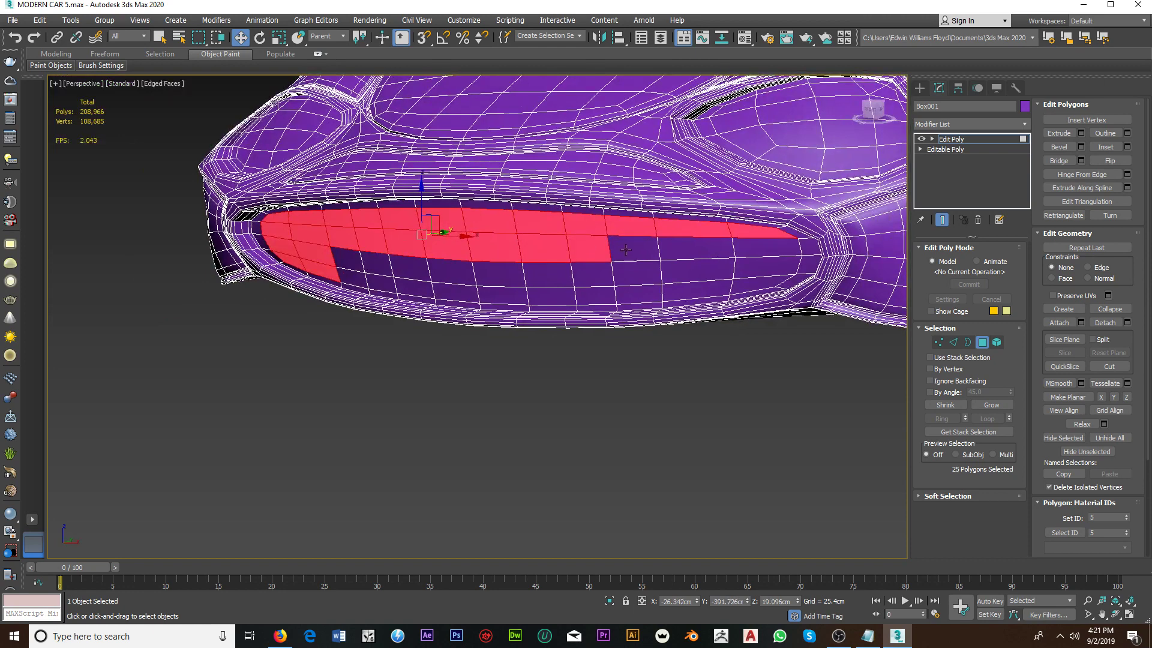
pyautogui.keyDown('ctrl'); pyautogui.click(626, 250); pyautogui.keyUp('ctrl')
pyautogui.keyDown('ctrl'); pyautogui.click(686, 249); pyautogui.keyUp('ctrl')
pyautogui.keyDown('ctrl'); pyautogui.click(750, 264); pyautogui.keyUp('ctrl')
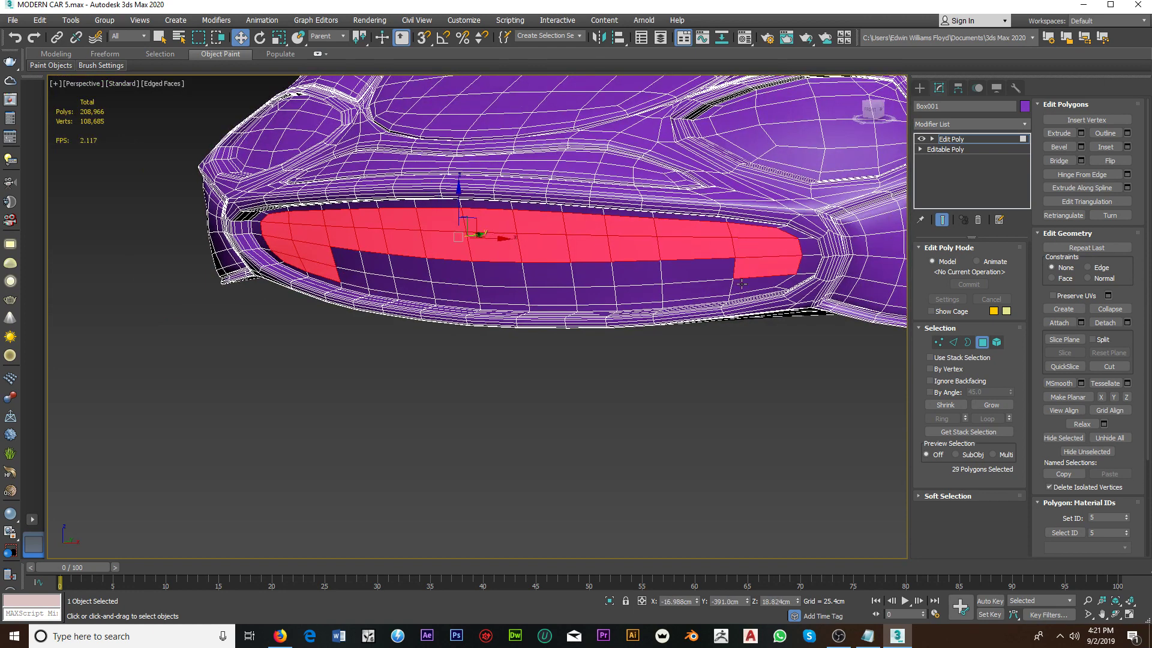
pyautogui.keyDown('ctrl'); pyautogui.click(745, 285); pyautogui.keyUp('ctrl')
pyautogui.keyDown('ctrl'); pyautogui.click(651, 292); pyautogui.keyUp('ctrl')
pyautogui.keyDown('ctrl'); pyautogui.click(603, 295); pyautogui.keyUp('ctrl')
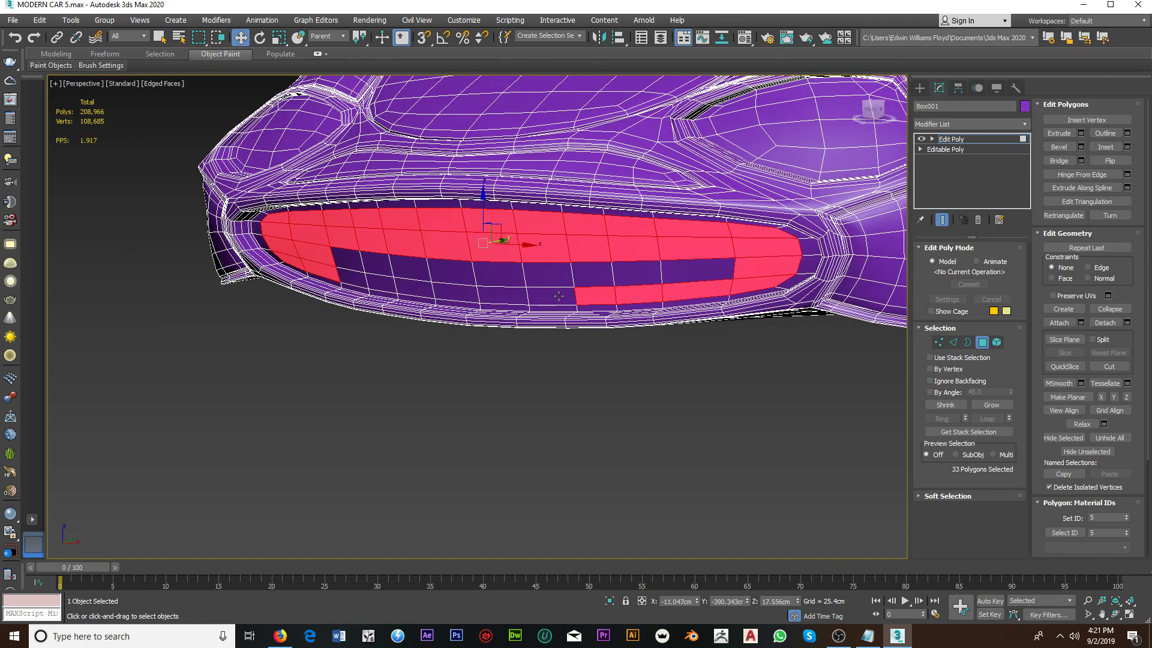
pyautogui.keyDown('ctrl'); pyautogui.click(553, 296); pyautogui.keyUp('ctrl')
pyautogui.keyDown('ctrl'); pyautogui.click(505, 295); pyautogui.keyUp('ctrl')
pyautogui.keyDown('ctrl'); pyautogui.click(447, 286); pyautogui.keyUp('ctrl')
# Step: Finish with the bottom-left and middle-row faces, completing all 48 grille polygons
pyautogui.keyDown('ctrl'); pyautogui.click(354, 279); pyautogui.keyUp('ctrl')
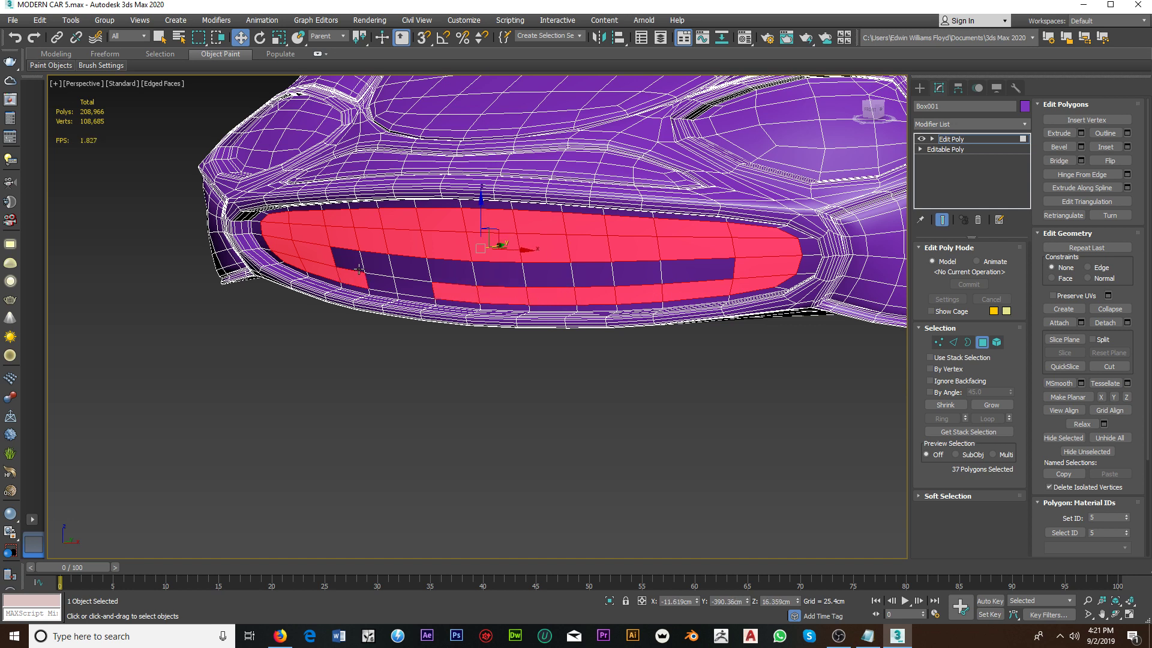
pyautogui.keyDown('ctrl'); pyautogui.click(349, 259); pyautogui.keyUp('ctrl')
pyautogui.keyDown('ctrl'); pyautogui.click(378, 263); pyautogui.keyUp('ctrl')
pyautogui.keyDown('ctrl'); pyautogui.click(414, 267); pyautogui.keyUp('ctrl')
pyautogui.keyDown('ctrl'); pyautogui.click(451, 270); pyautogui.keyUp('ctrl')
pyautogui.keyDown('ctrl'); pyautogui.click(504, 272); pyautogui.keyUp('ctrl')
pyautogui.keyDown('ctrl'); pyautogui.click(547, 273); pyautogui.keyUp('ctrl')
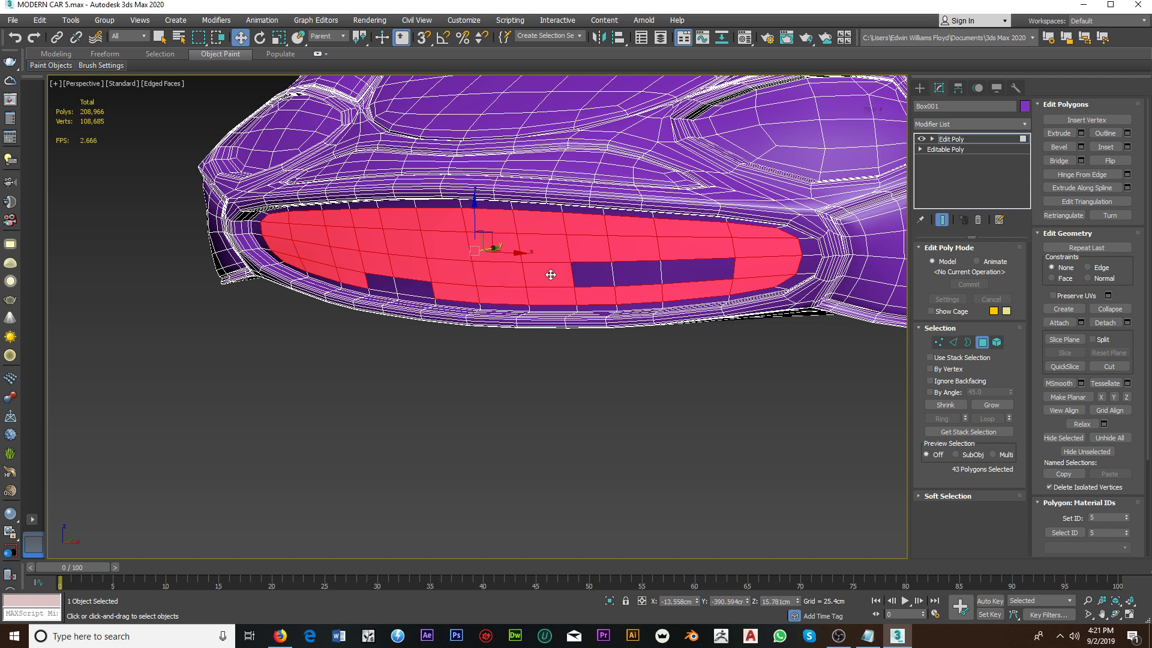
pyautogui.keyDown('ctrl'); pyautogui.click(594, 273); pyautogui.keyUp('ctrl')
pyautogui.keyDown('ctrl'); pyautogui.click(637, 273); pyautogui.keyUp('ctrl')
pyautogui.keyDown('ctrl'); pyautogui.click(670, 271); pyautogui.keyUp('ctrl')
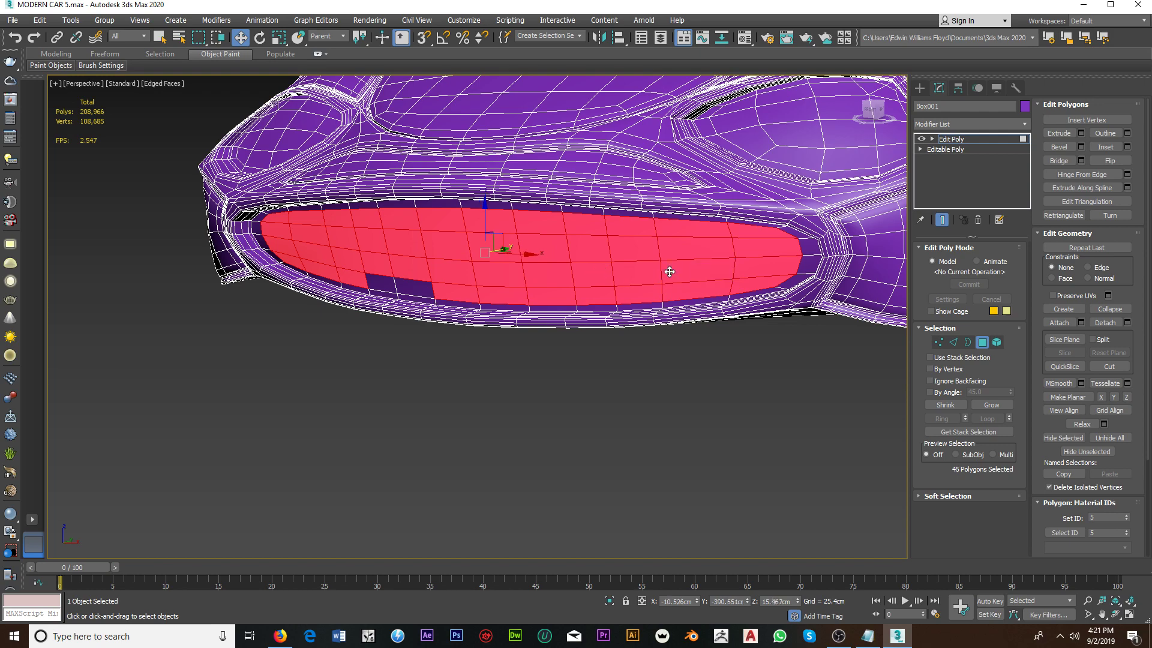
pyautogui.keyDown('ctrl'); pyautogui.click(382, 283); pyautogui.keyUp('ctrl')
pyautogui.scroll(-5, 413, 287)
pyautogui.moveTo(414, 286)
pyautogui.keyDown('alt'); pyautogui.mouseDown(button='middle')
pyautogui.moveTo(313, 248)
pyautogui.moveTo(439, 203)
pyautogui.mouseUp(button='middle'); pyautogui.keyUp('alt')
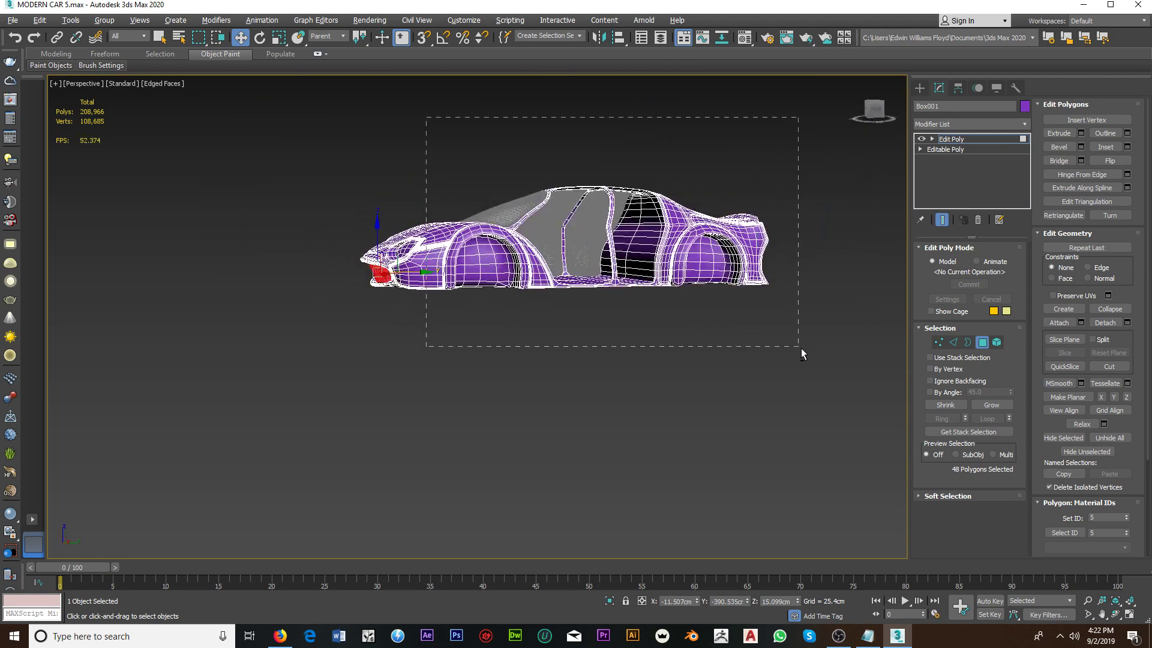
pyautogui.keyDown('alt'); pyautogui.moveTo(754, 328); pyautogui.dragTo(366, 261, button='middle'); pyautogui.keyUp('alt')
pyautogui.scroll(6, 366, 260)
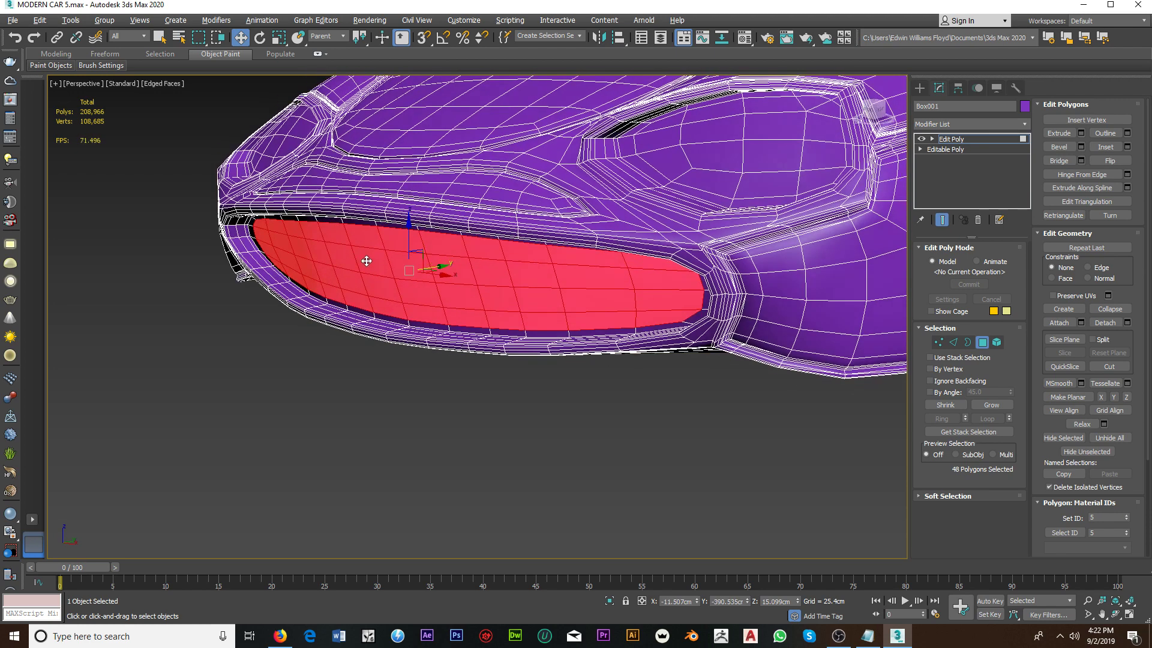
# Step: Extrude the 48 grille faces at zero height and move them about 3.06cm back along Y
pyautogui.click(1081, 133)
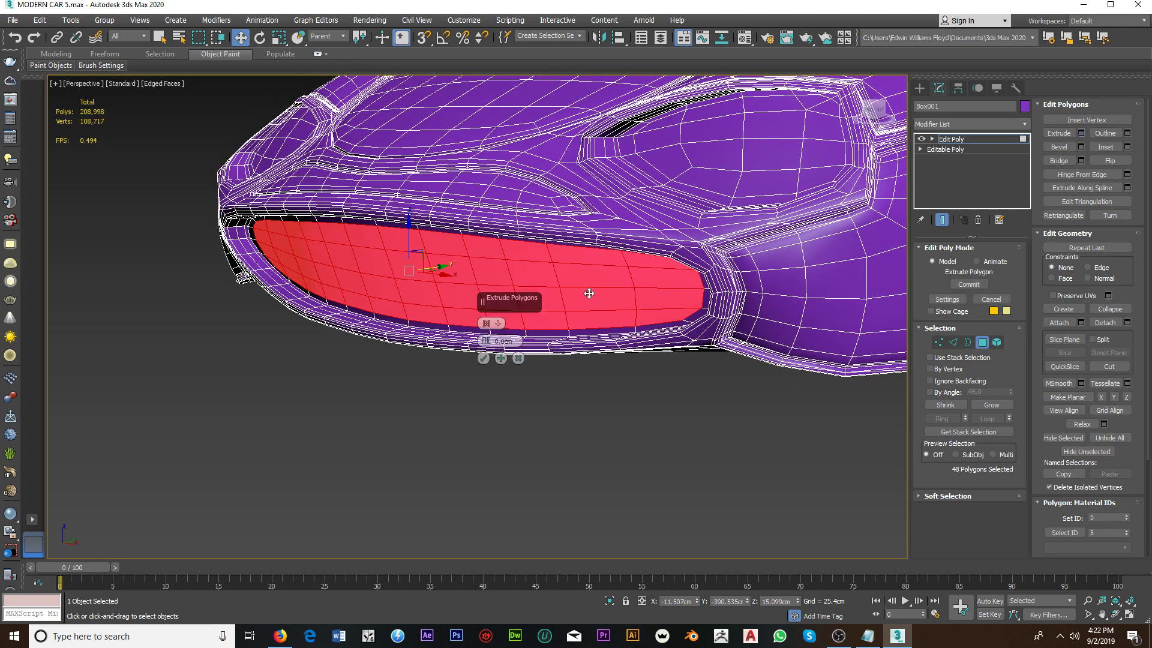
pyautogui.click(484, 359)
pyautogui.moveTo(486, 359)
pyautogui.keyDown('alt'); pyautogui.mouseDown(button='middle')
pyautogui.moveTo(434, 314)
pyautogui.moveTo(443, 258)
pyautogui.mouseUp(button='middle'); pyautogui.keyUp('alt')
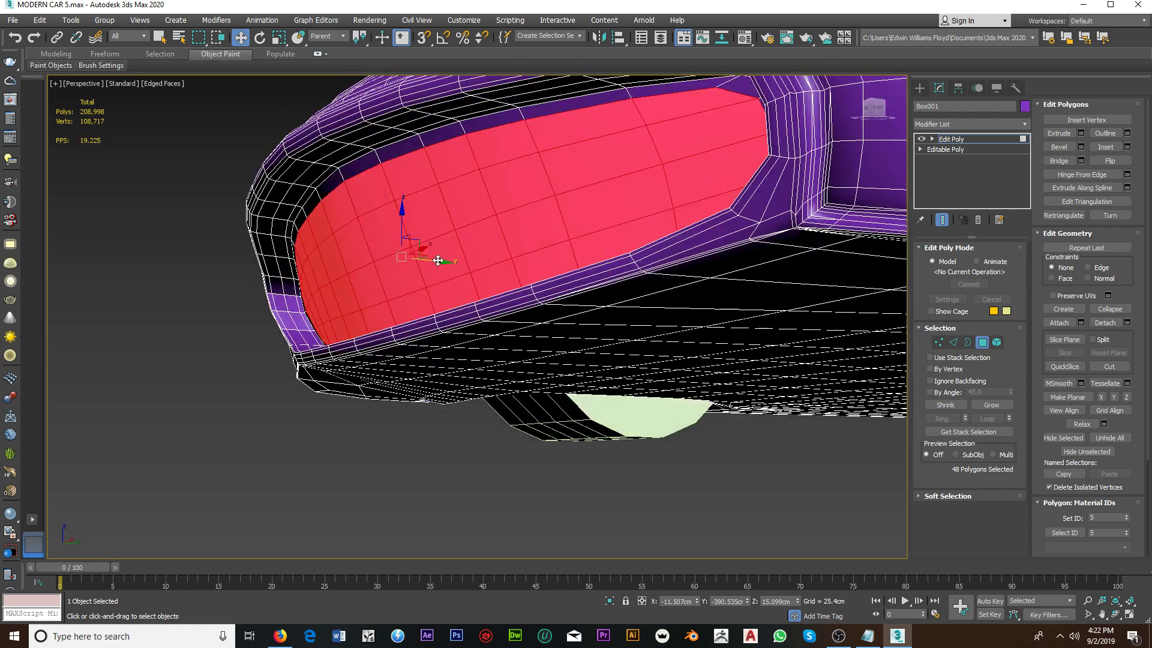
pyautogui.moveTo(438, 260); pyautogui.dragTo(456, 258)
pyautogui.keyDown('alt'); pyautogui.moveTo(455, 258); pyautogui.dragTo(559, 280, button='middle'); pyautogui.keyUp('alt')
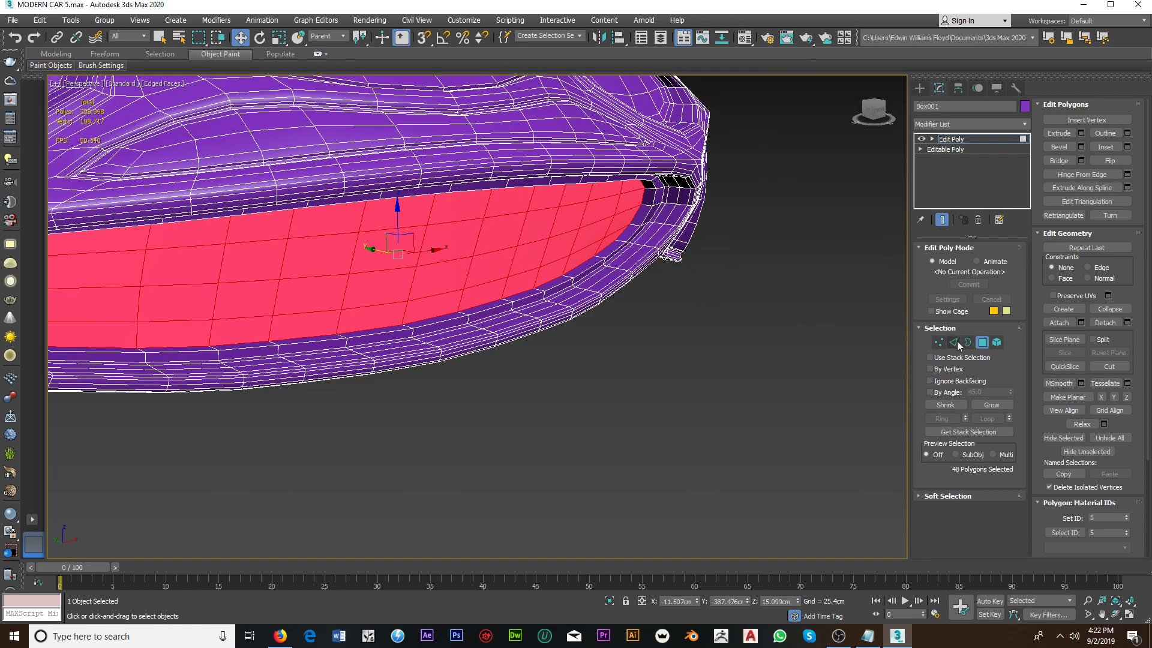
# Step: Select the recessed grille's border edge loops in Edge mode using Loop and Ring
pyautogui.click(953, 342)
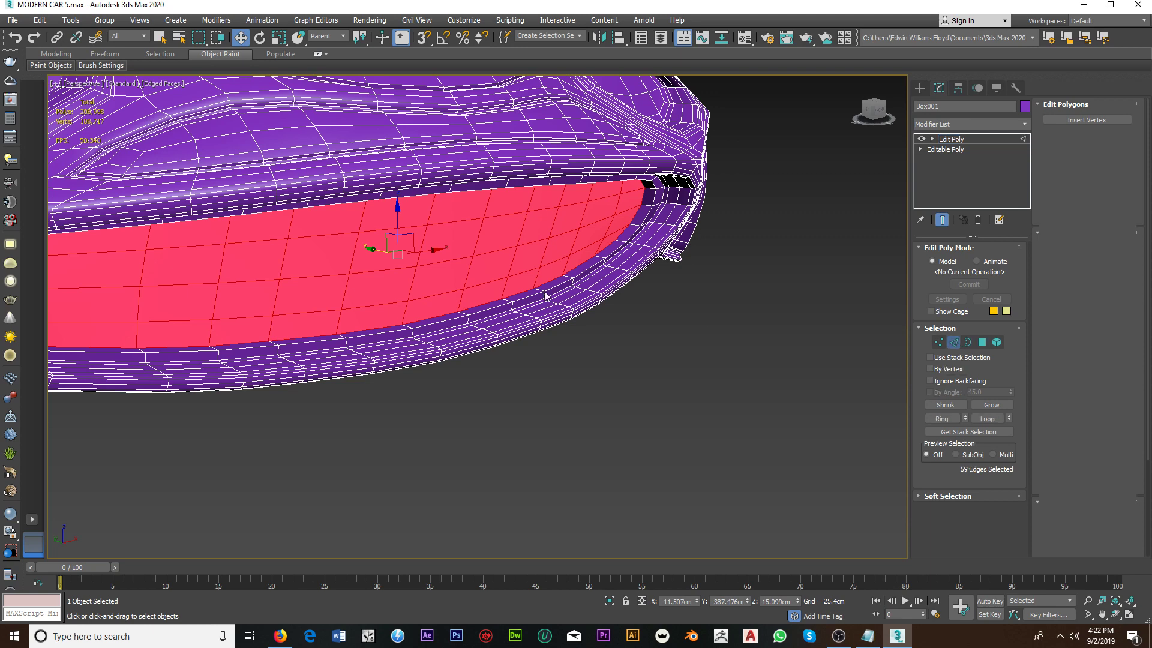
pyautogui.click(527, 296)
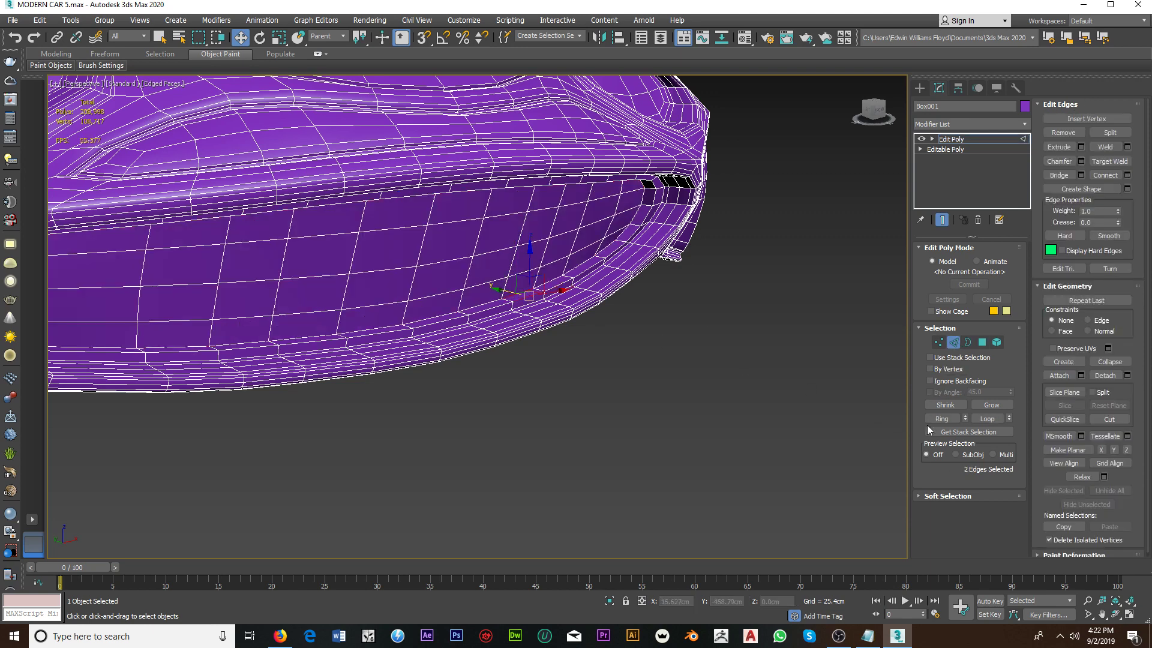
pyautogui.click(987, 418)
pyautogui.moveTo(778, 375)
pyautogui.keyDown('alt'); pyautogui.mouseDown(button='middle')
pyautogui.moveTo(589, 304)
pyautogui.moveTo(636, 249)
pyautogui.mouseUp(button='middle'); pyautogui.keyUp('alt')
pyautogui.click(963, 419)
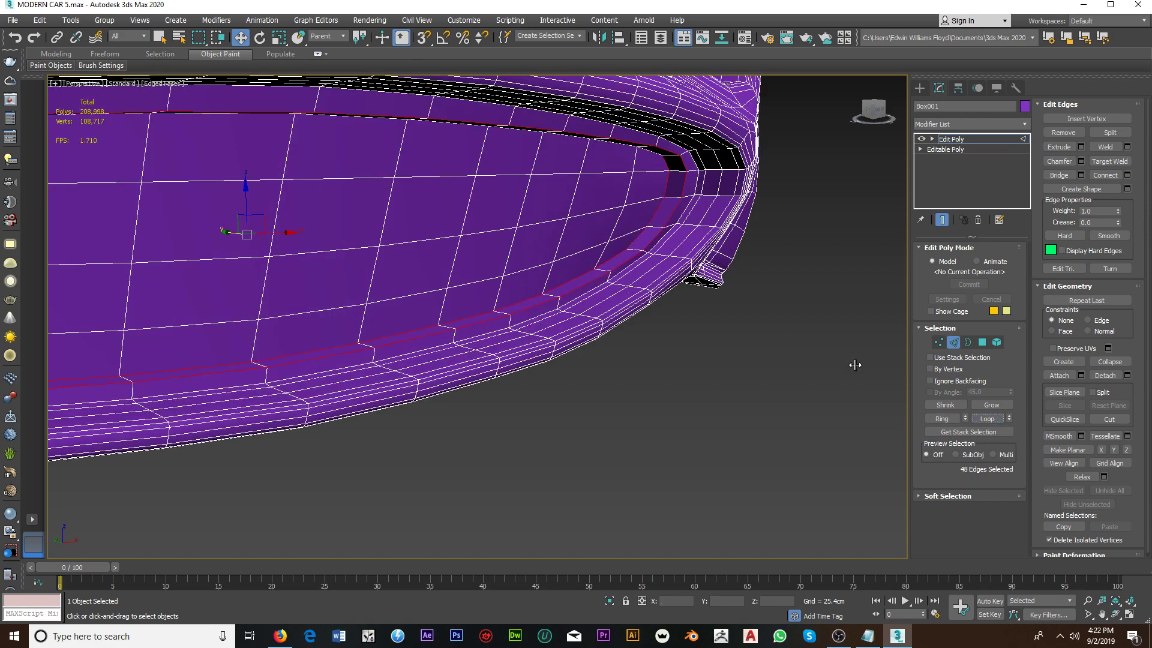
pyautogui.moveTo(856, 363)
pyautogui.keyDown('alt'); pyautogui.mouseDown(button='middle')
pyautogui.moveTo(695, 362)
pyautogui.moveTo(687, 304)
pyautogui.moveTo(670, 284)
pyautogui.mouseUp(button='middle'); pyautogui.keyUp('alt')
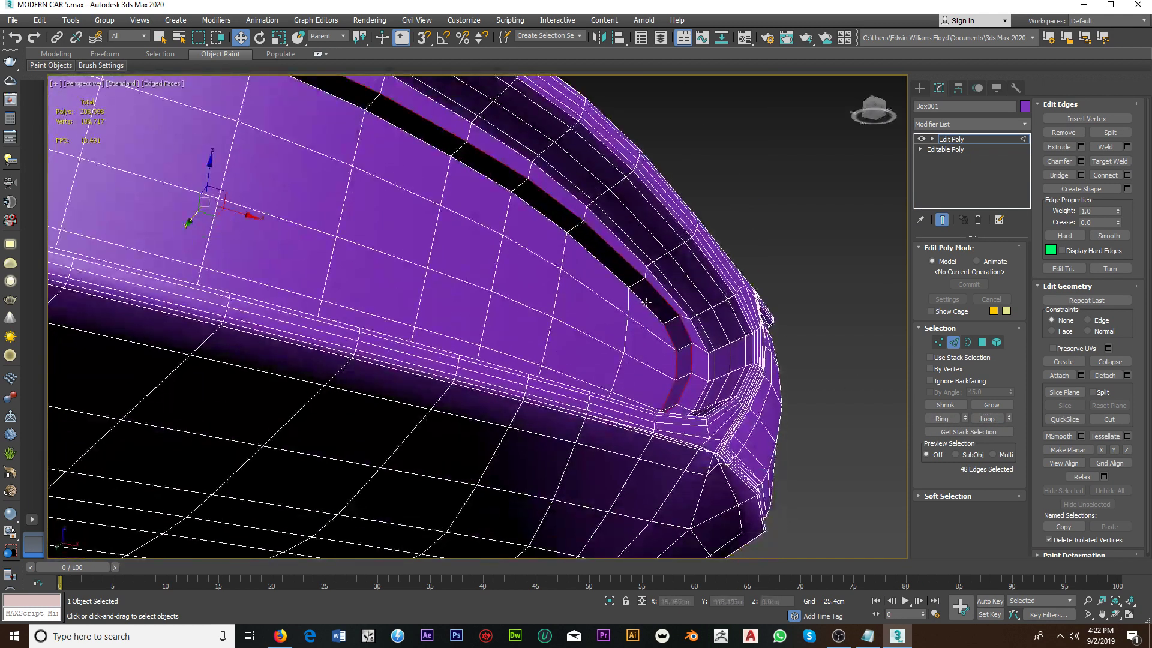
pyautogui.click(987, 418)
pyautogui.scroll(-5, 668, 330)
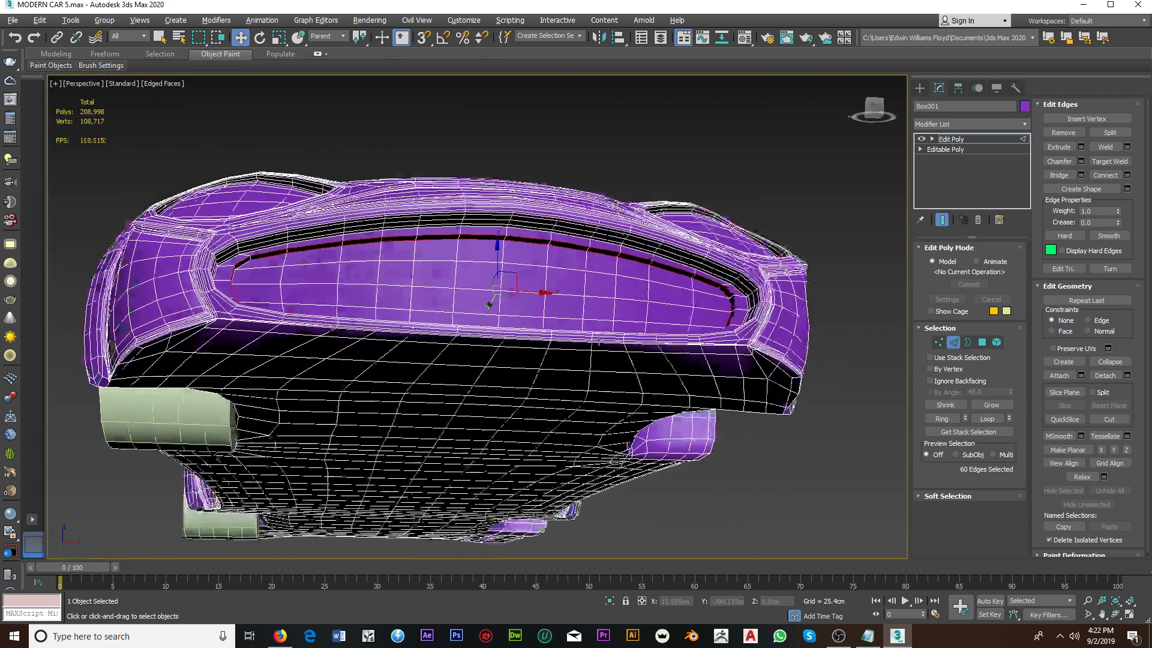
pyautogui.keyDown('alt'); pyautogui.moveTo(668, 330); pyautogui.dragTo(658, 330, button='middle'); pyautogui.keyUp('alt')
pyautogui.scroll(5, 264, 280)
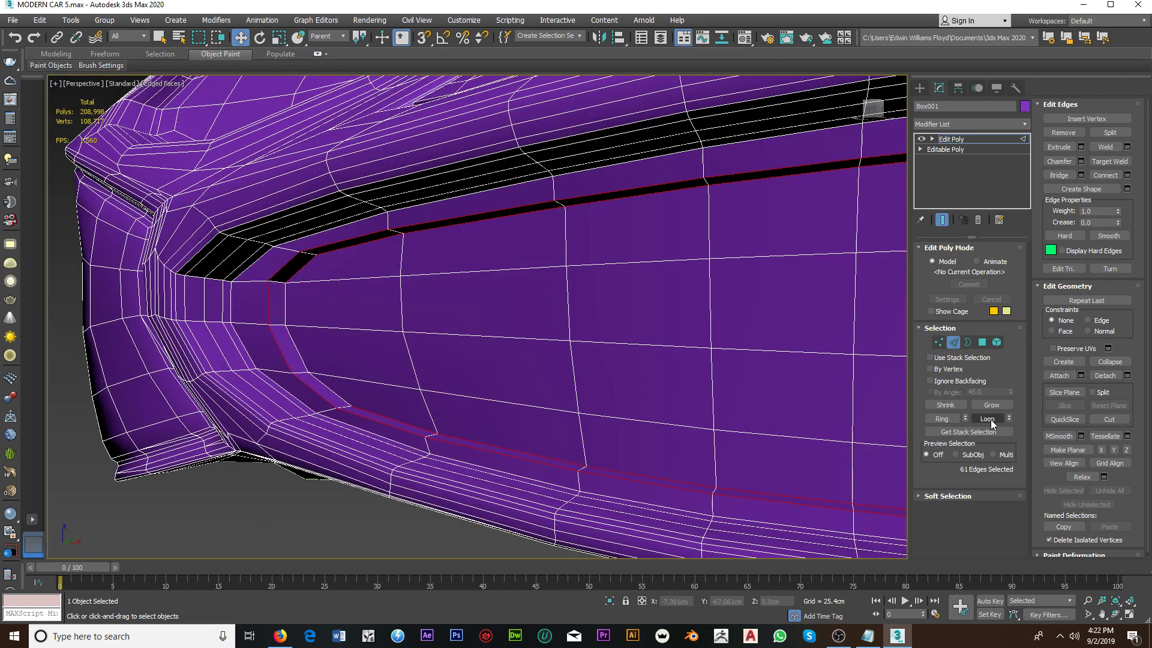
pyautogui.click(987, 418)
pyautogui.scroll(3, 460, 440)
pyautogui.keyDown('alt'); pyautogui.moveTo(459, 441); pyautogui.dragTo(491, 406, button='middle'); pyautogui.keyUp('alt')
pyautogui.scroll(2, 439, 345)
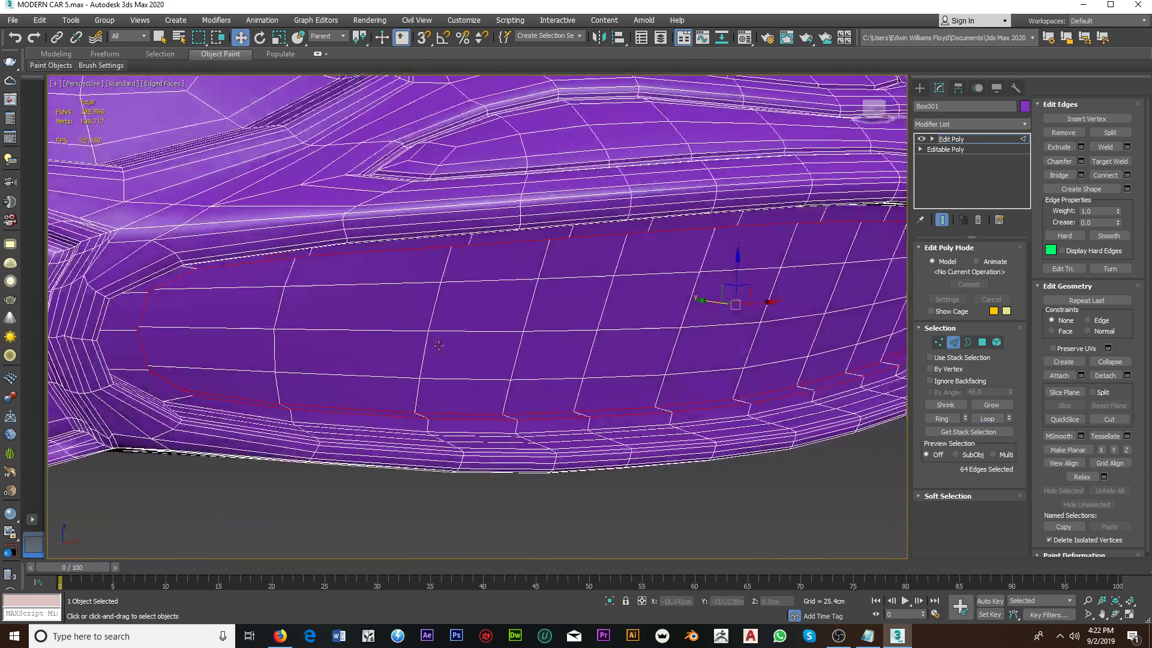
# Step: Chamfer the 64 border edges, trying 0.5cm before settling on 0.3cm
pyautogui.click(1081, 161)
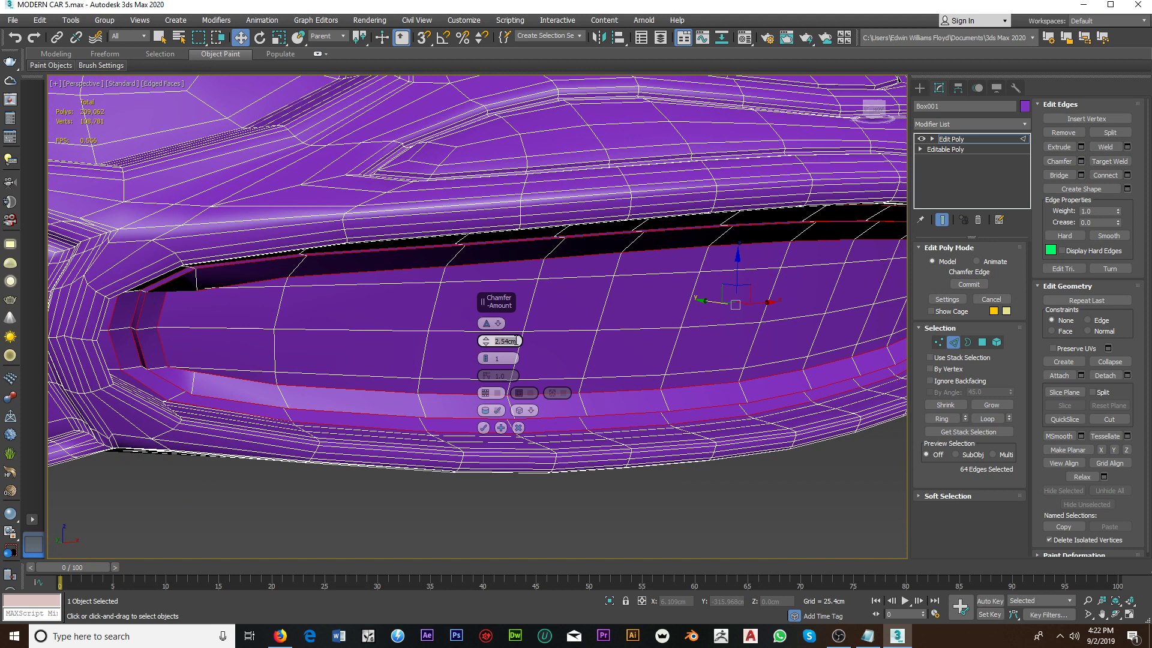
pyautogui.write('5')
pyautogui.press('Return')
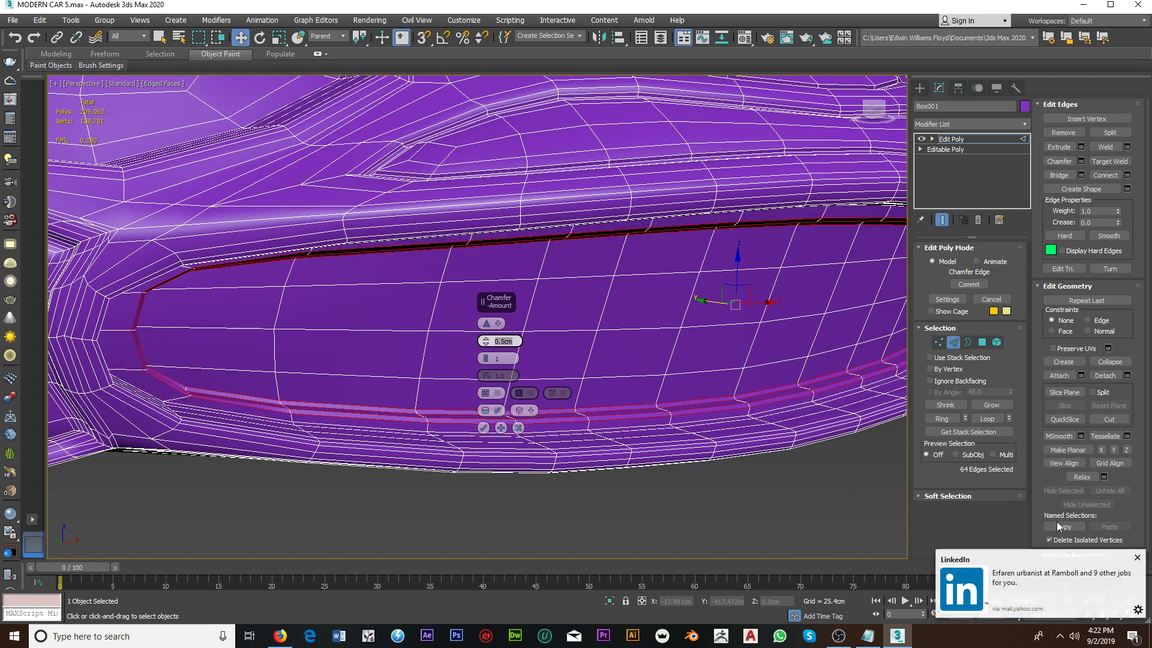
pyautogui.click(1136, 558)
pyautogui.keyDown('alt'); pyautogui.moveTo(552, 406); pyautogui.dragTo(515, 382, button='middle'); pyautogui.keyUp('alt')
pyautogui.scroll(3, 273, 275)
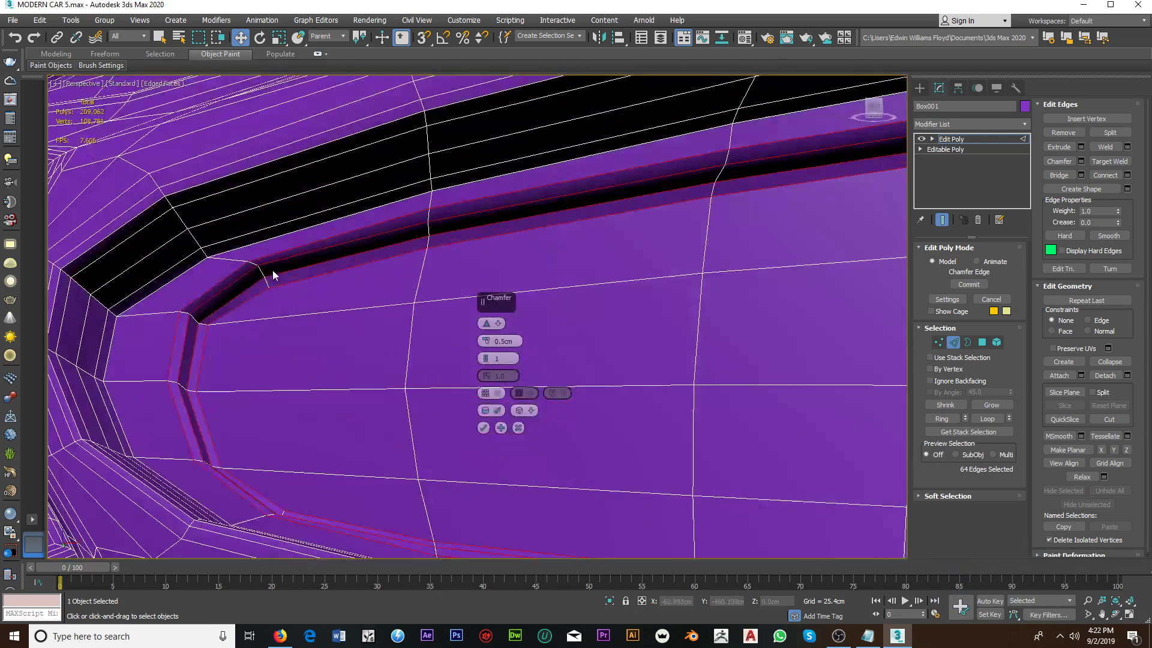
pyautogui.scroll(-4, 287, 271)
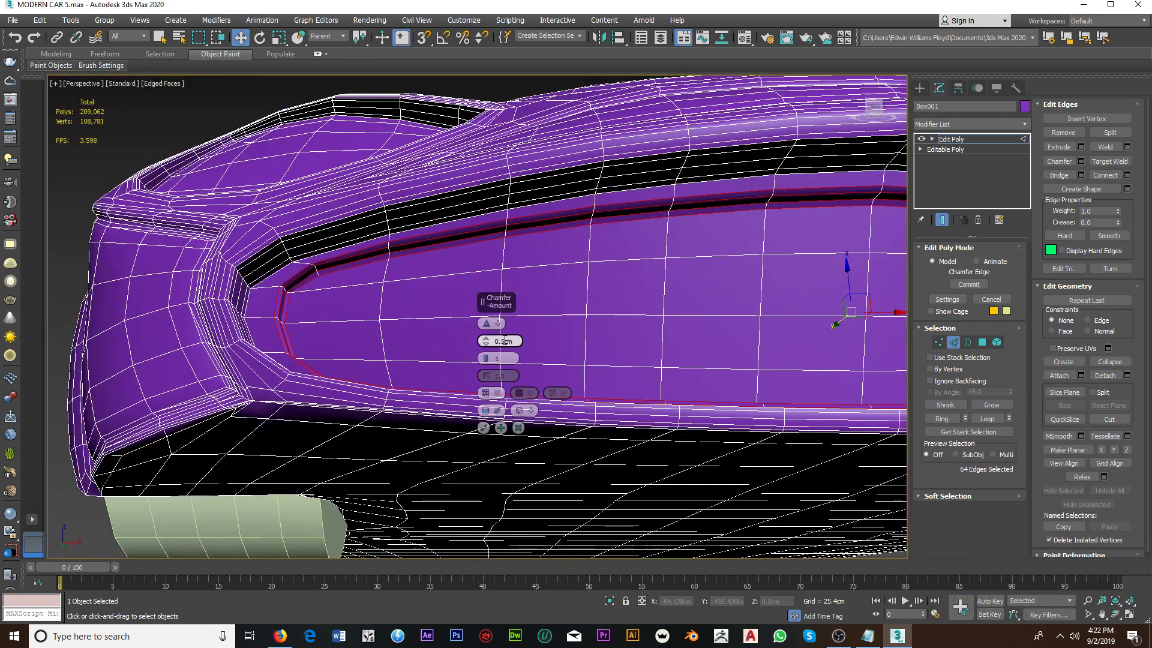
pyautogui.write('0.3')
pyautogui.press('Return')
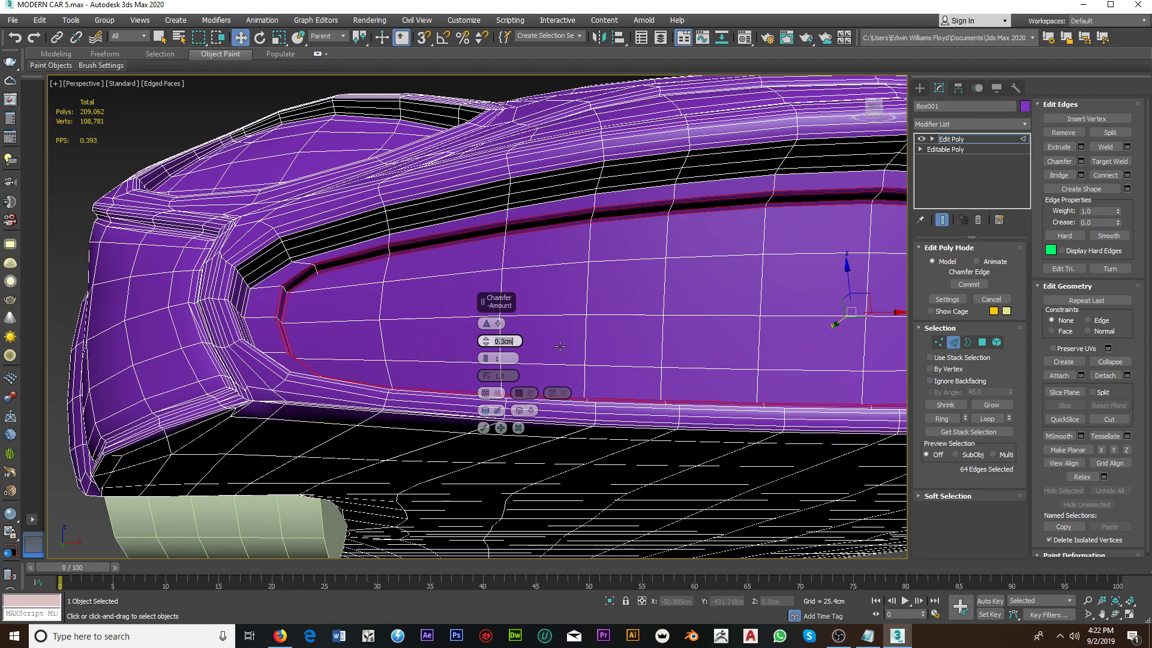
pyautogui.moveTo(824, 308)
pyautogui.keyDown('alt'); pyautogui.mouseDown(button='middle')
pyautogui.moveTo(656, 298)
pyautogui.moveTo(753, 304)
pyautogui.moveTo(754, 327)
pyautogui.moveTo(729, 295)
pyautogui.mouseUp(button='middle'); pyautogui.keyUp('alt')
# Step: Confirm the chamfer and pick inner-panel grille polygons with Ignore Backfacing enabled
pyautogui.click(484, 427)
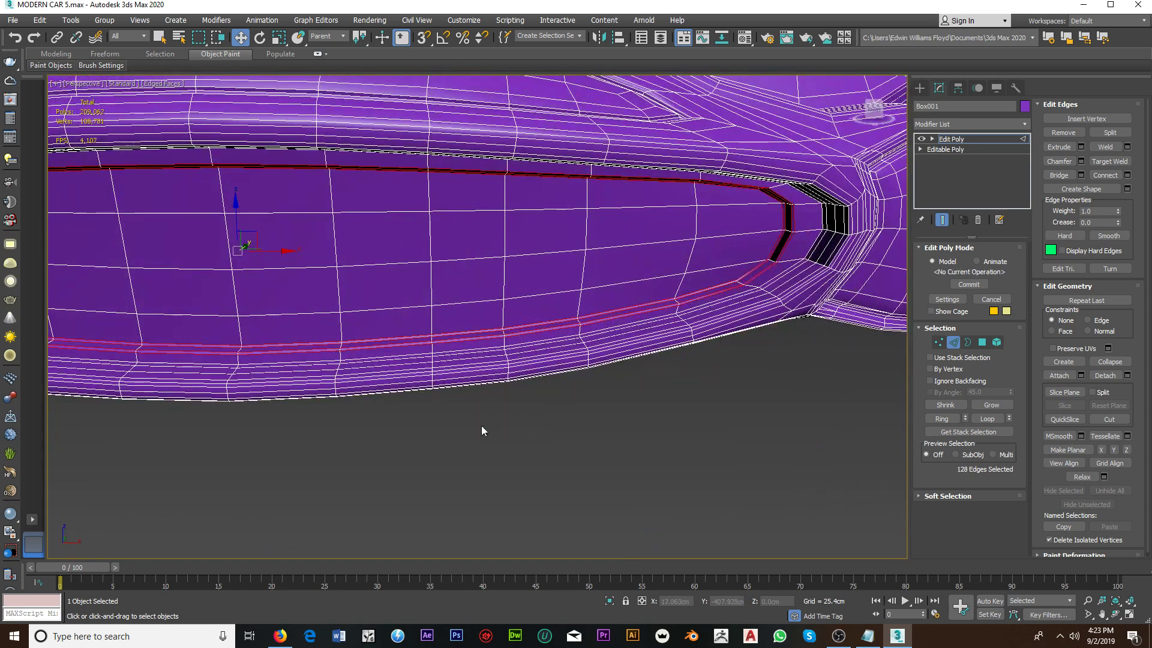
pyautogui.click(982, 343)
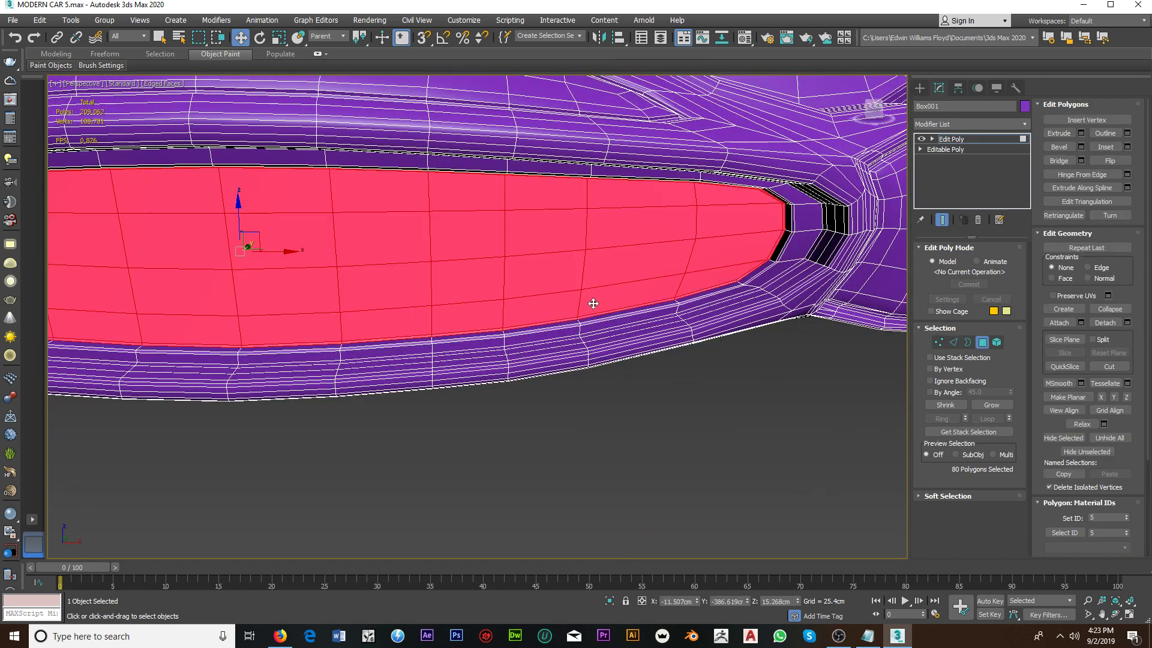
pyautogui.click(589, 300)
pyautogui.keyDown('ctrl'); pyautogui.click(564, 306); pyautogui.keyUp('ctrl')
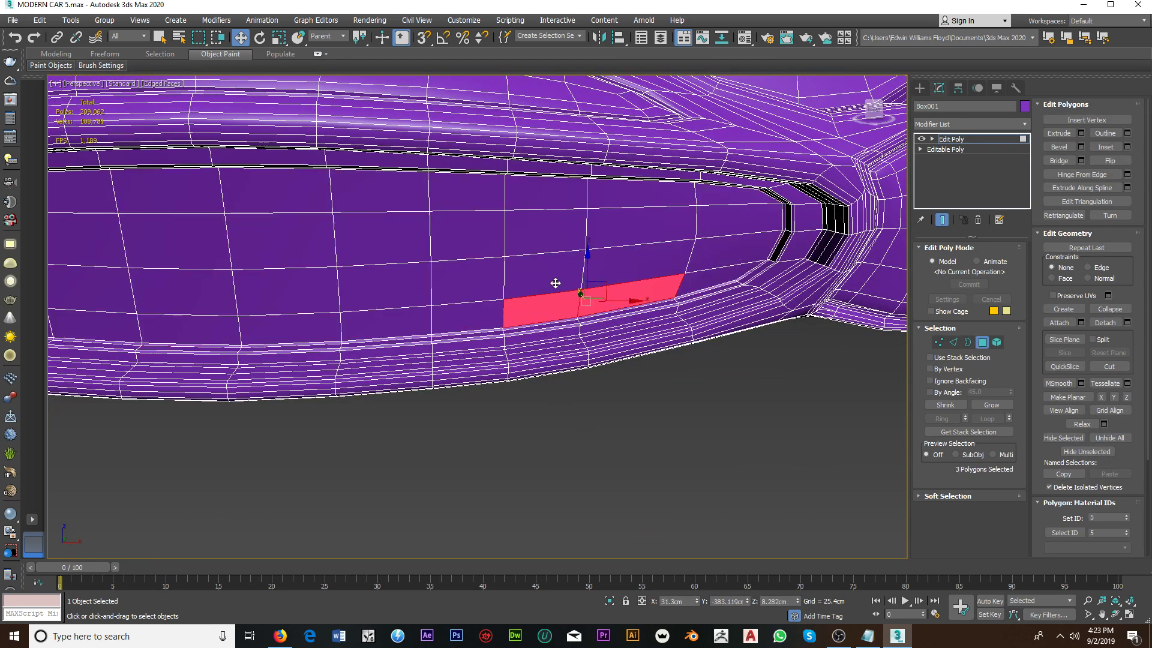
pyautogui.keyDown('ctrl'); pyautogui.click(579, 273); pyautogui.keyUp('ctrl')
pyautogui.keyDown('ctrl'); pyautogui.click(597, 268); pyautogui.keyUp('ctrl')
pyautogui.moveTo(597, 268)
pyautogui.keyDown('alt'); pyautogui.mouseDown(button='middle')
pyautogui.moveTo(674, 267)
pyautogui.moveTo(774, 237)
pyautogui.mouseUp(button='middle'); pyautogui.keyUp('alt')
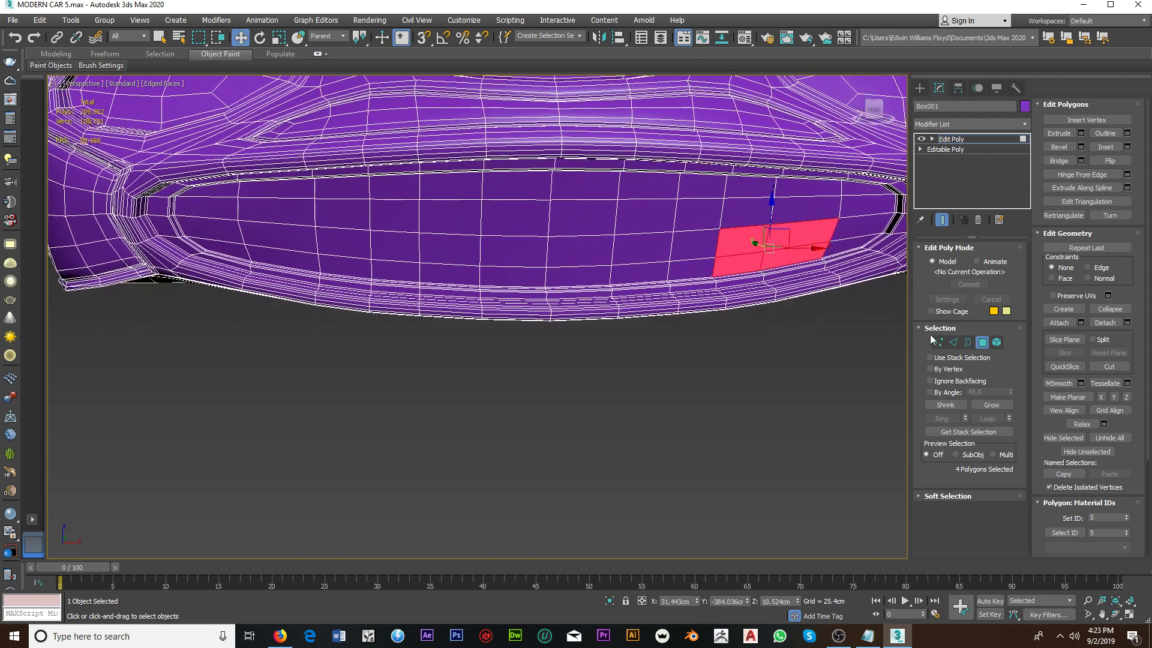
pyautogui.click(930, 381)
pyautogui.keyDown('alt'); pyautogui.moveTo(383, 198); pyautogui.dragTo(393, 225, button='middle'); pyautogui.keyUp('alt')
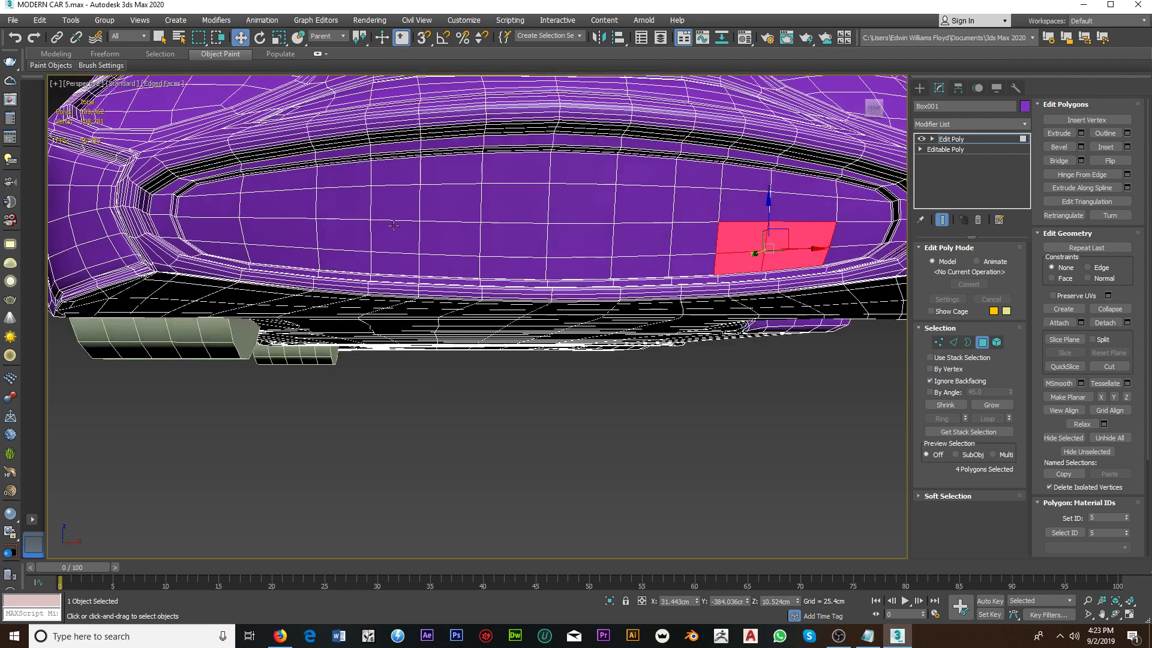
pyautogui.keyDown('ctrl'); pyautogui.click(230, 188); pyautogui.keyUp('ctrl')
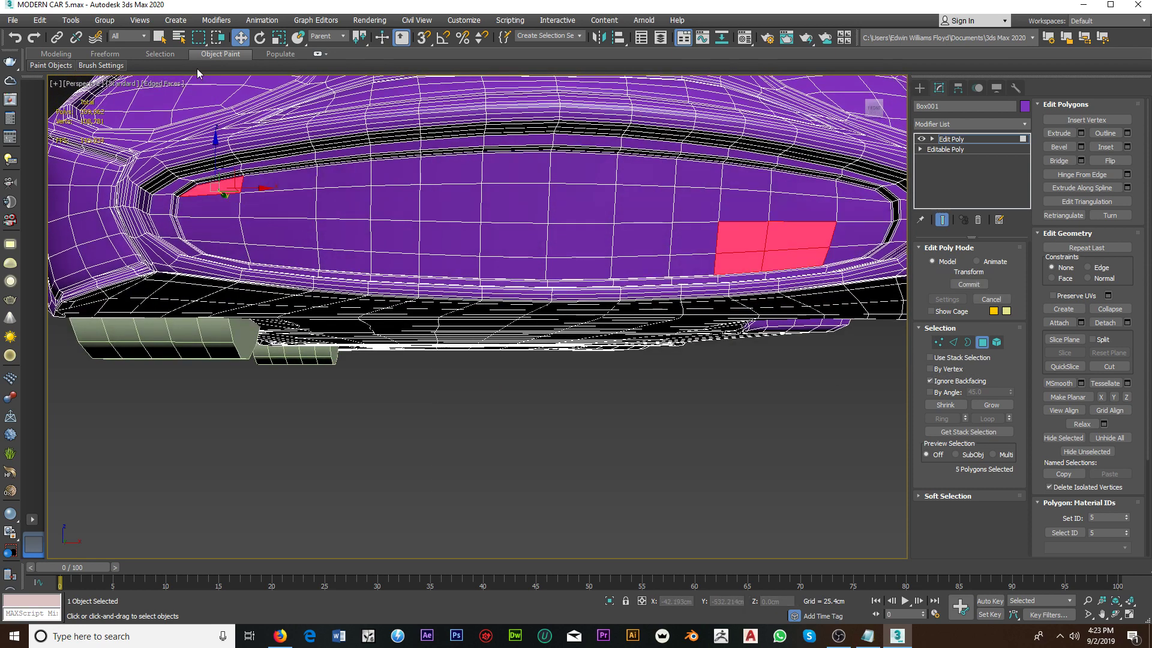
# Step: Box-select the remaining grille polygons with Select Object, reaching 558 polygons selected
pyautogui.click(159, 40)
pyautogui.keyDown('ctrl'); pyautogui.moveTo(284, 234); pyautogui.dragTo(309, 246); pyautogui.keyUp('ctrl')
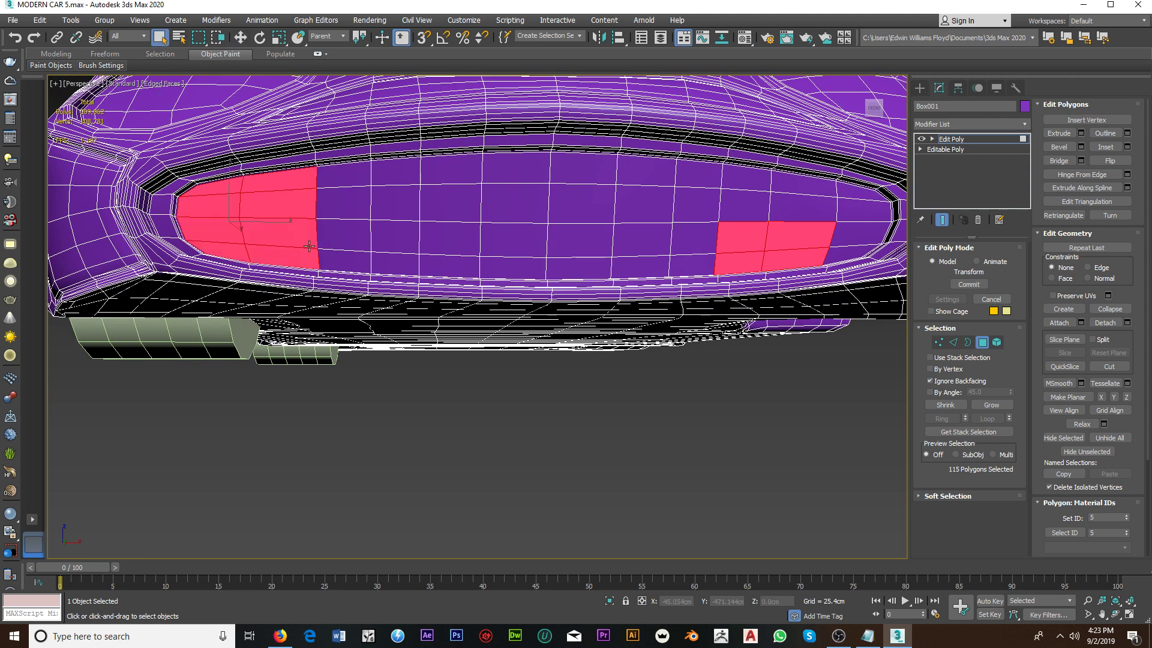
pyautogui.keyDown('ctrl'); pyautogui.moveTo(344, 177); pyautogui.dragTo(509, 270); pyautogui.keyUp('ctrl')
pyautogui.moveTo(521, 180); pyautogui.dragTo(383, 194, button='middle')
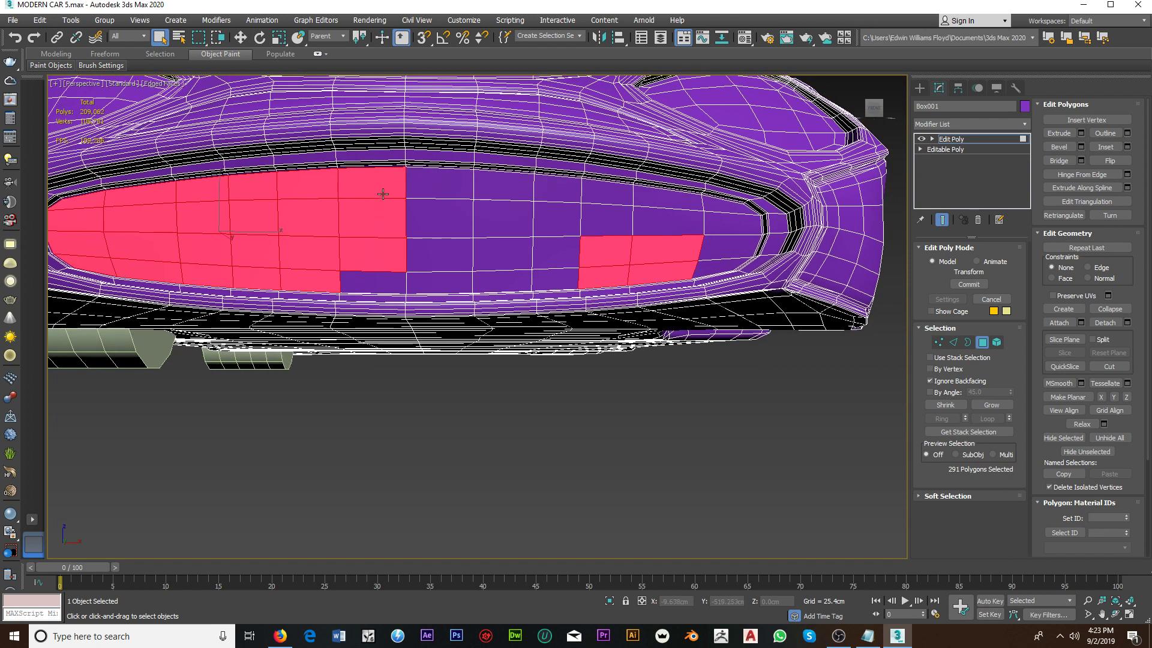
pyautogui.keyDown('ctrl'); pyautogui.moveTo(527, 280); pyautogui.dragTo(527, 281); pyautogui.keyUp('ctrl')
pyautogui.keyDown('ctrl'); pyautogui.moveTo(560, 205); pyautogui.dragTo(492, 240); pyautogui.keyUp('ctrl')
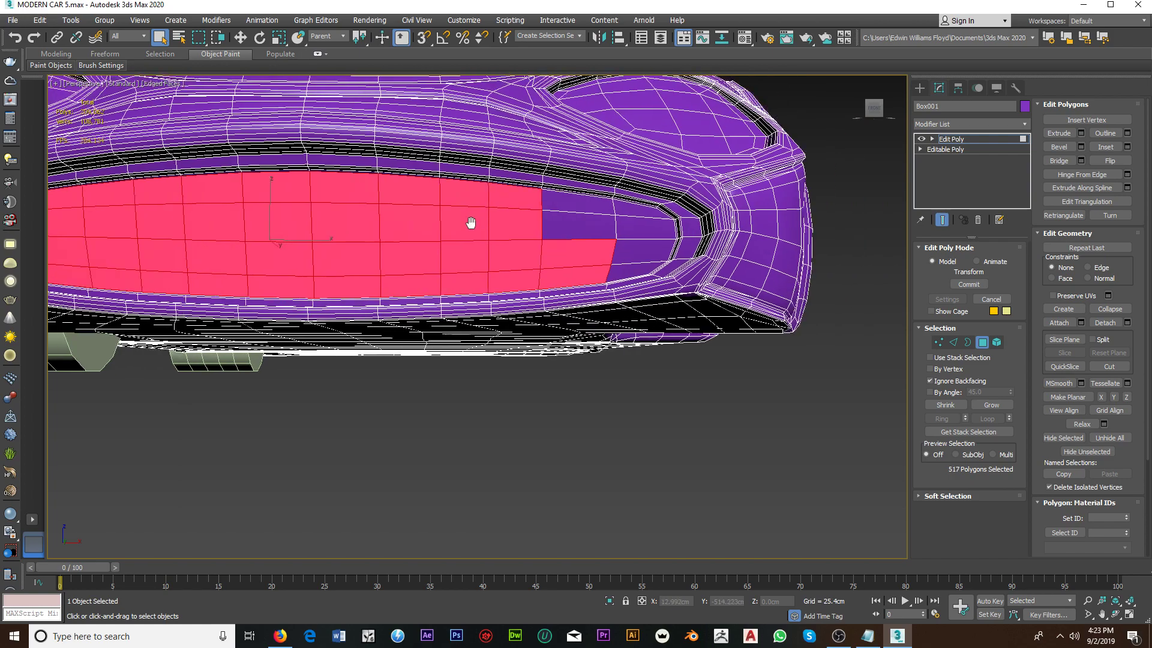
pyautogui.keyDown('alt'); pyautogui.moveTo(470, 224); pyautogui.dragTo(548, 217, button='middle'); pyautogui.keyUp('alt')
pyautogui.keyDown('ctrl'); pyautogui.click(548, 217); pyautogui.keyUp('ctrl')
pyautogui.keyDown('ctrl'); pyautogui.click(599, 252); pyautogui.keyUp('ctrl')
pyautogui.scroll(-5, 420, 240)
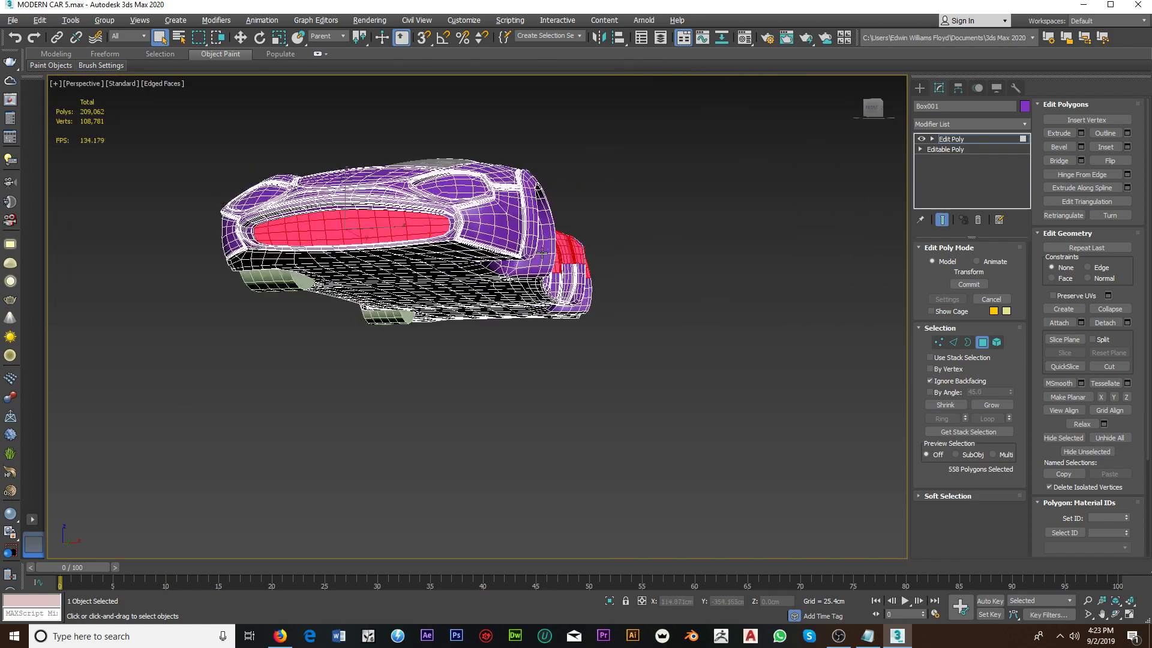
pyautogui.keyDown('alt'); pyautogui.moveTo(420, 240); pyautogui.dragTo(360, 240, button='middle'); pyautogui.keyUp('alt')
pyautogui.moveTo(552, 264)
pyautogui.mouseDown(button='middle')
pyautogui.moveTo(600, 273)
pyautogui.moveTo(617, 231)
pyautogui.moveTo(630, 231)
pyautogui.mouseUp(button='middle')
pyautogui.scroll(-2, 617, 231)
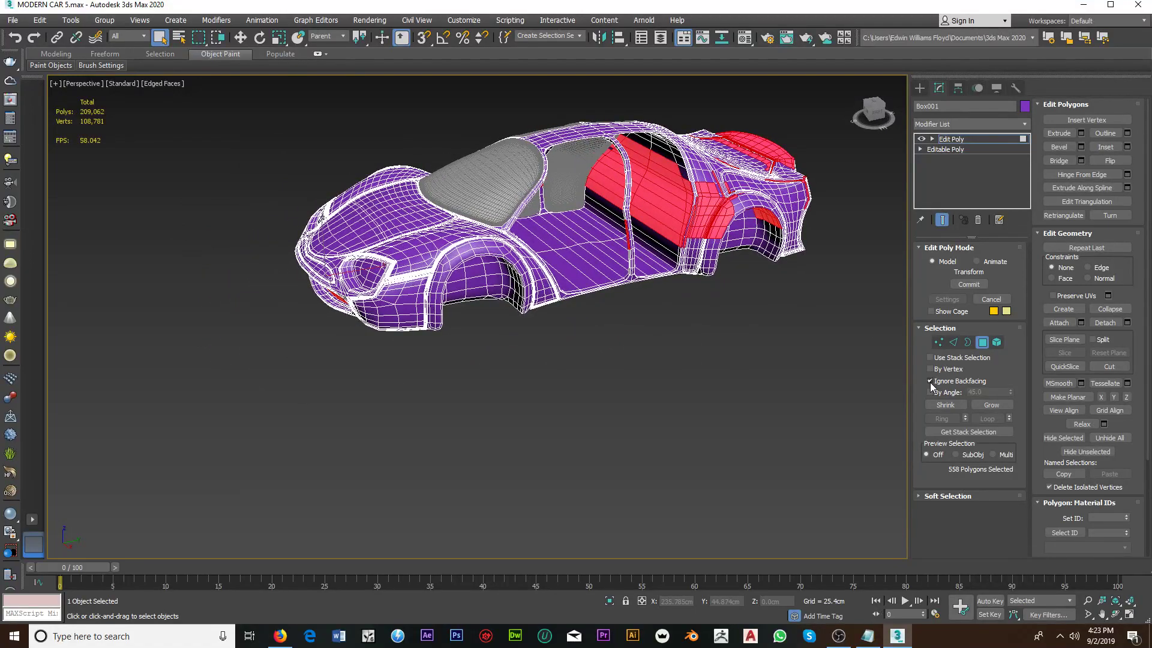
# Step: Make the car see-through in Object Properties and deselect the polygons outside the grille
pyautogui.rightClick(598, 276)
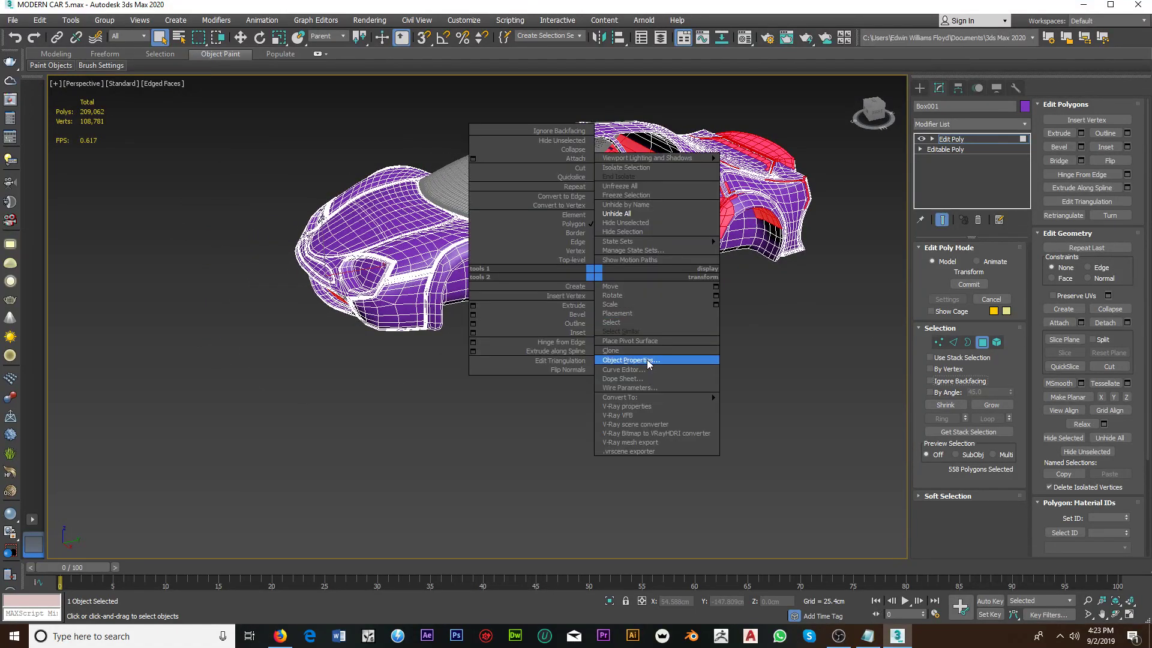
pyautogui.click(645, 357)
pyautogui.click(493, 328)
pyautogui.click(616, 486)
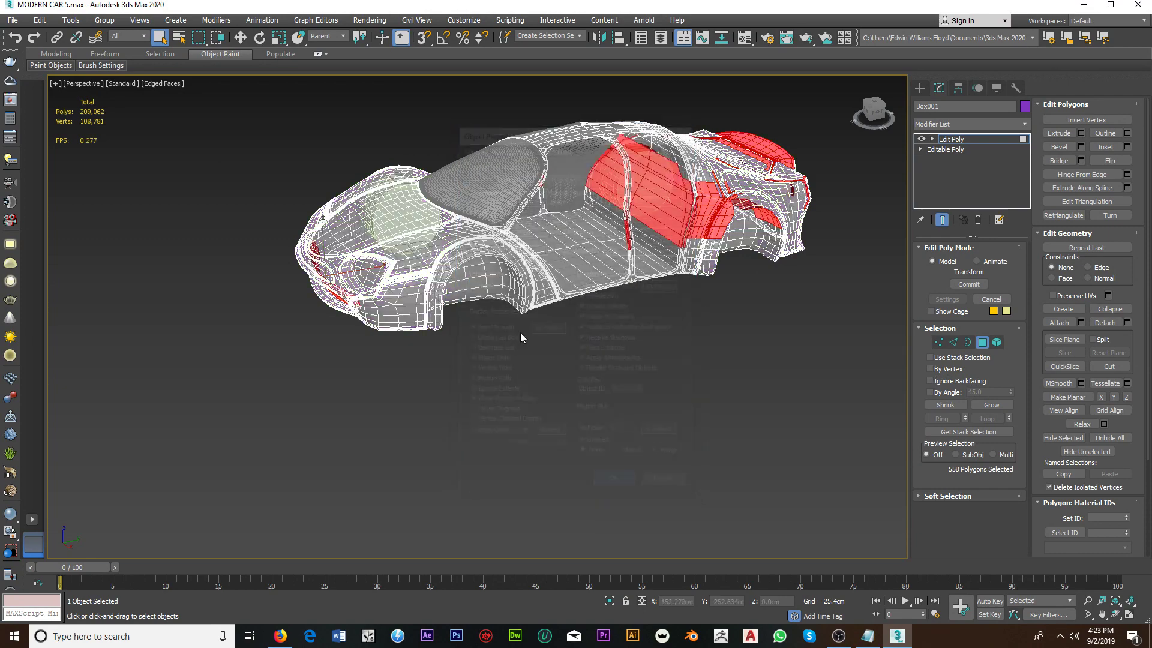
pyautogui.keyDown('alt'); pyautogui.moveTo(840, 347); pyautogui.dragTo(840, 346); pyautogui.keyUp('alt')
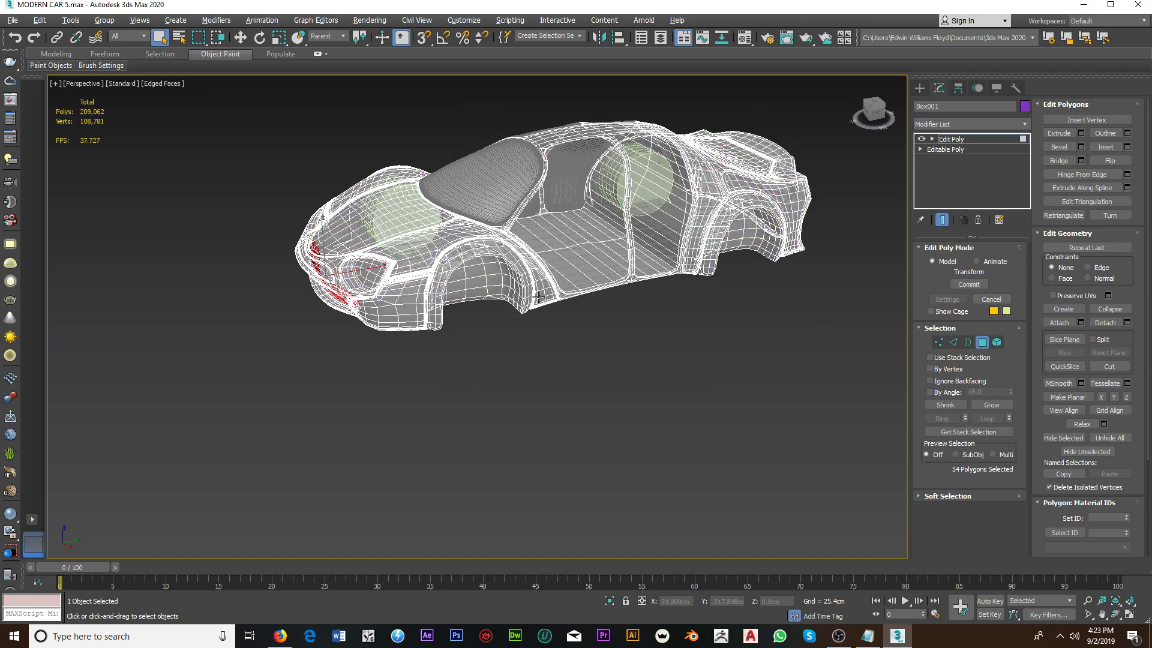
pyautogui.keyDown('alt'); pyautogui.moveTo(840, 347); pyautogui.dragTo(399, 198, button='middle'); pyautogui.keyUp('alt')
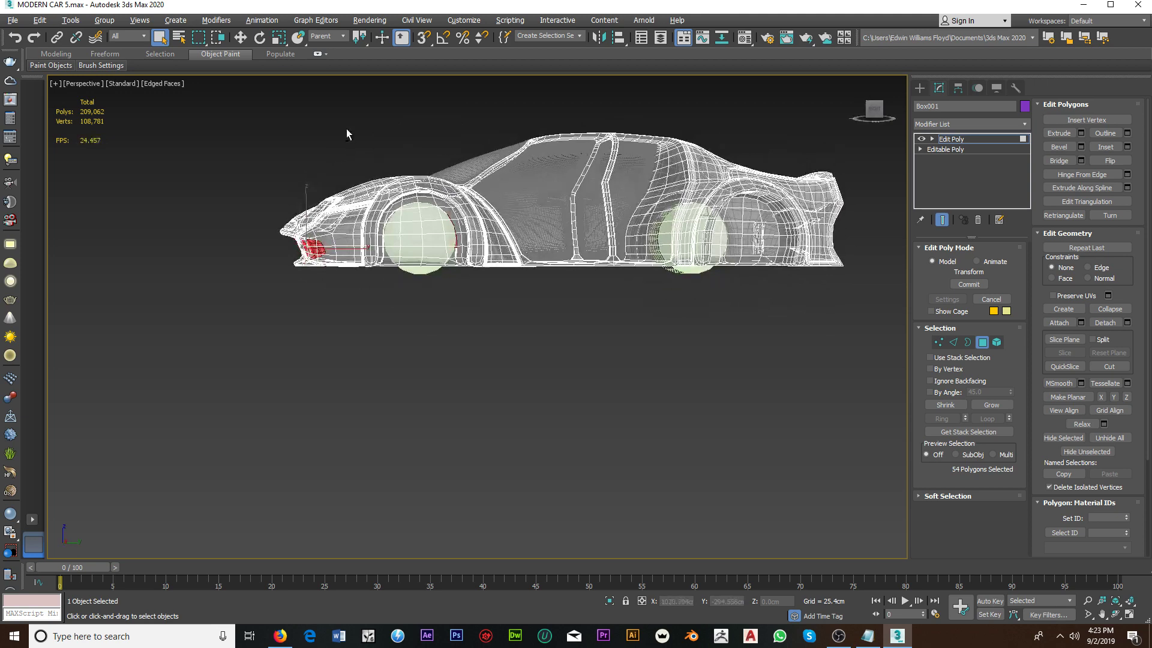
pyautogui.keyDown('alt'); pyautogui.moveTo(836, 349); pyautogui.dragTo(853, 351); pyautogui.keyUp('alt')
pyautogui.keyDown('alt'); pyautogui.moveTo(696, 344); pyautogui.dragTo(713, 292, button='middle'); pyautogui.keyUp('alt')
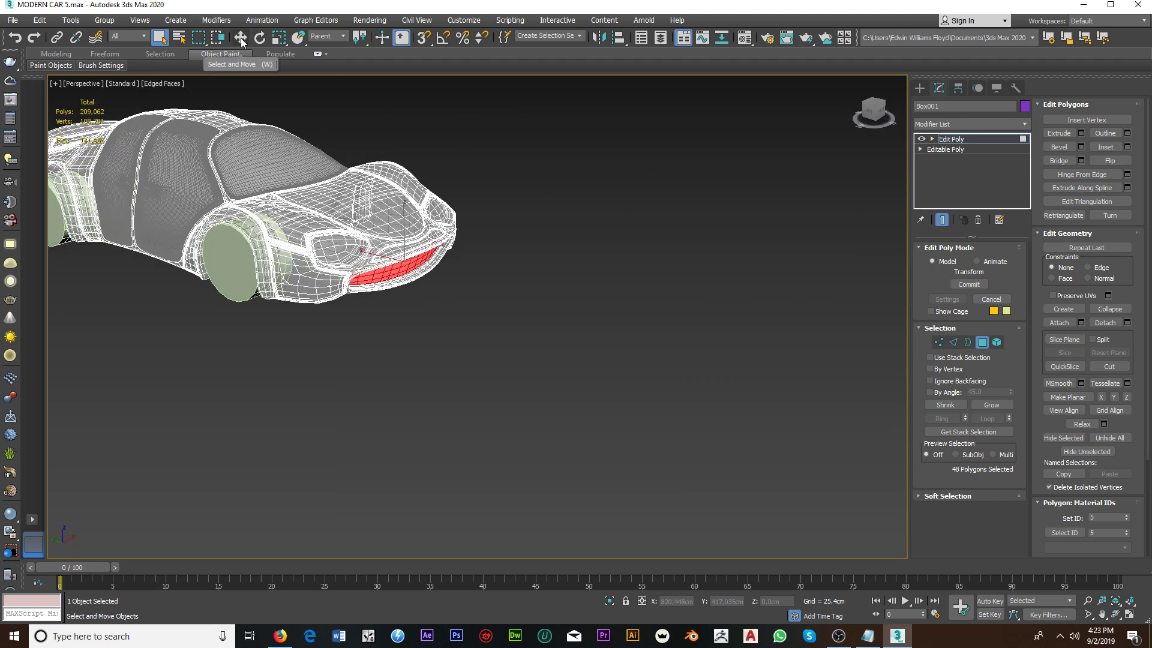
# Step: Switch to Move with View axes and turn see-through display back off
pyautogui.press('w')
pyautogui.click(332, 36)
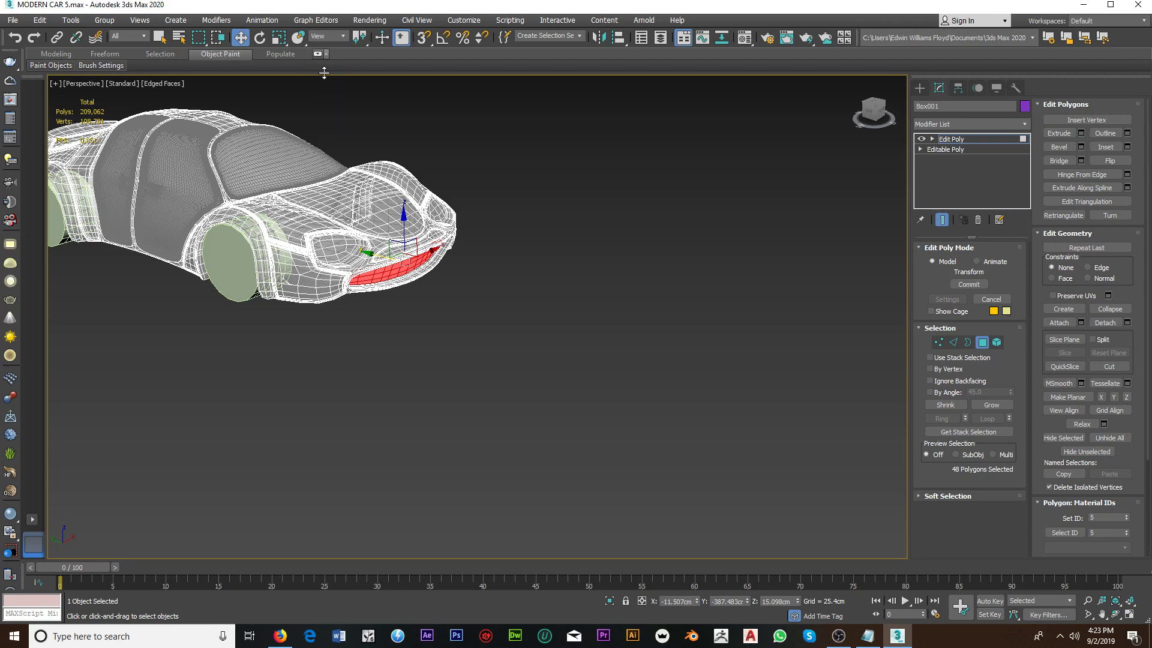
pyautogui.rightClick(363, 203)
pyautogui.click(437, 292)
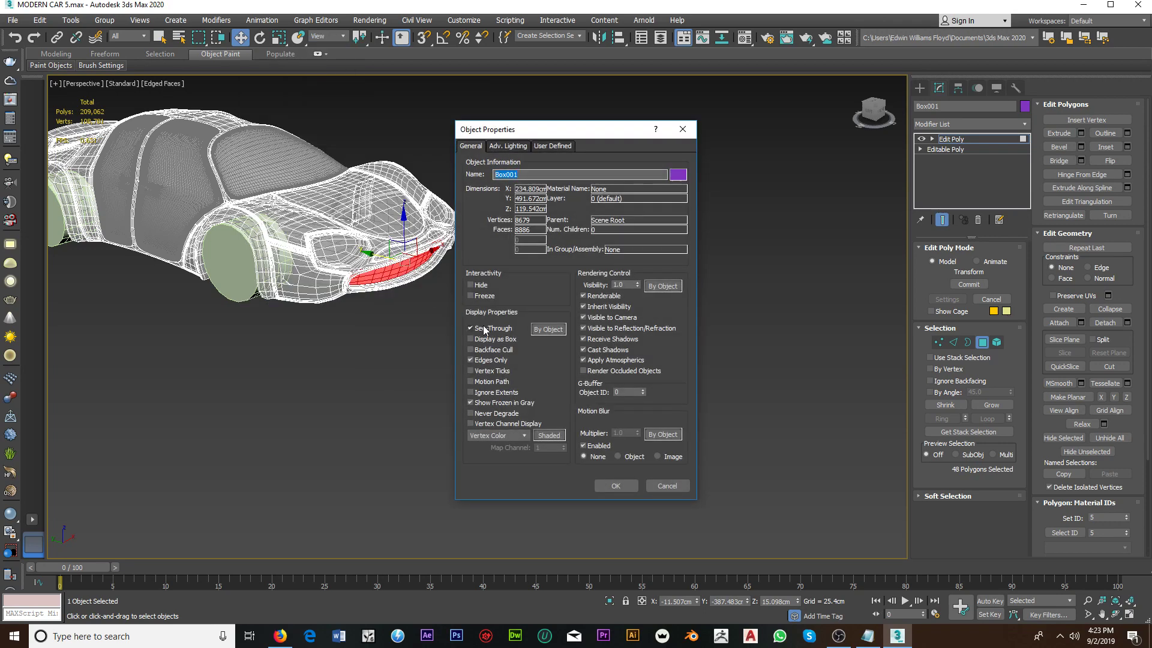
pyautogui.click(615, 485)
pyautogui.scroll(3, 420, 288)
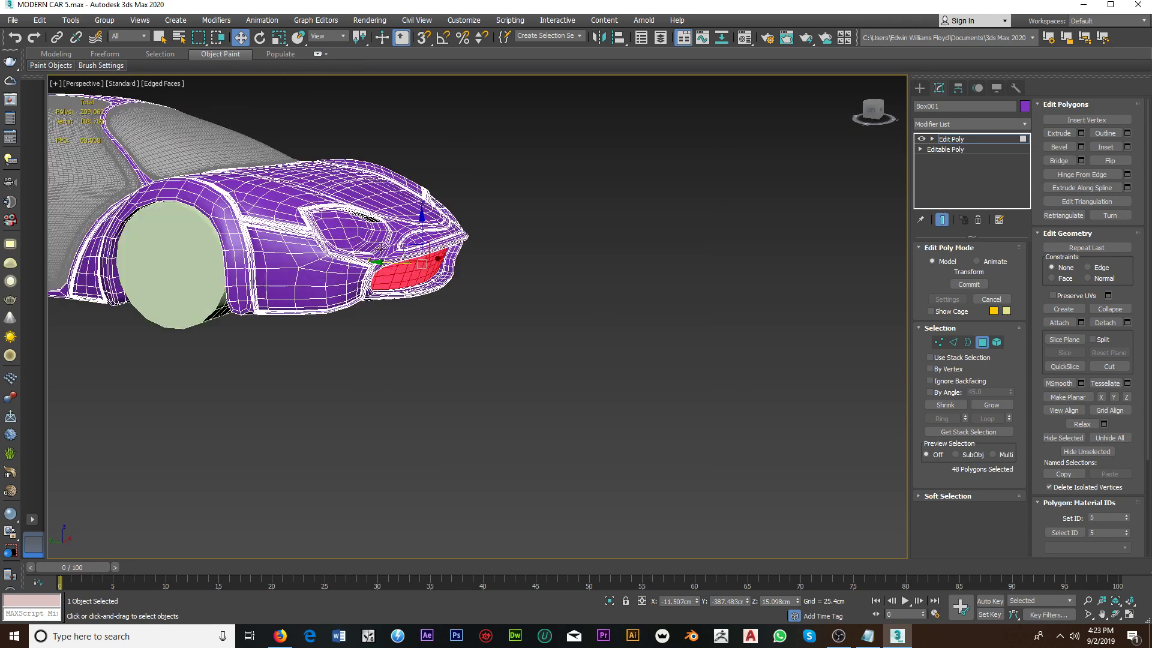
pyautogui.scroll(3, 442, 265)
pyautogui.scroll(2, 412, 272)
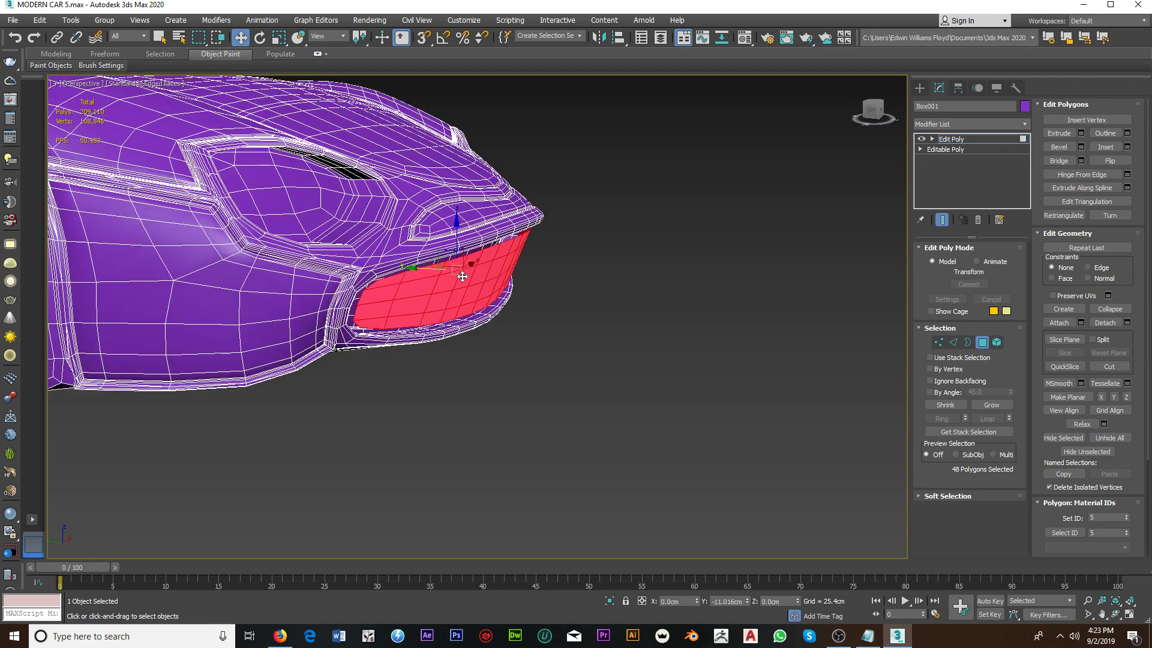
# Step: Clone the selected lower-grille polygons as a separate object and select the new grille piece
pyautogui.keyDown('shift'); pyautogui.moveTo(425, 272); pyautogui.dragTo(551, 280); pyautogui.keyUp('shift')
pyautogui.click(603, 330)
pyautogui.moveTo(559, 320)
pyautogui.keyDown('alt'); pyautogui.mouseDown(button='middle')
pyautogui.moveTo(499, 329)
pyautogui.moveTo(478, 355)
pyautogui.moveTo(495, 340)
pyautogui.mouseUp(button='middle'); pyautogui.keyUp('alt')
pyautogui.click(953, 342)
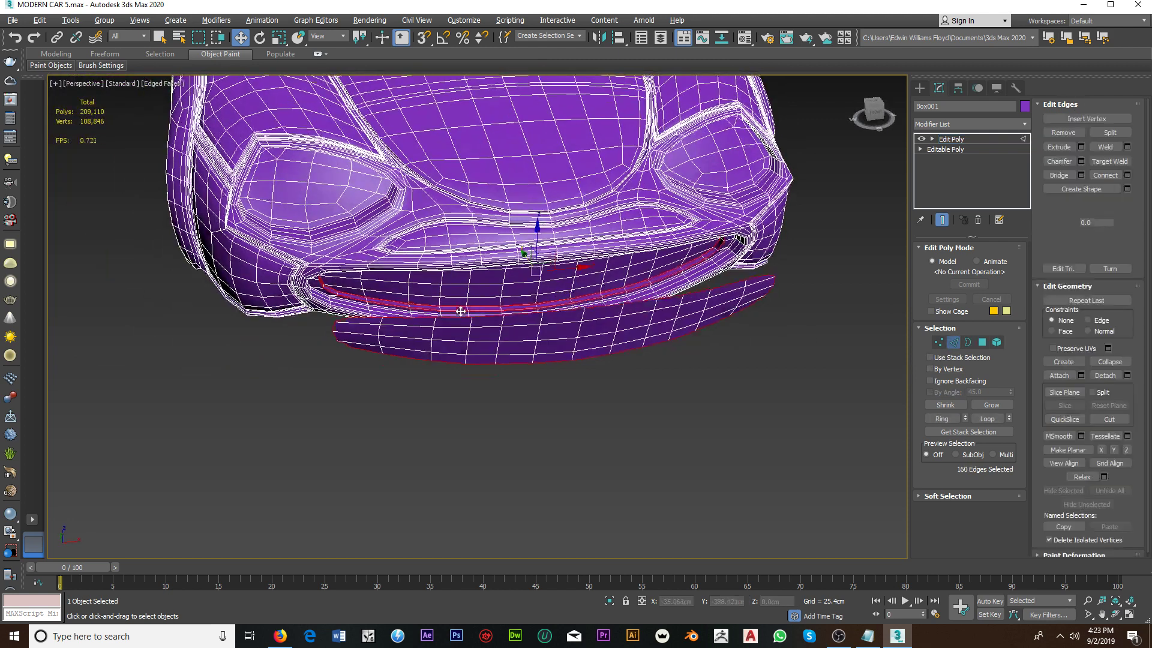
pyautogui.scroll(1, 415, 378)
pyautogui.scroll(3, 415, 401)
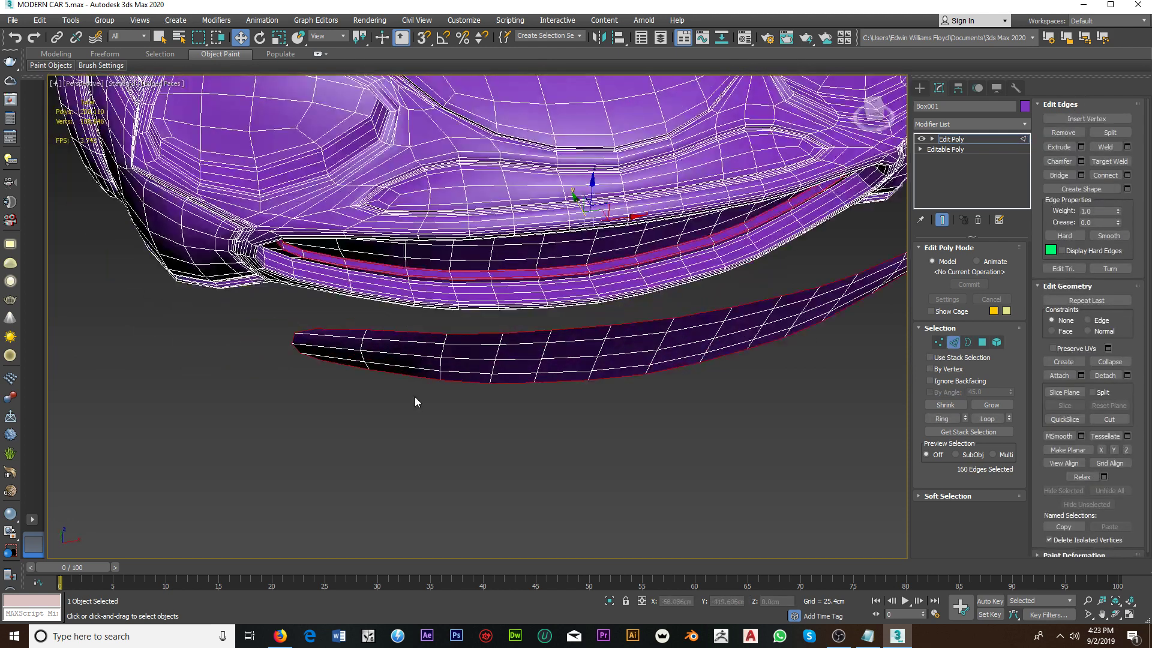
pyautogui.click(982, 342)
pyautogui.click(865, 347)
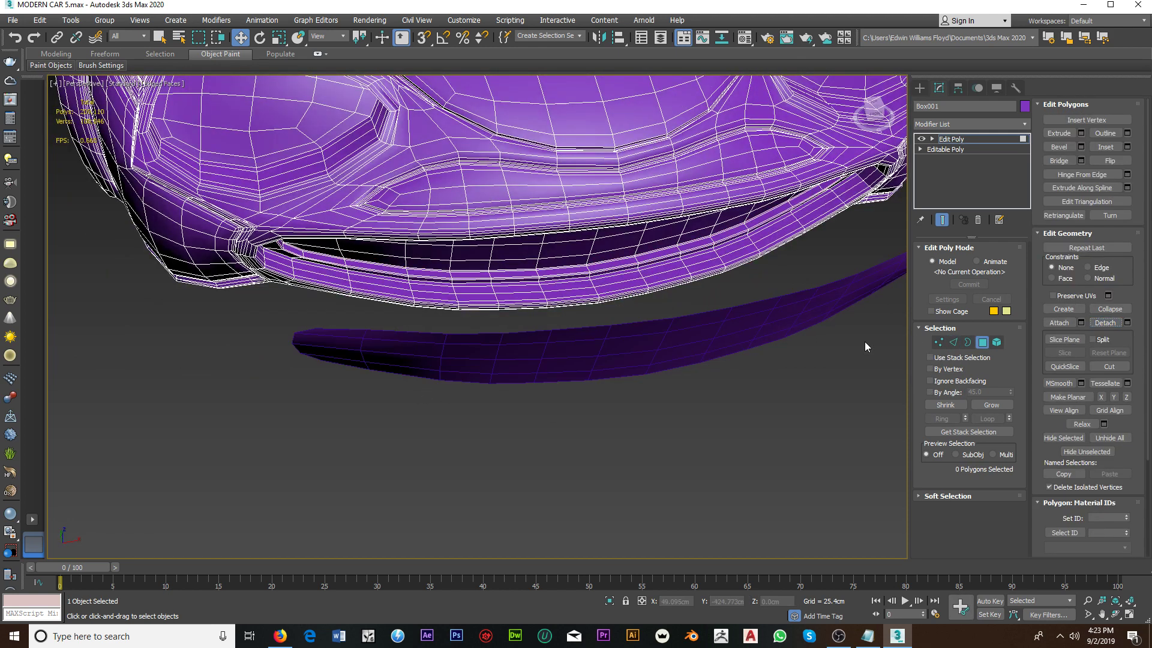
pyautogui.click(982, 342)
pyautogui.click(630, 342)
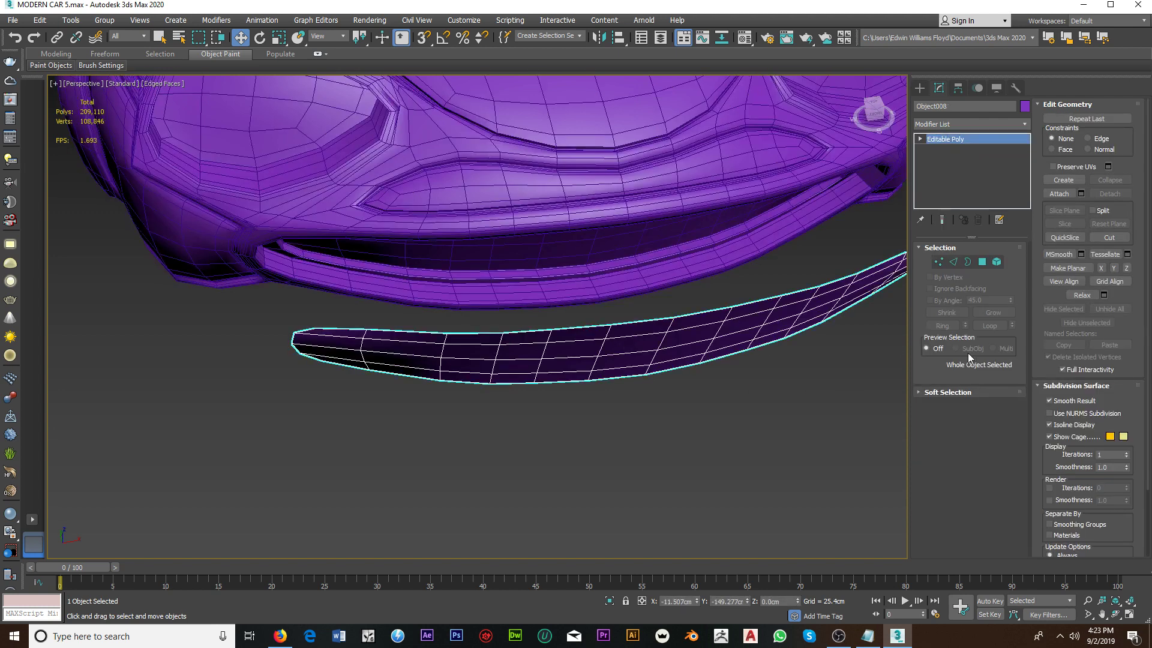
# Step: Connect edge rings on the grille's left section to add new vertical edge loops
pyautogui.click(953, 263)
pyautogui.click(412, 340)
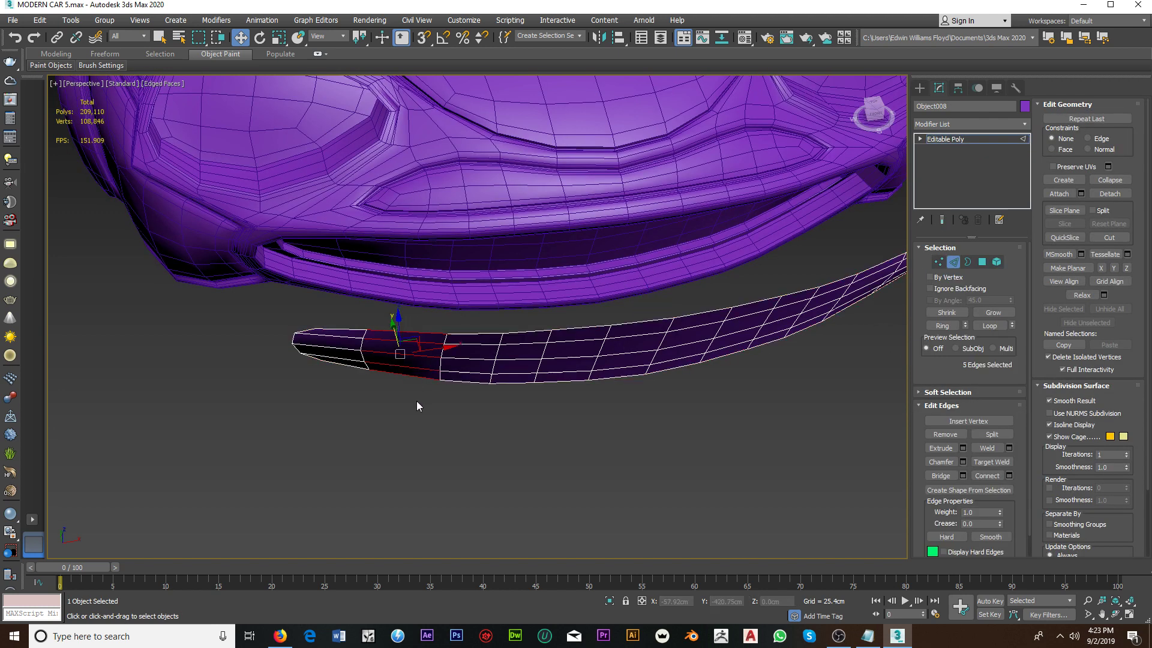
pyautogui.scroll(2, 415, 380)
pyautogui.scroll(2, 415, 379)
pyautogui.click(325, 37)
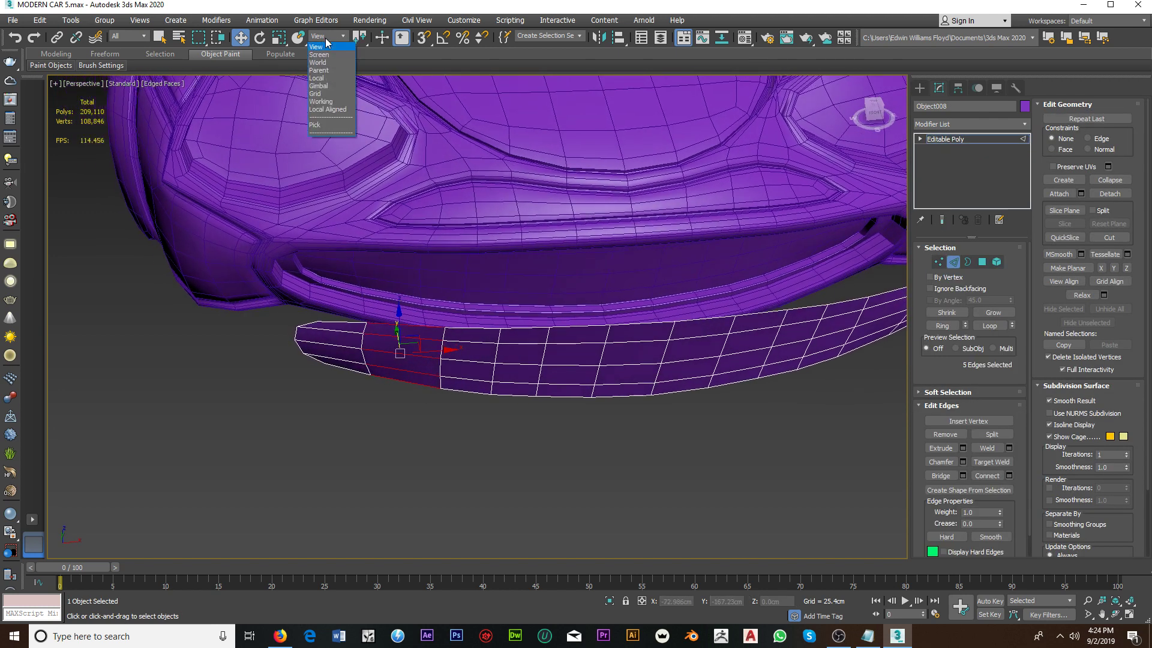
pyautogui.click(1009, 475)
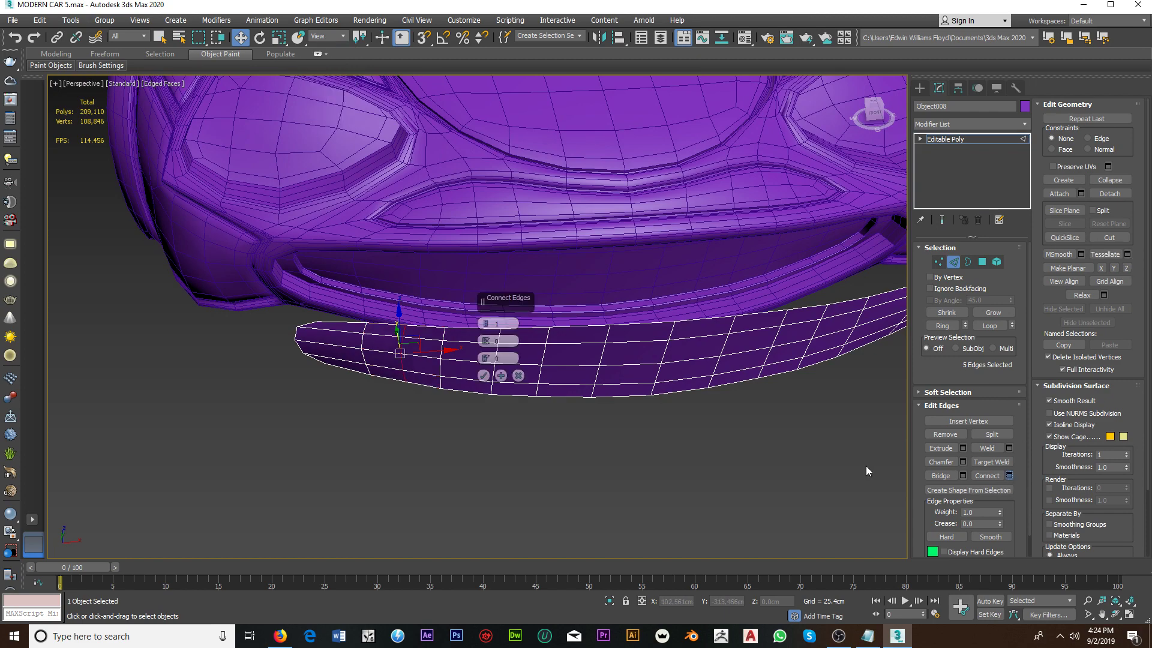
pyautogui.moveTo(540, 404)
pyautogui.keyDown('alt'); pyautogui.mouseDown(button='middle')
pyautogui.moveTo(545, 393)
pyautogui.moveTo(558, 420)
pyautogui.mouseUp(button='middle'); pyautogui.keyUp('alt')
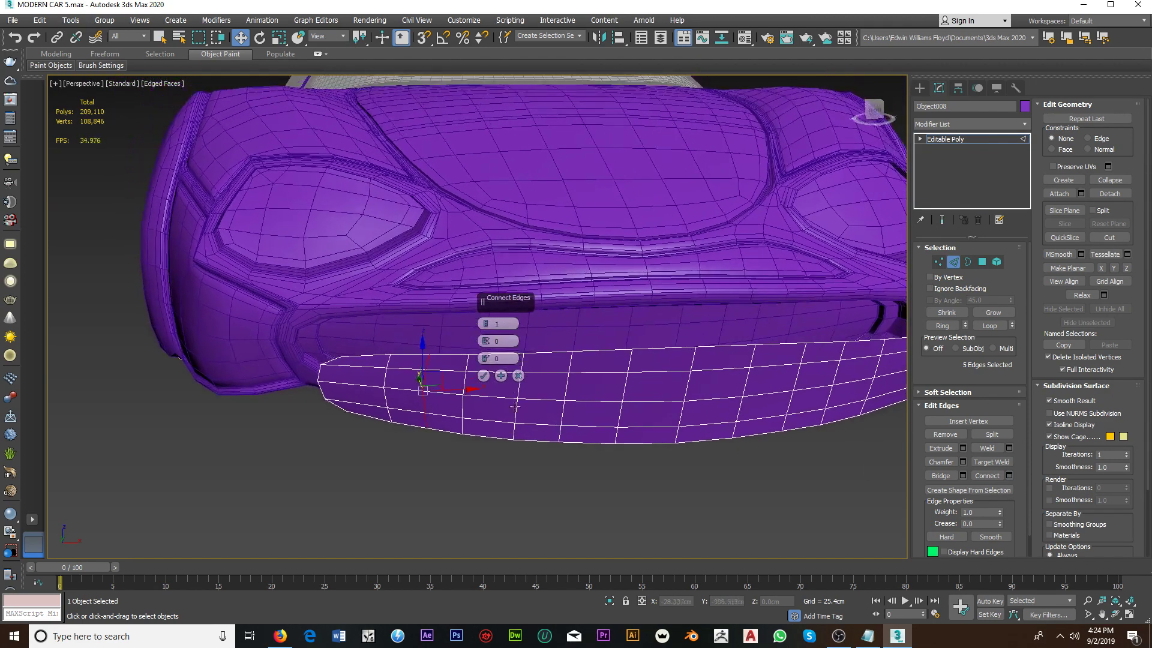
pyautogui.click(484, 375)
pyautogui.keyDown('alt'); pyautogui.moveTo(393, 409); pyautogui.dragTo(370, 357, button='middle'); pyautogui.keyUp('alt')
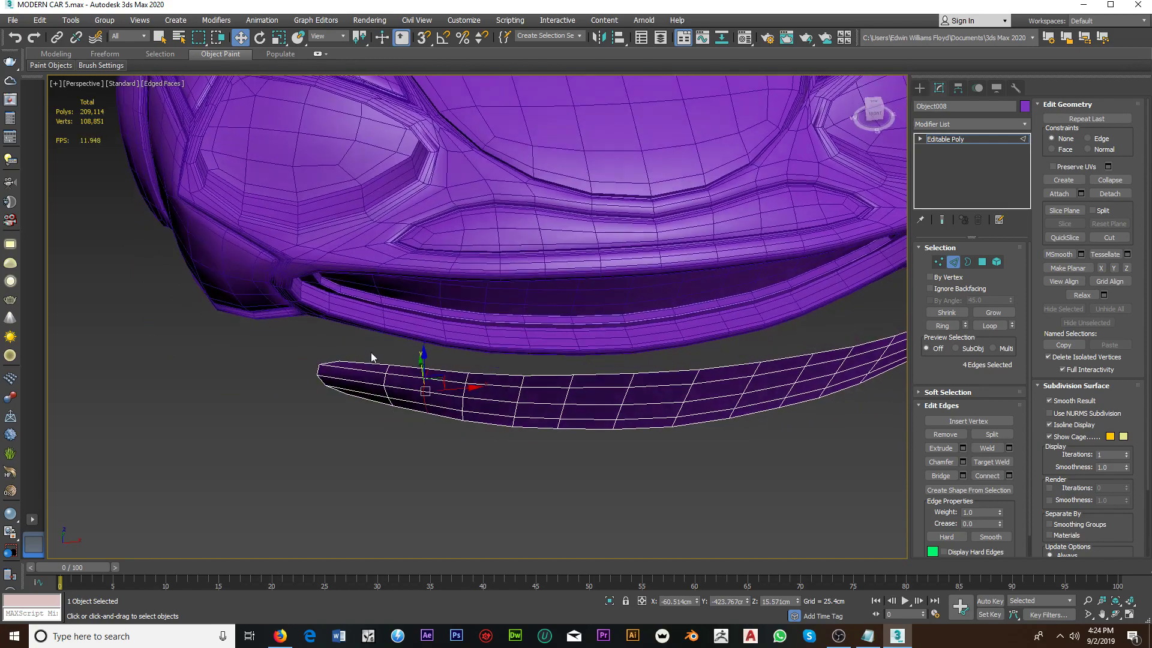
pyautogui.doubleClick(372, 408)
pyautogui.click(992, 474)
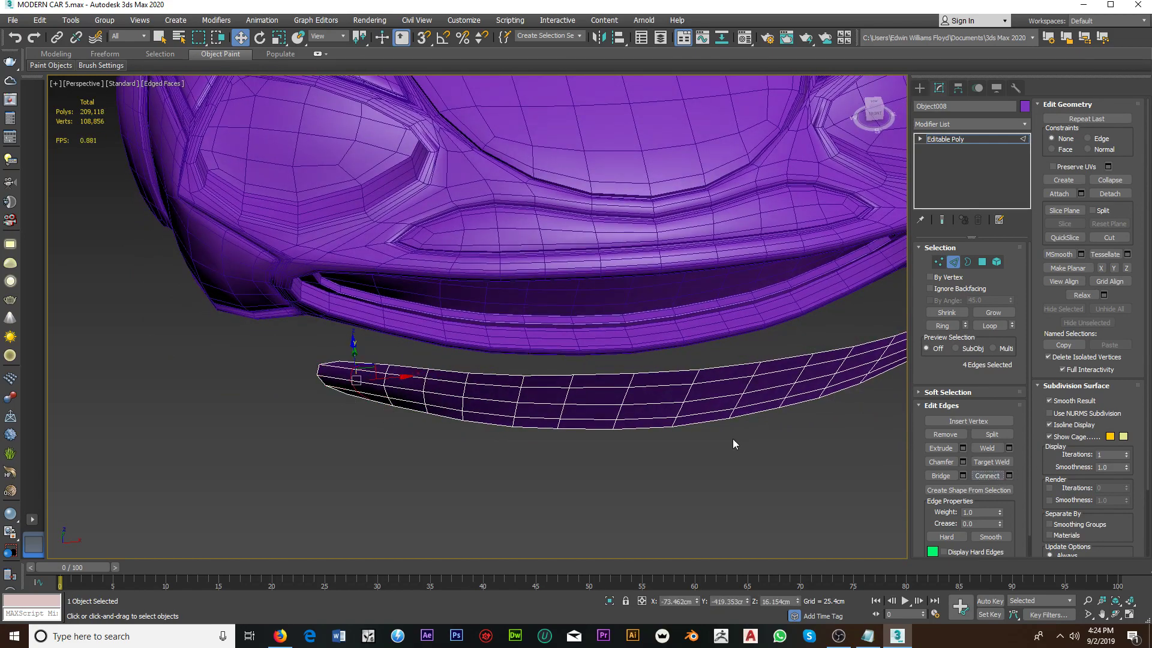
# Step: Connect two edge rings near the grille's right end to add vertical edge loops there
pyautogui.keyDown('alt'); pyautogui.moveTo(733, 438); pyautogui.dragTo(555, 419, button='middle'); pyautogui.keyUp('alt')
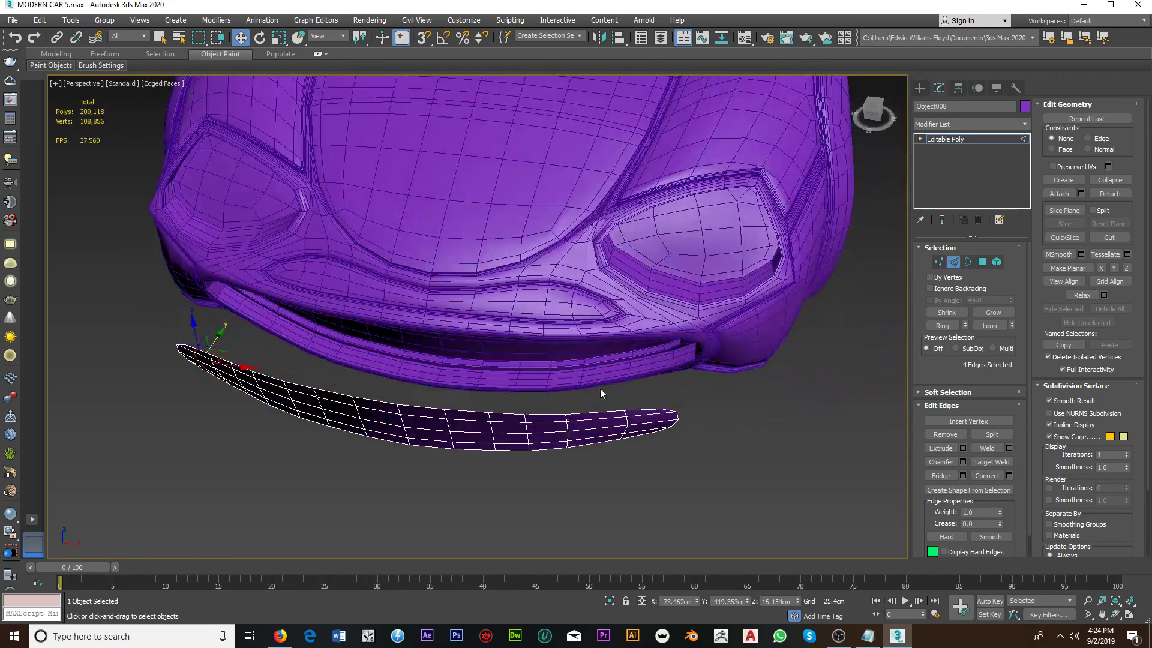
pyautogui.doubleClick(600, 391)
pyautogui.scroll(2, 594, 393)
pyautogui.scroll(2, 582, 398)
pyautogui.keyDown('ctrl'); pyautogui.doubleClick(585, 433); pyautogui.keyUp('ctrl')
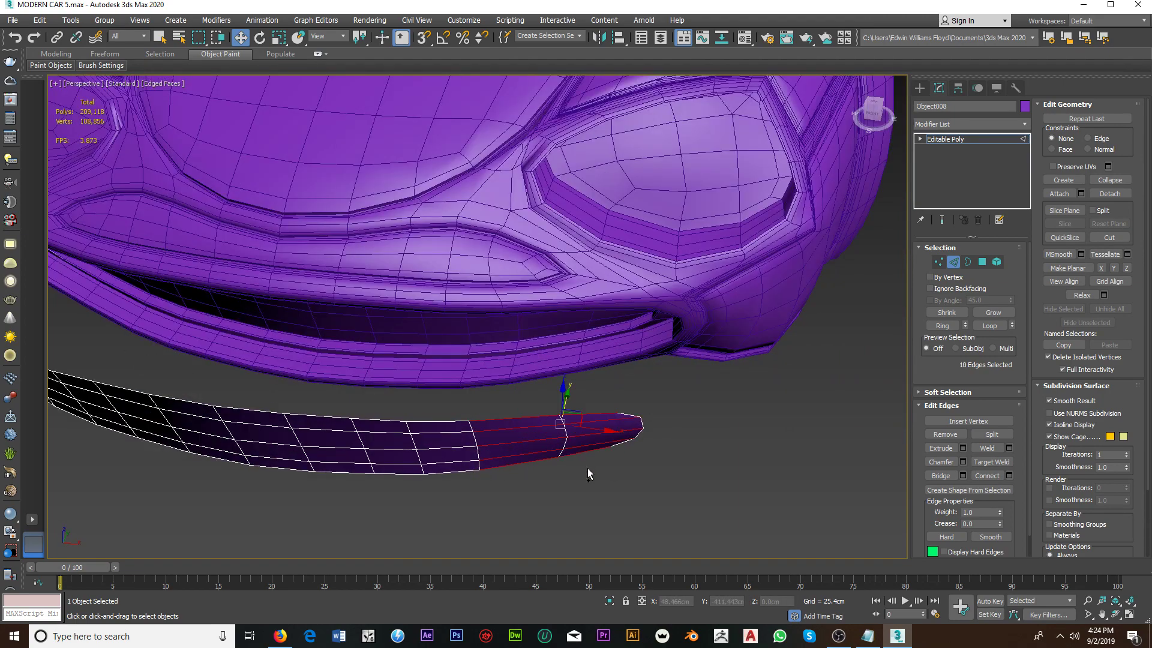
pyautogui.click(986, 475)
pyautogui.scroll(-5, 604, 390)
pyautogui.keyDown('alt'); pyautogui.moveTo(605, 390); pyautogui.dragTo(692, 338, button='middle'); pyautogui.keyUp('alt')
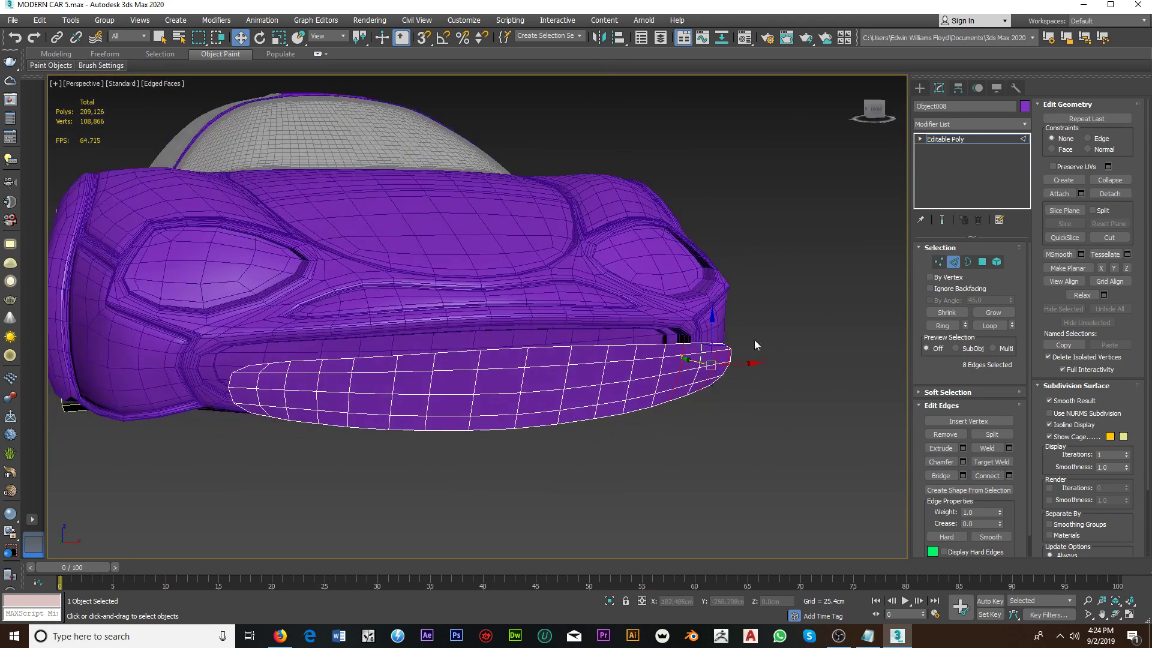
# Step: Select five vertices on the grille's edge and reposition them to shape the strip
pyautogui.click(982, 262)
pyautogui.moveTo(565, 412)
pyautogui.keyDown('alt'); pyautogui.mouseDown(button='middle')
pyautogui.moveTo(544, 413)
pyautogui.moveTo(620, 404)
pyautogui.mouseUp(button='middle'); pyautogui.keyUp('alt')
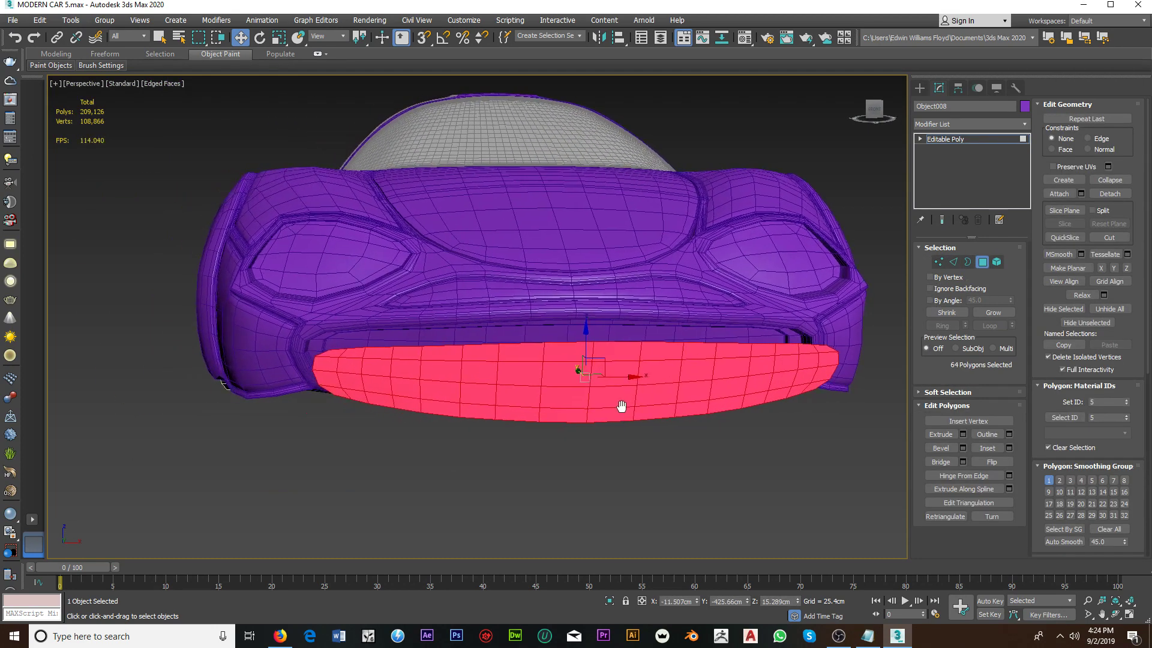
pyautogui.scroll(3, 464, 396)
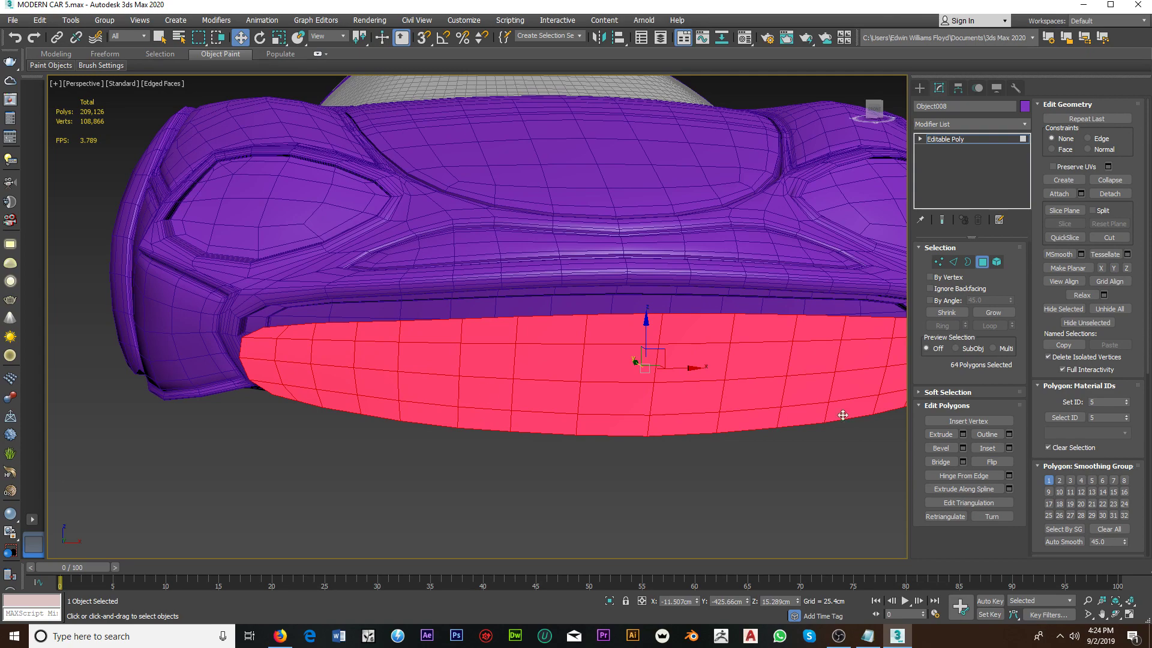
pyautogui.click(937, 262)
pyautogui.moveTo(629, 391)
pyautogui.keyDown('alt'); pyautogui.mouseDown(button='middle')
pyautogui.moveTo(565, 429)
pyautogui.moveTo(566, 456)
pyautogui.moveTo(441, 423)
pyautogui.mouseUp(button='middle'); pyautogui.keyUp('alt')
pyautogui.moveTo(400, 396); pyautogui.dragTo(401, 398)
pyautogui.moveTo(417, 430)
pyautogui.keyDown('alt'); pyautogui.mouseDown(button='middle')
pyautogui.moveTo(419, 444)
pyautogui.moveTo(414, 394)
pyautogui.mouseUp(button='middle'); pyautogui.keyUp('alt')
pyautogui.moveTo(414, 395); pyautogui.dragTo(426, 387)
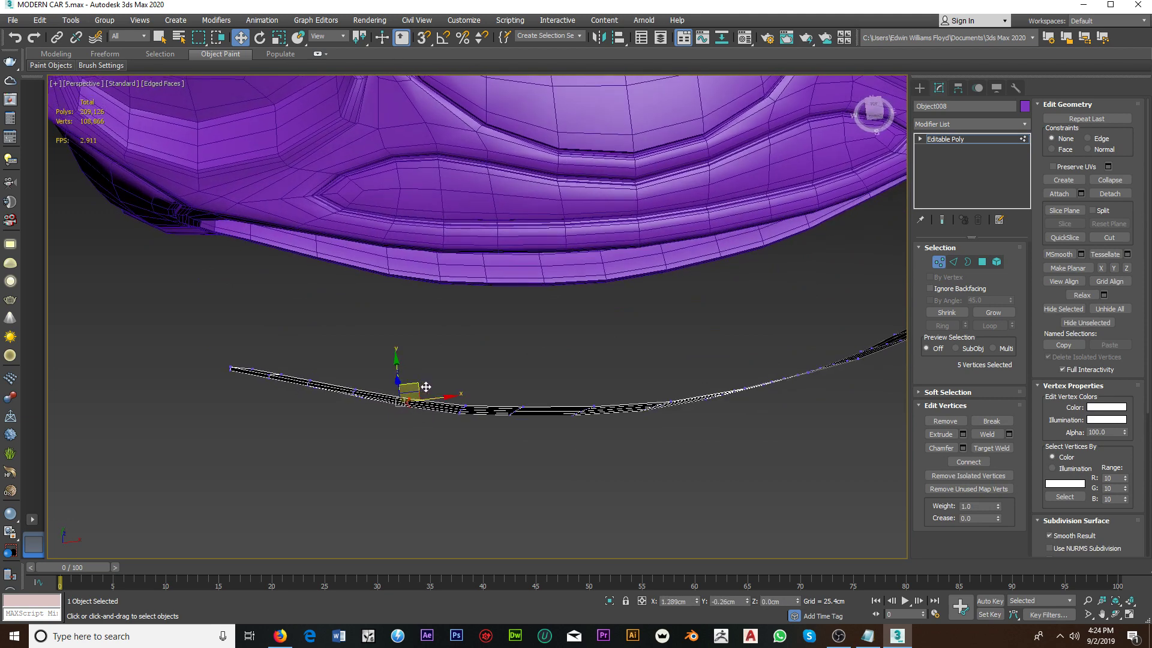
pyautogui.moveTo(426, 388)
pyautogui.keyDown('alt'); pyautogui.mouseDown(button='middle')
pyautogui.moveTo(384, 362)
pyautogui.moveTo(394, 334)
pyautogui.moveTo(404, 378)
pyautogui.mouseUp(button='middle'); pyautogui.keyUp('alt')
pyautogui.moveTo(431, 355)
pyautogui.mouseDown()
pyautogui.moveTo(459, 411)
pyautogui.moveTo(473, 376)
pyautogui.mouseUp()
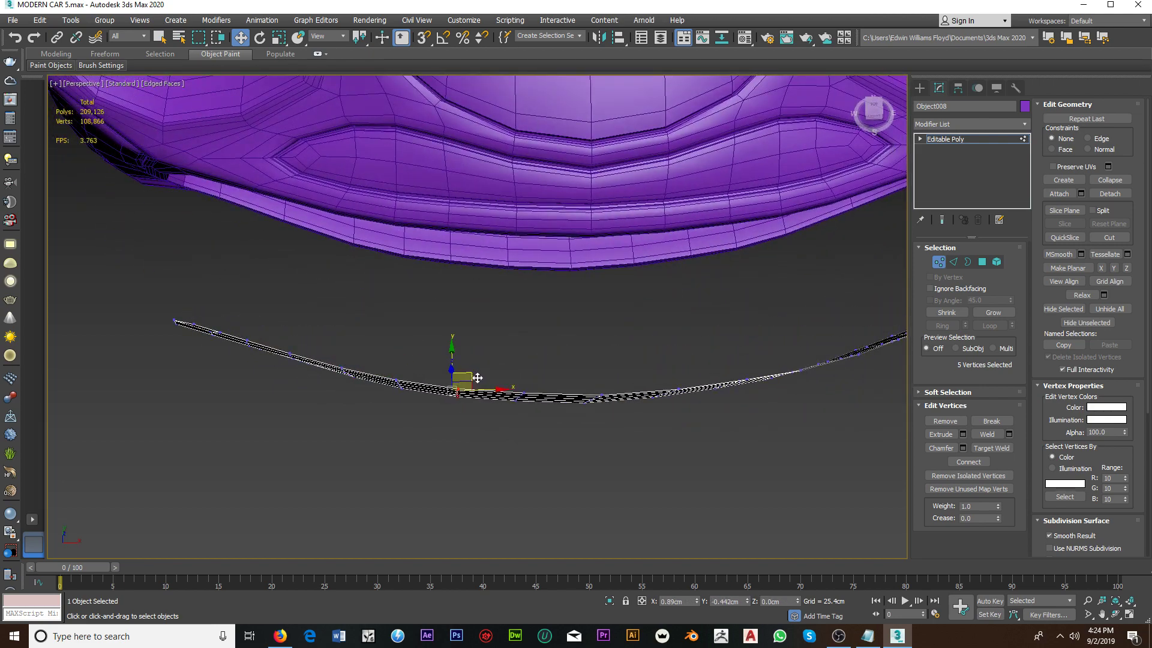
pyautogui.moveTo(474, 375)
pyautogui.keyDown('alt'); pyautogui.mouseDown(button='middle')
pyautogui.moveTo(504, 394)
pyautogui.moveTo(489, 355)
pyautogui.moveTo(528, 324)
pyautogui.moveTo(502, 323)
pyautogui.moveTo(512, 329)
pyautogui.mouseUp(button='middle'); pyautogui.keyUp('alt')
pyautogui.click(939, 261)
pyautogui.keyDown('alt'); pyautogui.moveTo(847, 307); pyautogui.dragTo(883, 286, button='middle'); pyautogui.keyUp('alt')
pyautogui.click(968, 89)
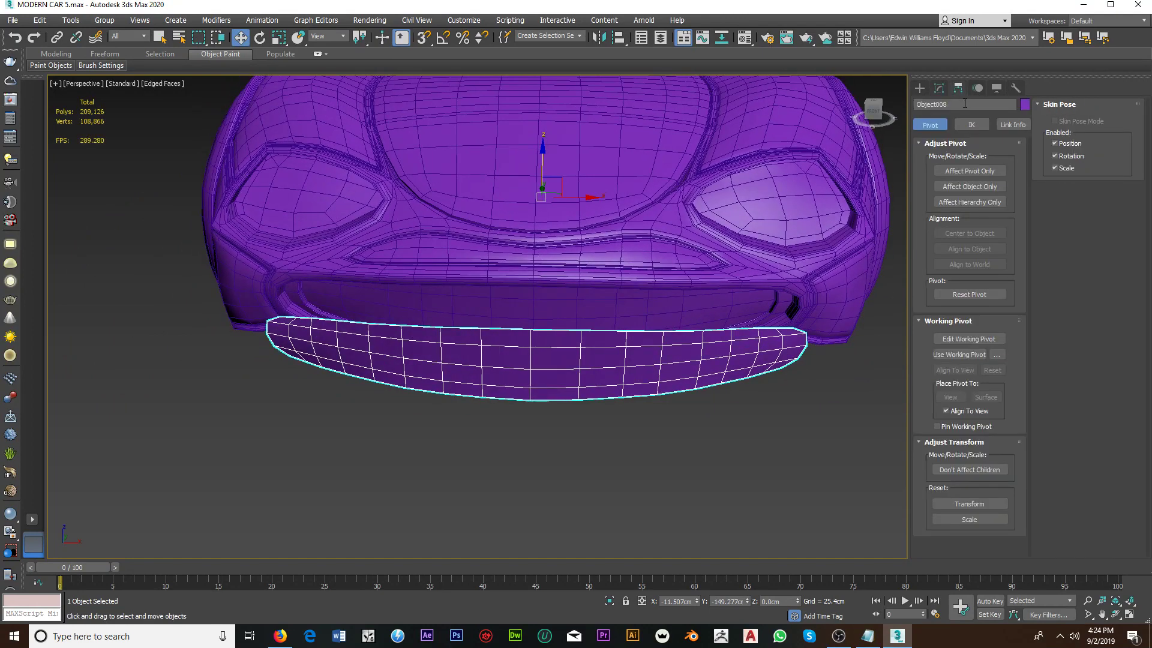
pyautogui.click(975, 169)
pyautogui.click(968, 232)
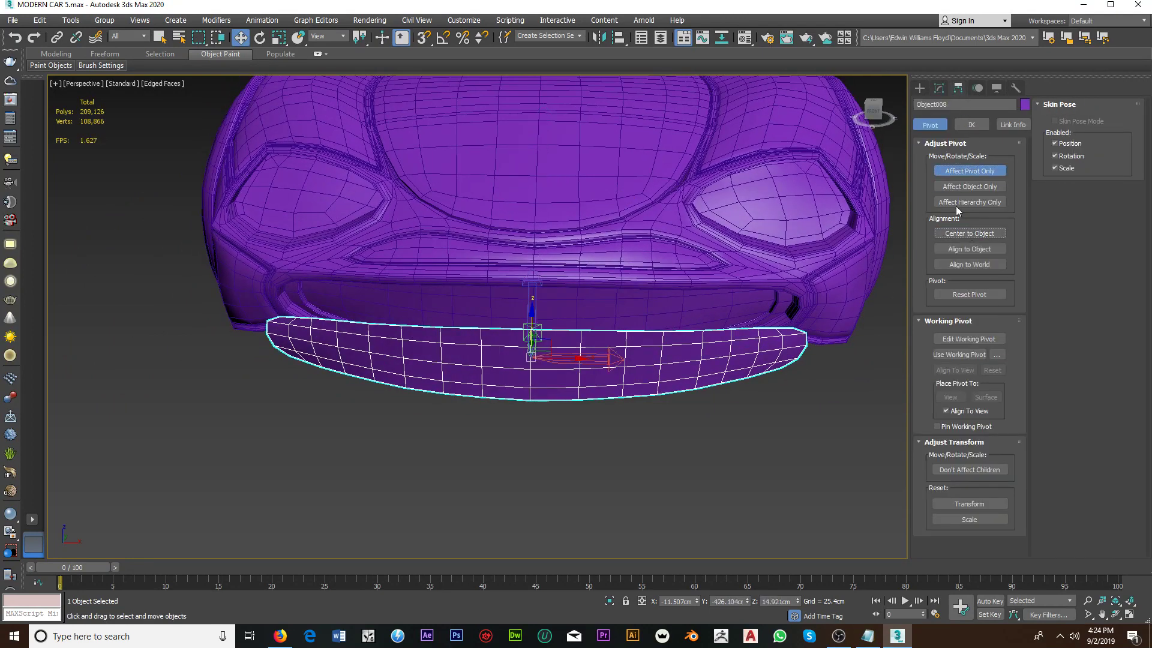
pyautogui.click(939, 88)
pyautogui.click(963, 123)
pyautogui.scroll(-10, 971, 180)
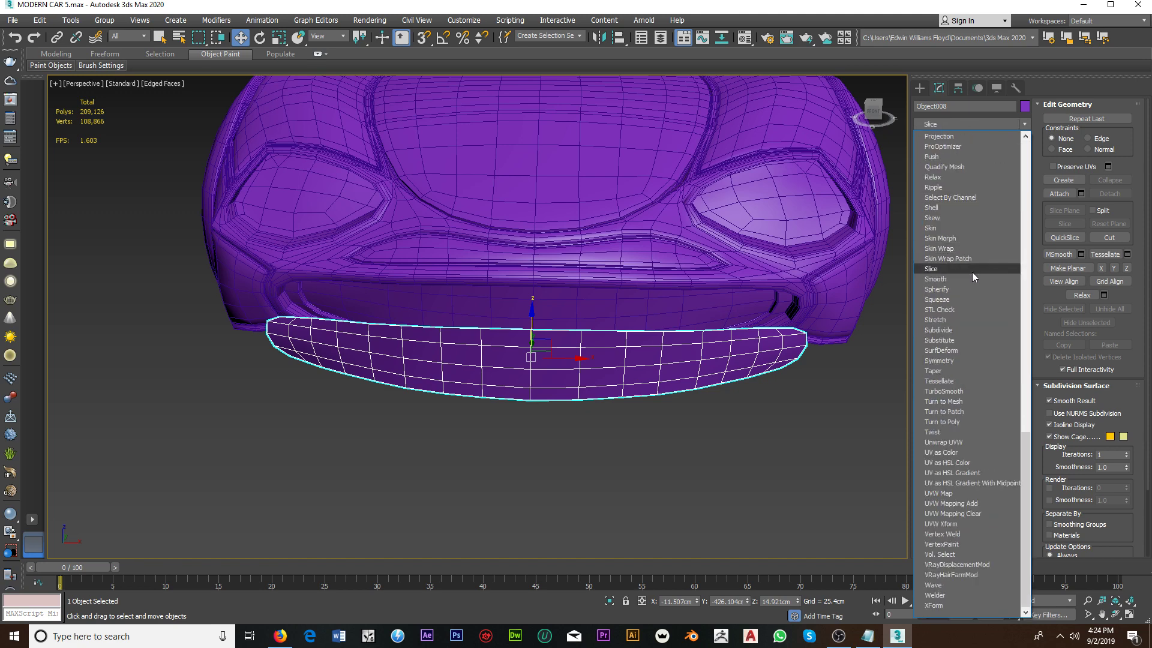
pyautogui.click(952, 362)
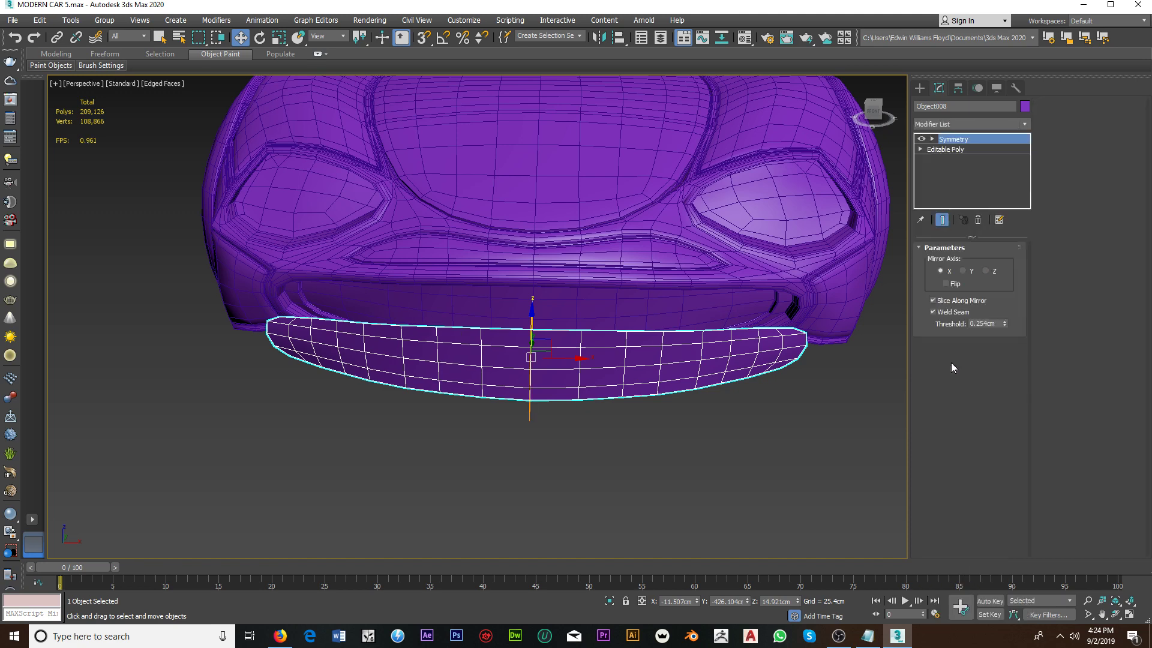
pyautogui.click(946, 285)
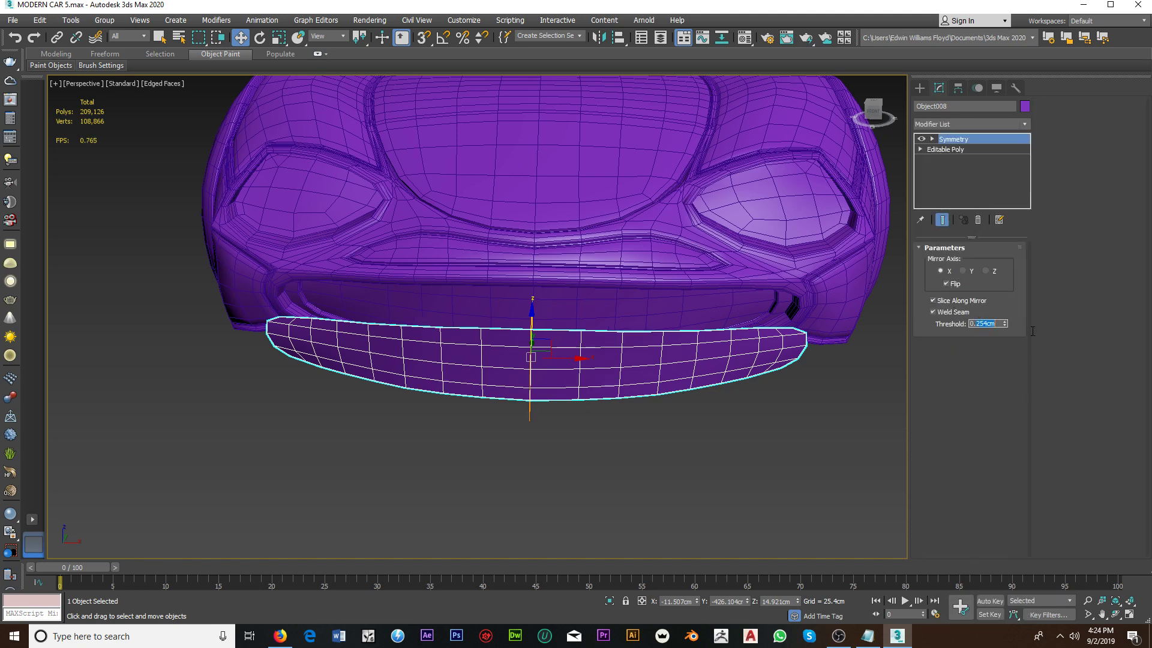
pyautogui.write('0.05')
pyautogui.press('Return')
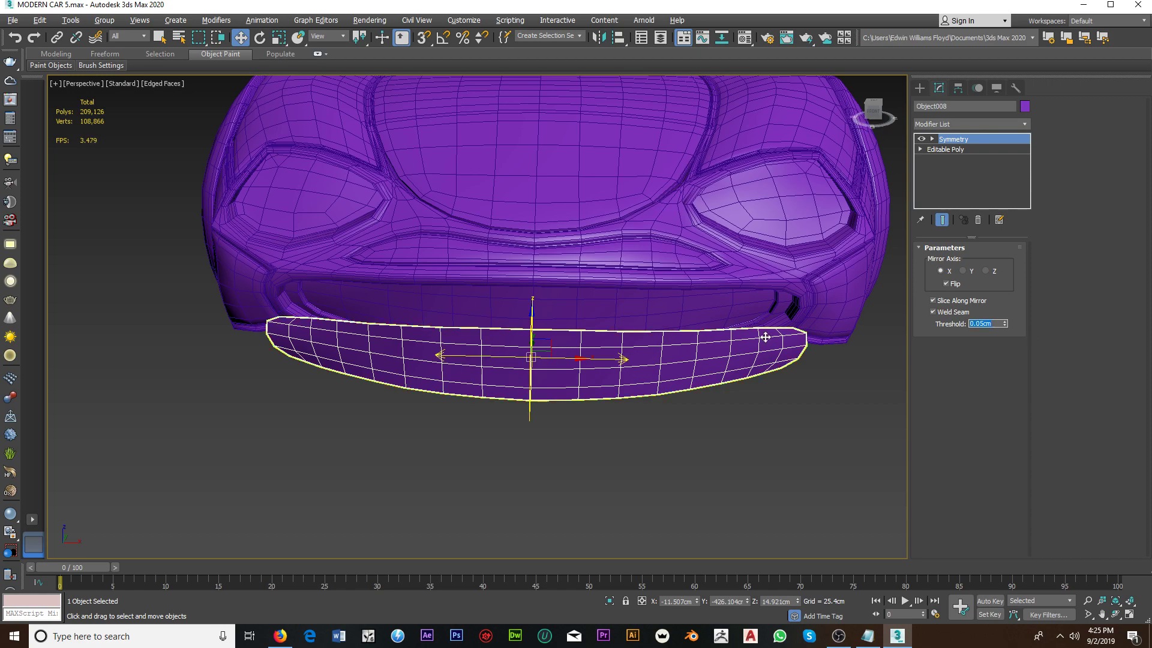
pyautogui.moveTo(765, 338)
pyautogui.keyDown('alt'); pyautogui.mouseDown(button='middle')
pyautogui.moveTo(769, 380)
pyautogui.moveTo(696, 333)
pyautogui.mouseUp(button='middle'); pyautogui.keyUp('alt')
pyautogui.rightClick(697, 332)
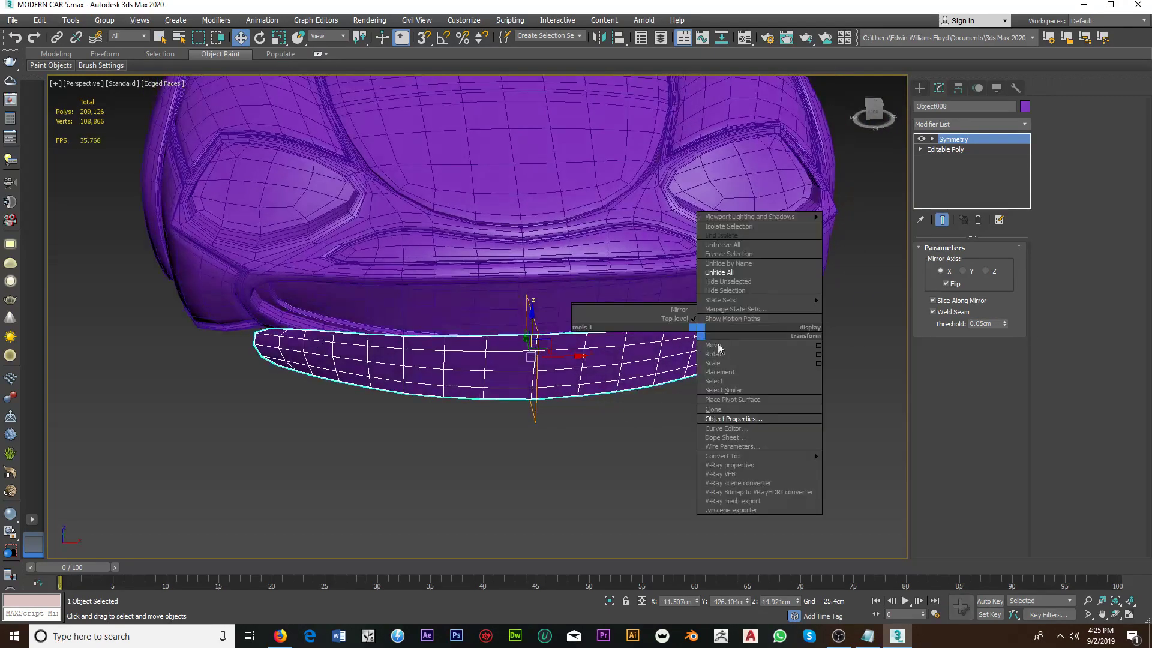
pyautogui.click(881, 465)
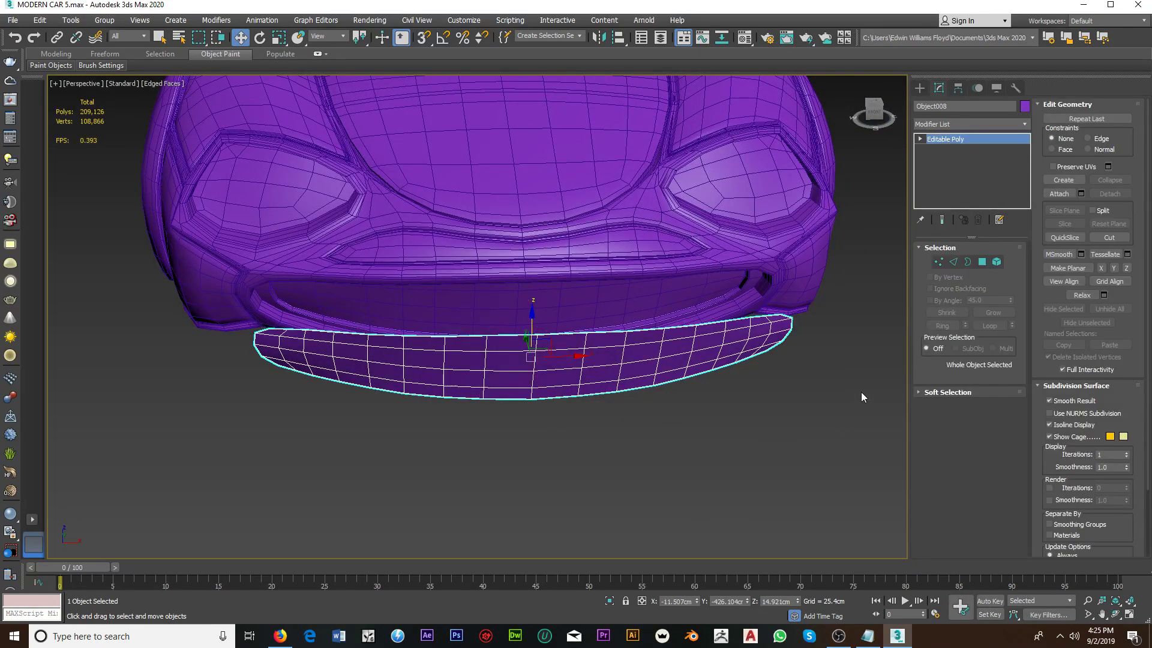
pyautogui.click(982, 262)
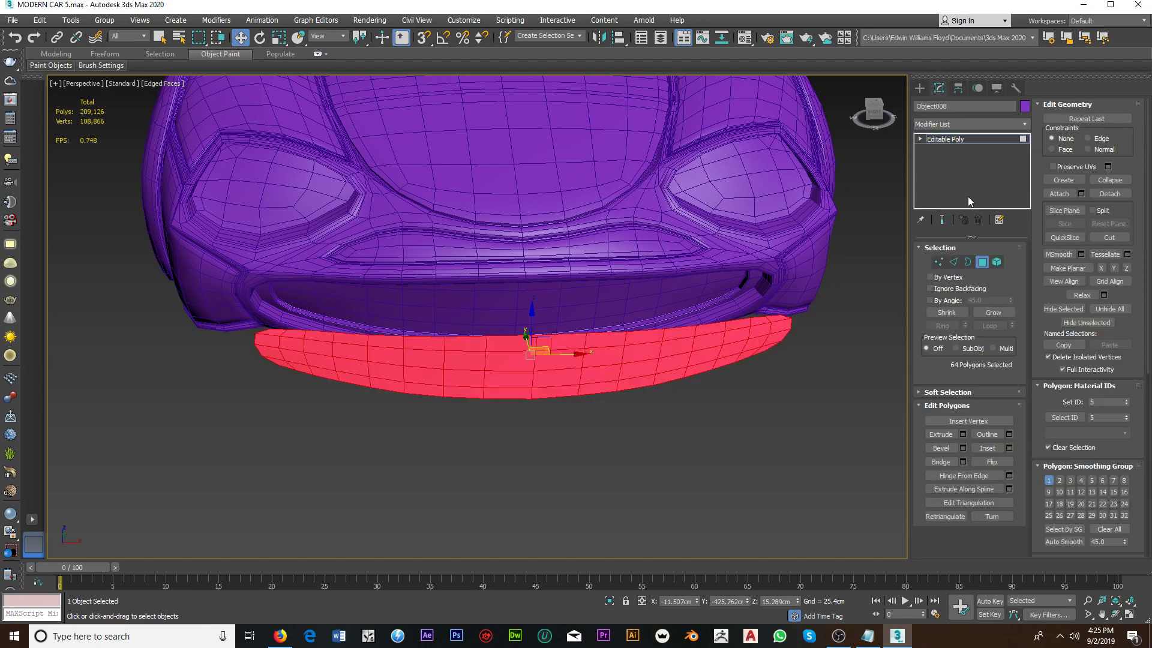
pyautogui.click(982, 124)
pyautogui.click(959, 557)
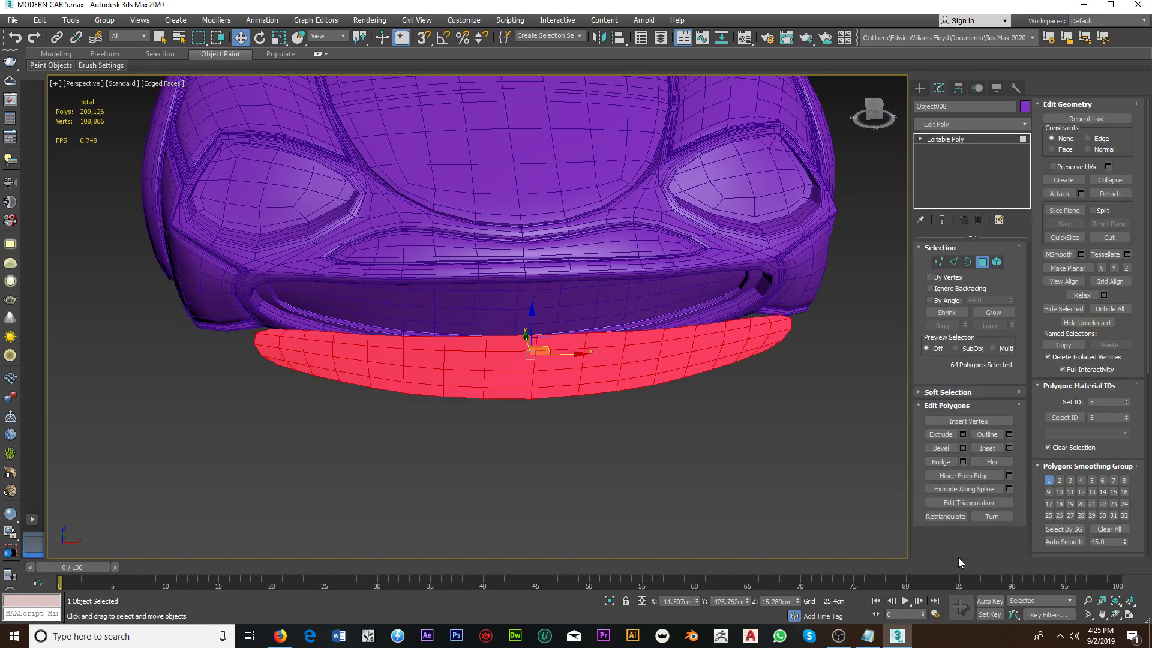
pyautogui.moveTo(465, 376)
pyautogui.keyDown('alt'); pyautogui.mouseDown(button='middle')
pyautogui.moveTo(501, 414)
pyautogui.moveTo(497, 368)
pyautogui.moveTo(468, 368)
pyautogui.mouseUp(button='middle'); pyautogui.keyUp('alt')
pyautogui.scroll(3, 501, 398)
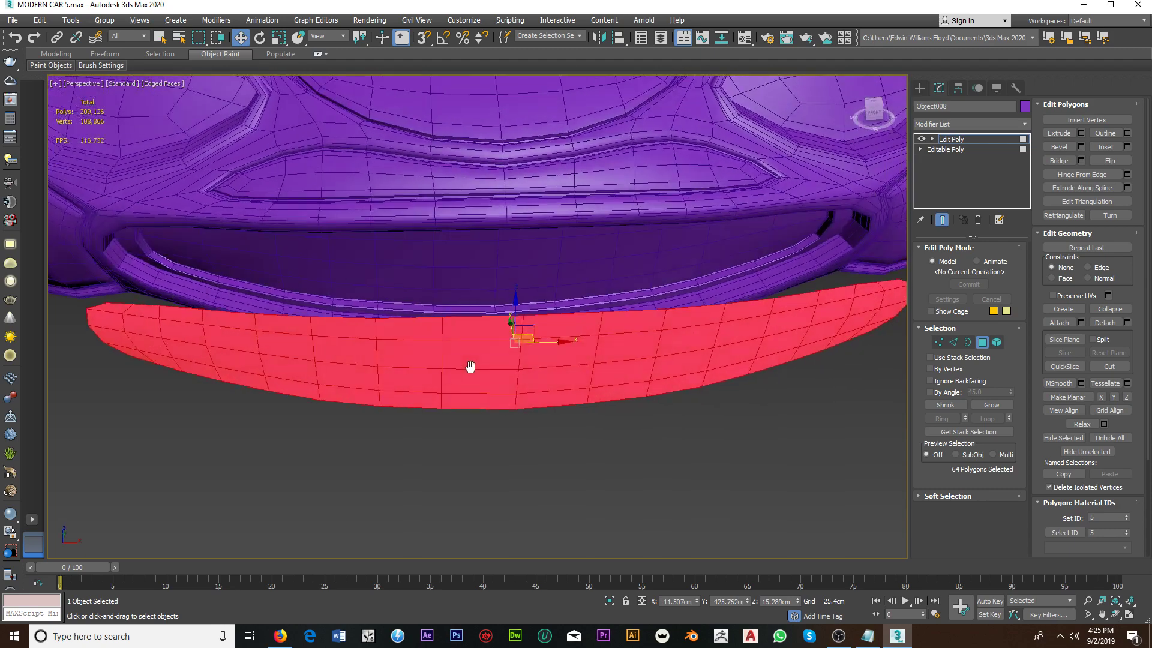
pyautogui.scroll(2, 470, 363)
pyautogui.scroll(2, 476, 356)
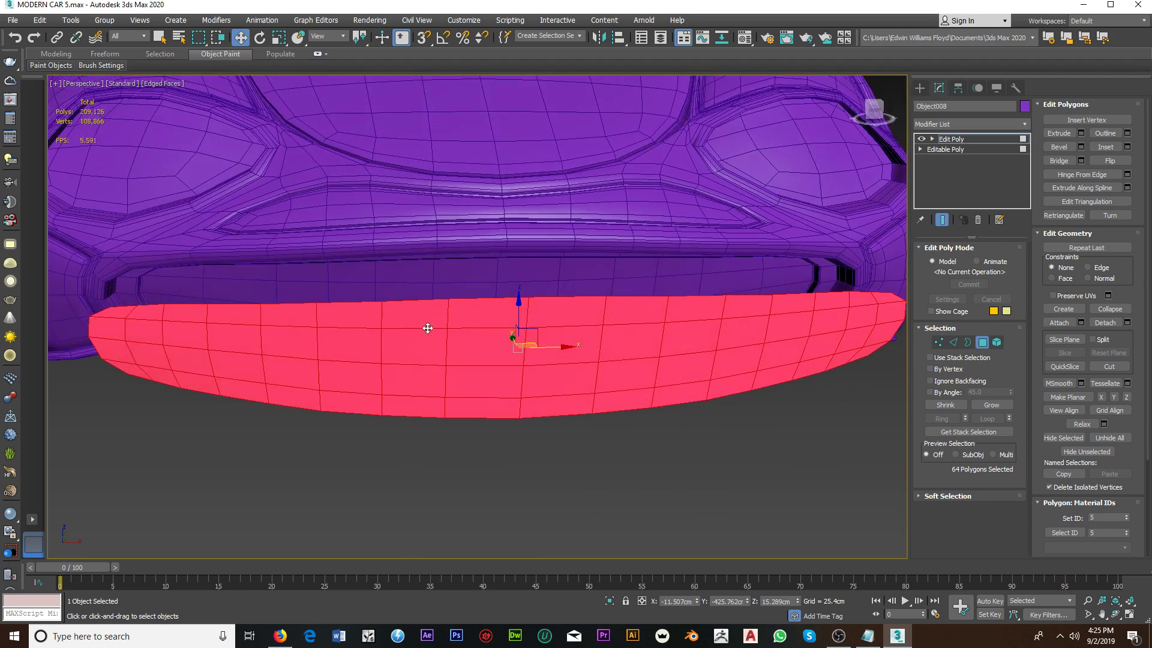
# Step: Select one vertical column of grille faces and inset it by 0.5cm
pyautogui.click(424, 320)
pyautogui.keyDown('ctrl'); pyautogui.click(421, 340); pyautogui.keyUp('ctrl')
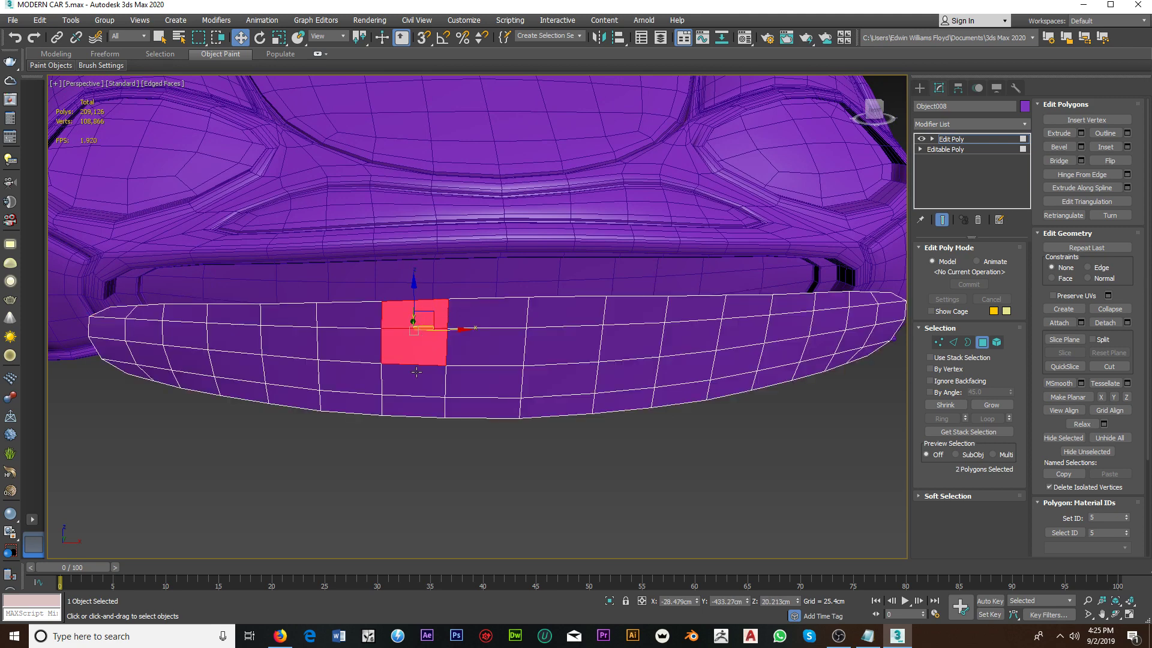
pyautogui.keyDown('ctrl'); pyautogui.click(417, 375); pyautogui.keyUp('ctrl')
pyautogui.keyDown('ctrl'); pyautogui.click(417, 403); pyautogui.keyUp('ctrl')
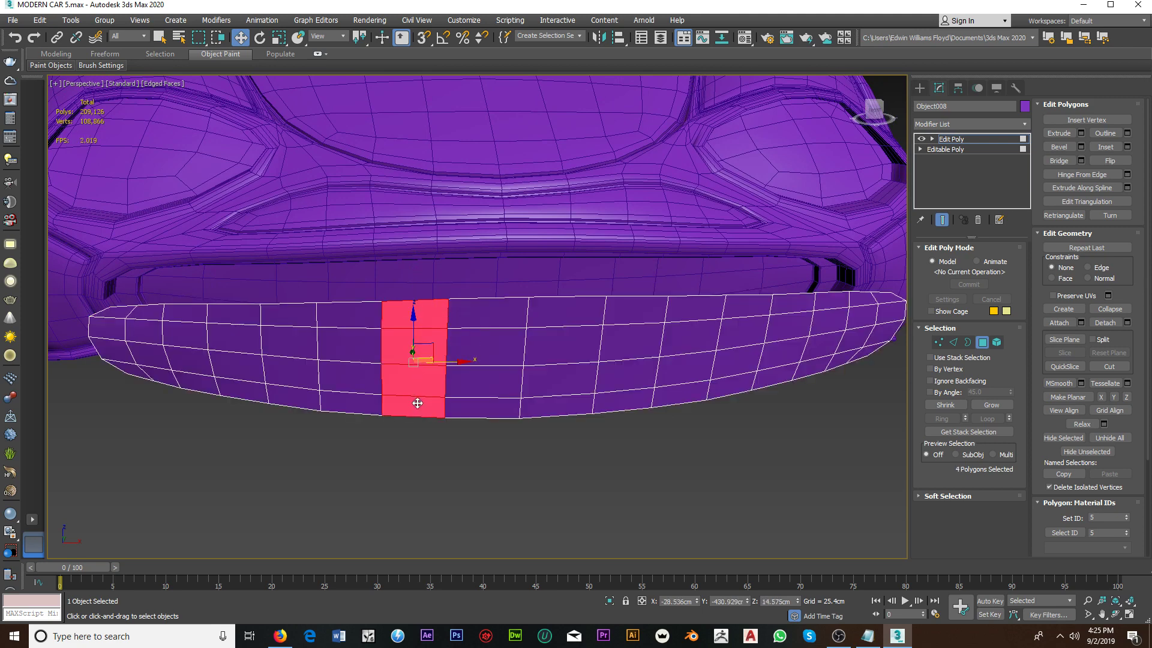
pyautogui.click(1127, 148)
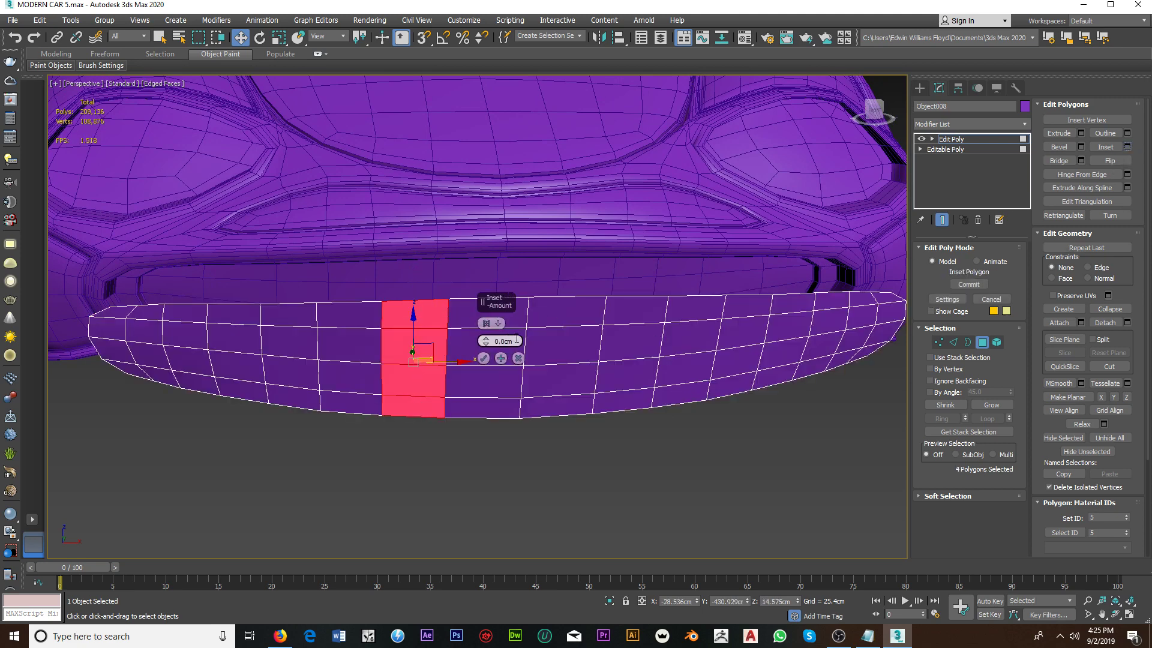
pyautogui.write('1')
pyautogui.press('Return')
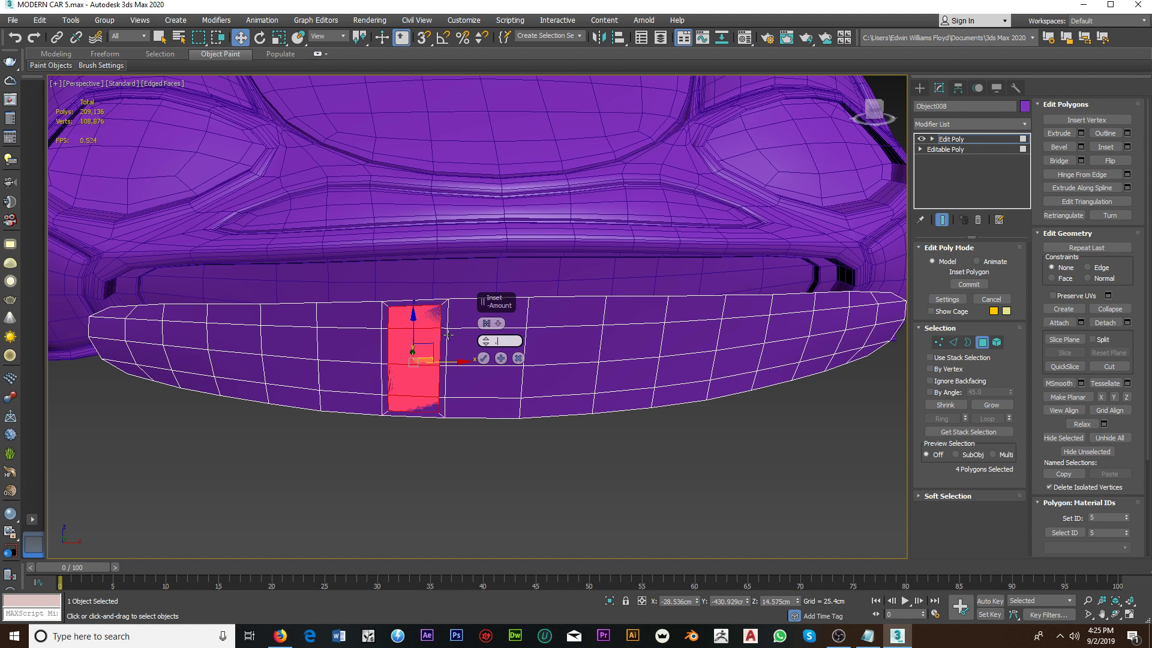
pyautogui.press('Return')
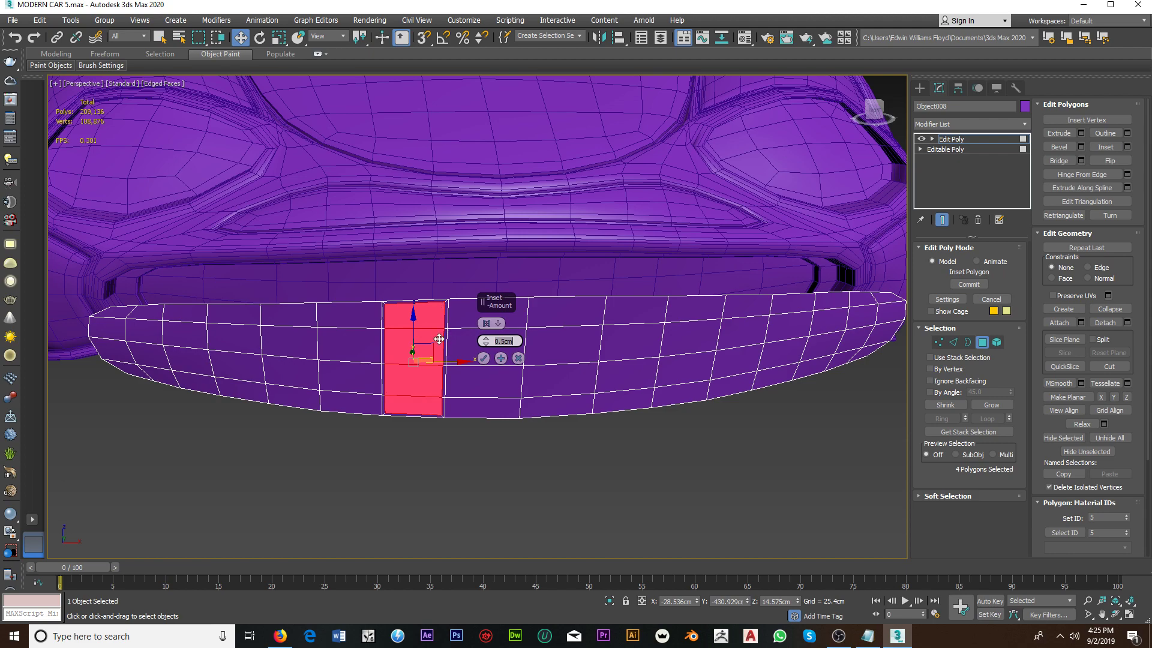
# Step: Add further alternate columns of grille faces to the selection
pyautogui.keyDown('alt'); pyautogui.moveTo(444, 348); pyautogui.dragTo(397, 400, button='middle'); pyautogui.keyUp('alt')
pyautogui.keyDown('ctrl'); pyautogui.moveTo(331, 369); pyautogui.dragTo(336, 421); pyautogui.keyUp('ctrl')
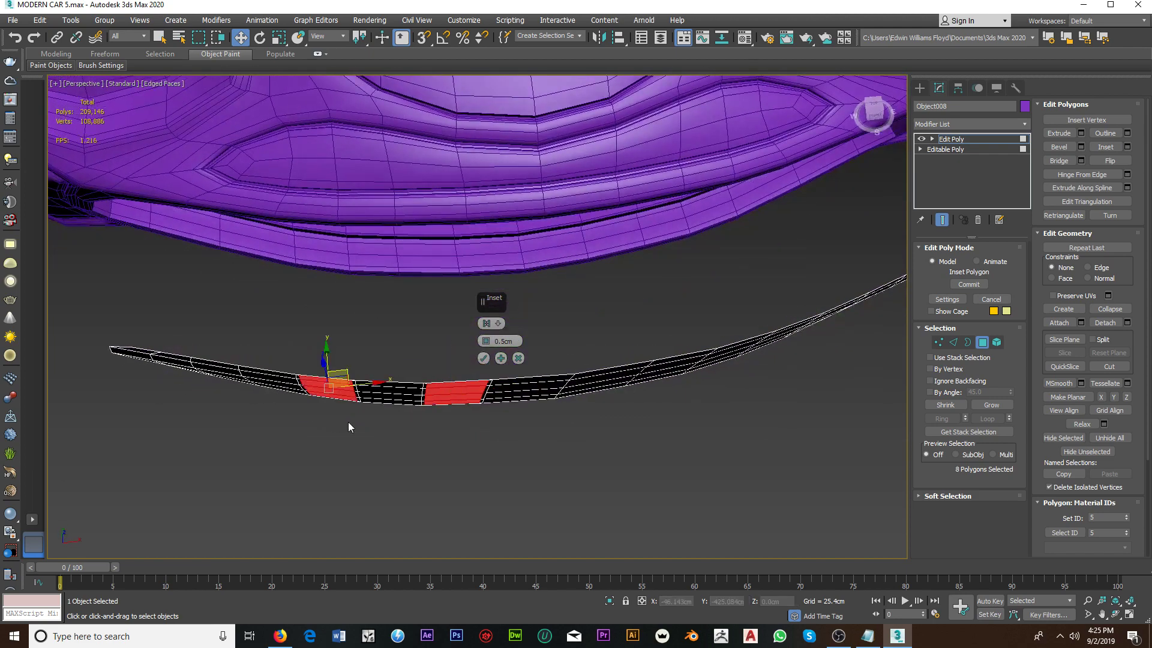
pyautogui.moveTo(350, 424); pyautogui.dragTo(181, 407, button='middle')
pyautogui.moveTo(401, 400)
pyautogui.keyDown('alt'); pyautogui.mouseDown(button='middle')
pyautogui.moveTo(296, 429)
pyautogui.moveTo(384, 408)
pyautogui.mouseUp(button='middle'); pyautogui.keyUp('alt')
pyautogui.keyDown('ctrl'); pyautogui.click(412, 413); pyautogui.keyUp('ctrl')
pyautogui.keyDown('alt'); pyautogui.moveTo(480, 459); pyautogui.dragTo(378, 449, button='middle'); pyautogui.keyUp('alt')
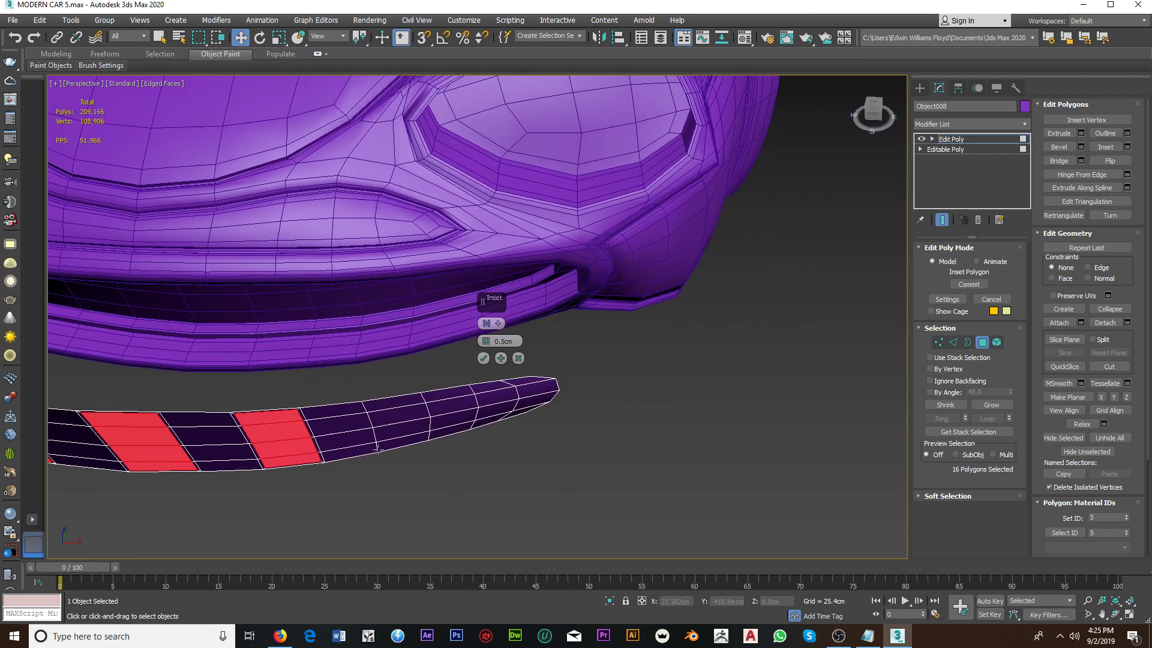
pyautogui.keyDown('ctrl'); pyautogui.moveTo(403, 465); pyautogui.dragTo(399, 471); pyautogui.keyUp('ctrl')
pyautogui.moveTo(399, 471)
pyautogui.keyDown('alt'); pyautogui.mouseDown(button='middle')
pyautogui.moveTo(463, 456)
pyautogui.moveTo(442, 489)
pyautogui.moveTo(459, 445)
pyautogui.moveTo(475, 449)
pyautogui.mouseUp(button='middle'); pyautogui.keyUp('alt')
pyautogui.keyDown('ctrl'); pyautogui.click(447, 453); pyautogui.keyUp('ctrl')
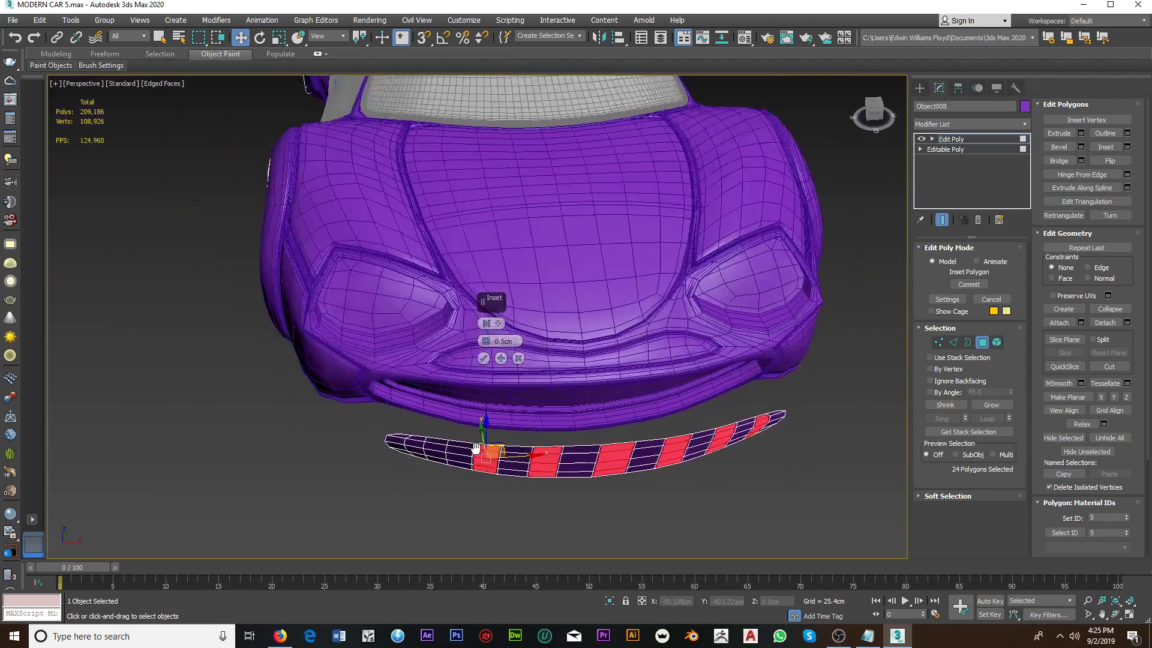
# Step: Add two more alternate columns and apply the 0.5cm inset to the selected columns
pyautogui.scroll(5, 447, 428)
pyautogui.scroll(-5, 461, 487)
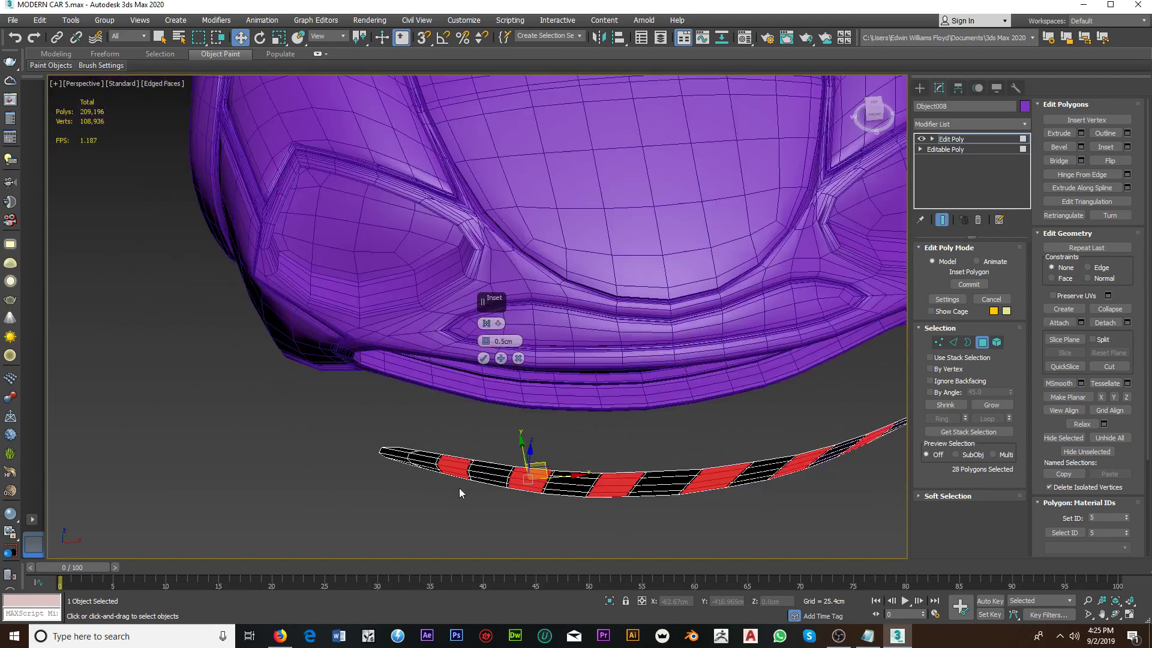
pyautogui.keyDown('ctrl'); pyautogui.click(462, 488); pyautogui.keyUp('ctrl')
pyautogui.keyDown('alt'); pyautogui.moveTo(463, 488); pyautogui.dragTo(488, 458, button='middle'); pyautogui.keyUp('alt')
pyautogui.scroll(5, 474, 432)
pyautogui.keyDown('ctrl'); pyautogui.click(460, 441); pyautogui.keyUp('ctrl')
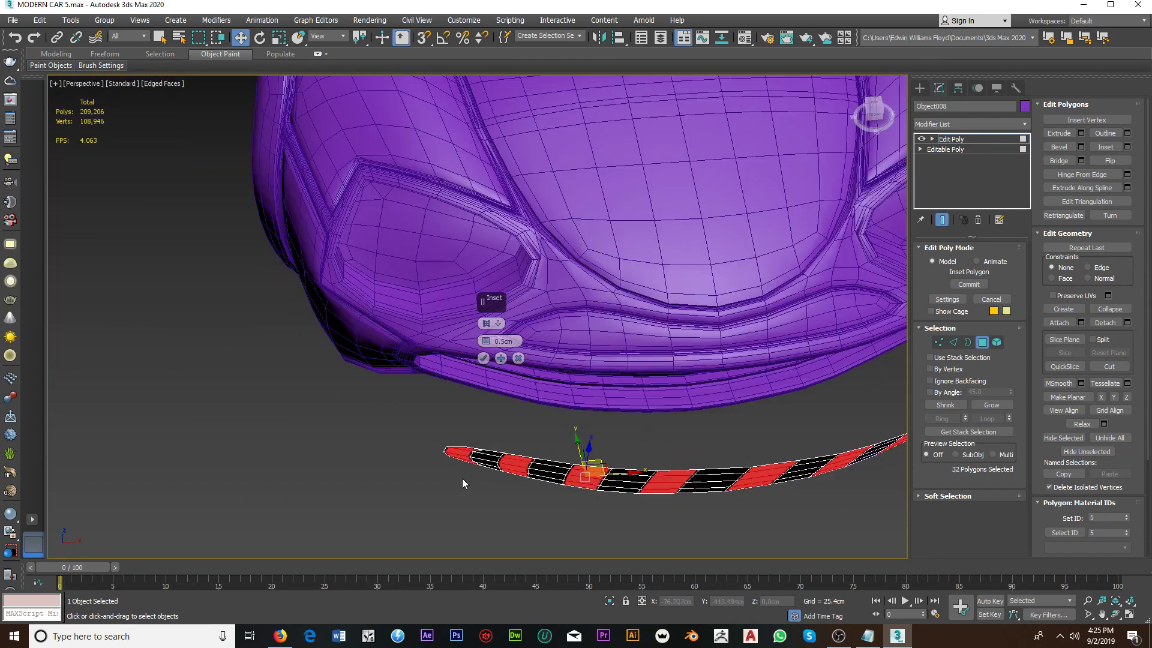
pyautogui.scroll(-3, 456, 456)
pyautogui.scroll(-3, 431, 450)
pyautogui.scroll(-2, 417, 447)
pyautogui.scroll(2, 417, 447)
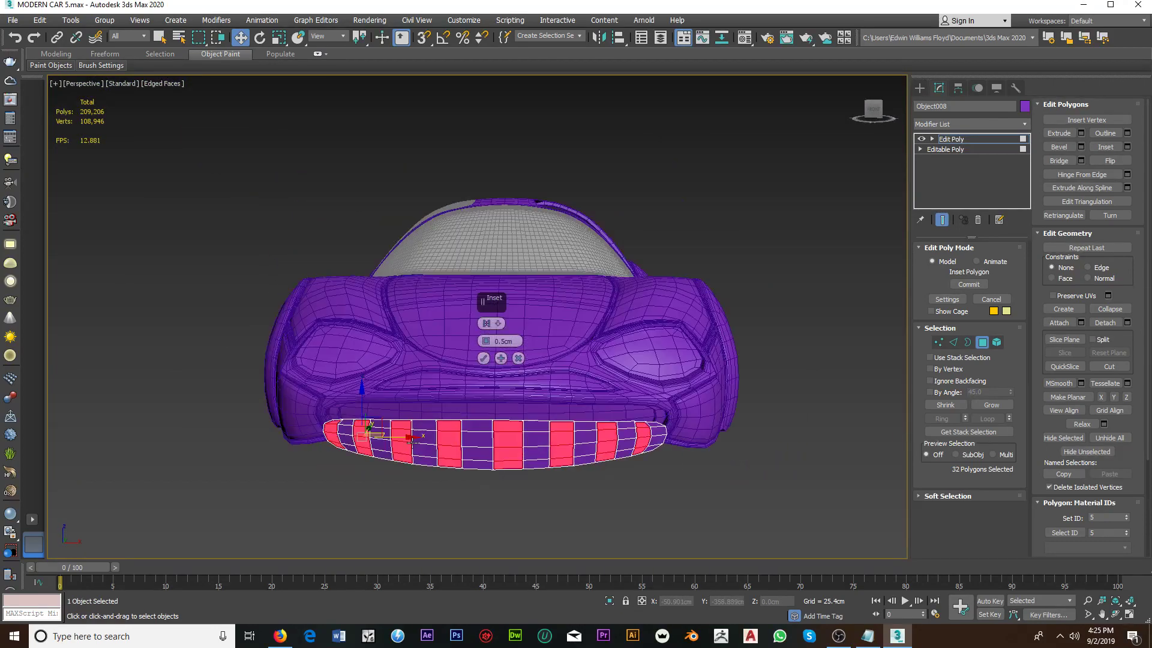
pyautogui.scroll(2, 420, 450)
pyautogui.scroll(2, 420, 456)
pyautogui.scroll(2, 421, 480)
pyautogui.keyDown('alt'); pyautogui.moveTo(421, 495); pyautogui.dragTo(436, 478, button='middle'); pyautogui.keyUp('alt')
pyautogui.click(484, 358)
# Step: Start a new selection of three alternate grille columns
pyautogui.scroll(2, 411, 432)
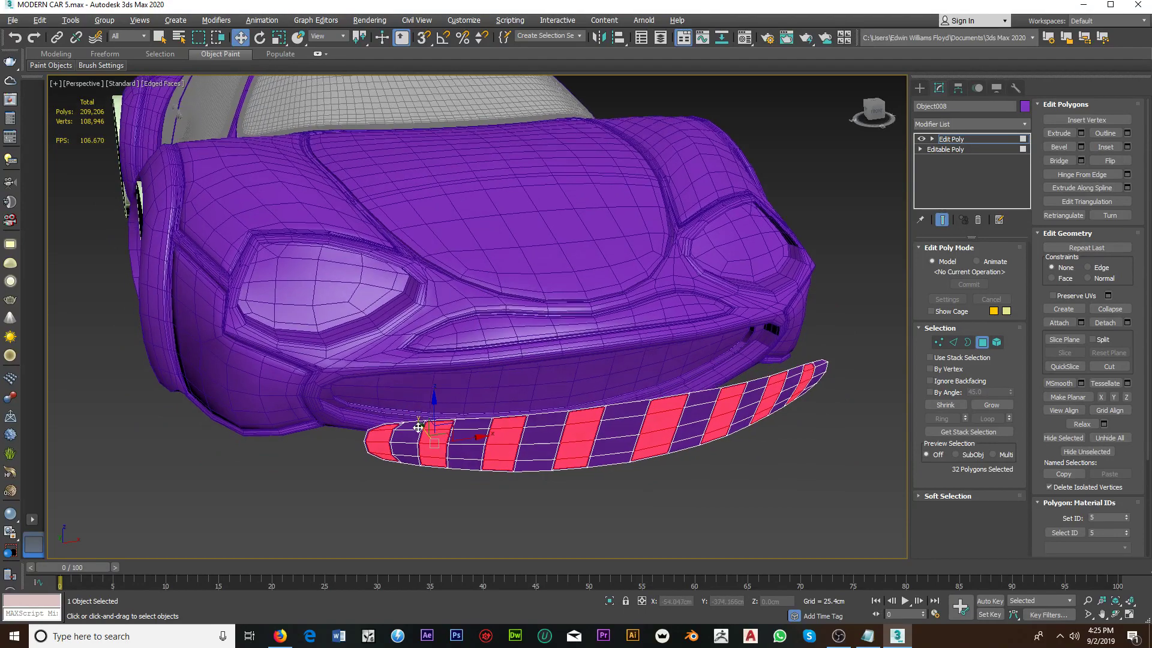
pyautogui.moveTo(412, 432)
pyautogui.keyDown('alt'); pyautogui.mouseDown(button='middle')
pyautogui.moveTo(414, 462)
pyautogui.moveTo(417, 394)
pyautogui.mouseUp(button='middle'); pyautogui.keyUp('alt')
pyautogui.click(412, 485)
pyautogui.keyDown('ctrl'); pyautogui.click(414, 444); pyautogui.keyUp('ctrl')
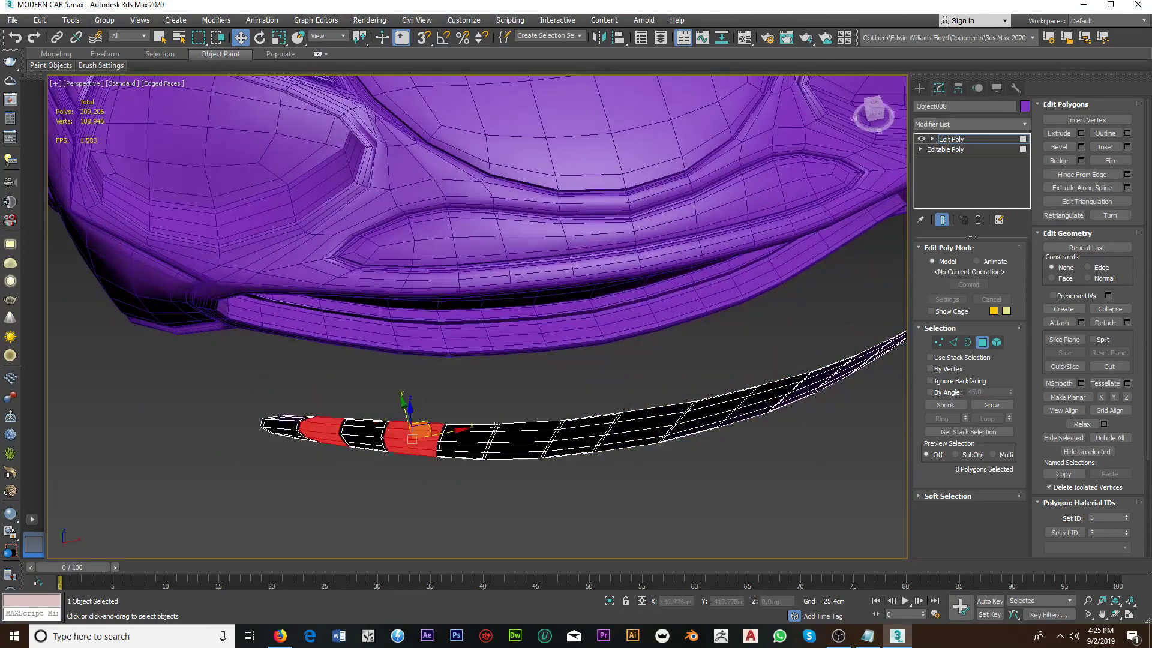
pyautogui.keyDown('ctrl'); pyautogui.click(465, 441); pyautogui.keyUp('ctrl')
pyautogui.keyDown('alt'); pyautogui.moveTo(465, 441); pyautogui.dragTo(486, 482, button='middle'); pyautogui.keyUp('alt')
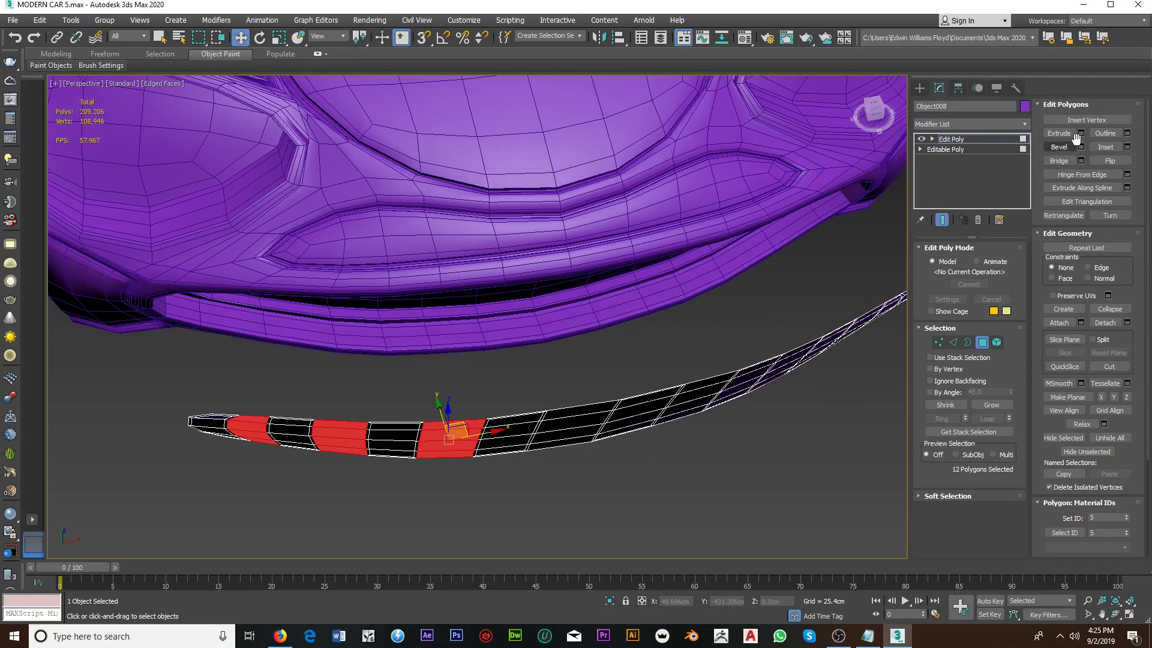
# Step: Add the remaining alternate columns, including the grille tip, and inset them by 0.5cm
pyautogui.click(1127, 147)
pyautogui.keyDown('alt'); pyautogui.moveTo(748, 432); pyautogui.dragTo(602, 417, button='middle'); pyautogui.keyUp('alt')
pyautogui.keyDown('ctrl'); pyautogui.moveTo(486, 500); pyautogui.dragTo(488, 498); pyautogui.keyUp('ctrl')
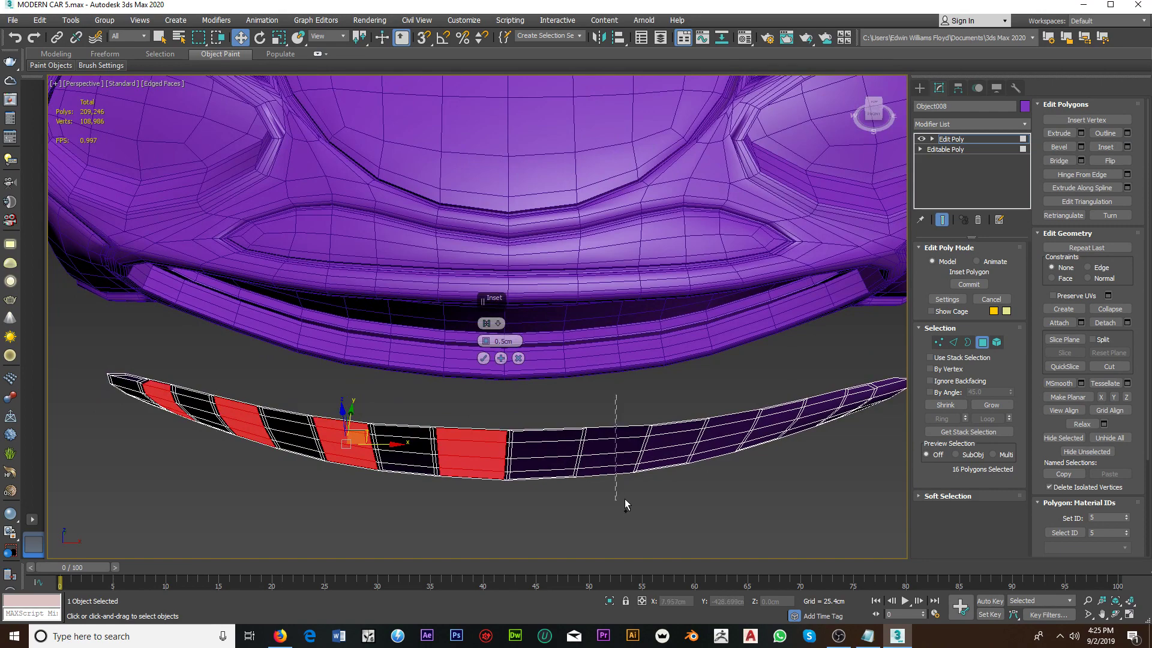
pyautogui.keyDown('ctrl'); pyautogui.moveTo(625, 498); pyautogui.dragTo(625, 498); pyautogui.keyUp('ctrl')
pyautogui.moveTo(625, 498)
pyautogui.keyDown('alt'); pyautogui.mouseDown(button='middle')
pyautogui.moveTo(504, 472)
pyautogui.moveTo(462, 396)
pyautogui.mouseUp(button='middle'); pyautogui.keyUp('alt')
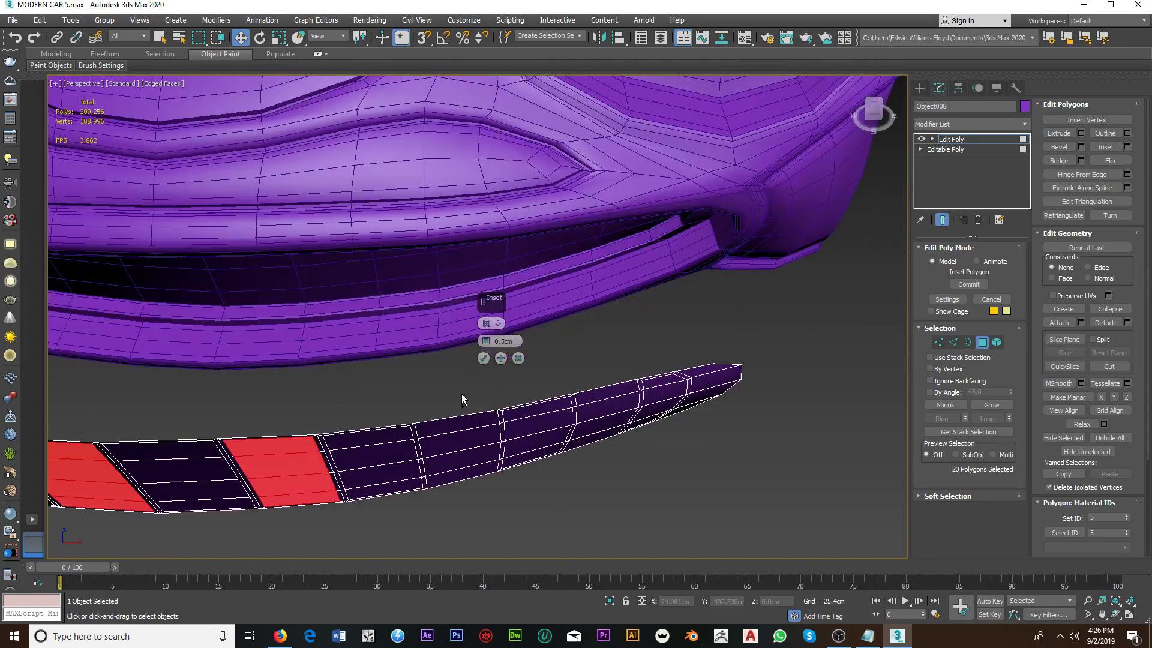
pyautogui.keyDown('ctrl'); pyautogui.click(601, 414); pyautogui.keyUp('ctrl')
pyautogui.moveTo(604, 466)
pyautogui.keyDown('alt'); pyautogui.mouseDown(button='middle')
pyautogui.moveTo(488, 456)
pyautogui.moveTo(462, 428)
pyautogui.mouseUp(button='middle'); pyautogui.keyUp('alt')
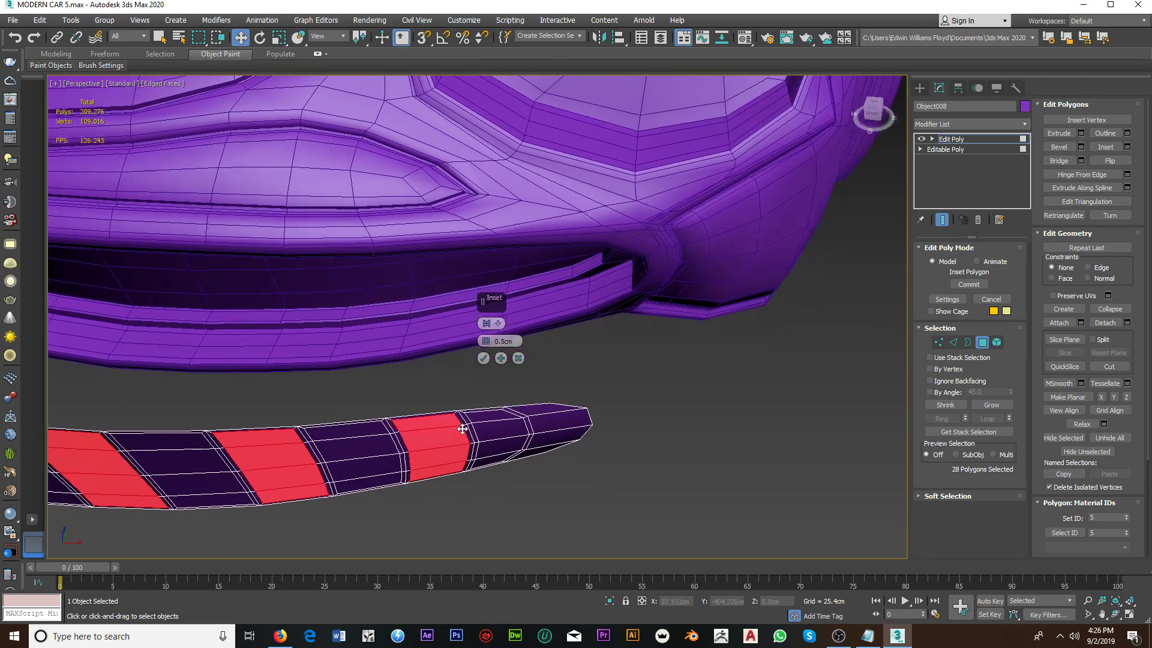
pyautogui.keyDown('ctrl'); pyautogui.moveTo(594, 475); pyautogui.dragTo(591, 468); pyautogui.keyUp('ctrl')
pyautogui.keyDown('alt'); pyautogui.moveTo(591, 468); pyautogui.dragTo(511, 377, button='middle'); pyautogui.keyUp('alt')
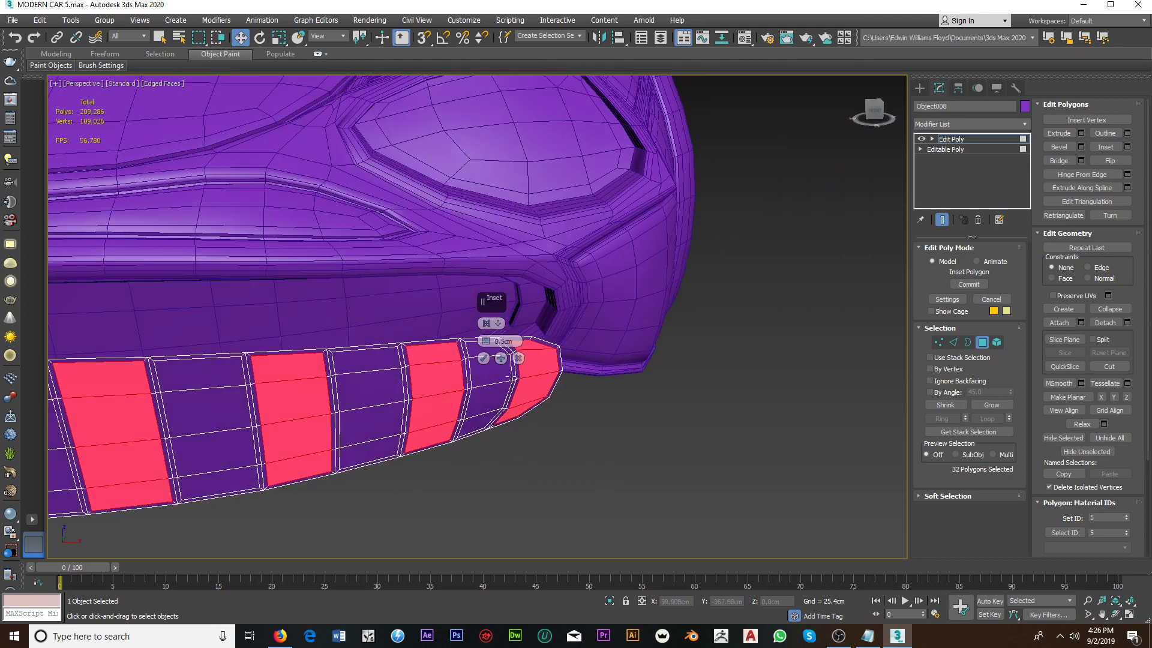
pyautogui.click(485, 359)
# Step: Select the faces of three more slat columns, four faces each
pyautogui.keyDown('ctrl'); pyautogui.click(394, 363); pyautogui.keyUp('ctrl')
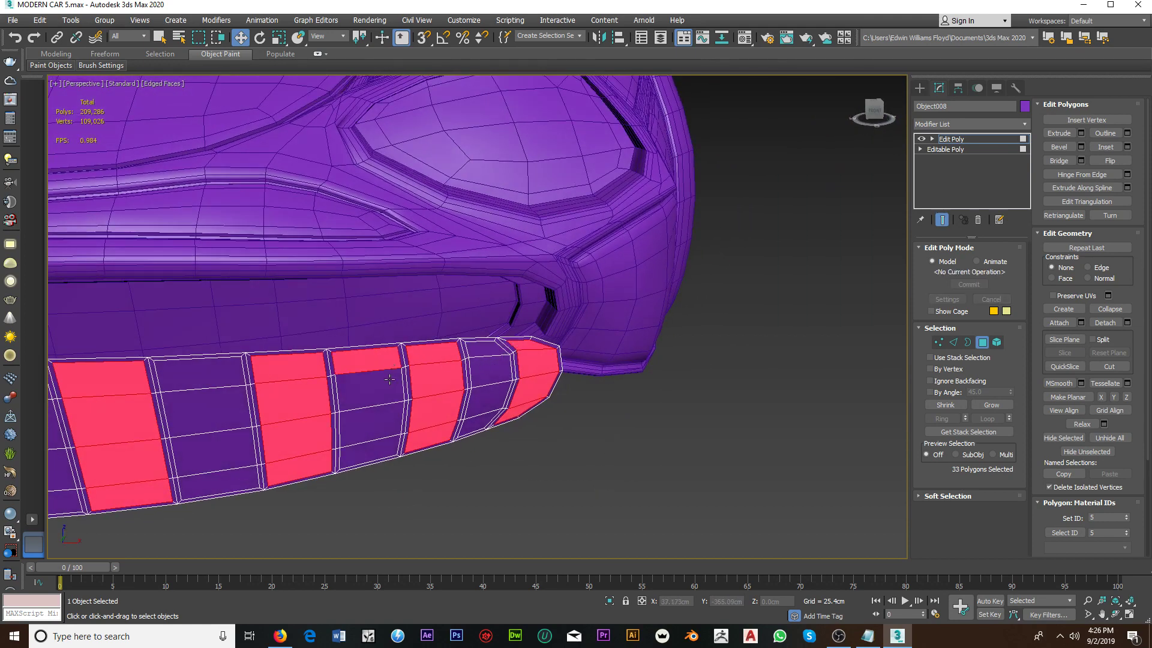
pyautogui.keyDown('ctrl'); pyautogui.click(389, 387); pyautogui.keyUp('ctrl')
pyautogui.keyDown('ctrl'); pyautogui.click(382, 414); pyautogui.keyUp('ctrl')
pyautogui.keyDown('ctrl'); pyautogui.click(375, 443); pyautogui.keyUp('ctrl')
pyautogui.keyDown('ctrl'); pyautogui.click(485, 421); pyautogui.keyUp('ctrl')
pyautogui.keyDown('ctrl'); pyautogui.click(483, 398); pyautogui.keyUp('ctrl')
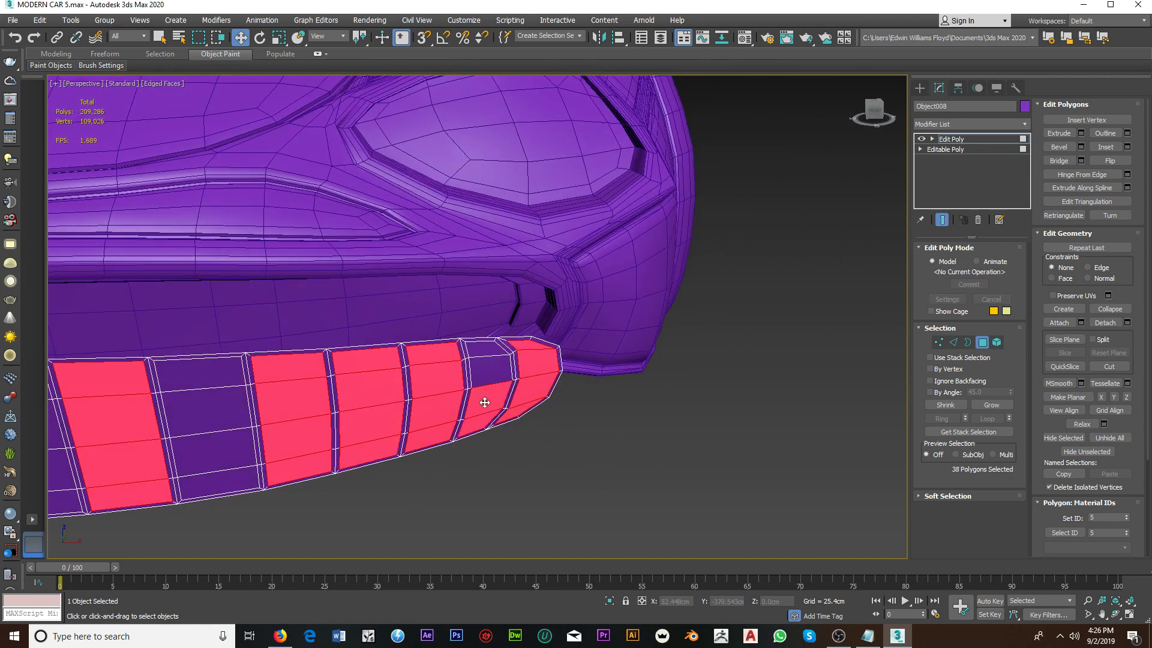
pyautogui.keyDown('ctrl'); pyautogui.click(481, 374); pyautogui.keyUp('ctrl')
pyautogui.keyDown('ctrl'); pyautogui.click(480, 348); pyautogui.keyUp('ctrl')
pyautogui.keyDown('alt'); pyautogui.moveTo(480, 347); pyautogui.dragTo(581, 349, button='middle'); pyautogui.keyUp('alt')
pyautogui.keyDown('ctrl'); pyautogui.click(511, 339); pyautogui.keyUp('ctrl')
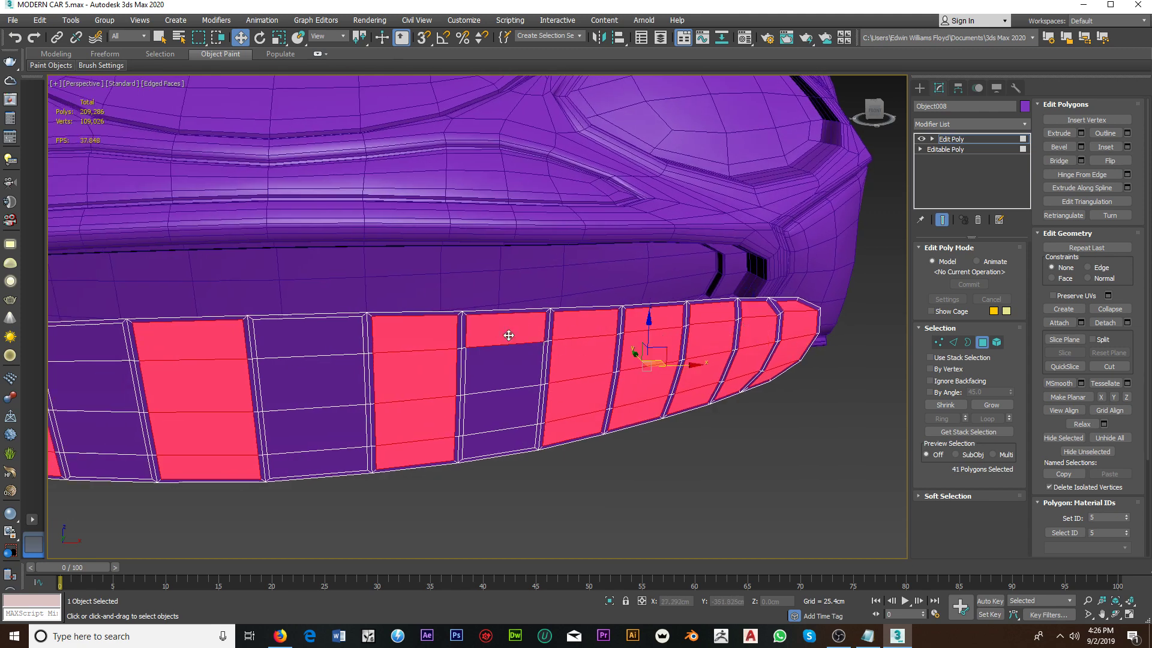
pyautogui.keyDown('ctrl'); pyautogui.click(498, 369); pyautogui.keyUp('ctrl')
pyautogui.keyDown('ctrl'); pyautogui.click(487, 401); pyautogui.keyUp('ctrl')
pyautogui.keyDown('ctrl'); pyautogui.click(483, 440); pyautogui.keyUp('ctrl')
pyautogui.moveTo(482, 440)
pyautogui.mouseDown(button='middle')
pyautogui.moveTo(489, 429)
pyautogui.moveTo(758, 422)
pyautogui.mouseUp(button='middle')
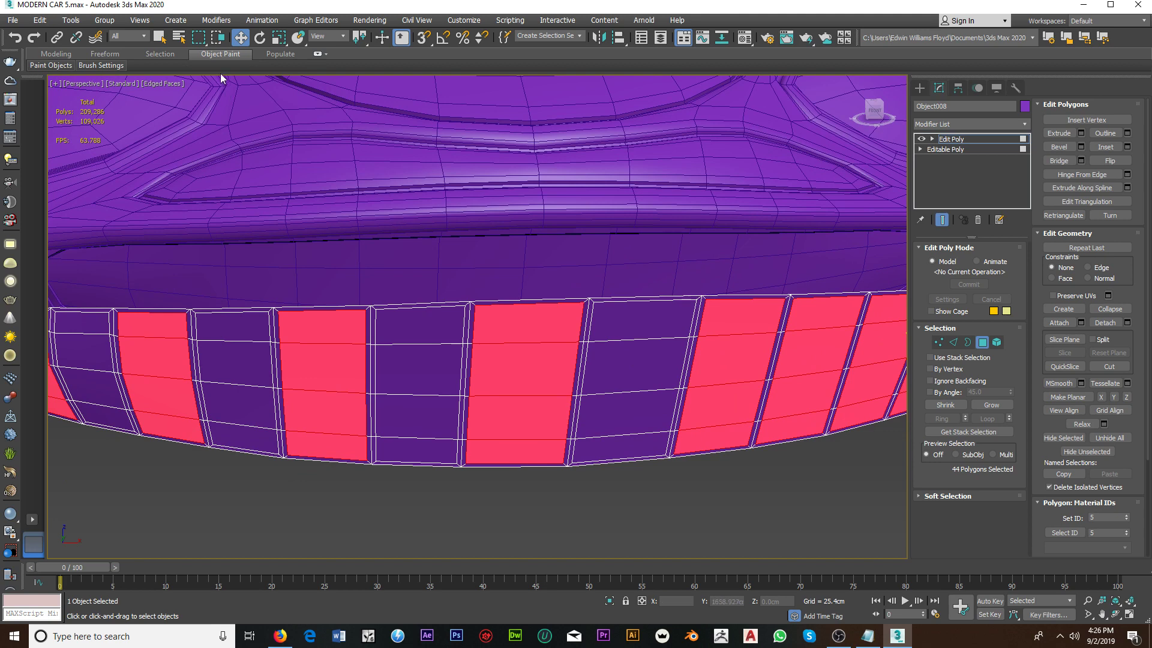
# Step: Add the remaining grille columns, including the tip column, to reach 64 selected polygons
pyautogui.keyDown('ctrl'); pyautogui.click(627, 327); pyautogui.keyUp('ctrl')
pyautogui.keyDown('ctrl'); pyautogui.click(635, 367); pyautogui.keyUp('ctrl')
pyautogui.keyDown('ctrl'); pyautogui.click(637, 414); pyautogui.keyUp('ctrl')
pyautogui.keyDown('ctrl'); pyautogui.click(637, 445); pyautogui.keyUp('ctrl')
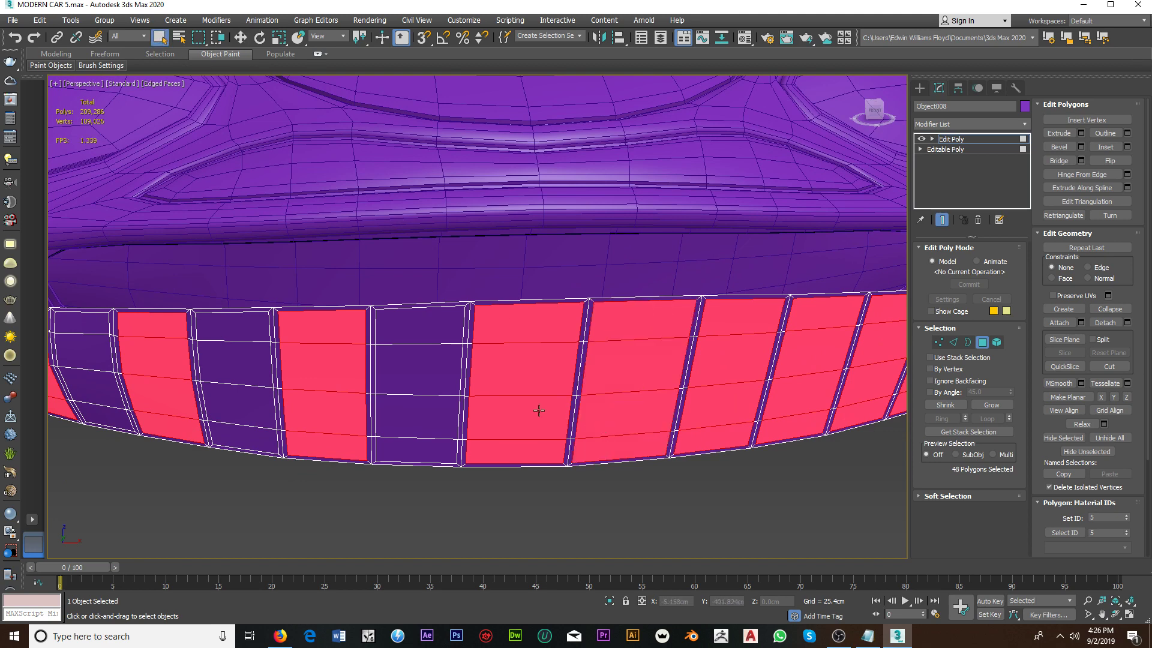
pyautogui.keyDown('ctrl'); pyautogui.moveTo(401, 337); pyautogui.dragTo(414, 451); pyautogui.keyUp('ctrl')
pyautogui.moveTo(414, 452)
pyautogui.keyDown('alt'); pyautogui.mouseDown(button='middle')
pyautogui.moveTo(494, 412)
pyautogui.moveTo(679, 380)
pyautogui.mouseUp(button='middle'); pyautogui.keyUp('alt')
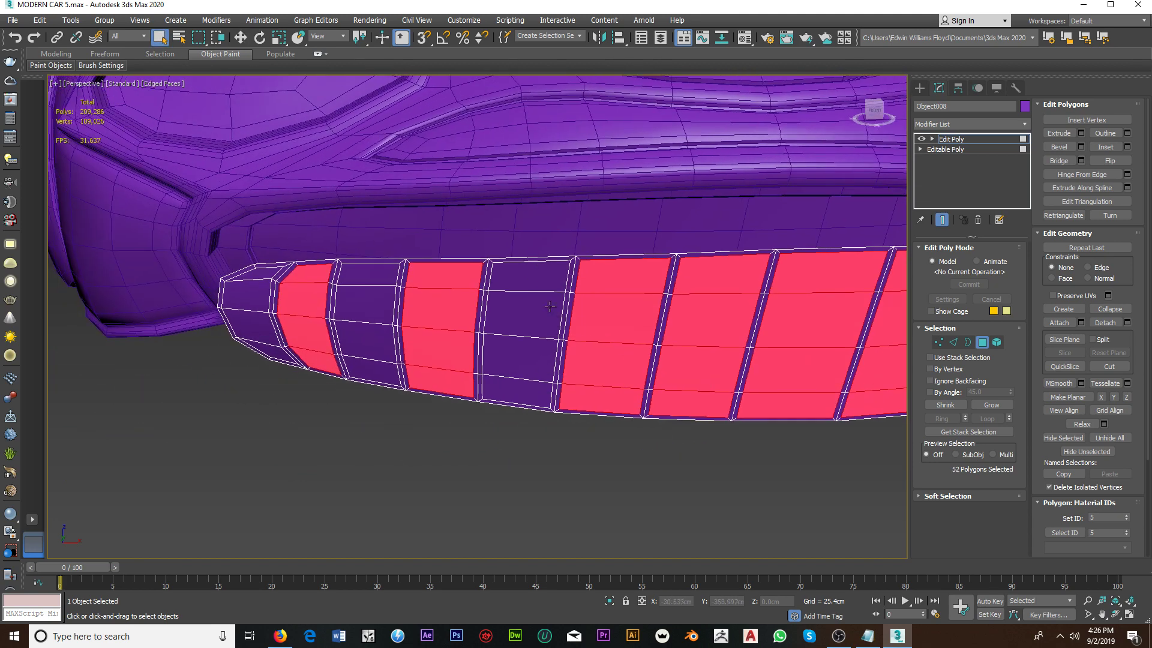
pyautogui.moveTo(510, 282)
pyautogui.keyDown('ctrl'); pyautogui.mouseDown()
pyautogui.moveTo(520, 371)
pyautogui.moveTo(463, 354)
pyautogui.mouseUp(); pyautogui.keyUp('ctrl')
pyautogui.keyDown('alt'); pyautogui.moveTo(463, 354); pyautogui.dragTo(593, 350, button='middle'); pyautogui.keyUp('alt')
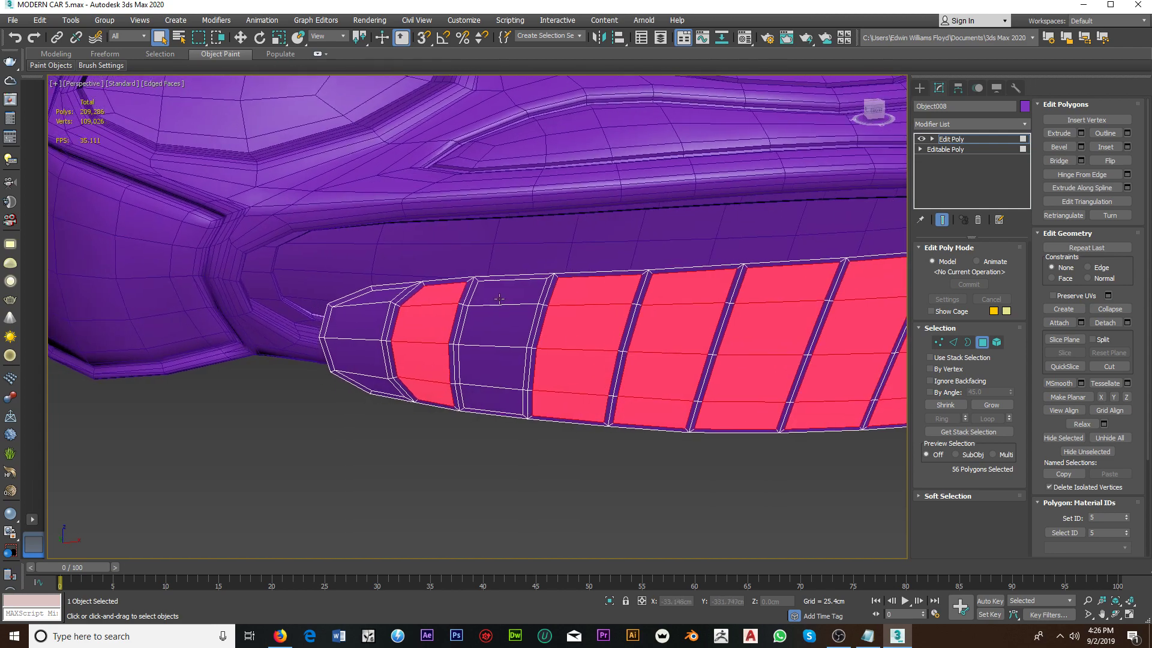
pyautogui.keyDown('ctrl'); pyautogui.moveTo(499, 298); pyautogui.dragTo(508, 408); pyautogui.keyUp('ctrl')
pyautogui.keyDown('ctrl'); pyautogui.moveTo(369, 294); pyautogui.dragTo(384, 390); pyautogui.keyUp('ctrl')
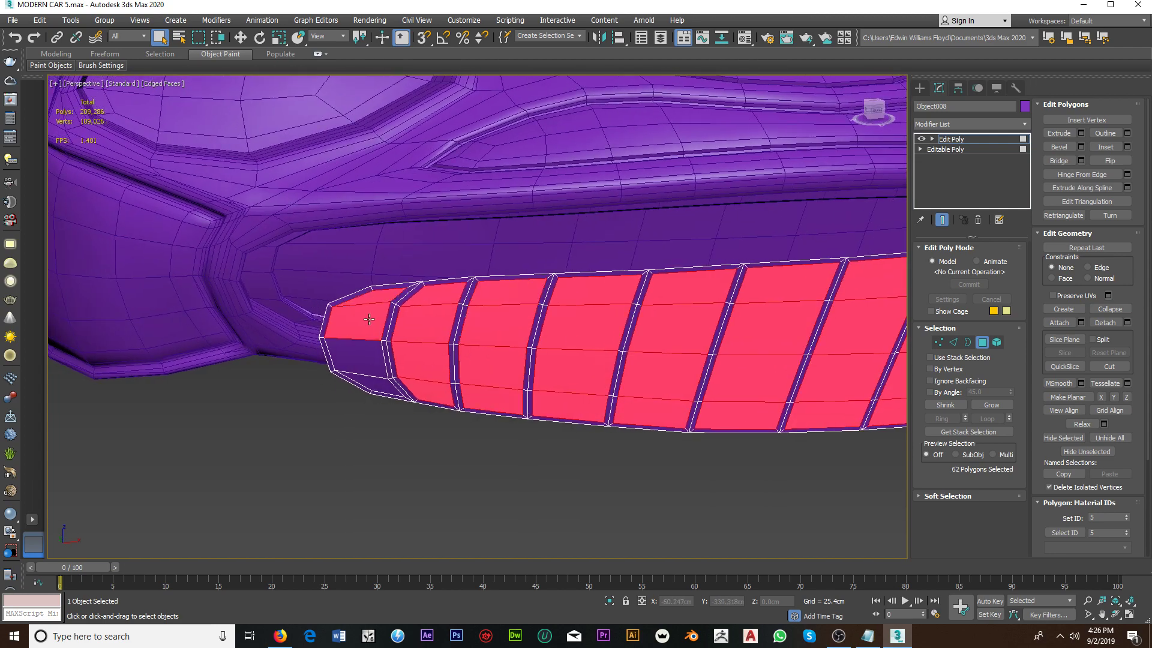
pyautogui.moveTo(384, 390)
pyautogui.keyDown('alt'); pyautogui.mouseDown(button='middle')
pyautogui.moveTo(435, 393)
pyautogui.moveTo(380, 378)
pyautogui.moveTo(377, 355)
pyautogui.mouseUp(button='middle'); pyautogui.keyUp('alt')
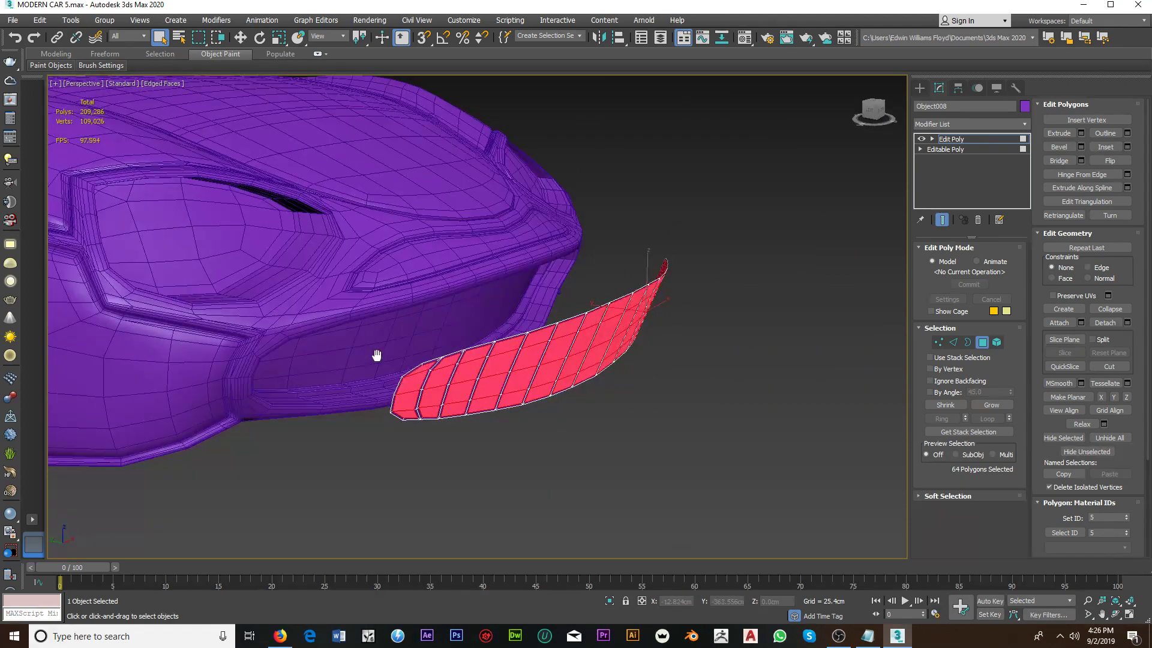
# Step: Extrude the 64 grille polygons into grooved slats, check from the front, and exit Polygon mode
pyautogui.click(1080, 133)
pyautogui.click(487, 359)
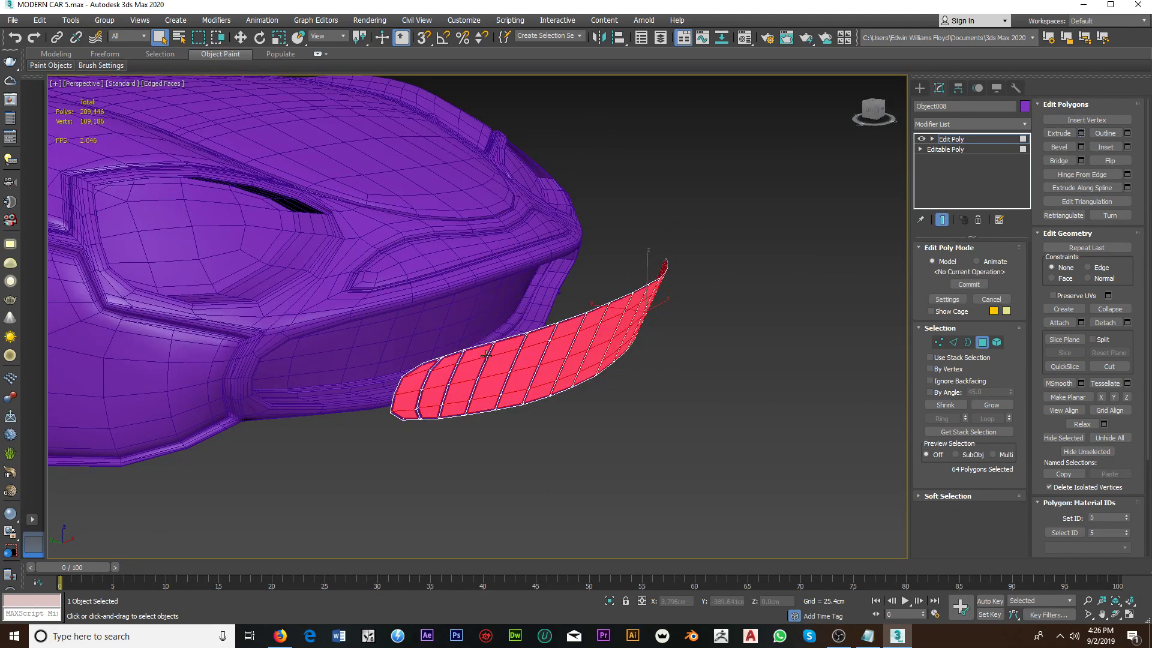
pyautogui.click(242, 38)
pyautogui.scroll(5, 618, 299)
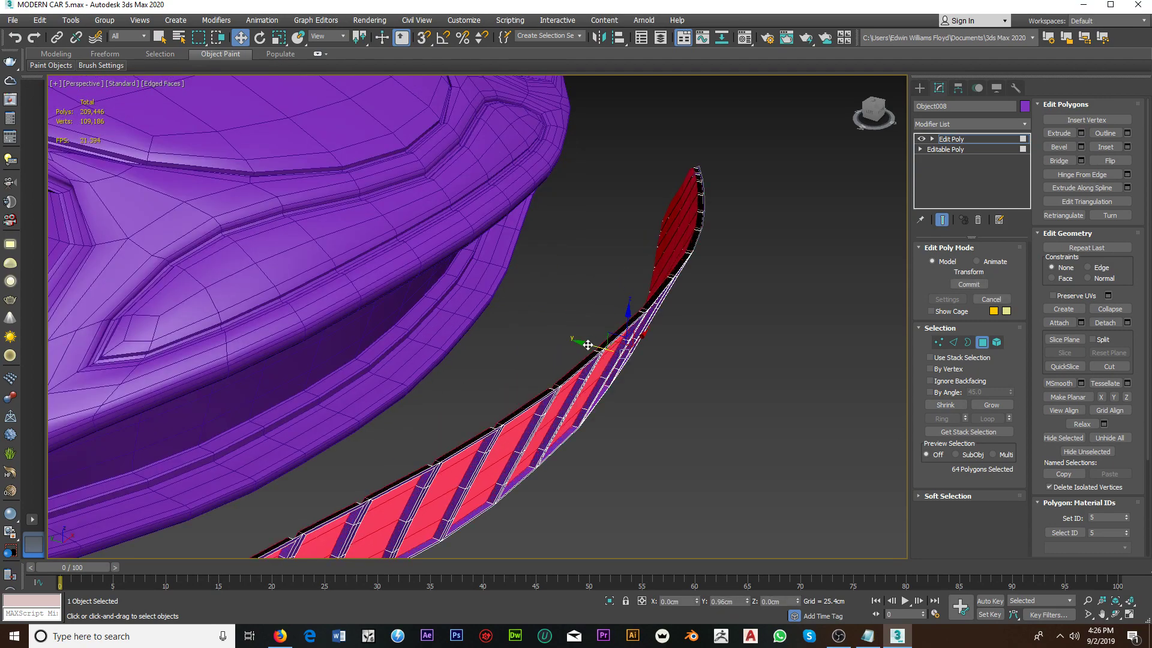
pyautogui.keyDown('alt'); pyautogui.moveTo(586, 342); pyautogui.dragTo(551, 301, button='middle'); pyautogui.keyUp('alt')
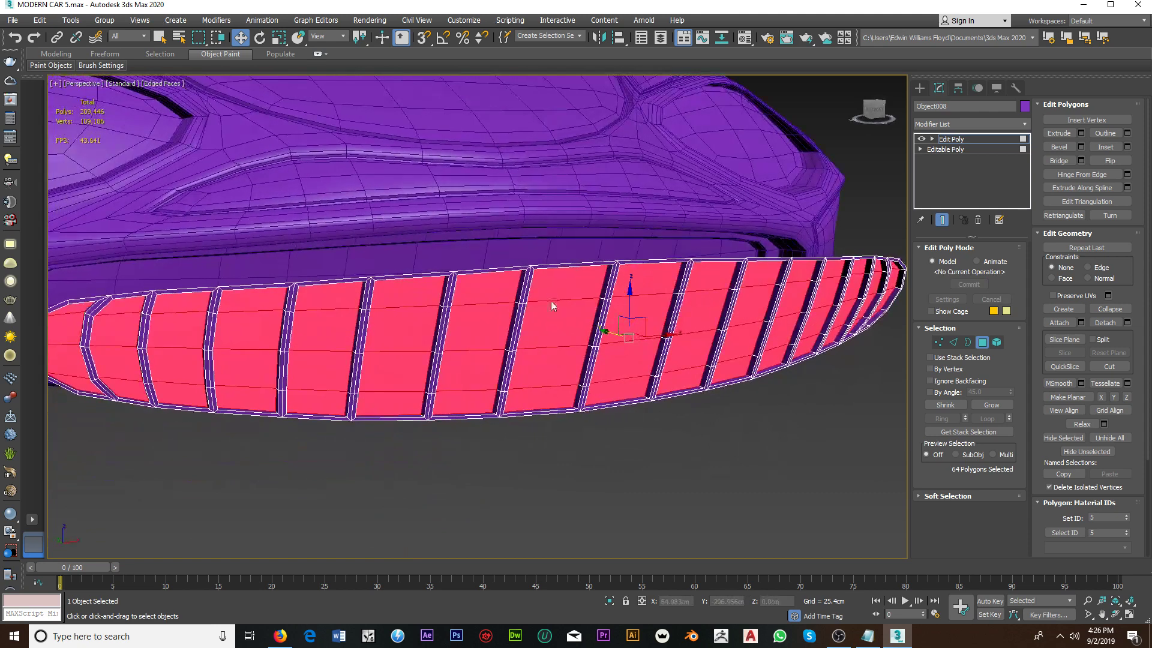
pyautogui.click(982, 343)
# Step: Add TurboSmooth to the grille at 2 iterations and turn off Edged Faces
pyautogui.click(965, 125)
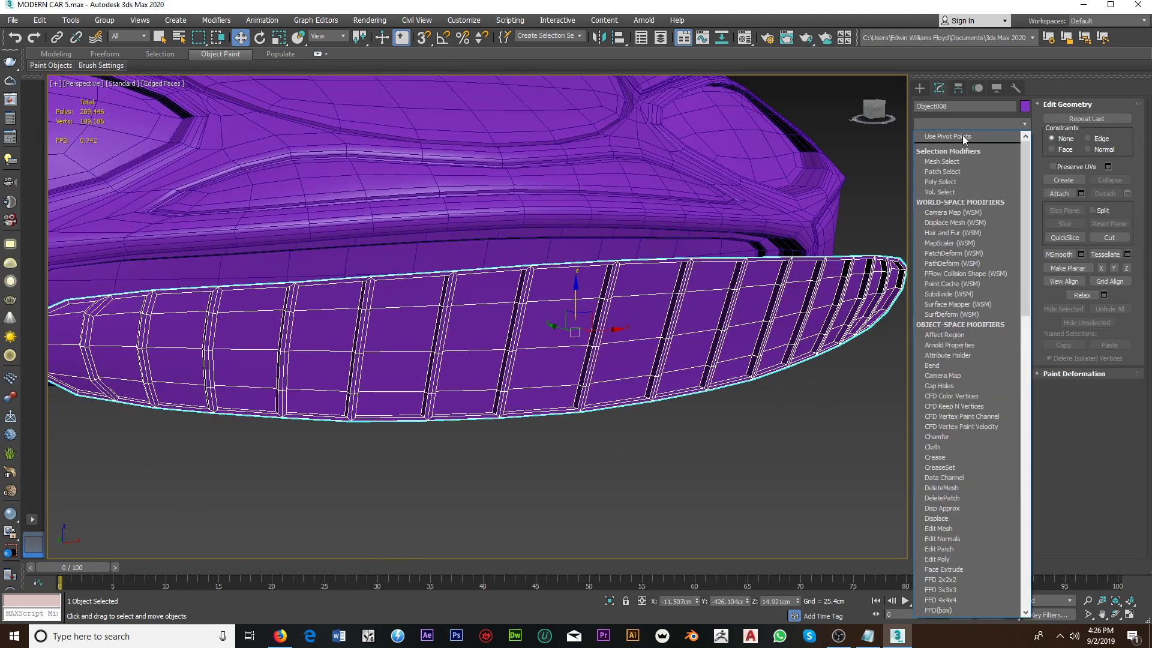
pyautogui.write('Taper')
pyautogui.click(955, 391)
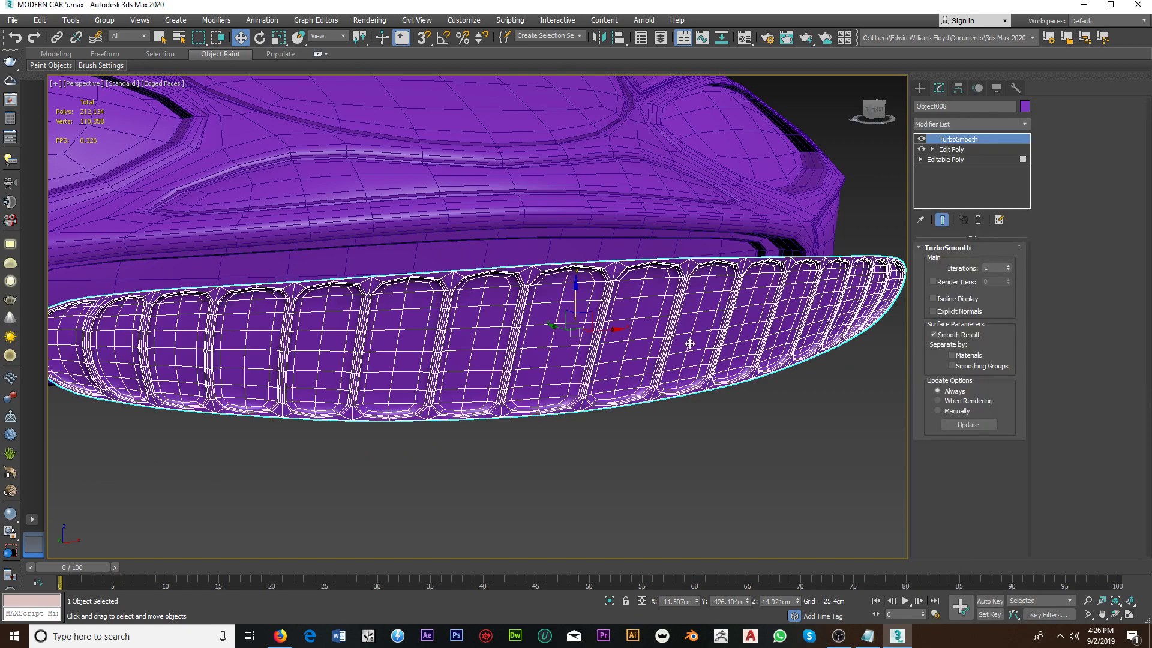
pyautogui.moveTo(726, 349)
pyautogui.keyDown('alt'); pyautogui.mouseDown(button='middle')
pyautogui.moveTo(769, 362)
pyautogui.moveTo(761, 355)
pyautogui.moveTo(922, 350)
pyautogui.mouseUp(button='middle'); pyautogui.keyUp('alt')
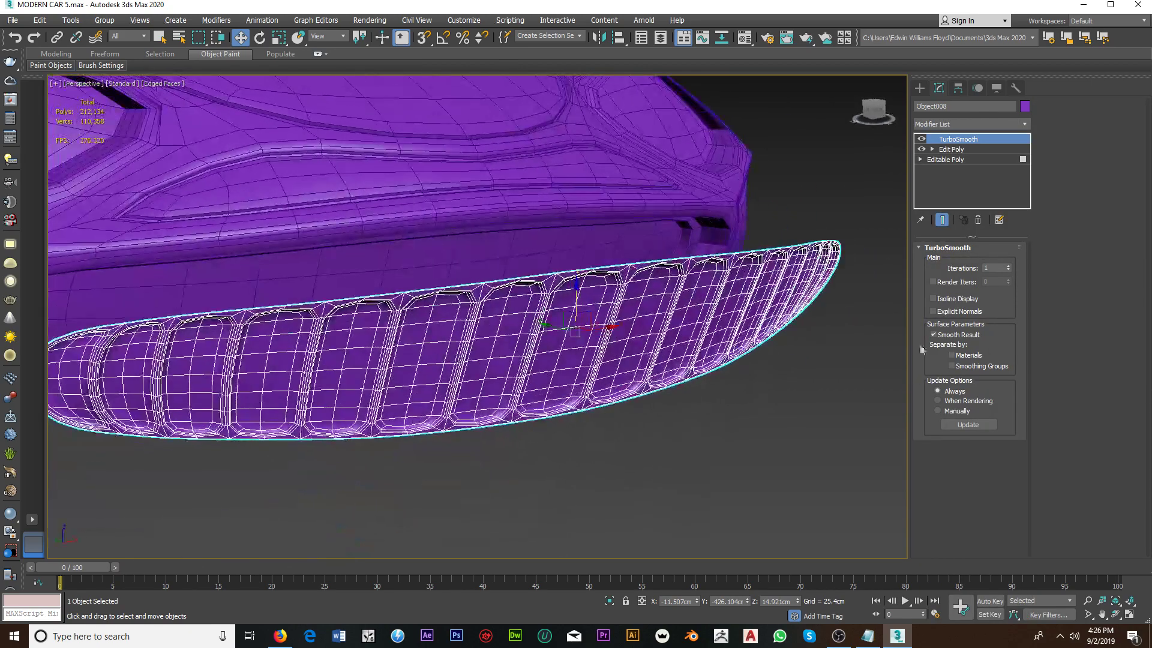
pyautogui.click(1007, 265)
pyautogui.keyDown('alt'); pyautogui.moveTo(300, 210); pyautogui.dragTo(161, 114, button='middle'); pyautogui.keyUp('alt')
pyautogui.click(166, 83)
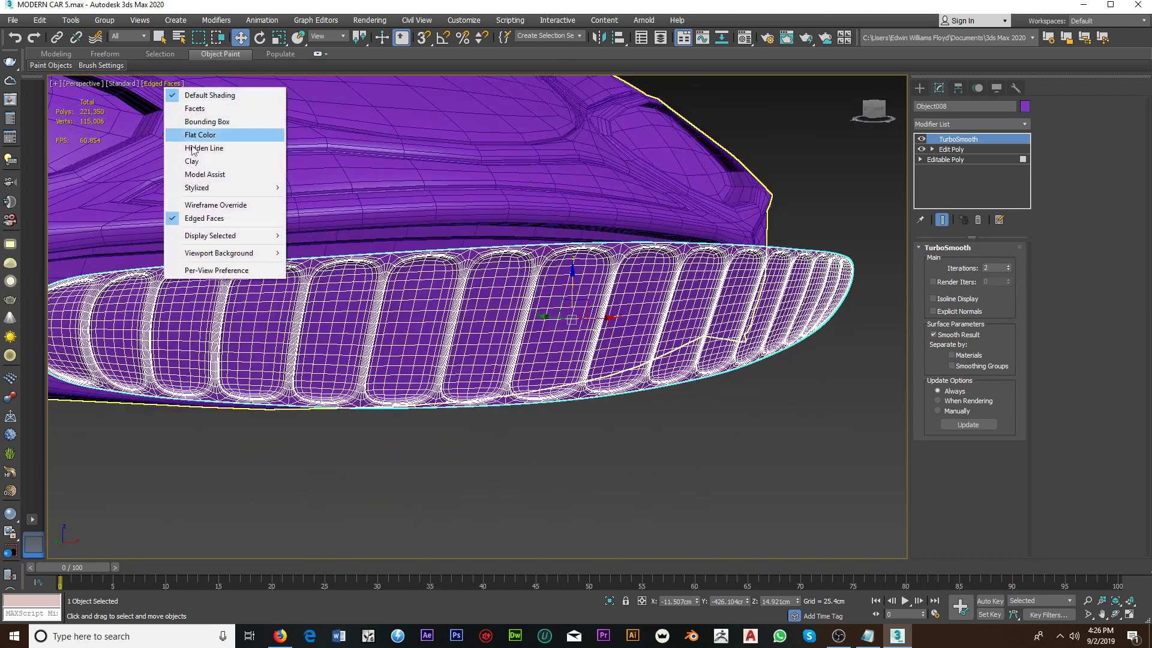
pyautogui.click(201, 218)
pyautogui.scroll(-5, 354, 282)
pyautogui.keyDown('alt'); pyautogui.moveTo(354, 282); pyautogui.dragTo(831, 235, button='middle'); pyautogui.keyUp('alt')
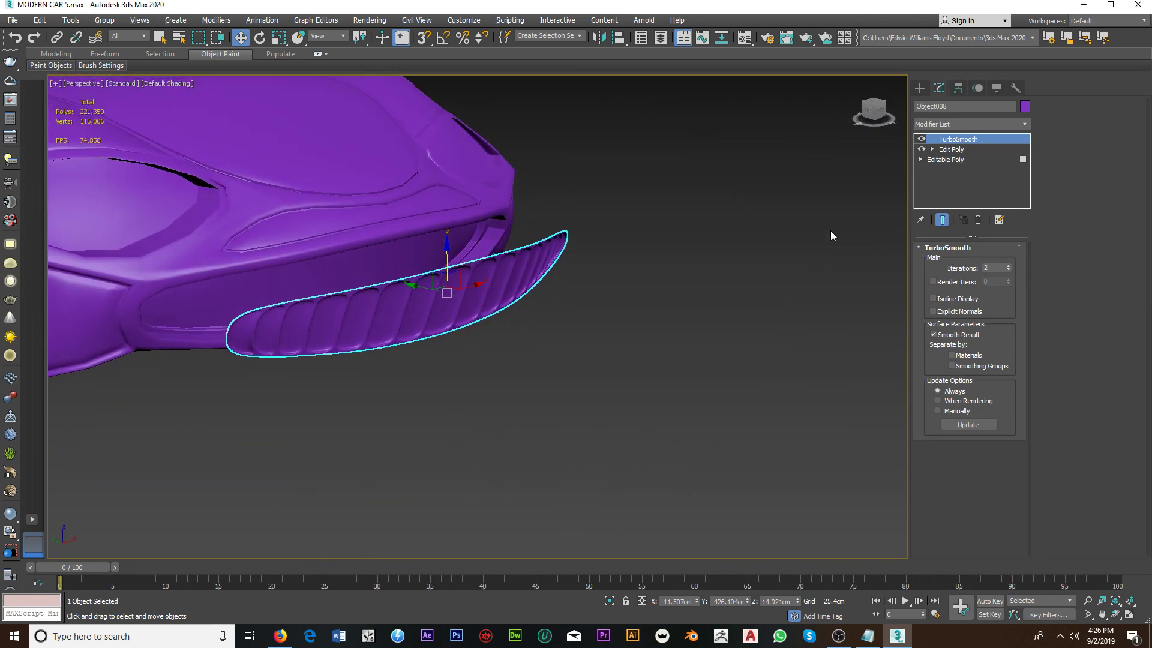
# Step: Set the grille's object colour to blue
pyautogui.click(1024, 107)
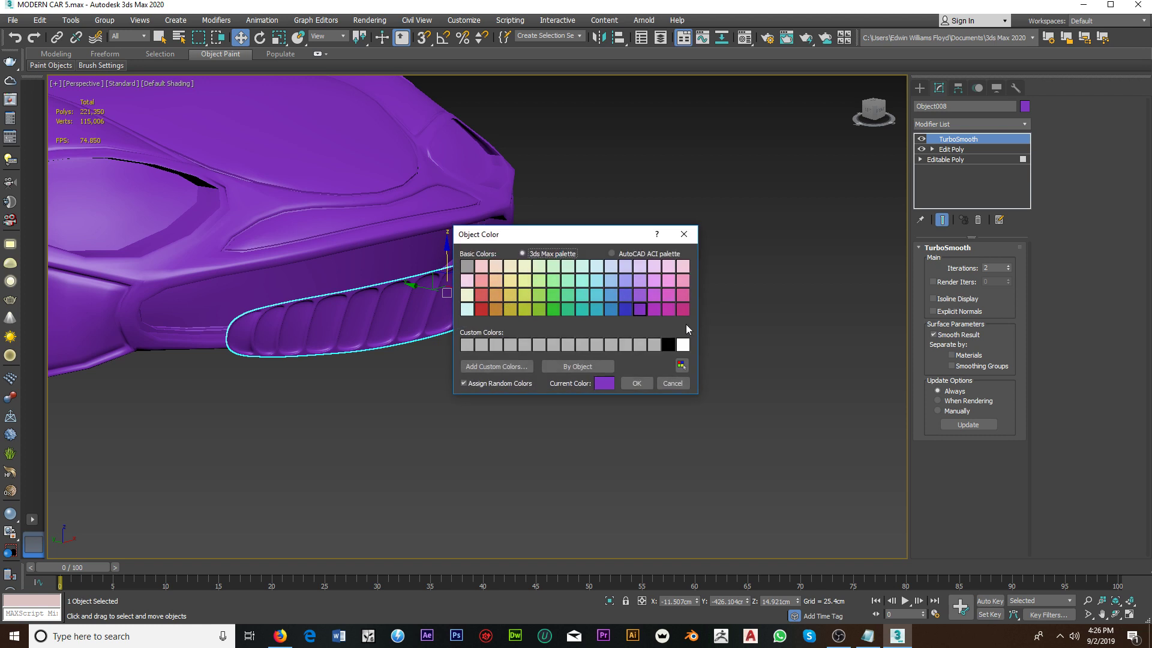
pyautogui.click(625, 300)
pyautogui.click(636, 383)
# Step: Move the blue grille into the car's front bumper opening
pyautogui.click(576, 352)
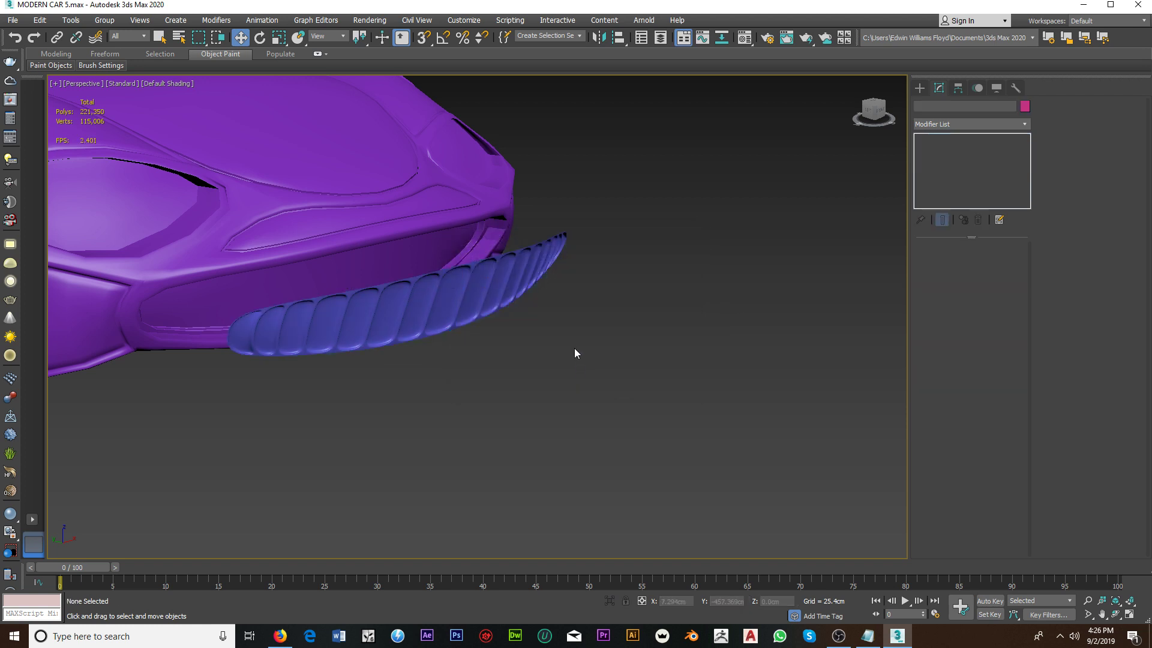
pyautogui.moveTo(576, 352)
pyautogui.keyDown('alt'); pyautogui.mouseDown(button='middle')
pyautogui.moveTo(704, 328)
pyautogui.moveTo(693, 311)
pyautogui.mouseUp(button='middle'); pyautogui.keyUp('alt')
pyautogui.click(704, 327)
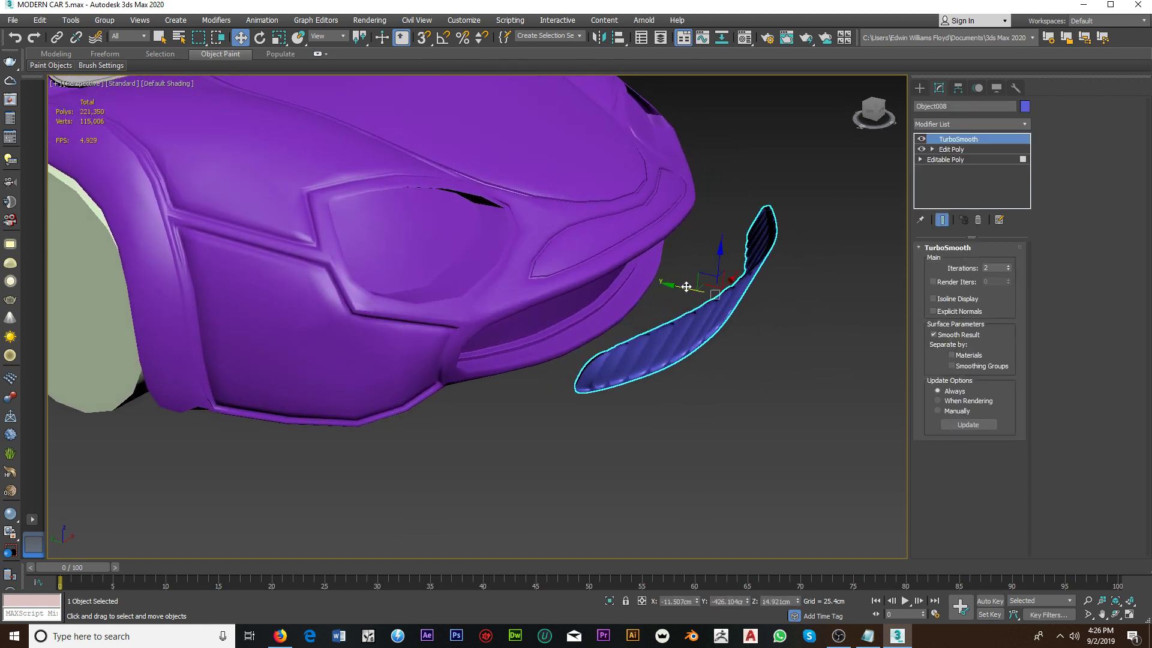
pyautogui.moveTo(686, 287)
pyautogui.mouseDown()
pyautogui.moveTo(564, 277)
pyautogui.moveTo(585, 288)
pyautogui.mouseUp()
pyautogui.moveTo(586, 288)
pyautogui.keyDown('alt'); pyautogui.mouseDown(button='middle')
pyautogui.moveTo(510, 262)
pyautogui.moveTo(524, 291)
pyautogui.mouseUp(button='middle'); pyautogui.keyUp('alt')
# Step: Add a TurboSmooth modifier with 2 iterations to the purple car body
pyautogui.click(526, 303)
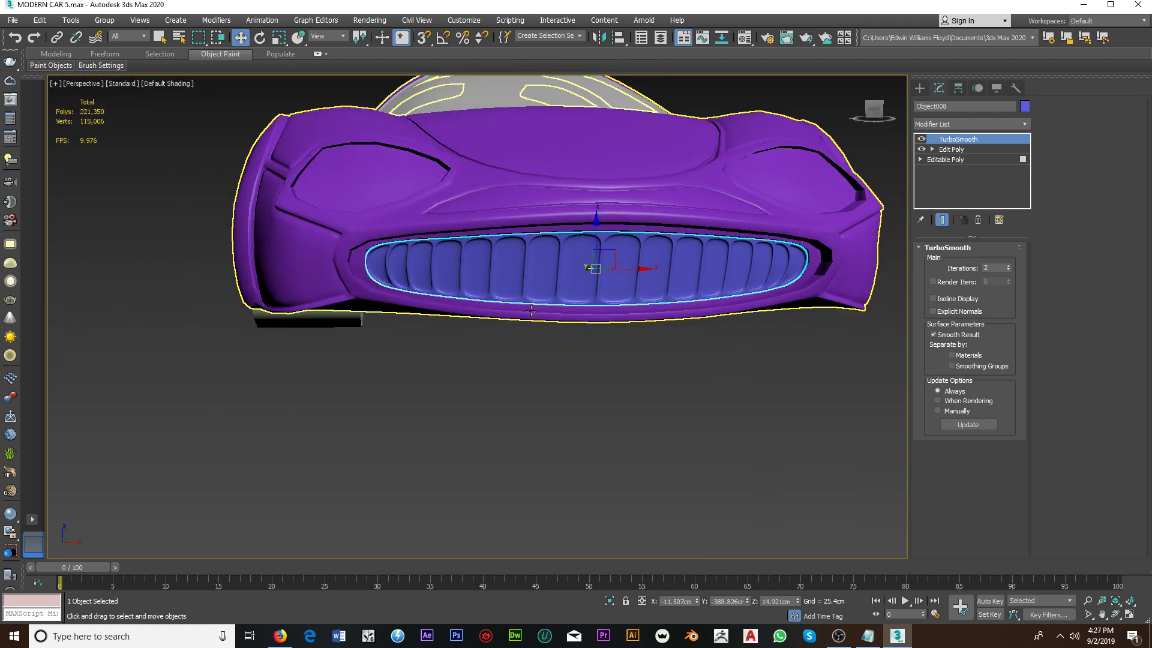
pyautogui.click(970, 125)
pyautogui.press('t')
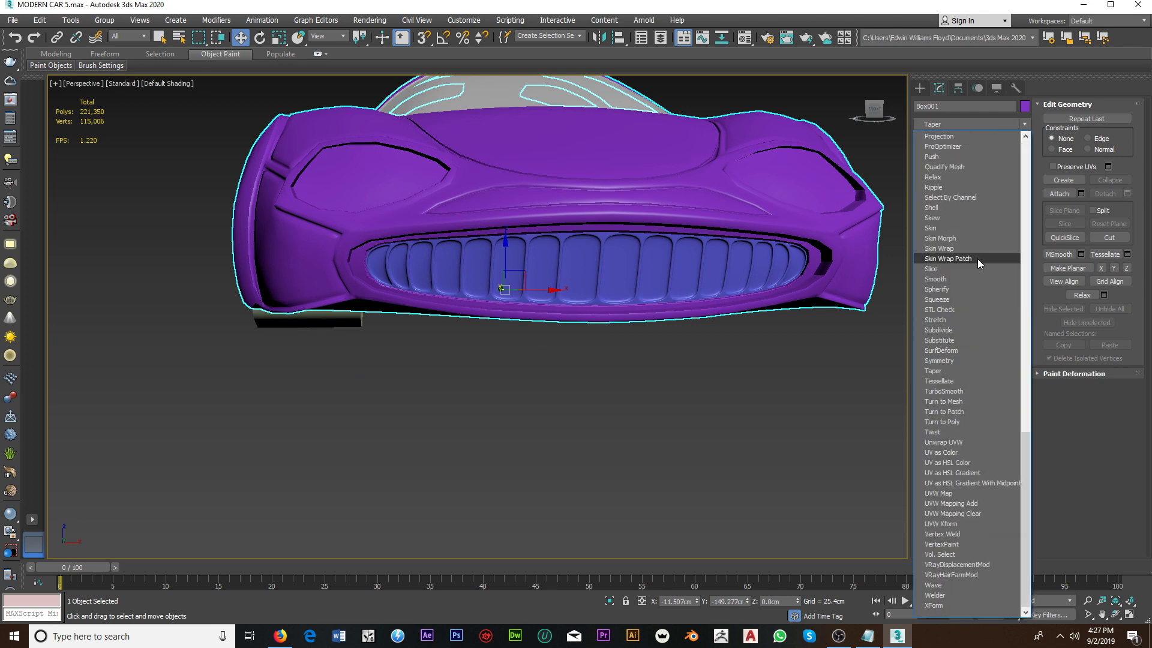
pyautogui.click(954, 392)
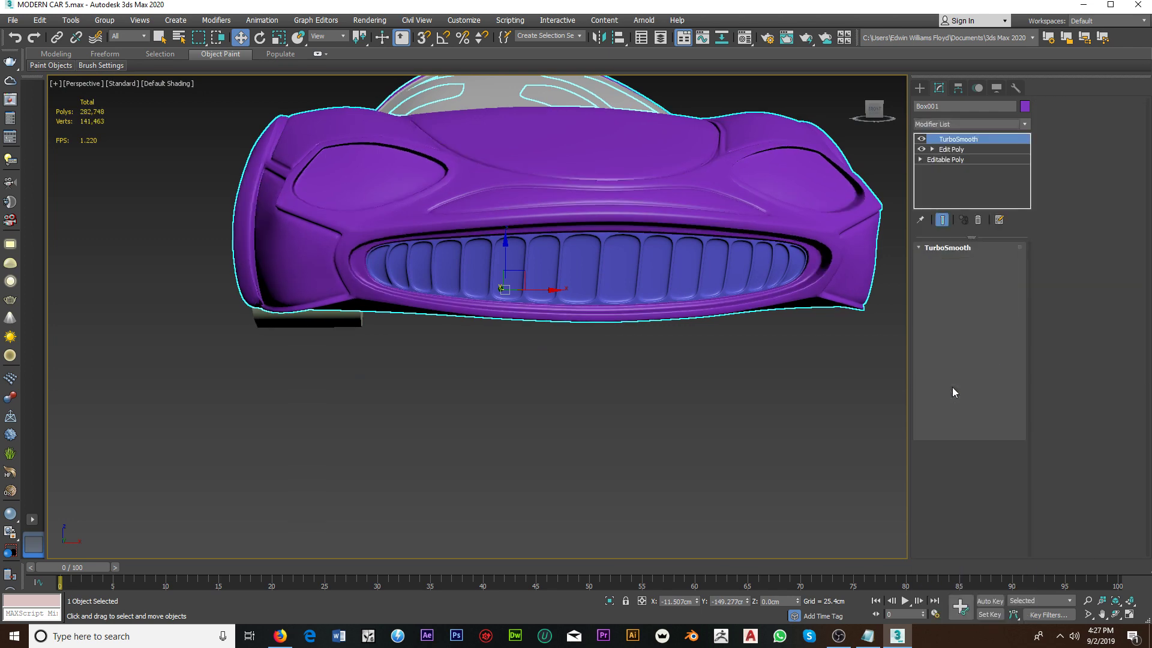
pyautogui.click(1008, 267)
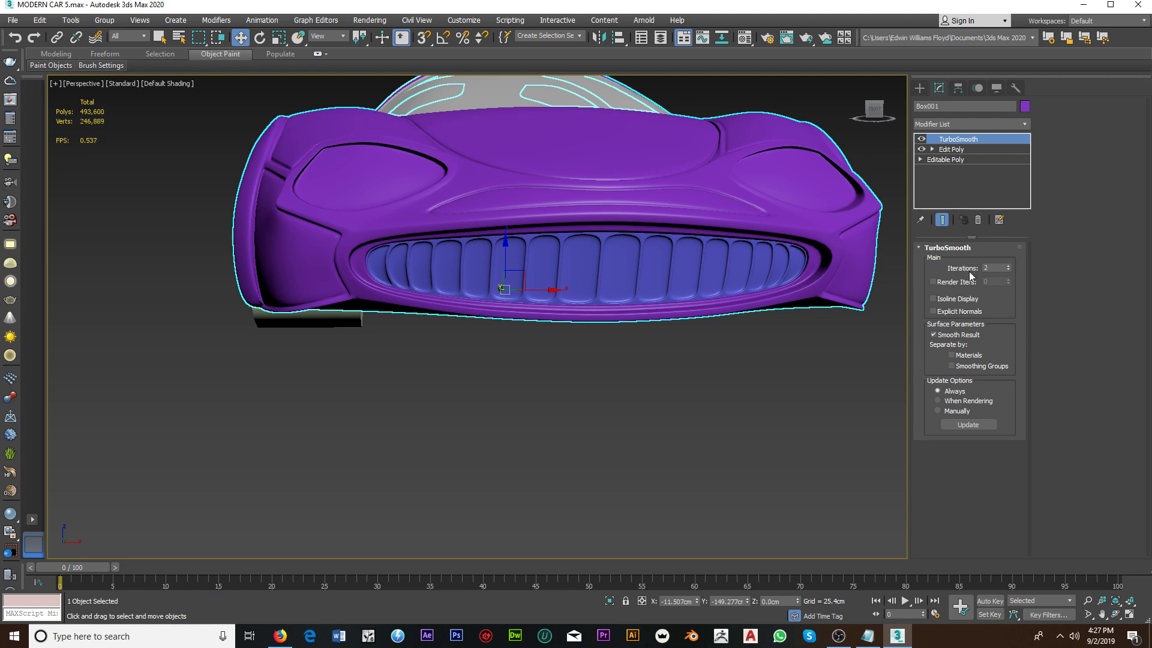
pyautogui.moveTo(558, 268)
pyautogui.keyDown('alt'); pyautogui.mouseDown(button='middle')
pyautogui.moveTo(595, 324)
pyautogui.moveTo(527, 352)
pyautogui.moveTo(523, 419)
pyautogui.moveTo(600, 391)
pyautogui.moveTo(504, 378)
pyautogui.moveTo(517, 355)
pyautogui.moveTo(434, 376)
pyautogui.mouseUp(button='middle'); pyautogui.keyUp('alt')
pyautogui.scroll(-10, 550, 320)
pyautogui.scroll(5, 434, 377)
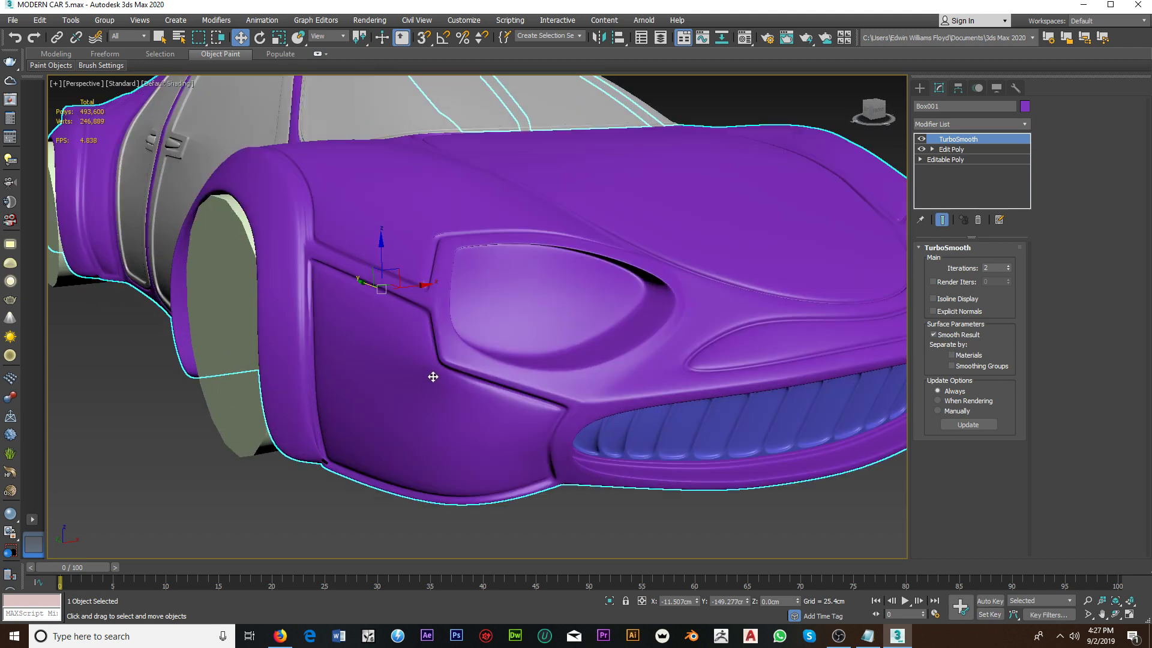
# Step: Switch the body's TurboSmooth off and enable Edged Faces shading
pyautogui.click(921, 139)
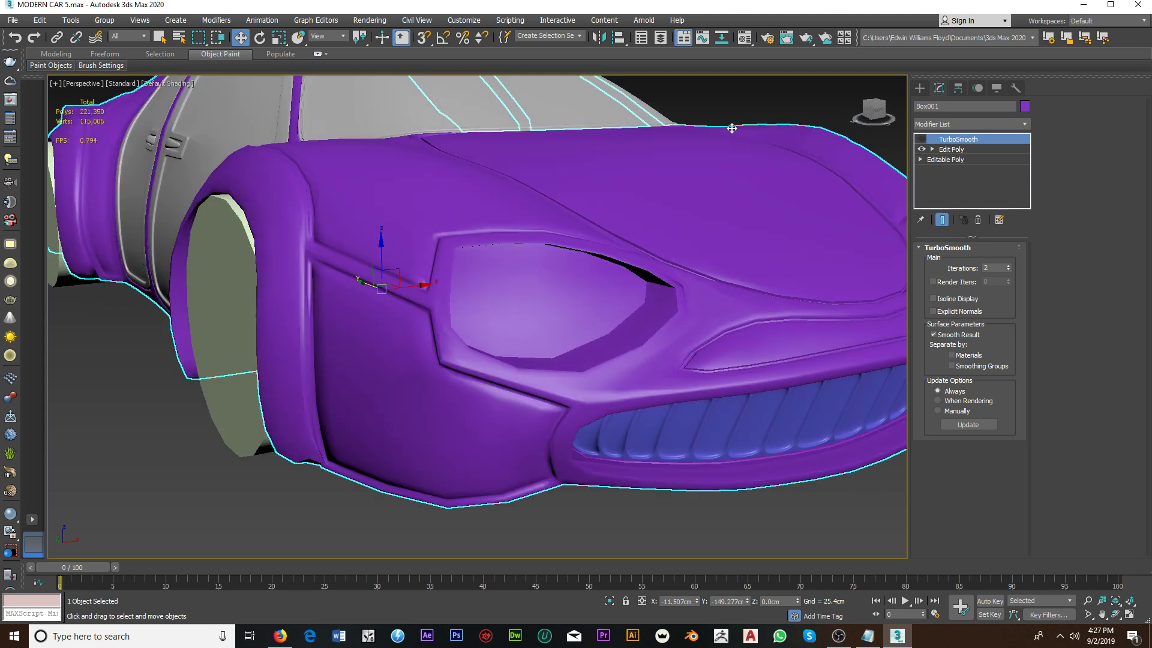
pyautogui.click(178, 88)
pyautogui.click(209, 220)
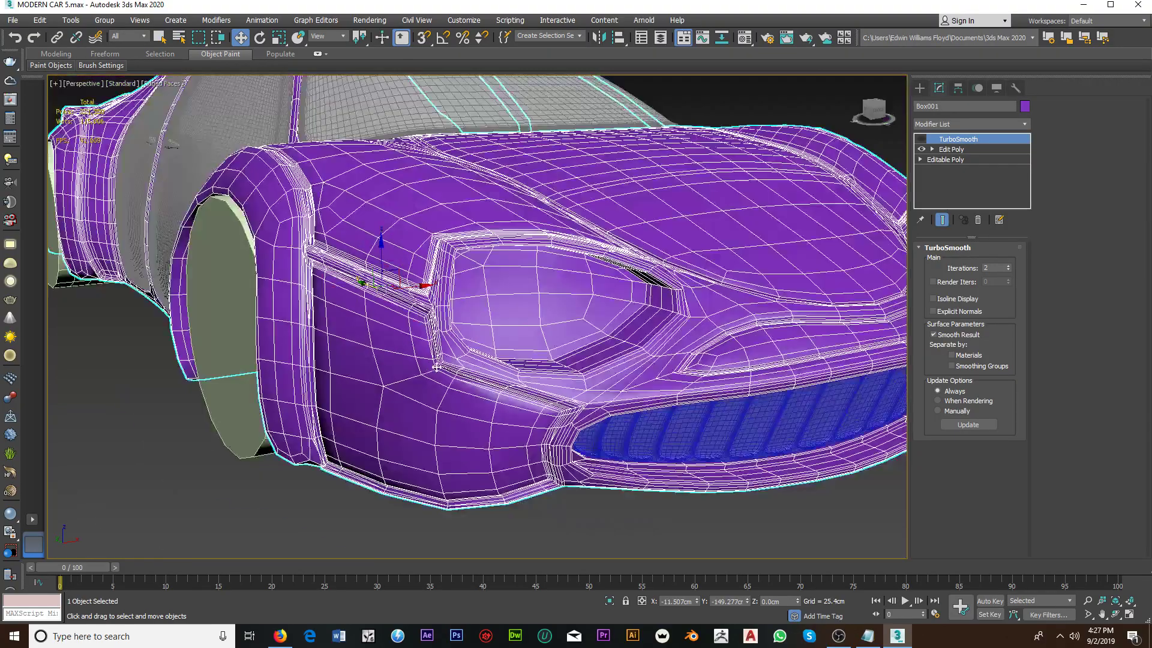
pyautogui.moveTo(436, 367)
pyautogui.keyDown('alt'); pyautogui.mouseDown(button='middle')
pyautogui.moveTo(312, 316)
pyautogui.moveTo(489, 384)
pyautogui.moveTo(439, 354)
pyautogui.moveTo(528, 369)
pyautogui.moveTo(606, 353)
pyautogui.mouseUp(button='middle'); pyautogui.keyUp('alt')
pyautogui.scroll(3, 567, 365)
pyautogui.scroll(3, 567, 364)
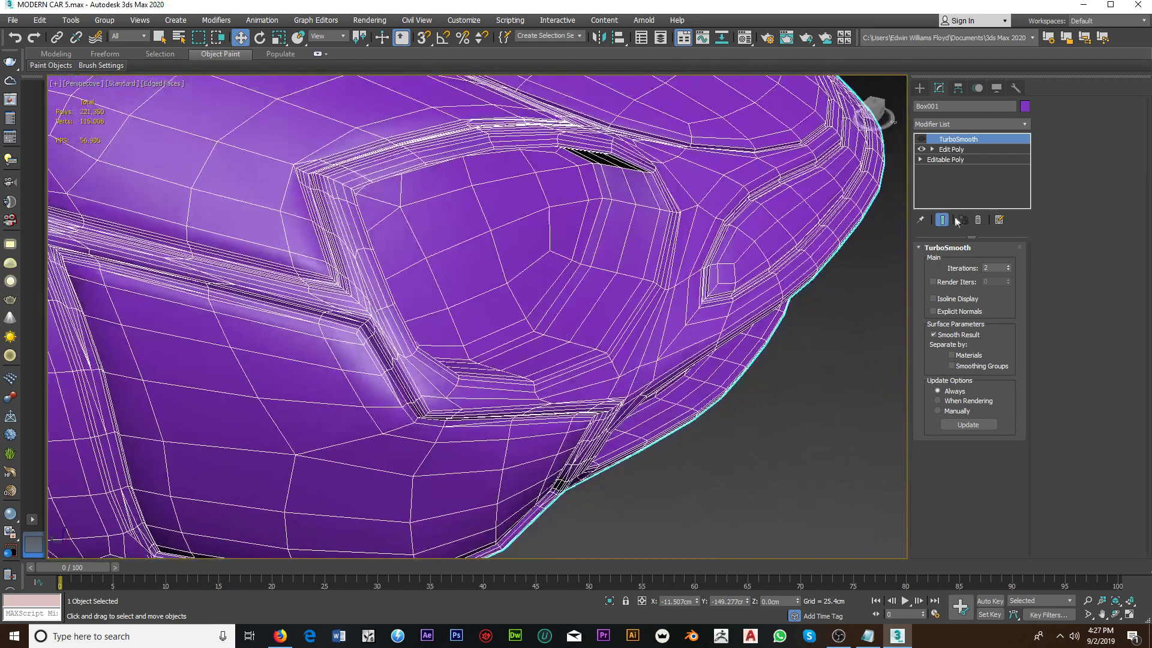
# Step: Add a second Edit Poly above the base Edit Poly and enter Polygon mode
pyautogui.click(958, 149)
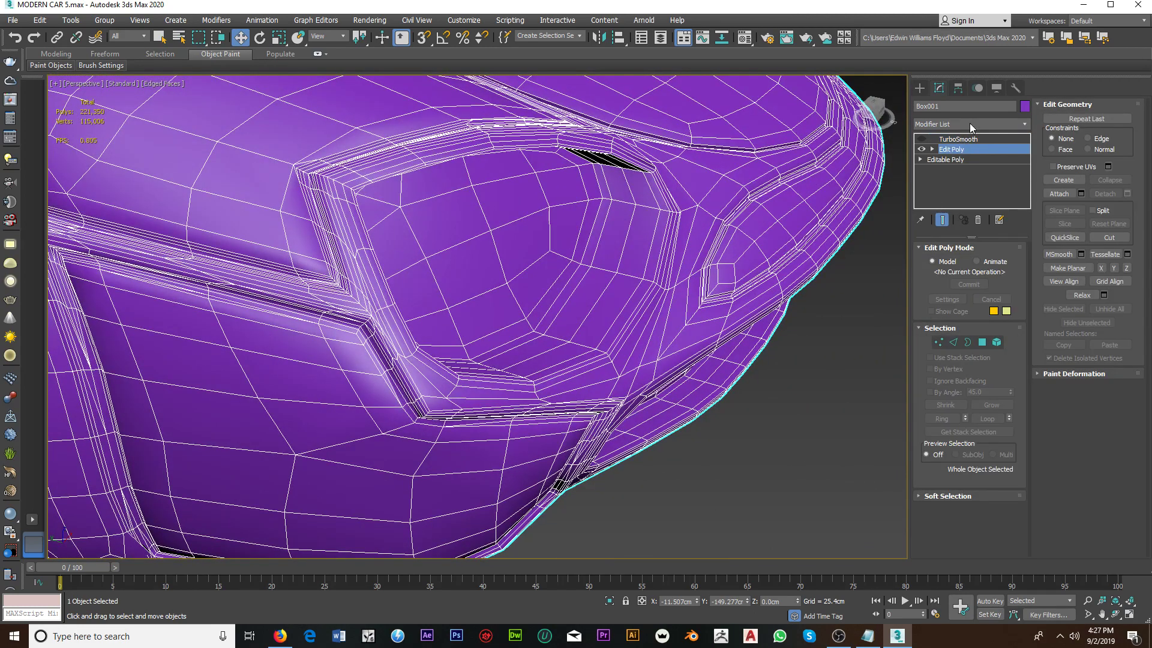
pyautogui.click(970, 124)
pyautogui.click(973, 556)
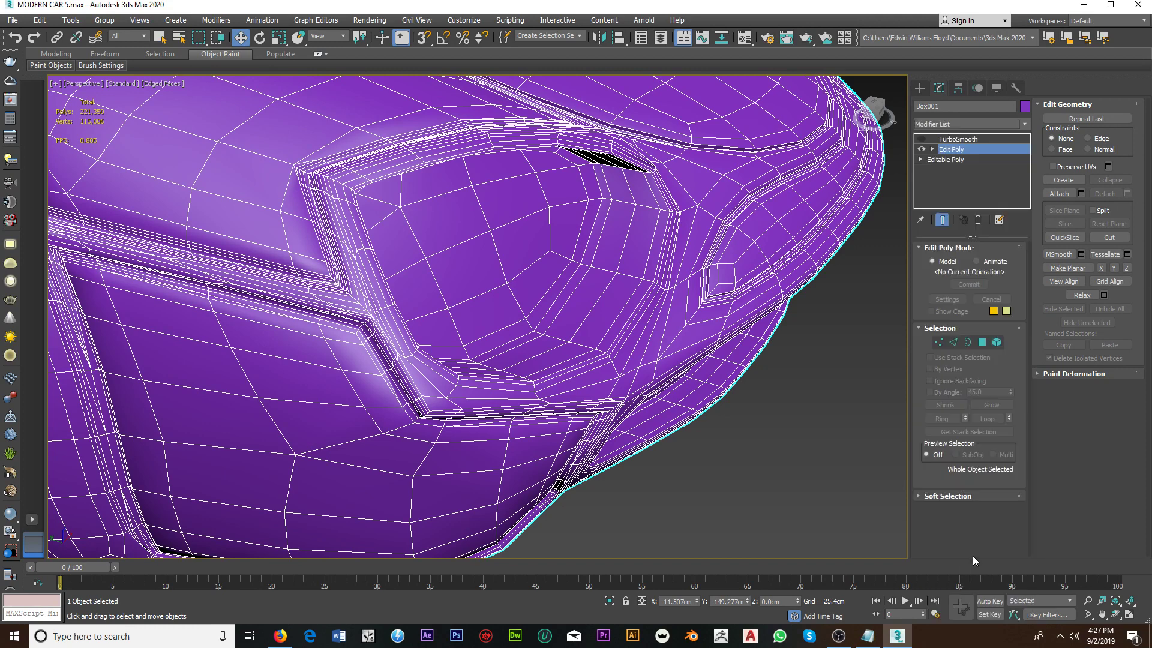
pyautogui.click(982, 342)
# Step: Select the polygon loops forming the ring band around the headlight recess
pyautogui.scroll(2, 581, 372)
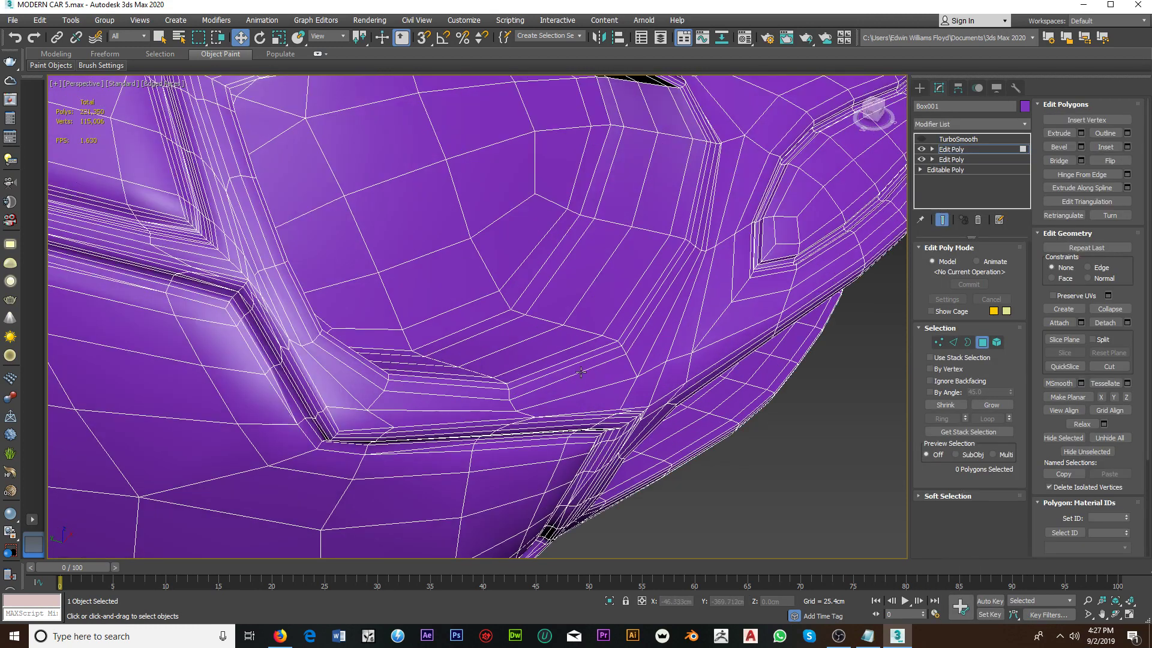
pyautogui.click(581, 367)
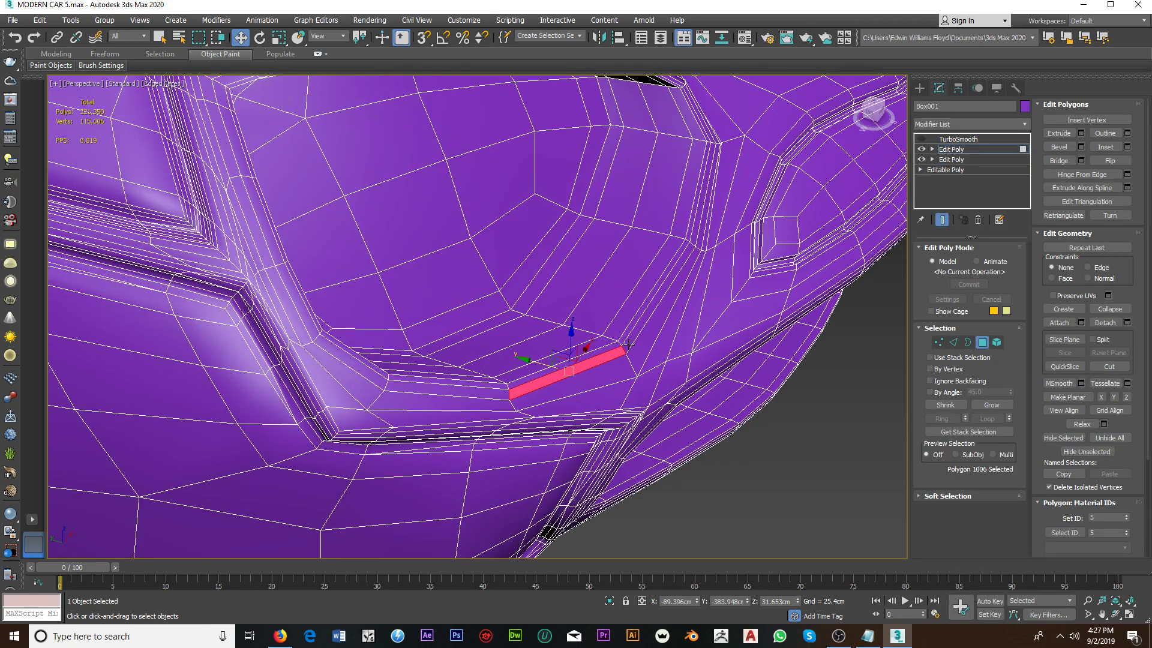
pyautogui.keyDown('shift'); pyautogui.click(498, 392); pyautogui.keyUp('shift')
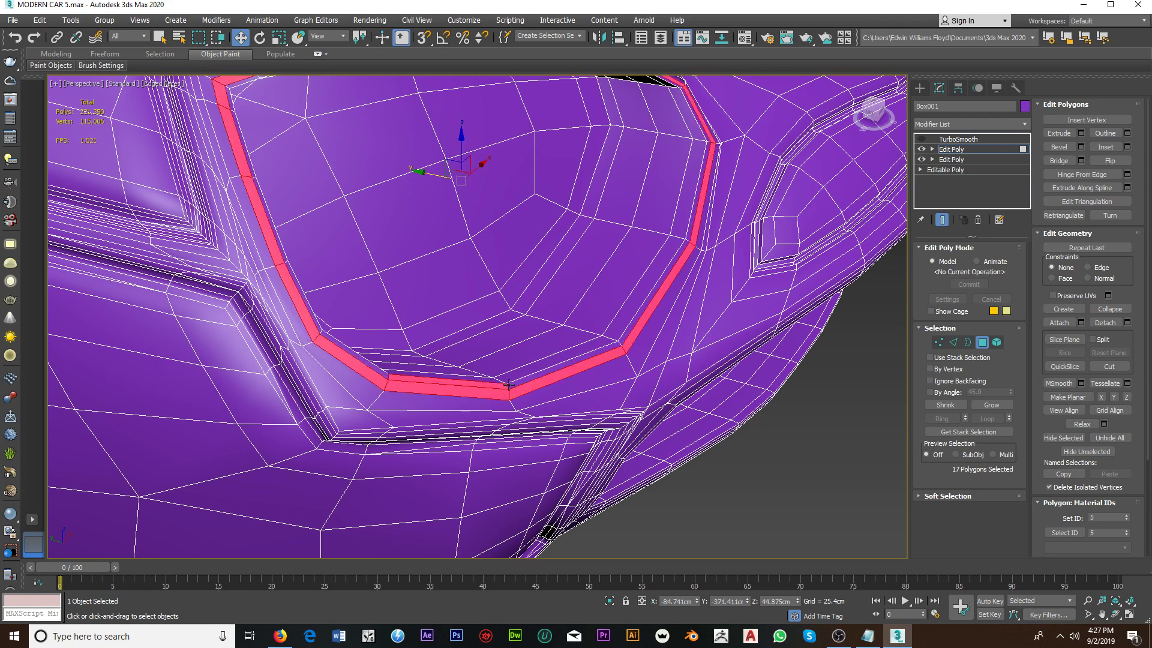
pyautogui.keyDown('shift'); pyautogui.click(511, 384); pyautogui.keyUp('shift')
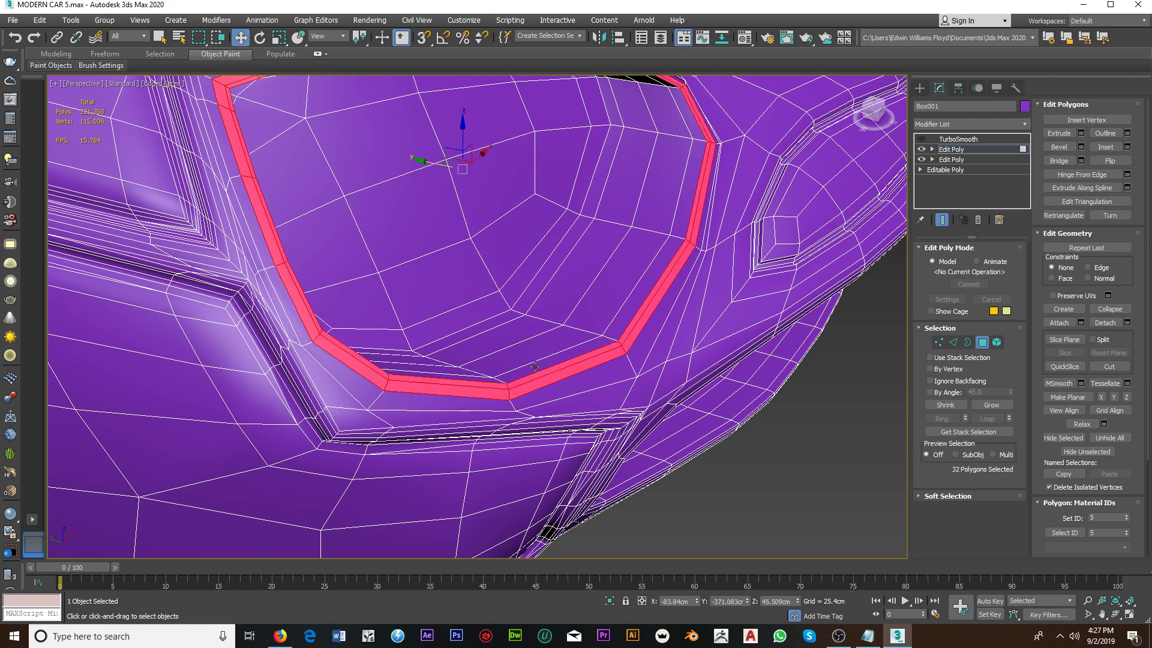
pyautogui.keyDown('ctrl'); pyautogui.click(512, 371); pyautogui.keyUp('ctrl')
pyautogui.keyDown('shift'); pyautogui.click(490, 378); pyautogui.keyUp('shift')
pyautogui.scroll(-5, 490, 379)
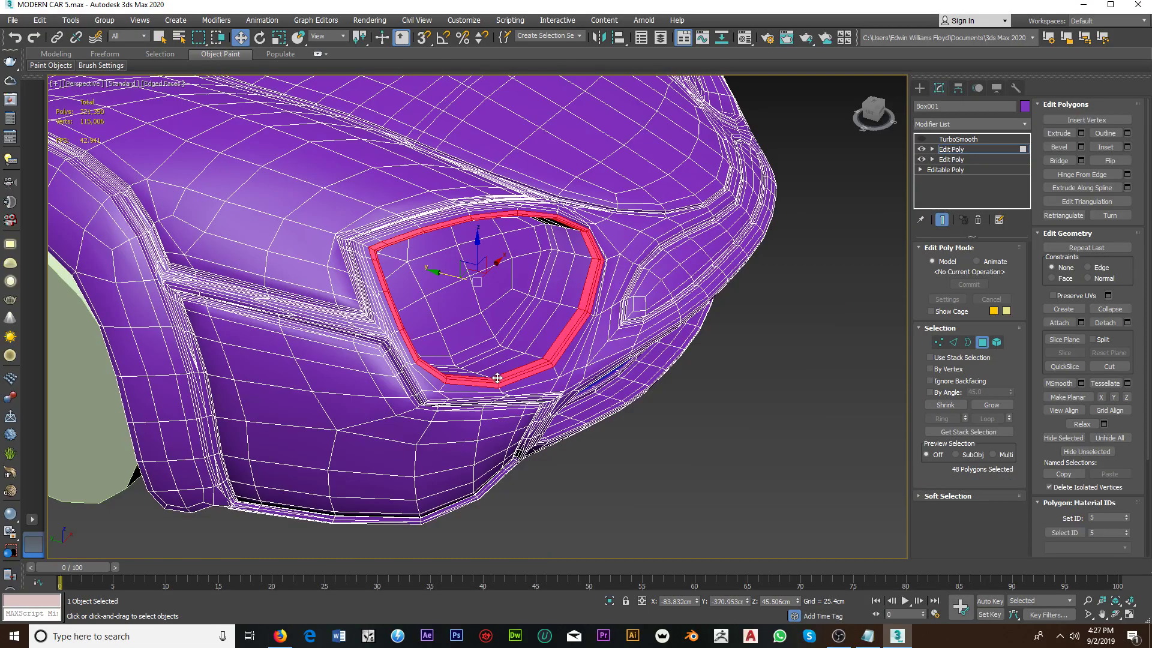
pyautogui.scroll(2, 484, 381)
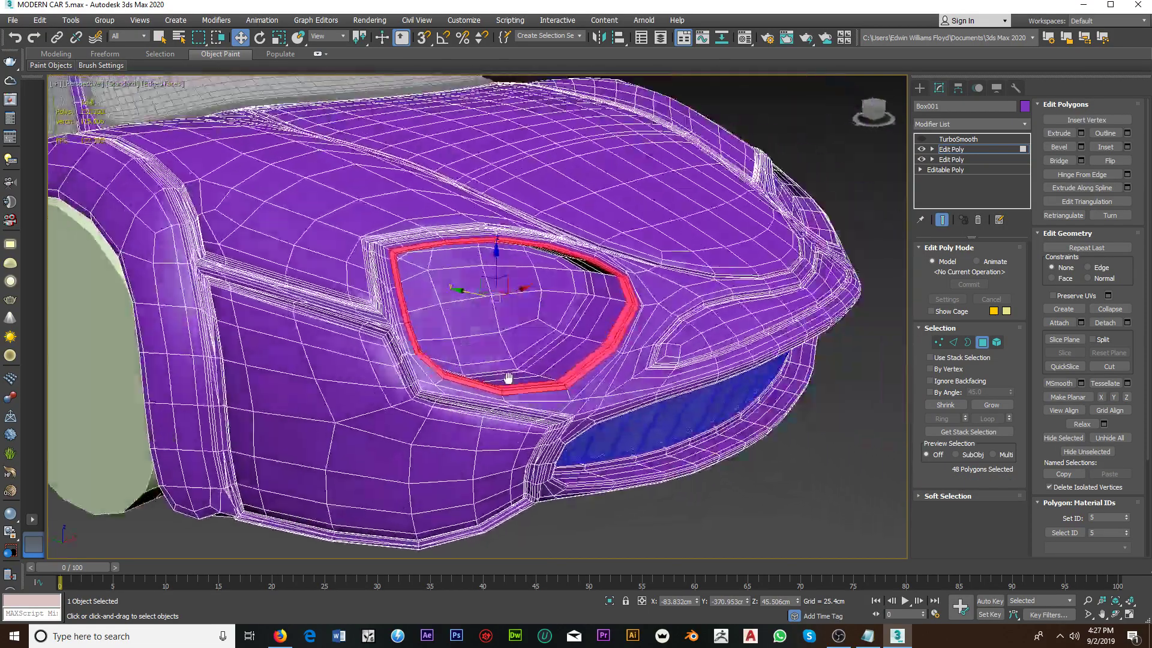
pyautogui.keyDown('alt'); pyautogui.moveTo(484, 382); pyautogui.dragTo(532, 398, button='middle'); pyautogui.keyUp('alt')
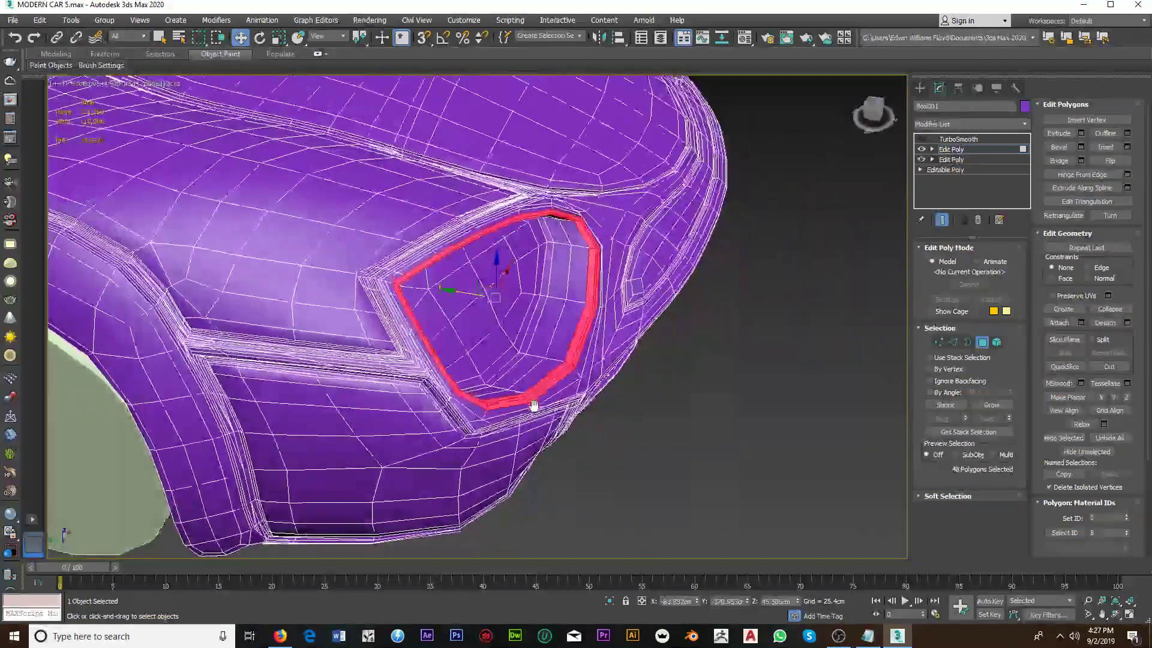
pyautogui.scroll(5, 577, 363)
pyautogui.scroll(-1, 577, 364)
pyautogui.scroll(-2, 571, 334)
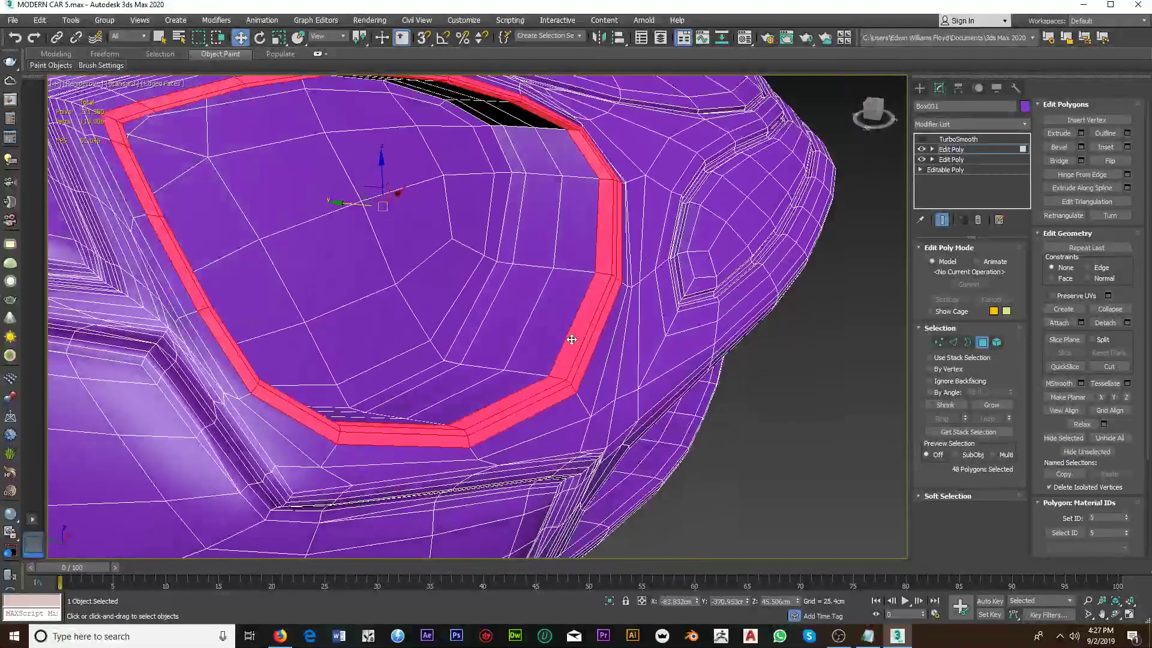
pyautogui.scroll(-2, 571, 339)
pyautogui.keyDown('alt'); pyautogui.moveTo(571, 339); pyautogui.dragTo(477, 289, button='middle'); pyautogui.keyUp('alt')
# Step: Shift-drag the band into a separate cloned object, Object009, and exit Polygon mode
pyautogui.keyDown('shift'); pyautogui.moveTo(407, 253); pyautogui.dragTo(651, 260); pyautogui.keyUp('shift')
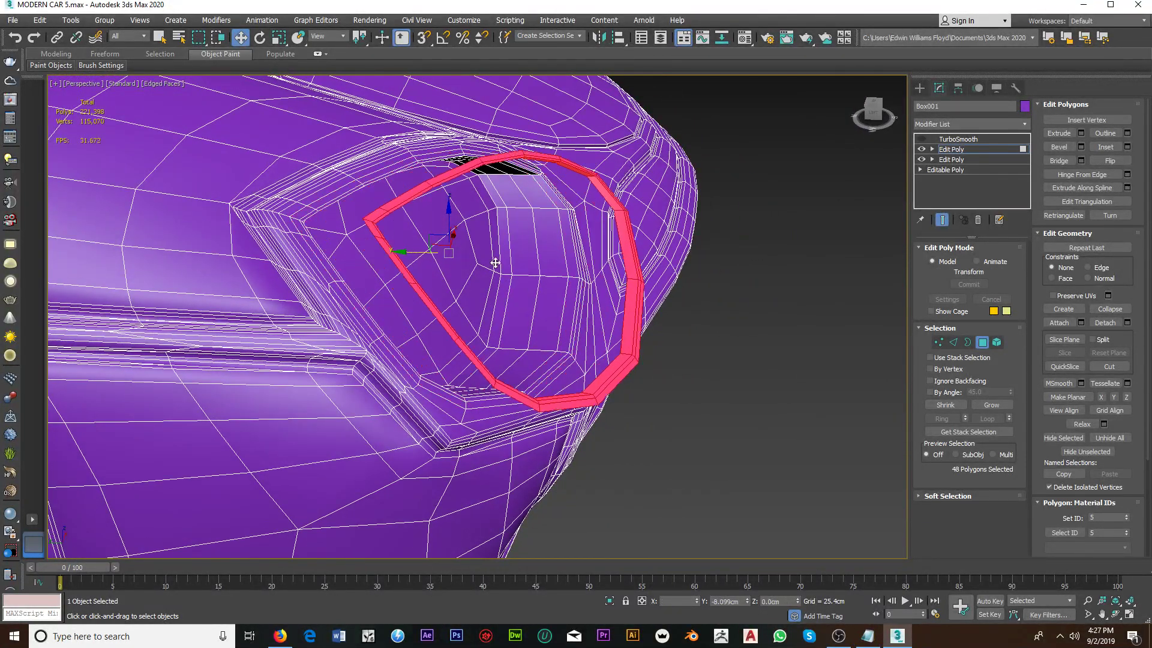
pyautogui.click(624, 328)
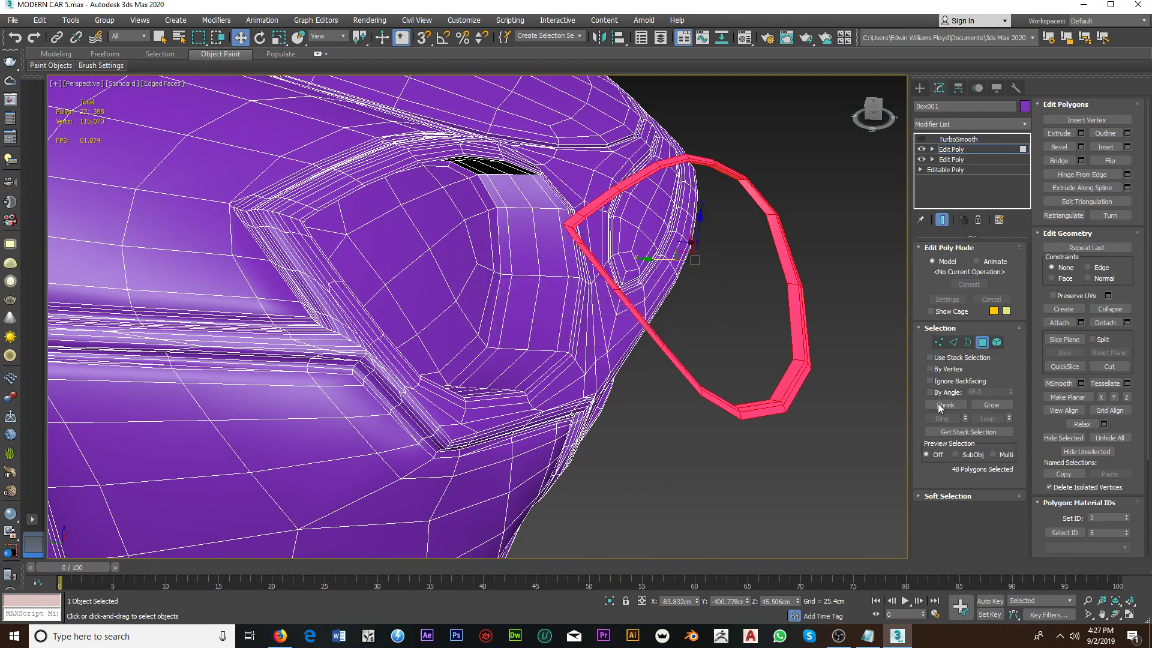
pyautogui.click(1104, 324)
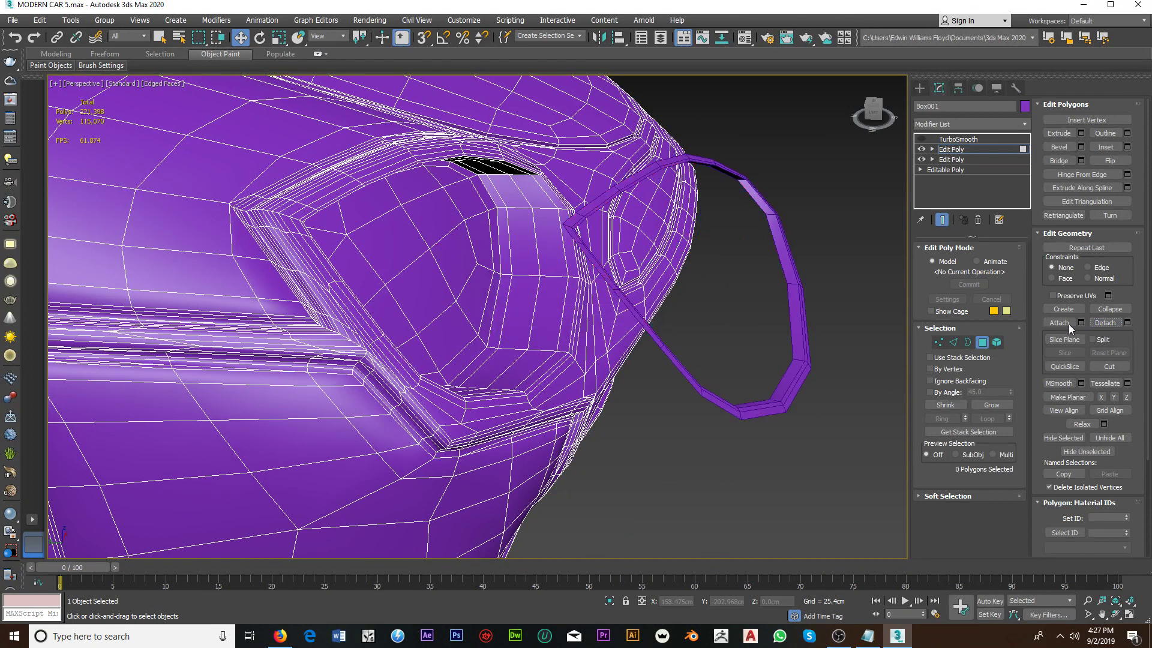
pyautogui.click(982, 342)
# Step: Give the cloned ring a Shell modifier with 1.0cm outer amount
pyautogui.click(800, 359)
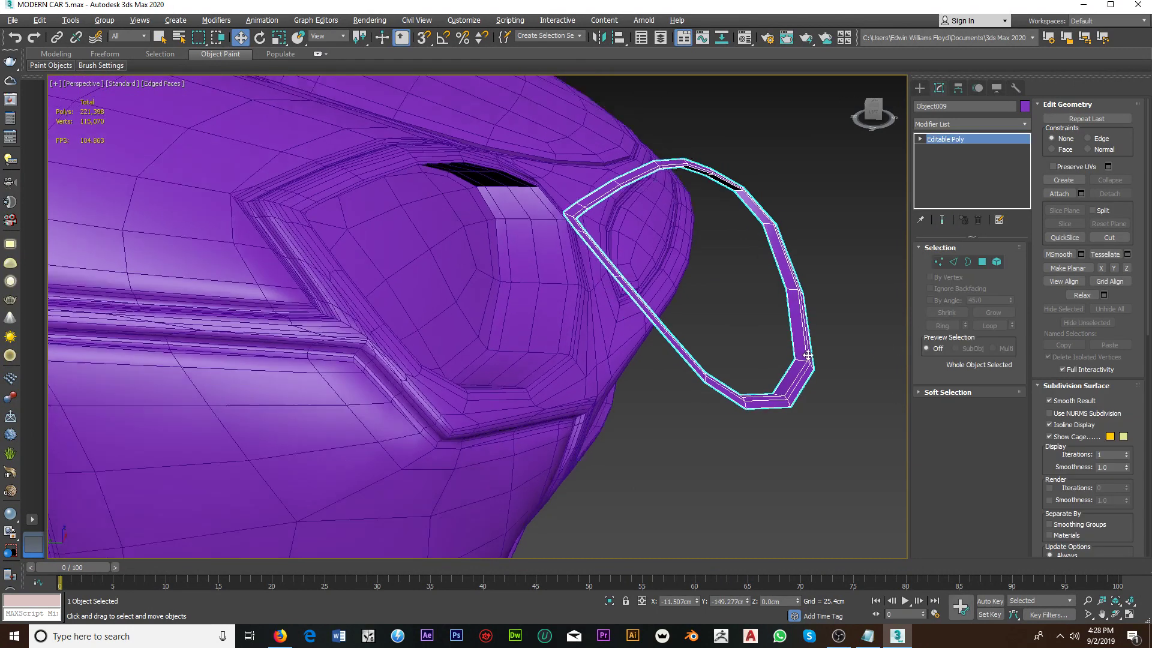
pyautogui.moveTo(800, 360)
pyautogui.keyDown('alt'); pyautogui.mouseDown(button='middle')
pyautogui.moveTo(808, 334)
pyautogui.moveTo(789, 327)
pyautogui.moveTo(780, 364)
pyautogui.moveTo(848, 355)
pyautogui.moveTo(873, 337)
pyautogui.moveTo(855, 351)
pyautogui.mouseUp(button='middle'); pyautogui.keyUp('alt')
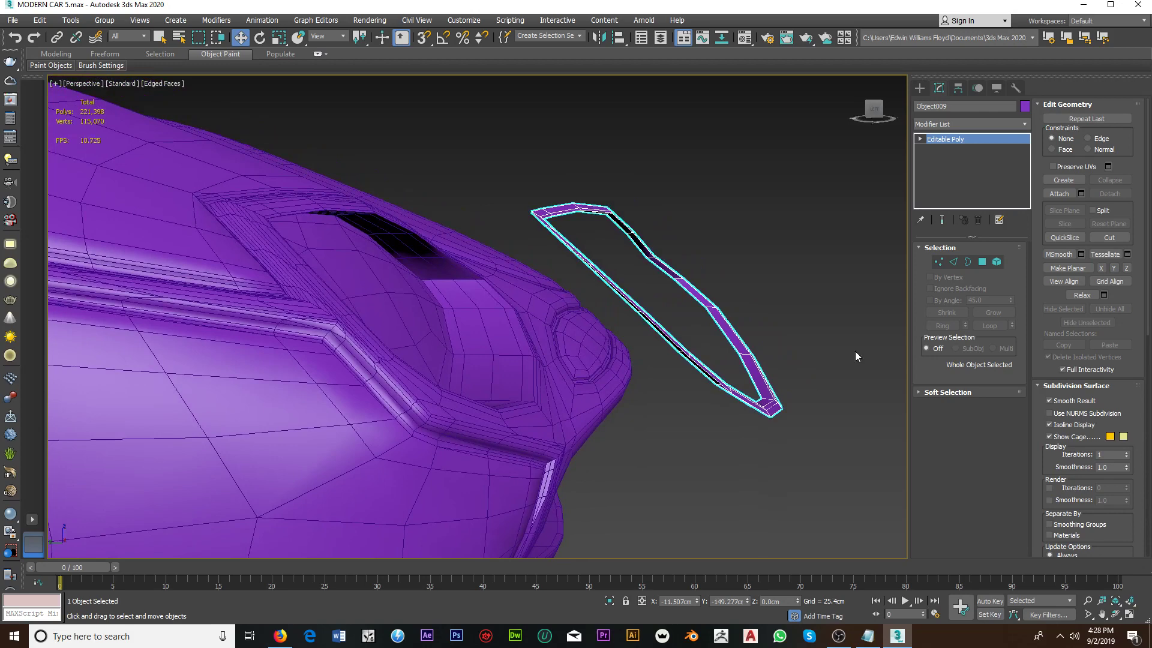
pyautogui.click(964, 125)
pyautogui.press('s')
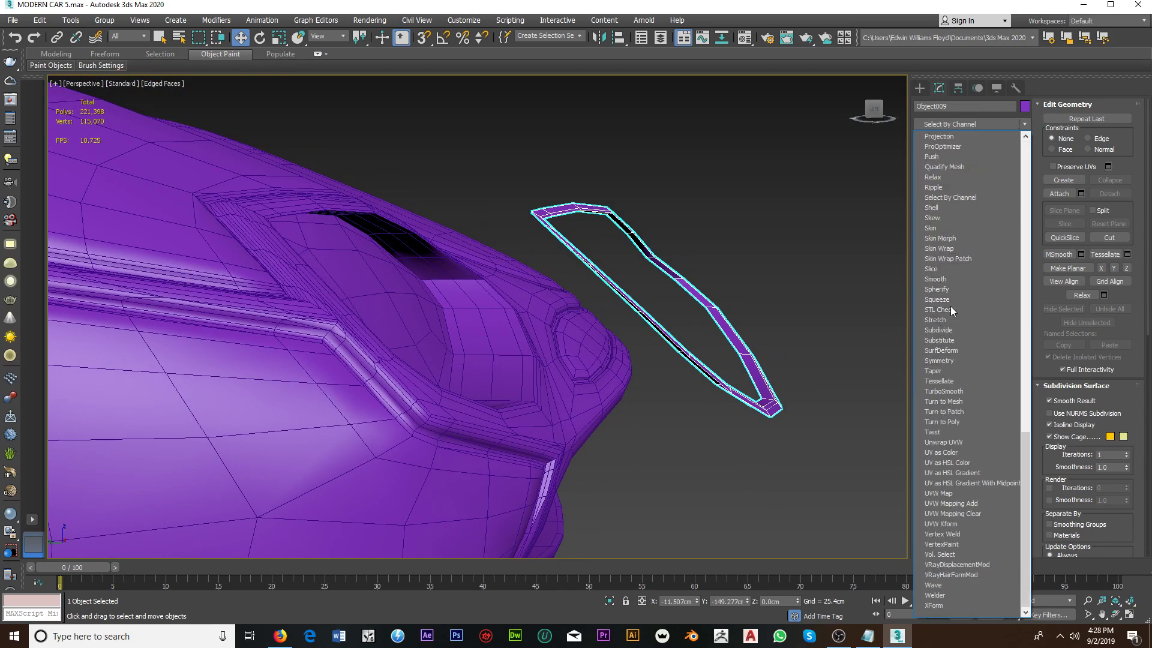
pyautogui.click(944, 211)
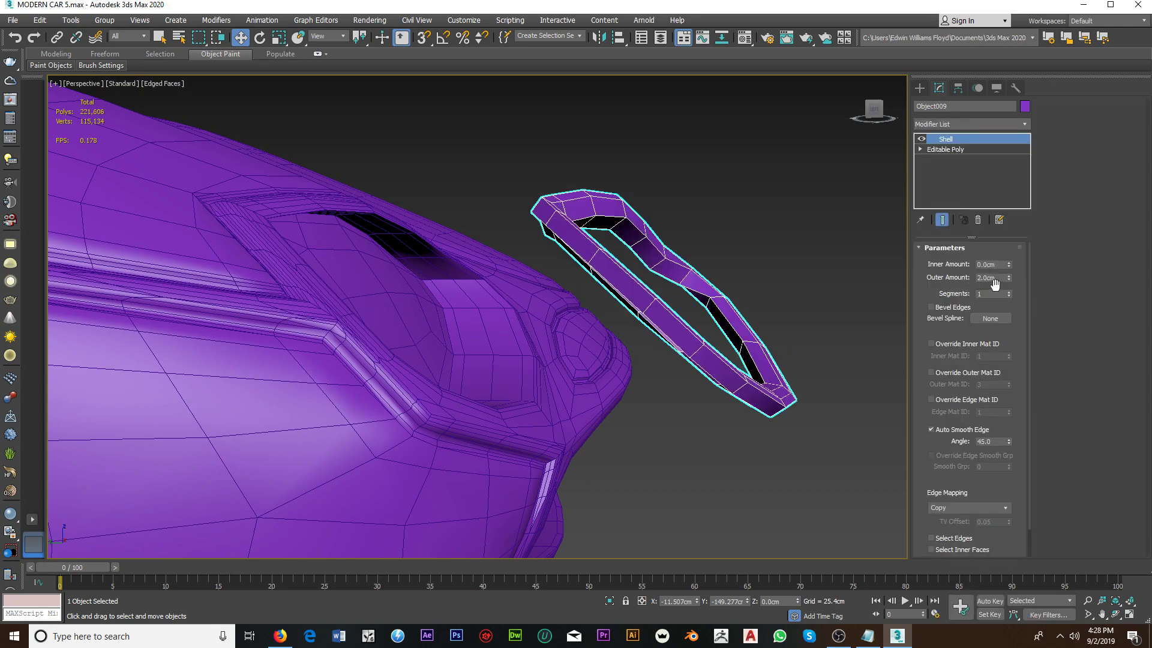
pyautogui.write('1')
pyautogui.press('Return')
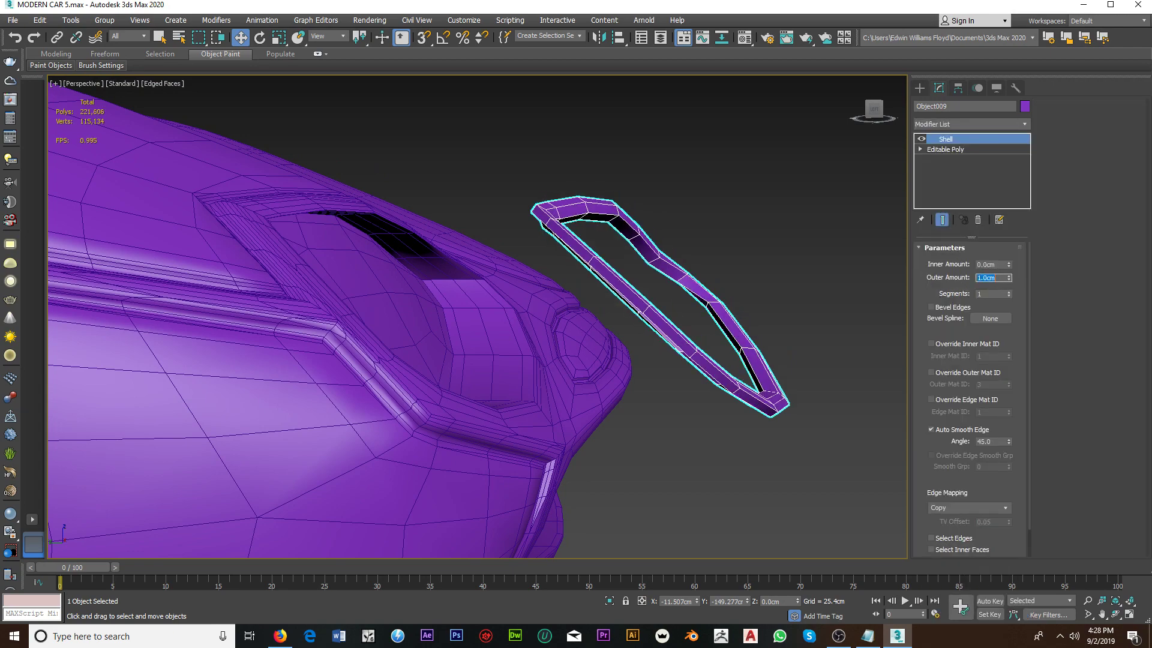
pyautogui.keyDown('alt'); pyautogui.moveTo(795, 382); pyautogui.dragTo(663, 427, button='middle'); pyautogui.keyUp('alt')
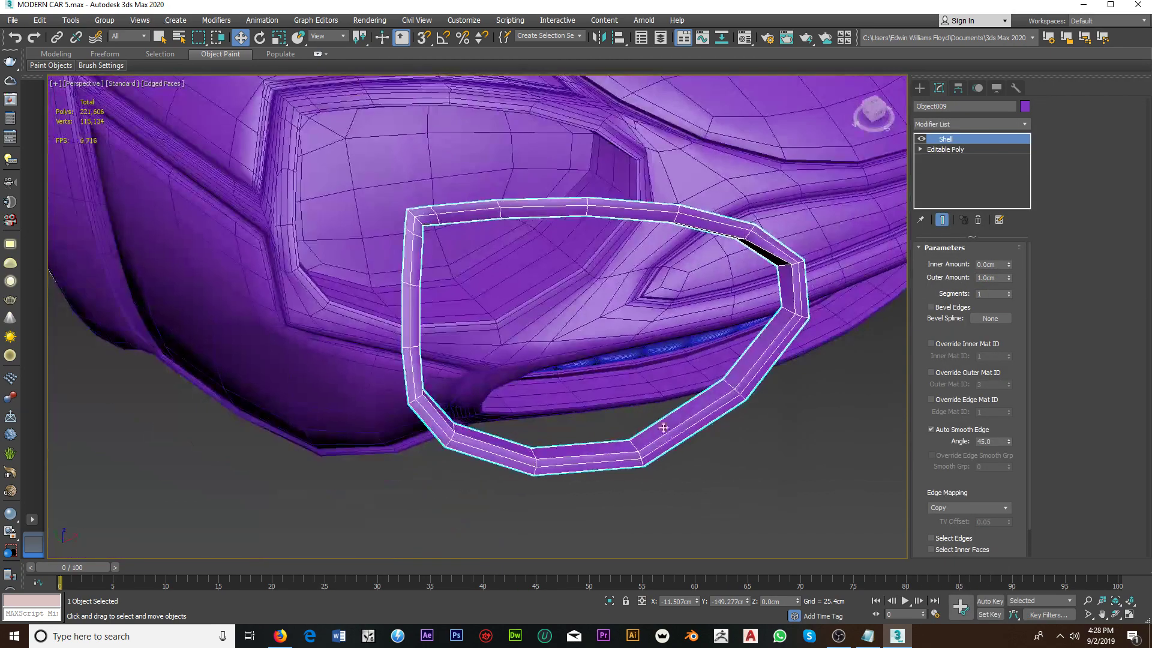
pyautogui.moveTo(730, 393)
pyautogui.keyDown('alt'); pyautogui.mouseDown(button='middle')
pyautogui.moveTo(779, 337)
pyautogui.moveTo(751, 369)
pyautogui.mouseUp(button='middle'); pyautogui.keyUp('alt')
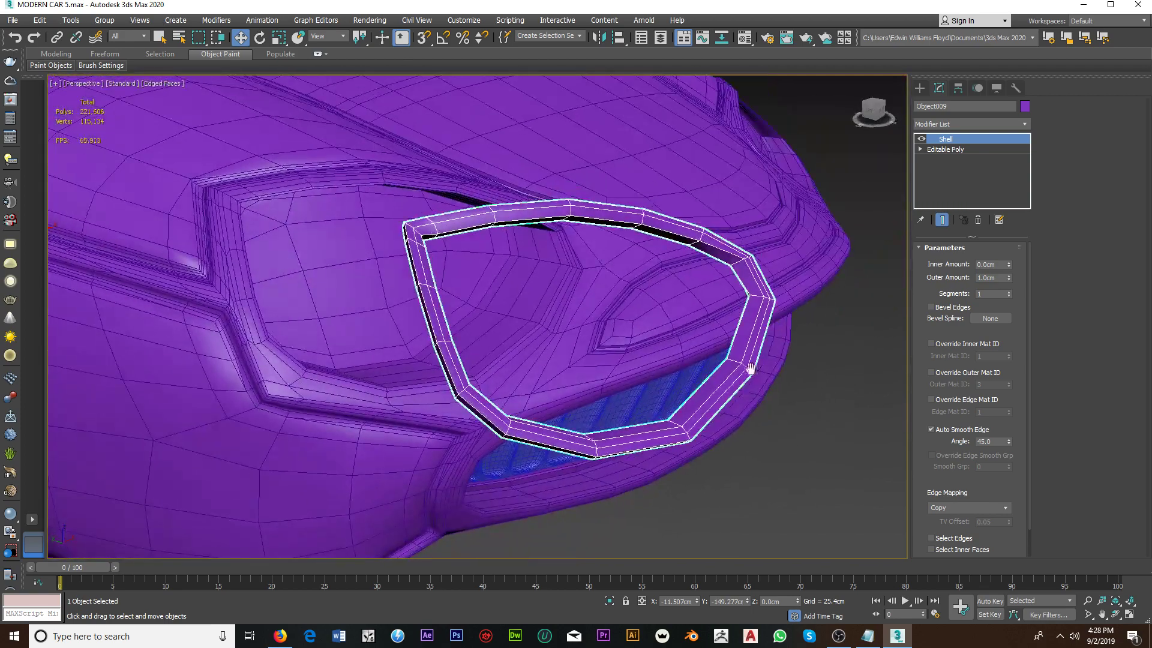
# Step: Add an Edit Poly modifier above the Shell and switch to Edge mode
pyautogui.click(971, 122)
pyautogui.click(949, 553)
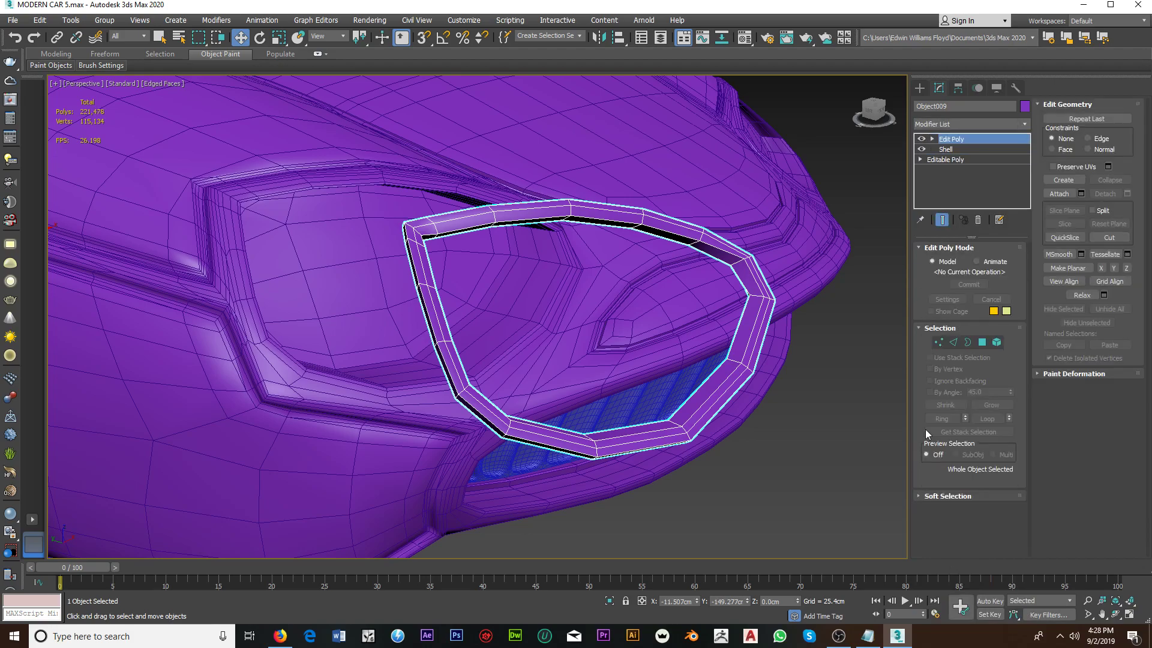
pyautogui.click(954, 342)
pyautogui.moveTo(718, 458)
pyautogui.keyDown('alt'); pyautogui.mouseDown(button='middle')
pyautogui.moveTo(732, 426)
pyautogui.moveTo(764, 435)
pyautogui.moveTo(674, 506)
pyautogui.moveTo(595, 461)
pyautogui.moveTo(584, 415)
pyautogui.mouseUp(button='middle'); pyautogui.keyUp('alt')
# Step: Loop-select the ring's edges and chamfer them at 0.15cm
pyautogui.click(586, 397)
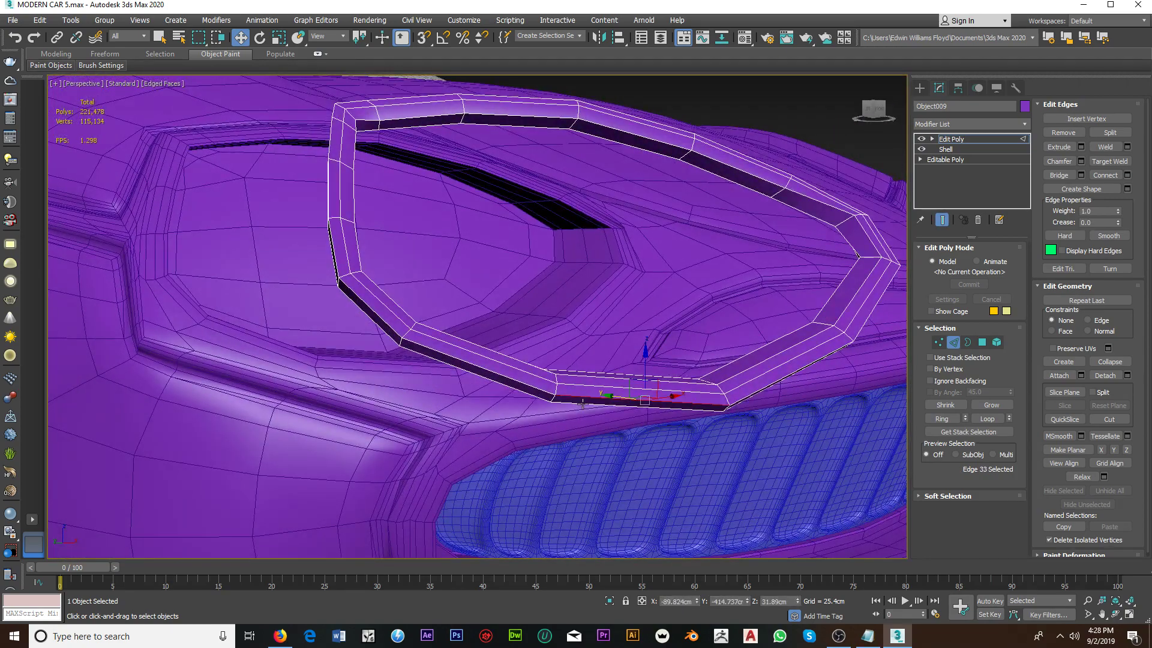
pyautogui.moveTo(586, 398)
pyautogui.keyDown('alt'); pyautogui.mouseDown(button='middle')
pyautogui.moveTo(690, 395)
pyautogui.moveTo(635, 369)
pyautogui.moveTo(599, 391)
pyautogui.moveTo(713, 389)
pyautogui.mouseUp(button='middle'); pyautogui.keyUp('alt')
pyautogui.scroll(2, 630, 367)
pyautogui.keyDown('ctrl'); pyautogui.click(612, 397); pyautogui.keyUp('ctrl')
pyautogui.click(987, 421)
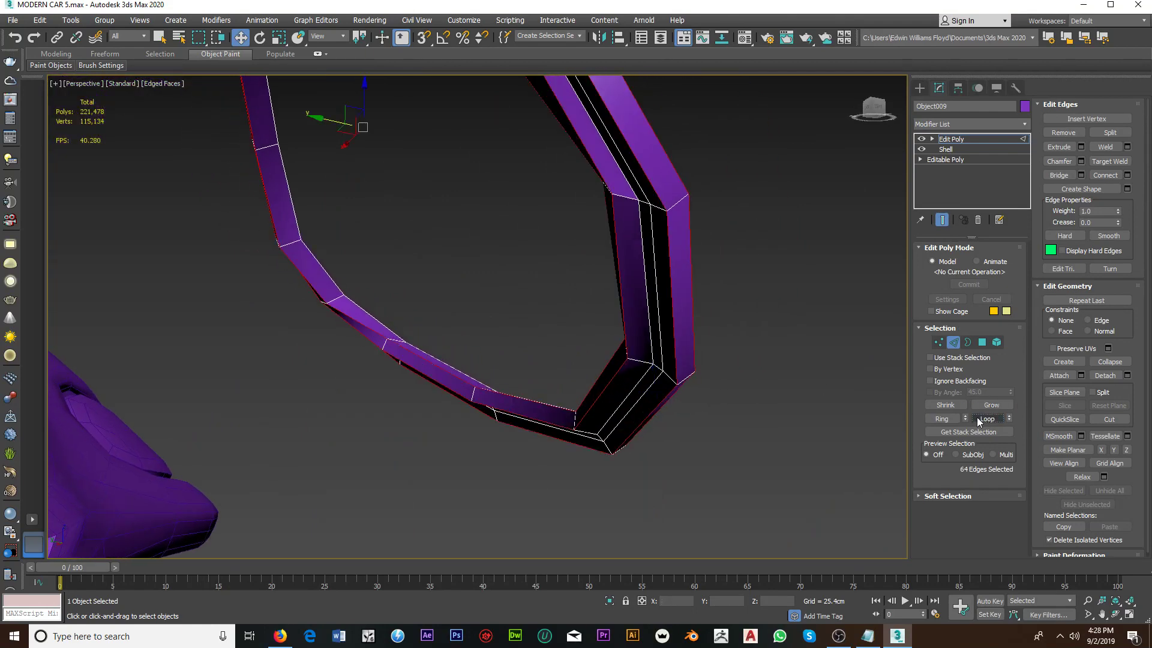
pyautogui.moveTo(660, 414)
pyautogui.keyDown('alt'); pyautogui.mouseDown(button='middle')
pyautogui.moveTo(669, 419)
pyautogui.moveTo(623, 455)
pyautogui.mouseUp(button='middle'); pyautogui.keyUp('alt')
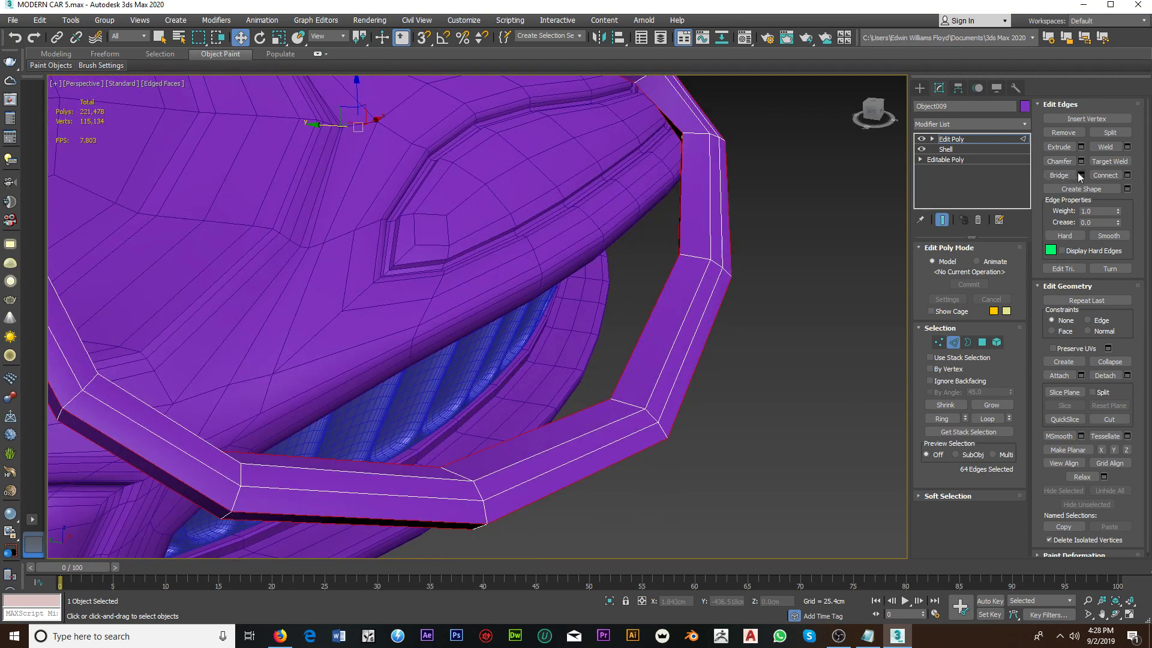
pyautogui.click(1081, 161)
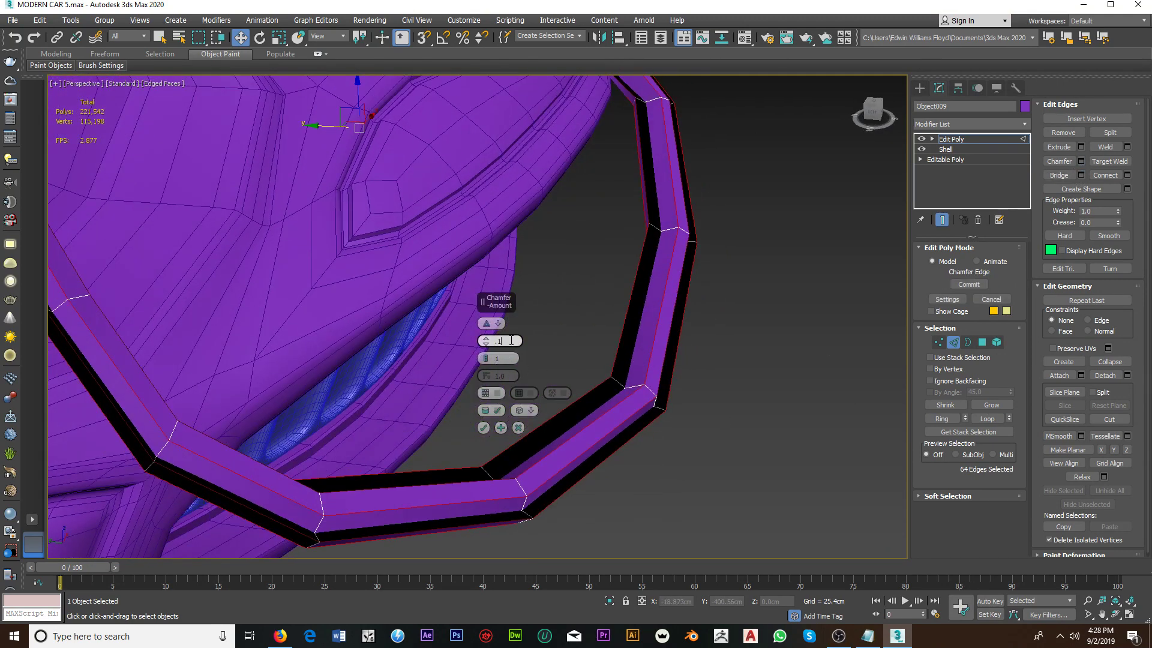
pyautogui.press('Return')
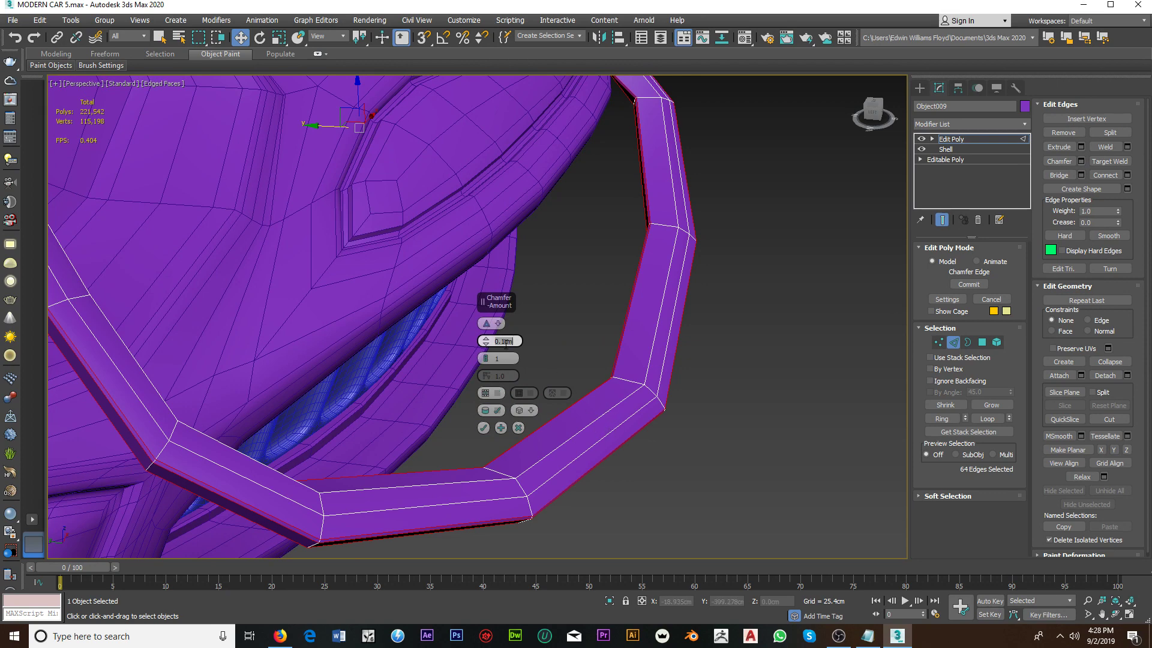
pyautogui.write('15')
pyautogui.press('Return')
pyautogui.click(483, 427)
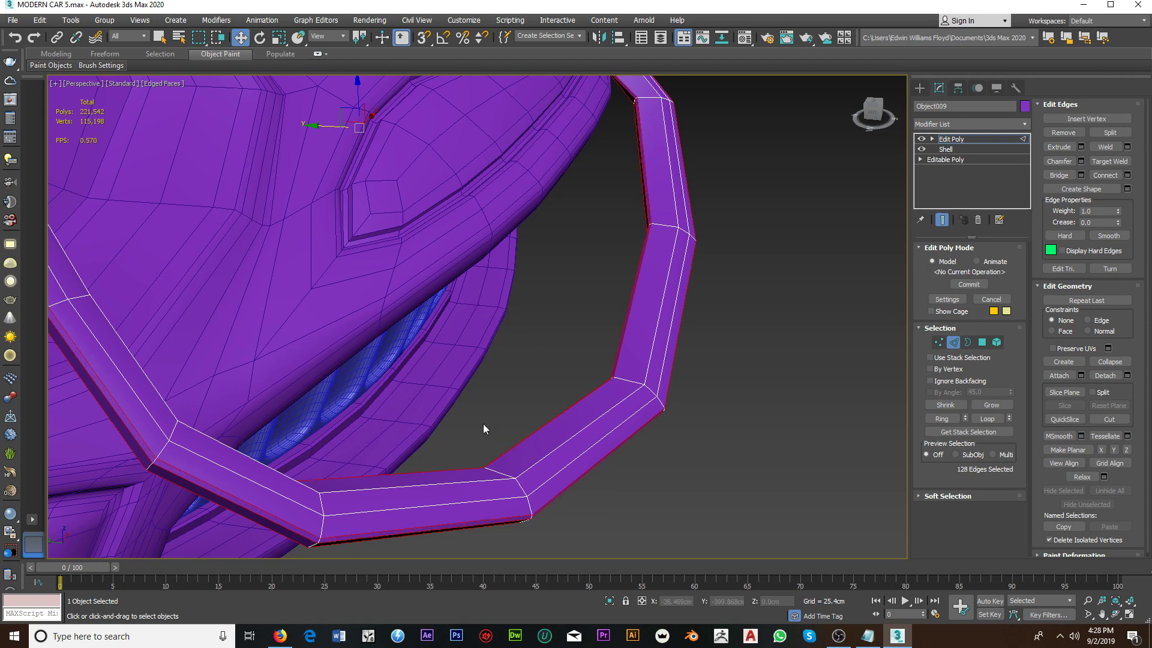
# Step: Loop-select the 16-polygon rim strip, extrude it 0.3cm, and exit sub-object mode
pyautogui.click(982, 342)
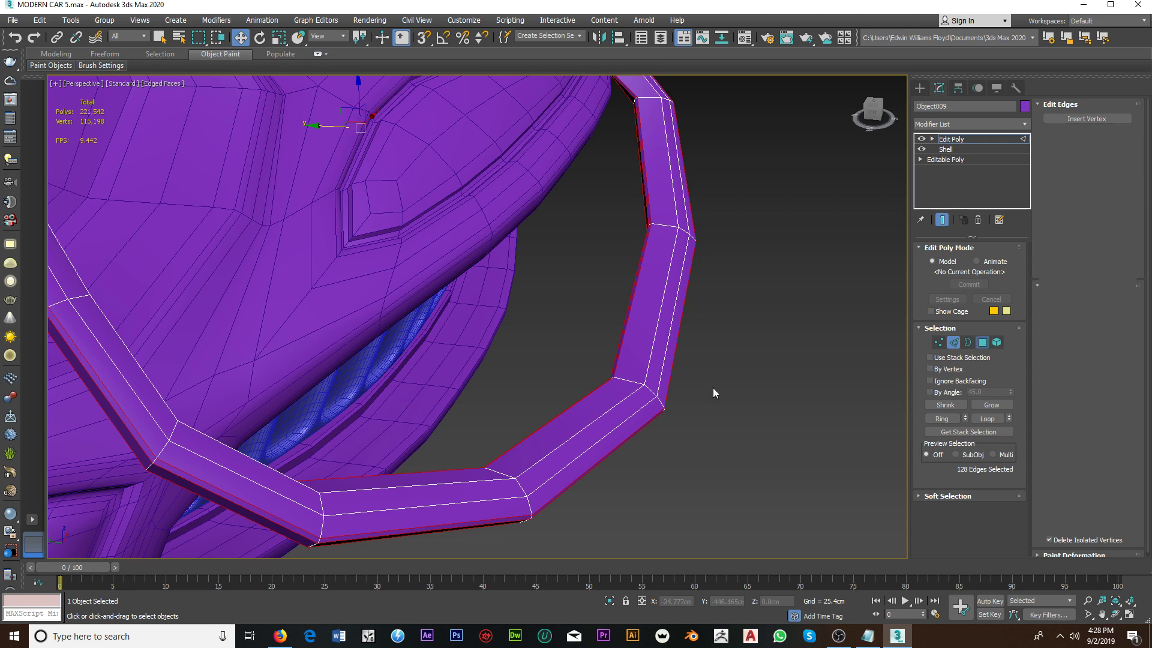
pyautogui.click(579, 438)
pyautogui.keyDown('shift'); pyautogui.click(508, 491); pyautogui.keyUp('shift')
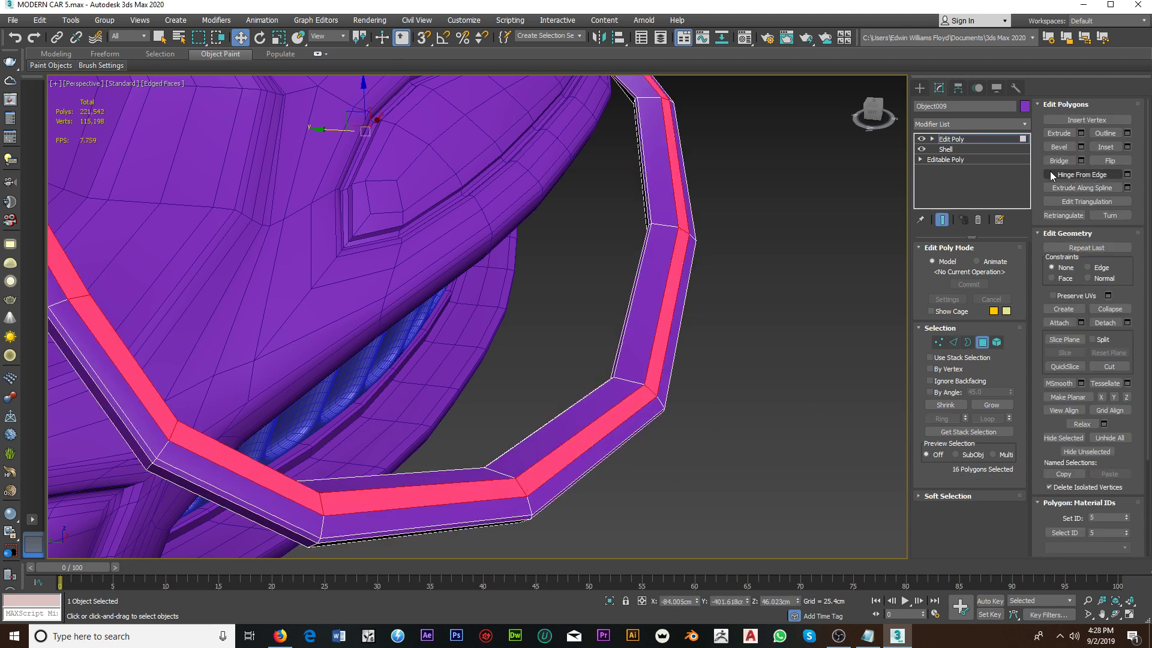
pyautogui.click(1081, 133)
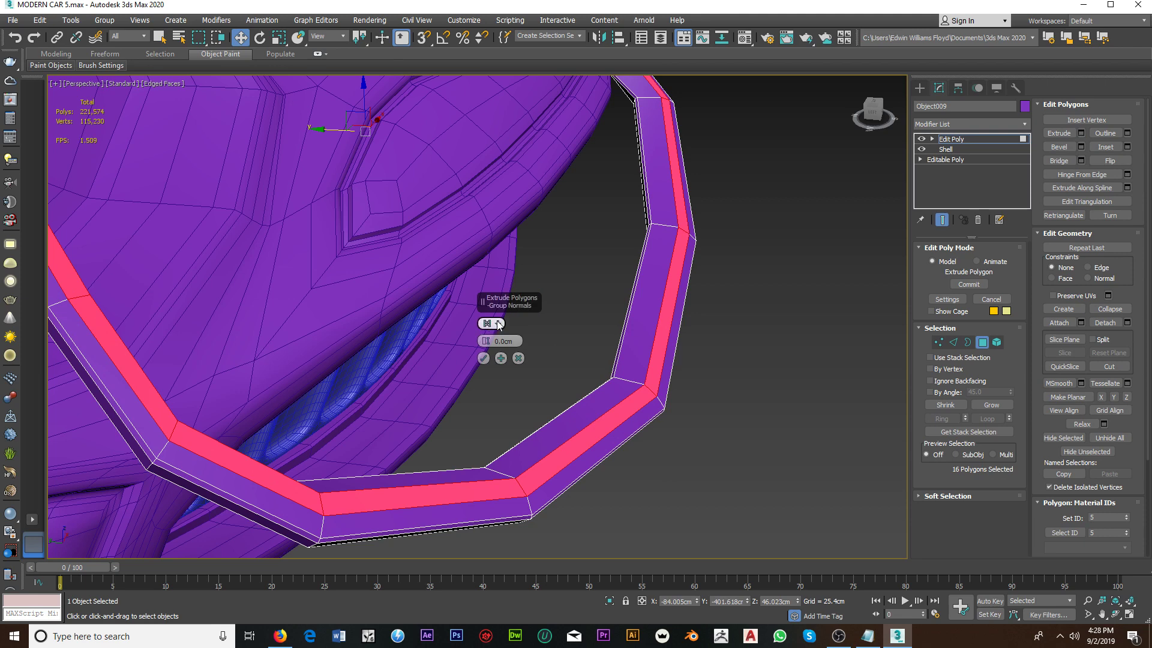
pyautogui.moveTo(485, 341); pyautogui.dragTo(485, 337)
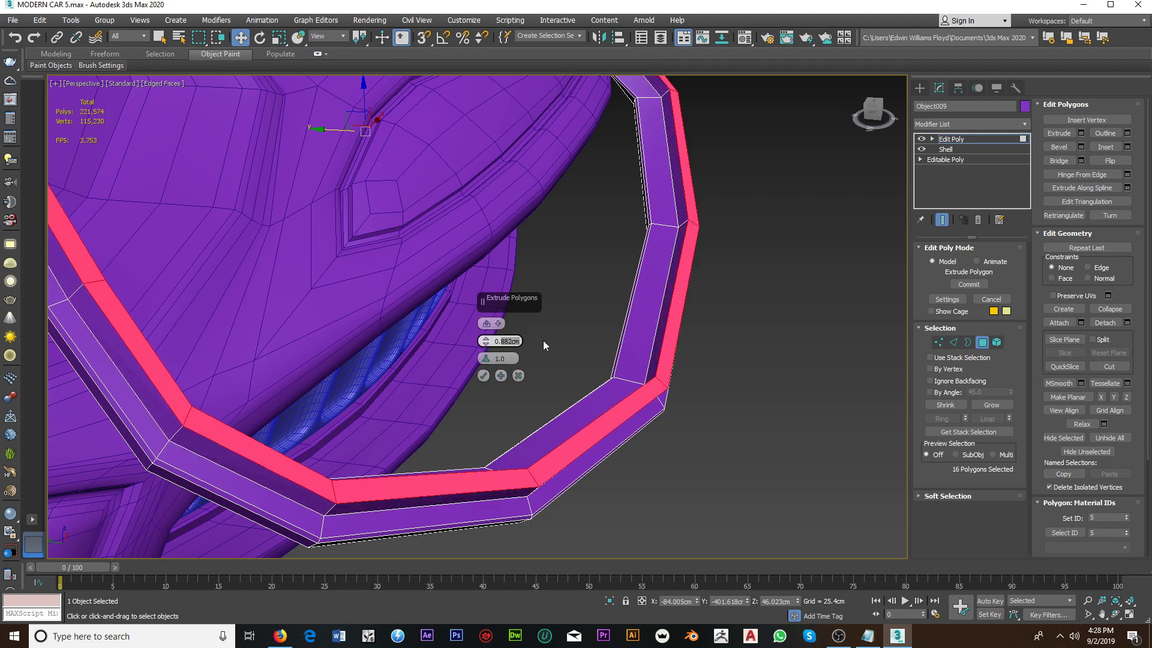
pyautogui.write('0.3')
pyautogui.press('Return')
pyautogui.click(483, 376)
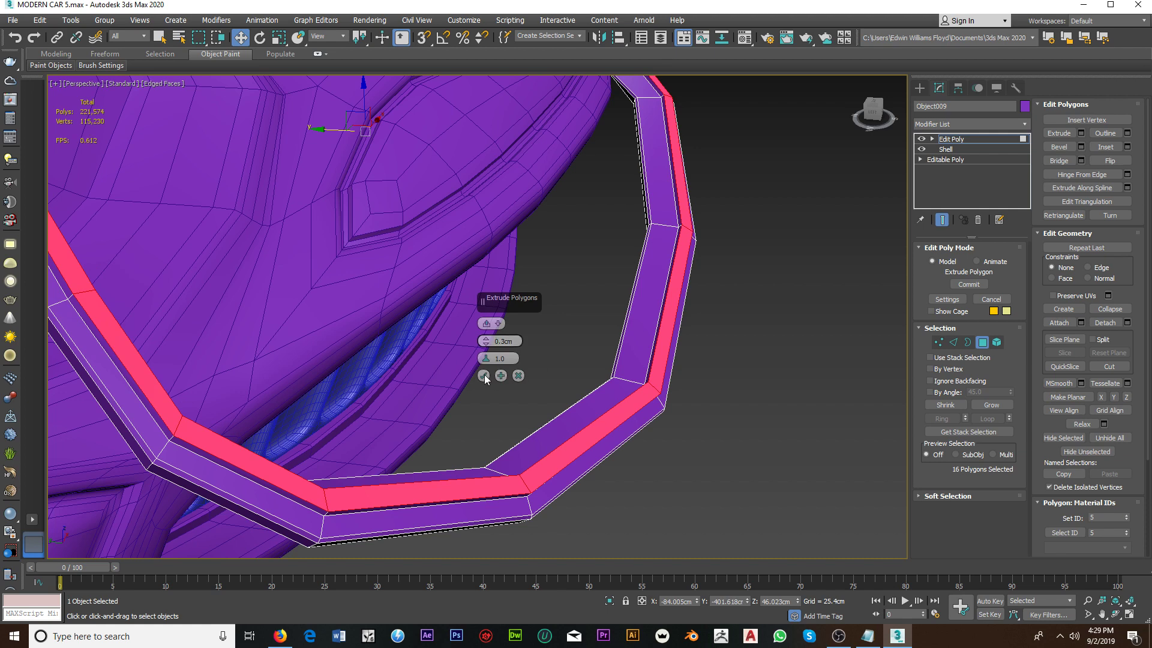
pyautogui.scroll(-3, 704, 393)
pyautogui.click(982, 343)
# Step: Centre the ring's pivot on the object using Affect Pivot Only
pyautogui.keyDown('alt'); pyautogui.moveTo(707, 385); pyautogui.dragTo(1006, 162, button='middle'); pyautogui.keyUp('alt')
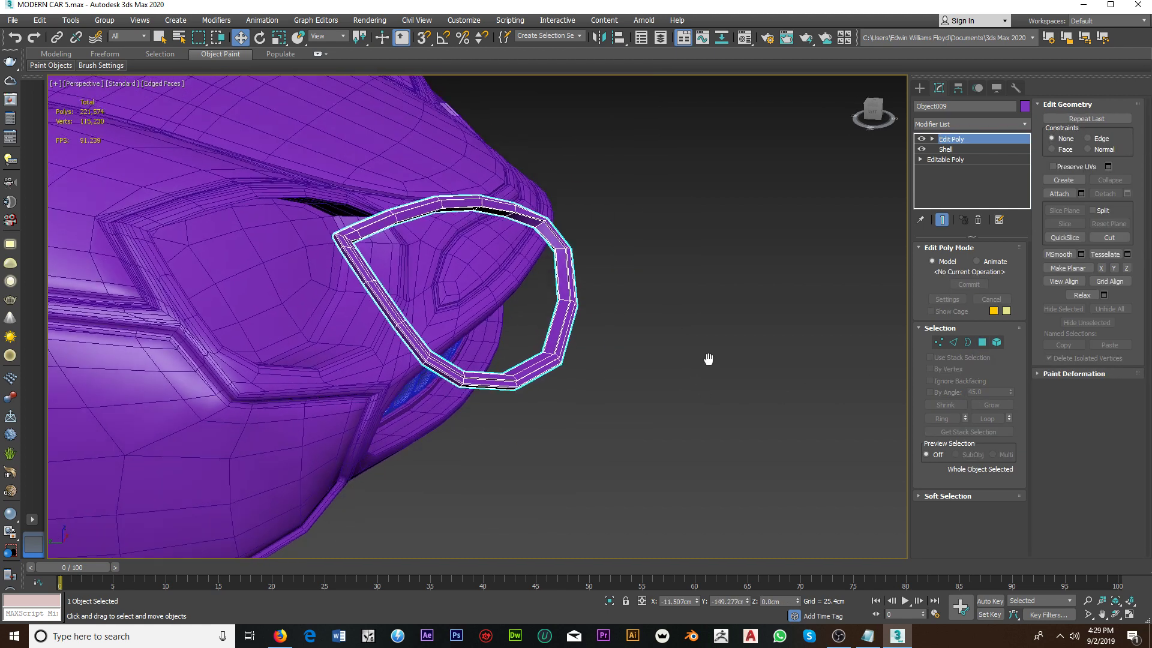
pyautogui.click(959, 88)
pyautogui.click(967, 172)
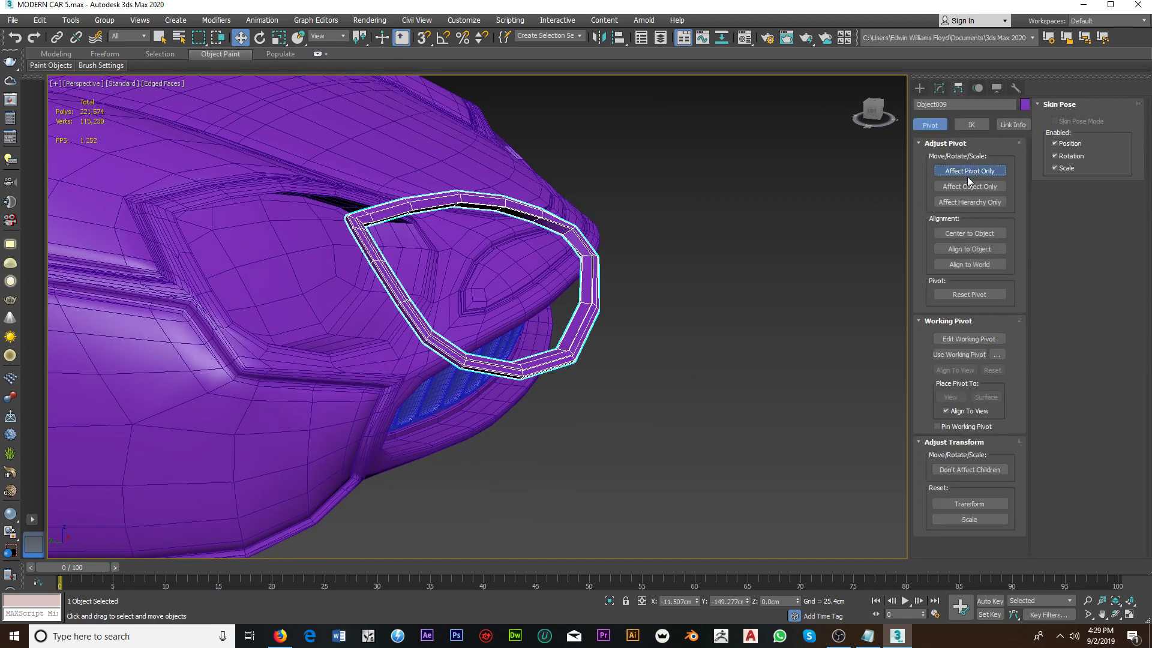
pyautogui.click(971, 234)
pyautogui.click(939, 88)
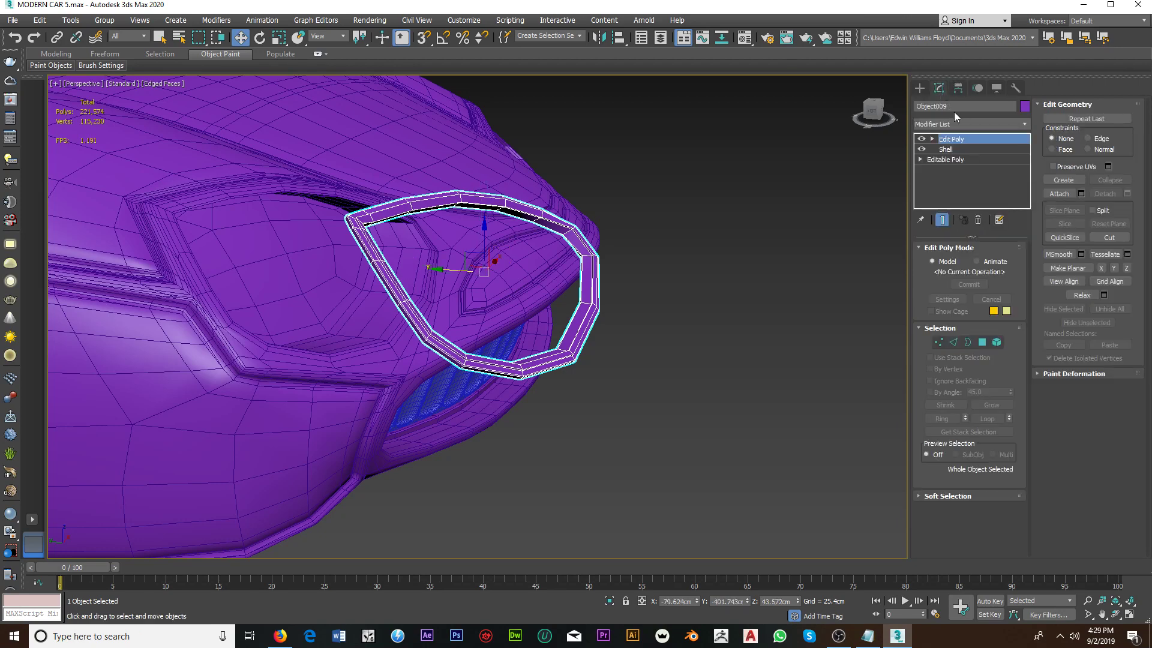
# Step: Add a TurboSmooth modifier to the headlight ring
pyautogui.click(961, 124)
pyautogui.write('t')
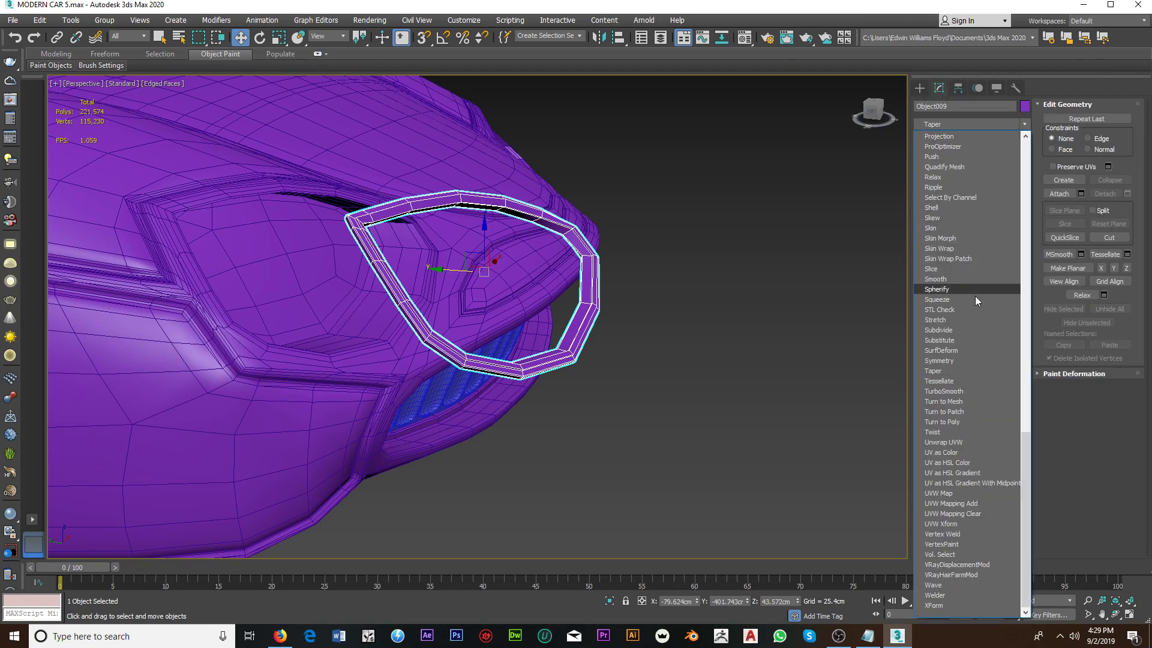
pyautogui.click(945, 390)
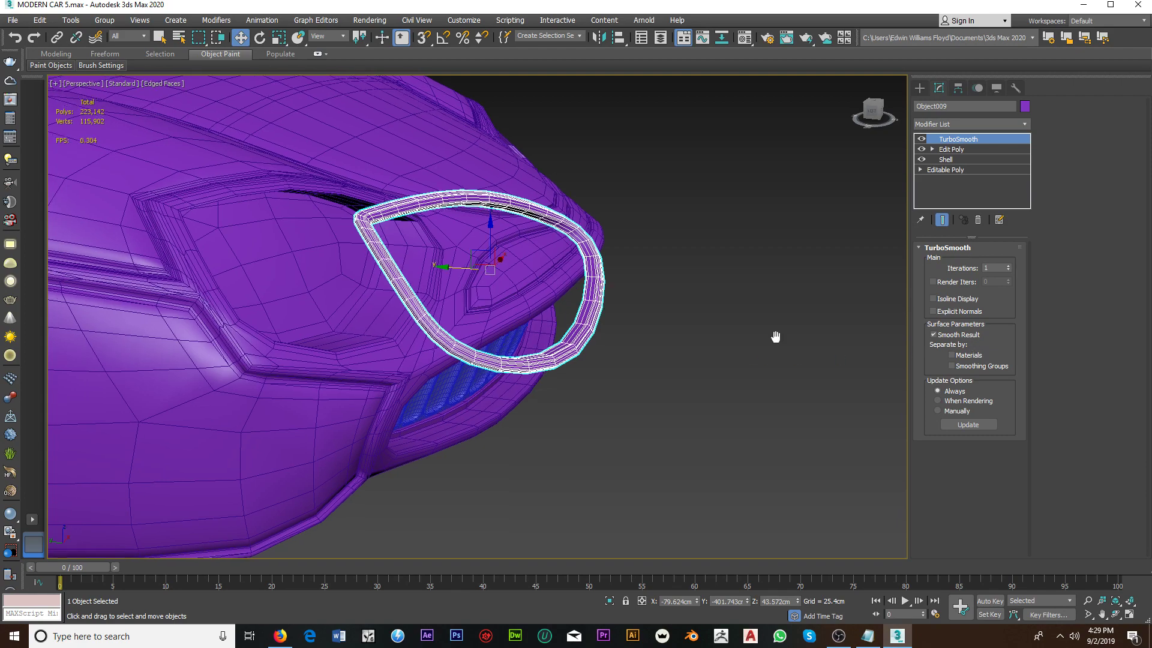
pyautogui.moveTo(774, 335); pyautogui.dragTo(848, 358, button='middle')
# Step: Slide the ring left into the car body's headlight recess
pyautogui.moveTo(540, 290); pyautogui.dragTo(354, 281)
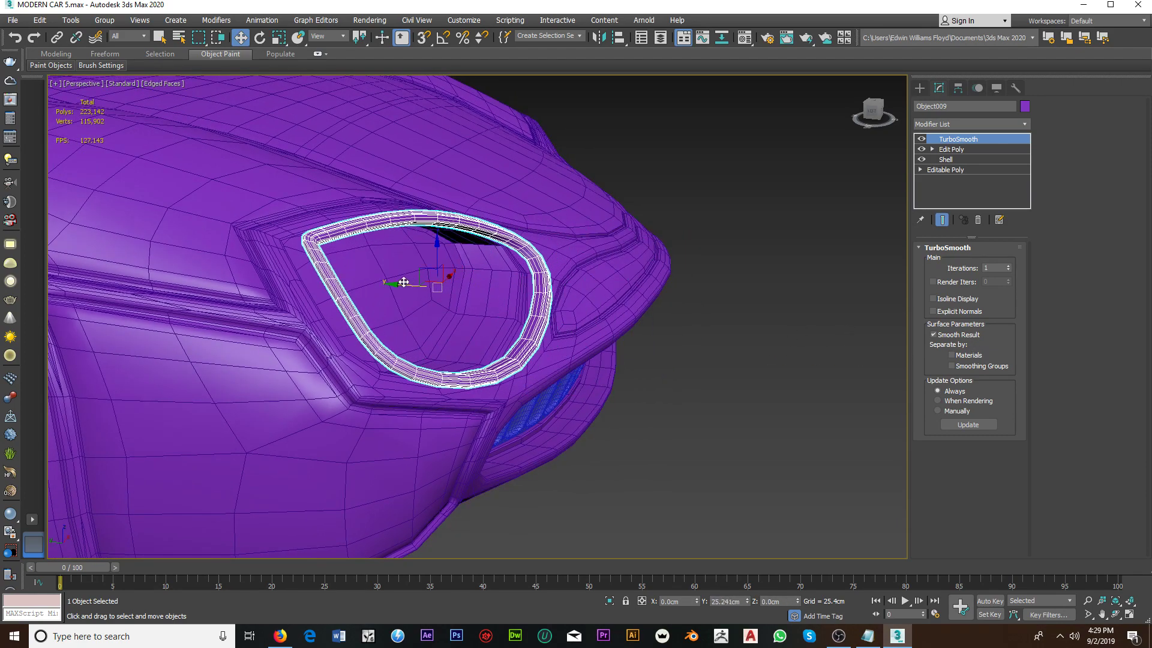
pyautogui.scroll(2, 353, 281)
pyautogui.scroll(1, 380, 300)
pyautogui.scroll(1, 396, 303)
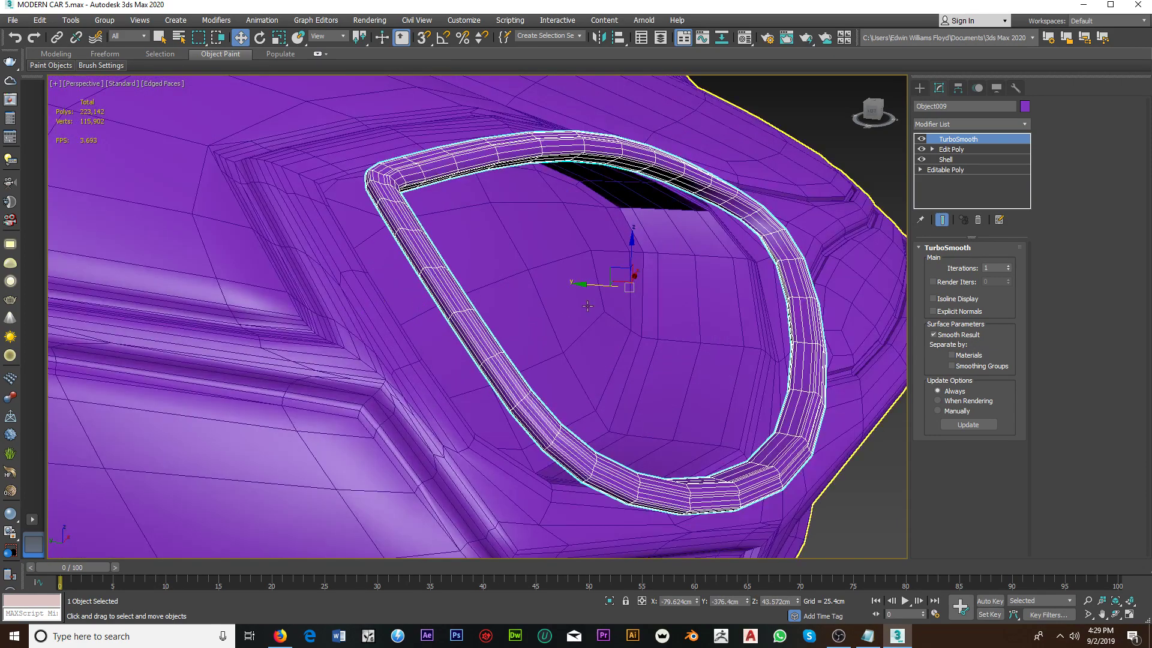
pyautogui.moveTo(590, 286); pyautogui.dragTo(531, 281)
pyautogui.moveTo(531, 281)
pyautogui.keyDown('alt'); pyautogui.mouseDown(button='middle')
pyautogui.moveTo(522, 256)
pyautogui.moveTo(780, 414)
pyautogui.mouseUp(button='middle'); pyautogui.keyUp('alt')
pyautogui.scroll(2, 656, 411)
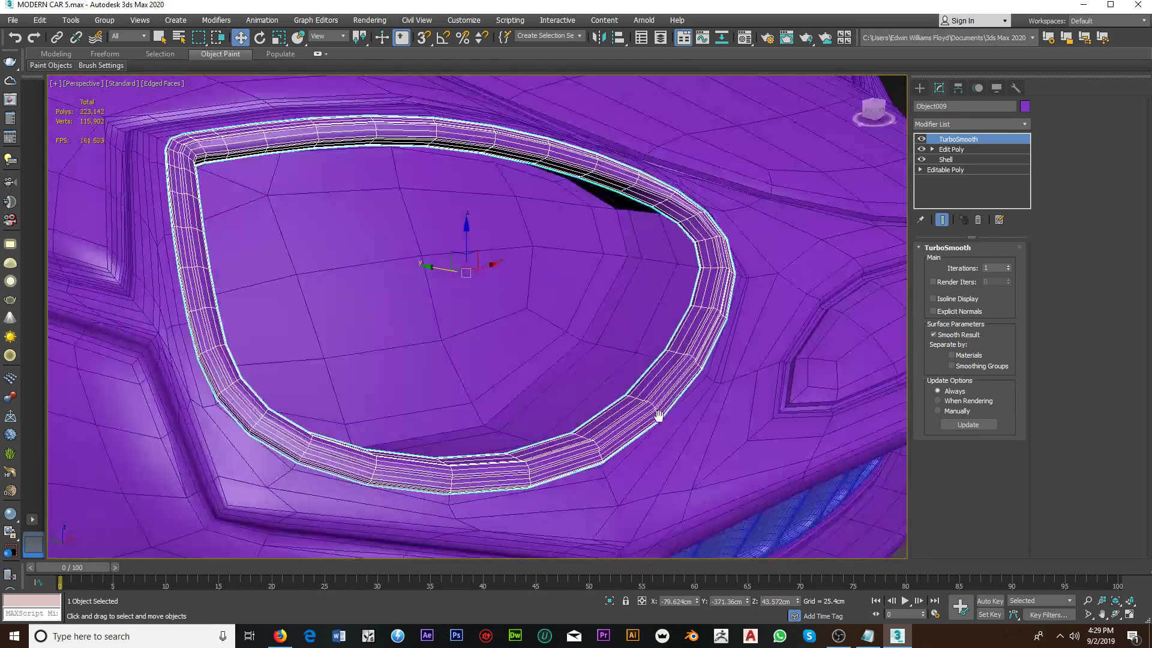
# Step: Turn the car body's TurboSmooth display back on
pyautogui.click(723, 402)
pyautogui.click(921, 139)
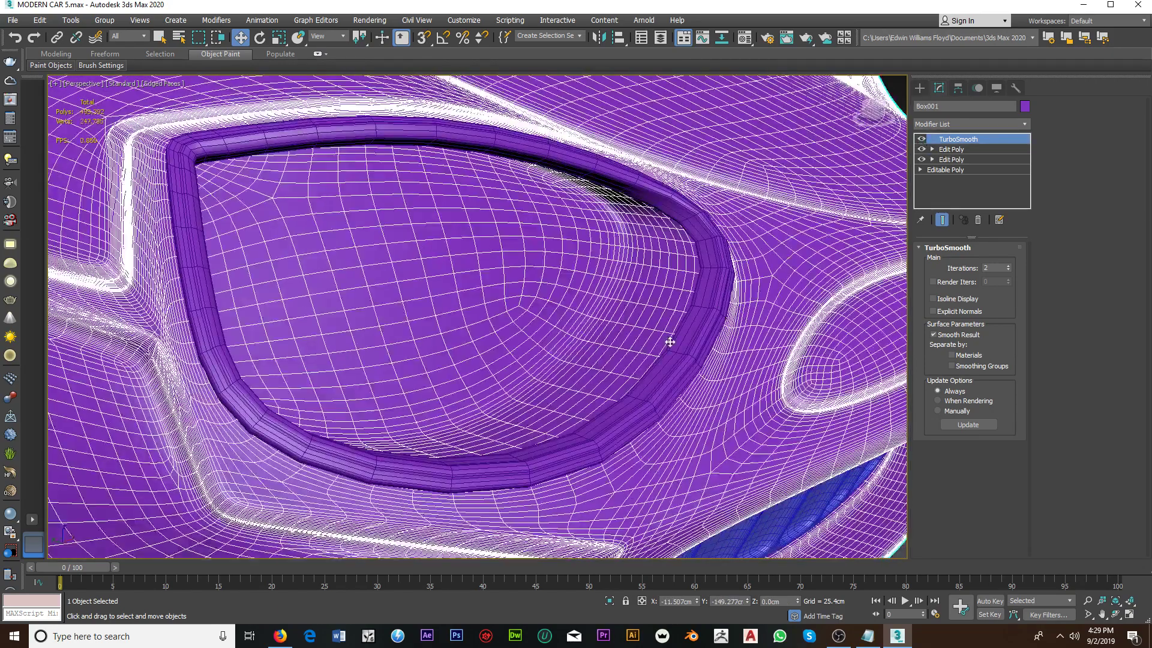
pyautogui.keyDown('alt'); pyautogui.moveTo(668, 334); pyautogui.dragTo(699, 330, button='middle'); pyautogui.keyUp('alt')
# Step: Raise the bezel ring's TurboSmooth iterations from 1 to 2 and inspect the car front
pyautogui.click(699, 330)
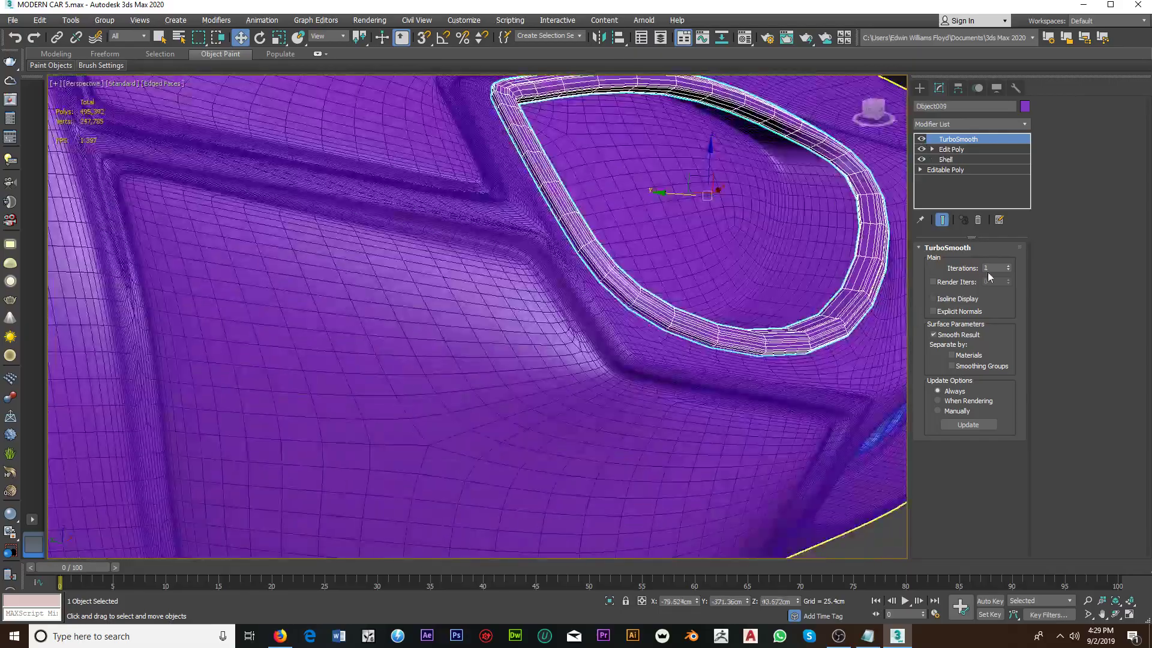
pyautogui.click(1009, 266)
pyautogui.moveTo(735, 305)
pyautogui.keyDown('alt'); pyautogui.mouseDown(button='middle')
pyautogui.moveTo(699, 391)
pyautogui.moveTo(585, 275)
pyautogui.moveTo(618, 299)
pyautogui.mouseUp(button='middle'); pyautogui.keyUp('alt')
pyautogui.moveTo(618, 299); pyautogui.dragTo(617, 298)
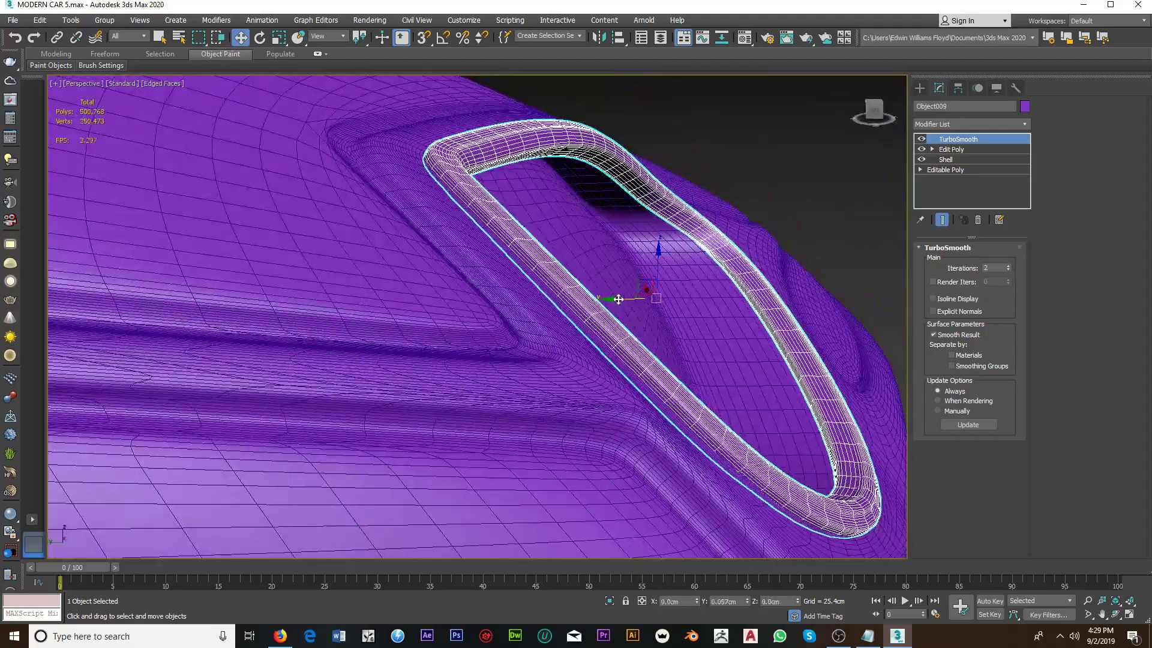
pyautogui.scroll(-5, 618, 298)
pyautogui.scroll(4, 586, 300)
pyautogui.moveTo(558, 327)
pyautogui.mouseDown(button='middle')
pyautogui.moveTo(533, 350)
pyautogui.moveTo(360, 231)
pyautogui.mouseUp(button='middle')
pyautogui.scroll(-2, 533, 350)
pyautogui.scroll(-3, 504, 336)
pyautogui.scroll(3, 504, 336)
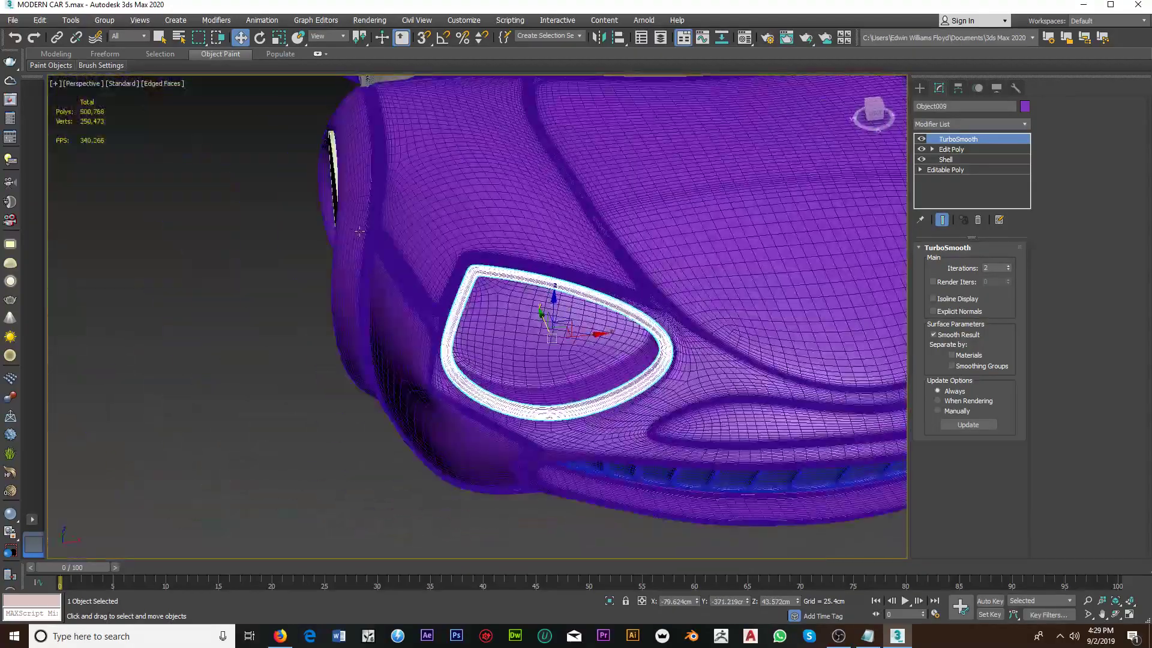
# Step: Give the bezel ring a grey object colour and frame the car front
pyautogui.click(1025, 106)
pyautogui.click(638, 383)
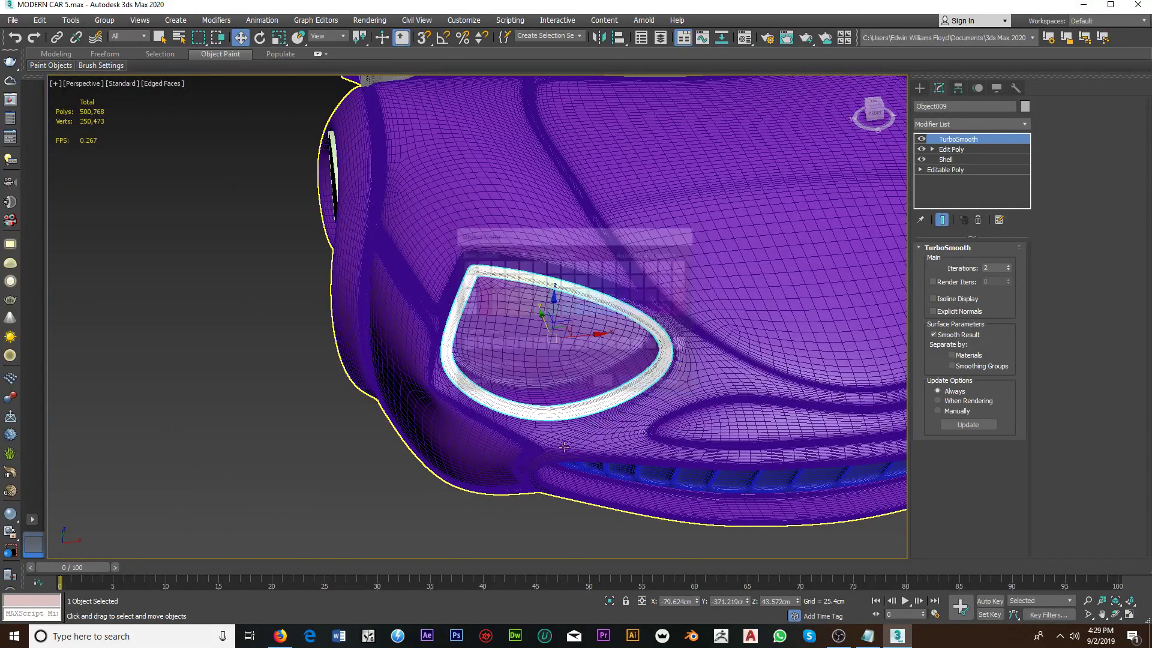
pyautogui.keyDown('alt'); pyautogui.moveTo(409, 276); pyautogui.dragTo(436, 200, button='middle'); pyautogui.keyUp('alt')
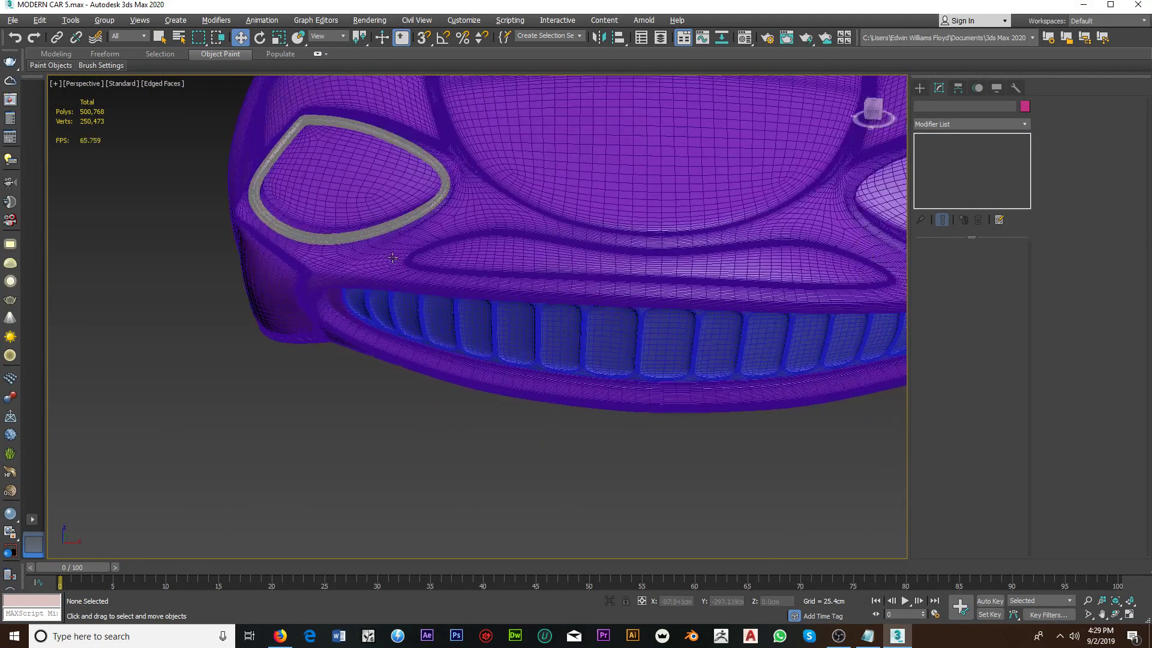
pyautogui.scroll(3, 436, 200)
pyautogui.scroll(2, 436, 200)
pyautogui.scroll(-3, 436, 200)
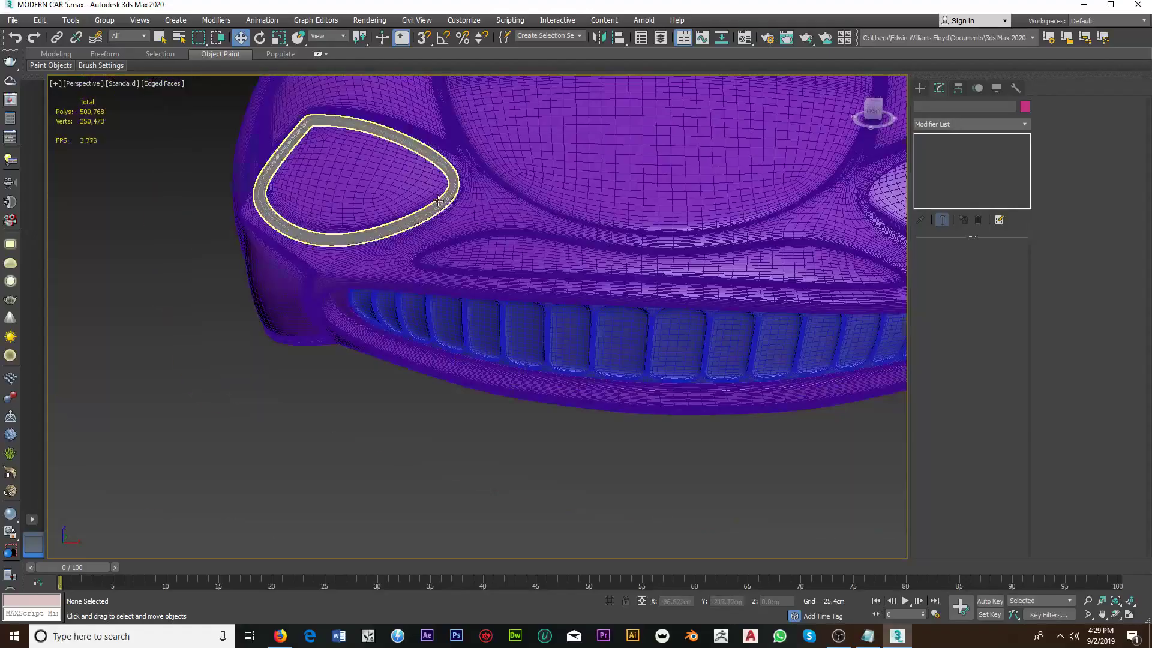
pyautogui.scroll(-3, 437, 200)
pyautogui.moveTo(436, 199)
pyautogui.keyDown('alt'); pyautogui.mouseDown(button='middle')
pyautogui.moveTo(394, 279)
pyautogui.moveTo(406, 304)
pyautogui.moveTo(445, 303)
pyautogui.moveTo(355, 314)
pyautogui.moveTo(302, 267)
pyautogui.mouseUp(button='middle'); pyautogui.keyUp('alt')
pyautogui.scroll(1, 330, 298)
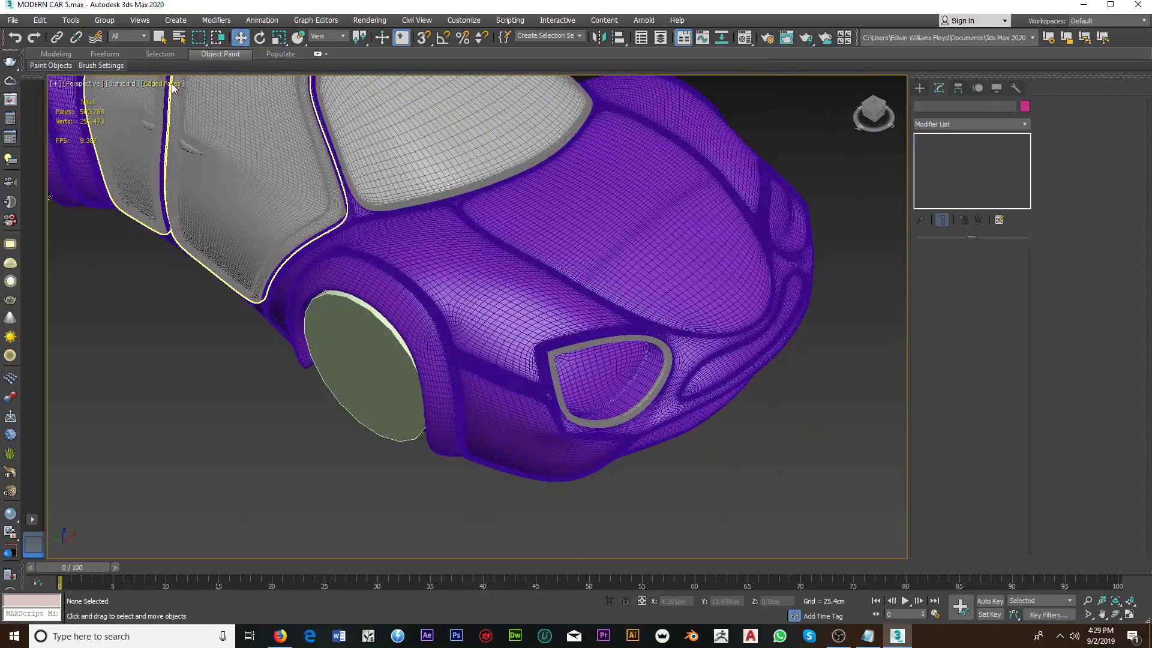
# Step: Hide edged faces, select the car body Box001 and switch off its TurboSmooth
pyautogui.click(173, 84)
pyautogui.click(207, 219)
pyautogui.moveTo(606, 323)
pyautogui.keyDown('alt'); pyautogui.mouseDown(button='middle')
pyautogui.moveTo(571, 298)
pyautogui.moveTo(528, 291)
pyautogui.moveTo(398, 301)
pyautogui.moveTo(442, 291)
pyautogui.moveTo(511, 321)
pyautogui.mouseUp(button='middle'); pyautogui.keyUp('alt')
pyautogui.scroll(3, 571, 298)
pyautogui.click(808, 324)
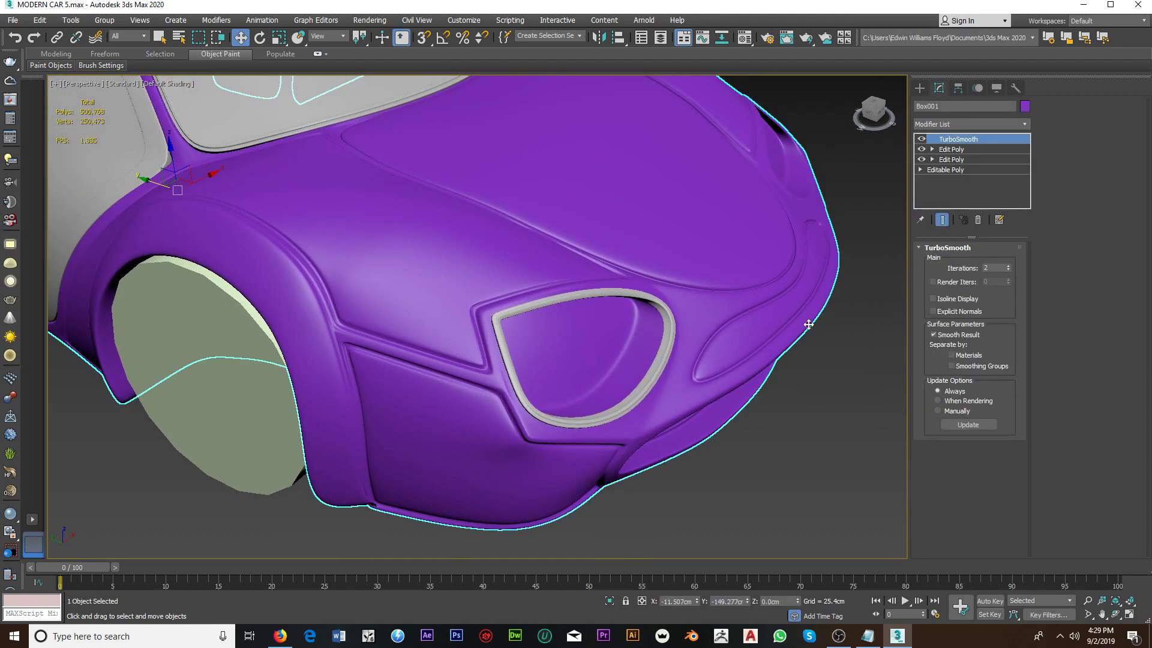
pyautogui.click(921, 139)
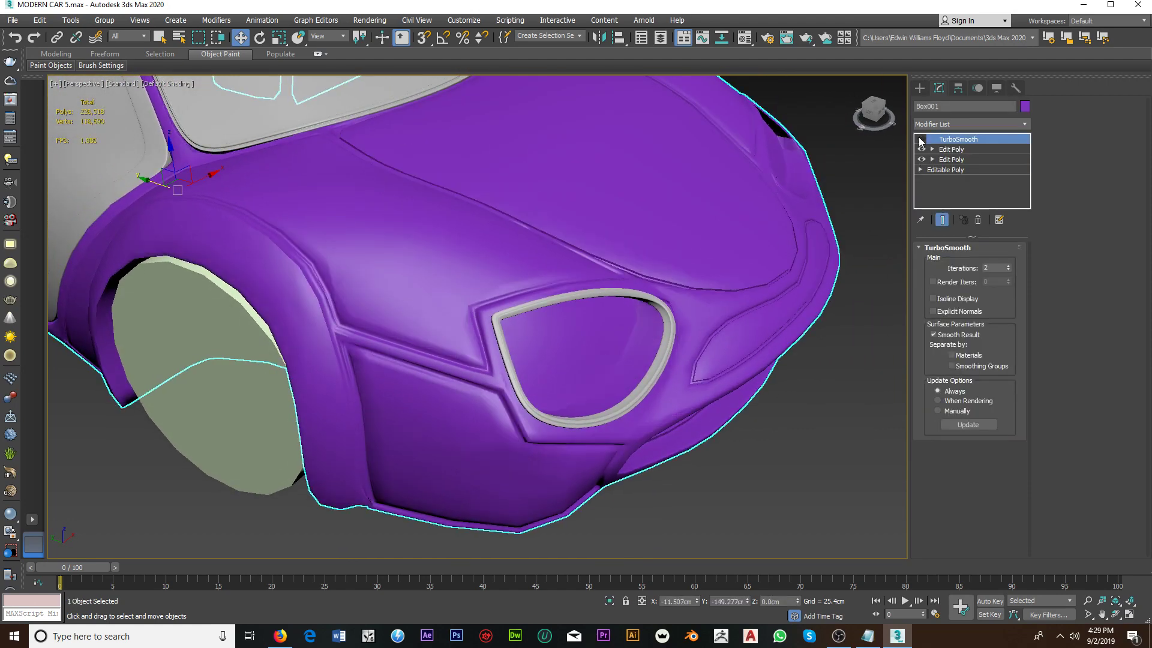
# Step: Enable Edged Faces to show the body's low-poly wireframe around the headlight
pyautogui.click(184, 88)
pyautogui.click(227, 219)
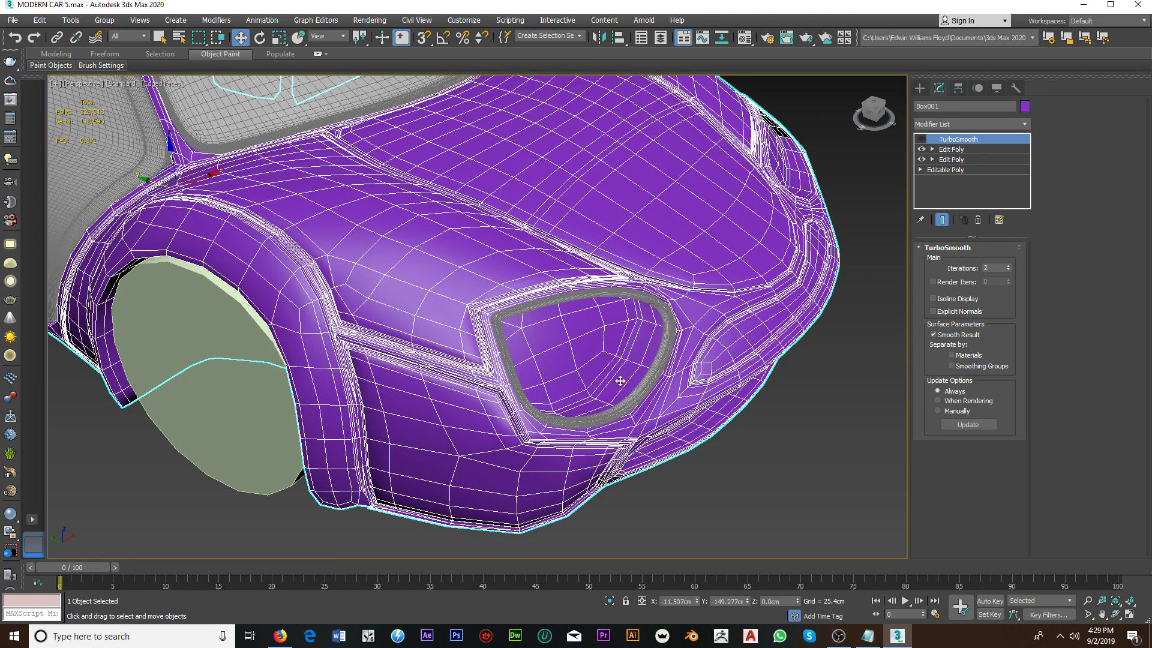
pyautogui.scroll(3, 616, 380)
pyautogui.moveTo(615, 378); pyautogui.dragTo(631, 382, button='middle')
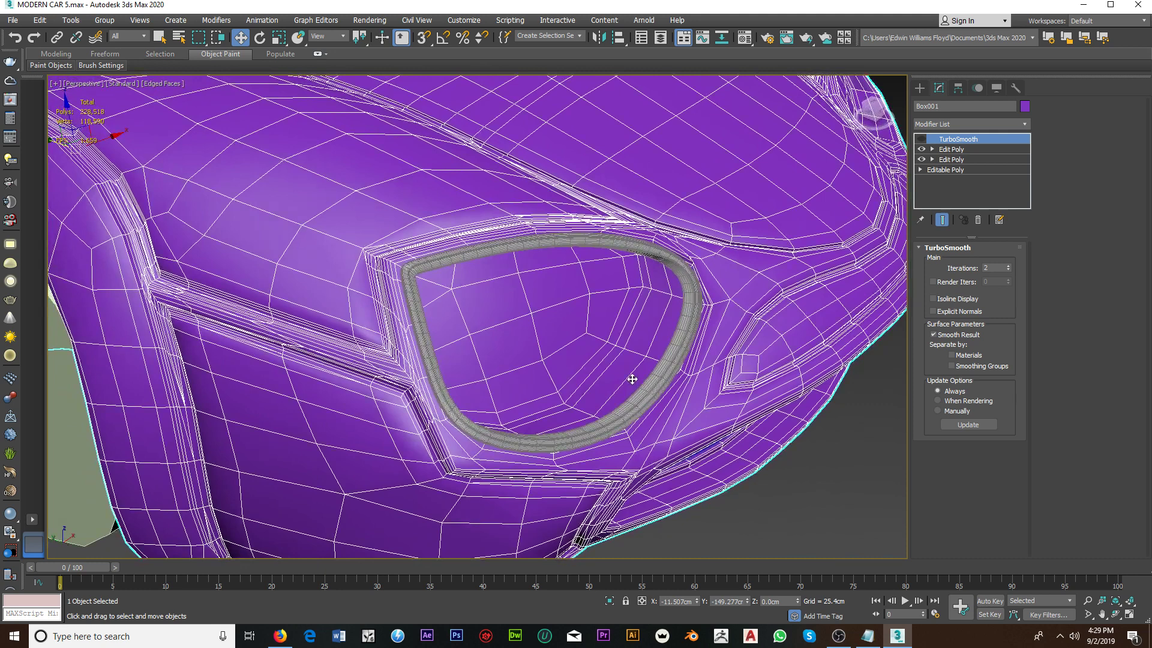
# Step: Select the 16 headlight-interior polygons on Box001's top Edit Poly and isolate them
pyautogui.click(976, 149)
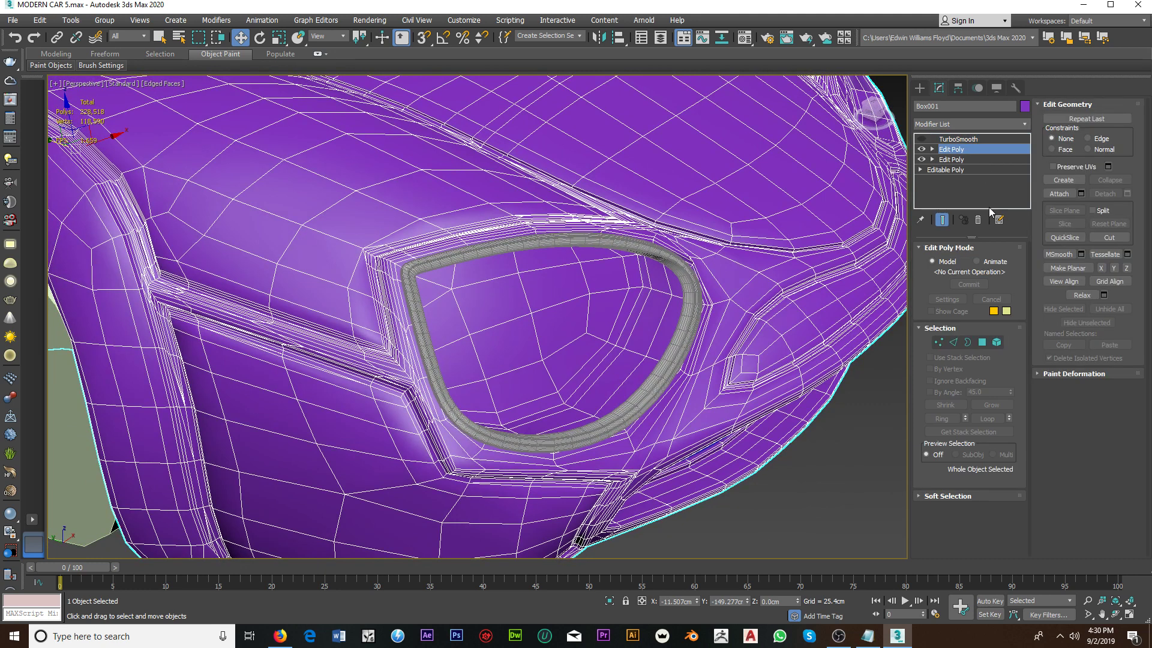
pyautogui.click(983, 342)
pyautogui.click(601, 355)
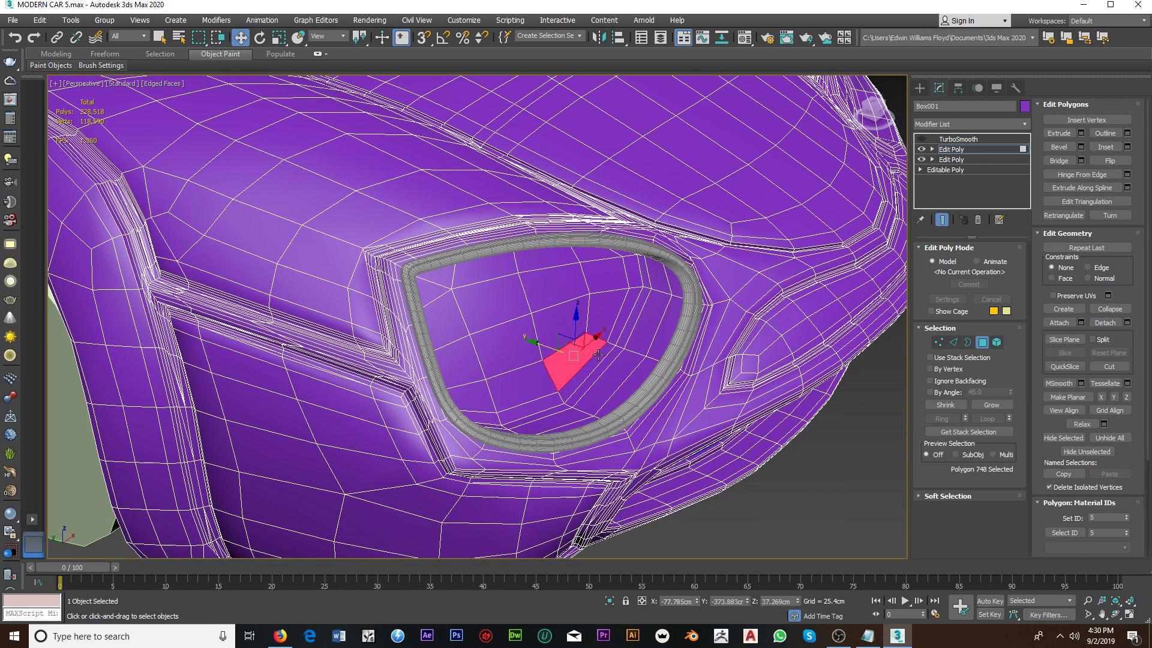
pyautogui.moveTo(608, 358)
pyautogui.keyDown('alt'); pyautogui.mouseDown(button='middle')
pyautogui.moveTo(561, 289)
pyautogui.moveTo(560, 321)
pyautogui.moveTo(508, 288)
pyautogui.mouseUp(button='middle'); pyautogui.keyUp('alt')
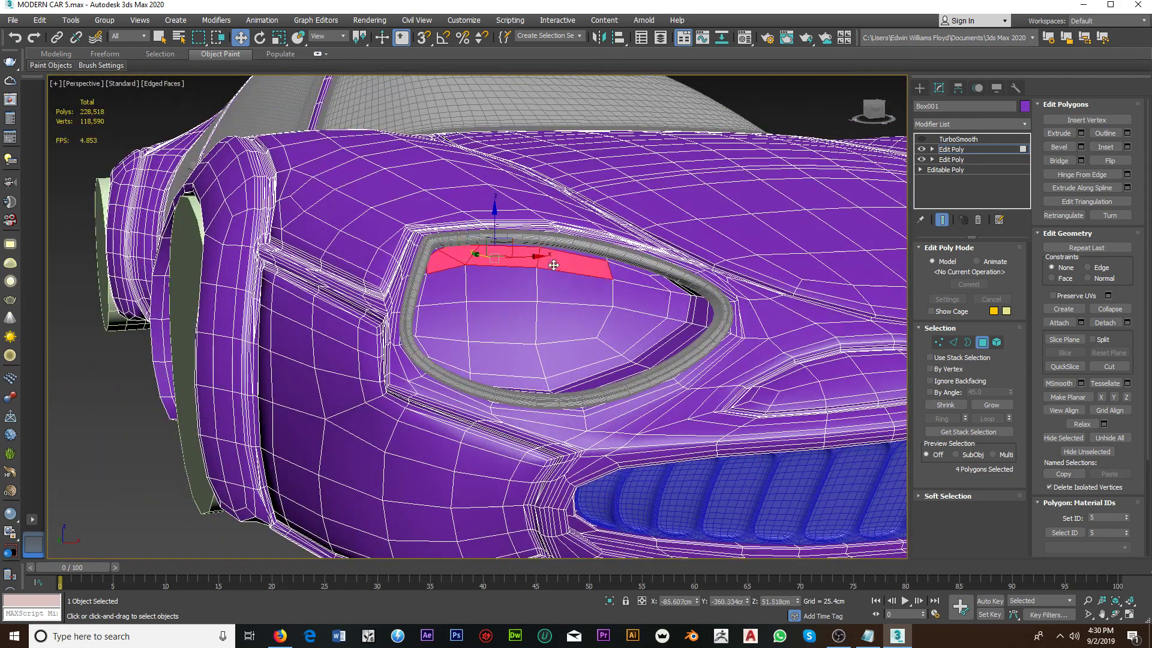
pyautogui.keyDown('ctrl'); pyautogui.click(628, 315); pyautogui.keyUp('ctrl')
pyautogui.moveTo(629, 314)
pyautogui.keyDown('alt'); pyautogui.mouseDown(button='middle')
pyautogui.moveTo(658, 307)
pyautogui.moveTo(443, 295)
pyautogui.mouseUp(button='middle'); pyautogui.keyUp('alt')
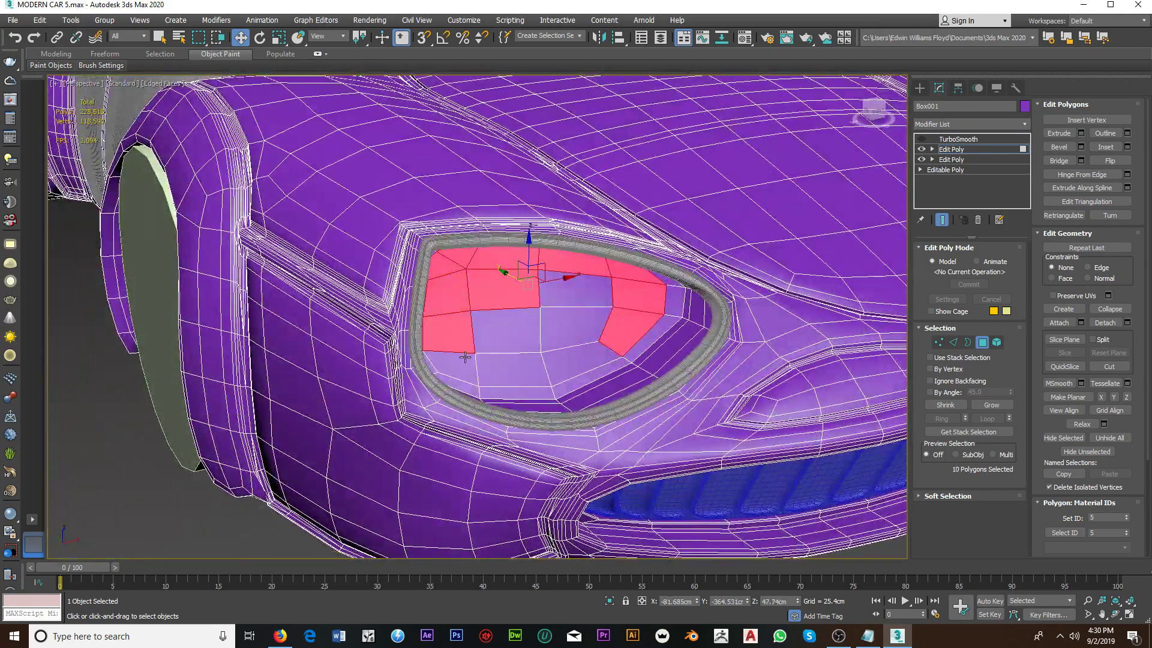
pyautogui.keyDown('ctrl'); pyautogui.click(565, 354); pyautogui.keyUp('ctrl')
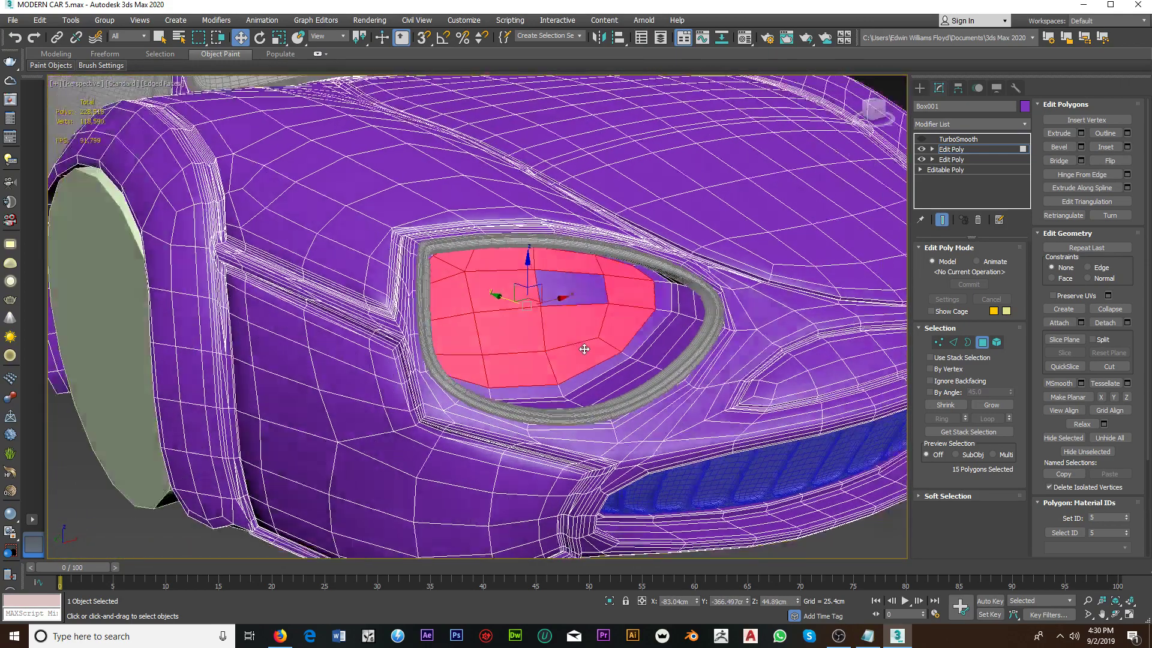
pyautogui.moveTo(564, 354)
pyautogui.keyDown('alt'); pyautogui.mouseDown(button='middle')
pyautogui.moveTo(555, 304)
pyautogui.moveTo(482, 297)
pyautogui.moveTo(561, 288)
pyautogui.moveTo(562, 300)
pyautogui.moveTo(544, 295)
pyautogui.mouseUp(button='middle'); pyautogui.keyUp('alt')
pyautogui.keyDown('ctrl'); pyautogui.click(552, 292); pyautogui.keyUp('ctrl')
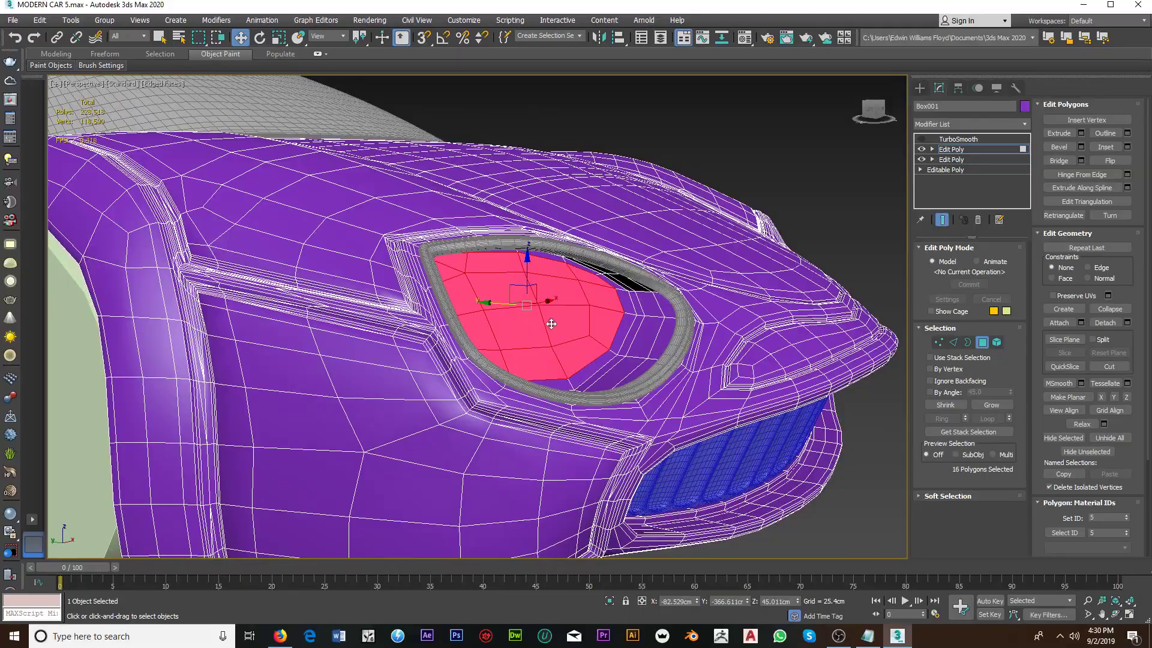
pyautogui.moveTo(551, 324)
pyautogui.keyDown('alt'); pyautogui.mouseDown(button='middle')
pyautogui.moveTo(560, 360)
pyautogui.moveTo(509, 342)
pyautogui.moveTo(534, 360)
pyautogui.moveTo(488, 326)
pyautogui.moveTo(639, 468)
pyautogui.mouseUp(button='middle'); pyautogui.keyUp('alt')
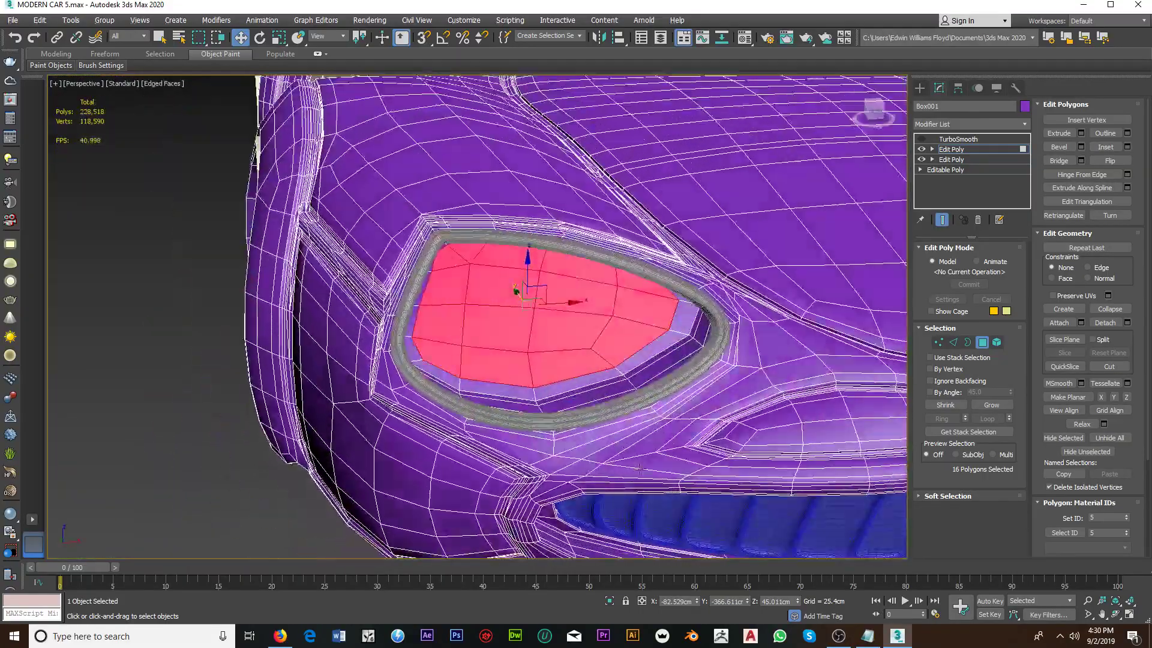
pyautogui.click(611, 601)
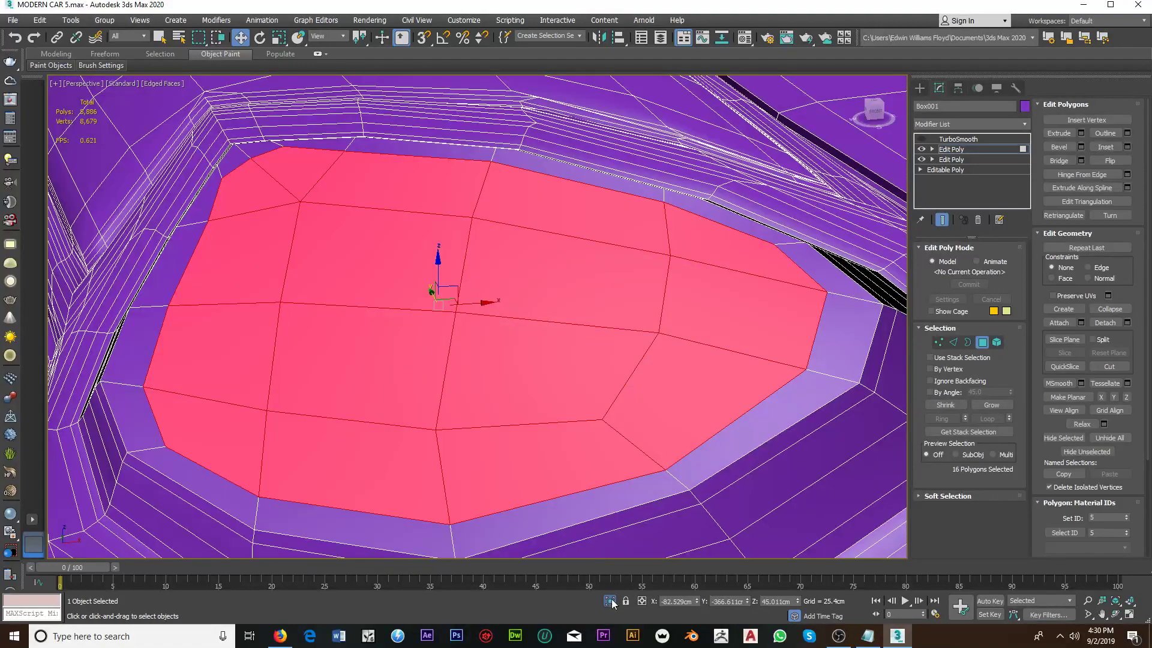
# Step: In Vertex mode, set the move axes to Local and nudge the headlight corner vertex
pyautogui.keyDown('alt'); pyautogui.moveTo(810, 360); pyautogui.dragTo(862, 345, button='middle'); pyautogui.keyUp('alt')
pyautogui.click(940, 342)
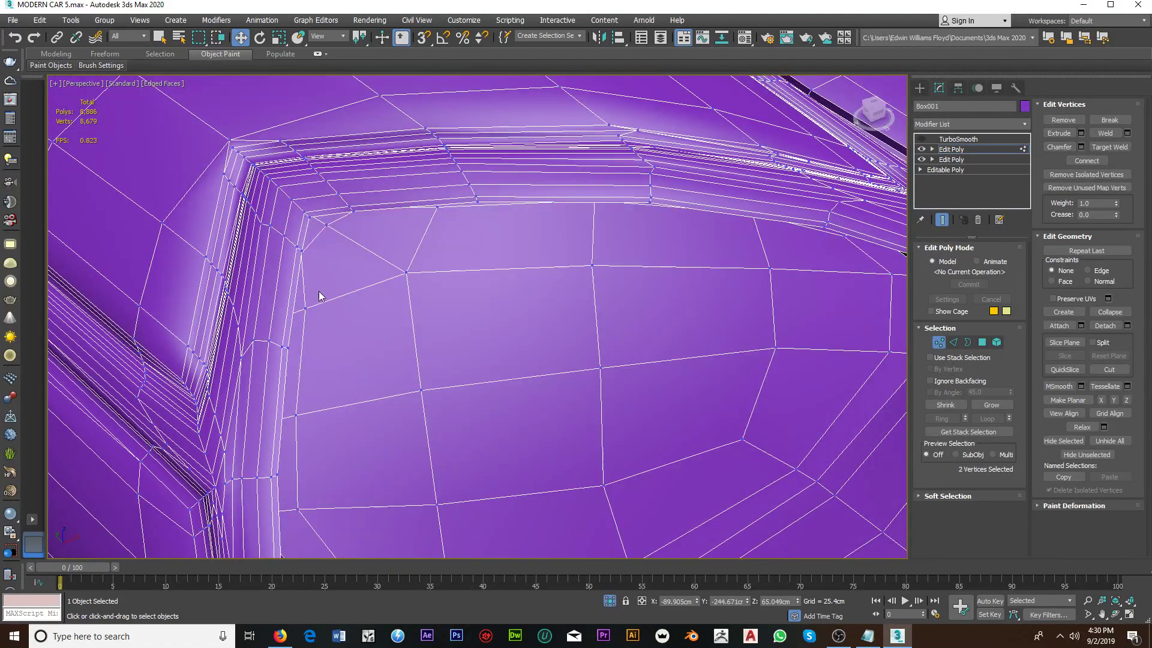
pyautogui.moveTo(307, 268)
pyautogui.keyDown('alt'); pyautogui.mouseDown(button='middle')
pyautogui.moveTo(298, 252)
pyautogui.moveTo(368, 338)
pyautogui.moveTo(288, 348)
pyautogui.mouseUp(button='middle'); pyautogui.keyUp('alt')
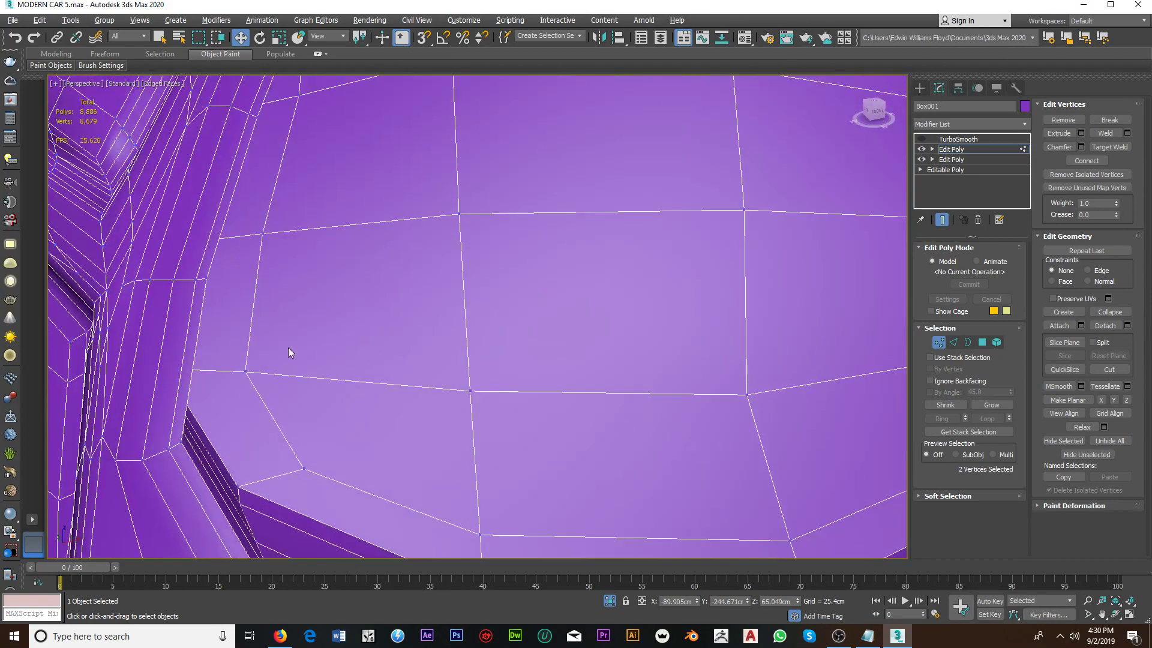
pyautogui.click(261, 236)
pyautogui.keyDown('alt'); pyautogui.moveTo(261, 235); pyautogui.dragTo(329, 54, button='middle'); pyautogui.keyUp('alt')
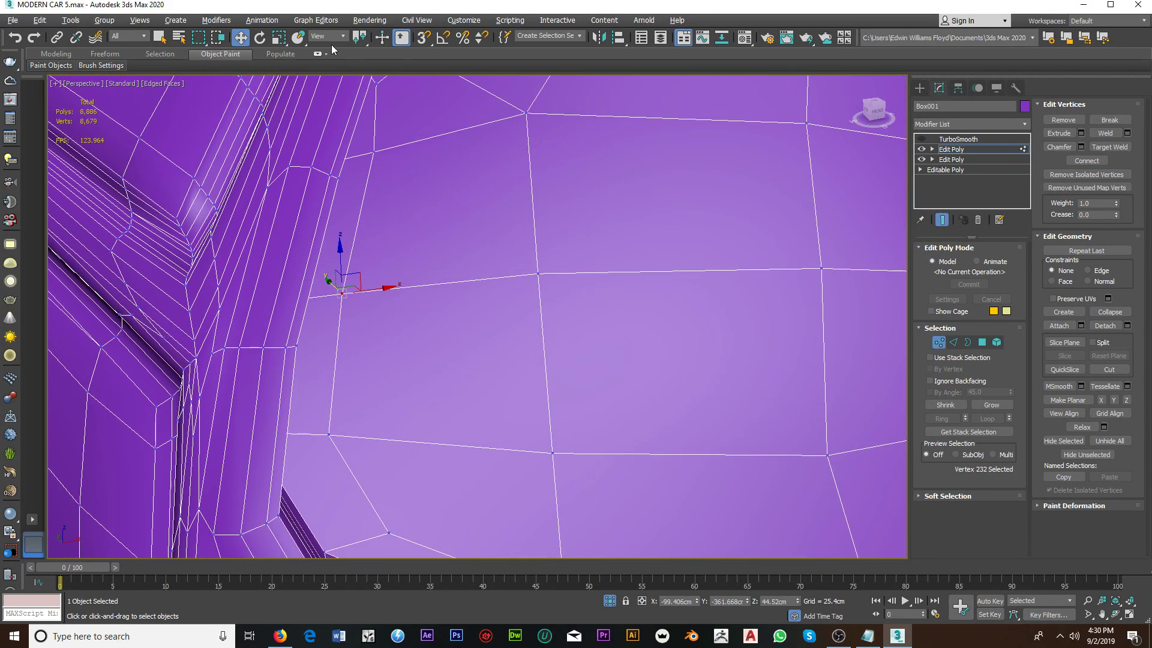
pyautogui.click(327, 36)
pyautogui.click(327, 78)
pyautogui.moveTo(406, 258)
pyautogui.keyDown('alt'); pyautogui.mouseDown(button='middle')
pyautogui.moveTo(443, 277)
pyautogui.moveTo(373, 340)
pyautogui.mouseUp(button='middle'); pyautogui.keyUp('alt')
pyautogui.moveTo(370, 329); pyautogui.dragTo(373, 330)
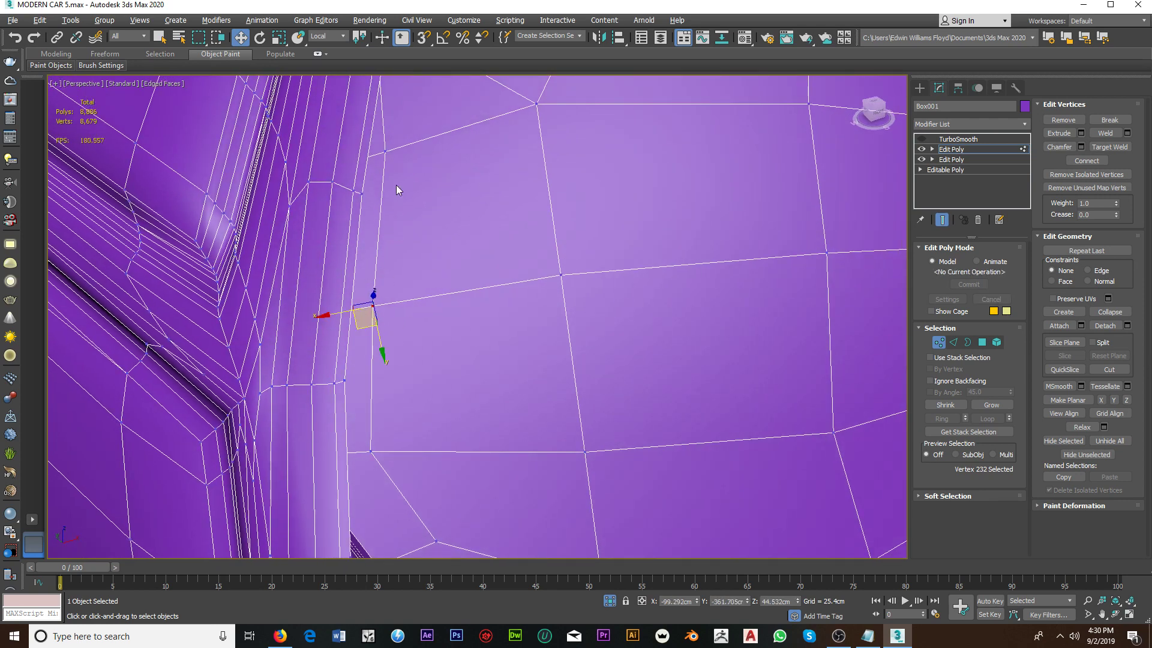
# Step: Nudge two more corner vertices to even out the headlight corner
pyautogui.click(384, 151)
pyautogui.keyDown('alt'); pyautogui.moveTo(384, 151); pyautogui.dragTo(409, 226, button='middle'); pyautogui.keyUp('alt')
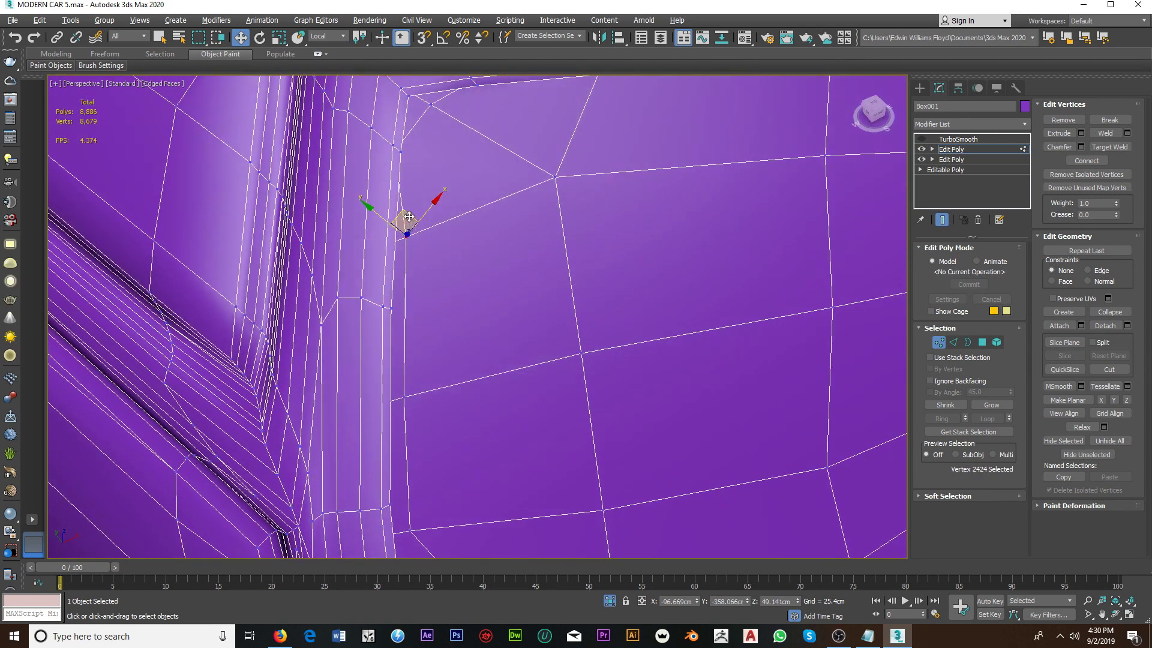
pyautogui.moveTo(409, 217); pyautogui.dragTo(414, 221)
pyautogui.keyDown('alt'); pyautogui.moveTo(414, 221); pyautogui.dragTo(401, 231, button='middle'); pyautogui.keyUp('alt')
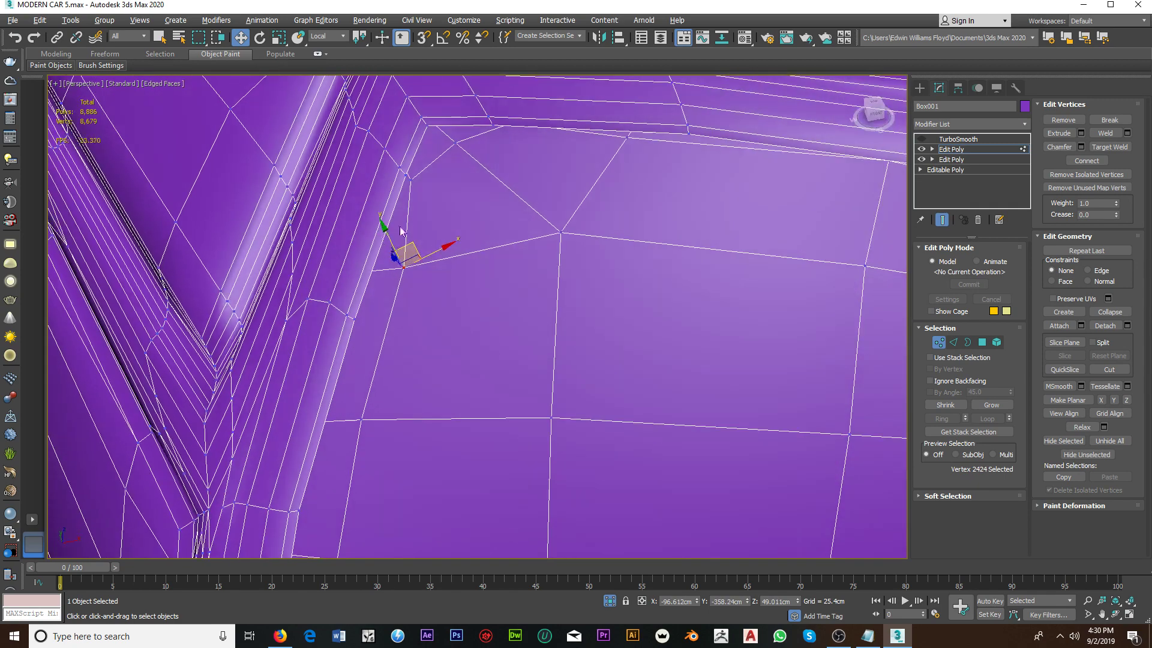
pyautogui.click(410, 180)
pyautogui.keyDown('alt'); pyautogui.moveTo(410, 179); pyautogui.dragTo(418, 210, button='middle'); pyautogui.keyUp('alt')
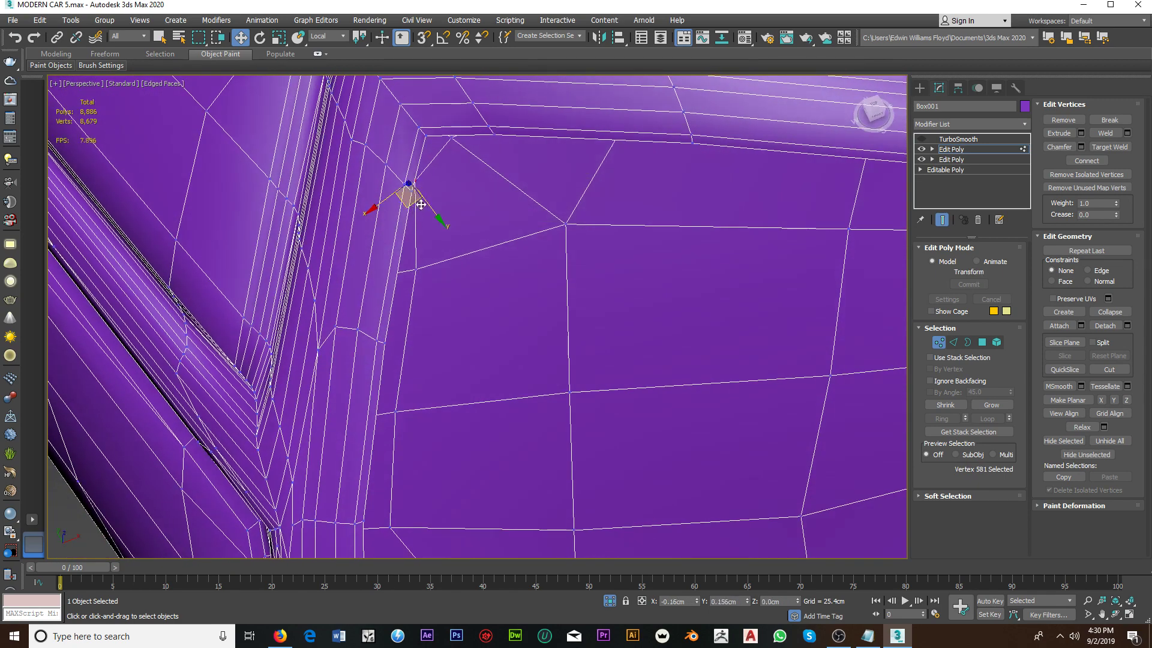
pyautogui.moveTo(420, 204); pyautogui.dragTo(433, 211)
pyautogui.moveTo(437, 224)
pyautogui.keyDown('alt'); pyautogui.mouseDown(button='middle')
pyautogui.moveTo(390, 260)
pyautogui.moveTo(438, 213)
pyautogui.moveTo(476, 195)
pyautogui.moveTo(487, 204)
pyautogui.mouseUp(button='middle'); pyautogui.keyUp('alt')
# Step: Shift the neighbouring corner vertices down and left into line
pyautogui.click(414, 208)
pyautogui.click(462, 188)
pyautogui.moveTo(487, 210)
pyautogui.mouseDown()
pyautogui.moveTo(477, 233)
pyautogui.moveTo(448, 230)
pyautogui.mouseUp()
pyautogui.click(418, 228)
pyautogui.click(395, 264)
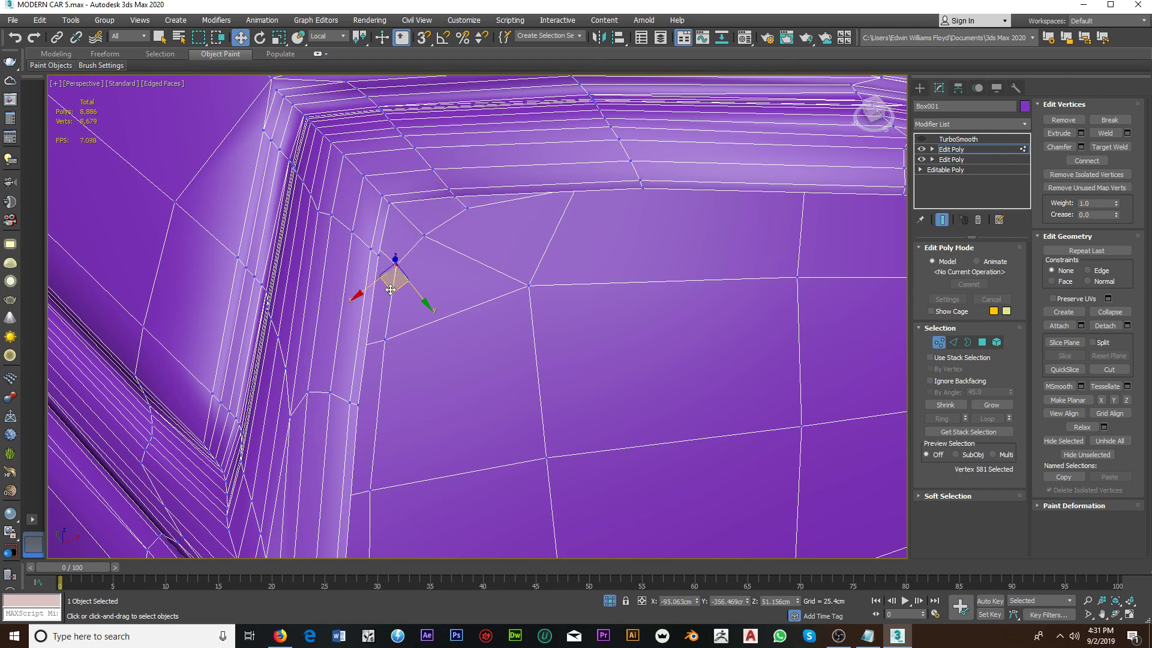
pyautogui.moveTo(391, 289); pyautogui.dragTo(433, 282)
pyautogui.moveTo(433, 282)
pyautogui.keyDown('alt'); pyautogui.mouseDown(button='middle')
pyautogui.moveTo(484, 258)
pyautogui.moveTo(466, 264)
pyautogui.mouseUp(button='middle'); pyautogui.keyUp('alt')
# Step: Move the top-edge vertices upward to straighten the headlight's upper rim
pyautogui.click(473, 238)
pyautogui.moveTo(465, 264); pyautogui.dragTo(460, 274)
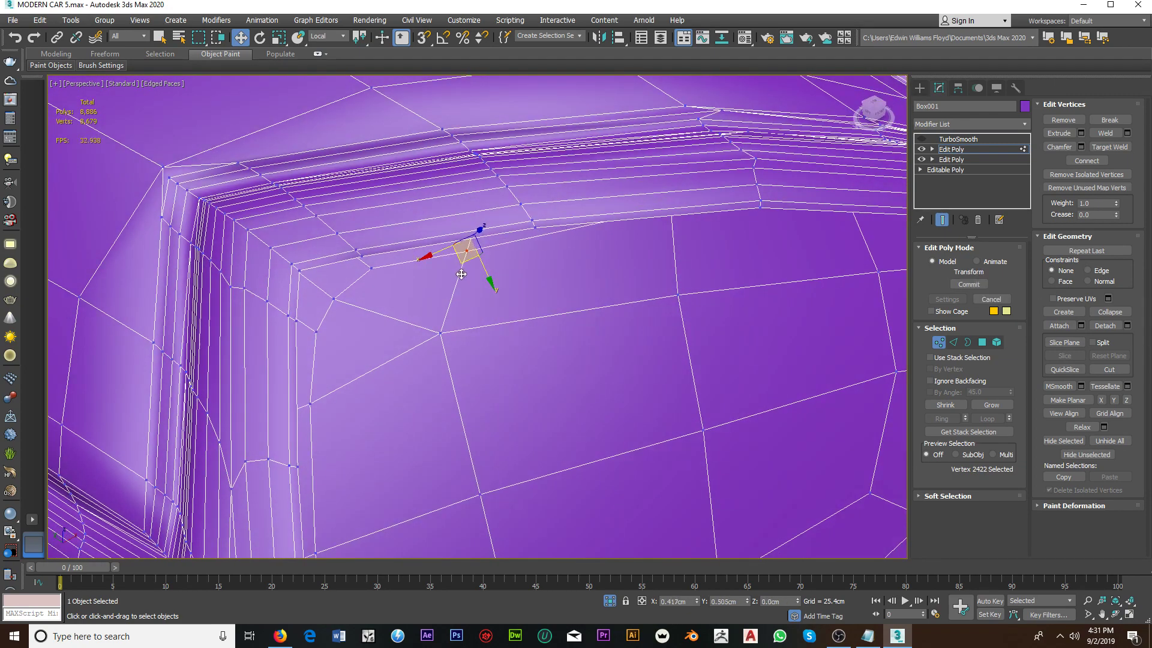
pyautogui.moveTo(461, 274)
pyautogui.keyDown('alt'); pyautogui.mouseDown(button='middle')
pyautogui.moveTo(463, 323)
pyautogui.moveTo(337, 327)
pyautogui.mouseUp(button='middle'); pyautogui.keyUp('alt')
pyautogui.click(494, 297)
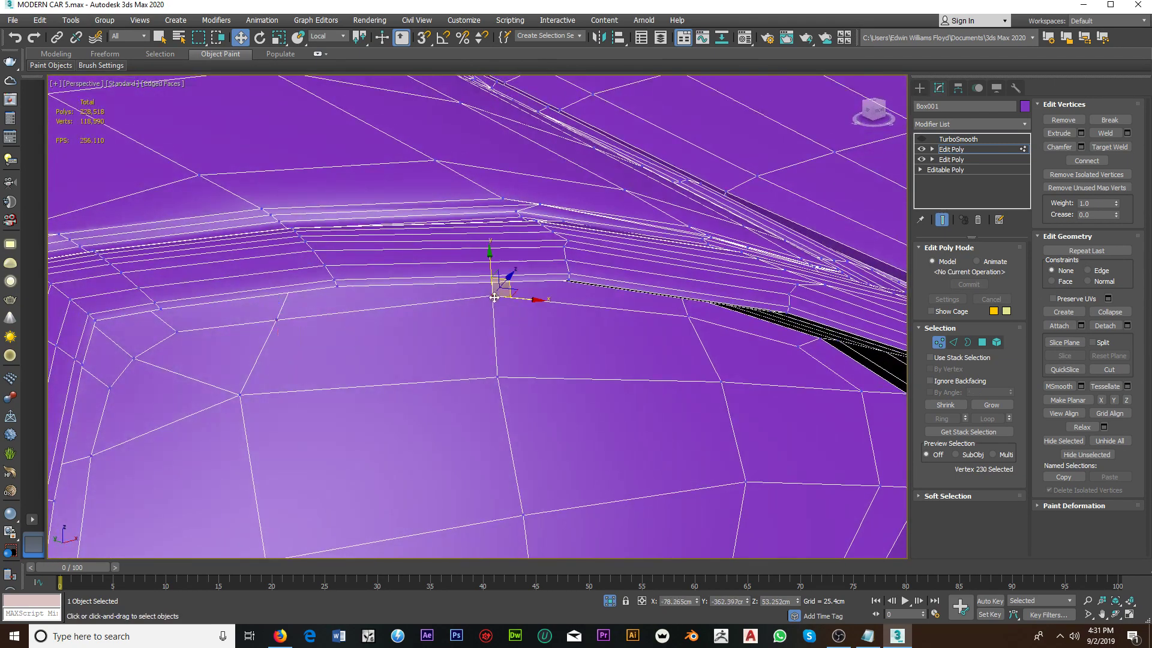
pyautogui.keyDown('alt'); pyautogui.moveTo(494, 298); pyautogui.dragTo(488, 313, button='middle'); pyautogui.keyUp('alt')
pyautogui.moveTo(489, 313); pyautogui.dragTo(503, 294)
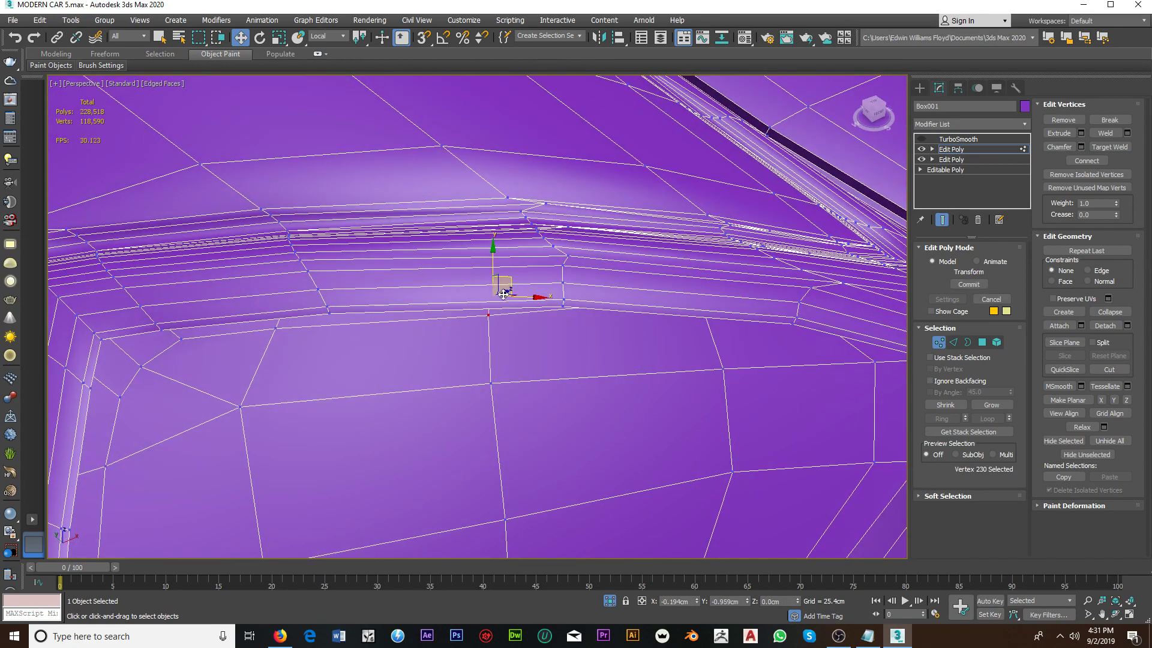
pyautogui.keyDown('alt'); pyautogui.moveTo(577, 328); pyautogui.dragTo(390, 354, button='middle'); pyautogui.keyUp('alt')
pyautogui.click(441, 338)
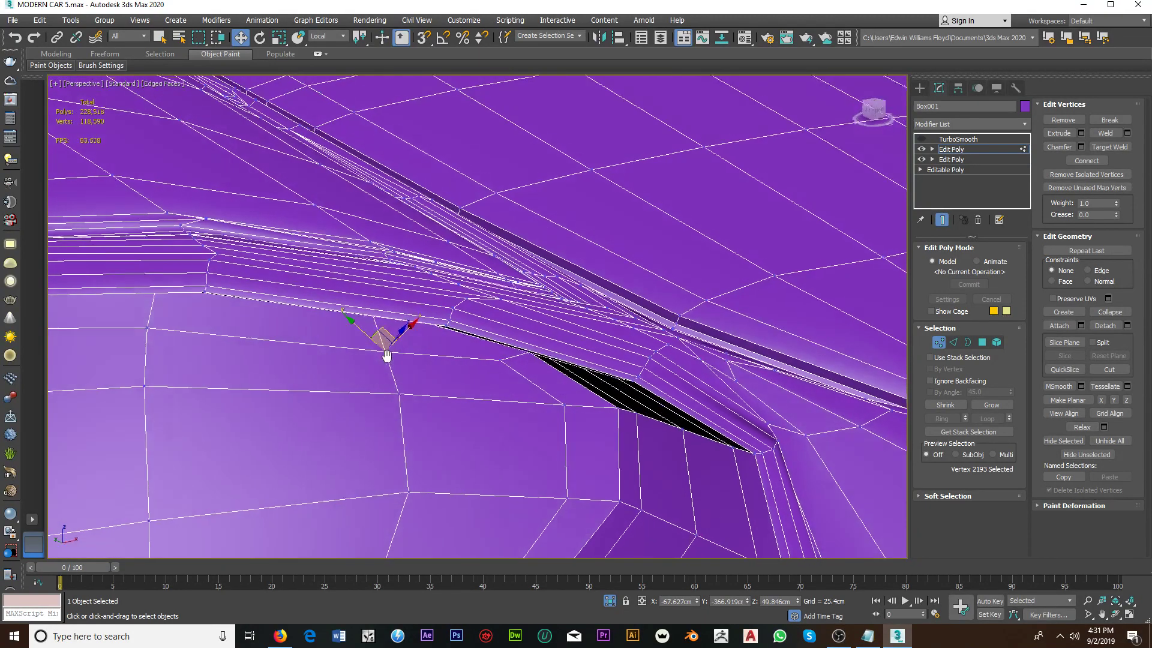
# Step: Nudge the vertices along the recess edge and corner into place
pyautogui.click(499, 361)
pyautogui.keyDown('alt'); pyautogui.moveTo(499, 360); pyautogui.dragTo(483, 382, button='middle'); pyautogui.keyUp('alt')
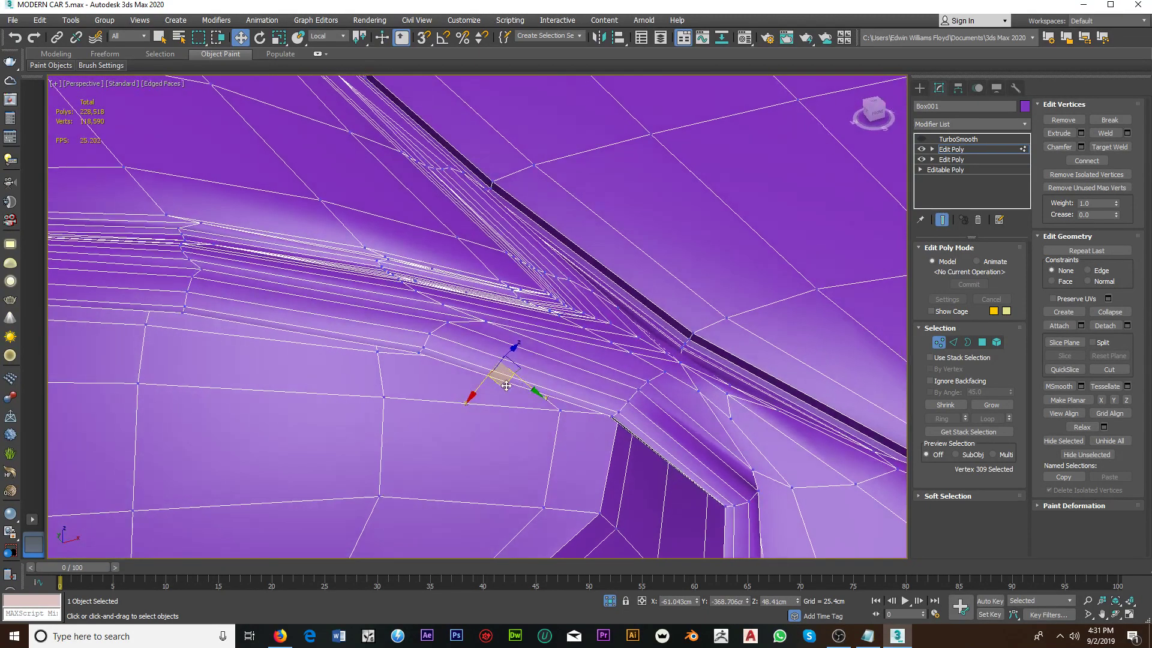
pyautogui.moveTo(506, 386)
pyautogui.mouseDown()
pyautogui.moveTo(487, 397)
pyautogui.moveTo(495, 410)
pyautogui.mouseUp()
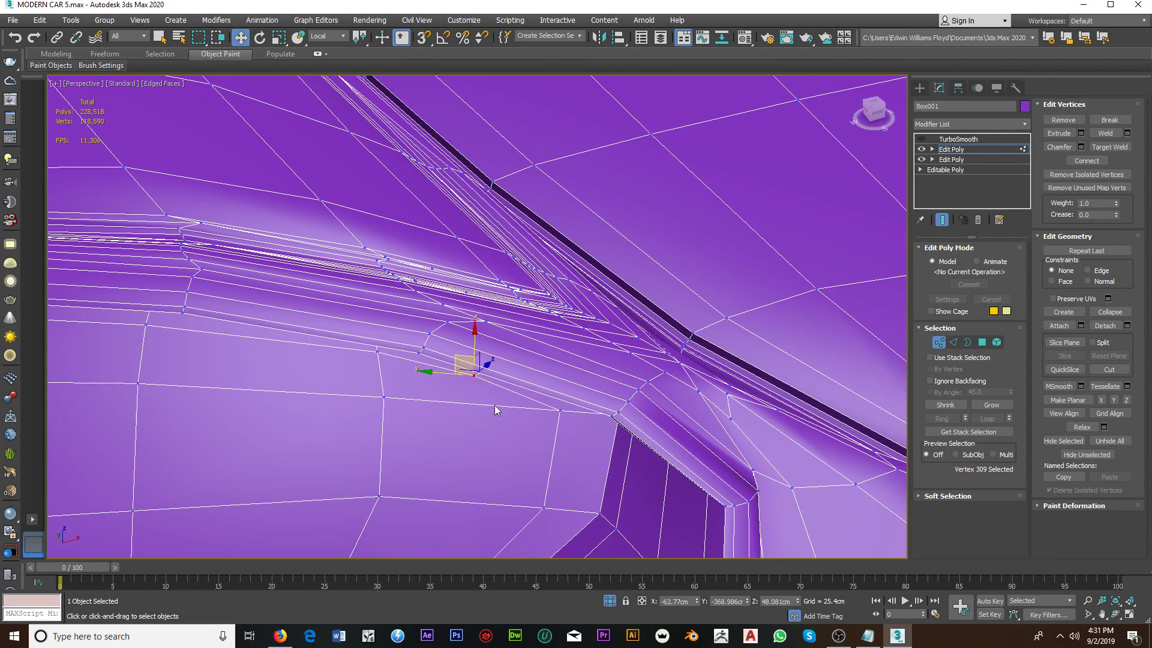
pyautogui.click(558, 411)
pyautogui.moveTo(557, 432); pyautogui.dragTo(525, 435)
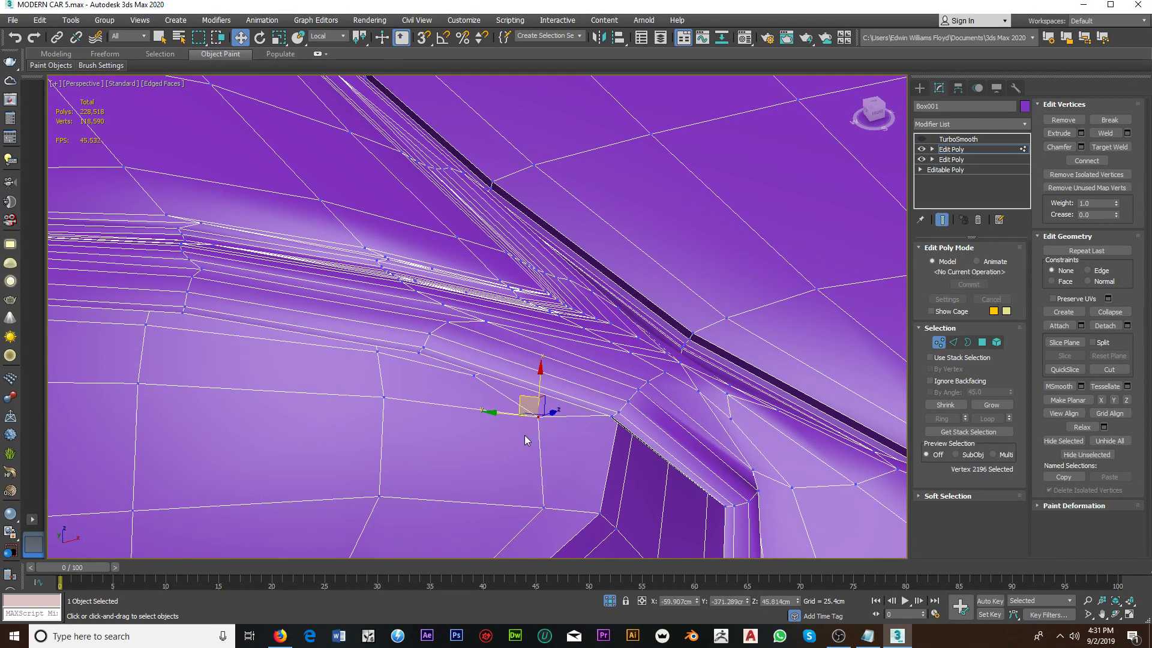
pyautogui.keyDown('alt'); pyautogui.moveTo(524, 434); pyautogui.dragTo(531, 324, button='middle'); pyautogui.keyUp('alt')
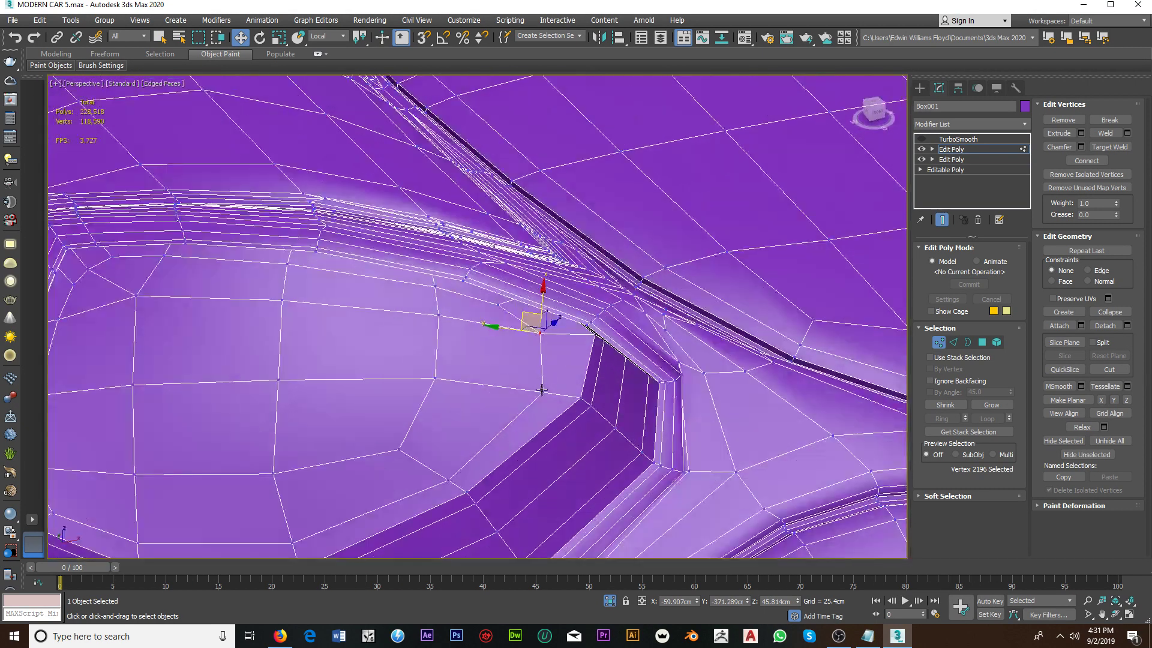
pyautogui.click(540, 392)
pyautogui.moveTo(566, 393); pyautogui.dragTo(547, 402)
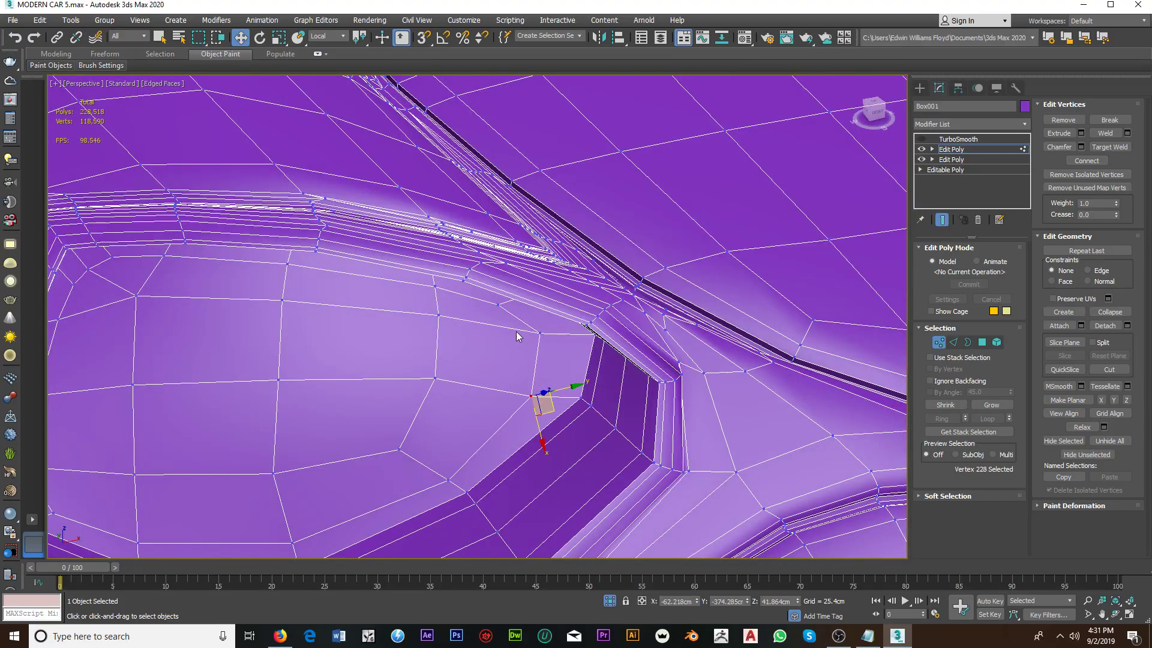
# Step: Reframe the recess and nudge two rim vertices to even the outline
pyautogui.scroll(-2, 522, 333)
pyautogui.moveTo(522, 333)
pyautogui.mouseDown(button='middle')
pyautogui.moveTo(588, 290)
pyautogui.moveTo(555, 304)
pyautogui.mouseUp(button='middle')
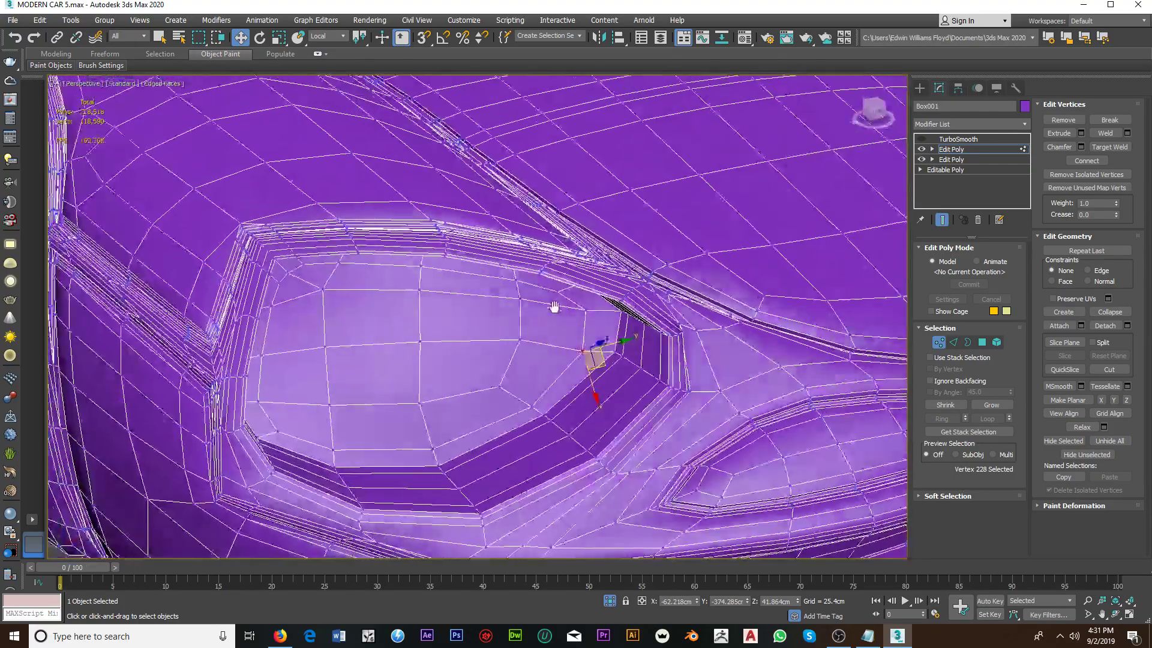
pyautogui.scroll(1, 365, 340)
pyautogui.scroll(2, 366, 340)
pyautogui.click(290, 366)
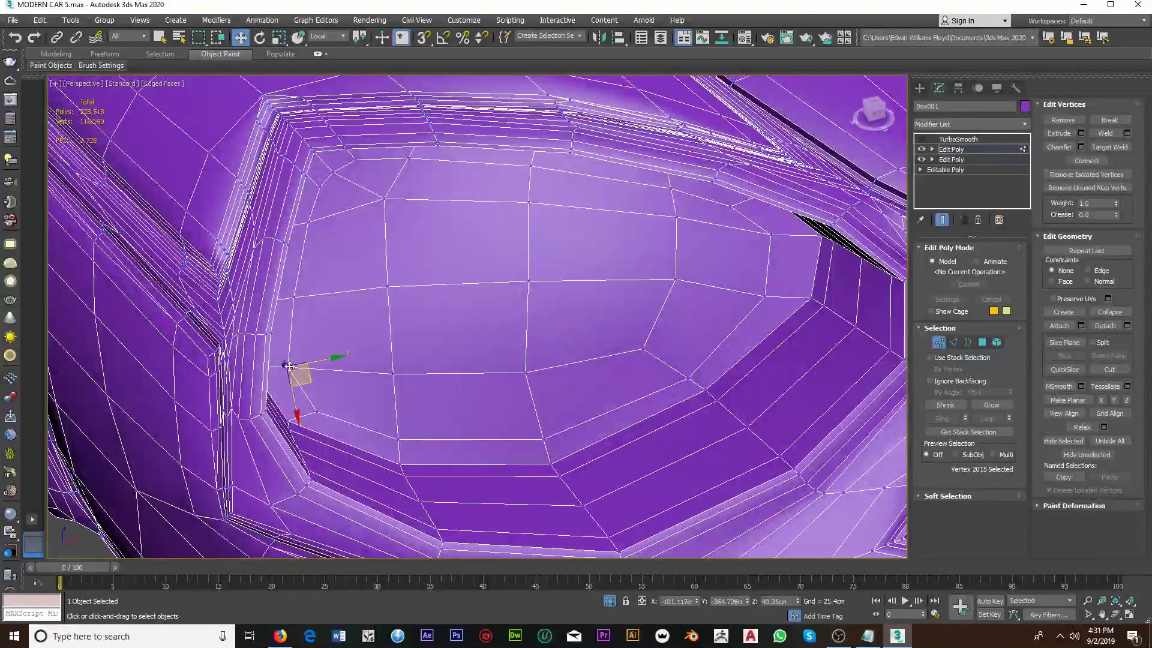
pyautogui.moveTo(307, 384); pyautogui.dragTo(315, 381)
pyautogui.click(318, 411)
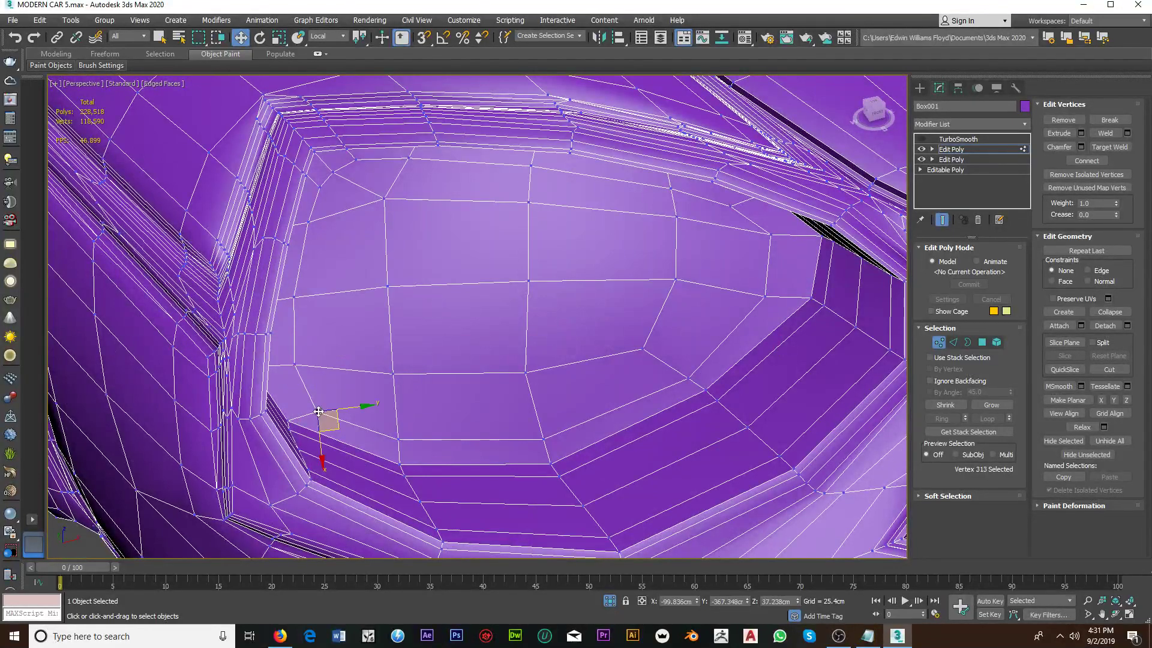
pyautogui.moveTo(344, 429); pyautogui.dragTo(359, 416)
pyautogui.keyDown('alt'); pyautogui.moveTo(359, 417); pyautogui.dragTo(414, 398, button='middle'); pyautogui.keyUp('alt')
# Step: Return to Polygon mode and set the reference coordinate system to View
pyautogui.click(982, 342)
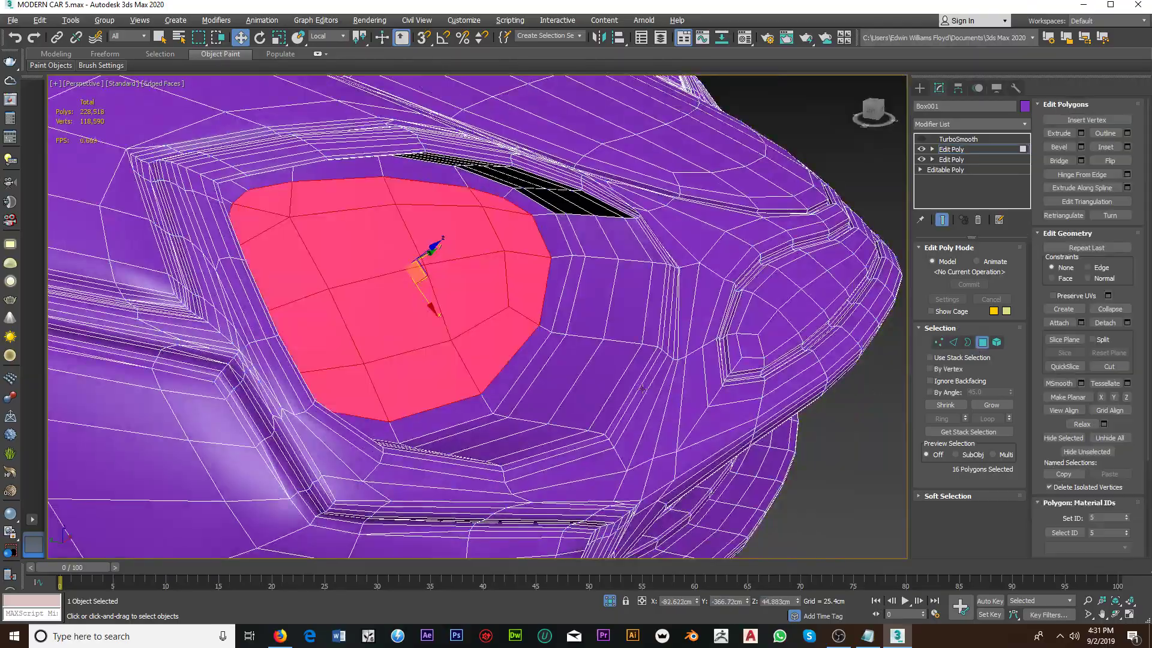
pyautogui.moveTo(420, 300)
pyautogui.keyDown('alt'); pyautogui.mouseDown(button='middle')
pyautogui.moveTo(491, 270)
pyautogui.moveTo(656, 389)
pyautogui.mouseUp(button='middle'); pyautogui.keyUp('alt')
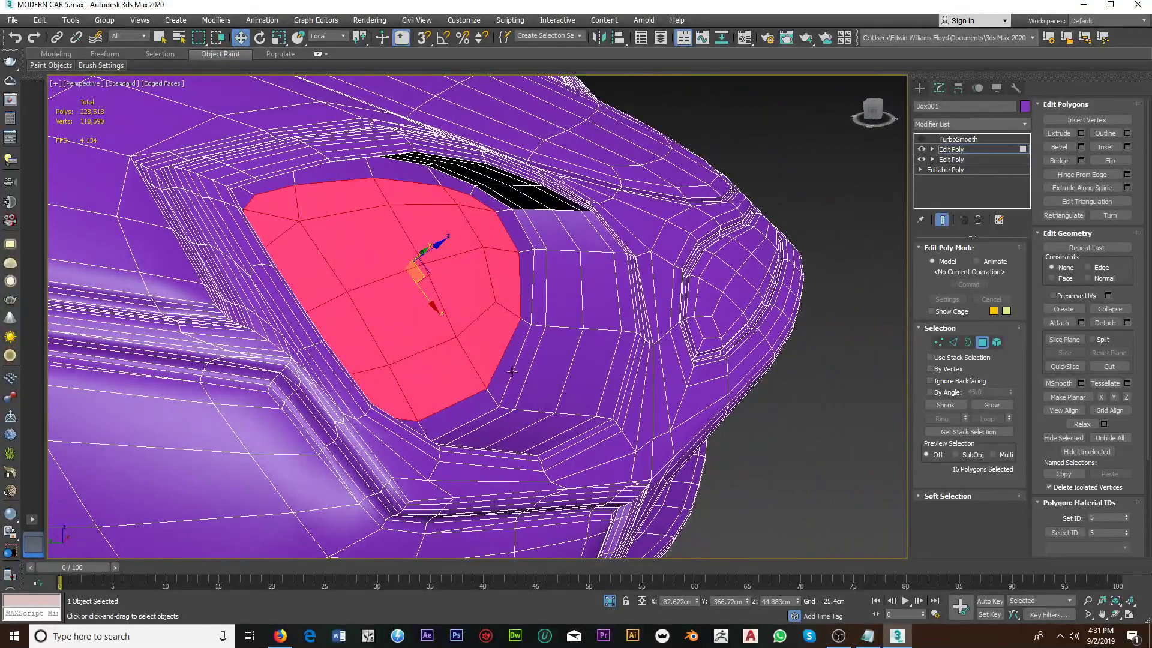
pyautogui.click(325, 35)
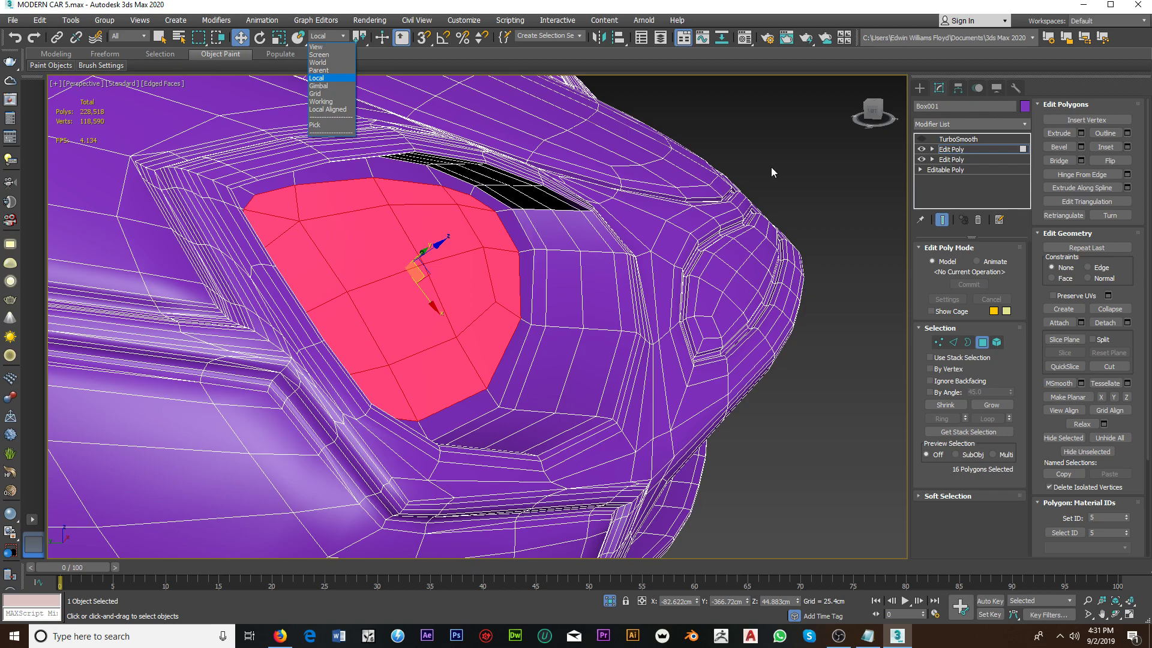
pyautogui.keyDown('alt'); pyautogui.moveTo(687, 174); pyautogui.dragTo(640, 226, button='middle'); pyautogui.keyUp('alt')
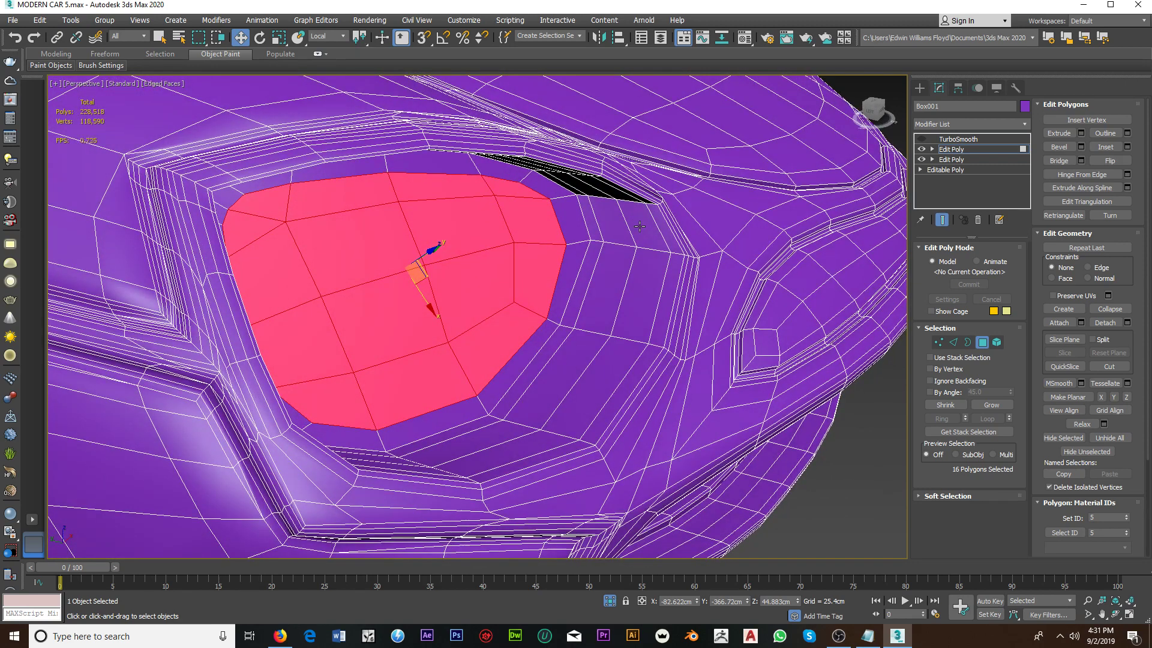
pyautogui.click(318, 38)
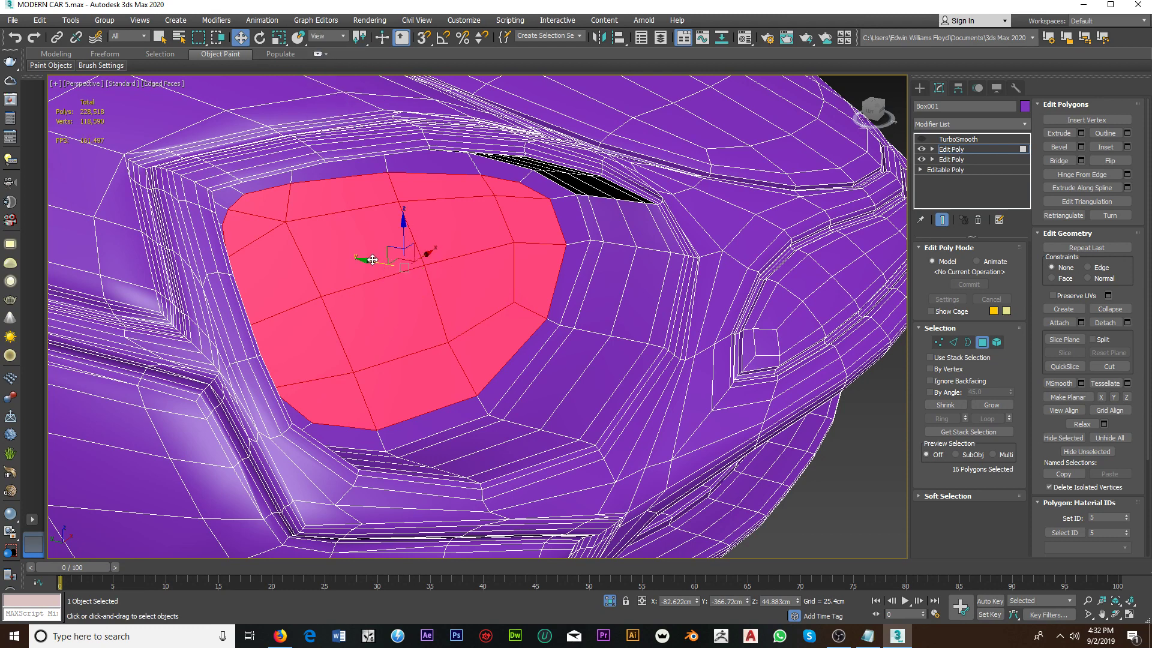
# Step: Shift-drag the lens polygons to clone them as Object010 and select the clone
pyautogui.keyDown('shift'); pyautogui.moveTo(372, 259); pyautogui.dragTo(482, 289); pyautogui.keyUp('shift')
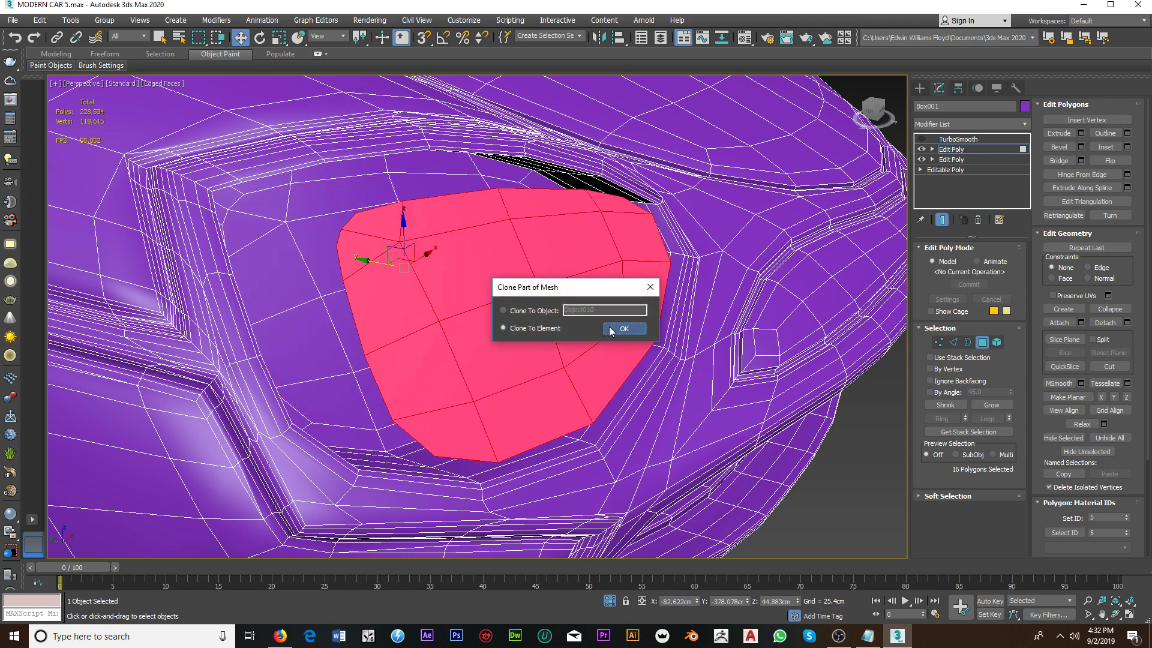
pyautogui.click(611, 331)
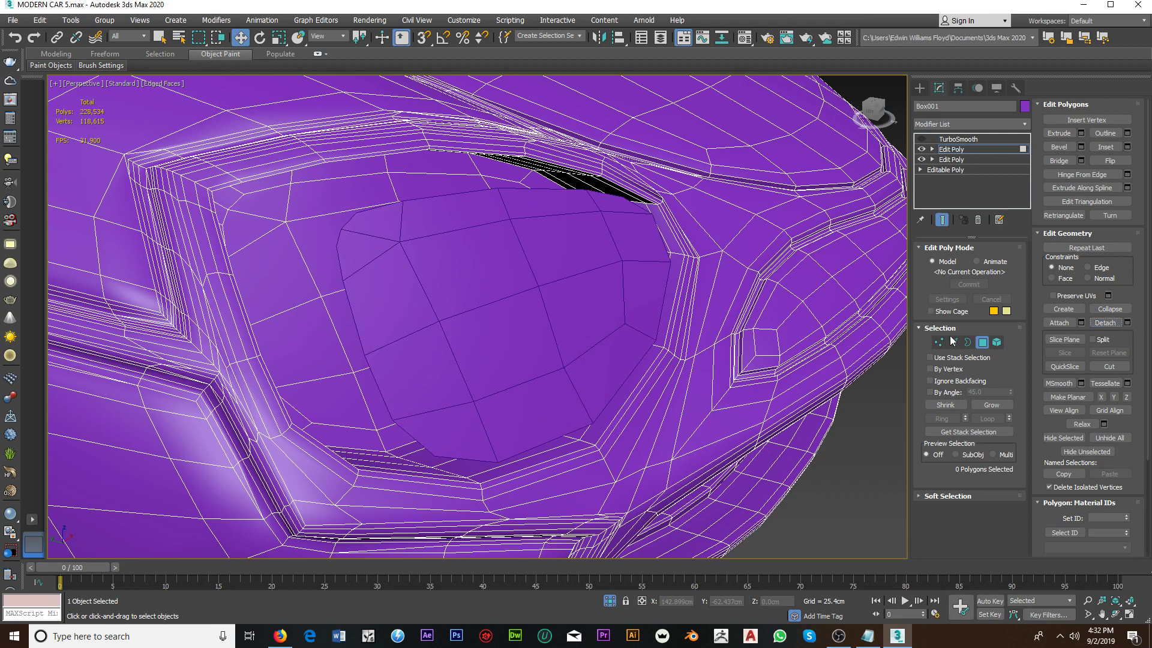
pyautogui.click(982, 342)
pyautogui.click(580, 292)
pyautogui.keyDown('alt'); pyautogui.moveTo(578, 291); pyautogui.dragTo(609, 270, button='middle'); pyautogui.keyUp('alt')
pyautogui.click(959, 89)
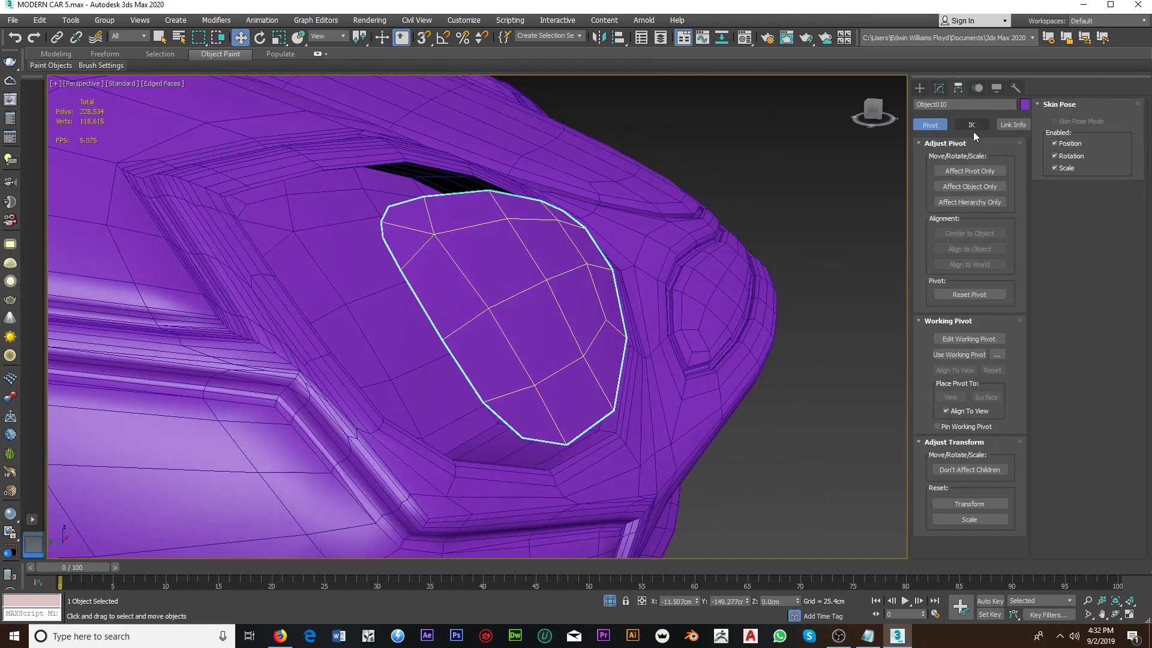
# Step: Enable Affect Pivot Only, then return to the lens's Modify panel
pyautogui.click(973, 171)
pyautogui.click(939, 88)
pyautogui.moveTo(865, 175)
pyautogui.keyDown('alt'); pyautogui.mouseDown(button='middle')
pyautogui.moveTo(658, 276)
pyautogui.moveTo(798, 228)
pyautogui.mouseUp(button='middle'); pyautogui.keyUp('alt')
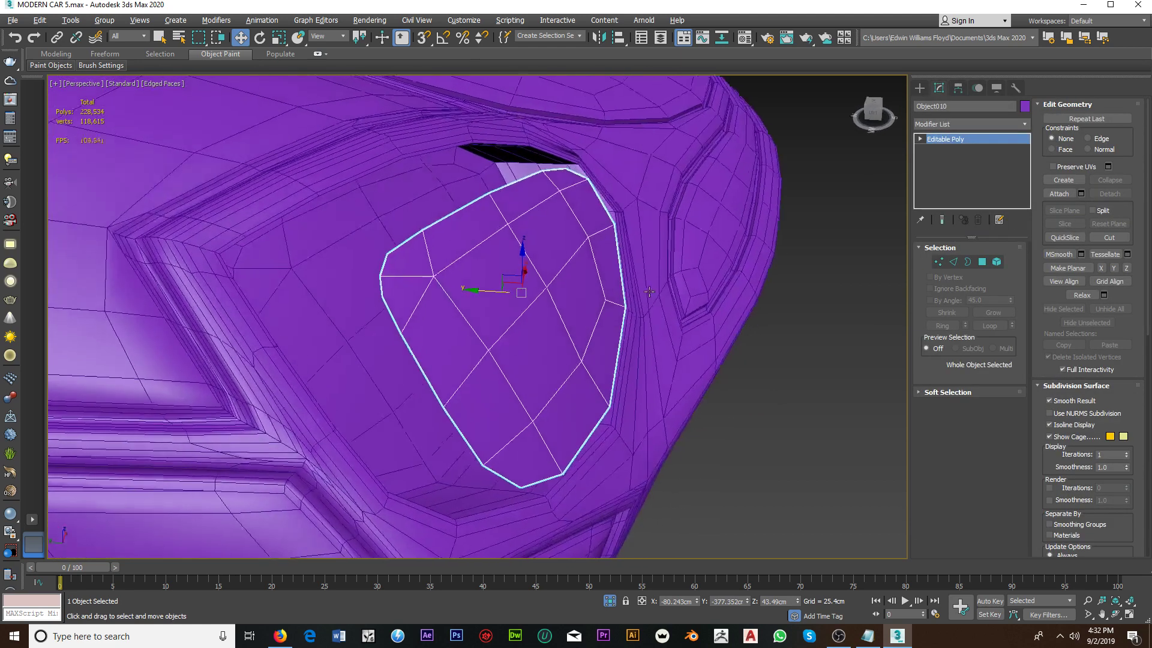
pyautogui.click(969, 122)
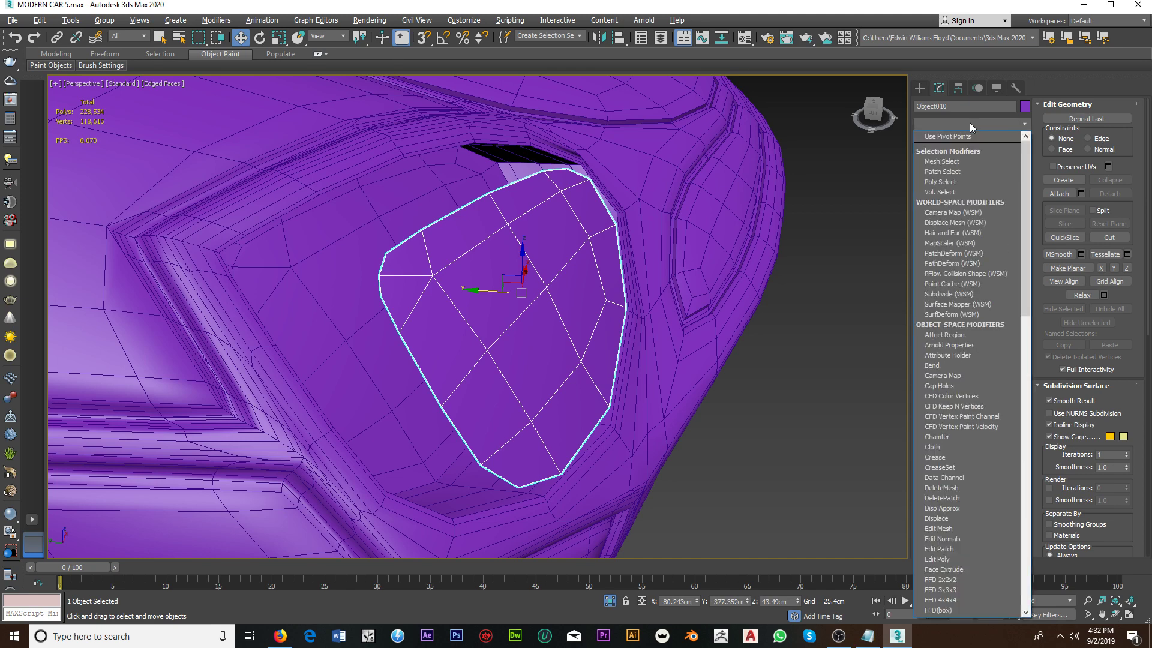
pyautogui.press('s')
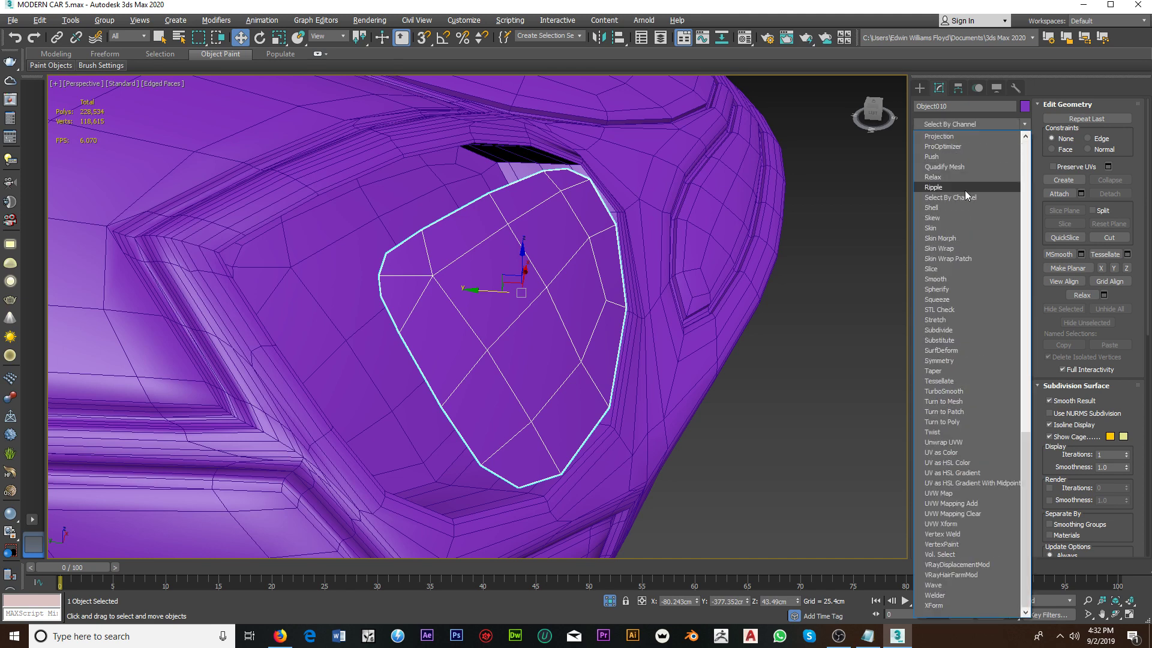
pyautogui.click(870, 299)
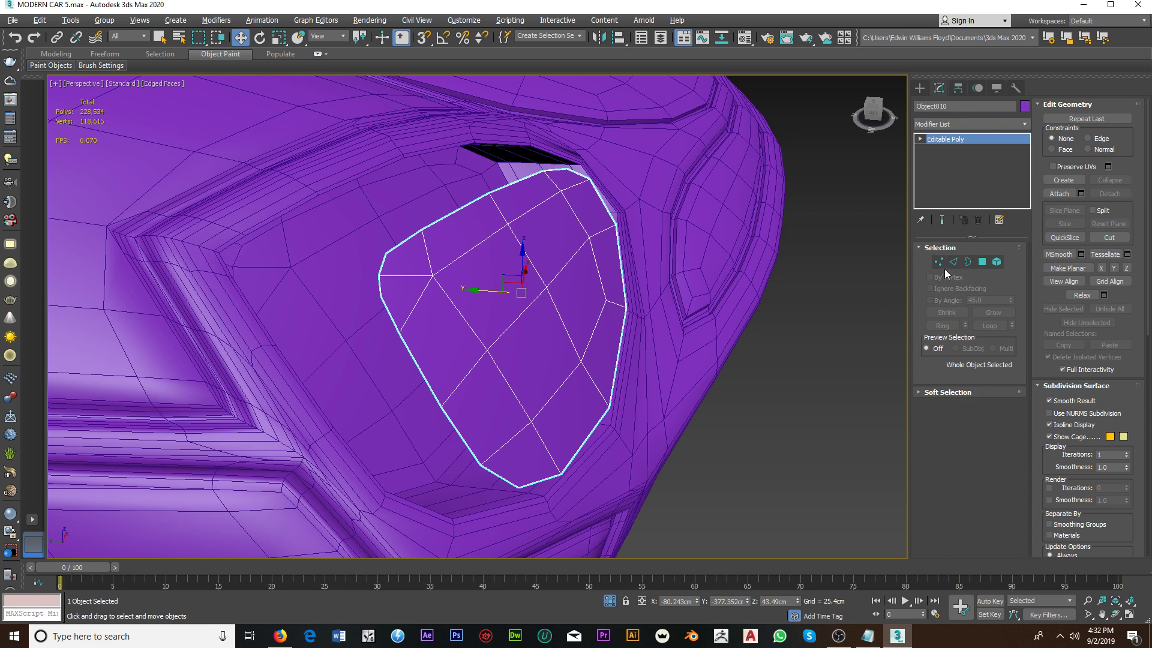
# Step: Select the lens's open border and Shift-drag it to extrude a 16-polygon rim
pyautogui.click(967, 262)
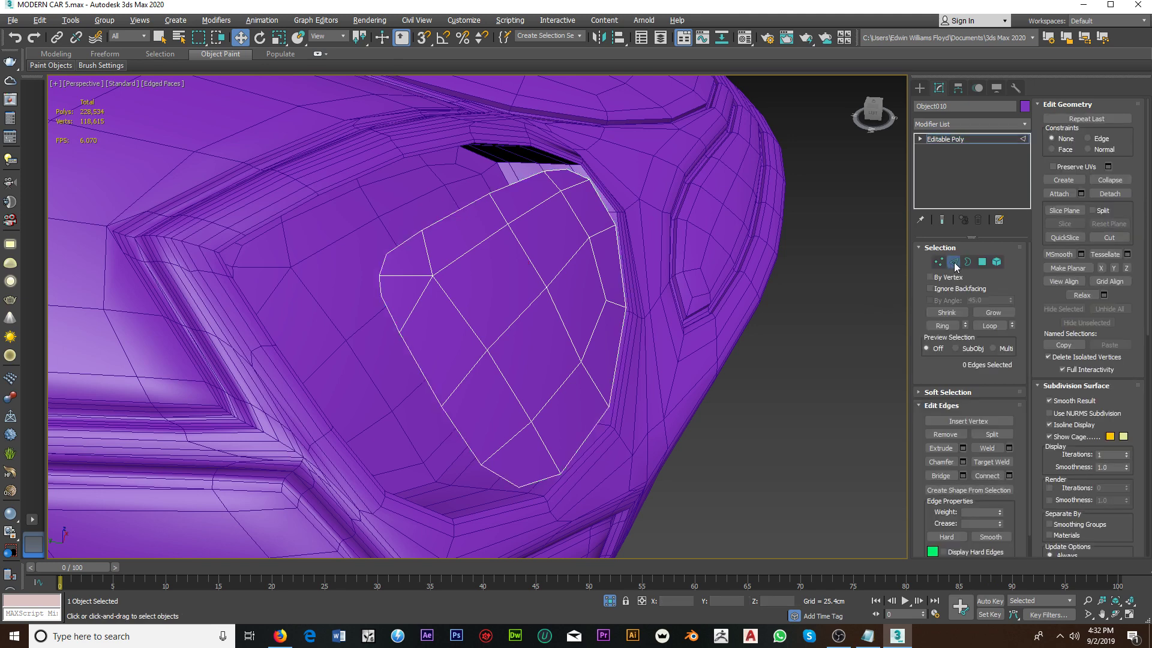
pyautogui.click(413, 354)
pyautogui.keyDown('alt'); pyautogui.moveTo(538, 331); pyautogui.dragTo(901, 379, button='middle'); pyautogui.keyUp('alt')
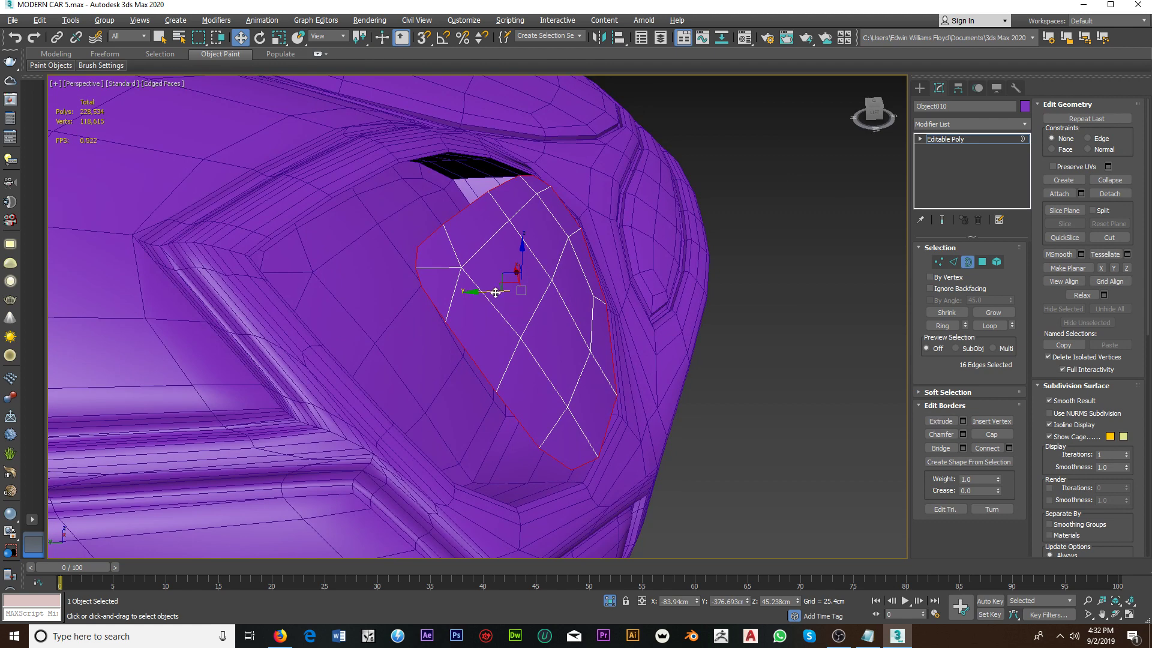
pyautogui.keyDown('shift'); pyautogui.moveTo(491, 291); pyautogui.dragTo(479, 293); pyautogui.keyUp('shift')
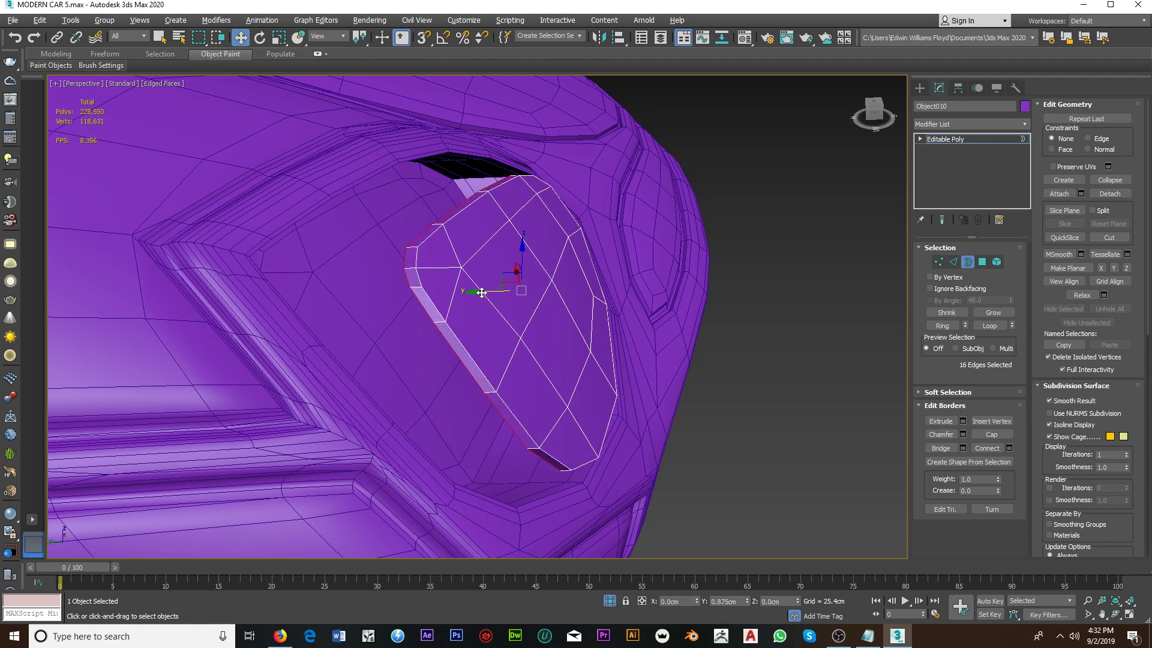
pyautogui.moveTo(479, 293)
pyautogui.keyDown('alt'); pyautogui.mouseDown(button='middle')
pyautogui.moveTo(535, 304)
pyautogui.moveTo(386, 309)
pyautogui.moveTo(316, 265)
pyautogui.moveTo(312, 275)
pyautogui.mouseUp(button='middle'); pyautogui.keyUp('alt')
pyautogui.scroll(-3, 312, 275)
# Step: In Vertex mode with Local reference axes, move a lens corner vertex outward
pyautogui.scroll(3, 358, 267)
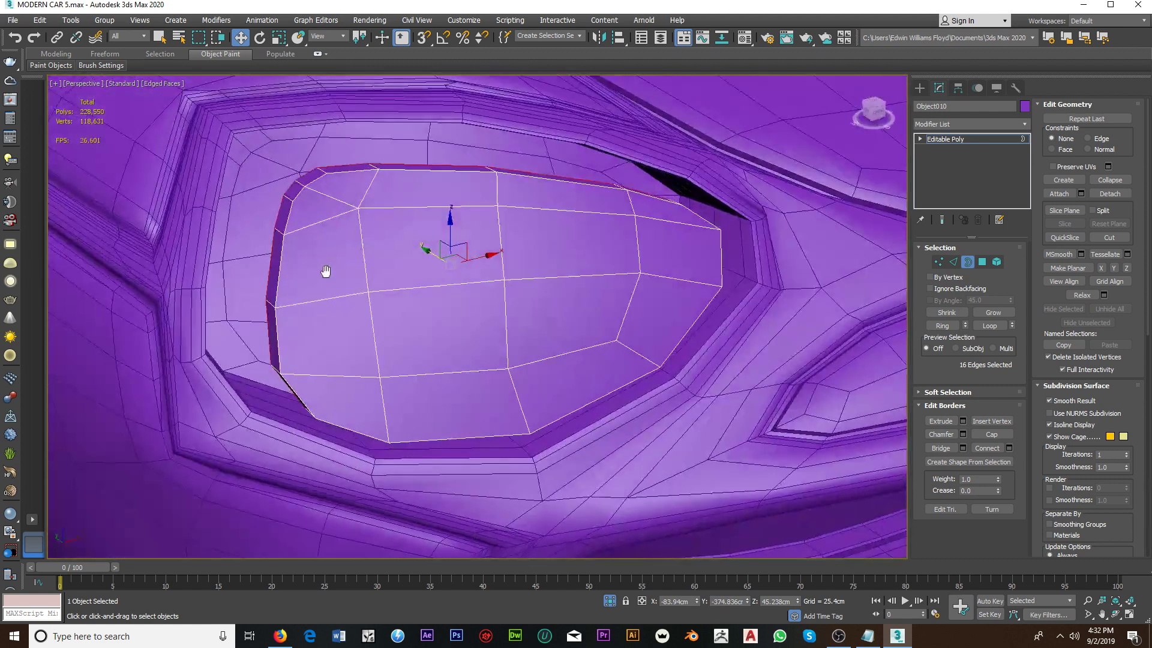
pyautogui.click(938, 262)
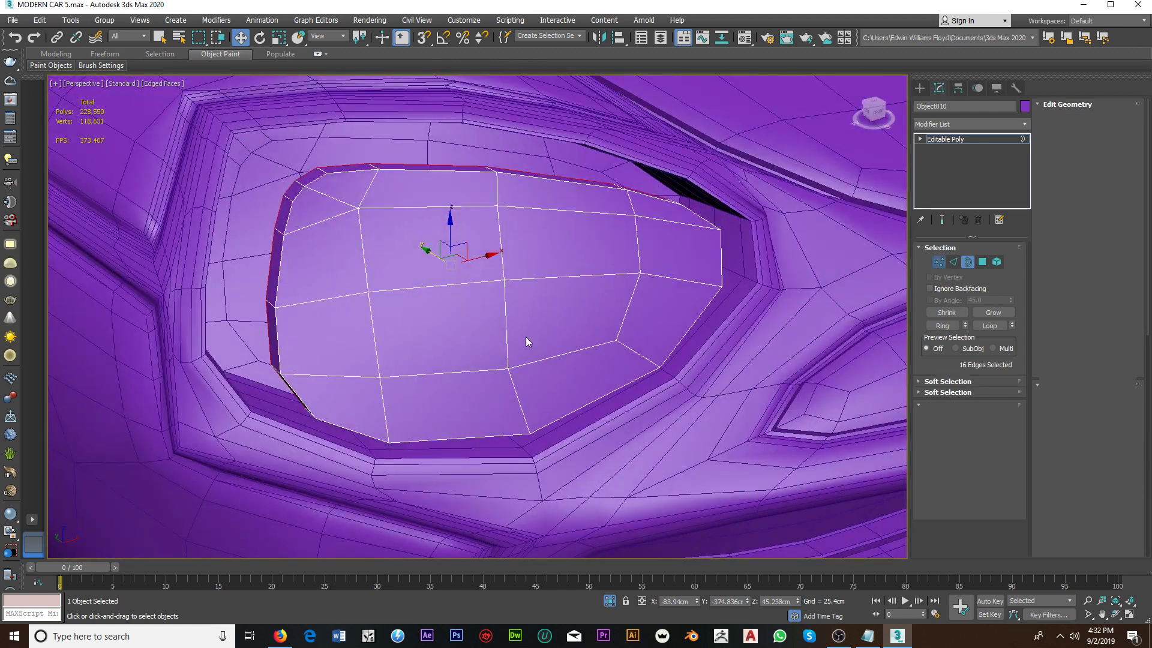
pyautogui.click(380, 376)
pyautogui.click(332, 37)
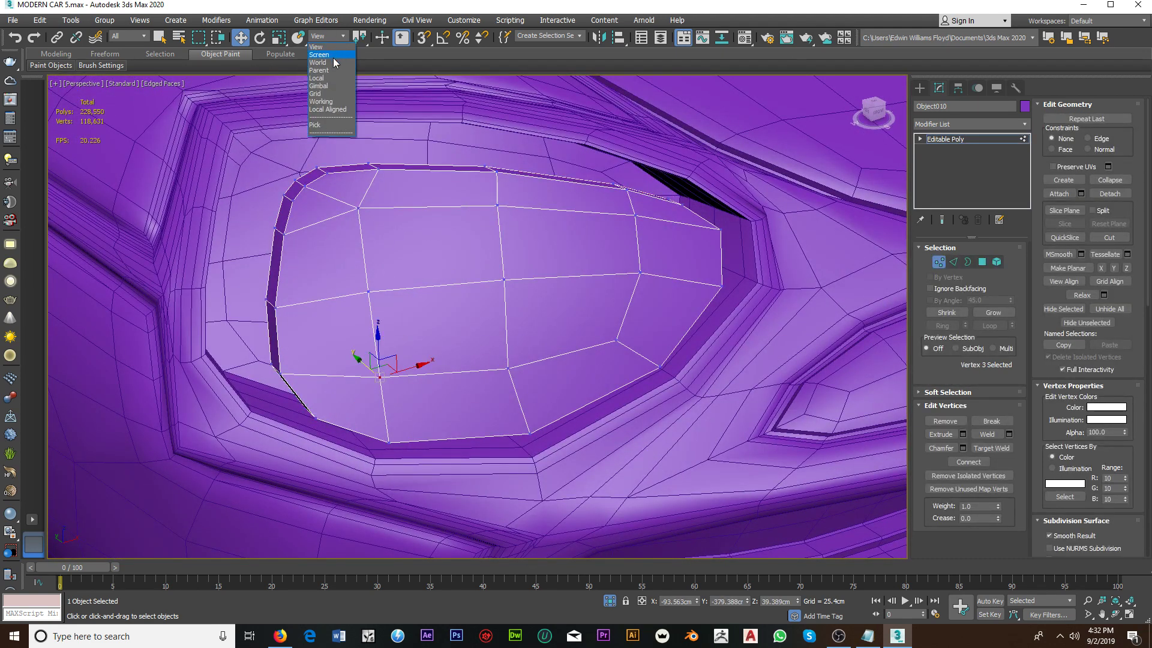
pyautogui.click(325, 78)
pyautogui.keyDown('alt'); pyautogui.moveTo(404, 352); pyautogui.dragTo(370, 350, button='middle'); pyautogui.keyUp('alt')
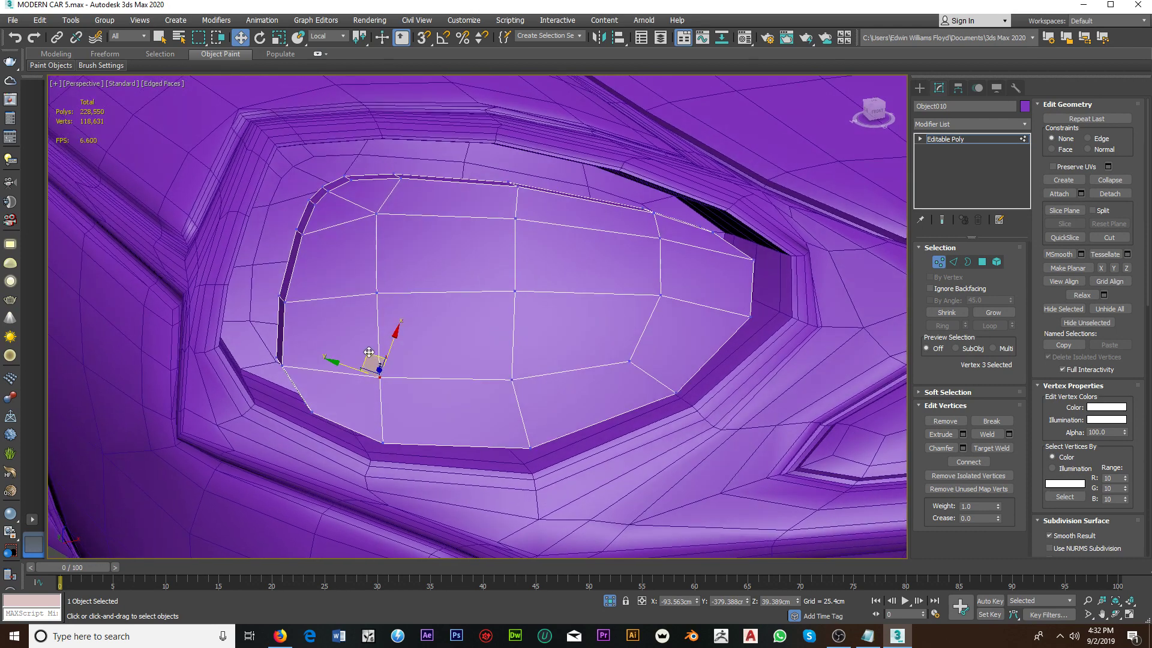
pyautogui.moveTo(369, 352); pyautogui.dragTo(387, 348)
# Step: Nudge the left-side, upper-left and top-edge lens vertices to smooth the lens curve
pyautogui.keyDown('ctrl'); pyautogui.click(377, 294); pyautogui.keyUp('ctrl')
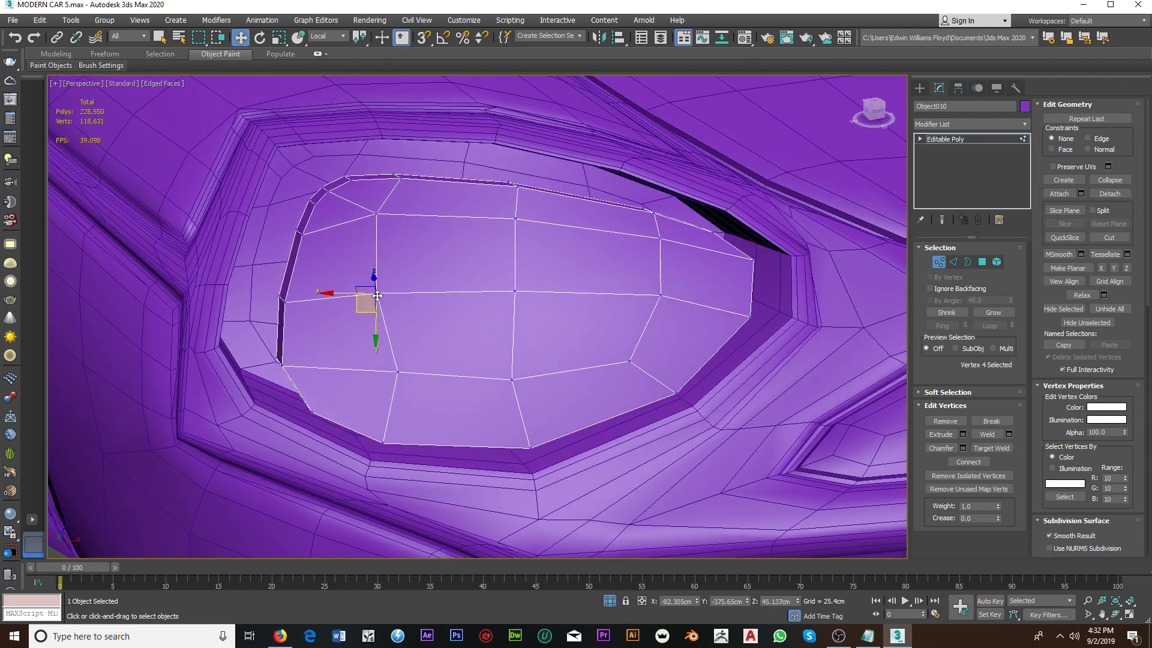
pyautogui.moveTo(358, 309); pyautogui.dragTo(372, 257)
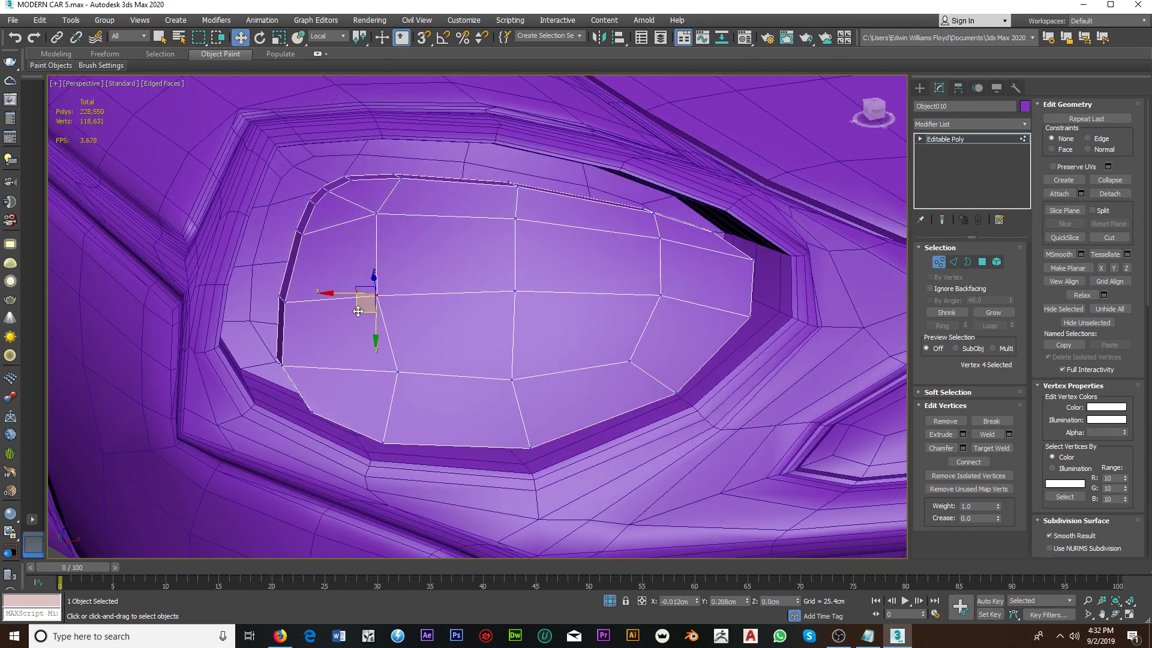
pyautogui.click(377, 212)
pyautogui.moveTo(363, 197); pyautogui.dragTo(382, 219)
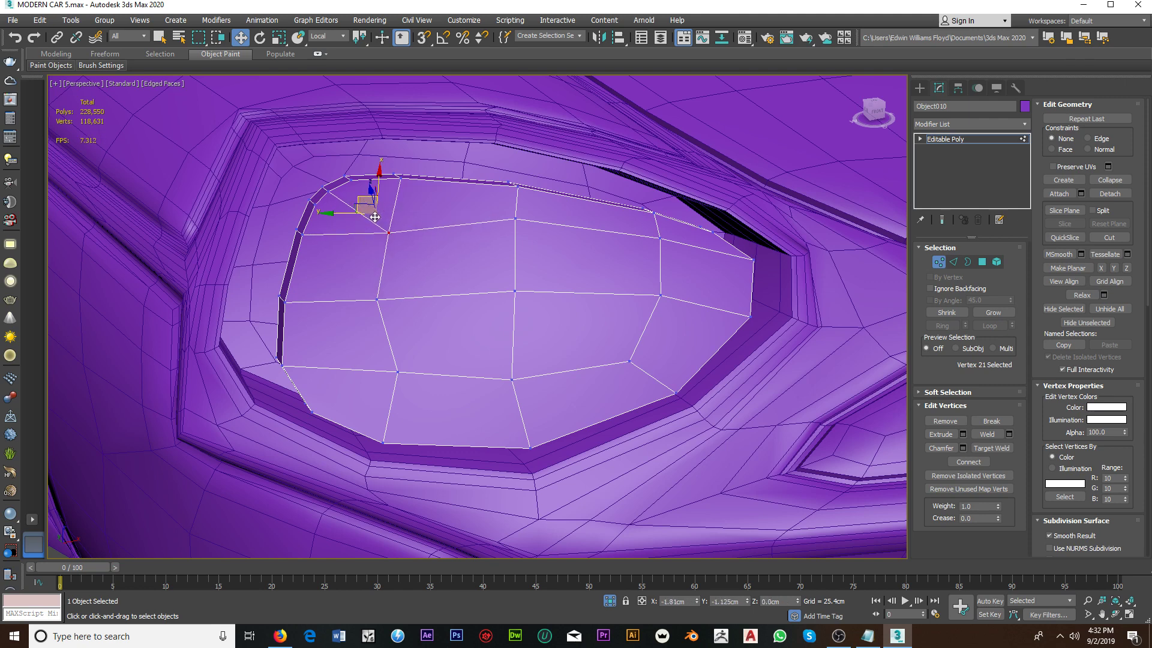
pyautogui.click(514, 219)
pyautogui.keyDown('alt'); pyautogui.moveTo(515, 228); pyautogui.dragTo(514, 276, button='middle'); pyautogui.keyUp('alt')
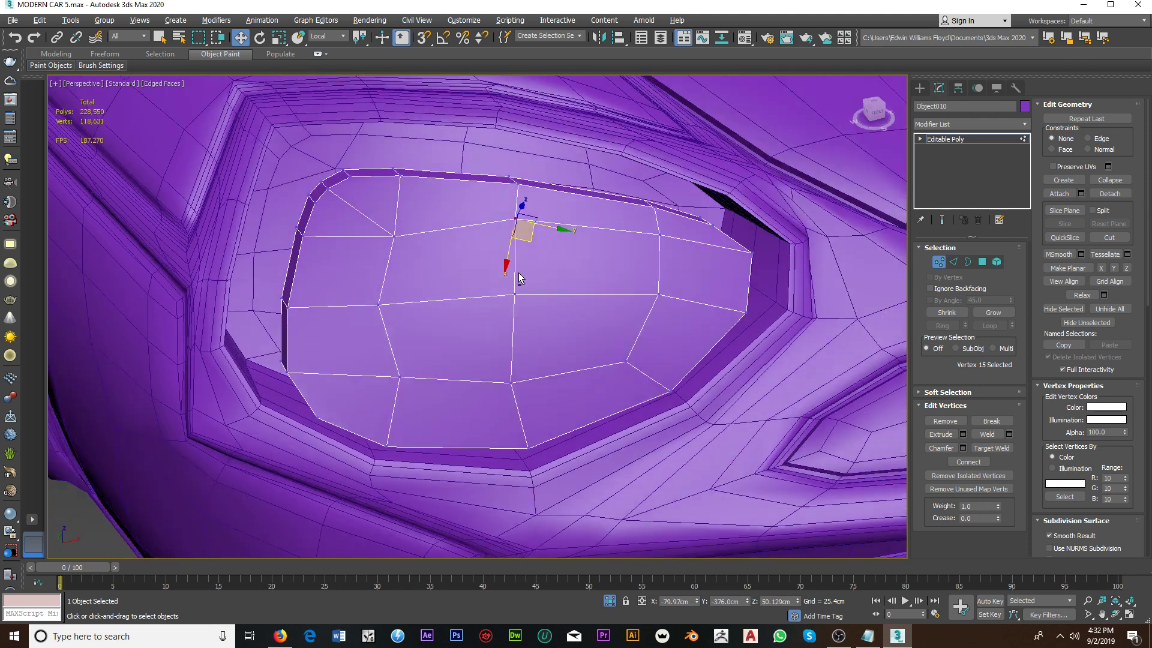
pyautogui.moveTo(507, 251); pyautogui.dragTo(452, 275)
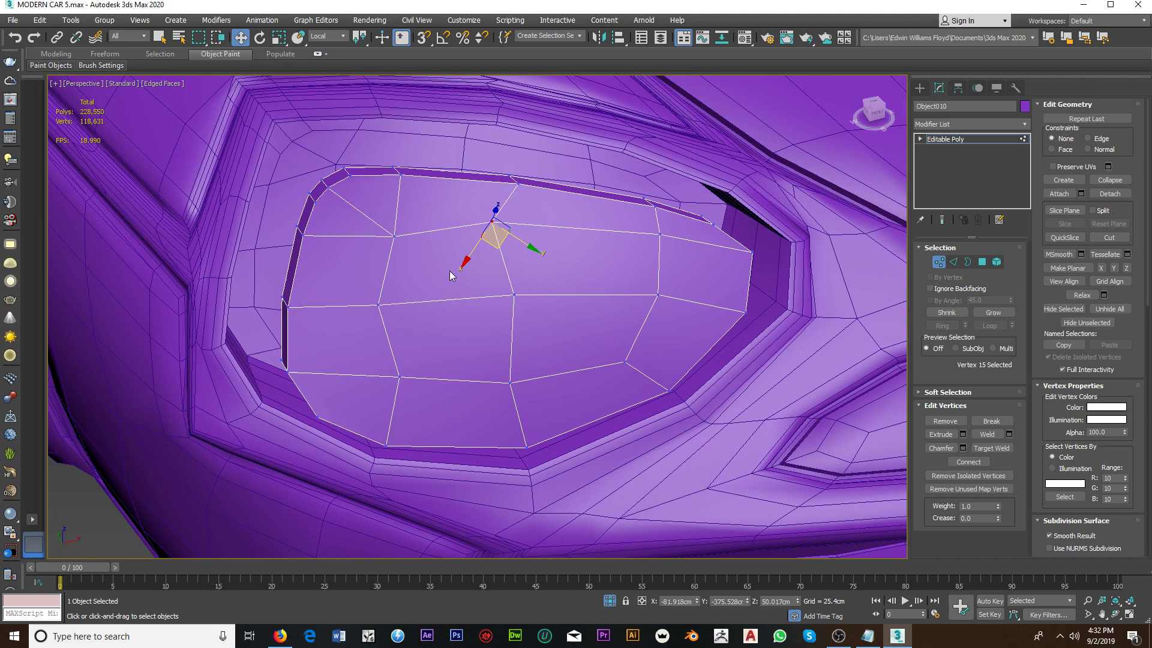
# Step: Adjust the upper-left, lower-left, right-side and lower lens vertices to even the grid
pyautogui.click(395, 238)
pyautogui.moveTo(375, 223); pyautogui.dragTo(370, 242)
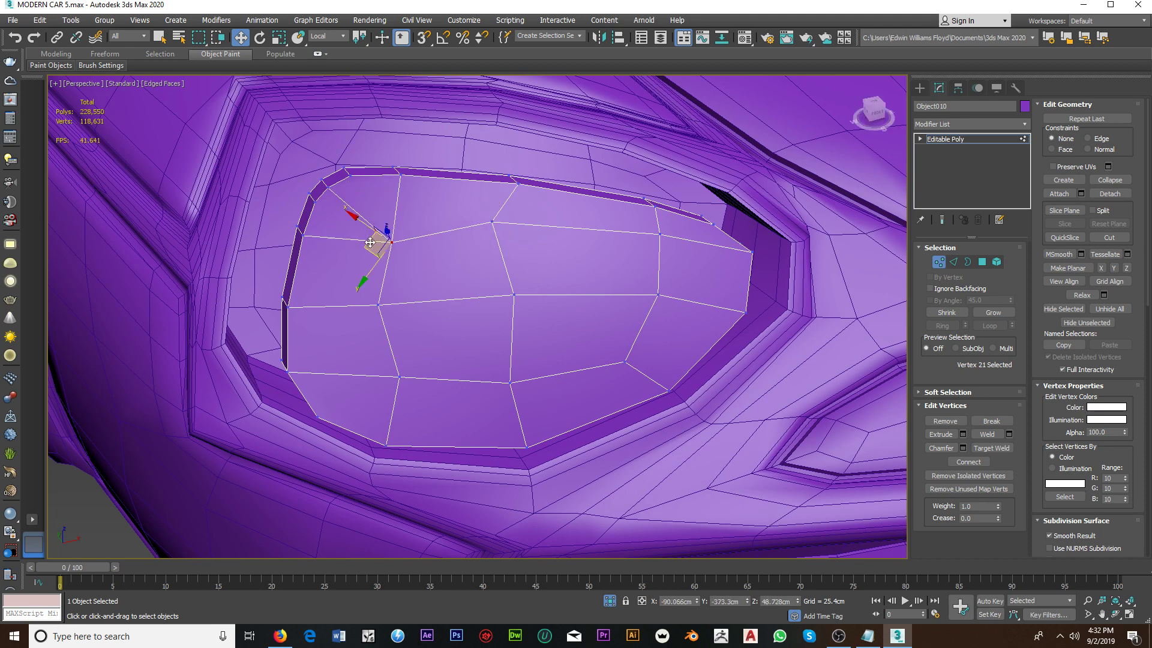
pyautogui.click(376, 305)
pyautogui.moveTo(355, 321); pyautogui.dragTo(347, 325)
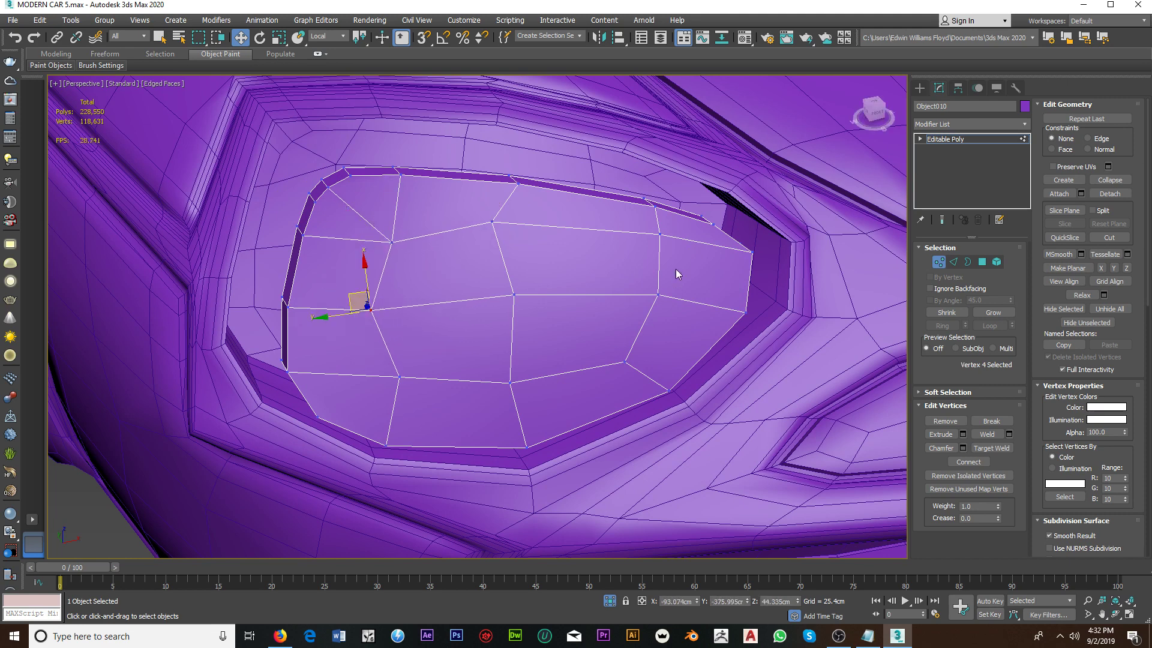
pyautogui.click(660, 234)
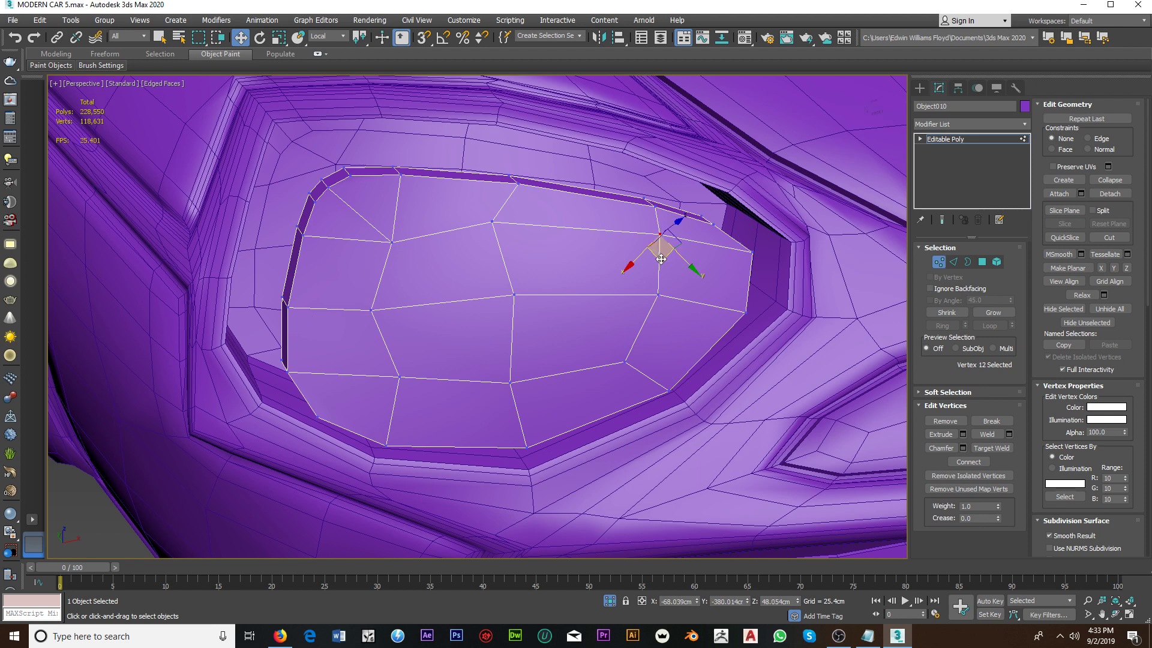
pyautogui.moveTo(660, 257); pyautogui.dragTo(630, 266)
pyautogui.click(622, 363)
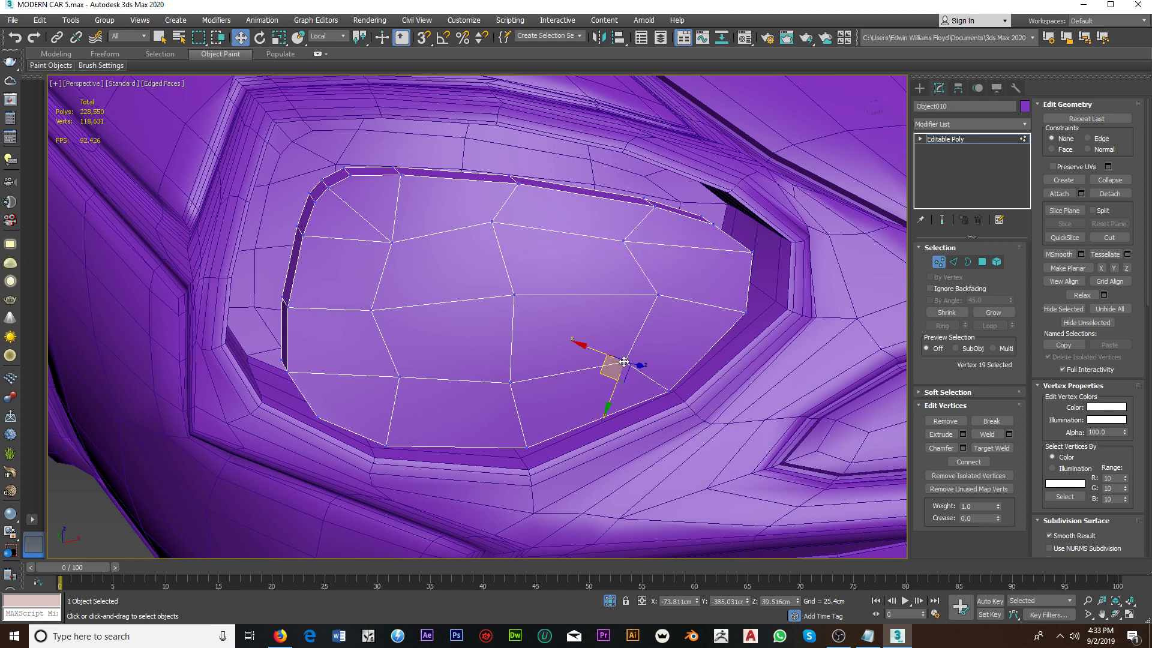
pyautogui.moveTo(609, 376); pyautogui.dragTo(641, 344)
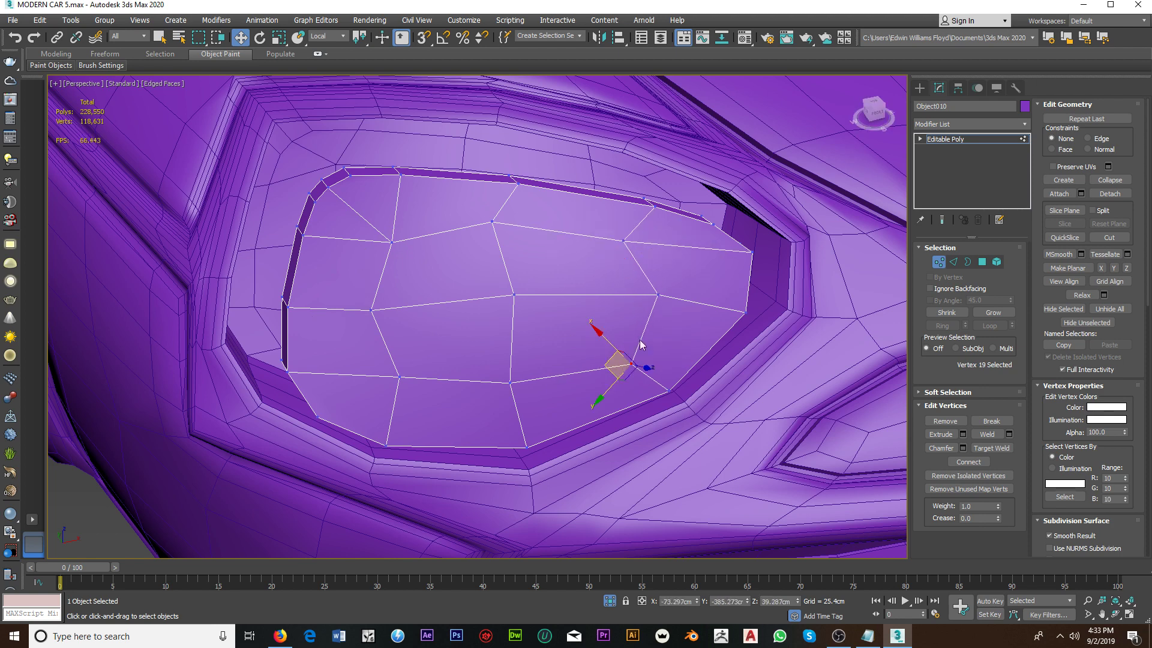
# Step: Refine the lower-middle, lower-right and centre-right lens vertices, pulling them down and inward
pyautogui.click(655, 295)
pyautogui.click(511, 385)
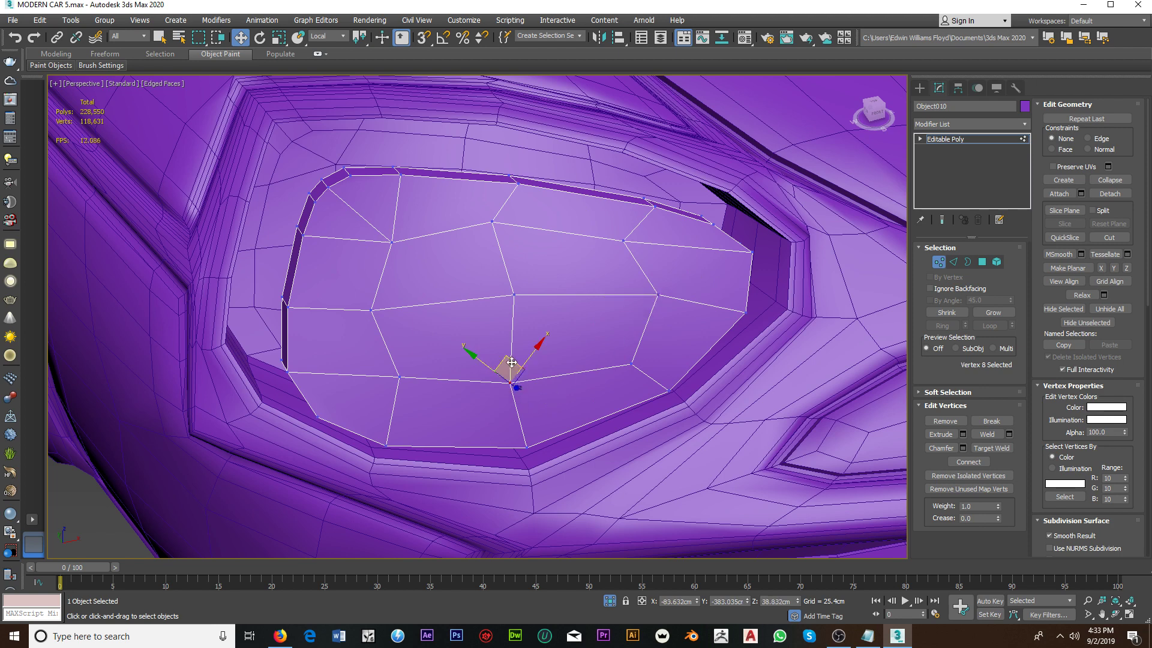
pyautogui.moveTo(511, 367); pyautogui.dragTo(529, 379)
pyautogui.click(632, 366)
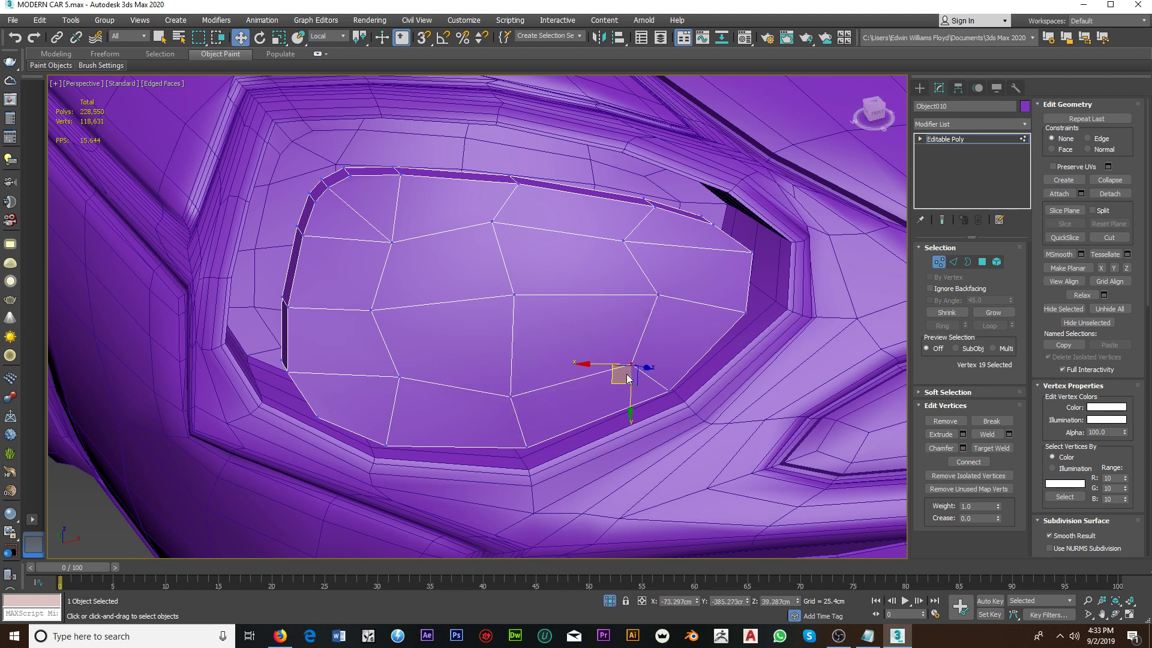
pyautogui.moveTo(619, 383); pyautogui.dragTo(595, 390)
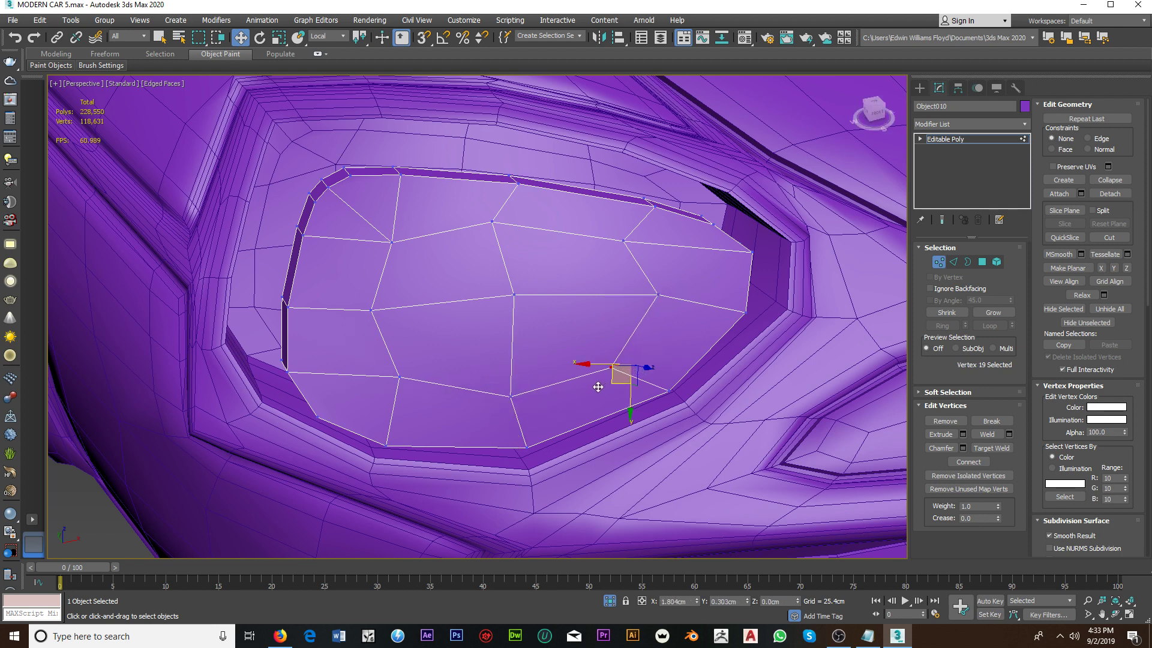
pyautogui.click(657, 297)
pyautogui.moveTo(659, 322); pyautogui.dragTo(642, 326)
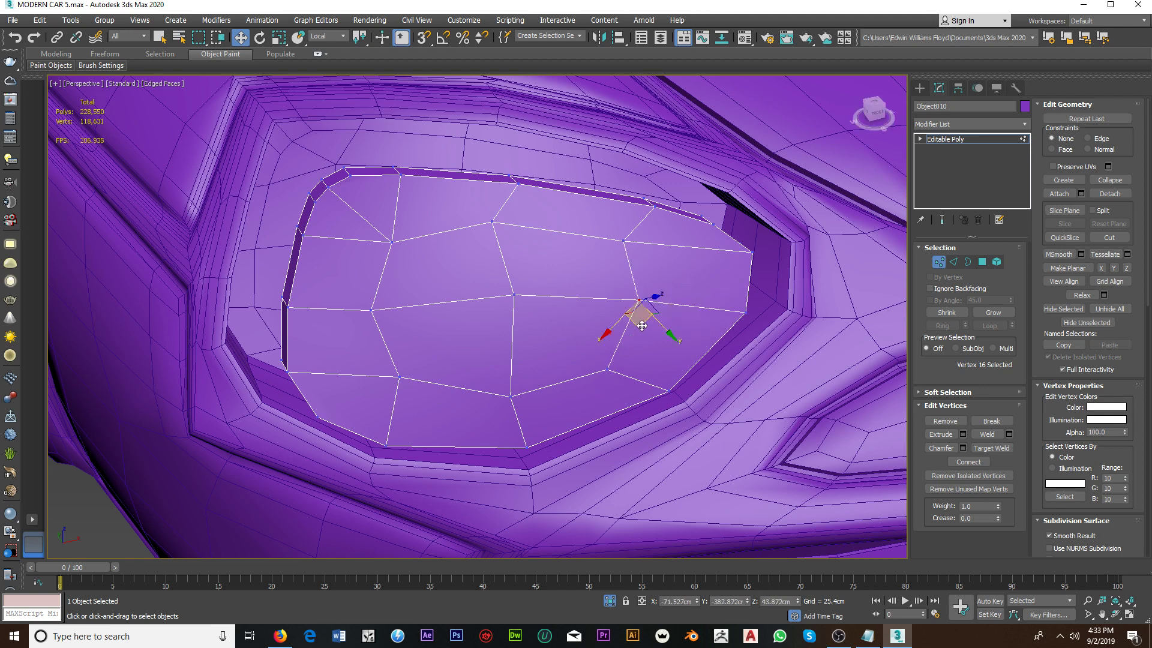
pyautogui.click(510, 395)
pyautogui.moveTo(511, 396); pyautogui.dragTo(511, 400)
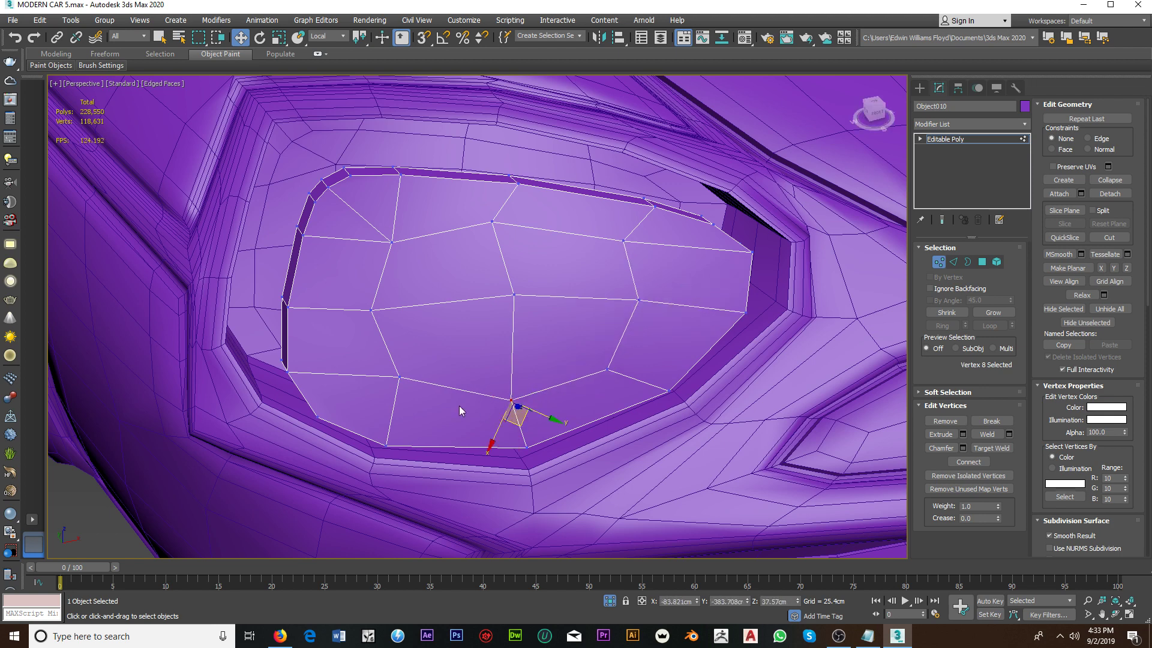
# Step: Rework the lower-left, left, upper-left, upper-middle and upper-right lens vertices around the rim
pyautogui.click(399, 378)
pyautogui.moveTo(399, 377); pyautogui.dragTo(404, 391)
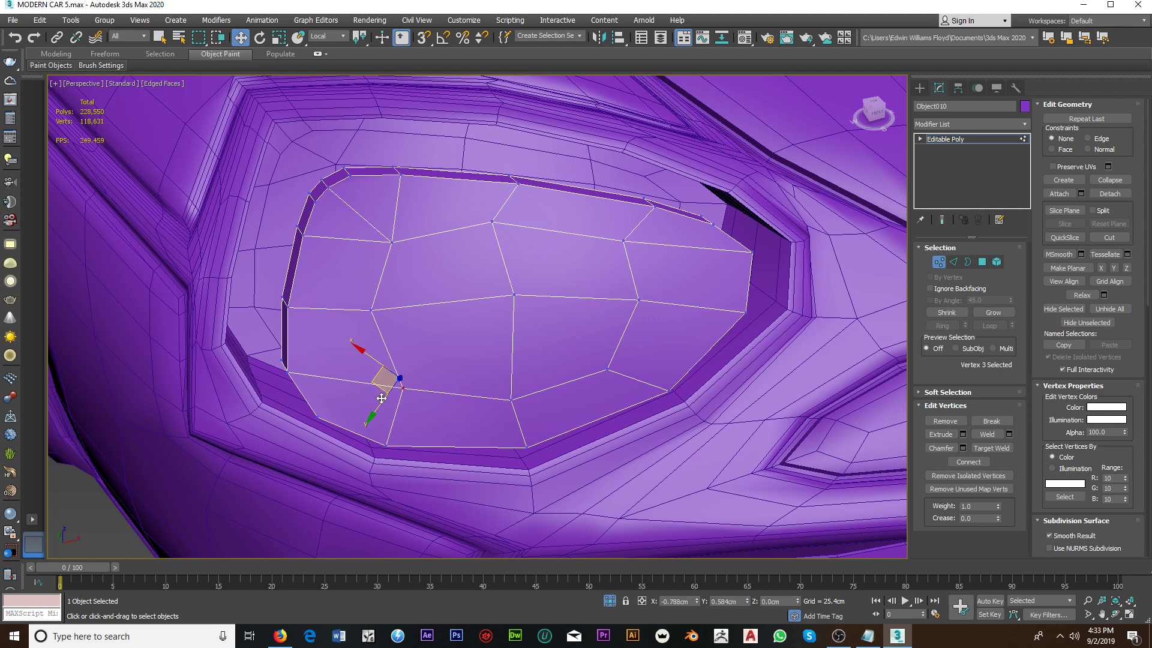
pyautogui.click(372, 312)
pyautogui.moveTo(351, 301); pyautogui.dragTo(346, 318)
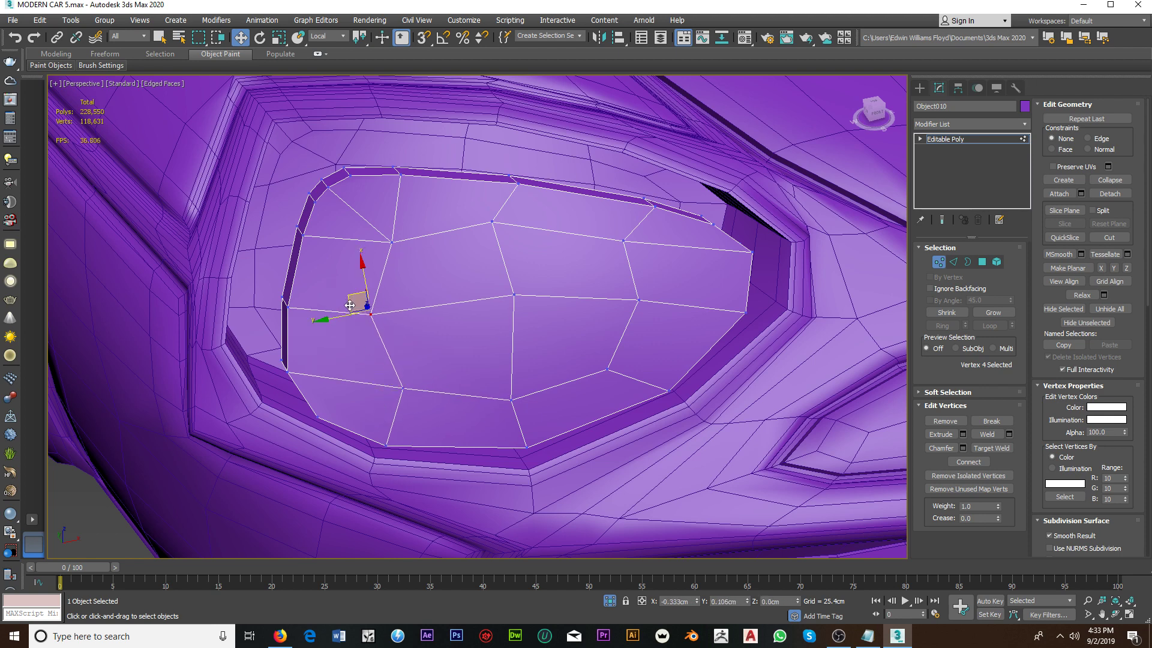
pyautogui.click(394, 242)
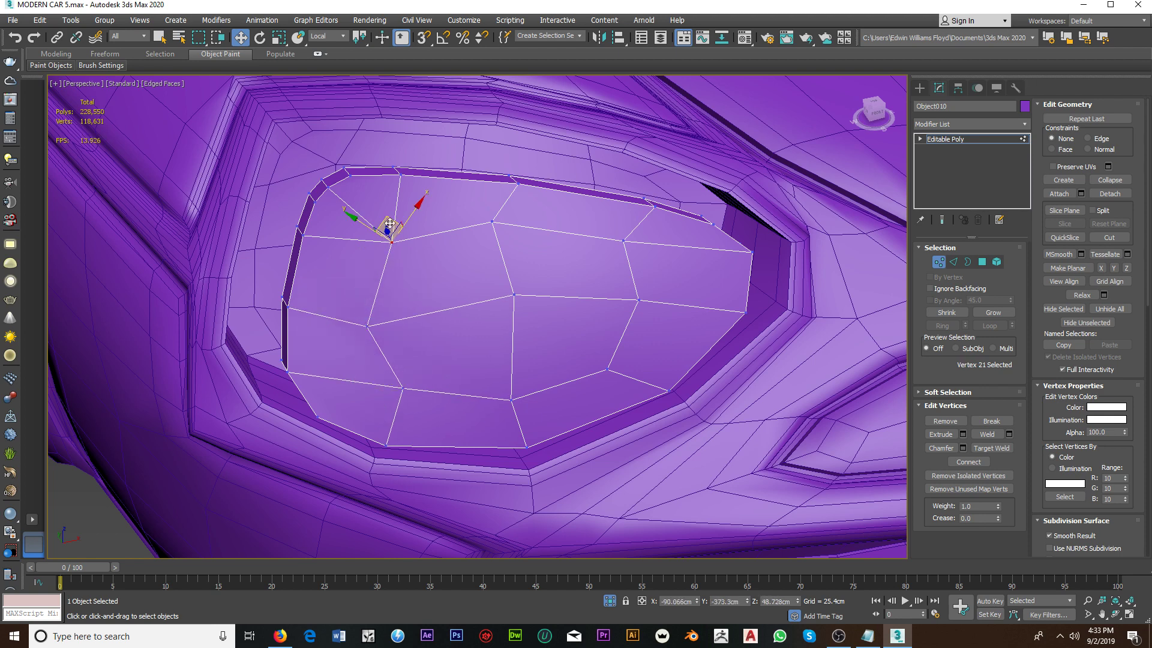
pyautogui.moveTo(391, 220); pyautogui.dragTo(388, 233)
pyautogui.click(493, 222)
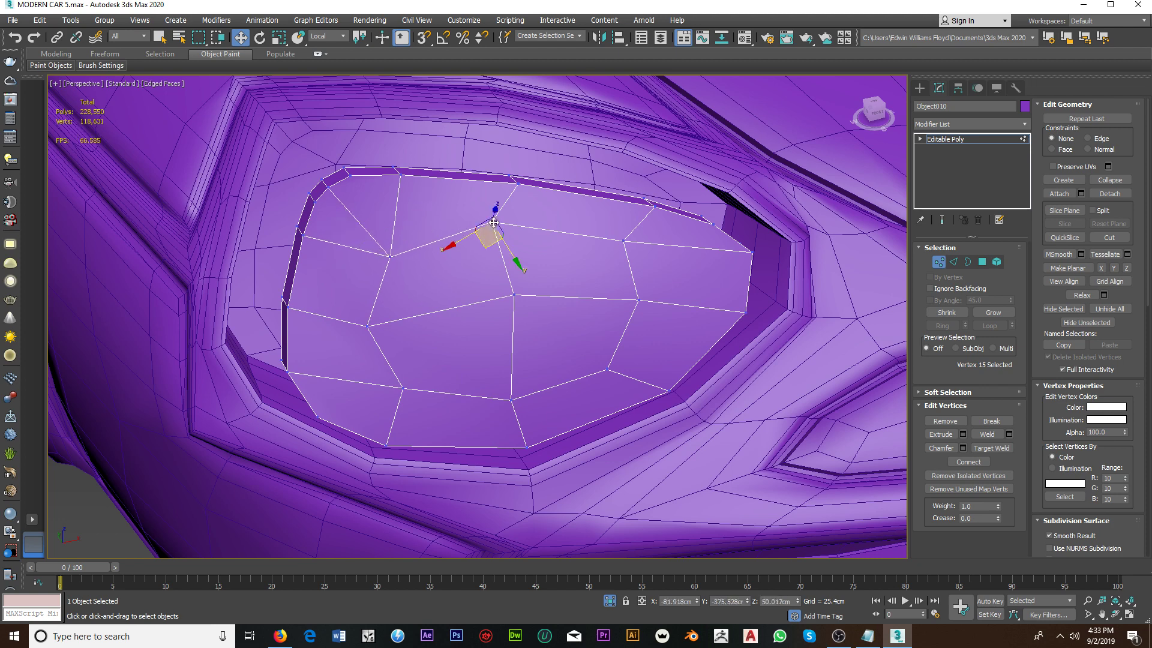
pyautogui.moveTo(484, 244); pyautogui.dragTo(494, 280)
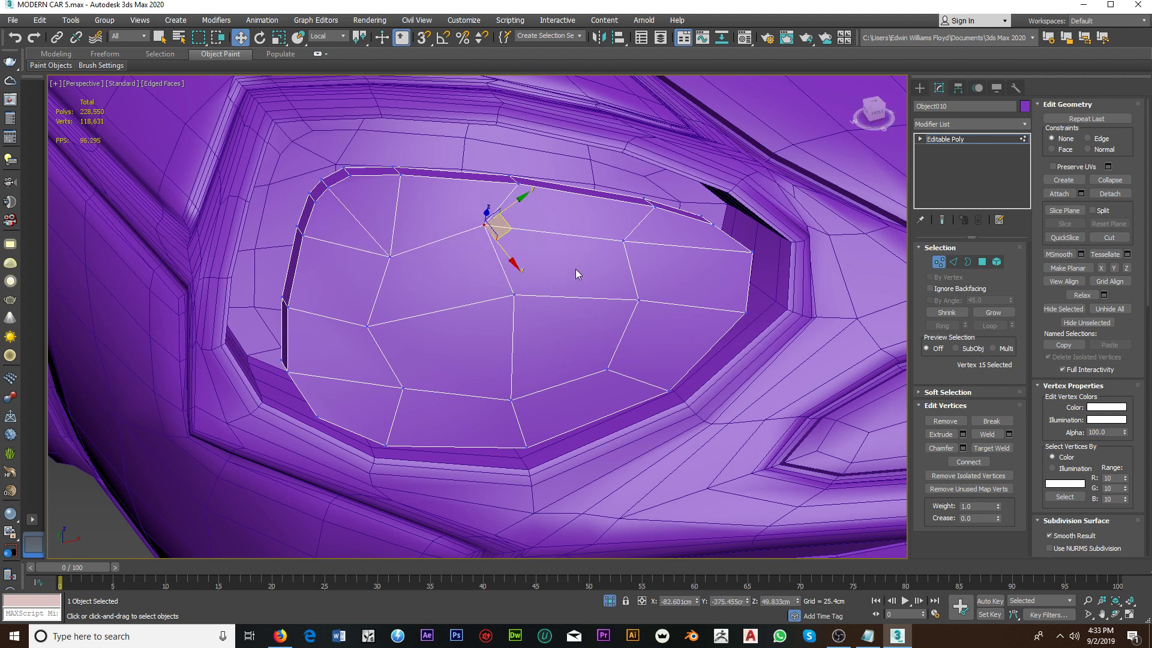
pyautogui.click(623, 243)
pyautogui.moveTo(621, 246); pyautogui.dragTo(635, 300)
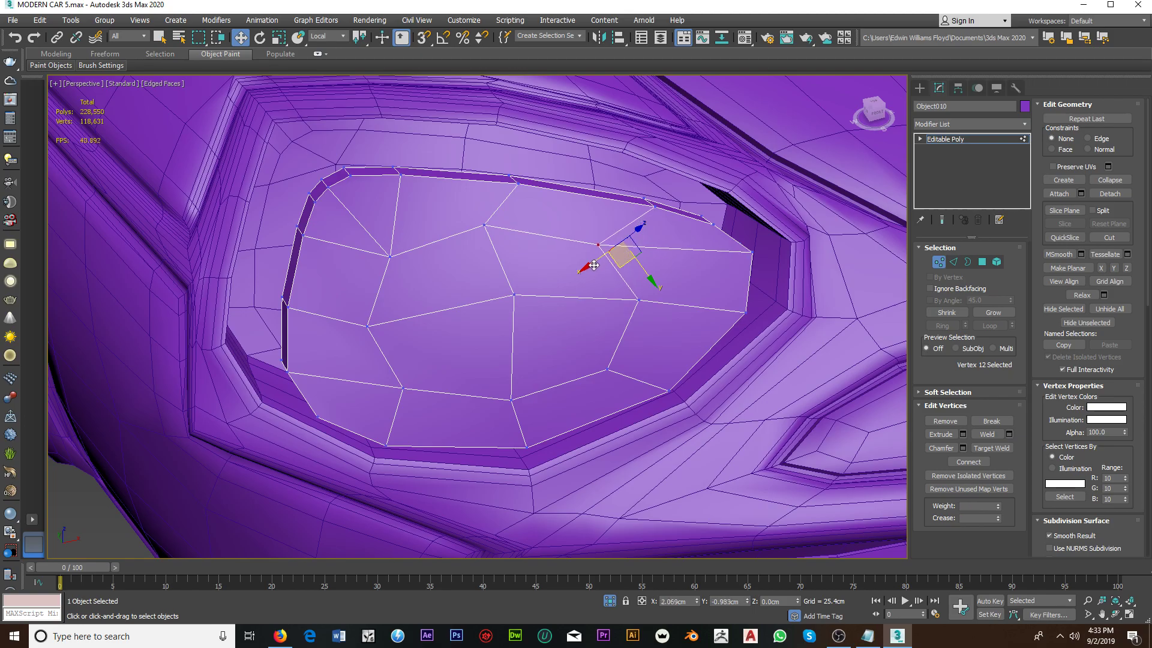
# Step: Orbit and zoom for a closer frontal look at the headlight lens
pyautogui.scroll(-5, 635, 300)
pyautogui.moveTo(560, 305)
pyautogui.keyDown('alt'); pyautogui.mouseDown(button='middle')
pyautogui.moveTo(636, 294)
pyautogui.moveTo(630, 276)
pyautogui.mouseUp(button='middle'); pyautogui.keyUp('alt')
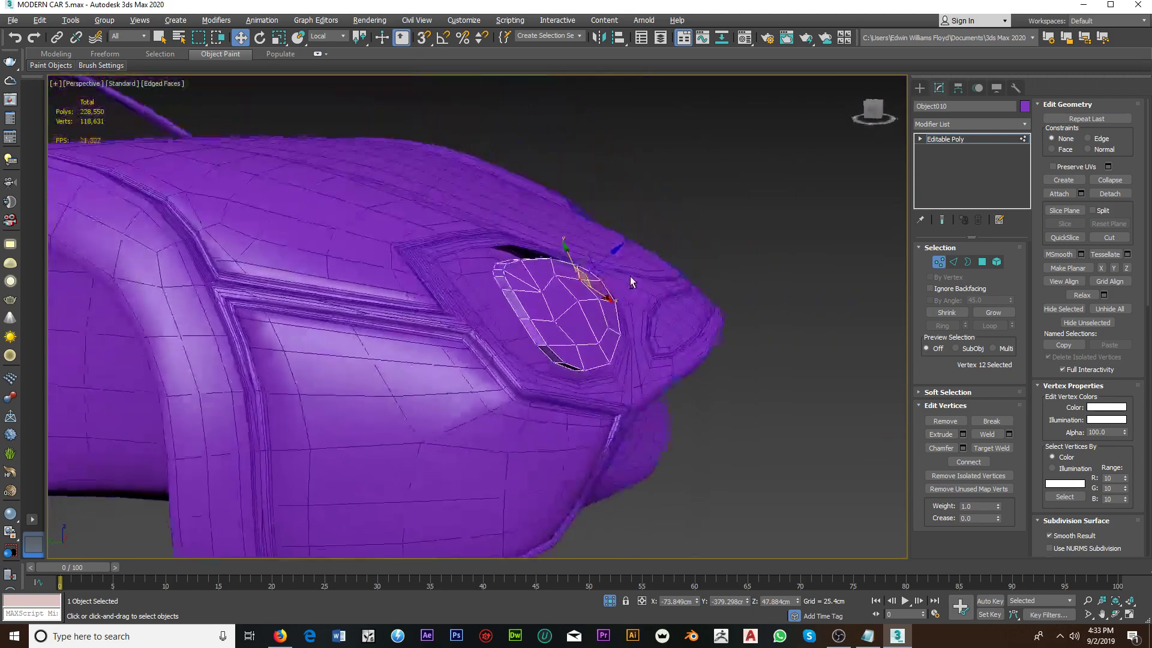
pyautogui.scroll(3, 596, 295)
pyautogui.scroll(3, 528, 329)
pyautogui.moveTo(528, 329)
pyautogui.keyDown('alt'); pyautogui.mouseDown(button='middle')
pyautogui.moveTo(471, 342)
pyautogui.moveTo(527, 328)
pyautogui.moveTo(512, 347)
pyautogui.mouseUp(button='middle'); pyautogui.keyUp('alt')
pyautogui.scroll(-3, 528, 329)
pyautogui.scroll(3, 512, 347)
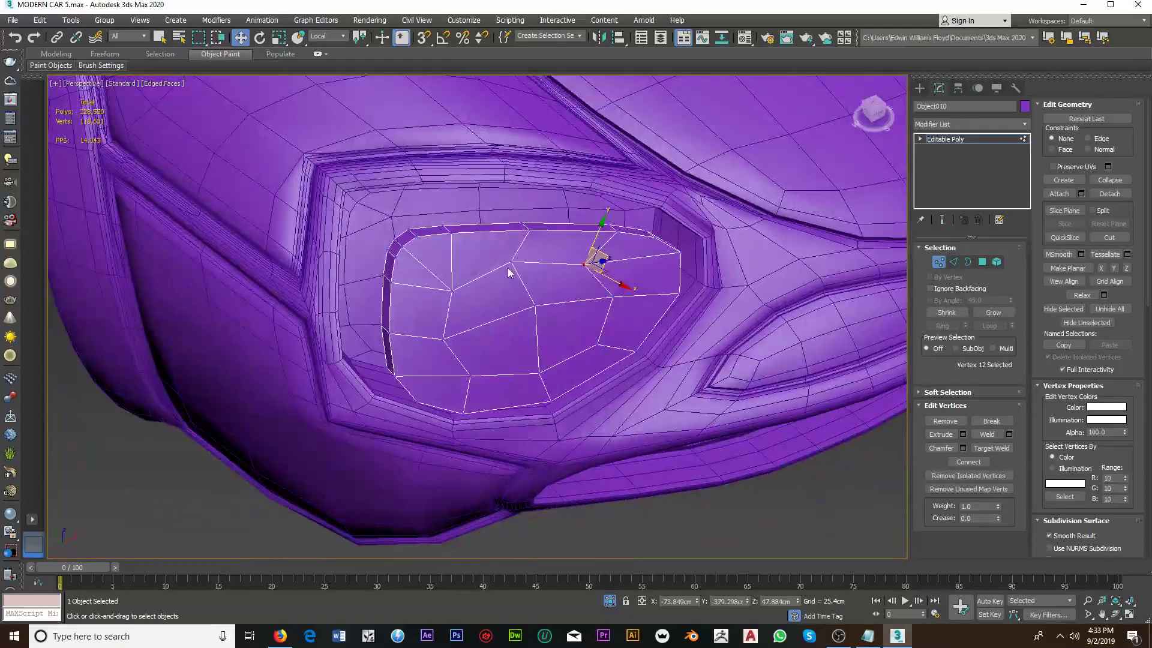
pyautogui.scroll(2, 511, 260)
pyautogui.click(511, 260)
pyautogui.keyDown('alt'); pyautogui.moveTo(512, 260); pyautogui.dragTo(527, 258, button='middle'); pyautogui.keyUp('alt')
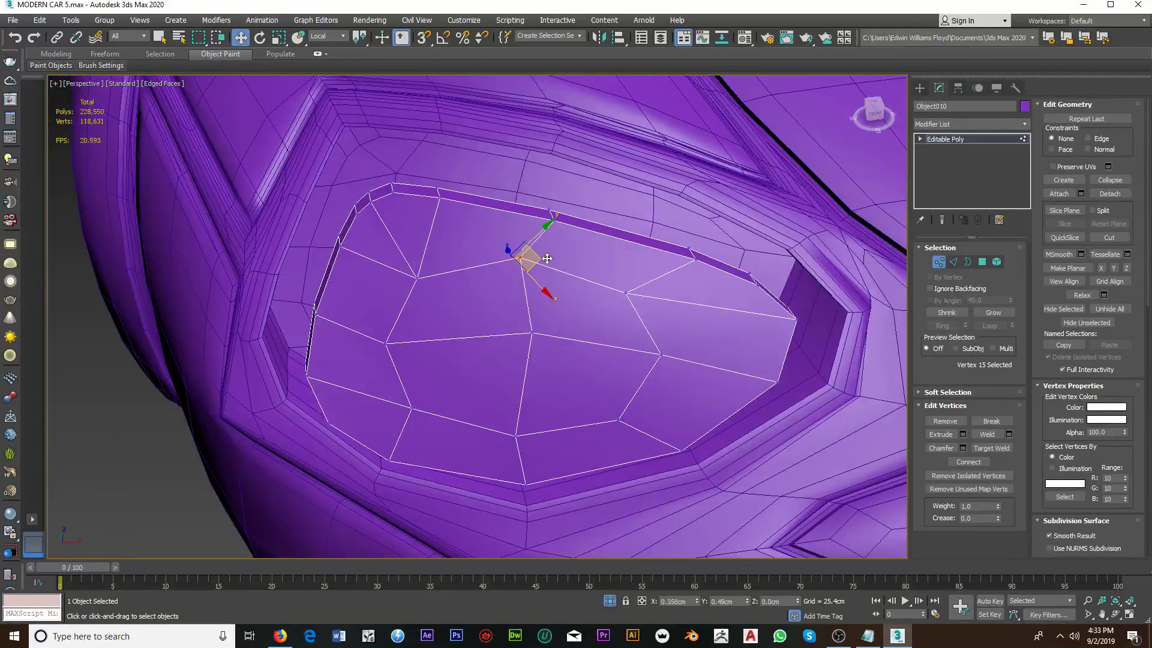
pyautogui.moveTo(531, 258); pyautogui.dragTo(551, 256)
# Step: Move the upper-left lens vertex up-right and raise the left lens vertex
pyautogui.click(418, 276)
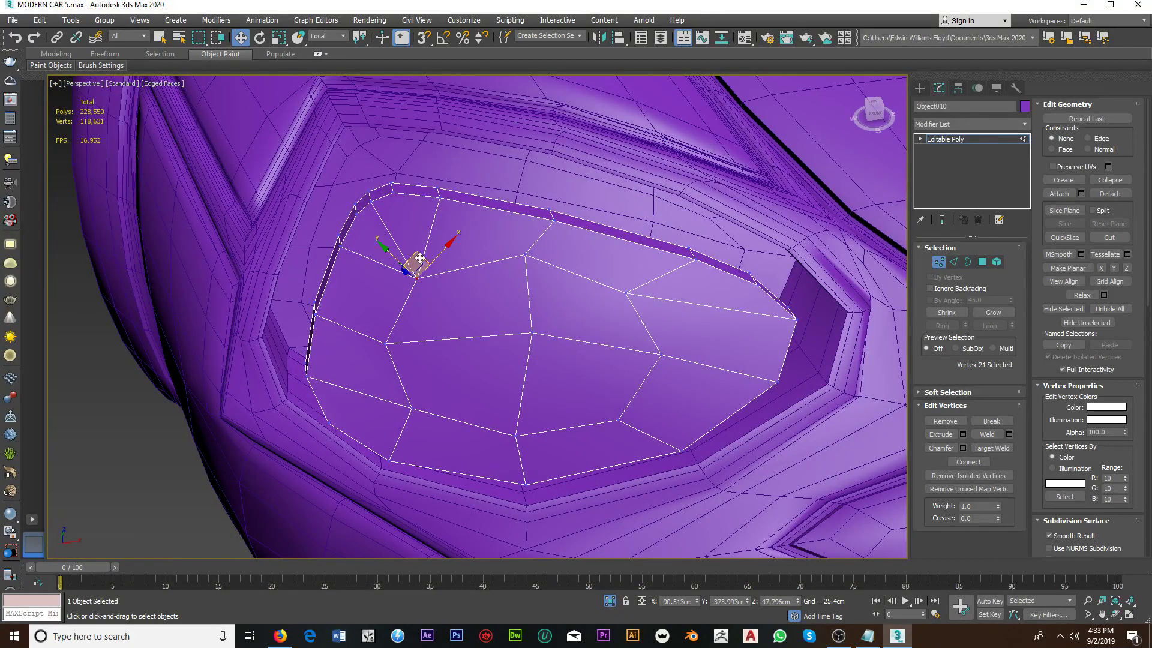
pyautogui.moveTo(430, 249); pyautogui.dragTo(447, 237)
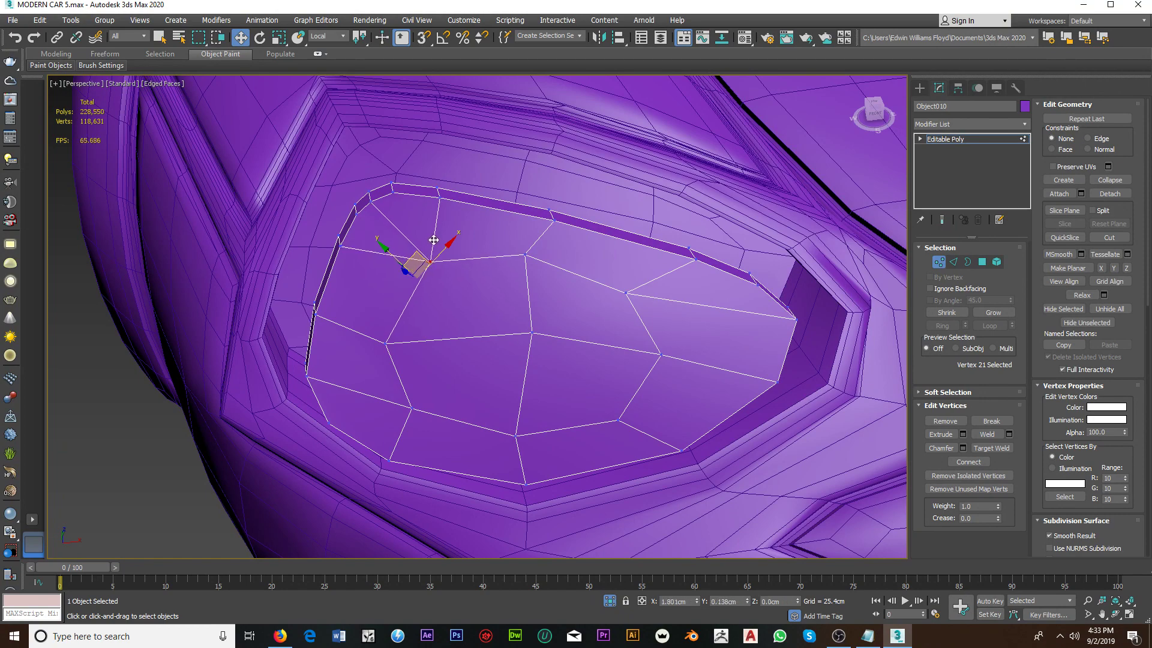
pyautogui.click(382, 350)
pyautogui.moveTo(381, 351); pyautogui.dragTo(389, 331)
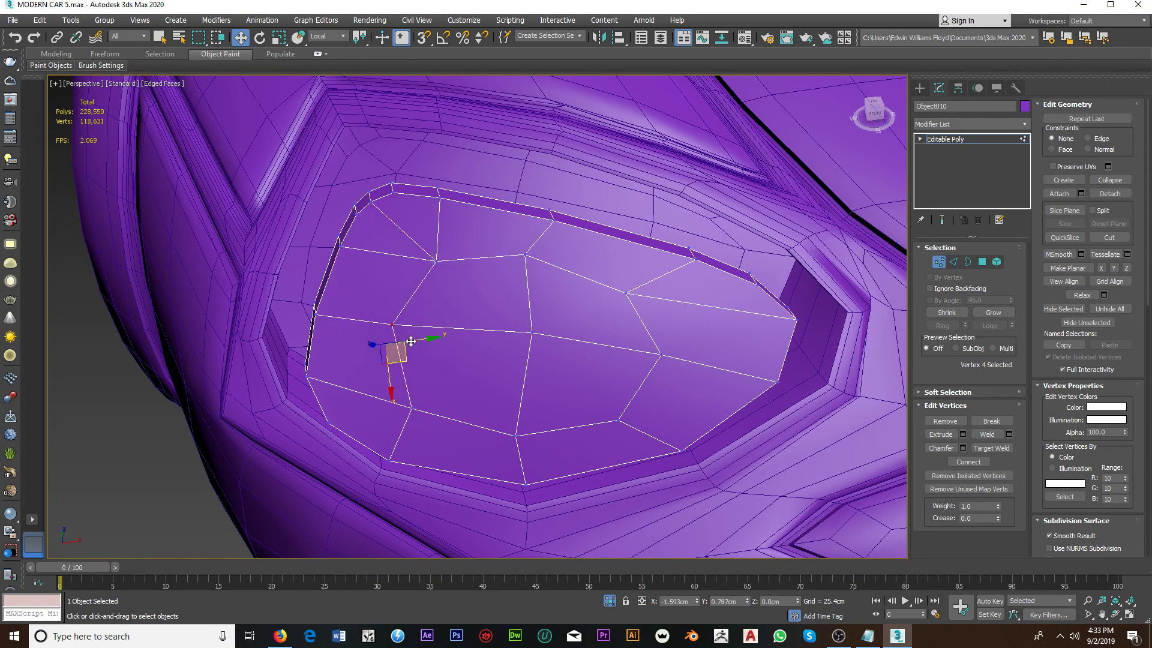
pyautogui.moveTo(434, 350)
pyautogui.keyDown('alt'); pyautogui.mouseDown(button='middle')
pyautogui.moveTo(532, 329)
pyautogui.moveTo(488, 324)
pyautogui.moveTo(571, 300)
pyautogui.moveTo(470, 328)
pyautogui.mouseUp(button='middle'); pyautogui.keyUp('alt')
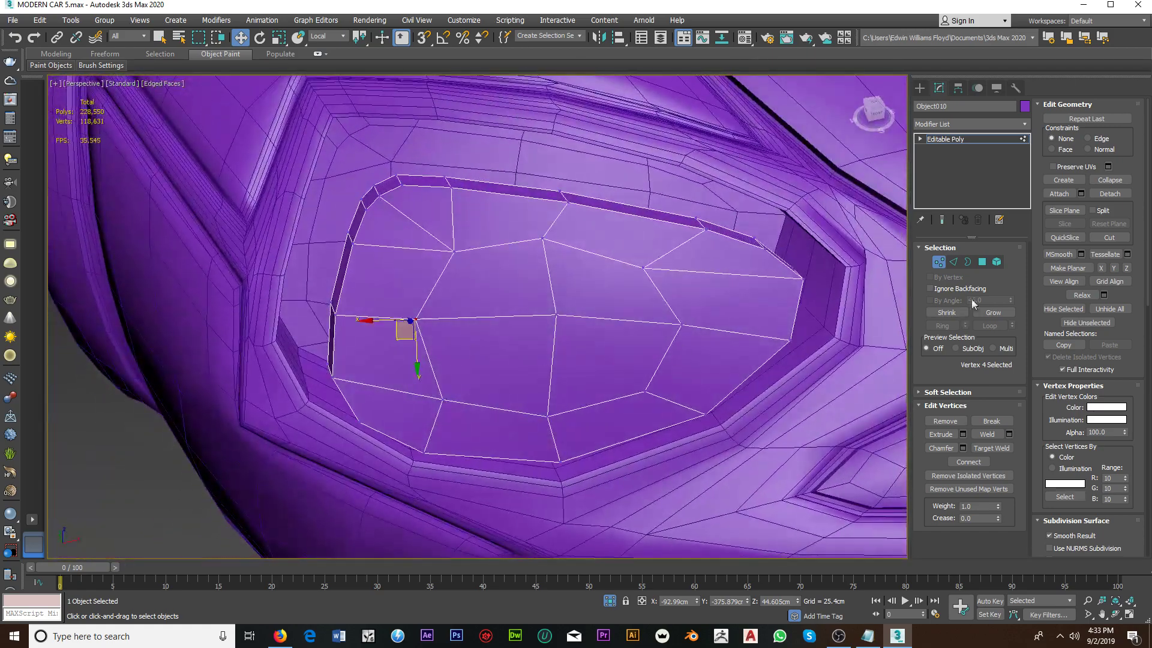
pyautogui.click(982, 262)
# Step: Select the four central lens polygons with View reference coordinates, undoing an accidental copy
pyautogui.click(534, 279)
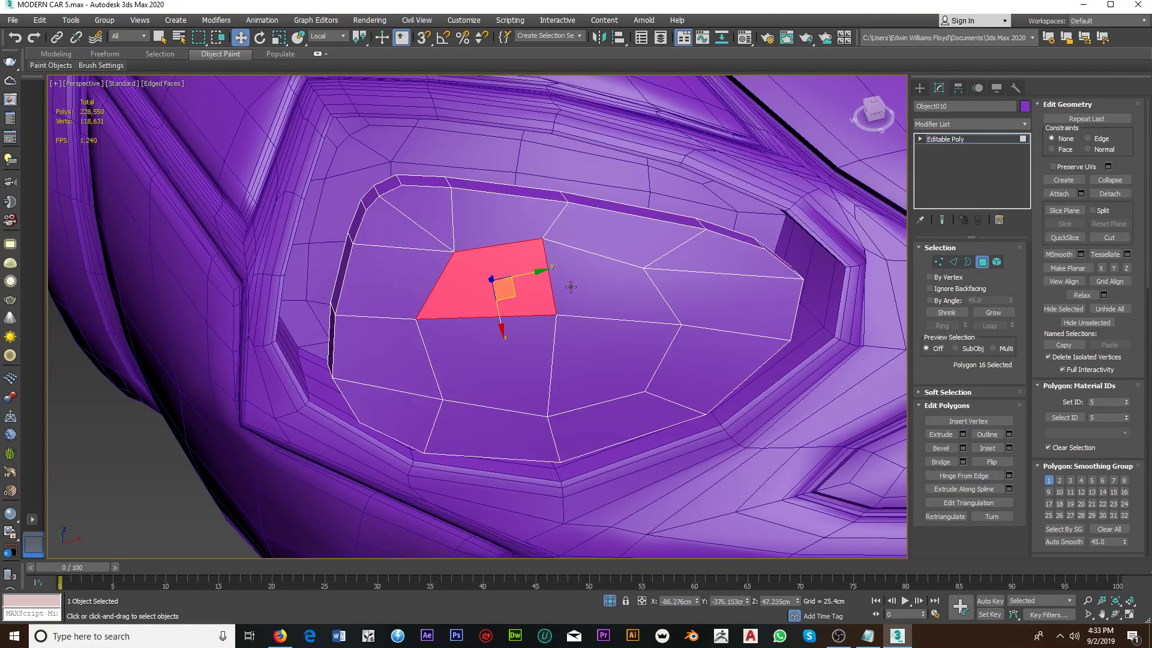
pyautogui.keyDown('ctrl'); pyautogui.click(571, 287); pyautogui.keyUp('ctrl')
pyautogui.keyDown('ctrl'); pyautogui.click(522, 360); pyautogui.keyUp('ctrl')
pyautogui.keyDown('ctrl'); pyautogui.click(575, 350); pyautogui.keyUp('ctrl')
pyautogui.moveTo(574, 351)
pyautogui.keyDown('alt'); pyautogui.mouseDown(button='middle')
pyautogui.moveTo(659, 329)
pyautogui.moveTo(736, 329)
pyautogui.mouseUp(button='middle'); pyautogui.keyUp('alt')
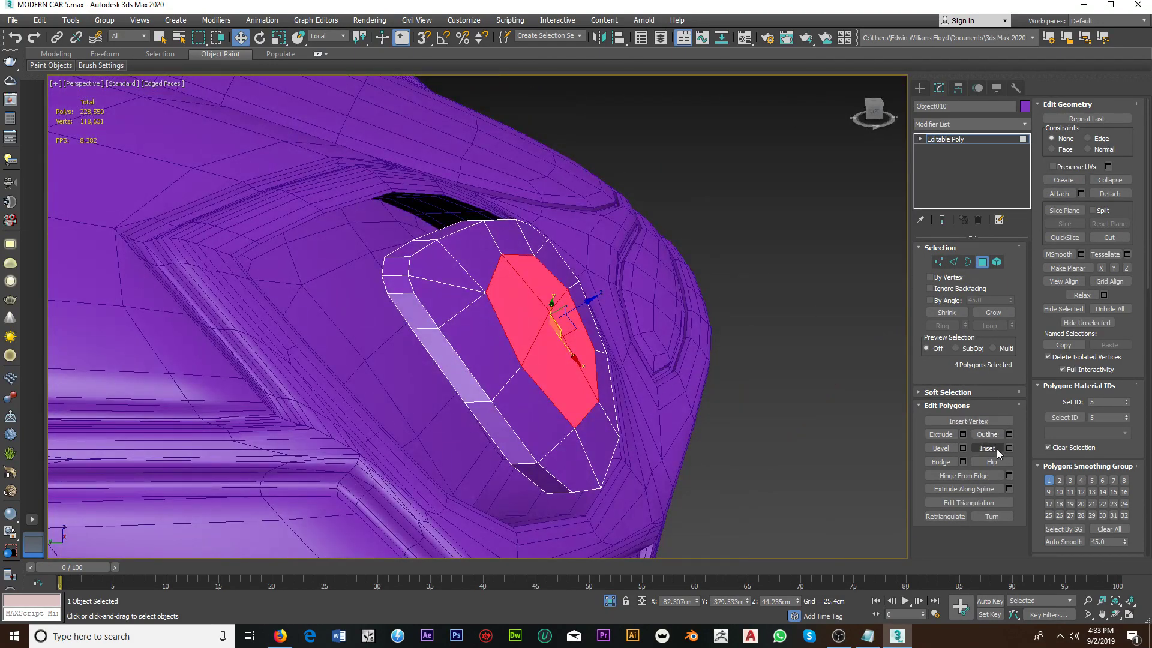
pyautogui.click(332, 40)
pyautogui.click(320, 48)
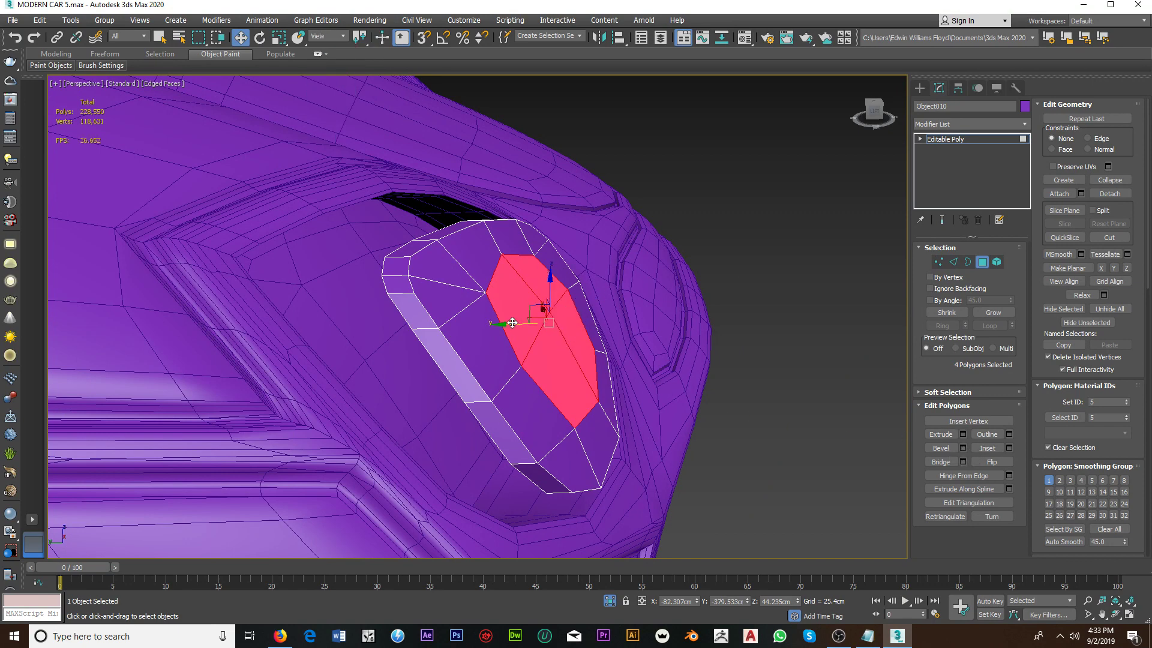
pyautogui.keyDown('shift'); pyautogui.moveTo(512, 323); pyautogui.dragTo(528, 324); pyautogui.keyUp('shift')
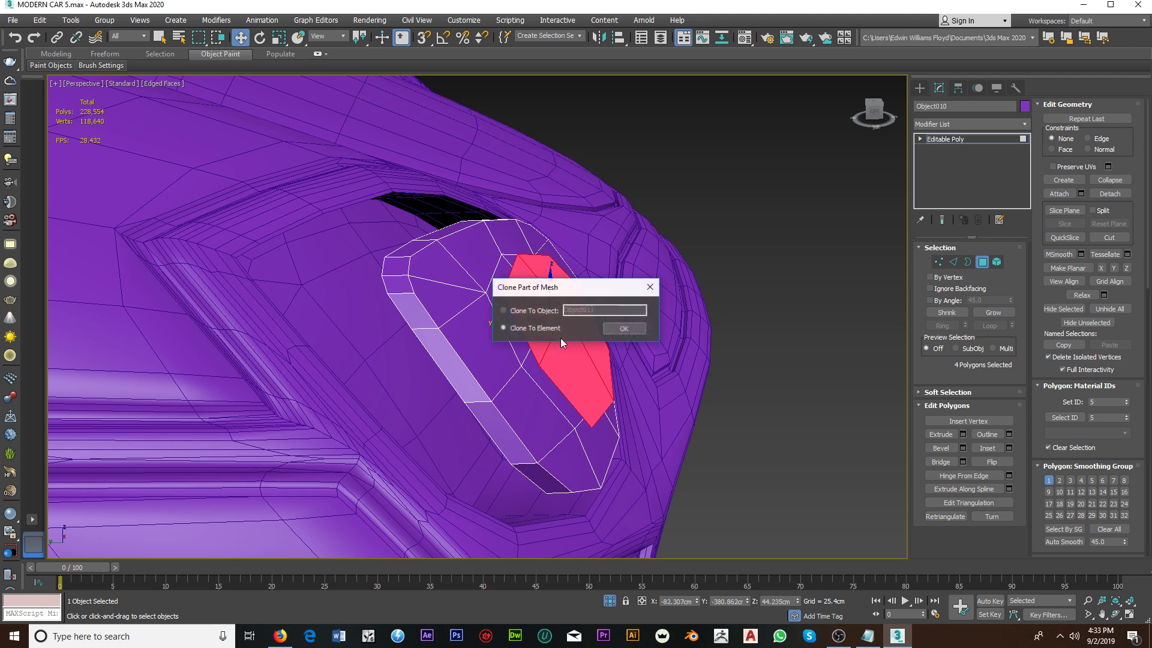
pyautogui.click(624, 330)
pyautogui.hotkey('ctrl', 'z')
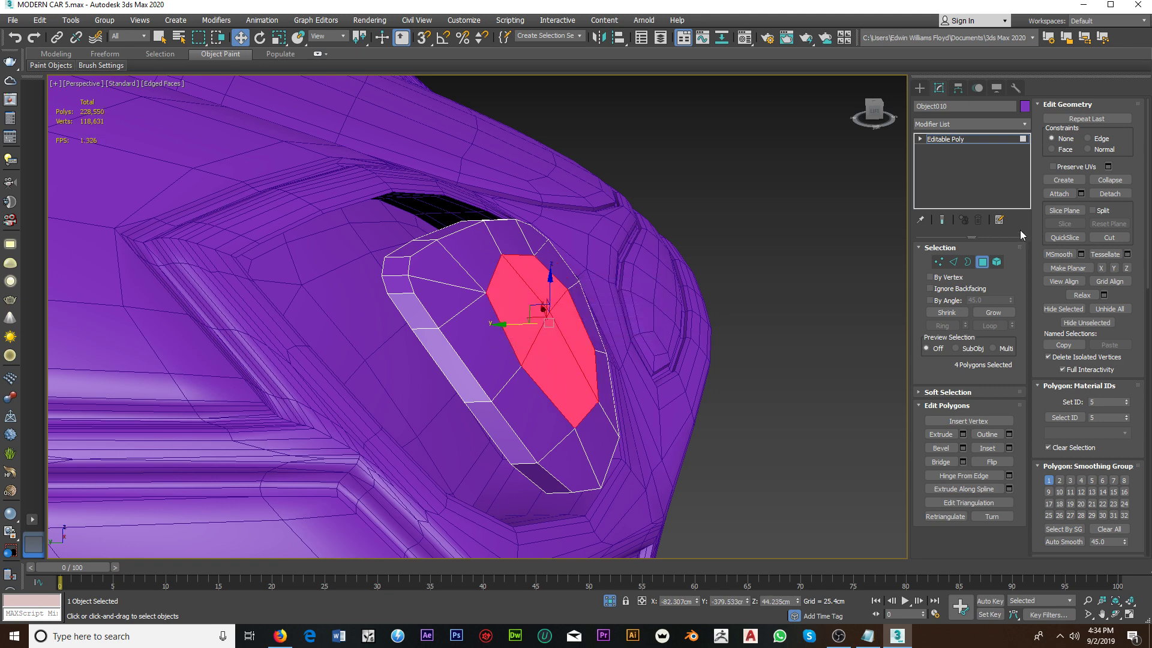
# Step: Extrude the four central polygons with a height of 0
pyautogui.click(963, 434)
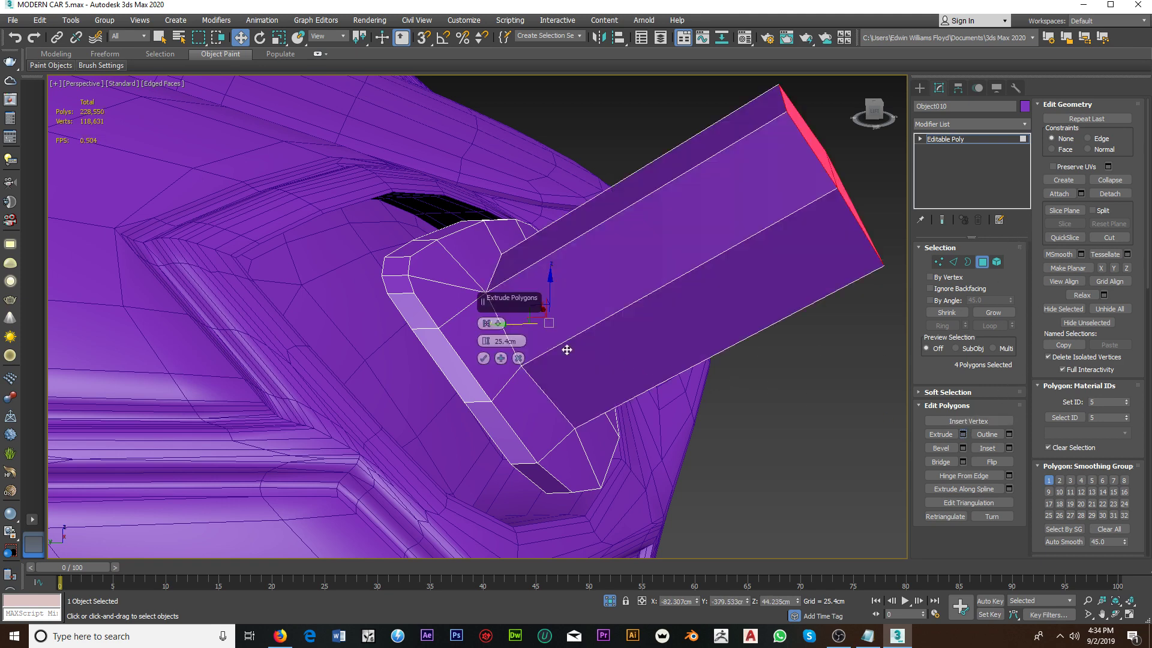
pyautogui.click(517, 341)
pyautogui.write('0')
pyautogui.press('Return')
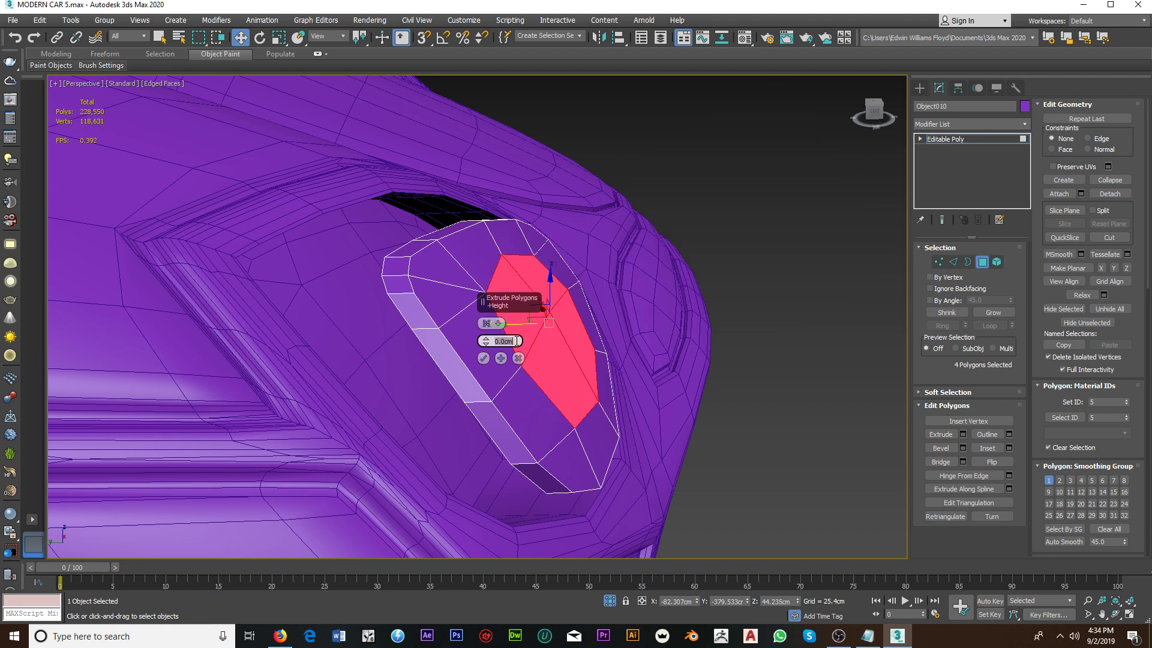
pyautogui.click(484, 358)
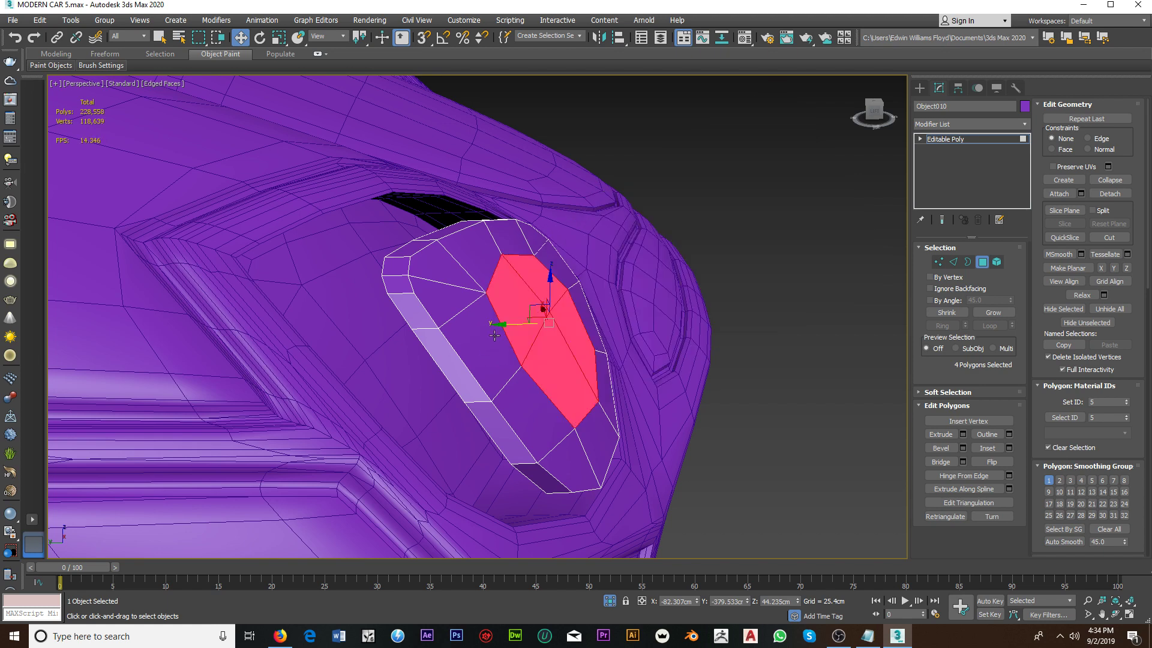
pyautogui.moveTo(510, 323)
pyautogui.keyDown('alt'); pyautogui.mouseDown(button='middle')
pyautogui.moveTo(498, 321)
pyautogui.moveTo(660, 334)
pyautogui.mouseUp(button='middle'); pyautogui.keyUp('alt')
pyautogui.scroll(2, 496, 319)
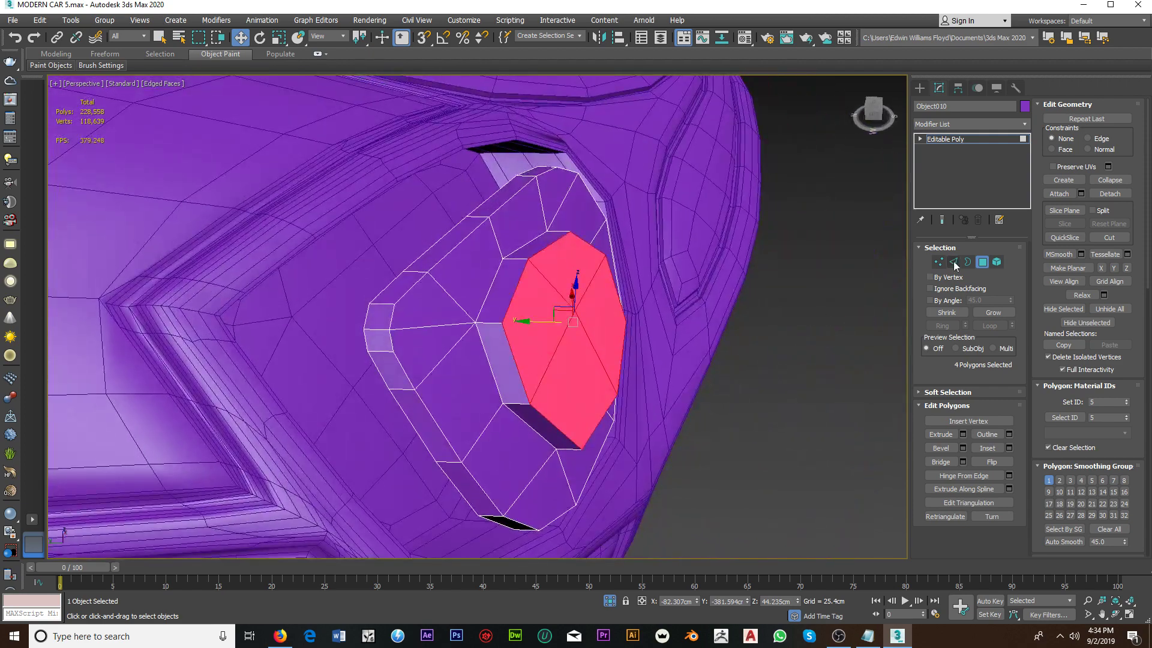
# Step: Back in Vertex mode, nudge the selected vertices slightly along one axis
pyautogui.press('4')
pyautogui.press('1')
pyautogui.keyDown('alt'); pyautogui.moveTo(581, 314); pyautogui.dragTo(590, 285, button='middle'); pyautogui.keyUp('alt')
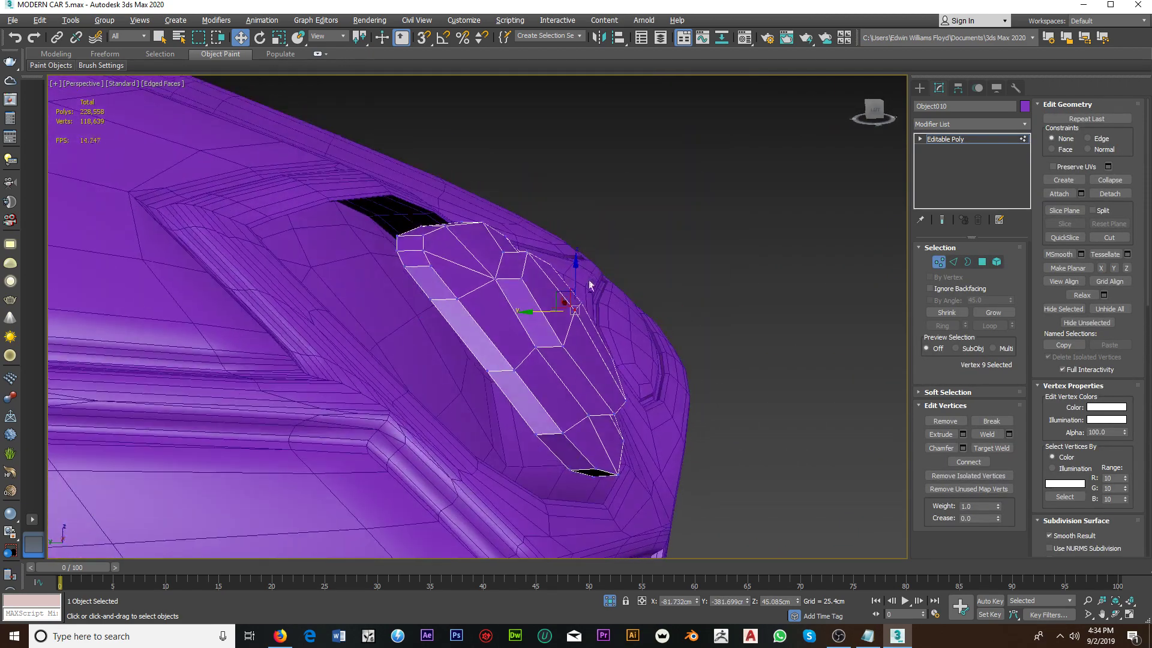
pyautogui.moveTo(533, 313); pyautogui.dragTo(564, 312)
pyautogui.moveTo(564, 312)
pyautogui.keyDown('alt'); pyautogui.mouseDown(button='middle')
pyautogui.moveTo(546, 313)
pyautogui.moveTo(942, 317)
pyautogui.mouseUp(button='middle'); pyautogui.keyUp('alt')
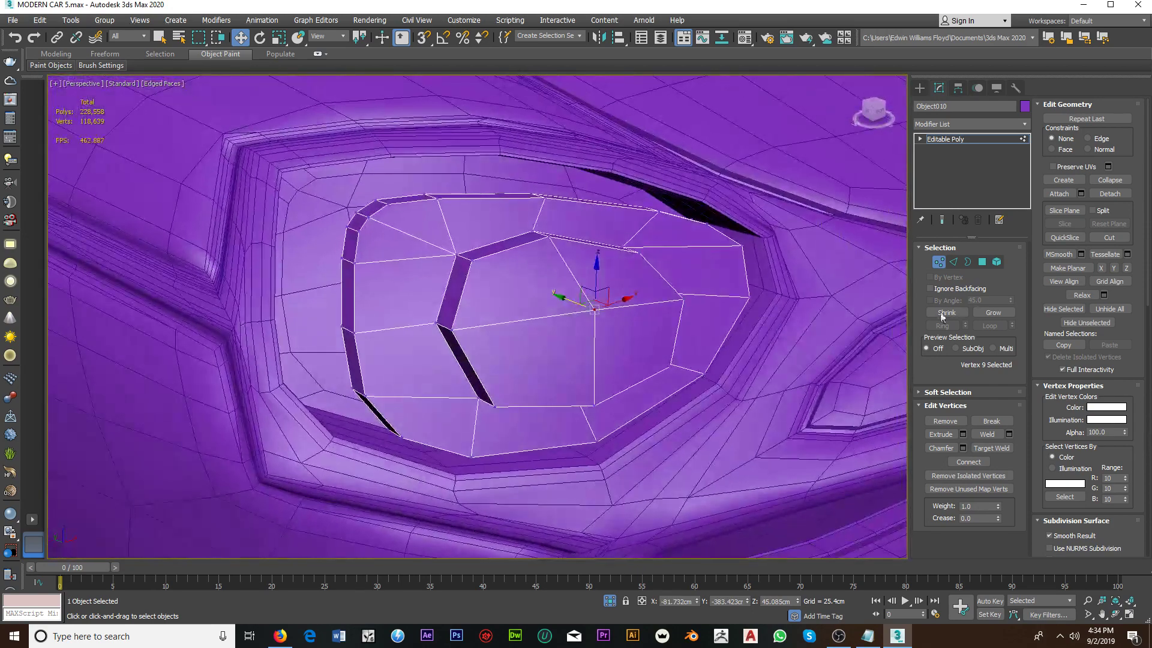
# Step: Select all 16 border edges of the inner panel using Loop and added edges
pyautogui.click(954, 262)
pyautogui.click(457, 359)
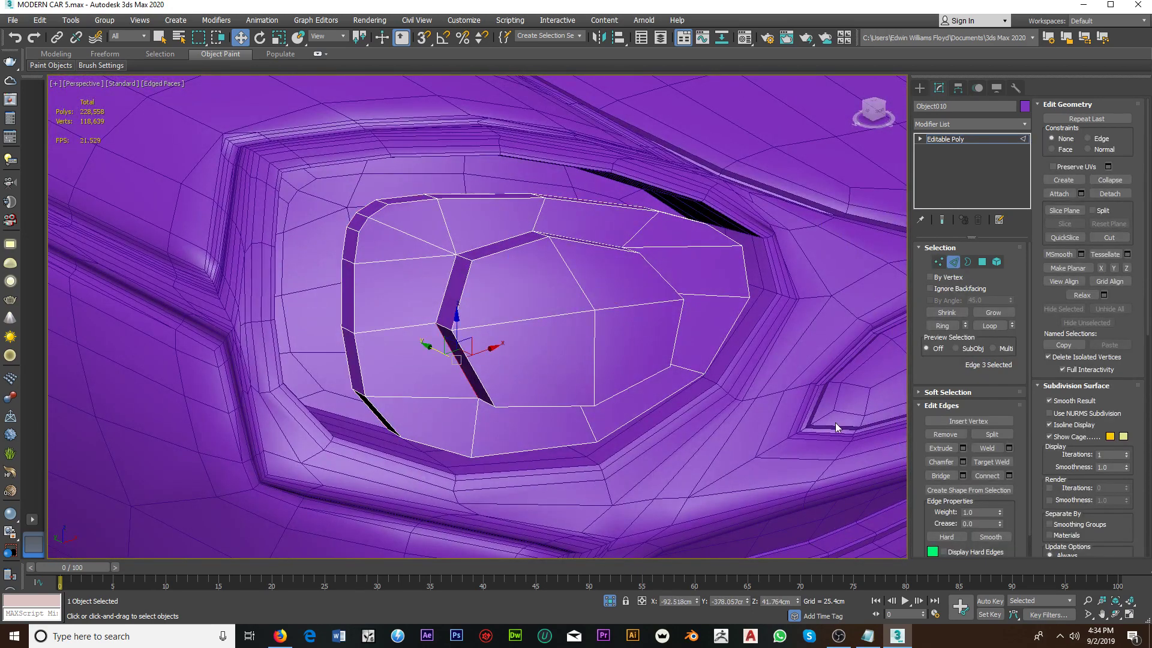
pyautogui.click(989, 327)
pyautogui.keyDown('alt'); pyautogui.moveTo(628, 340); pyautogui.dragTo(528, 246, button='middle'); pyautogui.keyUp('alt')
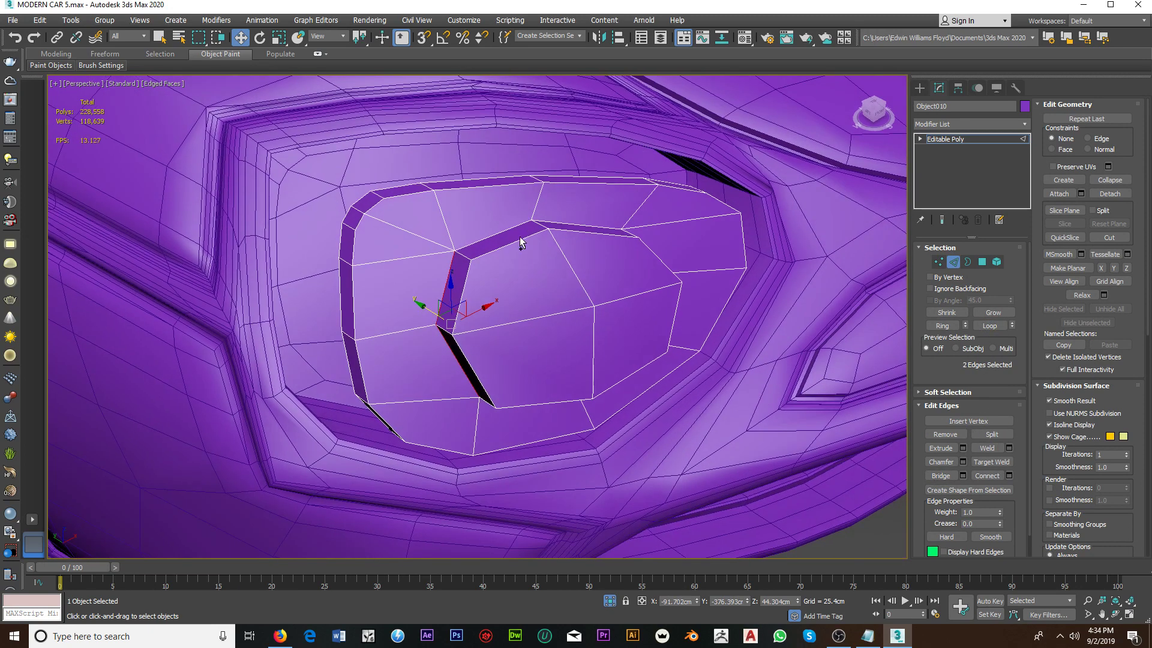
pyautogui.keyDown('ctrl'); pyautogui.click(520, 240); pyautogui.keyUp('ctrl')
pyautogui.keyDown('ctrl'); pyautogui.click(513, 228); pyautogui.keyUp('ctrl')
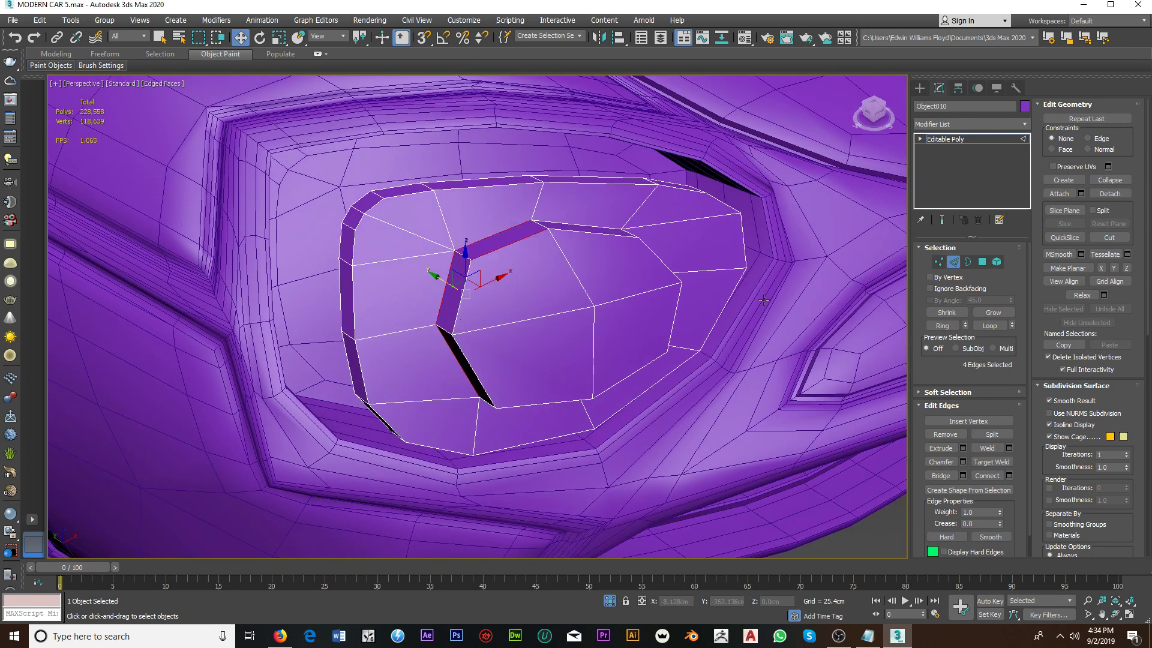
pyautogui.click(990, 326)
pyautogui.moveTo(690, 297)
pyautogui.keyDown('alt'); pyautogui.mouseDown(button='middle')
pyautogui.moveTo(633, 300)
pyautogui.moveTo(648, 258)
pyautogui.mouseUp(button='middle'); pyautogui.keyUp('alt')
pyautogui.keyDown('ctrl'); pyautogui.click(641, 304); pyautogui.keyUp('ctrl')
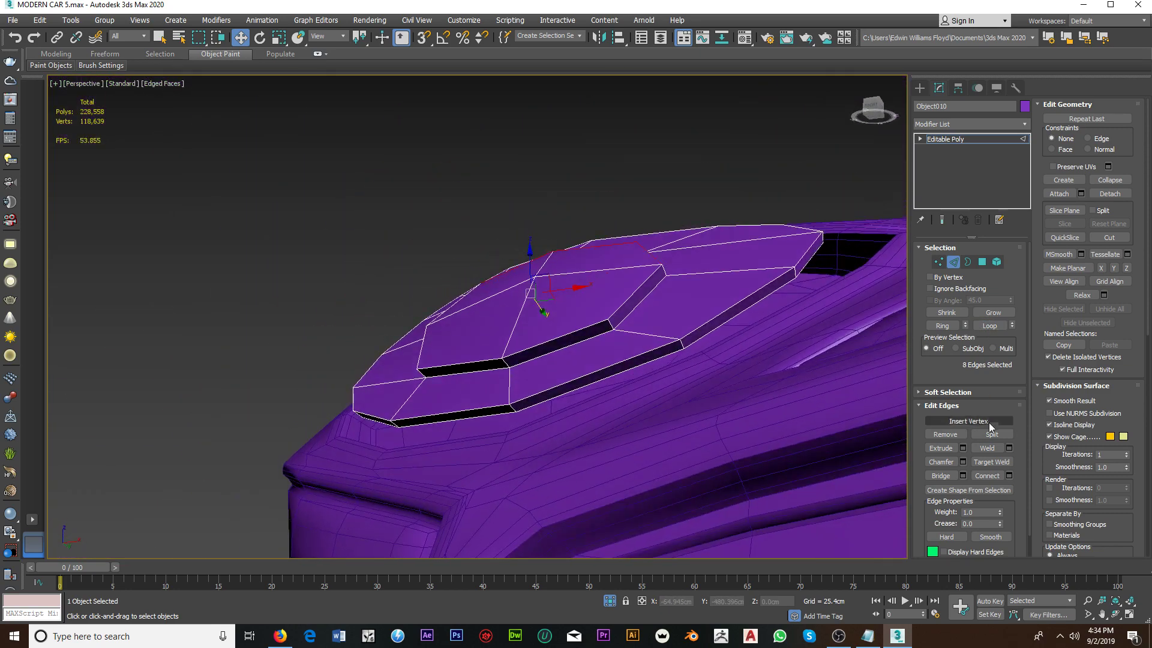
pyautogui.click(990, 326)
pyautogui.moveTo(606, 299)
pyautogui.keyDown('alt'); pyautogui.mouseDown(button='middle')
pyautogui.moveTo(607, 327)
pyautogui.moveTo(689, 336)
pyautogui.moveTo(510, 315)
pyautogui.moveTo(414, 336)
pyautogui.moveTo(375, 291)
pyautogui.moveTo(409, 267)
pyautogui.moveTo(510, 319)
pyautogui.mouseUp(button='middle'); pyautogui.keyUp('alt')
pyautogui.keyDown('ctrl'); pyautogui.click(520, 318); pyautogui.keyUp('ctrl')
pyautogui.keyDown('ctrl'); pyautogui.click(546, 346); pyautogui.keyUp('ctrl')
pyautogui.keyDown('ctrl'); pyautogui.click(480, 309); pyautogui.keyUp('ctrl')
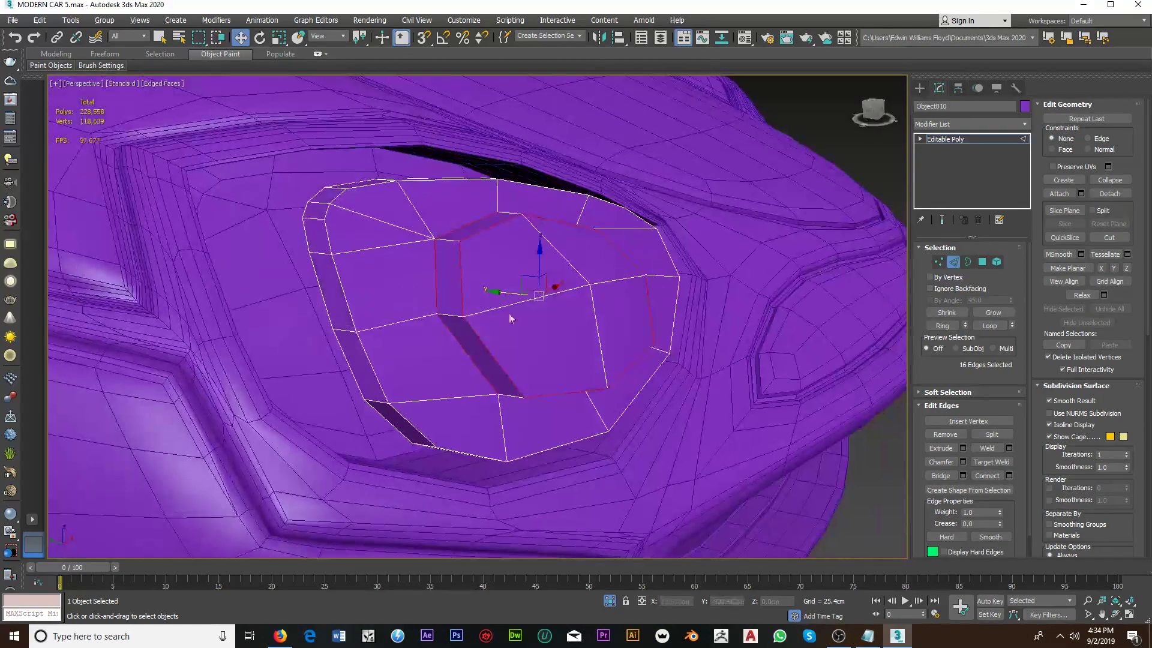
# Step: Chamfer the selected panel border edges by 0.3cm
pyautogui.click(957, 462)
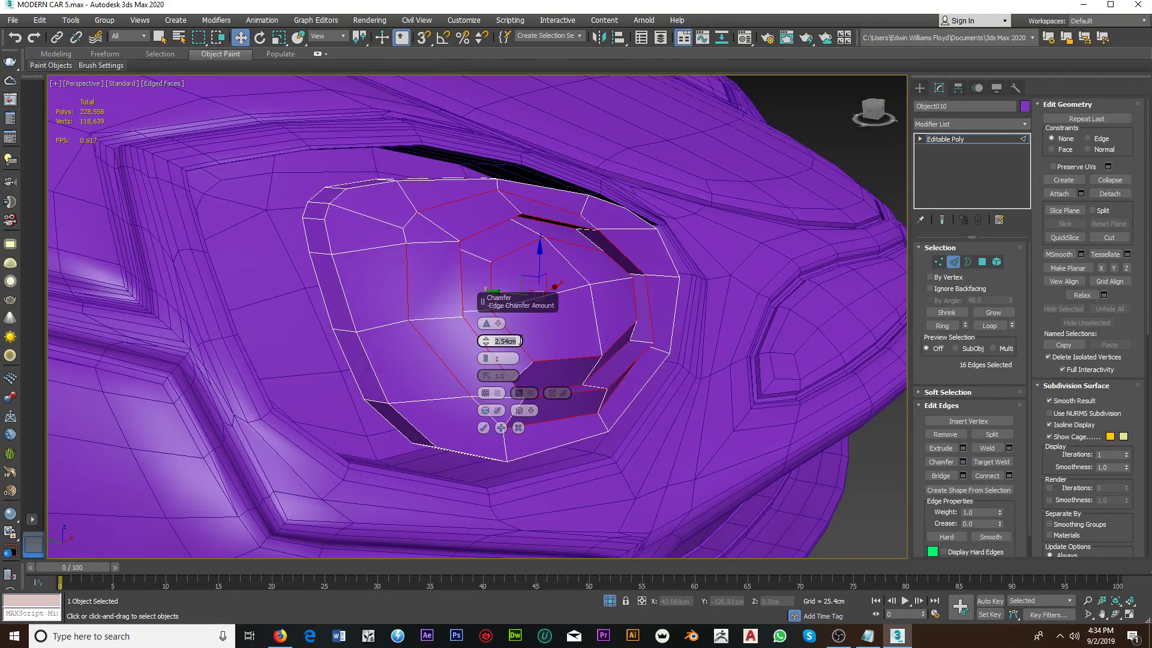
pyautogui.press('Return')
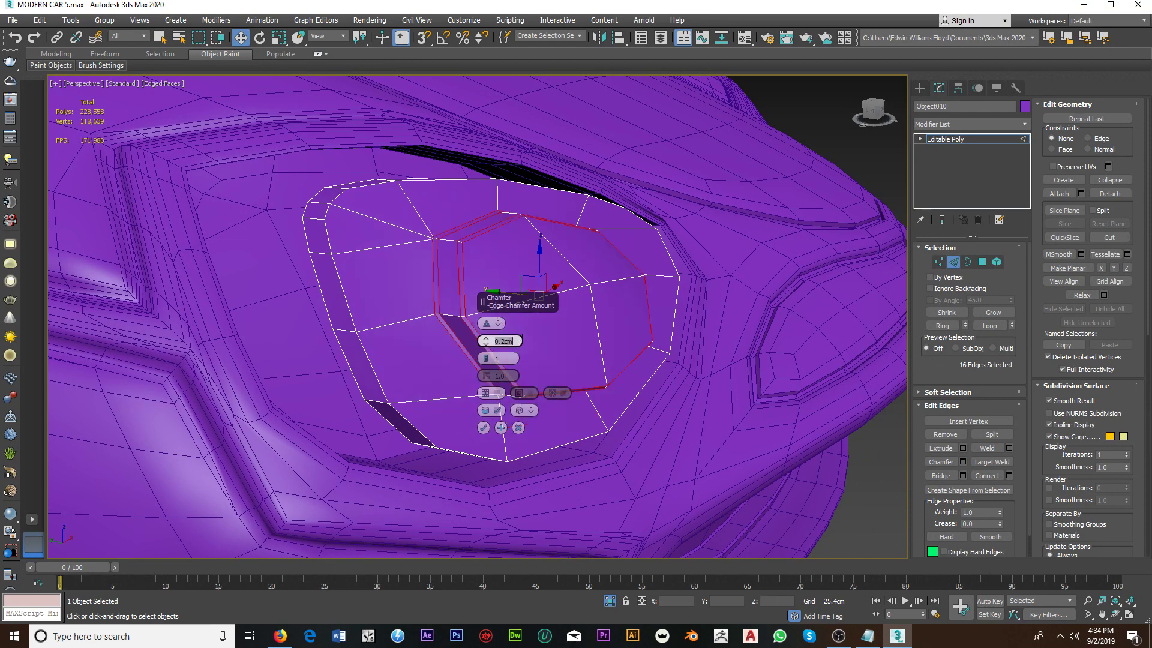
pyautogui.press('Return')
pyautogui.click(484, 428)
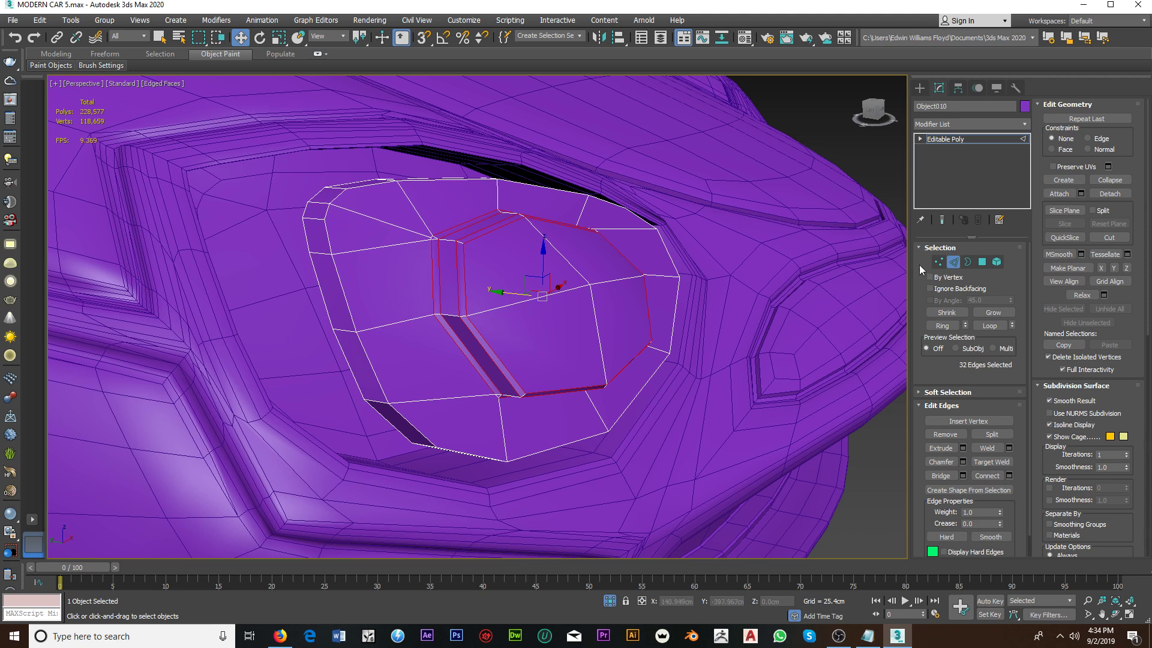
# Step: Weld the vertices at the first chamfered corner together
pyautogui.click(938, 261)
pyautogui.scroll(5, 421, 286)
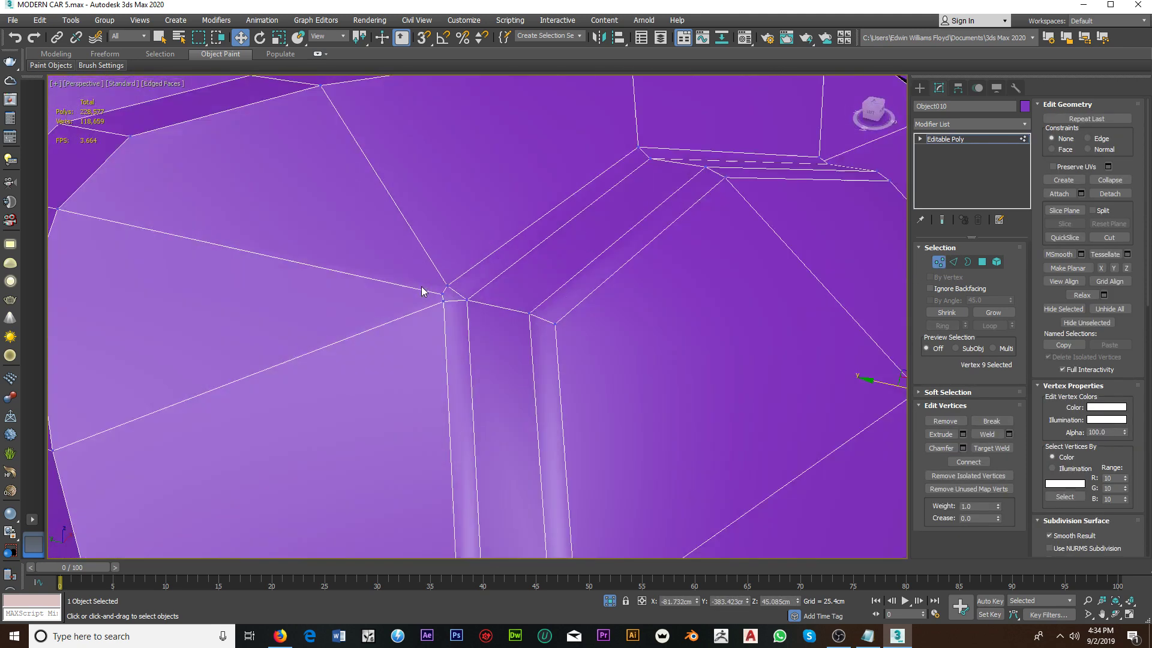
pyautogui.moveTo(444, 304); pyautogui.dragTo(435, 282)
pyautogui.scroll(1, 442, 288)
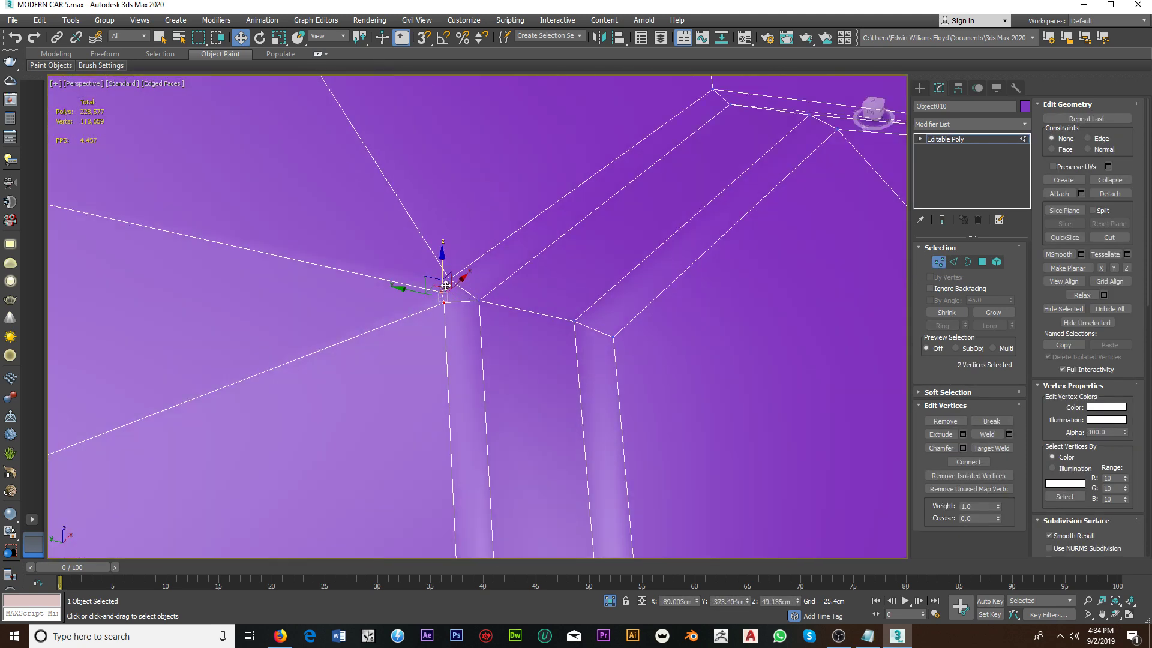
pyautogui.click(1009, 434)
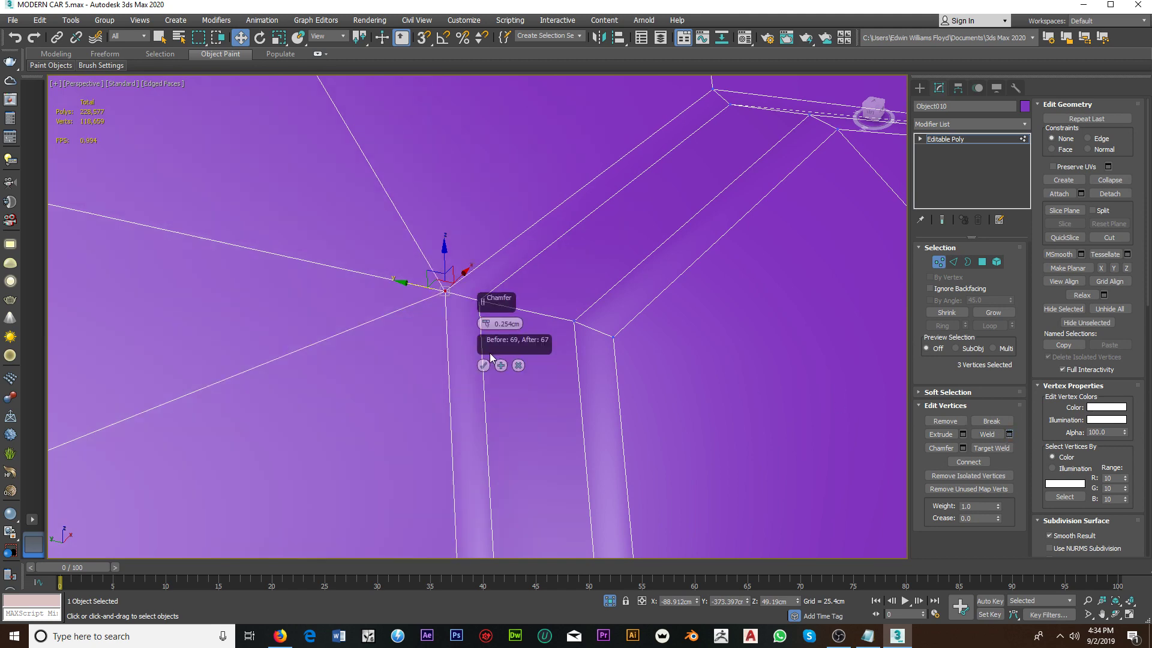
pyautogui.click(485, 360)
# Step: Target Weld the leftover stray corner vertices onto their neighbours
pyautogui.moveTo(485, 362)
pyautogui.keyDown('alt'); pyautogui.mouseDown(button='middle')
pyautogui.moveTo(610, 369)
pyautogui.moveTo(745, 399)
pyautogui.moveTo(607, 315)
pyautogui.mouseUp(button='middle'); pyautogui.keyUp('alt')
pyautogui.rightClick(607, 314)
pyautogui.click(576, 389)
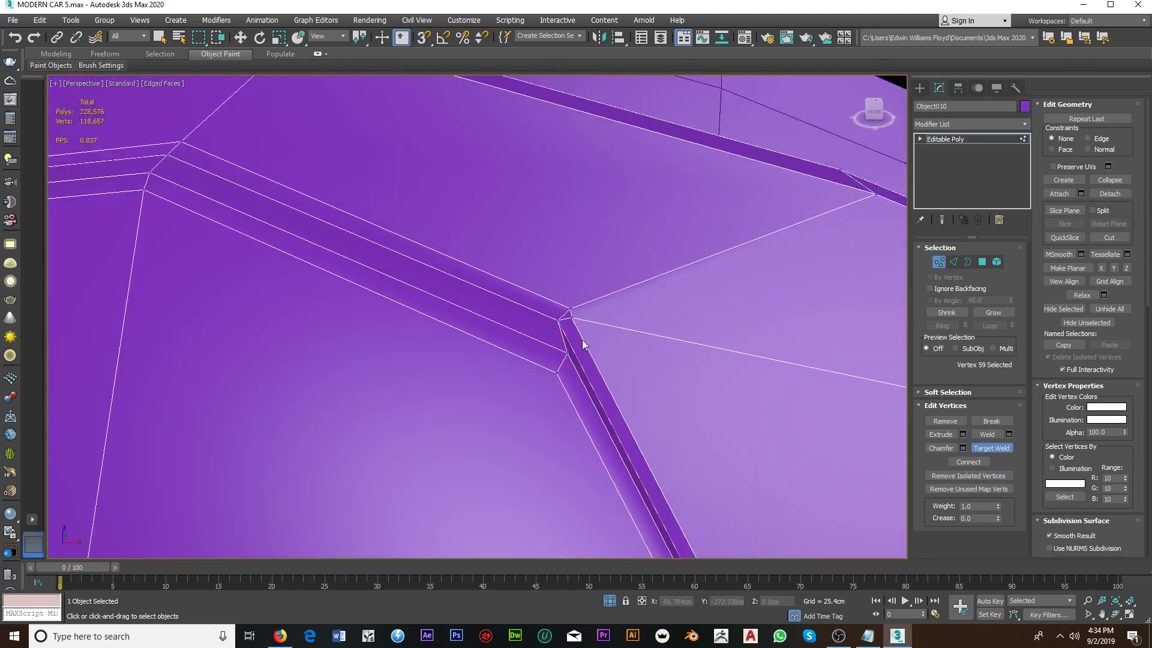
pyautogui.click(571, 308)
pyautogui.click(560, 319)
pyautogui.scroll(-5, 576, 324)
pyautogui.moveTo(581, 330)
pyautogui.keyDown('alt'); pyautogui.mouseDown(button='middle')
pyautogui.moveTo(617, 357)
pyautogui.moveTo(585, 383)
pyautogui.moveTo(775, 359)
pyautogui.moveTo(455, 442)
pyautogui.moveTo(442, 470)
pyautogui.moveTo(476, 470)
pyautogui.moveTo(496, 451)
pyautogui.moveTo(466, 452)
pyautogui.mouseUp(button='middle'); pyautogui.keyUp('alt')
pyautogui.scroll(4, 455, 442)
pyautogui.click(427, 434)
pyautogui.scroll(-5, 427, 434)
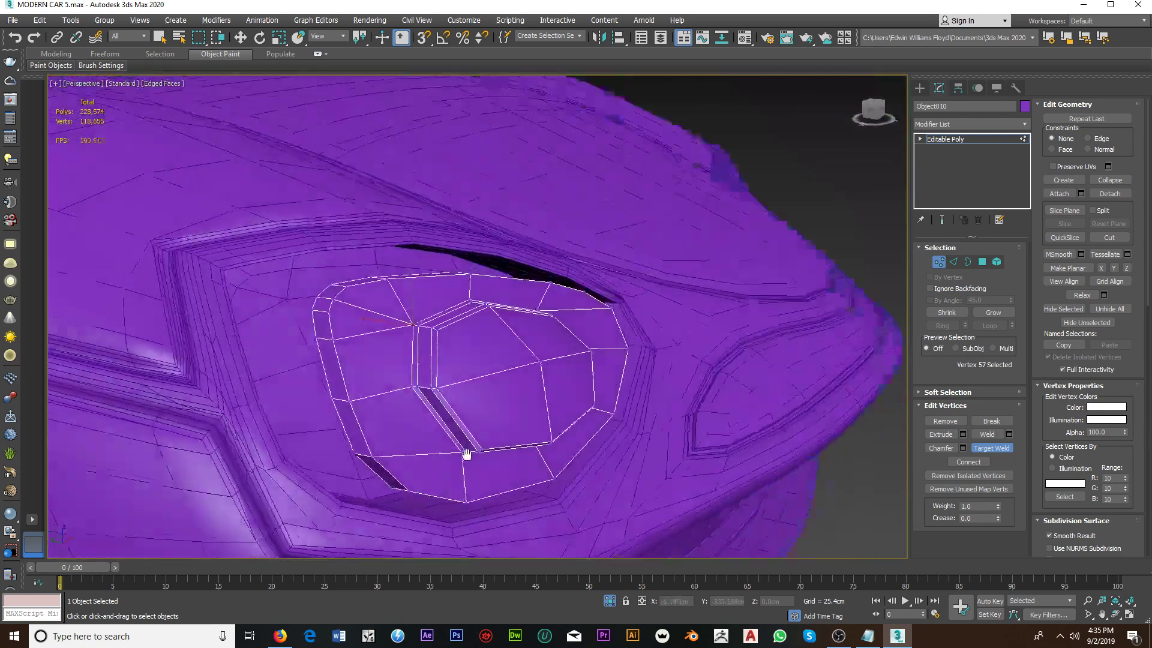
pyautogui.scroll(3, 556, 427)
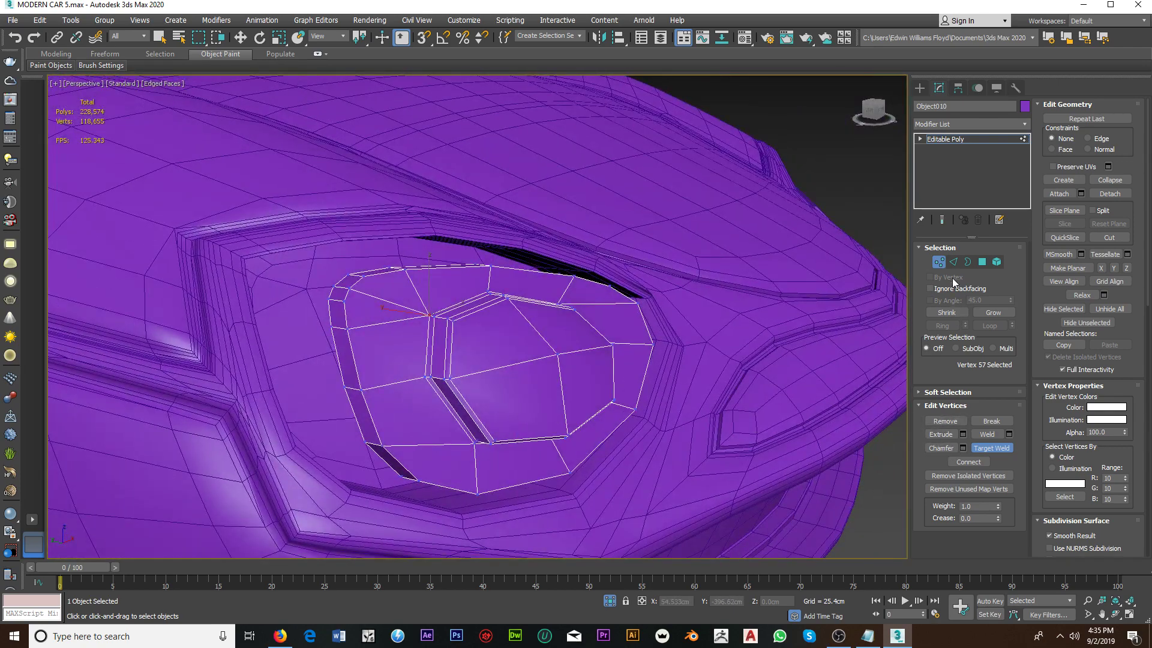
# Step: Select the complete outer rim edge loop of the headlight lens in Edge mode
pyautogui.press('2')
pyautogui.press('w')
pyautogui.click(345, 312)
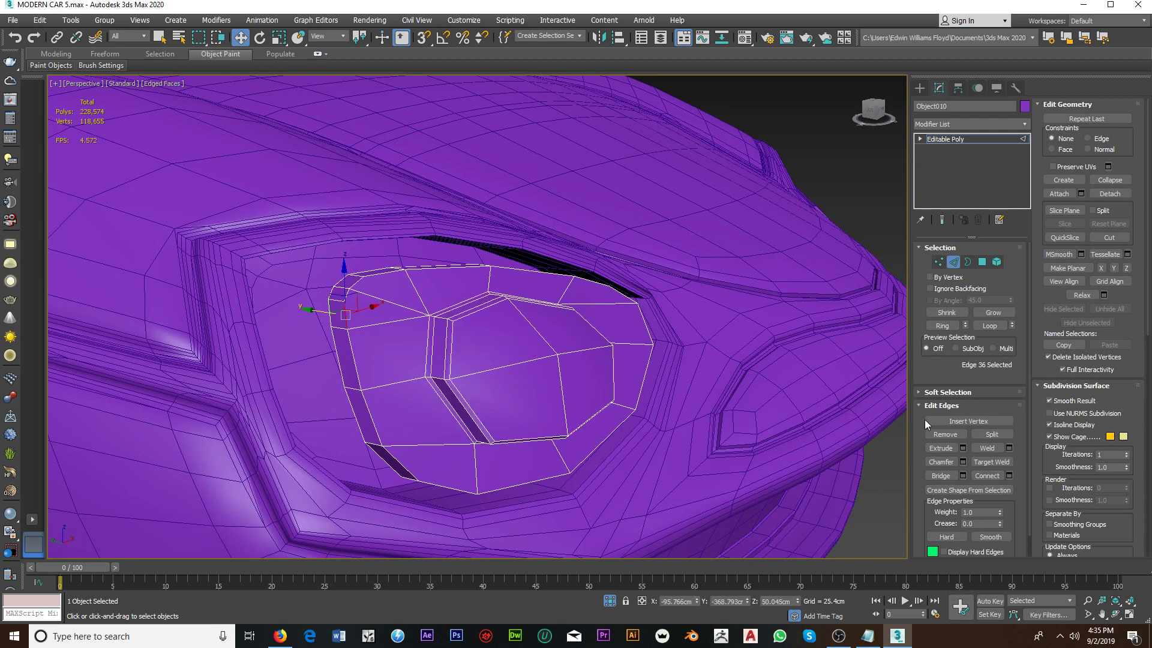
pyautogui.click(990, 326)
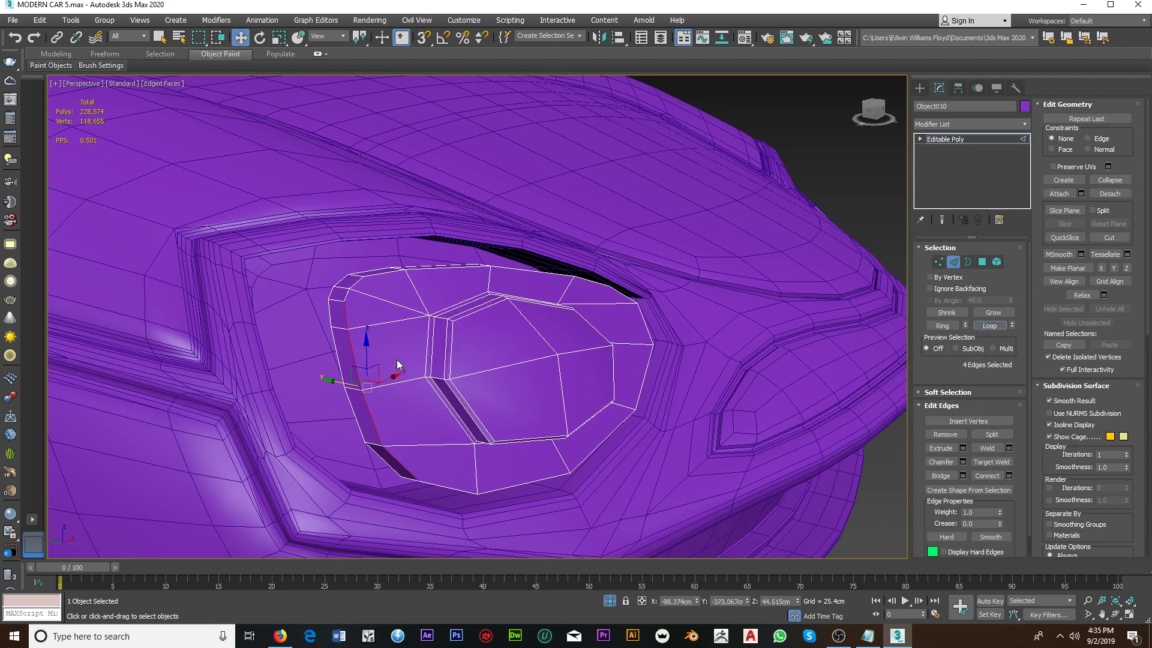
pyautogui.keyDown('ctrl'); pyautogui.click(345, 297); pyautogui.keyUp('ctrl')
pyautogui.keyDown('alt'); pyautogui.moveTo(355, 282); pyautogui.dragTo(379, 286, button='middle'); pyautogui.keyUp('alt')
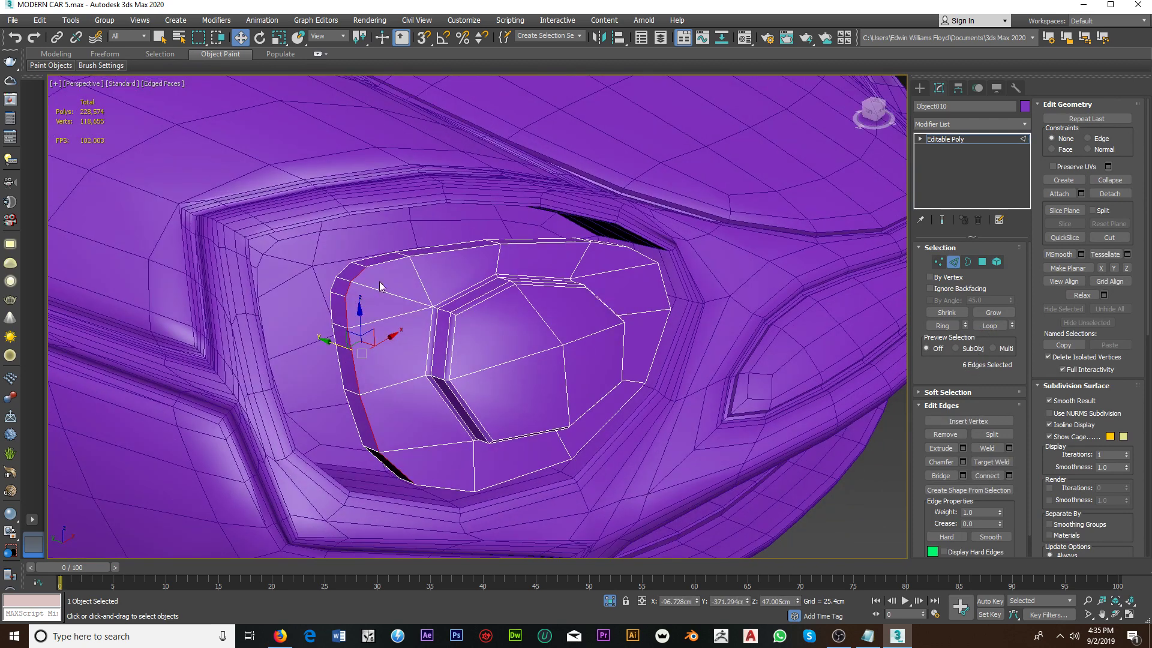
pyautogui.keyDown('ctrl'); pyautogui.click(389, 262); pyautogui.keyUp('ctrl')
pyautogui.click(988, 327)
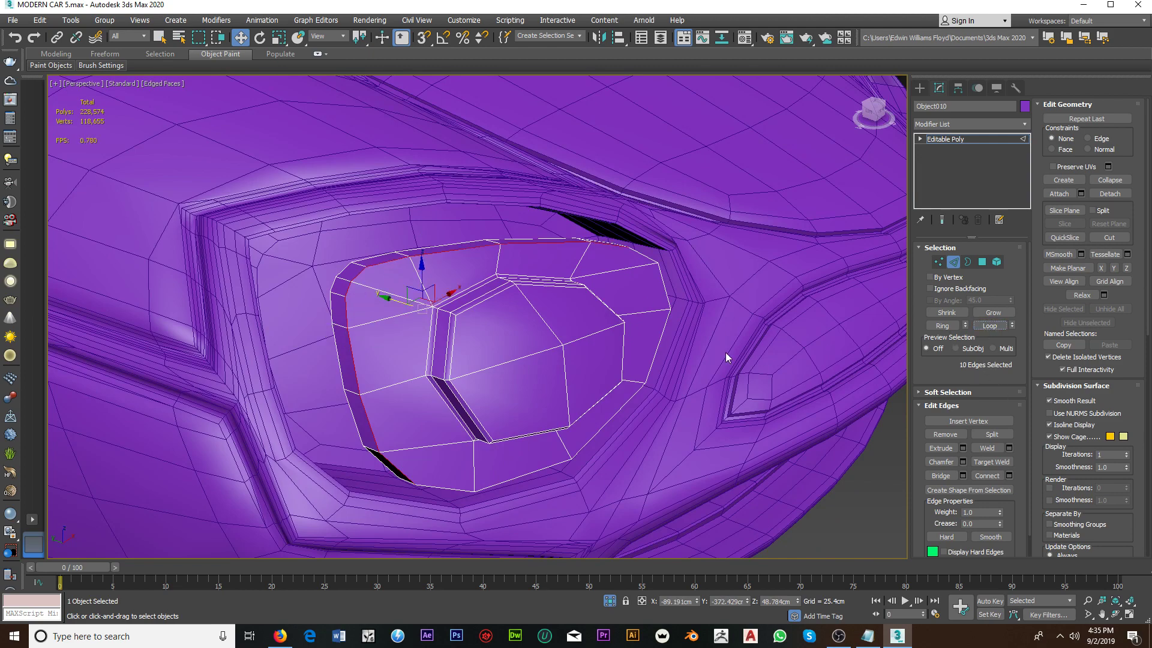
pyautogui.moveTo(726, 352)
pyautogui.keyDown('alt'); pyautogui.mouseDown(button='middle')
pyautogui.moveTo(596, 352)
pyautogui.moveTo(717, 399)
pyautogui.moveTo(712, 340)
pyautogui.moveTo(756, 425)
pyautogui.mouseUp(button='middle'); pyautogui.keyUp('alt')
pyautogui.keyDown('ctrl'); pyautogui.click(717, 335); pyautogui.keyUp('ctrl')
pyautogui.click(987, 328)
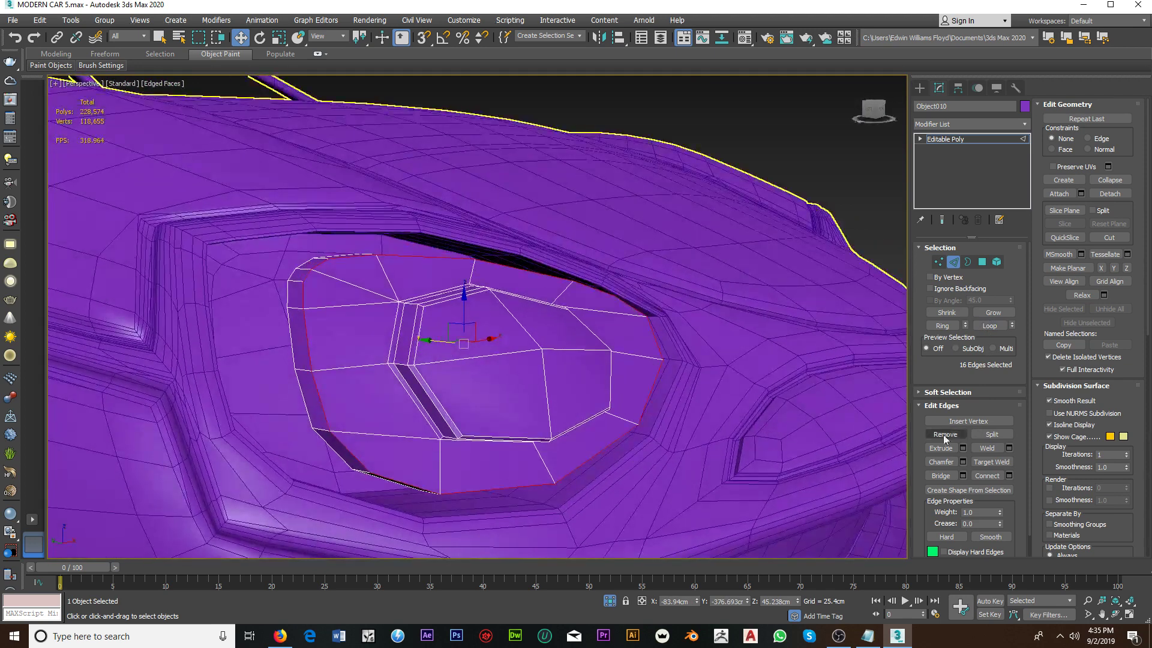
# Step: Chamfer the rim edges by 0.5cm
pyautogui.click(962, 462)
pyautogui.write('0.5')
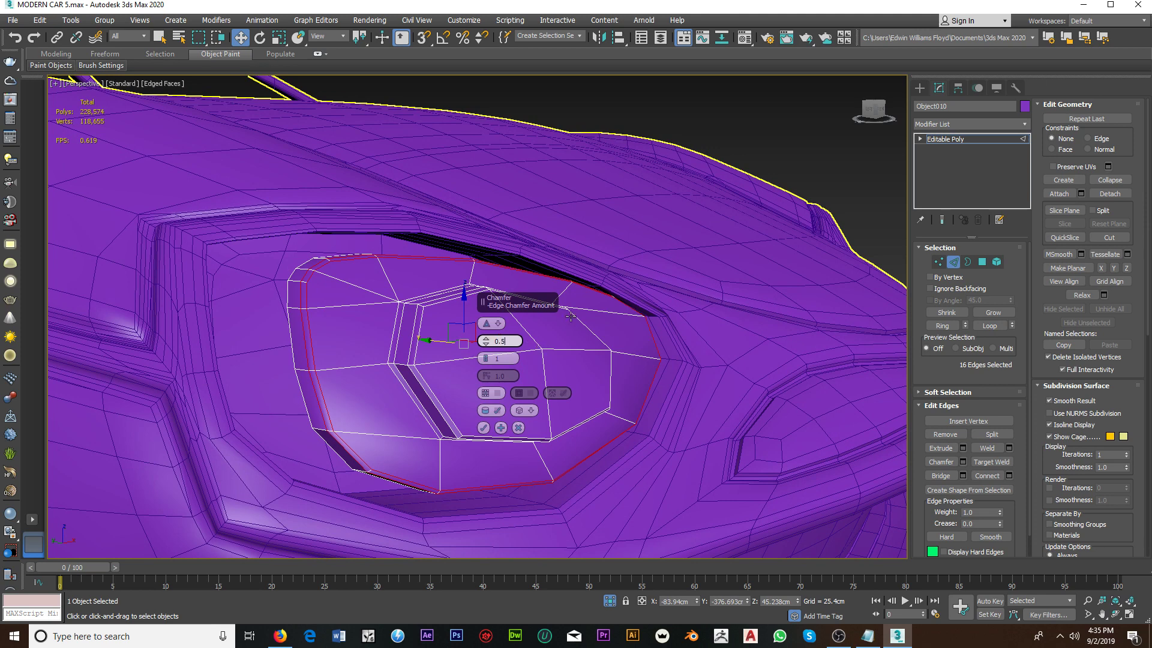
pyautogui.press('Return')
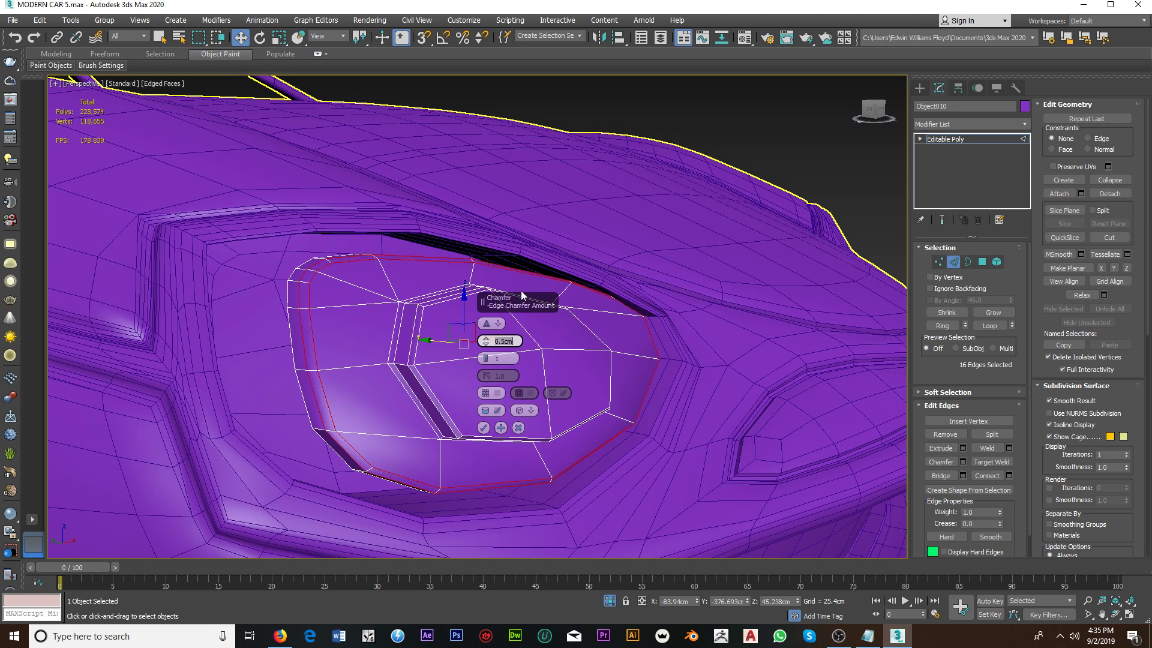
pyautogui.click(484, 428)
pyautogui.keyDown('alt'); pyautogui.moveTo(506, 394); pyautogui.dragTo(523, 420, button='middle'); pyautogui.keyUp('alt')
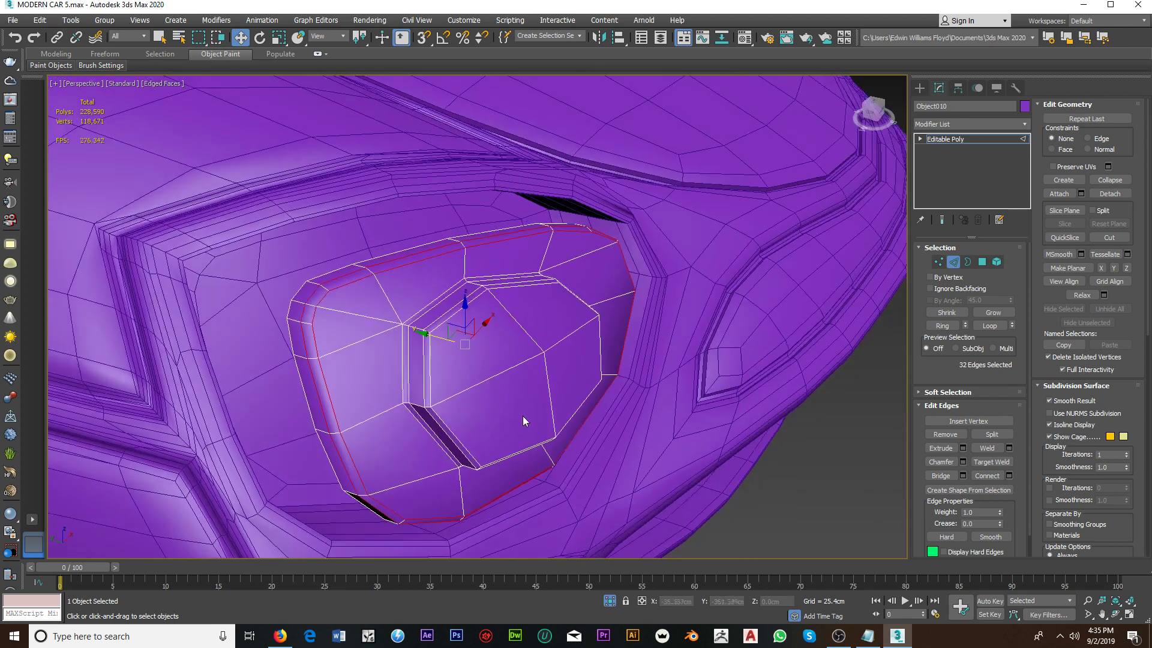
# Step: Select the inner panel's four front polygons and inset them by 1.0cm
pyautogui.click(982, 262)
pyautogui.click(556, 359)
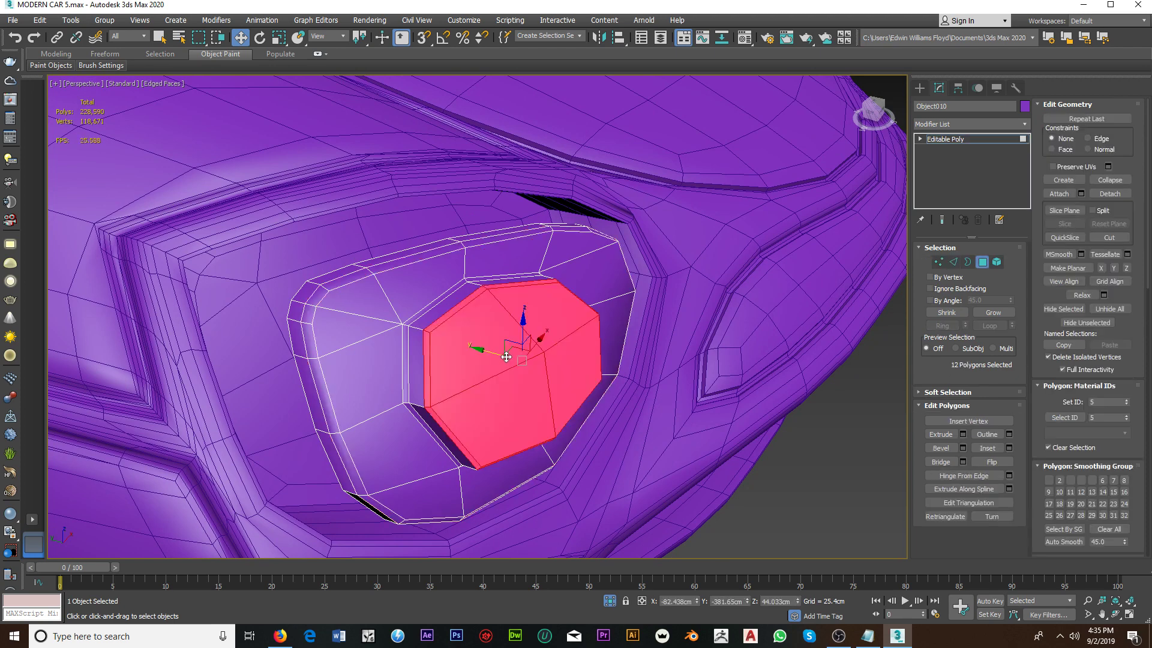
pyautogui.keyDown('ctrl'); pyautogui.click(550, 354); pyautogui.keyUp('ctrl')
pyautogui.keyDown('ctrl'); pyautogui.click(526, 370); pyautogui.keyUp('ctrl')
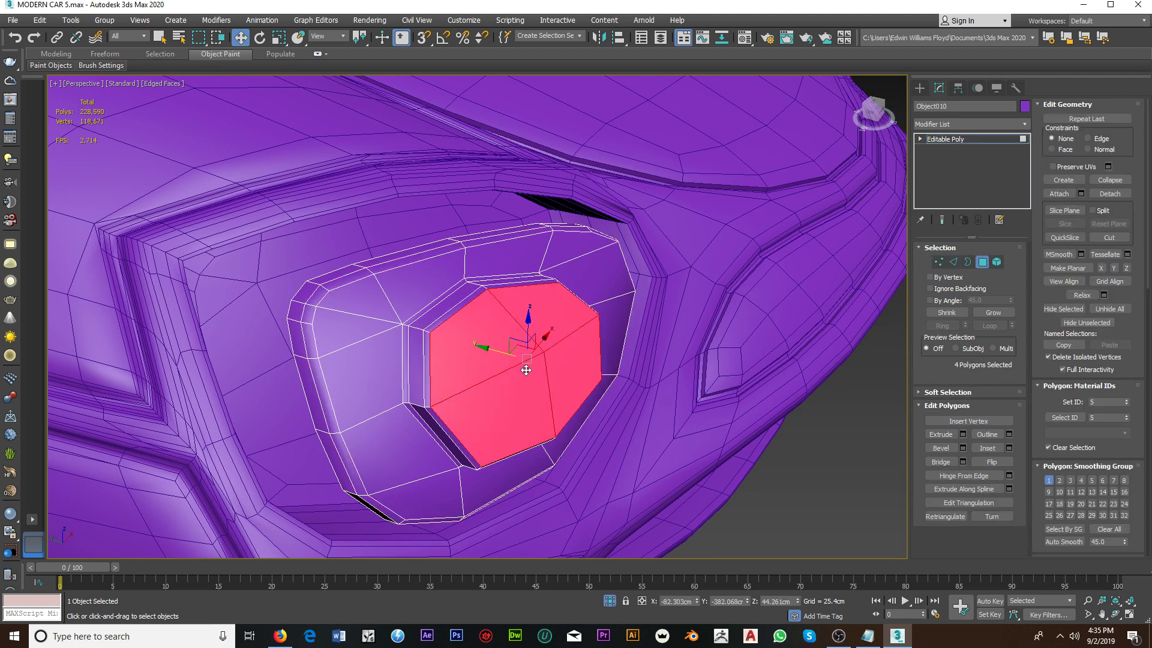
pyautogui.click(1009, 449)
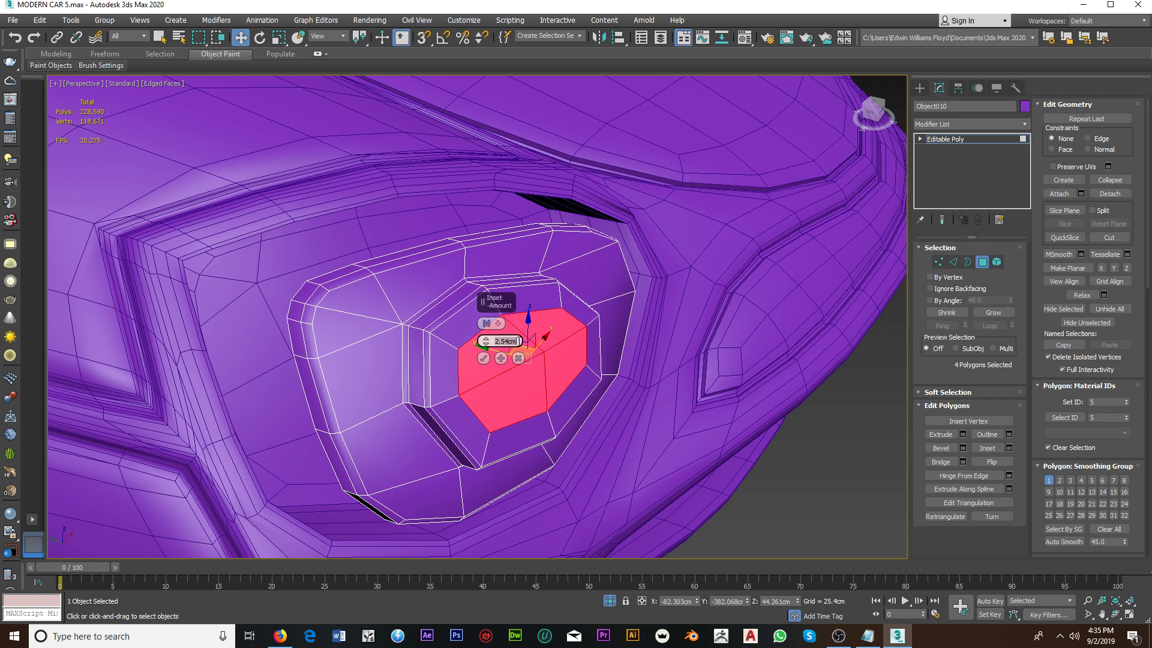
pyautogui.write('1')
pyautogui.press('Return')
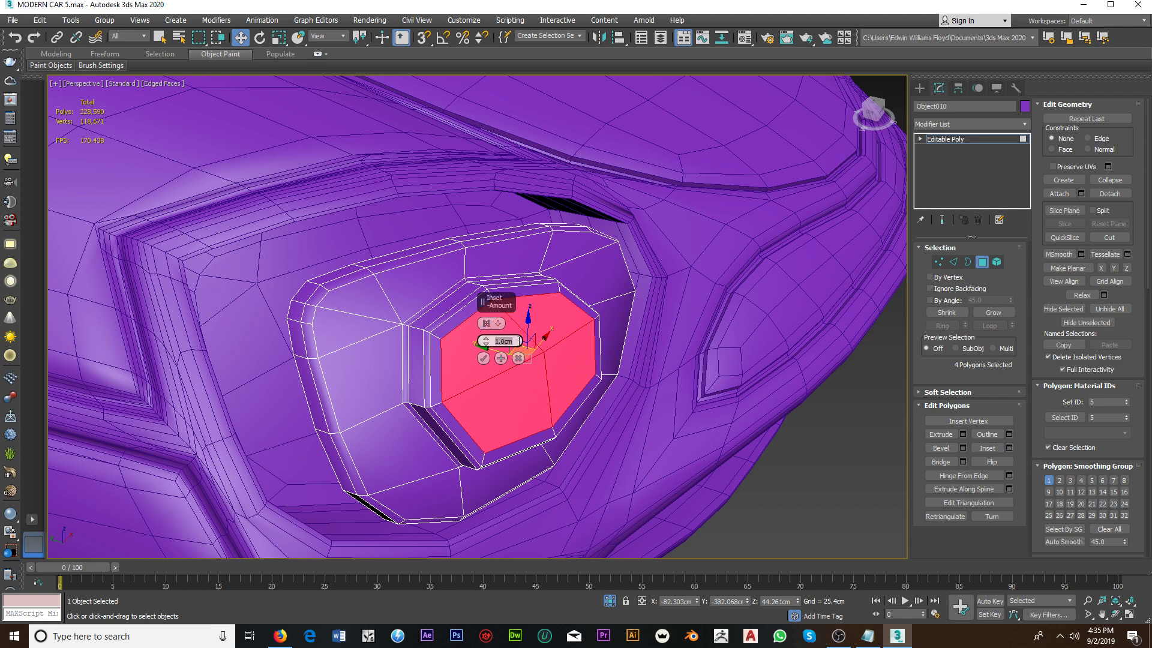
pyautogui.click(484, 358)
# Step: Extrude the inset faces slightly inward to form a recessed centre
pyautogui.keyDown('alt'); pyautogui.moveTo(483, 359); pyautogui.dragTo(572, 361, button='middle'); pyautogui.keyUp('alt')
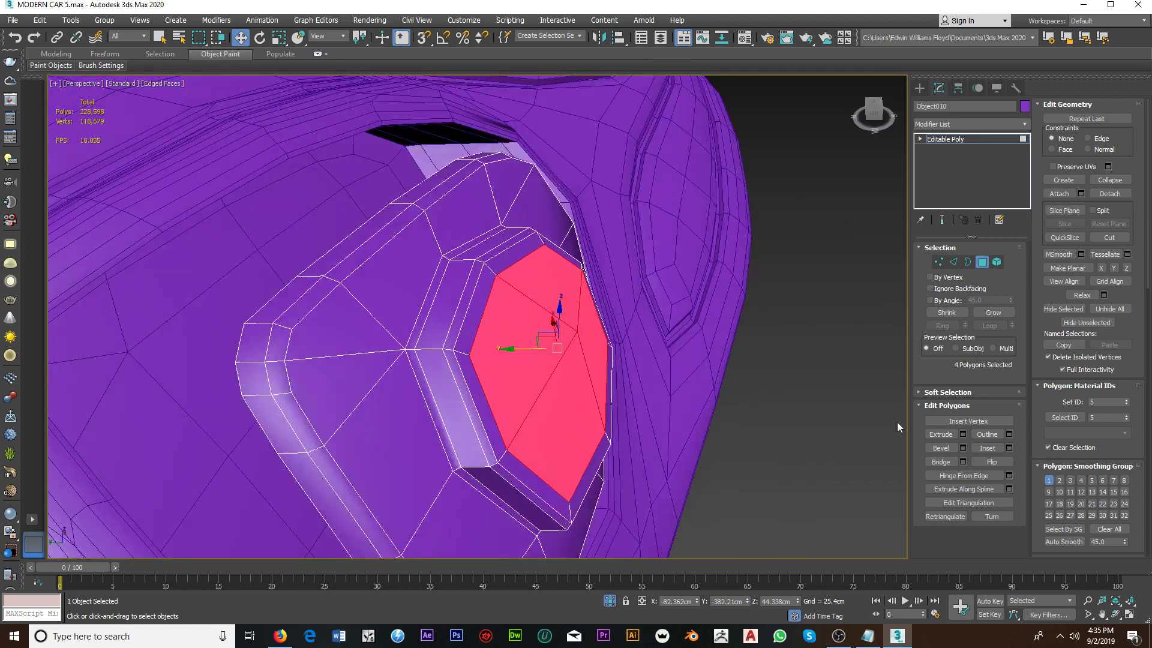
pyautogui.click(962, 434)
pyautogui.click(482, 357)
pyautogui.moveTo(519, 351); pyautogui.dragTo(509, 342)
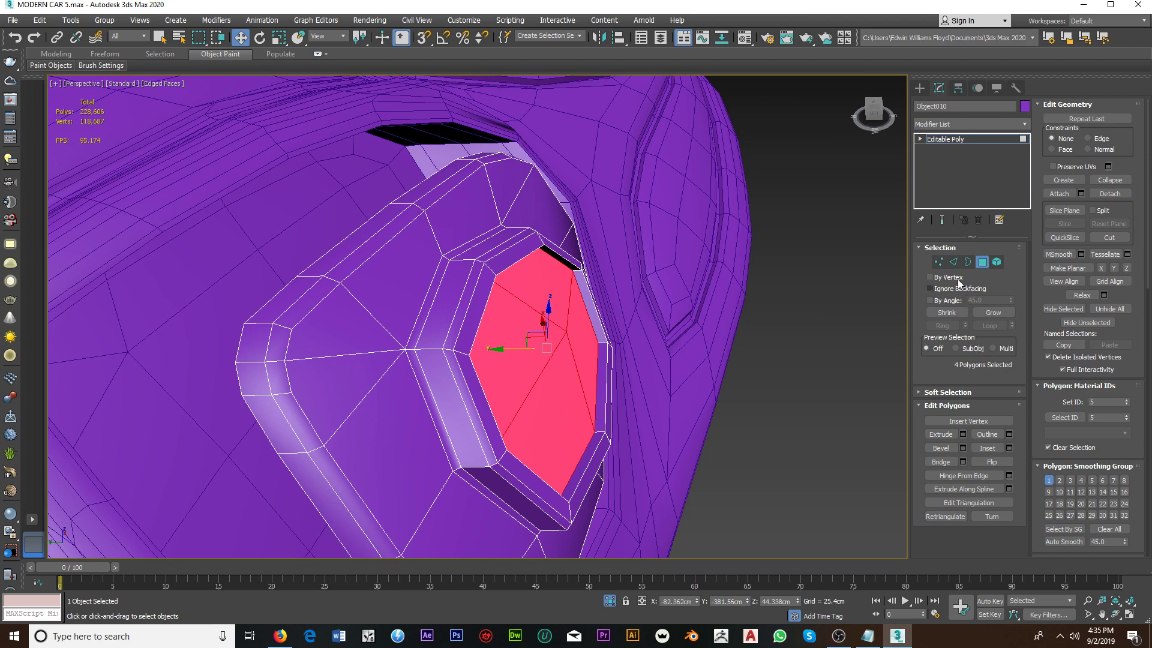
# Step: Pick two edges of the recess, then return Object010 to whole-object level
pyautogui.click(954, 262)
pyautogui.keyDown('alt'); pyautogui.moveTo(612, 405); pyautogui.dragTo(613, 429, button='middle'); pyautogui.keyUp('alt')
pyautogui.click(622, 432)
pyautogui.keyDown('ctrl'); pyautogui.click(607, 428); pyautogui.keyUp('ctrl')
pyautogui.click(954, 262)
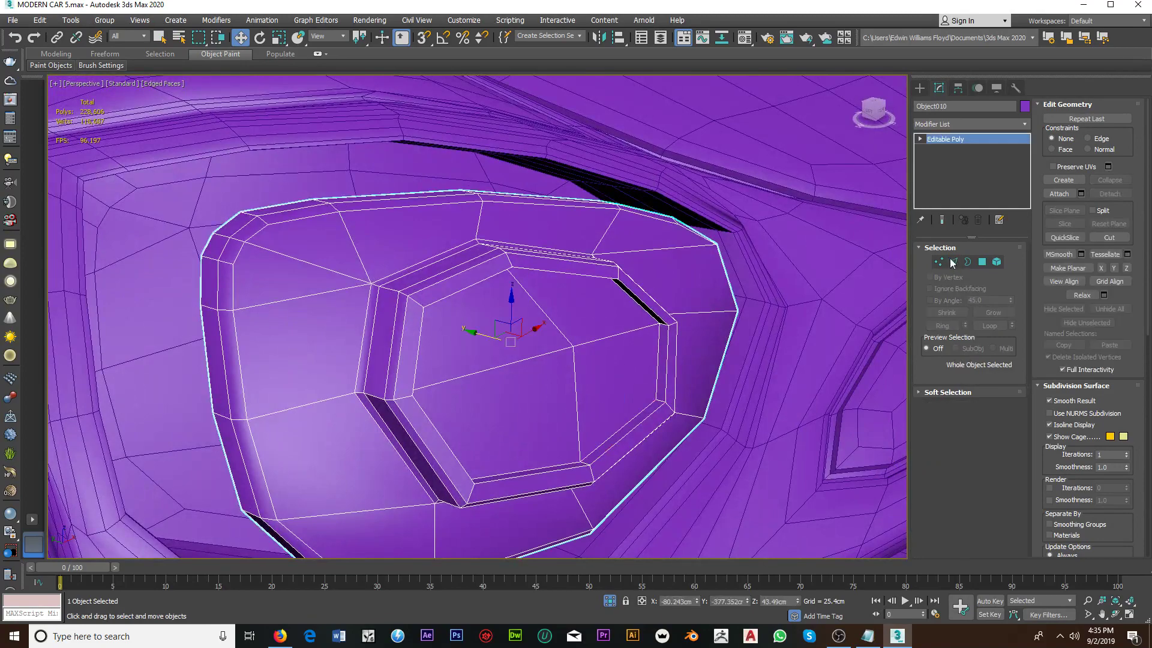
# Step: Add a TurboSmooth modifier to the headlight lens with Iterations set to 2
pyautogui.click(965, 123)
pyautogui.press('t')
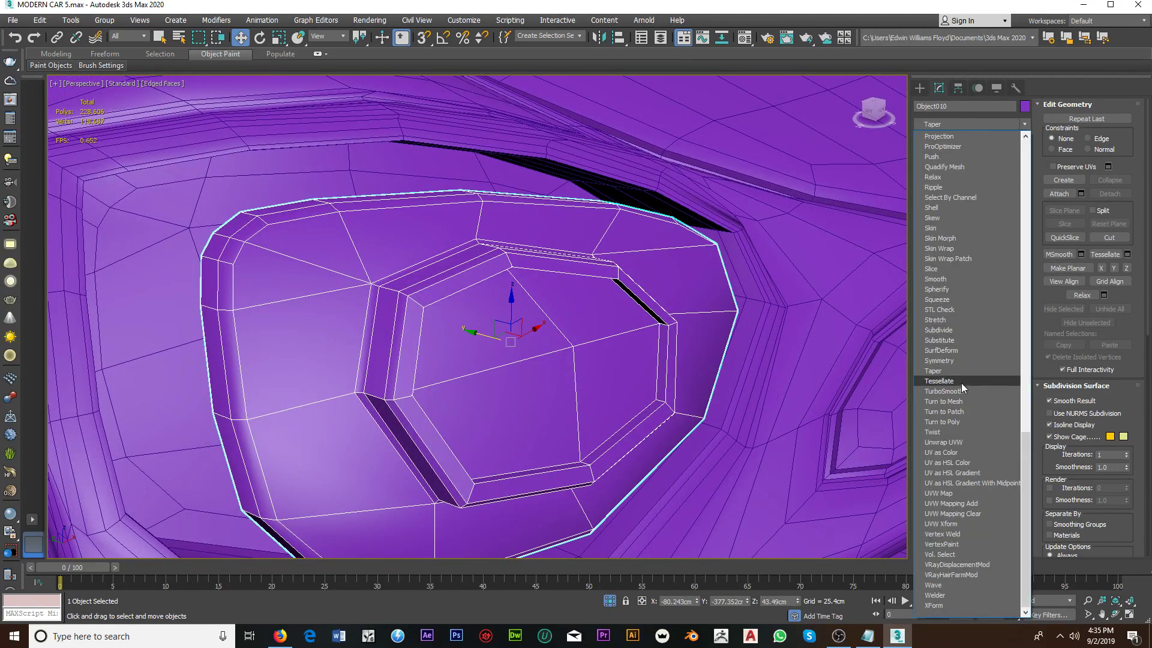
pyautogui.click(961, 391)
pyautogui.scroll(-3, 543, 315)
pyautogui.keyDown('alt'); pyautogui.moveTo(528, 312); pyautogui.dragTo(543, 315, button='middle'); pyautogui.keyUp('alt')
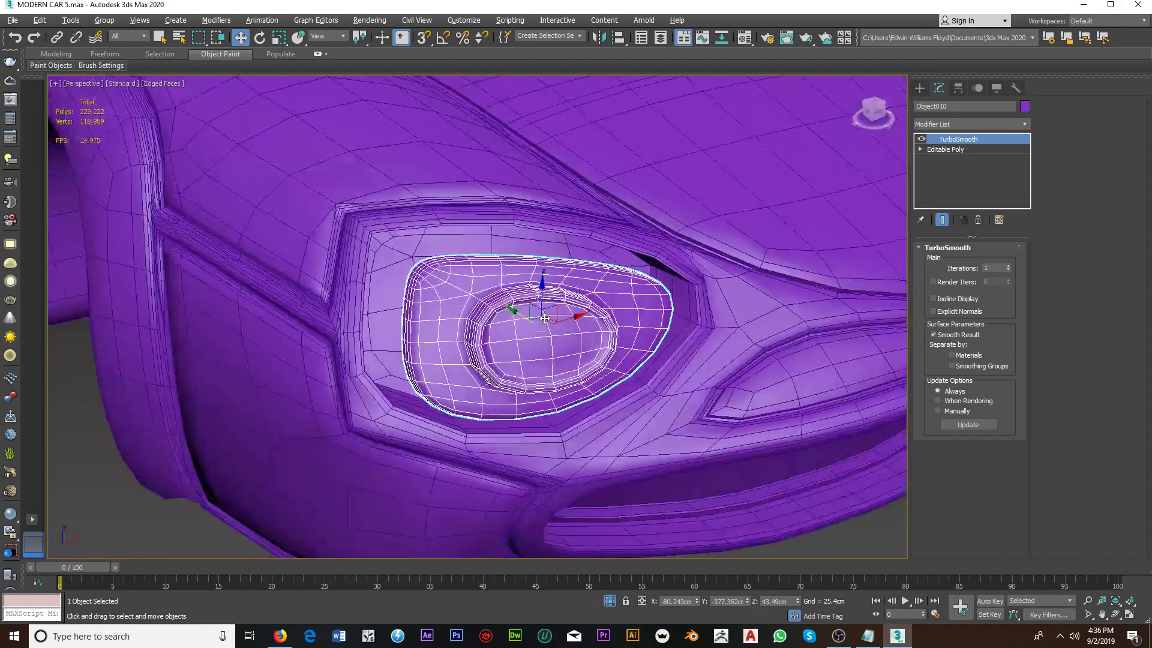
pyautogui.scroll(-3, 543, 315)
pyautogui.scroll(3, 427, 318)
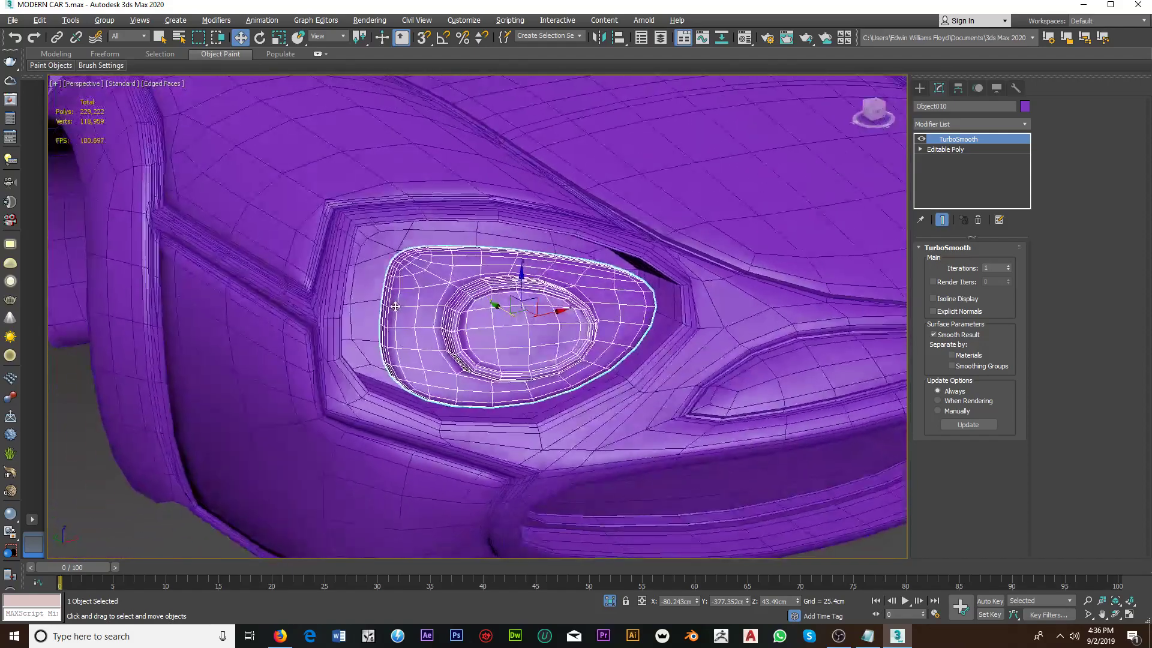
pyautogui.keyDown('alt'); pyautogui.moveTo(427, 318); pyautogui.dragTo(437, 316, button='middle'); pyautogui.keyUp('alt')
pyautogui.click(1009, 266)
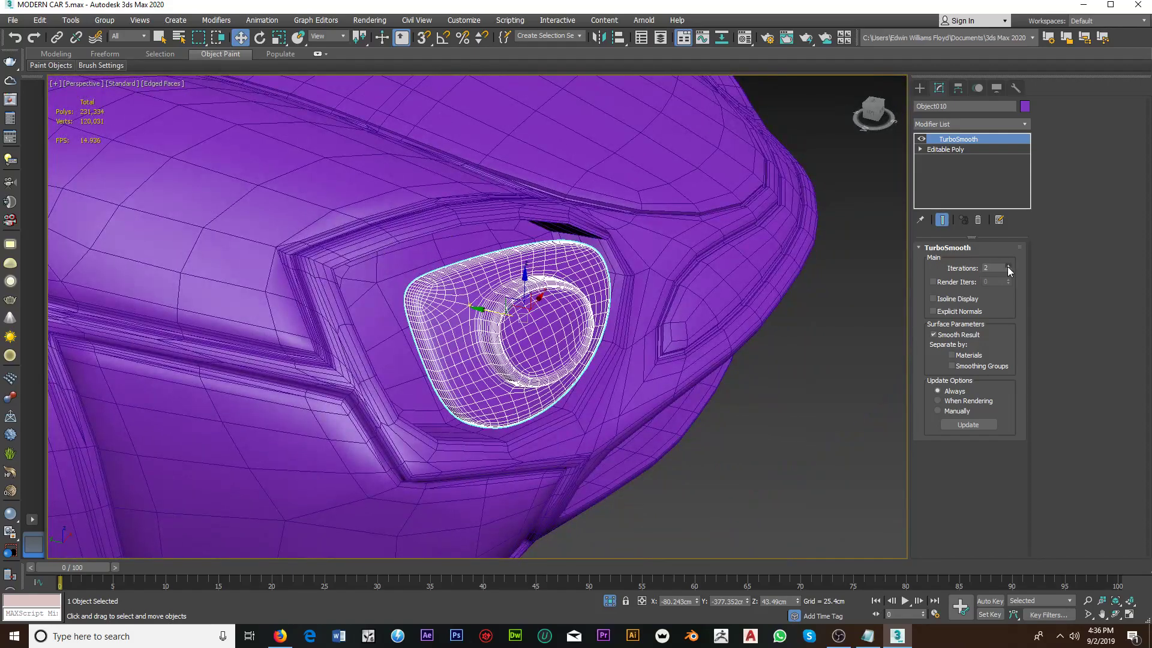
pyautogui.keyDown('alt'); pyautogui.moveTo(540, 330); pyautogui.dragTo(641, 341, button='middle'); pyautogui.keyUp('alt')
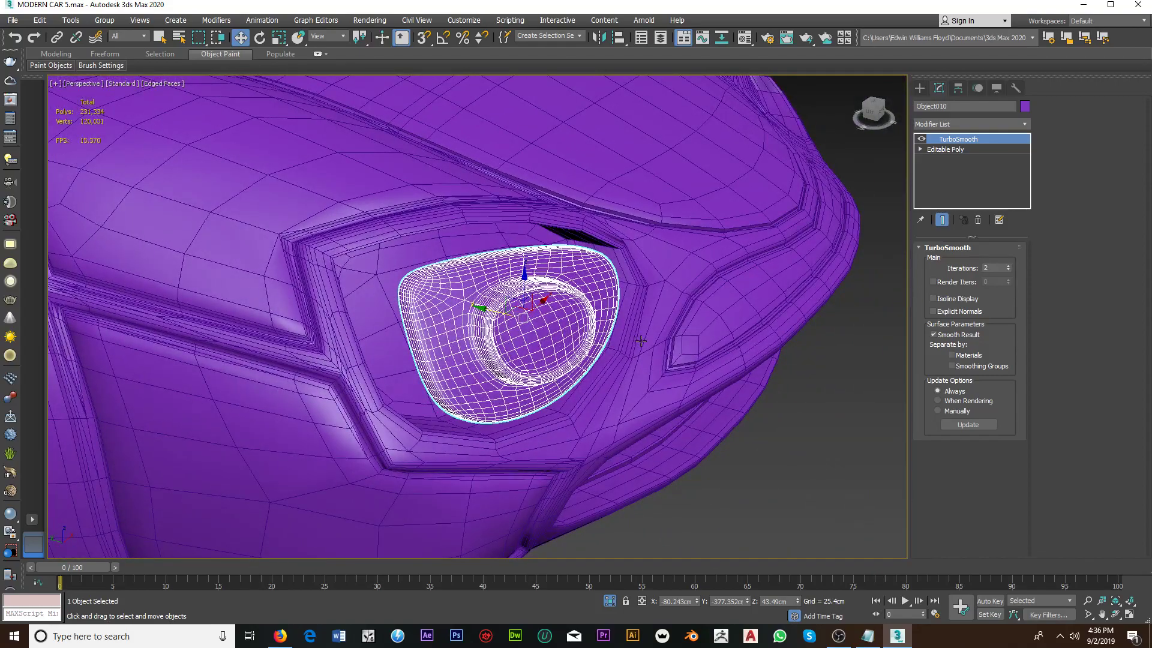
# Step: Turn off the lens's TurboSmooth display and view the car from the side
pyautogui.click(922, 139)
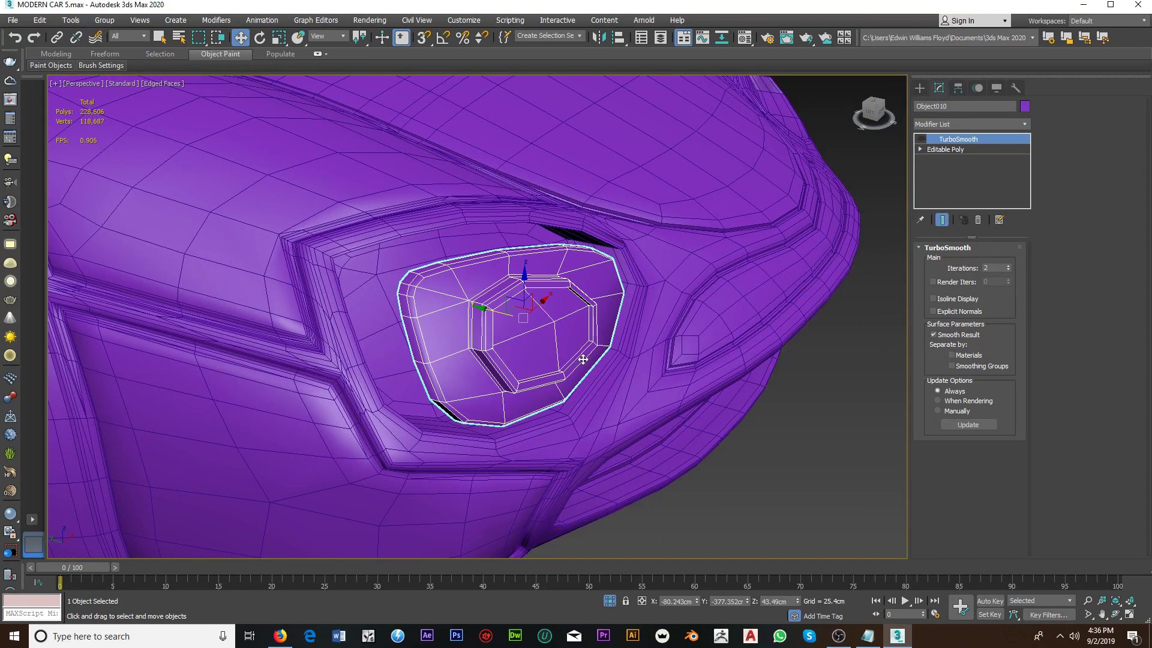
pyautogui.moveTo(528, 276)
pyautogui.keyDown('alt'); pyautogui.mouseDown(button='middle')
pyautogui.moveTo(550, 342)
pyautogui.moveTo(540, 314)
pyautogui.moveTo(534, 331)
pyautogui.moveTo(488, 330)
pyautogui.moveTo(521, 340)
pyautogui.moveTo(548, 311)
pyautogui.moveTo(552, 347)
pyautogui.mouseUp(button='middle'); pyautogui.keyUp('alt')
pyautogui.scroll(-5, 552, 347)
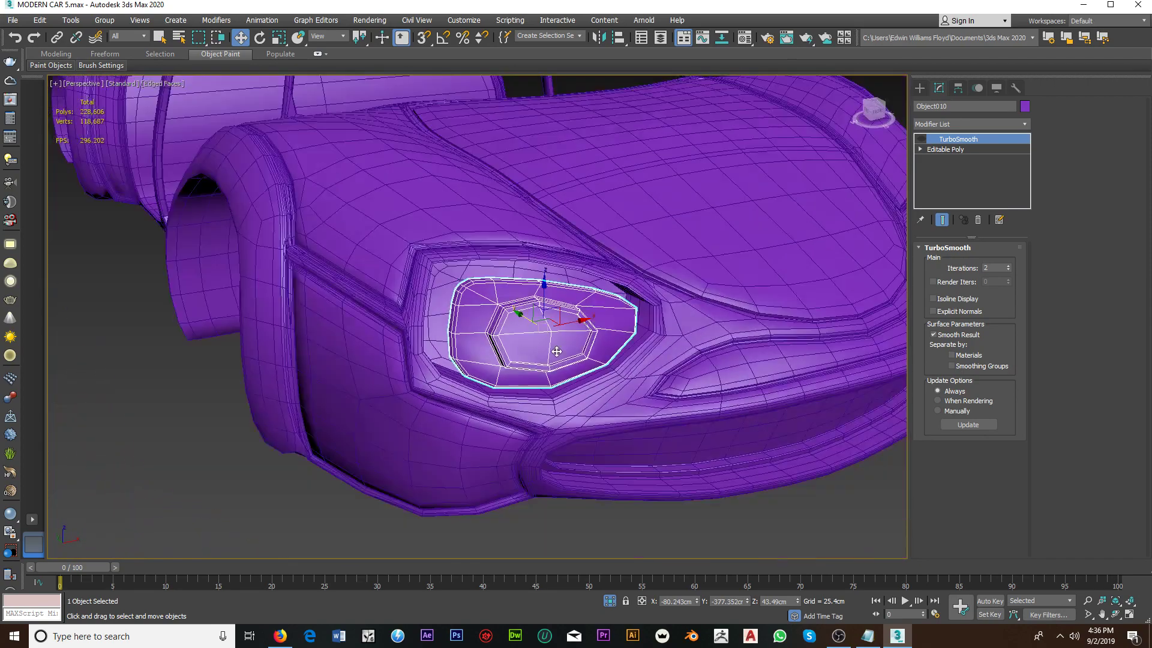
pyautogui.scroll(-3, 552, 347)
pyautogui.scroll(-3, 552, 347)
pyautogui.moveTo(679, 321)
pyautogui.keyDown('alt'); pyautogui.mouseDown(button='middle')
pyautogui.moveTo(830, 291)
pyautogui.moveTo(660, 345)
pyautogui.moveTo(716, 346)
pyautogui.moveTo(641, 389)
pyautogui.mouseUp(button='middle'); pyautogui.keyUp('alt')
pyautogui.click(787, 310)
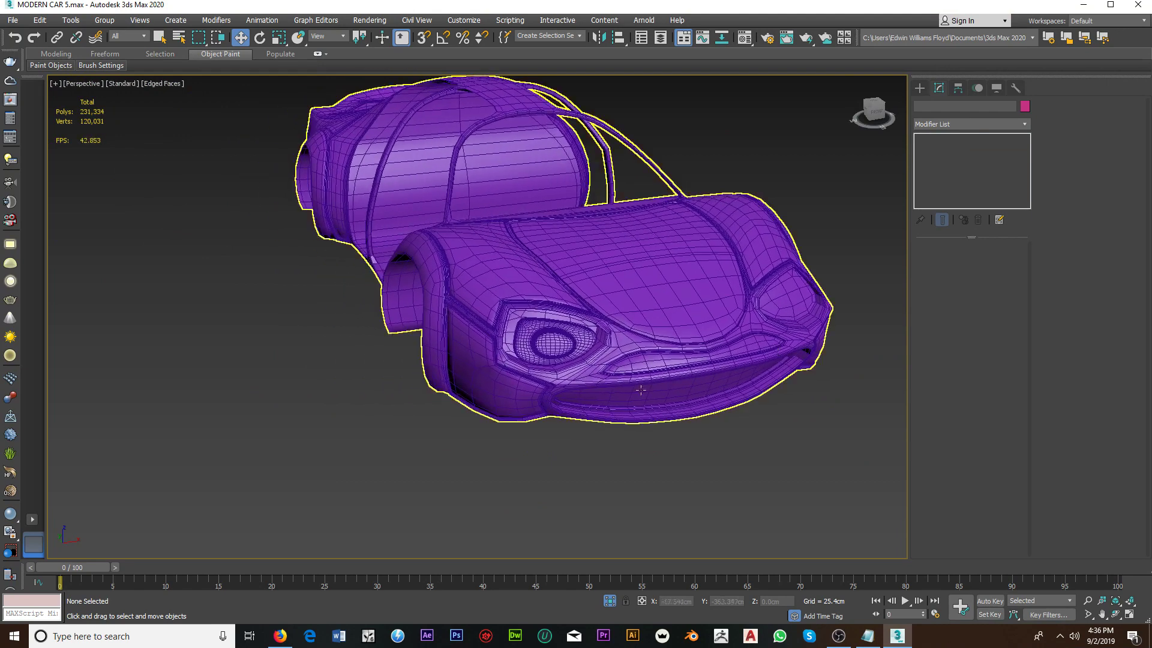
pyautogui.scroll(2, 555, 363)
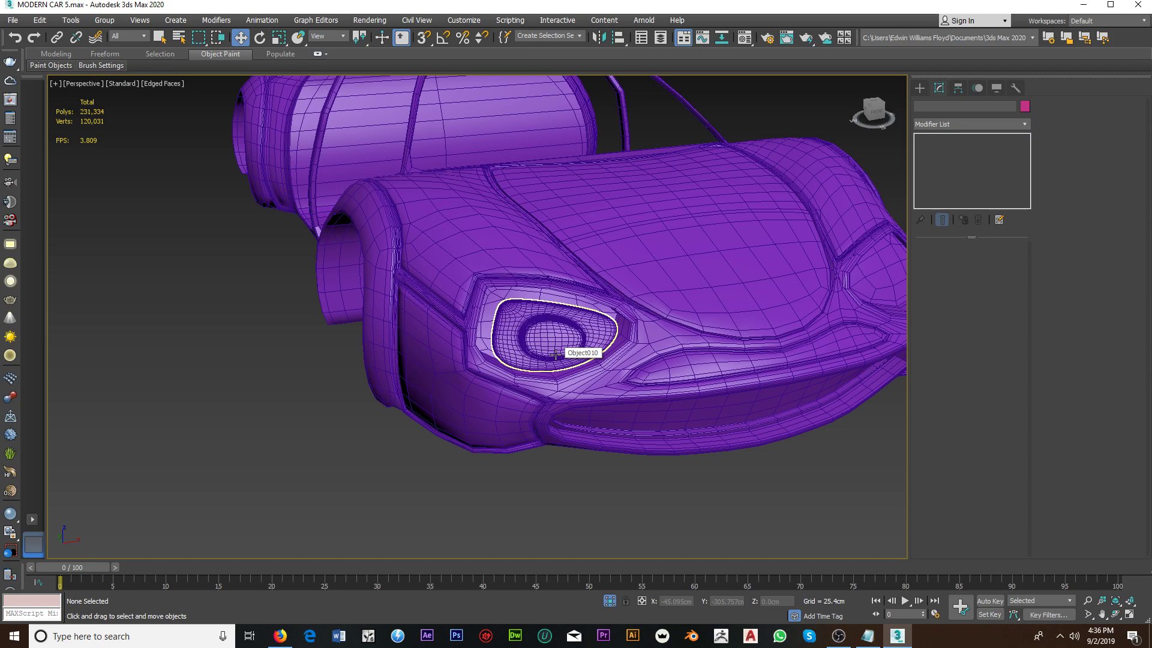
pyautogui.moveTo(556, 354)
pyautogui.keyDown('alt'); pyautogui.mouseDown(button='middle')
pyautogui.moveTo(578, 341)
pyautogui.moveTo(454, 329)
pyautogui.mouseUp(button='middle'); pyautogui.keyUp('alt')
# Step: Select both the car body Box001 and the headlight lens Object010
pyautogui.click(657, 317)
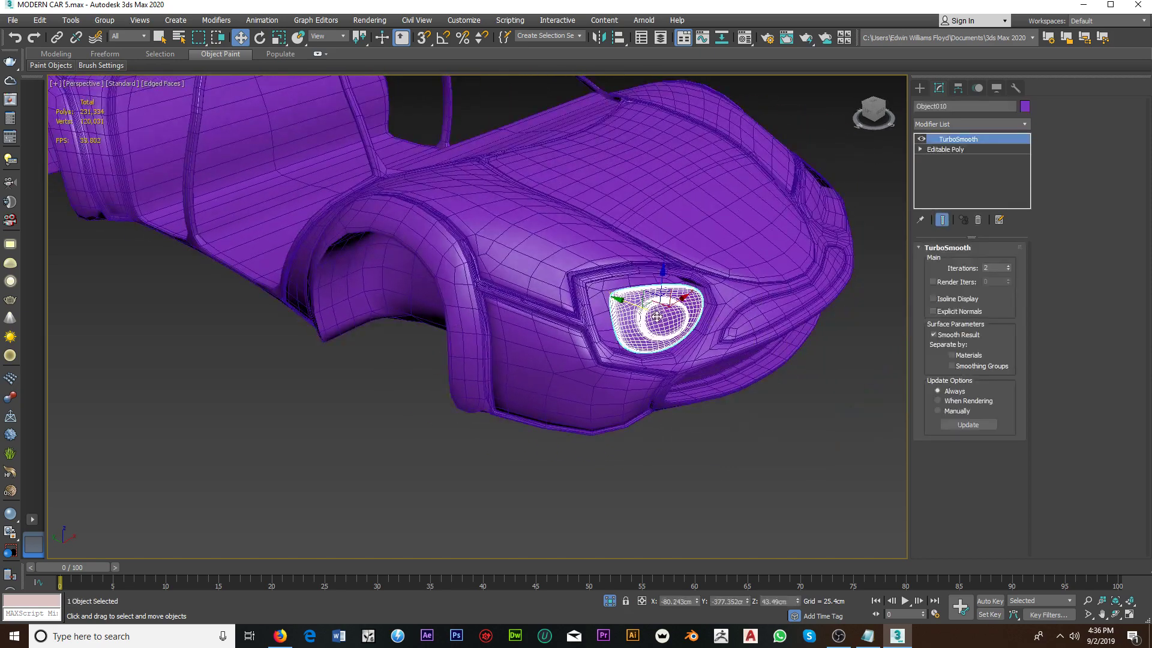
pyautogui.scroll(2, 657, 317)
pyautogui.scroll(2, 624, 306)
pyautogui.click(597, 297)
pyautogui.scroll(2, 612, 315)
pyautogui.moveTo(614, 315); pyautogui.dragTo(467, 288, button='middle')
pyautogui.scroll(-3, 478, 290)
pyautogui.scroll(-2, 537, 308)
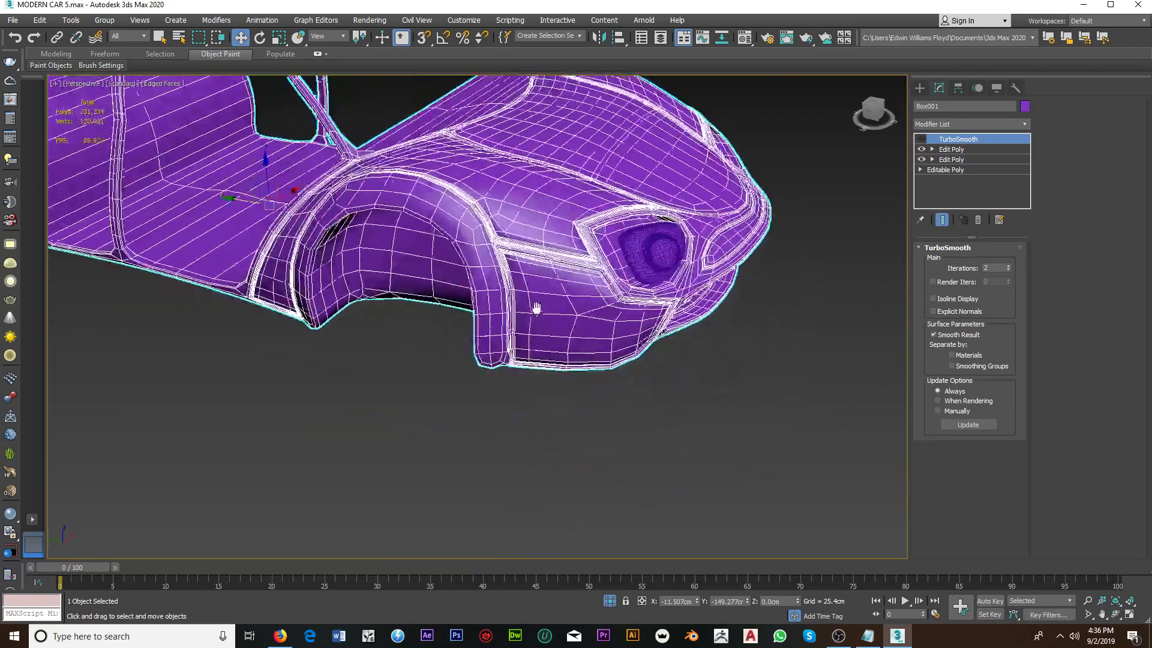
pyautogui.moveTo(536, 308); pyautogui.dragTo(550, 305, button='middle')
pyautogui.scroll(3, 589, 444)
pyautogui.scroll(2, 578, 405)
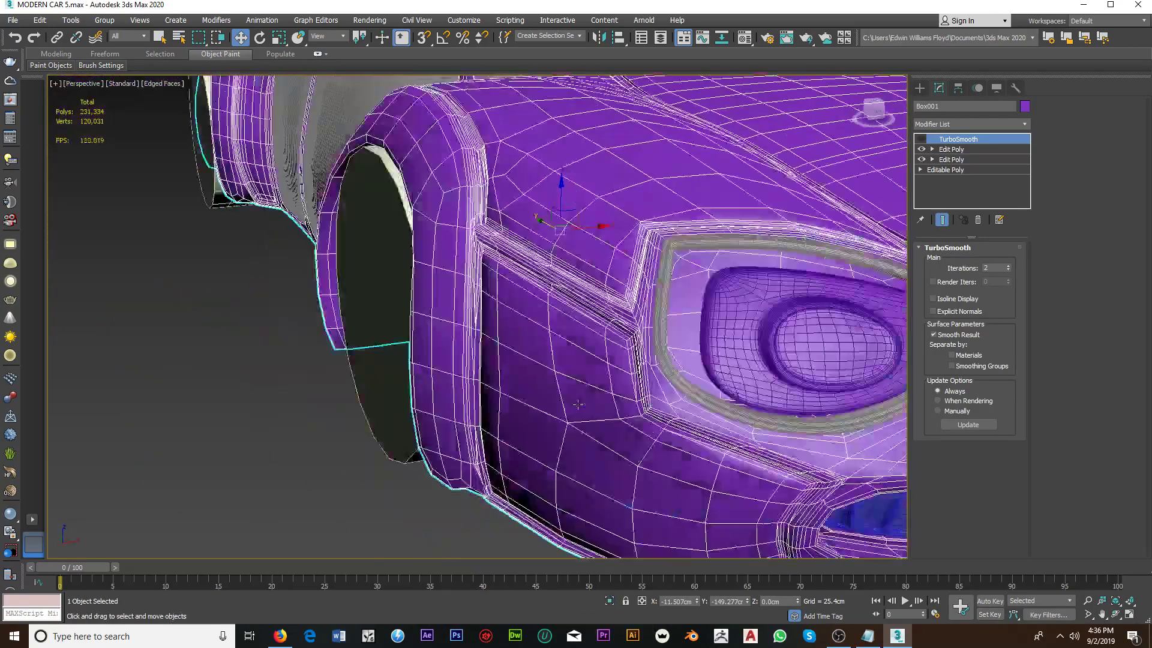
pyautogui.scroll(-3, 458, 352)
pyautogui.moveTo(458, 352); pyautogui.dragTo(517, 419, button='middle')
pyautogui.scroll(2, 517, 420)
pyautogui.click(316, 331)
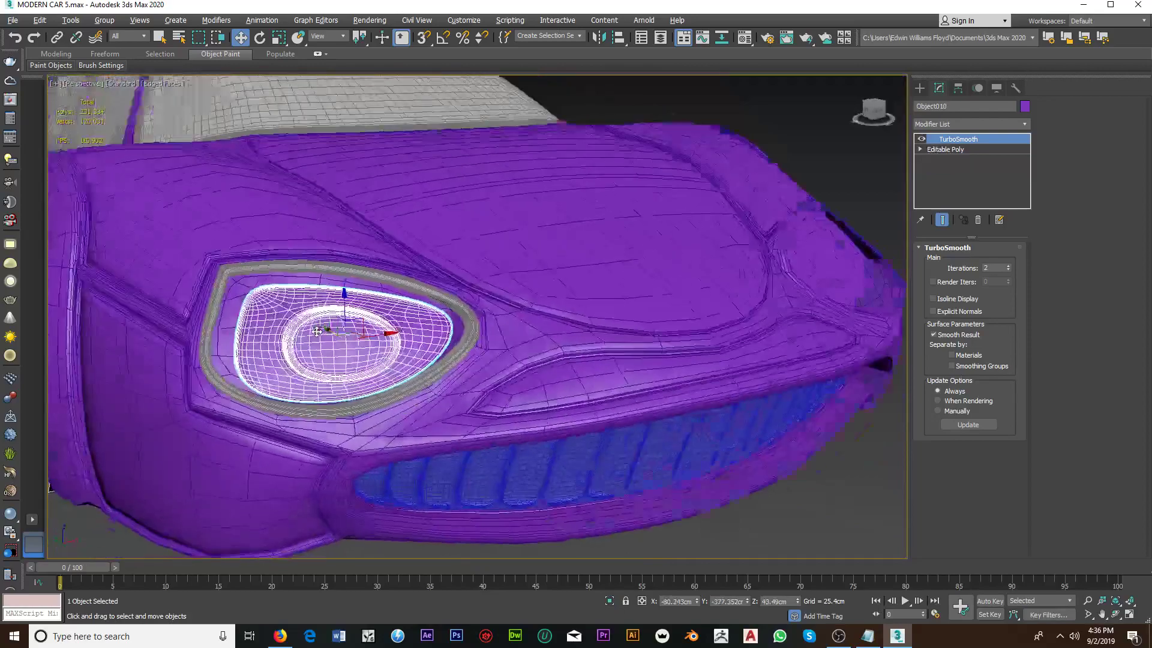
pyautogui.keyDown('alt'); pyautogui.moveTo(316, 331); pyautogui.dragTo(319, 339, button='middle'); pyautogui.keyUp('alt')
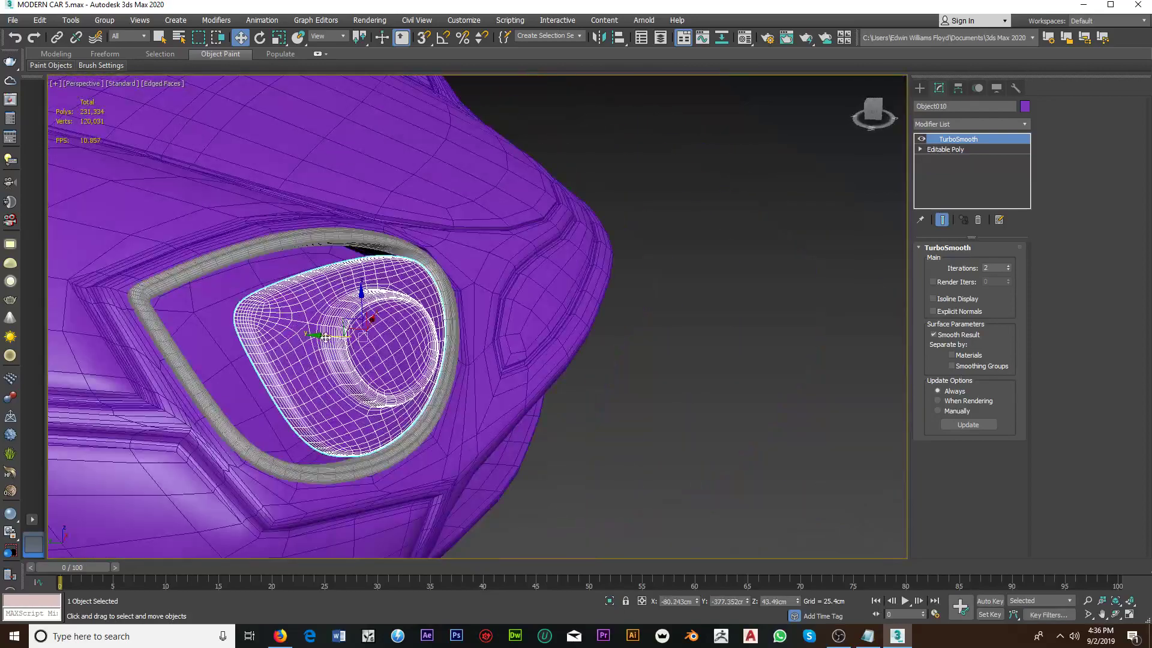
pyautogui.click(191, 345)
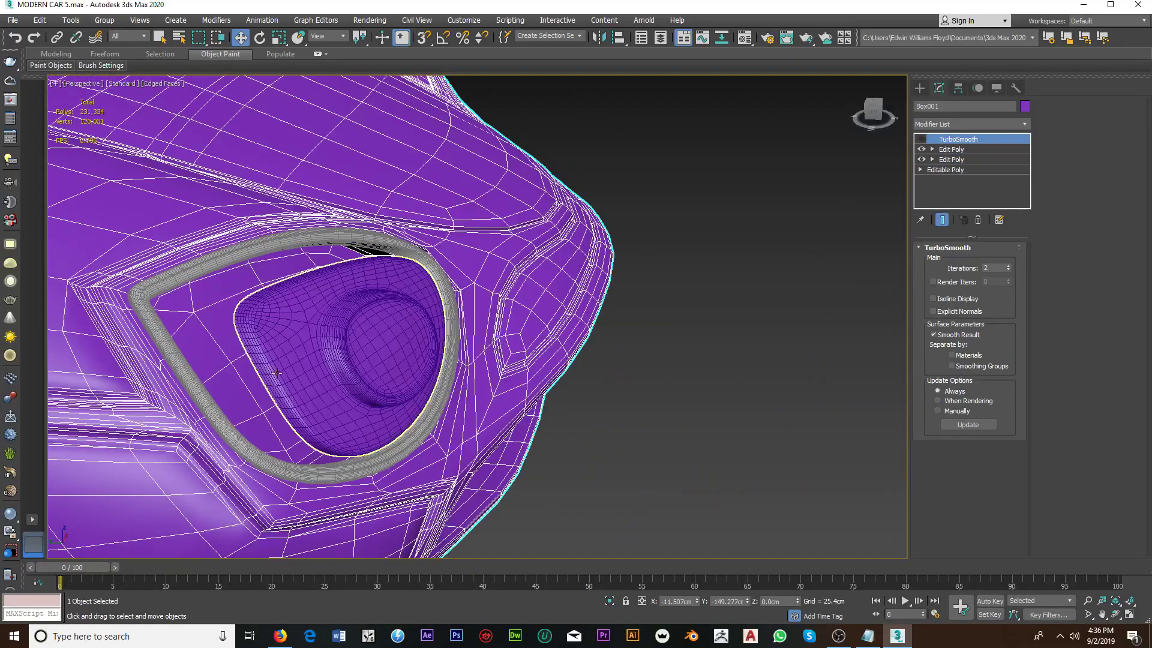
pyautogui.keyDown('ctrl'); pyautogui.click(278, 372); pyautogui.keyUp('ctrl')
# Step: Isolate the car body and headlight lens from the rest of the scene
pyautogui.click(609, 600)
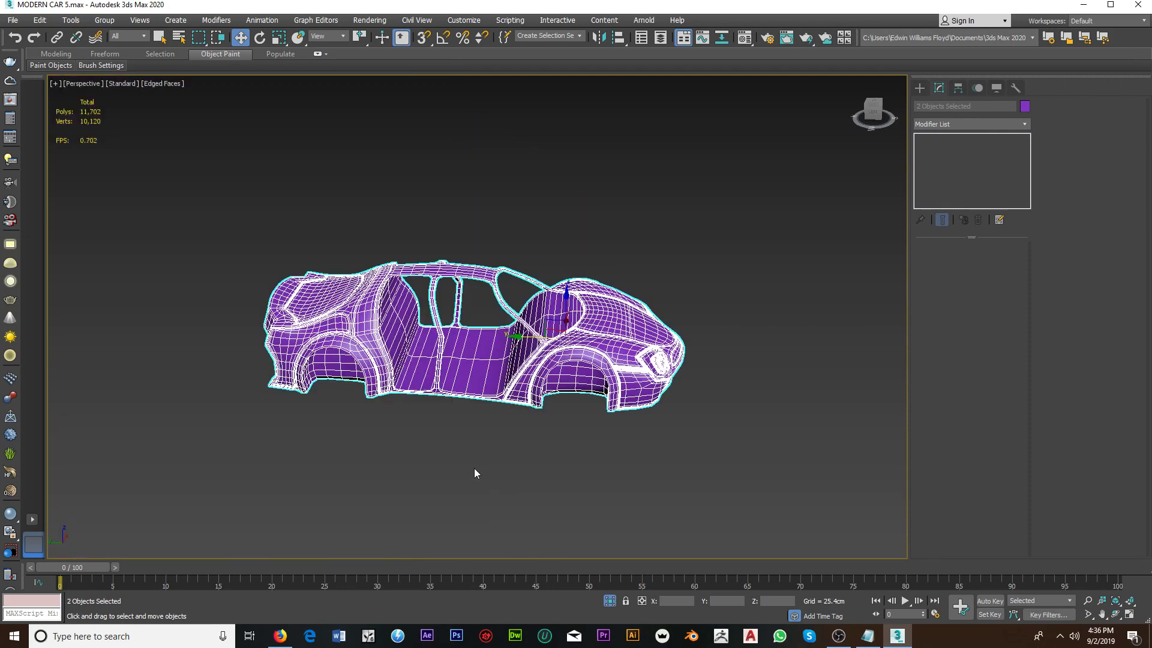
pyautogui.keyDown('alt'); pyautogui.moveTo(474, 468); pyautogui.dragTo(304, 476, button='middle'); pyautogui.keyUp('alt')
pyautogui.scroll(5, 517, 451)
pyautogui.click(517, 451)
pyautogui.scroll(3, 418, 243)
# Step: Nudge the headlight lens Object010 slightly along its Y axis
pyautogui.click(418, 242)
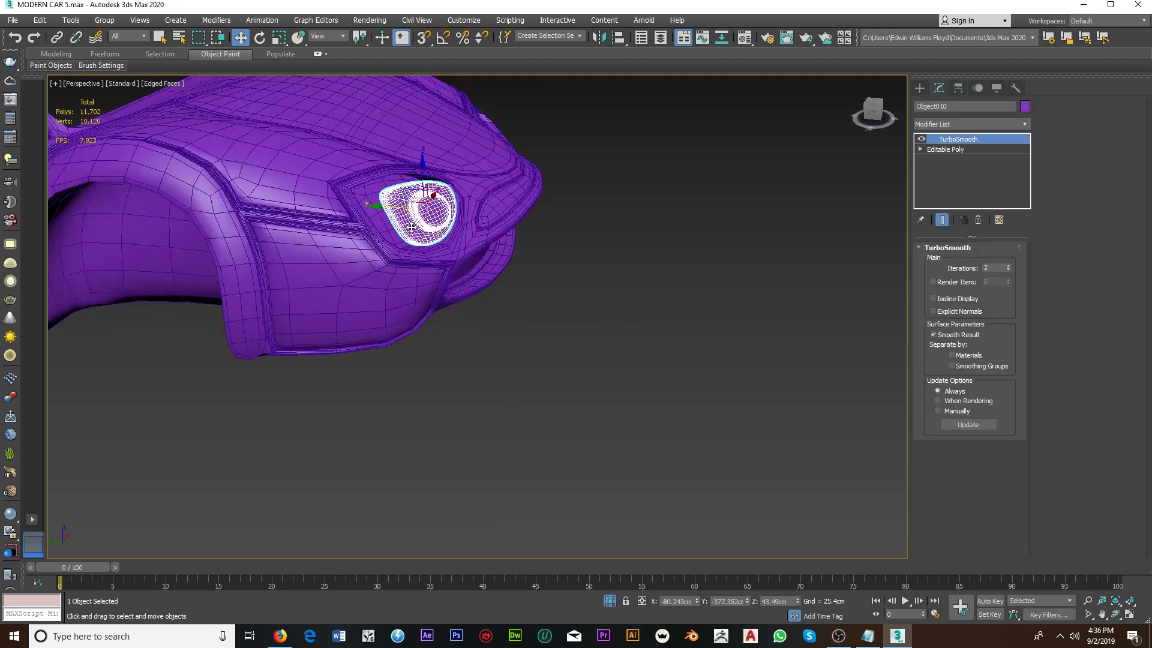
pyautogui.scroll(2, 418, 243)
pyautogui.scroll(3, 414, 290)
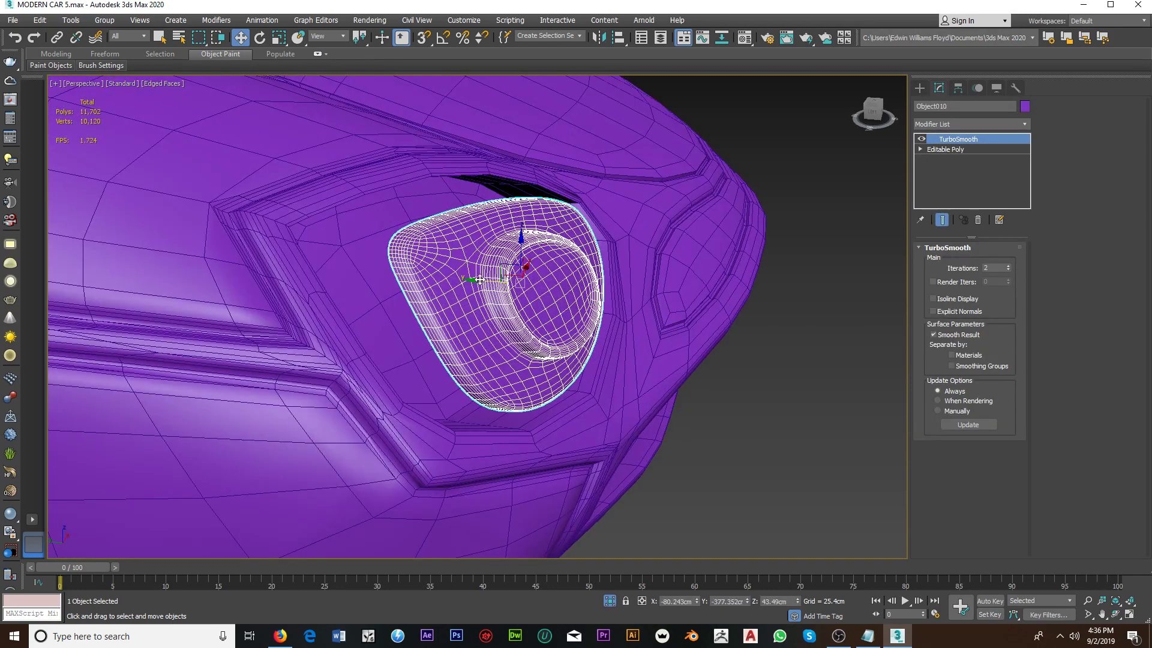
pyautogui.moveTo(480, 279)
pyautogui.keyDown('alt'); pyautogui.mouseDown(button='middle')
pyautogui.moveTo(396, 279)
pyautogui.moveTo(417, 288)
pyautogui.mouseUp(button='middle'); pyautogui.keyUp('alt')
pyautogui.scroll(2, 357, 274)
pyautogui.scroll(-2, 357, 274)
pyautogui.scroll(3, 417, 287)
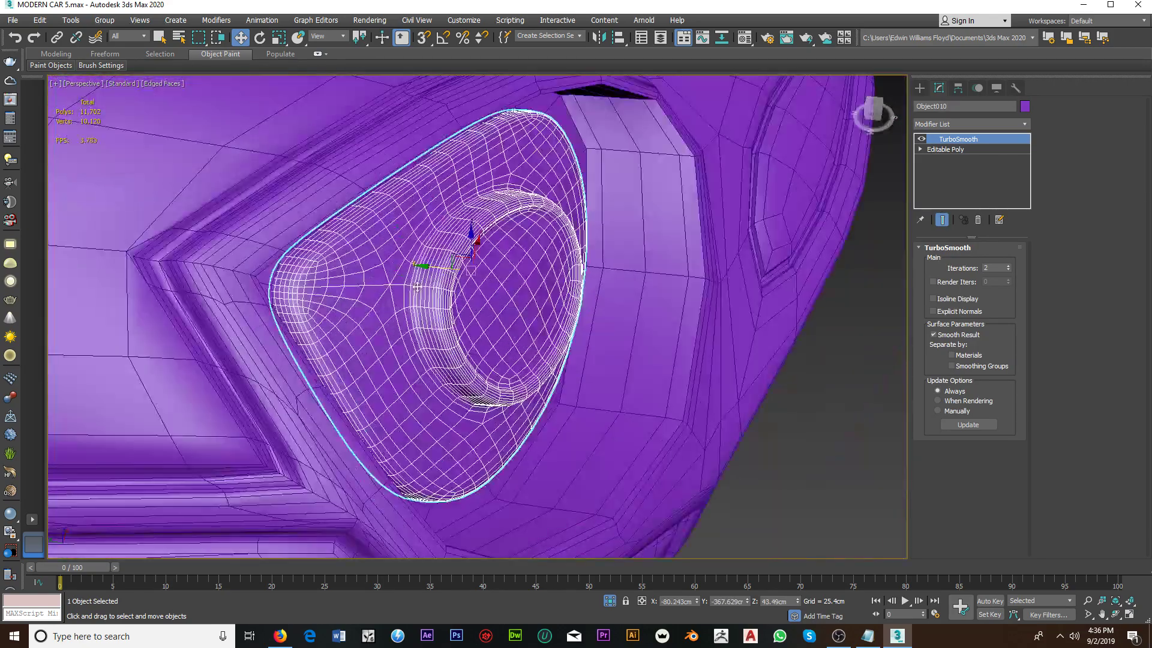
pyautogui.moveTo(433, 267); pyautogui.dragTo(431, 268)
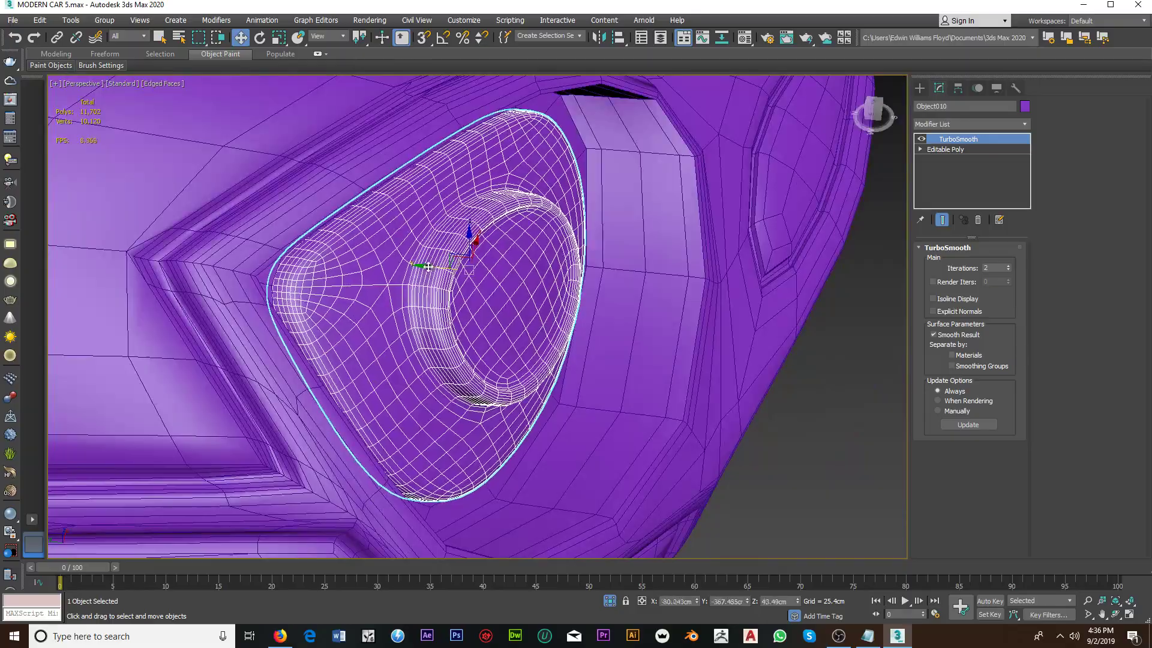
# Step: Turn on the car body's TurboSmooth with Iterations at 2
pyautogui.click(322, 217)
pyautogui.click(921, 138)
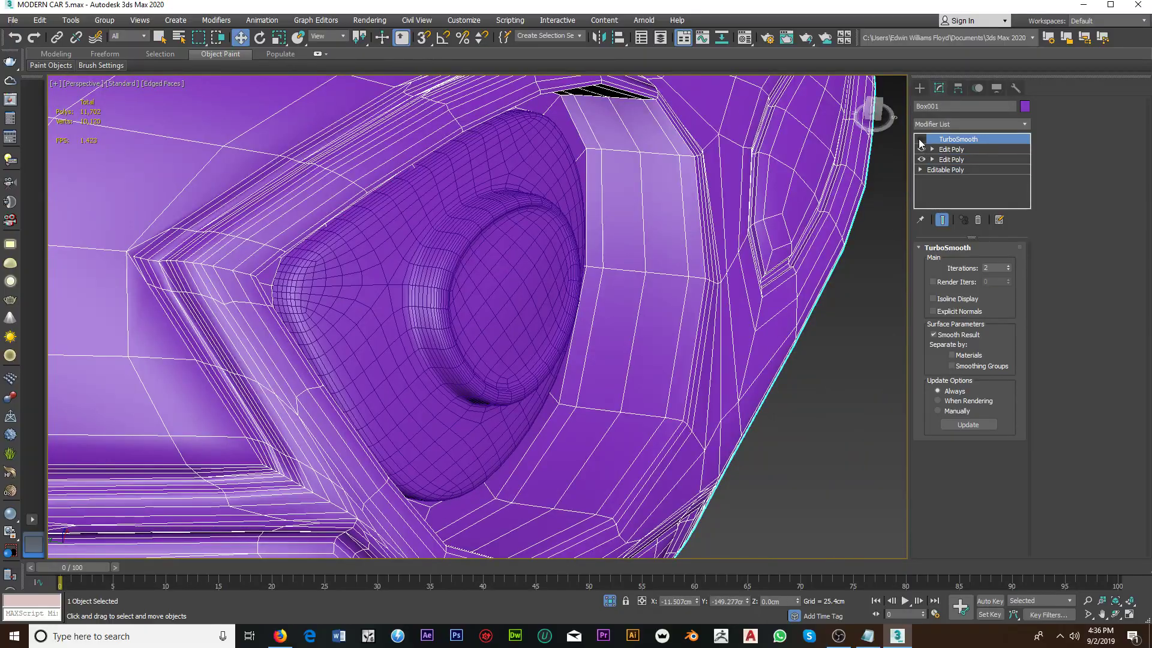
pyautogui.scroll(2, 581, 181)
pyautogui.scroll(2, 581, 181)
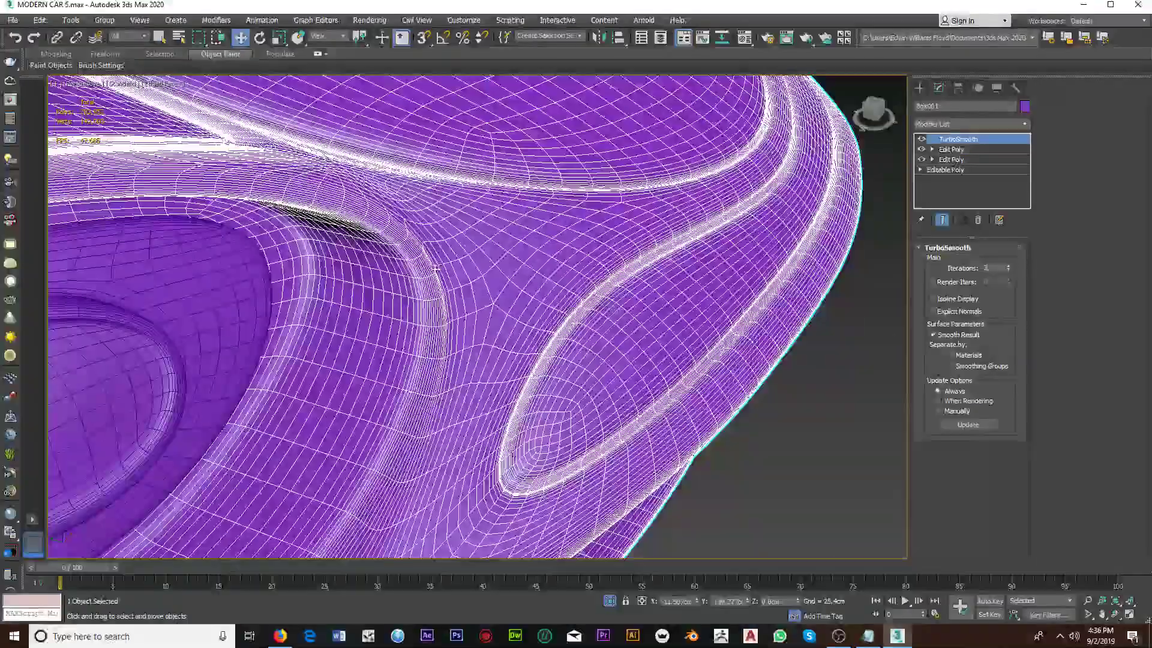
pyautogui.keyDown('alt'); pyautogui.moveTo(581, 181); pyautogui.dragTo(540, 270, button='middle'); pyautogui.keyUp('alt')
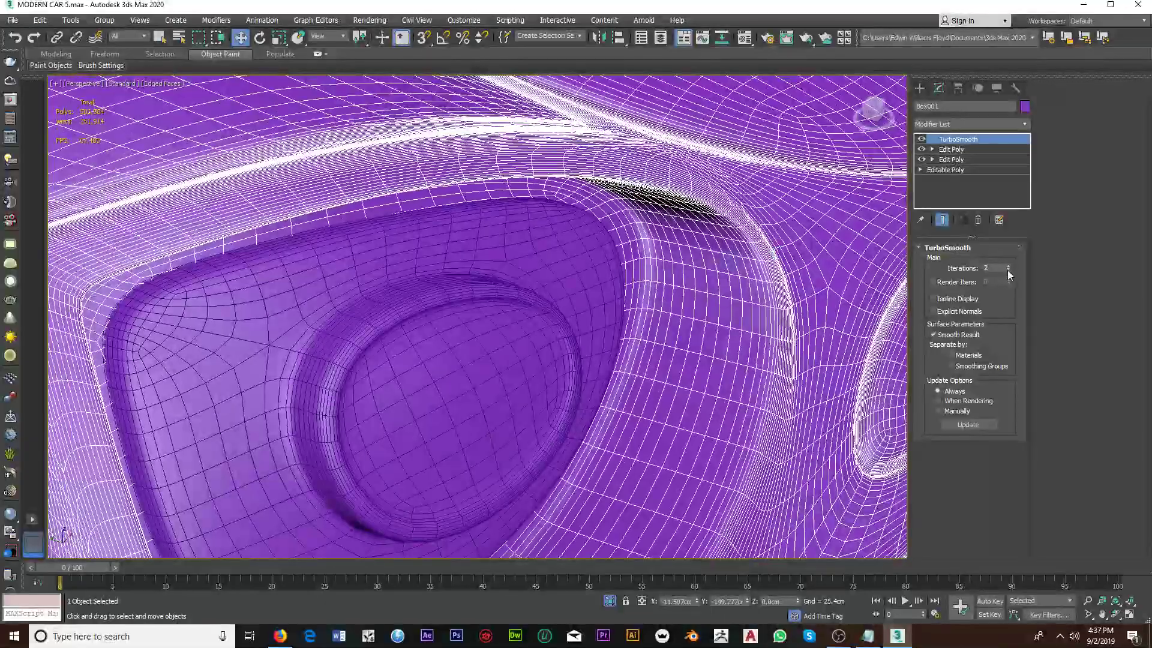
pyautogui.click(1007, 270)
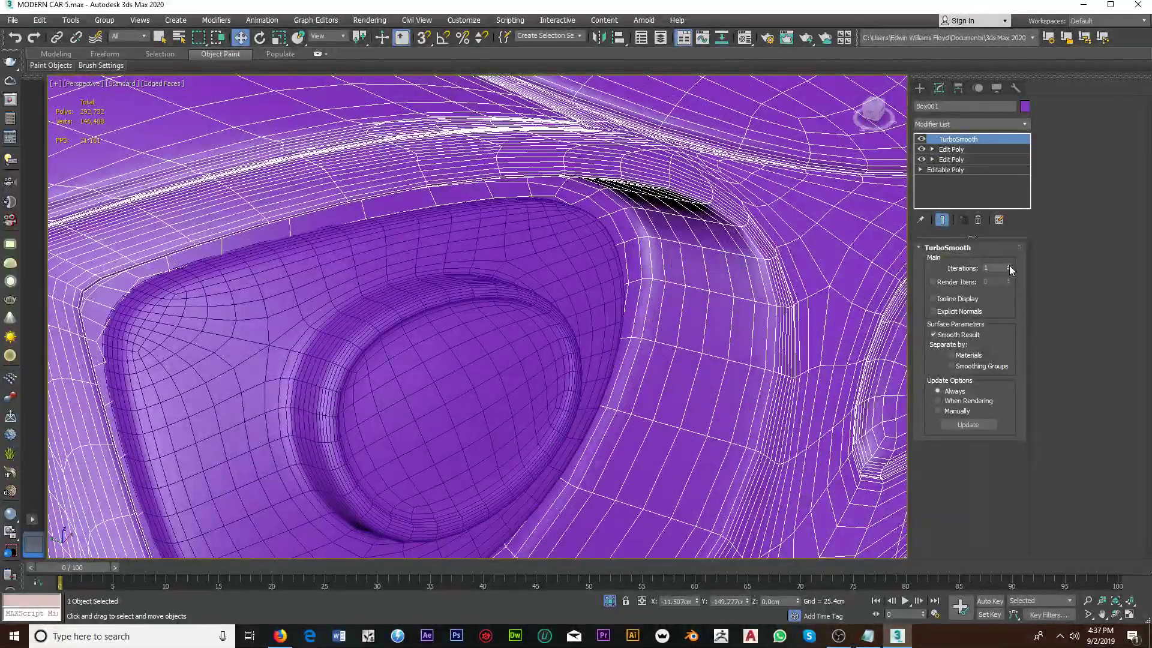
pyautogui.click(1009, 268)
pyautogui.keyDown('alt'); pyautogui.moveTo(1009, 269); pyautogui.dragTo(456, 281, button='middle'); pyautogui.keyUp('alt')
pyautogui.scroll(2, 456, 280)
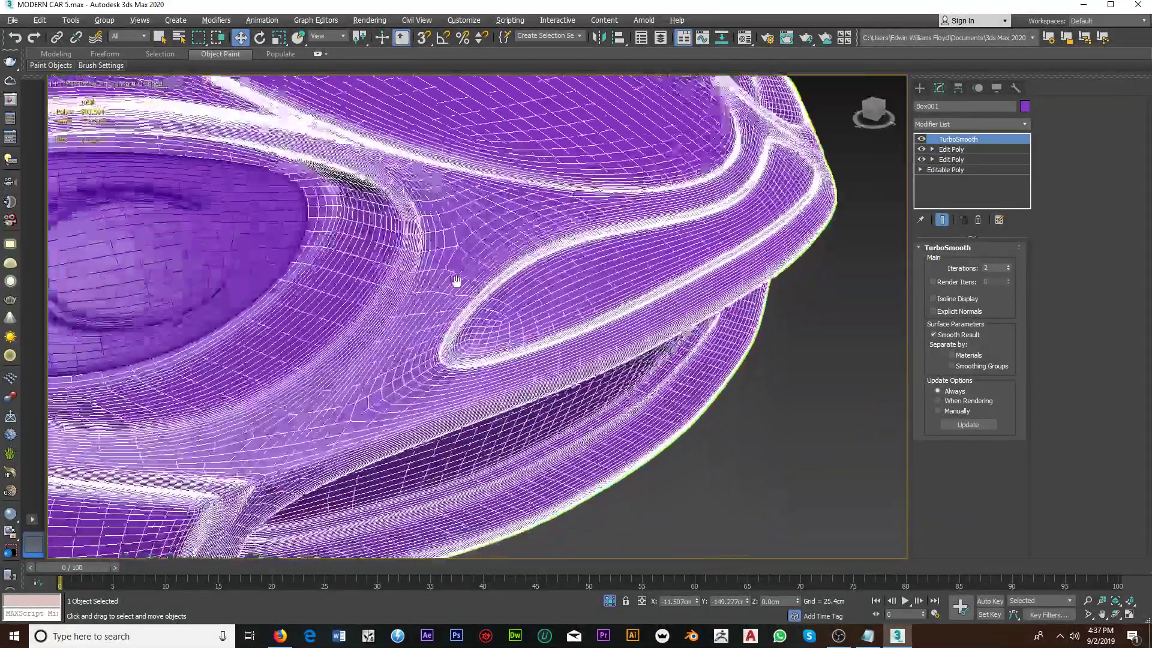
pyautogui.scroll(2, 456, 281)
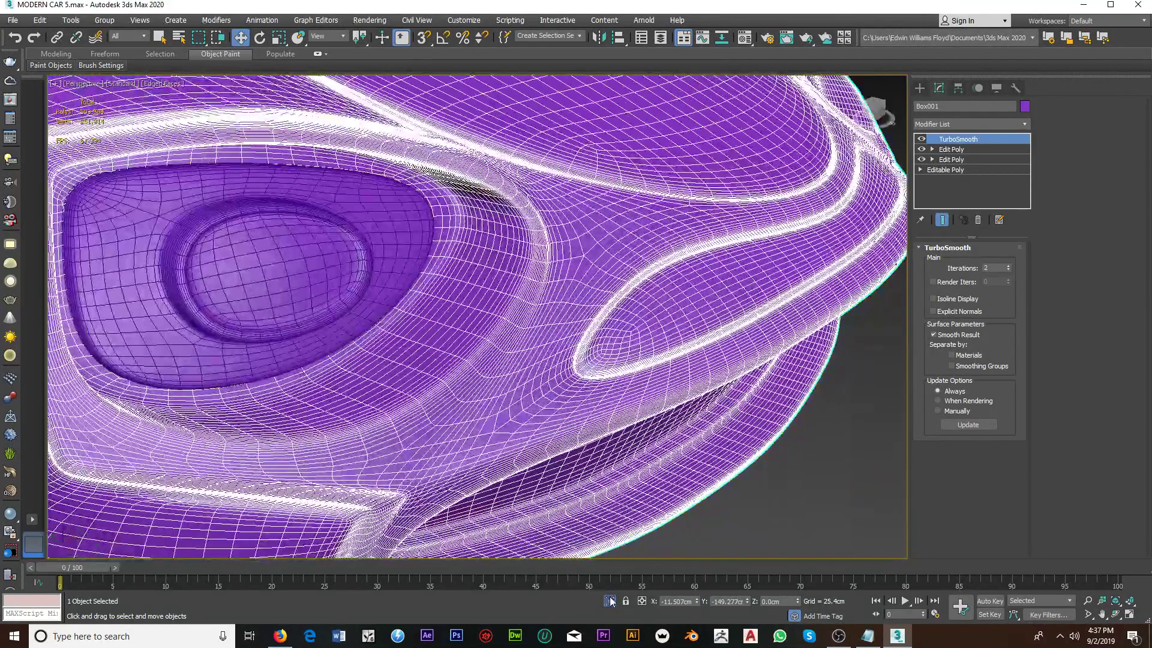
pyautogui.scroll(-5, 502, 384)
# Step: Deselect the body and orbit out to a near-frontal view of the whole car
pyautogui.click(502, 383)
pyautogui.scroll(5, 421, 389)
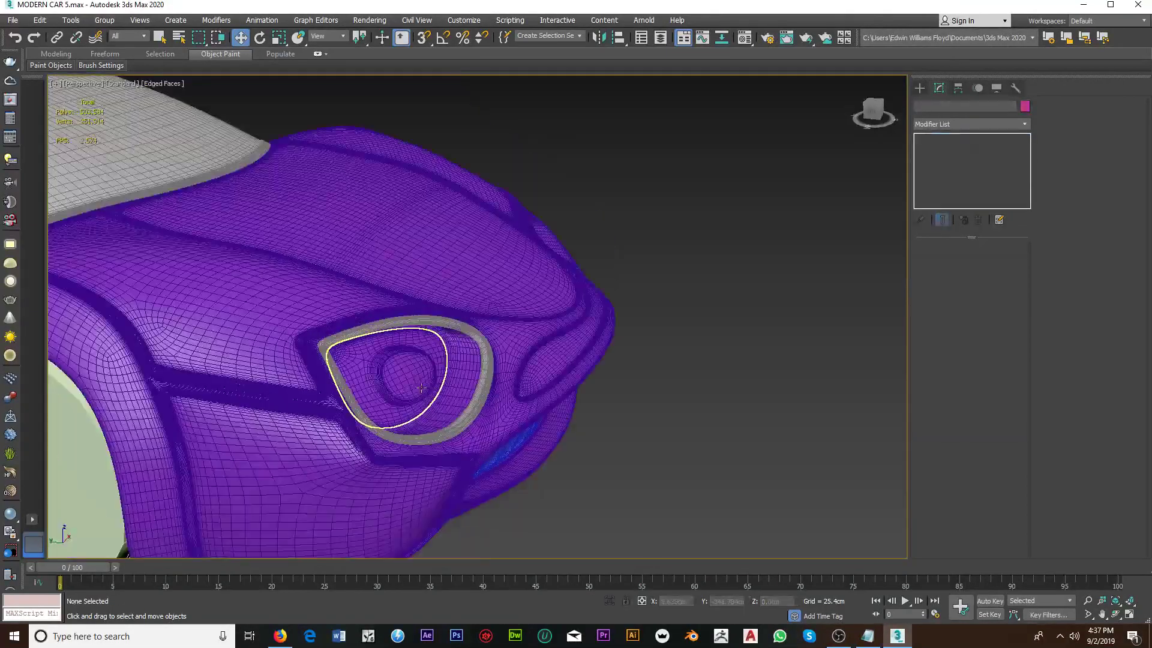
pyautogui.scroll(-2, 421, 389)
pyautogui.moveTo(489, 360)
pyautogui.keyDown('alt'); pyautogui.mouseDown(button='middle')
pyautogui.moveTo(527, 350)
pyautogui.moveTo(463, 360)
pyautogui.moveTo(476, 334)
pyautogui.moveTo(403, 300)
pyautogui.mouseUp(button='middle'); pyautogui.keyUp('alt')
pyautogui.scroll(-3, 462, 360)
pyautogui.scroll(2, 403, 300)
pyautogui.scroll(3, 403, 300)
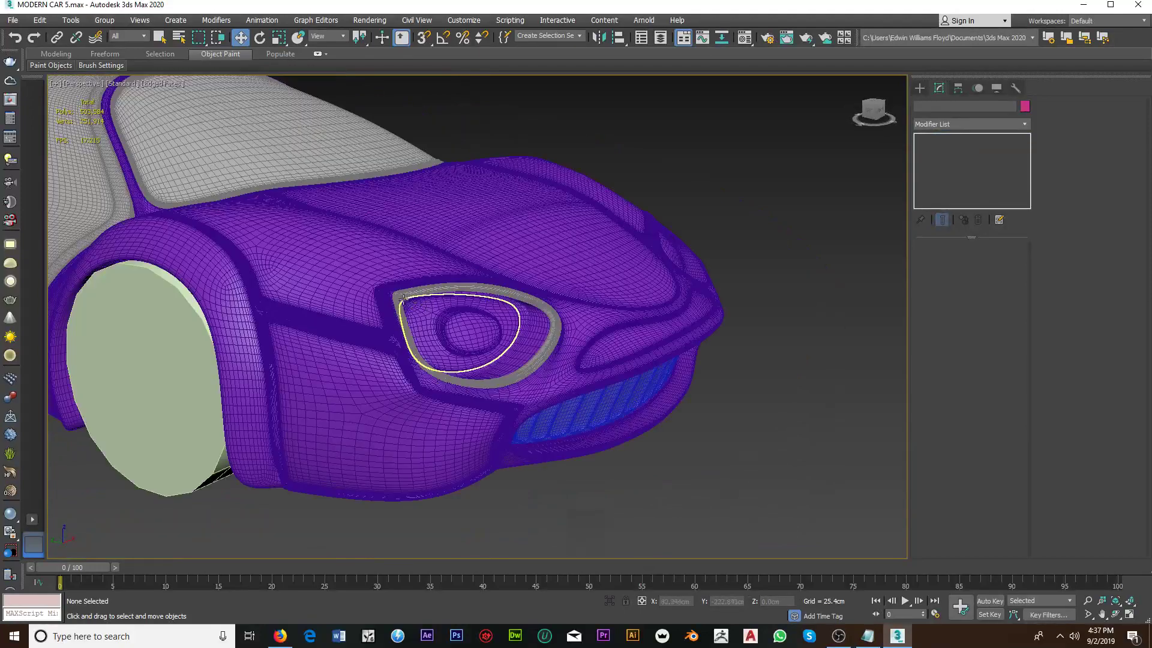
pyautogui.scroll(4, 402, 300)
pyautogui.scroll(-2, 393, 296)
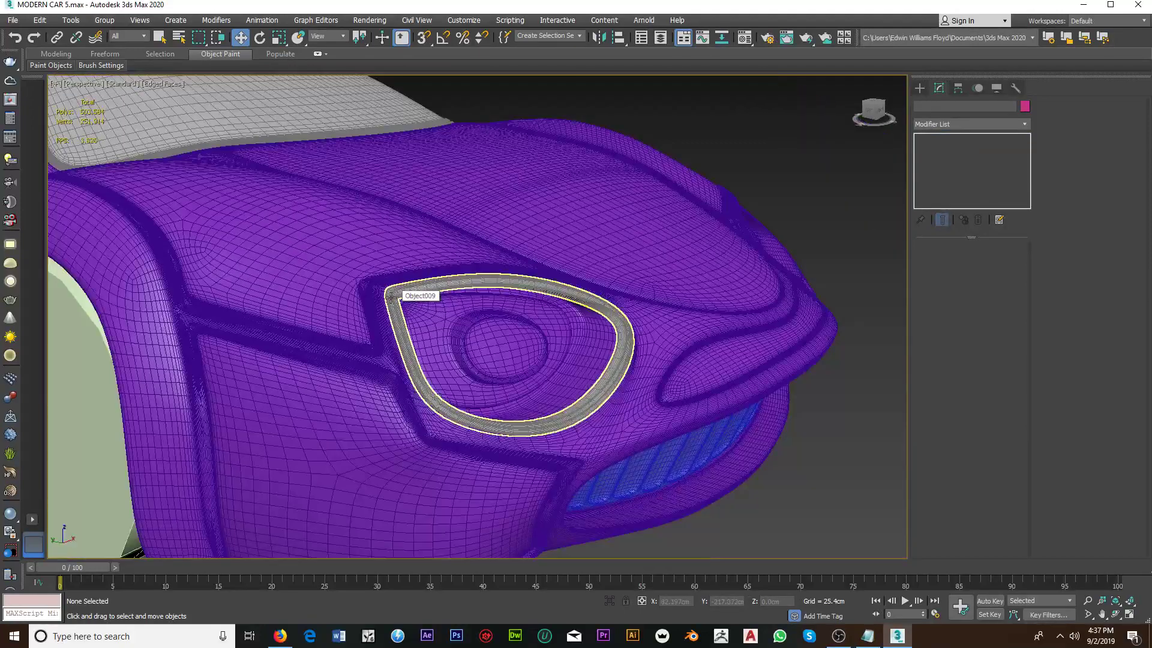
pyautogui.scroll(-1, 390, 297)
pyautogui.moveTo(390, 296)
pyautogui.mouseDown(button='middle')
pyautogui.moveTo(360, 300)
pyautogui.moveTo(388, 322)
pyautogui.mouseUp(button='middle')
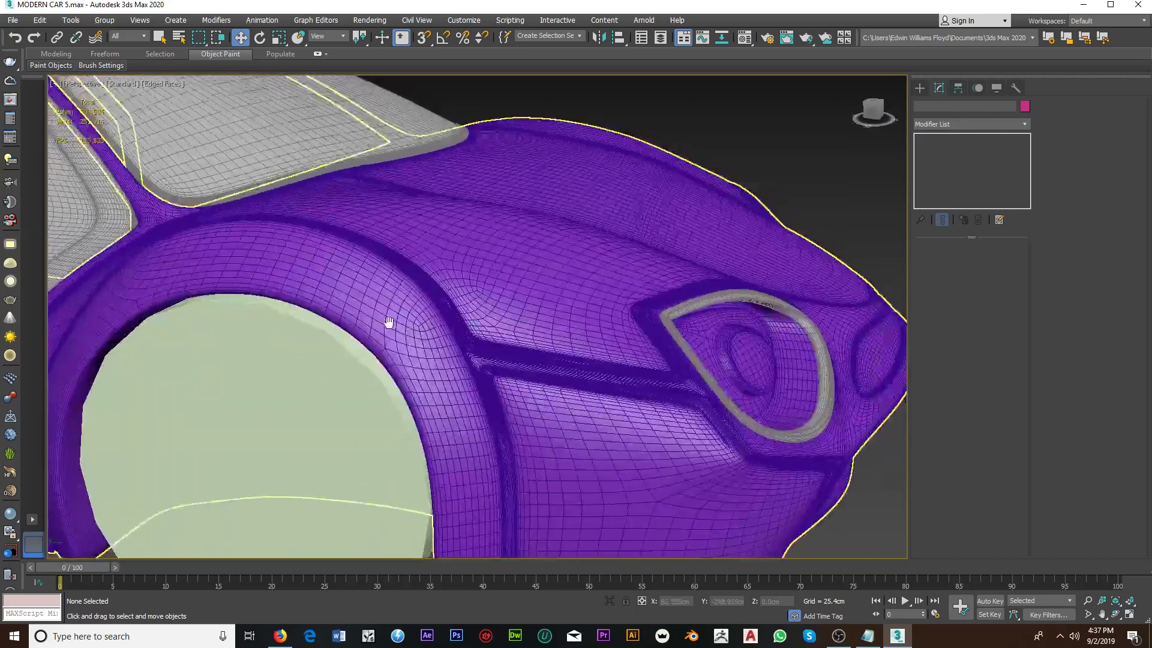
pyautogui.scroll(-1, 420, 348)
pyautogui.scroll(-1, 471, 378)
pyautogui.scroll(-2, 470, 378)
pyautogui.scroll(-1, 502, 388)
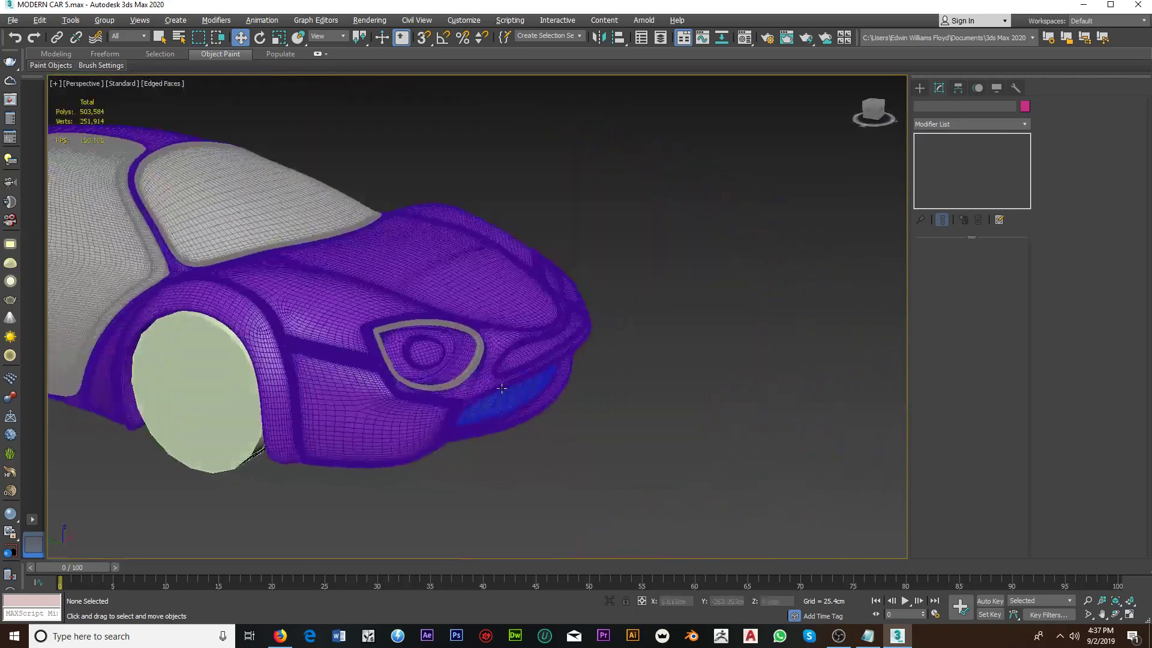
pyautogui.moveTo(501, 388)
pyautogui.keyDown('alt'); pyautogui.mouseDown(button='middle')
pyautogui.moveTo(449, 393)
pyautogui.moveTo(516, 391)
pyautogui.mouseUp(button='middle'); pyautogui.keyUp('alt')
# Step: Select the headlight lens and hide its TurboSmooth to show the low-poly cage
pyautogui.scroll(4, 450, 384)
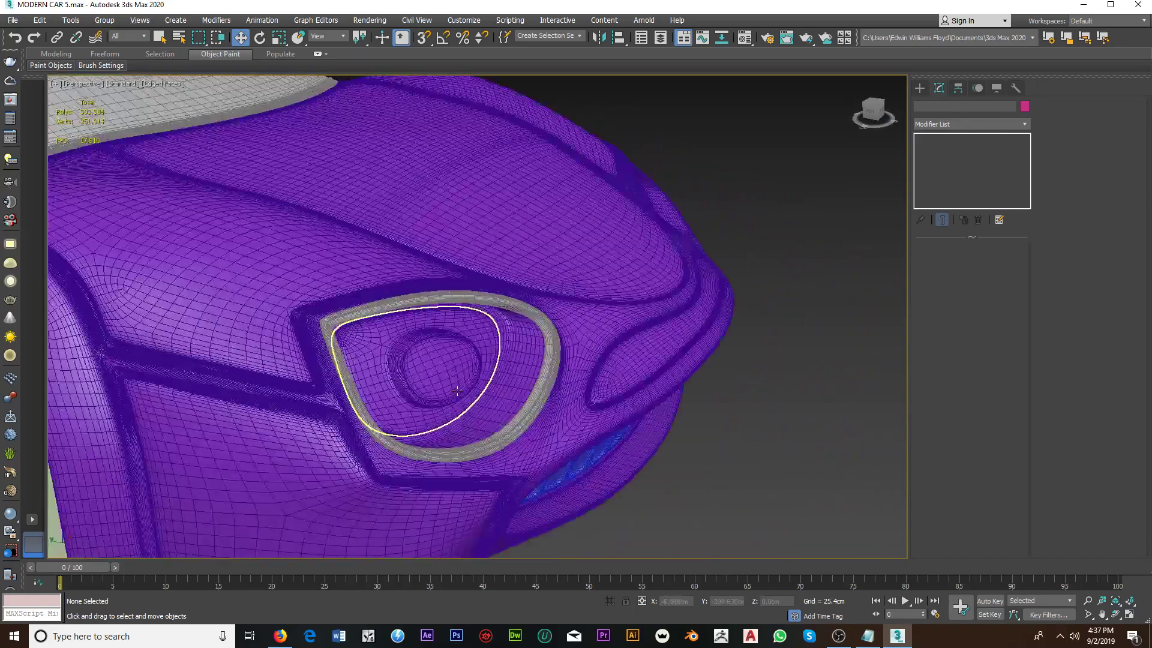
pyautogui.click(449, 382)
pyautogui.click(921, 144)
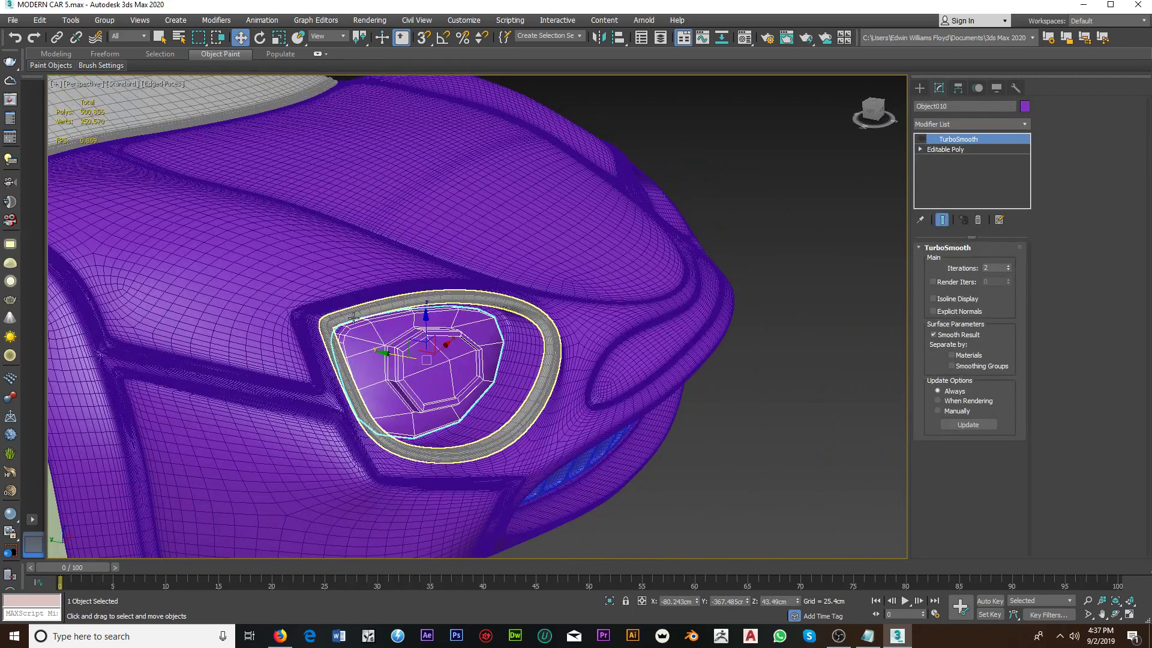
pyautogui.scroll(1, 397, 355)
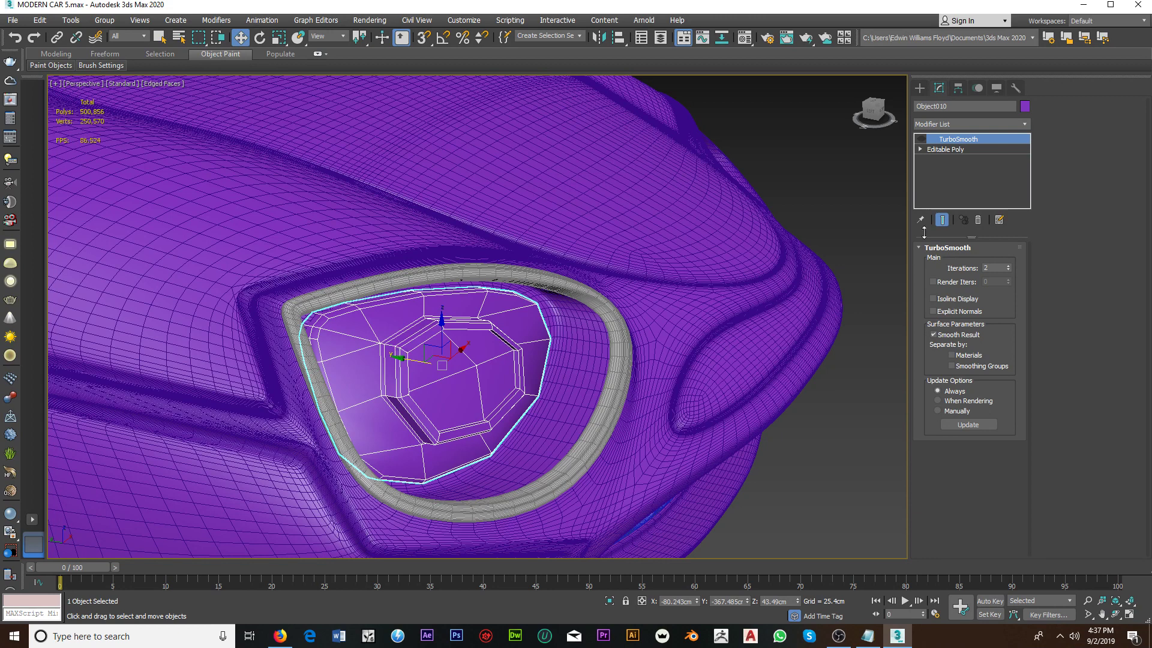
# Step: Delete the loop of thin rim faces inside the headlight lens
pyautogui.click(945, 149)
pyautogui.click(982, 262)
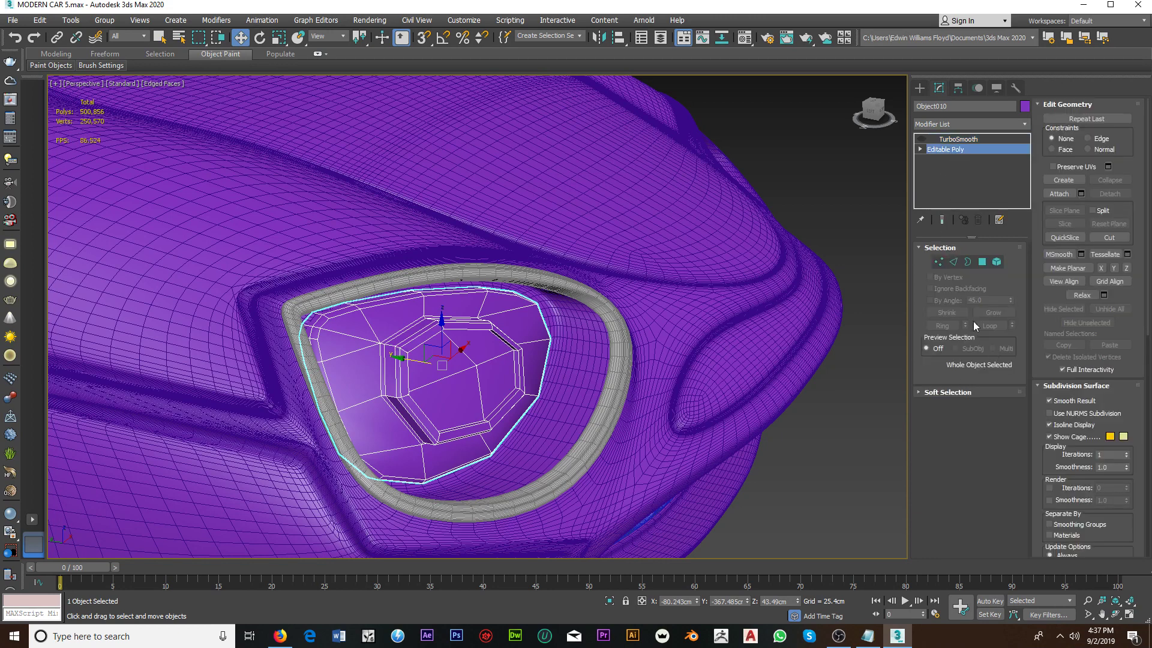
pyautogui.click(403, 389)
pyautogui.scroll(2, 403, 388)
pyautogui.click(398, 402)
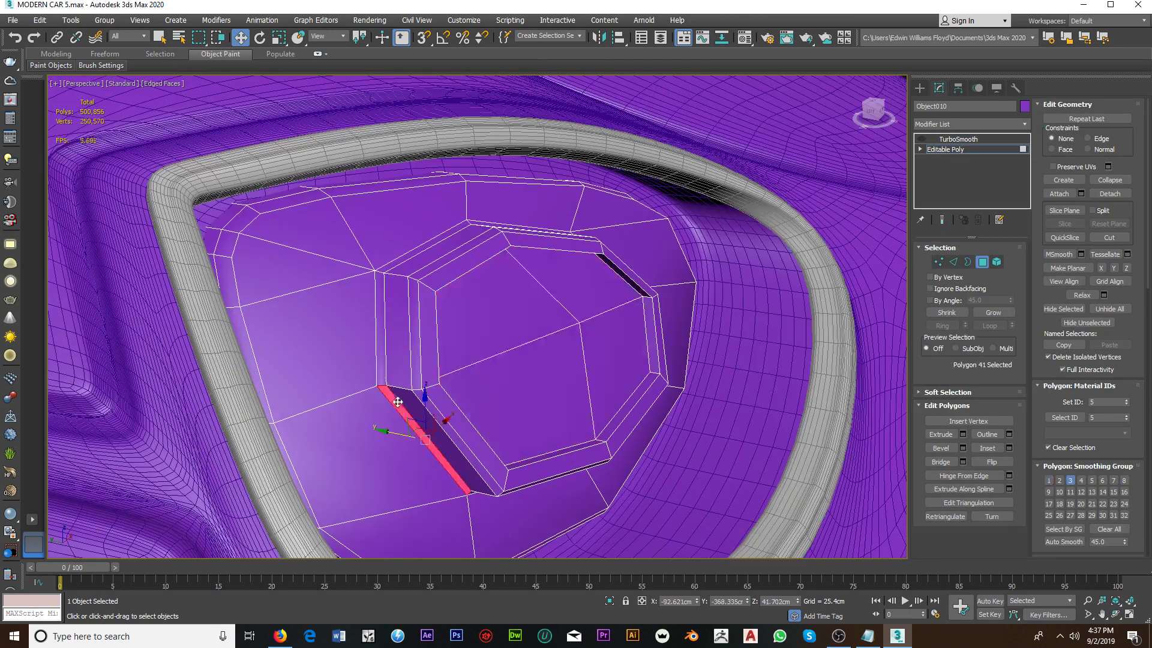
pyautogui.keyDown('shift'); pyautogui.click(379, 378); pyautogui.keyUp('shift')
pyautogui.press('Delete')
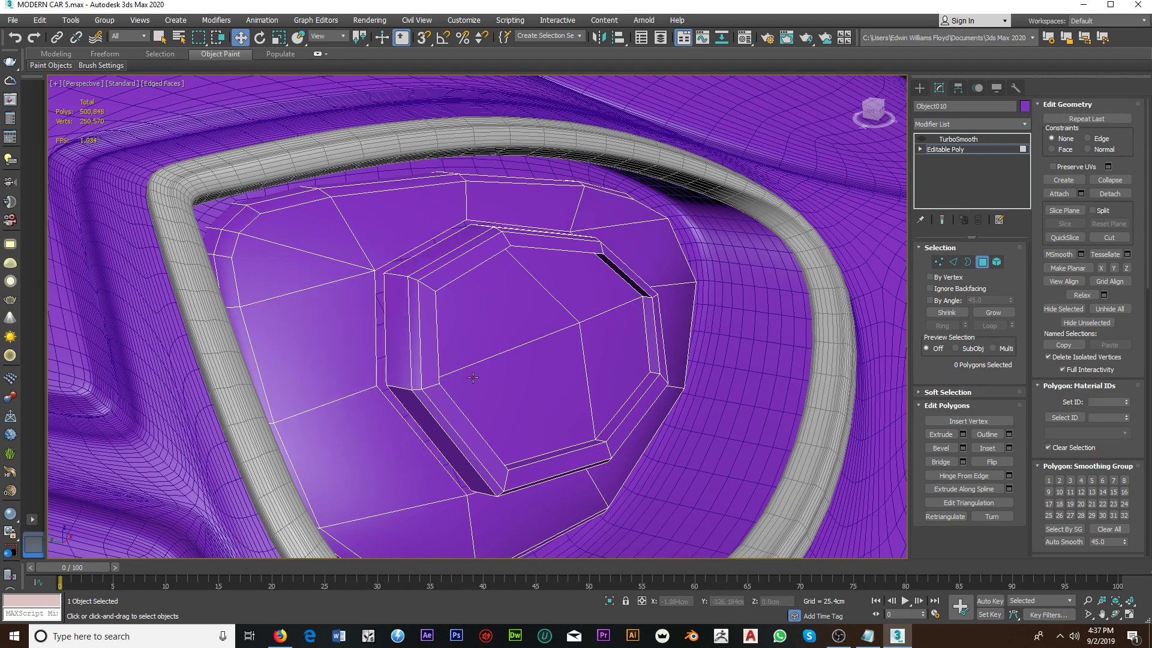
# Step: Delete the lens's inner raised piece and select two opposite border edges of the hole
pyautogui.click(997, 262)
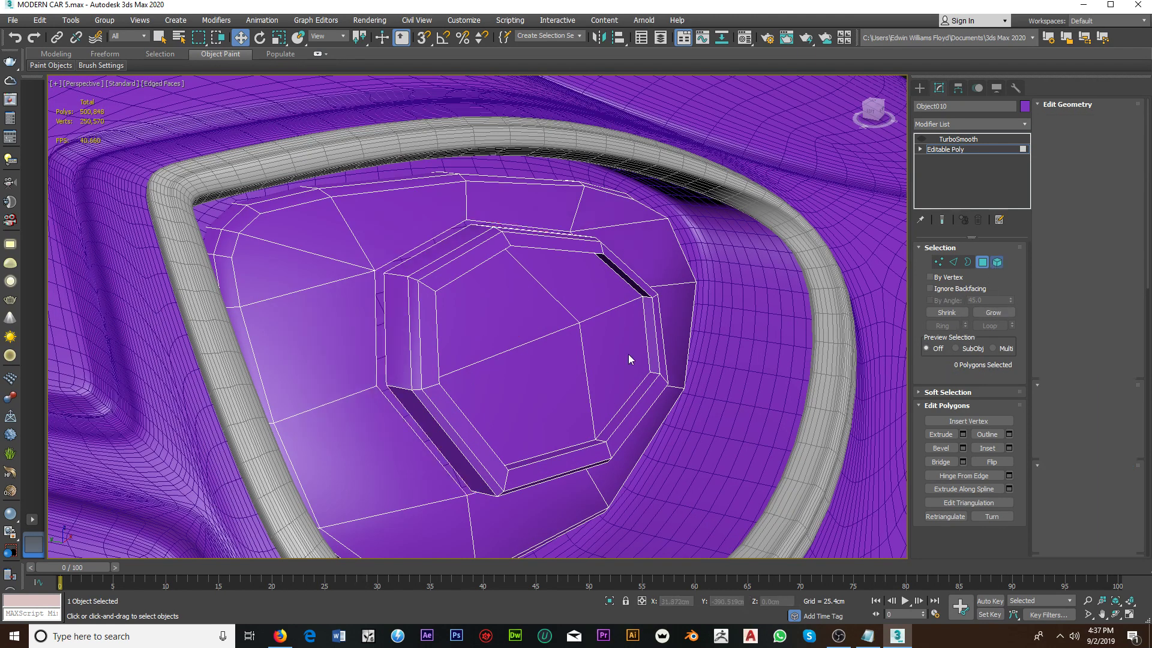
pyautogui.click(526, 362)
pyautogui.press('Delete')
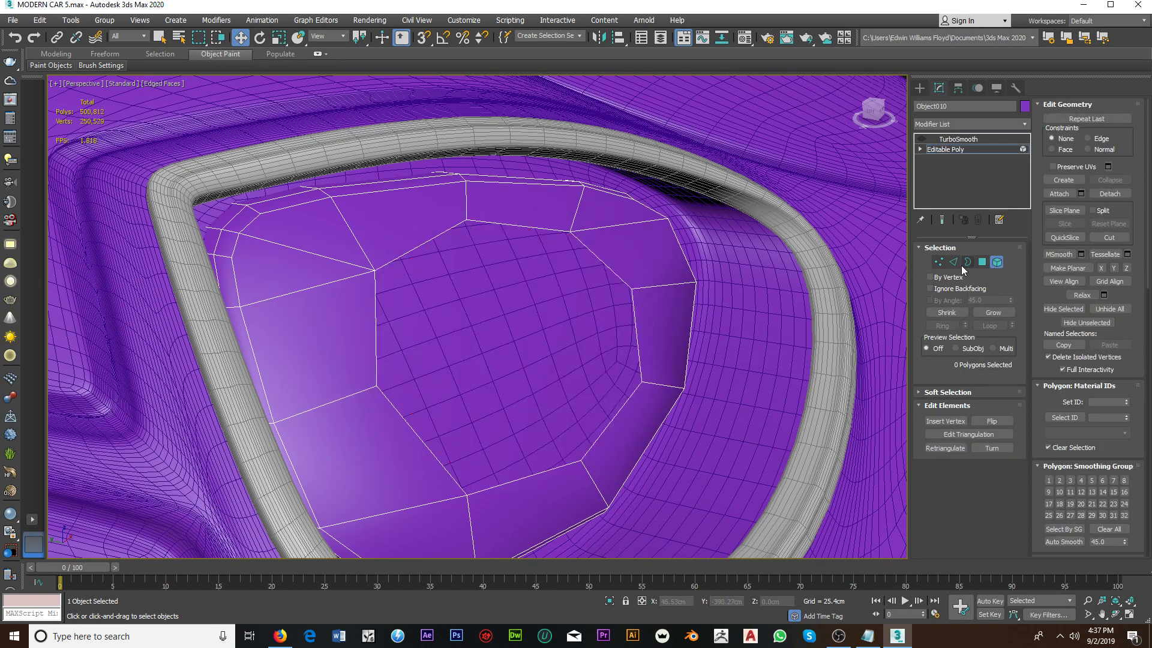
pyautogui.click(953, 261)
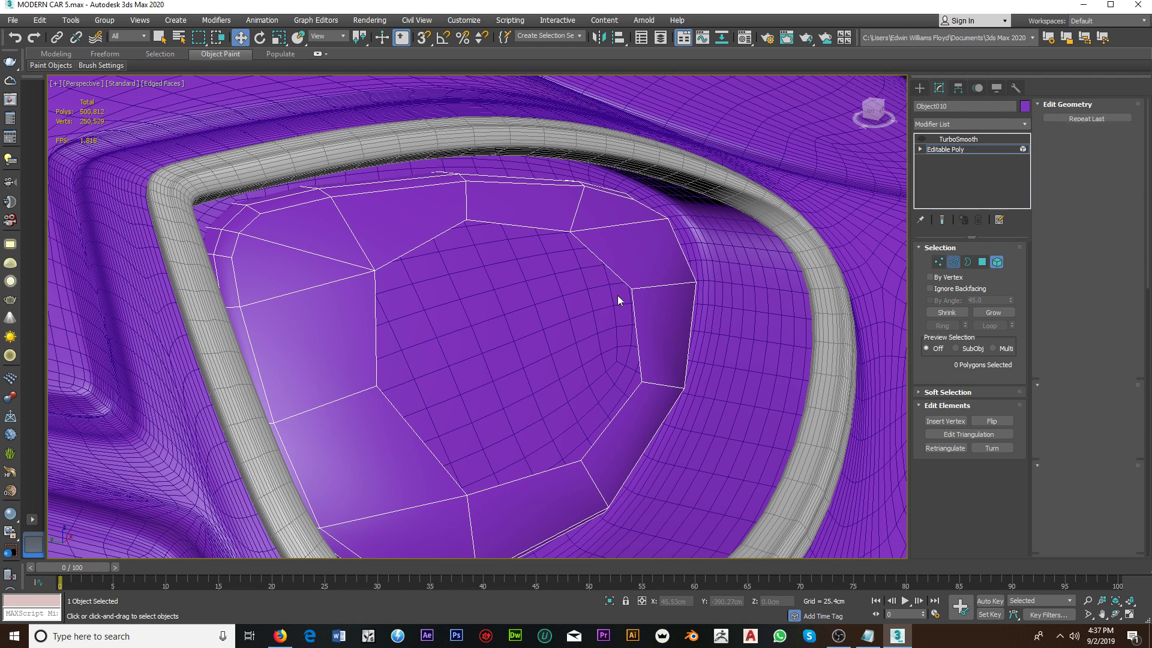
pyautogui.click(439, 234)
pyautogui.keyDown('ctrl'); pyautogui.click(546, 469); pyautogui.keyUp('ctrl')
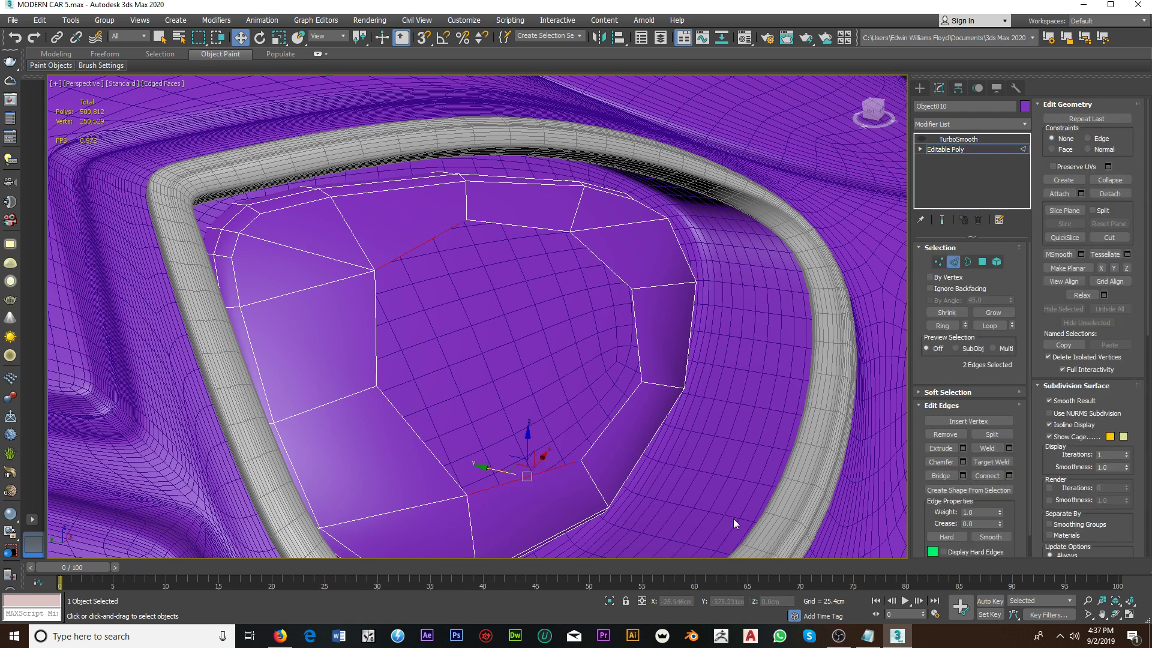
pyautogui.moveTo(868, 636)
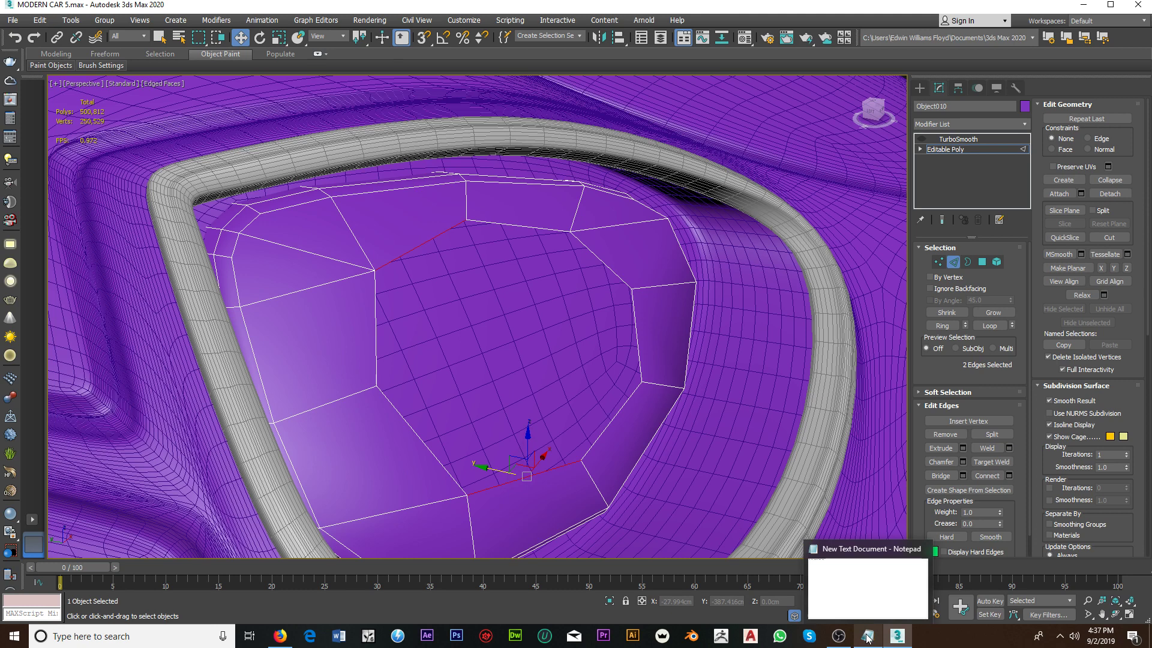
# Step: Write 'I had to remove that part. It looks stupid' in Notepad, then minimize Notepad
pyautogui.click(867, 638)
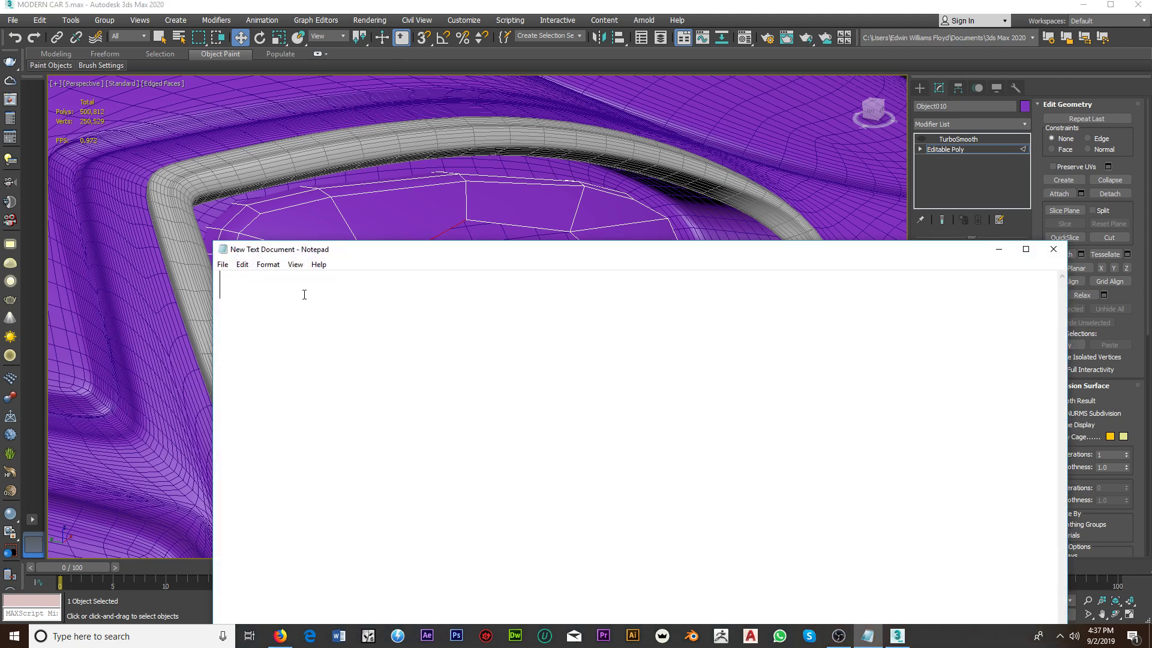
pyautogui.write('I ha')
pyautogui.write('d to remov')
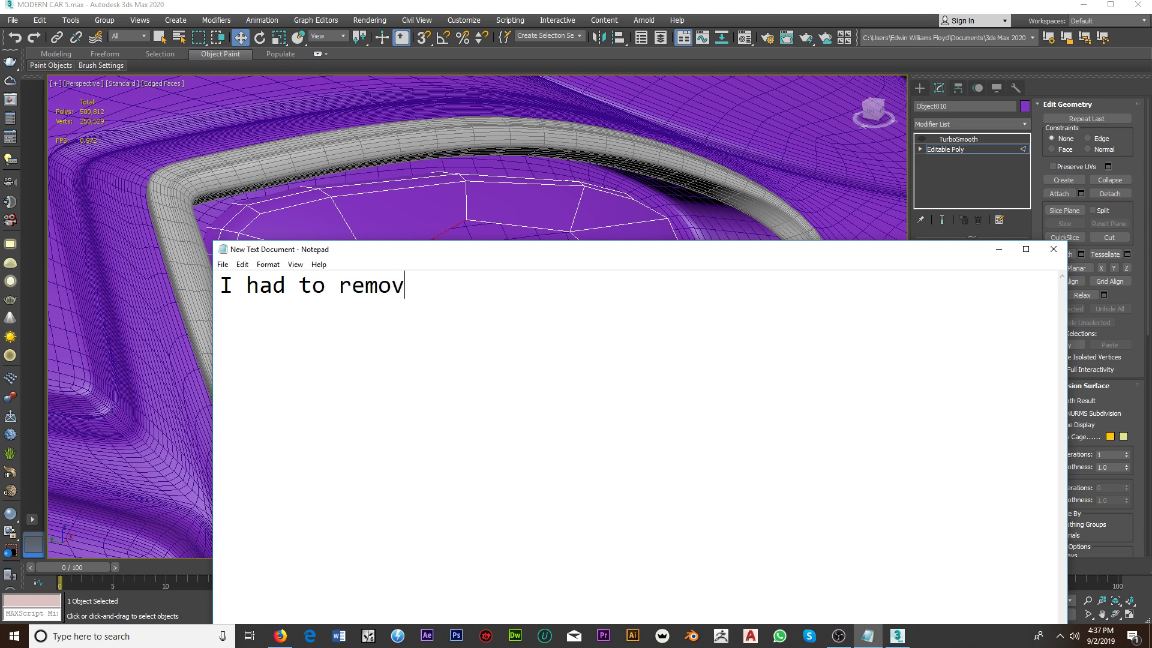
pyautogui.write('e that ')
pyautogui.write('part. ')
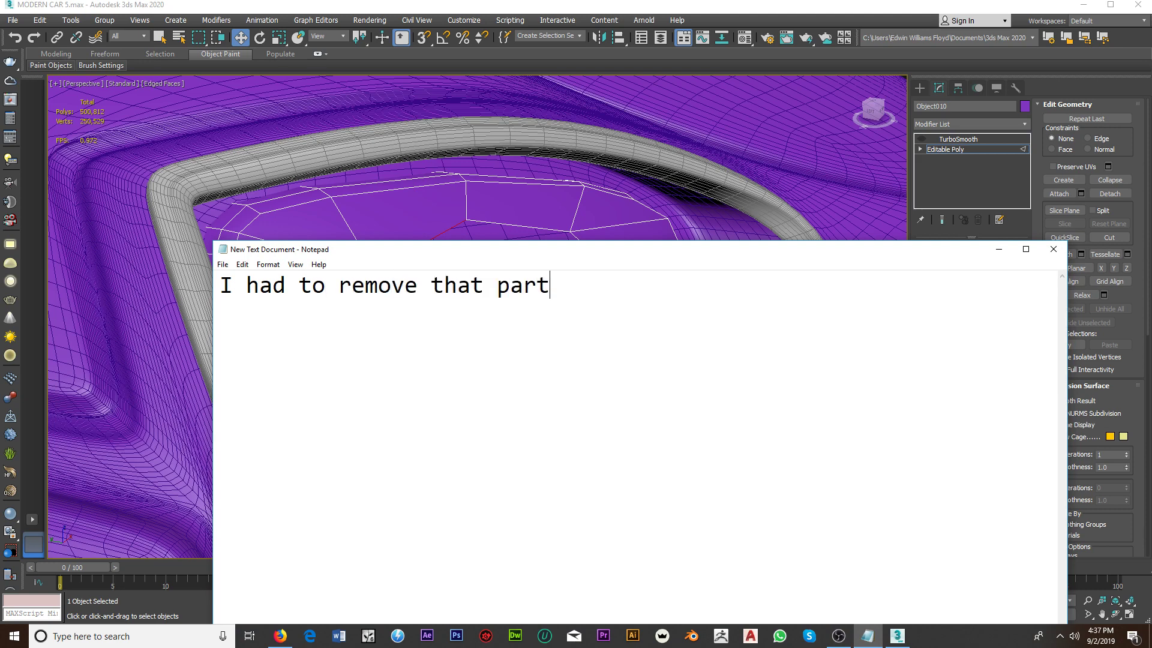
pyautogui.write('It ')
pyautogui.write('looks ')
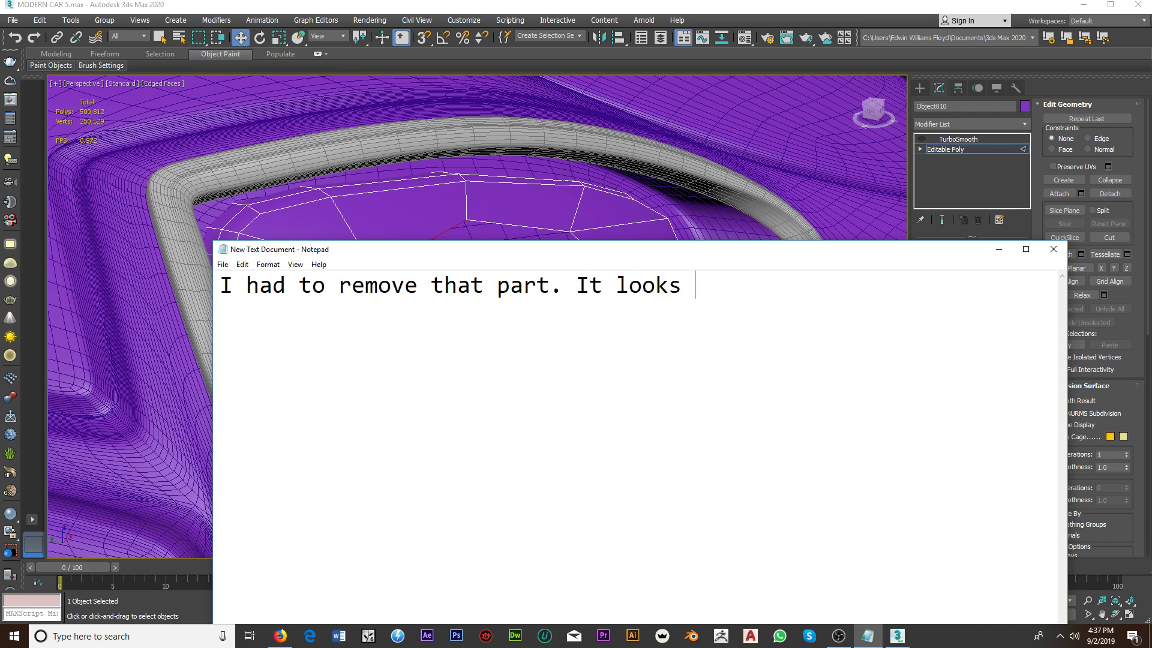
pyautogui.write('stupi')
pyautogui.write('d')
pyautogui.moveTo(803, 289)
pyautogui.mouseDown()
pyautogui.moveTo(327, 286)
pyautogui.moveTo(210, 267)
pyautogui.mouseUp()
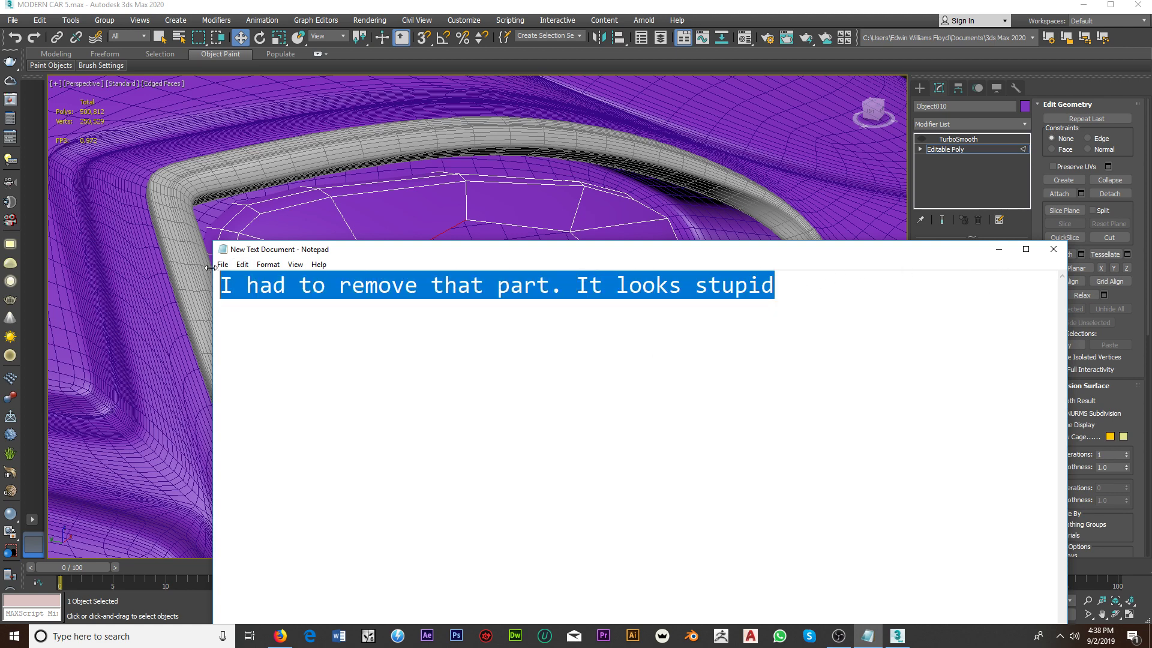
pyautogui.click(924, 318)
pyautogui.click(999, 249)
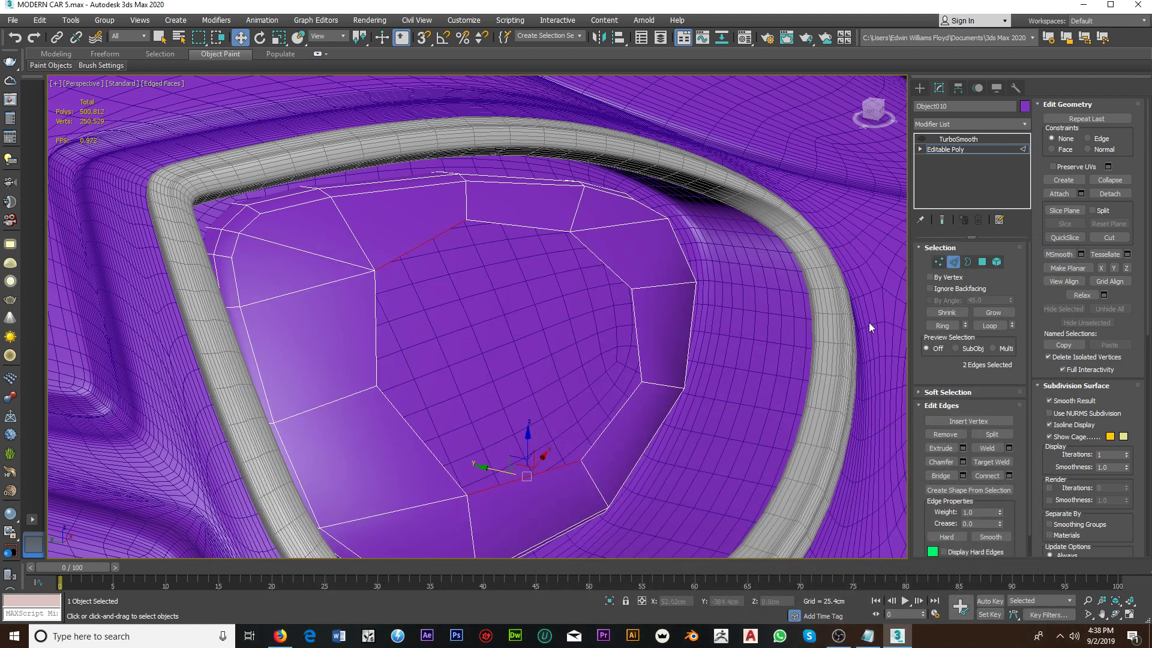
# Step: Bridge both pairs of border edges to fill the lens hole
pyautogui.click(963, 475)
pyautogui.click(483, 376)
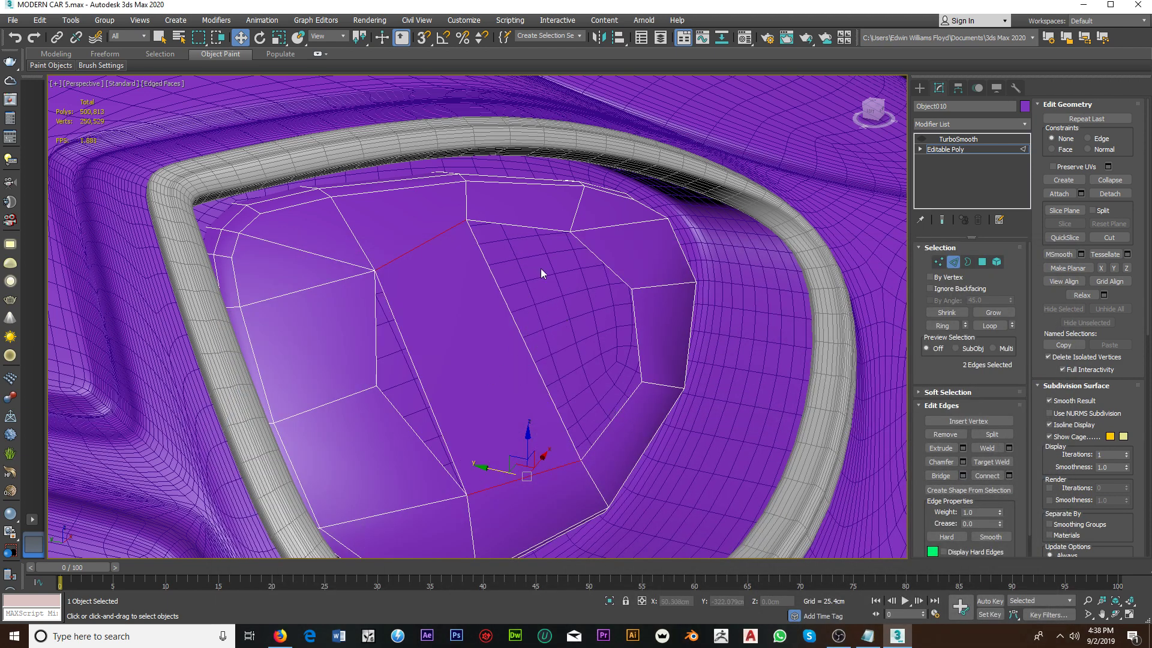
pyautogui.click(532, 227)
pyautogui.keyDown('ctrl'); pyautogui.click(627, 397); pyautogui.keyUp('ctrl')
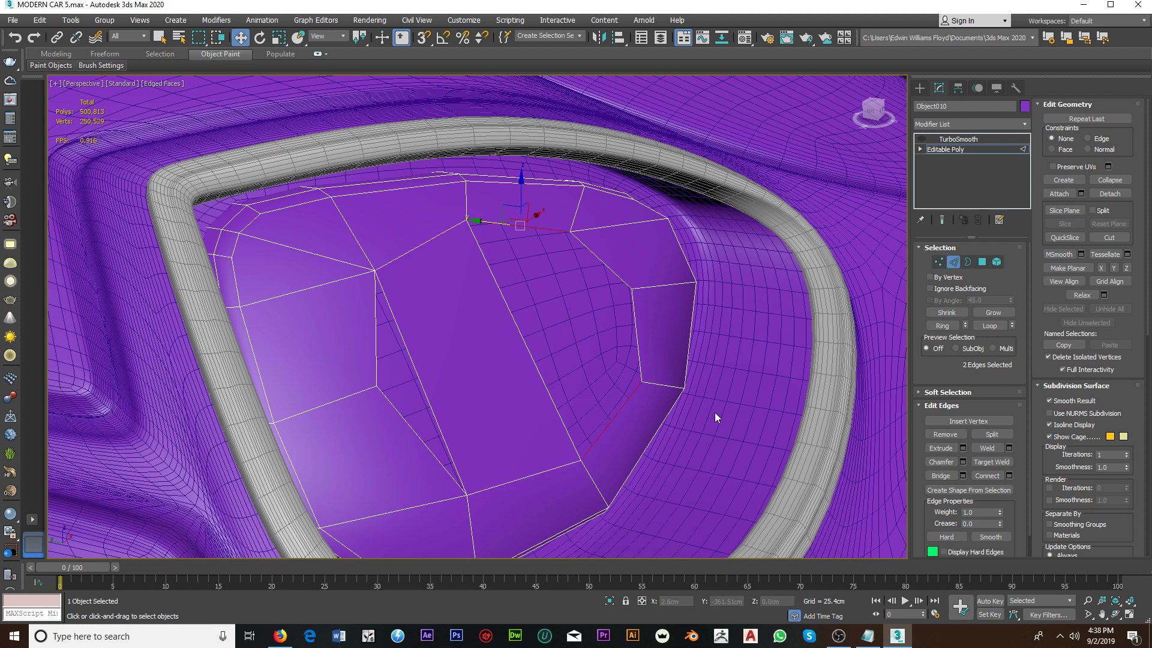
pyautogui.click(1009, 475)
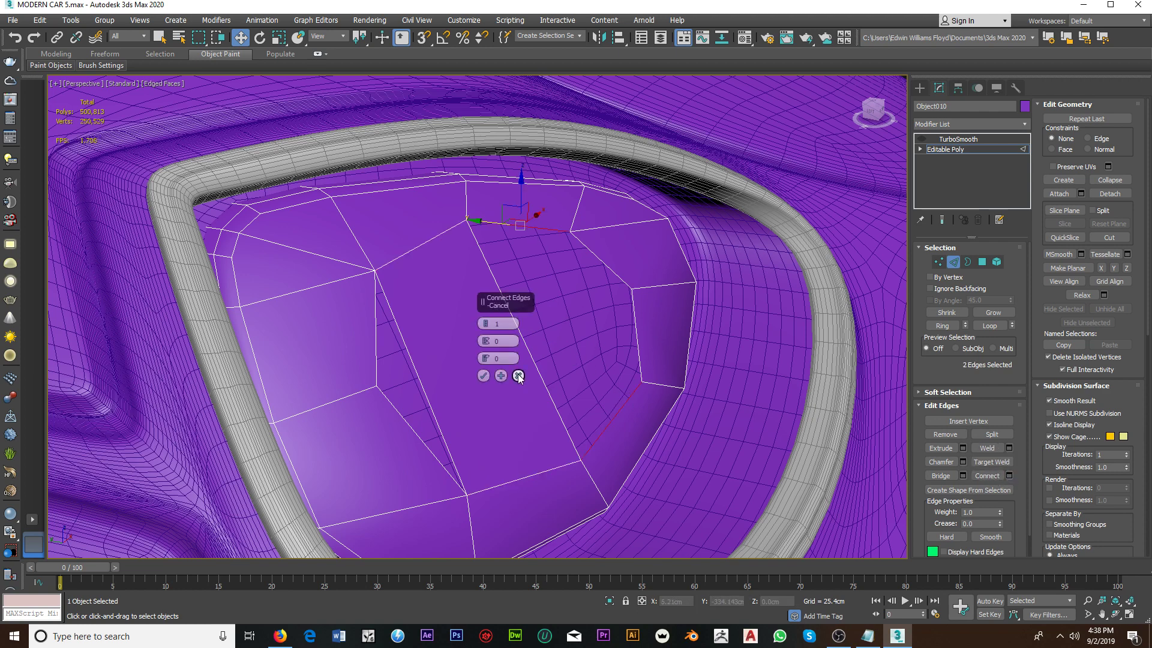
pyautogui.click(521, 375)
pyautogui.click(942, 477)
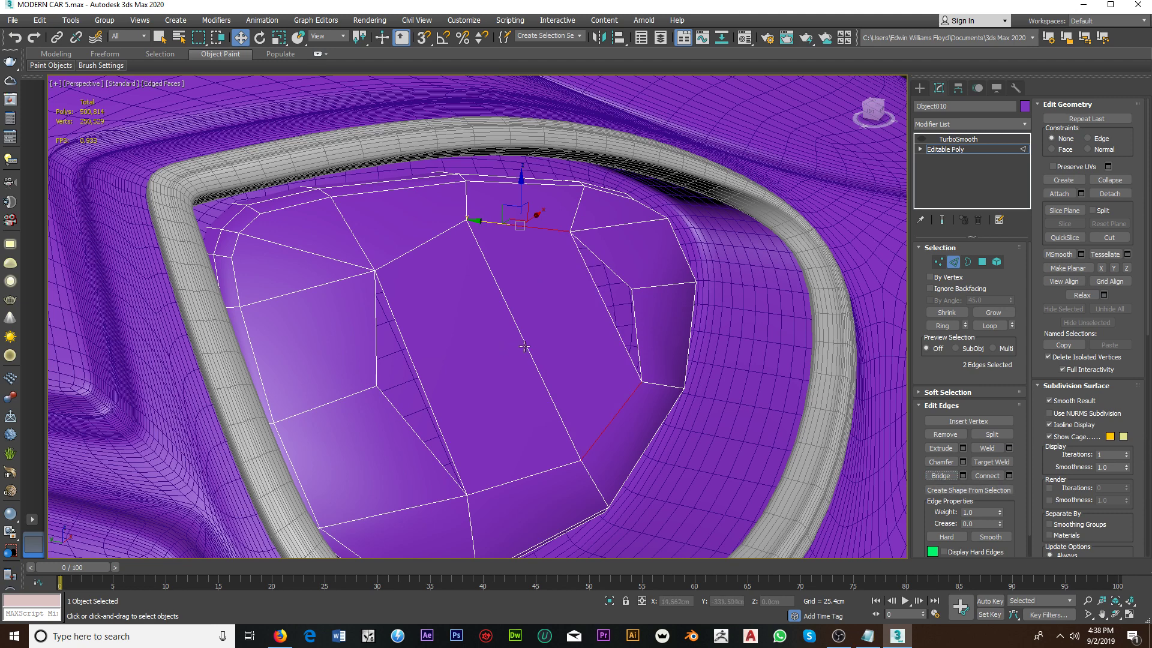
# Step: Ring the new bridge edge and Connect it, adding a splitting edge
pyautogui.click(526, 347)
pyautogui.click(943, 325)
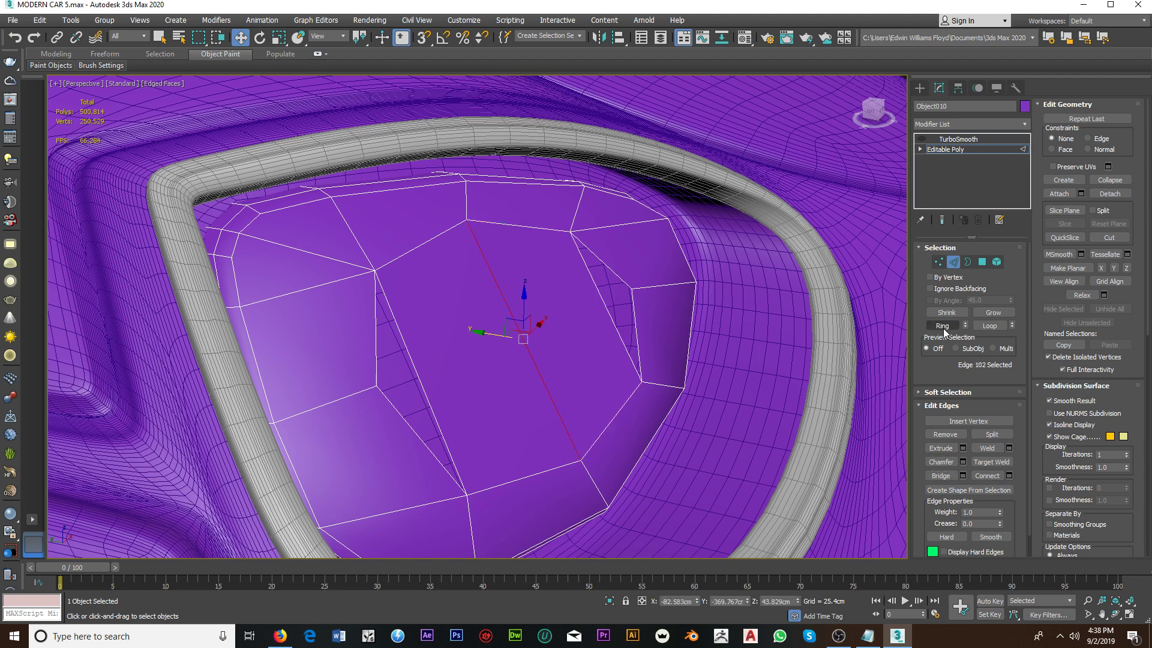
pyautogui.click(1009, 475)
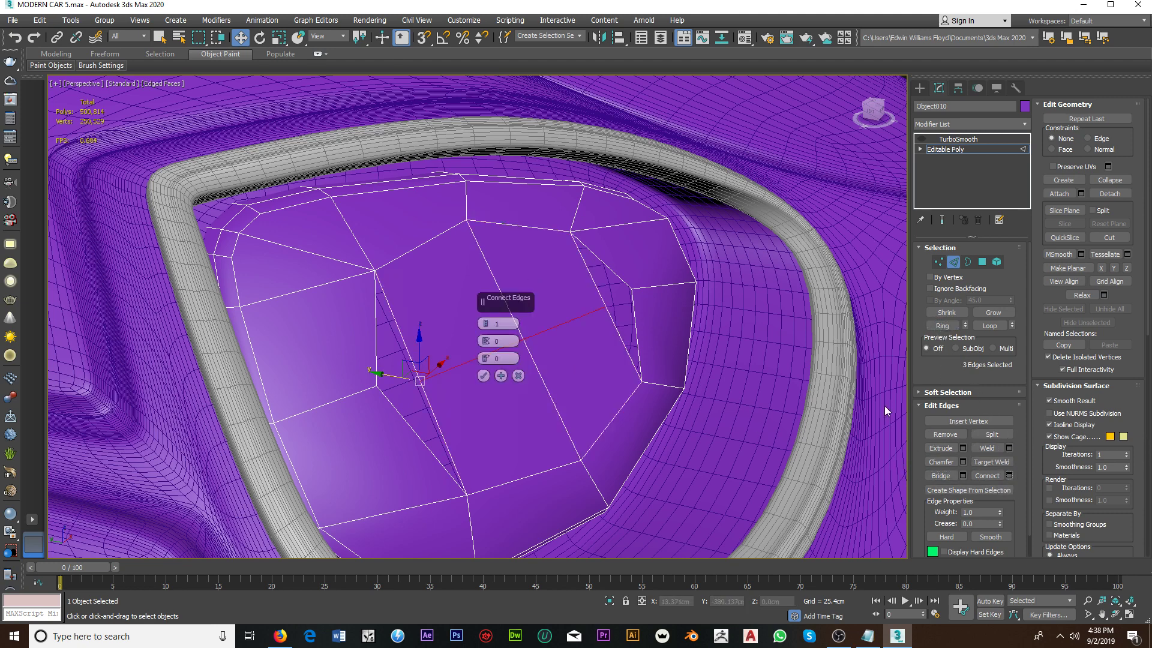
pyautogui.click(484, 376)
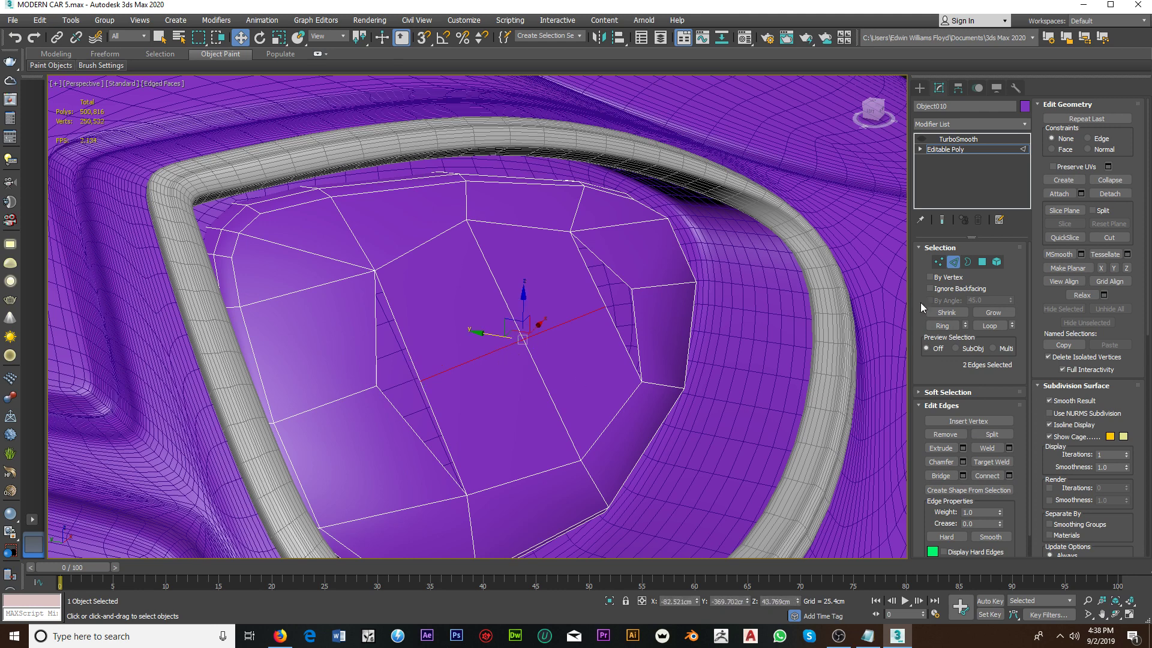
# Step: Target Weld the stray vertex onto its neighbouring vertex
pyautogui.click(938, 262)
pyautogui.rightClick(628, 280)
pyautogui.click(599, 358)
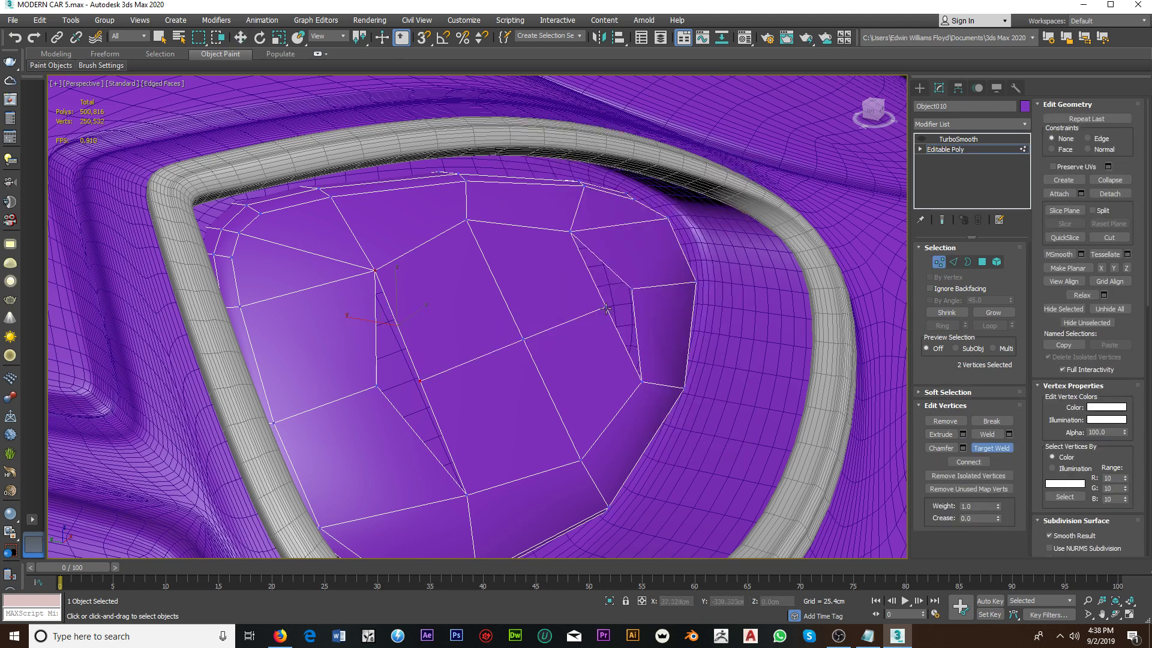
pyautogui.click(627, 293)
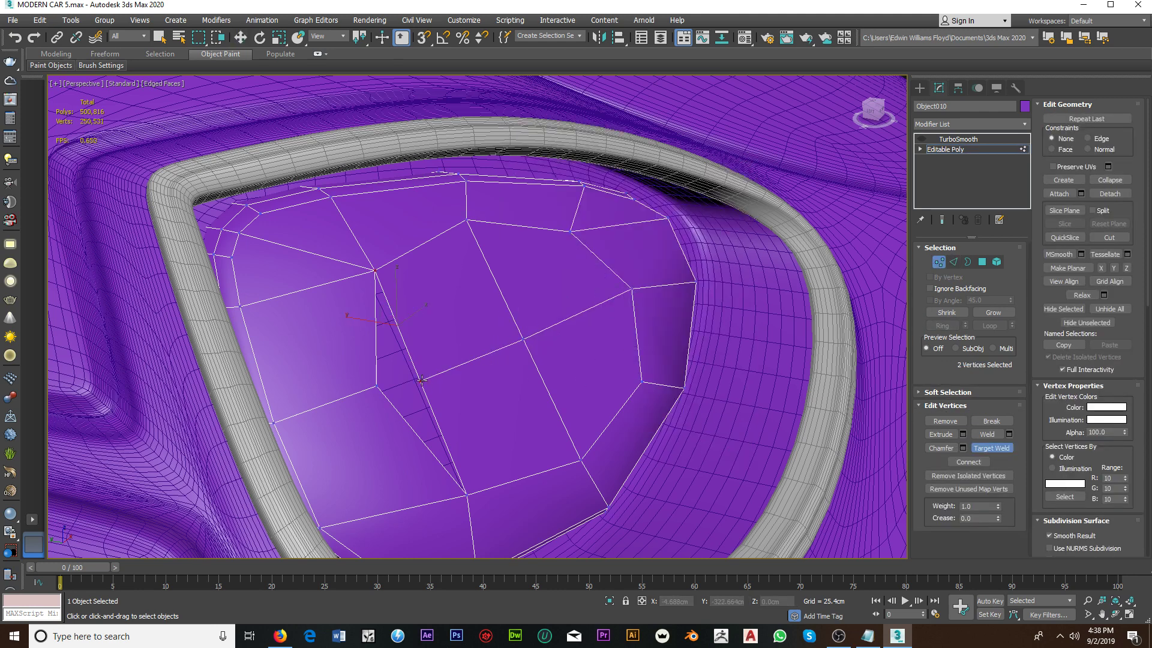
pyautogui.click(377, 384)
pyautogui.keyDown('alt'); pyautogui.moveTo(377, 384); pyautogui.dragTo(561, 380, button='middle'); pyautogui.keyUp('alt')
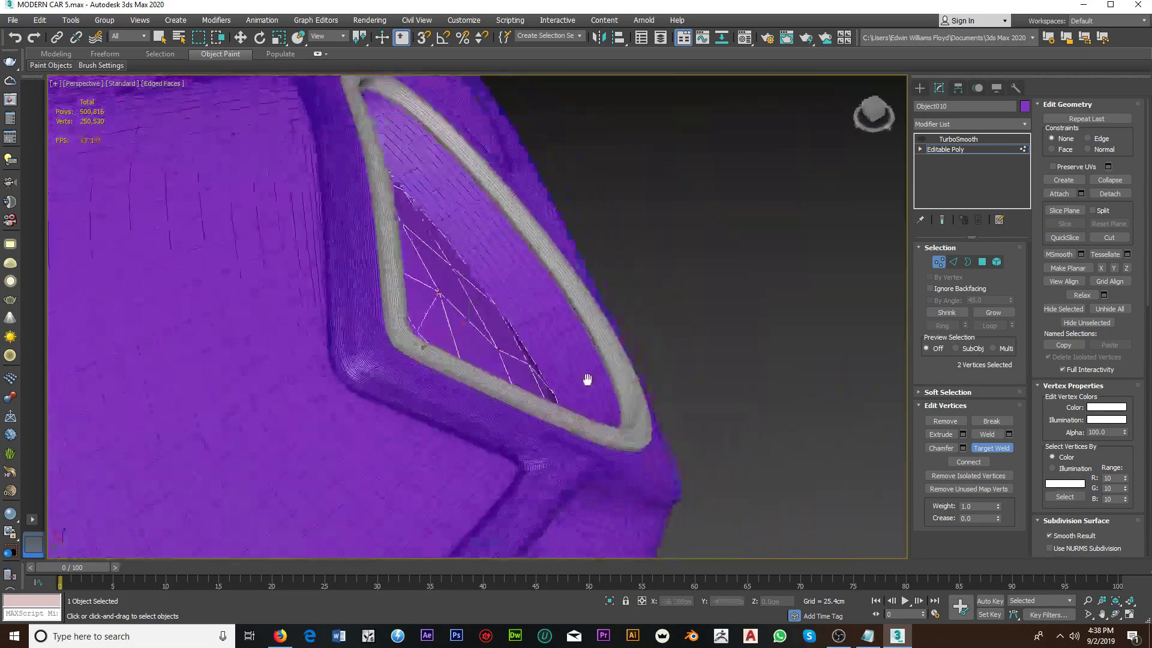
# Step: Inspect the repaired lens from several angles, then return to the lens's top level
pyautogui.press('w')
pyautogui.click(458, 288)
pyautogui.moveTo(458, 288)
pyautogui.keyDown('alt'); pyautogui.mouseDown(button='middle')
pyautogui.moveTo(607, 414)
pyautogui.moveTo(668, 412)
pyautogui.mouseUp(button='middle'); pyautogui.keyUp('alt')
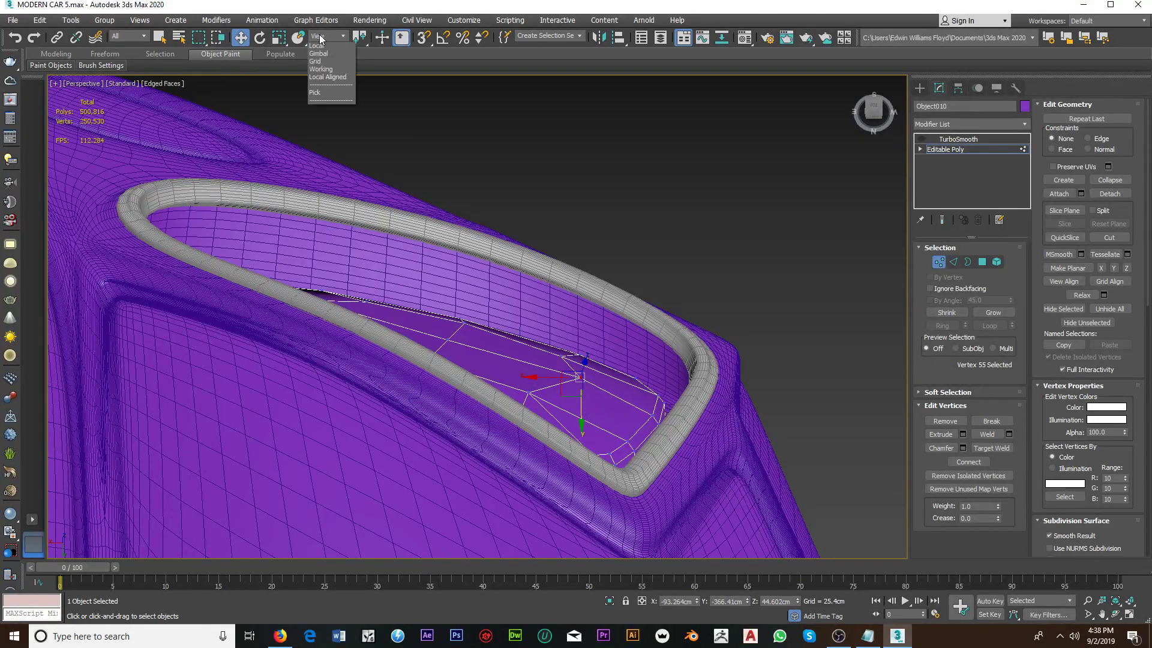
pyautogui.moveTo(519, 290)
pyautogui.keyDown('alt'); pyautogui.mouseDown(button='middle')
pyautogui.moveTo(537, 326)
pyautogui.moveTo(506, 342)
pyautogui.mouseUp(button='middle'); pyautogui.keyUp('alt')
pyautogui.scroll(3, 450, 353)
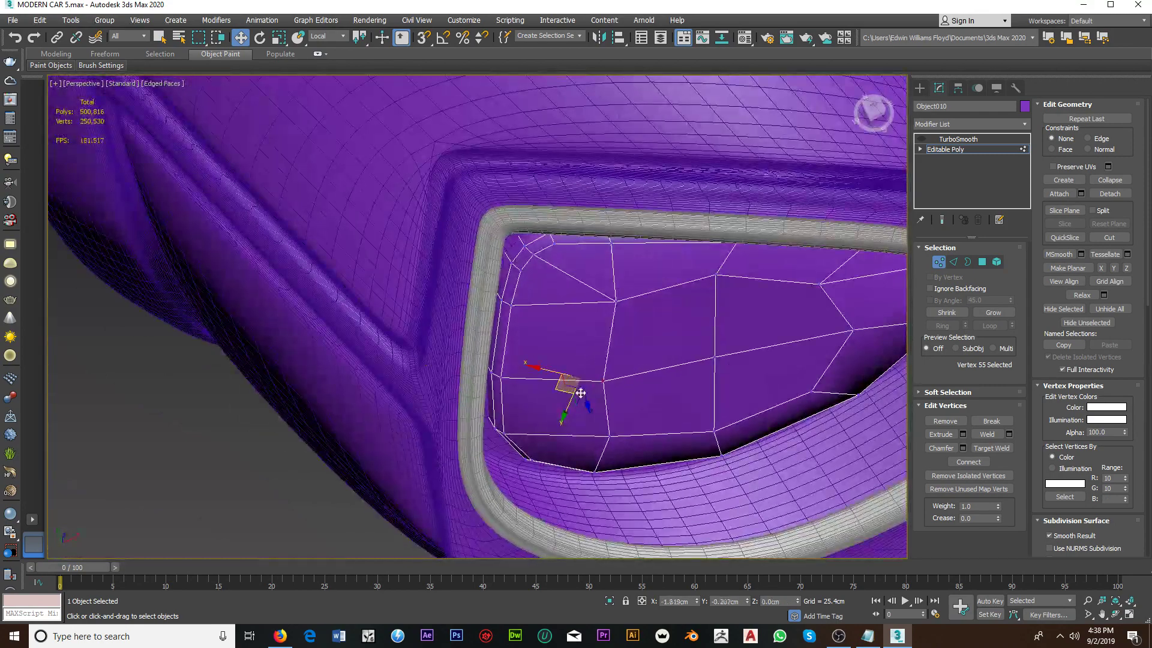
pyautogui.moveTo(663, 381); pyautogui.dragTo(585, 351, button='middle')
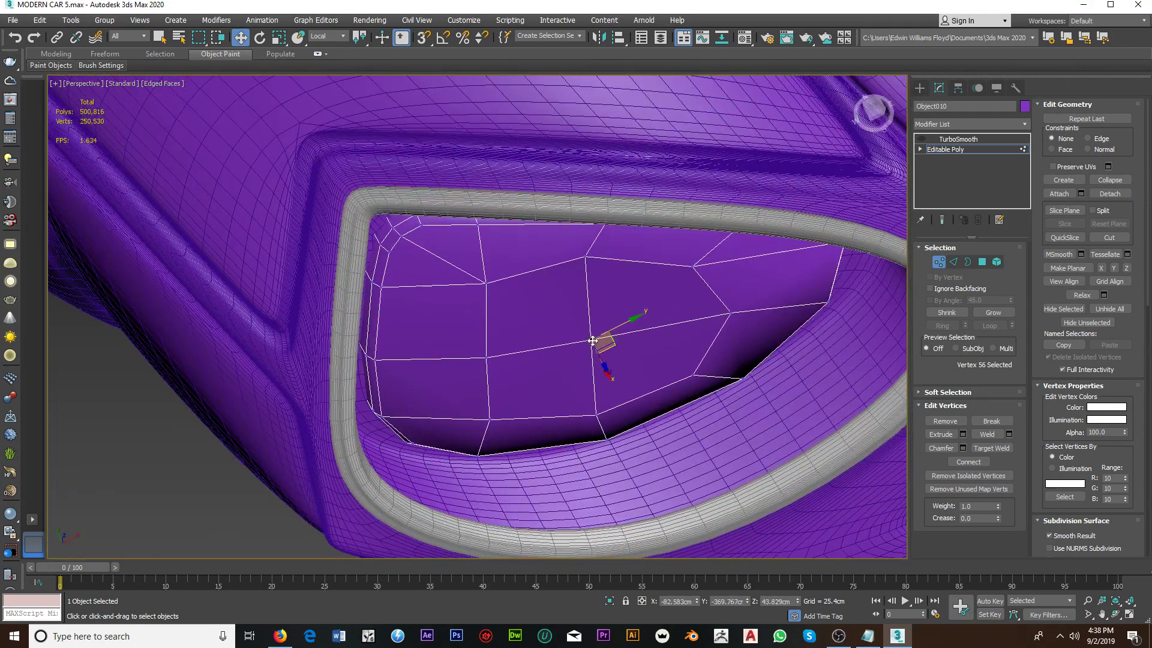
pyautogui.scroll(-4, 593, 340)
pyautogui.moveTo(726, 327)
pyautogui.keyDown('alt'); pyautogui.mouseDown(button='middle')
pyautogui.moveTo(587, 315)
pyautogui.moveTo(588, 250)
pyautogui.moveTo(560, 224)
pyautogui.moveTo(591, 261)
pyautogui.moveTo(514, 275)
pyautogui.mouseUp(button='middle'); pyautogui.keyUp('alt')
pyautogui.scroll(-4, 570, 272)
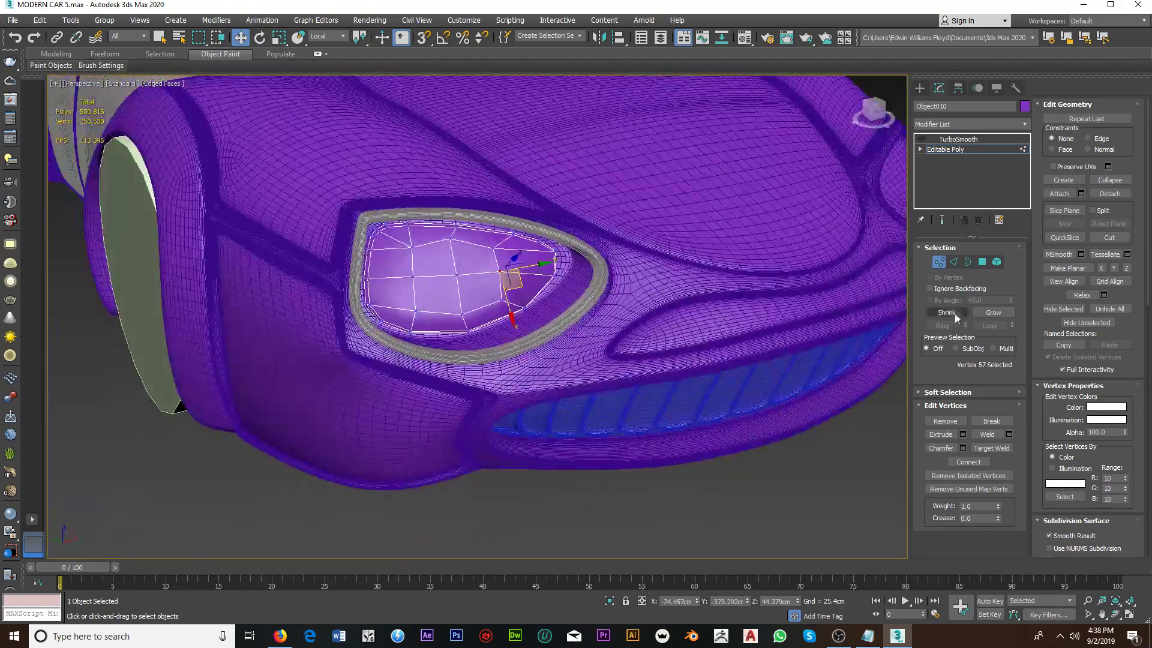
pyautogui.click(941, 264)
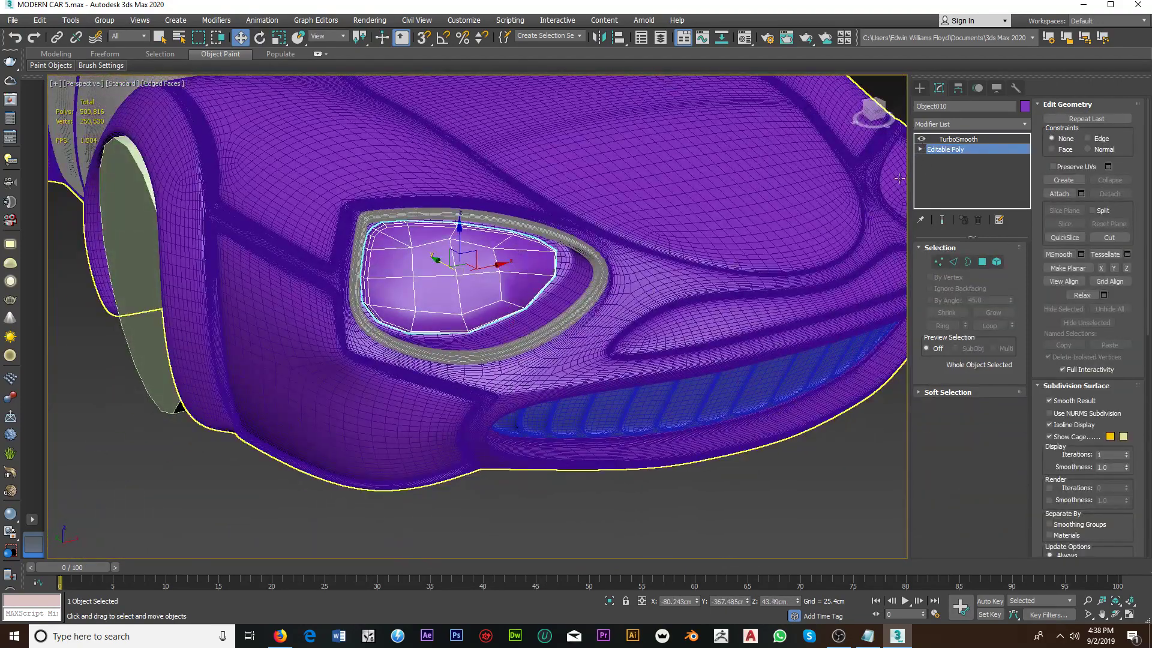
pyautogui.click(951, 140)
pyautogui.keyDown('alt'); pyautogui.moveTo(600, 246); pyautogui.dragTo(674, 243, button='middle'); pyautogui.keyUp('alt')
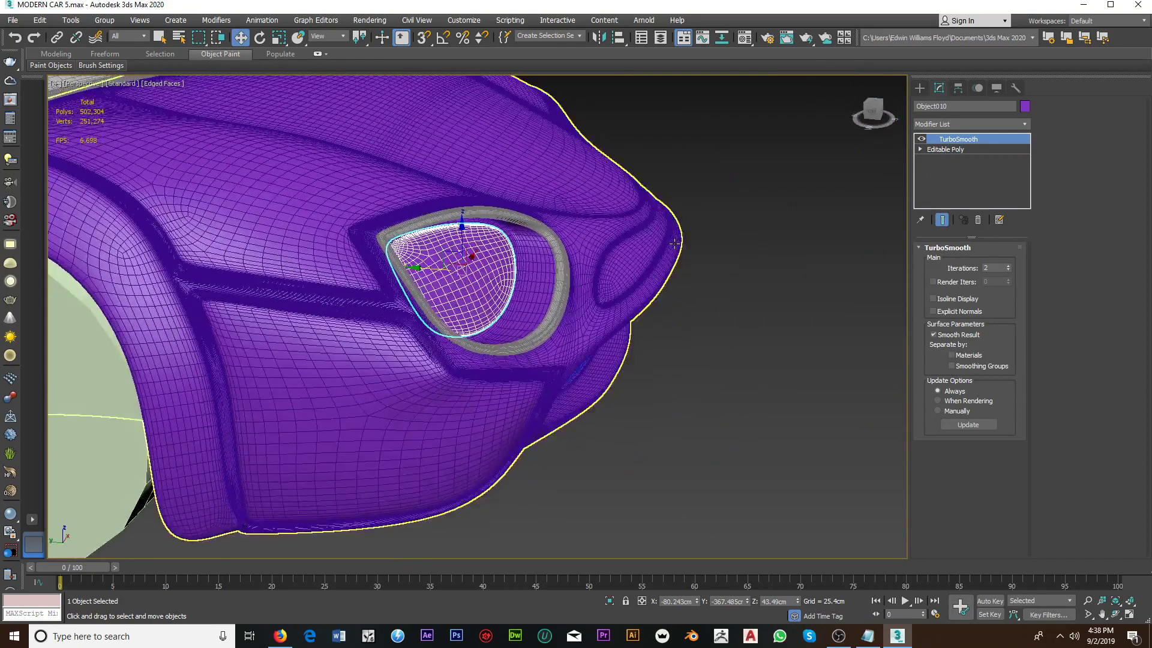
# Step: Toggle viewport shading to Default Shading and back to Edged Faces, and select the headlight ring
pyautogui.click(162, 84)
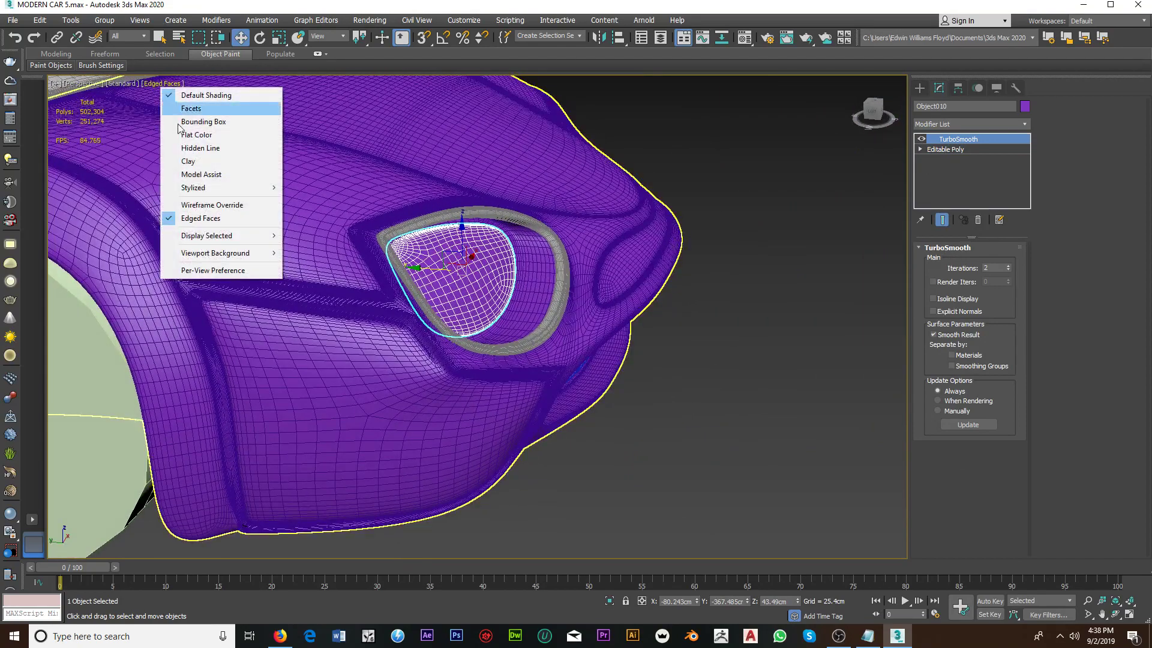
pyautogui.click(200, 219)
pyautogui.moveTo(456, 333)
pyautogui.keyDown('alt'); pyautogui.mouseDown(button='middle')
pyautogui.moveTo(409, 335)
pyautogui.moveTo(483, 342)
pyautogui.mouseUp(button='middle'); pyautogui.keyUp('alt')
pyautogui.scroll(2, 408, 335)
pyautogui.scroll(3, 496, 315)
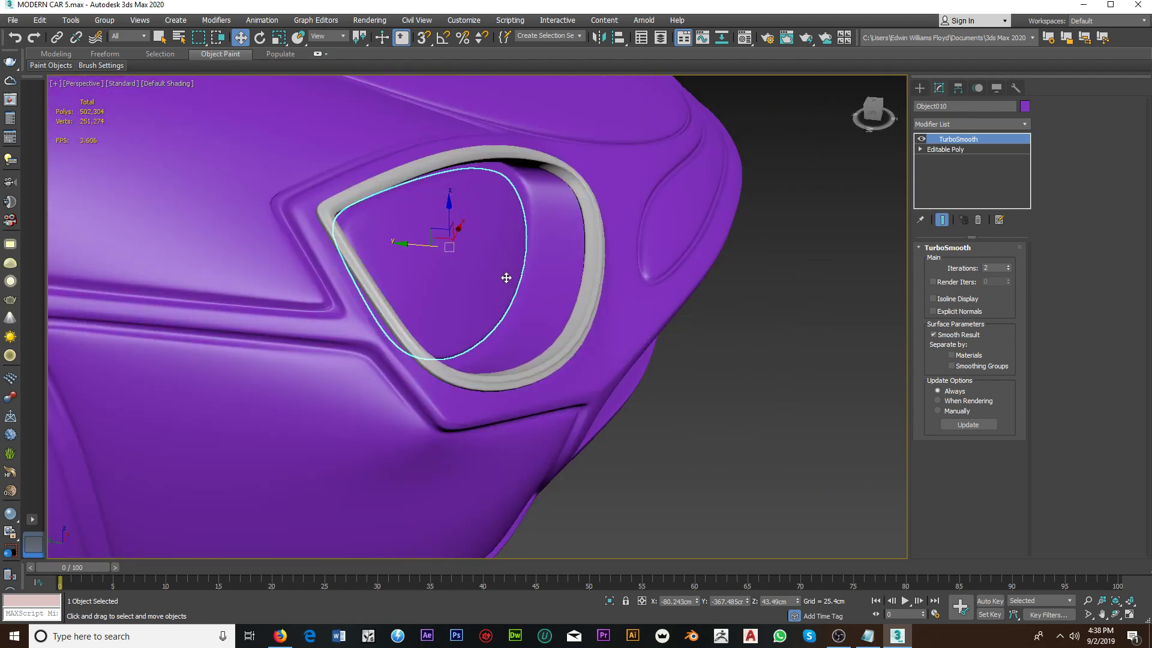
pyautogui.moveTo(360, 243)
pyautogui.keyDown('alt'); pyautogui.mouseDown(button='middle')
pyautogui.moveTo(368, 259)
pyautogui.moveTo(344, 257)
pyautogui.moveTo(372, 267)
pyautogui.mouseUp(button='middle'); pyautogui.keyUp('alt')
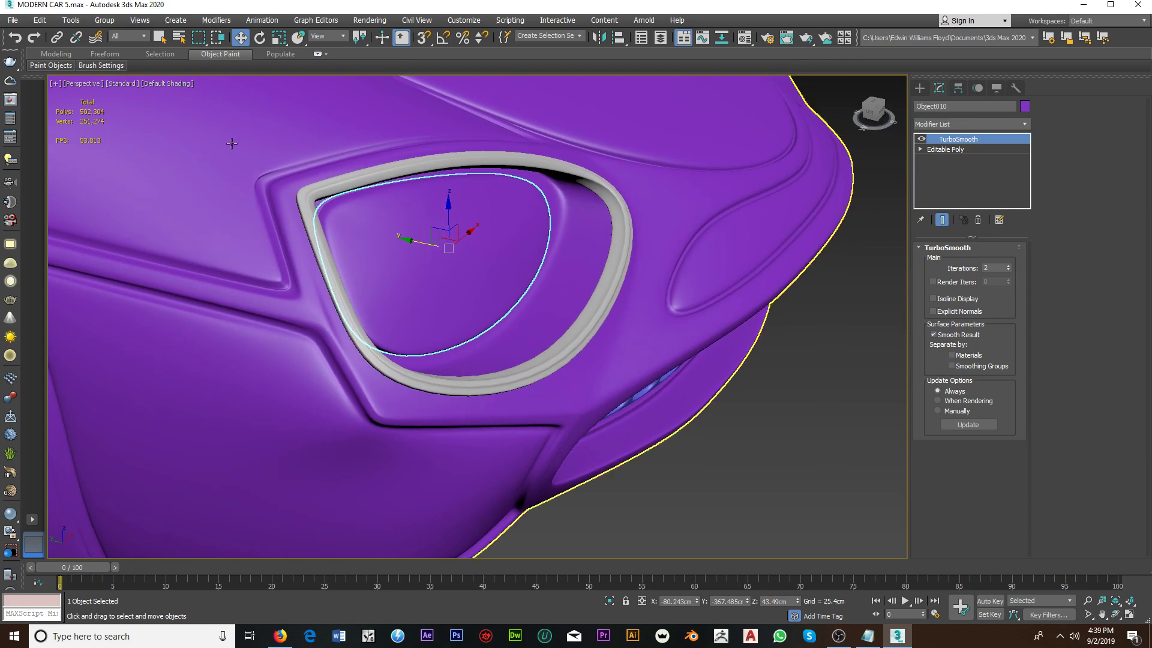
pyautogui.click(176, 84)
pyautogui.click(222, 220)
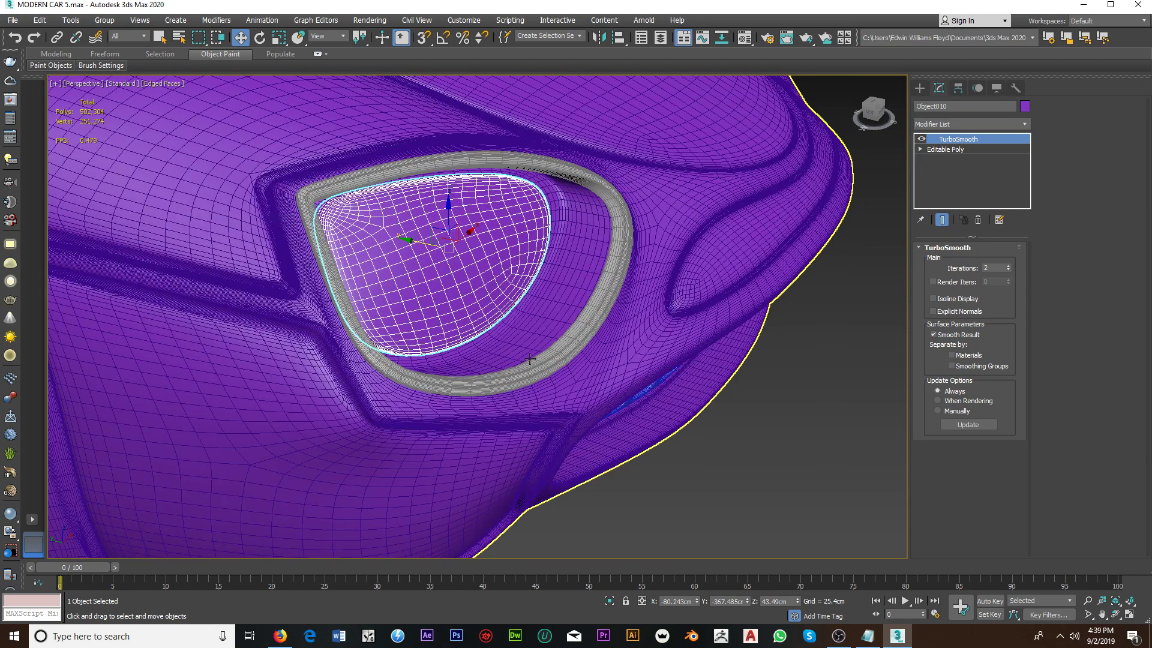
pyautogui.click(551, 361)
# Step: Disable the ring's TurboSmooth display and zoom in on the ring
pyautogui.click(920, 139)
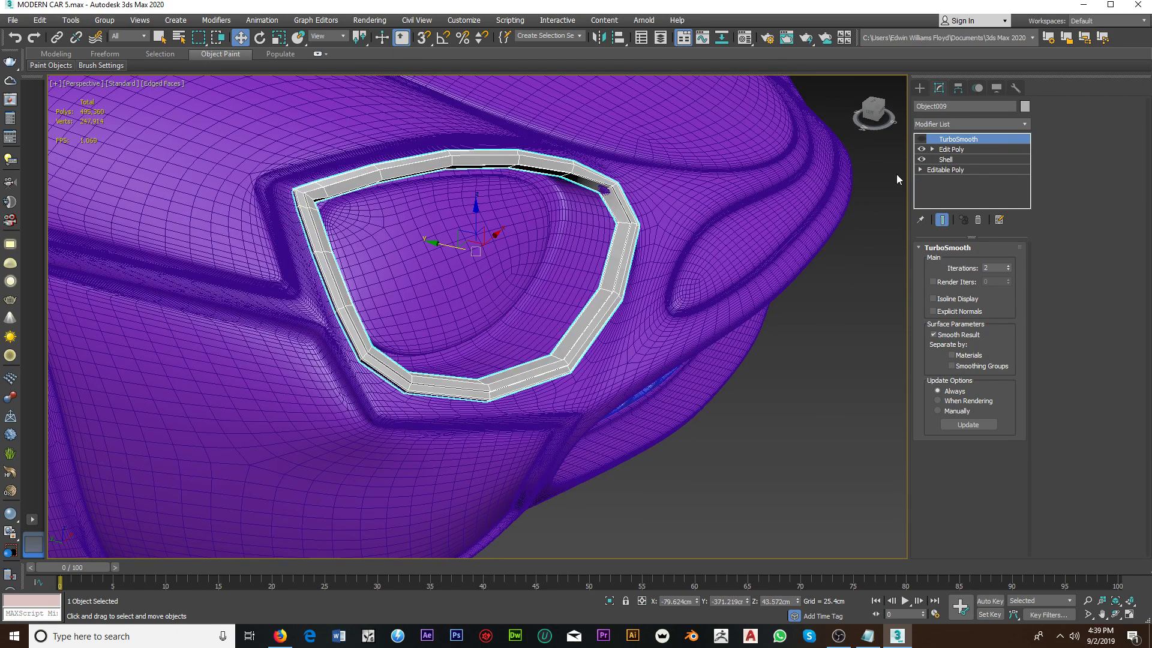
pyautogui.moveTo(492, 270)
pyautogui.keyDown('alt'); pyautogui.mouseDown(button='middle')
pyautogui.moveTo(541, 291)
pyautogui.moveTo(671, 288)
pyautogui.mouseUp(button='middle'); pyautogui.keyUp('alt')
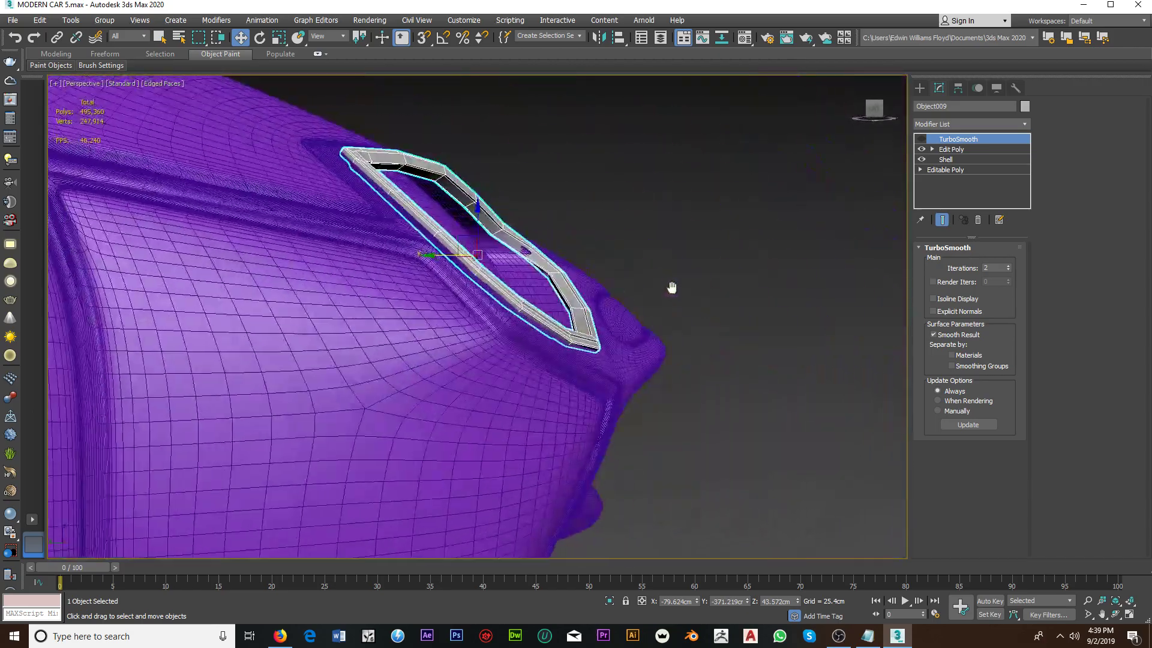
pyautogui.scroll(5, 551, 299)
pyautogui.moveTo(551, 299)
pyautogui.keyDown('alt'); pyautogui.mouseDown(button='middle')
pyautogui.moveTo(551, 335)
pyautogui.moveTo(623, 312)
pyautogui.moveTo(596, 316)
pyautogui.mouseUp(button='middle'); pyautogui.keyUp('alt')
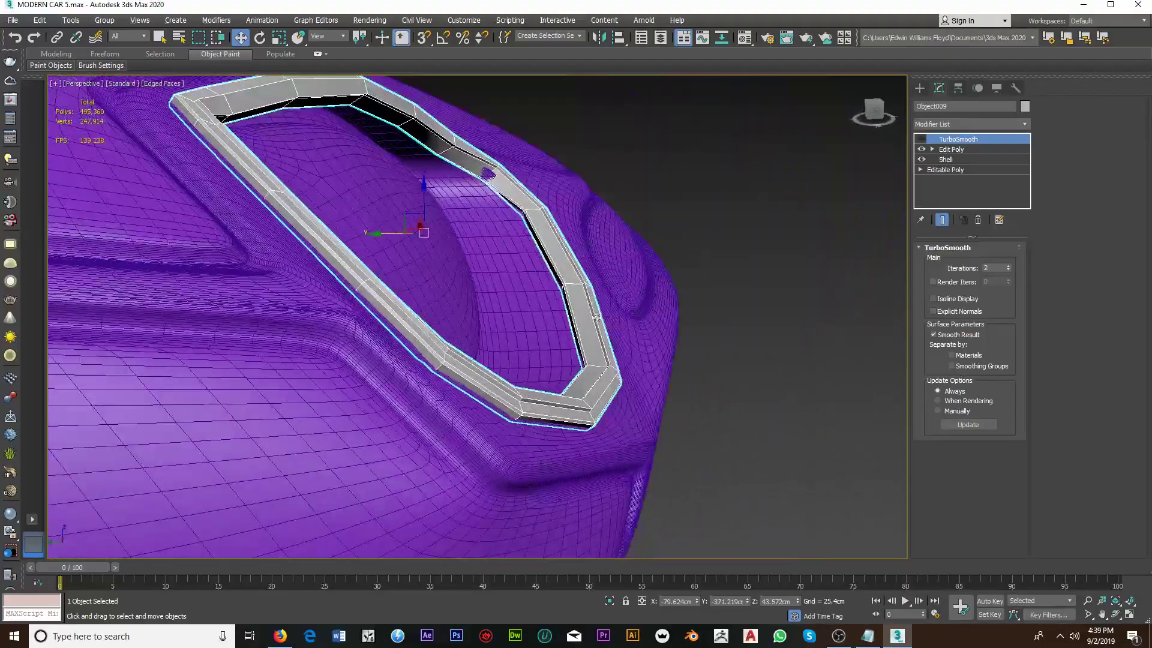
# Step: Select the ring polygons in its Edit Poly modifier, then select the outline Object011
pyautogui.click(954, 149)
pyautogui.click(981, 342)
pyautogui.scroll(5, 556, 276)
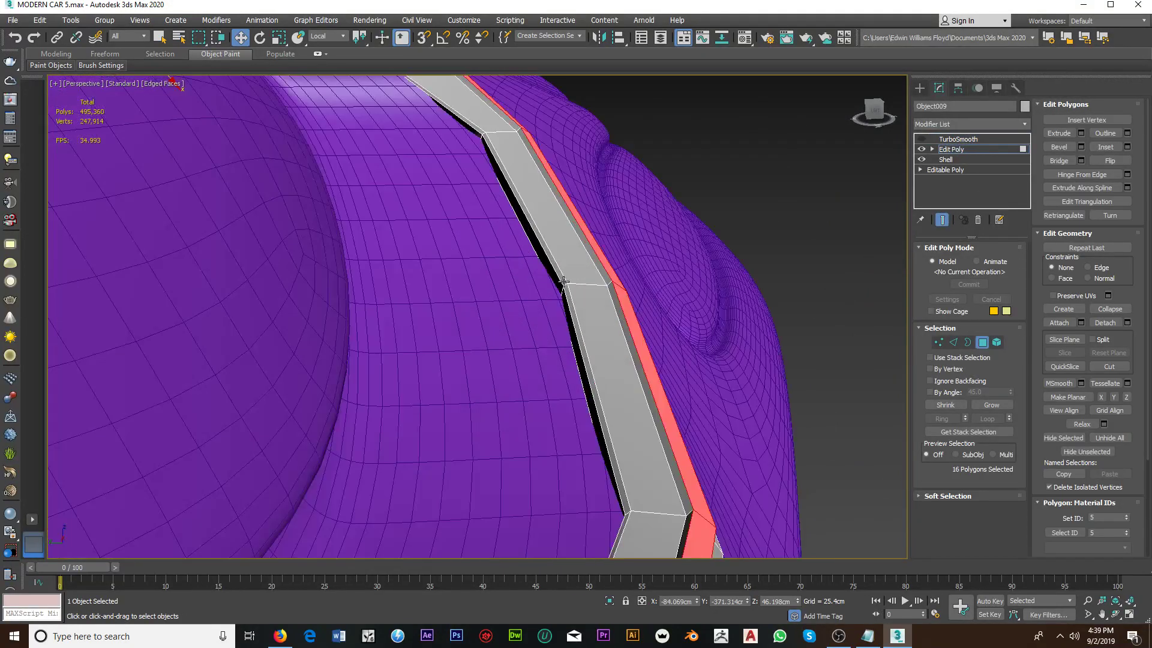
pyautogui.scroll(4, 563, 282)
pyautogui.scroll(-8, 573, 308)
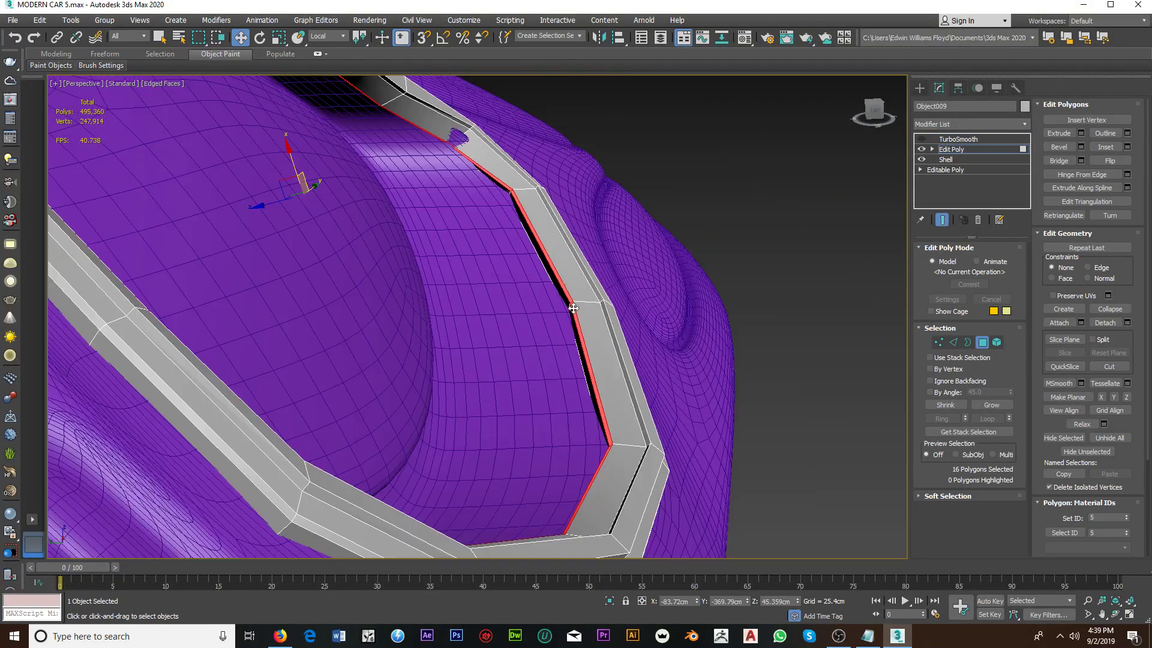
pyautogui.scroll(-4, 516, 300)
pyautogui.scroll(2, 462, 292)
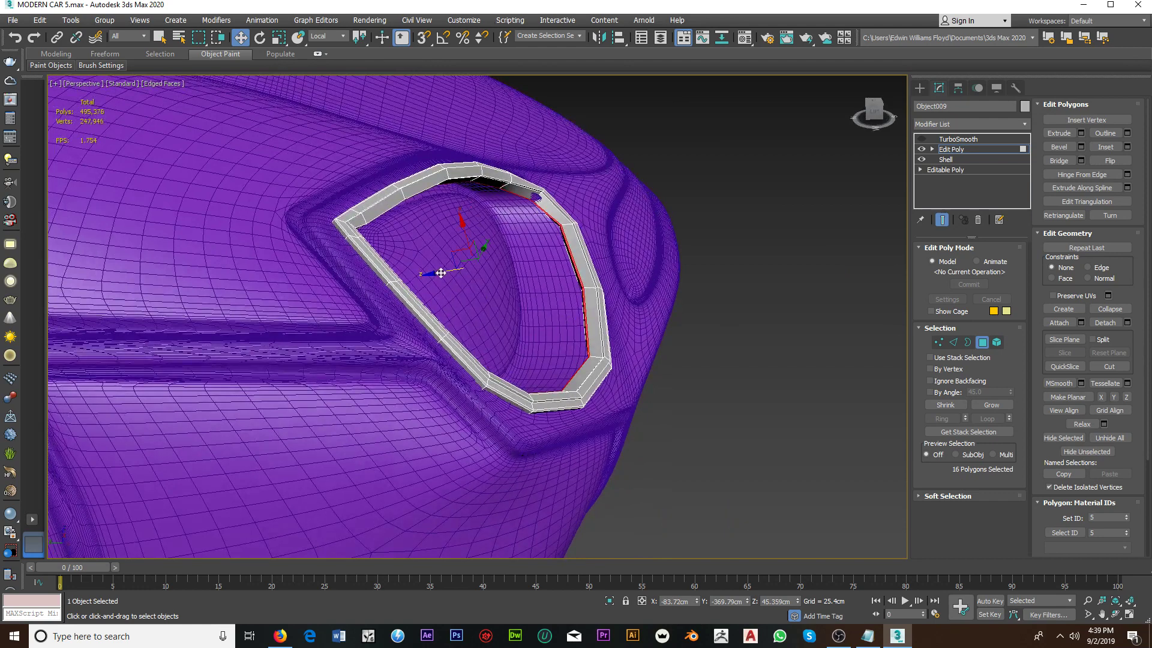
pyautogui.click(624, 330)
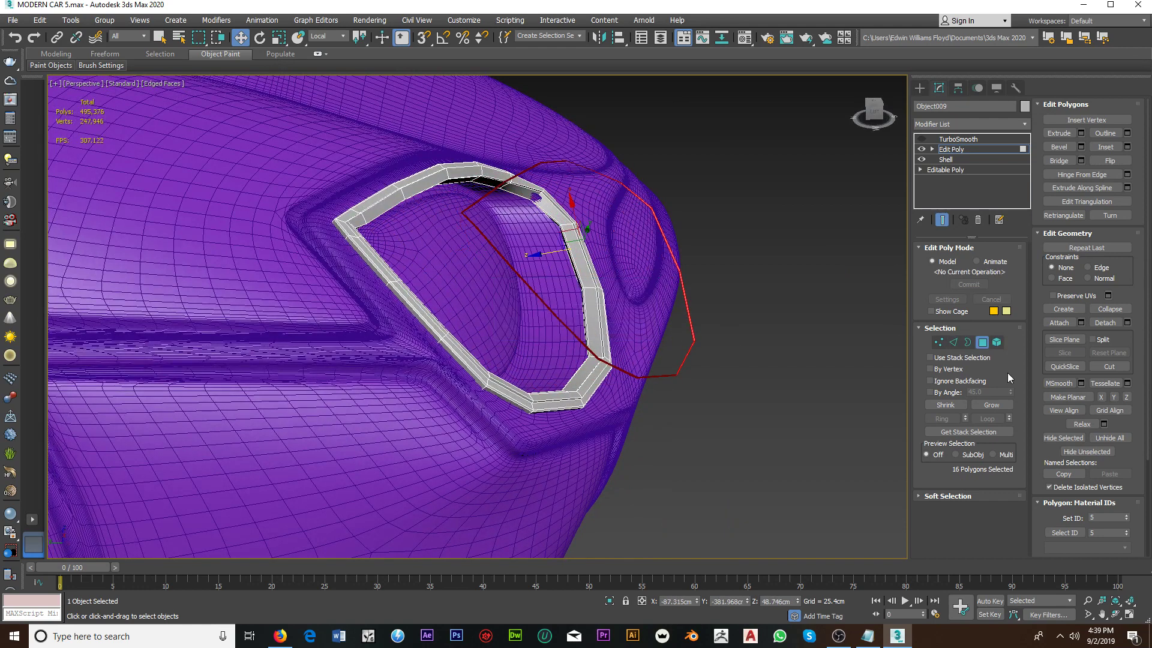
pyautogui.click(982, 343)
pyautogui.click(694, 341)
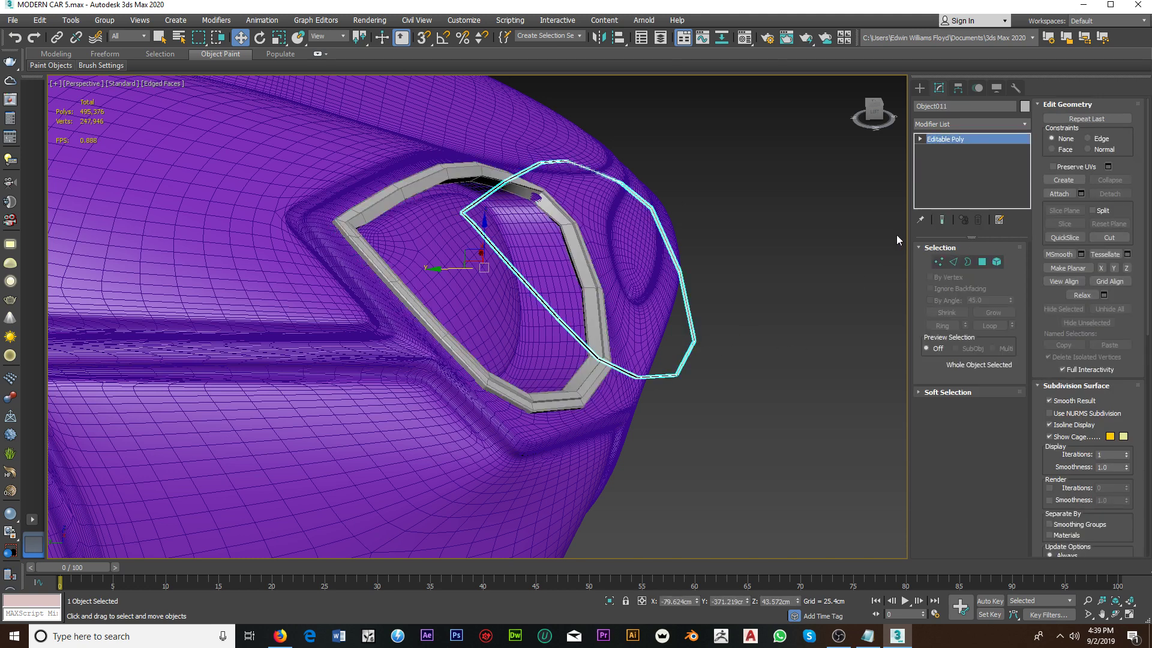
# Step: Add a Cap Holes modifier to Object011 to fill its opening
pyautogui.click(977, 124)
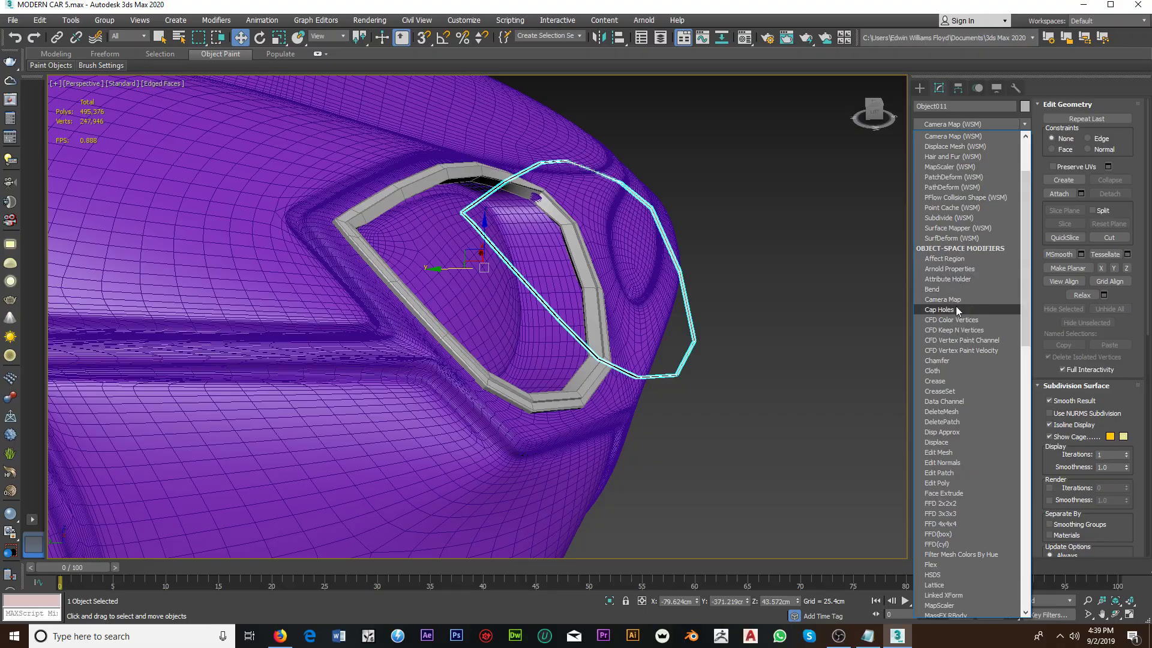
pyautogui.click(956, 307)
pyautogui.moveTo(736, 293)
pyautogui.keyDown('alt'); pyautogui.mouseDown(button='middle')
pyautogui.moveTo(695, 290)
pyautogui.moveTo(655, 226)
pyautogui.moveTo(681, 239)
pyautogui.moveTo(662, 290)
pyautogui.moveTo(638, 304)
pyautogui.moveTo(676, 308)
pyautogui.mouseUp(button='middle'); pyautogui.keyUp('alt')
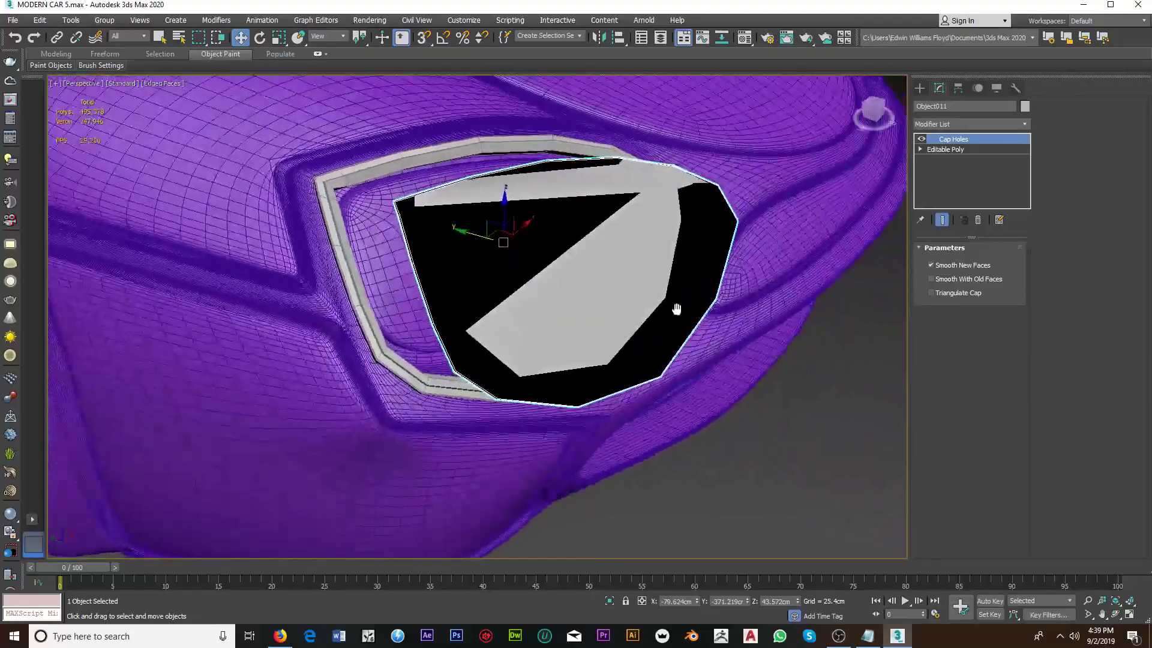
pyautogui.keyDown('alt'); pyautogui.moveTo(772, 224); pyautogui.dragTo(736, 230, button='middle'); pyautogui.keyUp('alt')
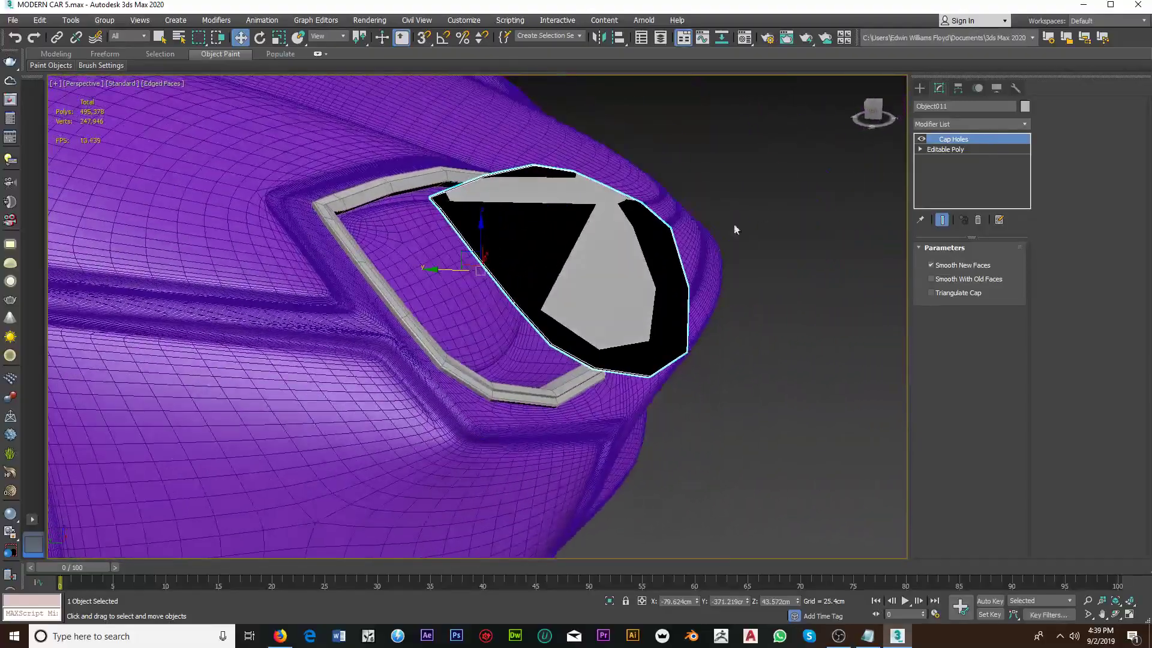
pyautogui.scroll(3, 520, 268)
pyautogui.moveTo(536, 267)
pyautogui.keyDown('alt'); pyautogui.mouseDown(button='middle')
pyautogui.moveTo(493, 275)
pyautogui.moveTo(496, 285)
pyautogui.moveTo(468, 226)
pyautogui.moveTo(535, 320)
pyautogui.mouseUp(button='middle'); pyautogui.keyUp('alt')
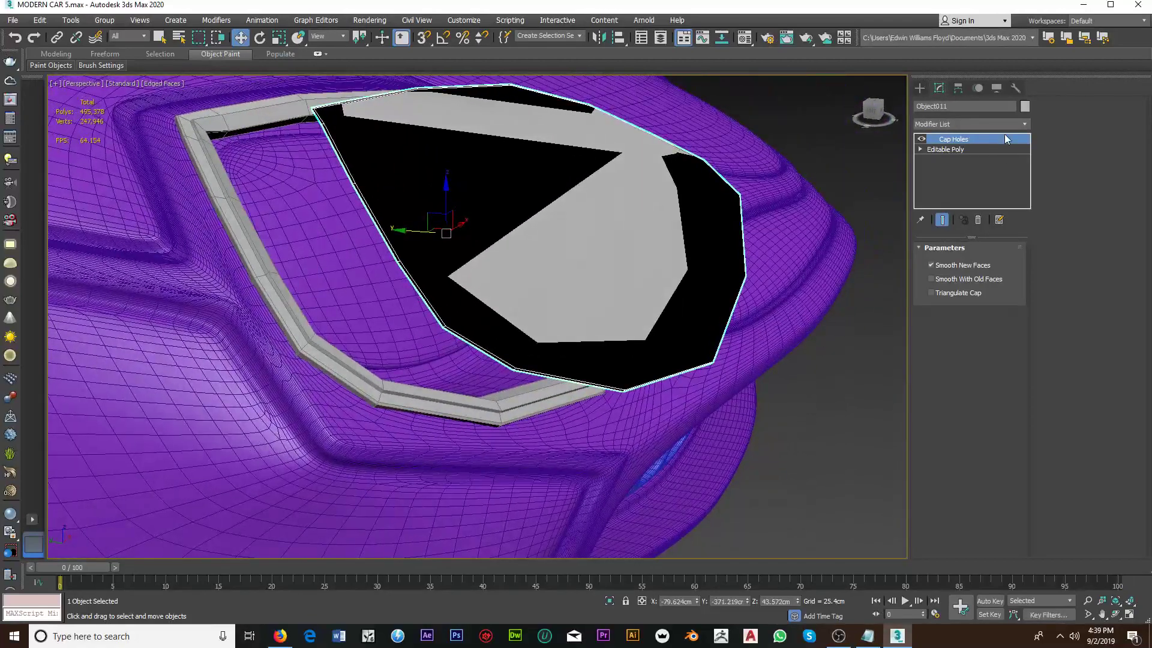
# Step: Stack an Edit Poly modifier on top and enter Vertex sub-object mode
pyautogui.click(987, 124)
pyautogui.click(939, 559)
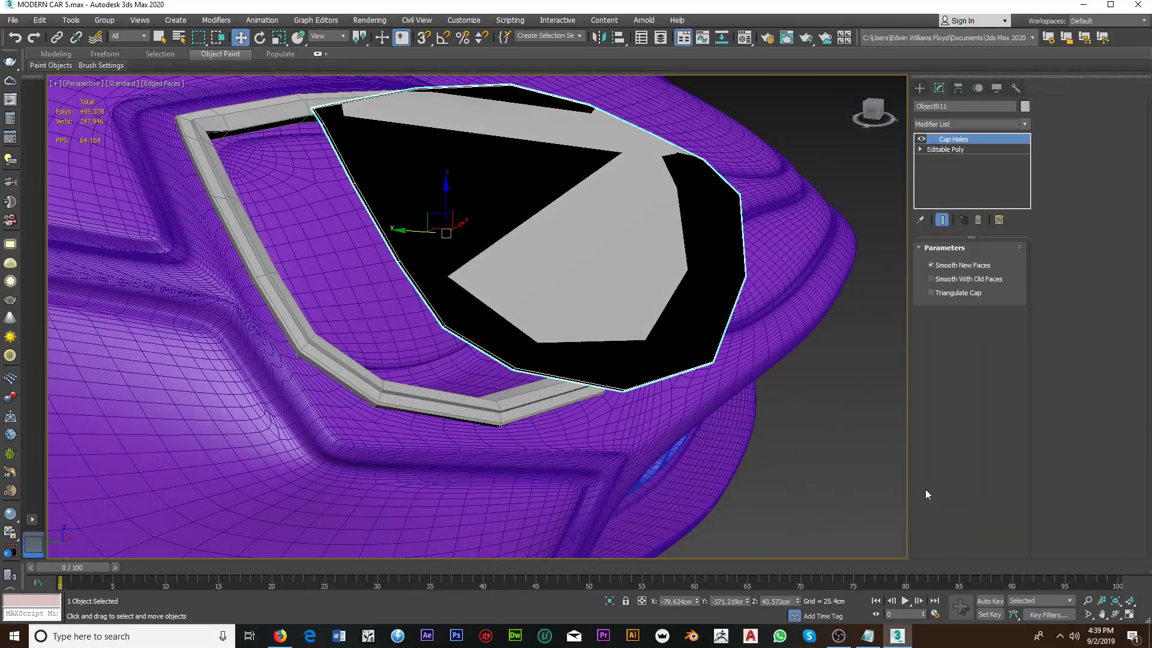
pyautogui.click(939, 342)
pyautogui.scroll(2, 517, 366)
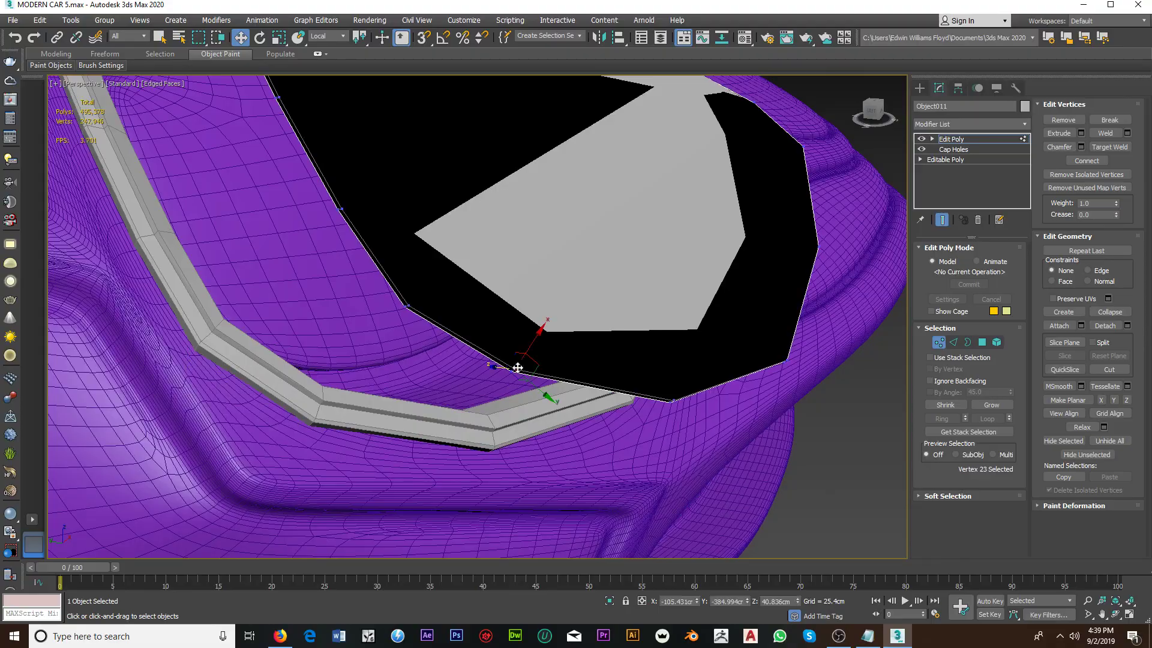
pyautogui.moveTo(517, 367)
pyautogui.keyDown('alt'); pyautogui.mouseDown(button='middle')
pyautogui.moveTo(558, 471)
pyautogui.moveTo(548, 481)
pyautogui.moveTo(514, 464)
pyautogui.mouseUp(button='middle'); pyautogui.keyUp('alt')
# Step: Connect two opposite vertices across the black cap with a new edge
pyautogui.scroll(2, 531, 474)
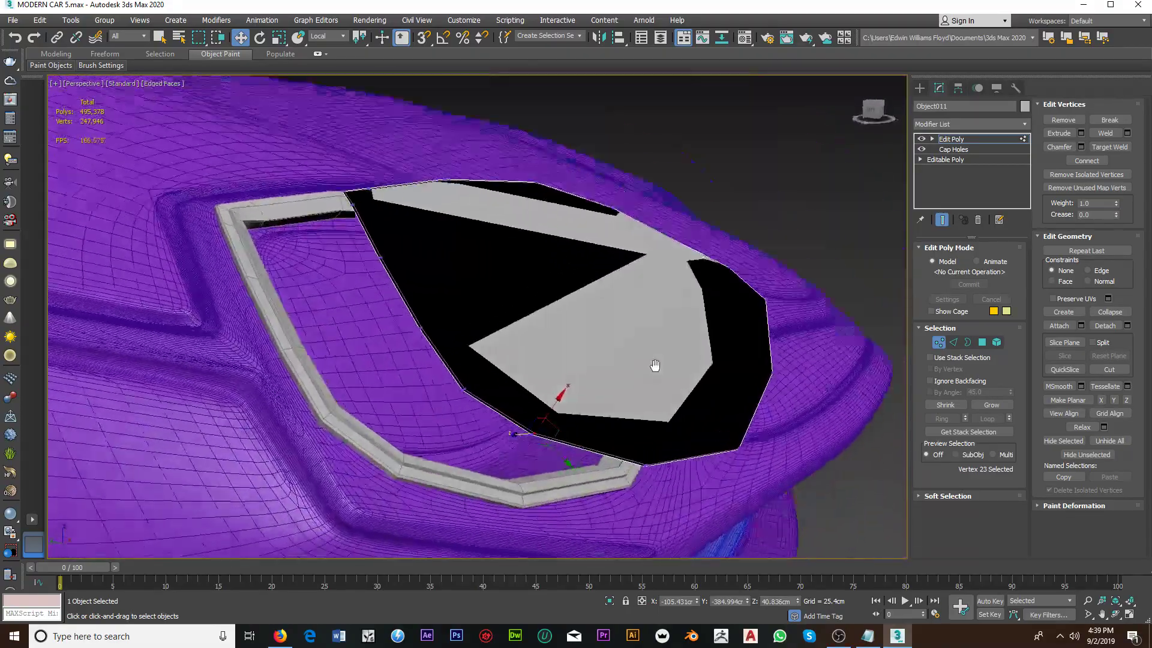
pyautogui.moveTo(654, 365)
pyautogui.keyDown('alt'); pyautogui.mouseDown(button='middle')
pyautogui.moveTo(663, 337)
pyautogui.moveTo(690, 357)
pyautogui.moveTo(570, 381)
pyautogui.moveTo(642, 487)
pyautogui.mouseUp(button='middle'); pyautogui.keyUp('alt')
pyautogui.scroll(2, 636, 379)
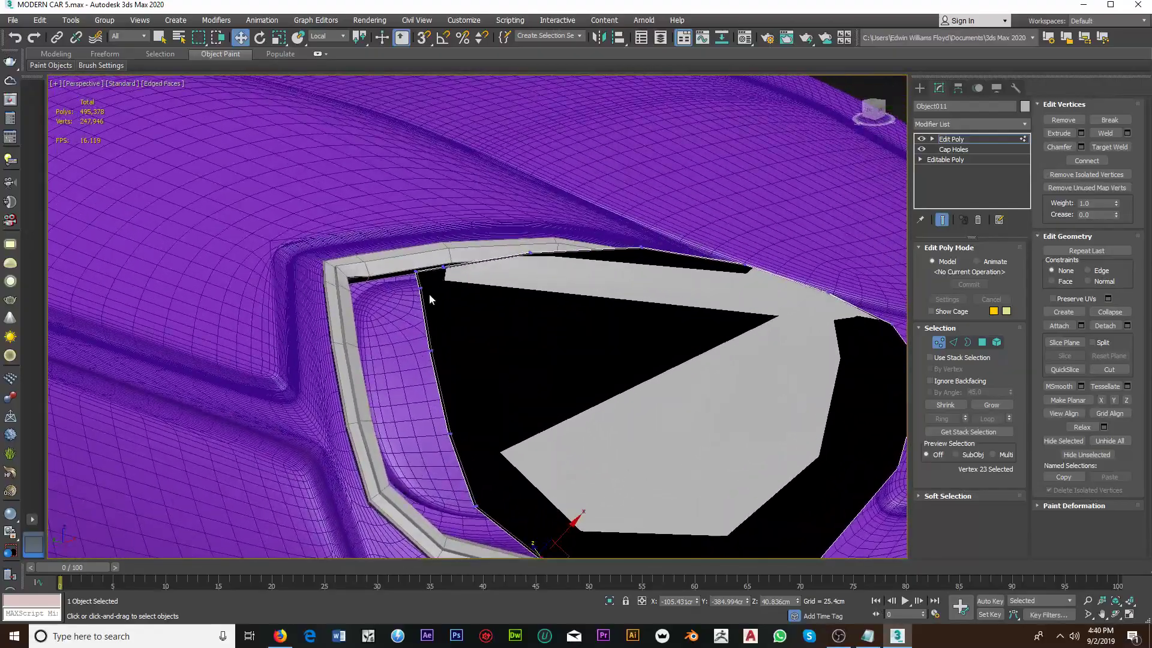
pyautogui.scroll(2, 427, 294)
pyautogui.moveTo(424, 291)
pyautogui.keyDown('alt'); pyautogui.mouseDown(button='middle')
pyautogui.moveTo(566, 381)
pyautogui.moveTo(478, 326)
pyautogui.moveTo(530, 365)
pyautogui.moveTo(467, 416)
pyautogui.mouseUp(button='middle'); pyautogui.keyUp('alt')
pyautogui.scroll(-2, 531, 364)
pyautogui.scroll(2, 584, 377)
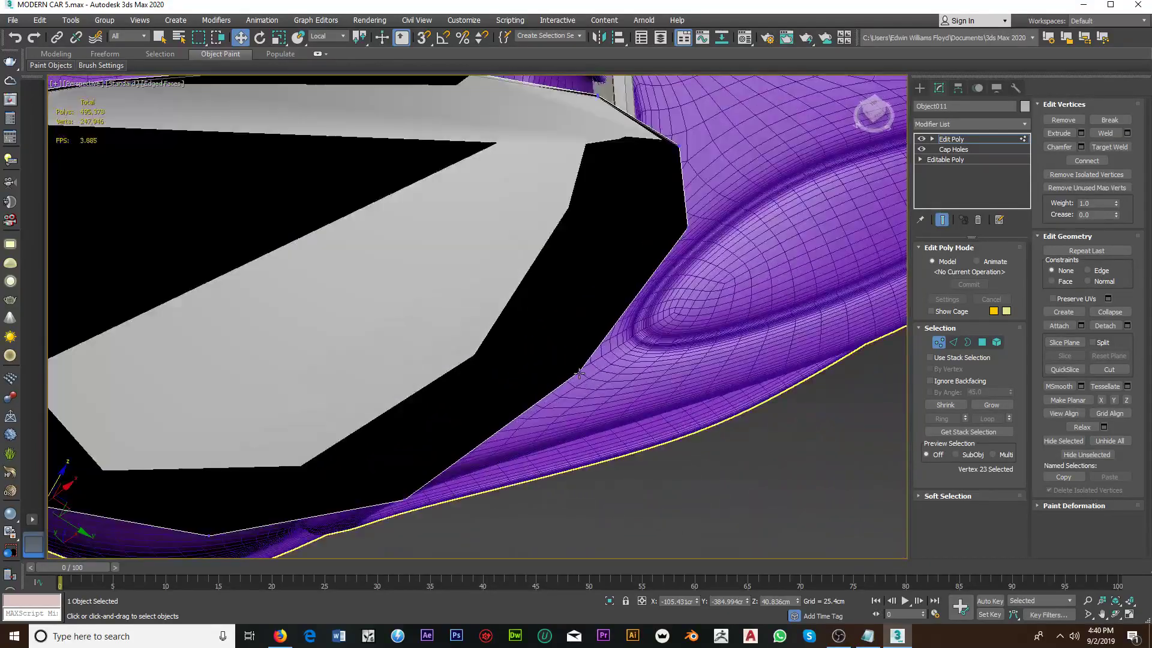
pyautogui.click(581, 376)
pyautogui.scroll(2, 609, 344)
pyautogui.keyDown('alt'); pyautogui.moveTo(593, 218); pyautogui.dragTo(581, 260, button='middle'); pyautogui.keyUp('alt')
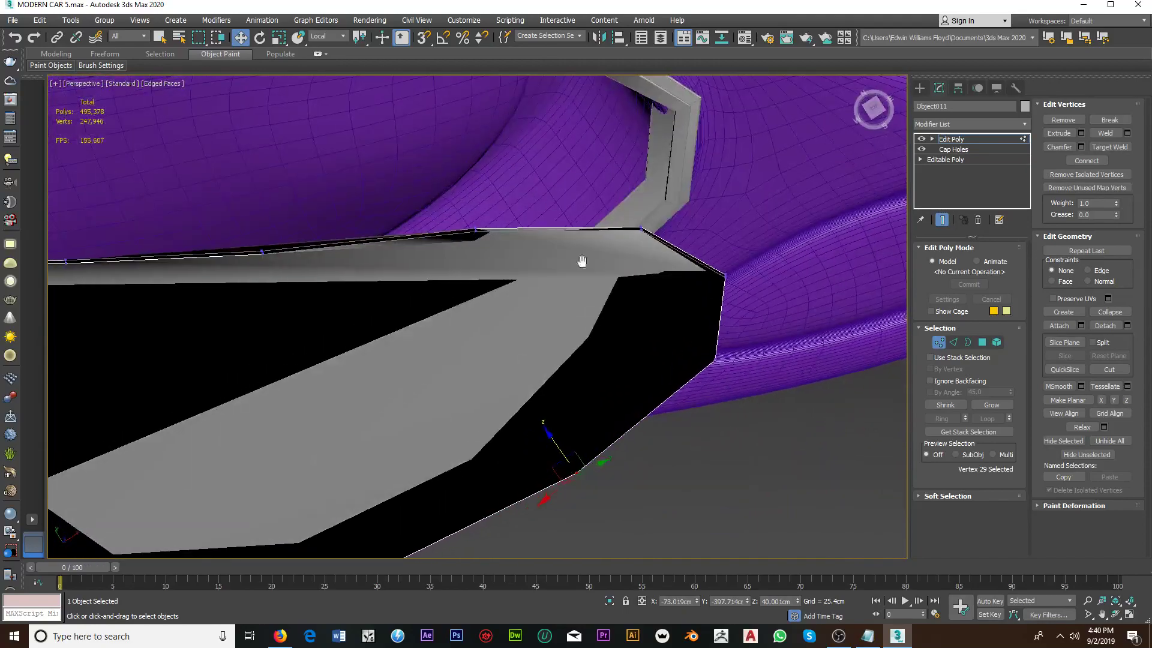
pyautogui.keyDown('ctrl'); pyautogui.click(640, 234); pyautogui.keyUp('ctrl')
pyautogui.rightClick(650, 290)
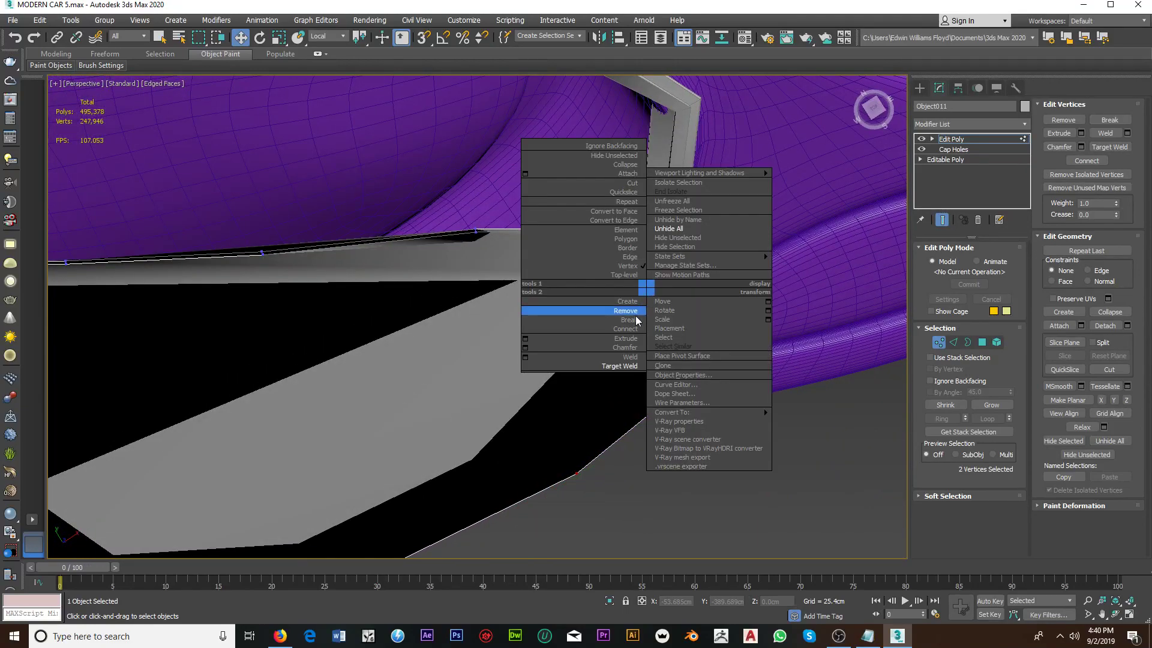
pyautogui.click(625, 342)
# Step: Add a second connecting edge between the selected cap vertices
pyautogui.moveTo(625, 335)
pyautogui.keyDown('alt'); pyautogui.mouseDown(button='middle')
pyautogui.moveTo(612, 349)
pyautogui.moveTo(619, 199)
pyautogui.moveTo(585, 251)
pyautogui.mouseUp(button='middle'); pyautogui.keyUp('alt')
pyautogui.scroll(2, 462, 381)
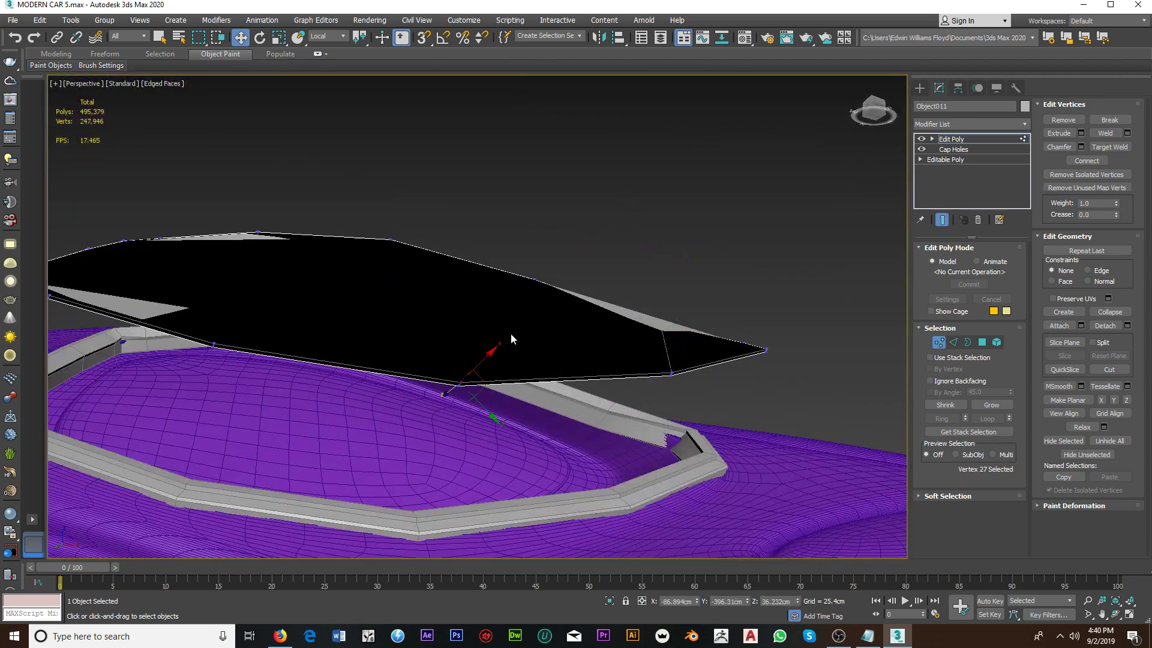
pyautogui.moveTo(511, 339)
pyautogui.keyDown('alt'); pyautogui.mouseDown(button='middle')
pyautogui.moveTo(512, 378)
pyautogui.moveTo(578, 237)
pyautogui.moveTo(546, 306)
pyautogui.moveTo(519, 232)
pyautogui.mouseUp(button='middle'); pyautogui.keyUp('alt')
pyautogui.scroll(5, 548, 244)
pyautogui.scroll(-5, 547, 242)
pyautogui.scroll(3, 519, 232)
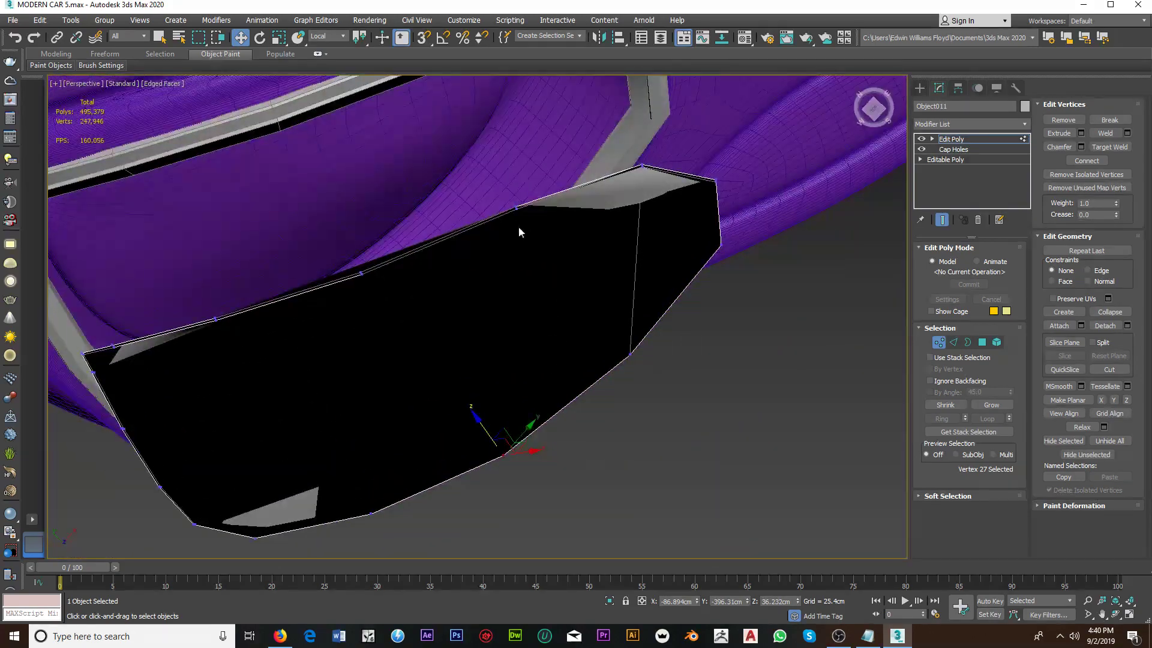
pyautogui.scroll(2, 518, 216)
pyautogui.rightClick(549, 239)
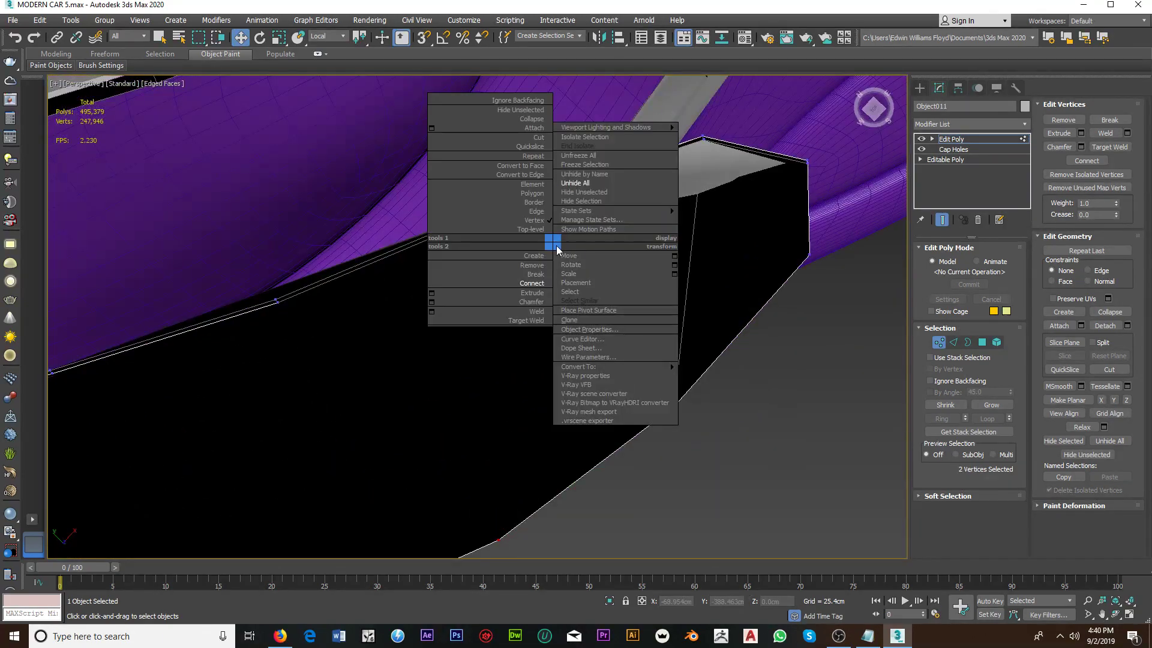
pyautogui.click(536, 288)
# Step: Connect a vertex on the cap's upper edge with another, adding a third edge
pyautogui.click(537, 286)
pyautogui.scroll(-4, 537, 286)
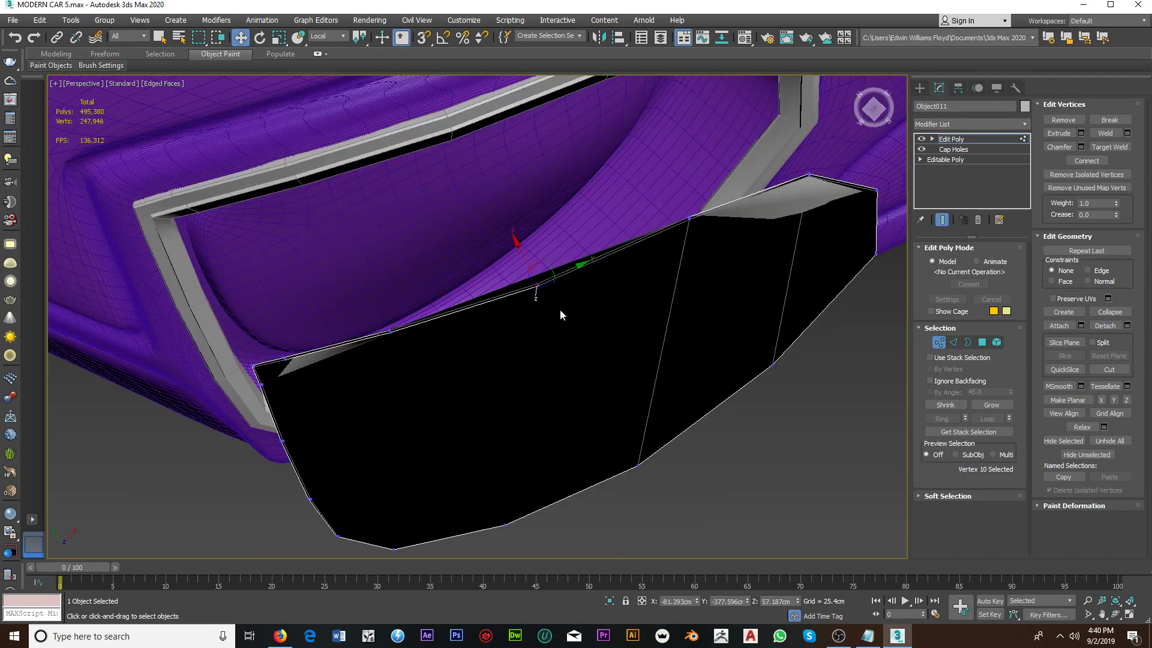
pyautogui.moveTo(560, 309)
pyautogui.keyDown('alt'); pyautogui.mouseDown(button='middle')
pyautogui.moveTo(564, 258)
pyautogui.moveTo(552, 282)
pyautogui.moveTo(585, 405)
pyautogui.mouseUp(button='middle'); pyautogui.keyUp('alt')
pyautogui.scroll(4, 539, 281)
pyautogui.scroll(-4, 546, 290)
pyautogui.scroll(4, 576, 495)
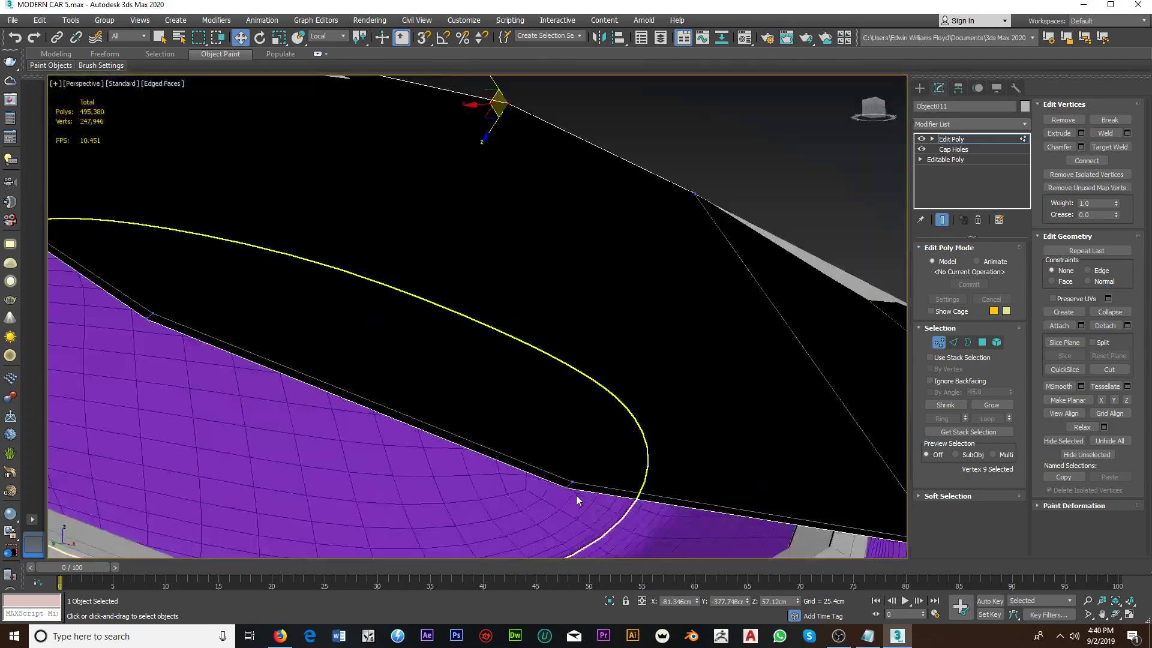
pyautogui.rightClick(633, 408)
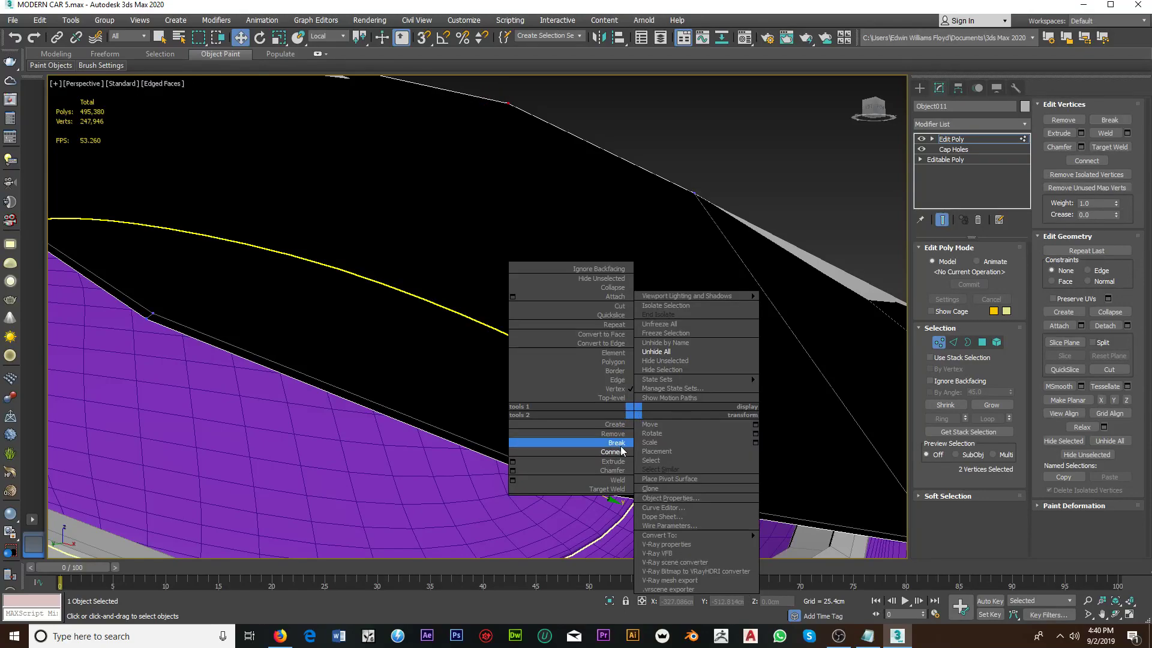
pyautogui.click(594, 444)
# Step: Join two more cap vertices with a fourth diagonal connecting edge
pyautogui.scroll(-3, 619, 449)
pyautogui.moveTo(619, 449)
pyautogui.mouseDown(button='middle')
pyautogui.moveTo(670, 414)
pyautogui.moveTo(591, 324)
pyautogui.moveTo(576, 218)
pyautogui.mouseUp(button='middle')
pyautogui.scroll(-1, 579, 384)
pyautogui.scroll(3, 585, 387)
pyautogui.scroll(-3, 588, 389)
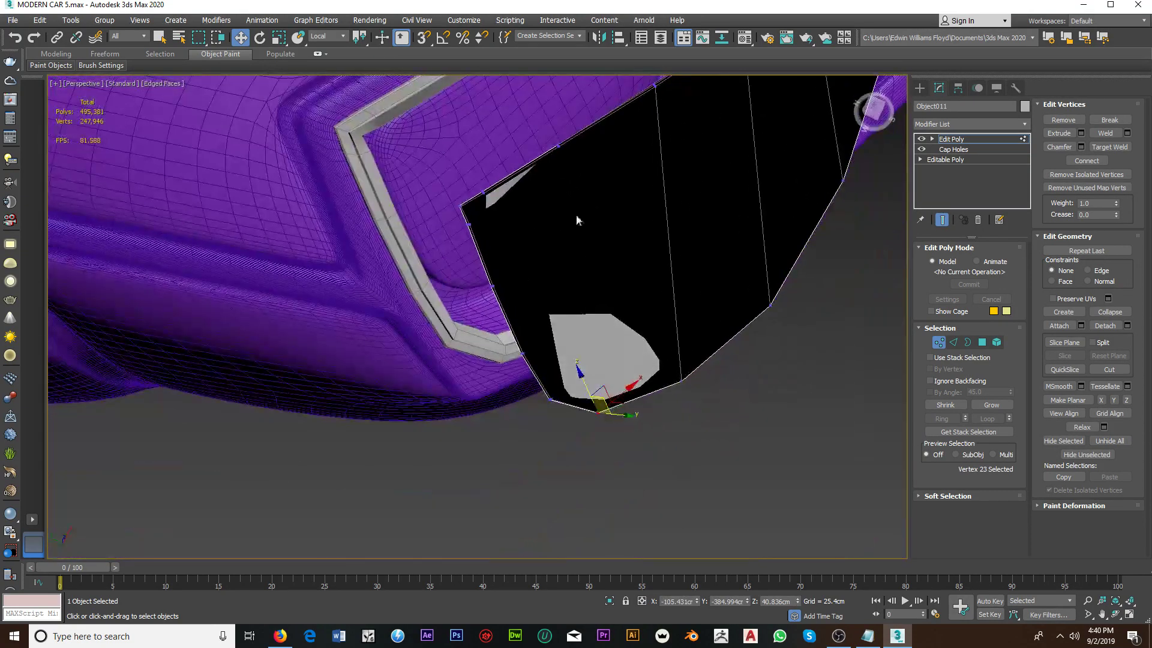
pyautogui.scroll(4, 576, 219)
pyautogui.rightClick(574, 185)
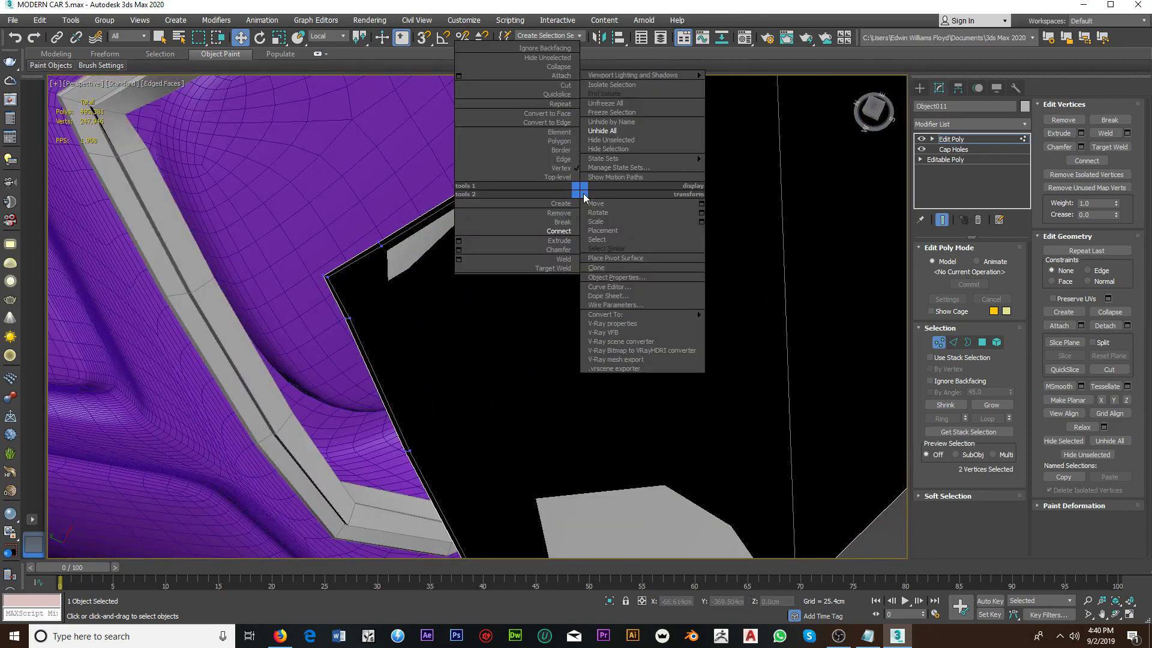
pyautogui.click(559, 232)
pyautogui.scroll(-3, 559, 232)
pyautogui.scroll(-2, 559, 232)
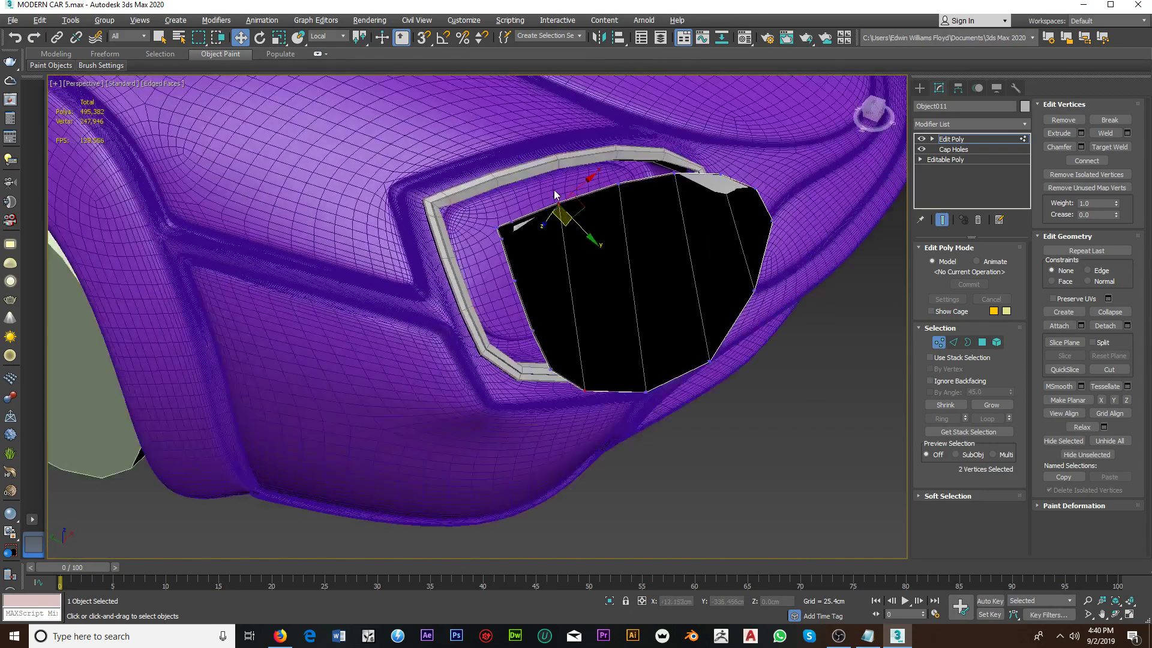
pyautogui.moveTo(554, 190)
pyautogui.keyDown('alt'); pyautogui.mouseDown(button='middle')
pyautogui.moveTo(583, 216)
pyautogui.moveTo(671, 185)
pyautogui.moveTo(639, 180)
pyautogui.moveTo(581, 107)
pyautogui.moveTo(522, 137)
pyautogui.moveTo(490, 178)
pyautogui.mouseUp(button='middle'); pyautogui.keyUp('alt')
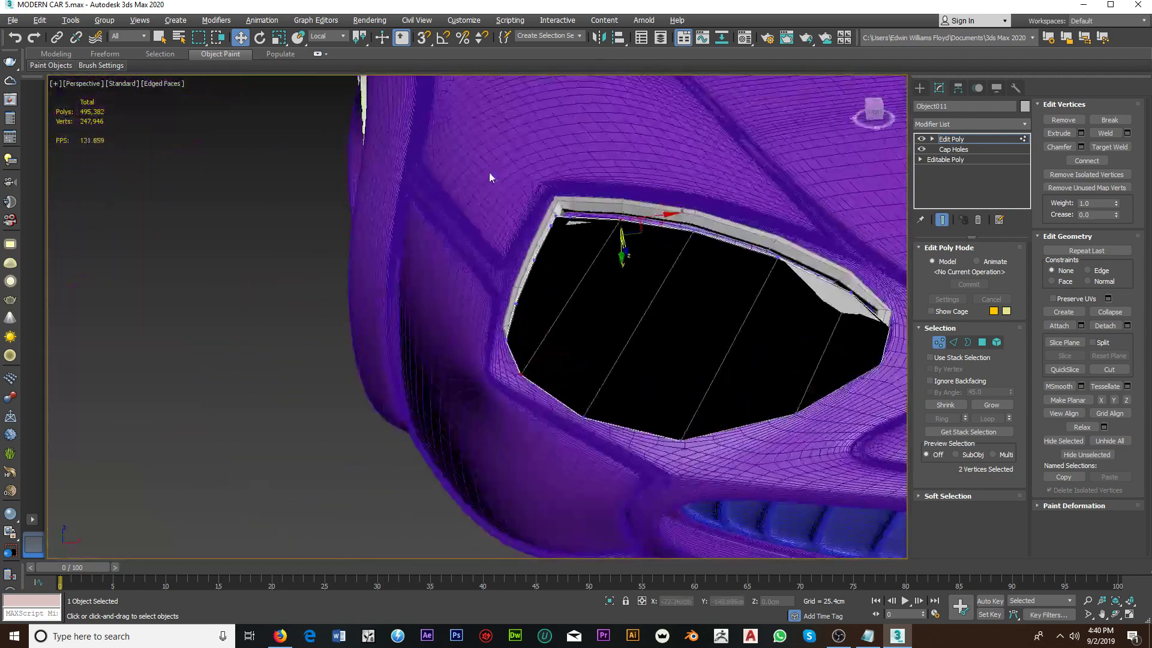
# Step: Isolate the headlight cap and orbit around it to inspect it
pyautogui.click(610, 600)
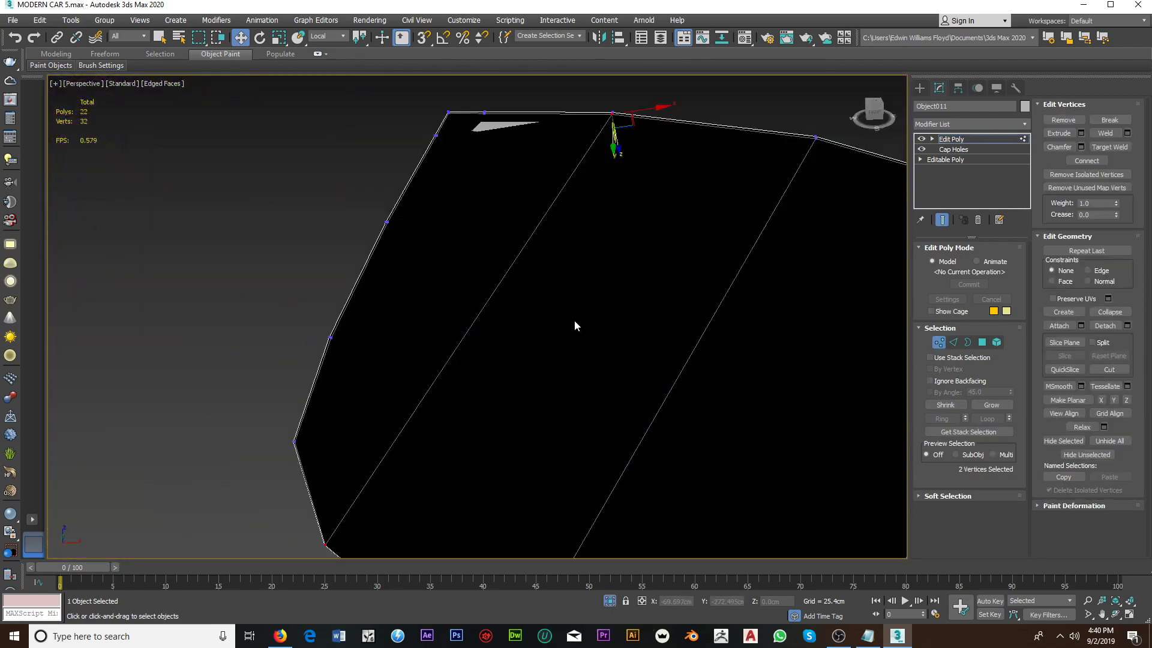
pyautogui.moveTo(588, 308)
pyautogui.keyDown('alt'); pyautogui.mouseDown(button='middle')
pyautogui.moveTo(443, 270)
pyautogui.moveTo(455, 250)
pyautogui.moveTo(442, 241)
pyautogui.mouseUp(button='middle'); pyautogui.keyUp('alt')
pyautogui.scroll(5, 442, 242)
pyautogui.scroll(3, 443, 241)
pyautogui.scroll(2, 442, 241)
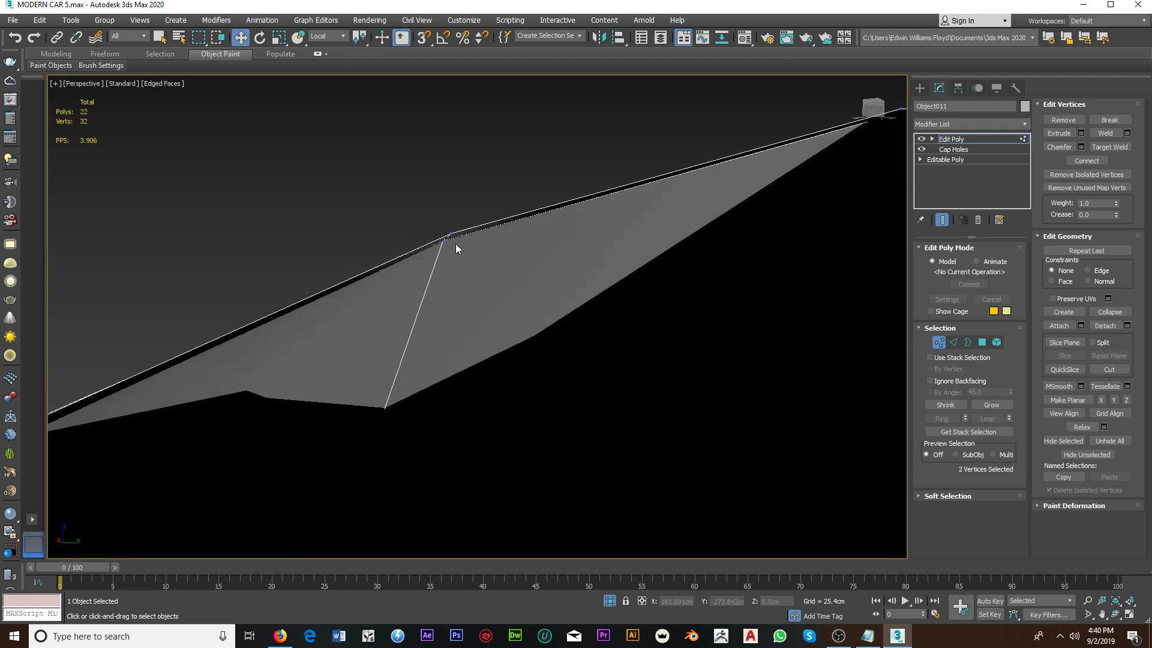
pyautogui.scroll(3, 455, 246)
pyautogui.scroll(-5, 453, 234)
pyautogui.moveTo(472, 250)
pyautogui.keyDown('alt'); pyautogui.mouseDown(button='middle')
pyautogui.moveTo(560, 282)
pyautogui.moveTo(473, 254)
pyautogui.moveTo(467, 228)
pyautogui.moveTo(502, 246)
pyautogui.moveTo(497, 273)
pyautogui.moveTo(735, 276)
pyautogui.moveTo(726, 269)
pyautogui.moveTo(658, 324)
pyautogui.moveTo(763, 356)
pyautogui.mouseUp(button='middle'); pyautogui.keyUp('alt')
pyautogui.scroll(3, 497, 273)
pyautogui.scroll(-4, 514, 264)
pyautogui.scroll(4, 531, 276)
# Step: Delete the cap's existing Edit Poly modifier
pyautogui.click(978, 220)
pyautogui.scroll(5, 634, 342)
pyautogui.scroll(-4, 633, 342)
pyautogui.scroll(-4, 612, 327)
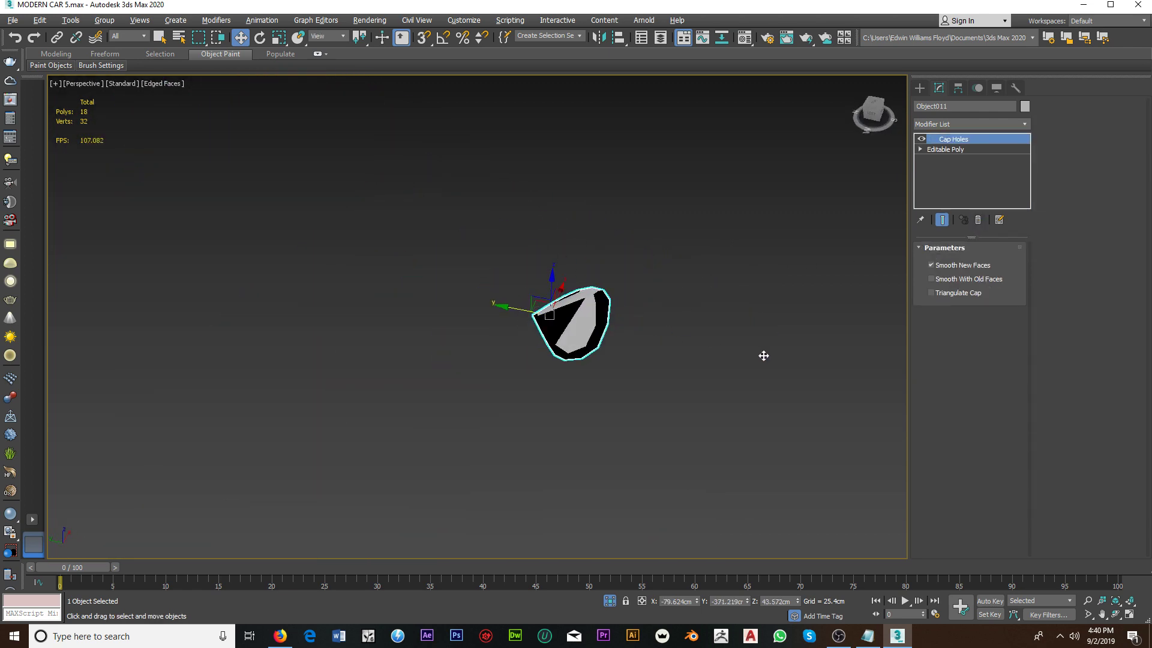
pyautogui.scroll(2, 591, 329)
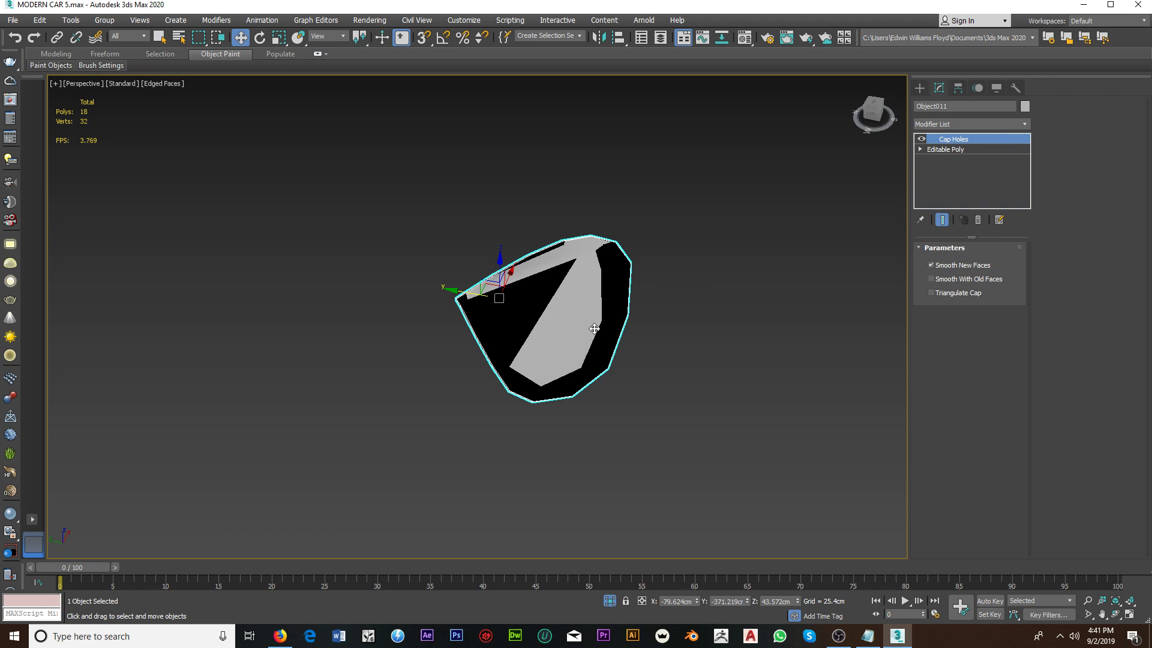
# Step: Add a fresh Edit Poly and detach central polygon 17 as a separate lens
pyautogui.click(974, 124)
pyautogui.click(966, 559)
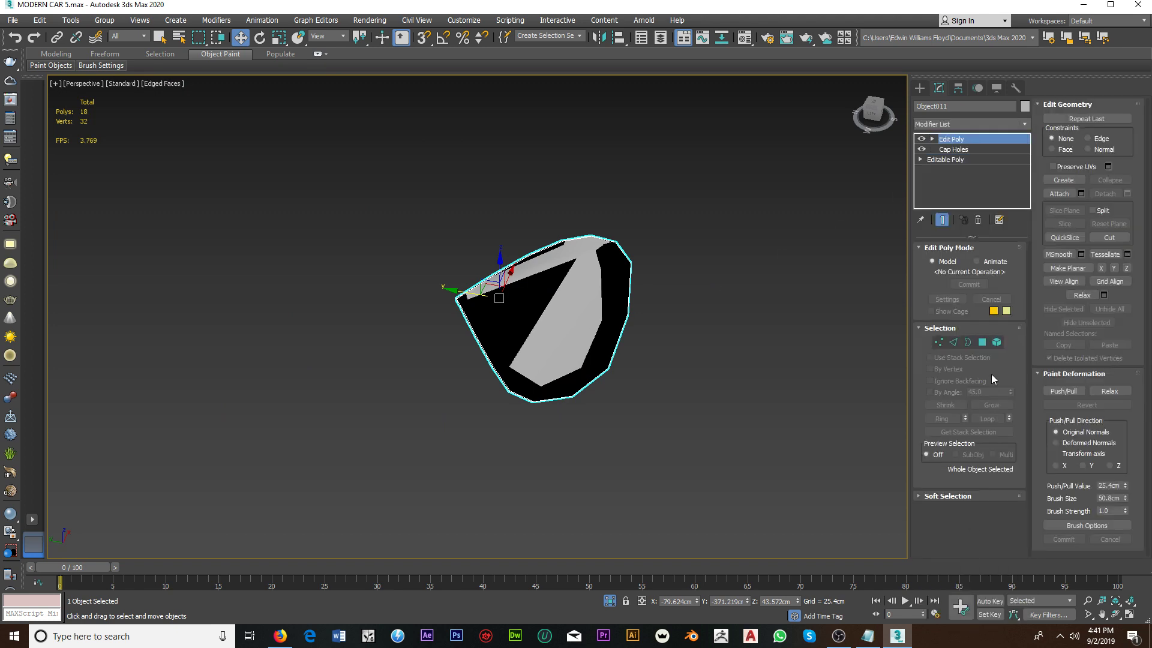
pyautogui.click(985, 343)
pyautogui.click(528, 309)
pyautogui.moveTo(528, 309)
pyautogui.keyDown('alt'); pyautogui.mouseDown(button='middle')
pyautogui.moveTo(605, 282)
pyautogui.moveTo(537, 325)
pyautogui.mouseUp(button='middle'); pyautogui.keyUp('alt')
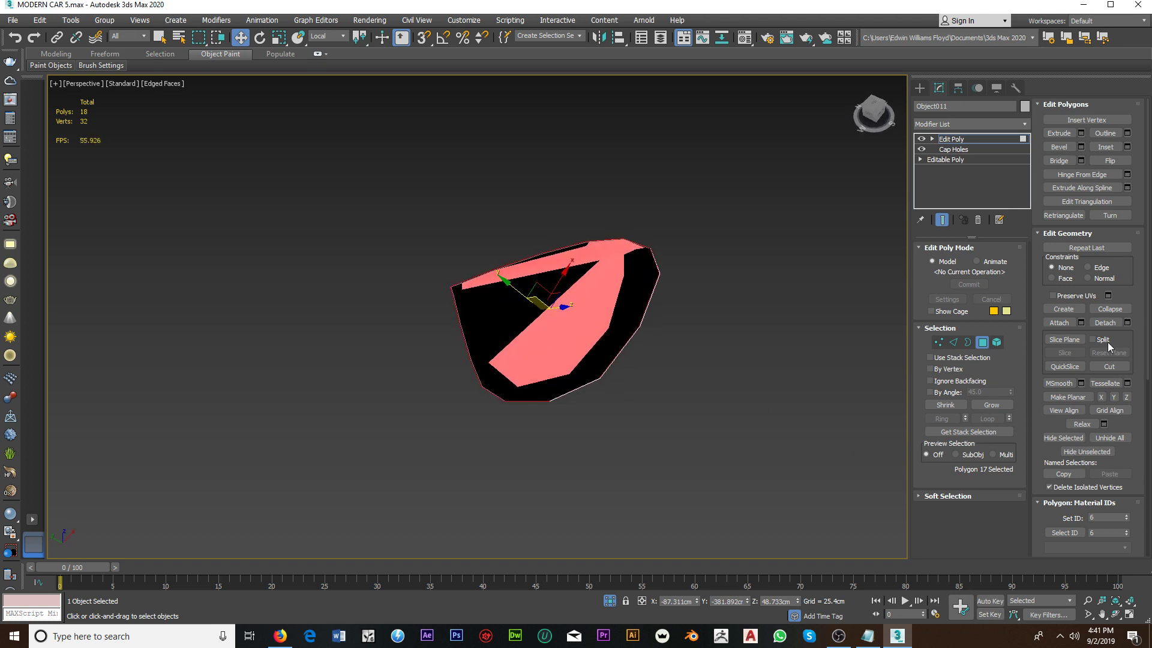
pyautogui.click(1105, 322)
# Step: Exit polygon mode and end isolation so the whole car shows again
pyautogui.click(982, 342)
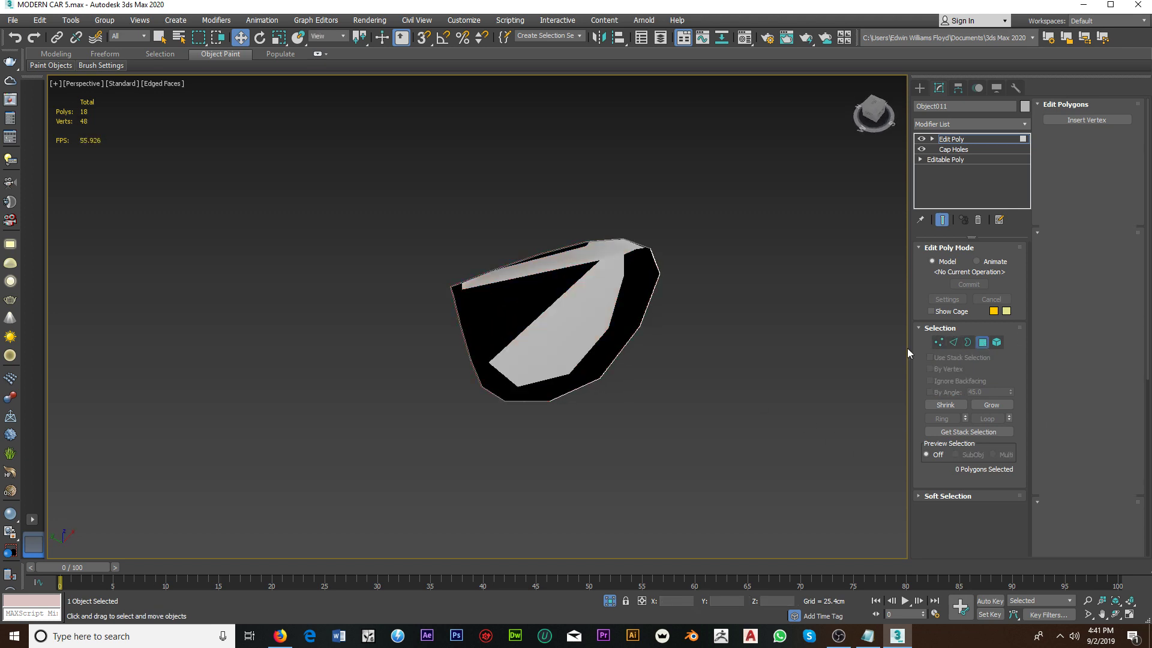
pyautogui.scroll(2, 609, 347)
pyautogui.scroll(3, 496, 258)
pyautogui.scroll(4, 440, 276)
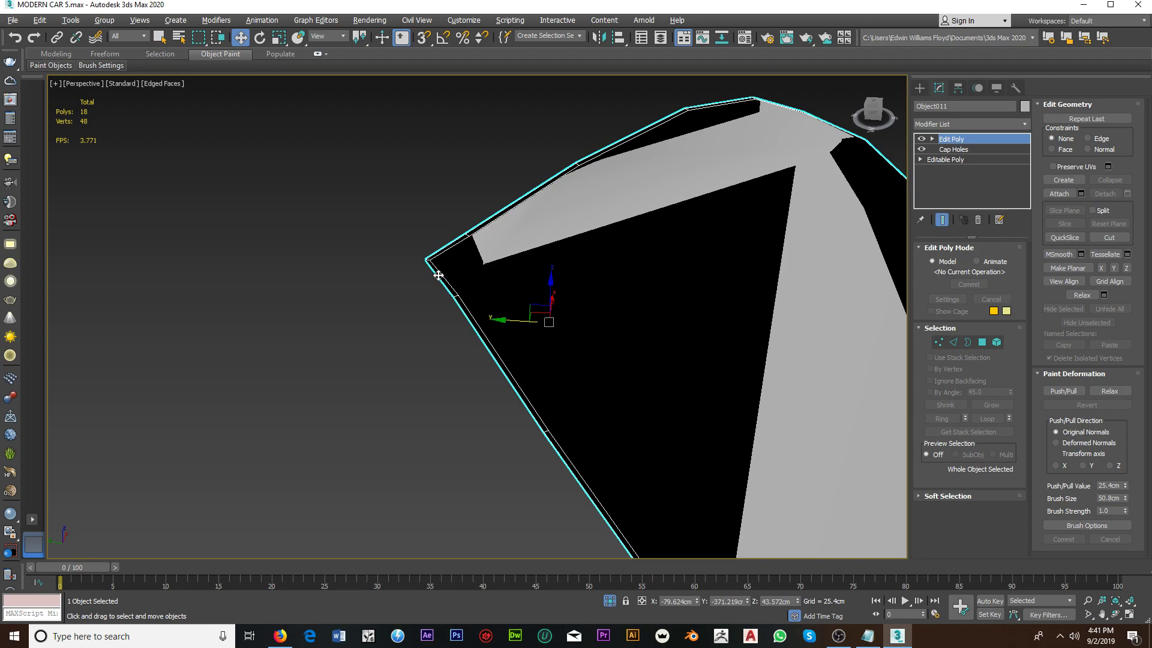
pyautogui.click(461, 277)
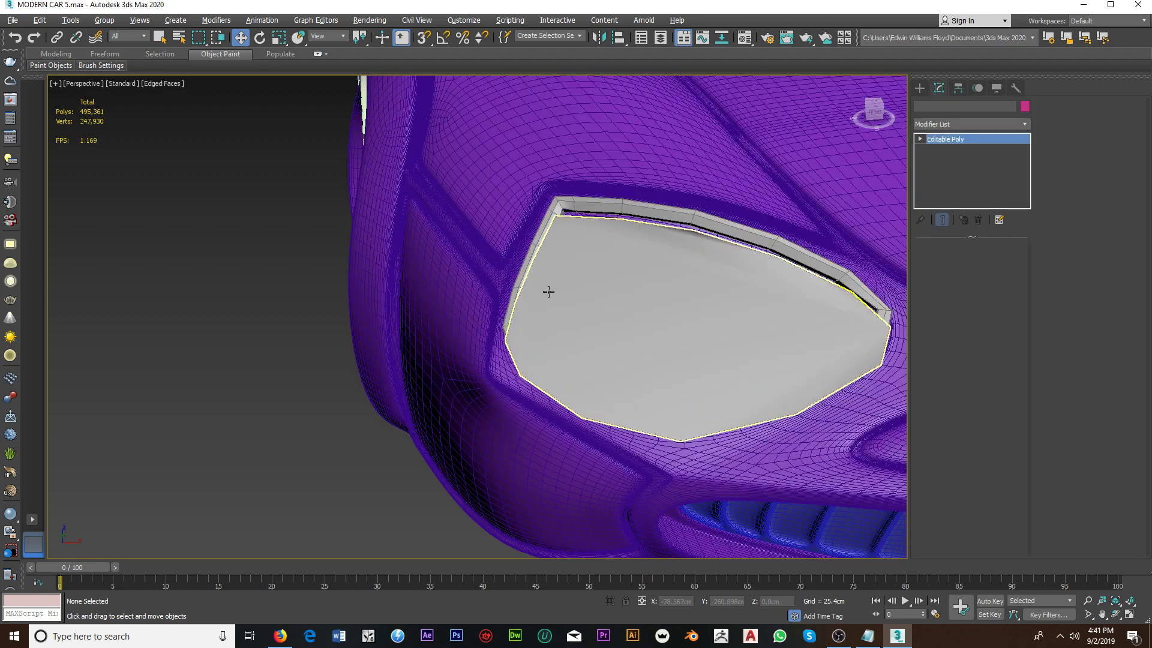
# Step: Select the grey lens and toggle Affect Pivot Only in its pivot settings
pyautogui.click(548, 291)
pyautogui.scroll(-5, 549, 291)
pyautogui.moveTo(600, 288)
pyautogui.keyDown('alt'); pyautogui.mouseDown(button='middle')
pyautogui.moveTo(726, 294)
pyautogui.moveTo(582, 322)
pyautogui.mouseUp(button='middle'); pyautogui.keyUp('alt')
pyautogui.scroll(2, 581, 322)
pyautogui.click(958, 88)
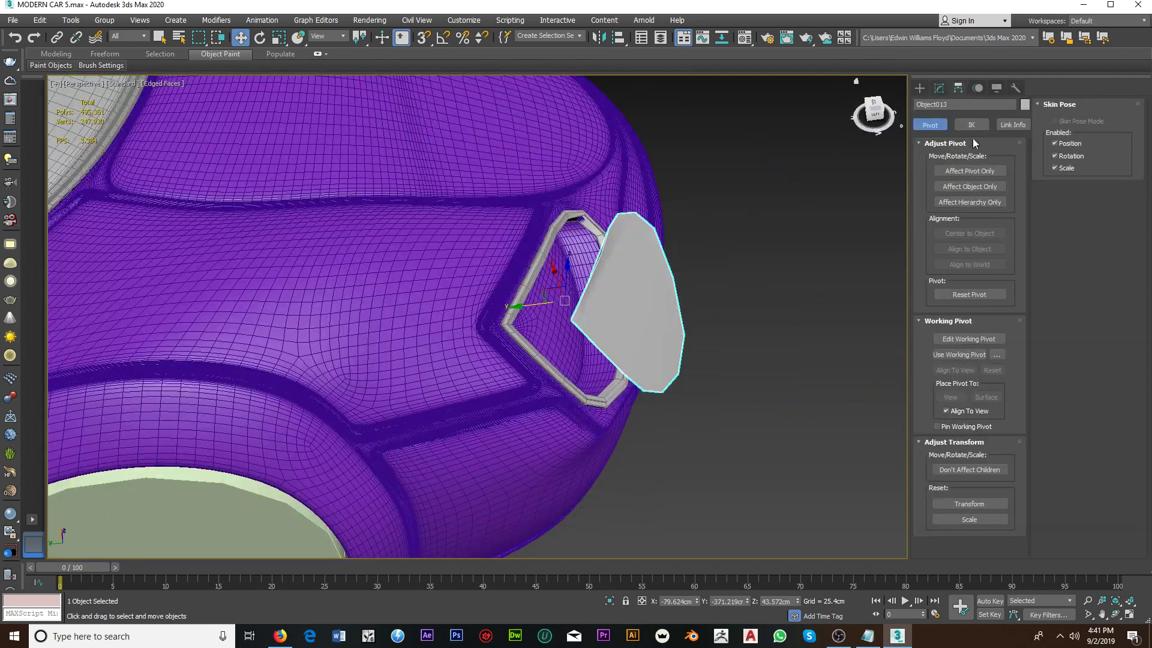
pyautogui.click(983, 172)
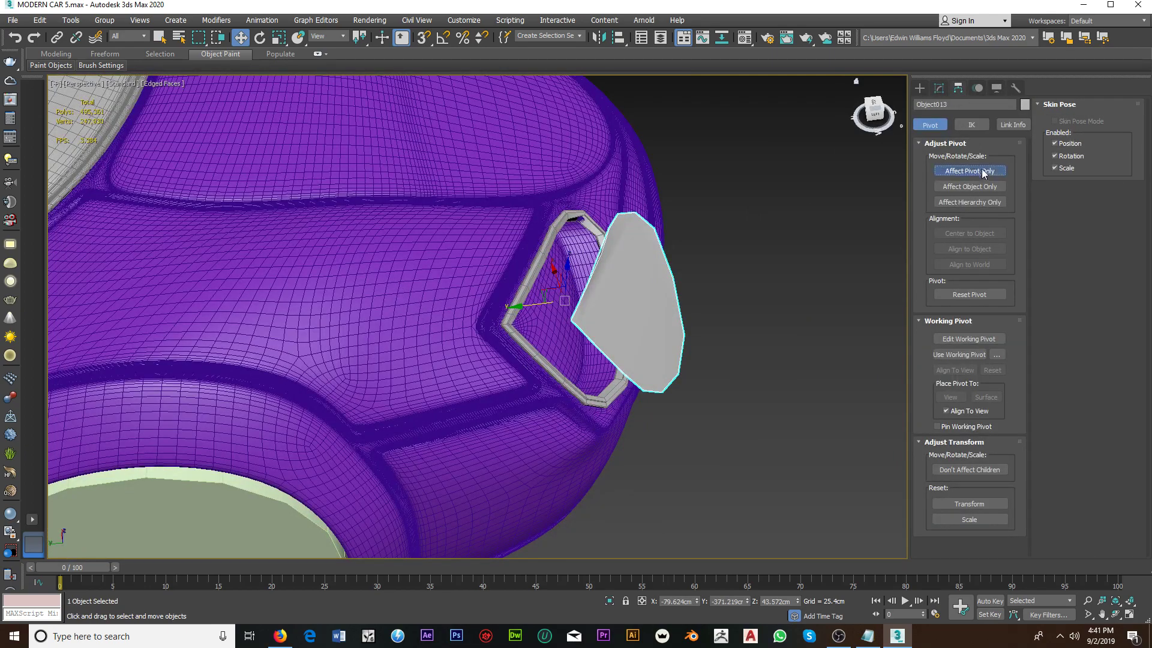
pyautogui.click(939, 88)
pyautogui.moveTo(714, 231)
pyautogui.keyDown('alt'); pyautogui.mouseDown(button='middle')
pyautogui.moveTo(746, 207)
pyautogui.moveTo(675, 195)
pyautogui.mouseUp(button='middle'); pyautogui.keyUp('alt')
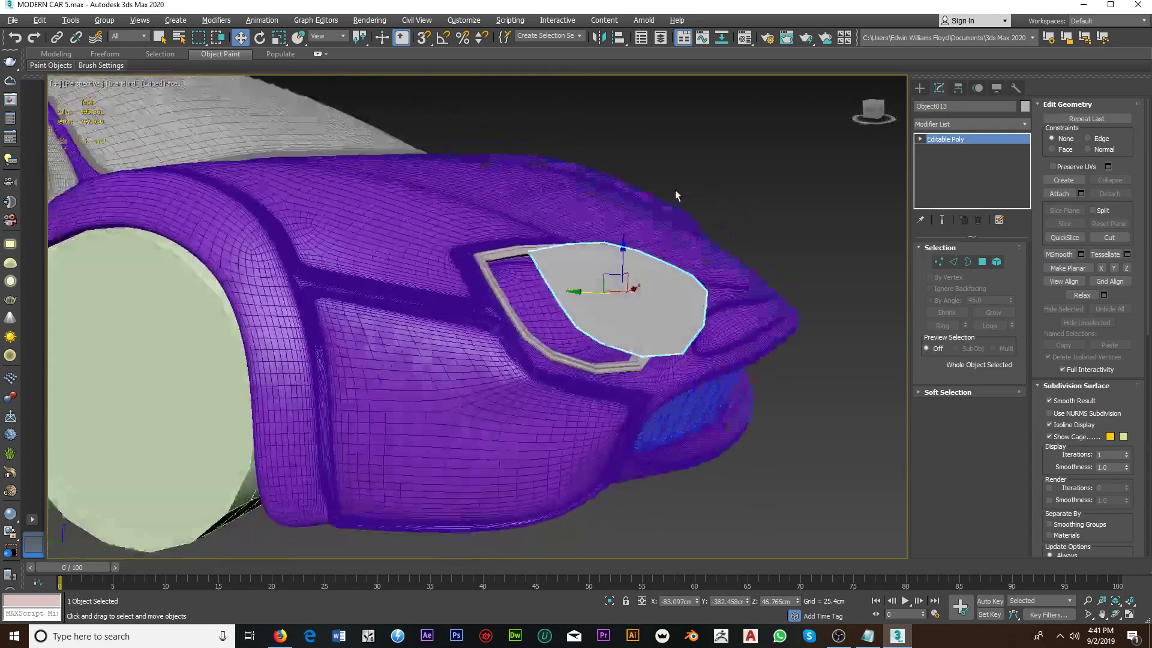
# Step: In Vertex mode, connect the first two vertex pairs with vertical edges across the lens
pyautogui.click(939, 262)
pyautogui.keyDown('alt'); pyautogui.moveTo(660, 258); pyautogui.dragTo(447, 256, button='middle'); pyautogui.keyUp('alt')
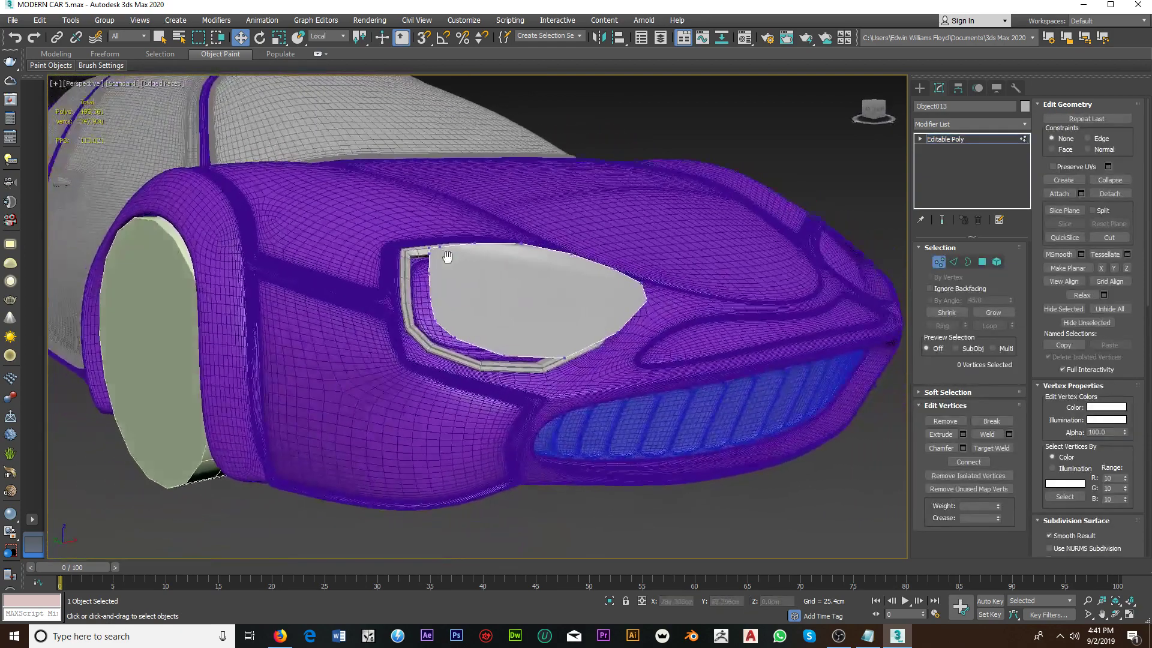
pyautogui.scroll(3, 586, 270)
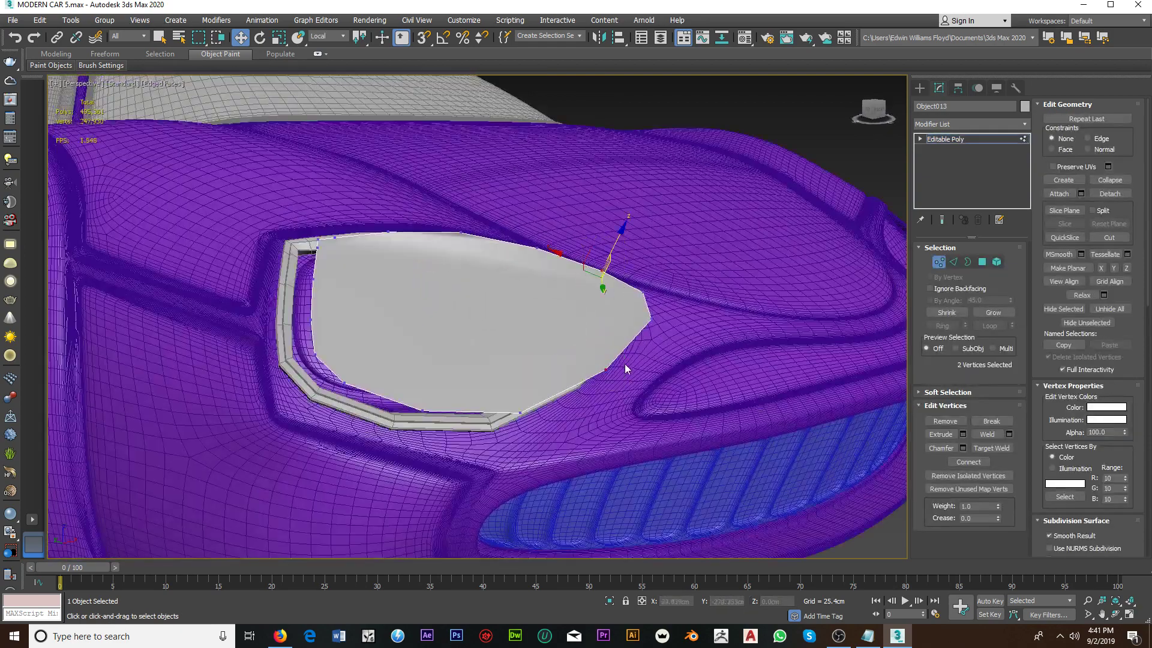
pyautogui.rightClick(675, 377)
pyautogui.click(636, 407)
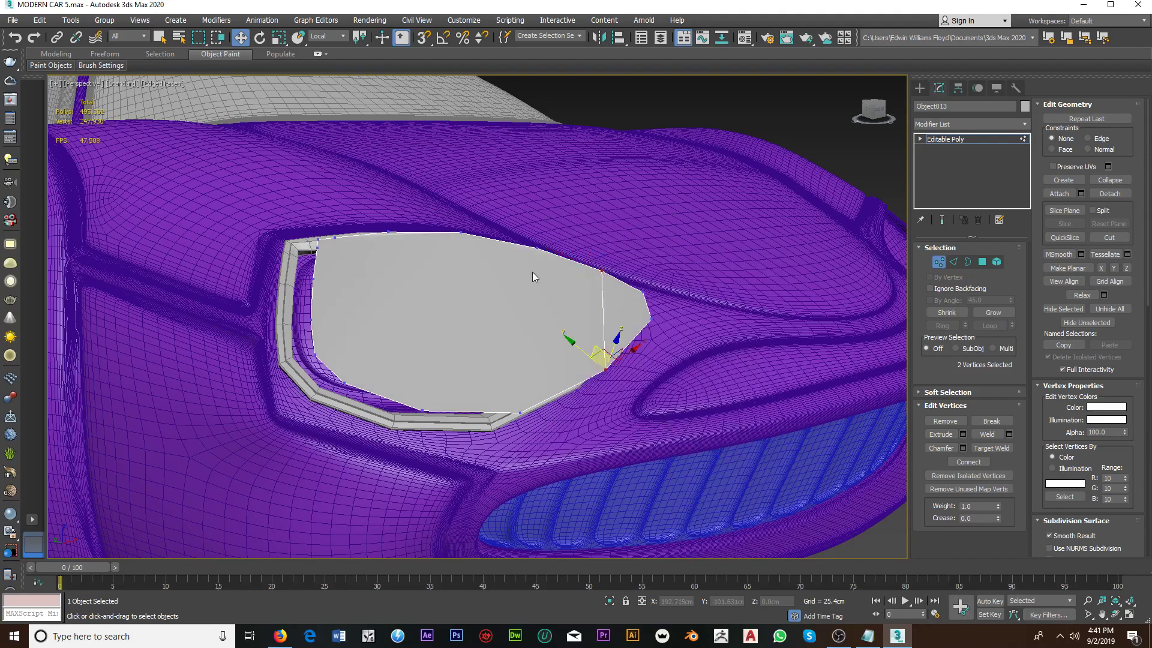
pyautogui.rightClick(573, 431)
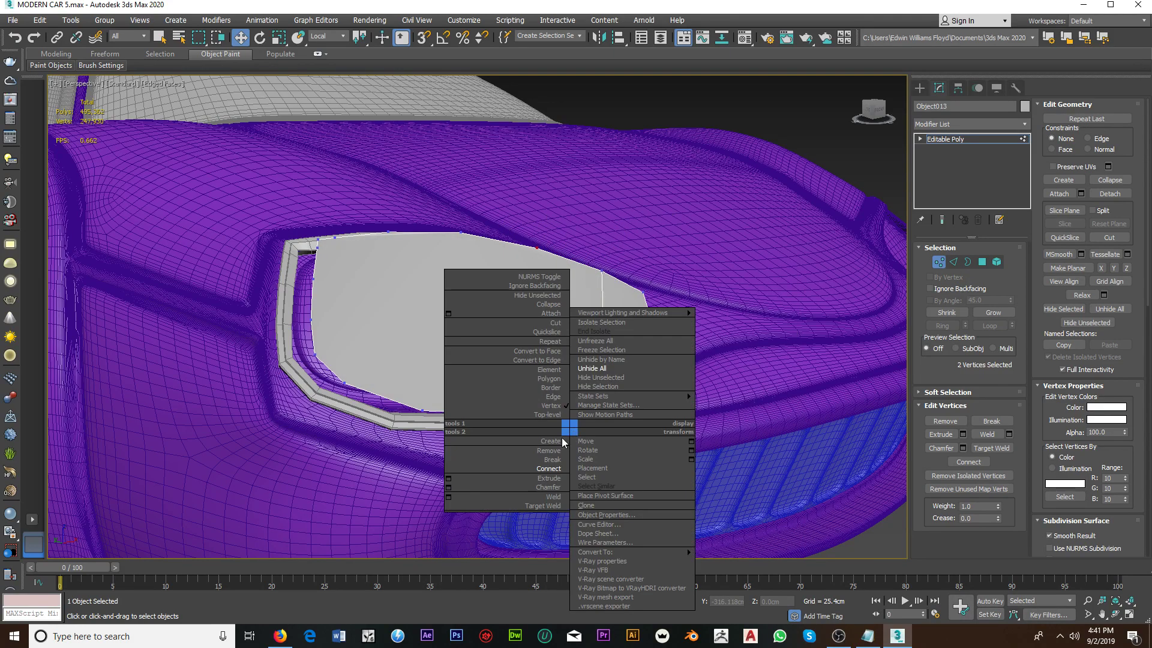
pyautogui.click(533, 461)
# Step: Connect two more vertex pairs to add further vertical edges across the lens
pyautogui.moveTo(561, 452); pyautogui.dragTo(699, 398, button='middle')
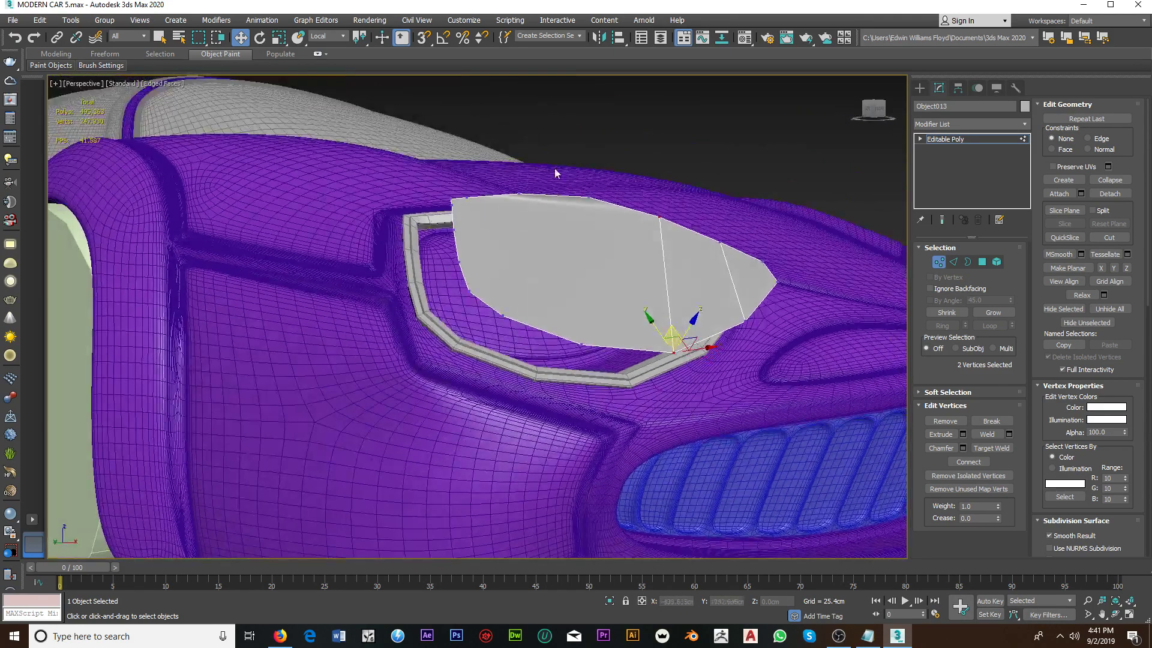
pyautogui.rightClick(623, 381)
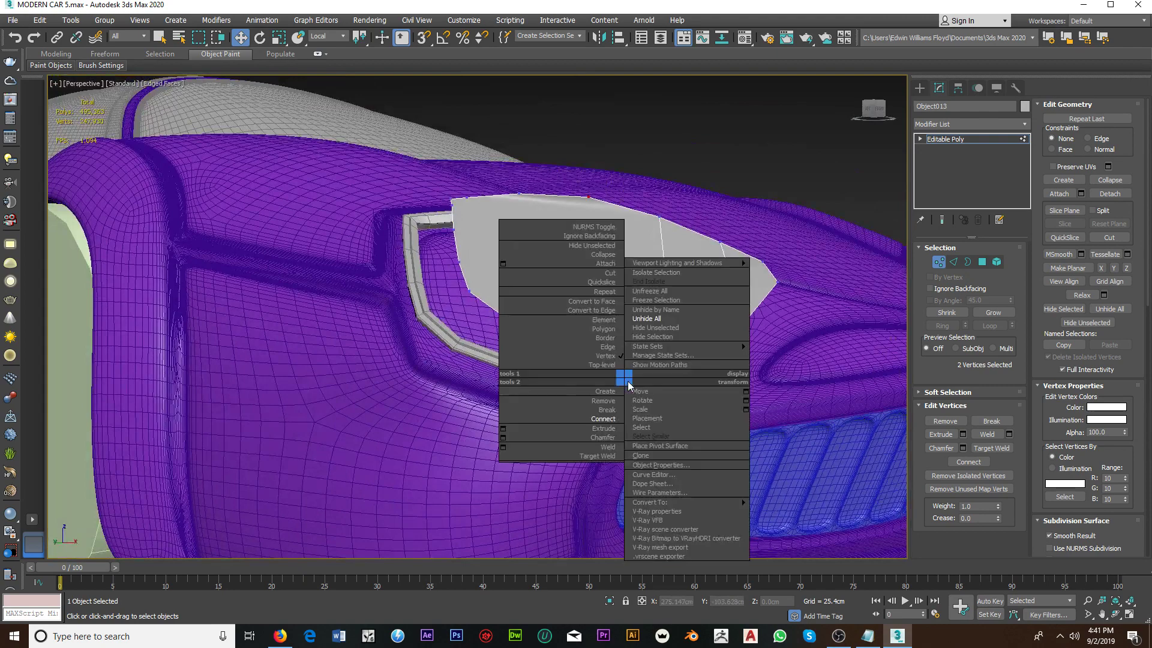
pyautogui.click(612, 419)
pyautogui.rightClick(555, 294)
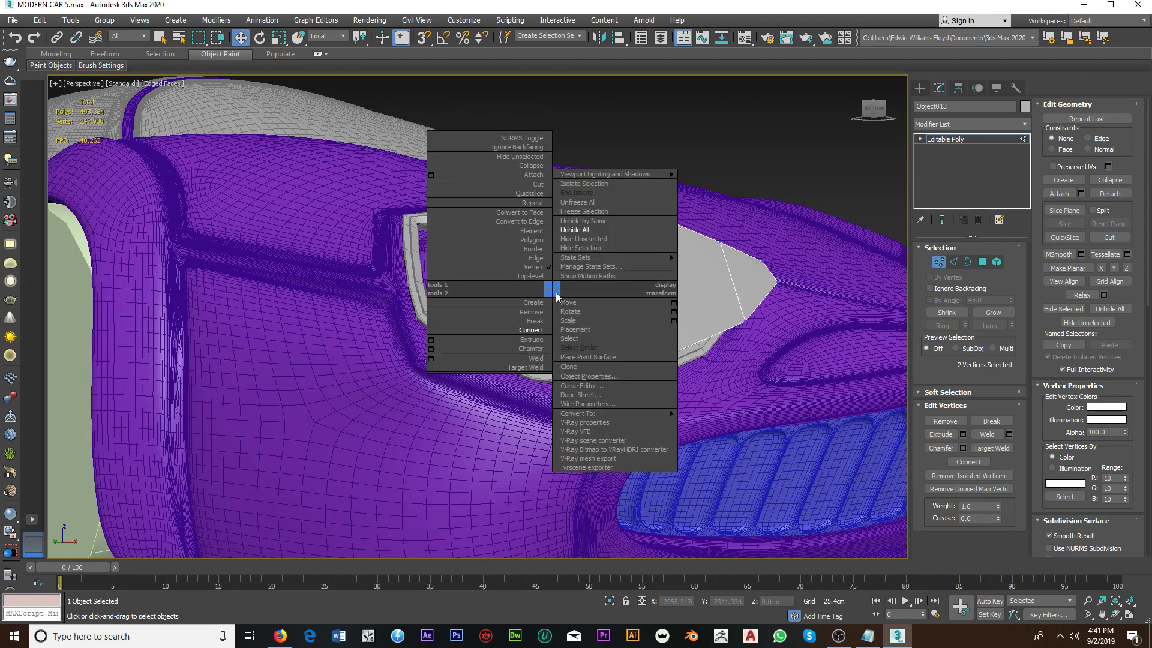
pyautogui.click(488, 334)
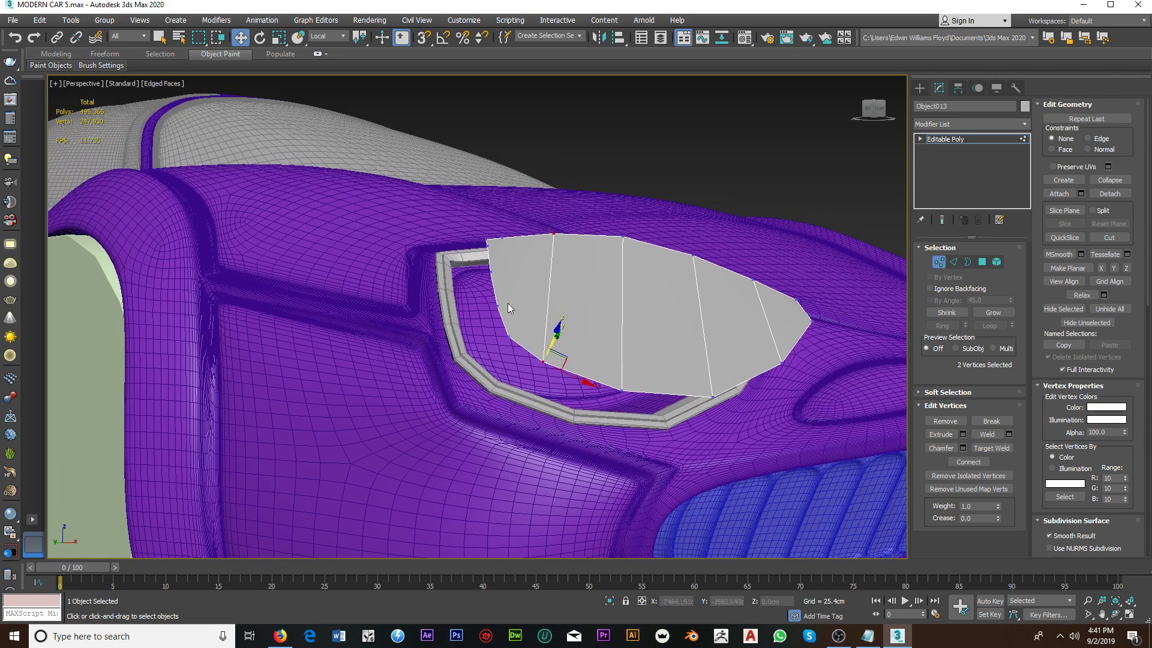
pyautogui.scroll(2, 508, 304)
pyautogui.moveTo(496, 230)
pyautogui.keyDown('alt'); pyautogui.mouseDown(button='middle')
pyautogui.moveTo(583, 235)
pyautogui.moveTo(523, 235)
pyautogui.moveTo(501, 249)
pyautogui.moveTo(468, 231)
pyautogui.moveTo(450, 249)
pyautogui.moveTo(311, 189)
pyautogui.moveTo(252, 214)
pyautogui.moveTo(432, 257)
pyautogui.moveTo(402, 216)
pyautogui.mouseUp(button='middle'); pyautogui.keyUp('alt')
# Step: Turn on Target Weld for the lens vertices
pyautogui.scroll(3, 401, 215)
pyautogui.rightClick(401, 216)
pyautogui.click(390, 280)
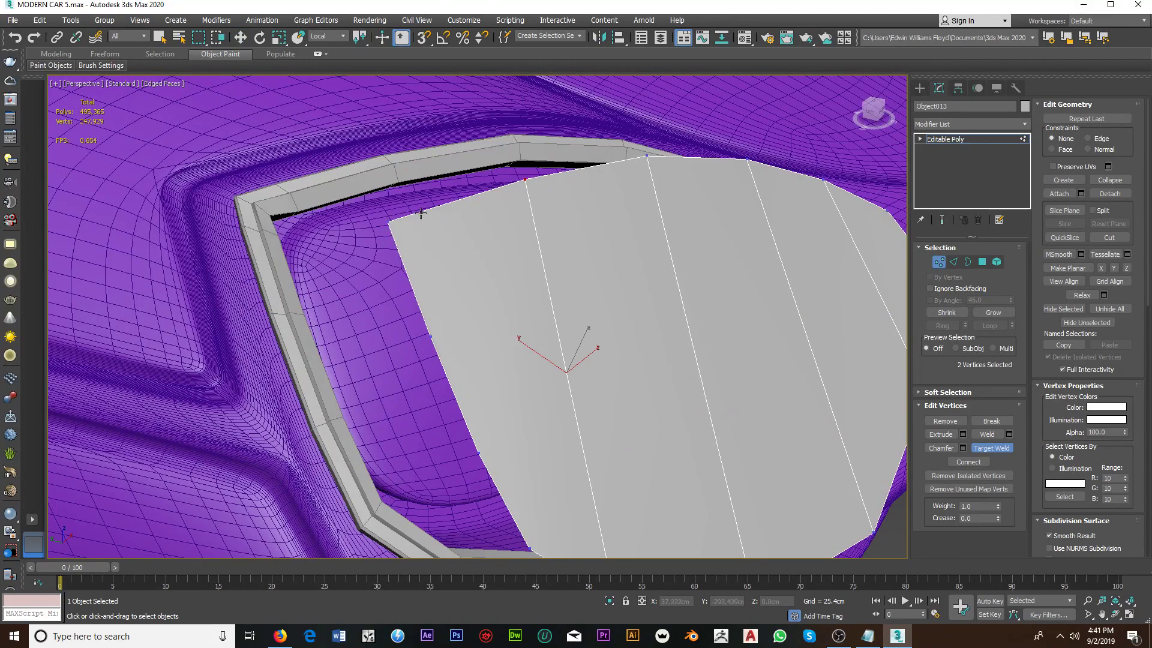
pyautogui.moveTo(405, 251)
pyautogui.keyDown('alt'); pyautogui.mouseDown(button='middle')
pyautogui.moveTo(376, 257)
pyautogui.moveTo(427, 292)
pyautogui.moveTo(370, 299)
pyautogui.mouseUp(button='middle'); pyautogui.keyUp('alt')
pyautogui.scroll(3, 427, 292)
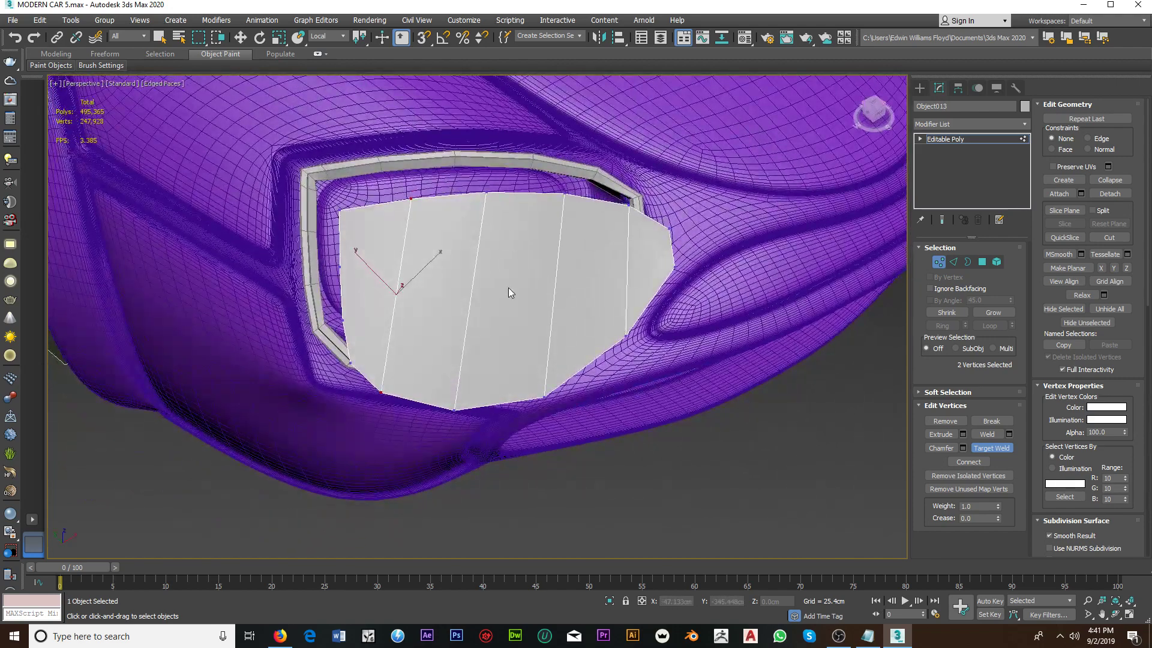
pyautogui.keyDown('alt'); pyautogui.moveTo(509, 287); pyautogui.dragTo(642, 318, button='middle'); pyautogui.keyUp('alt')
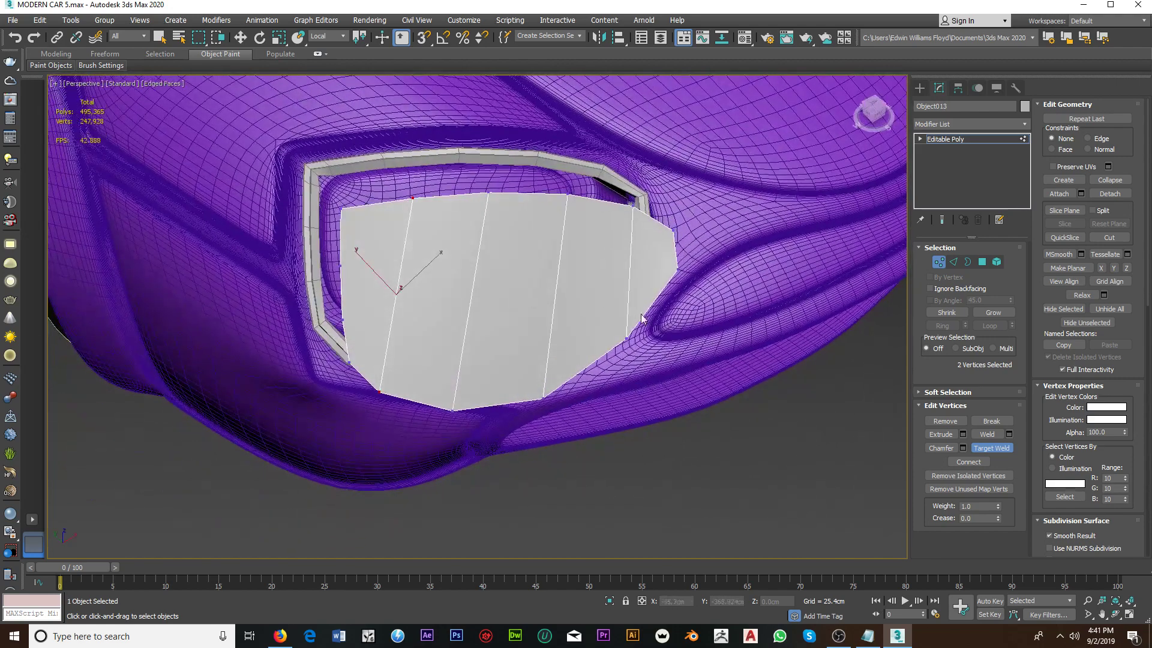
# Step: Connect the lens's vertical edges with a crossing edge slid to 24
pyautogui.click(953, 262)
pyautogui.press('w')
pyautogui.click(631, 252)
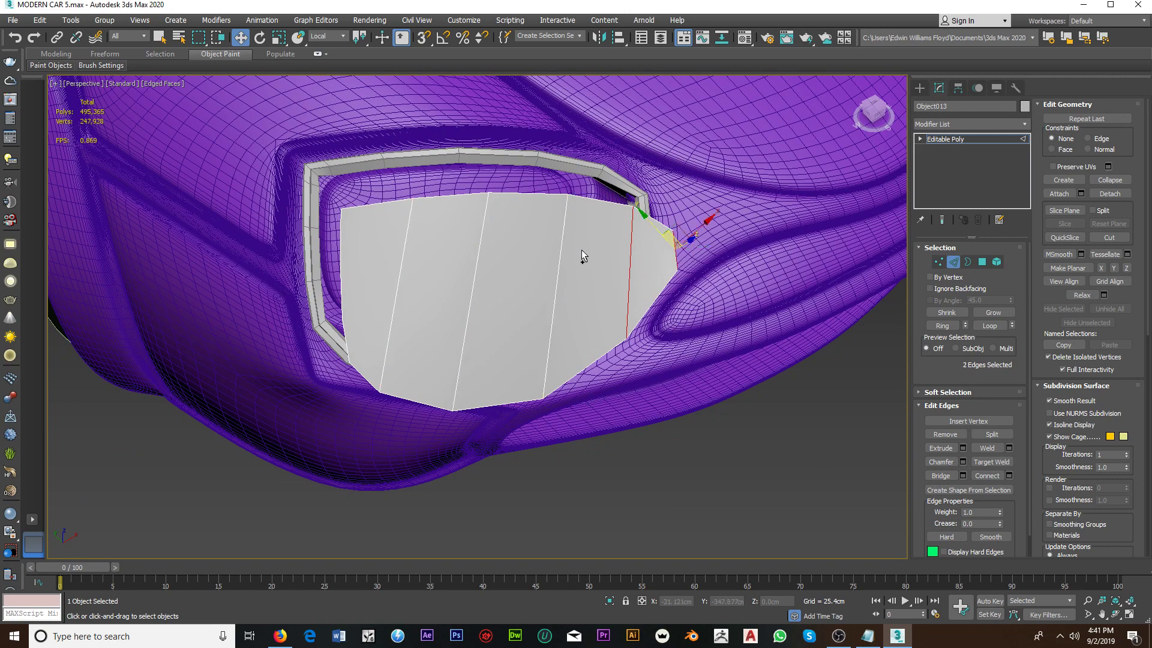
pyautogui.keyDown('ctrl'); pyautogui.moveTo(545, 225); pyautogui.dragTo(571, 228); pyautogui.keyUp('ctrl')
pyautogui.moveTo(571, 228)
pyautogui.keyDown('alt'); pyautogui.mouseDown(button='middle')
pyautogui.moveTo(629, 215)
pyautogui.moveTo(719, 240)
pyautogui.mouseUp(button='middle'); pyautogui.keyUp('alt')
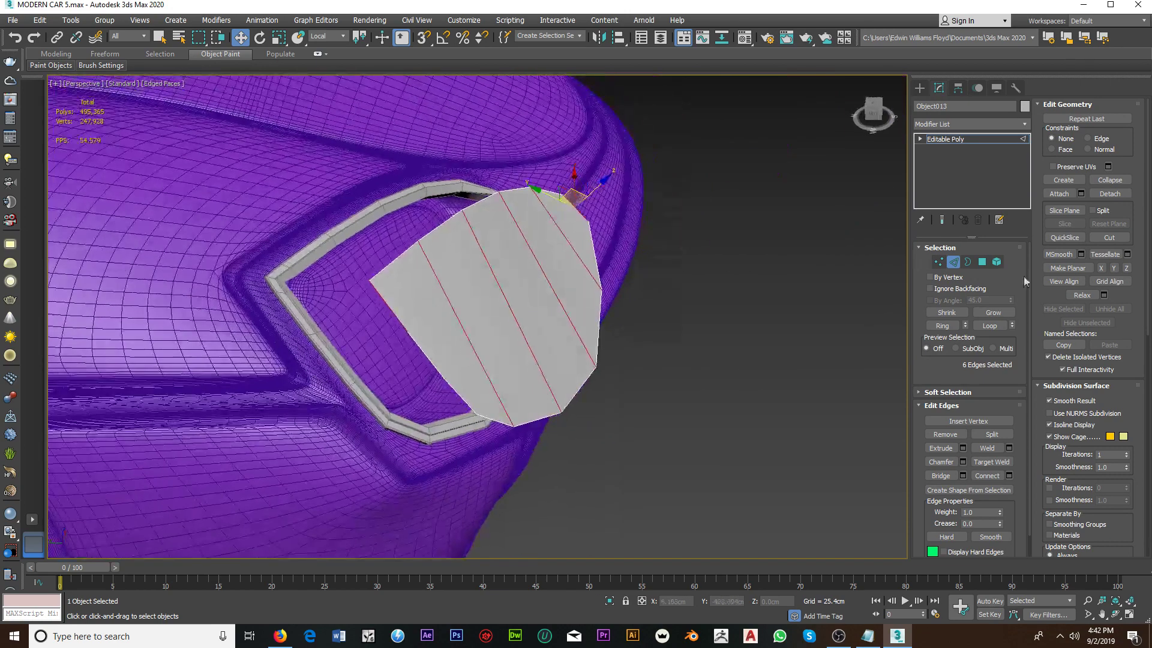
pyautogui.click(1010, 476)
pyautogui.keyDown('alt'); pyautogui.moveTo(472, 344); pyautogui.dragTo(503, 339, button='middle'); pyautogui.keyUp('alt')
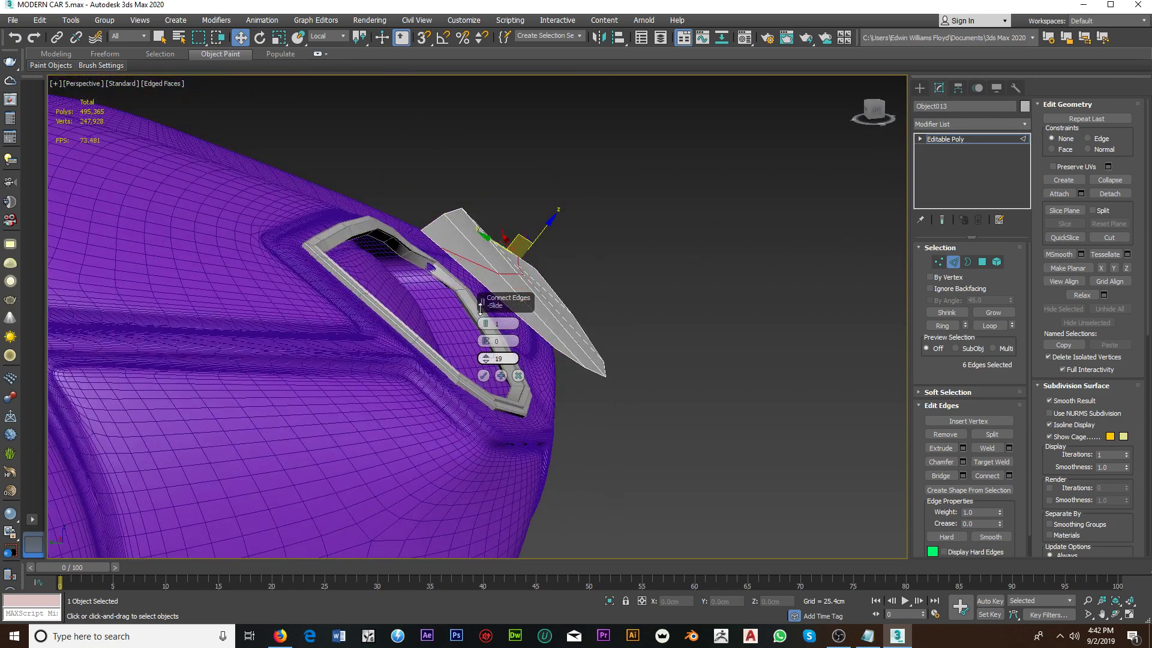
pyautogui.moveTo(480, 308); pyautogui.dragTo(432, 304)
pyautogui.keyDown('alt'); pyautogui.moveTo(431, 304); pyautogui.dragTo(404, 326, button='middle'); pyautogui.keyUp('alt')
pyautogui.scroll(3, 492, 374)
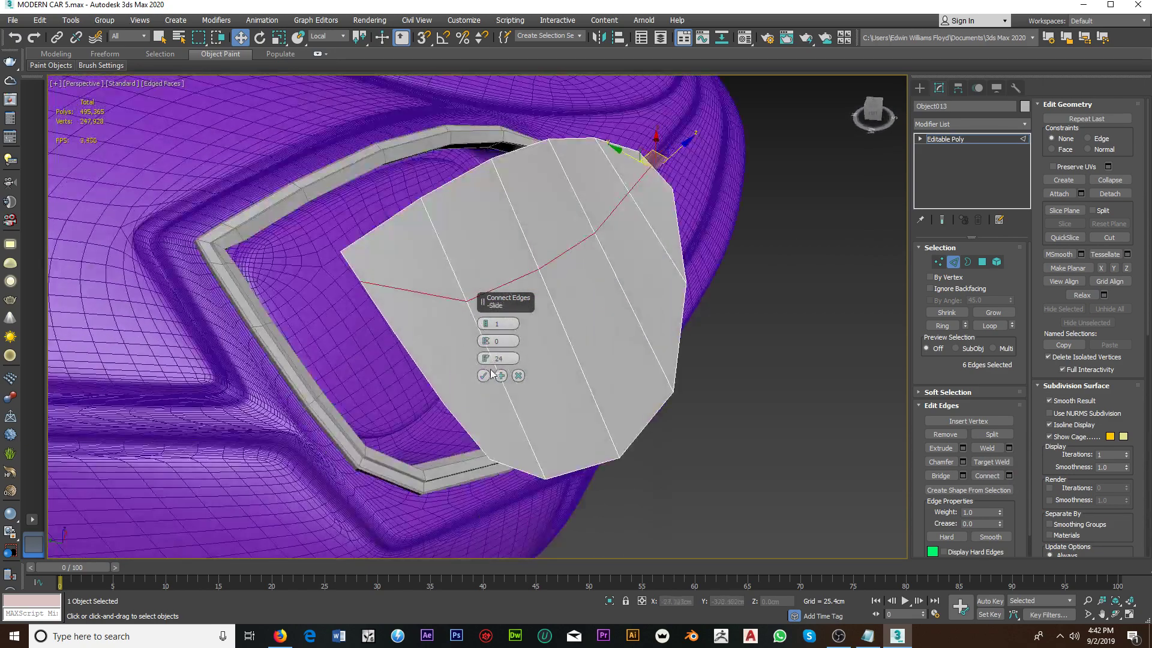
pyautogui.click(485, 375)
# Step: Switch to Vertex mode and start Target Weld on the lens panel
pyautogui.click(937, 262)
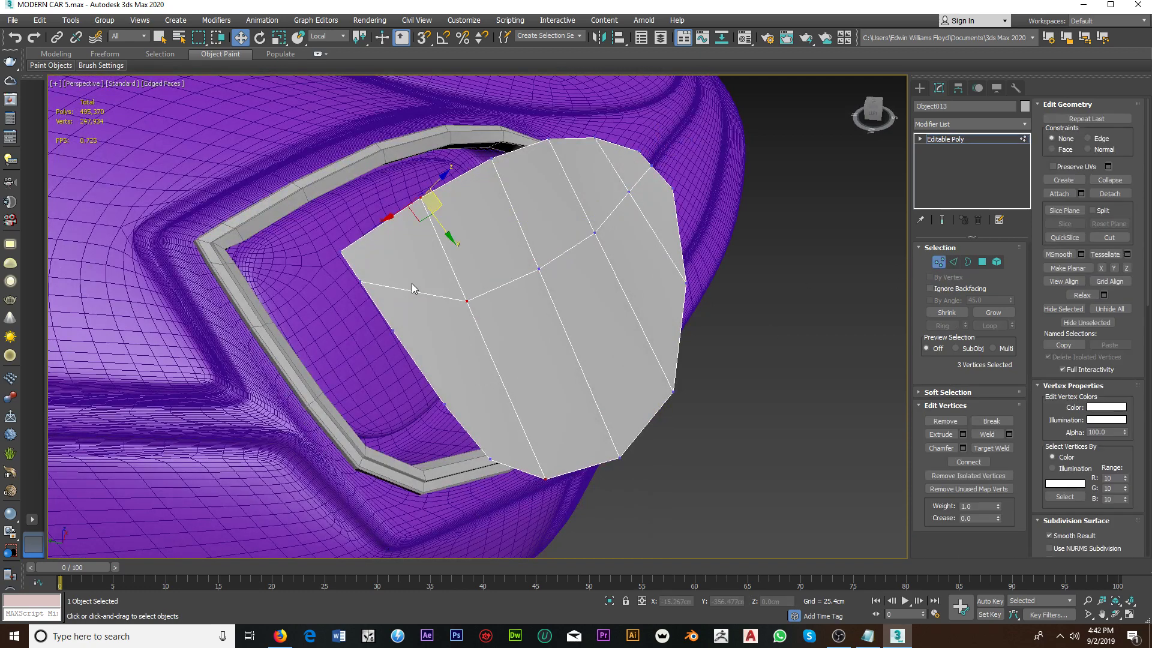
pyautogui.keyDown('alt'); pyautogui.moveTo(412, 283); pyautogui.dragTo(444, 258, button='middle'); pyautogui.keyUp('alt')
pyautogui.rightClick(444, 258)
pyautogui.click(384, 335)
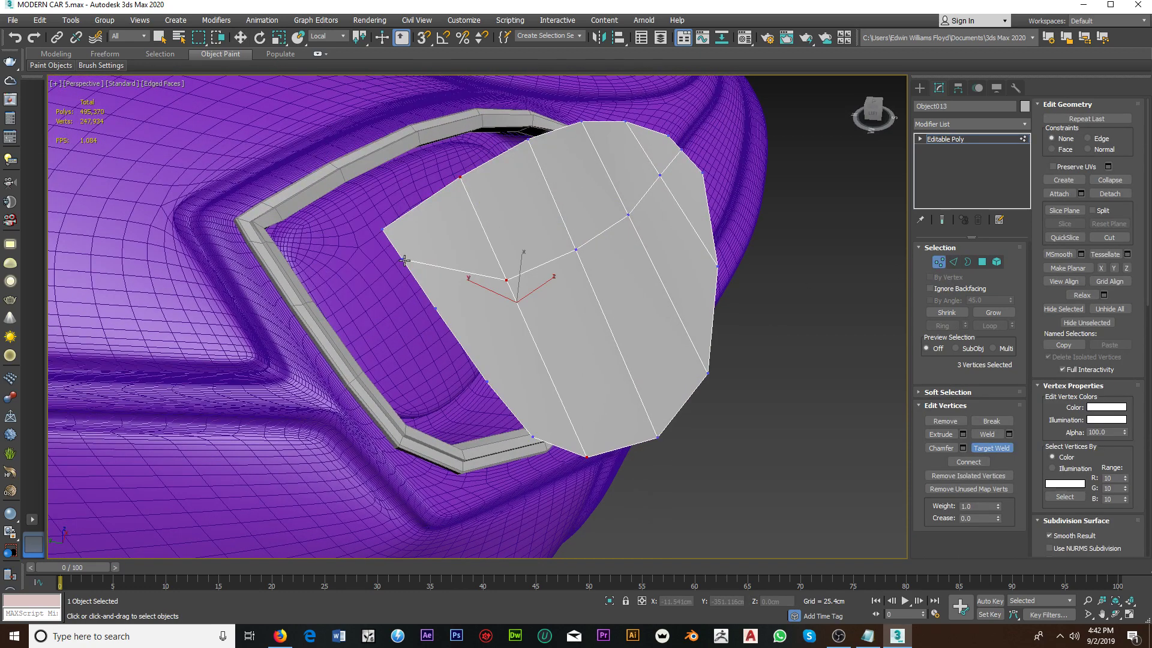
pyautogui.keyDown('alt'); pyautogui.moveTo(437, 307); pyautogui.dragTo(486, 287, button='middle'); pyautogui.keyUp('alt')
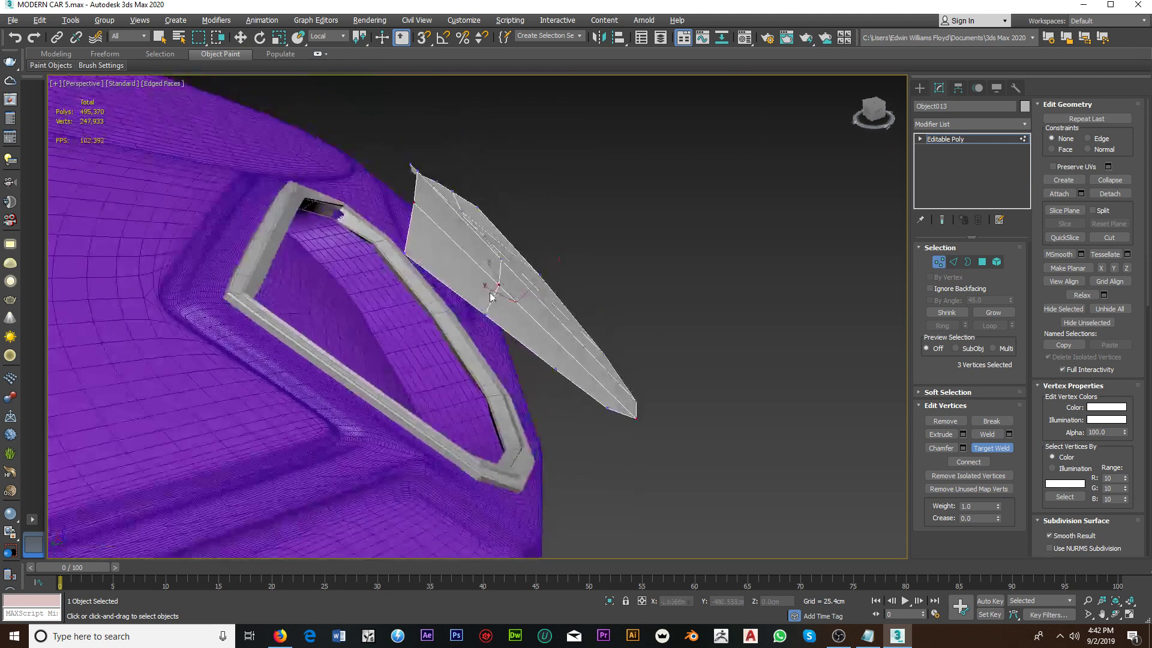
# Step: Nudge border vertices along their local Z axis using View, then Local coordinates
pyautogui.press('w')
pyautogui.click(494, 285)
pyautogui.click(327, 36)
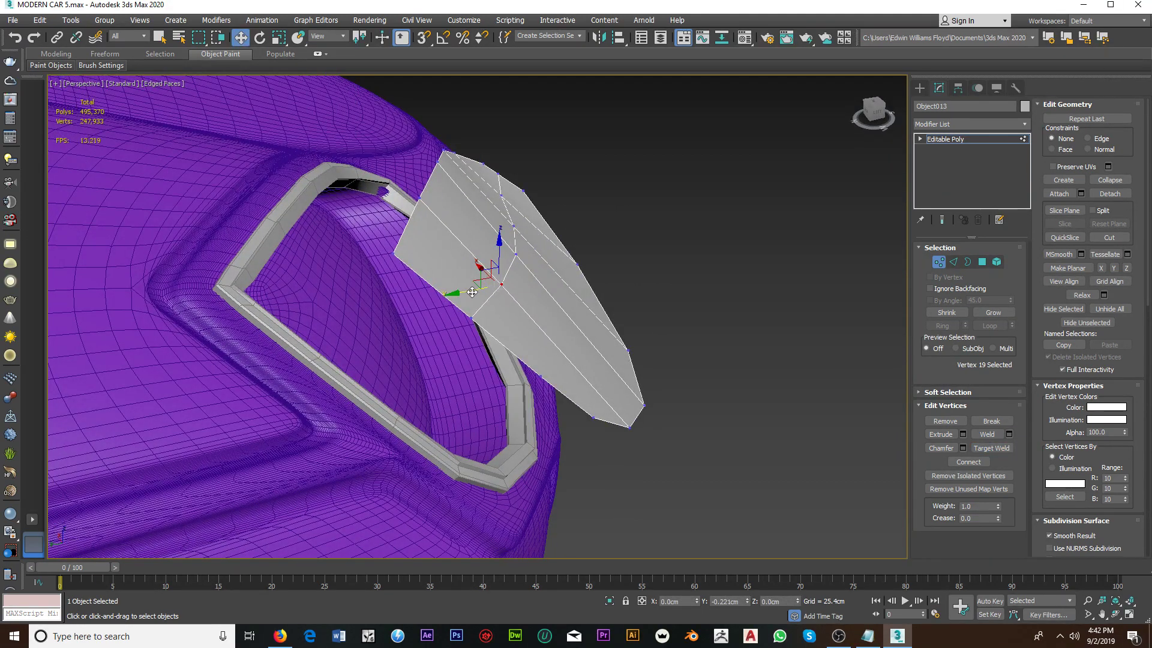
pyautogui.click(515, 254)
pyautogui.moveTo(515, 254)
pyautogui.keyDown('alt'); pyautogui.mouseDown(button='middle')
pyautogui.moveTo(582, 288)
pyautogui.moveTo(485, 178)
pyautogui.mouseUp(button='middle'); pyautogui.keyUp('alt')
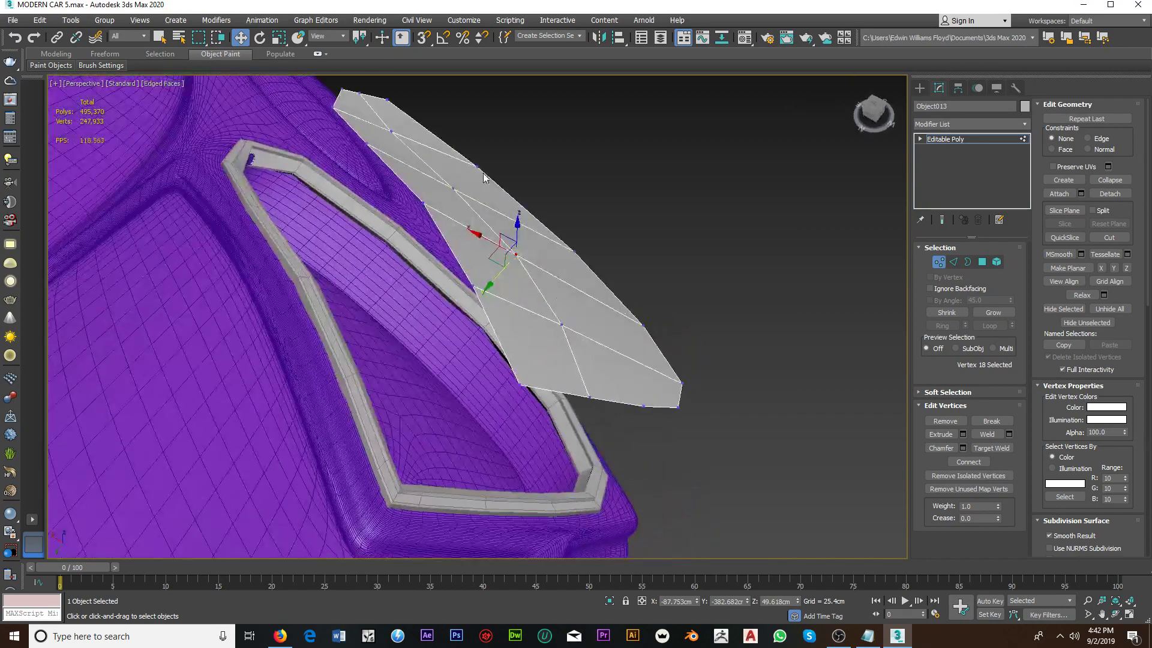
pyautogui.click(331, 37)
pyautogui.click(331, 79)
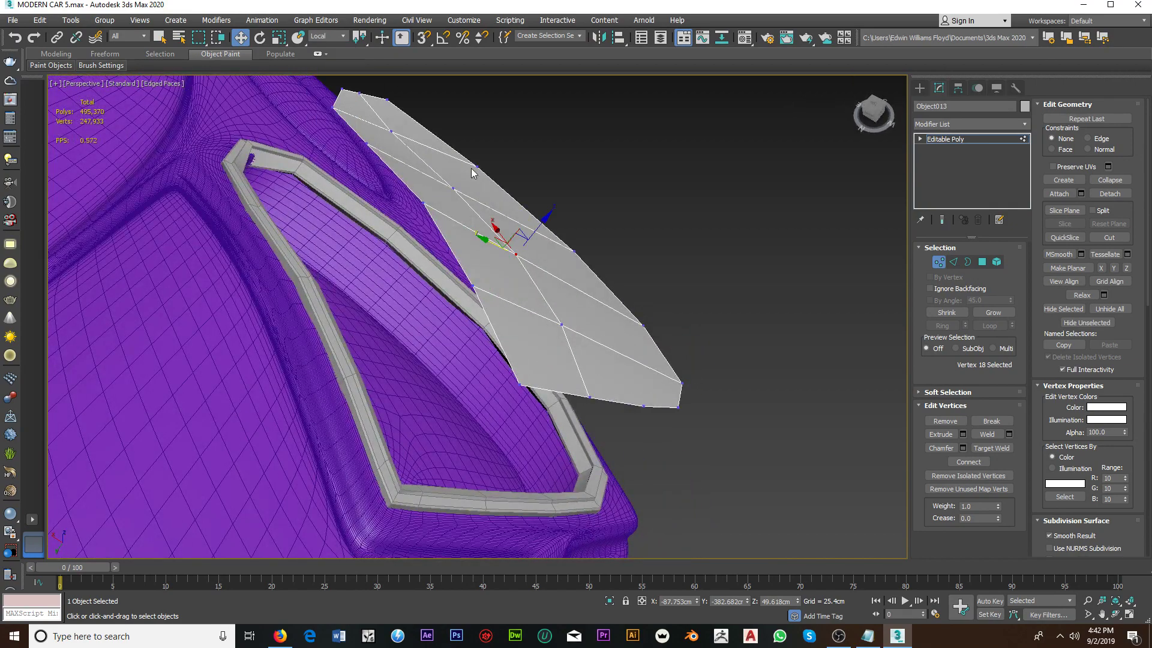
pyautogui.moveTo(531, 225)
pyautogui.keyDown('alt'); pyautogui.mouseDown(button='middle')
pyautogui.moveTo(556, 221)
pyautogui.moveTo(535, 217)
pyautogui.mouseUp(button='middle'); pyautogui.keyUp('alt')
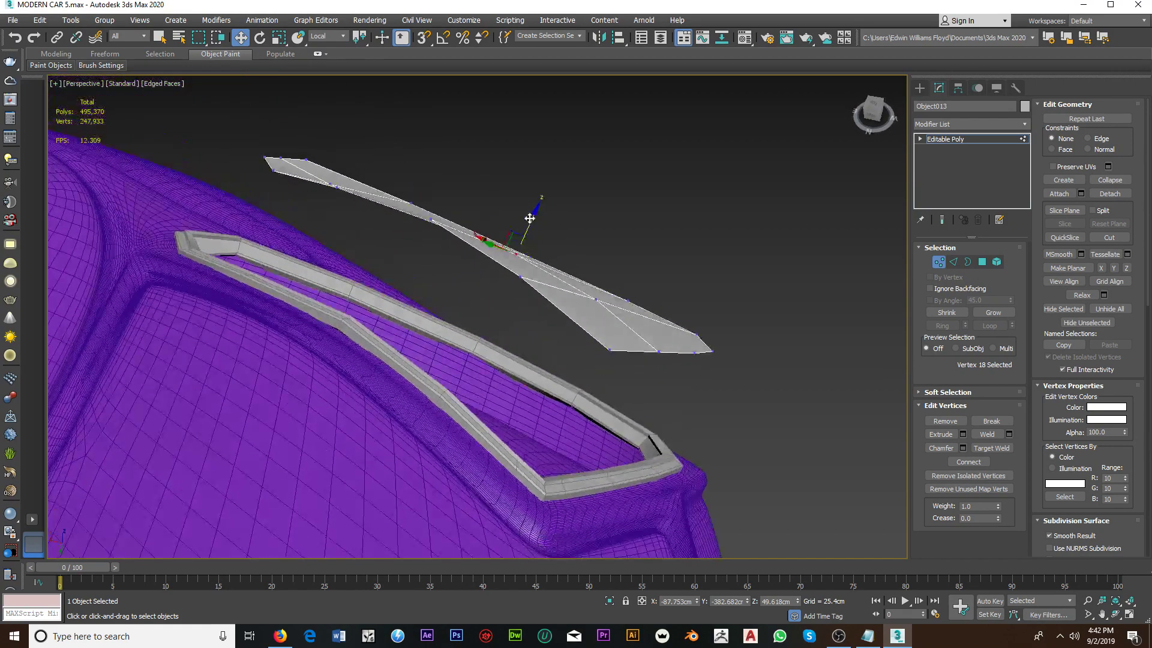
pyautogui.moveTo(534, 218); pyautogui.dragTo(535, 216)
pyautogui.moveTo(535, 216)
pyautogui.keyDown('alt'); pyautogui.mouseDown(button='middle')
pyautogui.moveTo(420, 237)
pyautogui.moveTo(545, 264)
pyautogui.moveTo(625, 234)
pyautogui.moveTo(568, 248)
pyautogui.mouseUp(button='middle'); pyautogui.keyUp('alt')
# Step: Raise the next border vertex so the lens panel follows the body curve
pyautogui.click(394, 250)
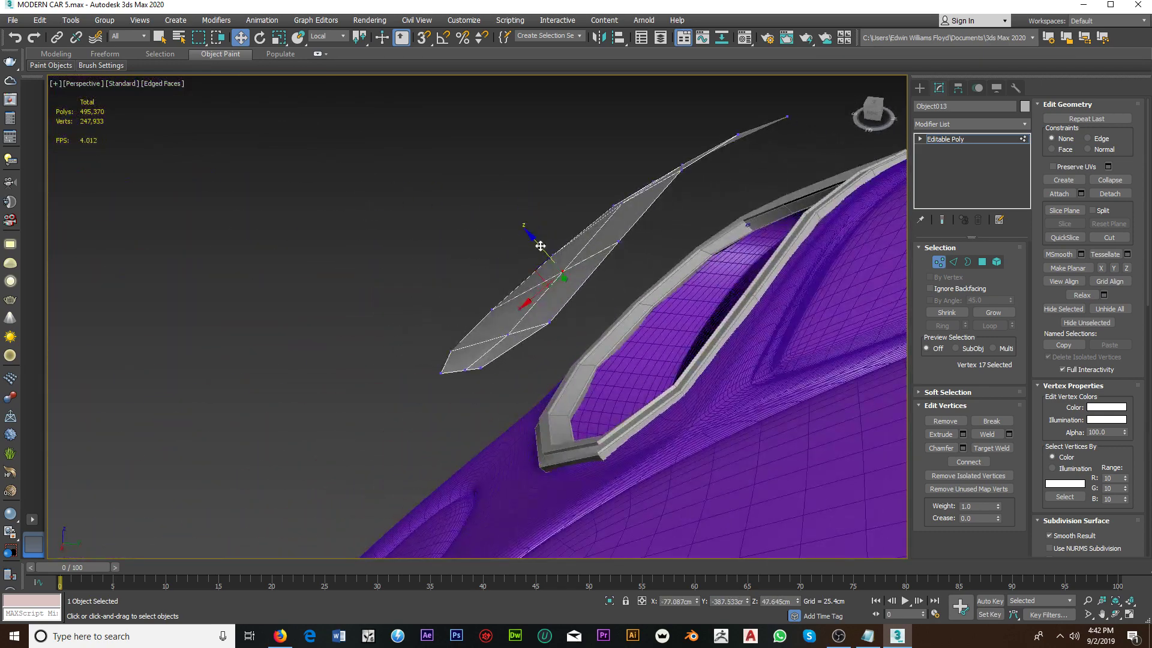
pyautogui.moveTo(540, 246); pyautogui.dragTo(533, 236)
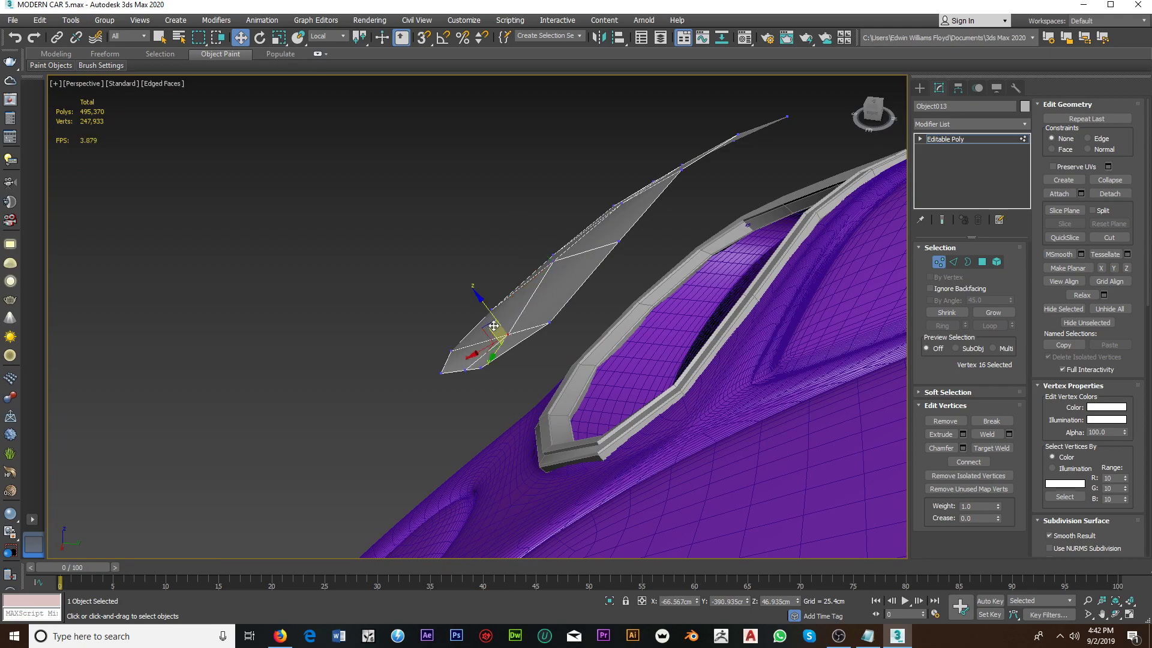
pyautogui.moveTo(494, 326); pyautogui.dragTo(487, 303)
pyautogui.moveTo(486, 303)
pyautogui.keyDown('alt'); pyautogui.mouseDown(button='middle')
pyautogui.moveTo(546, 270)
pyautogui.moveTo(600, 264)
pyautogui.moveTo(727, 278)
pyautogui.mouseUp(button='middle'); pyautogui.keyUp('alt')
pyautogui.scroll(3, 600, 264)
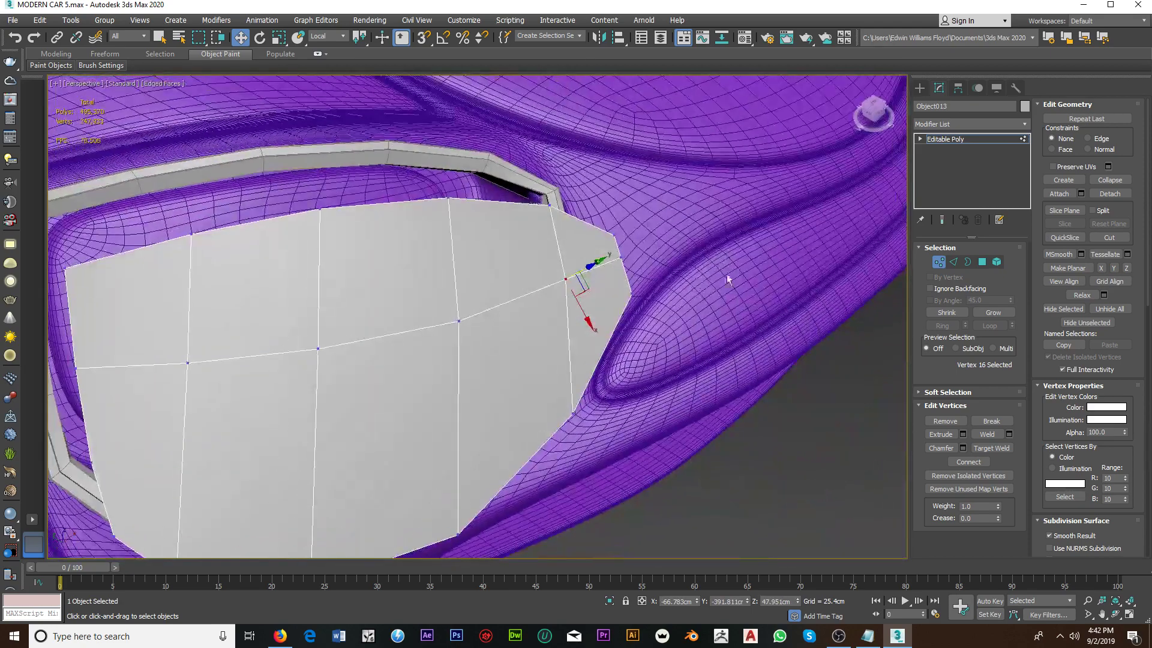
pyautogui.click(954, 262)
pyautogui.moveTo(656, 322)
pyautogui.keyDown('alt'); pyautogui.mouseDown(button='middle')
pyautogui.moveTo(750, 287)
pyautogui.moveTo(312, 334)
pyautogui.mouseUp(button='middle'); pyautogui.keyUp('alt')
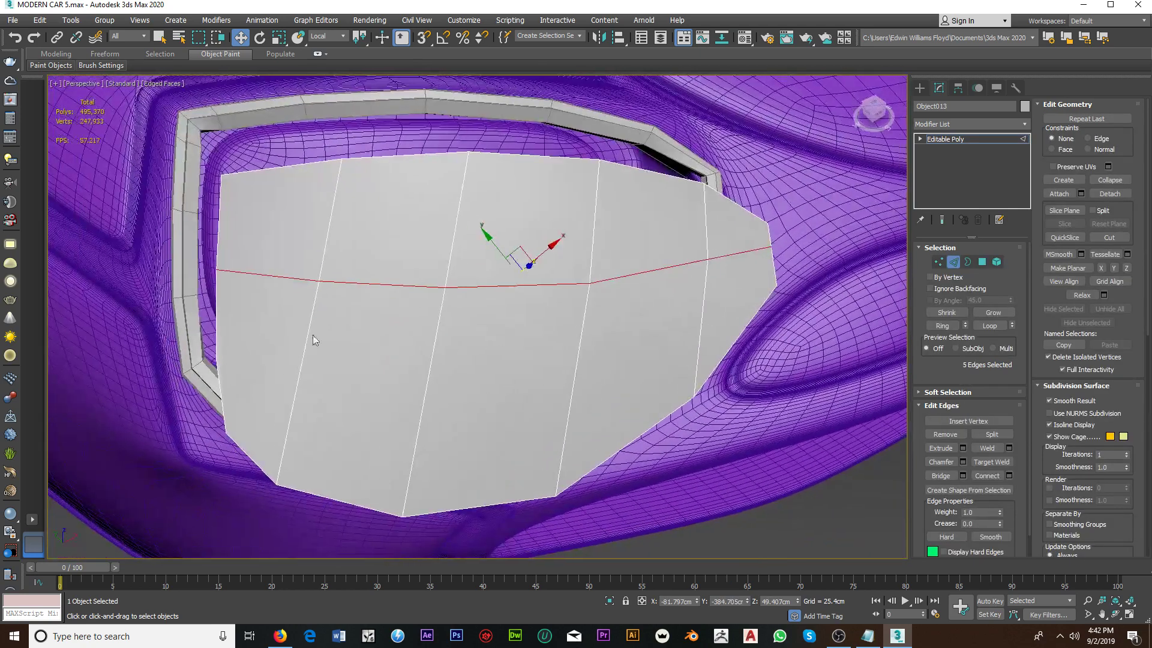
# Step: Connect six vertical lens edges with a horizontal loop slid toward the lower border
pyautogui.click(226, 325)
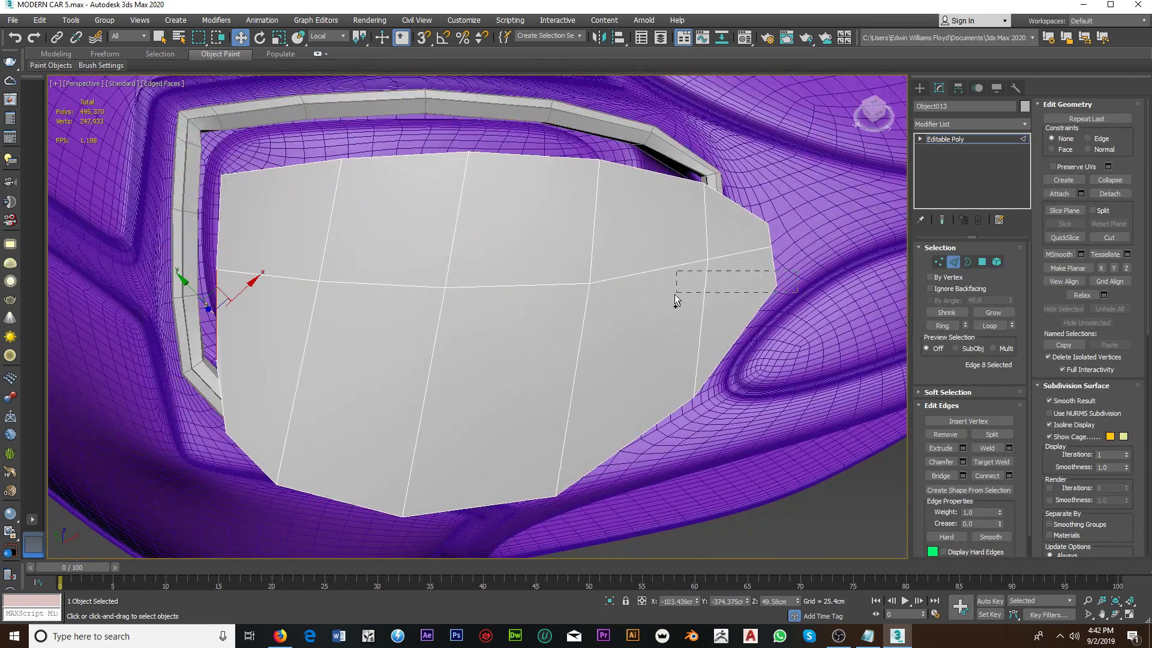
pyautogui.moveTo(674, 294); pyautogui.dragTo(643, 297)
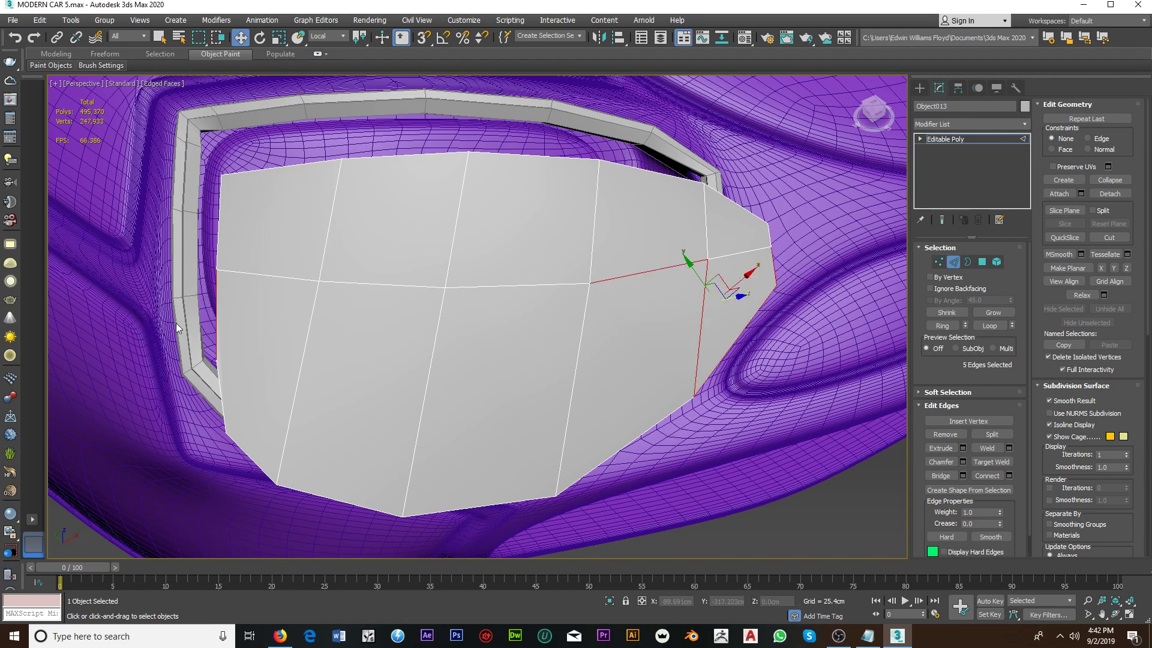
pyautogui.moveTo(456, 324); pyautogui.dragTo(527, 316)
pyautogui.moveTo(527, 316)
pyautogui.keyDown('alt'); pyautogui.mouseDown(button='middle')
pyautogui.moveTo(444, 310)
pyautogui.moveTo(495, 377)
pyautogui.mouseUp(button='middle'); pyautogui.keyUp('alt')
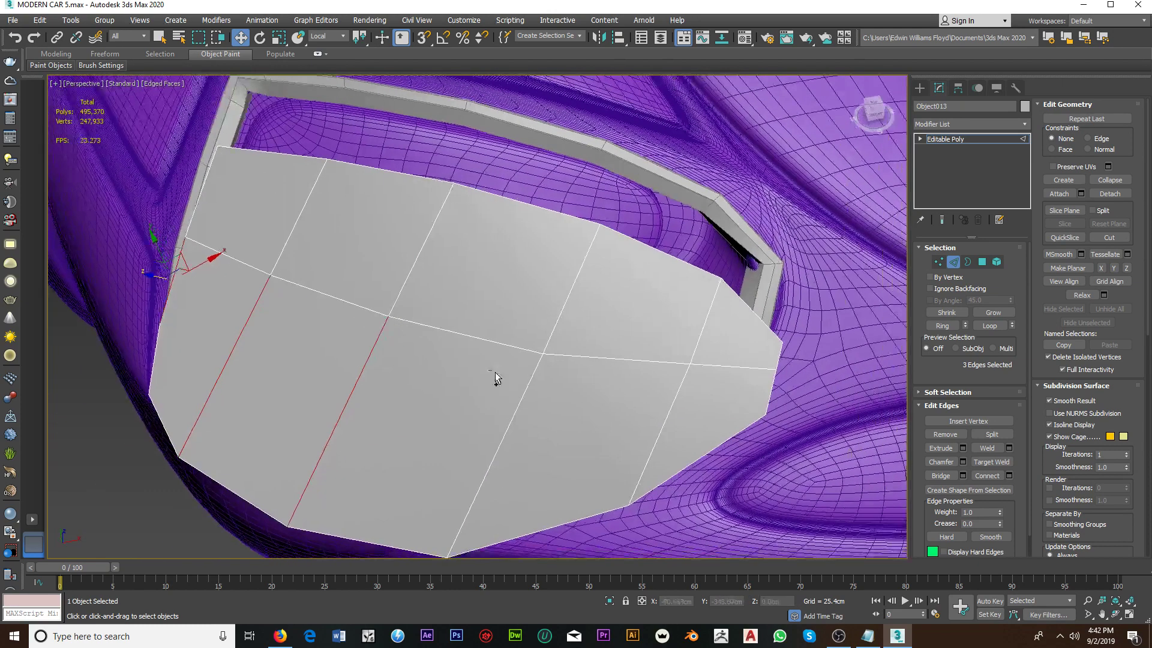
pyautogui.keyDown('ctrl'); pyautogui.moveTo(703, 390); pyautogui.dragTo(670, 395); pyautogui.keyUp('ctrl')
pyautogui.keyDown('ctrl'); pyautogui.moveTo(796, 399); pyautogui.dragTo(796, 399); pyautogui.keyUp('ctrl')
pyautogui.click(1009, 475)
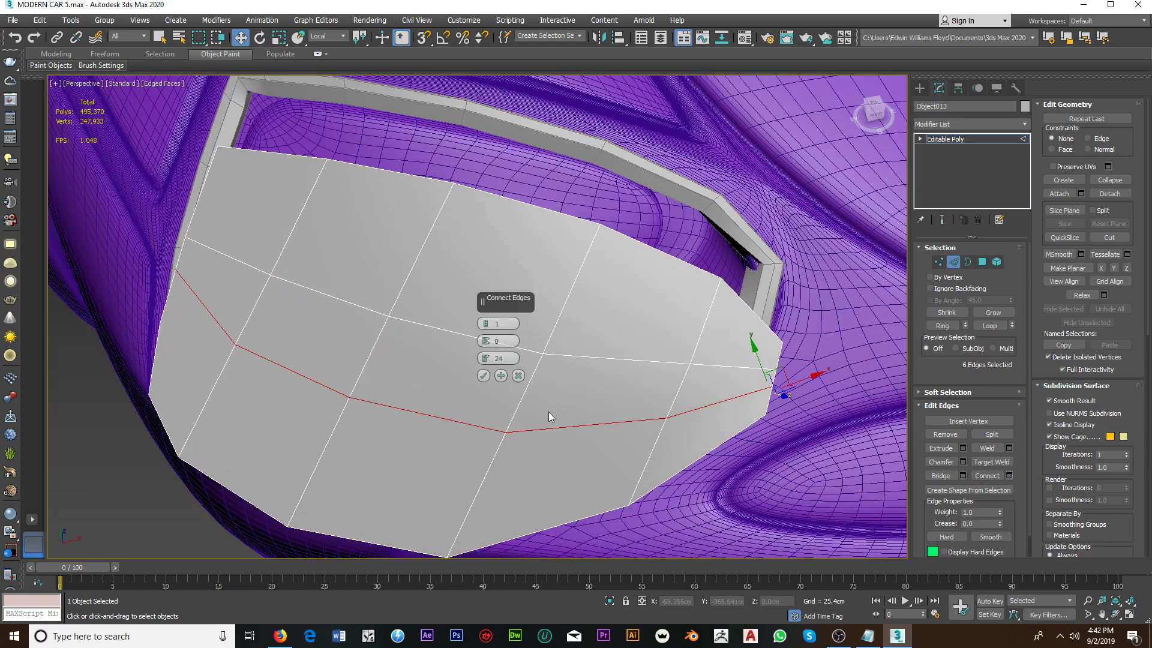
pyautogui.moveTo(551, 416)
pyautogui.keyDown('alt'); pyautogui.mouseDown(button='middle')
pyautogui.moveTo(697, 329)
pyautogui.moveTo(520, 359)
pyautogui.mouseUp(button='middle'); pyautogui.keyUp('alt')
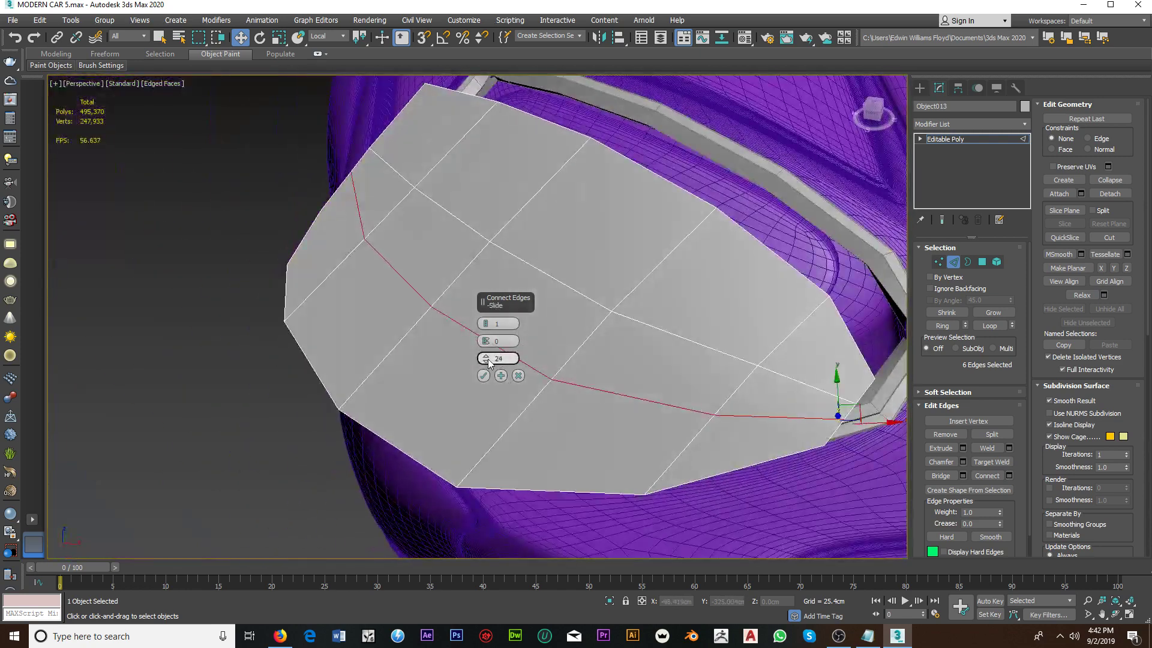
pyautogui.moveTo(488, 359); pyautogui.dragTo(488, 369)
pyautogui.click(483, 376)
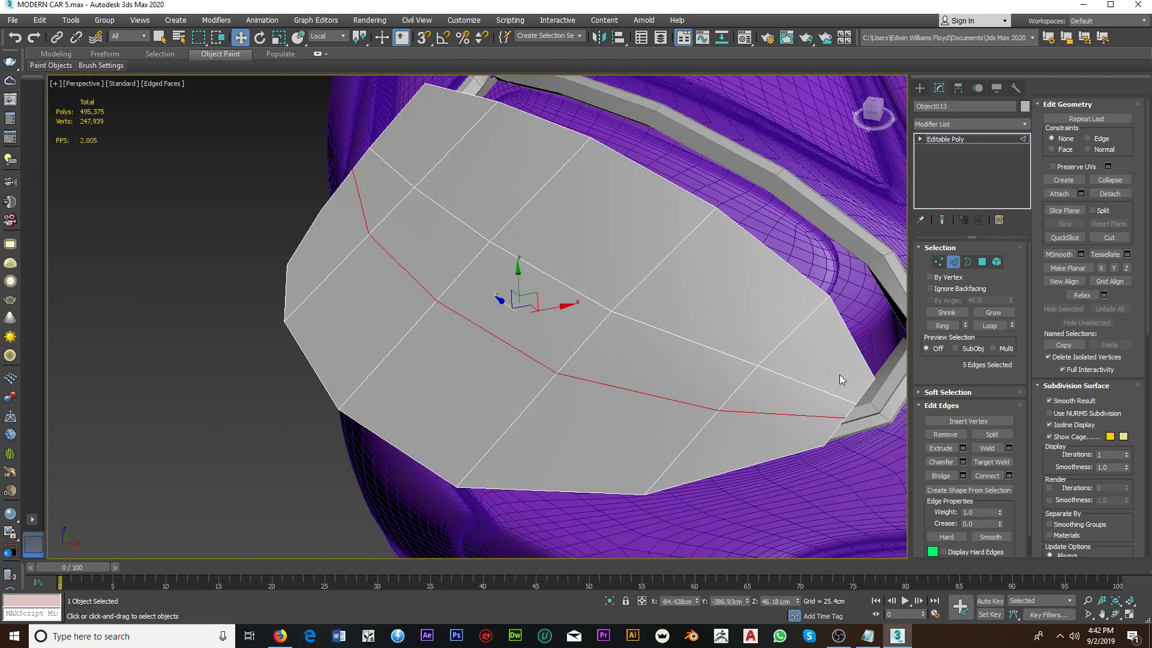
# Step: Target Weld the stray extra vertex onto its neighbour
pyautogui.click(938, 262)
pyautogui.scroll(3, 625, 327)
pyautogui.scroll(3, 746, 329)
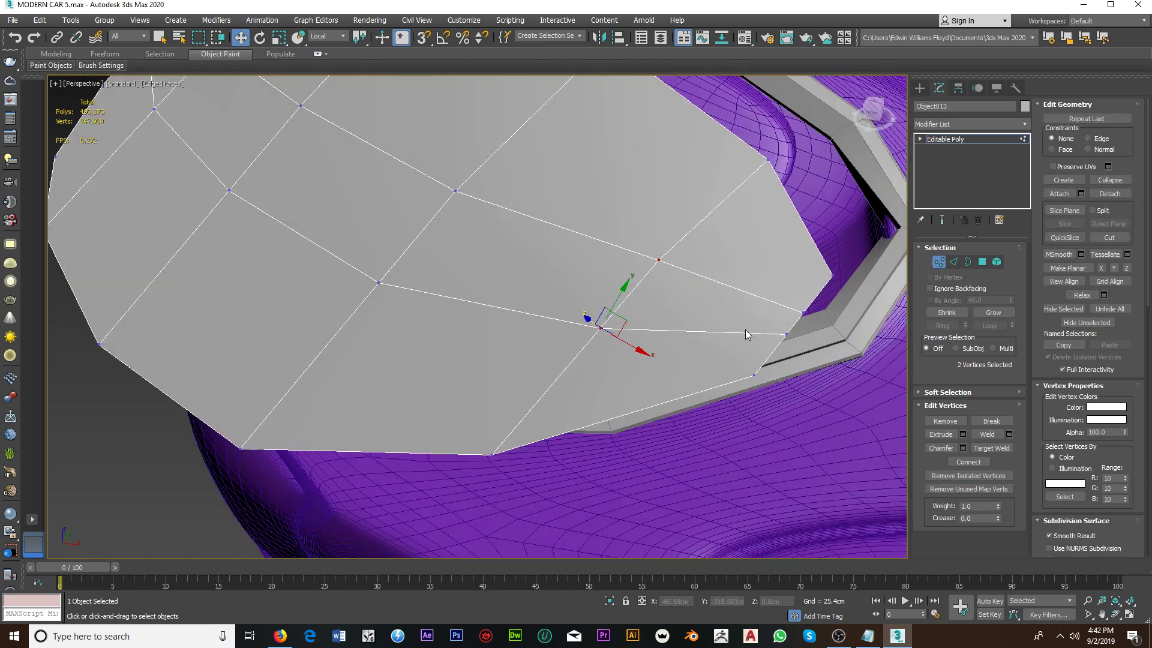
pyautogui.rightClick(745, 329)
pyautogui.click(716, 404)
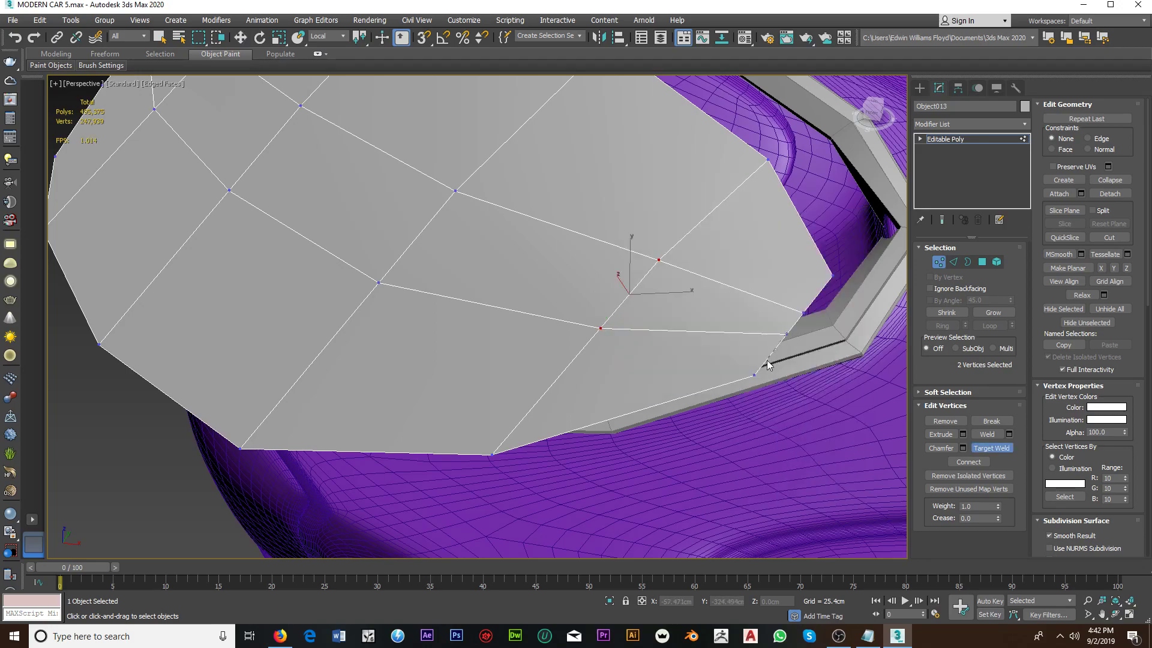
pyautogui.scroll(-5, 723, 376)
pyautogui.moveTo(723, 376)
pyautogui.keyDown('alt'); pyautogui.mouseDown(button='middle')
pyautogui.moveTo(840, 351)
pyautogui.moveTo(673, 390)
pyautogui.mouseUp(button='middle'); pyautogui.keyUp('alt')
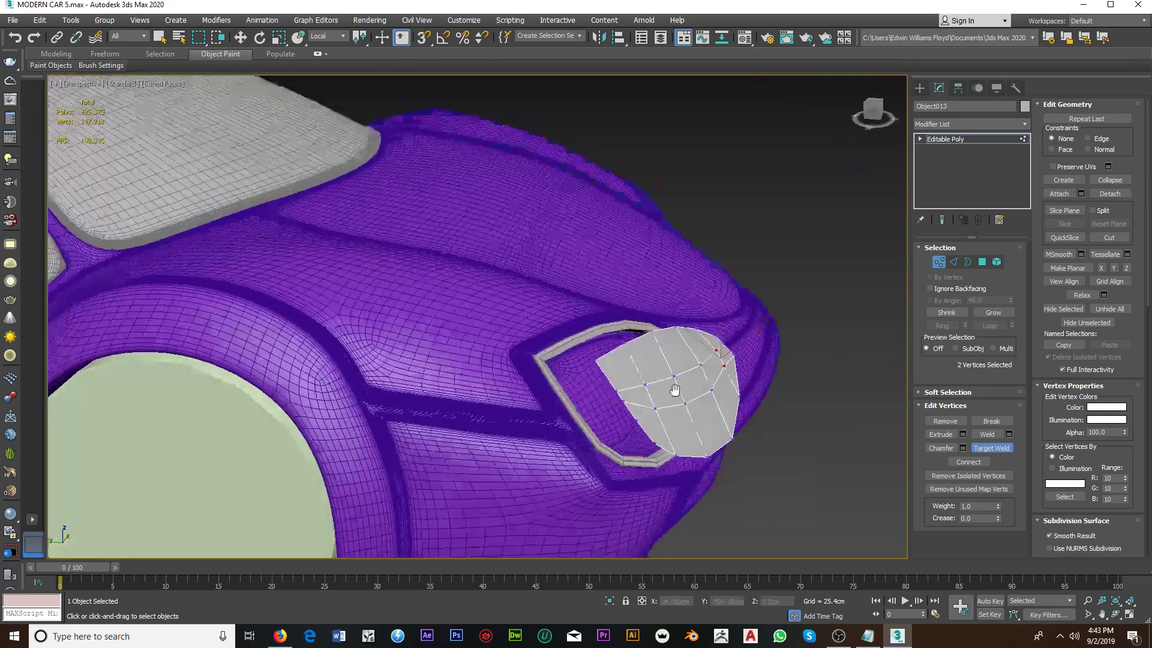
pyautogui.scroll(4, 624, 407)
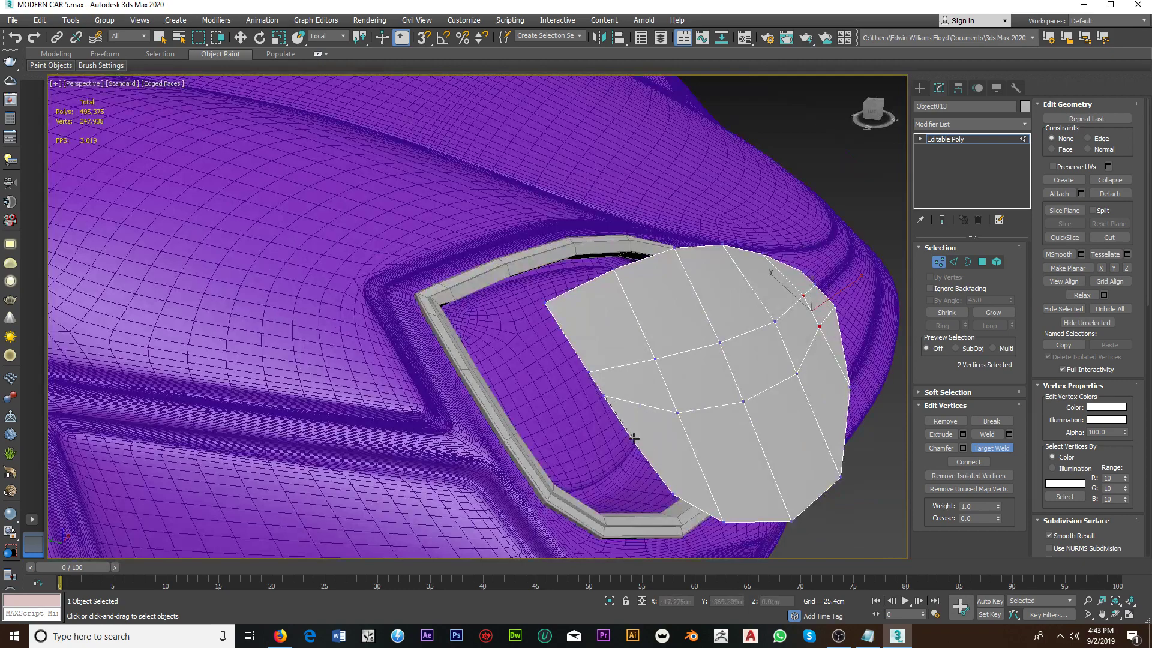
pyautogui.click(633, 438)
# Step: Move border and corner vertices 21 and 20 into position
pyautogui.press('w')
pyautogui.click(675, 414)
pyautogui.keyDown('alt'); pyautogui.moveTo(675, 414); pyautogui.dragTo(594, 308, button='middle'); pyautogui.keyUp('alt')
pyautogui.click(624, 388)
pyautogui.click(621, 333)
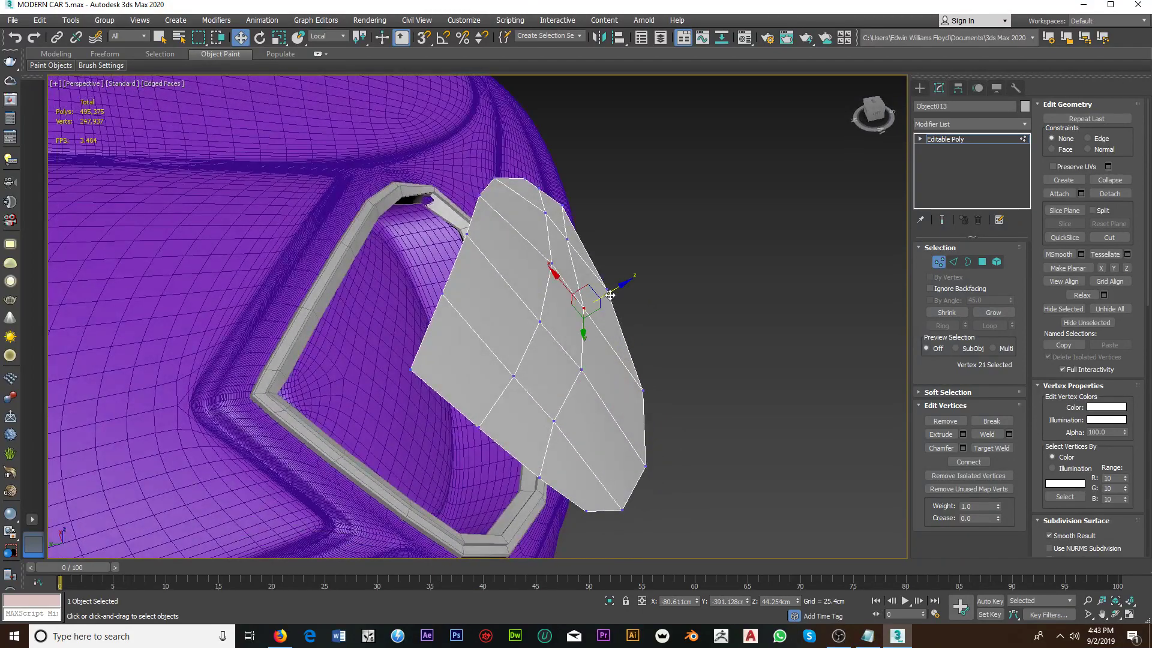
pyautogui.moveTo(609, 295); pyautogui.dragTo(613, 294)
pyautogui.keyDown('alt'); pyautogui.moveTo(613, 294); pyautogui.dragTo(631, 293, button='middle'); pyautogui.keyUp('alt')
pyautogui.hotkey('shift', 'z')
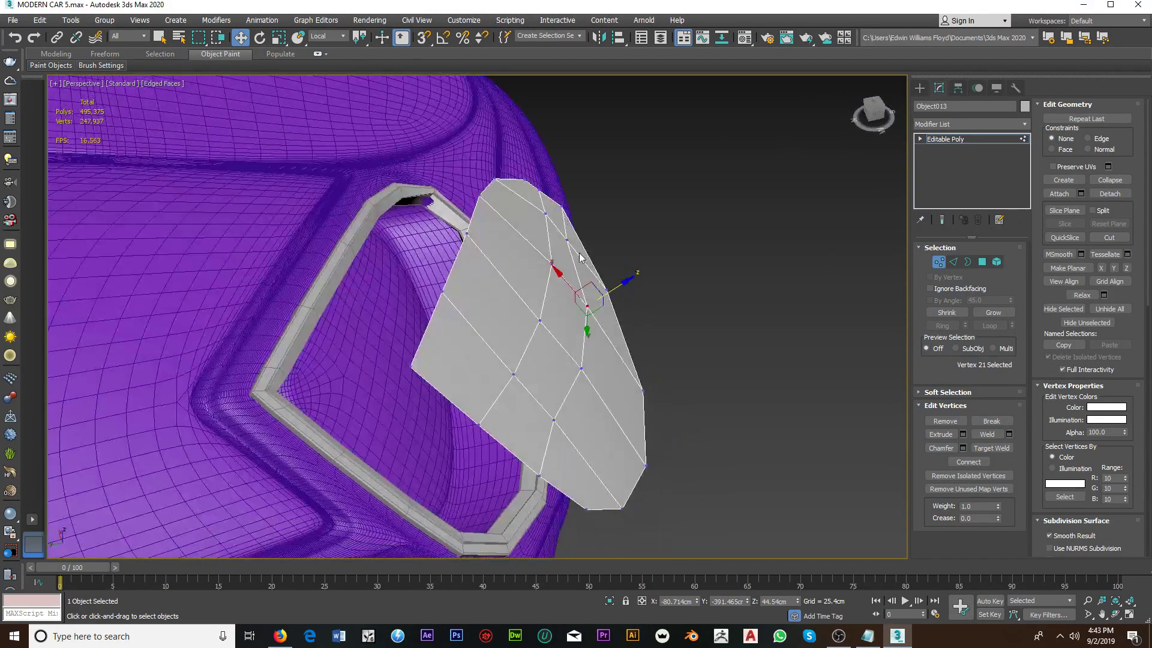
pyautogui.click(567, 241)
pyautogui.moveTo(566, 240)
pyautogui.keyDown('alt'); pyautogui.mouseDown(button='middle')
pyautogui.moveTo(608, 275)
pyautogui.moveTo(708, 263)
pyautogui.moveTo(452, 374)
pyautogui.mouseUp(button='middle'); pyautogui.keyUp('alt')
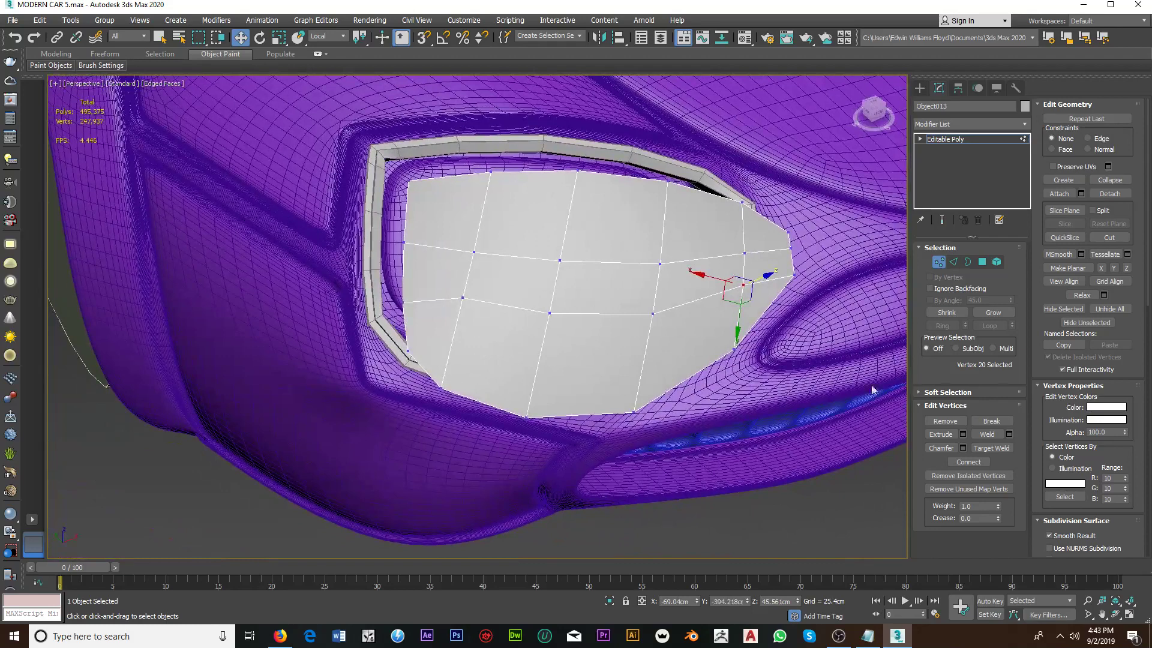
pyautogui.click(953, 263)
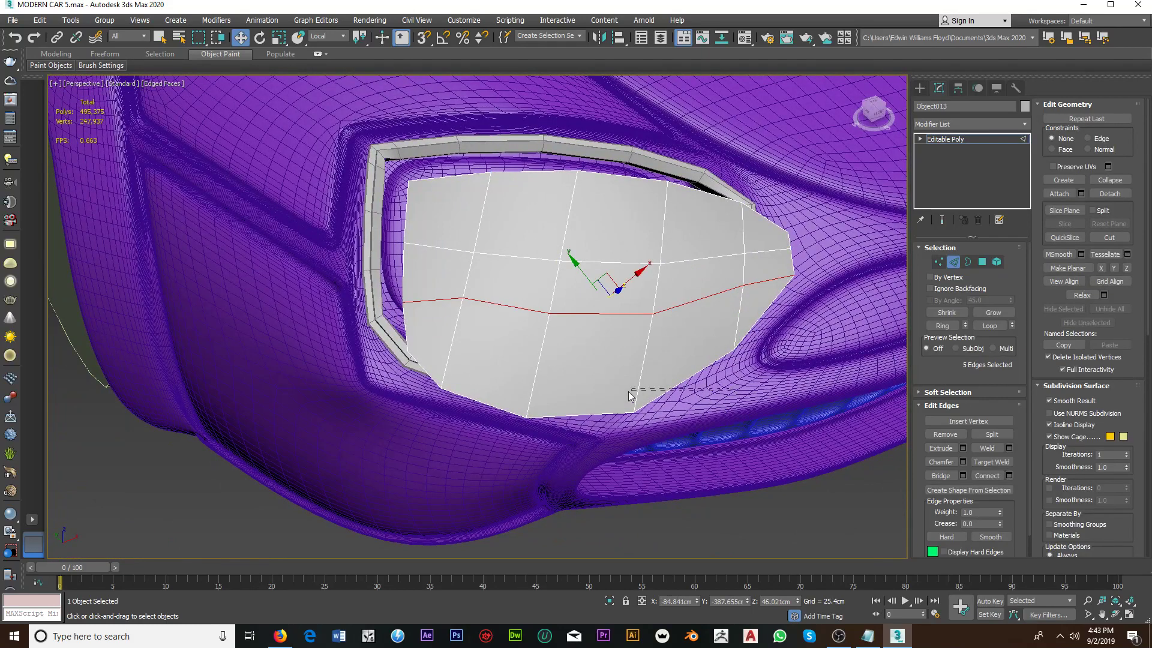
# Step: Connect the three lower vertical edges with a new horizontal edge
pyautogui.moveTo(488, 389); pyautogui.dragTo(456, 375)
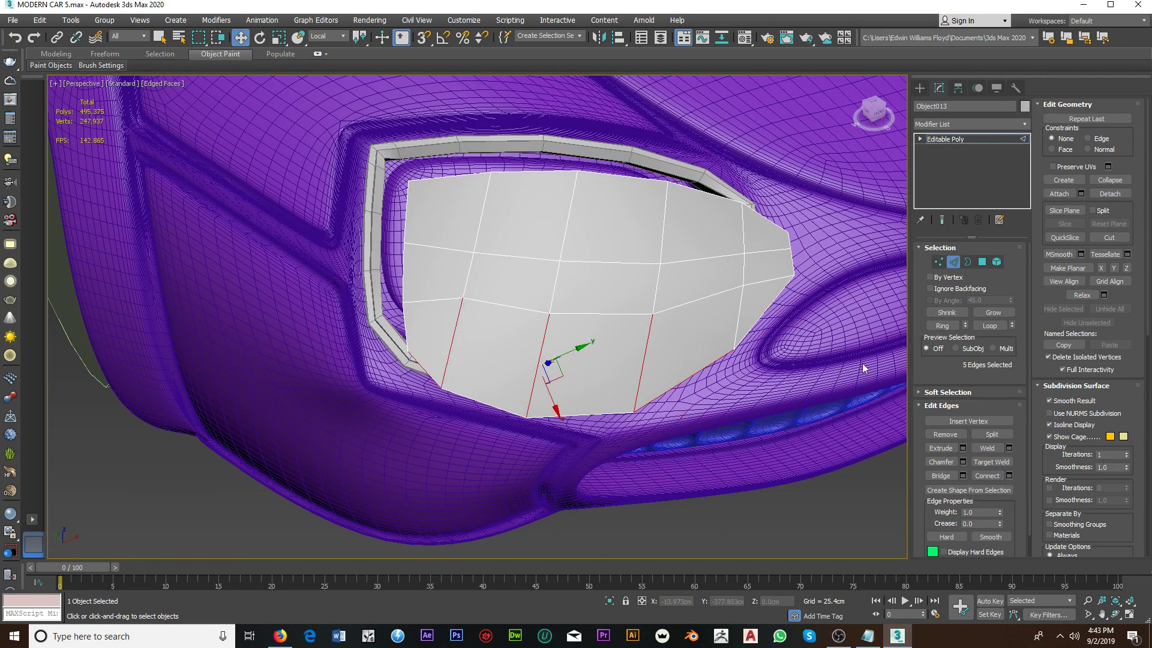
pyautogui.click(1009, 476)
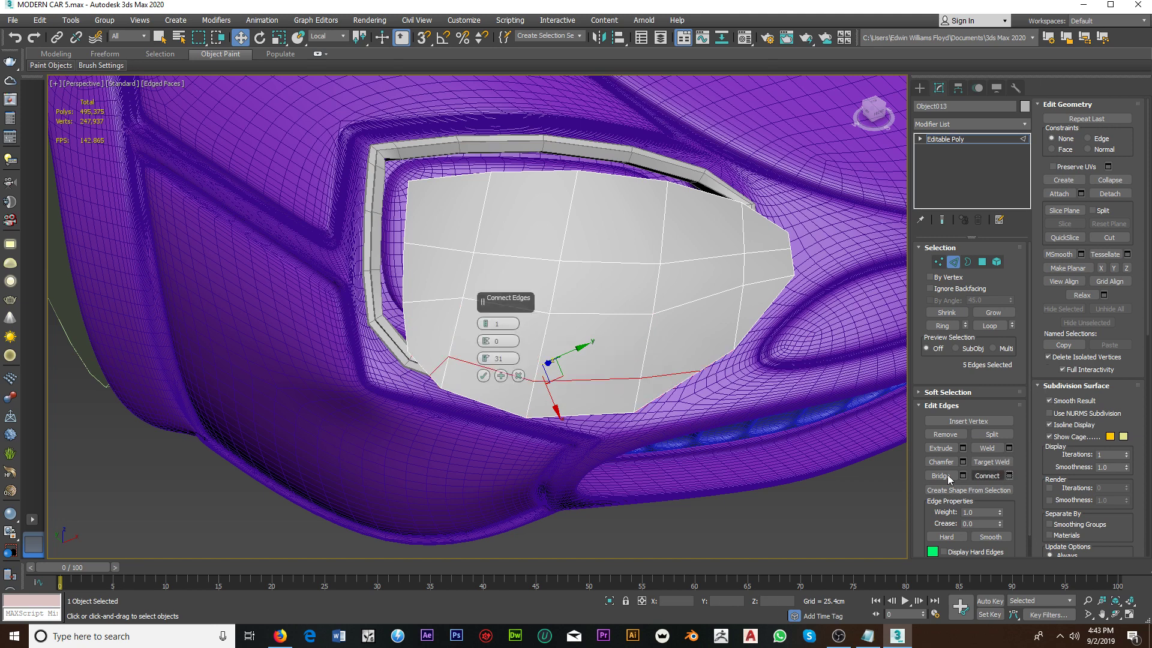
pyautogui.click(483, 376)
# Step: Target Weld a vertex near the lens's right edge onto another
pyautogui.click(938, 262)
pyautogui.click(732, 291)
pyautogui.scroll(2, 699, 339)
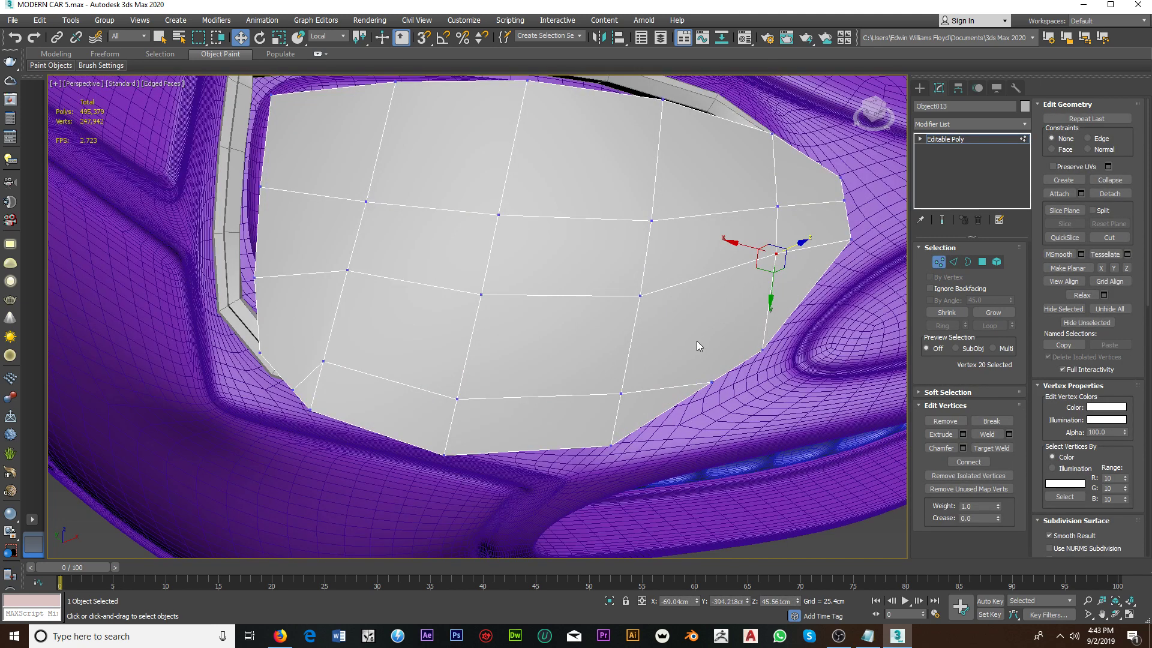
pyautogui.rightClick(696, 339)
pyautogui.click(676, 416)
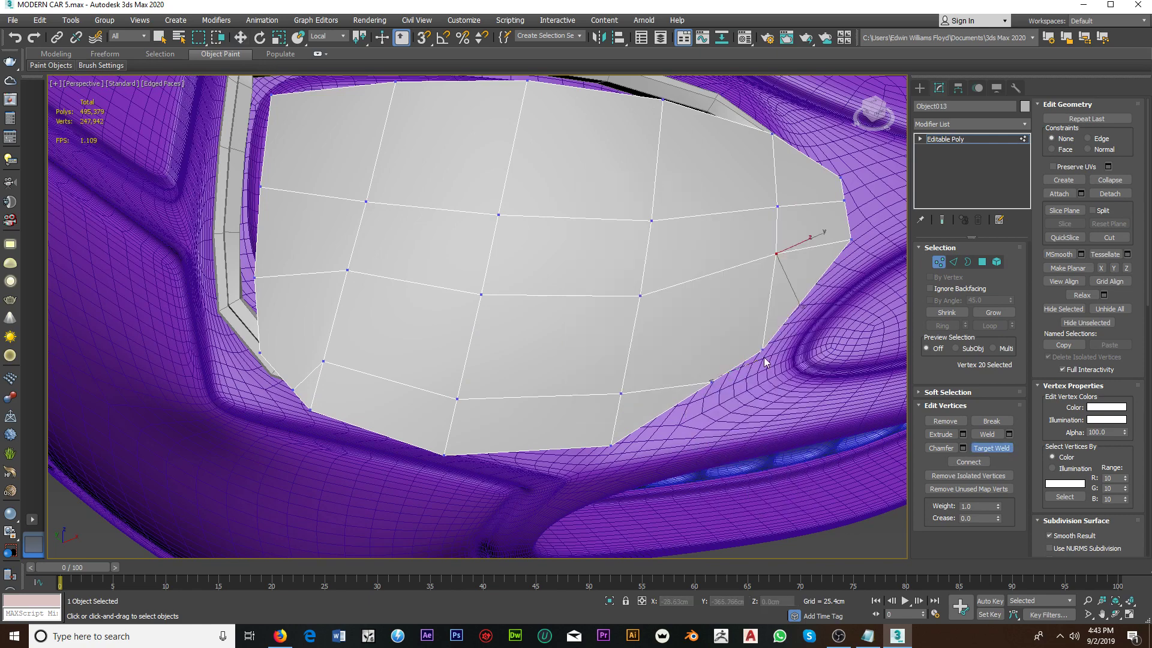
pyautogui.scroll(-4, 760, 352)
pyautogui.scroll(2, 652, 435)
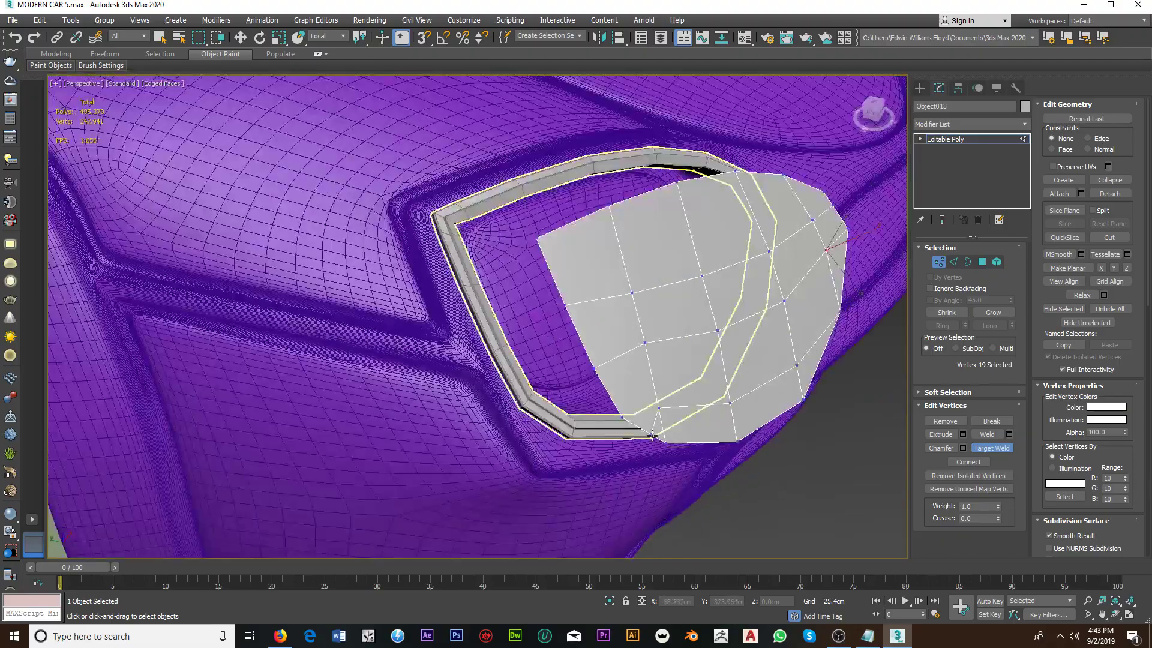
# Step: Move several lens vertices so the panel fits inside the headlight opening
pyautogui.moveTo(659, 430)
pyautogui.keyDown('alt'); pyautogui.mouseDown(button='middle')
pyautogui.moveTo(648, 419)
pyautogui.moveTo(587, 425)
pyautogui.moveTo(582, 380)
pyautogui.moveTo(629, 358)
pyautogui.moveTo(671, 396)
pyautogui.moveTo(690, 431)
pyautogui.moveTo(642, 458)
pyautogui.moveTo(587, 458)
pyautogui.moveTo(576, 430)
pyautogui.moveTo(678, 329)
pyautogui.moveTo(713, 322)
pyautogui.moveTo(719, 294)
pyautogui.moveTo(757, 336)
pyautogui.mouseUp(button='middle'); pyautogui.keyUp('alt')
pyautogui.press('w')
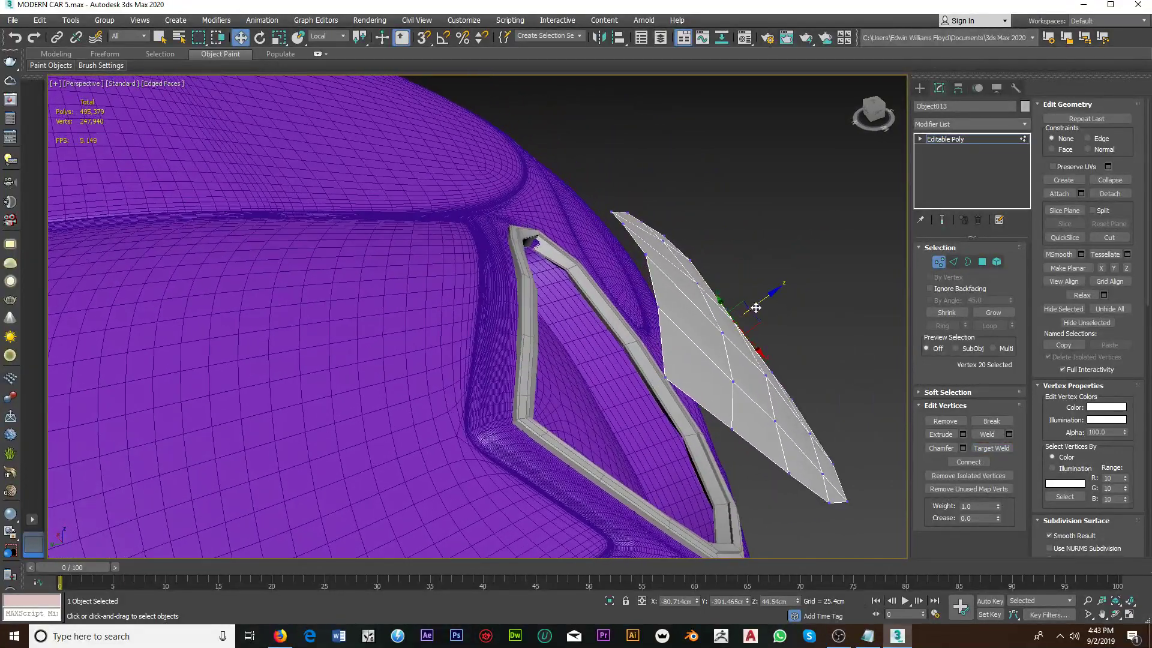
pyautogui.click(762, 349)
pyautogui.click(768, 375)
pyautogui.moveTo(768, 375)
pyautogui.keyDown('alt'); pyautogui.mouseDown(button='middle')
pyautogui.moveTo(645, 285)
pyautogui.moveTo(743, 372)
pyautogui.moveTo(658, 413)
pyautogui.mouseUp(button='middle'); pyautogui.keyUp('alt')
pyautogui.click(755, 384)
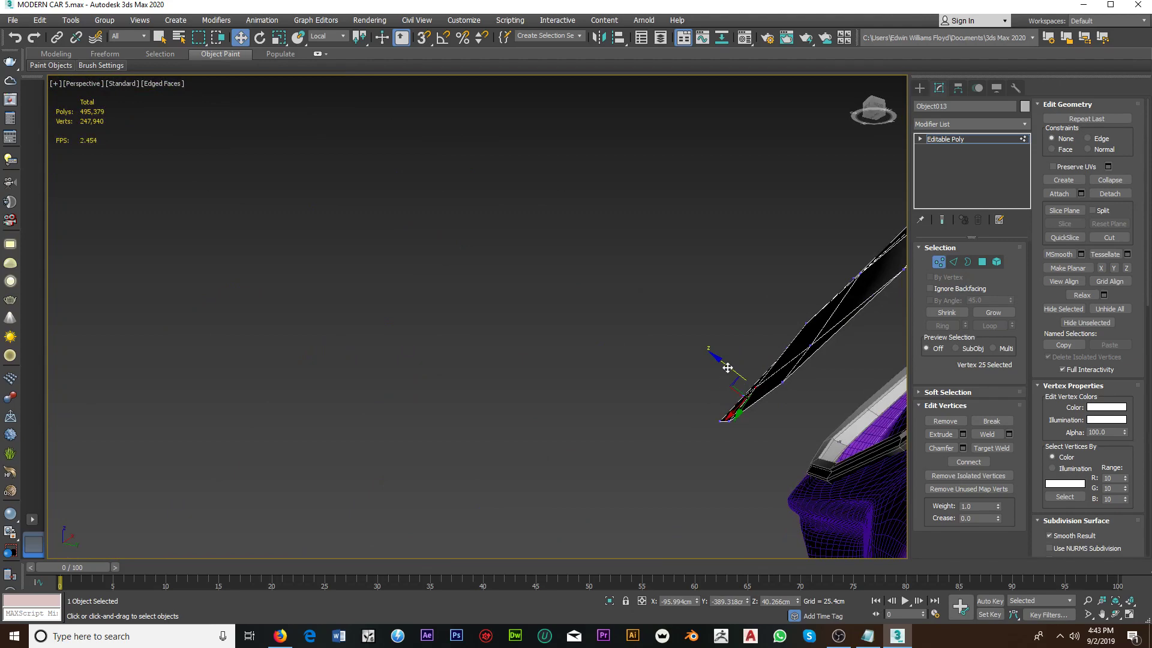
pyautogui.moveTo(716, 355)
pyautogui.keyDown('alt'); pyautogui.mouseDown(button='middle')
pyautogui.moveTo(728, 378)
pyautogui.moveTo(629, 430)
pyautogui.moveTo(660, 453)
pyautogui.moveTo(652, 461)
pyautogui.moveTo(864, 391)
pyautogui.moveTo(796, 403)
pyautogui.moveTo(812, 373)
pyautogui.moveTo(818, 394)
pyautogui.moveTo(784, 403)
pyautogui.moveTo(703, 401)
pyautogui.moveTo(705, 384)
pyautogui.mouseUp(button='middle'); pyautogui.keyUp('alt')
pyautogui.click(669, 447)
pyautogui.click(794, 391)
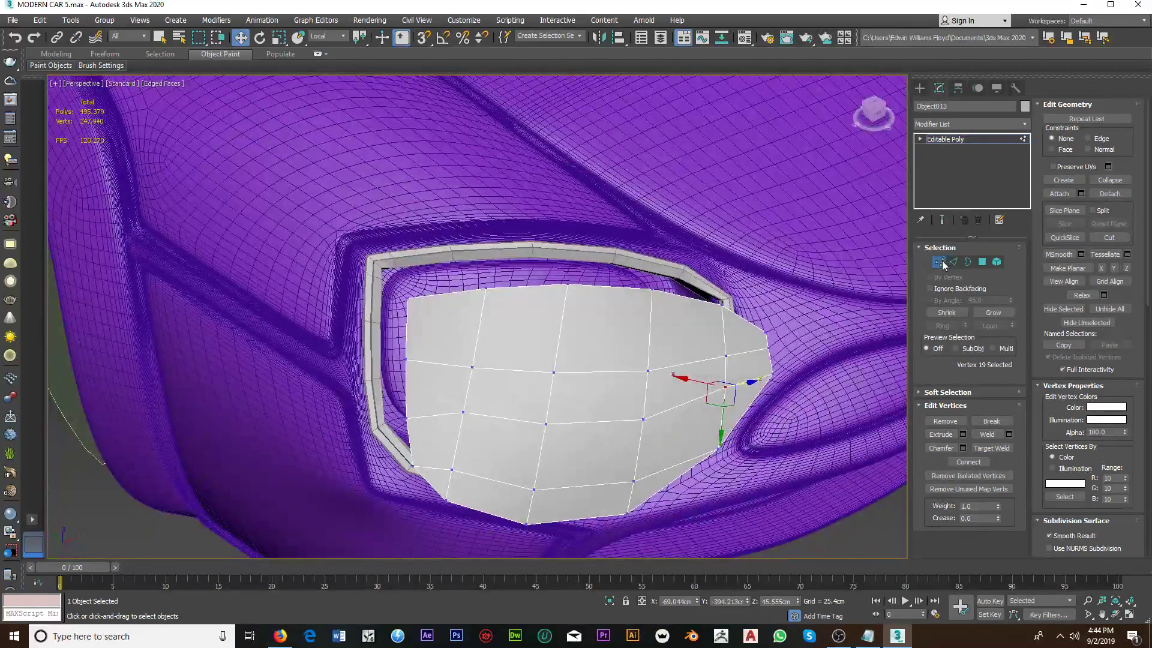
# Step: Return to top level and browse the Modifier List for modifiers starting with S
pyautogui.click(941, 263)
pyautogui.click(963, 125)
pyautogui.press('s')
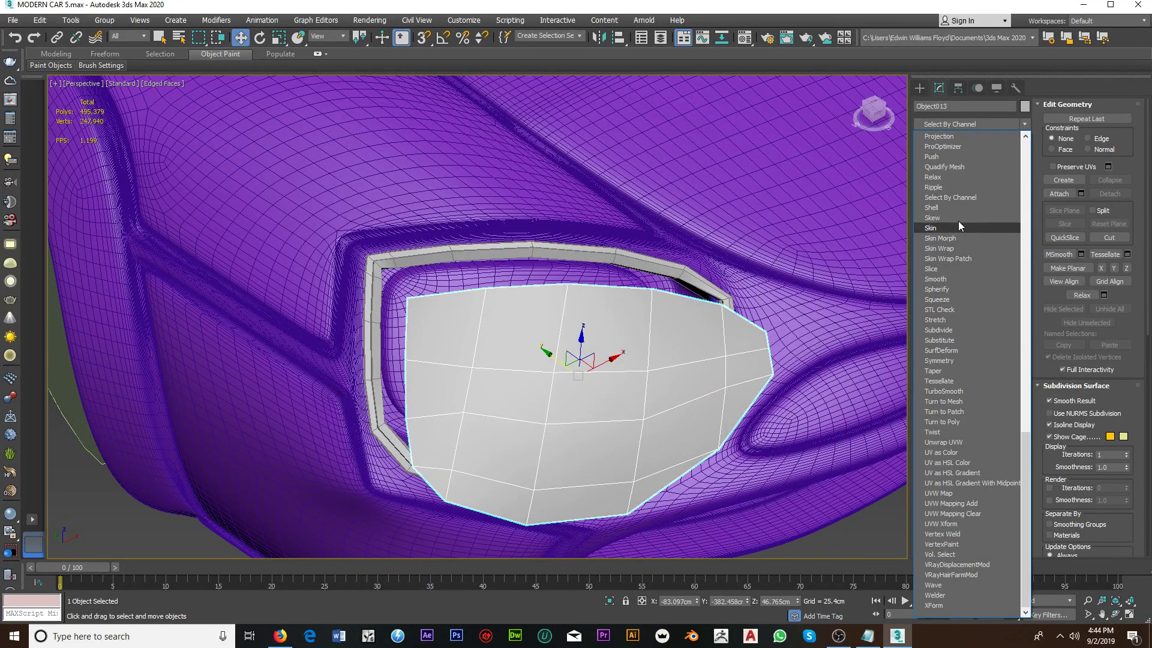
# Step: Give the headlight lens a Shell modifier with Outer Amount 0 and Inner Amount 1.0cm
pyautogui.click(958, 208)
pyautogui.moveTo(711, 388)
pyautogui.keyDown('alt'); pyautogui.mouseDown(button='middle')
pyautogui.moveTo(766, 352)
pyautogui.moveTo(780, 360)
pyautogui.moveTo(769, 330)
pyautogui.moveTo(877, 345)
pyautogui.mouseUp(button='middle'); pyautogui.keyUp('alt')
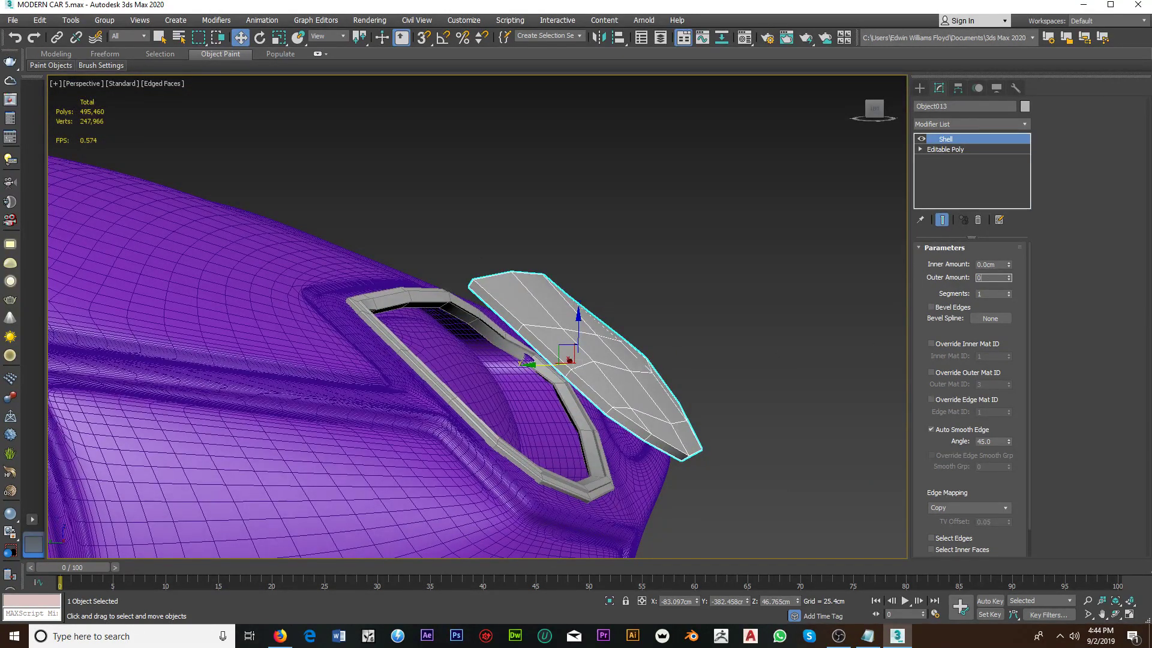
pyautogui.press('Return')
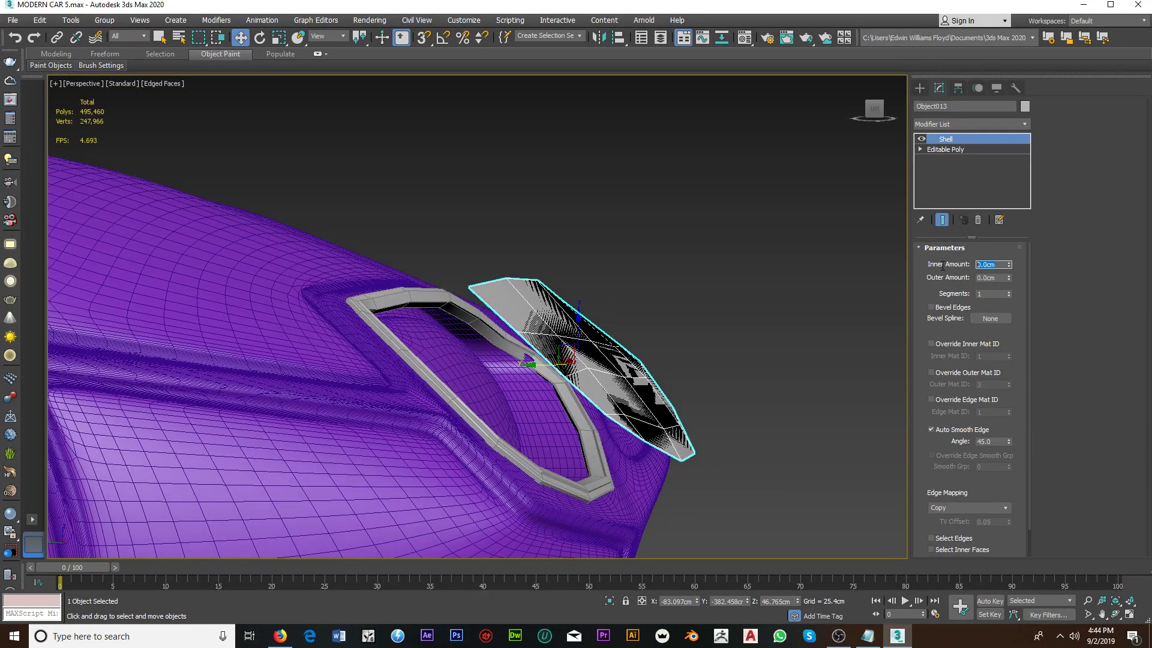
pyautogui.write('1')
pyautogui.press('Return')
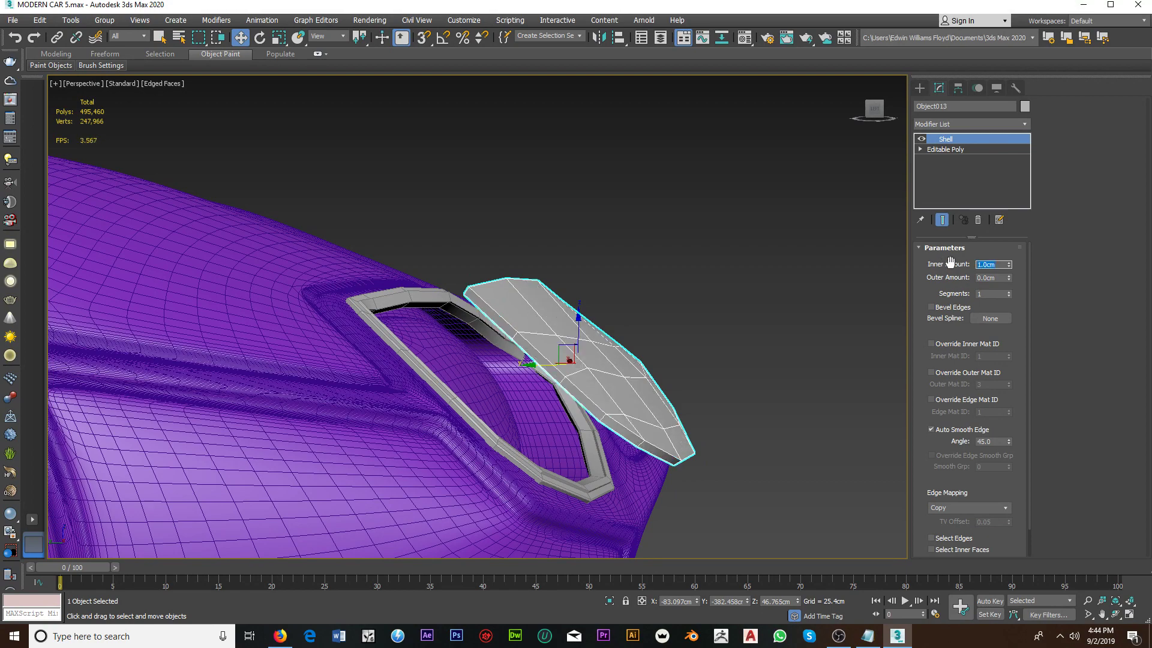
pyautogui.moveTo(829, 287)
pyautogui.keyDown('alt'); pyautogui.mouseDown(button='middle')
pyautogui.moveTo(826, 271)
pyautogui.moveTo(786, 318)
pyautogui.mouseUp(button='middle'); pyautogui.keyUp('alt')
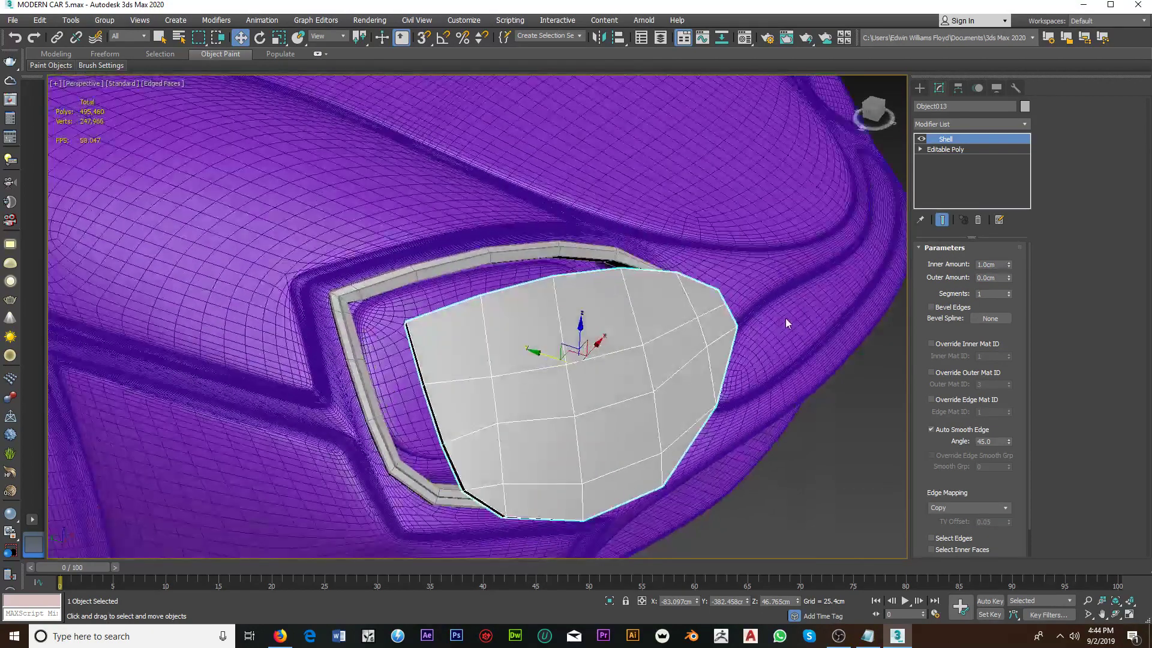
pyautogui.click(968, 125)
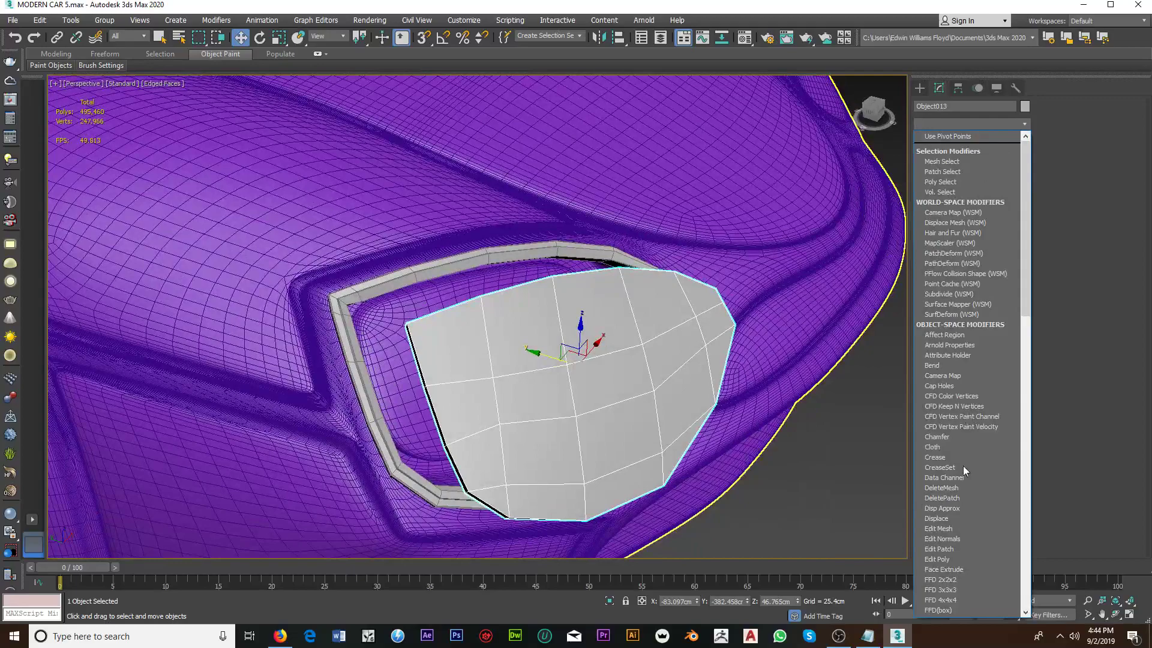
# Step: Add an Edit Poly modifier above the Shell and select the lens's top and upper-right rim edges
pyautogui.click(950, 558)
pyautogui.click(953, 342)
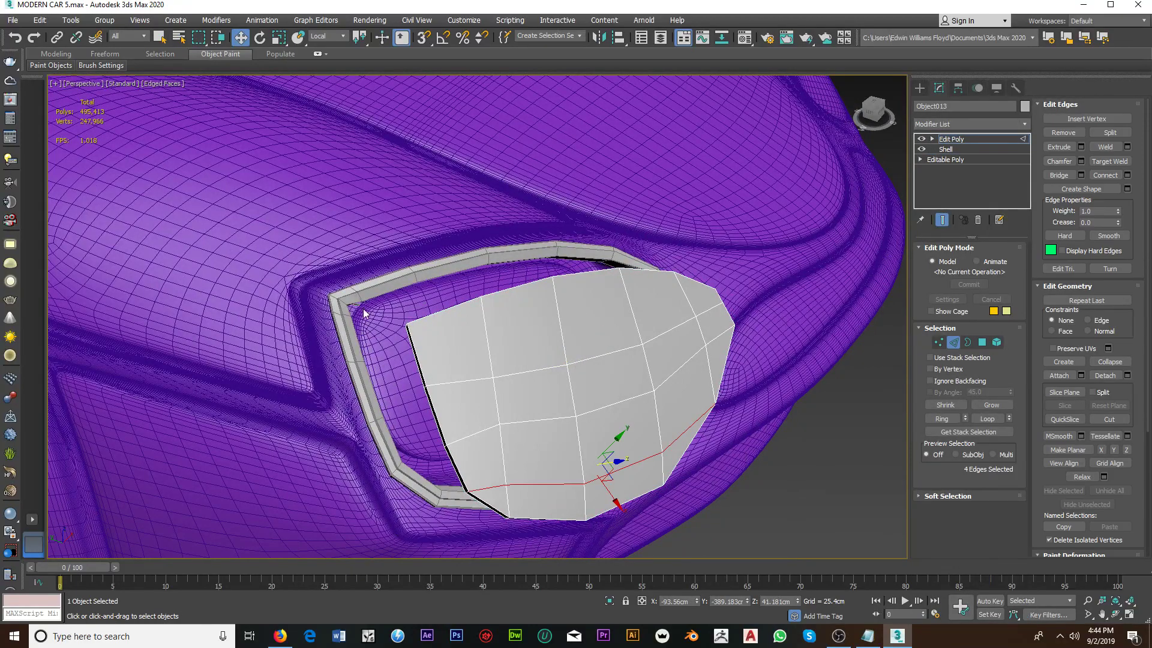
pyautogui.doubleClick(427, 318)
pyautogui.keyDown('alt'); pyautogui.moveTo(490, 338); pyautogui.dragTo(418, 334, button='middle'); pyautogui.keyUp('alt')
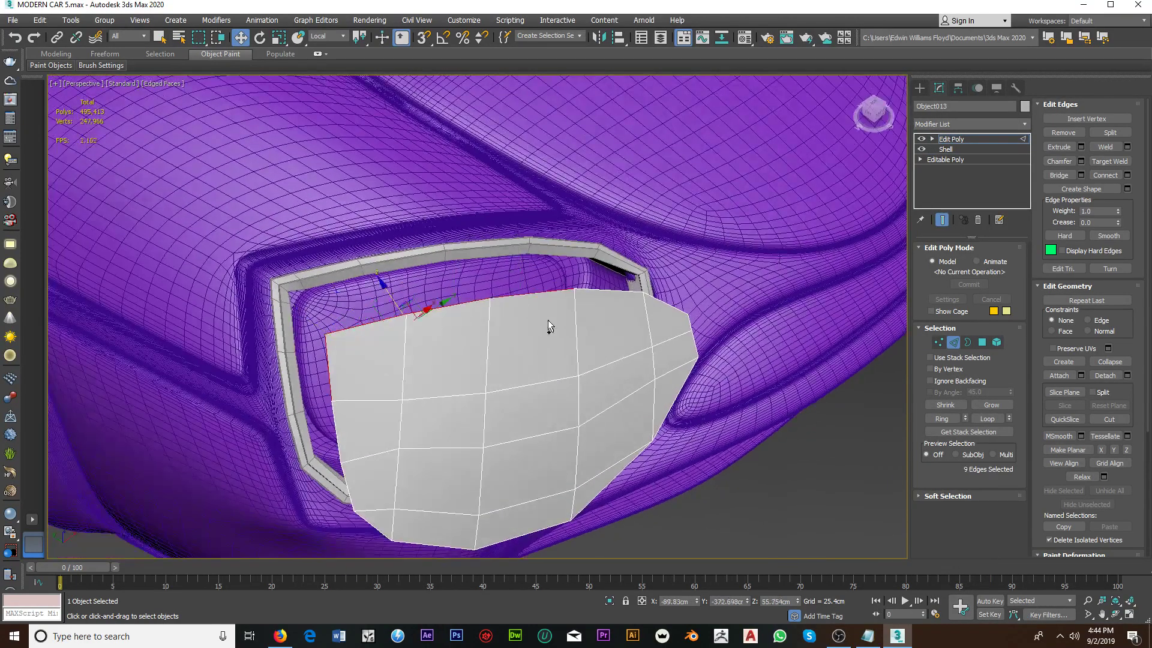
pyautogui.moveTo(549, 326); pyautogui.dragTo(329, 326, button='middle')
pyautogui.keyDown('ctrl'); pyautogui.click(480, 318); pyautogui.keyUp('ctrl')
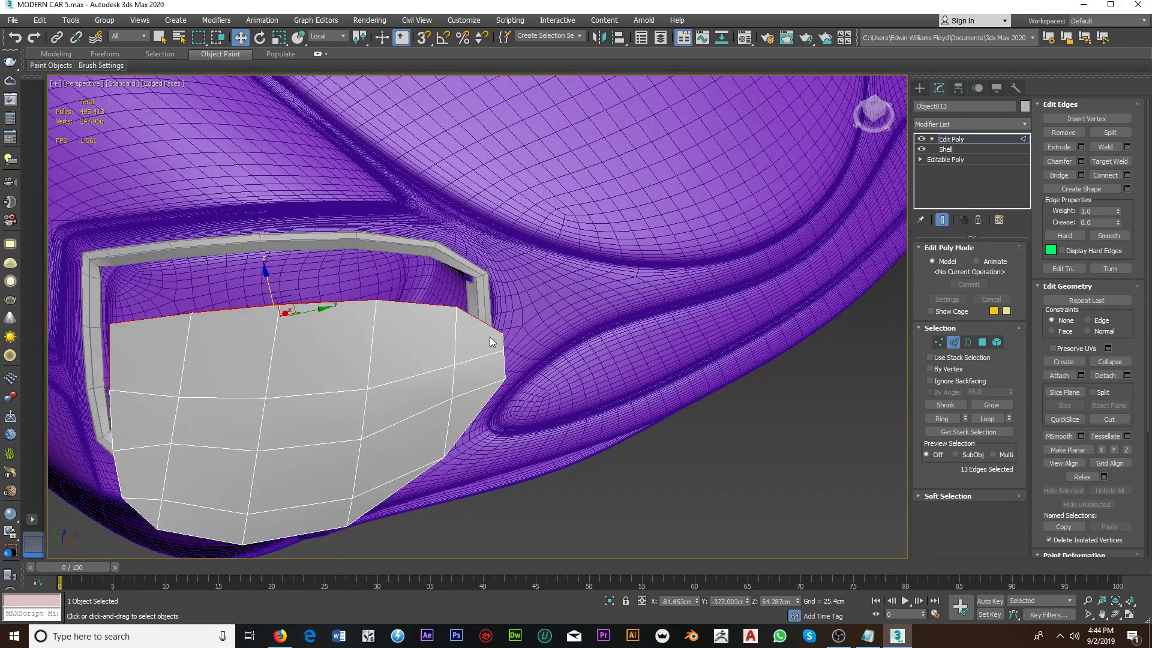
pyautogui.scroll(3, 490, 342)
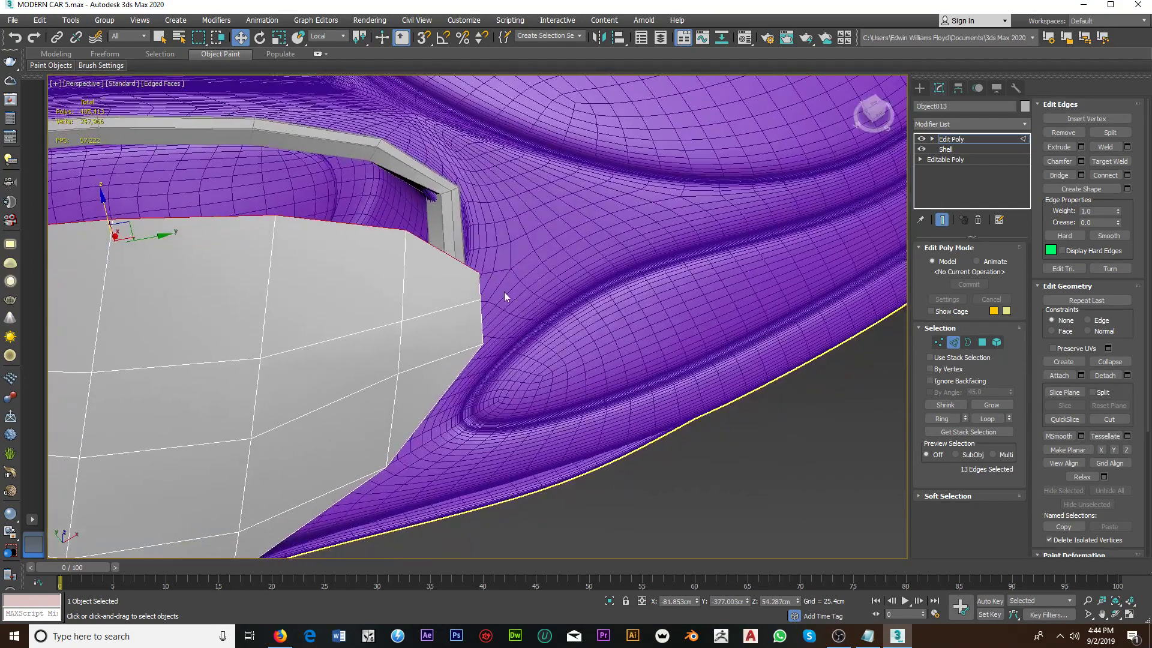
pyautogui.keyDown('ctrl'); pyautogui.moveTo(506, 287); pyautogui.dragTo(448, 226); pyautogui.keyUp('ctrl')
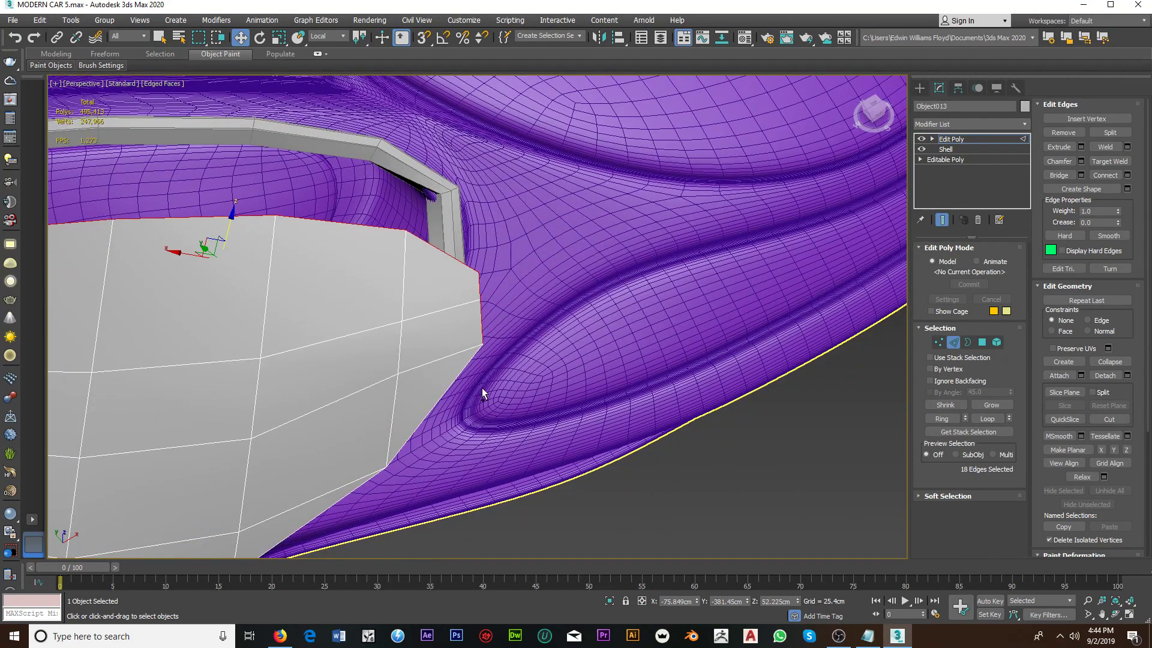
pyautogui.keyDown('ctrl'); pyautogui.moveTo(446, 395); pyautogui.dragTo(446, 396); pyautogui.keyUp('ctrl')
# Step: Extend the edge selection along the lower and left lens rim
pyautogui.moveTo(447, 396); pyautogui.dragTo(537, 391, button='middle')
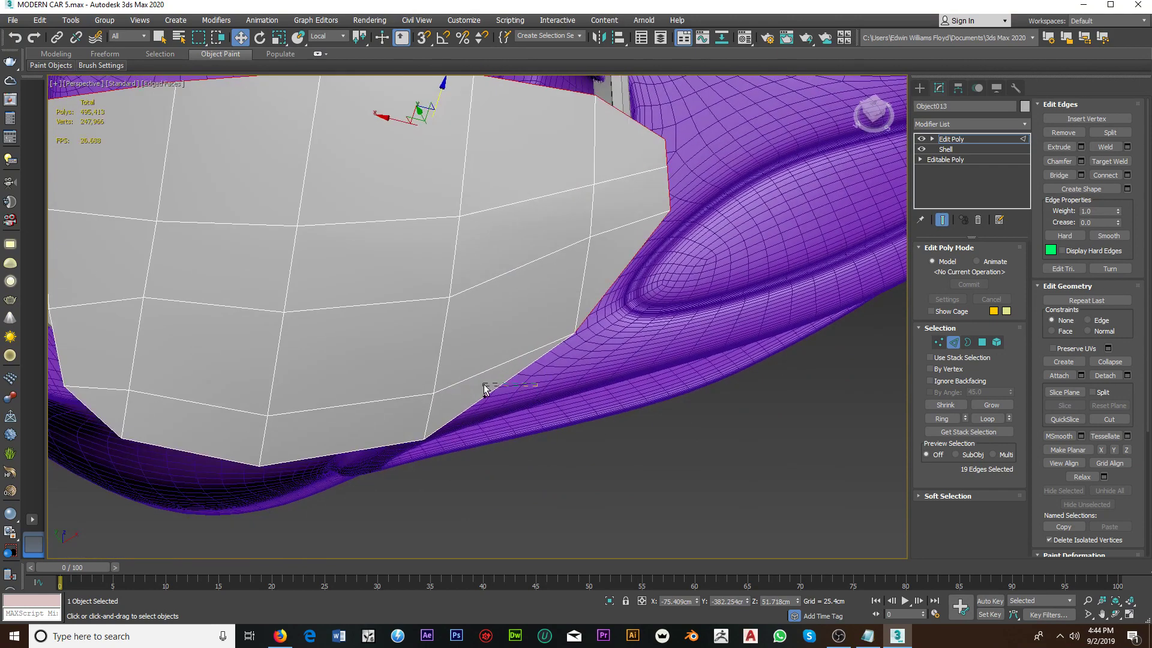
pyautogui.keyDown('ctrl'); pyautogui.moveTo(485, 387); pyautogui.dragTo(485, 387); pyautogui.keyUp('ctrl')
pyautogui.moveTo(485, 388); pyautogui.dragTo(686, 312, button='middle')
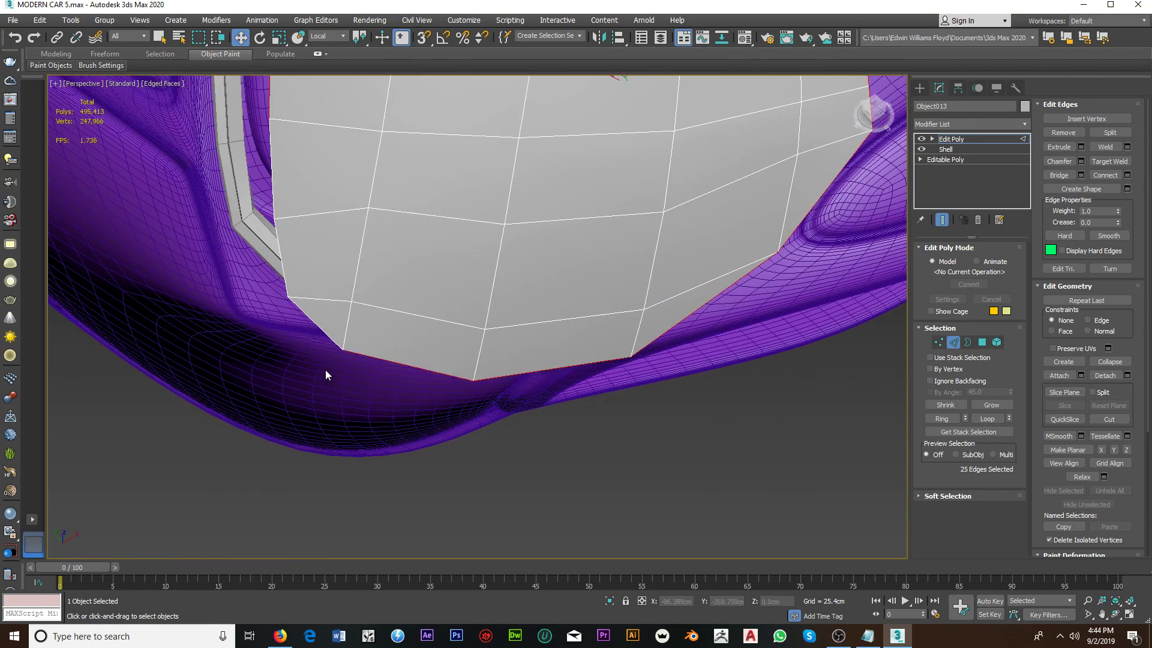
pyautogui.moveTo(326, 372); pyautogui.dragTo(515, 438, button='middle')
pyautogui.keyDown('ctrl'); pyautogui.moveTo(529, 406); pyautogui.dragTo(529, 405); pyautogui.keyUp('ctrl')
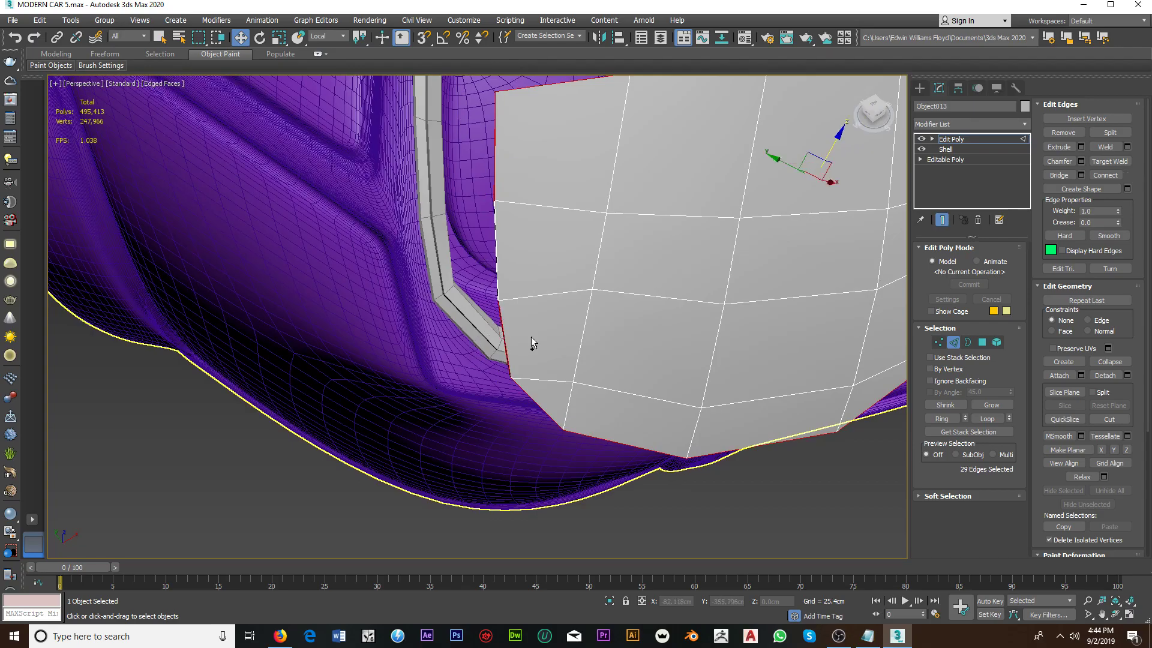
pyautogui.keyDown('ctrl'); pyautogui.moveTo(525, 281); pyautogui.dragTo(525, 281); pyautogui.keyUp('ctrl')
pyautogui.keyDown('alt'); pyautogui.moveTo(525, 281); pyautogui.dragTo(462, 248, button='middle'); pyautogui.keyUp('alt')
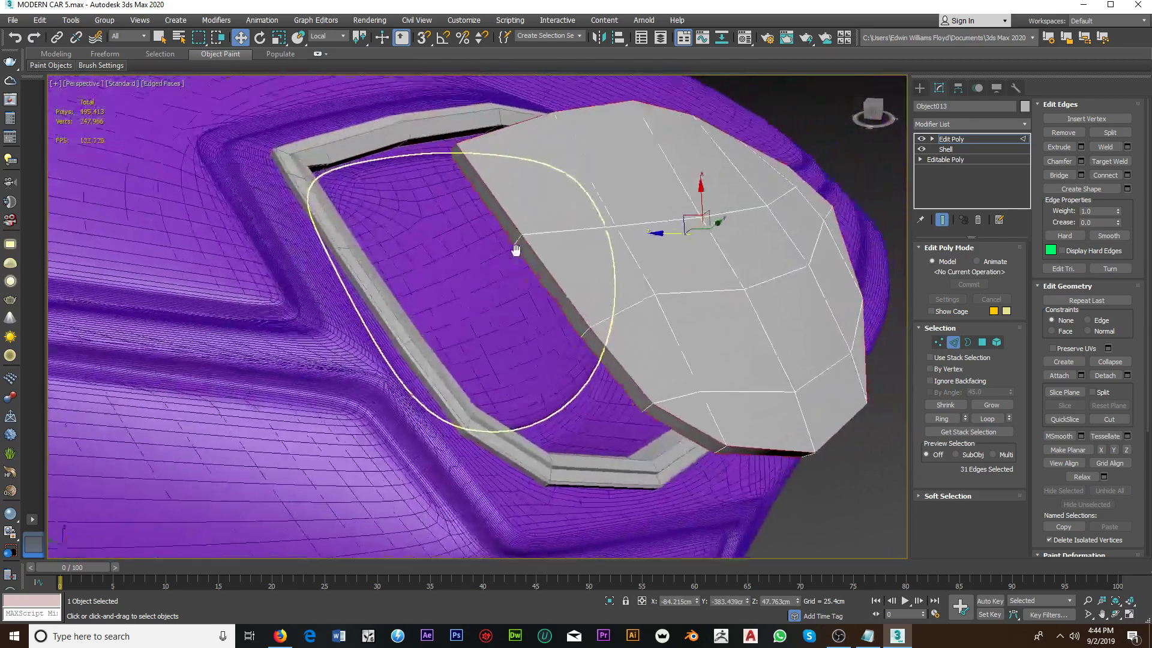
pyautogui.moveTo(483, 285)
pyautogui.keyDown('alt'); pyautogui.mouseDown(button='middle')
pyautogui.moveTo(577, 286)
pyautogui.moveTo(519, 290)
pyautogui.moveTo(505, 257)
pyautogui.mouseUp(button='middle'); pyautogui.keyUp('alt')
pyautogui.scroll(2, 503, 208)
pyautogui.scroll(-2, 503, 207)
# Step: Deselect a stray edge and add a missed one to complete the rim edge selection
pyautogui.keyDown('alt'); pyautogui.click(506, 209); pyautogui.keyUp('alt')
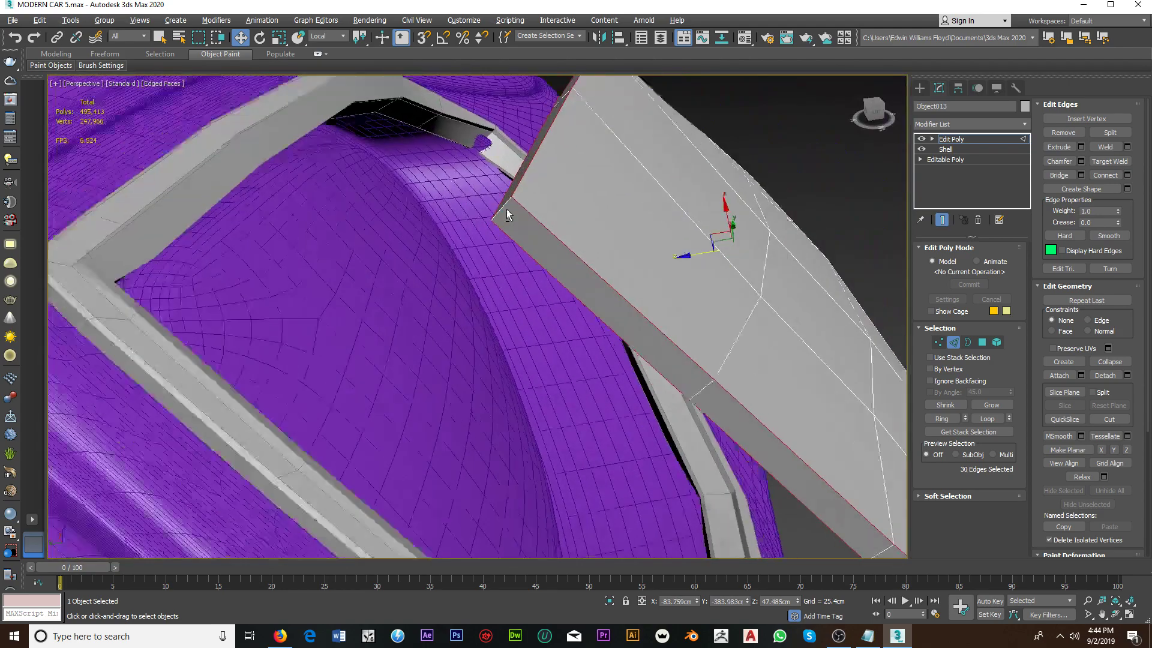
pyautogui.keyDown('alt'); pyautogui.moveTo(507, 209); pyautogui.dragTo(495, 220, button='middle'); pyautogui.keyUp('alt')
pyautogui.scroll(-3, 649, 286)
pyautogui.moveTo(661, 302)
pyautogui.keyDown('alt'); pyautogui.mouseDown(button='middle')
pyautogui.moveTo(570, 287)
pyautogui.moveTo(550, 300)
pyautogui.moveTo(713, 303)
pyautogui.moveTo(688, 320)
pyautogui.moveTo(760, 316)
pyautogui.moveTo(797, 355)
pyautogui.moveTo(761, 338)
pyautogui.mouseUp(button='middle'); pyautogui.keyUp('alt')
pyautogui.scroll(2, 774, 316)
pyautogui.click(1080, 161)
pyautogui.click(518, 427)
pyautogui.moveTo(525, 423)
pyautogui.keyDown('alt'); pyautogui.mouseDown(button='middle')
pyautogui.moveTo(740, 373)
pyautogui.moveTo(694, 299)
pyautogui.moveTo(596, 356)
pyautogui.moveTo(629, 319)
pyautogui.moveTo(571, 306)
pyautogui.moveTo(517, 242)
pyautogui.moveTo(466, 224)
pyautogui.moveTo(388, 241)
pyautogui.moveTo(624, 282)
pyautogui.mouseUp(button='middle'); pyautogui.keyUp('alt')
pyautogui.scroll(2, 724, 345)
pyautogui.keyDown('ctrl'); pyautogui.click(726, 336); pyautogui.keyUp('ctrl')
pyautogui.scroll(-5, 726, 336)
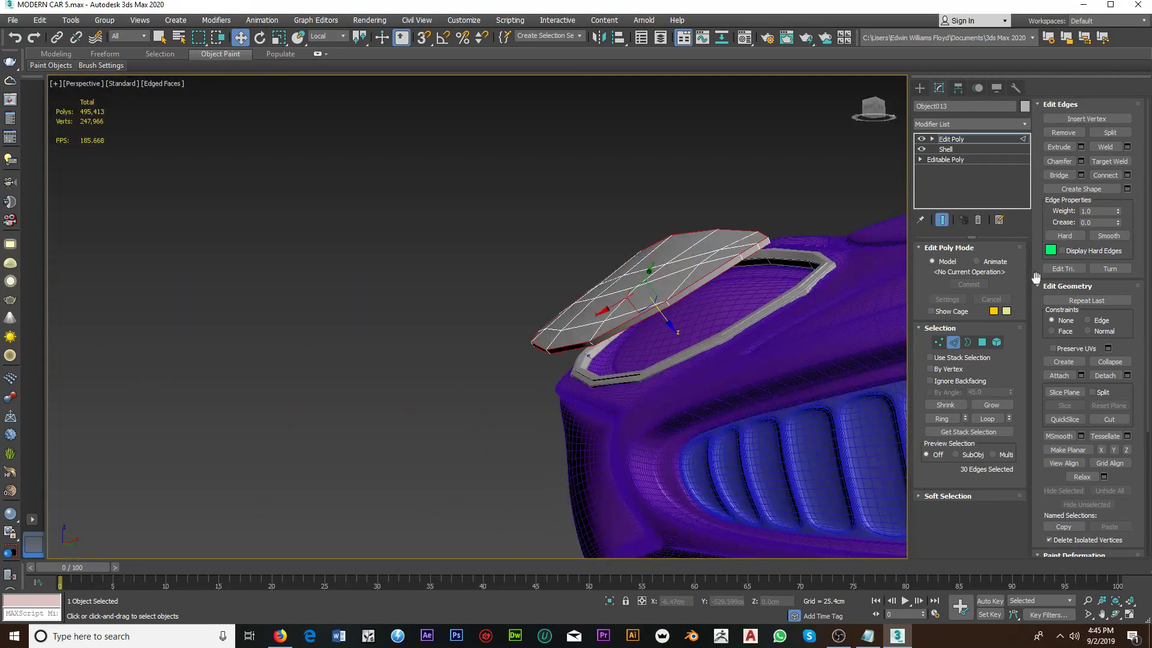
# Step: Chamfer the selected lens rim edges by 0.2cm
pyautogui.click(1081, 162)
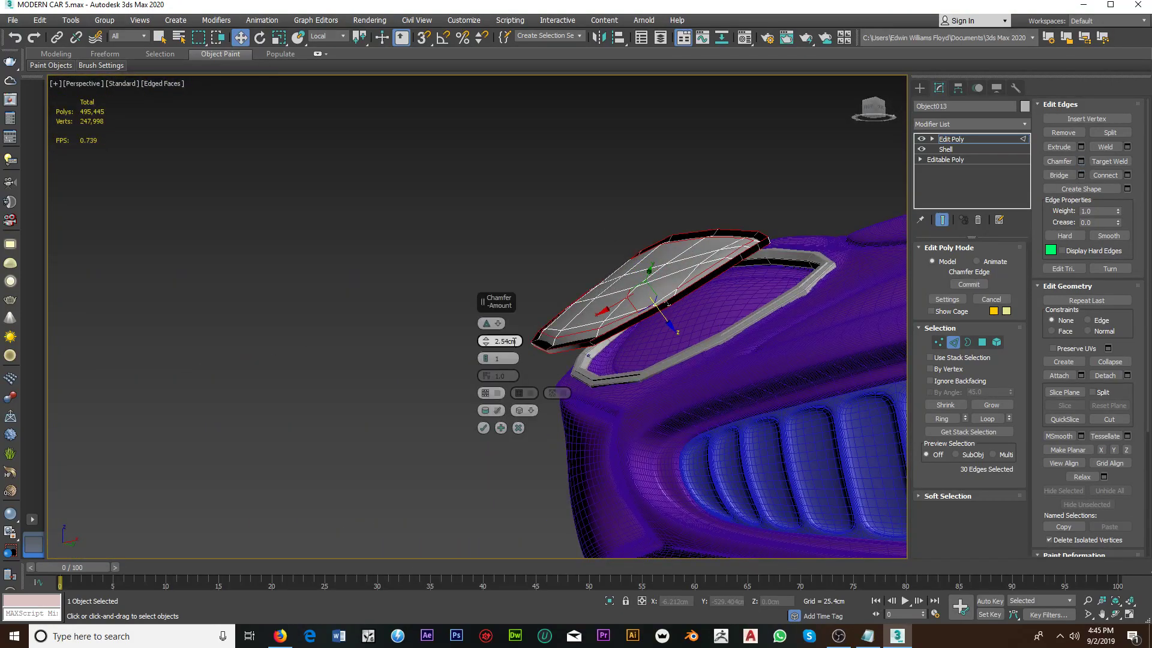
pyautogui.write('0.2')
pyautogui.press('Return')
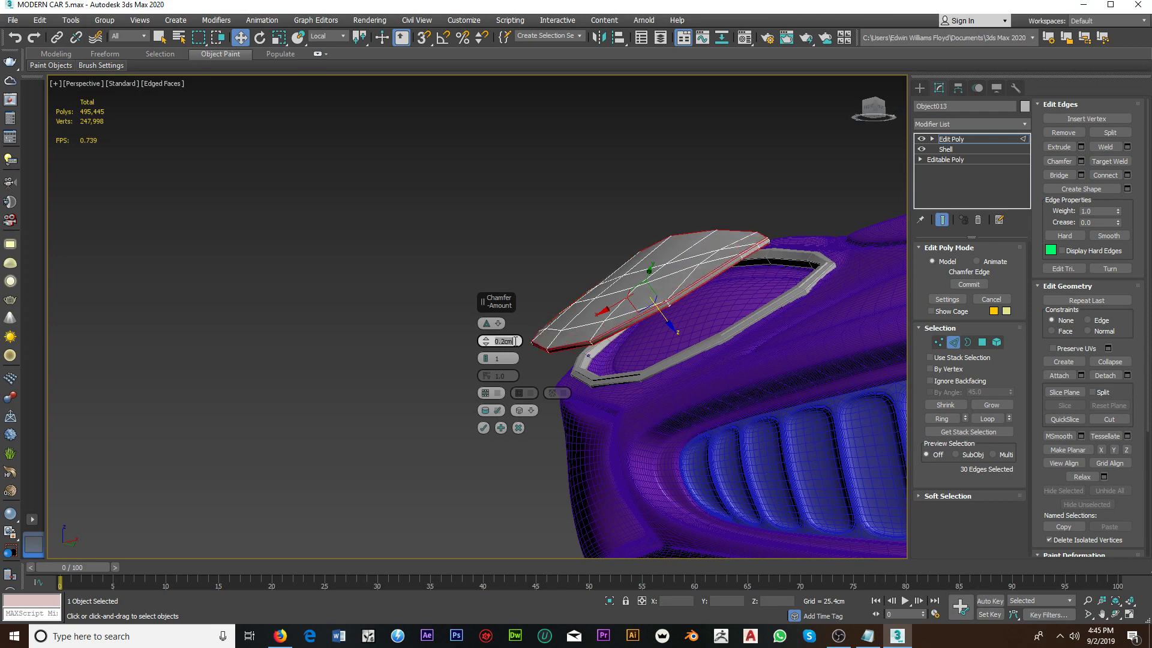
pyautogui.scroll(3, 718, 311)
pyautogui.scroll(3, 666, 297)
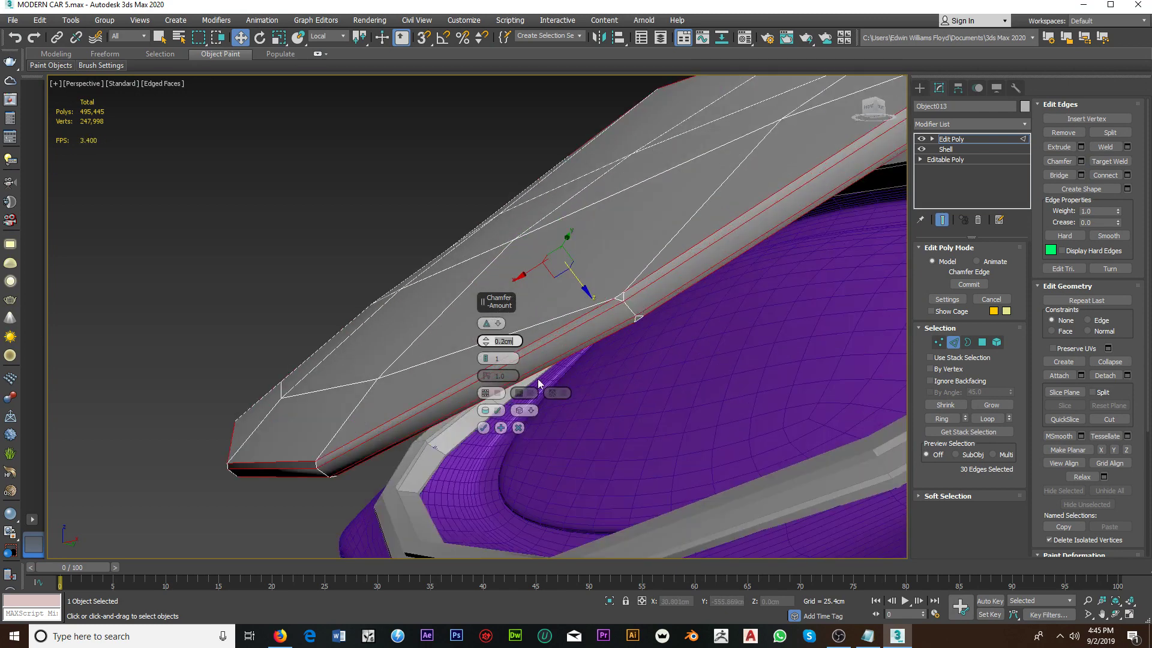
pyautogui.click(486, 427)
pyautogui.click(938, 342)
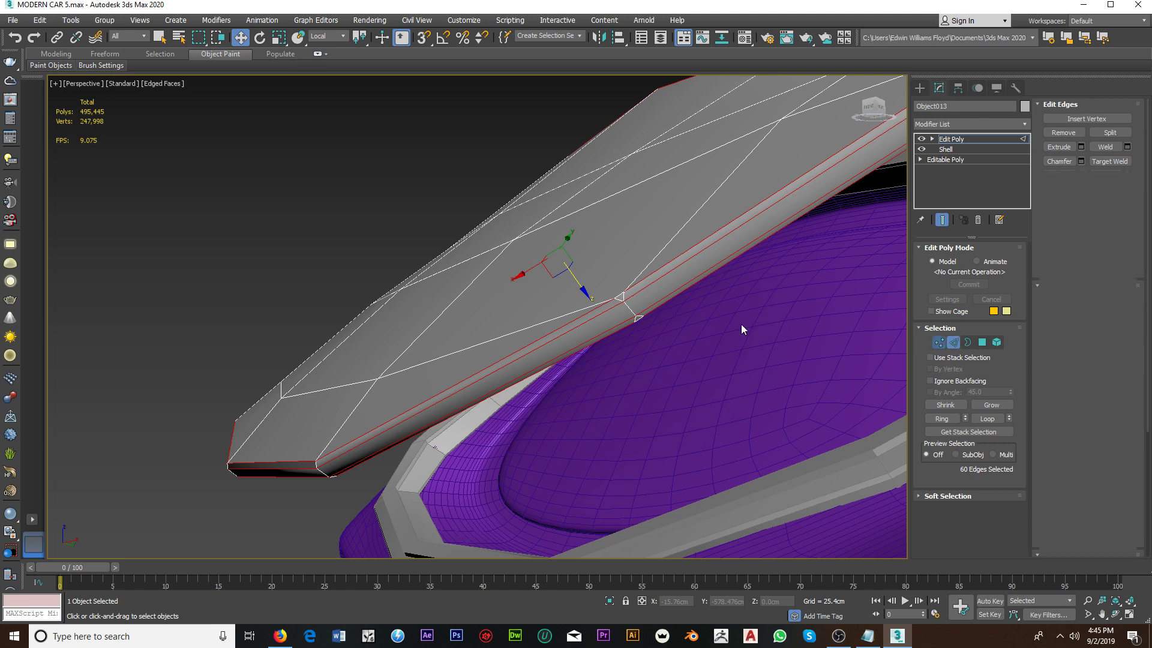
pyautogui.click(622, 294)
# Step: Weld the overlapping corner vertex pair with a 0.254cm threshold
pyautogui.keyDown('alt'); pyautogui.moveTo(625, 294); pyautogui.dragTo(640, 314, button='middle'); pyautogui.keyUp('alt')
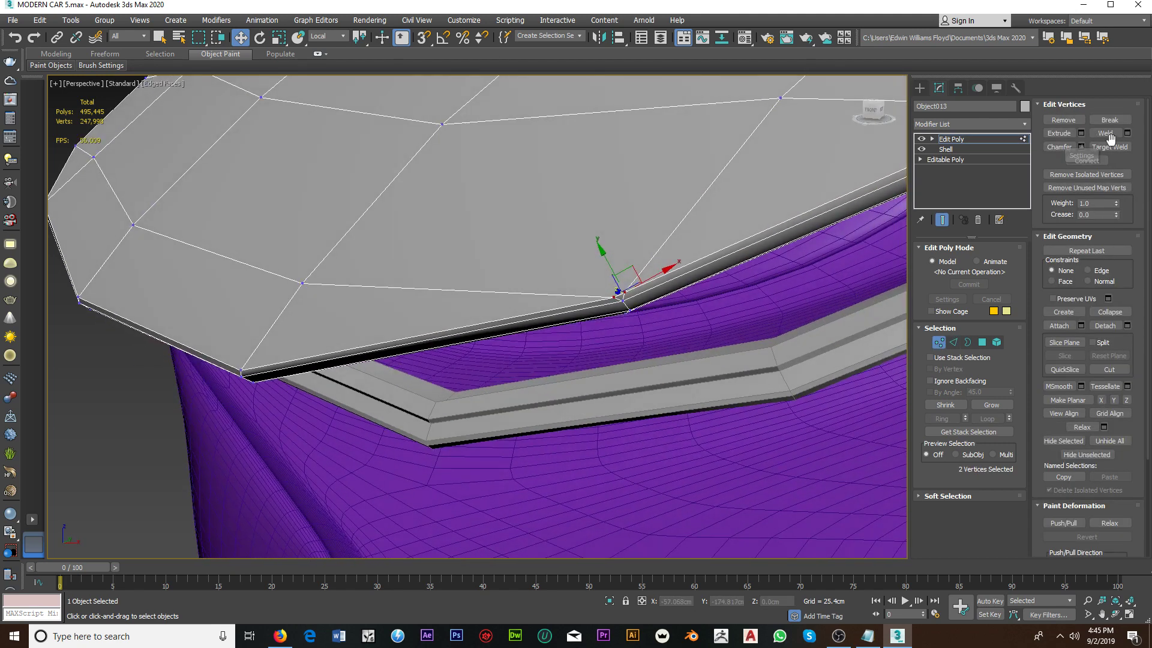
pyautogui.click(1126, 133)
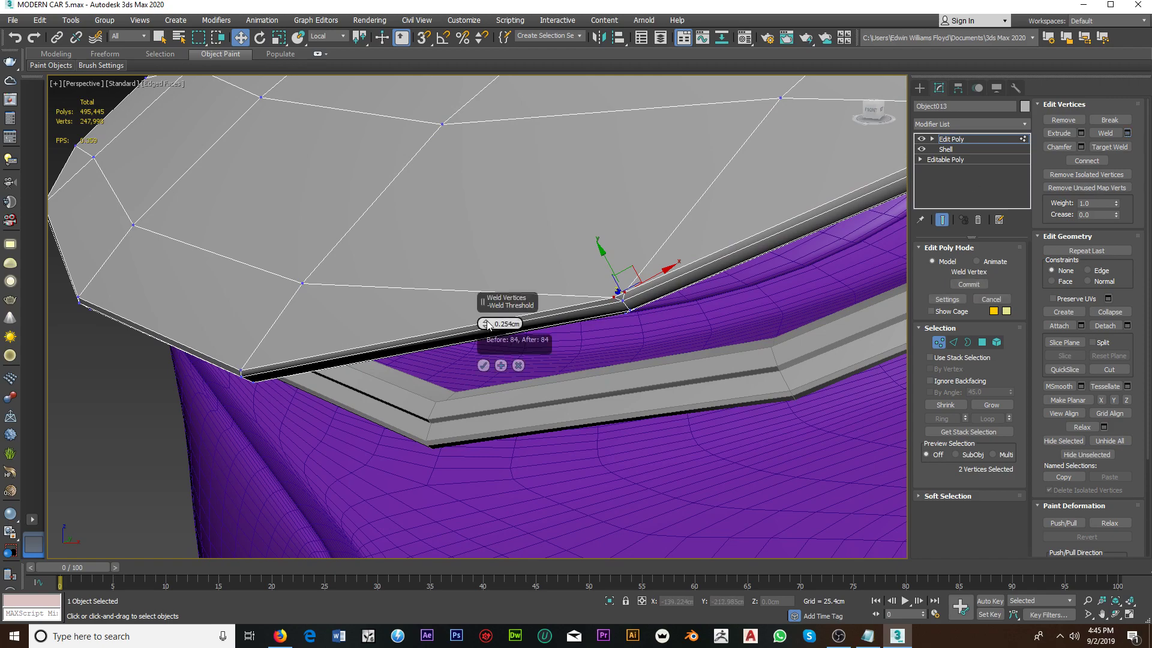
pyautogui.click(484, 365)
pyautogui.moveTo(484, 365)
pyautogui.keyDown('alt'); pyautogui.mouseDown(button='middle')
pyautogui.moveTo(635, 332)
pyautogui.moveTo(649, 344)
pyautogui.moveTo(678, 304)
pyautogui.moveTo(514, 355)
pyautogui.moveTo(538, 298)
pyautogui.mouseUp(button='middle'); pyautogui.keyUp('alt')
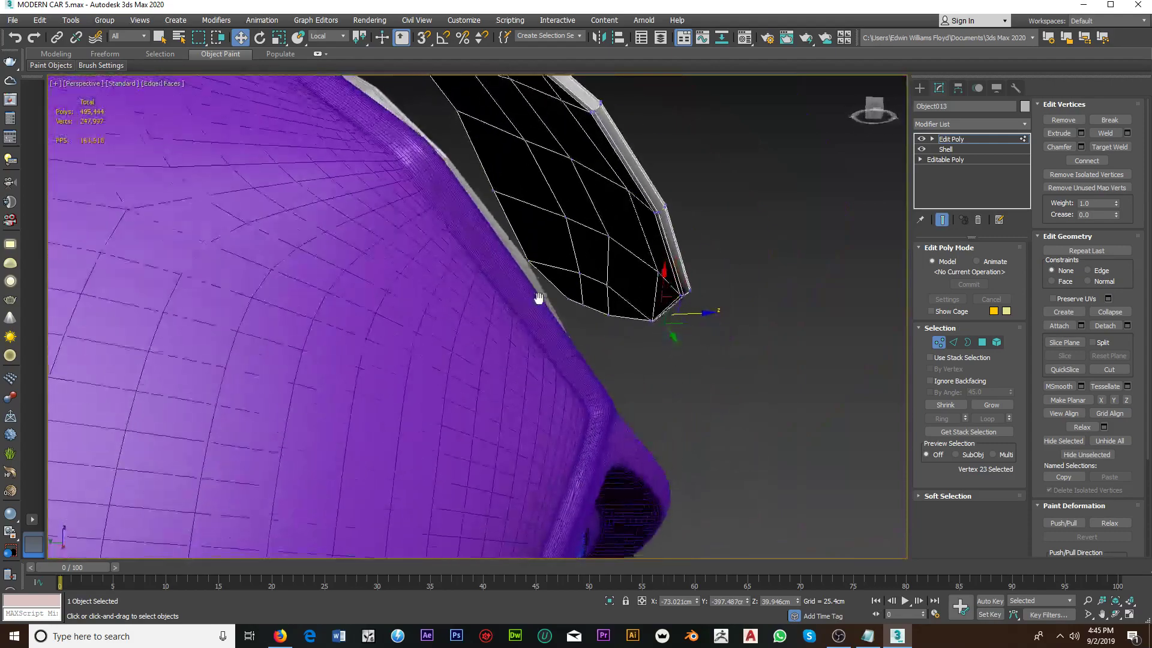
# Step: Merge the two vertices at the lens tip using Weld from the quad menu
pyautogui.scroll(2, 538, 299)
pyautogui.scroll(1, 653, 318)
pyautogui.scroll(1, 650, 306)
pyautogui.scroll(2, 660, 318)
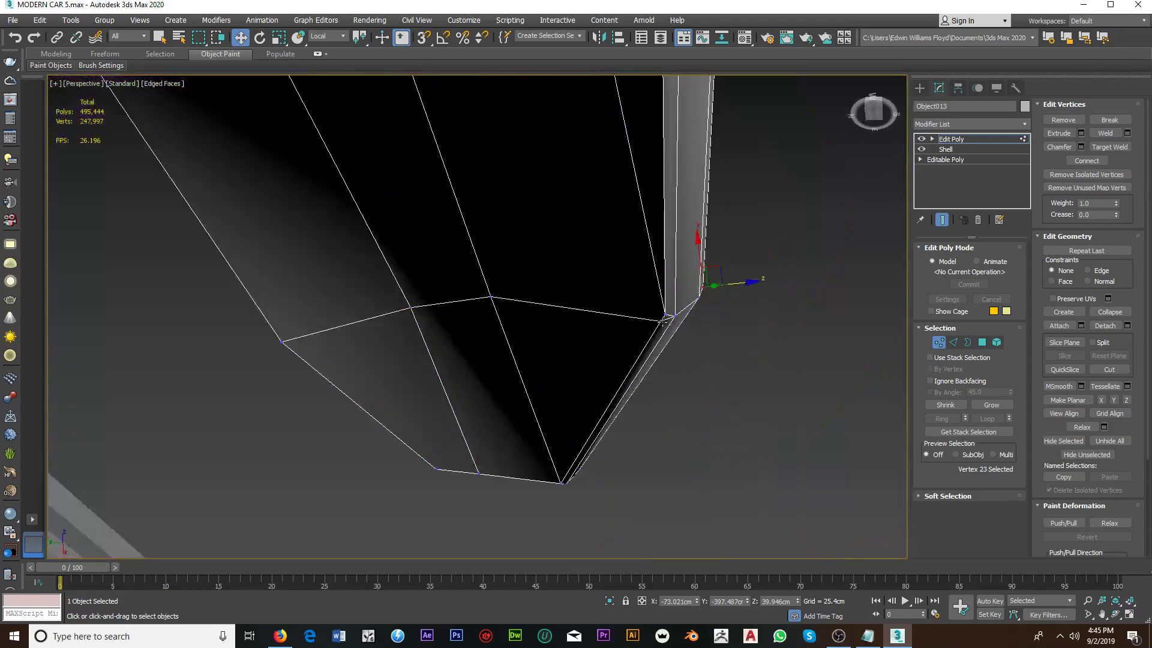
pyautogui.scroll(1, 662, 322)
pyautogui.click(663, 314)
pyautogui.rightClick(698, 332)
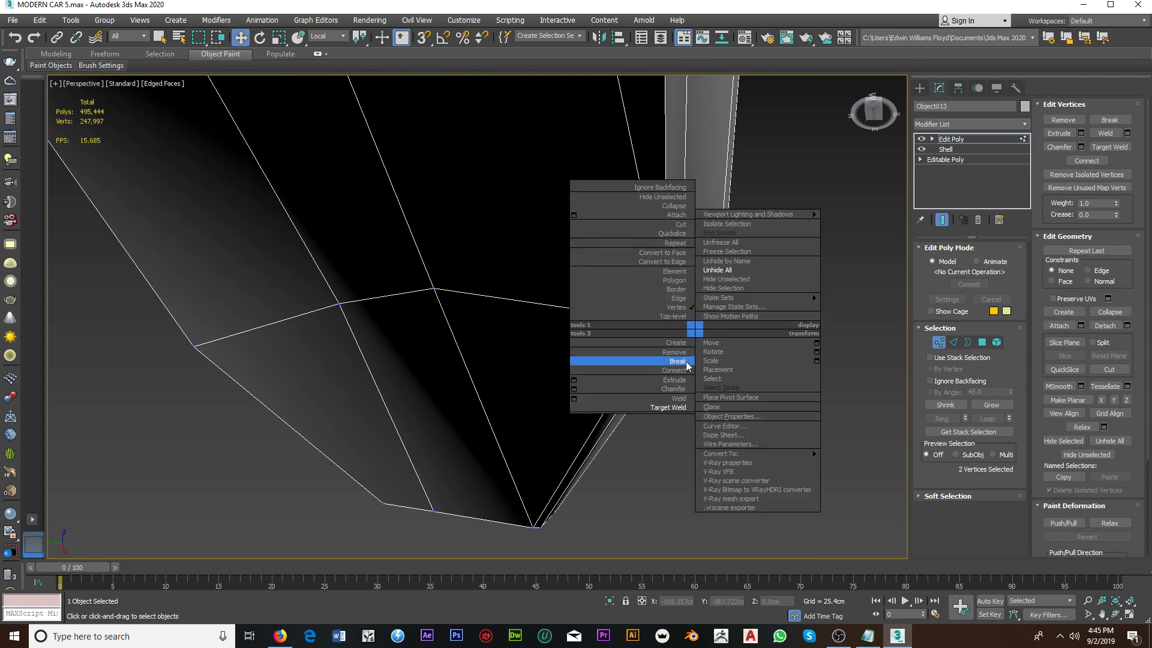
pyautogui.click(678, 397)
pyautogui.scroll(-2, 660, 371)
pyautogui.scroll(-2, 660, 372)
pyautogui.scroll(-3, 660, 372)
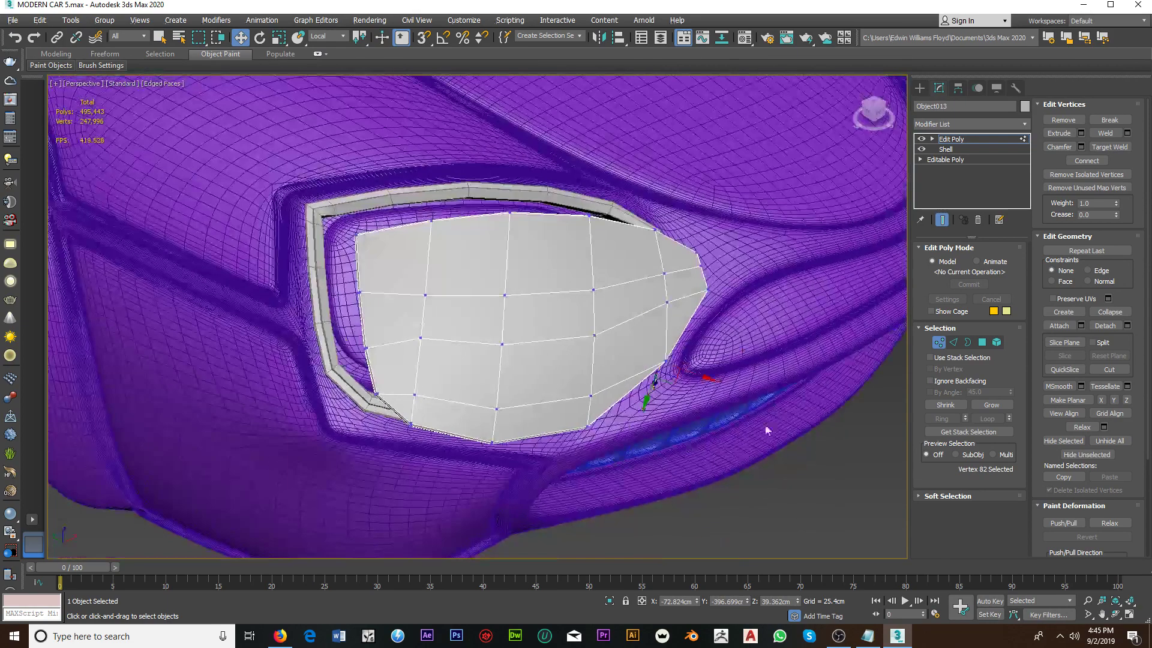
# Step: Leave Vertex mode and add TurboSmooth to the glass lens with 2 iterations
pyautogui.click(938, 341)
pyautogui.keyDown('alt'); pyautogui.moveTo(732, 352); pyautogui.dragTo(729, 371, button='middle'); pyautogui.keyUp('alt')
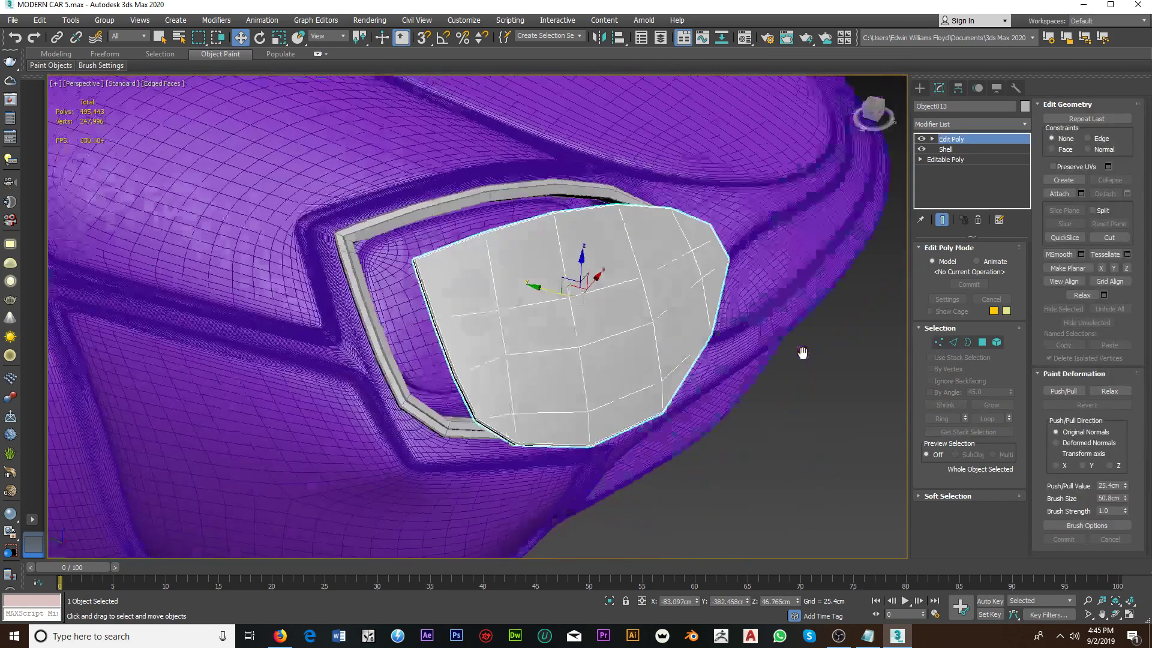
pyautogui.scroll(1, 555, 315)
pyautogui.scroll(1, 564, 312)
pyautogui.scroll(1, 651, 300)
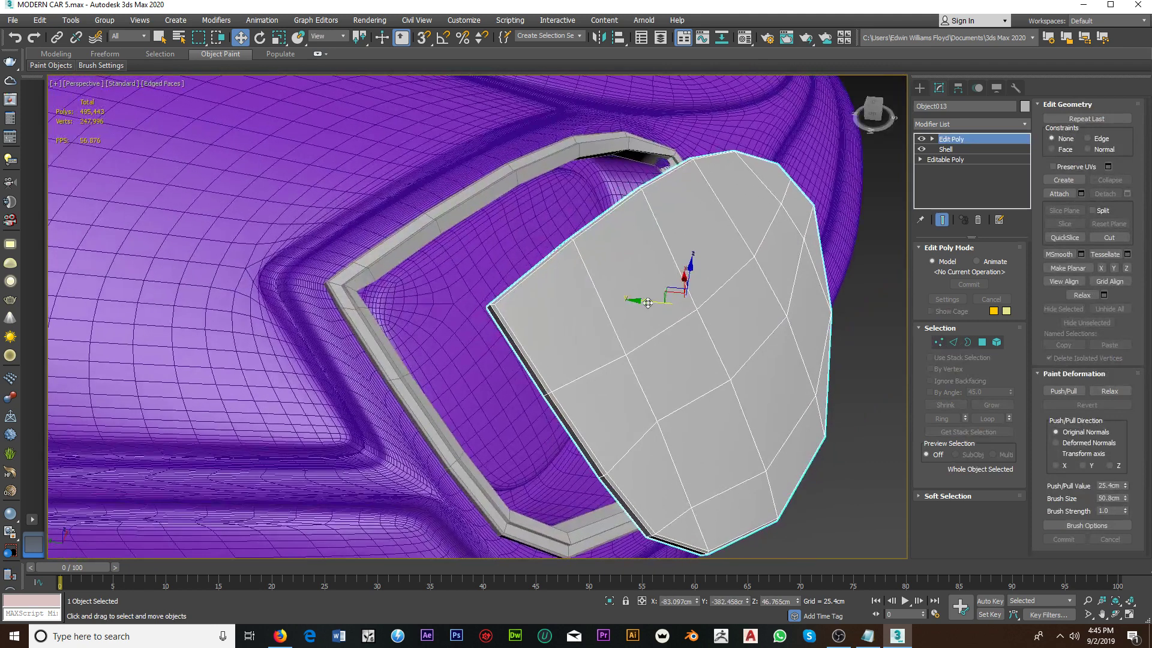
pyautogui.scroll(1, 660, 298)
pyautogui.click(956, 124)
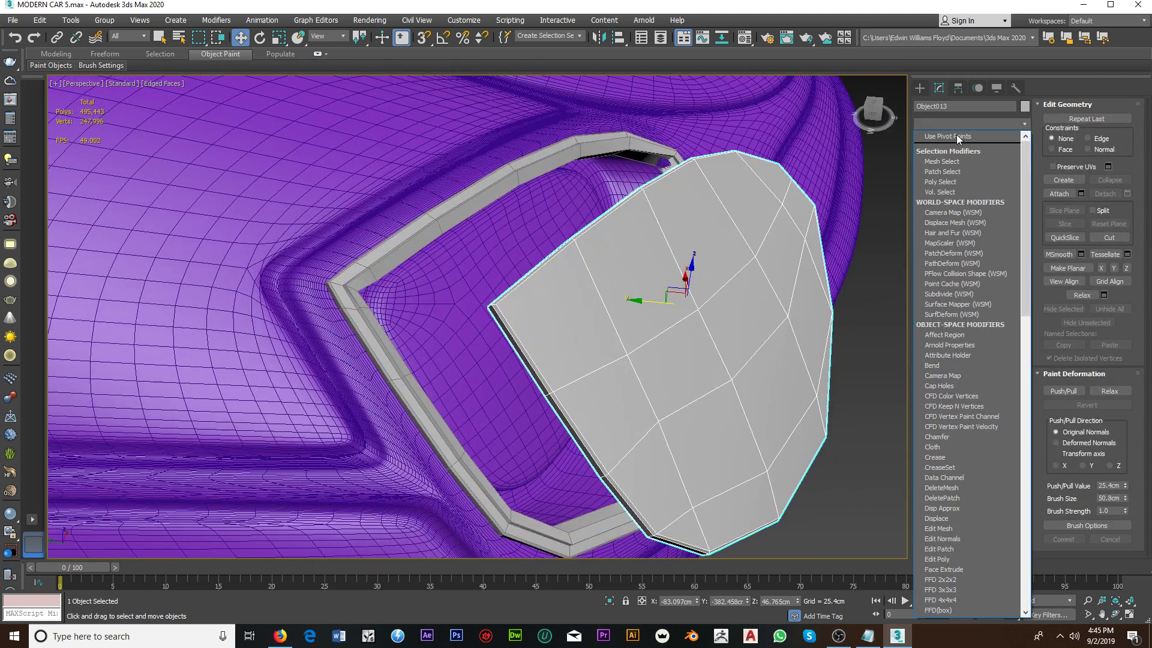
pyautogui.press('t')
pyautogui.click(952, 390)
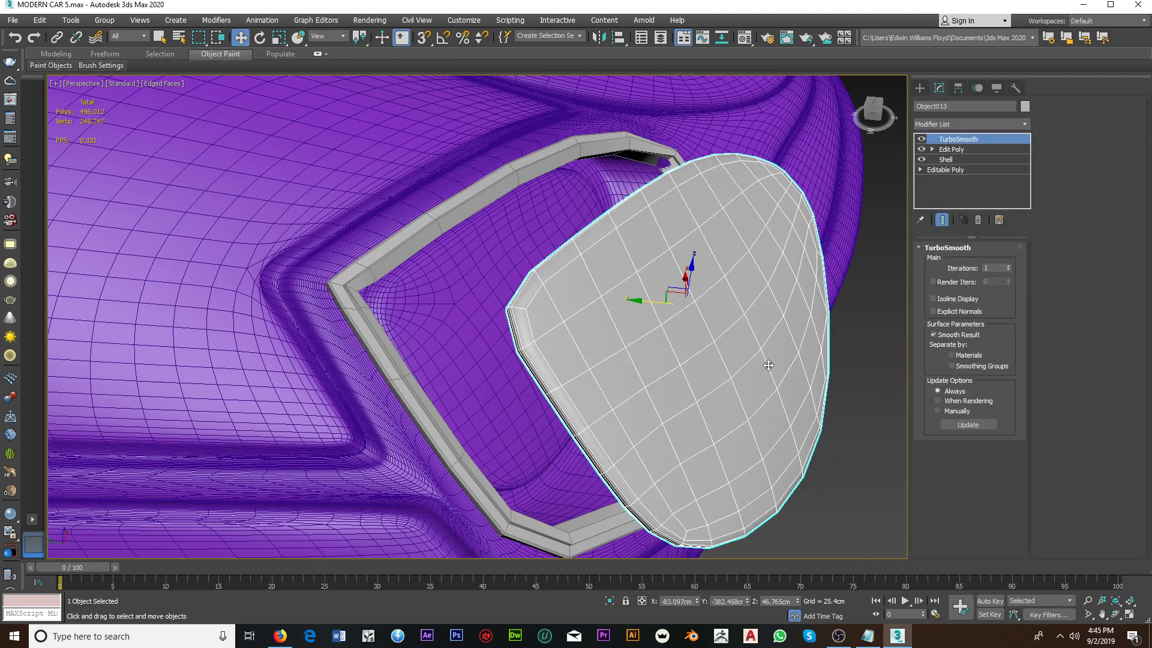
pyautogui.click(1008, 266)
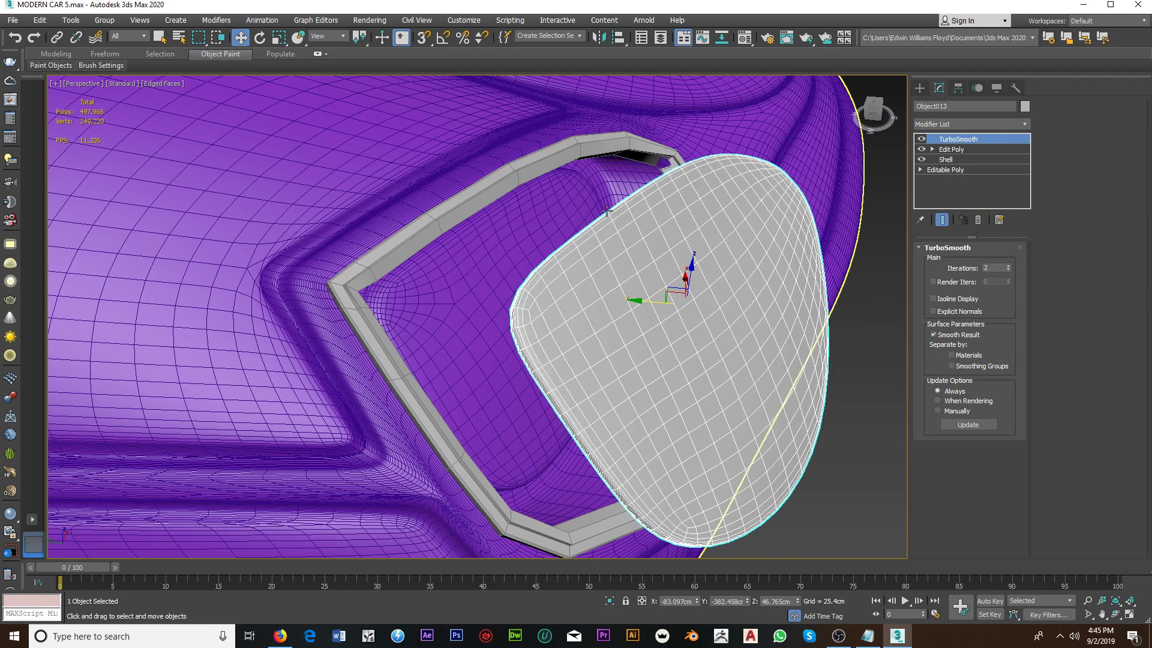
# Step: Turn on TurboSmooth for the trim ring Object009, then reselect the glass
pyautogui.click(514, 182)
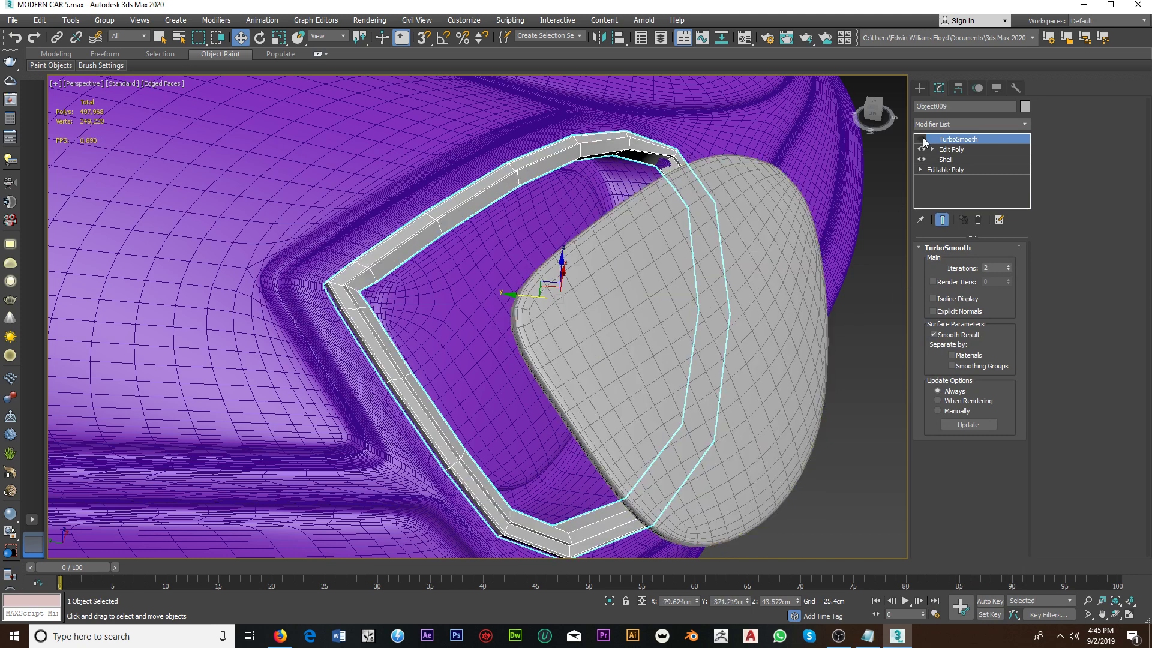
pyautogui.click(922, 139)
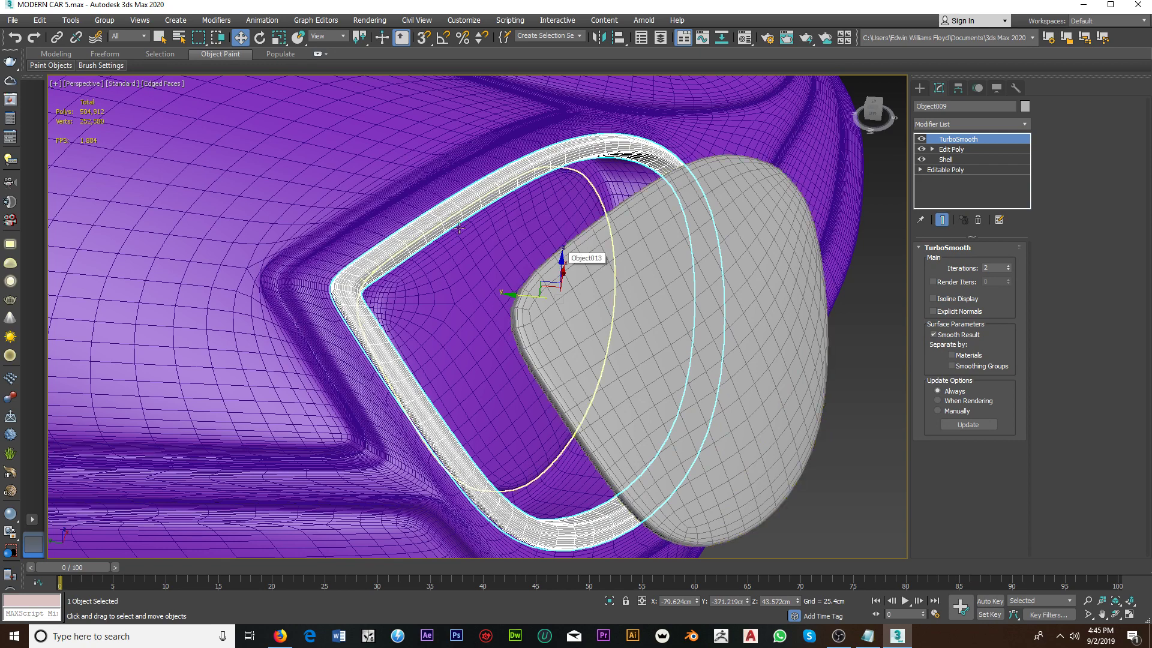
pyautogui.scroll(-3, 384, 218)
pyautogui.scroll(-3, 540, 282)
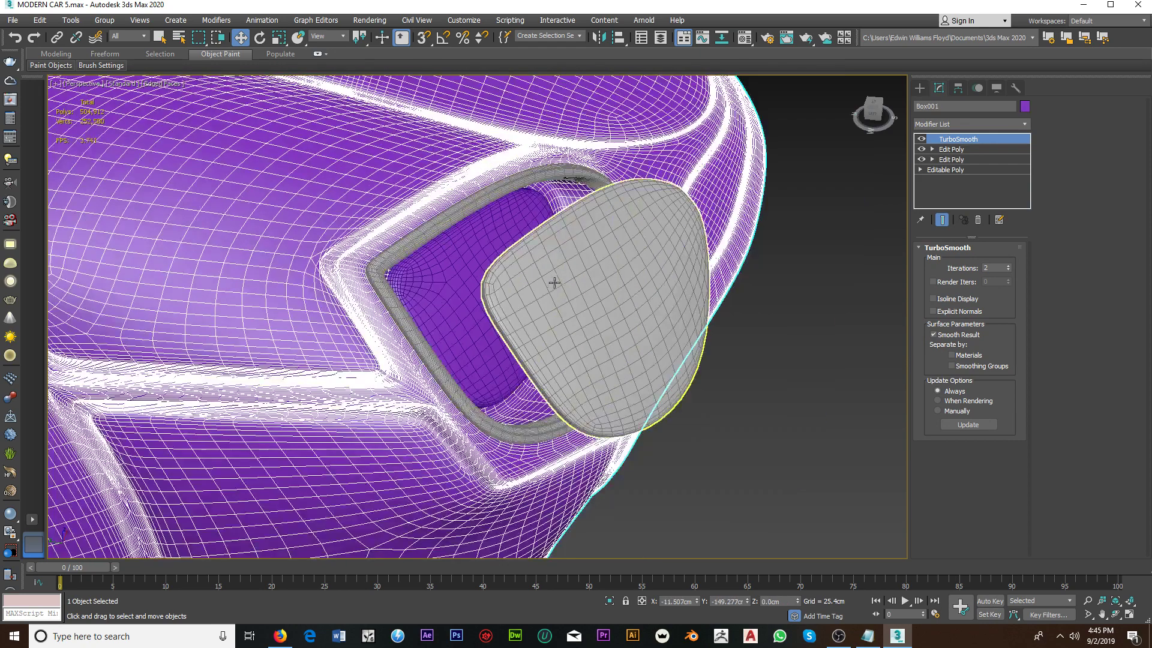
pyautogui.click(547, 283)
pyautogui.keyDown('alt'); pyautogui.moveTo(548, 282); pyautogui.dragTo(579, 285, button='middle'); pyautogui.keyUp('alt')
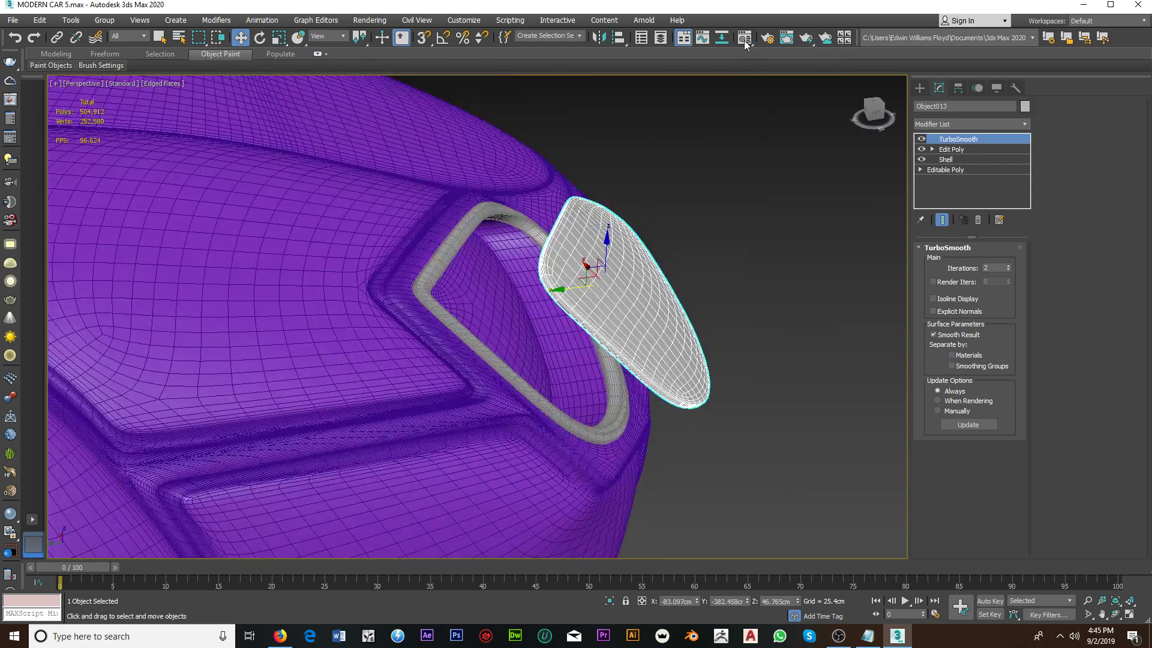
# Step: Create a 'Glass light neutral' material with light grey refraction, IOR 1.01 and 0.85 glossiness
pyautogui.press('m')
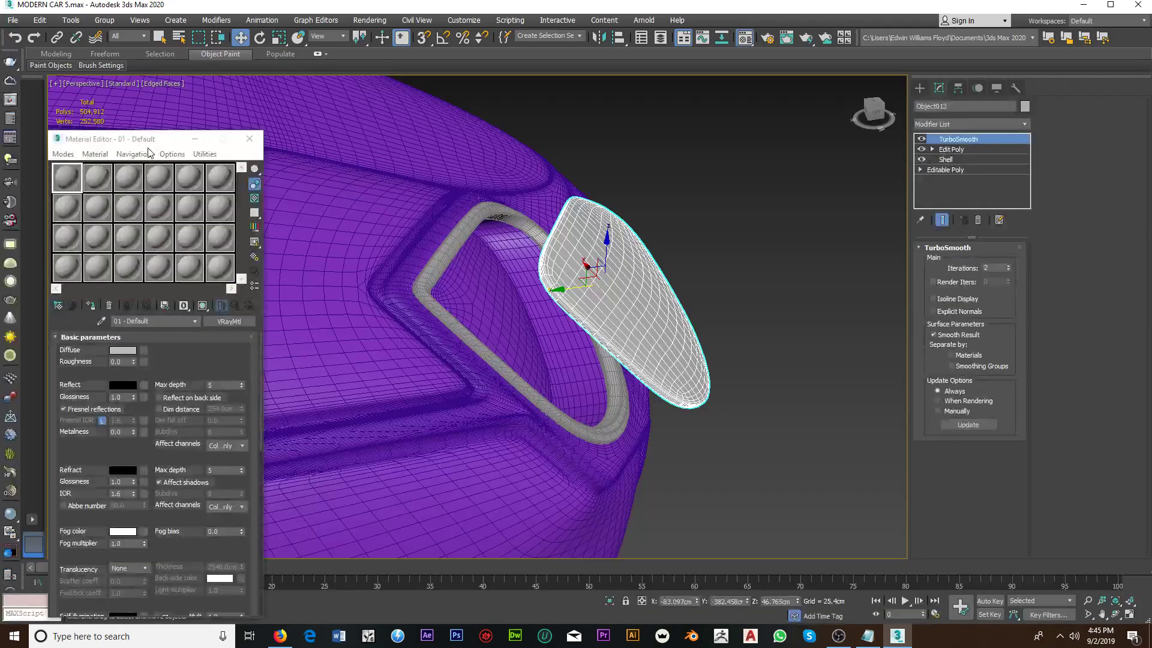
pyautogui.moveTo(142, 145); pyautogui.dragTo(321, 146)
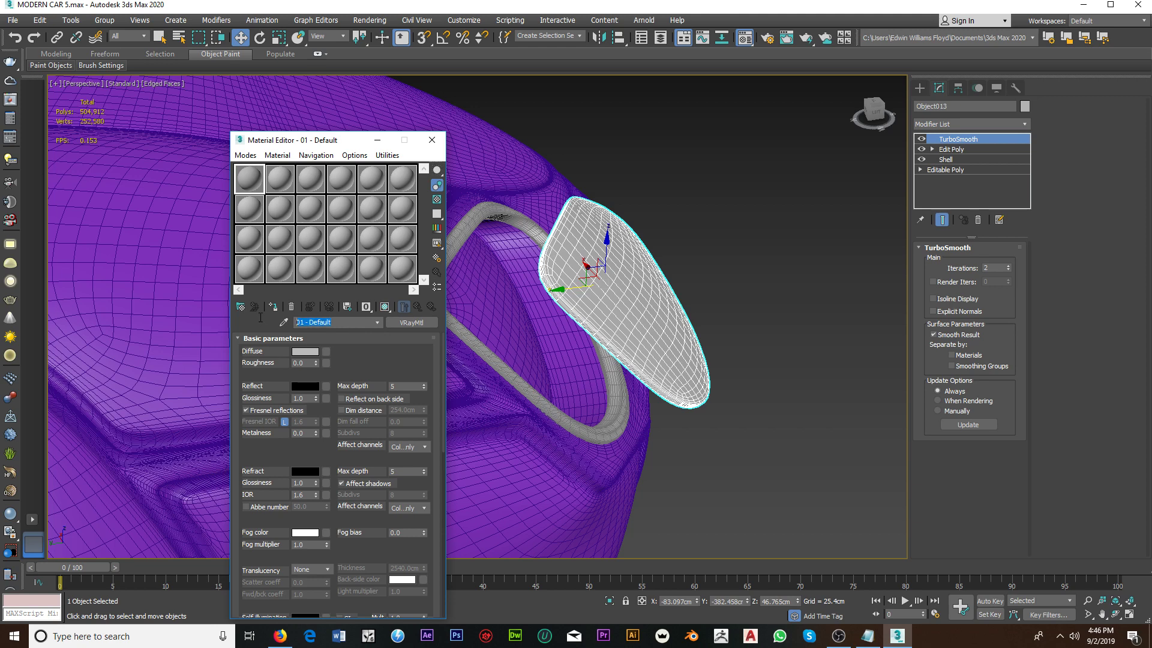
pyautogui.write('Glass light neutral')
pyautogui.click(305, 471)
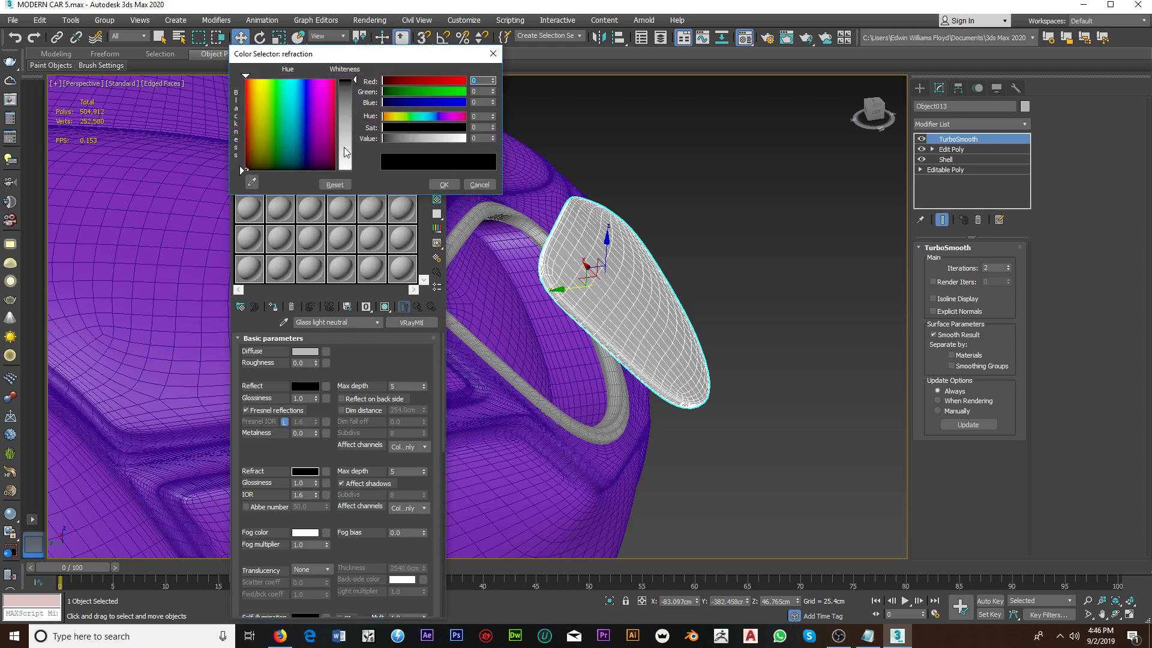
pyautogui.moveTo(346, 153); pyautogui.dragTo(346, 90)
pyautogui.click(444, 184)
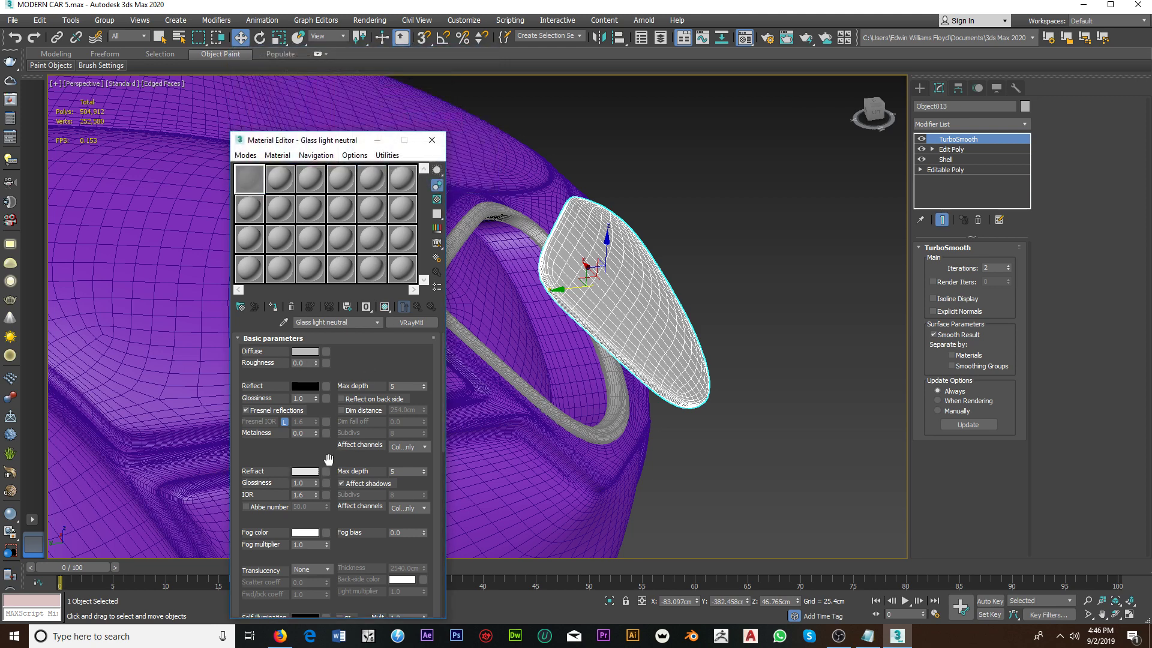
pyautogui.doubleClick(303, 494)
pyautogui.doubleClick(300, 483)
pyautogui.write('0.85')
pyautogui.press('Return')
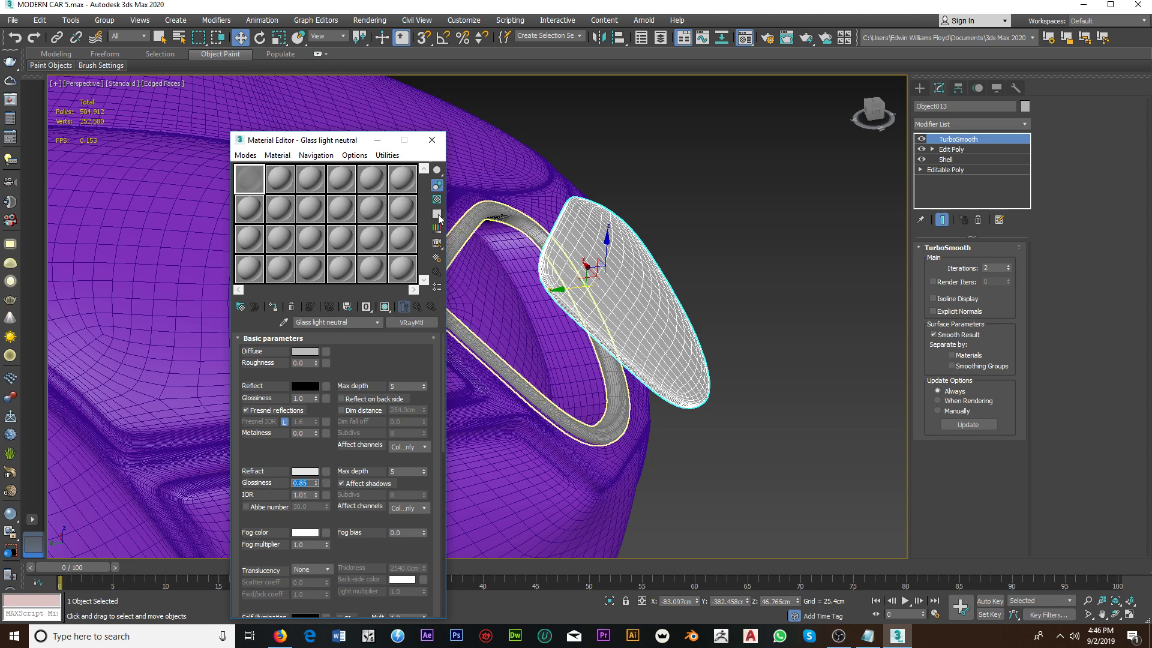
# Step: Give the material grey reflection, an unlocked Fresnel IOR and 0.46 metalness, and assign it to the lens
pyautogui.moveTo(249, 178); pyautogui.dragTo(474, 252)
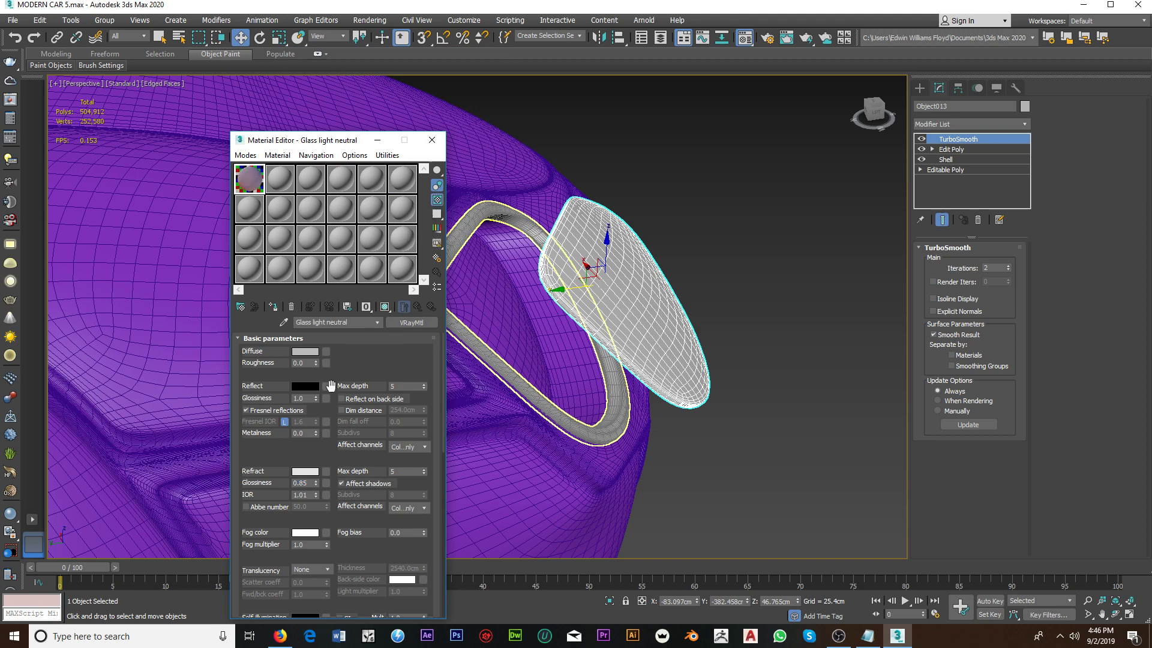
pyautogui.click(306, 471)
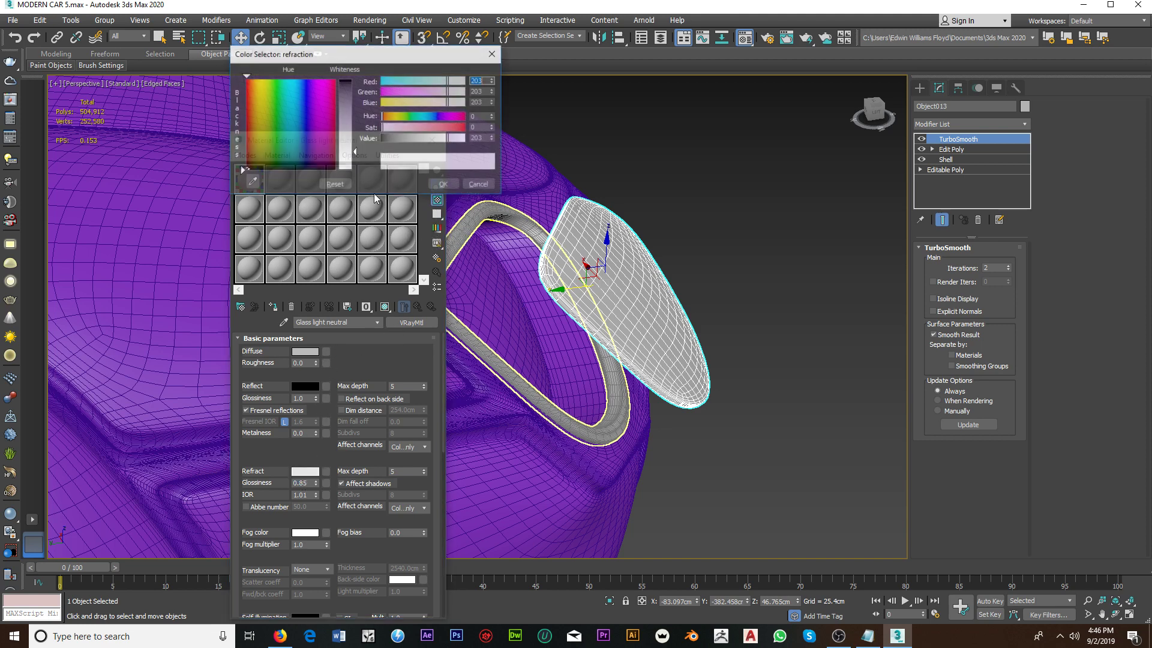
pyautogui.click(444, 184)
pyautogui.click(313, 485)
pyautogui.write('0.9')
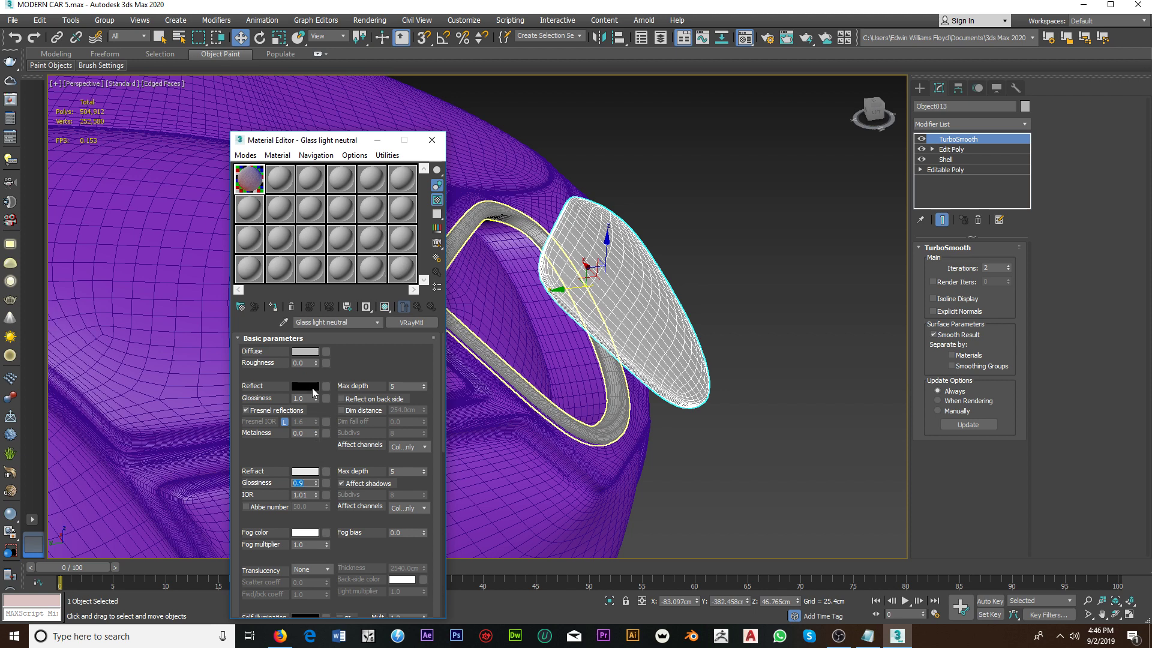
pyautogui.click(305, 386)
pyautogui.click(351, 97)
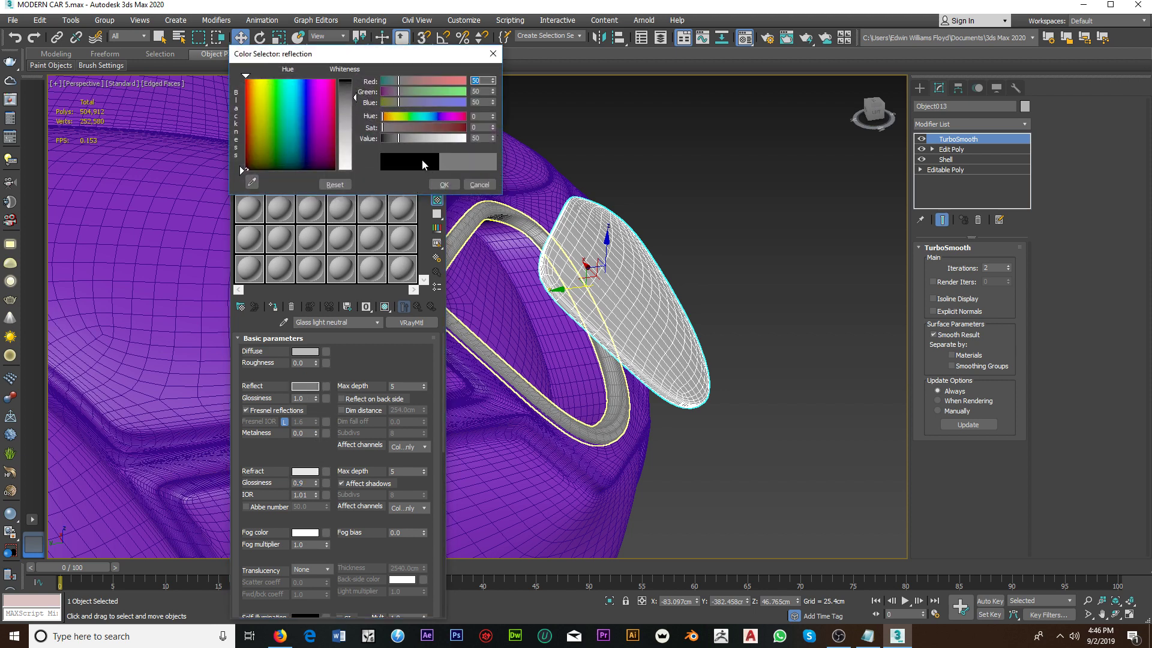
pyautogui.click(443, 184)
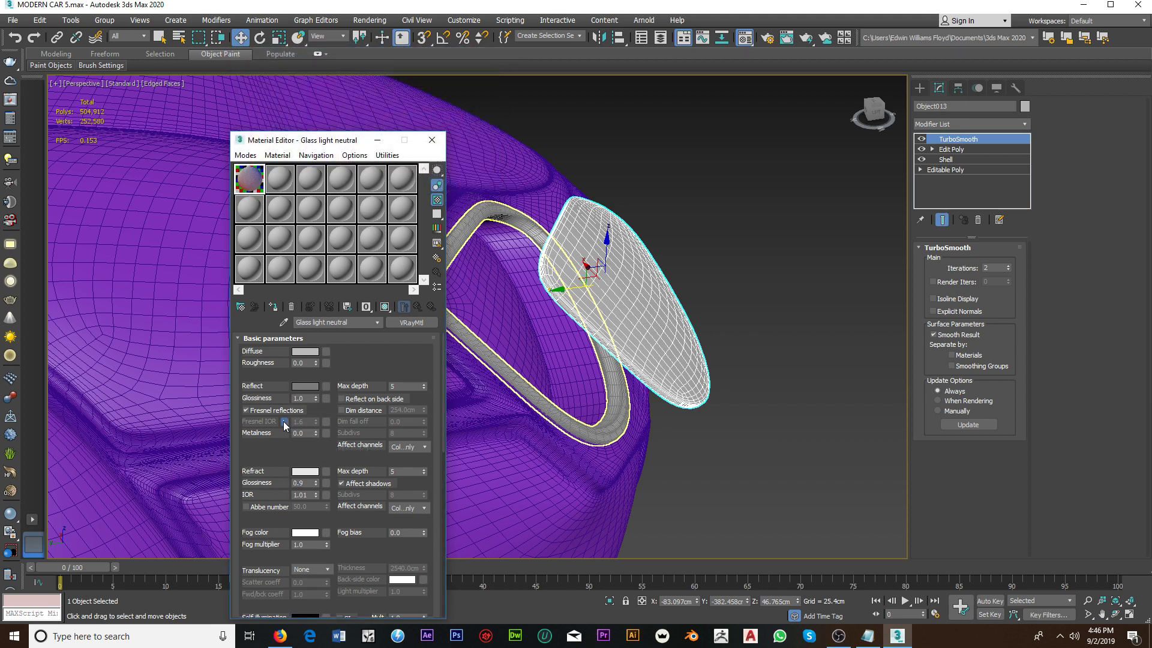
pyautogui.click(285, 421)
pyautogui.moveTo(316, 436); pyautogui.dragTo(318, 407)
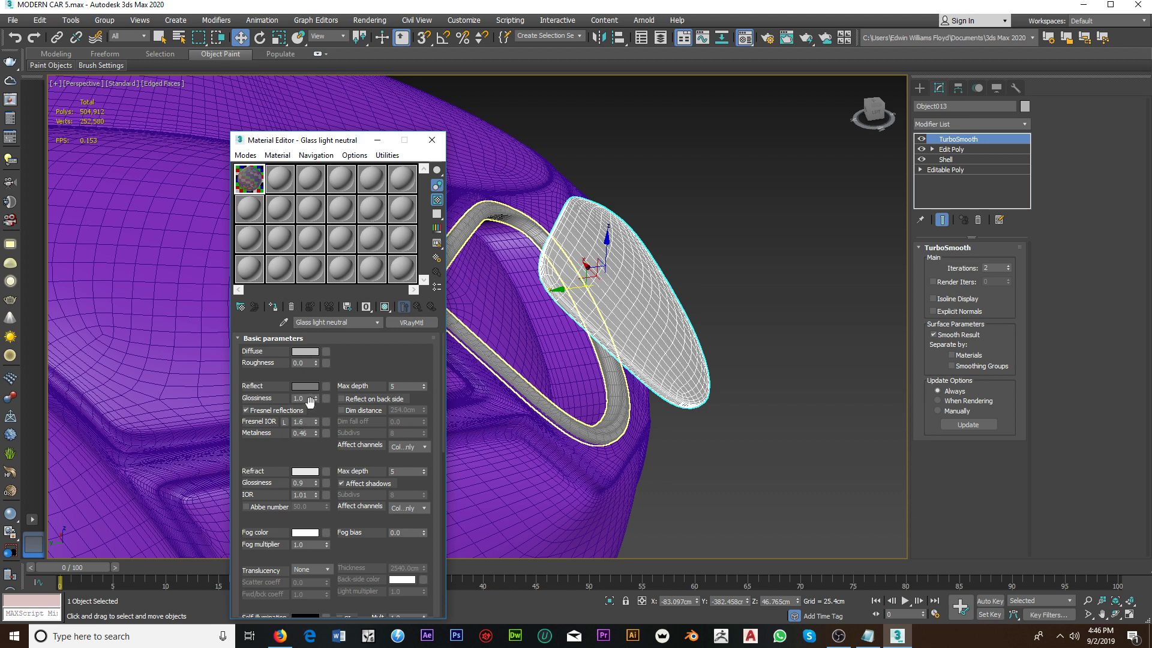
pyautogui.click(312, 402)
pyautogui.write('0.85')
pyautogui.click(278, 307)
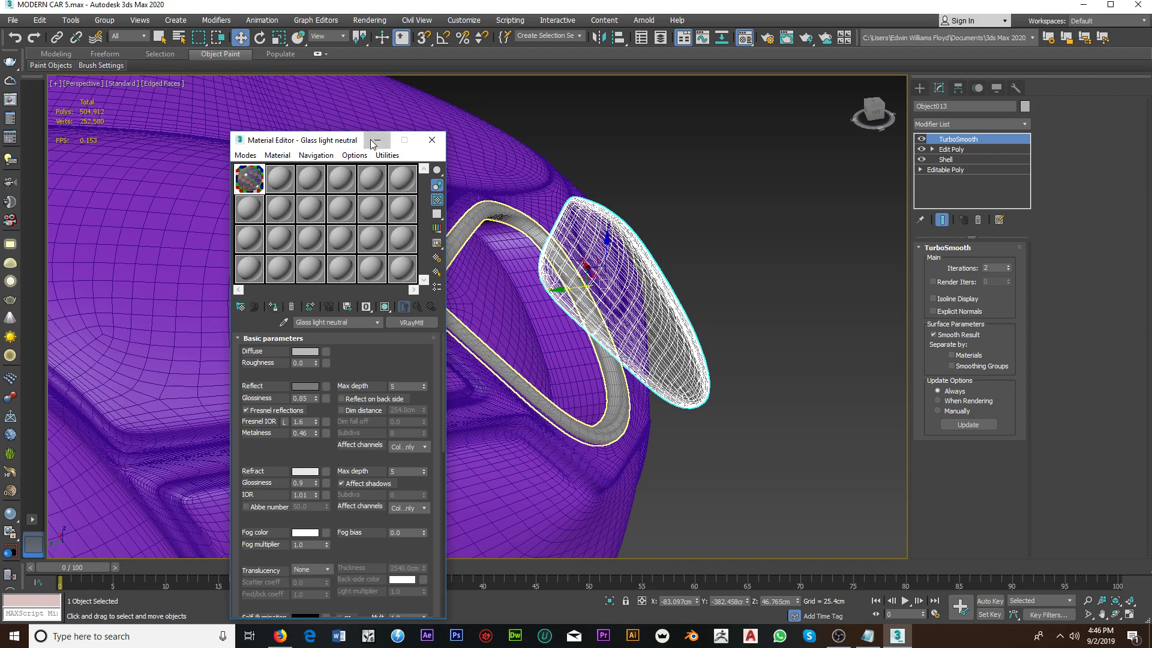
pyautogui.click(377, 140)
# Step: Nudge the headlight glass into position within the bezel, checking from several angles
pyautogui.moveTo(576, 296); pyautogui.dragTo(453, 309)
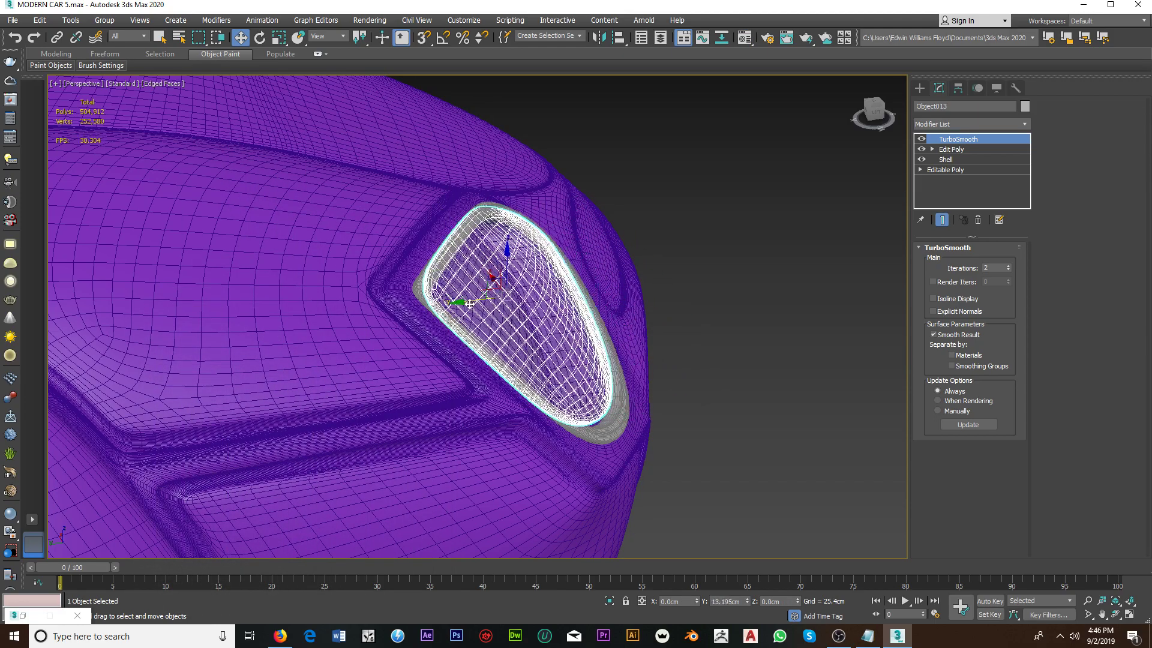
pyautogui.keyDown('alt'); pyautogui.moveTo(452, 309); pyautogui.dragTo(407, 188, button='middle'); pyautogui.keyUp('alt')
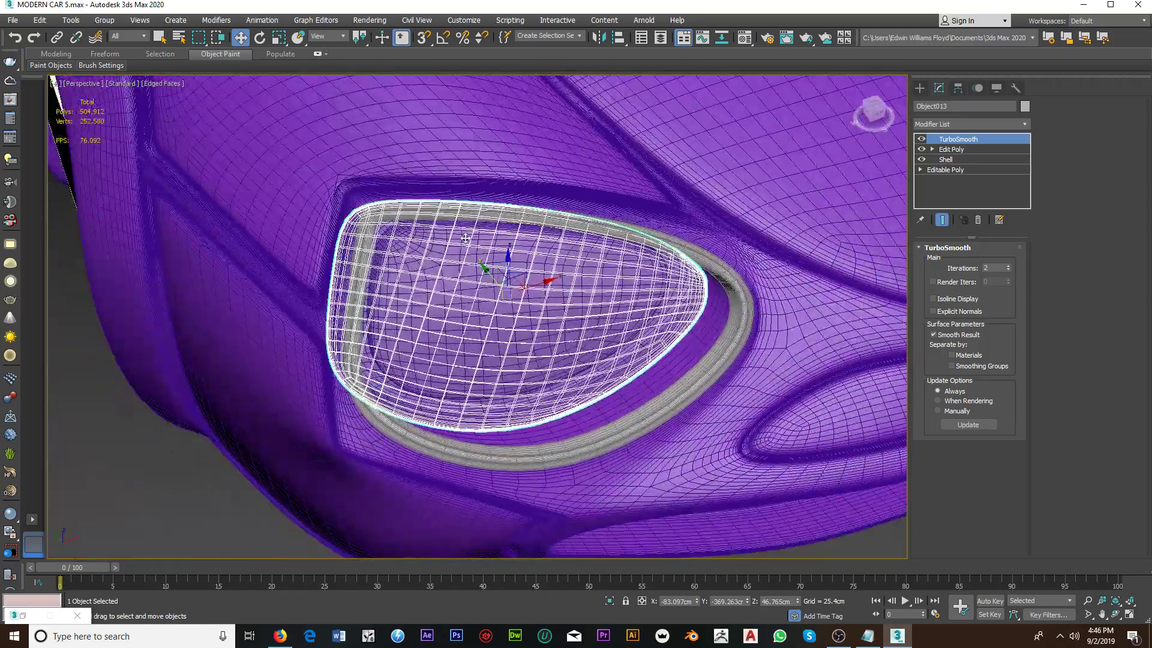
pyautogui.keyDown('alt'); pyautogui.moveTo(388, 193); pyautogui.dragTo(483, 264, button='middle'); pyautogui.keyUp('alt')
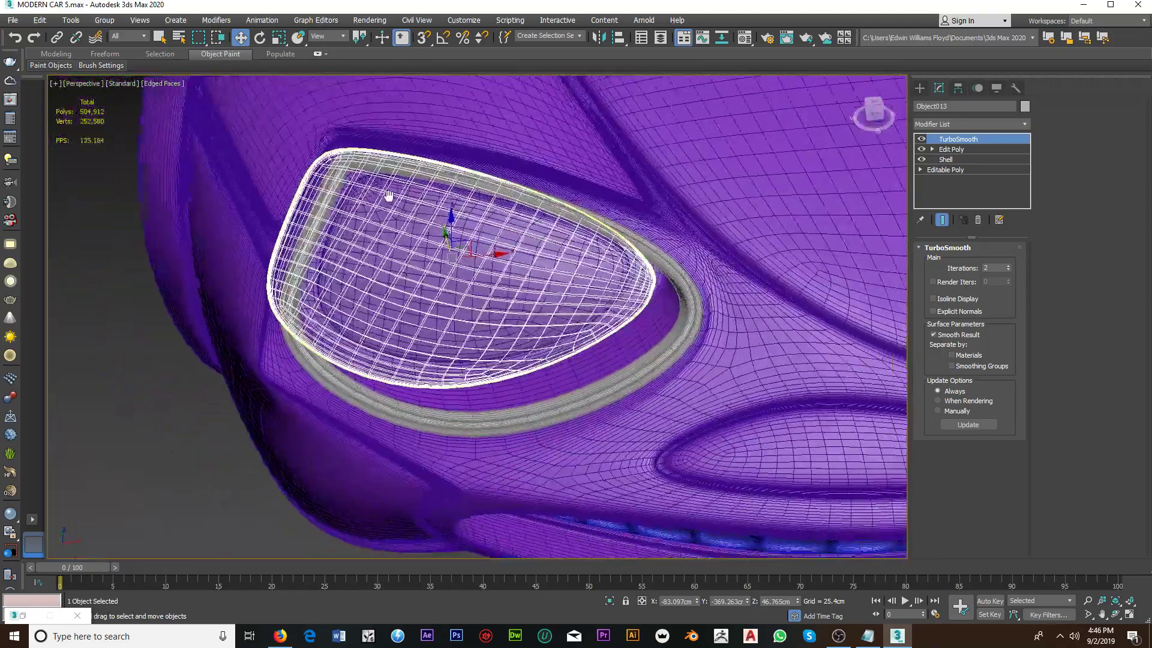
pyautogui.moveTo(483, 265); pyautogui.dragTo(498, 228)
pyautogui.moveTo(498, 228)
pyautogui.keyDown('alt'); pyautogui.mouseDown(button='middle')
pyautogui.moveTo(517, 200)
pyautogui.moveTo(468, 204)
pyautogui.mouseUp(button='middle'); pyautogui.keyUp('alt')
pyautogui.moveTo(468, 207); pyautogui.dragTo(468, 220)
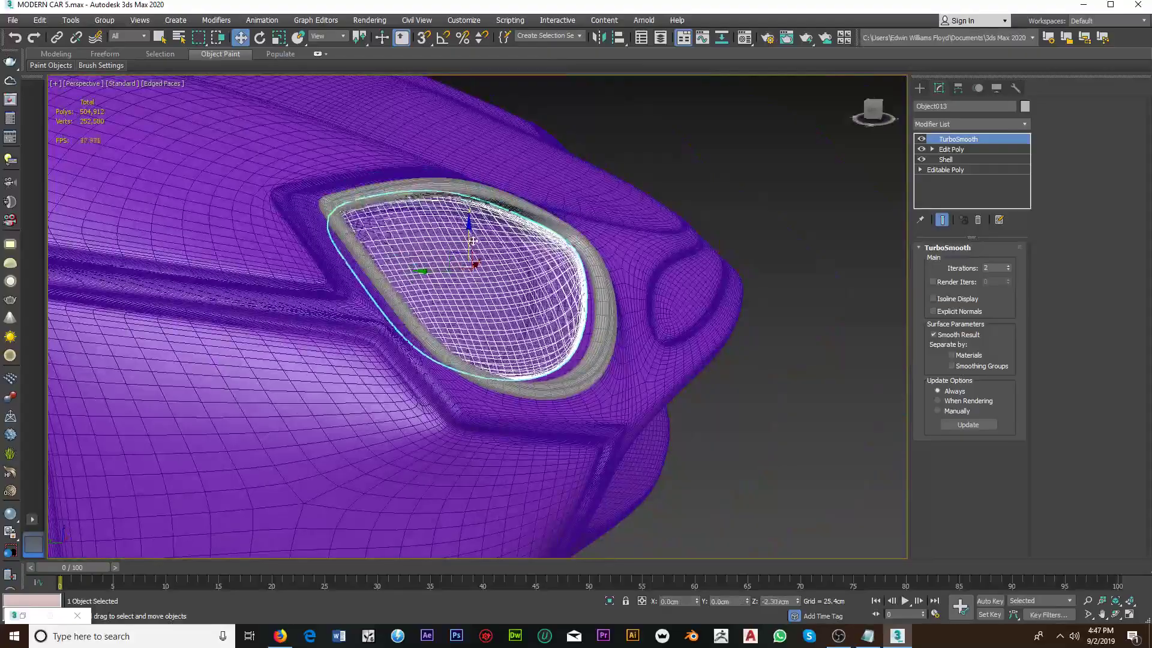
pyautogui.moveTo(468, 220)
pyautogui.keyDown('alt'); pyautogui.mouseDown(button='middle')
pyautogui.moveTo(470, 295)
pyautogui.moveTo(430, 274)
pyautogui.mouseUp(button='middle'); pyautogui.keyUp('alt')
pyautogui.moveTo(432, 272); pyautogui.dragTo(430, 277)
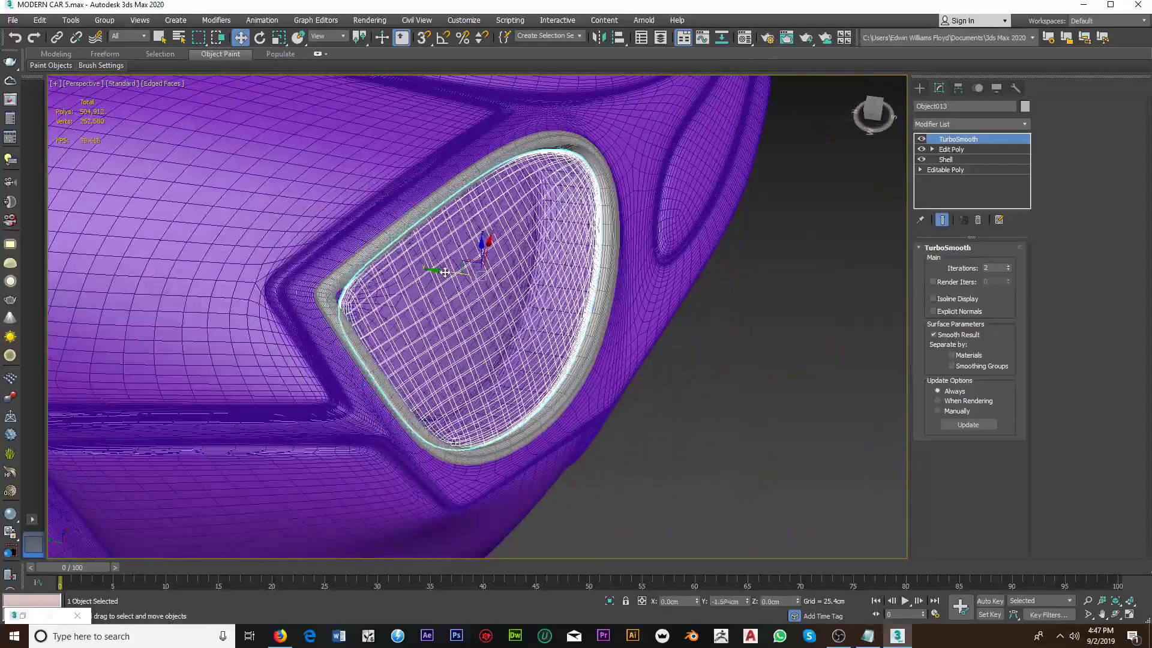
pyautogui.moveTo(430, 278)
pyautogui.keyDown('alt'); pyautogui.mouseDown(button='middle')
pyautogui.moveTo(396, 249)
pyautogui.moveTo(468, 252)
pyautogui.mouseUp(button='middle'); pyautogui.keyUp('alt')
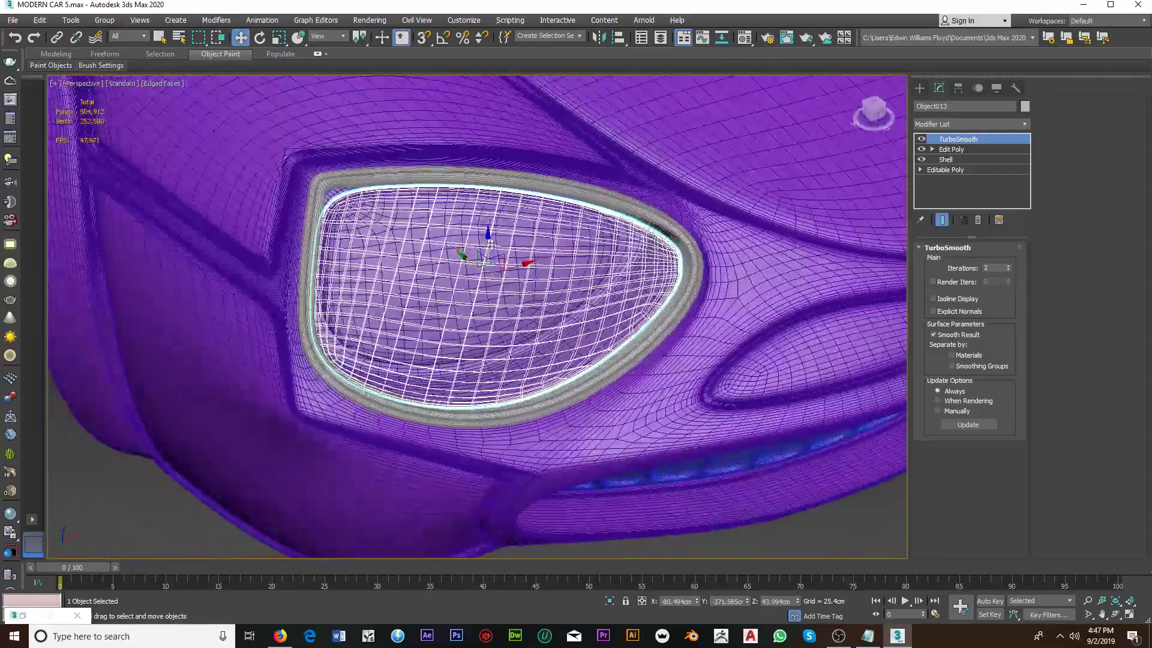
pyautogui.moveTo(481, 253); pyautogui.dragTo(481, 251)
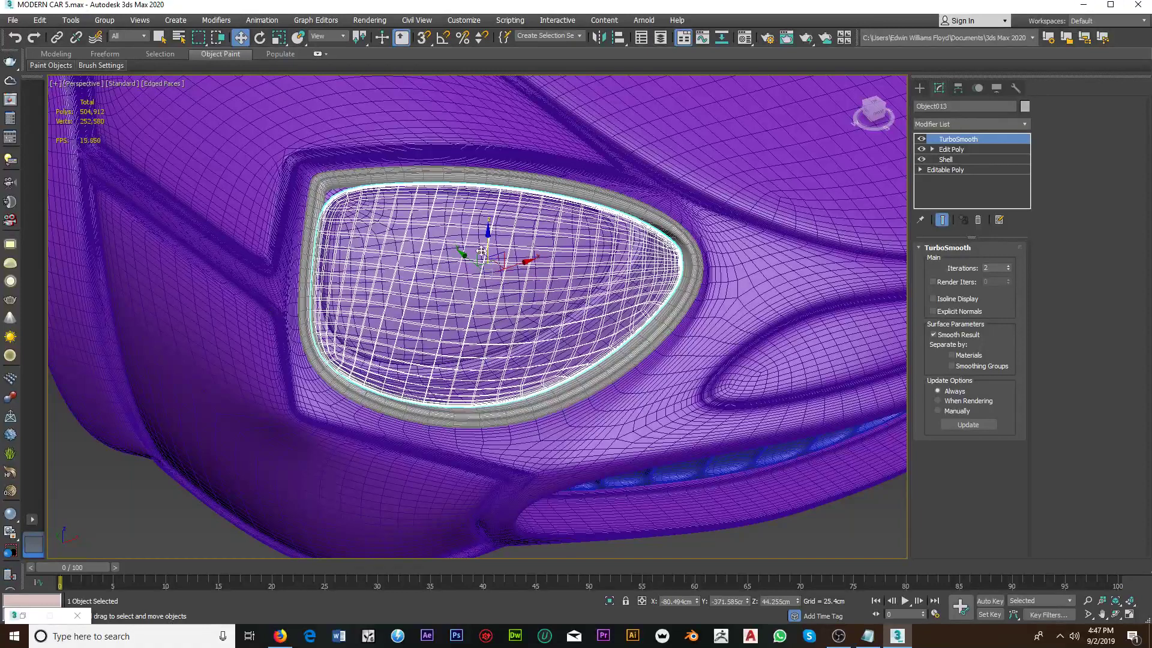
# Step: Switch off TurboSmooth on the bezel ring and on the glass lens
pyautogui.click(472, 179)
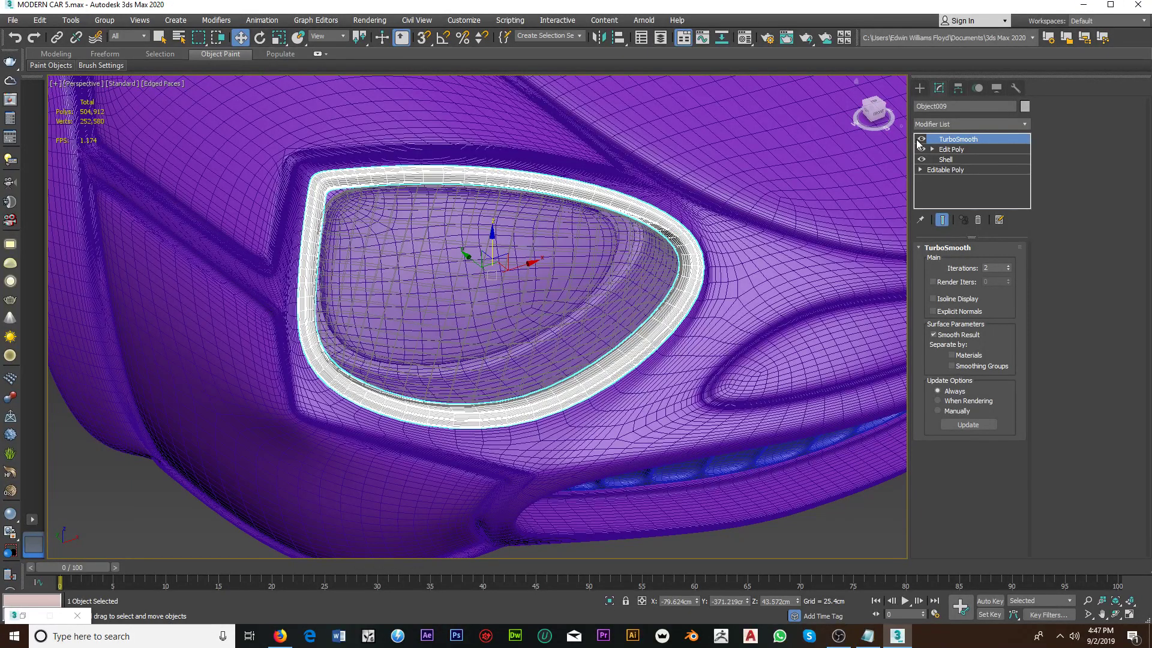
pyautogui.click(921, 139)
pyautogui.scroll(2, 720, 180)
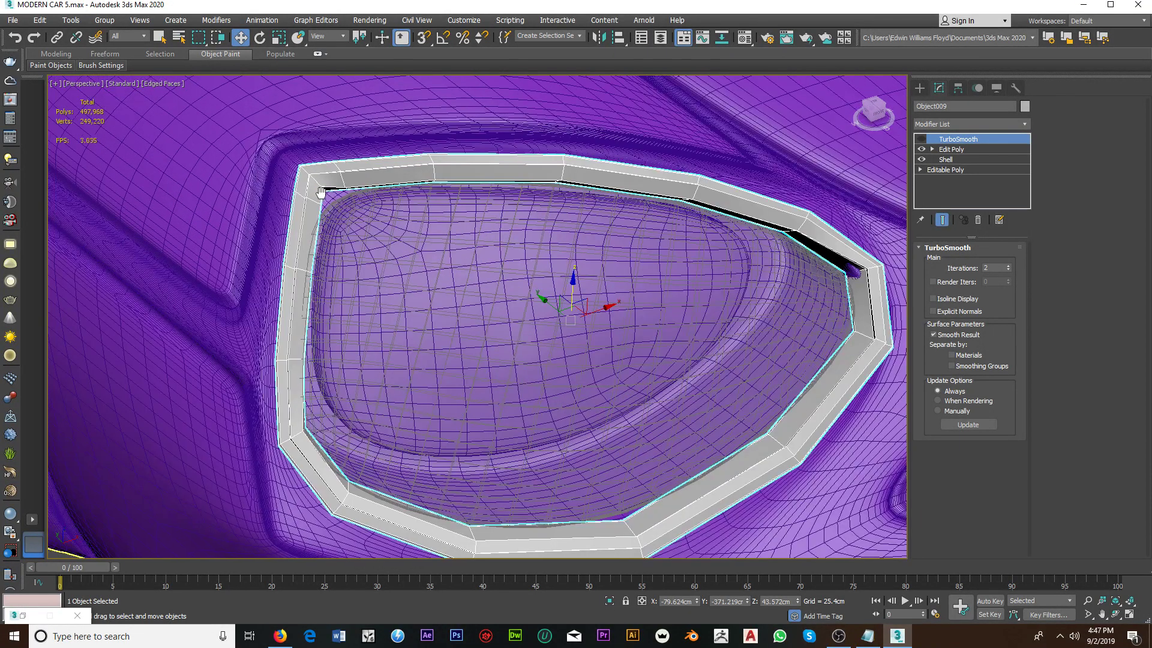
pyautogui.scroll(2, 720, 180)
pyautogui.scroll(3, 130, 190)
pyautogui.moveTo(131, 191); pyautogui.dragTo(294, 224, button='middle')
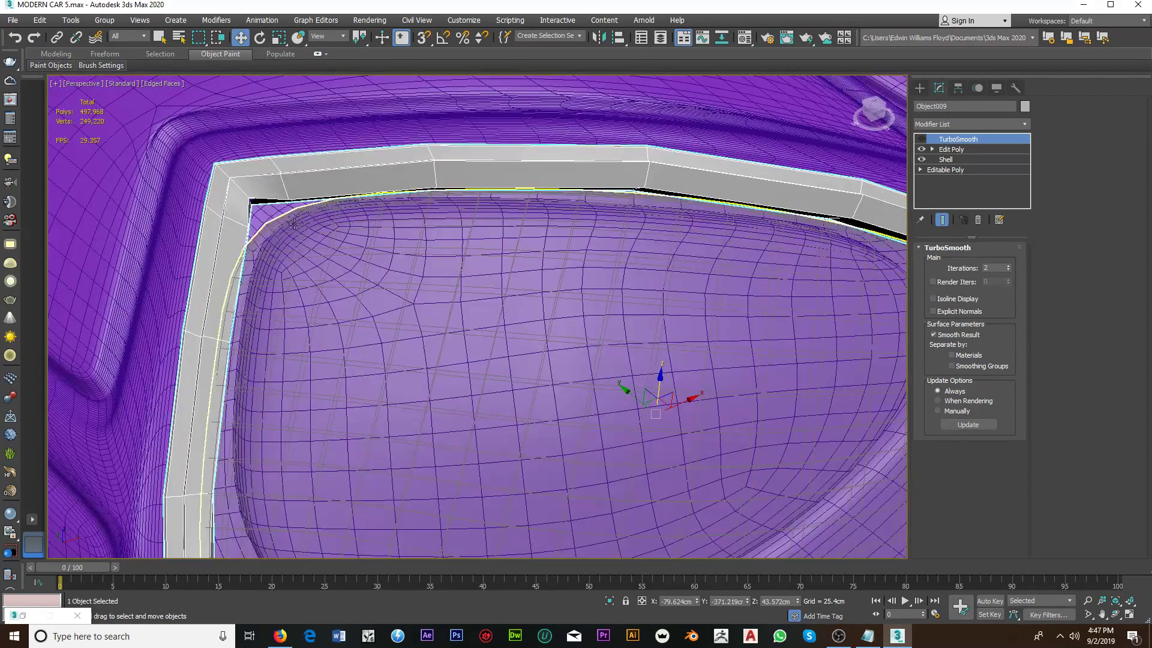
pyautogui.click(294, 224)
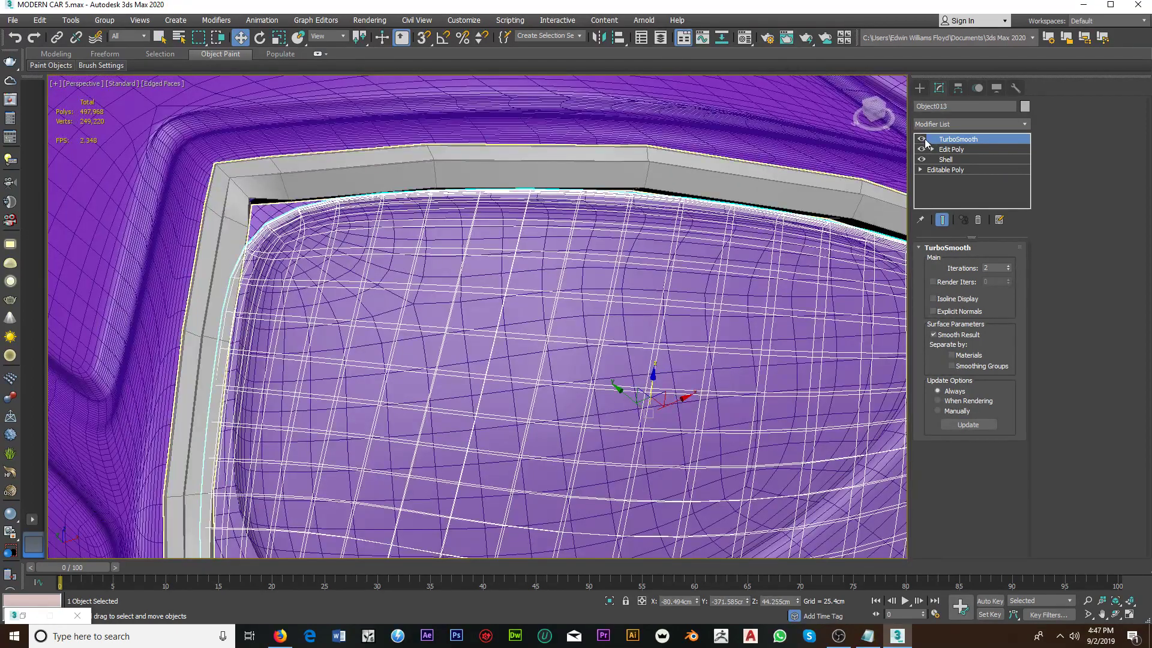
pyautogui.click(922, 139)
pyautogui.scroll(2, 398, 274)
pyautogui.scroll(2, 443, 298)
# Step: Toggle the bezel's smoothing on and off again, reselect the glass, and frame the whole headlight
pyautogui.moveTo(442, 298)
pyautogui.mouseDown(button='middle')
pyautogui.moveTo(414, 295)
pyautogui.moveTo(464, 308)
pyautogui.mouseUp(button='middle')
pyautogui.scroll(2, 366, 175)
pyautogui.scroll(2, 366, 175)
pyautogui.scroll(1, 366, 175)
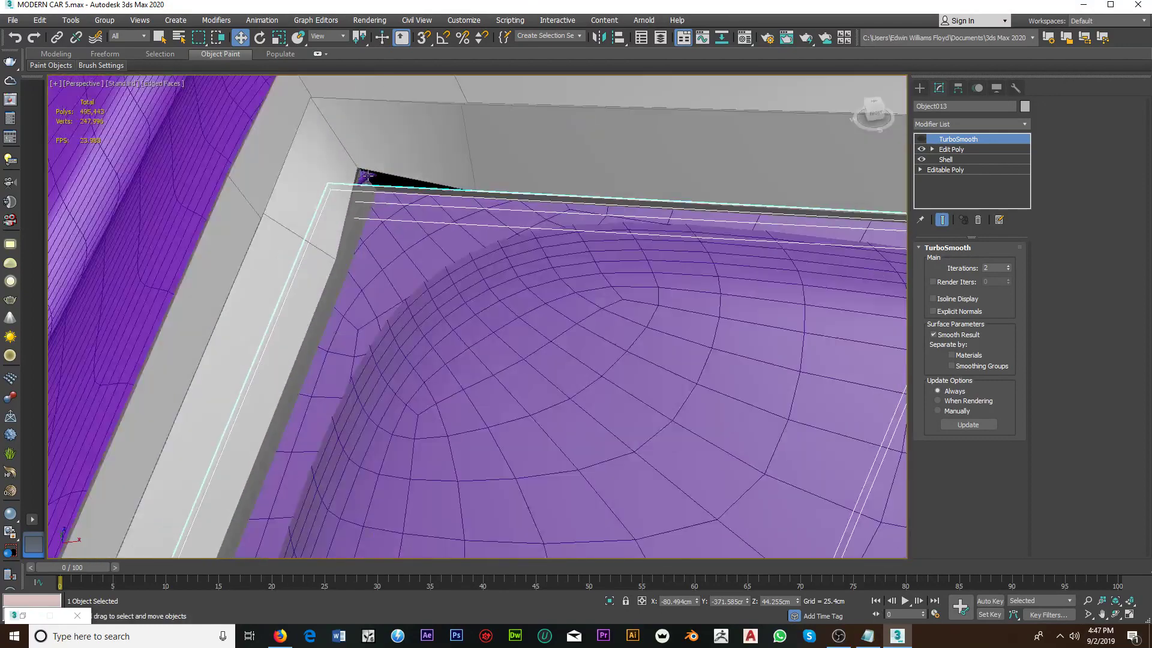
pyautogui.click(366, 175)
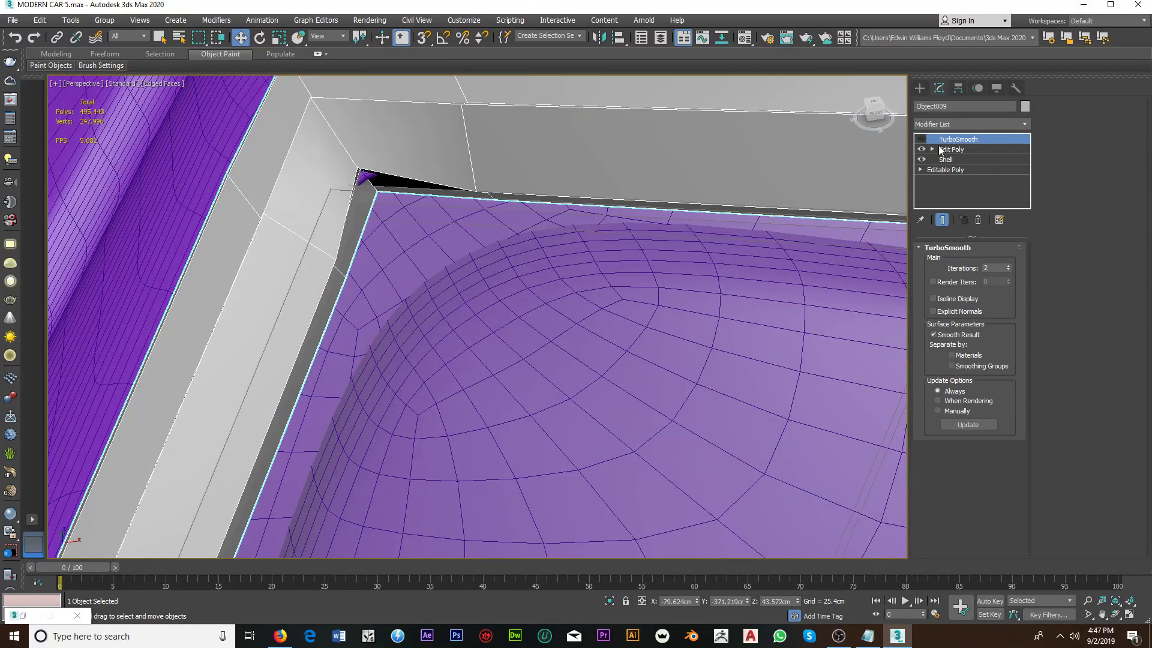
pyautogui.click(921, 139)
pyautogui.click(922, 139)
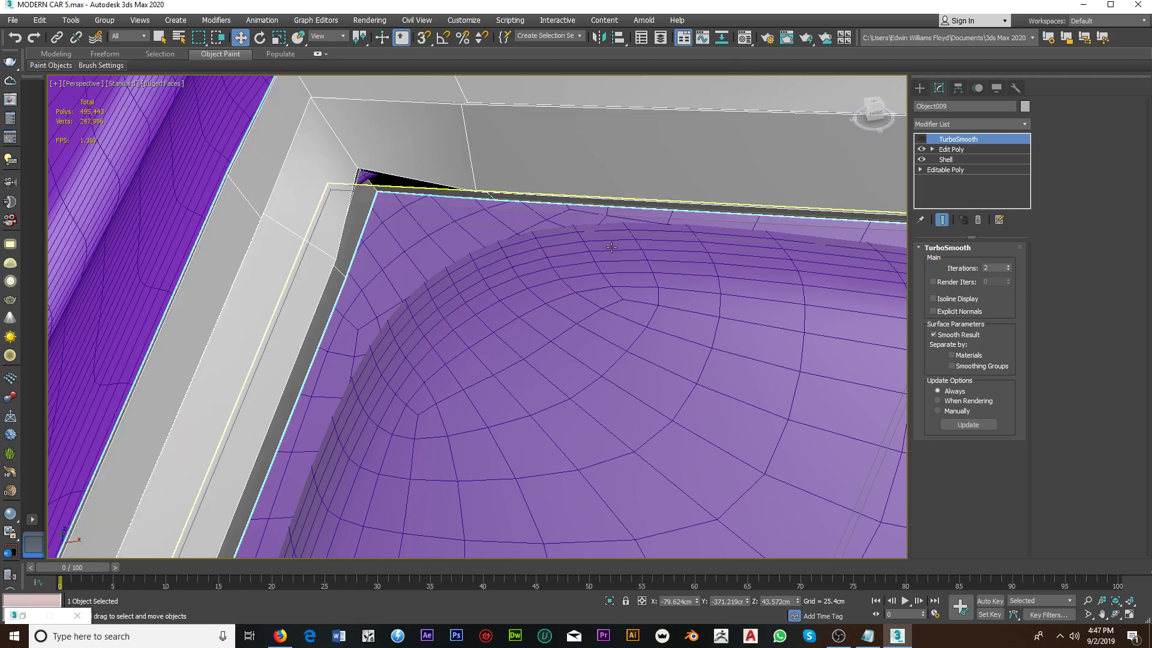
pyautogui.click(602, 252)
pyautogui.scroll(-3, 601, 252)
pyautogui.moveTo(601, 252); pyautogui.dragTo(563, 213, button='middle')
pyautogui.scroll(-2, 615, 216)
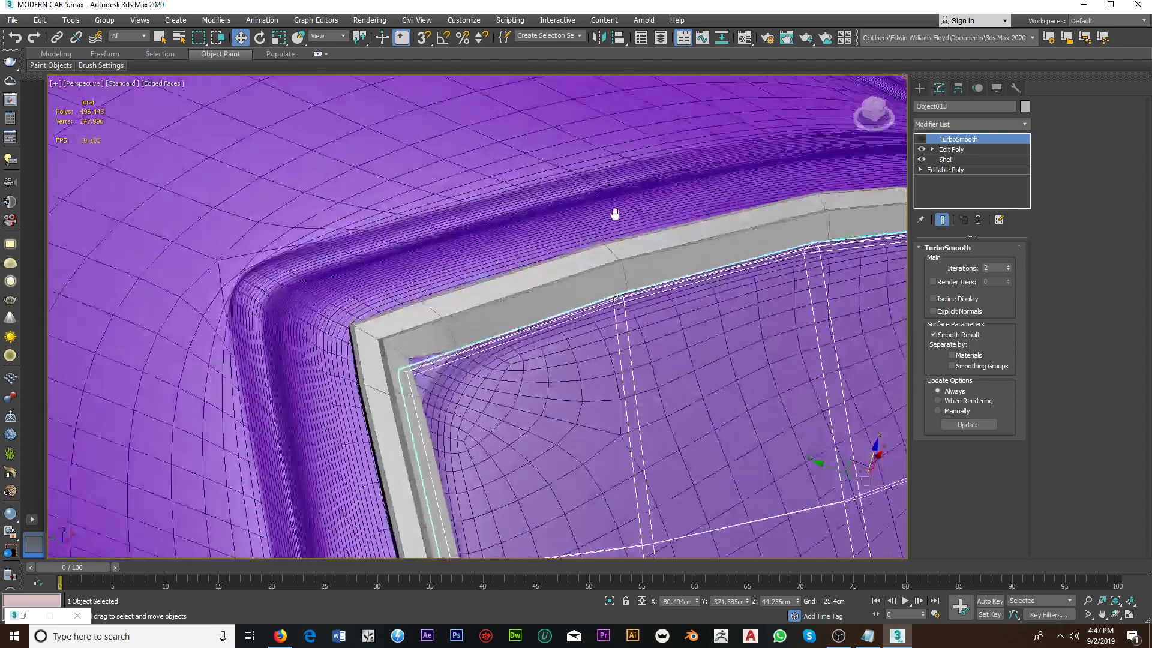
pyautogui.scroll(-3, 625, 252)
pyautogui.moveTo(626, 252); pyautogui.dragTo(586, 221, button='middle')
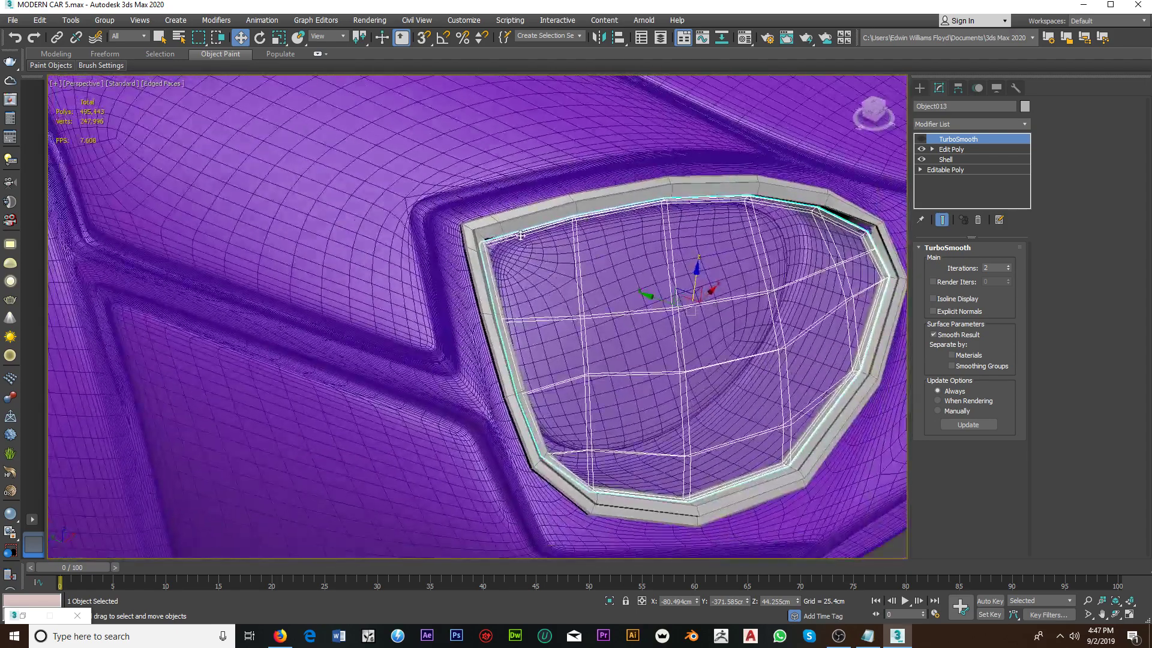
# Step: Isolate the Object013 lens and chamfer its lower-left corner edge in Edit Poly
pyautogui.click(608, 601)
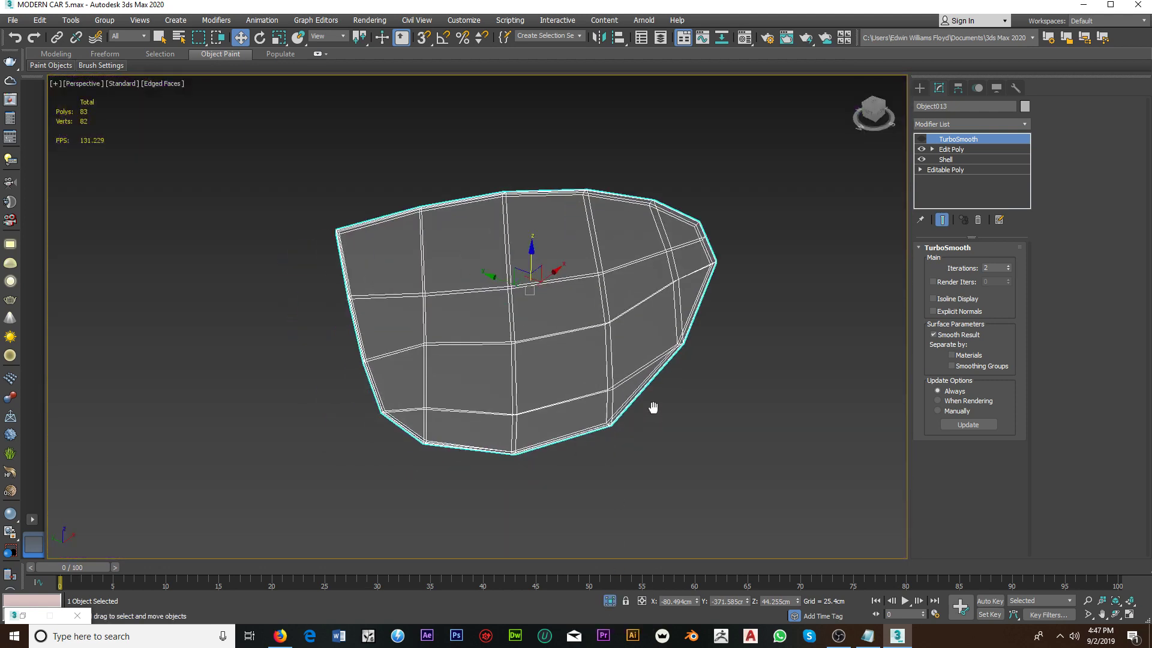
pyautogui.click(951, 149)
pyautogui.click(953, 342)
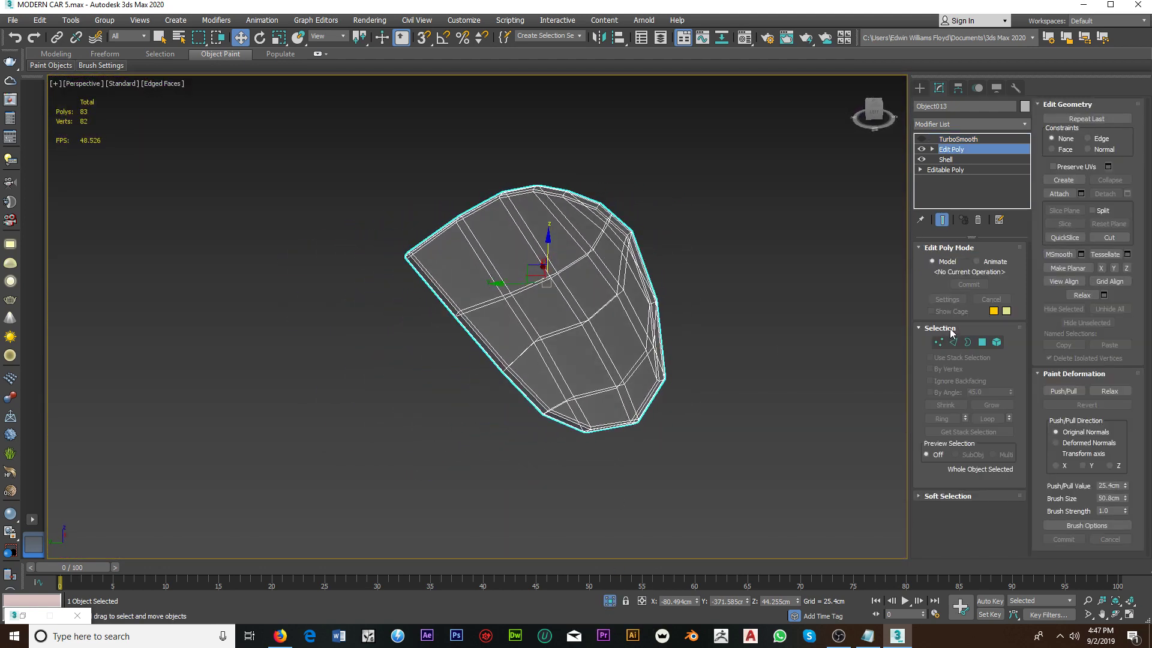
pyautogui.hotkey('ctrl', 'a')
pyautogui.keyDown('alt'); pyautogui.moveTo(772, 330); pyautogui.dragTo(683, 330, button='middle'); pyautogui.keyUp('alt')
pyautogui.scroll(2, 540, 351)
pyautogui.scroll(2, 540, 351)
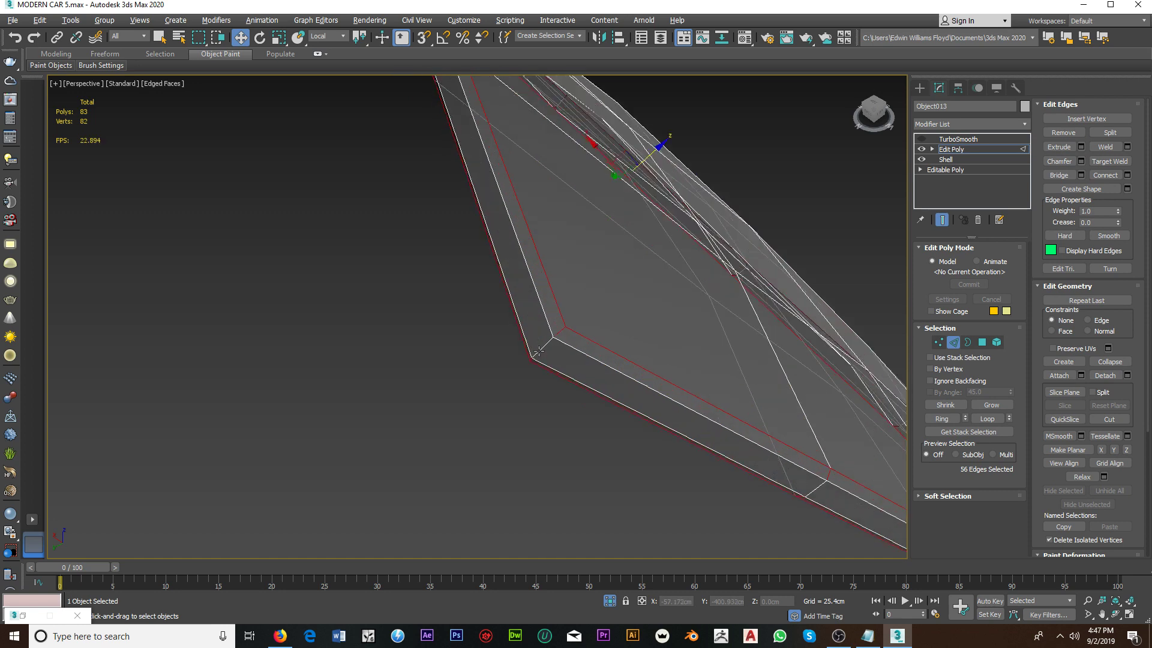
pyautogui.click(539, 349)
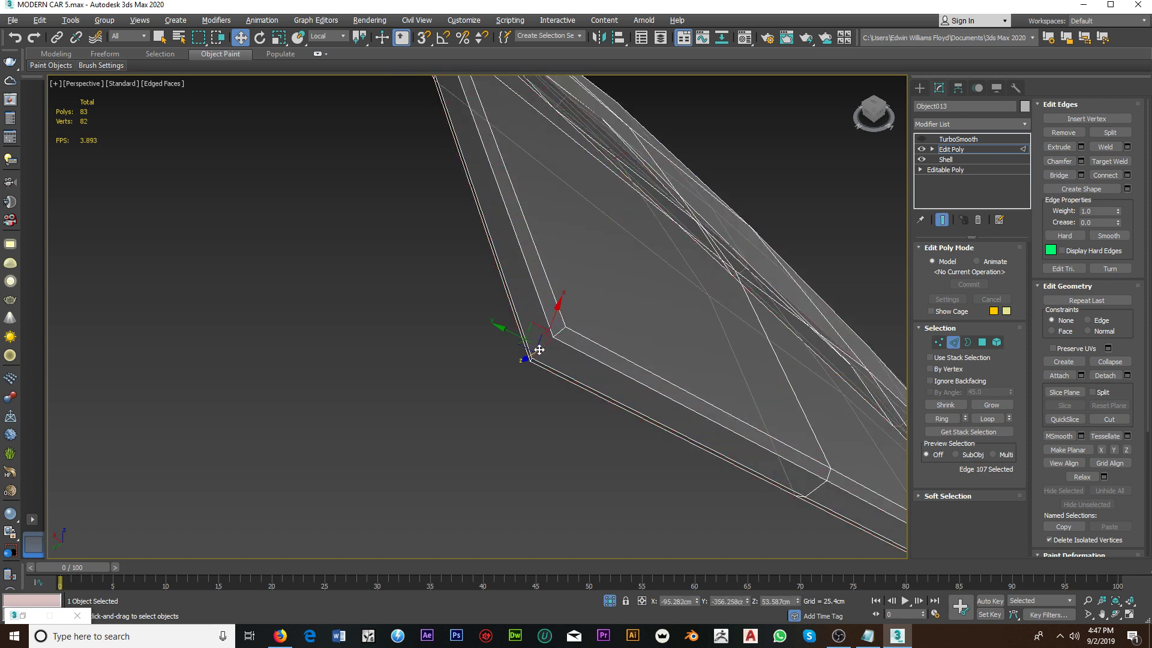
pyautogui.click(1079, 160)
pyautogui.click(484, 427)
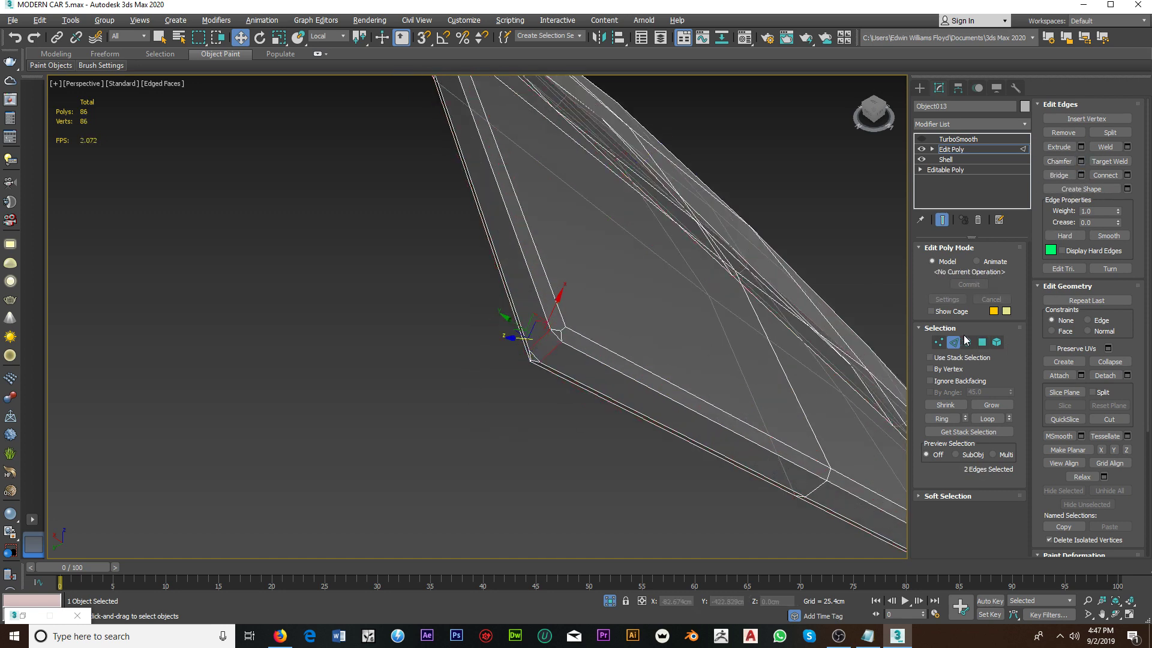
# Step: Target Weld the extra lower-left corner vertex onto its neighbour
pyautogui.click(939, 342)
pyautogui.rightClick(586, 289)
pyautogui.click(540, 342)
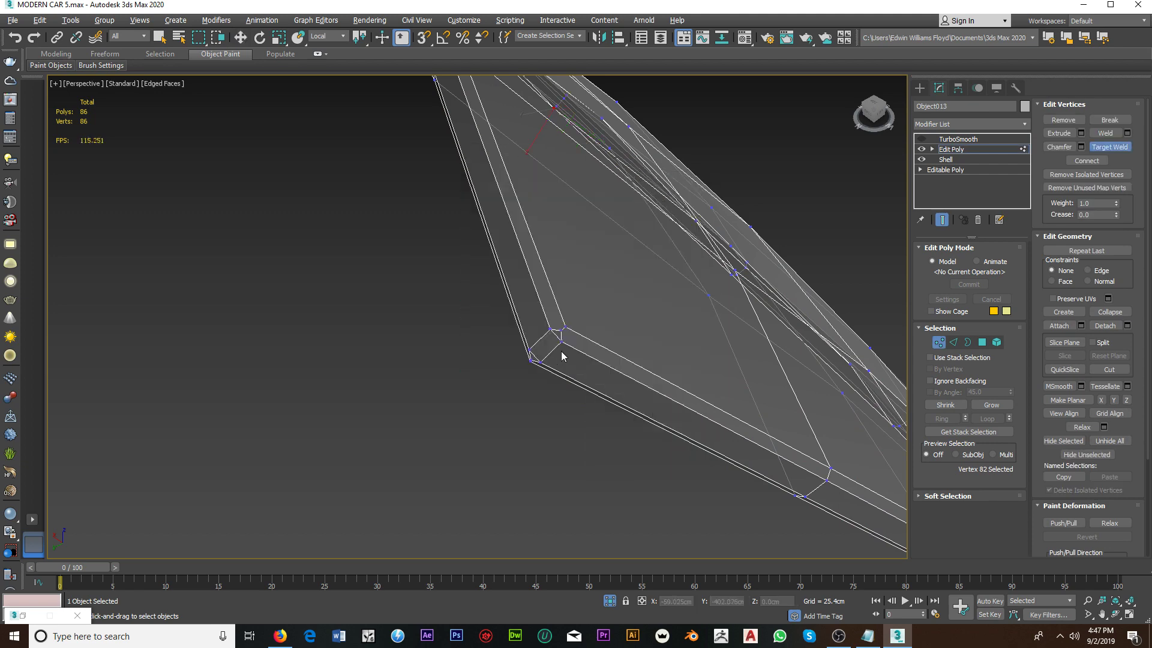
pyautogui.scroll(2, 562, 330)
pyautogui.click(567, 328)
pyautogui.scroll(-5, 566, 327)
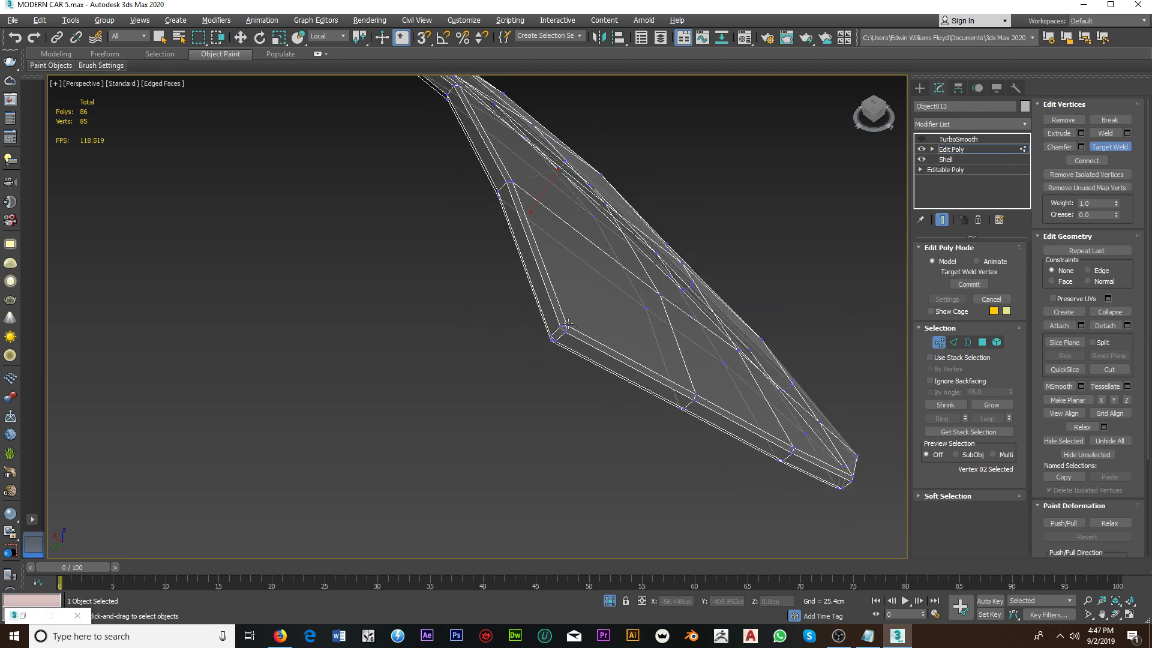
pyautogui.scroll(-3, 618, 289)
# Step: Weld the stray upper-right vertex, then re-enable the lens's TurboSmooth
pyautogui.keyDown('alt'); pyautogui.moveTo(618, 289); pyautogui.dragTo(591, 385, button='middle'); pyautogui.keyUp('alt')
pyautogui.scroll(4, 711, 193)
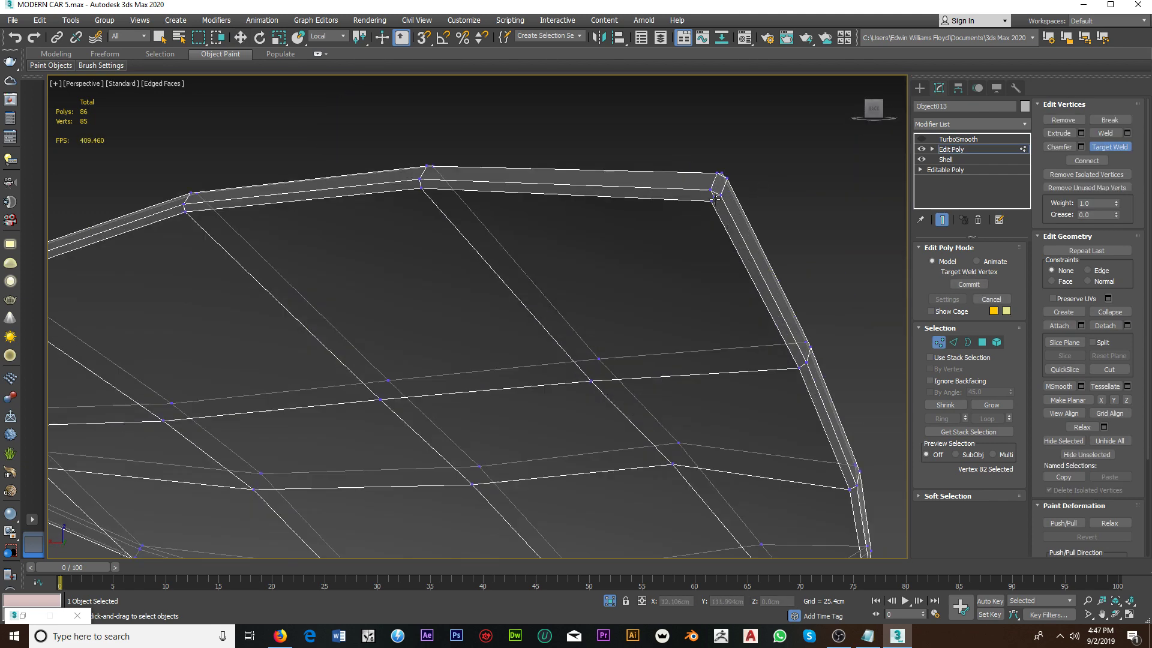
pyautogui.scroll(2, 713, 200)
pyautogui.click(709, 198)
pyautogui.scroll(-5, 709, 198)
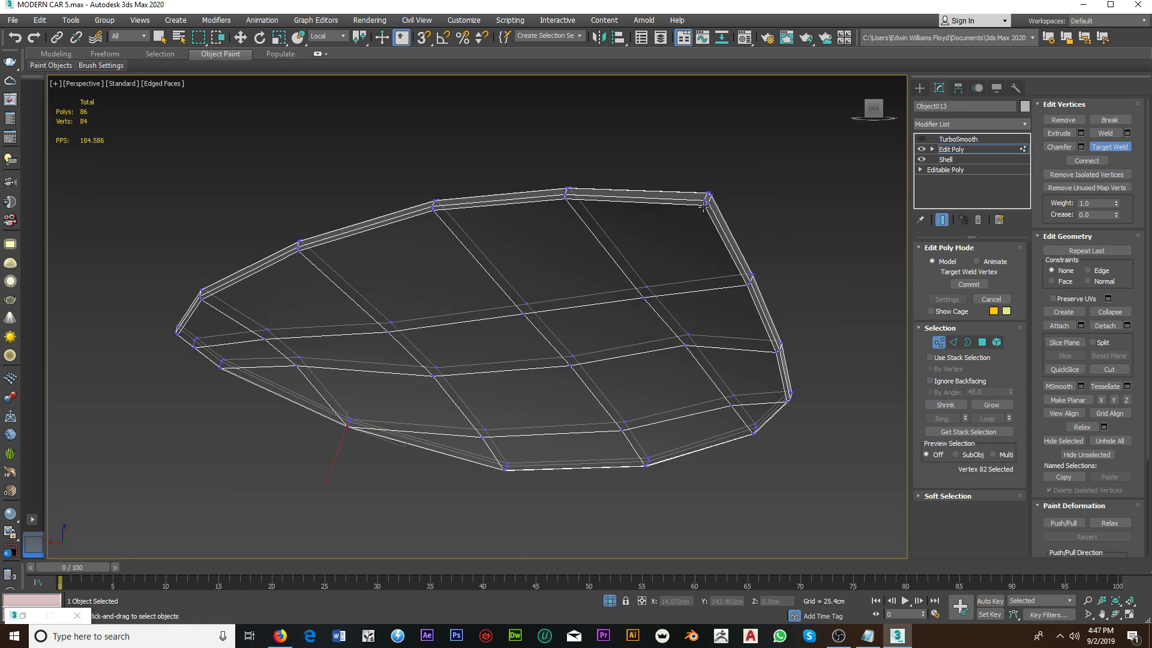
pyautogui.scroll(-3, 649, 248)
pyautogui.scroll(2, 569, 272)
pyautogui.moveTo(649, 248)
pyautogui.keyDown('alt'); pyautogui.mouseDown(button='middle')
pyautogui.moveTo(568, 271)
pyautogui.moveTo(808, 276)
pyautogui.mouseUp(button='middle'); pyautogui.keyUp('alt')
pyautogui.press('w')
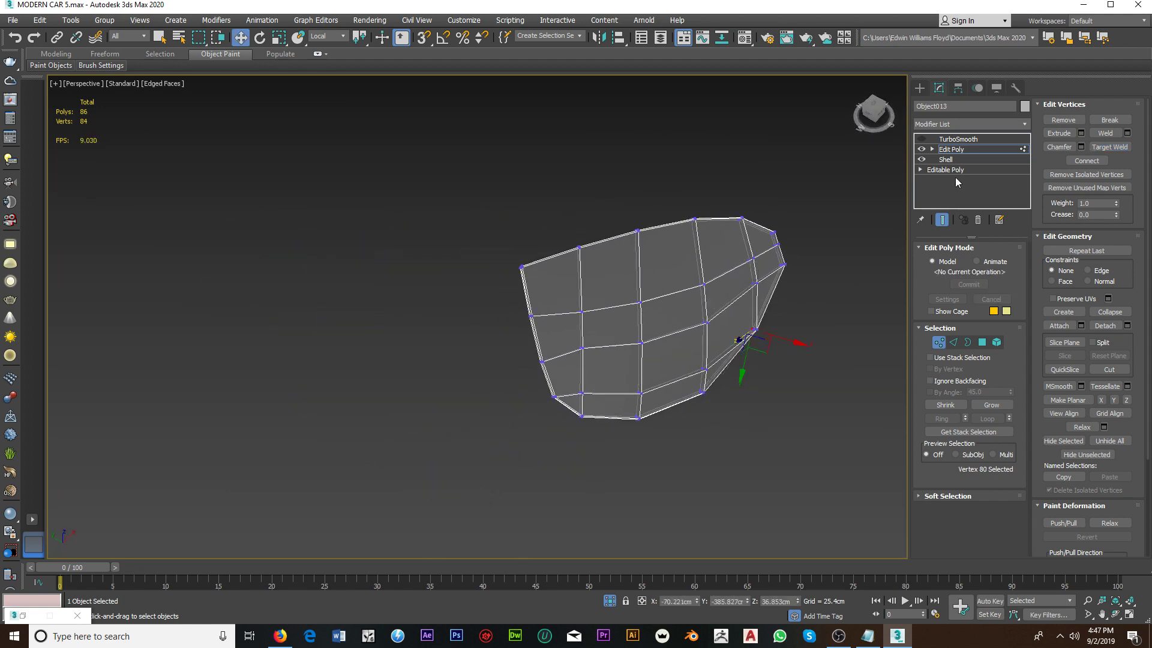
pyautogui.click(921, 139)
pyautogui.click(951, 140)
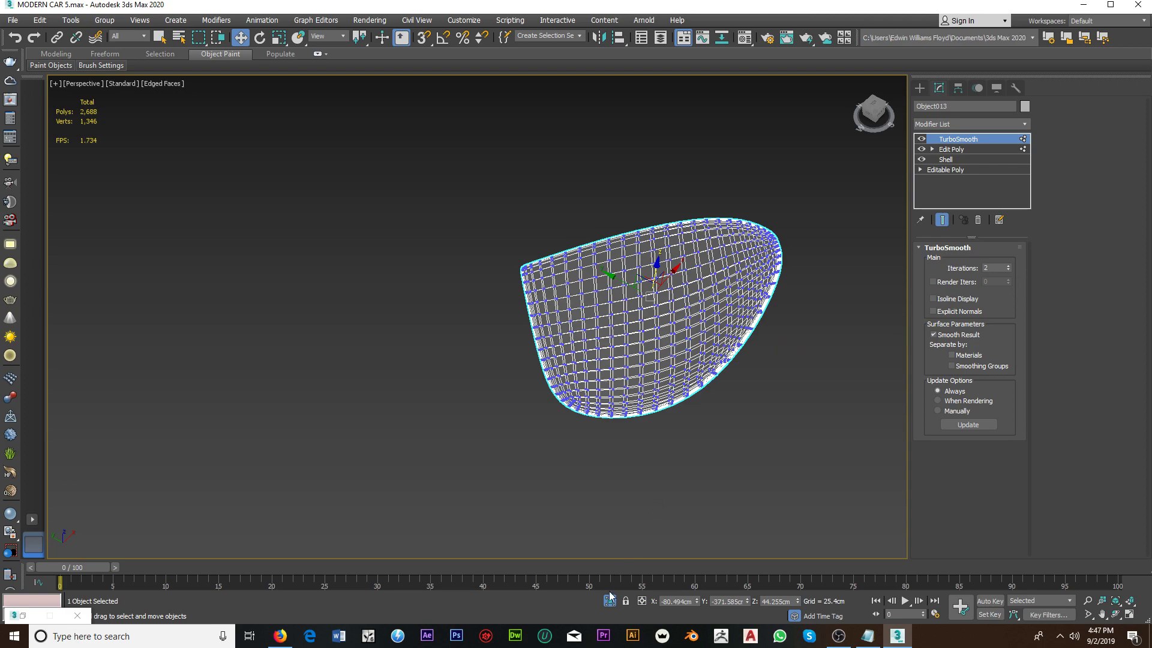
# Step: Exit isolation and turn on TurboSmooth for the headlight bezel
pyautogui.click(609, 600)
pyautogui.scroll(5, 504, 219)
pyautogui.click(504, 219)
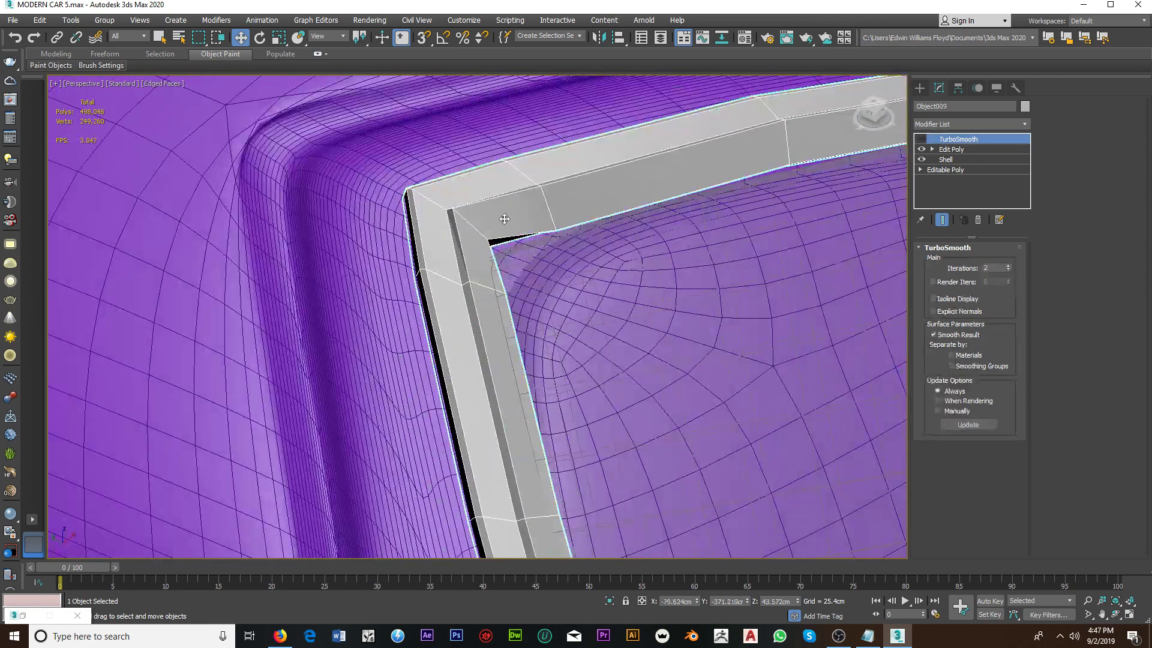
pyautogui.click(921, 139)
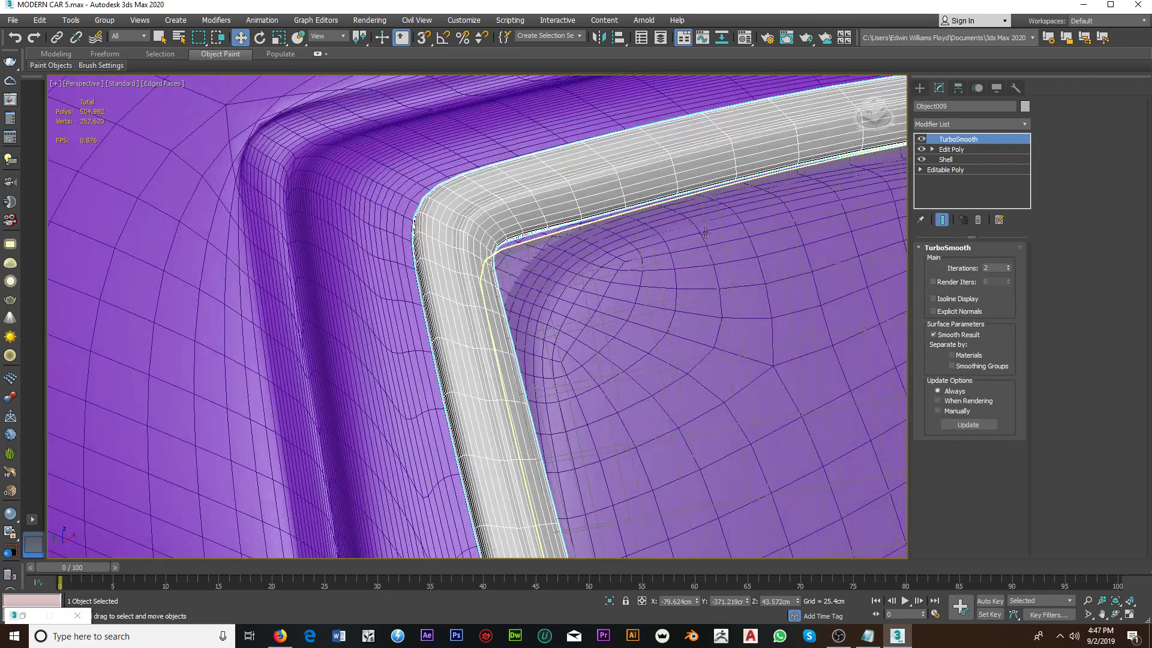
# Step: Inspect the smoothed glass lens from several angles, then deselect everything
pyautogui.click(562, 281)
pyautogui.scroll(-3, 562, 282)
pyautogui.moveTo(564, 282); pyautogui.dragTo(535, 345, button='middle')
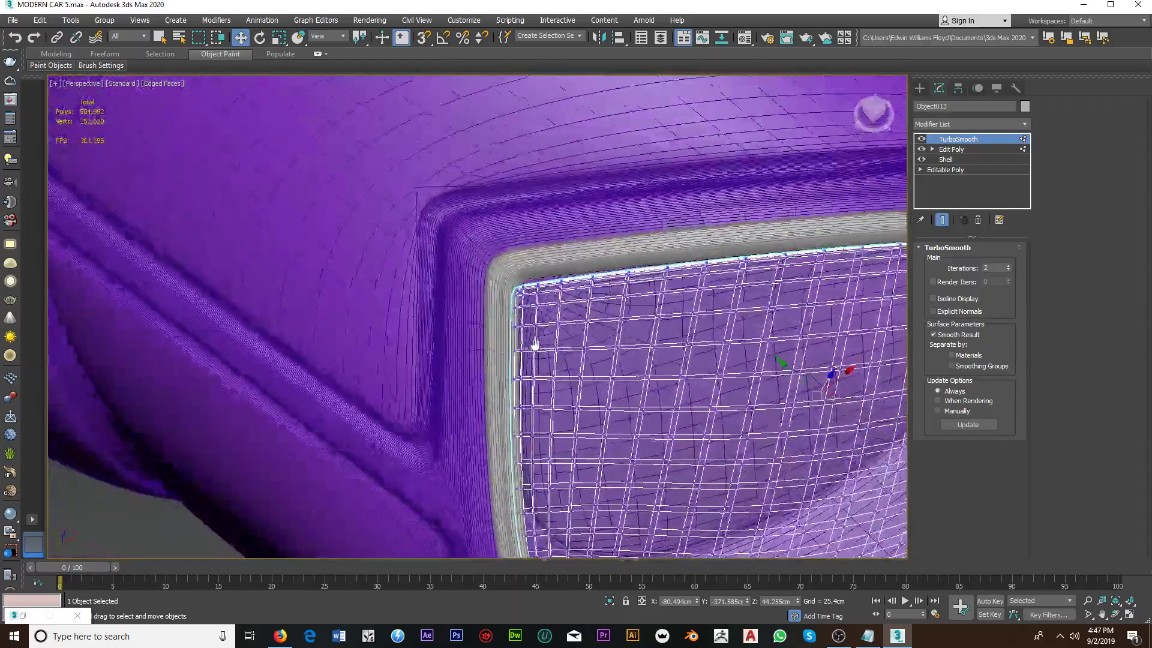
pyautogui.scroll(-3, 534, 345)
pyautogui.moveTo(450, 283)
pyautogui.keyDown('alt'); pyautogui.mouseDown(button='middle')
pyautogui.moveTo(609, 296)
pyautogui.moveTo(594, 300)
pyautogui.mouseUp(button='middle'); pyautogui.keyUp('alt')
pyautogui.scroll(2, 609, 296)
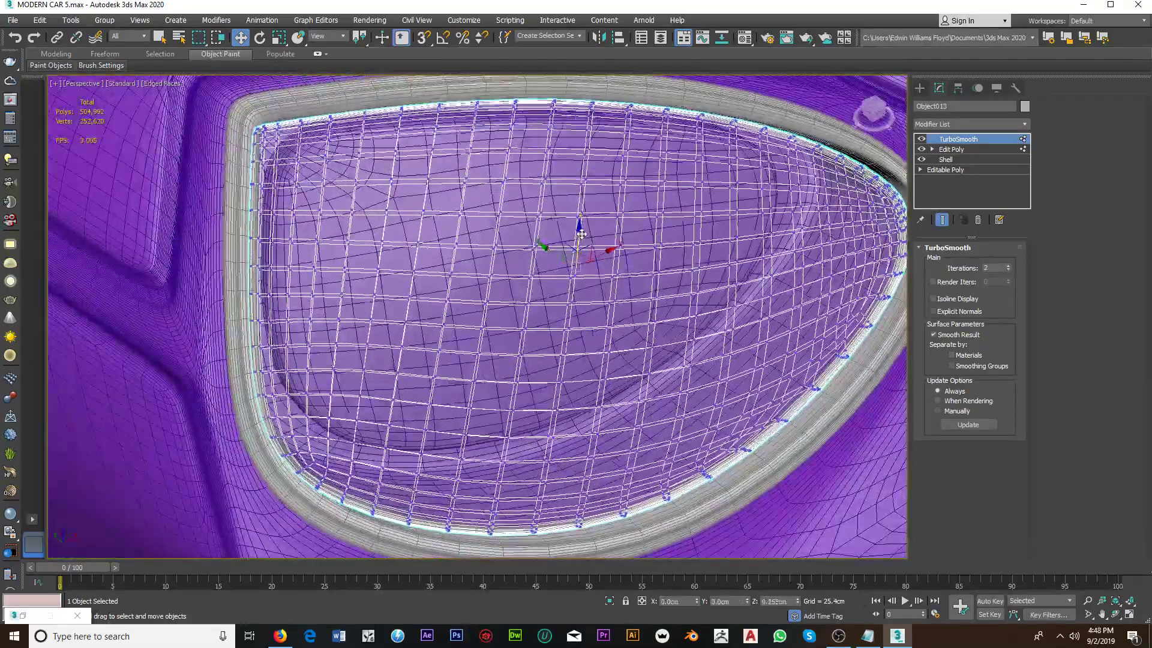
pyautogui.keyDown('alt'); pyautogui.moveTo(581, 234); pyautogui.dragTo(551, 264, button='middle'); pyautogui.keyUp('alt')
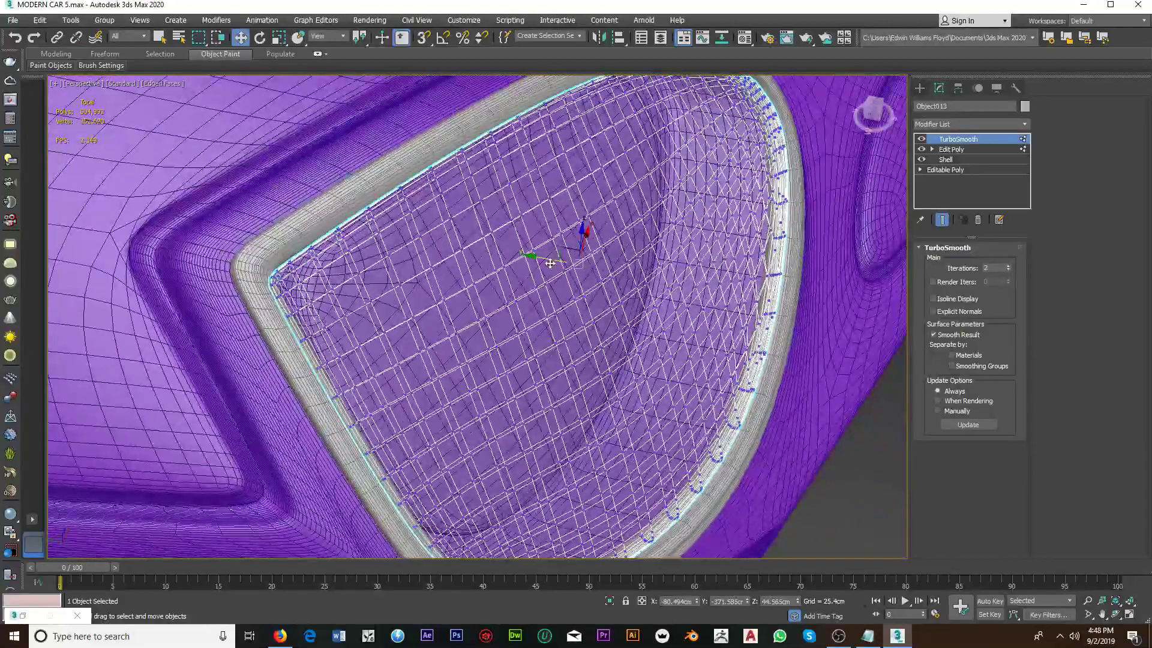
pyautogui.click(960, 149)
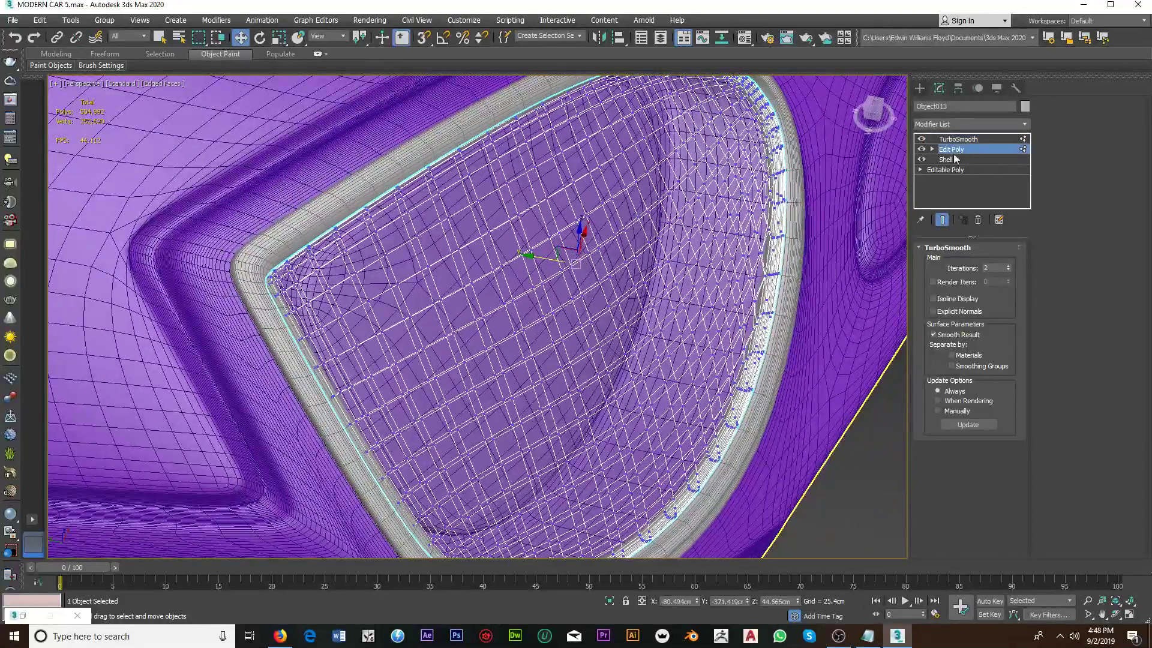
pyautogui.scroll(-5, 779, 312)
pyautogui.scroll(-2, 798, 335)
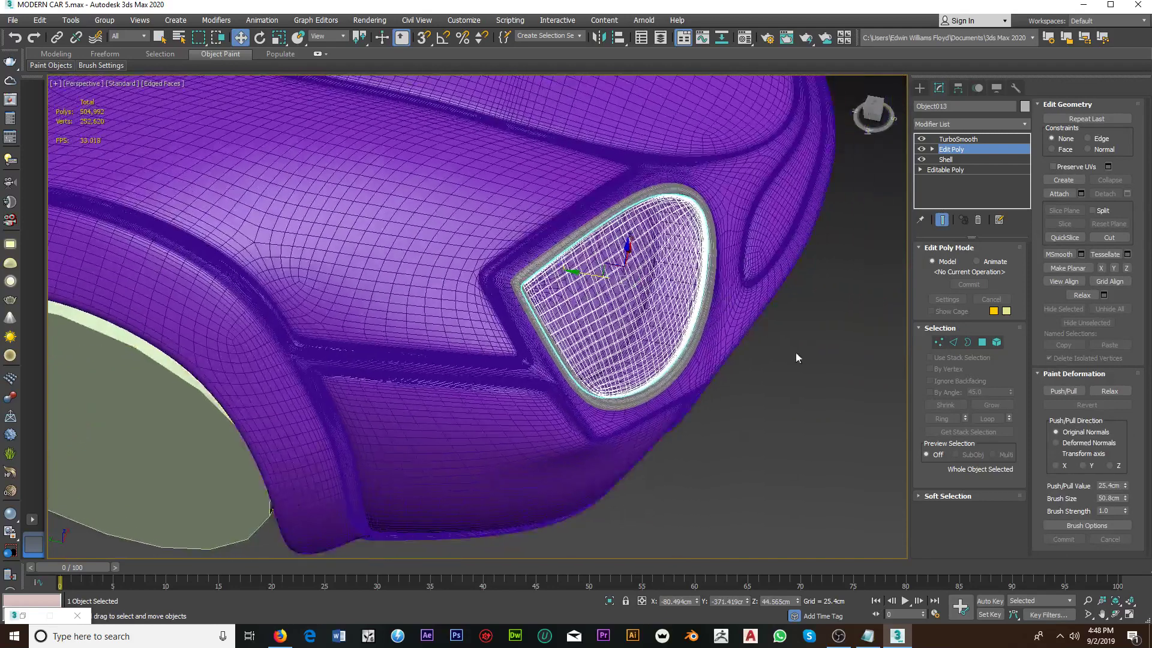
pyautogui.click(798, 355)
# Step: Switch the viewport to smooth shading and raise the glass refraction colour to 158 grey
pyautogui.click(154, 86)
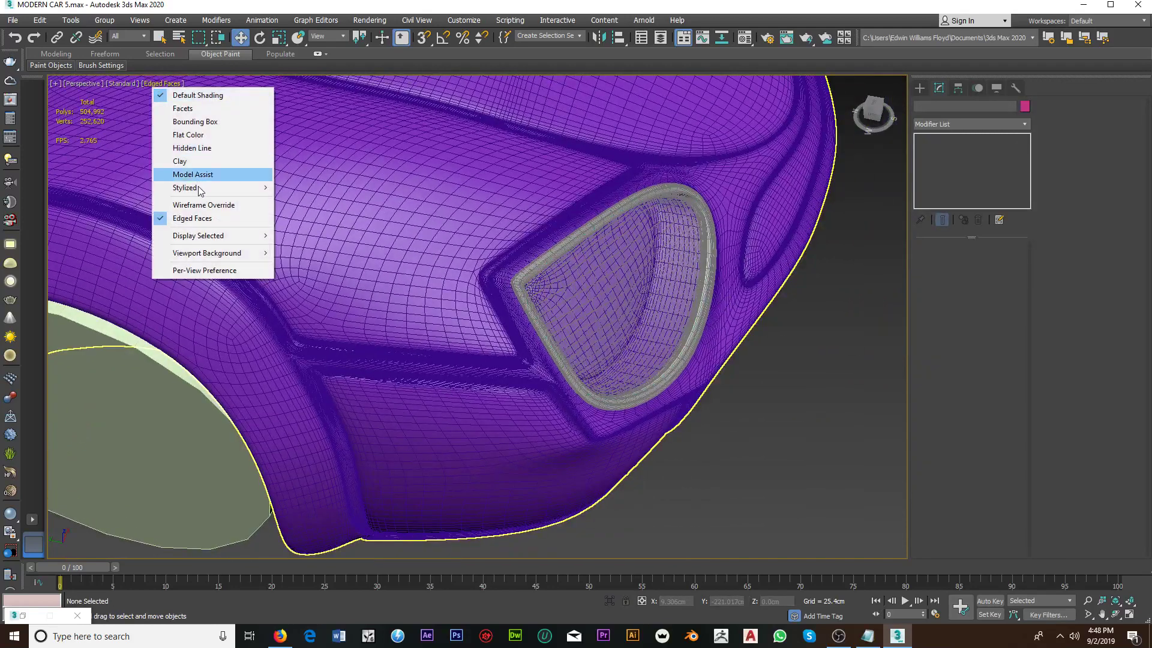
pyautogui.click(174, 218)
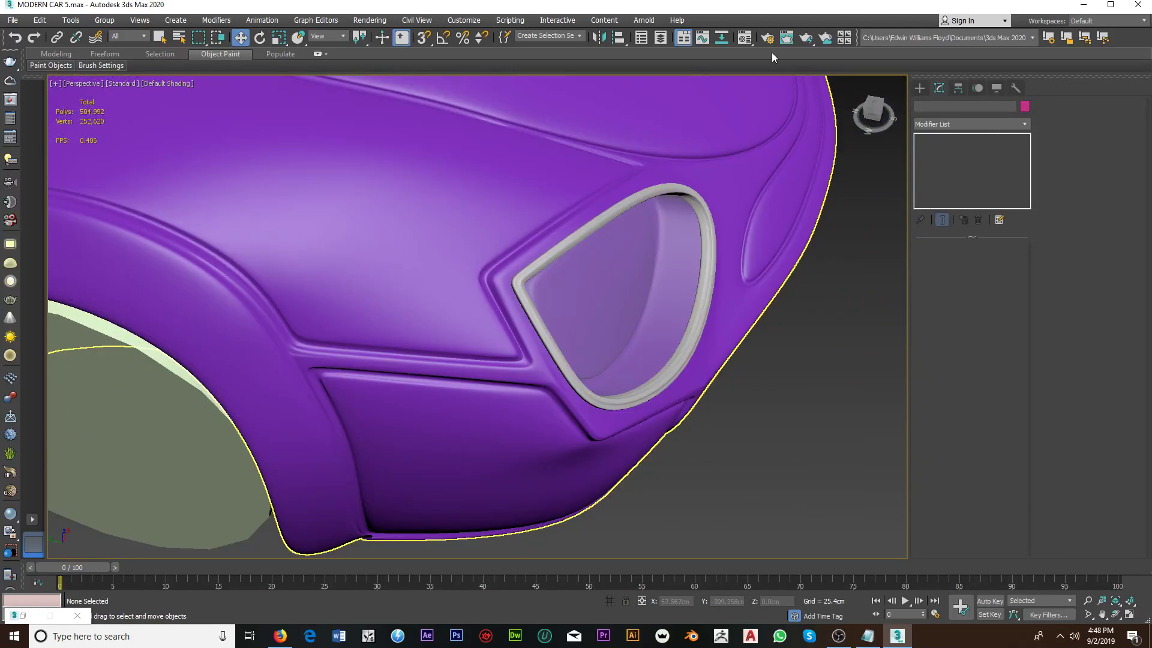
pyautogui.click(744, 37)
pyautogui.click(302, 471)
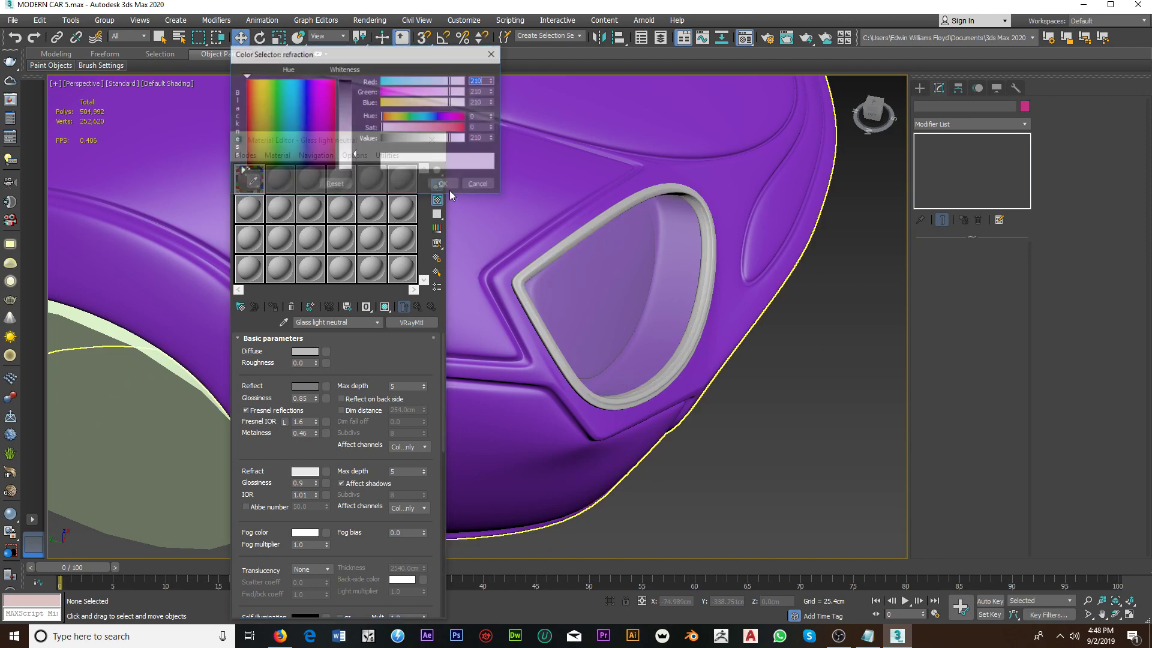
pyautogui.moveTo(354, 145); pyautogui.dragTo(354, 136)
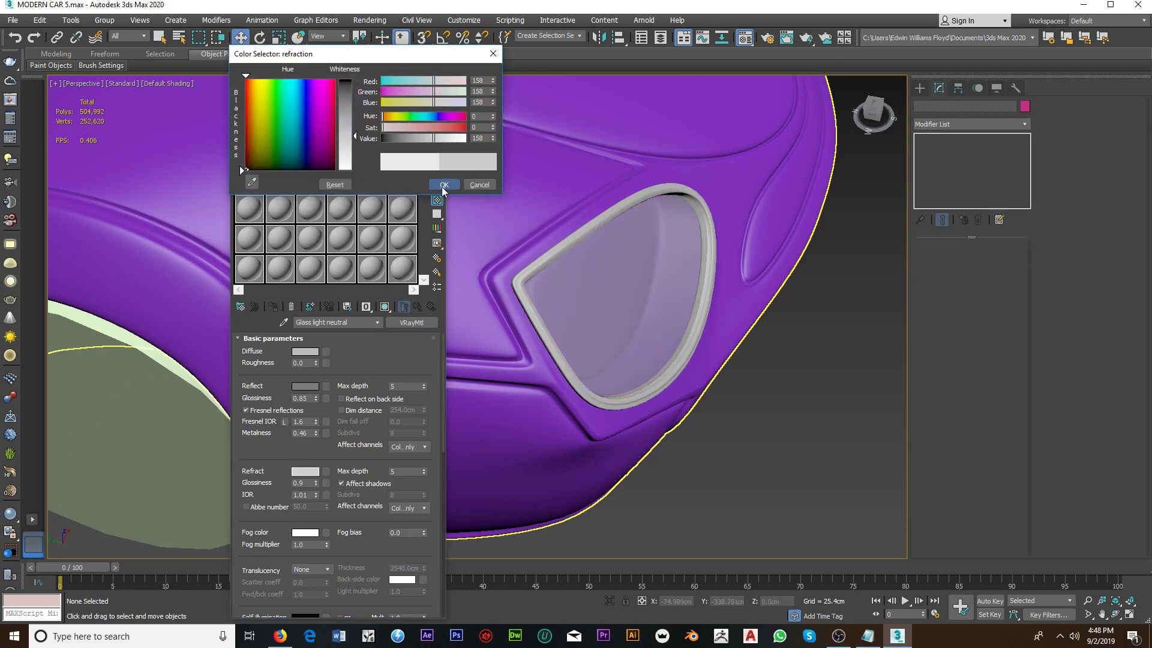
pyautogui.click(441, 184)
# Step: Darken the glass diffuse colour to teal-grey RGB 83/106/106
pyautogui.click(304, 352)
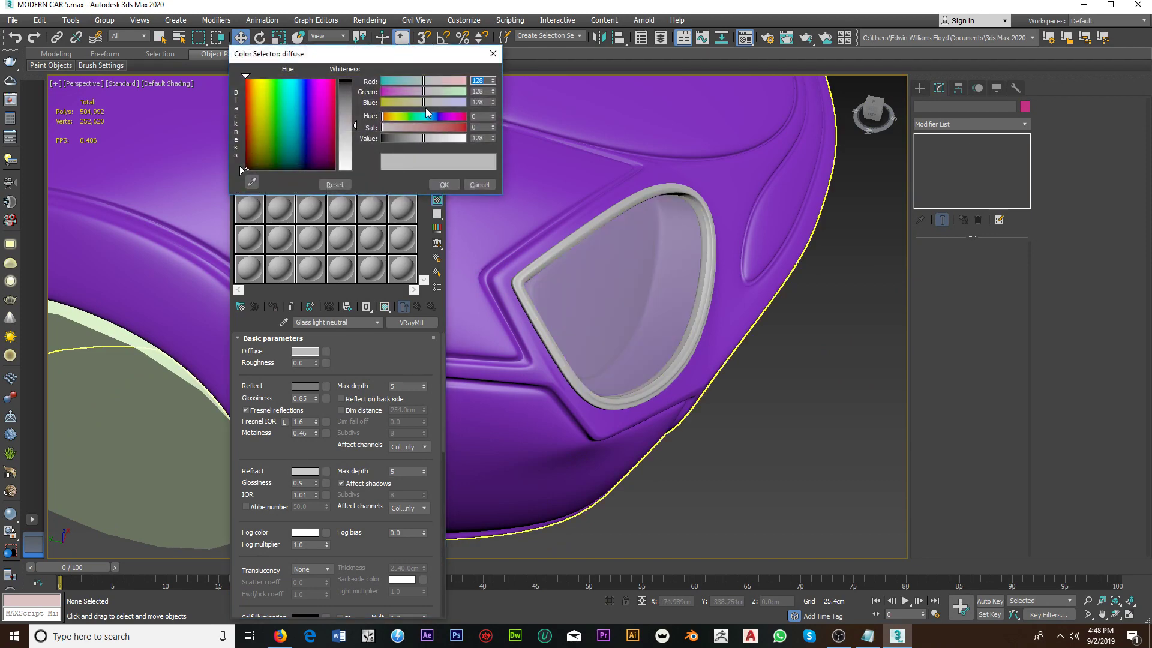
pyautogui.click(416, 82)
pyautogui.click(417, 139)
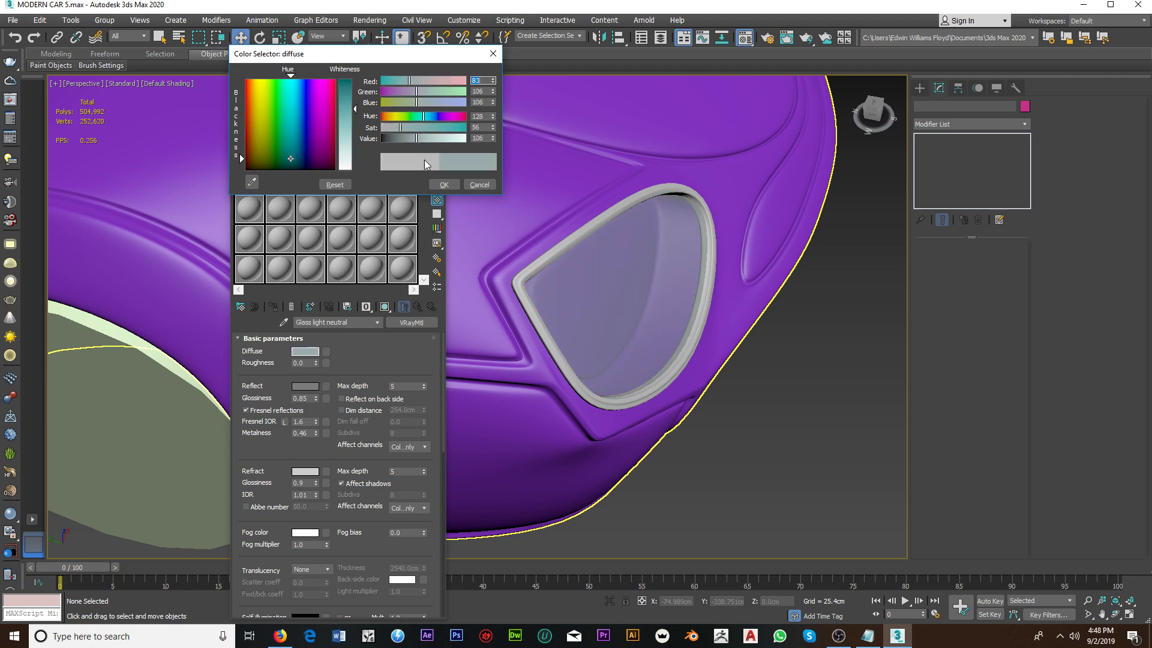
pyautogui.click(441, 185)
pyautogui.scroll(-3, 600, 300)
pyautogui.moveTo(600, 300)
pyautogui.keyDown('alt'); pyautogui.mouseDown(button='middle')
pyautogui.moveTo(664, 363)
pyautogui.moveTo(715, 366)
pyautogui.moveTo(725, 352)
pyautogui.moveTo(761, 365)
pyautogui.mouseUp(button='middle'); pyautogui.keyUp('alt')
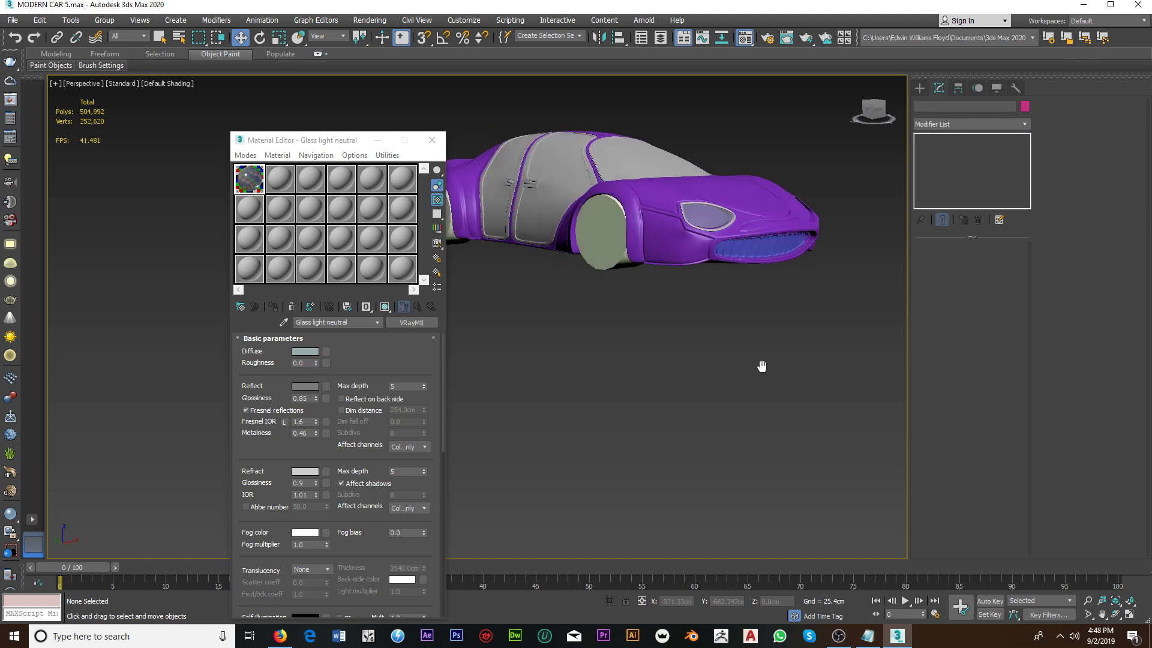
# Step: Select both car doors and the right door handle, briefly isolating them to check
pyautogui.click(382, 144)
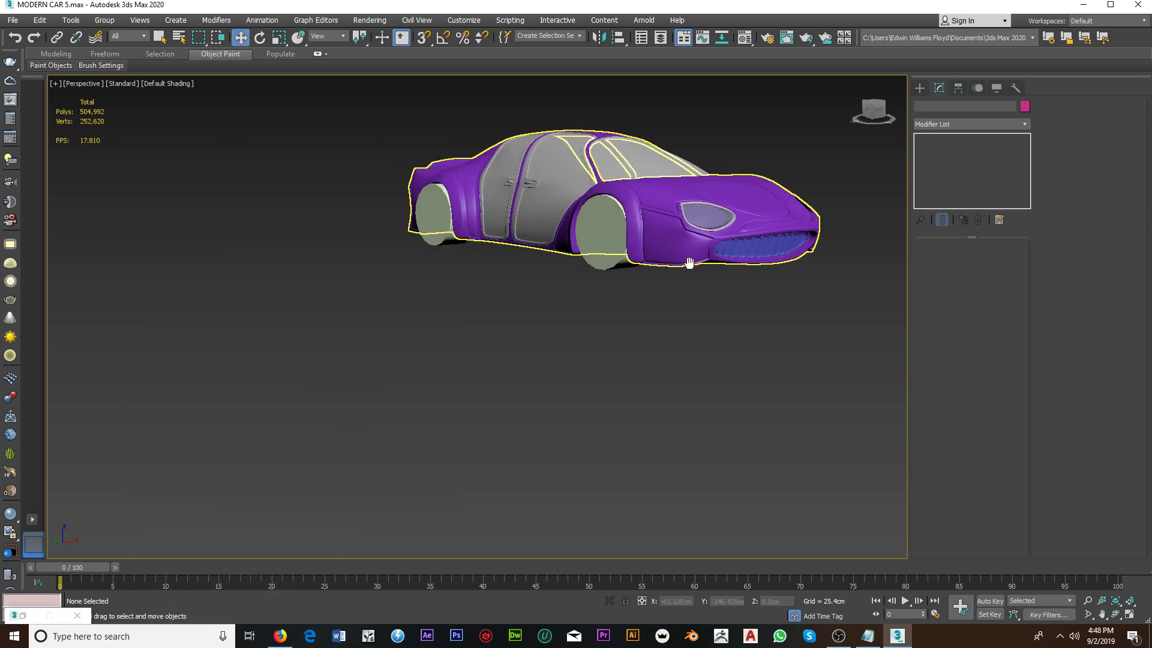
pyautogui.moveTo(689, 260)
pyautogui.keyDown('alt'); pyautogui.mouseDown(button='middle')
pyautogui.moveTo(658, 301)
pyautogui.moveTo(690, 279)
pyautogui.moveTo(617, 273)
pyautogui.moveTo(702, 276)
pyautogui.moveTo(553, 243)
pyautogui.mouseUp(button='middle'); pyautogui.keyUp('alt')
pyautogui.scroll(3, 690, 279)
pyautogui.scroll(3, 517, 242)
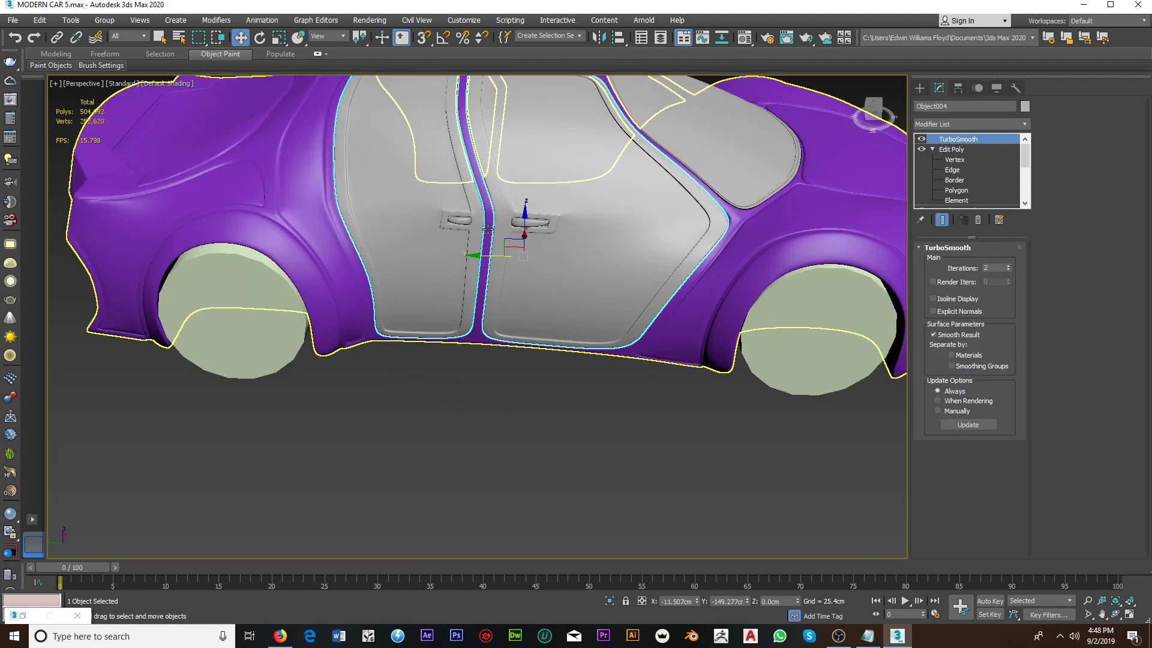
pyautogui.scroll(3, 517, 241)
pyautogui.keyDown('ctrl'); pyautogui.click(459, 221); pyautogui.keyUp('ctrl')
pyautogui.keyDown('ctrl'); pyautogui.click(569, 227); pyautogui.keyUp('ctrl')
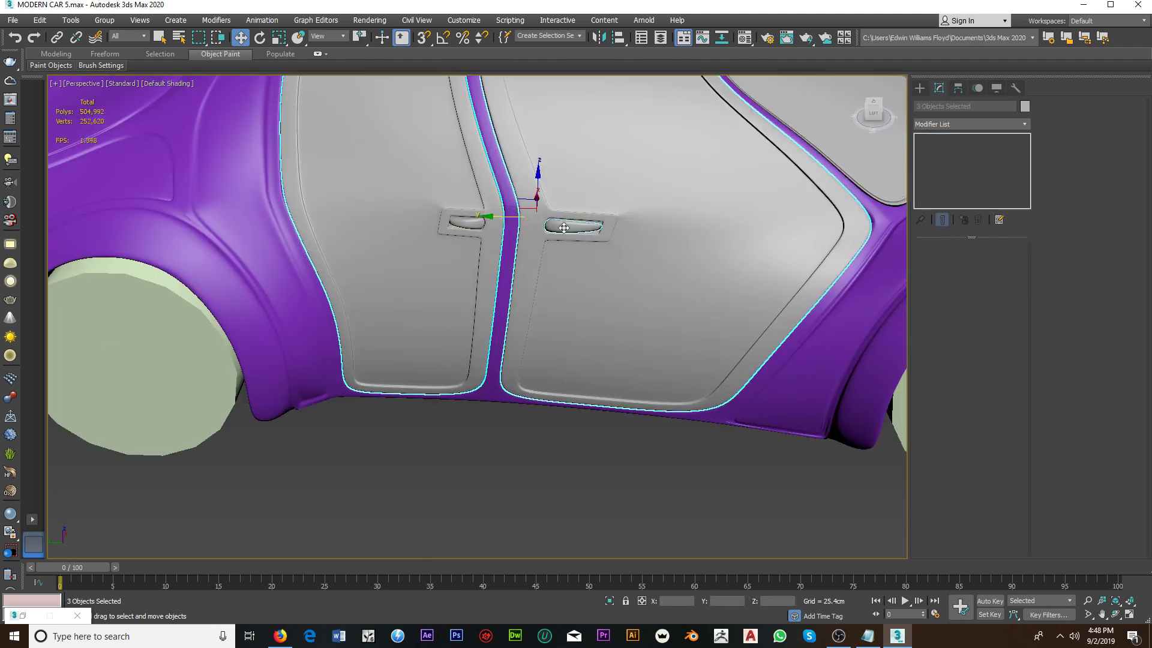
pyautogui.keyDown('alt'); pyautogui.moveTo(546, 224); pyautogui.dragTo(524, 221, button='middle'); pyautogui.keyUp('alt')
pyautogui.scroll(-5, 468, 215)
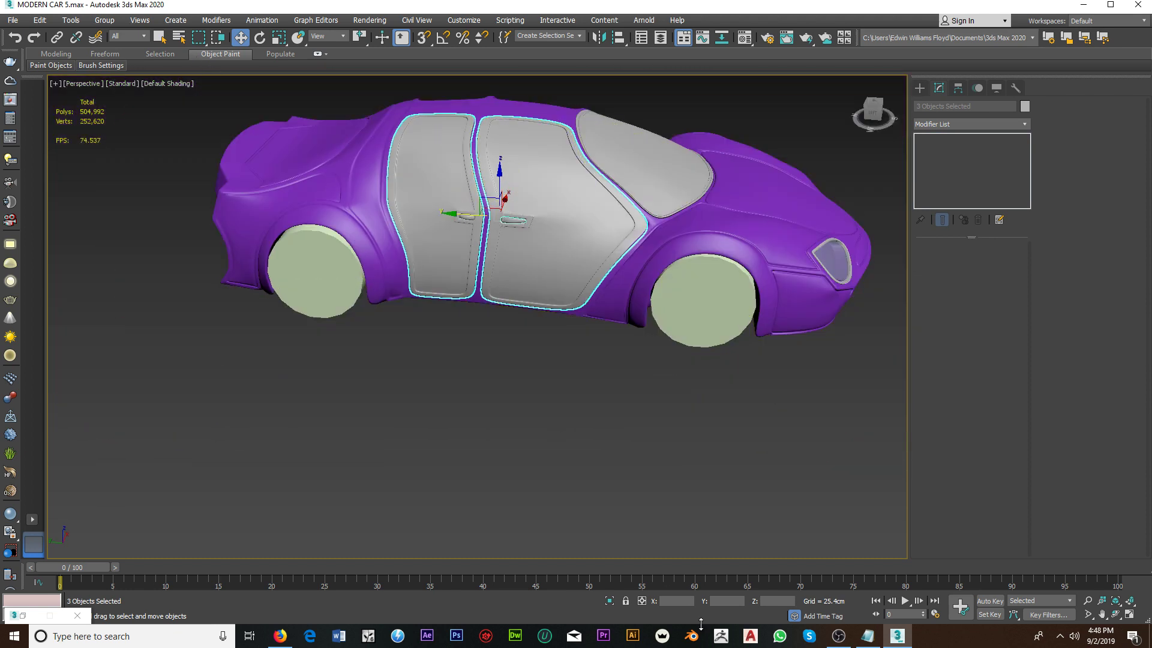
pyautogui.click(611, 601)
pyautogui.click(611, 601)
# Step: Group the doors and handle as Group001 and maximize the Left side view
pyautogui.click(105, 20)
pyautogui.click(109, 41)
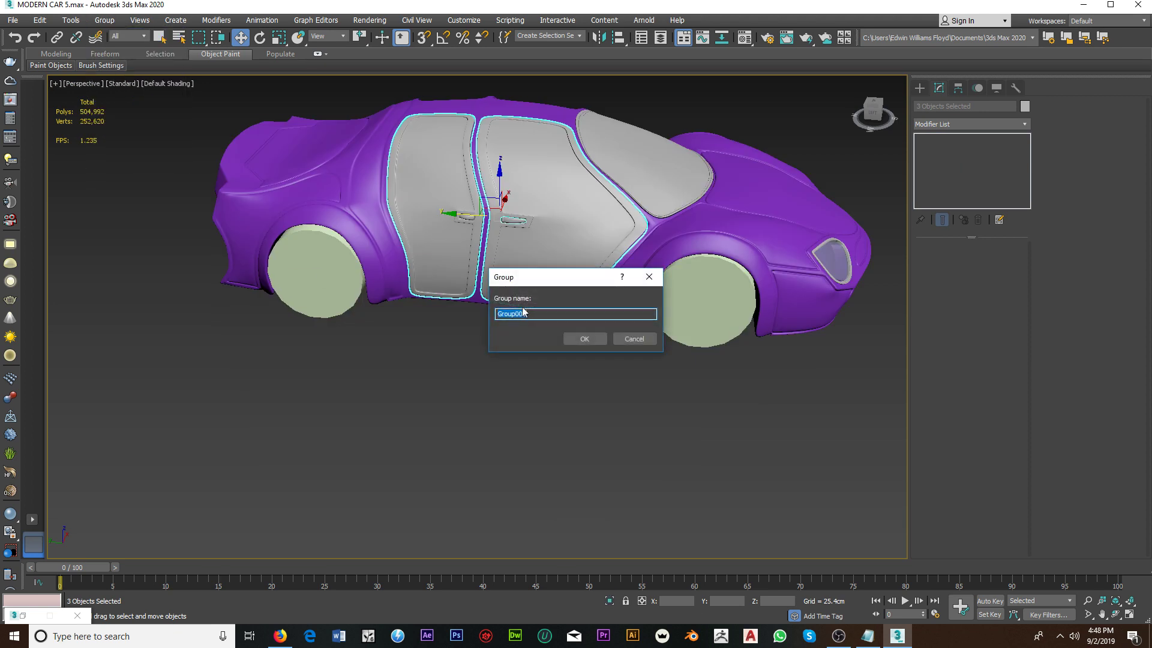
pyautogui.click(577, 342)
pyautogui.hotkey('alt', 'w')
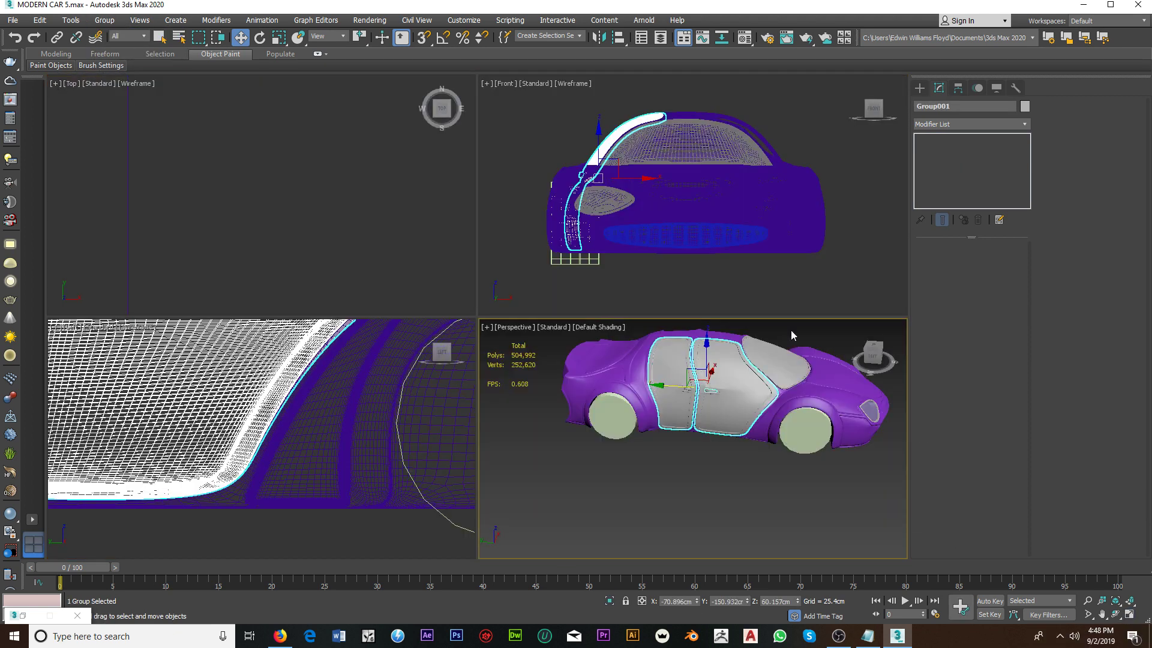
pyautogui.scroll(-5, 406, 433)
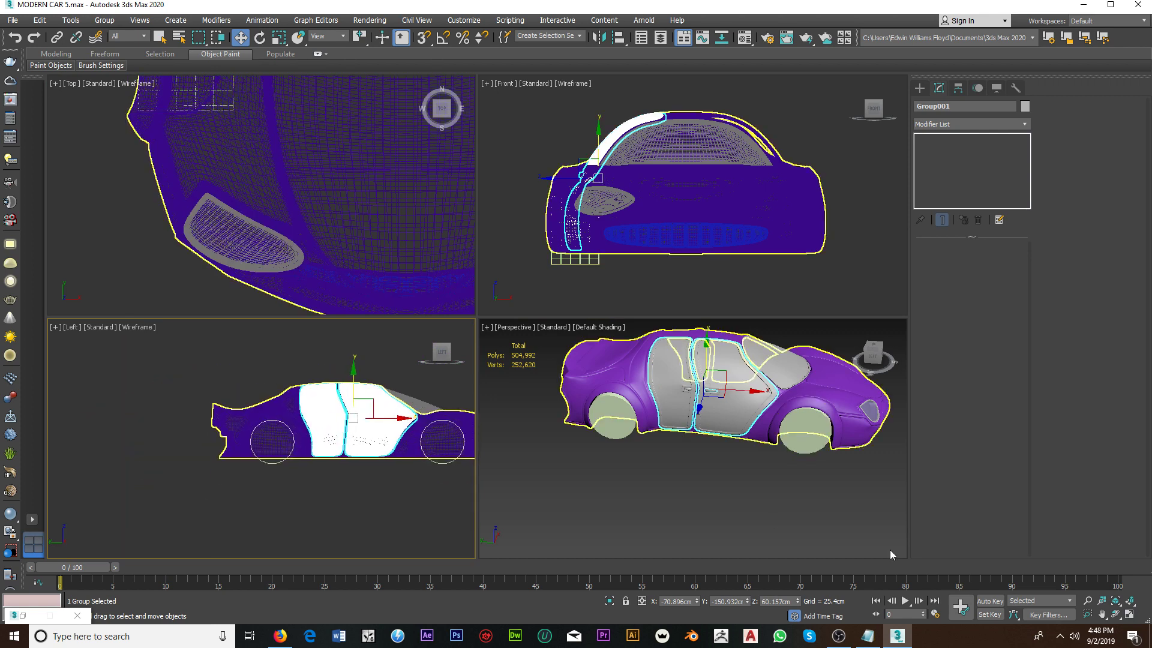
pyautogui.hotkey('alt', 'w')
pyautogui.scroll(2, 573, 394)
pyautogui.scroll(2, 574, 395)
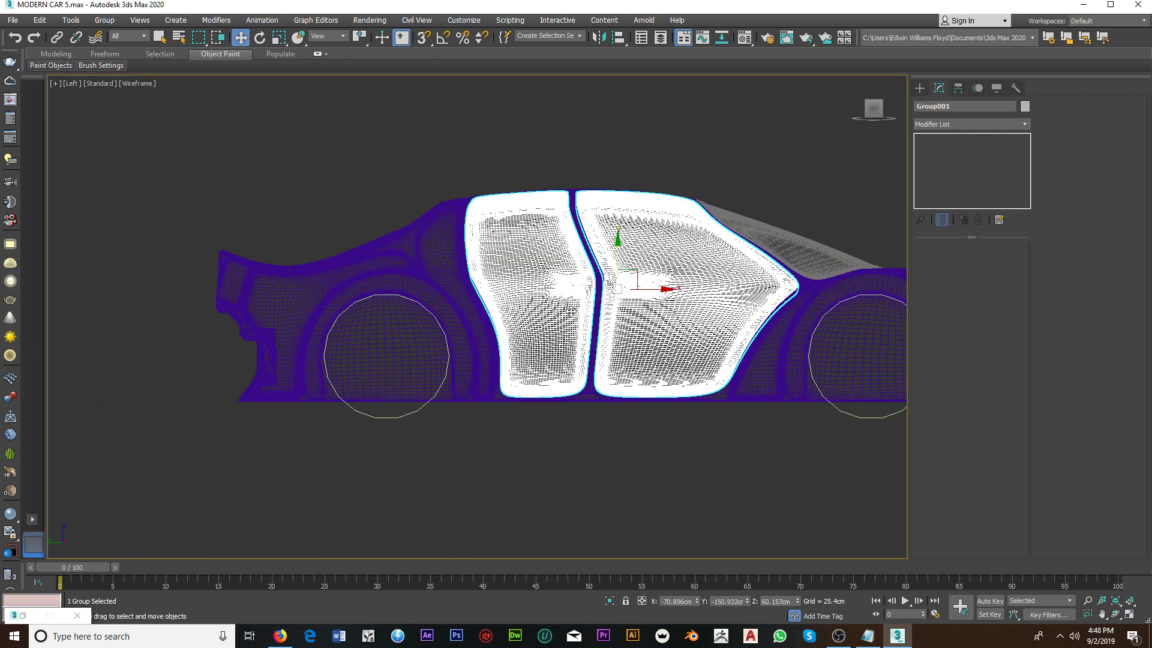
pyautogui.scroll(2, 573, 395)
pyautogui.rightClick(592, 346)
# Step: Hide the door group and draw a five-point Line spline tracing the seat profile
pyautogui.click(707, 306)
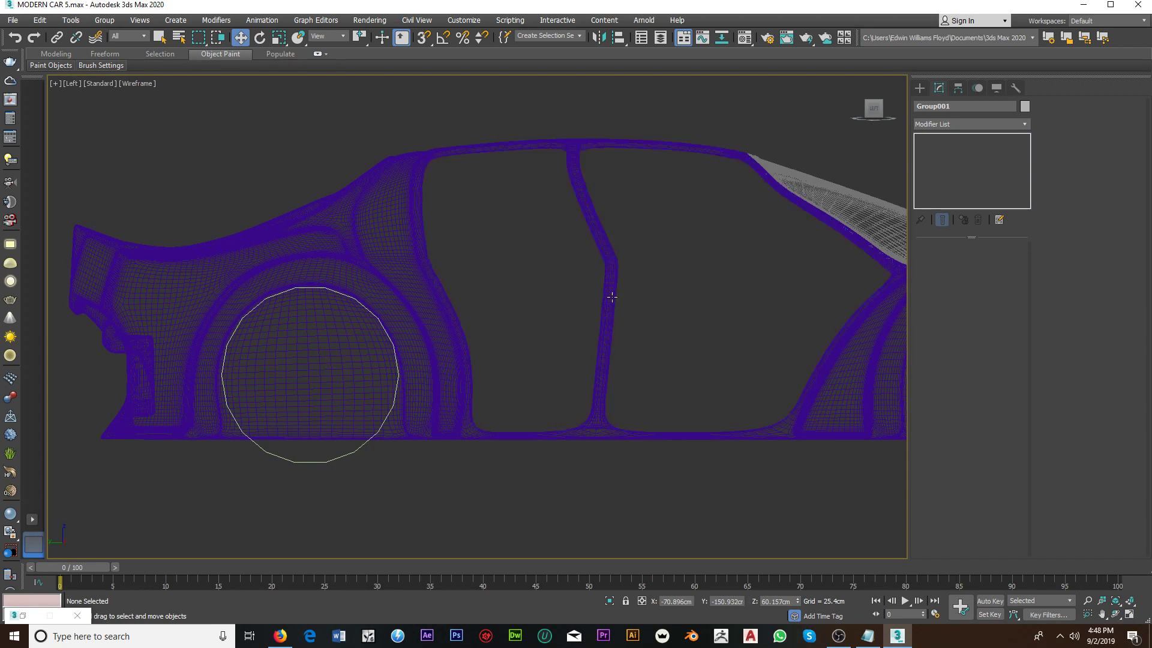
pyautogui.moveTo(593, 323); pyautogui.dragTo(573, 323, button='middle')
pyautogui.click(919, 89)
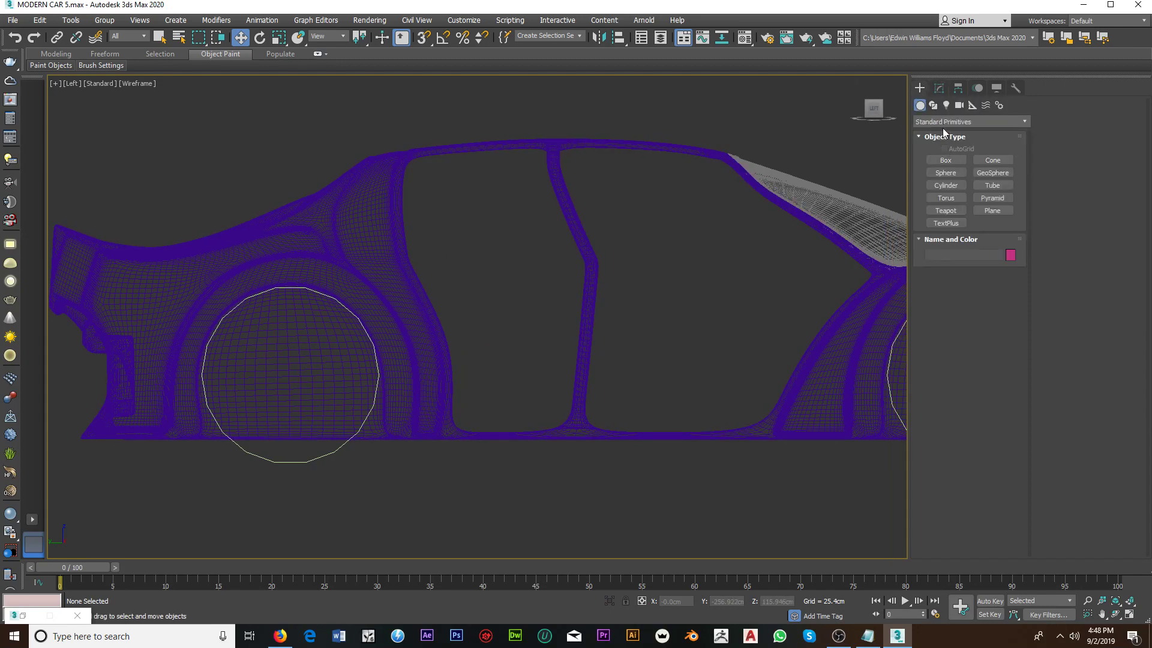
pyautogui.click(932, 105)
pyautogui.click(947, 170)
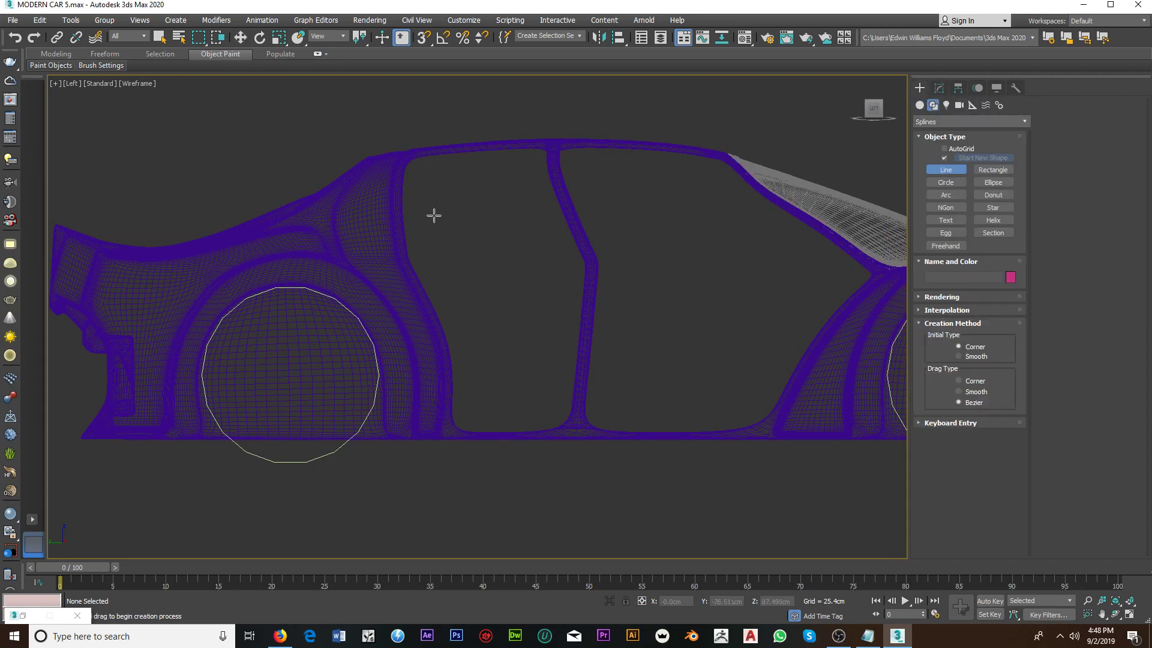
pyautogui.click(353, 217)
pyautogui.click(386, 263)
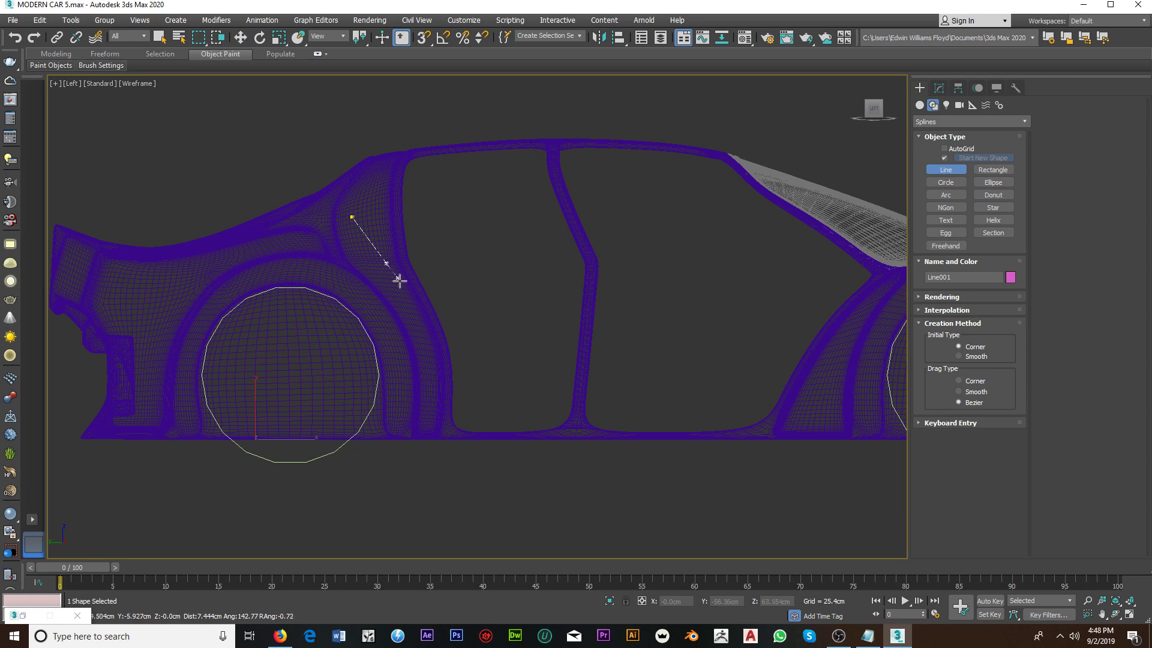
pyautogui.click(420, 319)
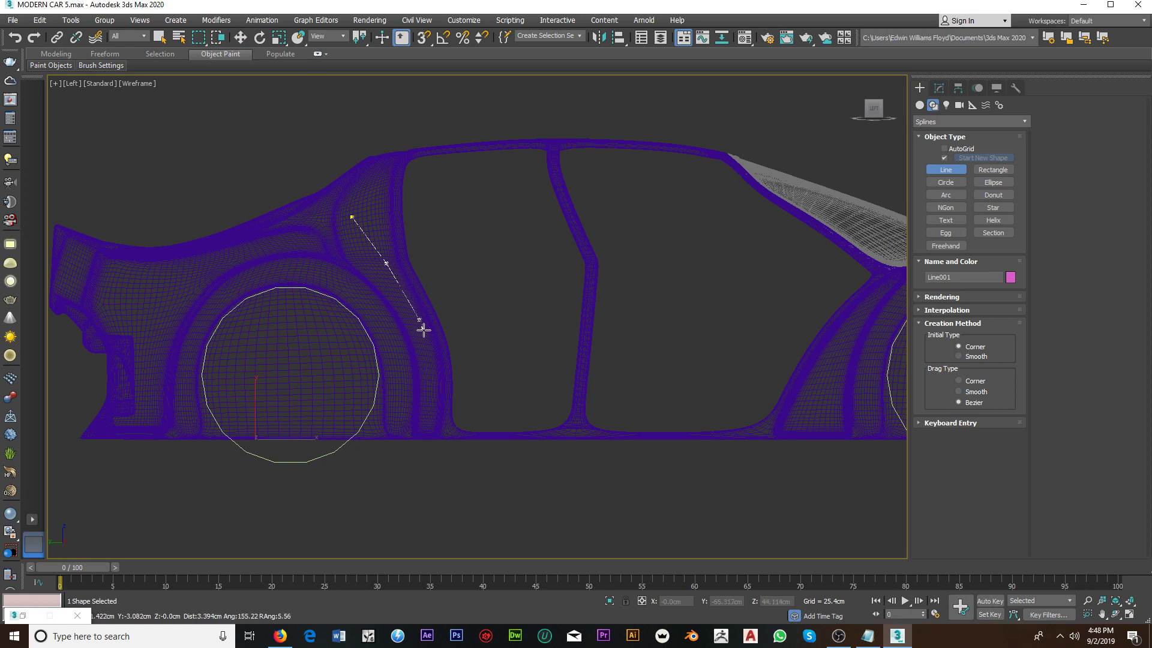
pyautogui.click(433, 391)
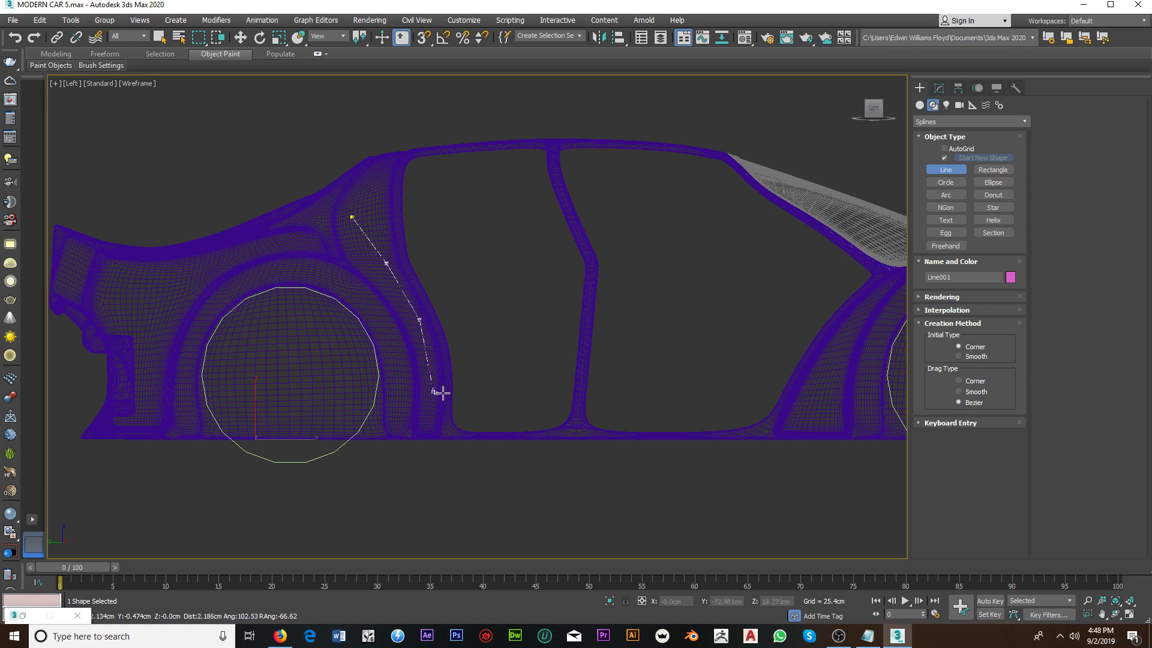
pyautogui.click(543, 392)
pyautogui.rightClick(543, 393)
# Step: Make Line001 renderable in the viewport with a rectangular profile of length 35
pyautogui.click(958, 297)
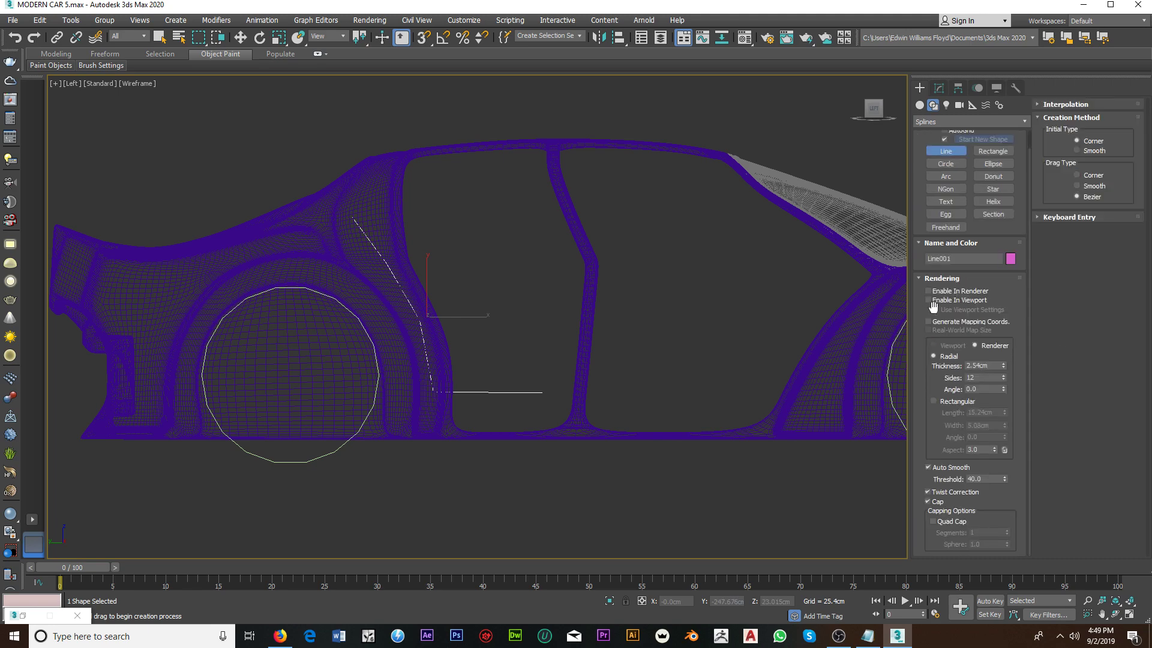
pyautogui.click(928, 300)
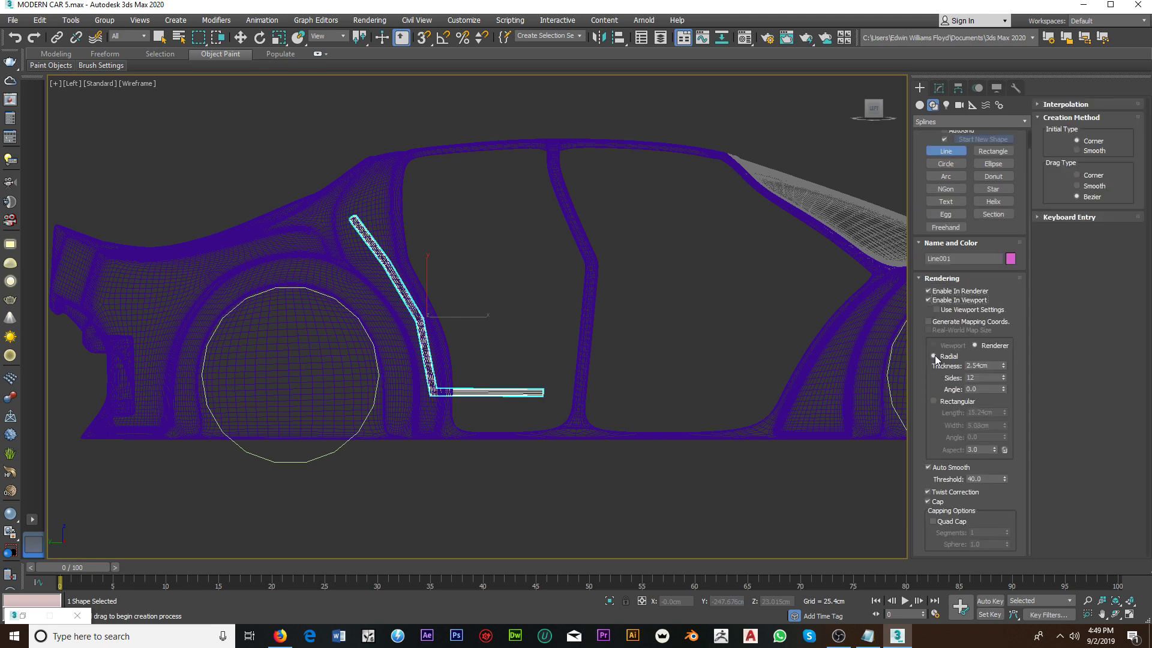
pyautogui.click(933, 401)
pyautogui.moveTo(1005, 426); pyautogui.dragTo(1019, 366)
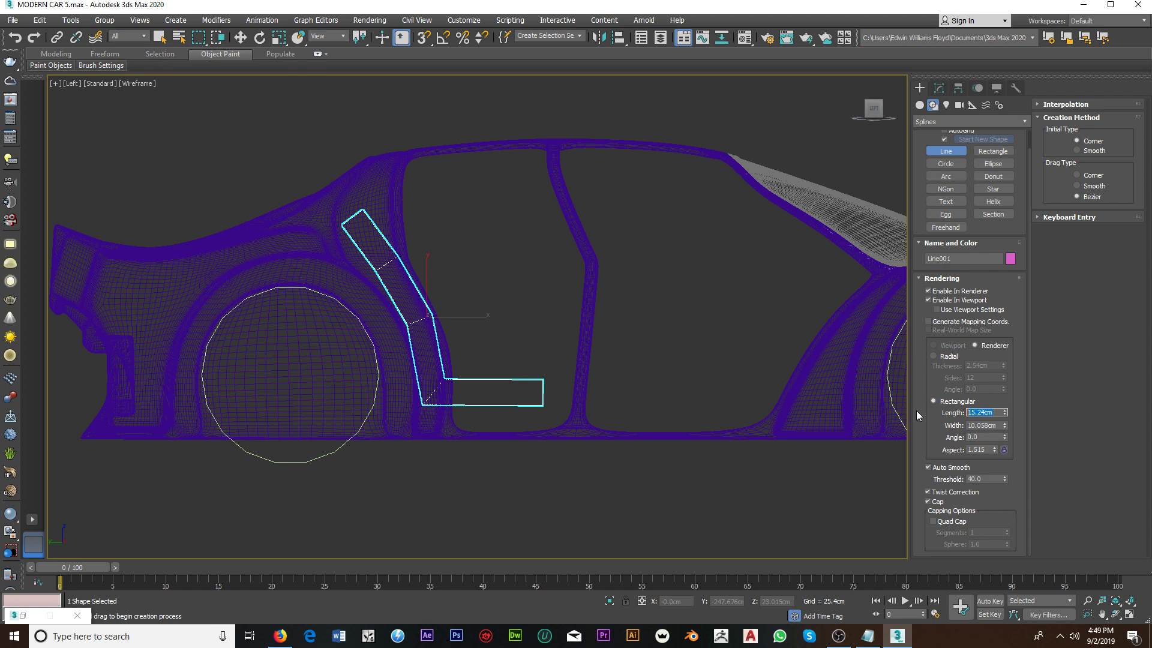
pyautogui.write('35')
pyautogui.click(1131, 614)
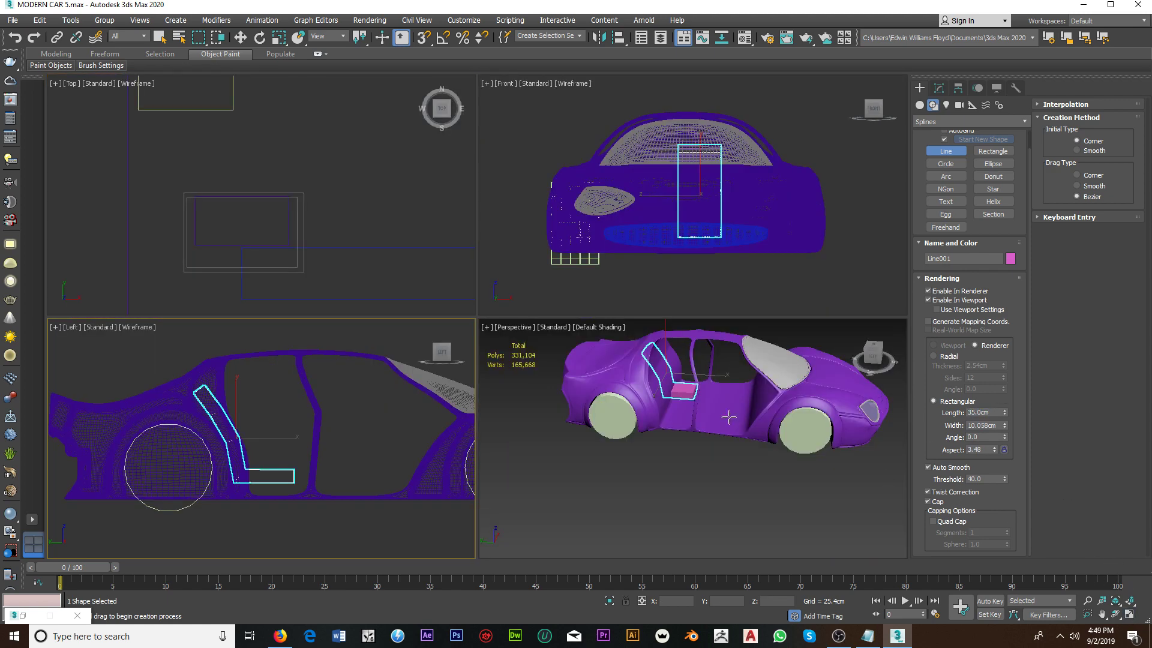
# Step: Maximize Perspective and move the Line001 seat frame along X into the cabin
pyautogui.click(1131, 614)
pyautogui.moveTo(677, 346)
pyautogui.mouseDown(button='middle')
pyautogui.moveTo(702, 385)
pyautogui.moveTo(748, 407)
pyautogui.mouseUp(button='middle')
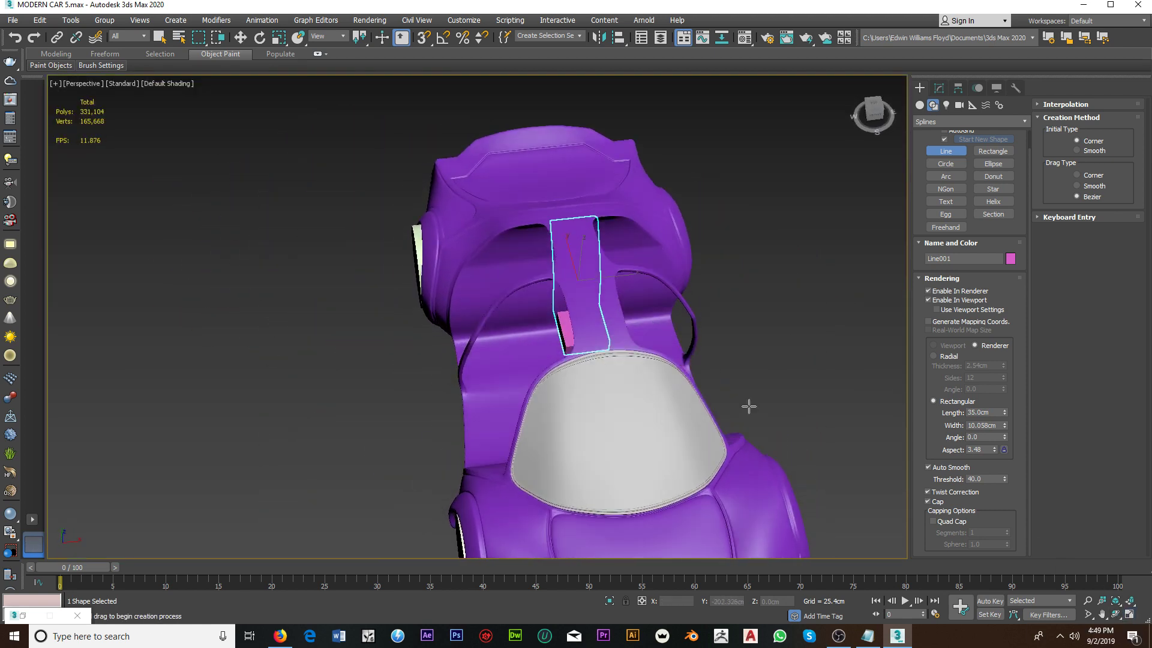
pyautogui.click(240, 37)
pyautogui.scroll(2, 585, 276)
pyautogui.scroll(3, 585, 276)
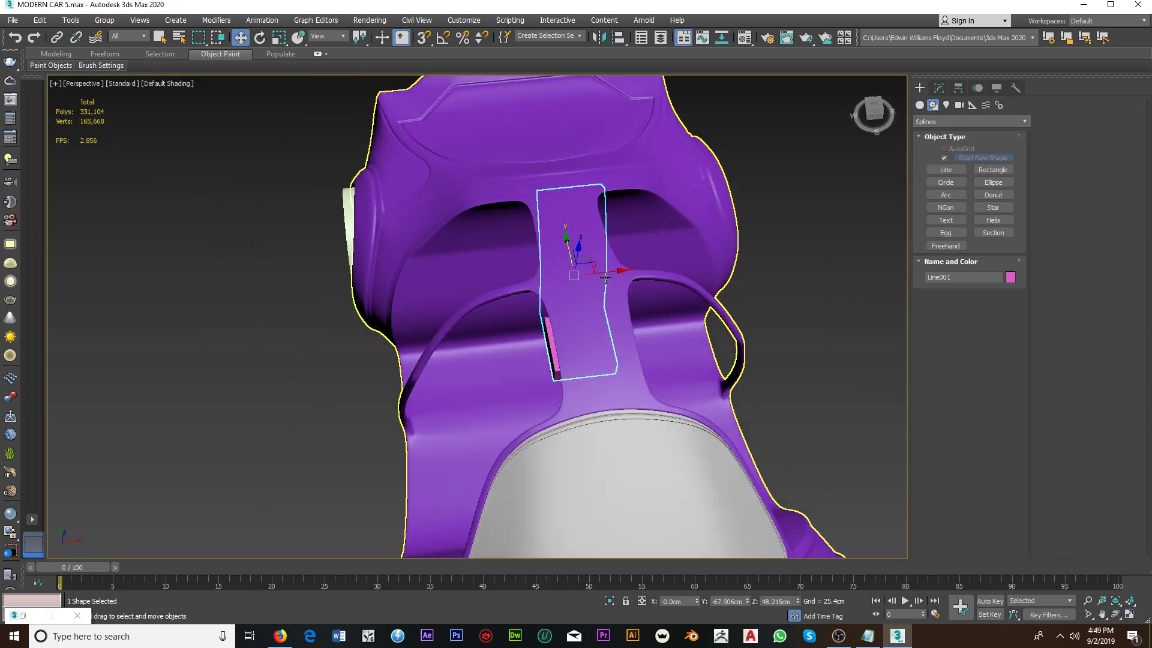
pyautogui.moveTo(585, 276); pyautogui.dragTo(471, 282)
pyautogui.moveTo(480, 288)
pyautogui.keyDown('alt'); pyautogui.mouseDown(button='middle')
pyautogui.moveTo(603, 230)
pyautogui.moveTo(474, 291)
pyautogui.mouseUp(button='middle'); pyautogui.keyUp('alt')
pyautogui.moveTo(474, 291); pyautogui.dragTo(466, 294)
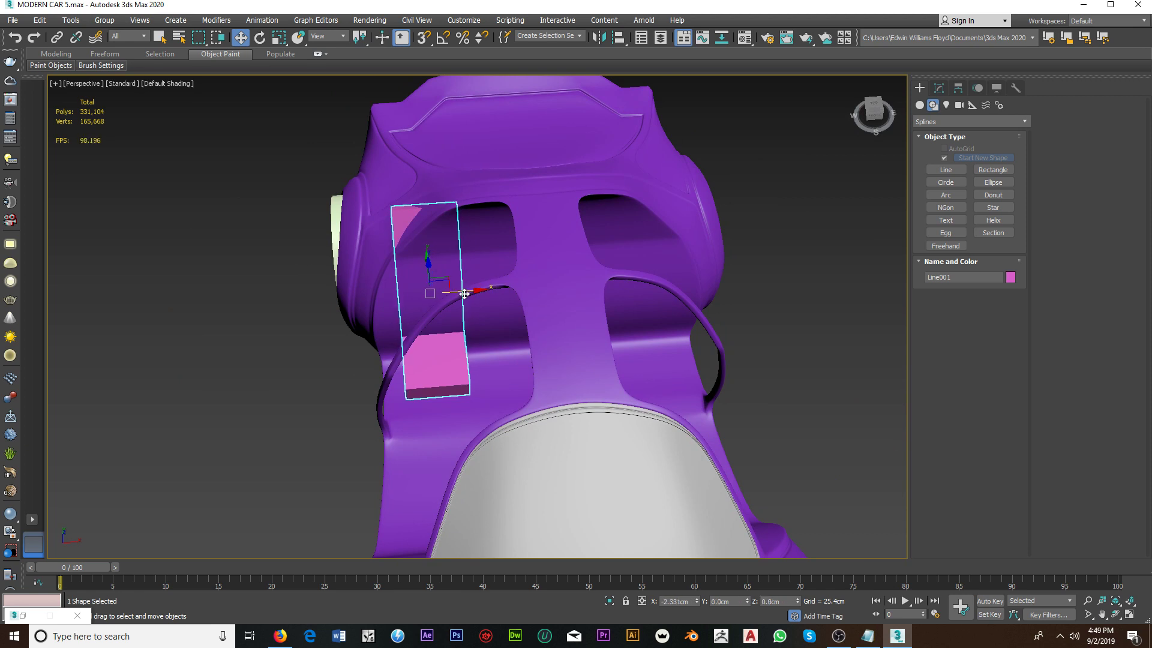
pyautogui.keyDown('alt'); pyautogui.moveTo(466, 294); pyautogui.dragTo(594, 299, button='middle'); pyautogui.keyUp('alt')
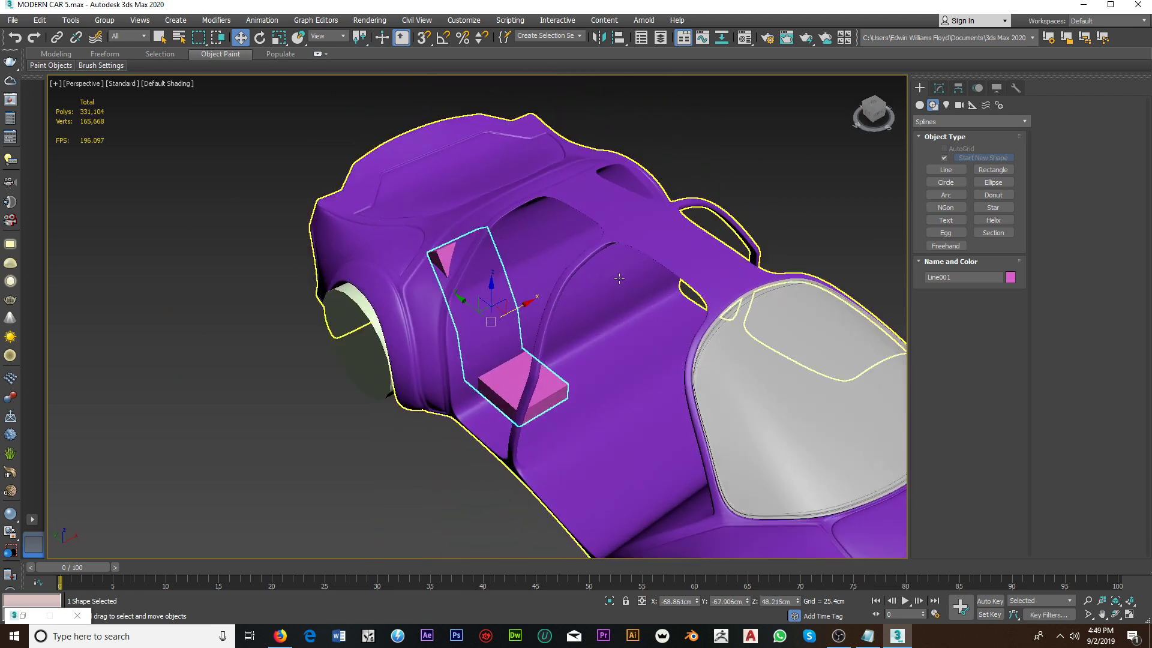
# Step: Deselect the seat frame and save the car scene
pyautogui.click(743, 184)
pyautogui.click(12, 20)
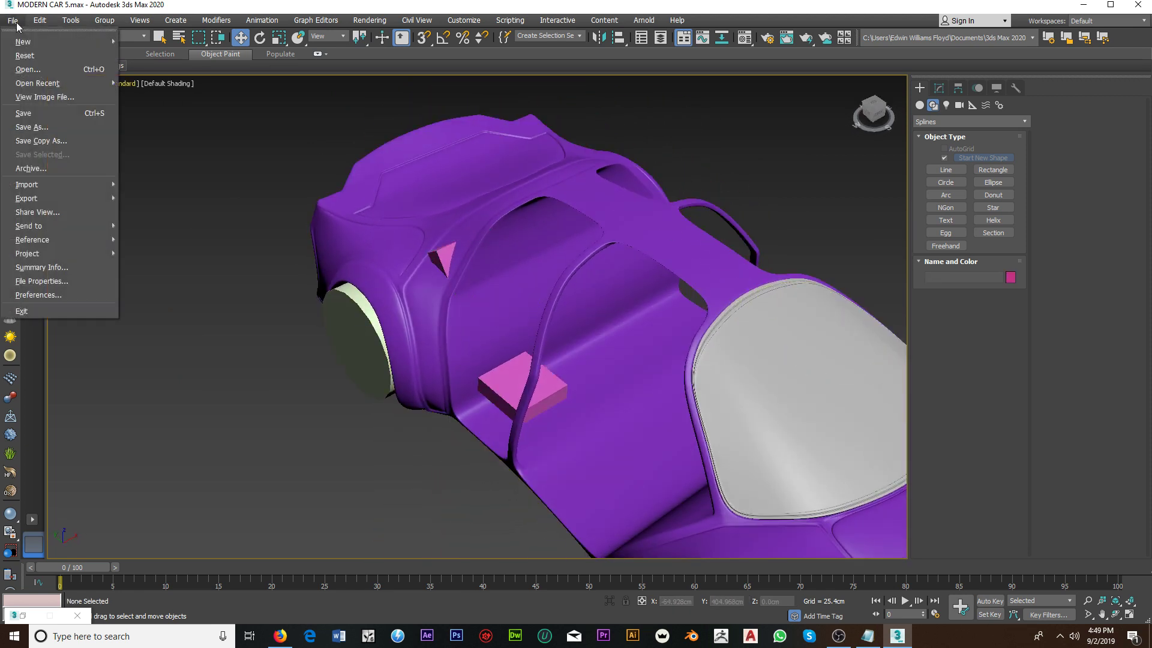
pyautogui.click(41, 114)
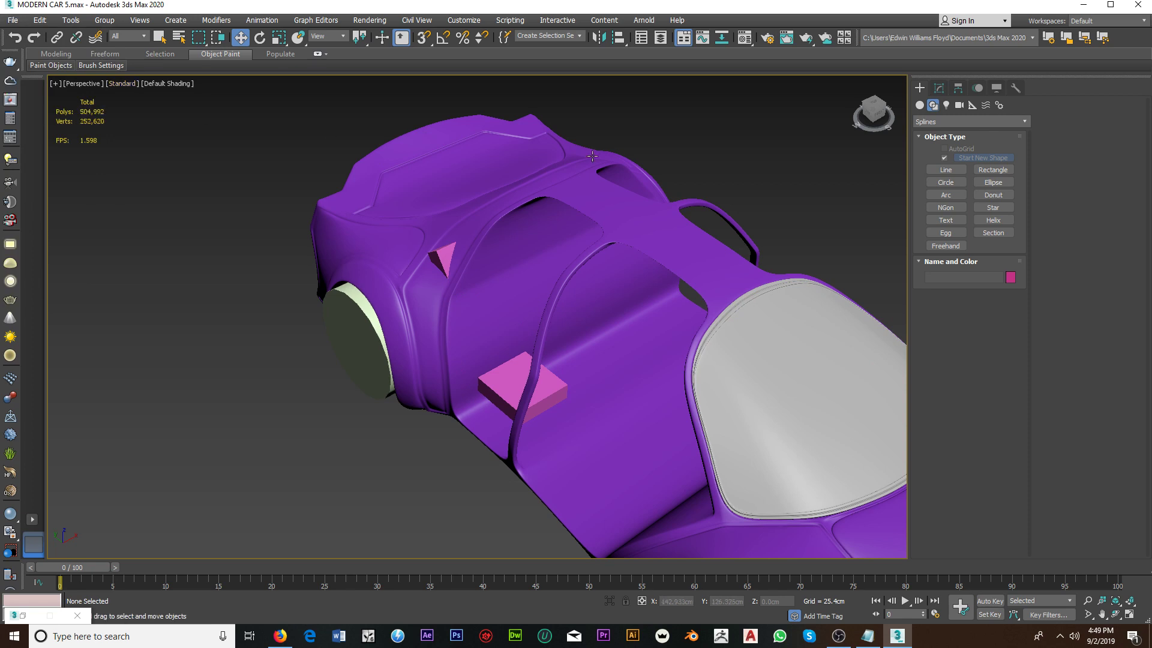